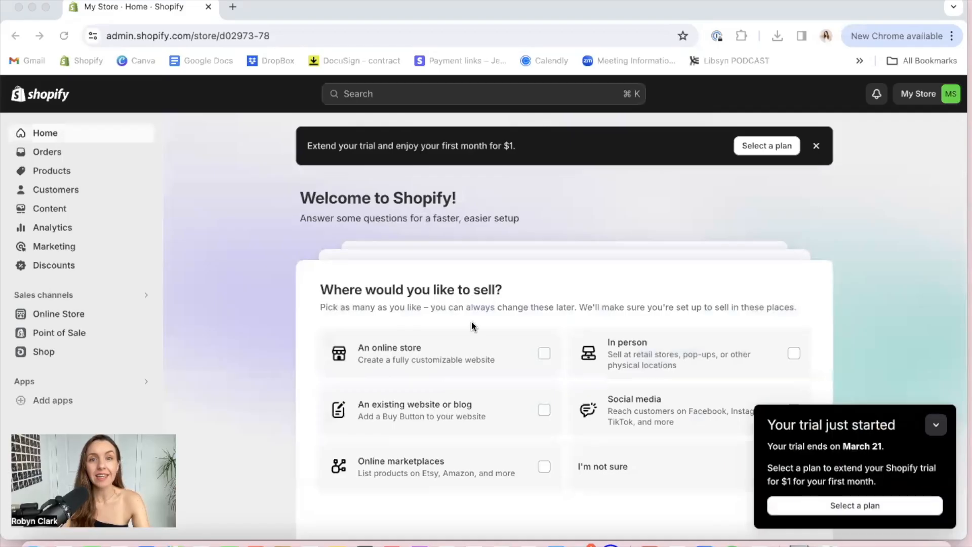
# Choose an online store as the place to sell and continue the setup questions
pyautogui.scroll(-1, 560, 319)
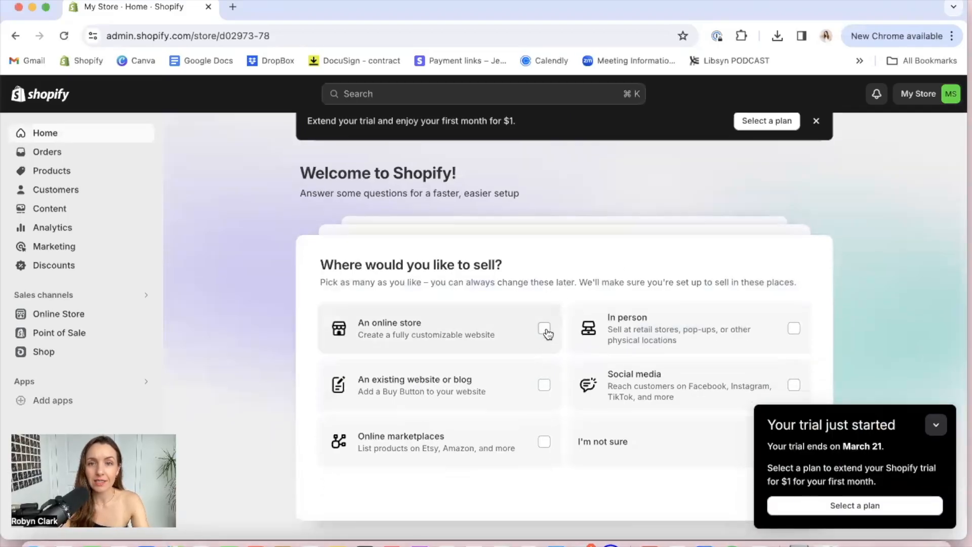
pyautogui.click(544, 332)
pyautogui.scroll(-1, 547, 332)
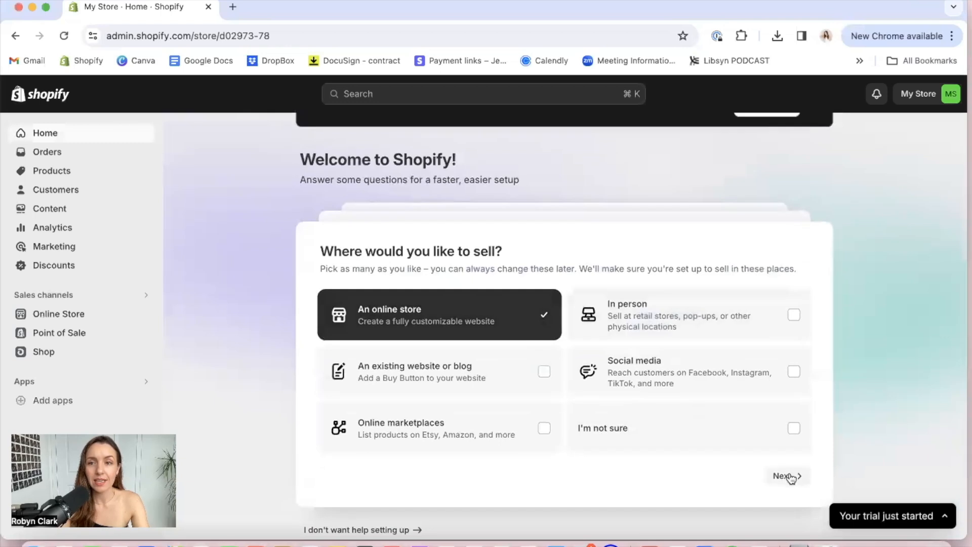
pyautogui.click(791, 479)
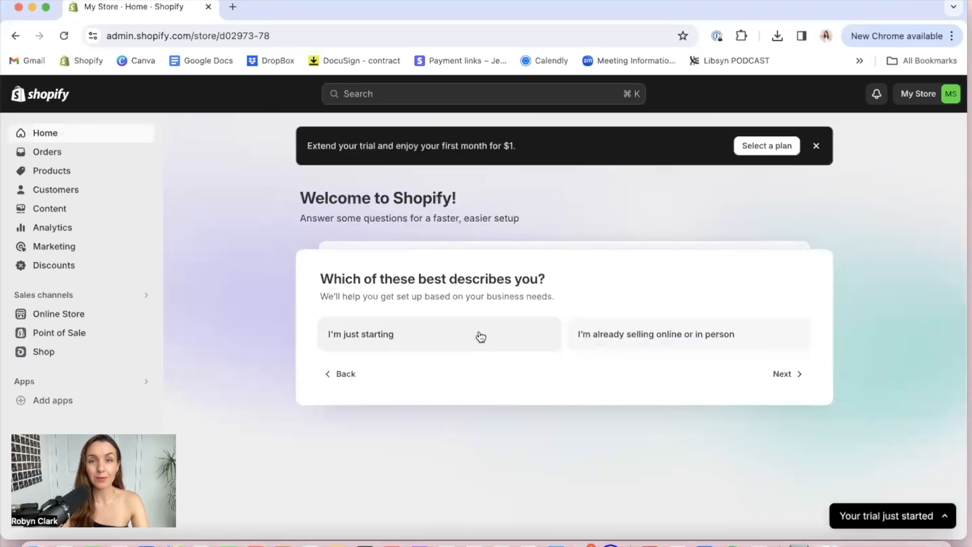
# Answer that the business is just starting, choose "Products I buy or make myself" to sell first, and finish the questionnaire
pyautogui.click(481, 337)
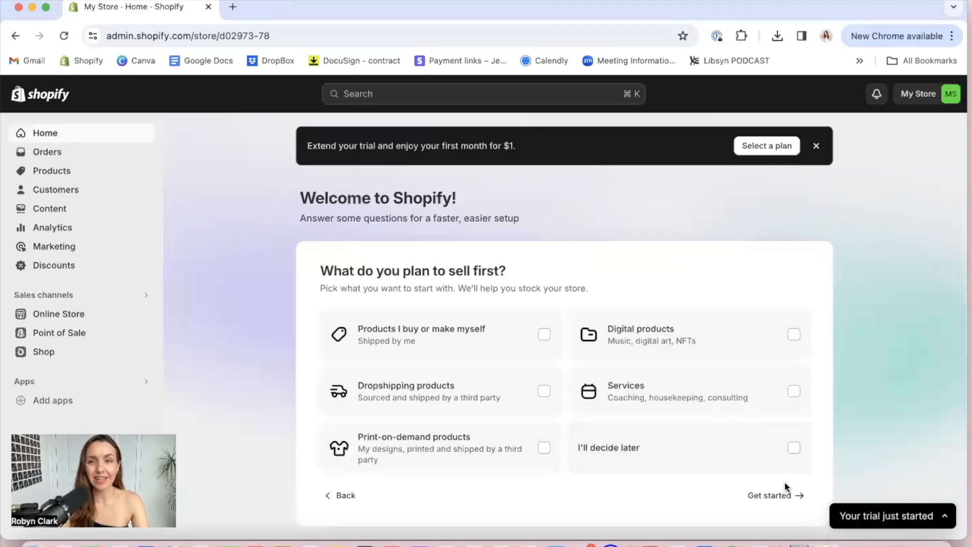
pyautogui.click(545, 335)
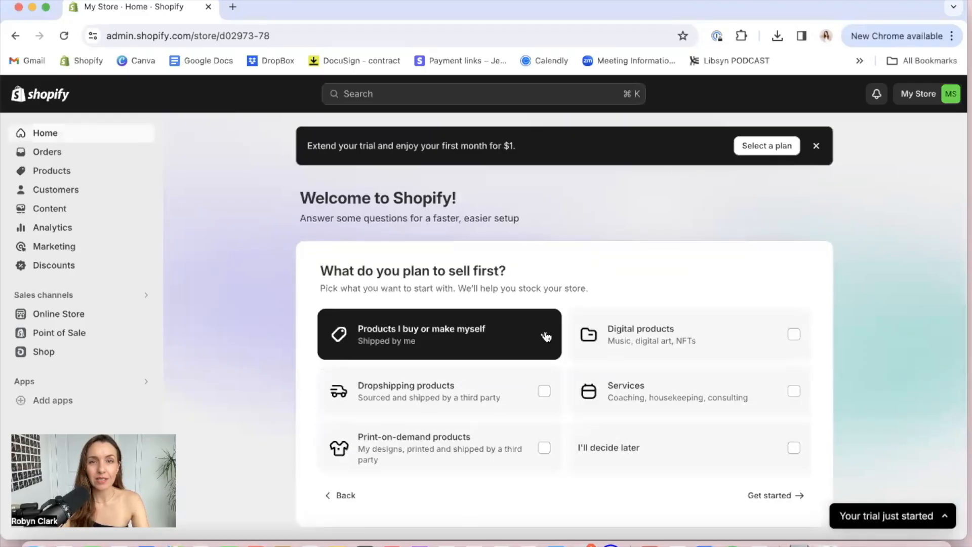
pyautogui.click(774, 496)
# Open the Themes page from the "Customize your online store" task in the setup guide
pyautogui.scroll(-1, 510, 348)
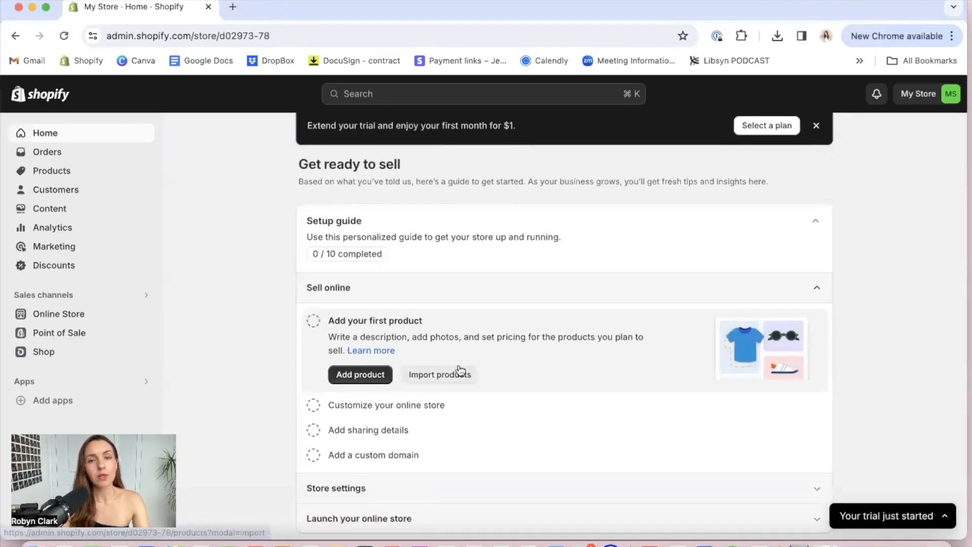
pyautogui.scroll(-2, 460, 372)
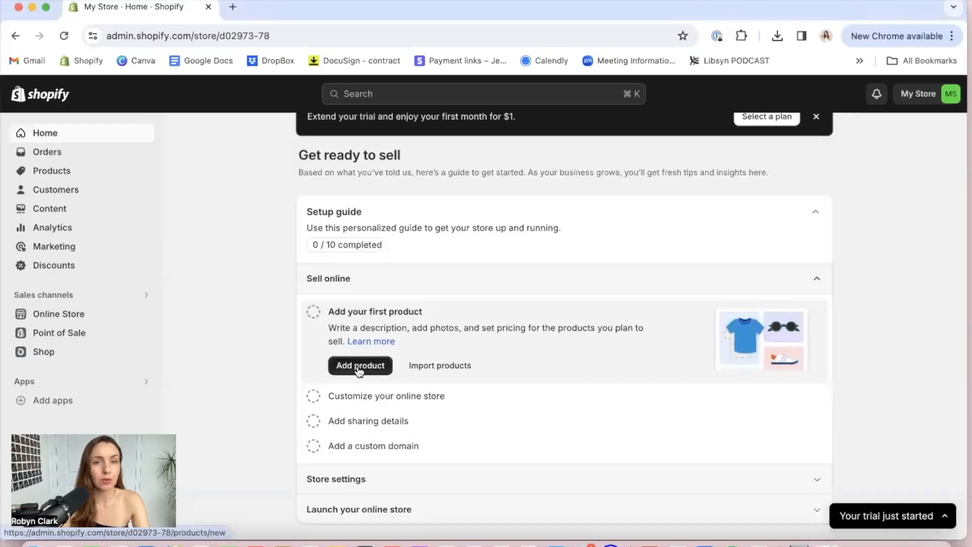
pyautogui.click(362, 398)
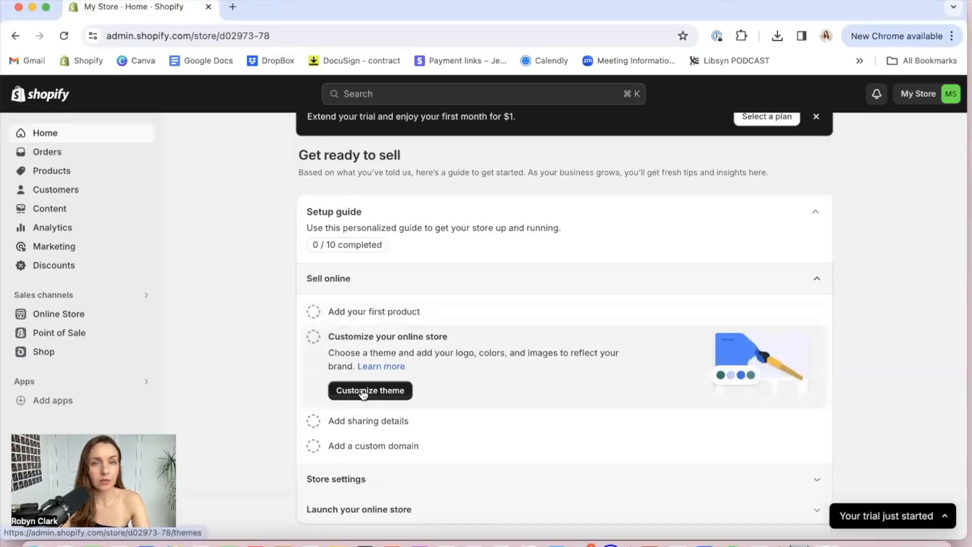
pyautogui.click(362, 392)
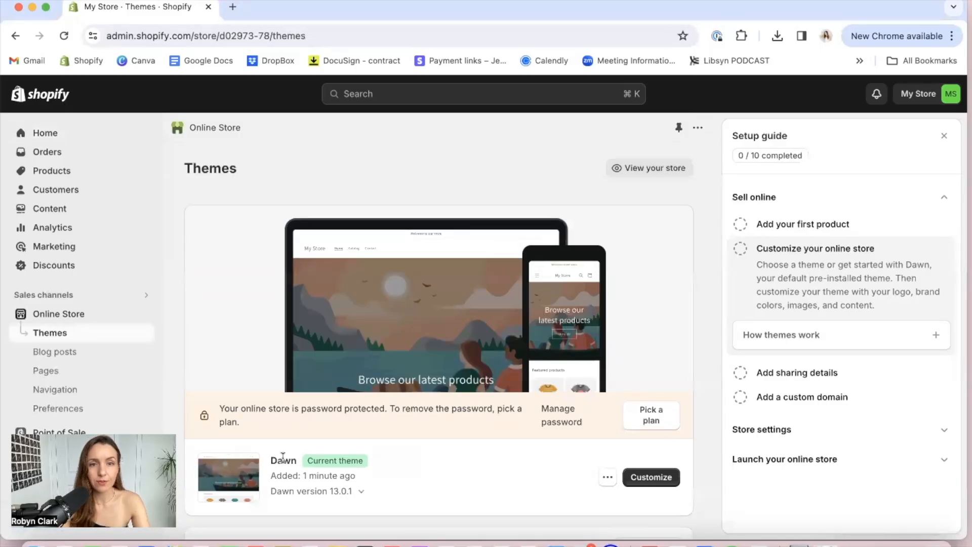
# Examine the current theme and look through the popular free themes available for the store
pyautogui.moveTo(283, 456); pyautogui.dragTo(358, 459)
pyautogui.scroll(-5, 405, 473)
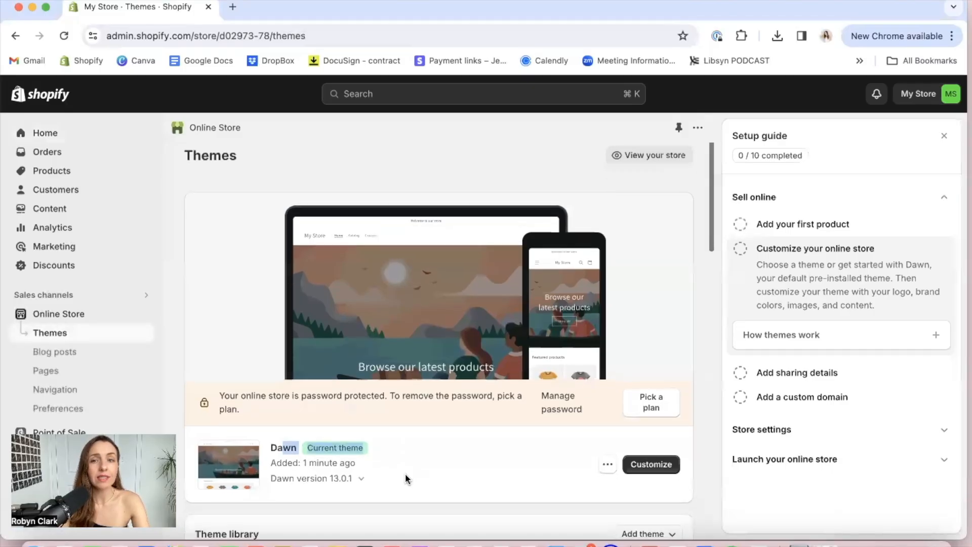
pyautogui.scroll(-1, 405, 473)
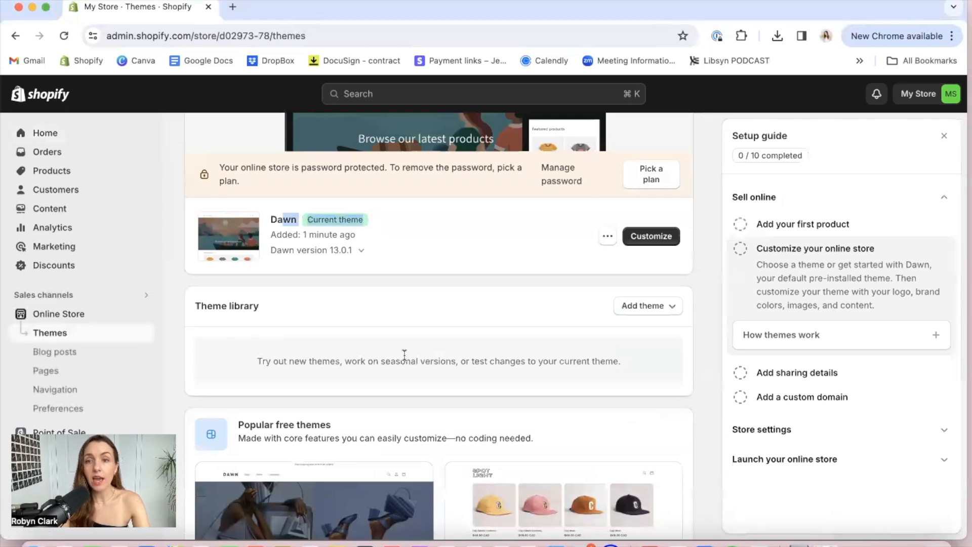
pyautogui.scroll(-6, 398, 389)
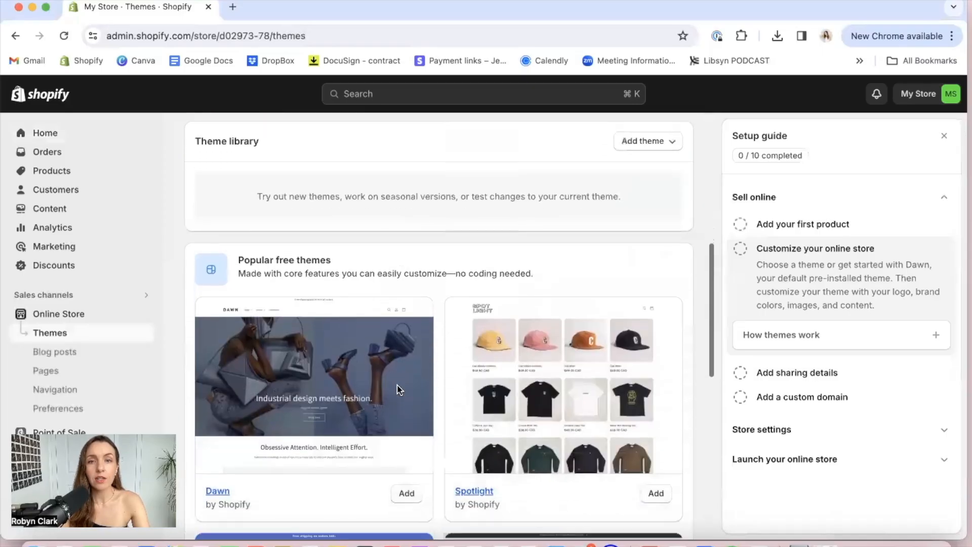
pyautogui.scroll(-7, 398, 389)
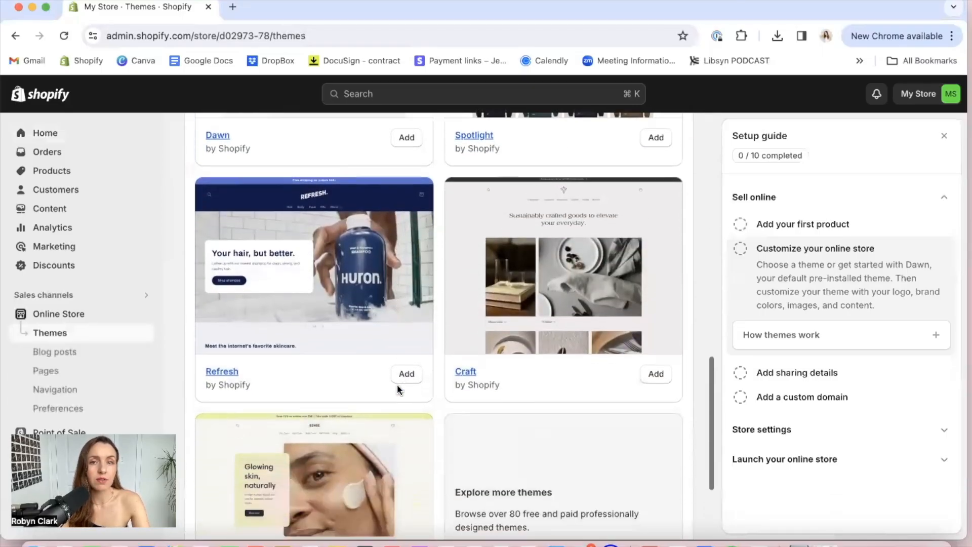
pyautogui.scroll(6, 398, 387)
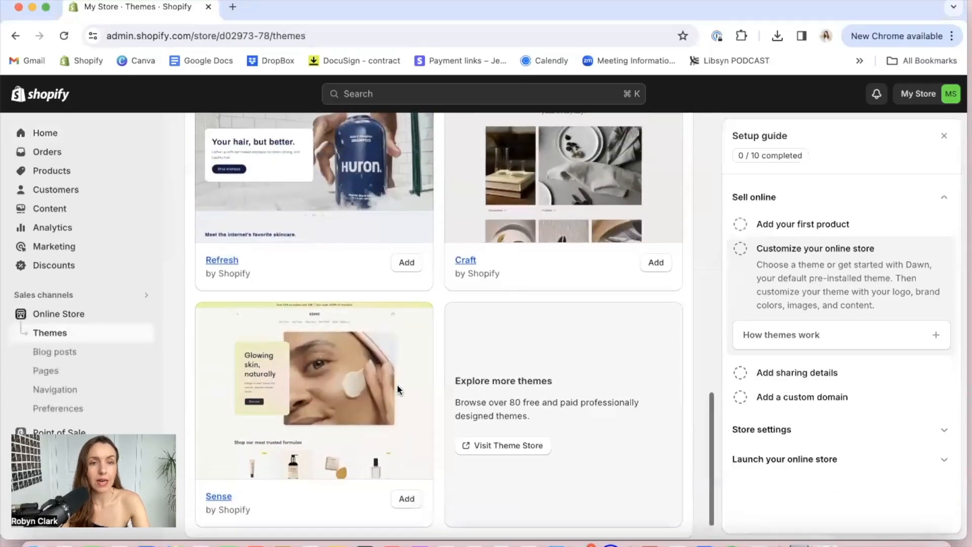
pyautogui.scroll(7, 397, 389)
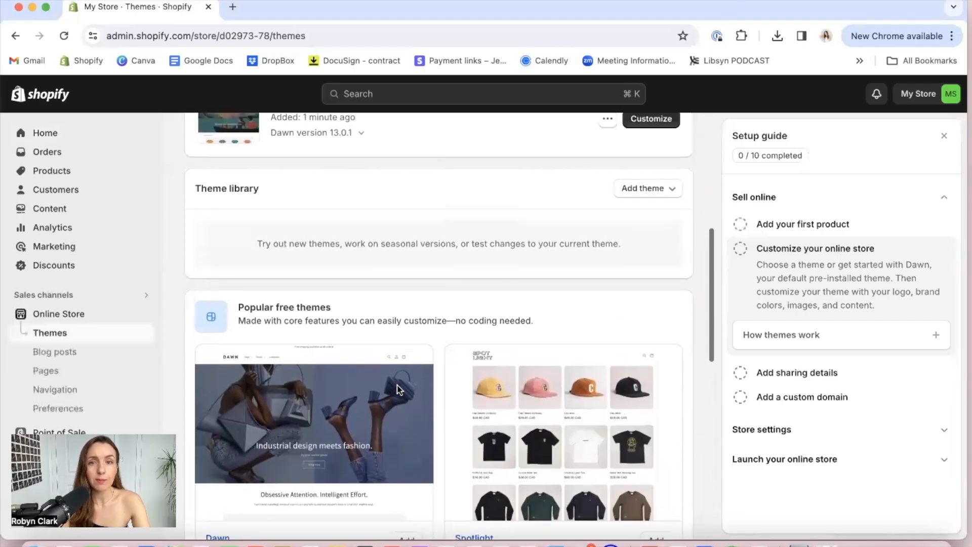
pyautogui.scroll(2, 397, 384)
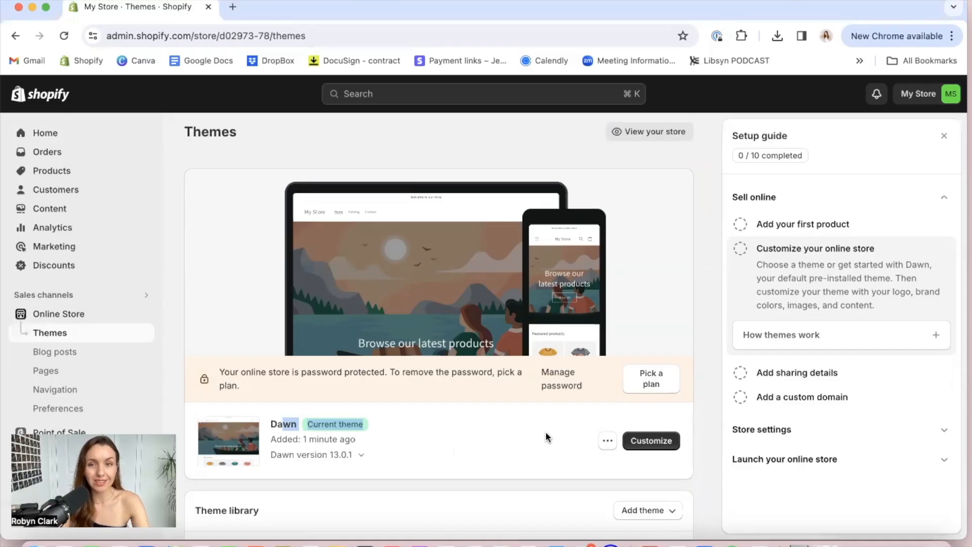
# Open the current Dawn theme in the theme editor, and return to the store admin's home page
pyautogui.click(636, 445)
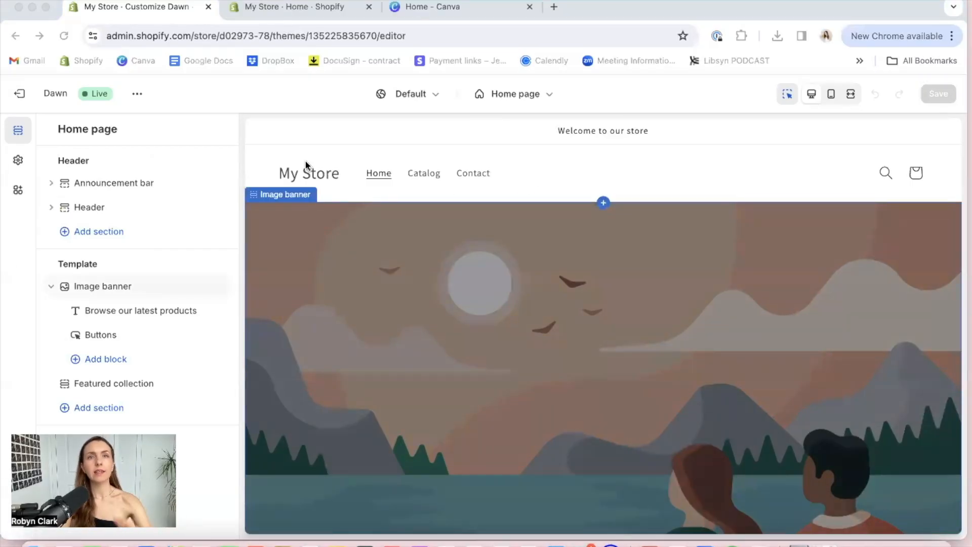
pyautogui.moveTo(934, 17); pyautogui.dragTo(934, 38)
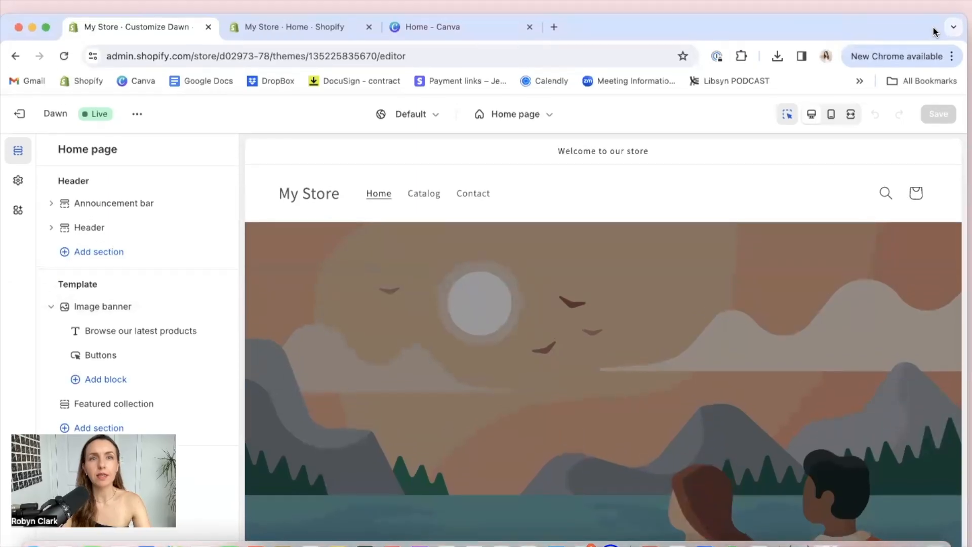
pyautogui.click(288, 30)
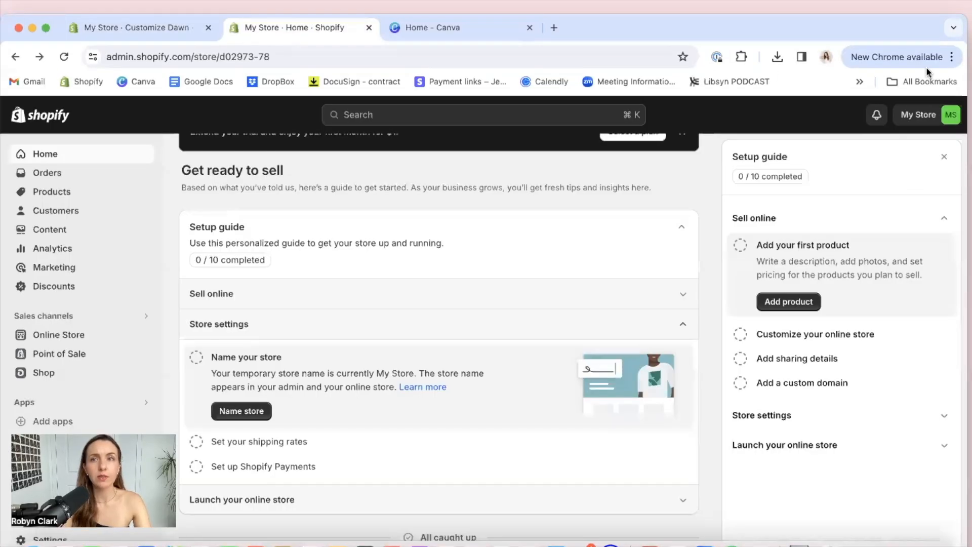
pyautogui.moveTo(927, 23); pyautogui.dragTo(927, 1)
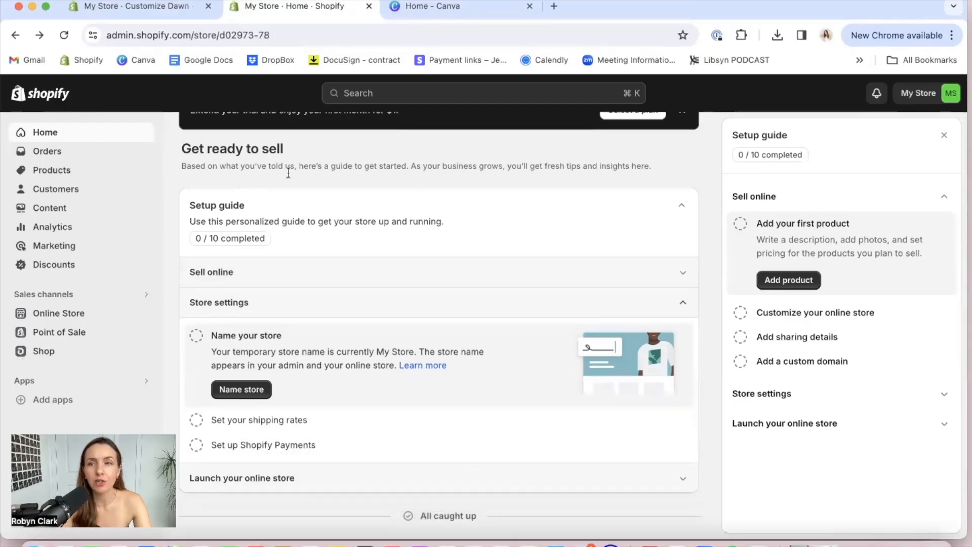
# Review the Sell online tasks in the setup guide and expand its Store settings section
pyautogui.click(318, 272)
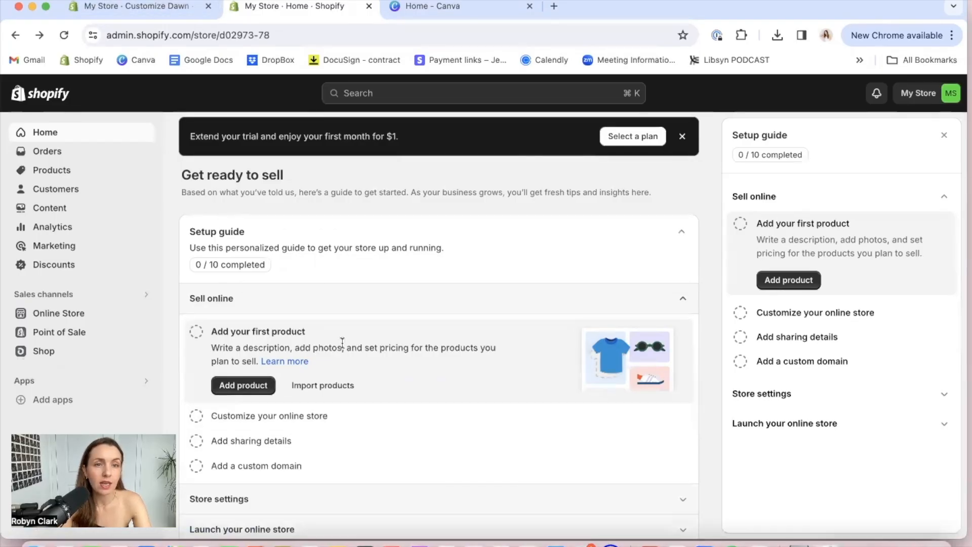
pyautogui.scroll(-2, 342, 344)
pyautogui.click(341, 447)
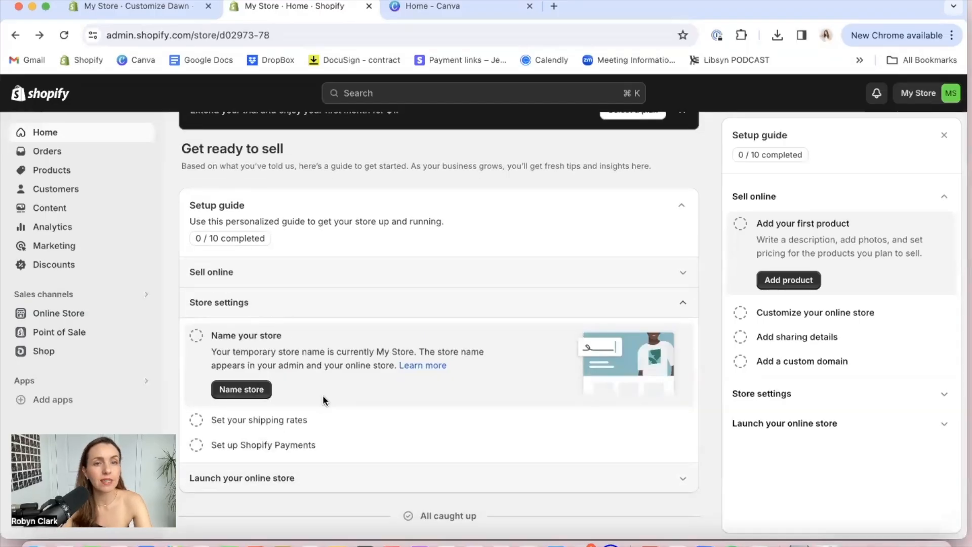
# Name the store "Jewelry Business Academy", leave the store phone empty, and save the profile
pyautogui.click(249, 389)
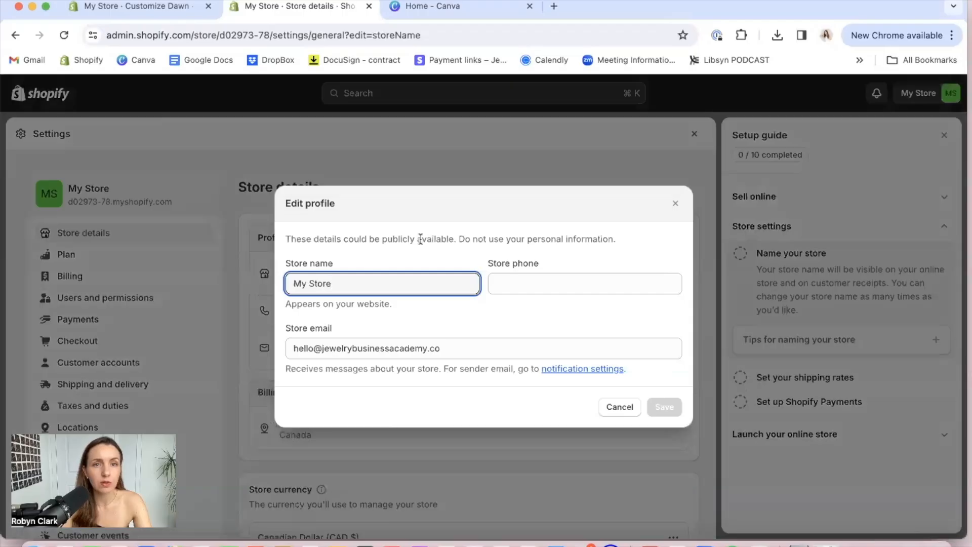
pyautogui.moveTo(344, 286); pyautogui.dragTo(276, 282)
pyautogui.write('JEWELRY BU')
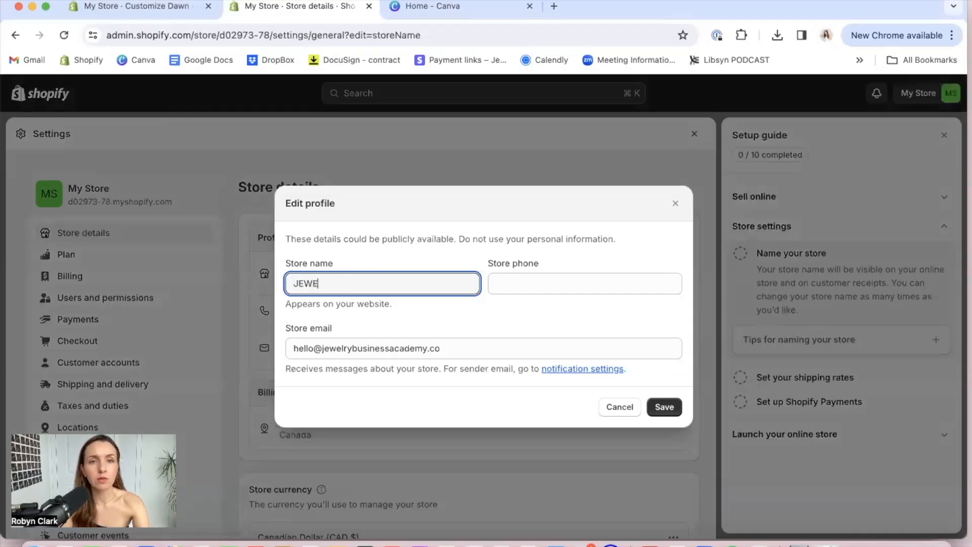
pyautogui.press('BackSpace')
pyautogui.press('BackSpace')
pyautogui.press('BackSpace')
pyautogui.write('ewelry Business Academy')
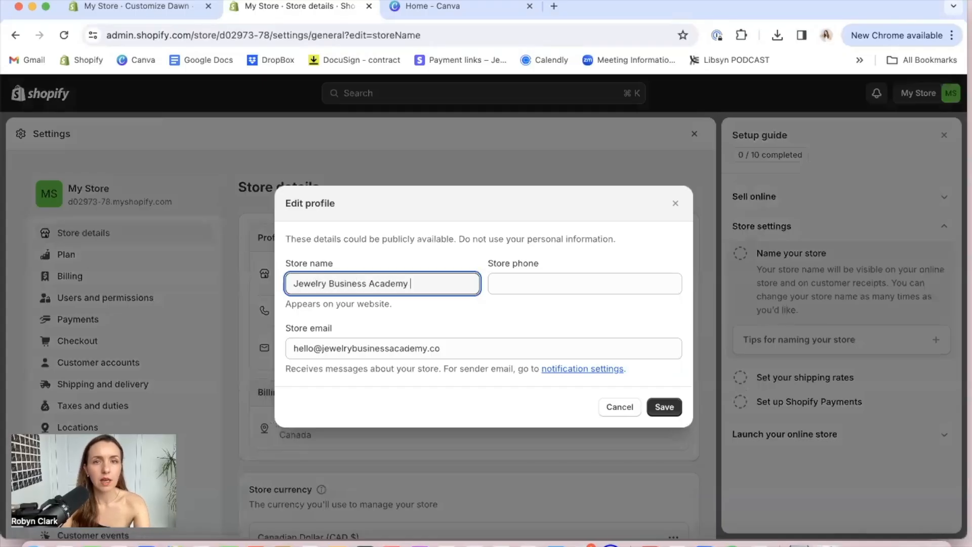
pyautogui.click(516, 289)
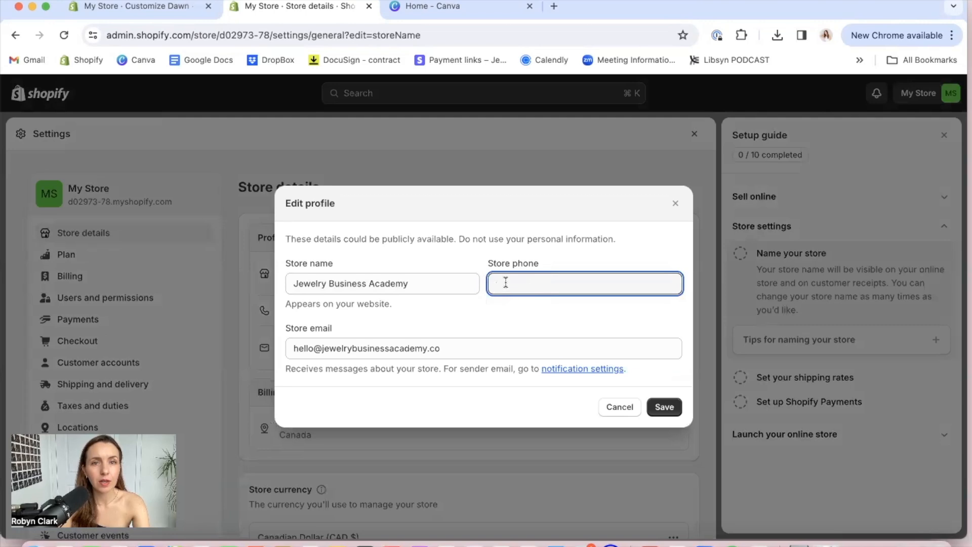
pyautogui.click(663, 407)
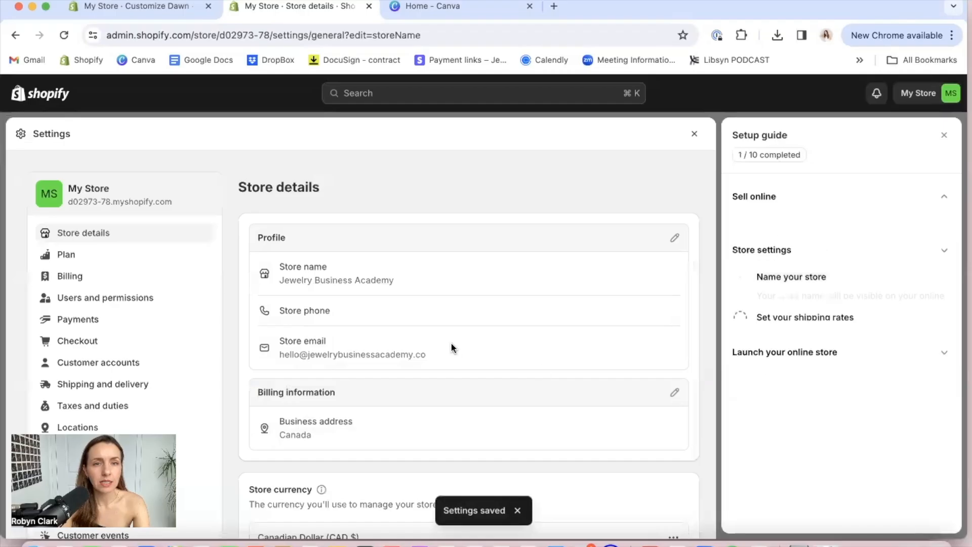
# Open the billing information and go through its business name, address, apartment and city fields without filling them in
pyautogui.scroll(-3, 310, 423)
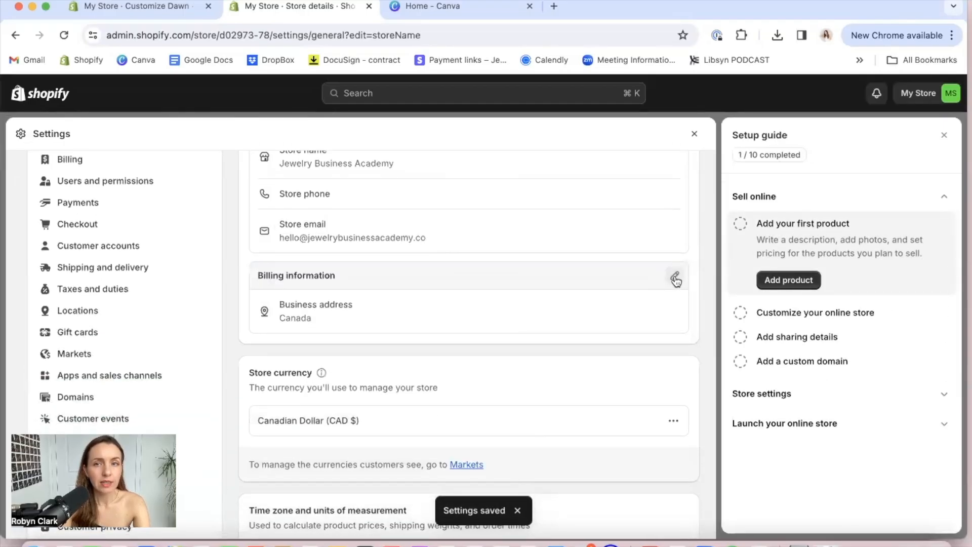
pyautogui.click(676, 277)
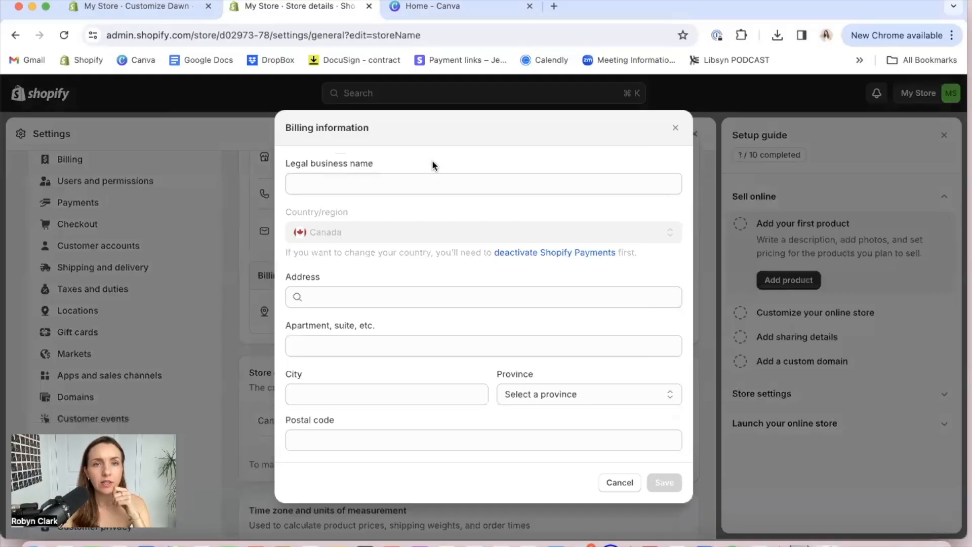
pyautogui.click(433, 186)
pyautogui.click(400, 297)
pyautogui.click(387, 346)
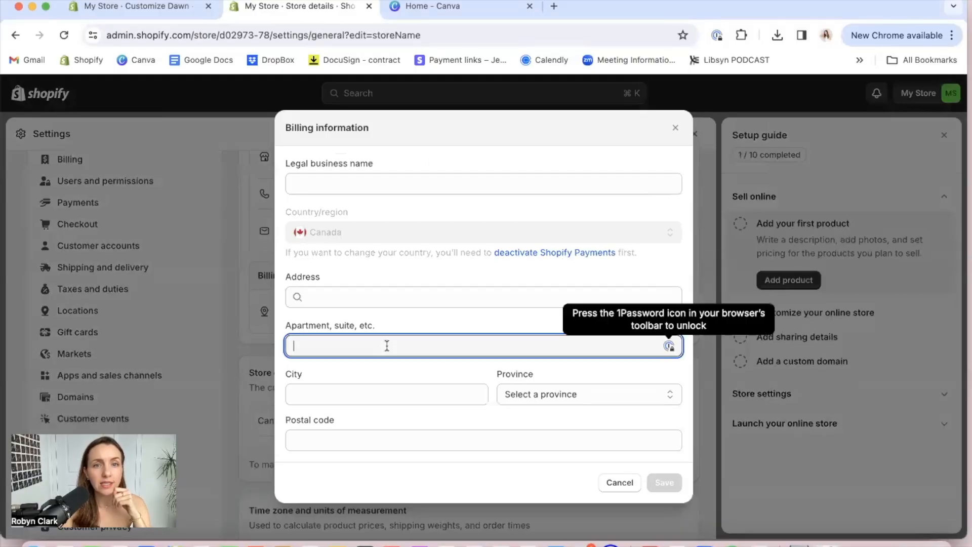
pyautogui.click(384, 392)
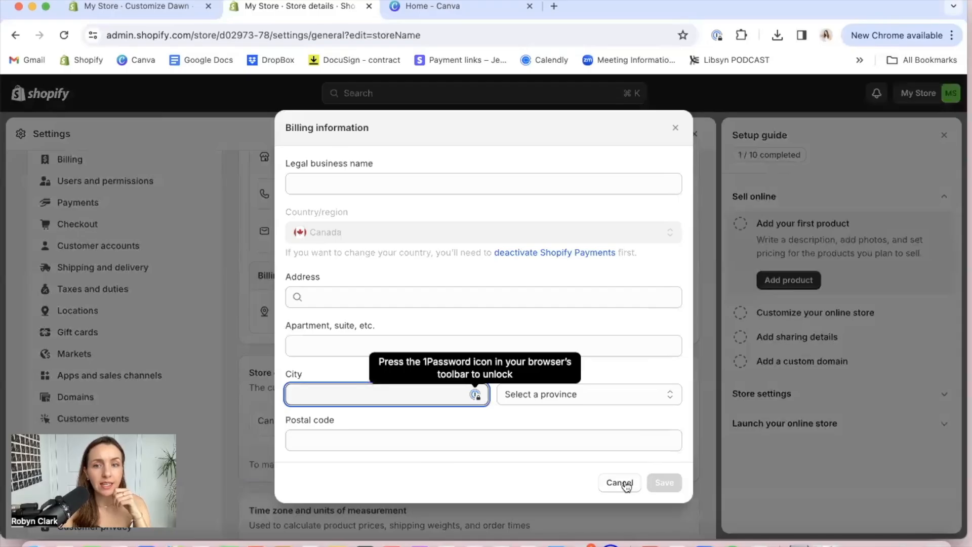
# Open the store currency change dialog, look through the available currencies, and cancel without choosing another one
pyautogui.scroll(-3, 551, 415)
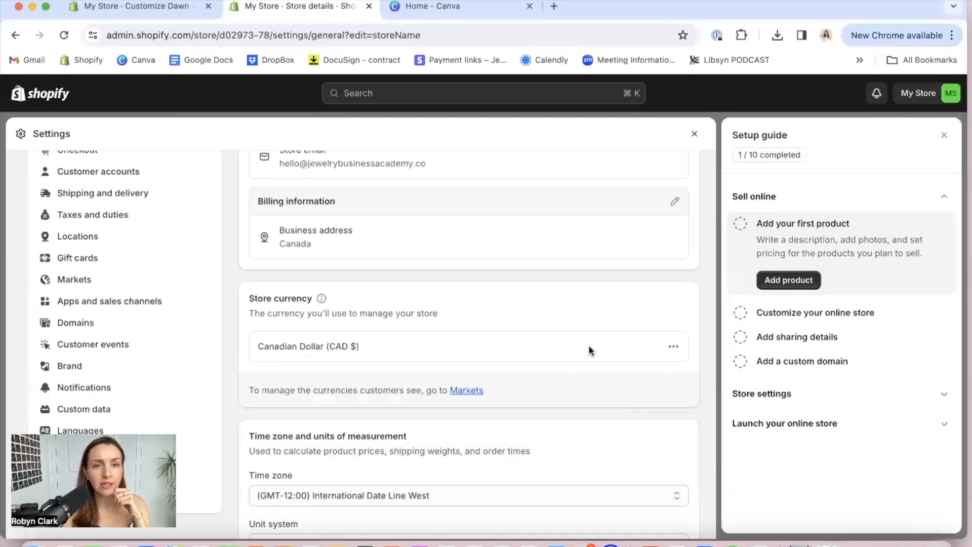
pyautogui.click(673, 347)
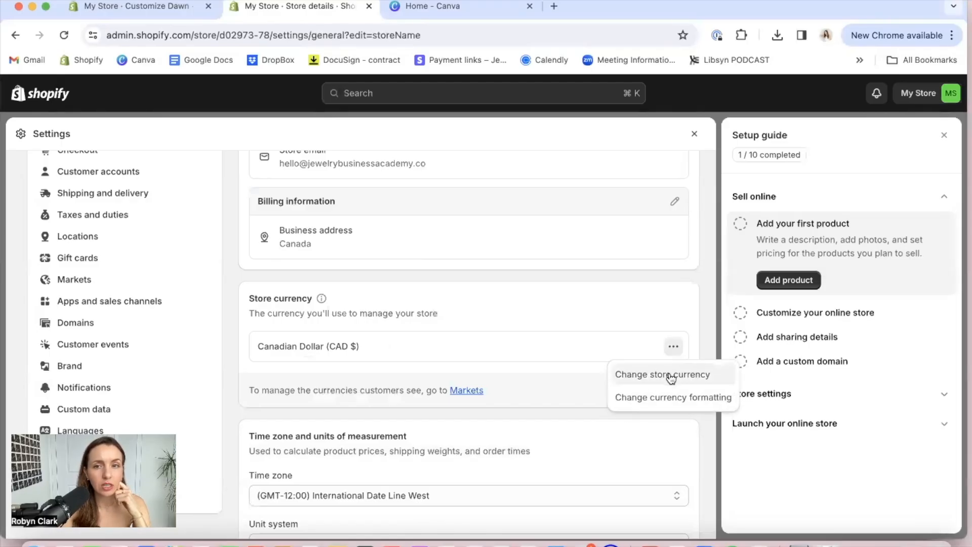
pyautogui.click(669, 374)
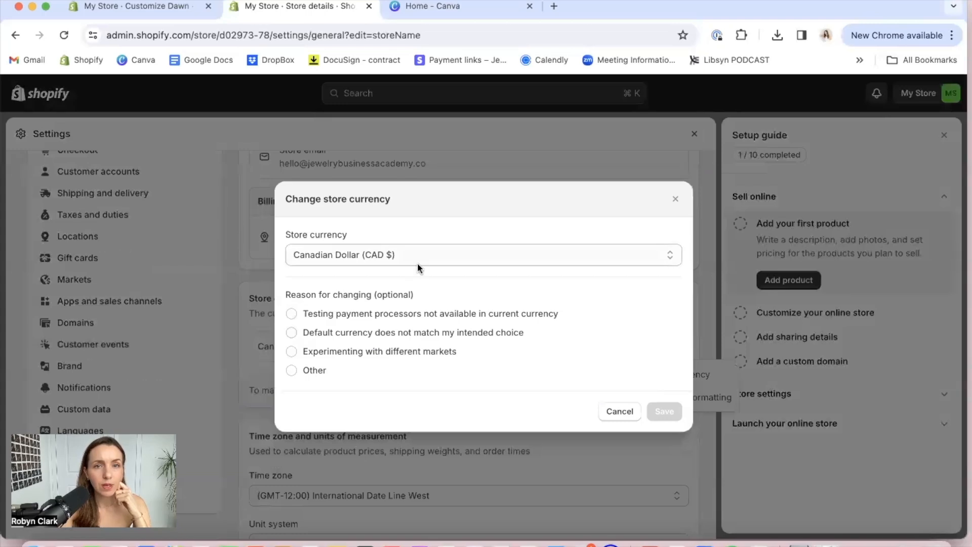
pyautogui.click(417, 262)
pyautogui.scroll(-10, 403, 392)
pyautogui.scroll(6, 403, 392)
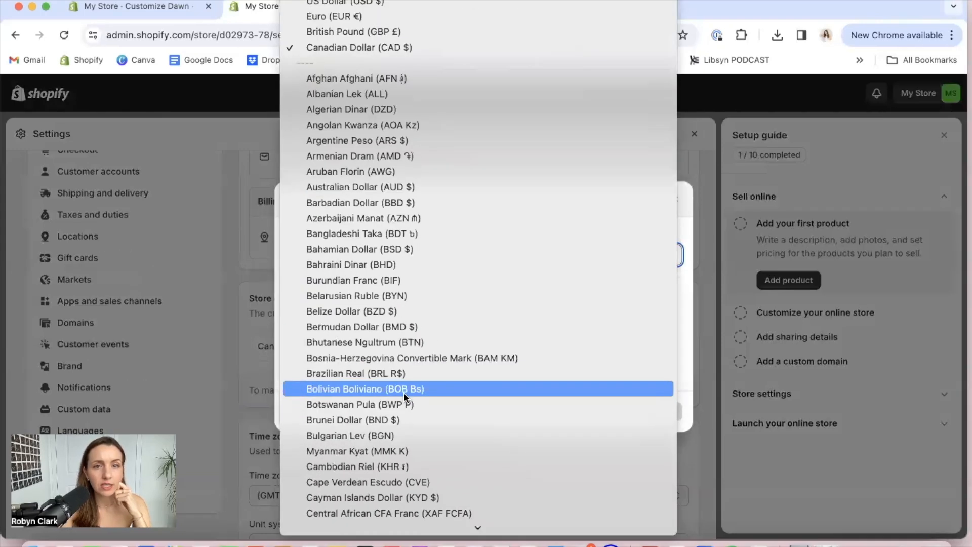
pyautogui.click(680, 233)
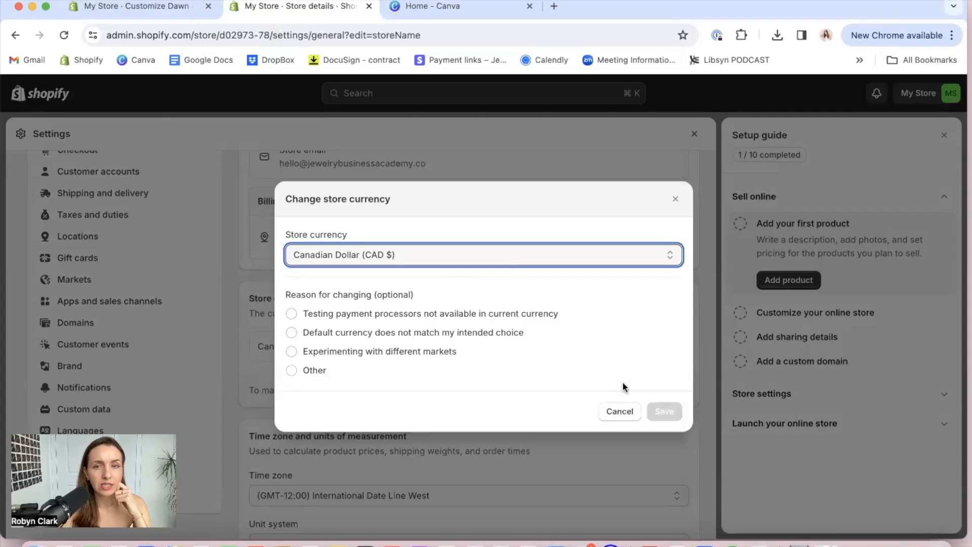
pyautogui.click(612, 413)
# Set the store's time zone to (GMT-05:00) Eastern Time (US & Canada)
pyautogui.scroll(-2, 525, 371)
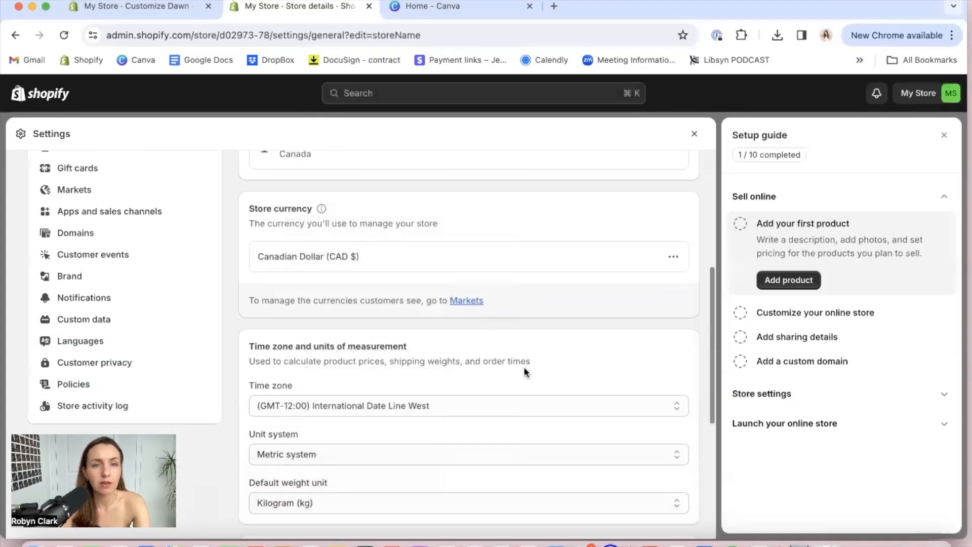
pyautogui.scroll(-2, 525, 371)
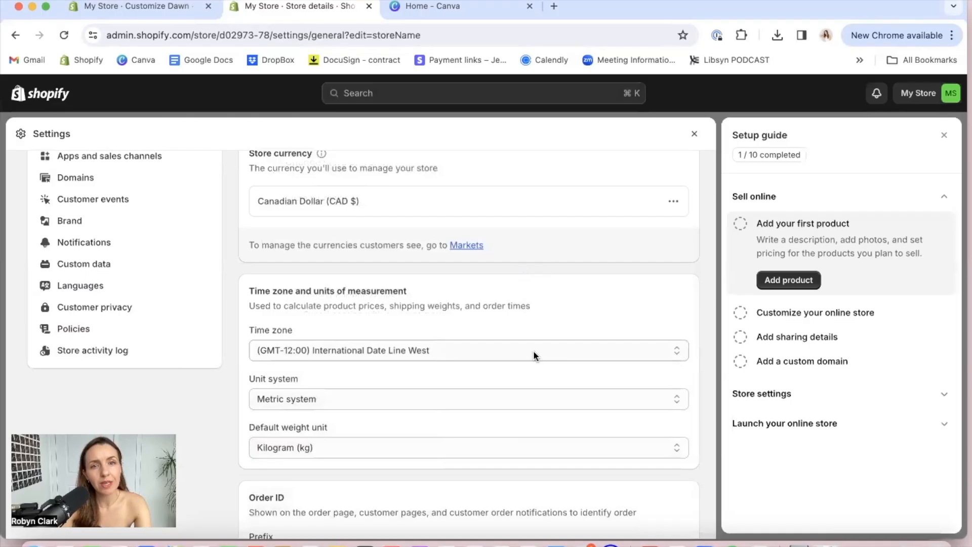
pyautogui.click(533, 350)
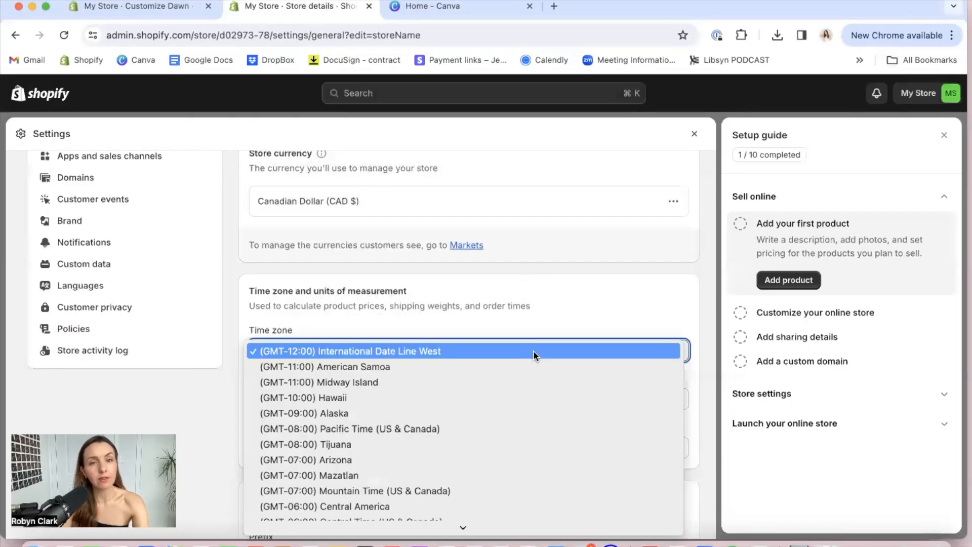
pyautogui.scroll(-5, 453, 381)
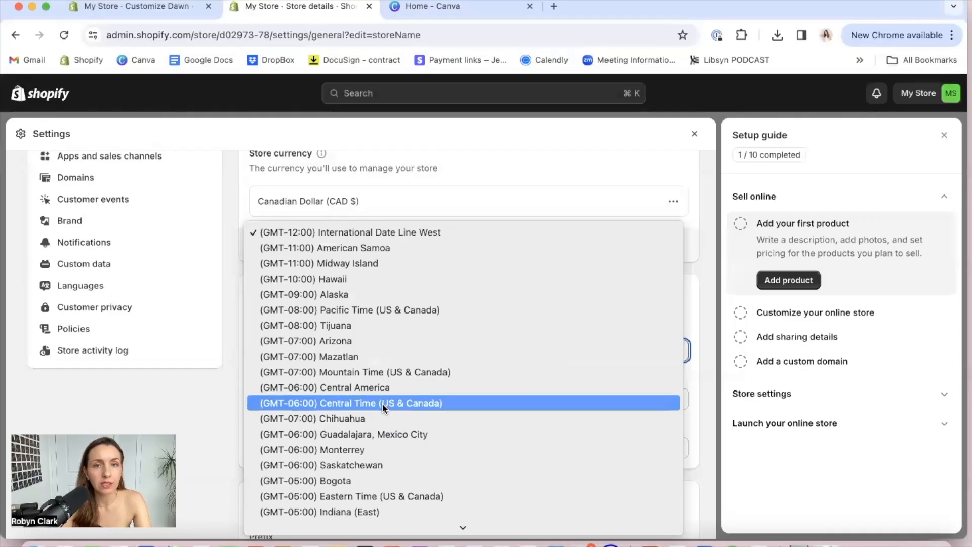
pyautogui.scroll(-2, 382, 406)
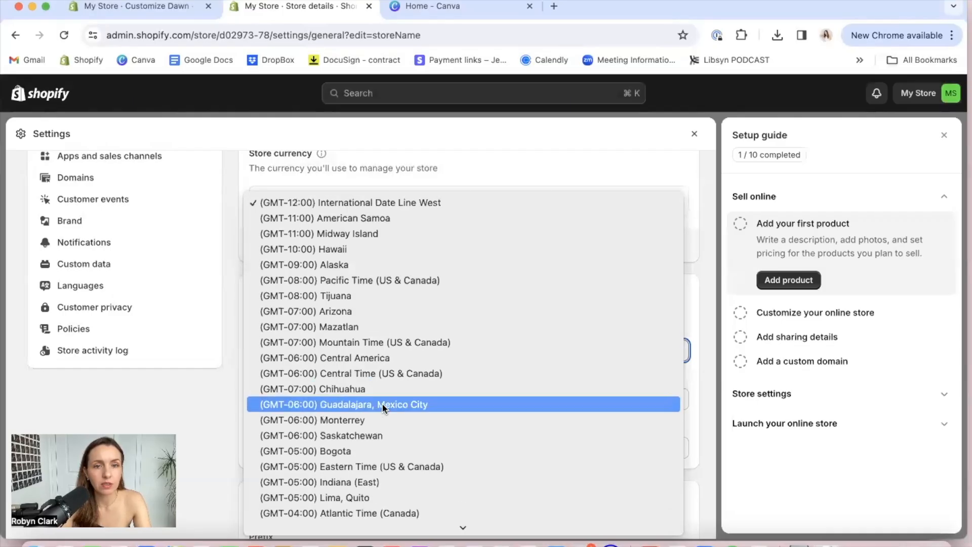
pyautogui.click(378, 465)
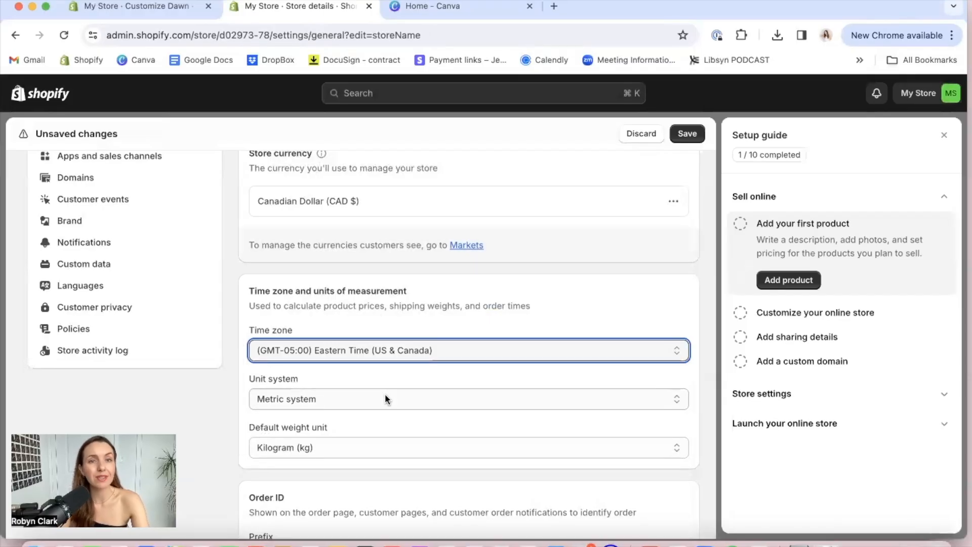
# Choose Metric system as the store's unit system and check the default weight unit options
pyautogui.click(386, 399)
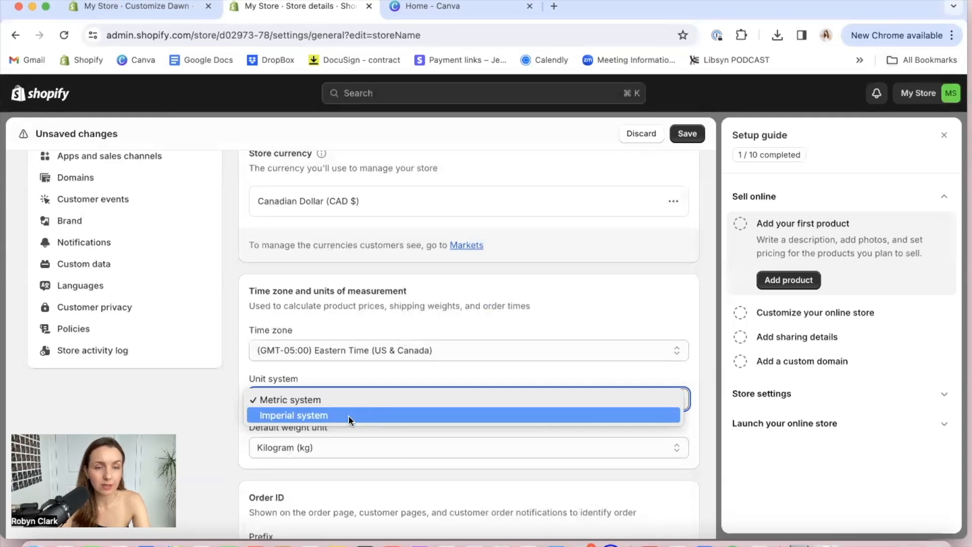
pyautogui.click(349, 399)
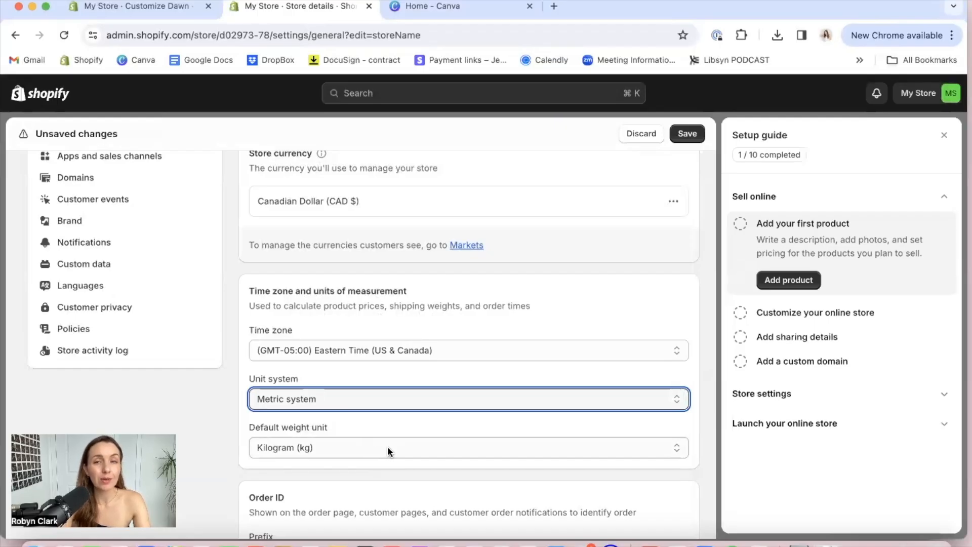
pyautogui.click(388, 448)
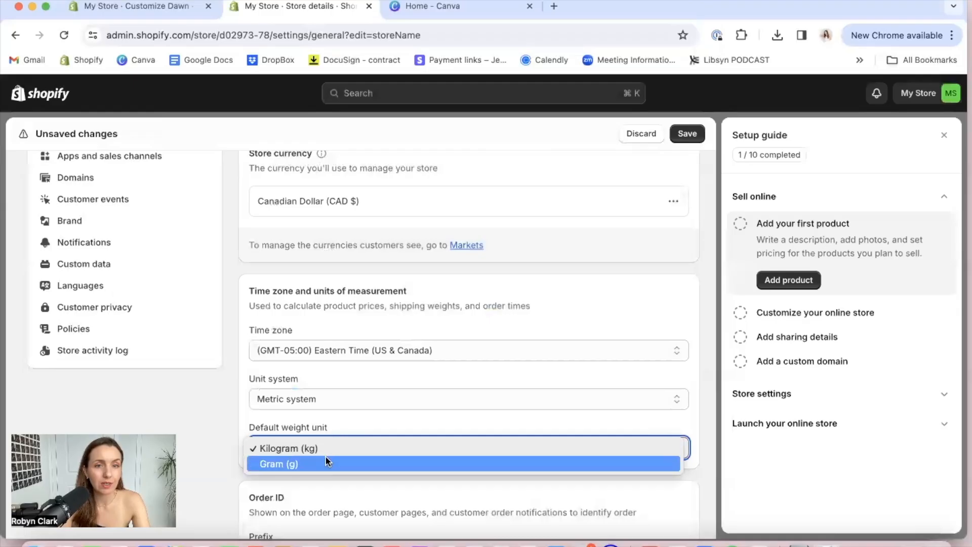
pyautogui.click(354, 423)
# Check the order ID prefix and suffix fields without editing them, and save the store details
pyautogui.scroll(-5, 354, 423)
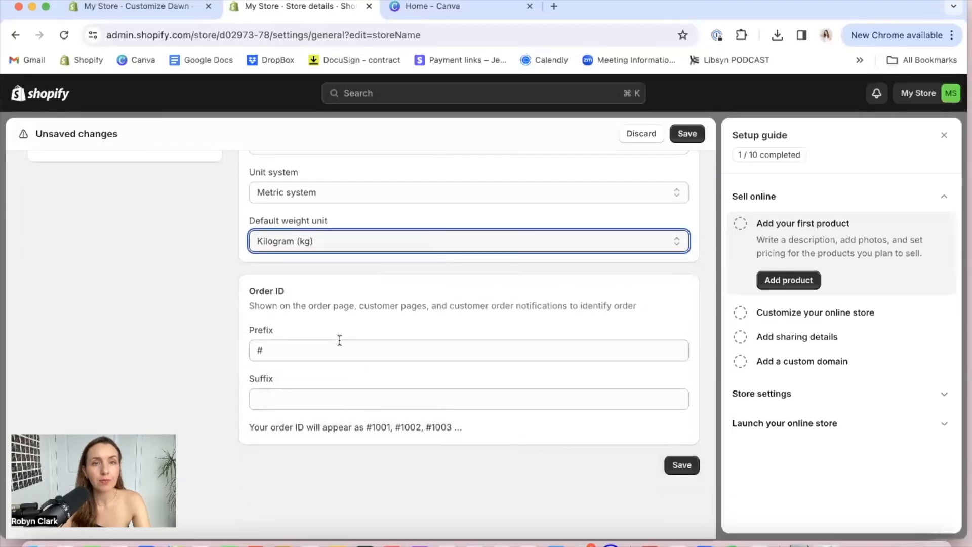
pyautogui.click(337, 350)
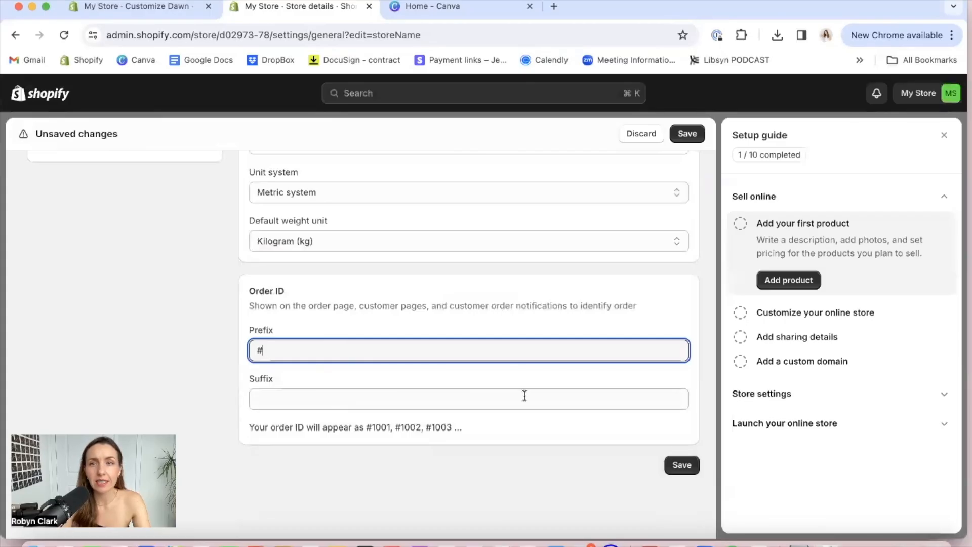
pyautogui.scroll(5, 527, 395)
pyautogui.scroll(7, 530, 395)
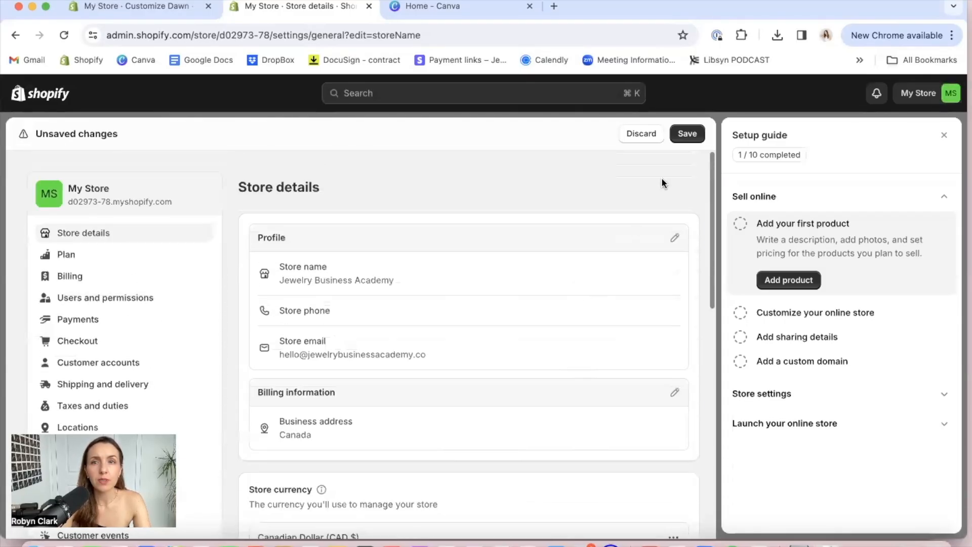
pyautogui.click(696, 137)
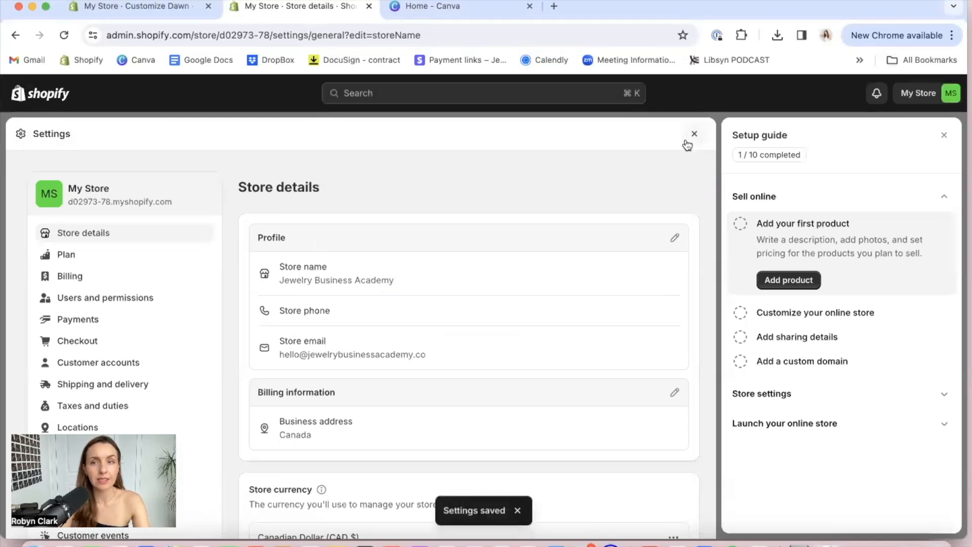
pyautogui.scroll(-5, 612, 216)
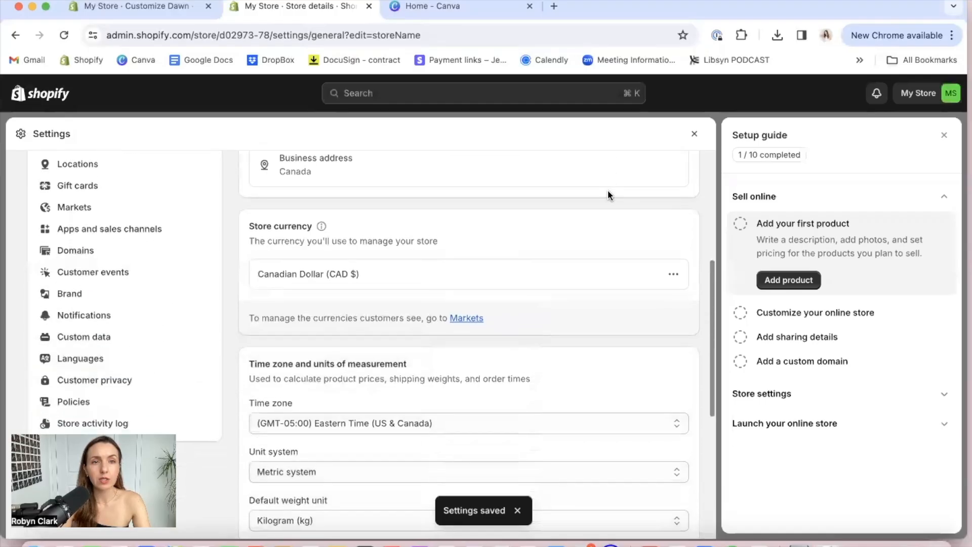
pyautogui.scroll(10, 608, 192)
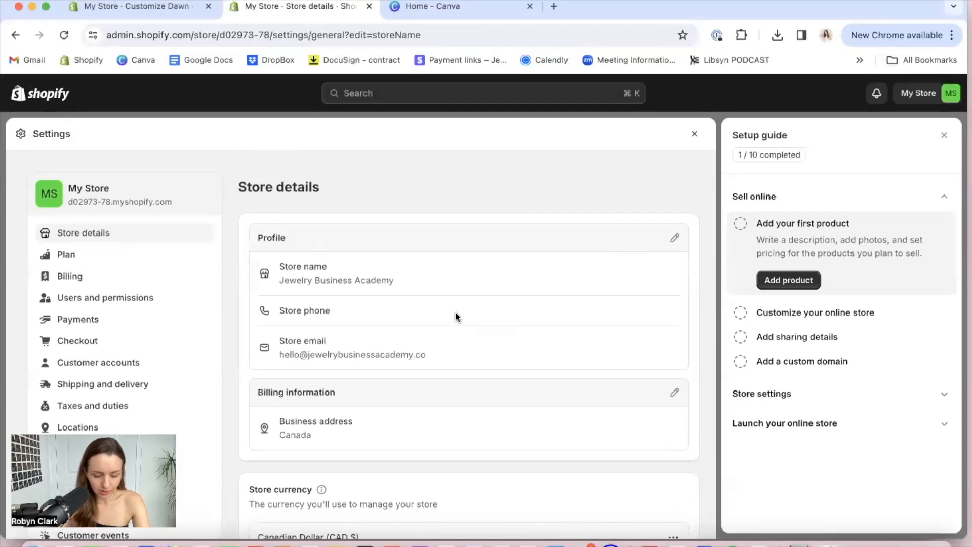
# Return to the open Dawn theme editor and review the home page preview from header to footer
pyautogui.click(131, 7)
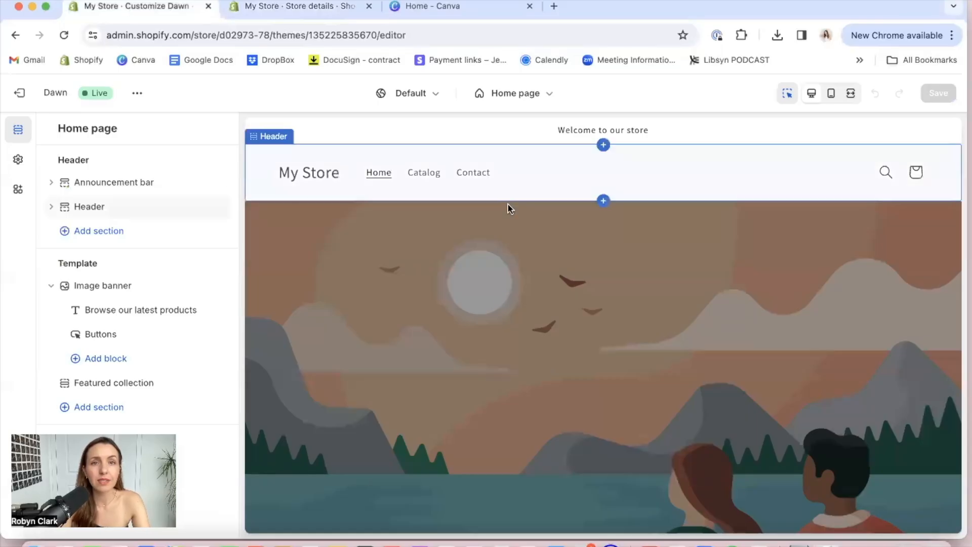
pyautogui.scroll(-6, 659, 363)
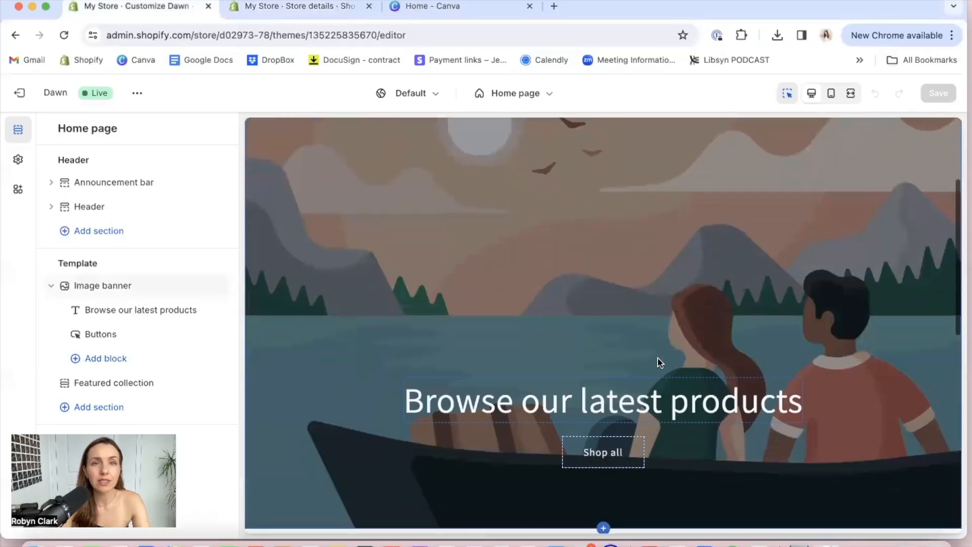
pyautogui.scroll(-8, 658, 361)
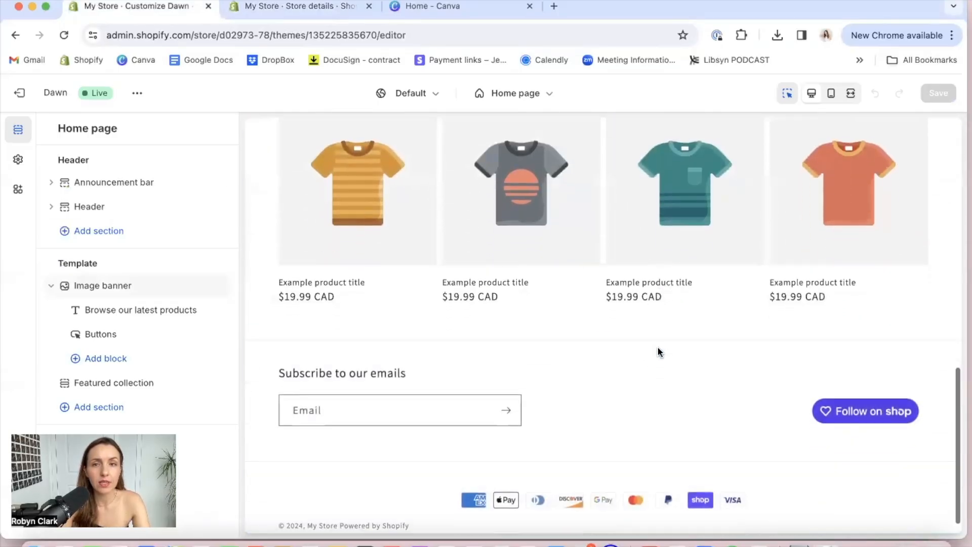
pyautogui.scroll(15, 684, 315)
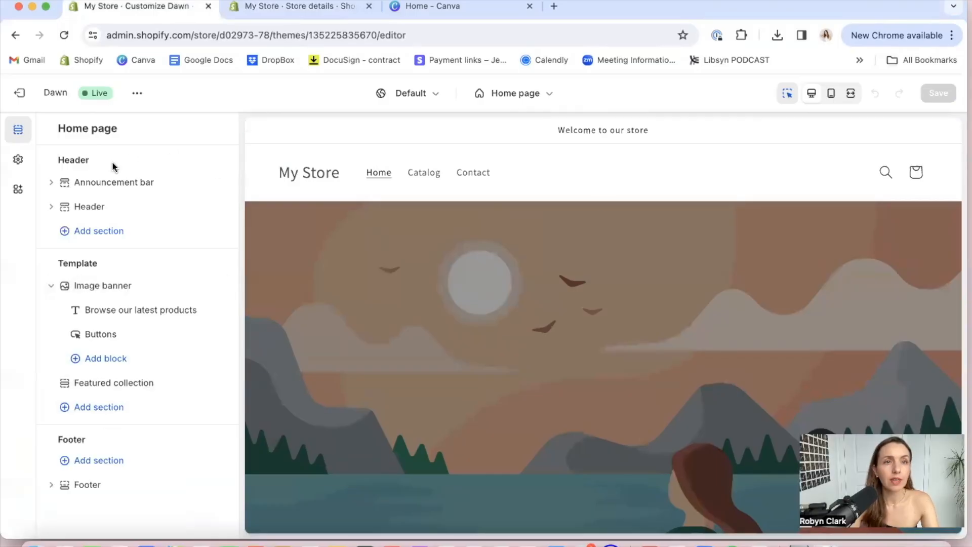
# Open the announcement bar section and examine its color scheme choices and the individual colors of Scheme 1
pyautogui.click(86, 181)
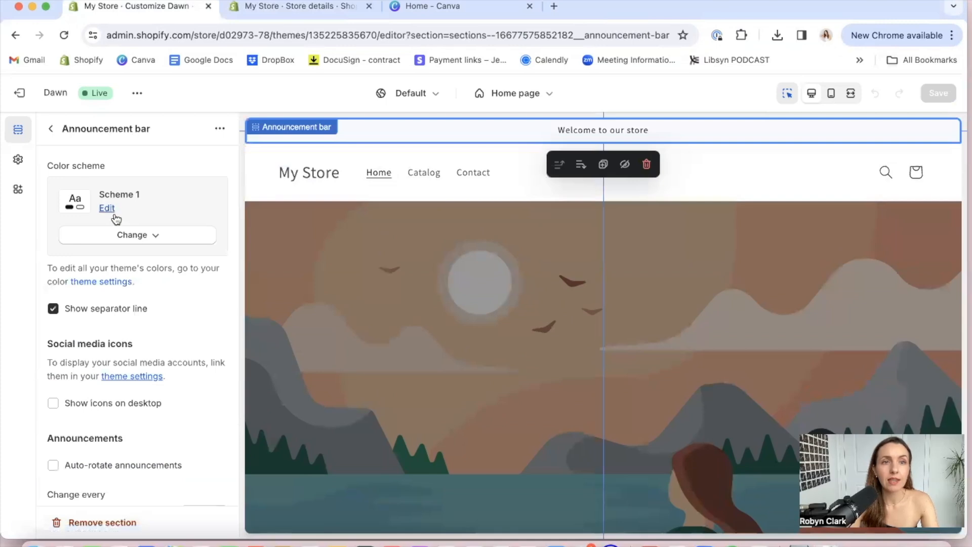
pyautogui.click(144, 242)
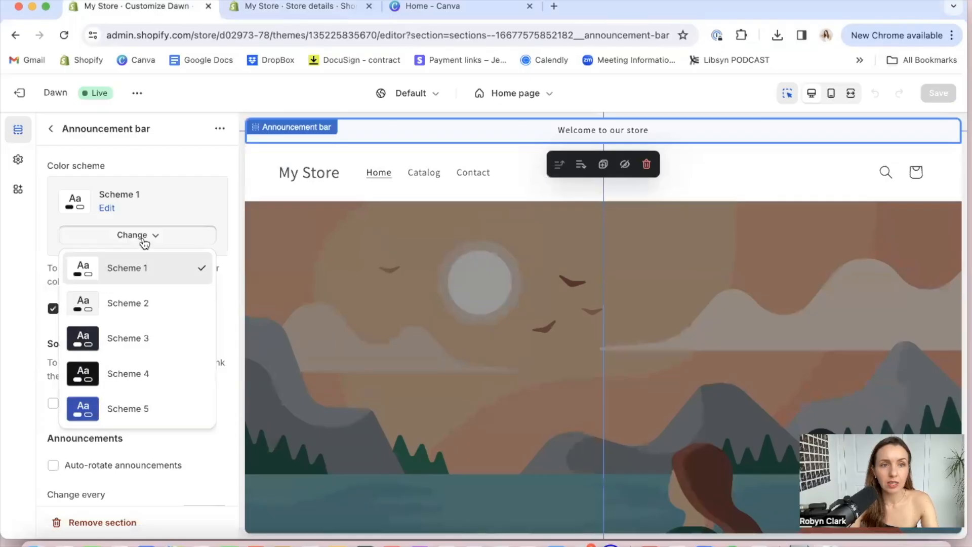
pyautogui.click(107, 207)
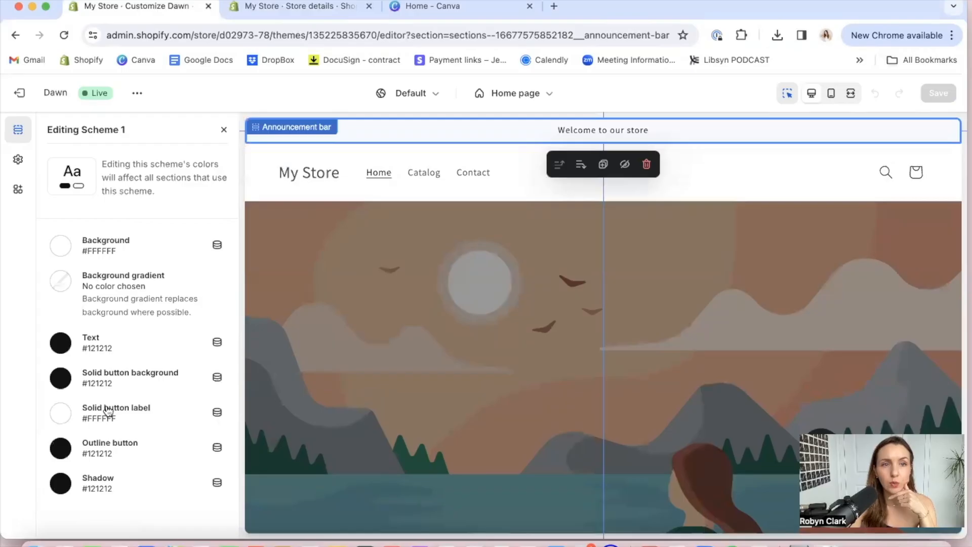
pyautogui.click(223, 130)
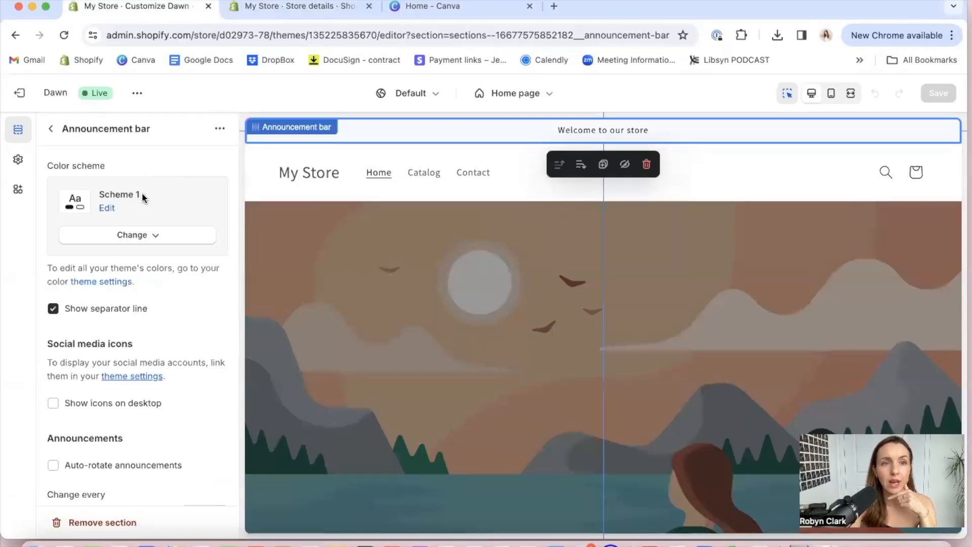
pyautogui.scroll(-1, 123, 320)
# Exit and reopen the Dawn theme editor, and look through the announcement bar's section settings
pyautogui.click(19, 92)
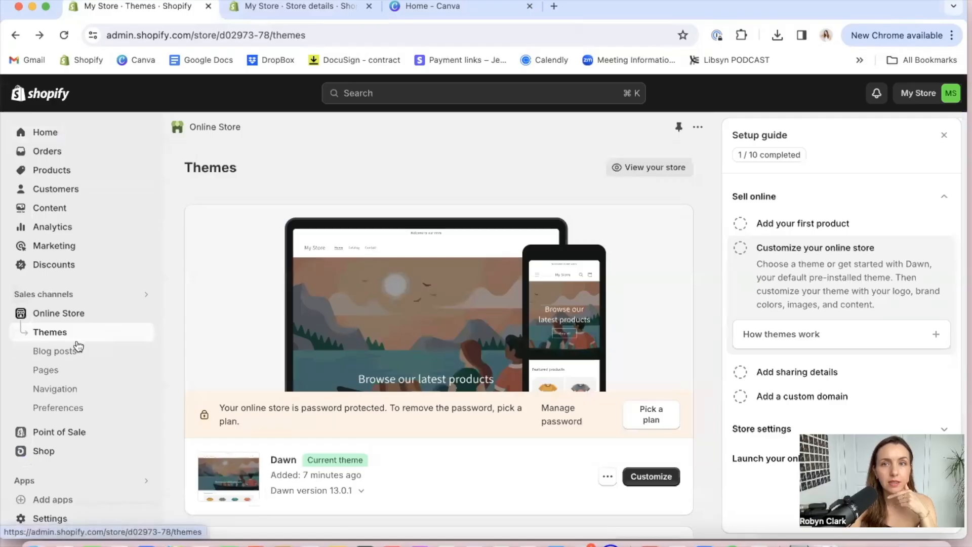
pyautogui.click(650, 476)
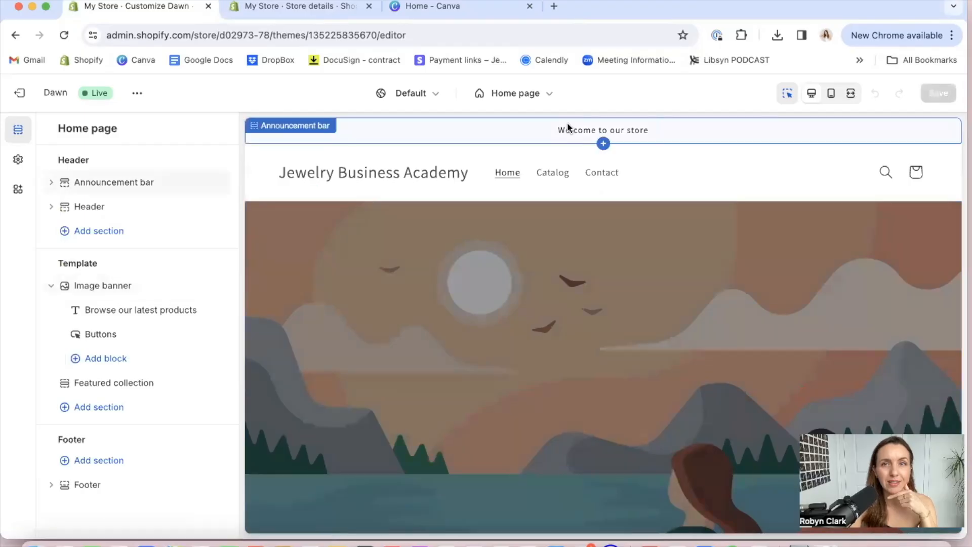
pyautogui.click(566, 122)
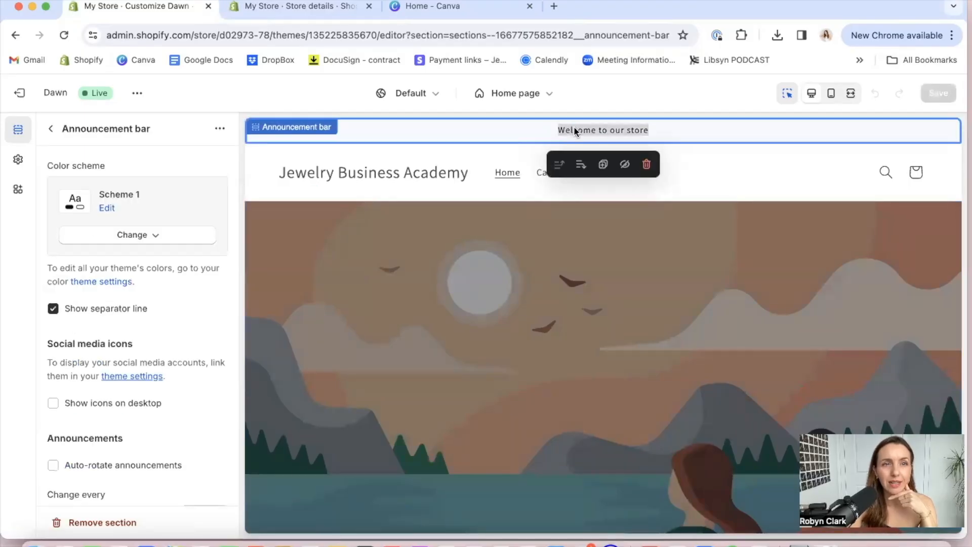
pyautogui.scroll(-4, 131, 329)
pyautogui.scroll(-2, 130, 327)
pyautogui.scroll(1, 131, 326)
pyautogui.scroll(5, 131, 327)
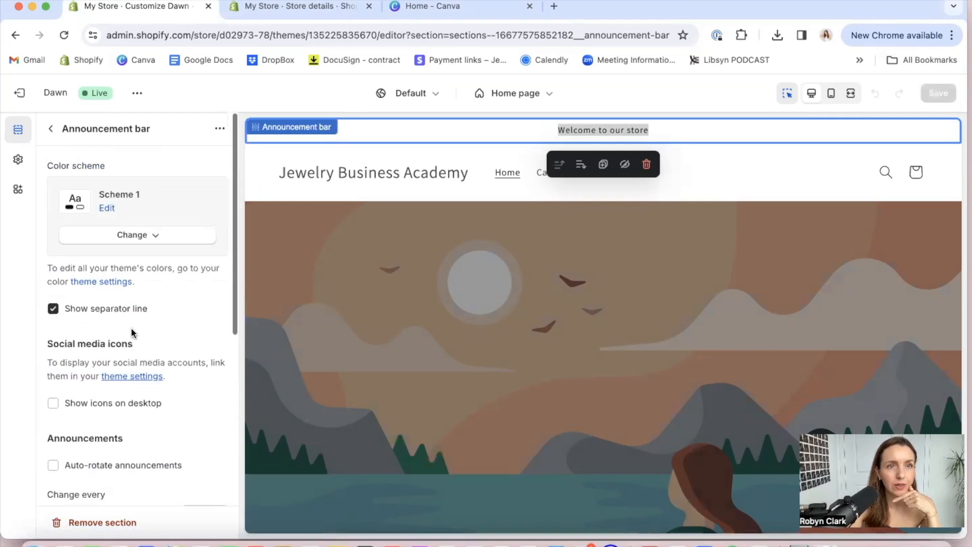
pyautogui.click(52, 130)
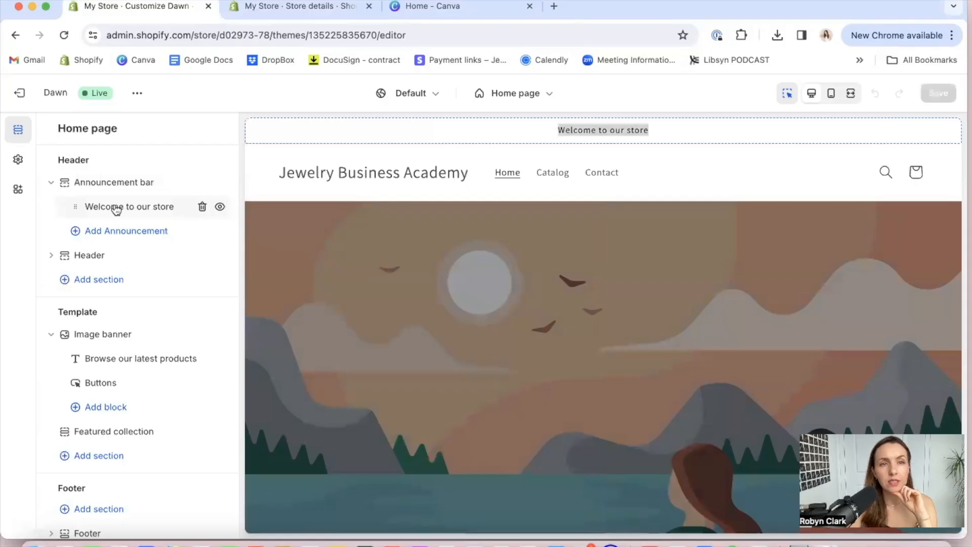
# Replace the announcement bar's welcome message with the text "Free Shipping on US Orders $75+"
pyautogui.click(116, 208)
pyautogui.tripleClick(115, 185)
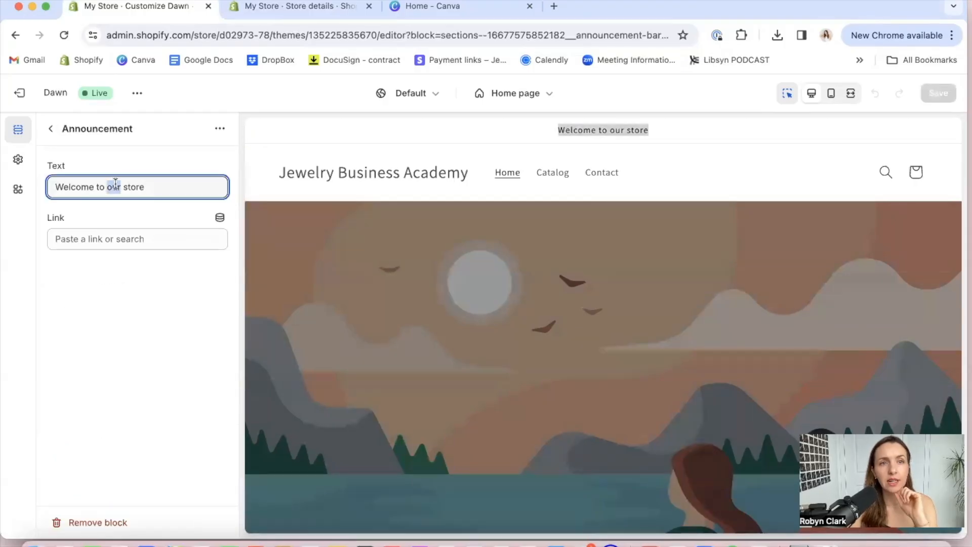
pyautogui.write('F')
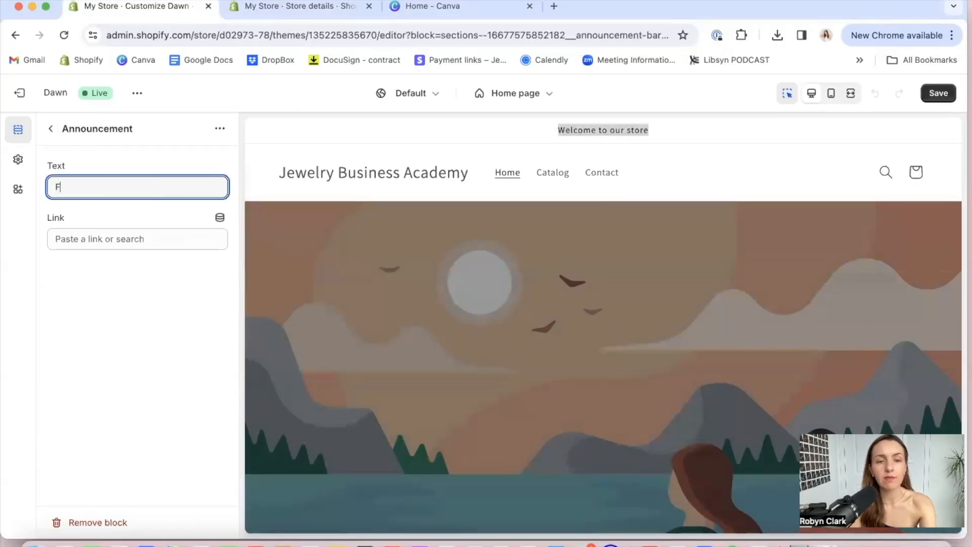
pyautogui.write('ree ')
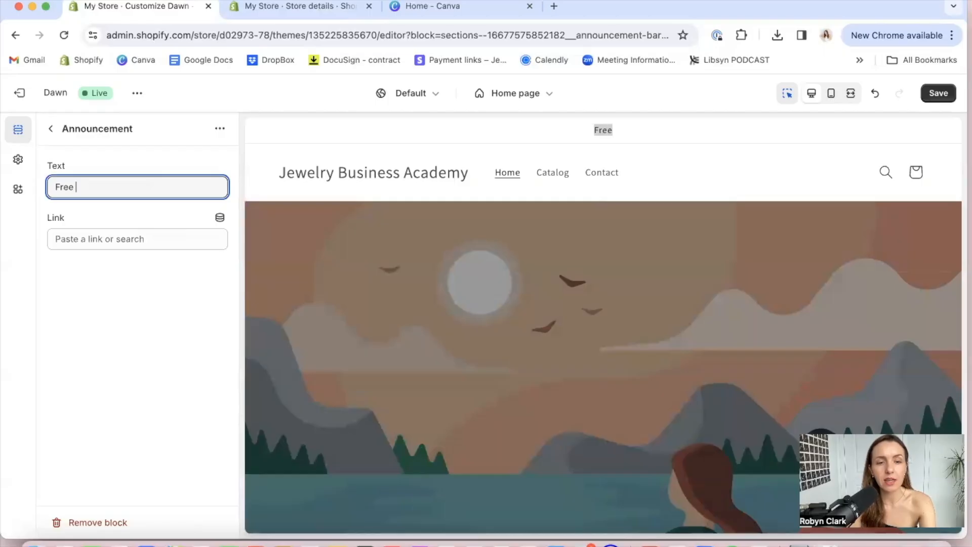
pyautogui.write('Shipping o')
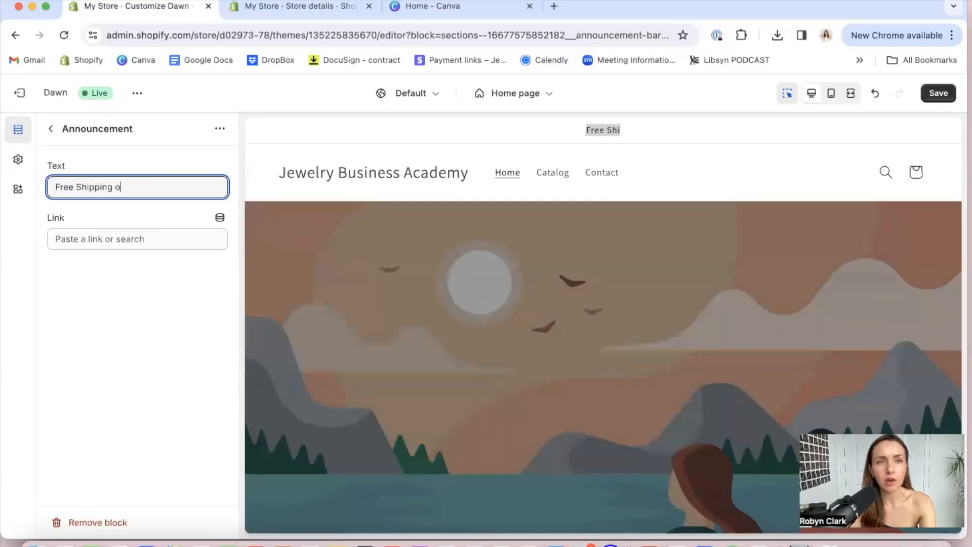
pyautogui.write('n US Order')
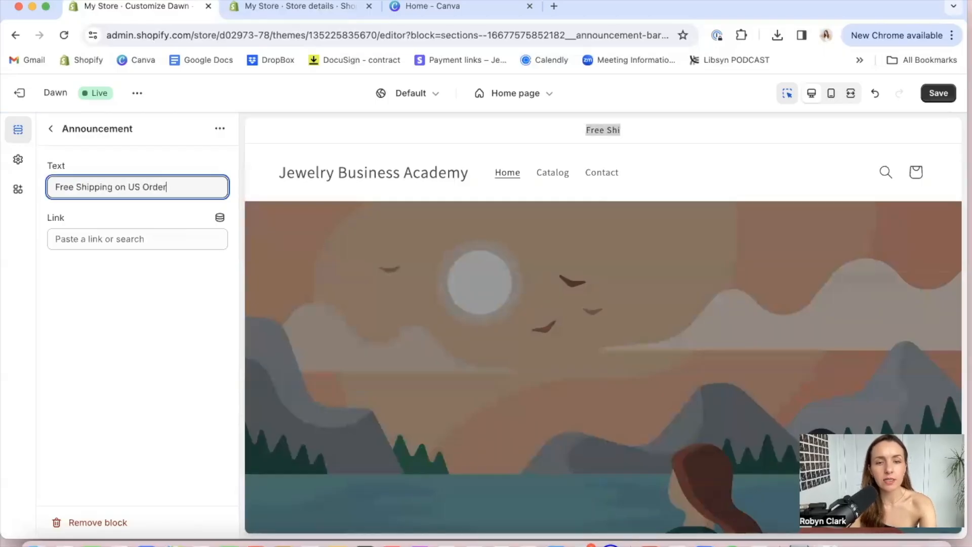
pyautogui.write('s ')
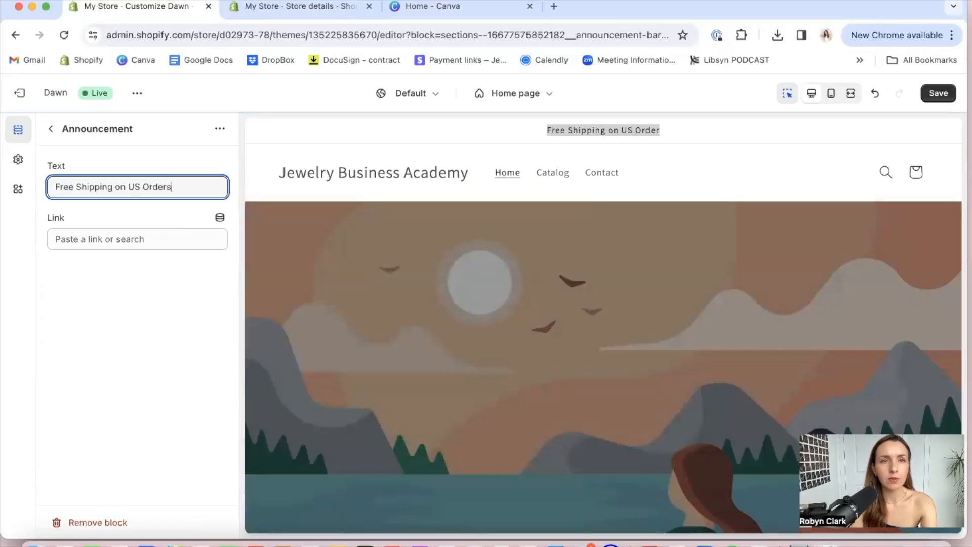
pyautogui.write('$75+')
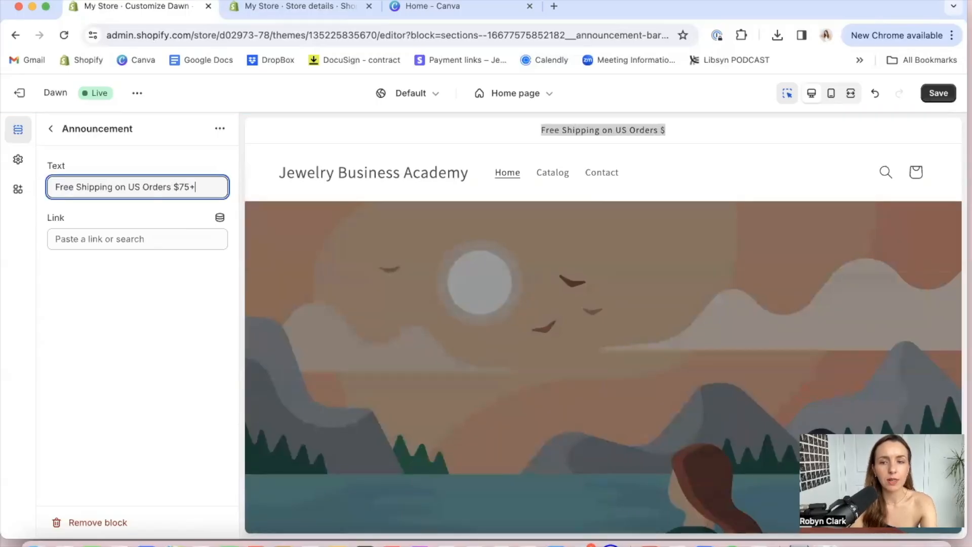
# Change "US" to "CA" in the announcement text and check the available link types without choosing one
pyautogui.doubleClick(134, 187)
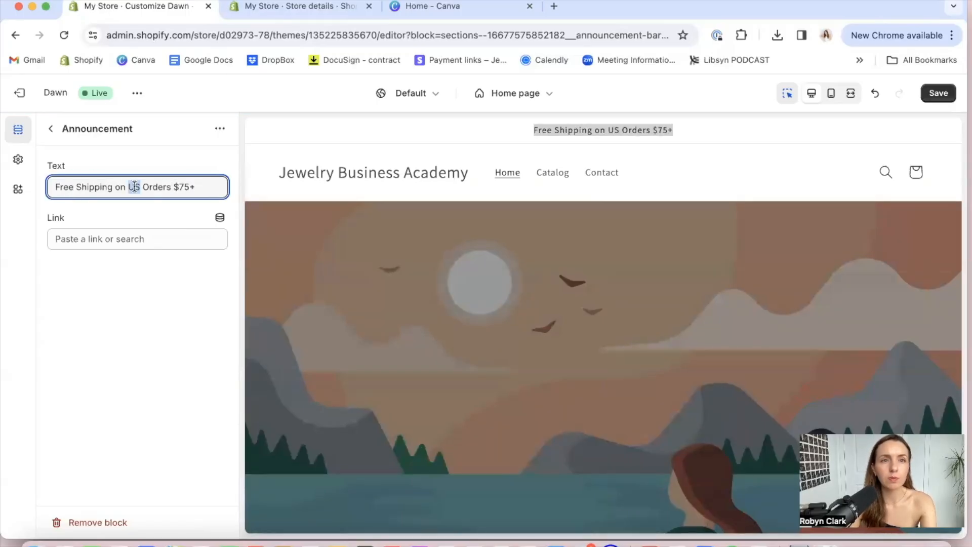
pyautogui.write('CA')
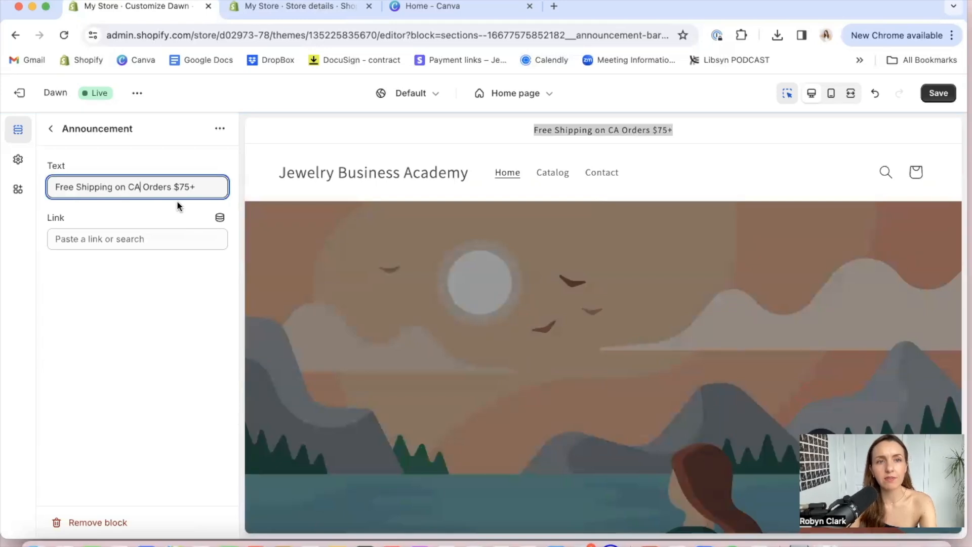
pyautogui.click(142, 241)
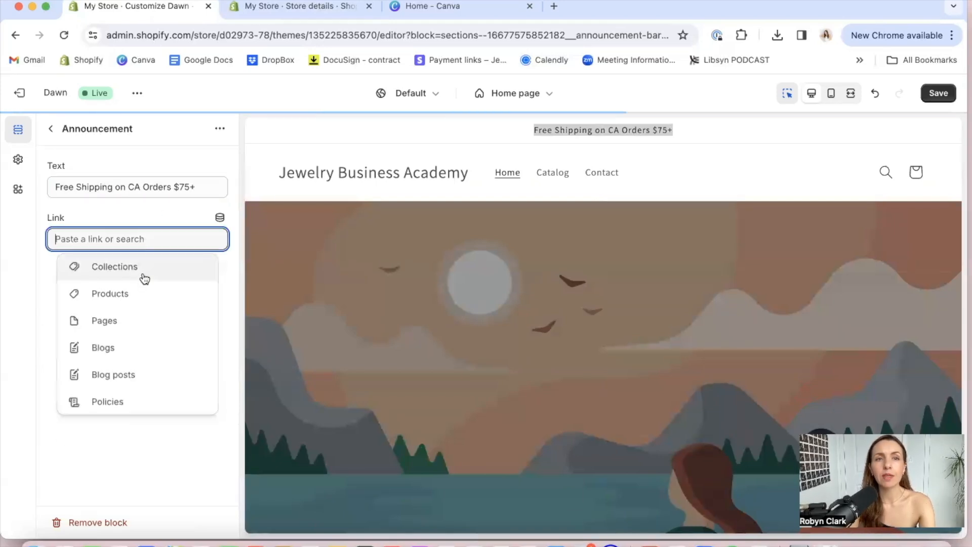
pyautogui.click(121, 469)
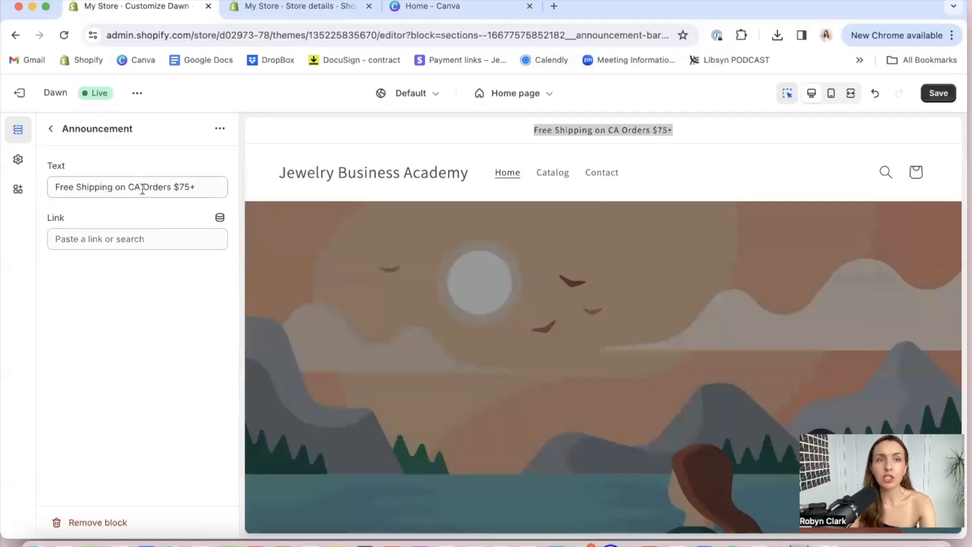
# Append "| 10% off your first order" to the announcement text and check the link choices without setting one
pyautogui.click(207, 184)
pyautogui.write('|')
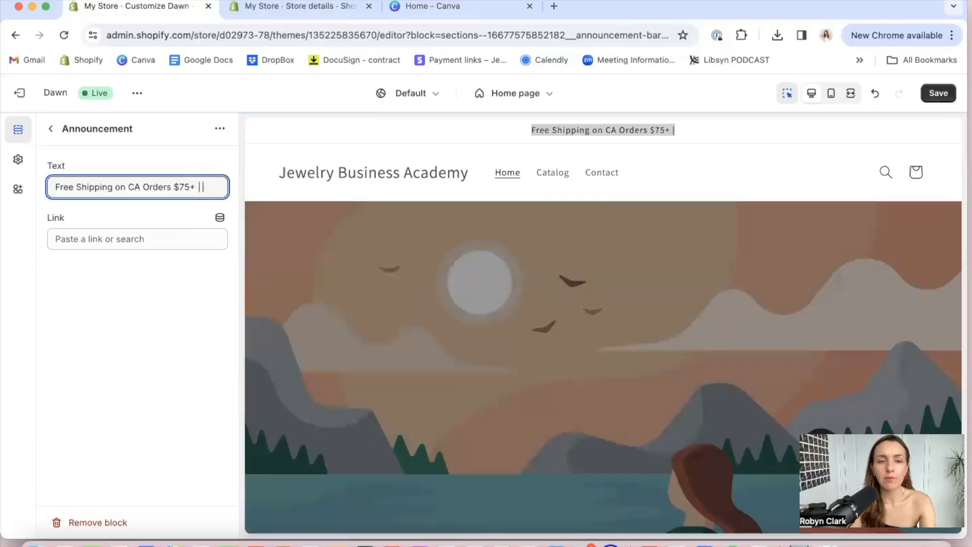
pyautogui.write(' 10%')
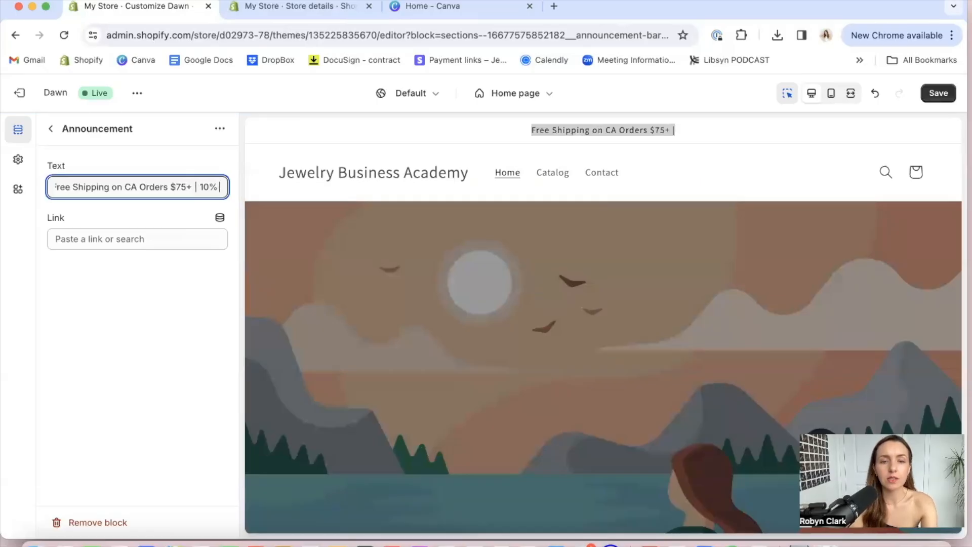
pyautogui.write(' off your first order')
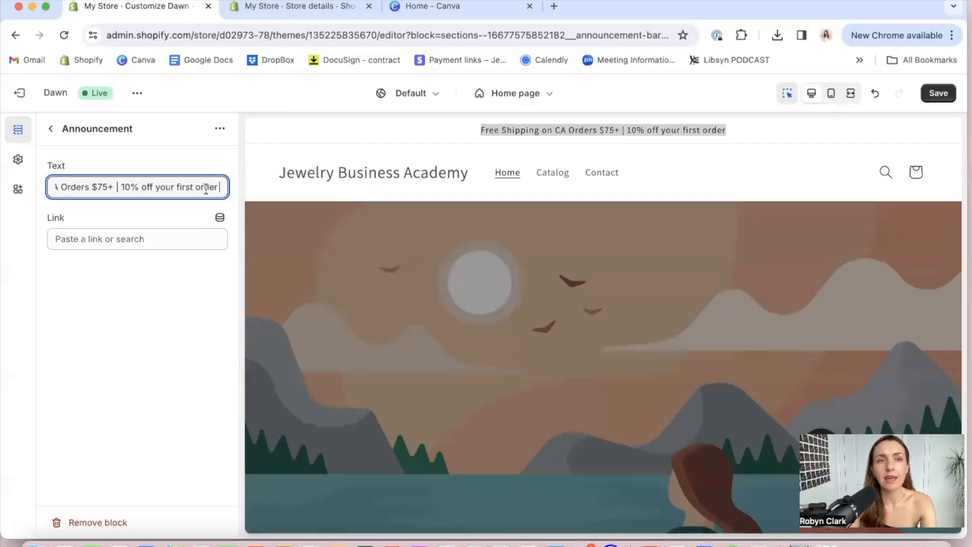
pyautogui.click(134, 238)
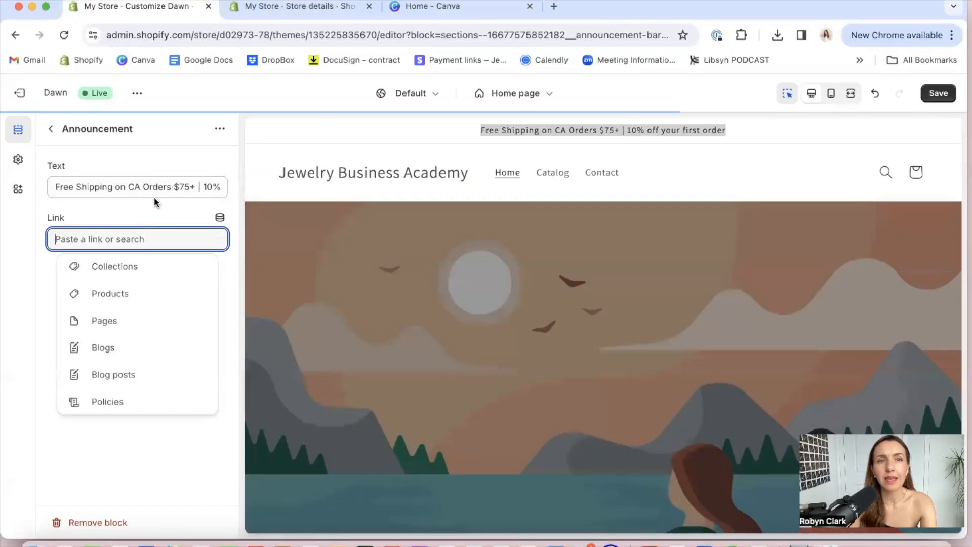
pyautogui.click(112, 443)
# Remove the "| 10% off your first order" ending from the announcement text
pyautogui.moveTo(195, 188); pyautogui.dragTo(253, 184)
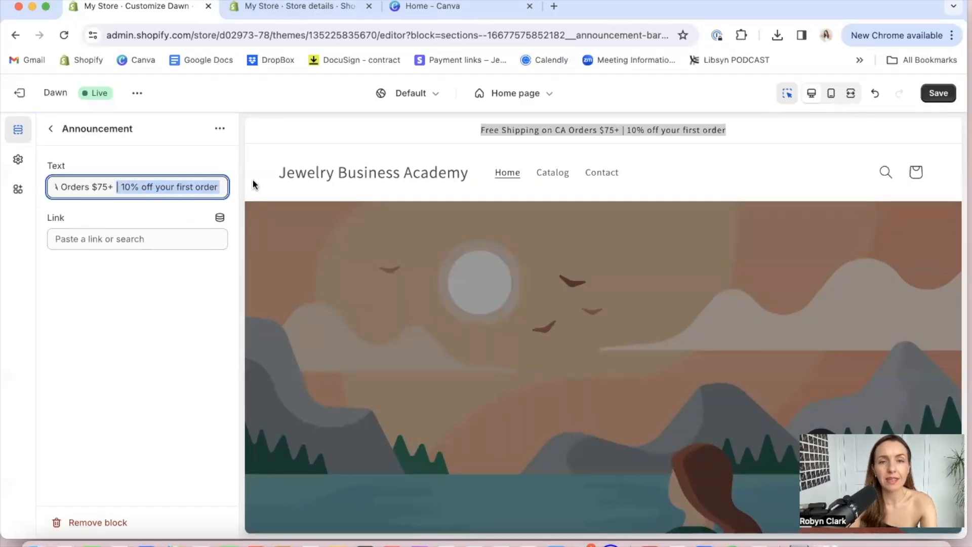
pyautogui.press('BackSpace')
pyautogui.click(163, 284)
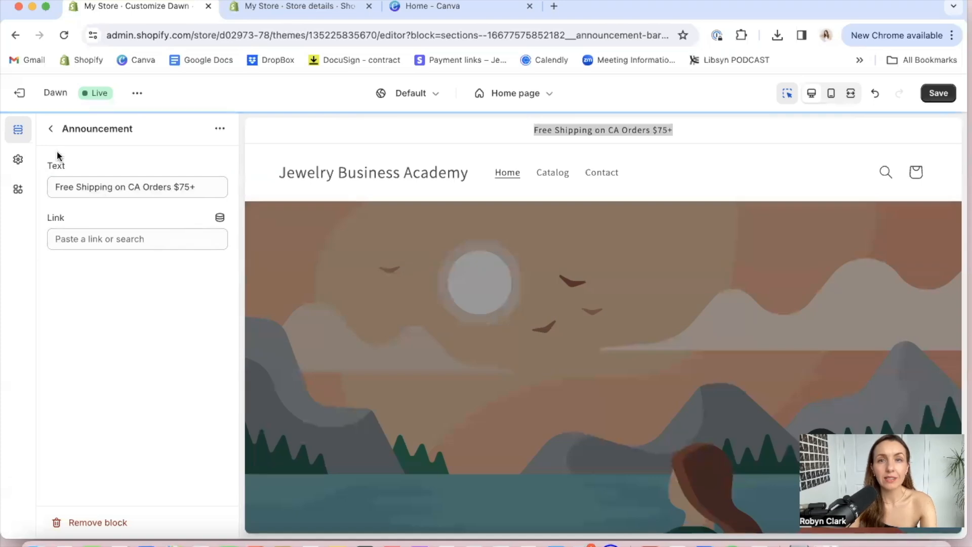
# Leave the announcement block's settings for the home page section list and save the theme changes
pyautogui.click(119, 186)
pyautogui.click(122, 327)
pyautogui.click(52, 130)
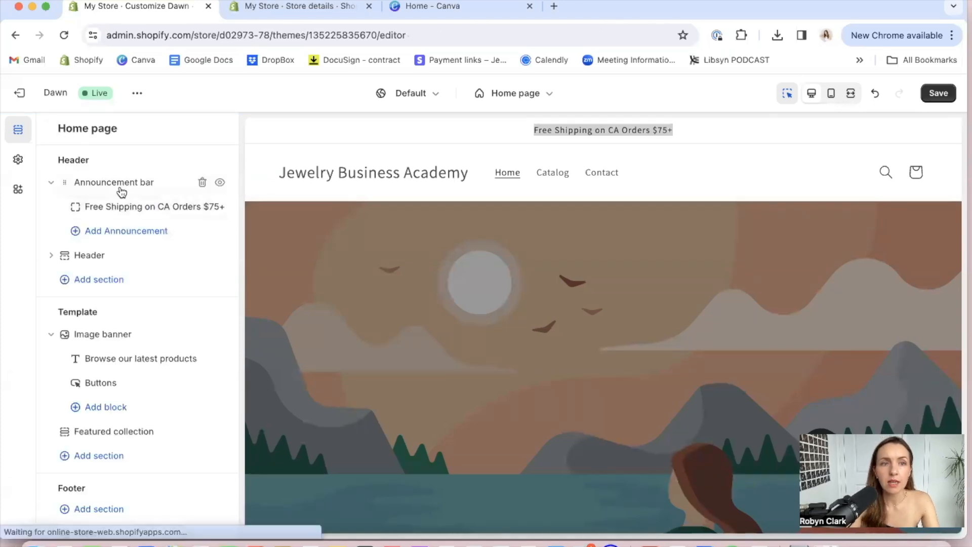
pyautogui.click(938, 95)
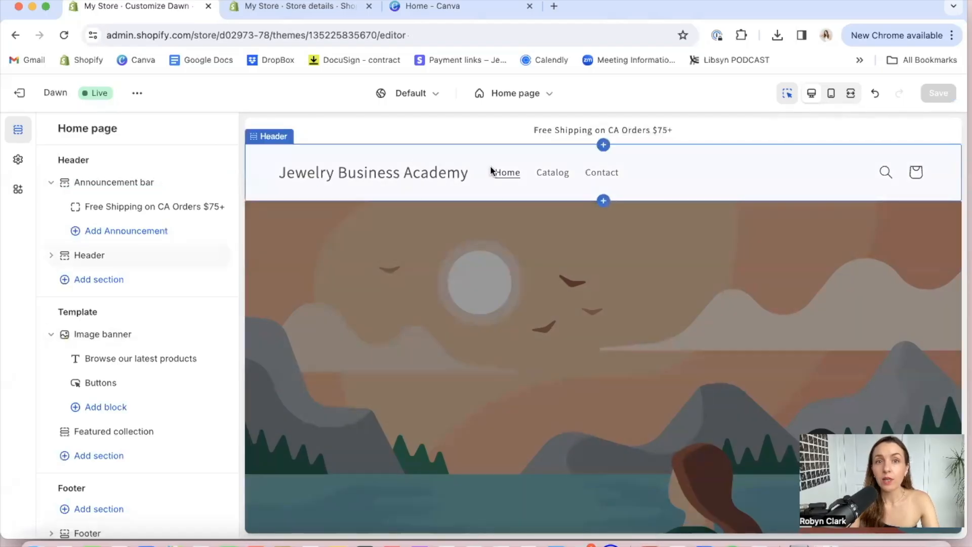
# Open the header section, try the Top center and Top left desktop logo positions, and set it back to Middle left
pyautogui.click(137, 260)
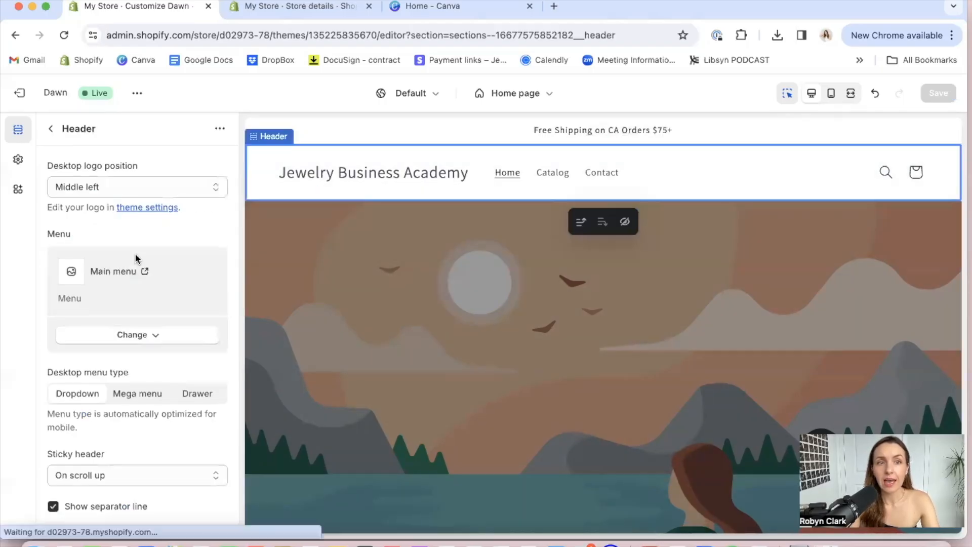
pyautogui.scroll(-2, 175, 256)
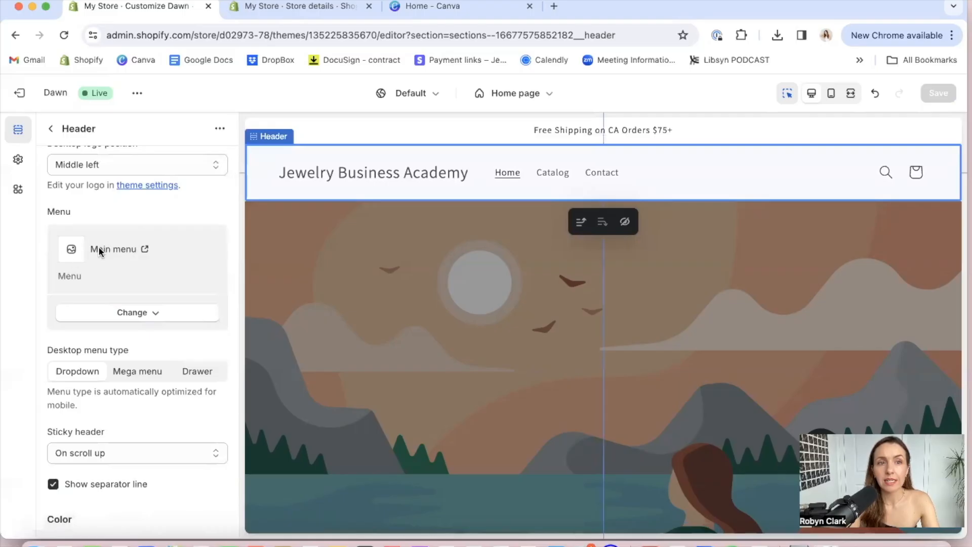
pyautogui.scroll(1, 153, 229)
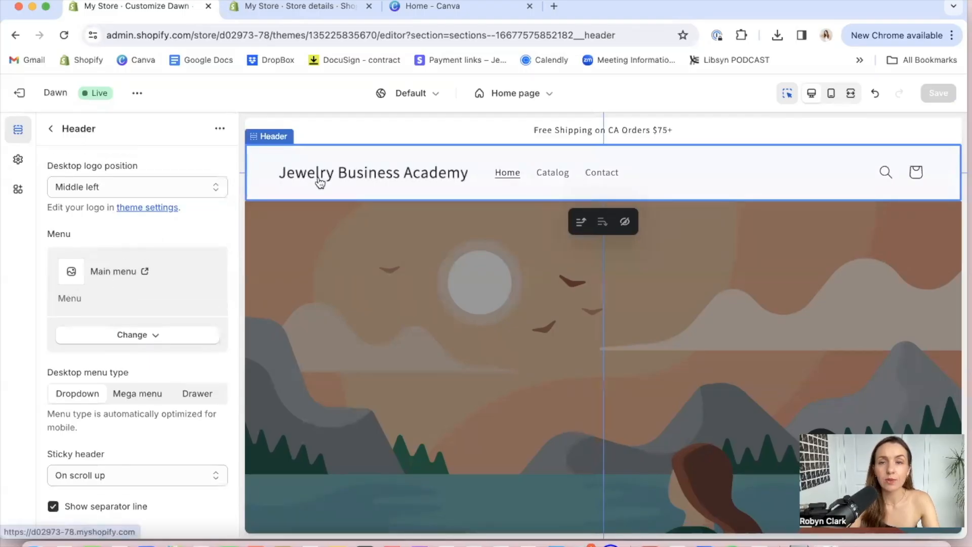
pyautogui.click(194, 187)
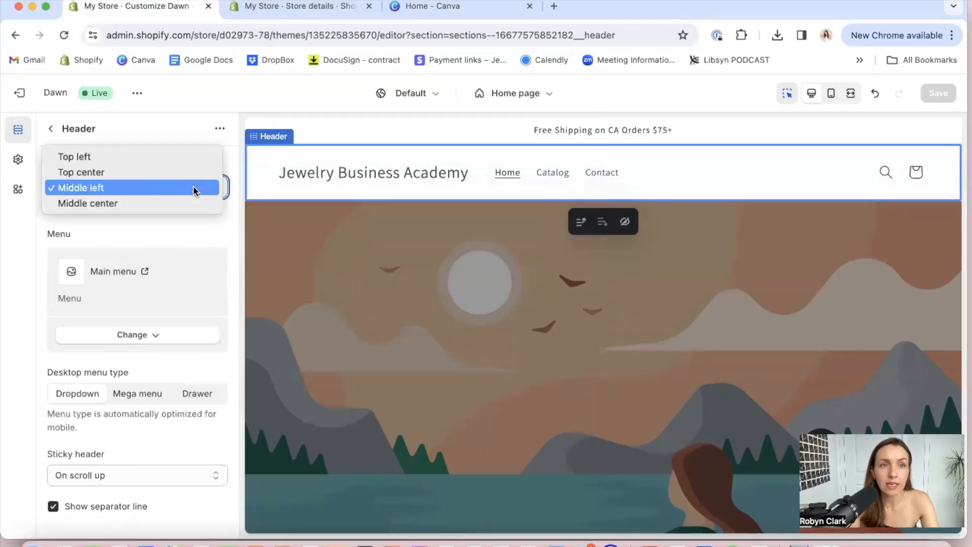
pyautogui.click(89, 172)
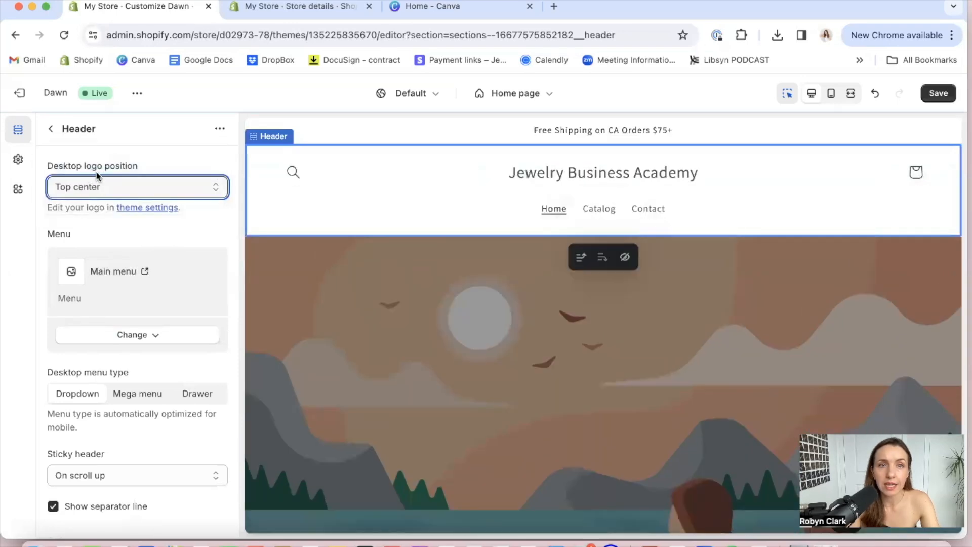
pyautogui.click(211, 188)
pyautogui.click(106, 175)
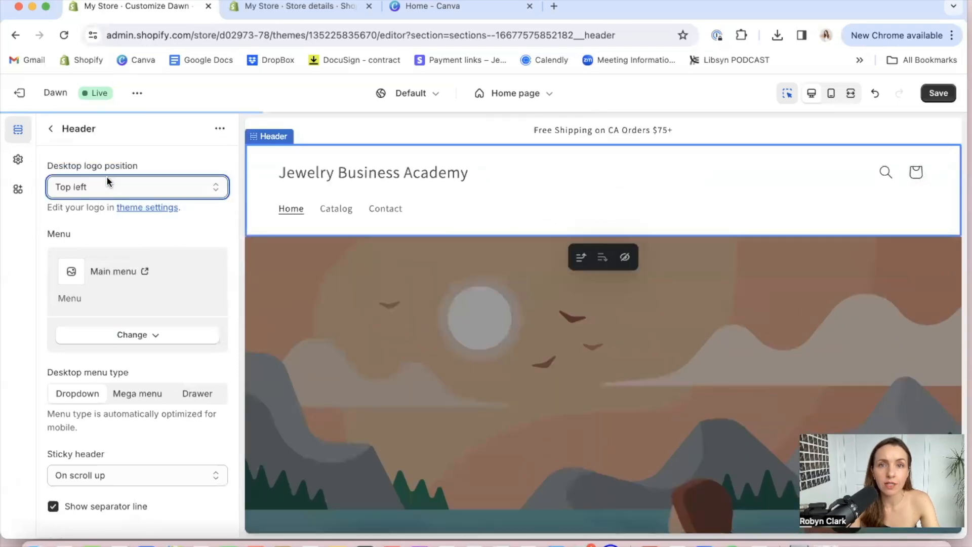
pyautogui.click(212, 190)
pyautogui.click(171, 218)
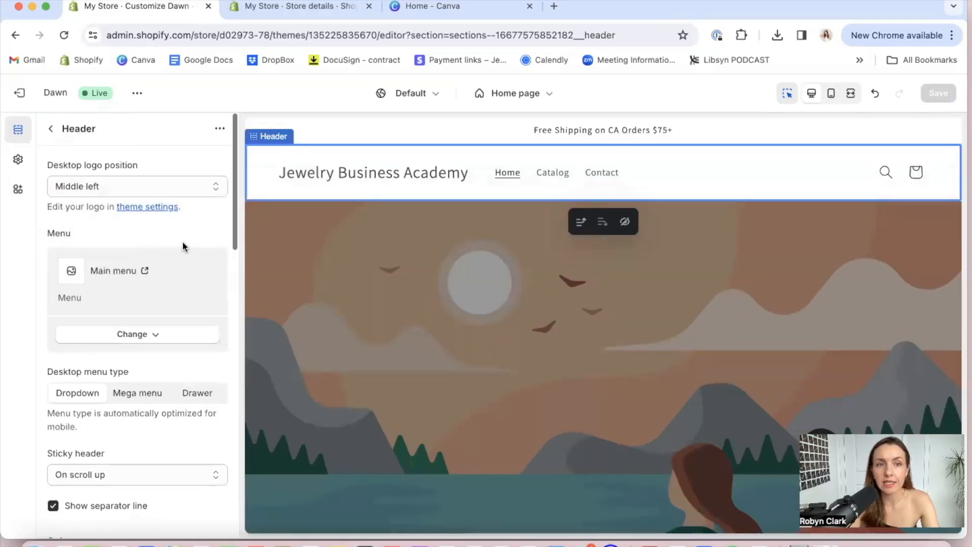
# Open the theme's logo settings from the header section and check the logo image picker without uploading an image
pyautogui.scroll(-1, 183, 241)
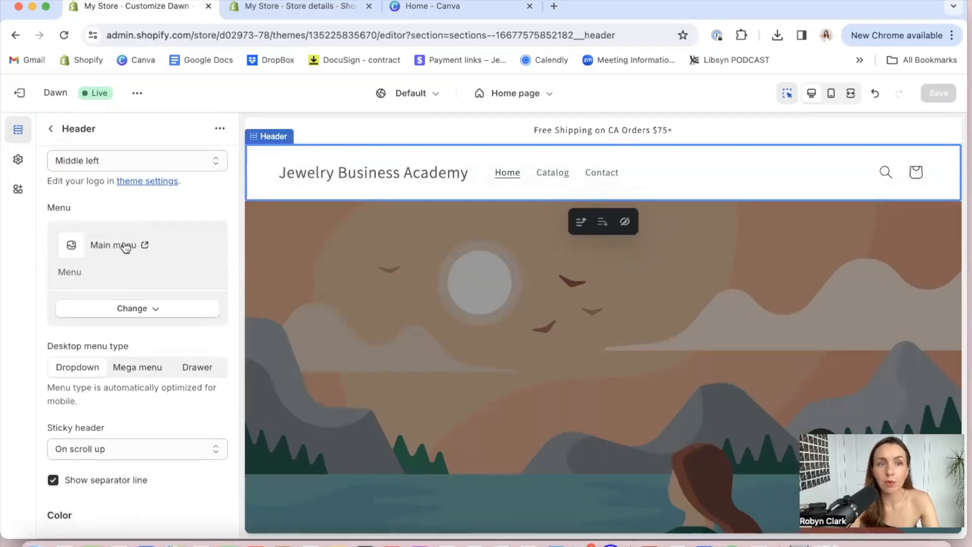
pyautogui.scroll(1, 125, 245)
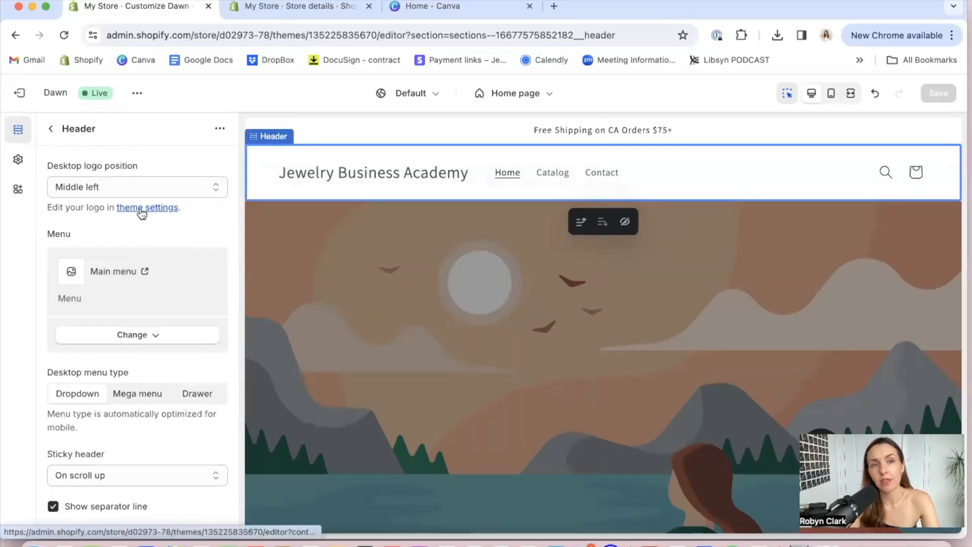
pyautogui.click(148, 210)
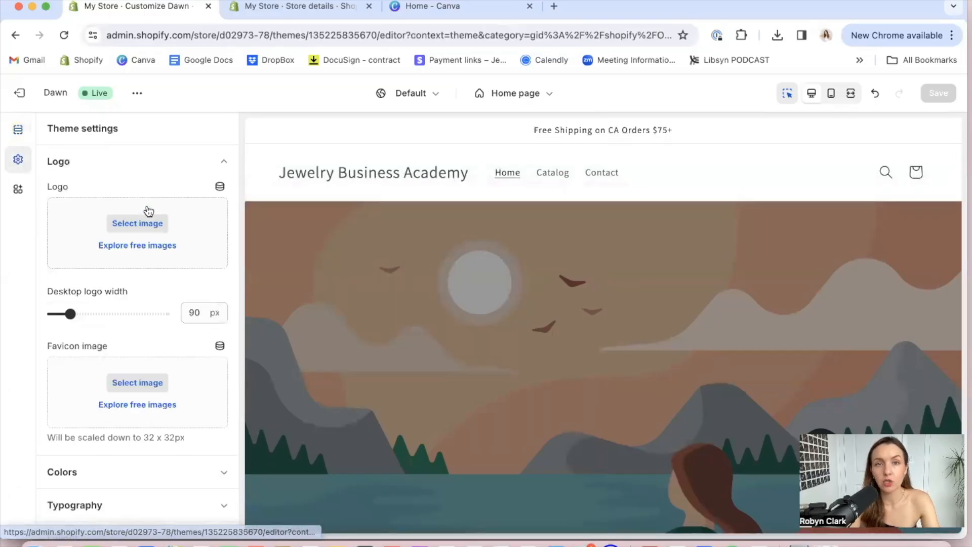
pyautogui.click(119, 232)
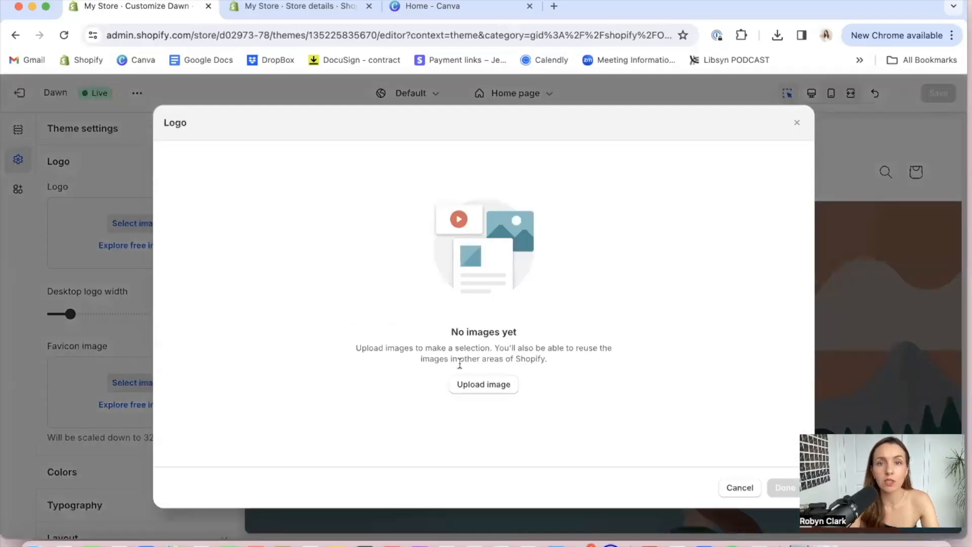
pyautogui.click(739, 488)
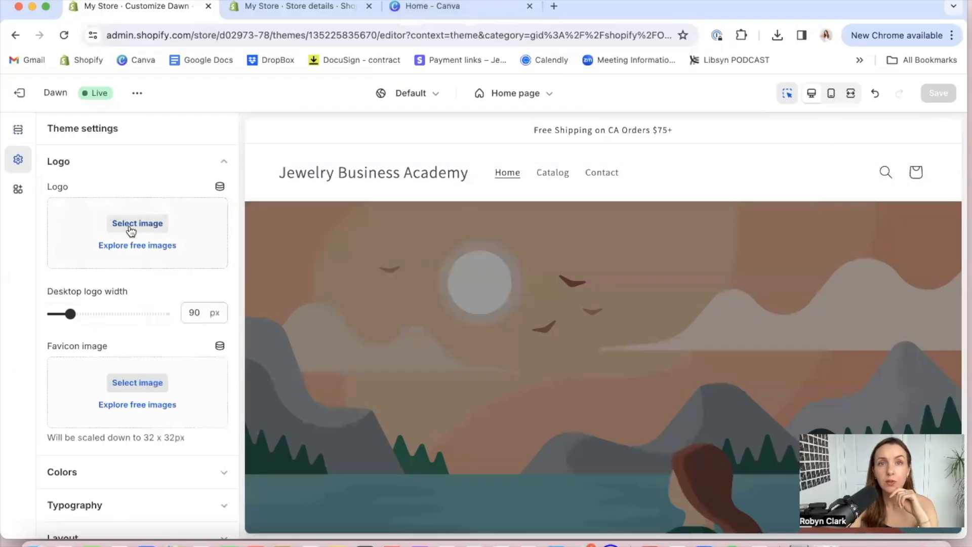
# Switch to Canva and search the templates for "logo", then refine the search to "jewelry business logo"
pyautogui.click(454, 8)
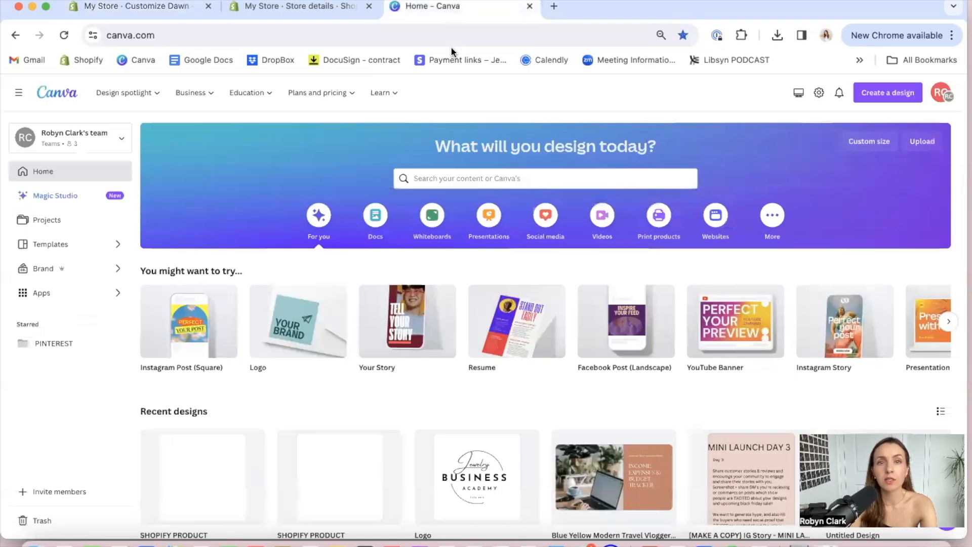
pyautogui.click(449, 177)
pyautogui.write('logo')
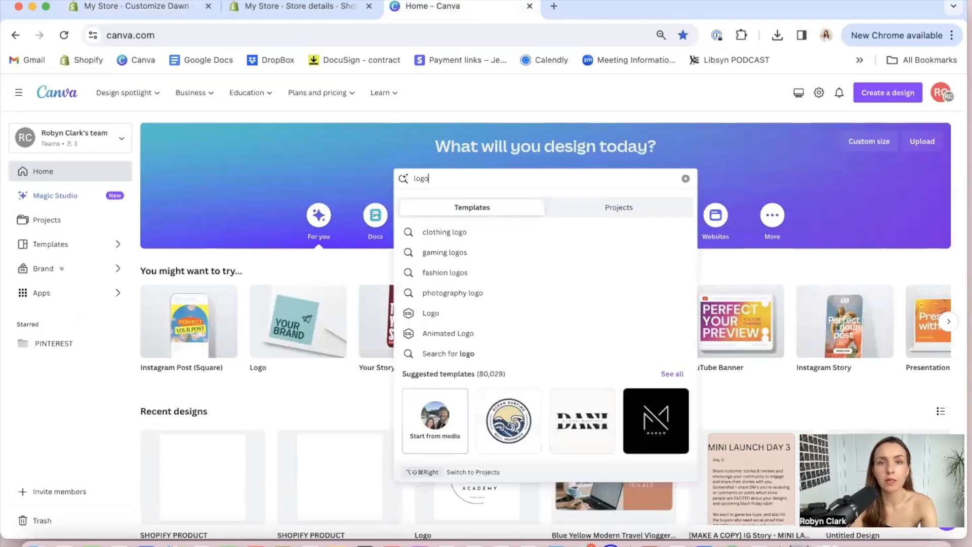
pyautogui.press('Return')
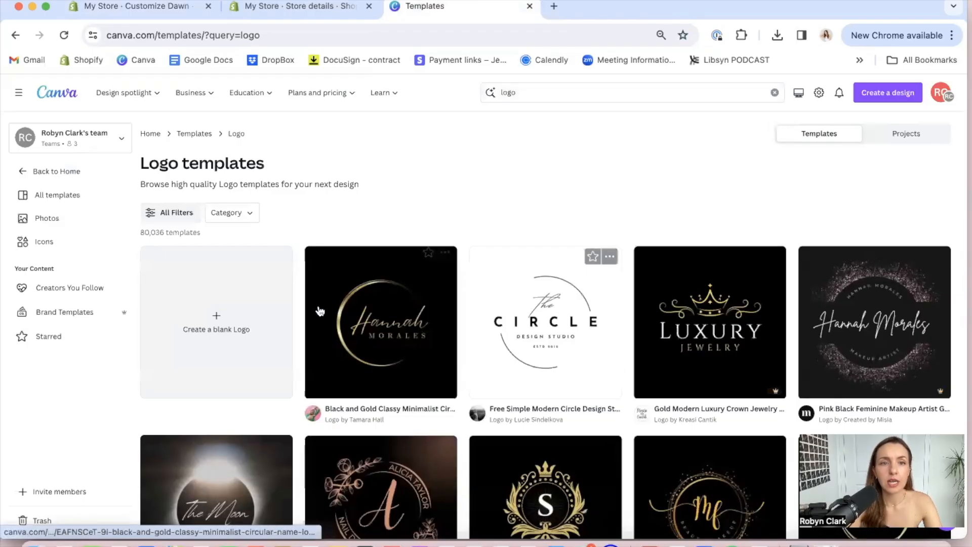
pyautogui.click(495, 94)
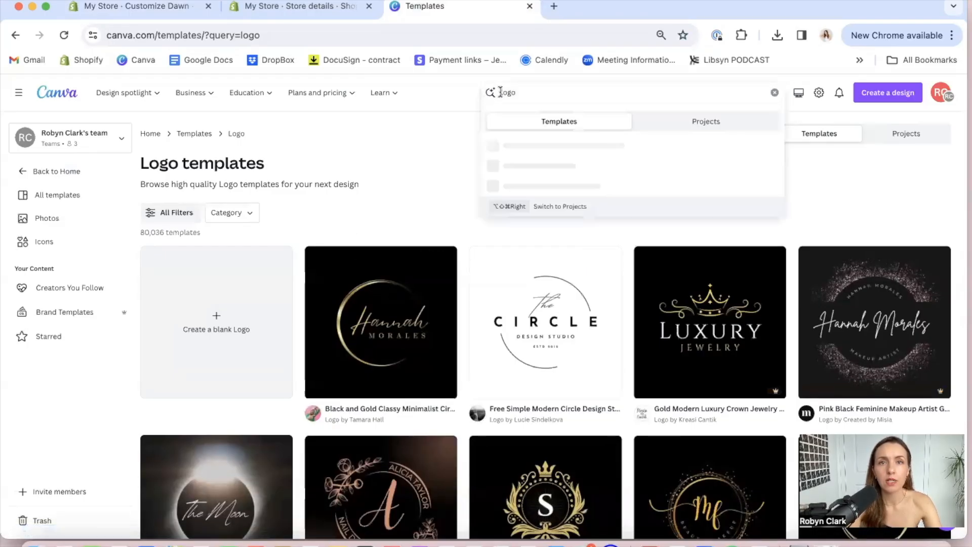
pyautogui.write('jewelry business')
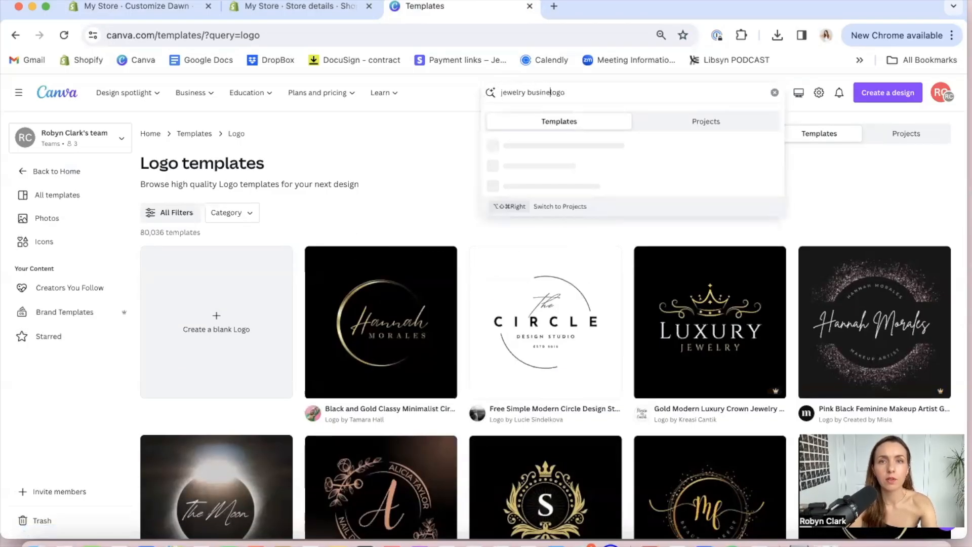
pyautogui.press('Return')
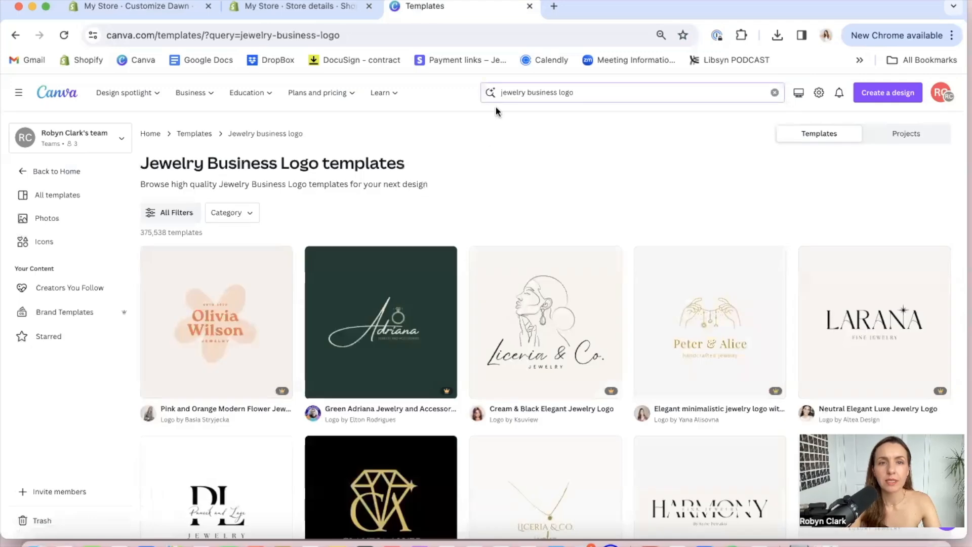
# Browse the jewelry logo templates and open the beige LALUNA Jewelry Studio line-art template for customizing
pyautogui.scroll(-3, 495, 271)
pyautogui.scroll(-6, 495, 271)
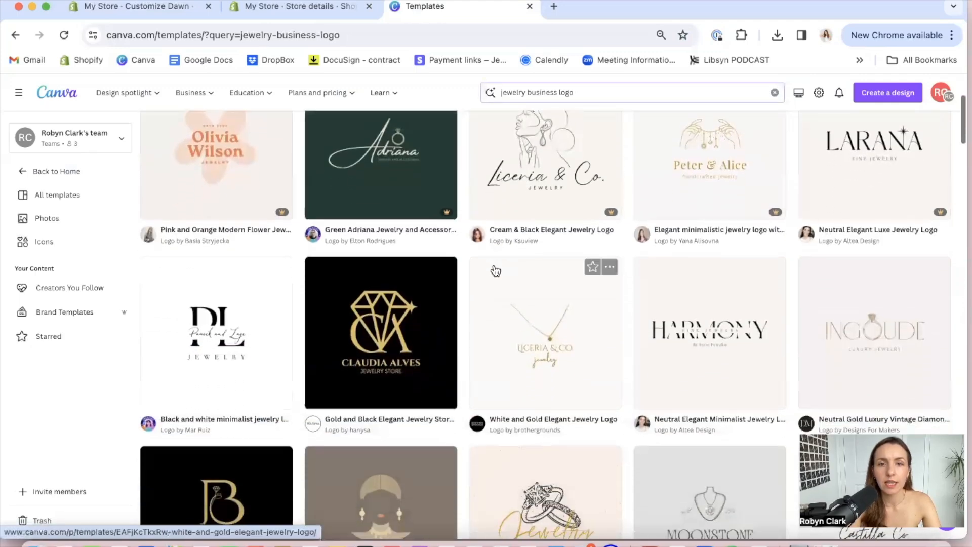
pyautogui.scroll(6, 495, 270)
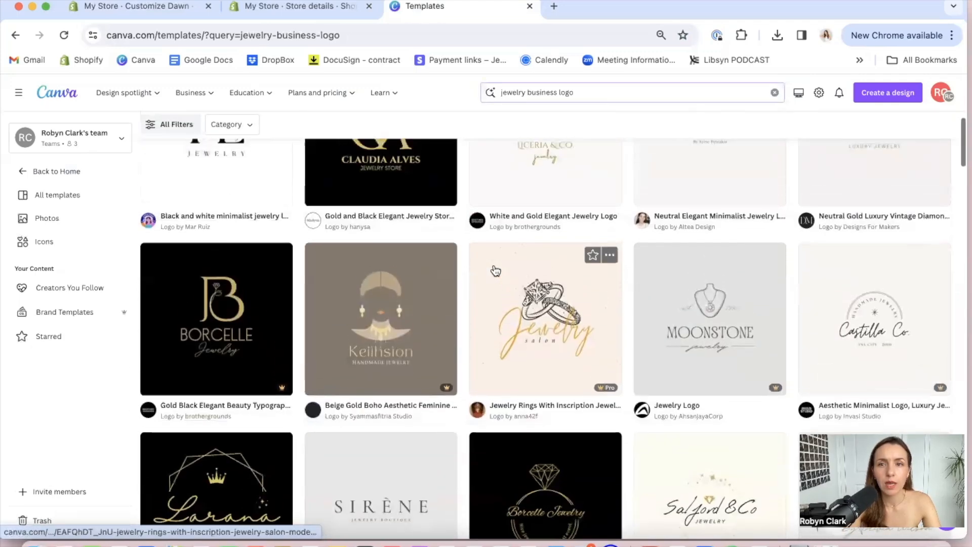
pyautogui.scroll(-5, 495, 271)
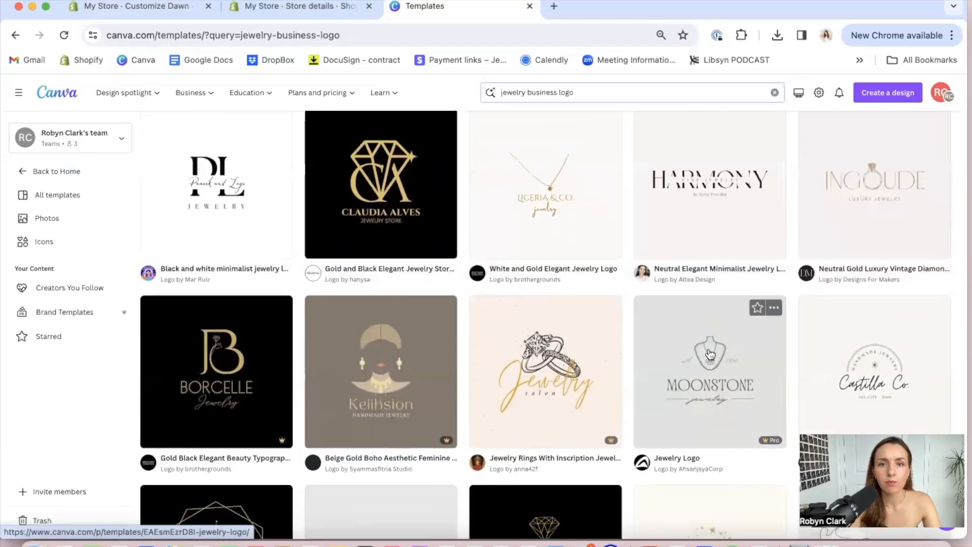
pyautogui.scroll(-7, 713, 357)
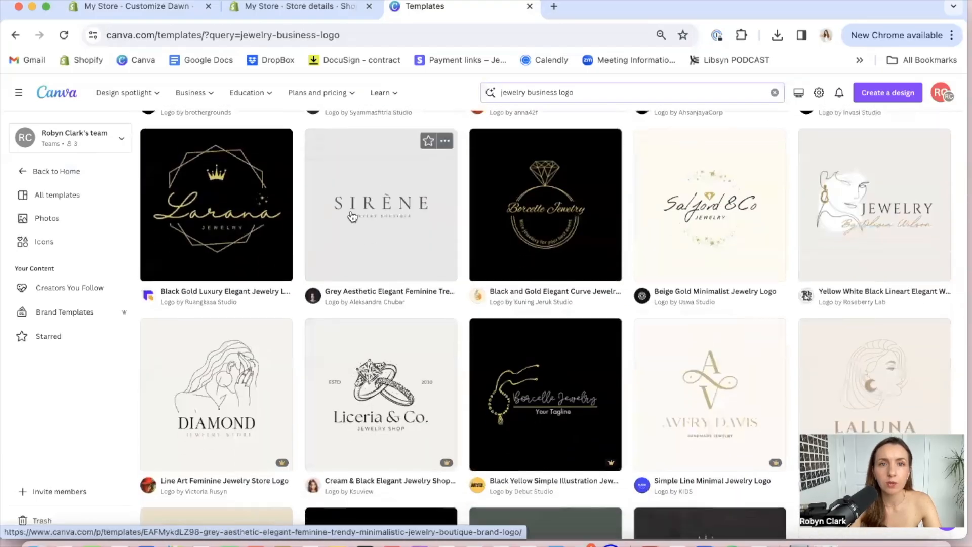
pyautogui.scroll(-2, 383, 214)
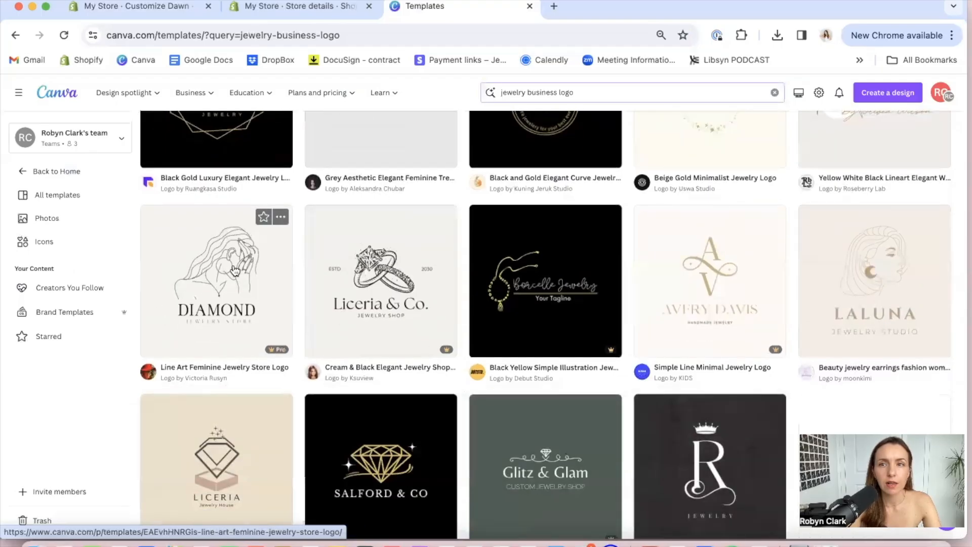
pyautogui.scroll(-1, 235, 271)
pyautogui.click(890, 261)
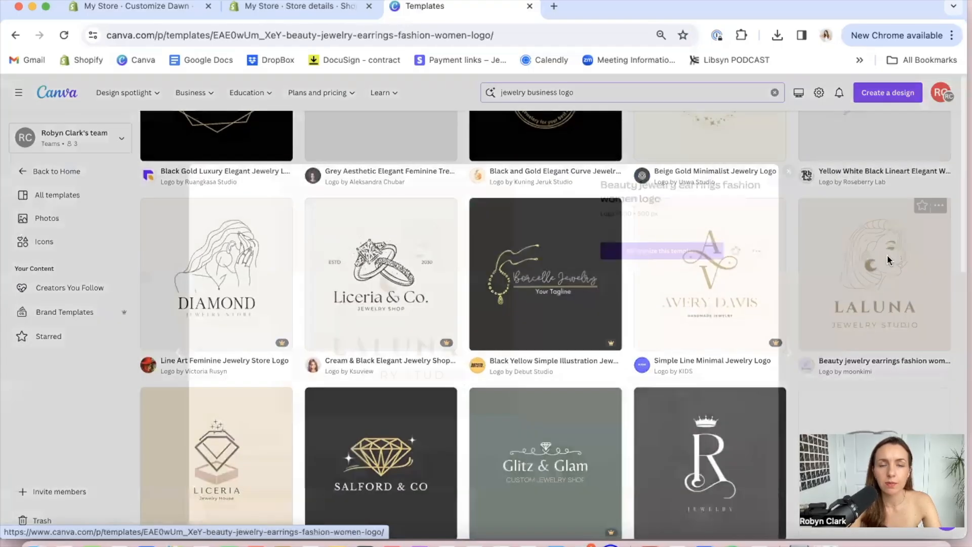
pyautogui.click(708, 198)
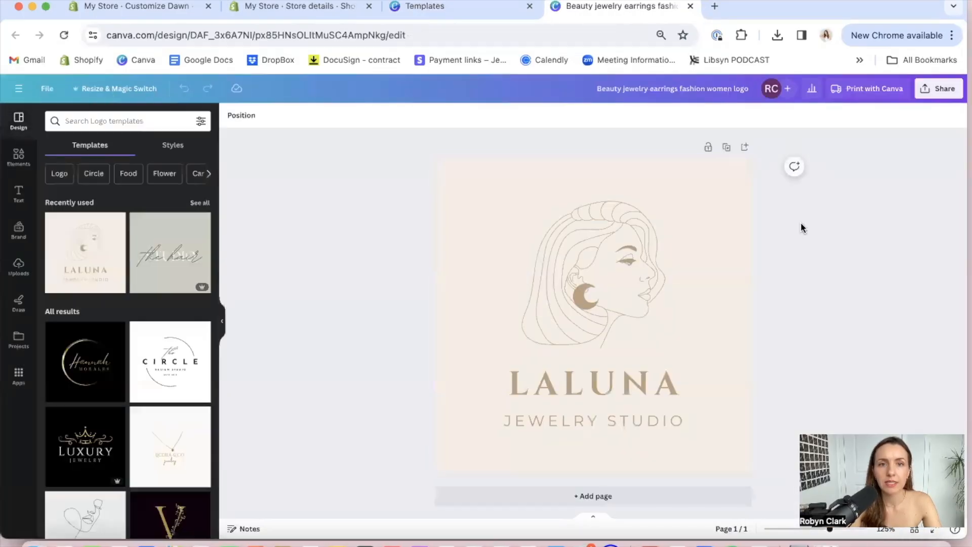
# Change the logo's background to the light pink color from the brand palette
pyautogui.click(496, 195)
pyautogui.click(232, 116)
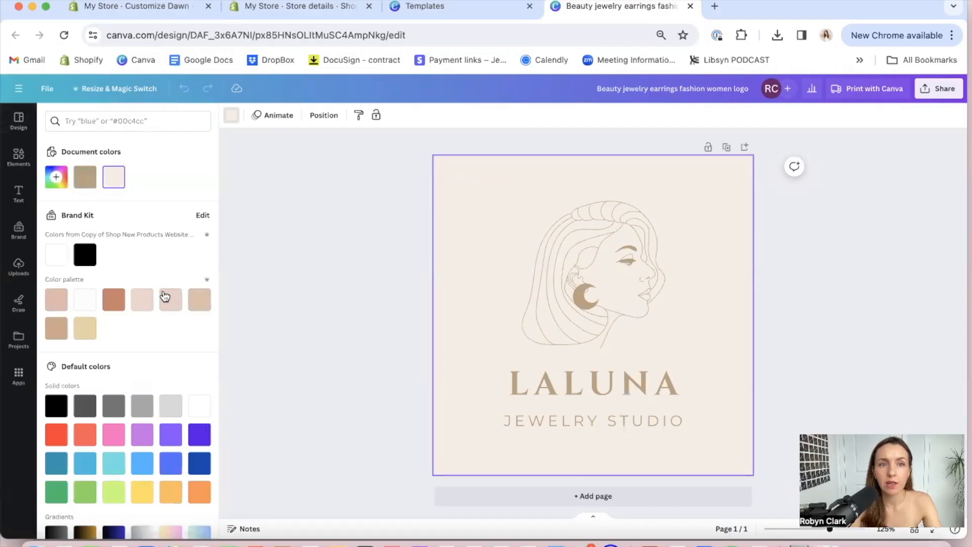
pyautogui.click(142, 299)
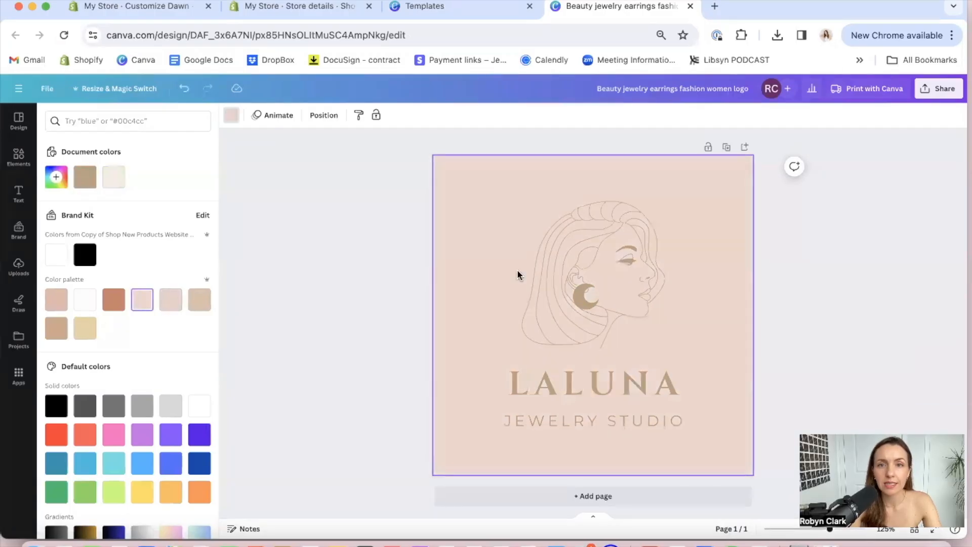
# Recolor the woman line-art illustration white
pyautogui.click(562, 276)
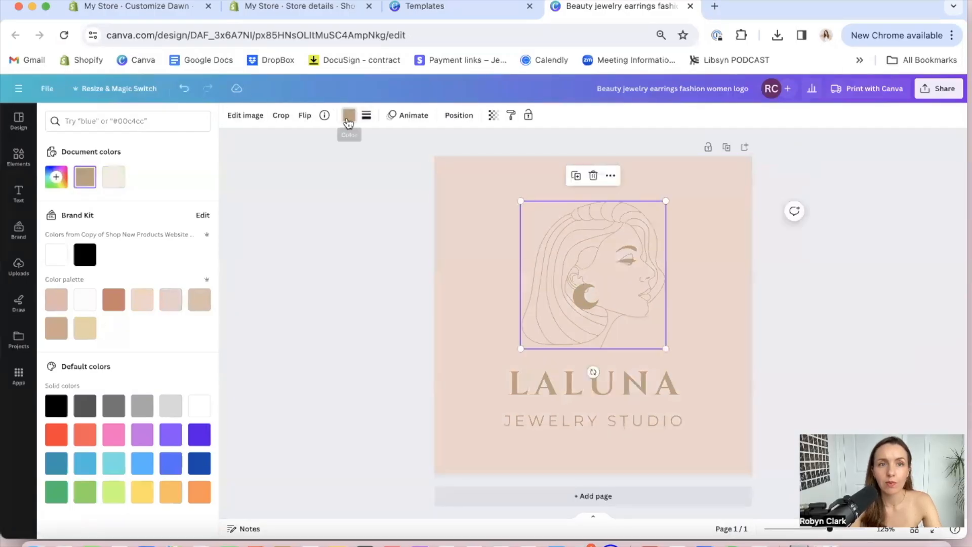
pyautogui.click(348, 116)
pyautogui.click(349, 116)
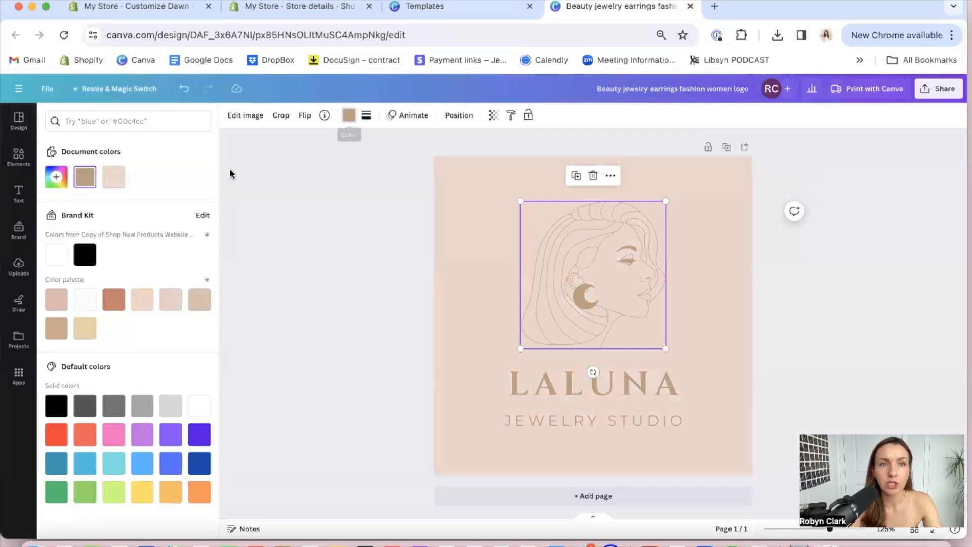
pyautogui.click(56, 262)
# Recolor the LALUNA heading and the JEWELRY STUDIO subtitle white
pyautogui.click(584, 388)
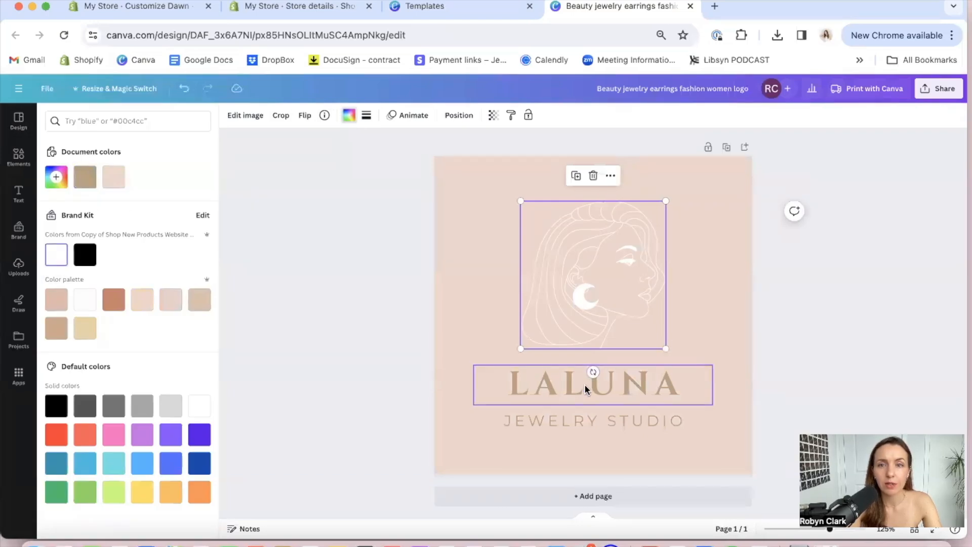
pyautogui.click(376, 114)
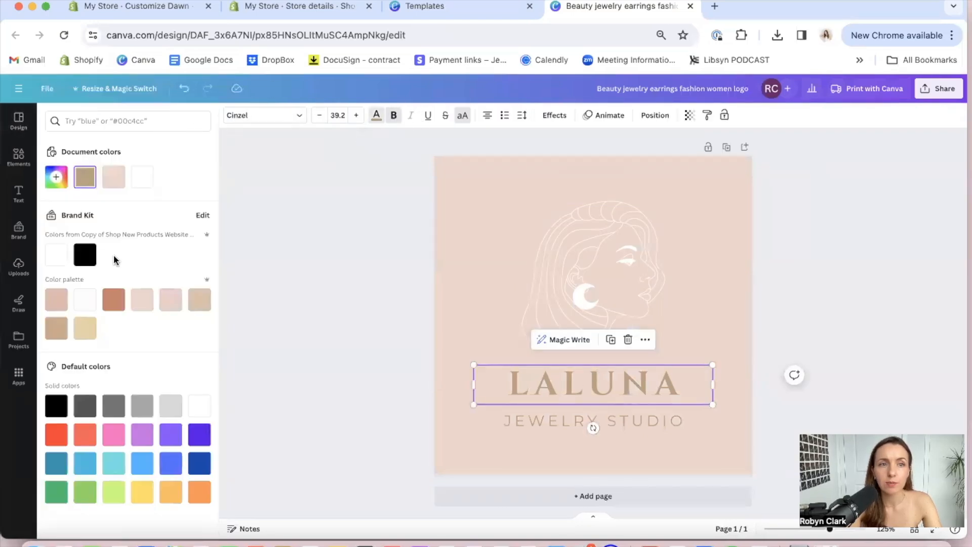
pyautogui.click(56, 255)
pyautogui.click(558, 423)
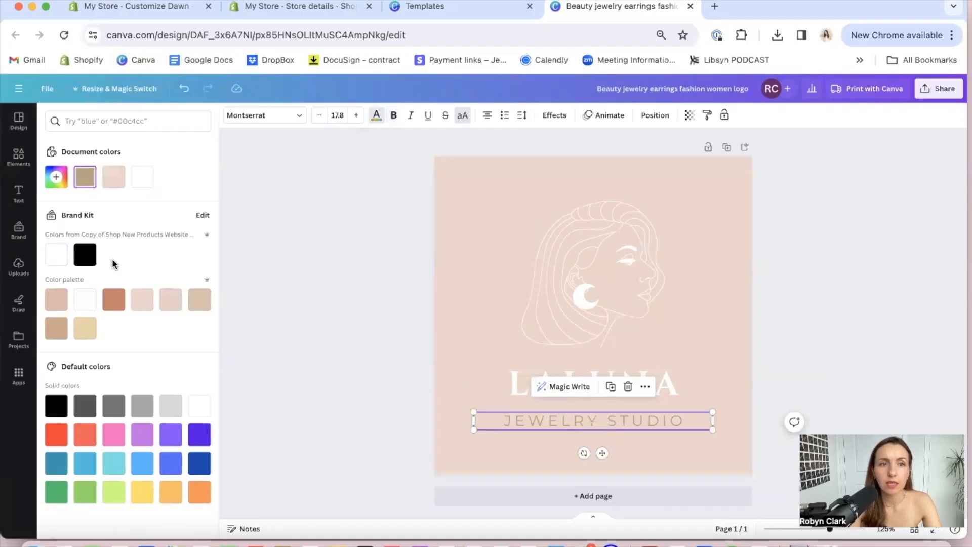
pyautogui.click(55, 259)
pyautogui.click(830, 295)
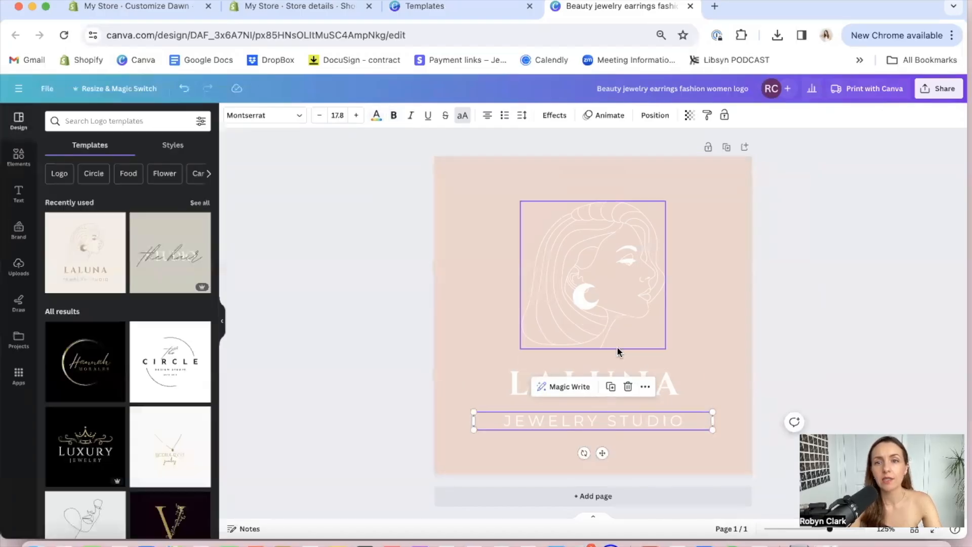
# Replace the LALUNA heading text with "JEWELRY"
pyautogui.doubleClick(516, 381)
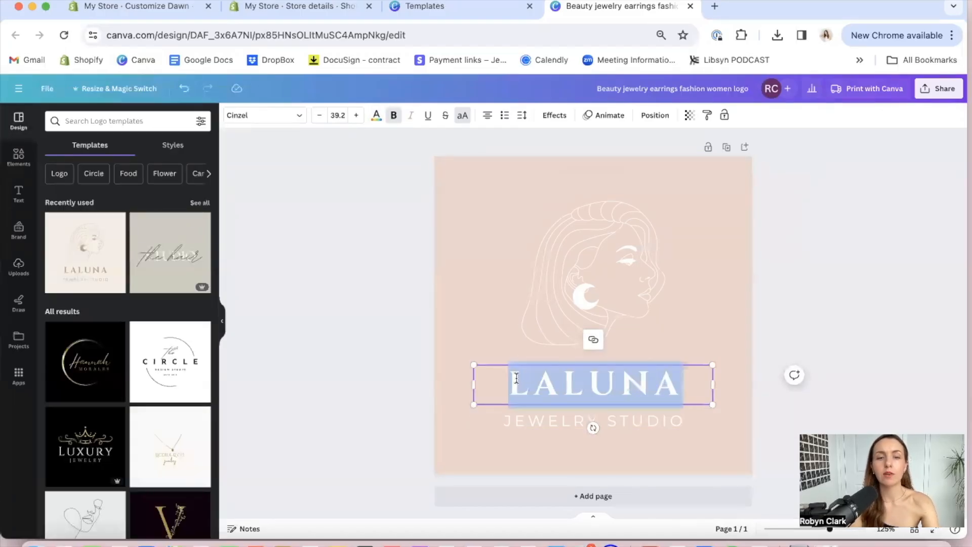
pyautogui.write('JE')
pyautogui.write('WELERY')
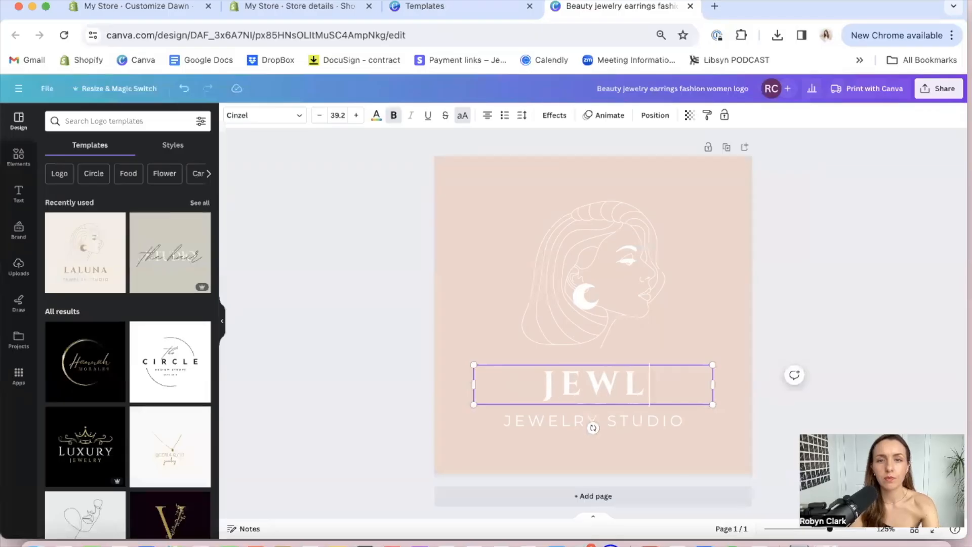
pyautogui.press('BackSpace')
pyautogui.press('BackSpace')
pyautogui.press('BackSpace')
pyautogui.write('RY')
# Replace the JEWELRY STUDIO subtitle with "BUSINESS ACADEMY" and deselect it
pyautogui.doubleClick(593, 421)
pyautogui.write('BUSINESS ACADEMY')
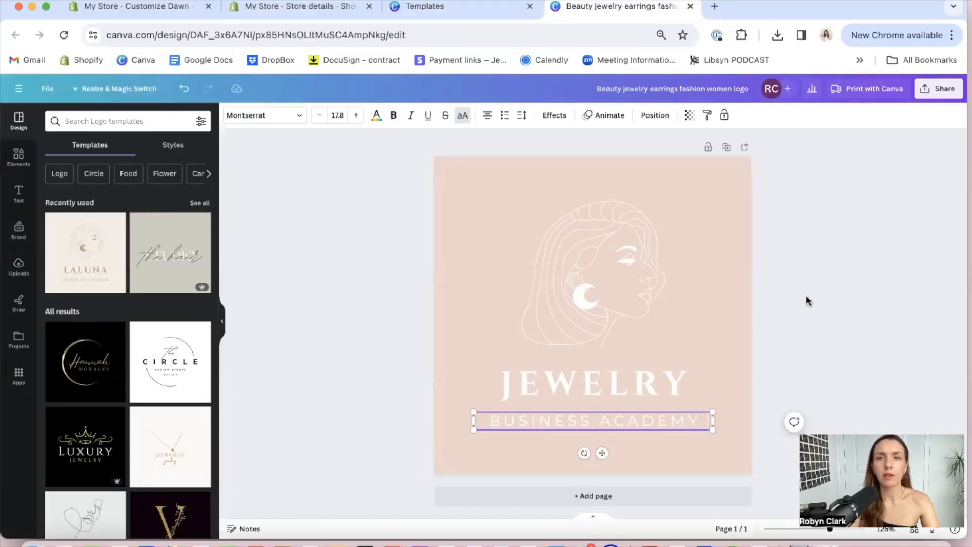
pyautogui.click(812, 333)
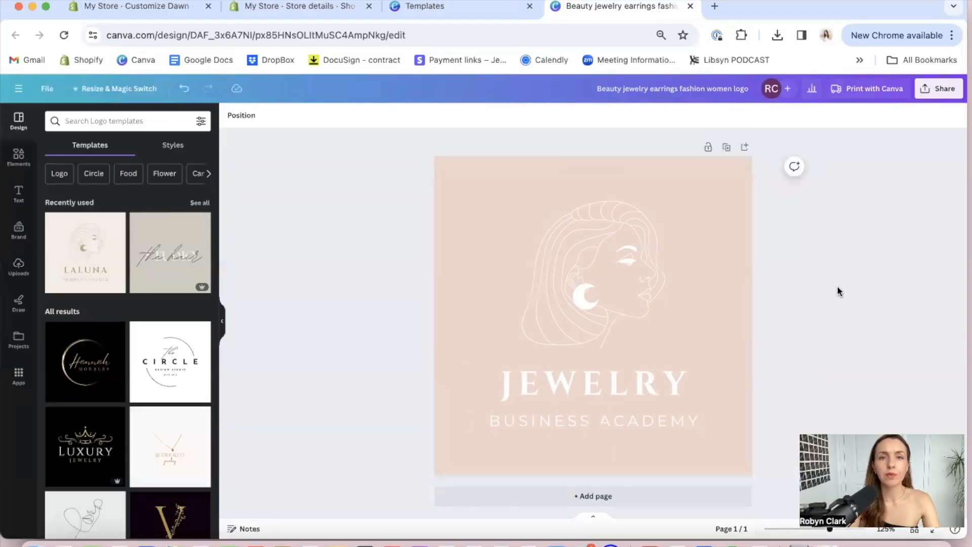
# Enlarge the woman illustration slightly and center it above the JEWELRY heading
pyautogui.moveTo(607, 277); pyautogui.dragTo(569, 243)
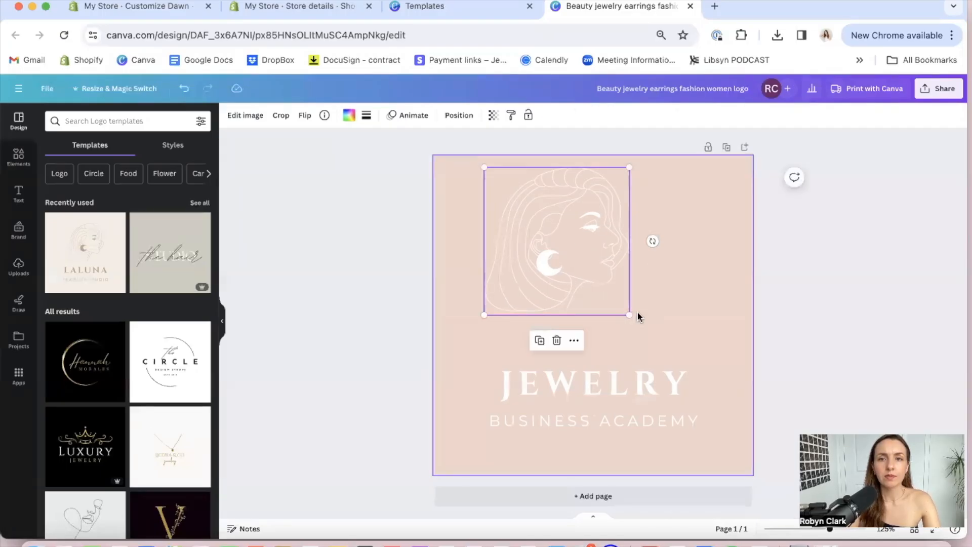
pyautogui.moveTo(624, 320); pyautogui.dragTo(652, 339)
pyautogui.moveTo(594, 289); pyautogui.dragTo(623, 308)
# Change the logo's background to the terracotta palette color #cb8169
pyautogui.click(731, 256)
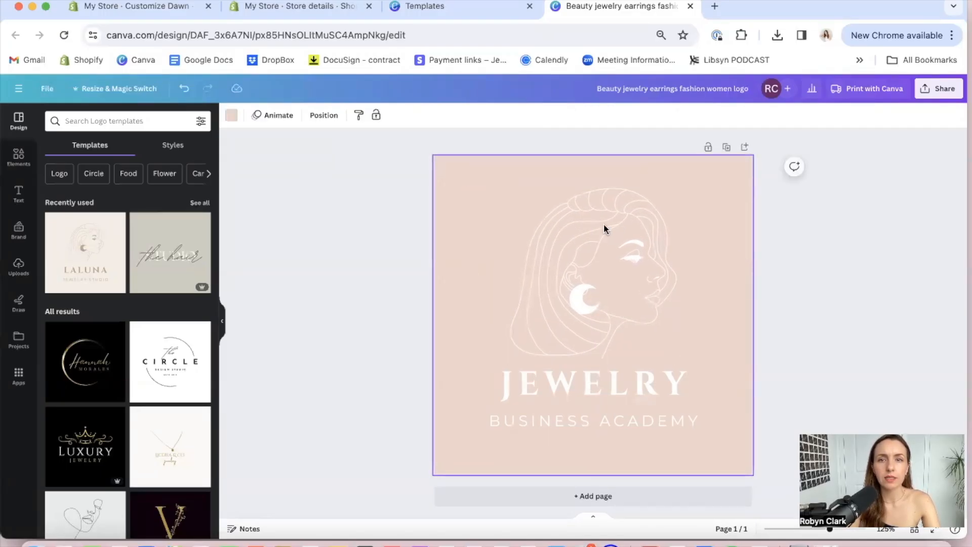
pyautogui.click(231, 115)
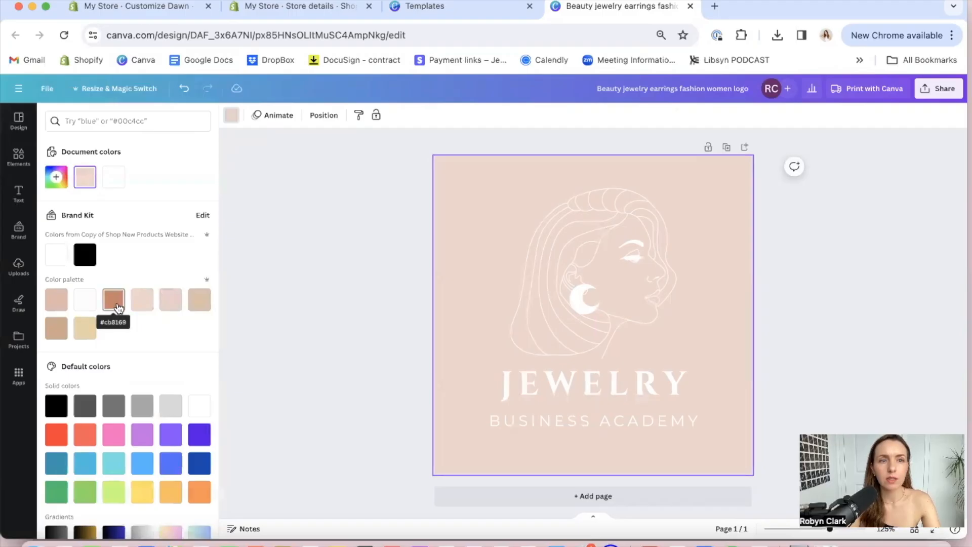
pyautogui.click(117, 306)
pyautogui.click(864, 271)
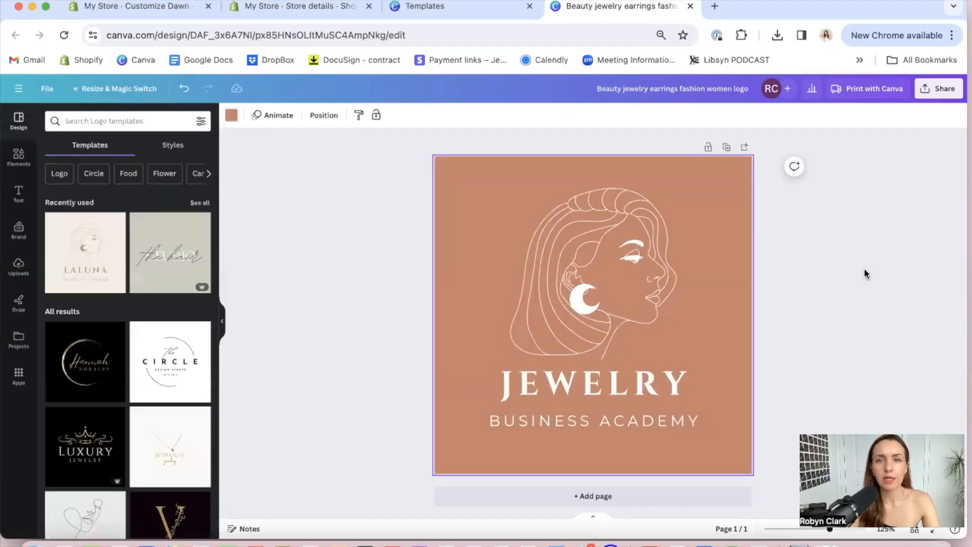
# Check the PNG download settings, including the transparent background option, and close them without downloading
pyautogui.click(939, 96)
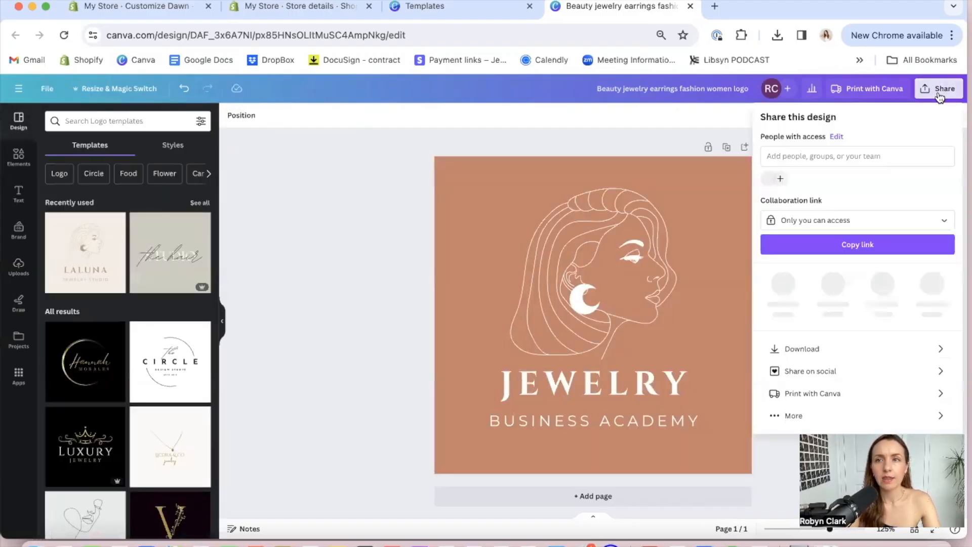
pyautogui.click(863, 344)
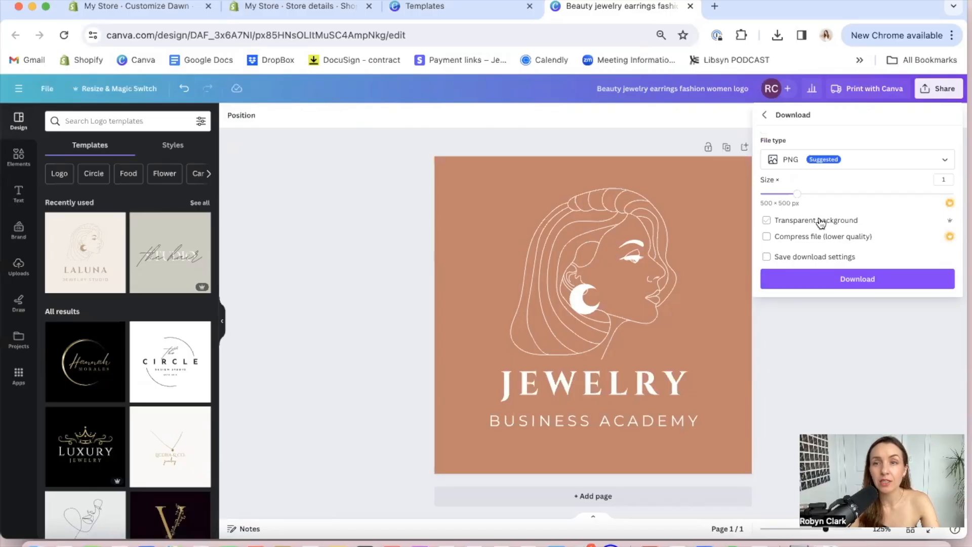
pyautogui.click(815, 384)
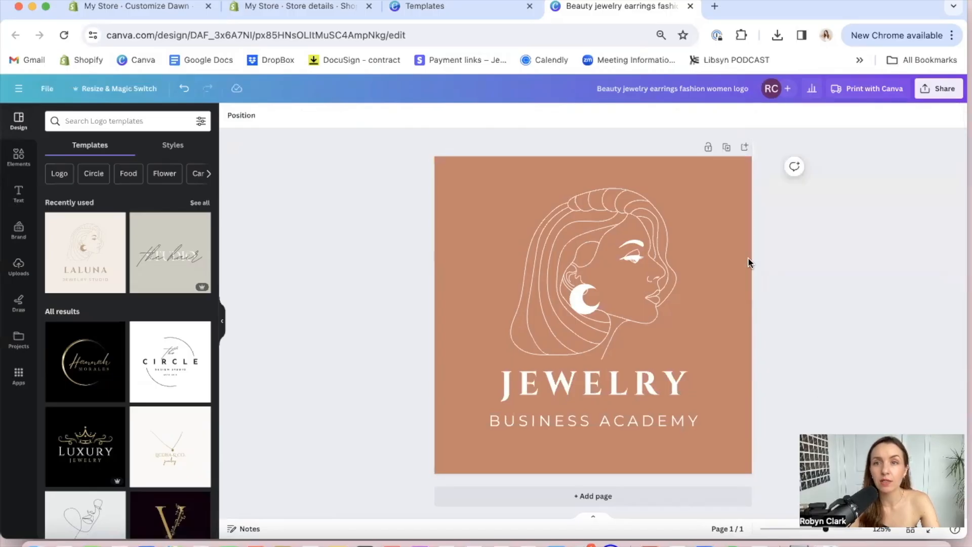
# Duplicate the logo page and recolor the woman illustration on page 2 in the terracotta palette color
pyautogui.click(725, 147)
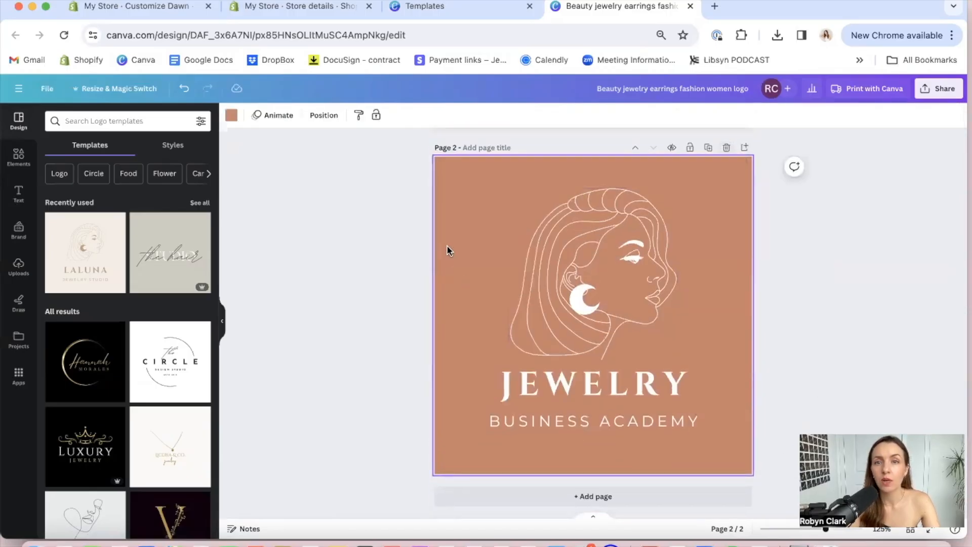
pyautogui.click(555, 271)
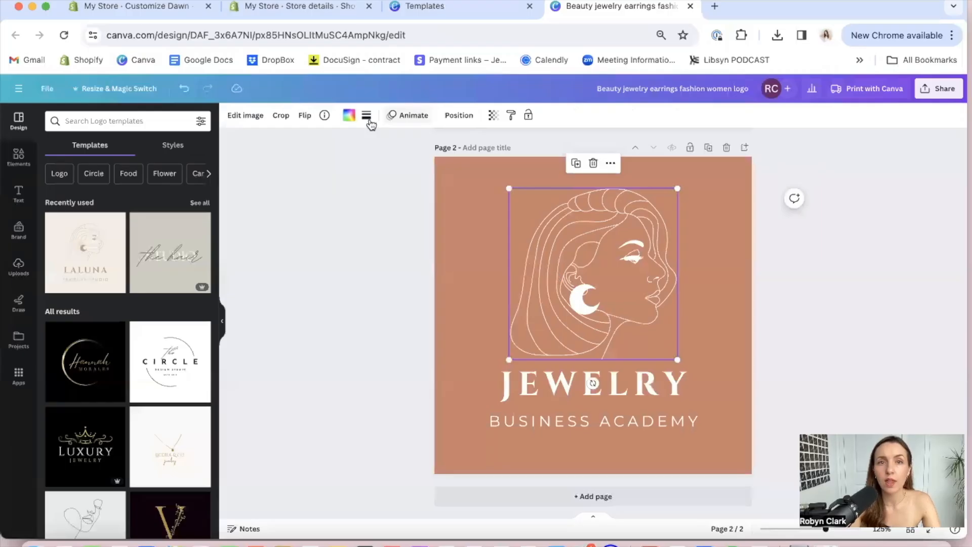
pyautogui.click(349, 115)
pyautogui.click(114, 299)
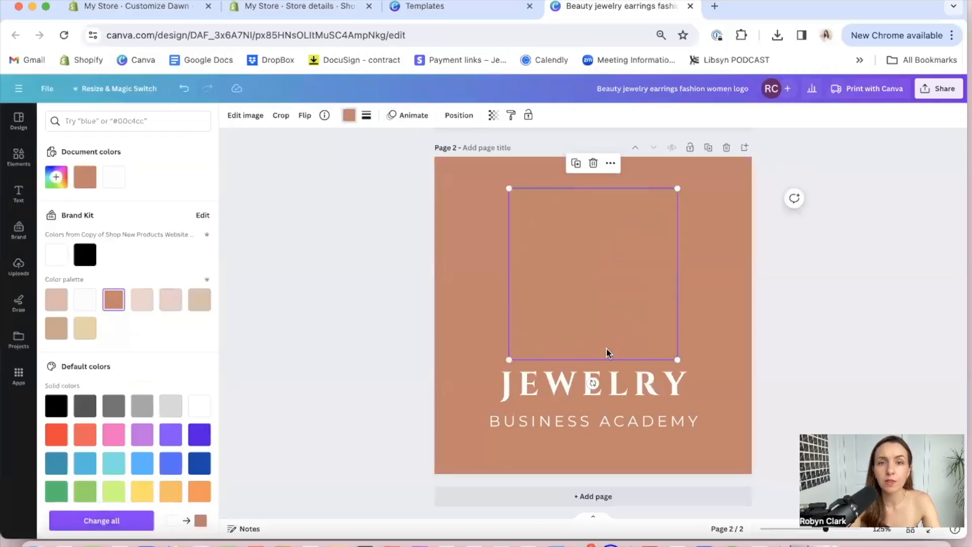
# Recolor the JEWELRY and BUSINESS ACADEMY texts on page 2 in the terracotta palette color
pyautogui.click(508, 390)
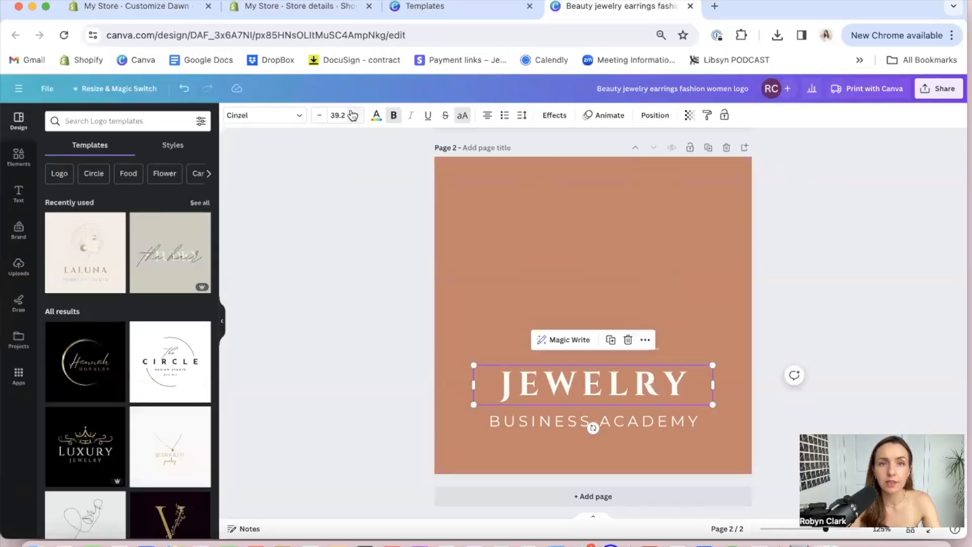
pyautogui.click(376, 115)
pyautogui.click(113, 299)
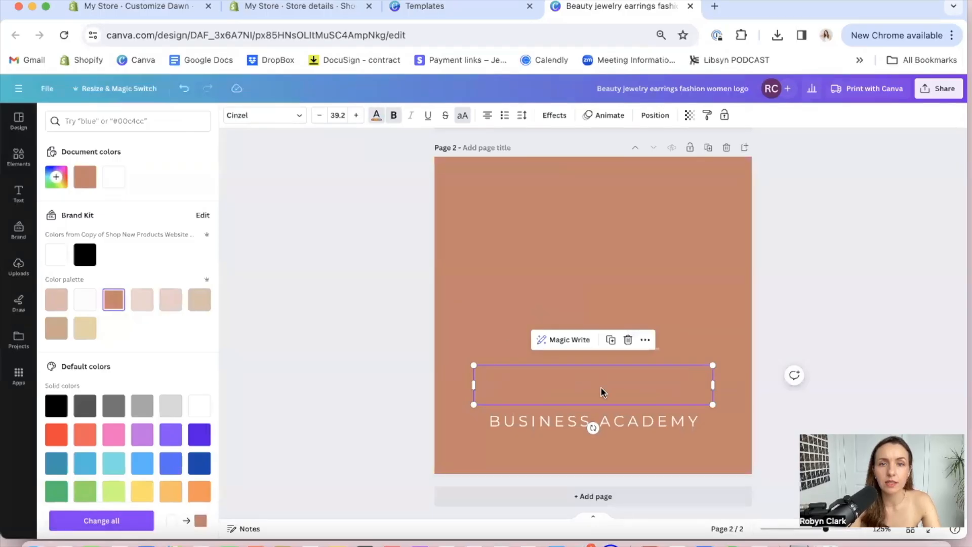
pyautogui.click(557, 420)
pyautogui.click(113, 299)
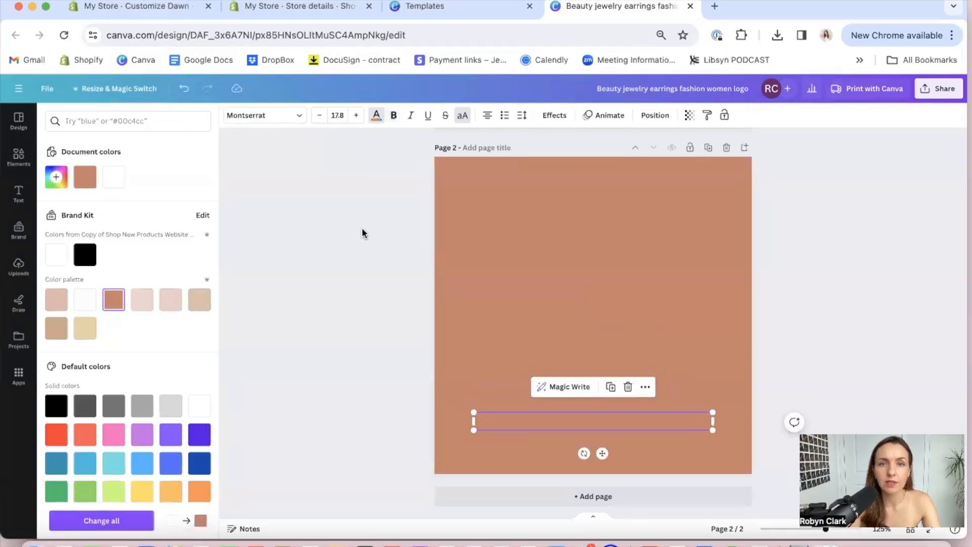
# Remove the terracotta background from page 2 and compare the page with the page 1 logo
pyautogui.click(445, 228)
pyautogui.press('Delete')
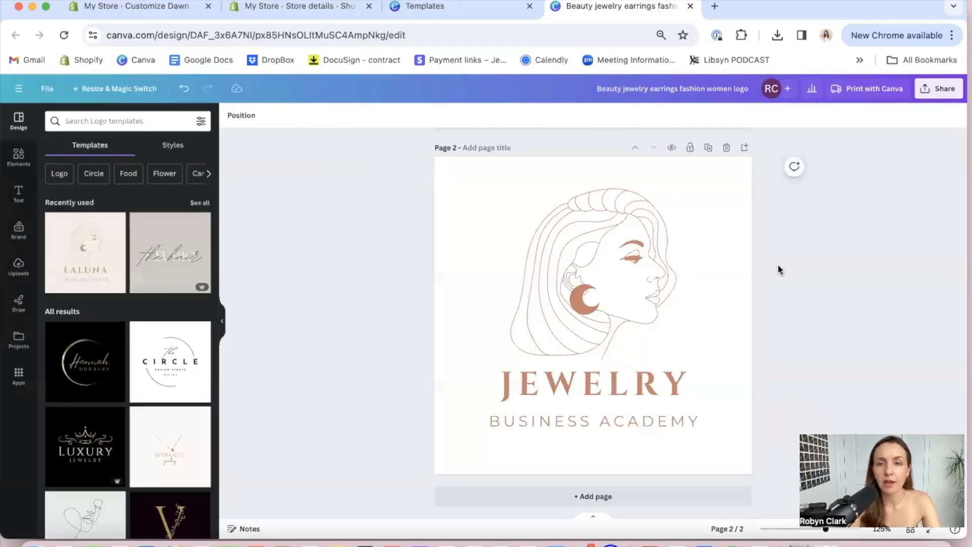
pyautogui.scroll(7, 842, 304)
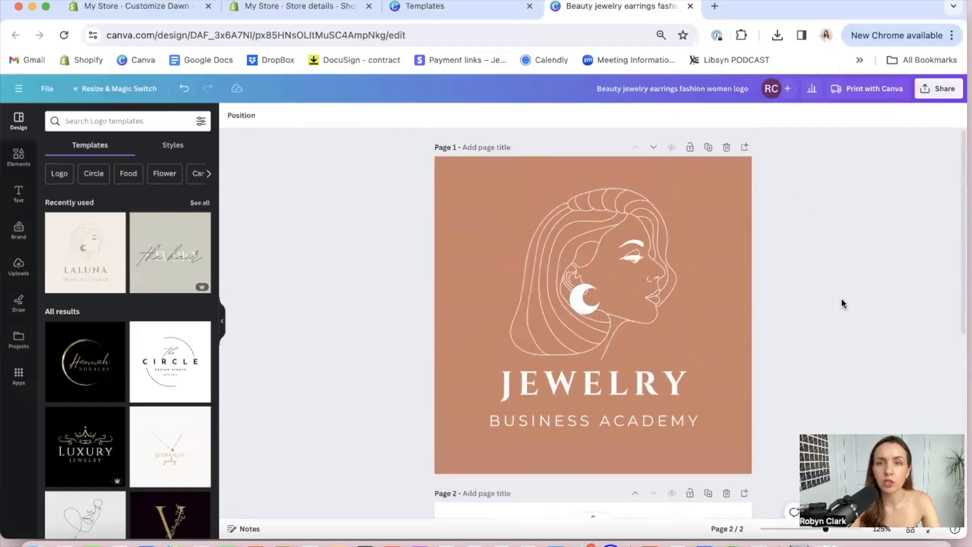
pyautogui.scroll(-3, 843, 303)
pyautogui.scroll(-4, 842, 303)
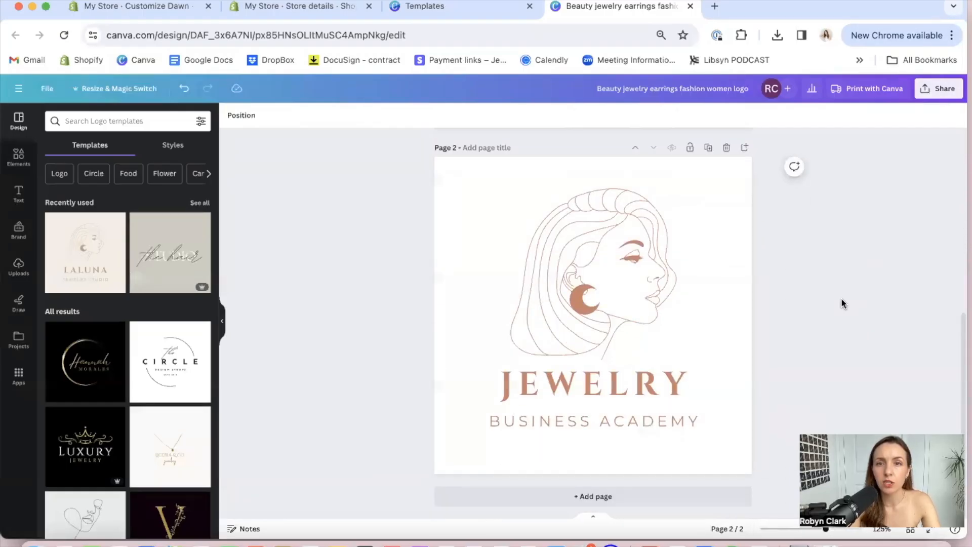
# Download only page 2 as a PNG with a transparent background
pyautogui.click(942, 91)
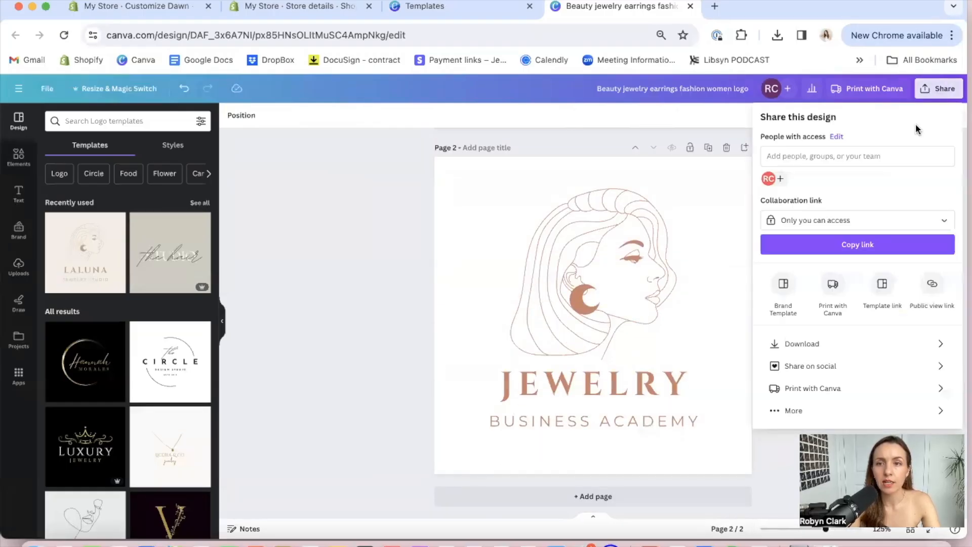
pyautogui.click(833, 343)
pyautogui.click(853, 164)
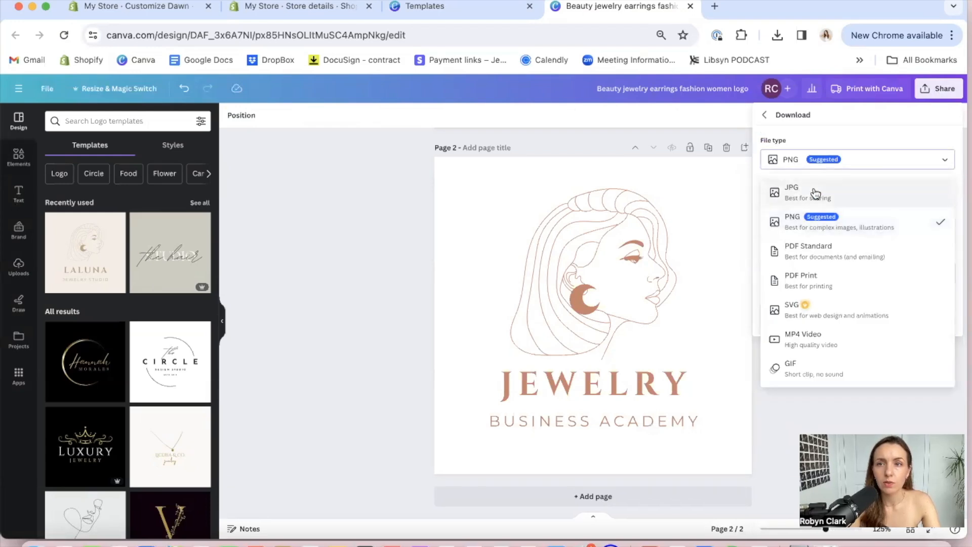
pyautogui.click(809, 225)
pyautogui.click(840, 273)
pyautogui.write('2')
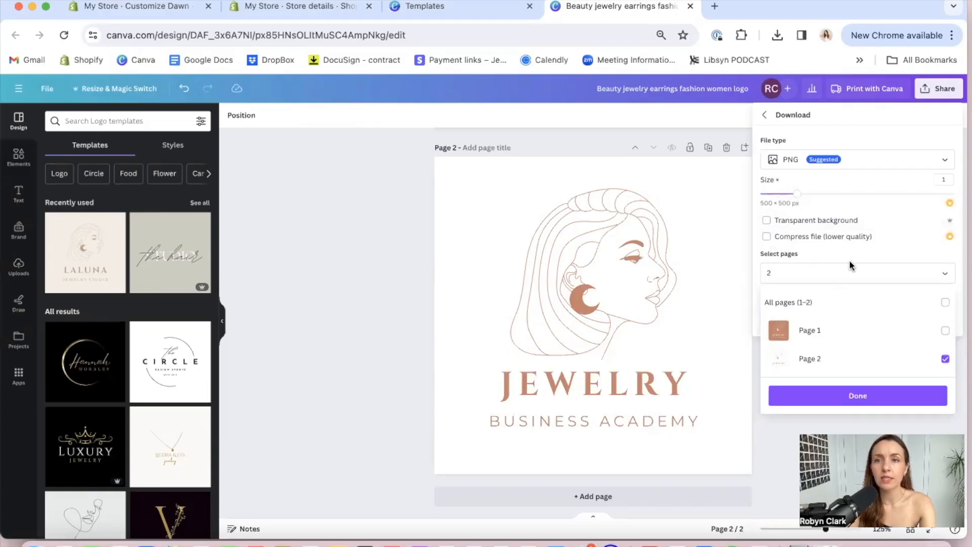
pyautogui.click(812, 221)
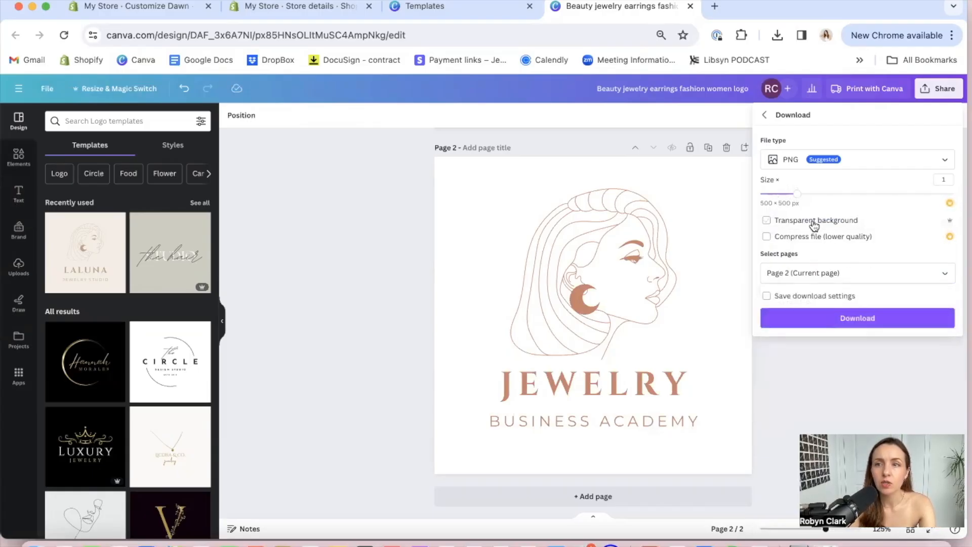
pyautogui.click(767, 220)
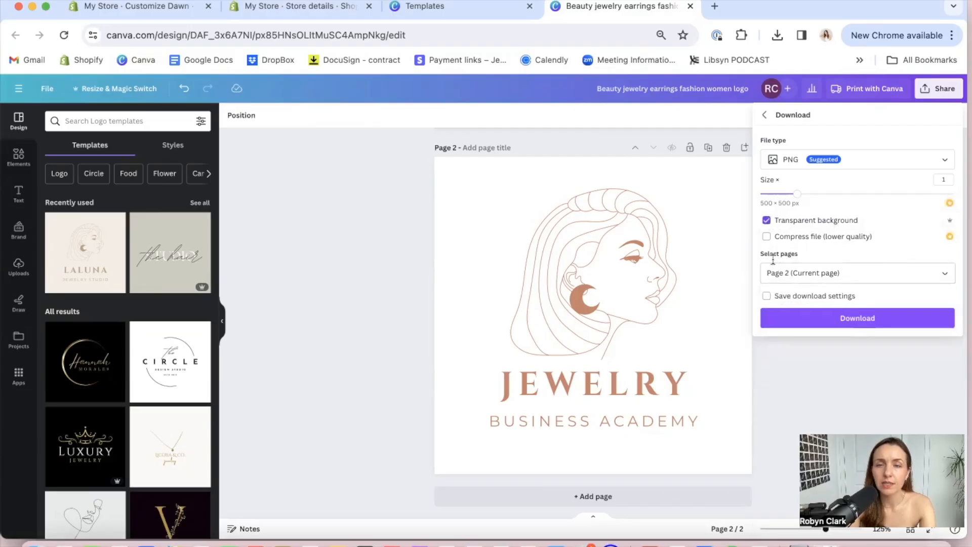
pyautogui.click(841, 319)
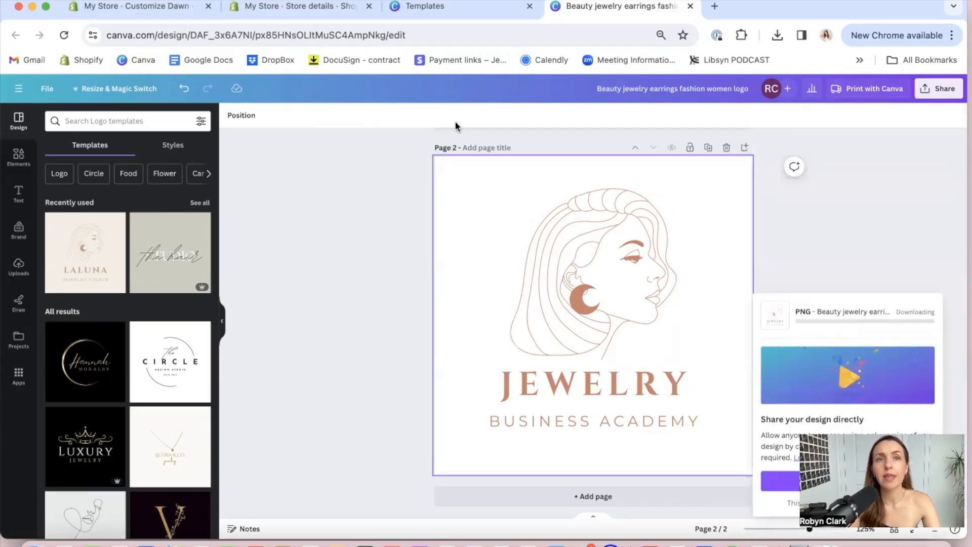
# Switch to the Shopify theme editor, upload the Beauty_jewelry_earrings_fashion_women_logo PNG, and set it as the store logo
pyautogui.click(307, 10)
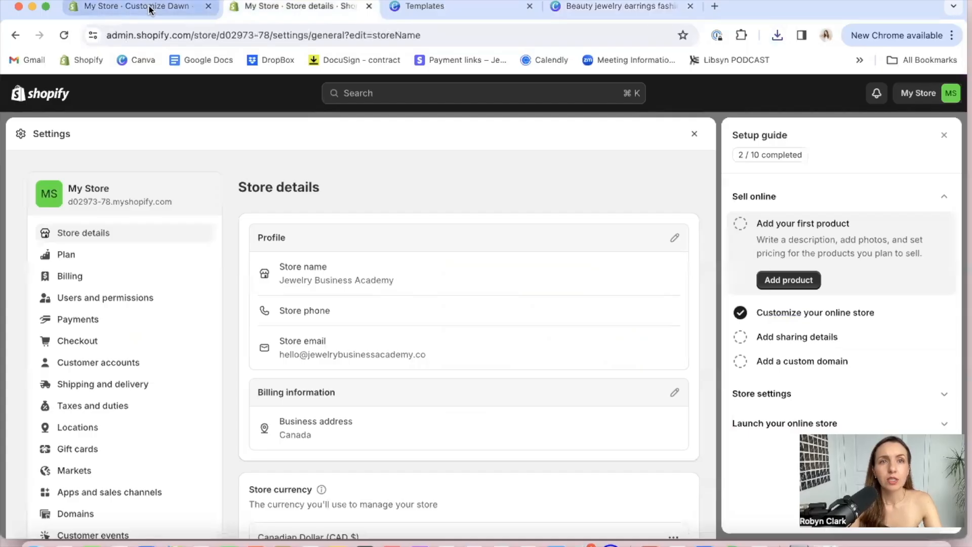
pyautogui.click(193, 7)
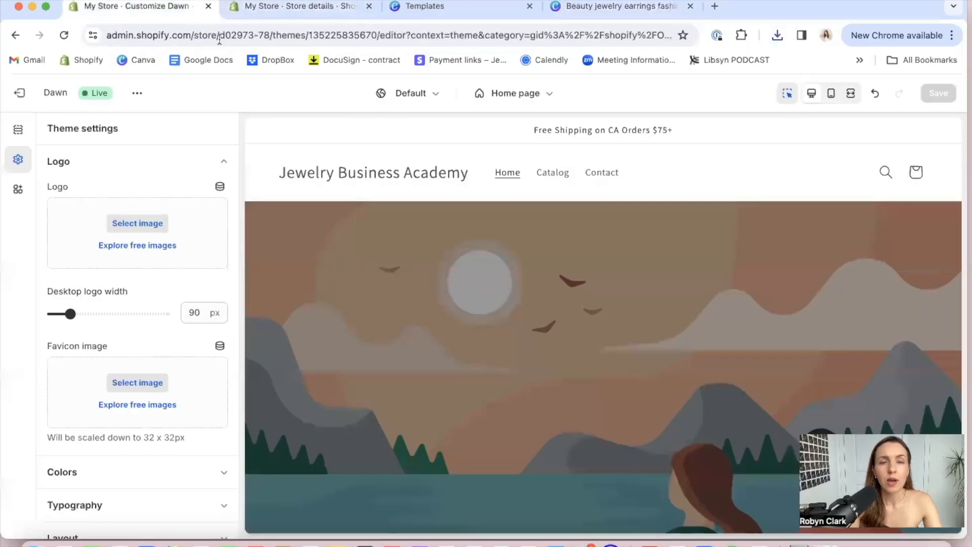
pyautogui.click(130, 225)
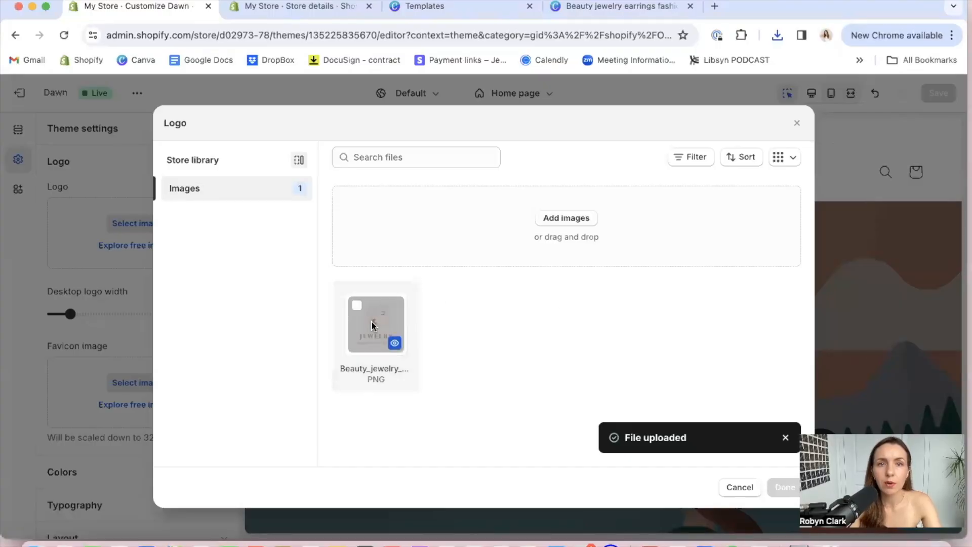
pyautogui.click(357, 305)
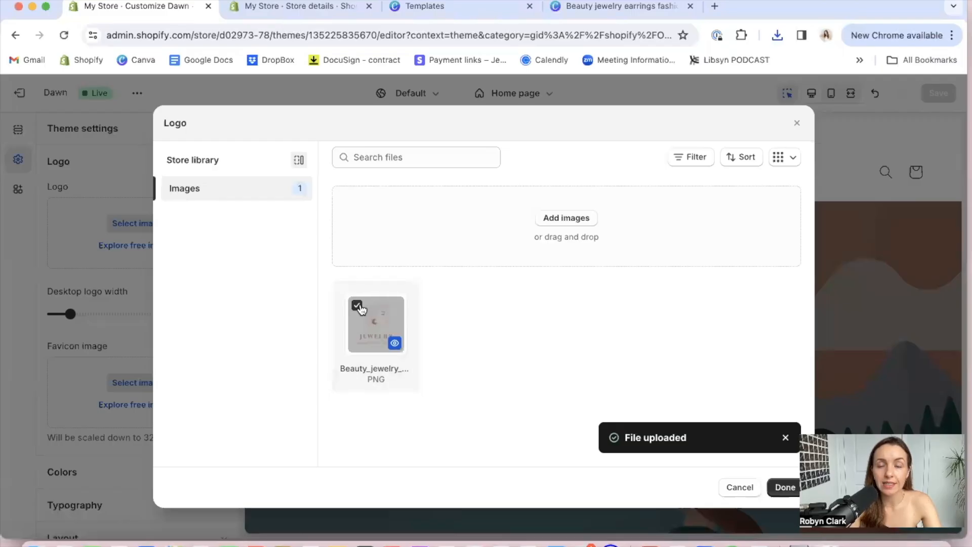
pyautogui.click(785, 487)
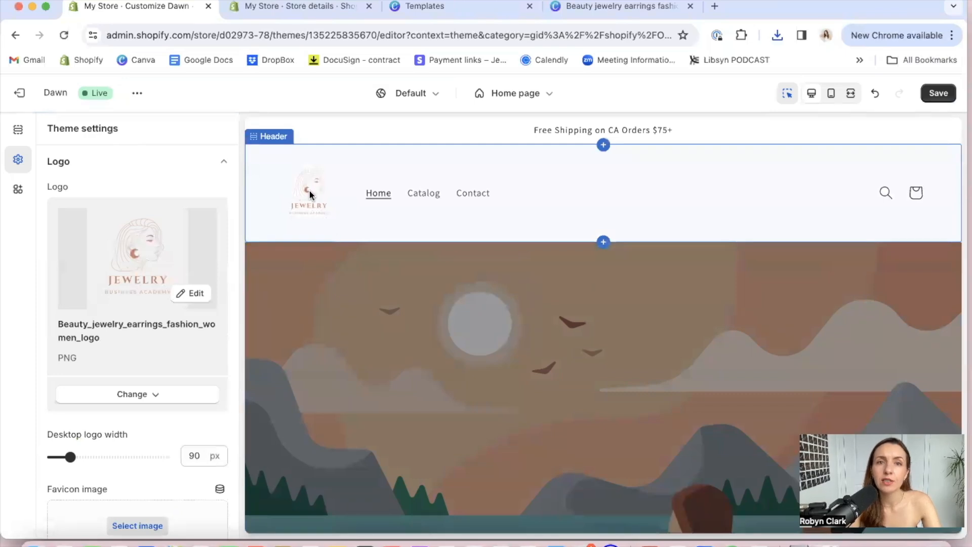
# Set the desktop logo width to 180 px in the theme's logo settings
pyautogui.moveTo(70, 456); pyautogui.dragTo(133, 455)
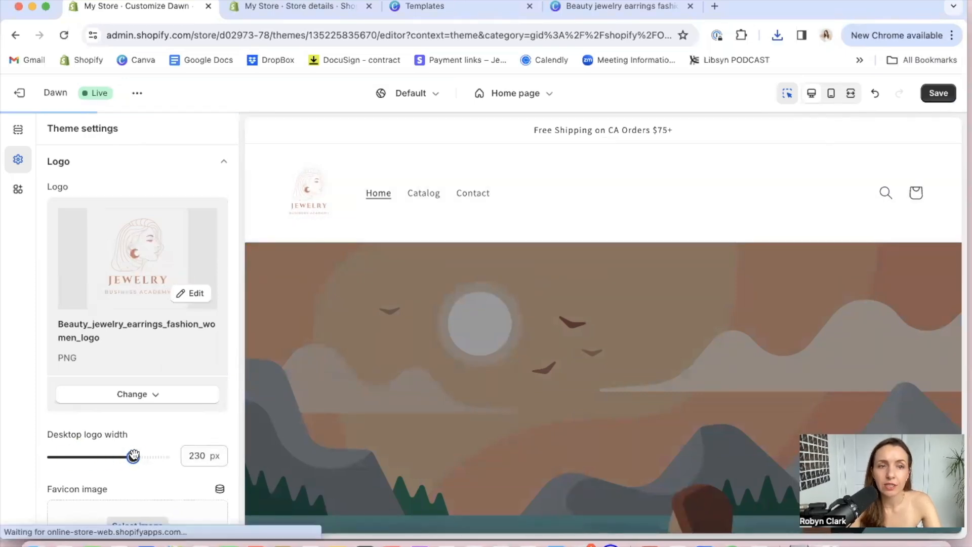
pyautogui.moveTo(133, 456); pyautogui.dragTo(101, 456)
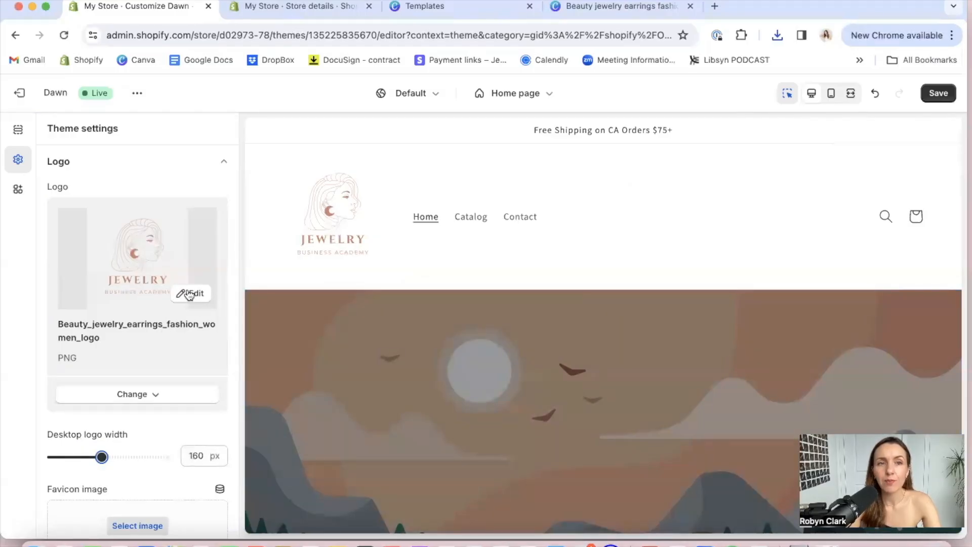
pyautogui.click(224, 164)
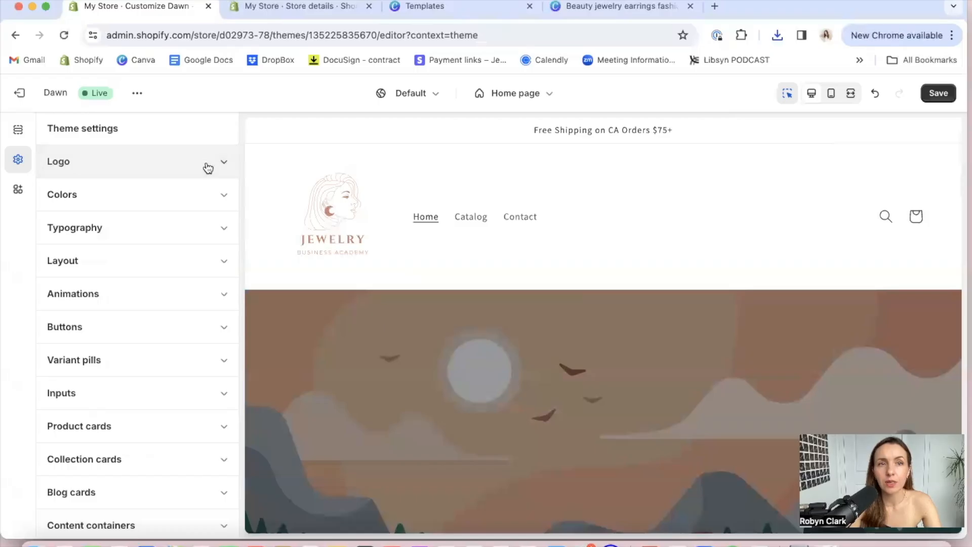
pyautogui.click(208, 167)
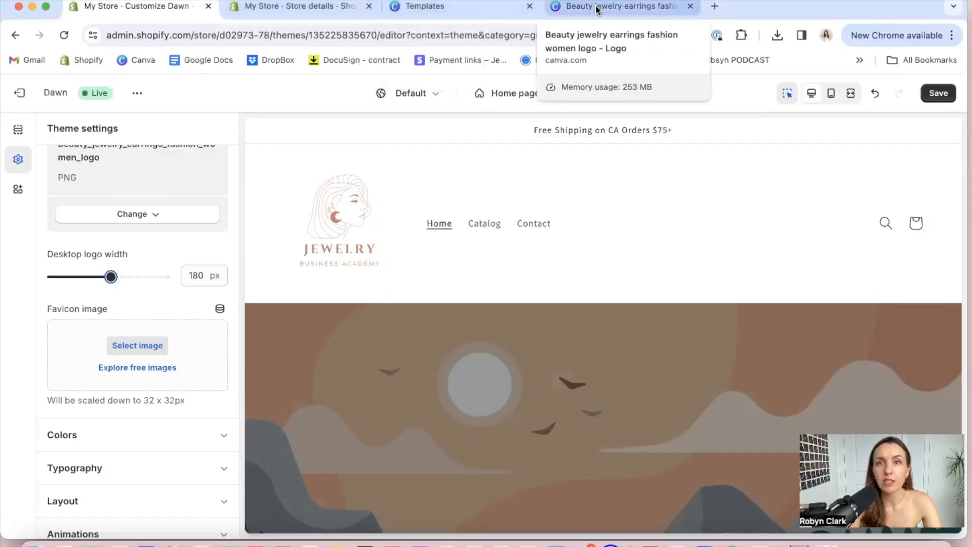
# Switch to the Canva templates page, close the open template preview, and search for "favicon" and "favicon logo" templates
pyautogui.click(468, 12)
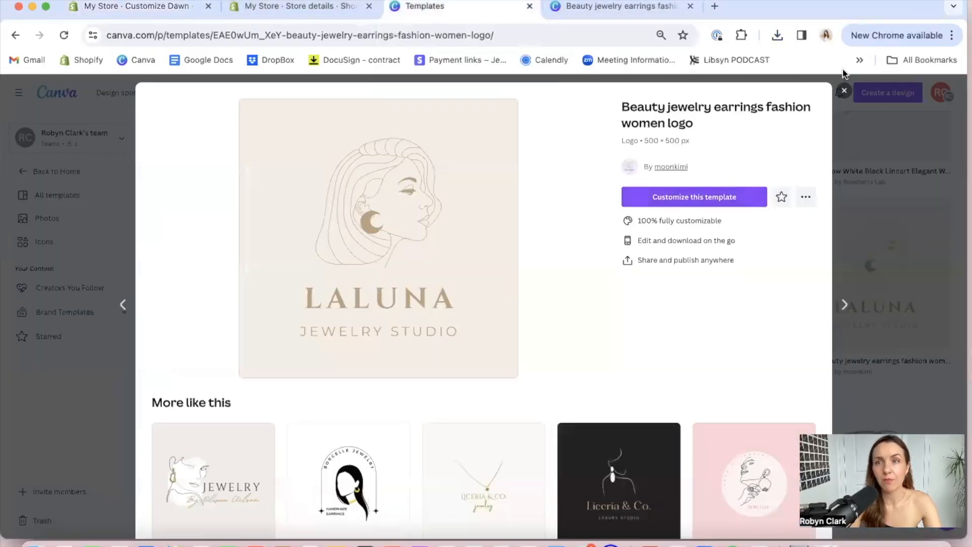
pyautogui.click(841, 93)
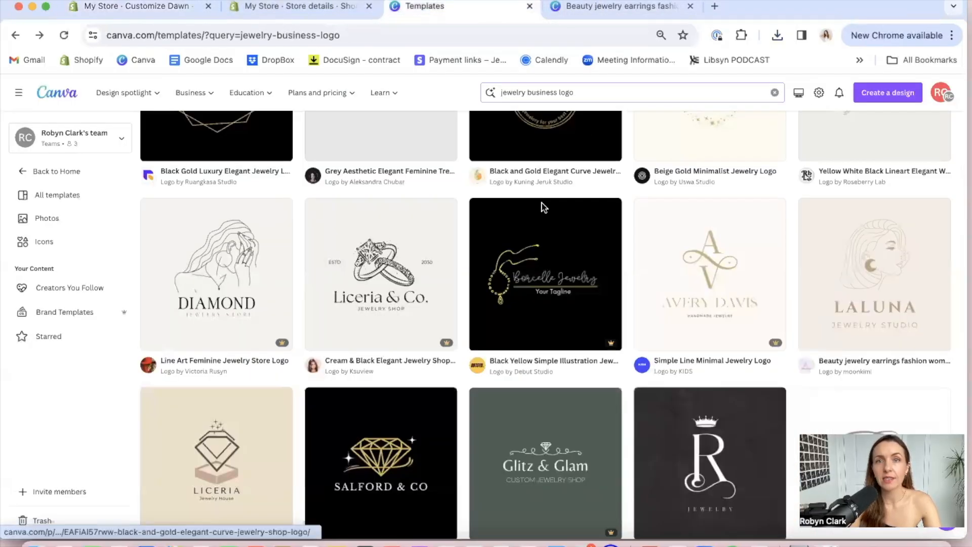
pyautogui.click(584, 92)
pyautogui.moveTo(583, 92); pyautogui.dragTo(495, 111)
pyautogui.write('favicon')
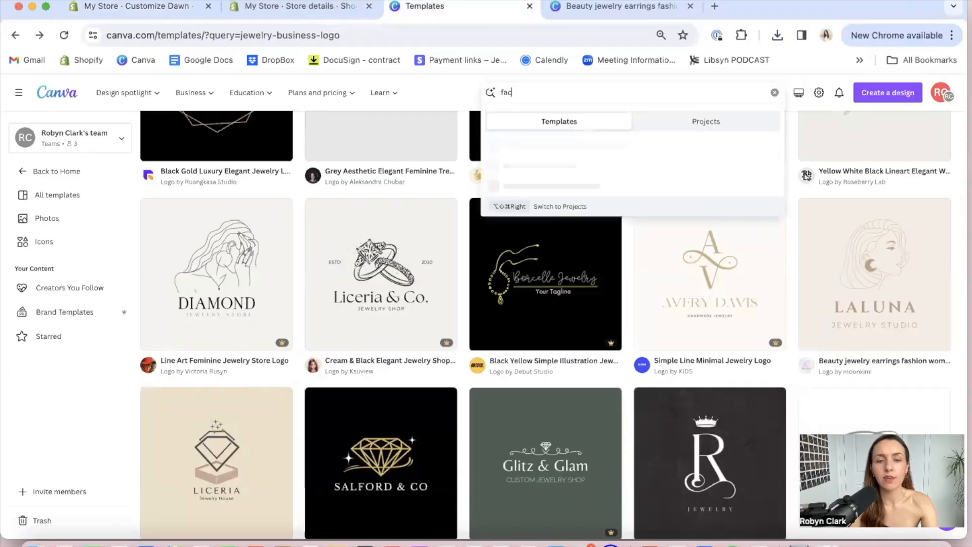
pyautogui.press('Return')
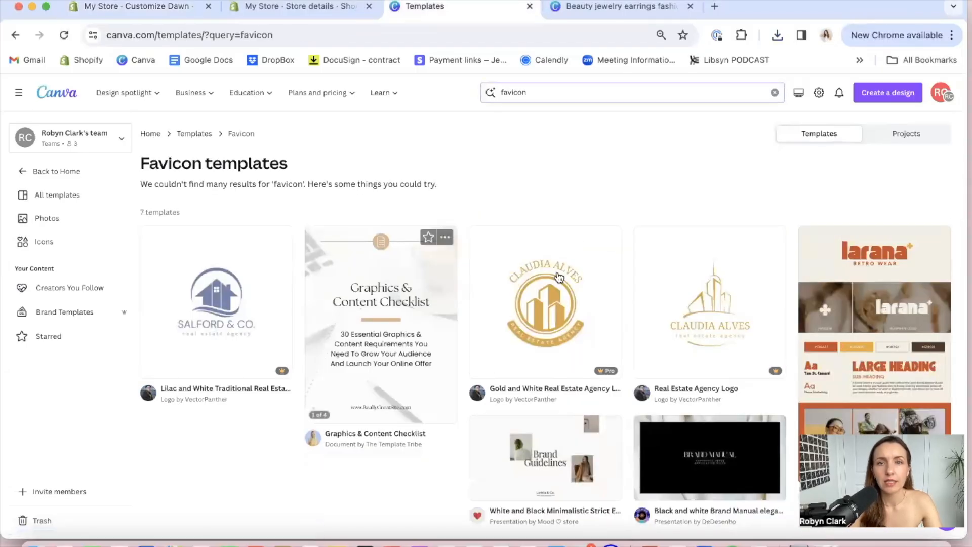
pyautogui.click(543, 95)
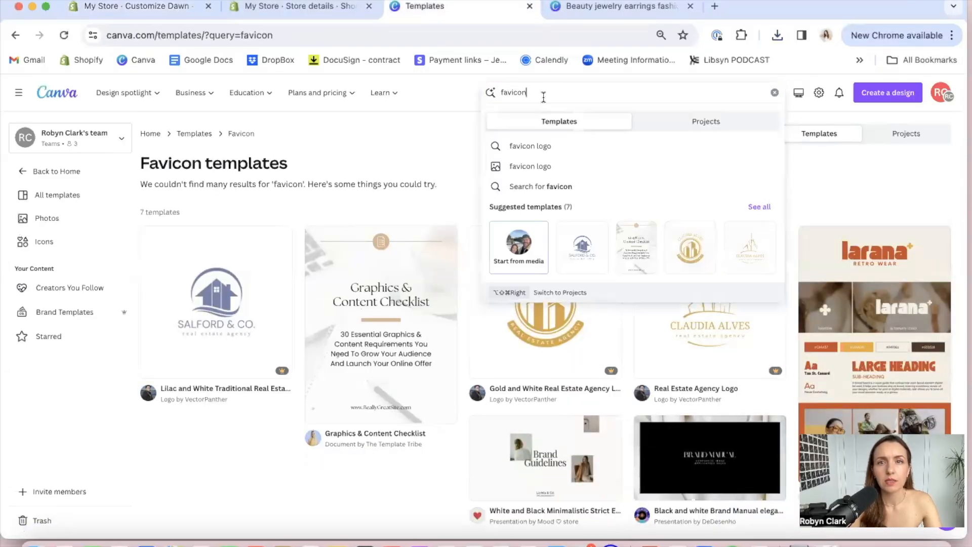
pyautogui.click(555, 145)
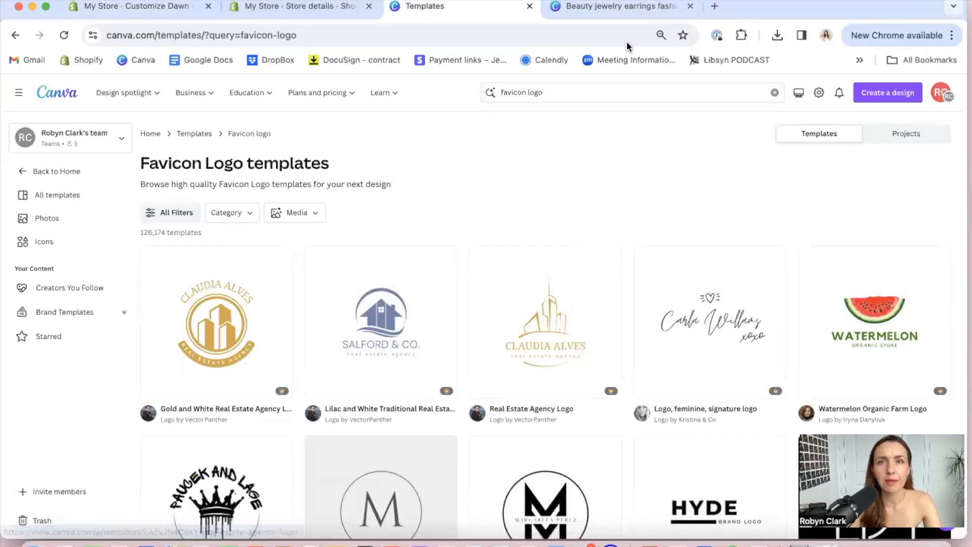
# Check the favicon size guideline in the Shopify theme editor, then open custom-size resizing for the Canva logo design
pyautogui.click(308, 9)
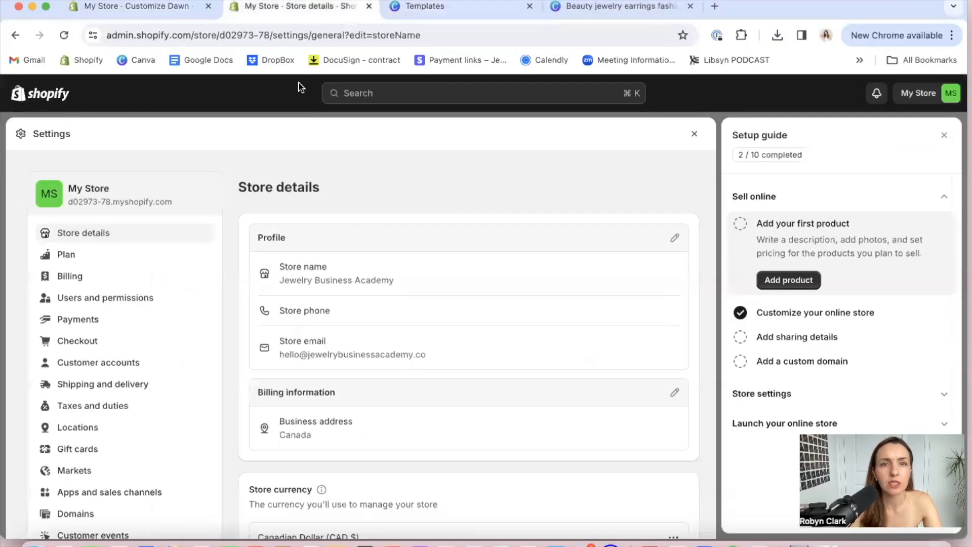
pyautogui.click(152, 6)
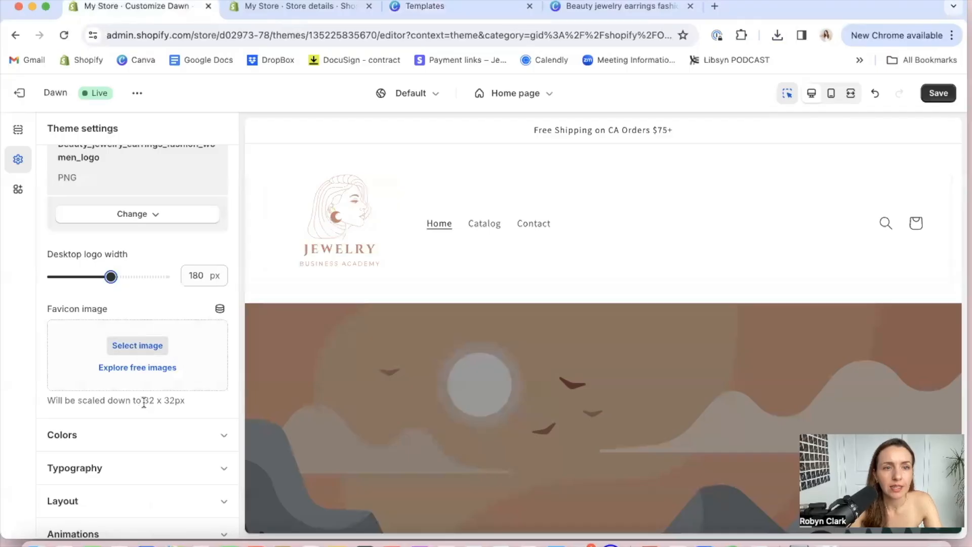
pyautogui.click(604, 14)
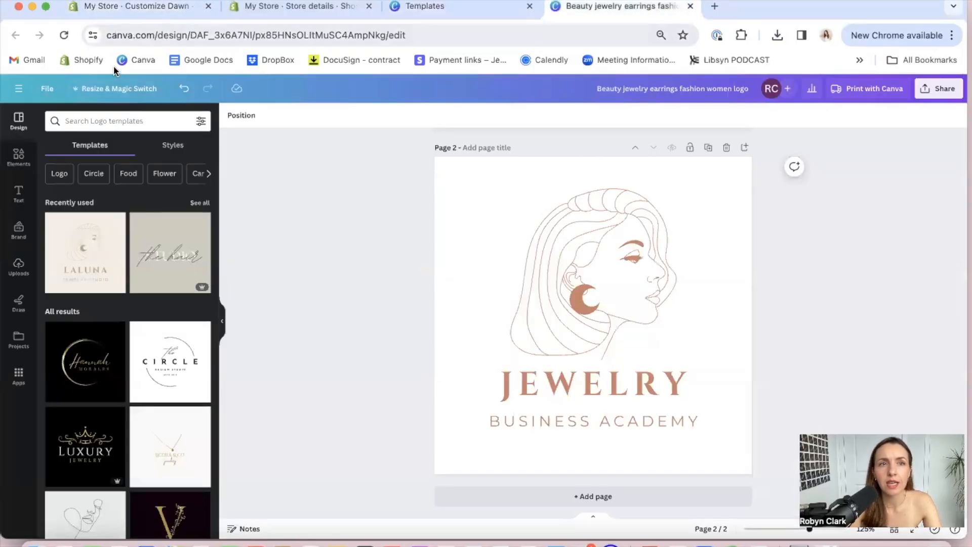
pyautogui.click(106, 92)
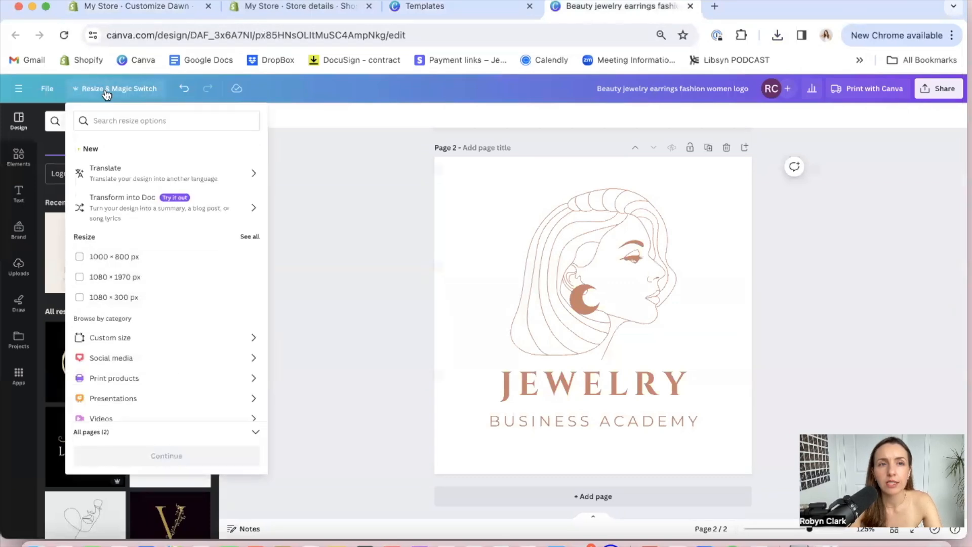
pyautogui.click(133, 344)
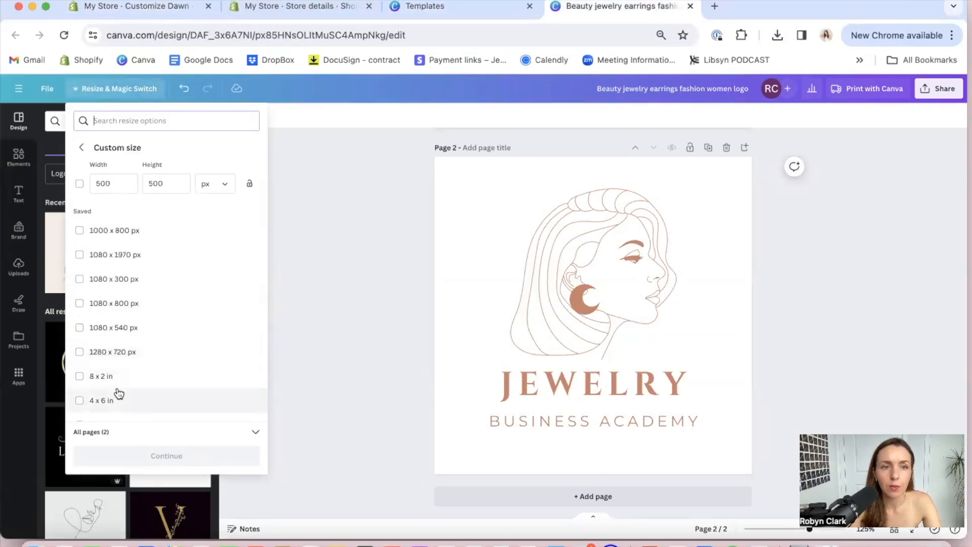
# Try a custom size of 32 x 32 px for the logo design and check the saved sizes and available units
pyautogui.moveTo(110, 186); pyautogui.dragTo(91, 185)
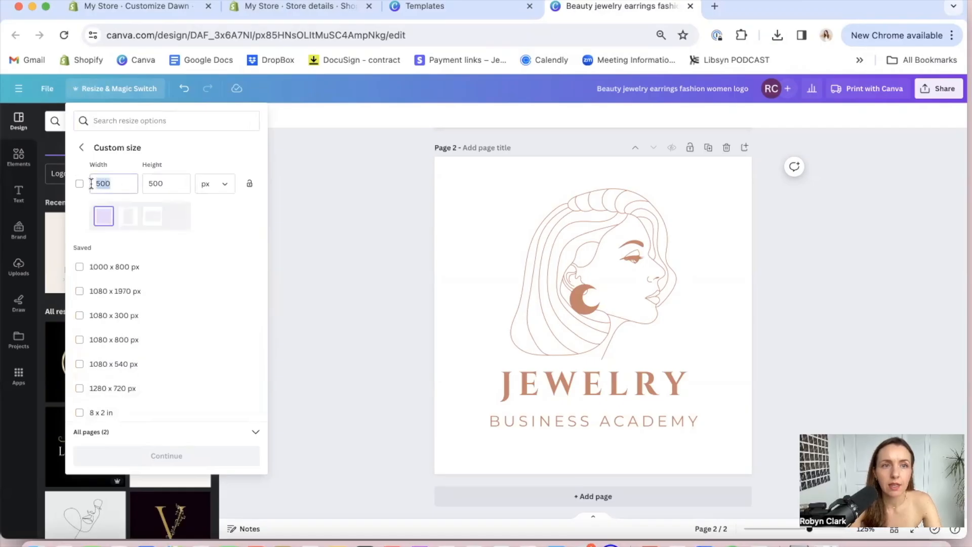
pyautogui.write('32')
pyautogui.click(158, 188)
pyautogui.write('32')
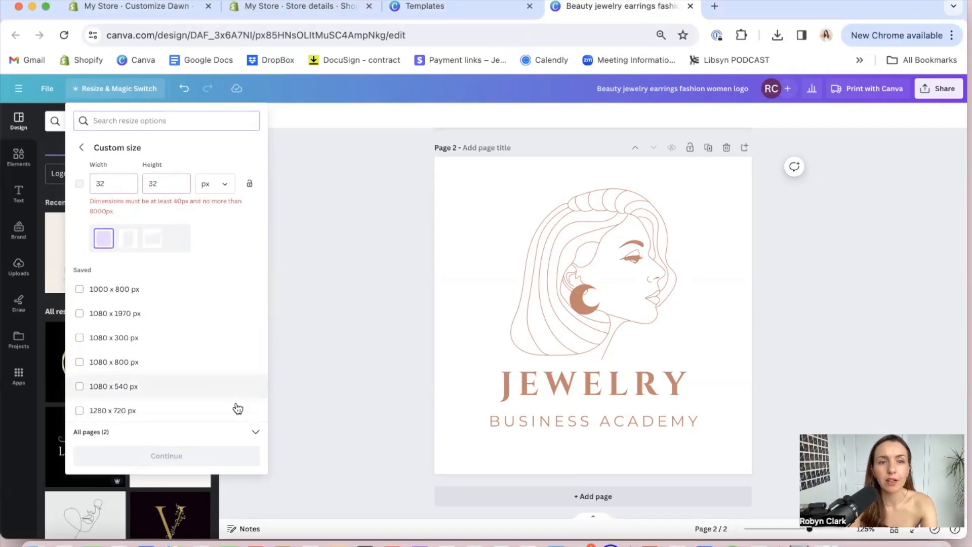
pyautogui.scroll(-3, 213, 359)
pyautogui.scroll(-5, 213, 358)
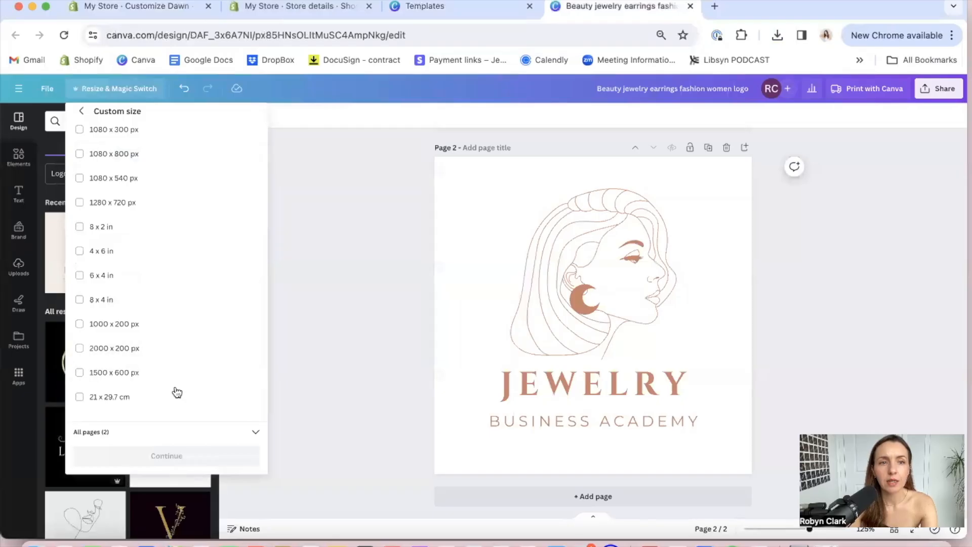
pyautogui.scroll(8, 175, 412)
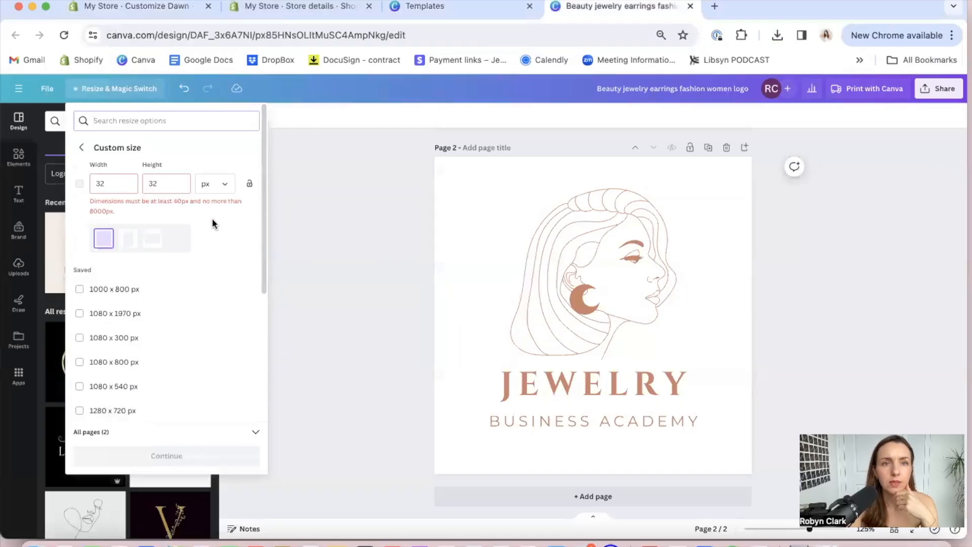
pyautogui.click(213, 184)
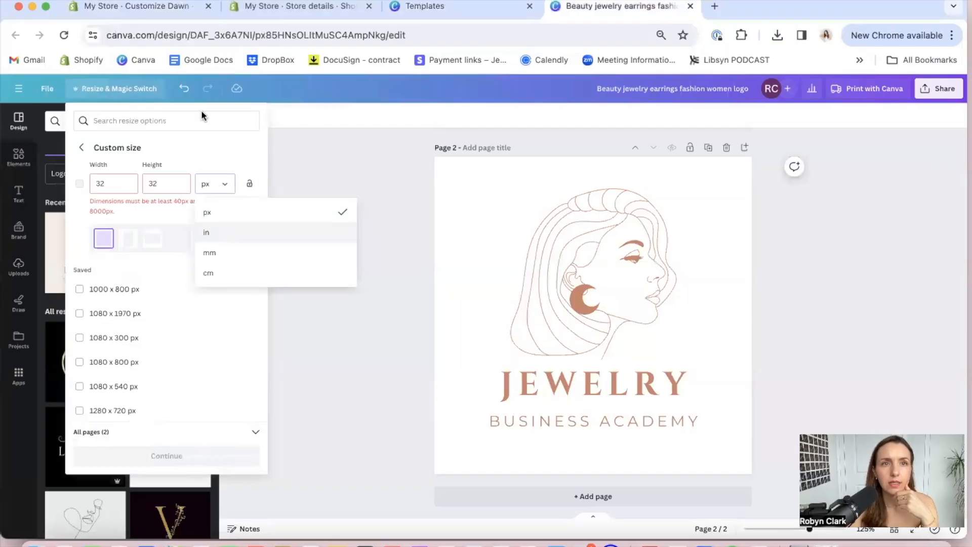
pyautogui.click(191, 7)
pyautogui.click(581, 3)
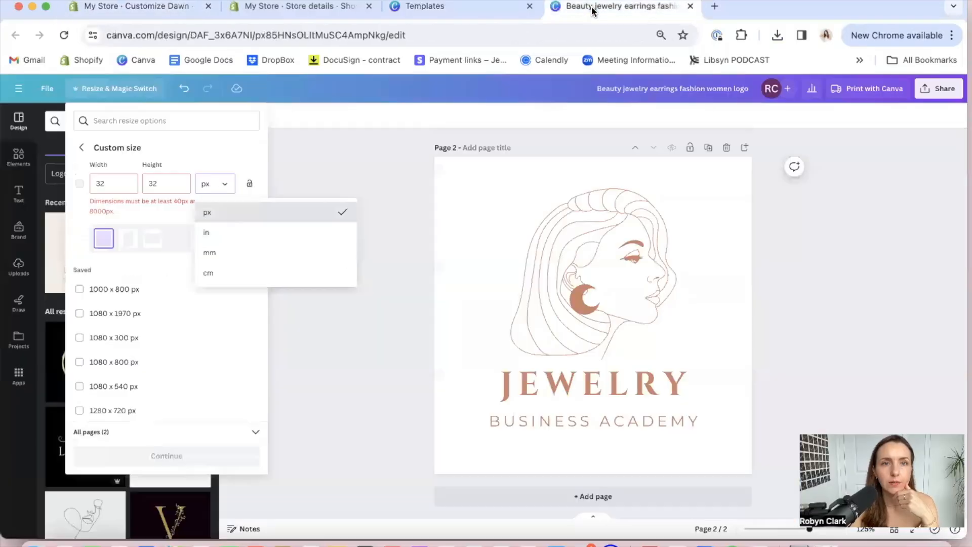
# Create a copy of the logo design resized to 100 x 100 px and open the copy
pyautogui.moveTo(107, 183); pyautogui.dragTo(81, 183)
pyautogui.write('100')
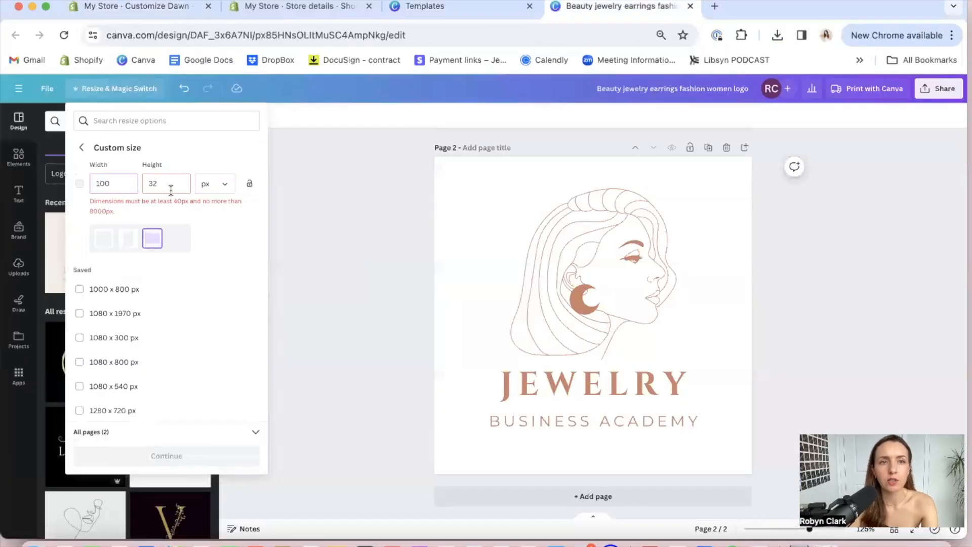
pyautogui.write('100')
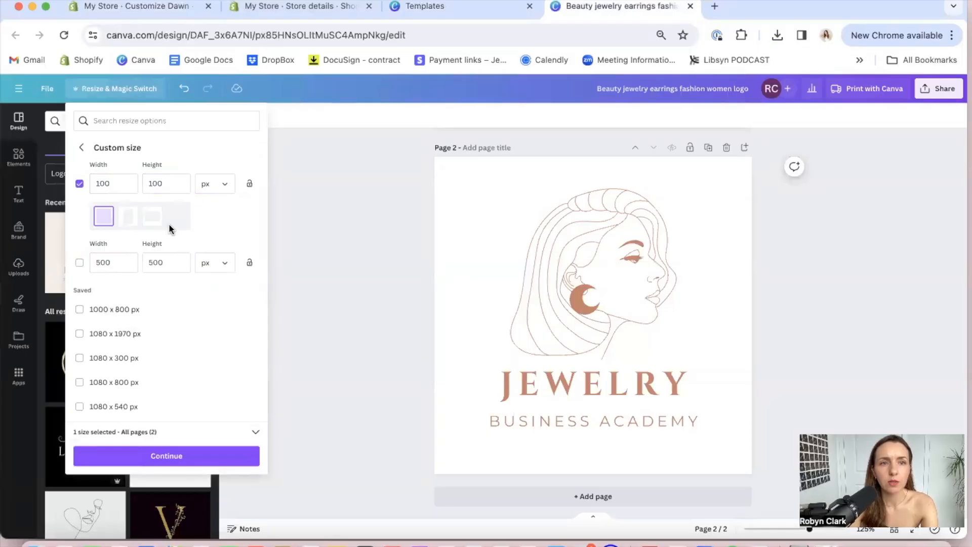
pyautogui.click(165, 458)
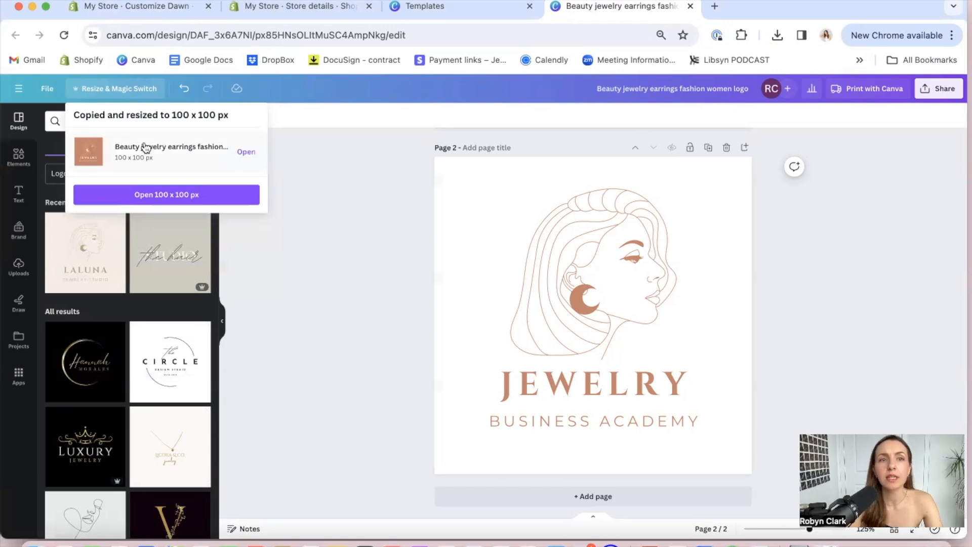
pyautogui.click(139, 197)
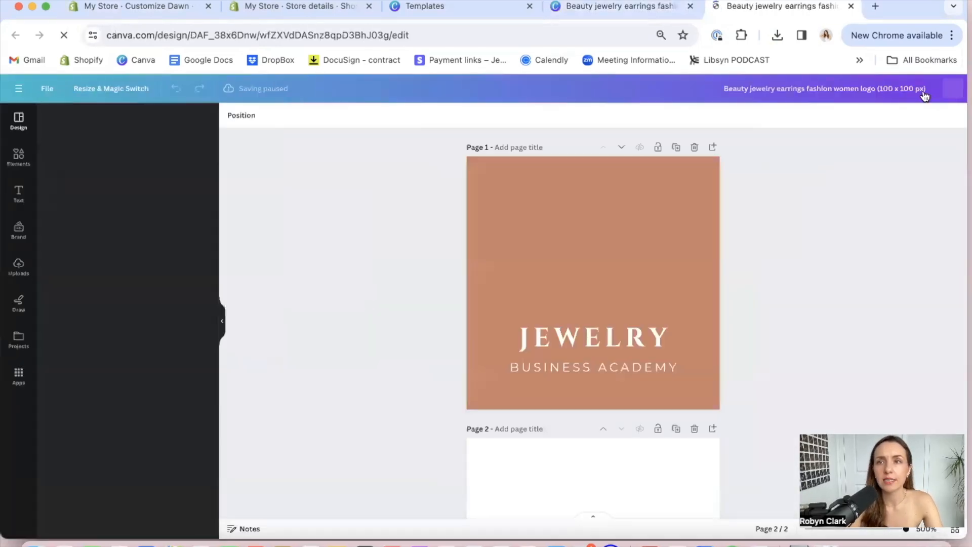
# Download only page 1 of the 100 x 100 px logo design as a JPG
pyautogui.click(944, 90)
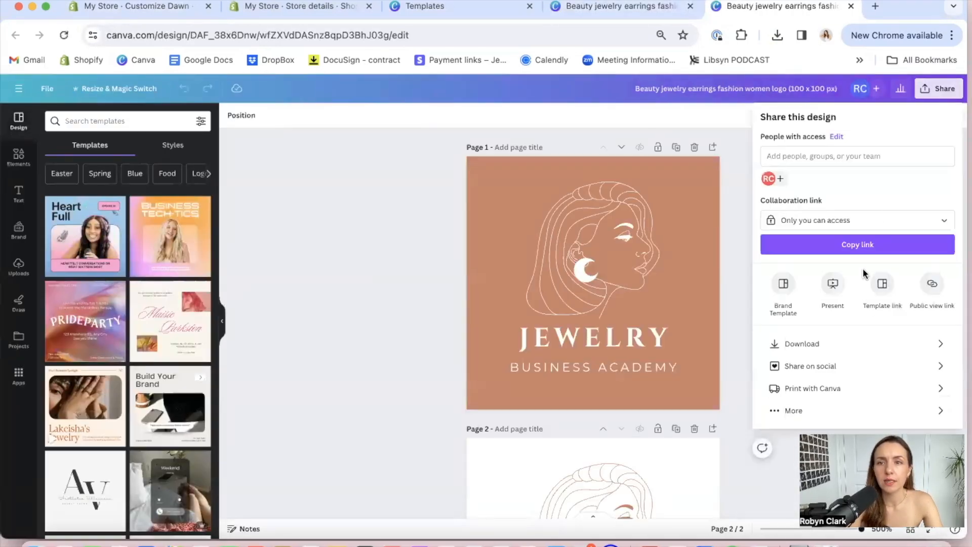
pyautogui.click(816, 344)
pyautogui.click(826, 273)
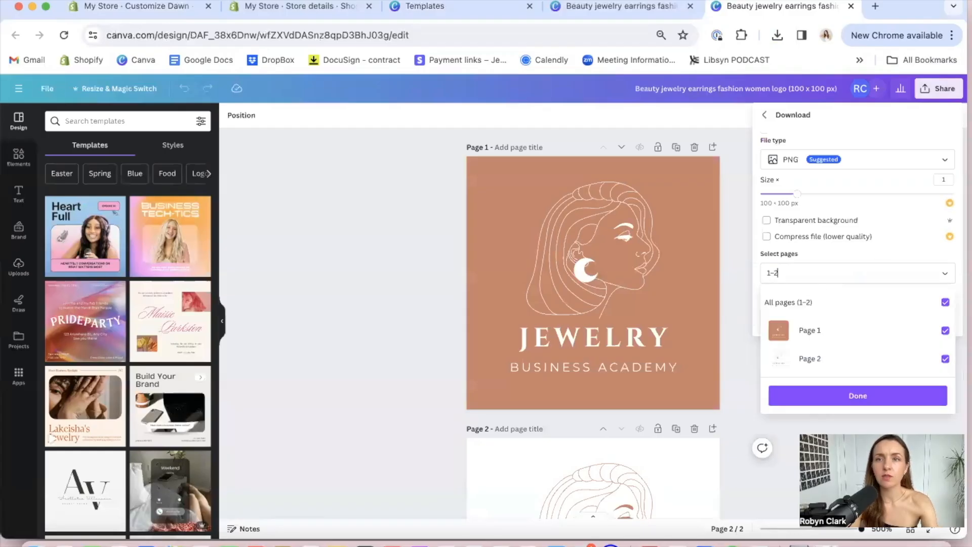
pyautogui.click(882, 163)
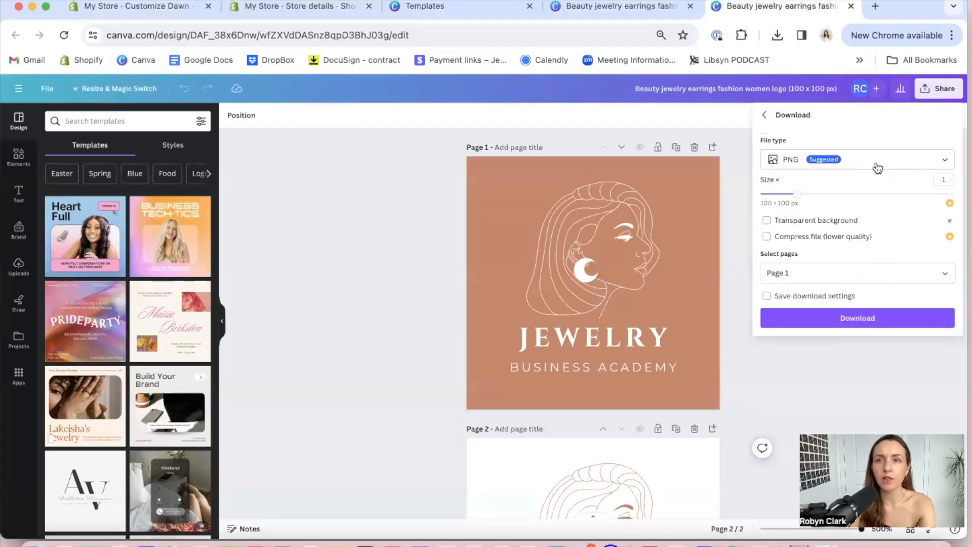
pyautogui.click(876, 166)
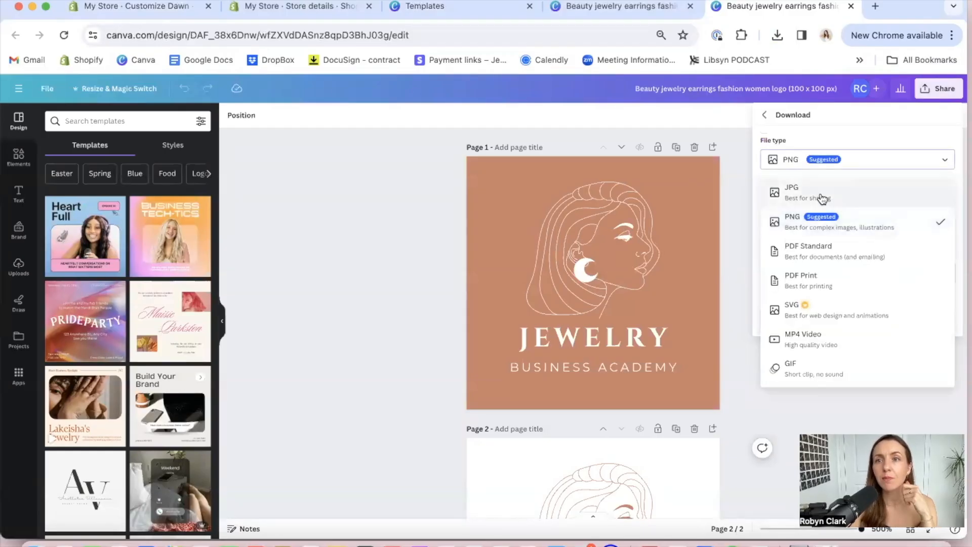
pyautogui.click(821, 198)
pyautogui.click(846, 325)
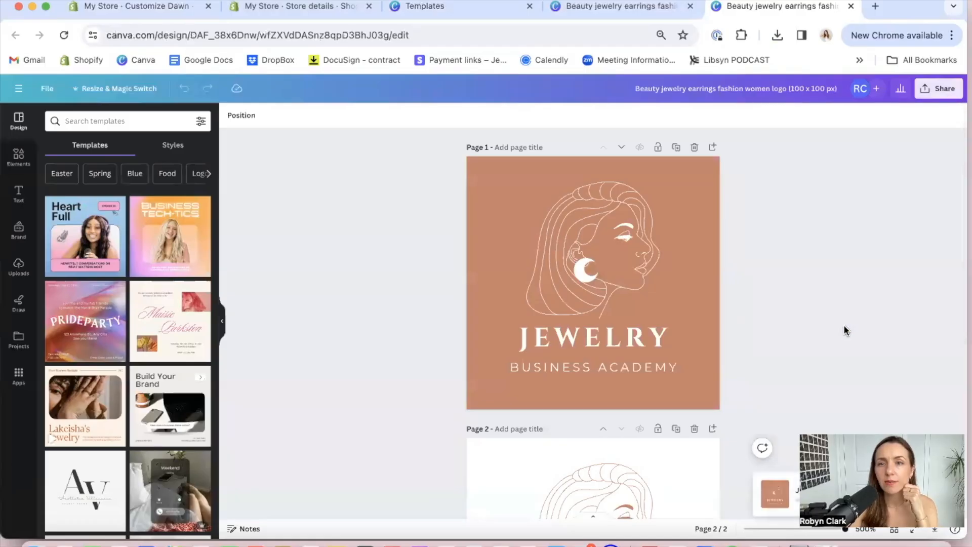
# Switch to the Shopify theme editor, upload the Beauty_jewelry_earrings_fashion_women_logo_100_x_100_px JPG, and set it as the favicon image
pyautogui.click(327, 7)
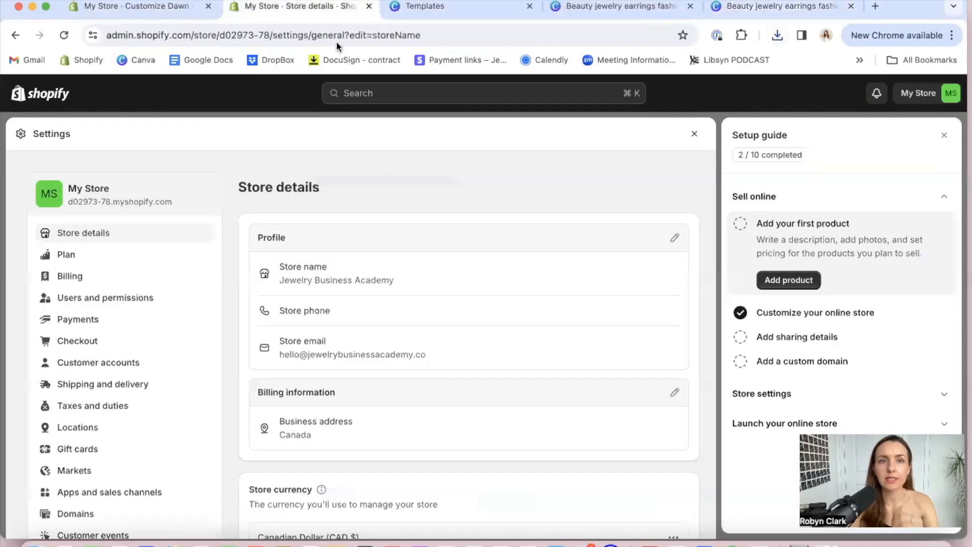
pyautogui.click(135, 8)
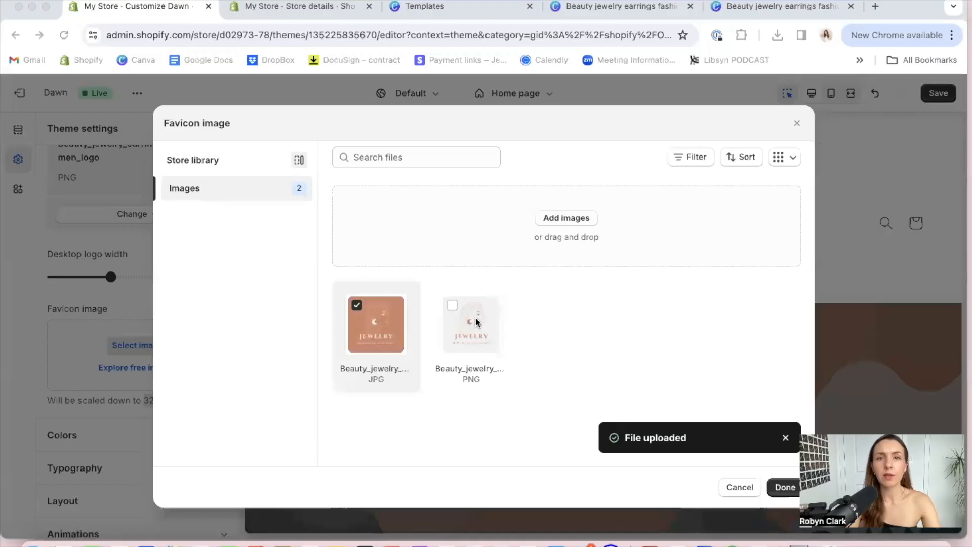
pyautogui.click(357, 308)
pyautogui.click(356, 309)
pyautogui.click(357, 306)
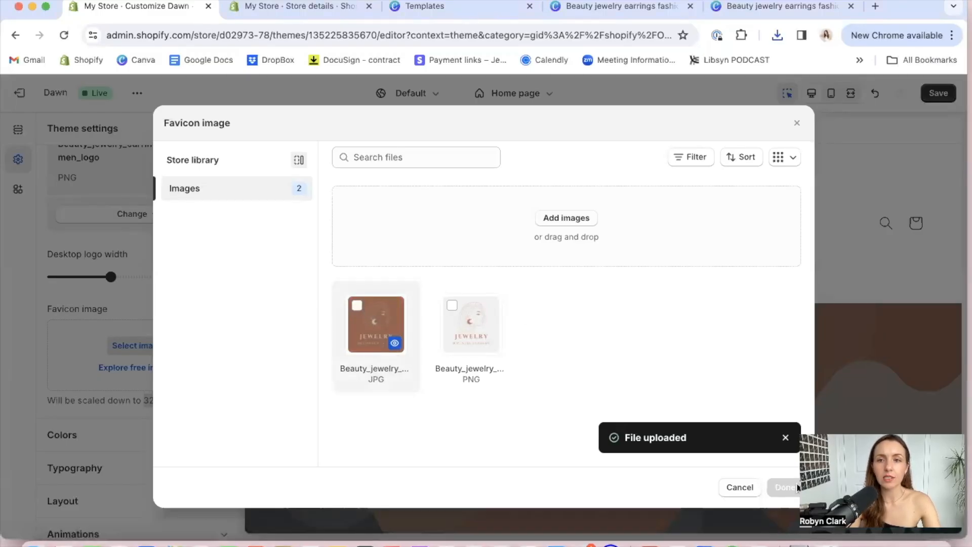
pyautogui.click(355, 309)
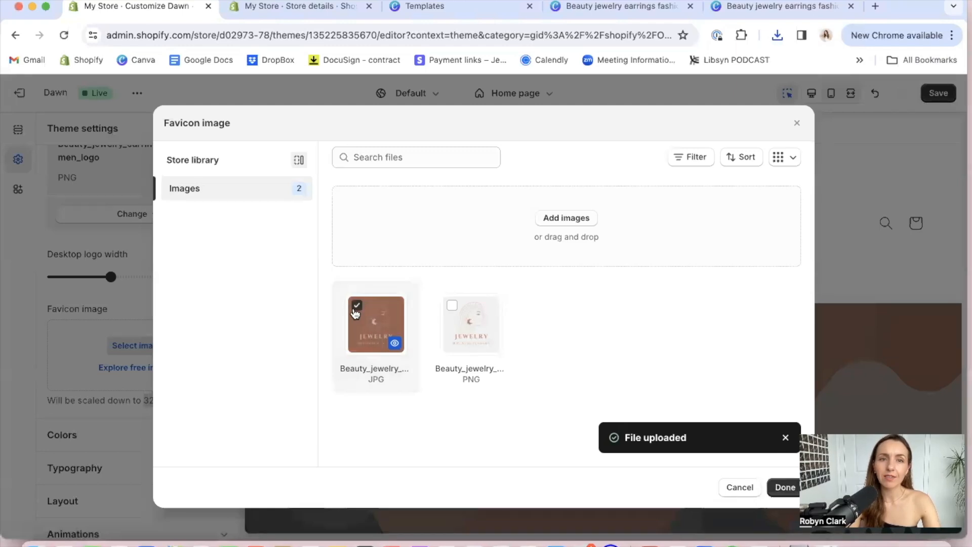
pyautogui.click(783, 486)
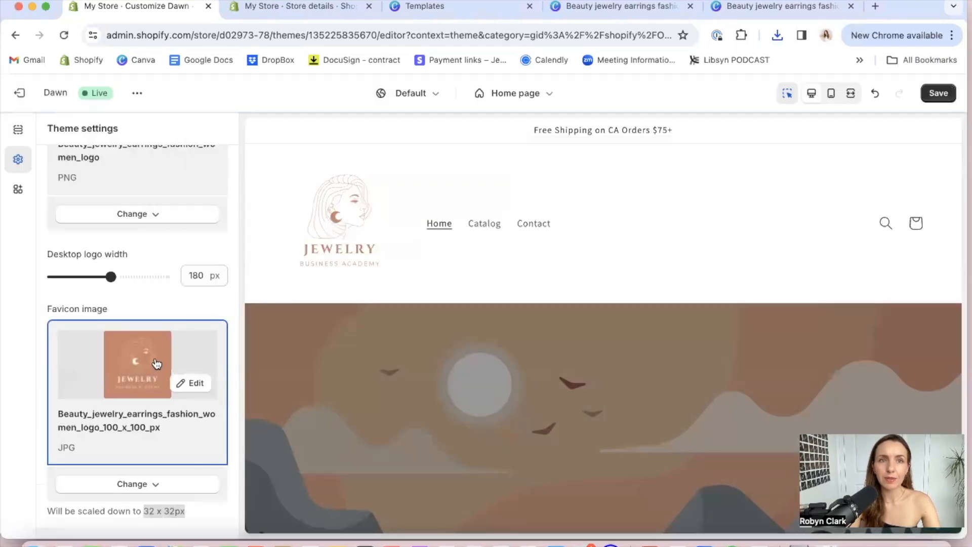
# Look through the theme settings sections, examine the color schemes including Scheme 2, and return to the logo settings
pyautogui.scroll(-1, 155, 362)
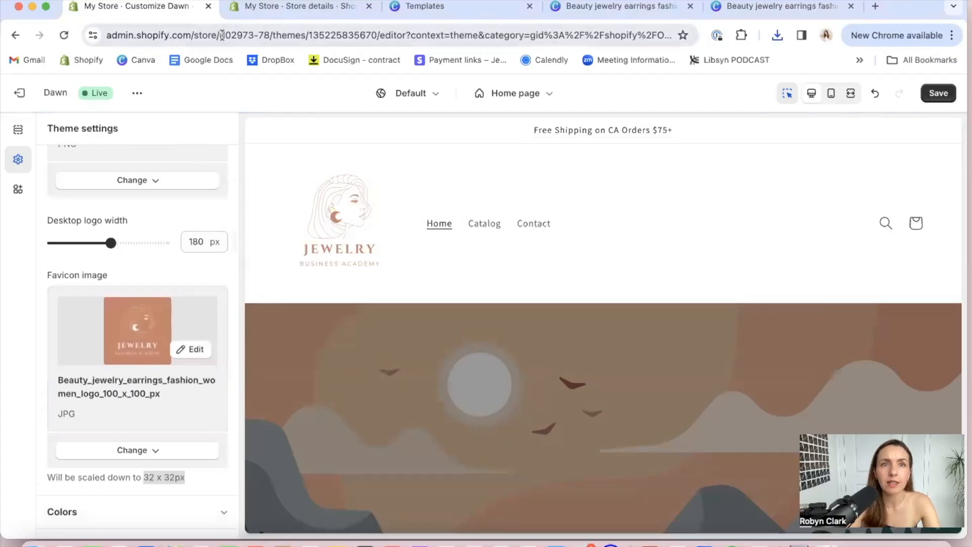
pyautogui.scroll(-5, 145, 353)
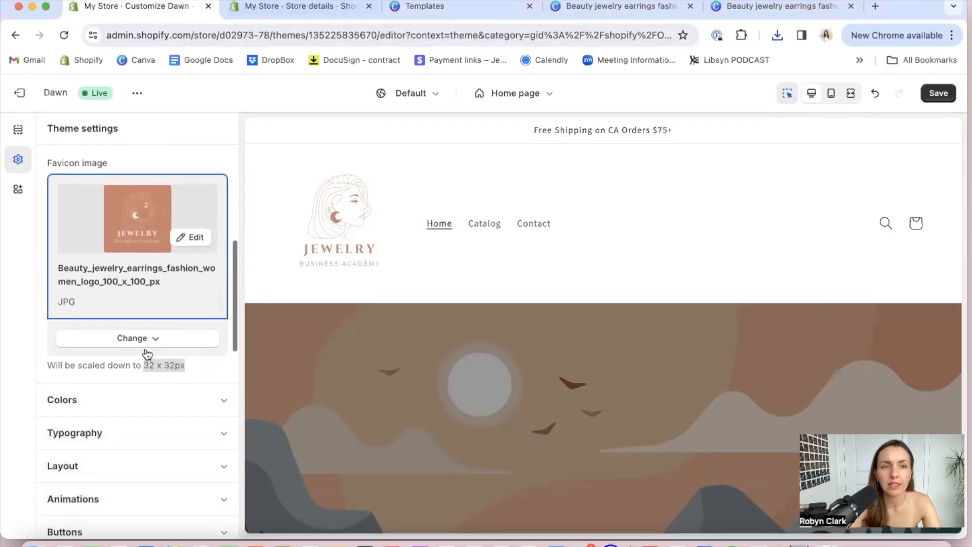
pyautogui.scroll(-10, 199, 362)
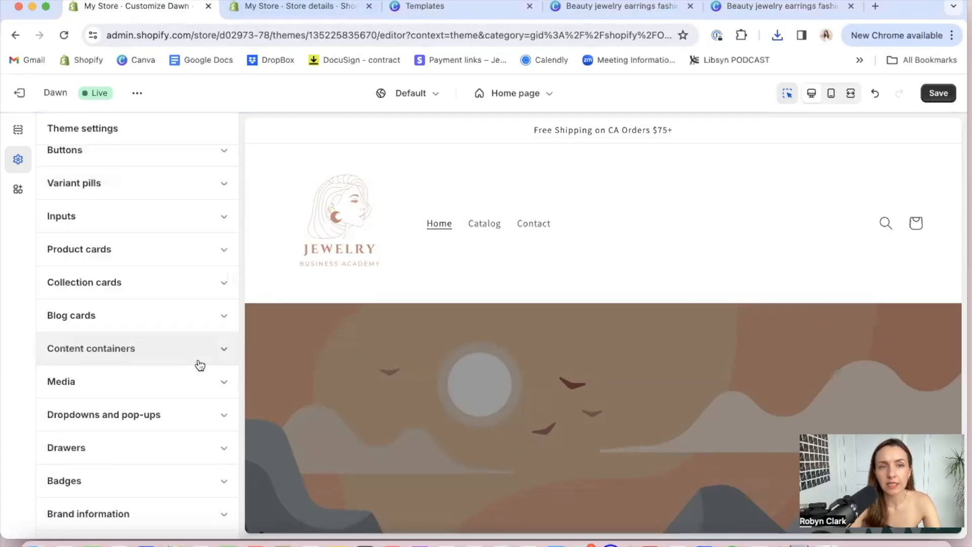
pyautogui.scroll(10, 199, 199)
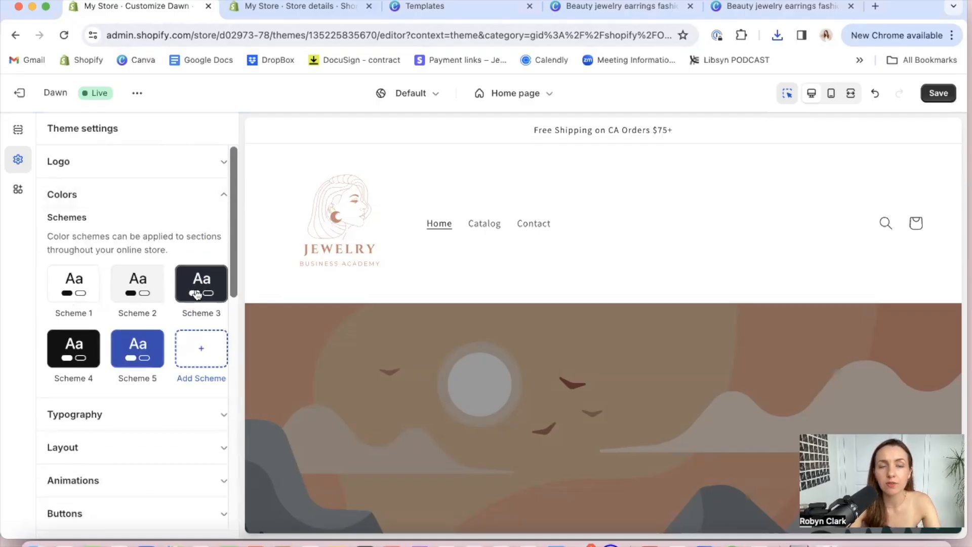
pyautogui.click(134, 299)
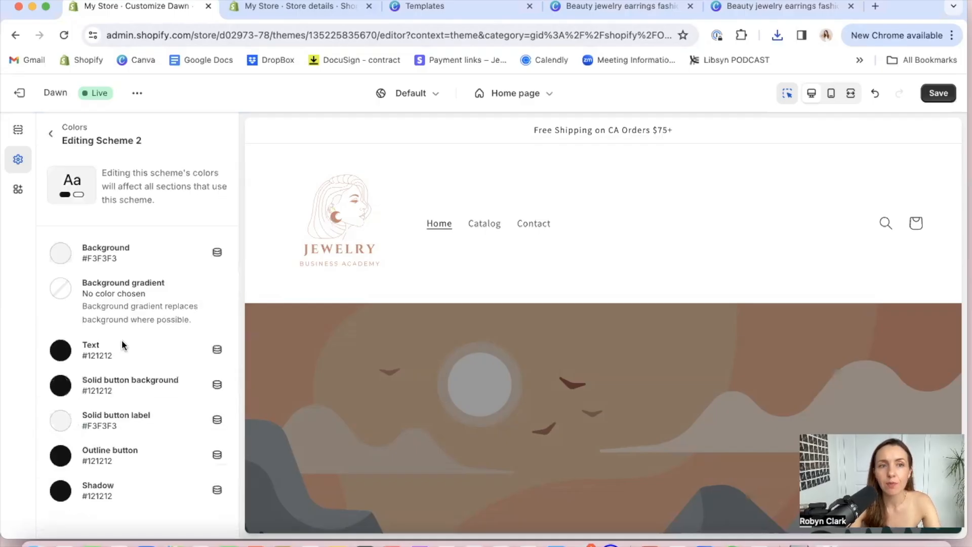
pyautogui.click(52, 135)
pyautogui.scroll(-3, 130, 337)
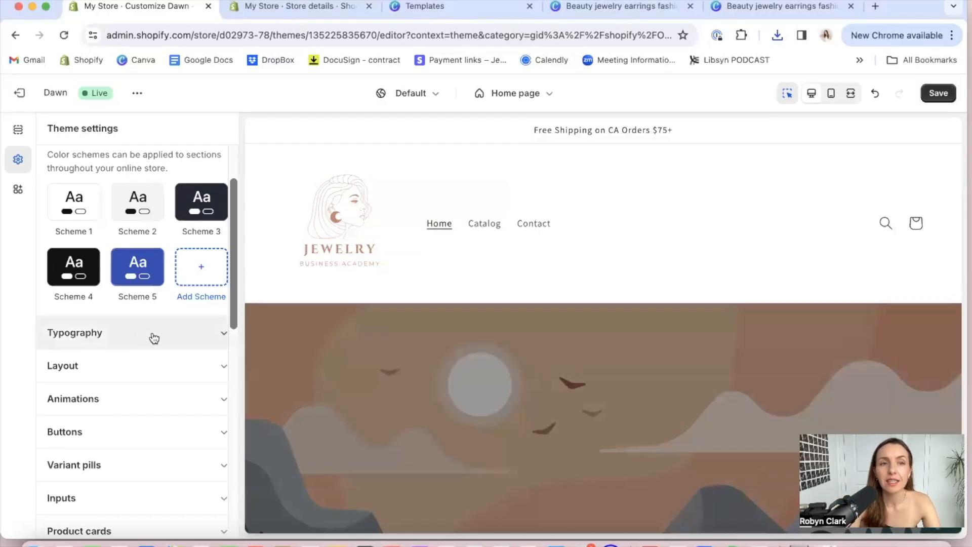
pyautogui.scroll(-3, 154, 338)
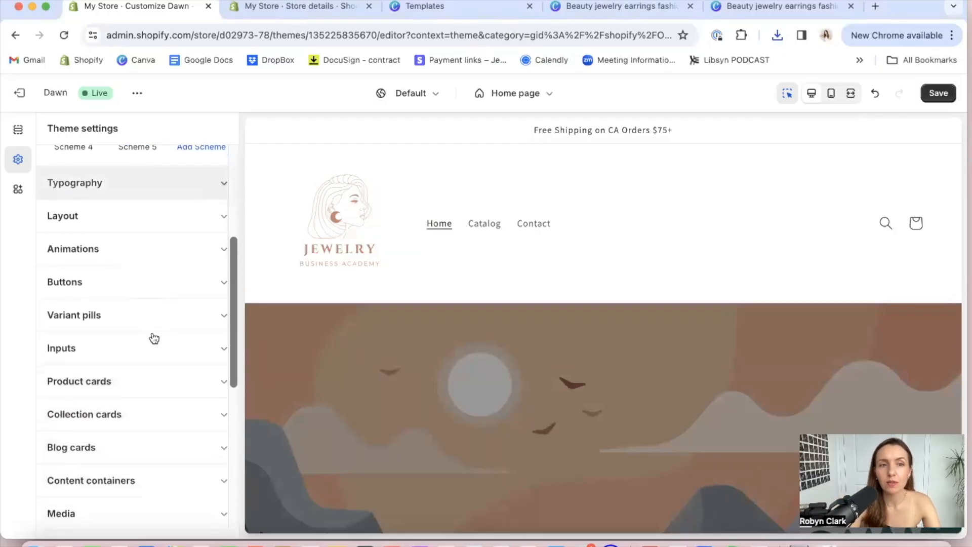
pyautogui.scroll(-2, 154, 338)
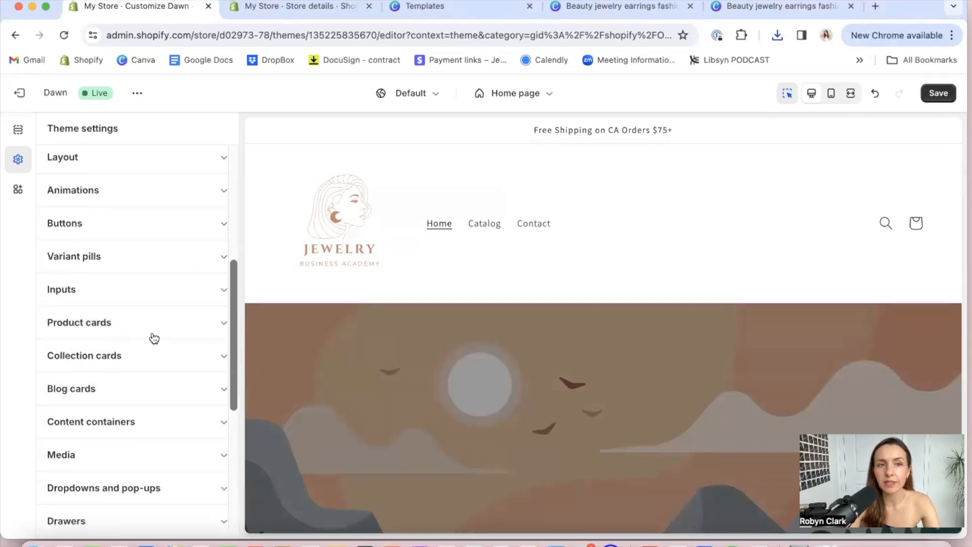
pyautogui.scroll(-2, 154, 338)
pyautogui.scroll(8, 155, 338)
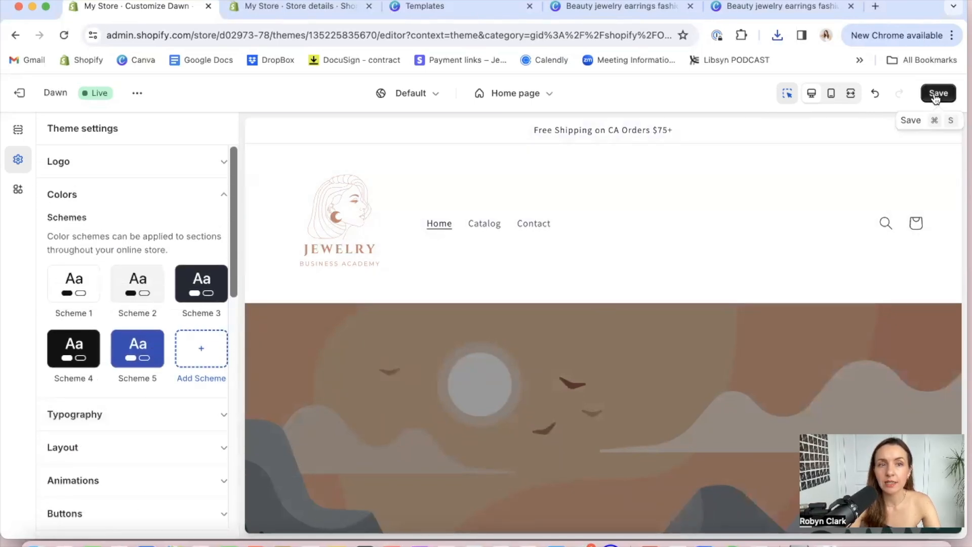
pyautogui.click(196, 161)
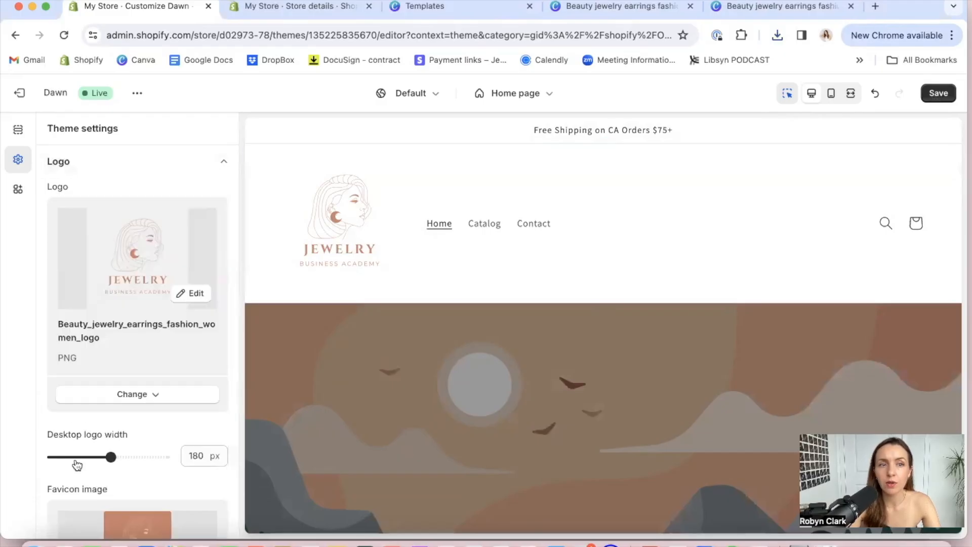
# Save the theme changes and open the announcement bar's color Scheme 1 for editing
pyautogui.scroll(-1, 163, 401)
pyautogui.scroll(-5, 163, 402)
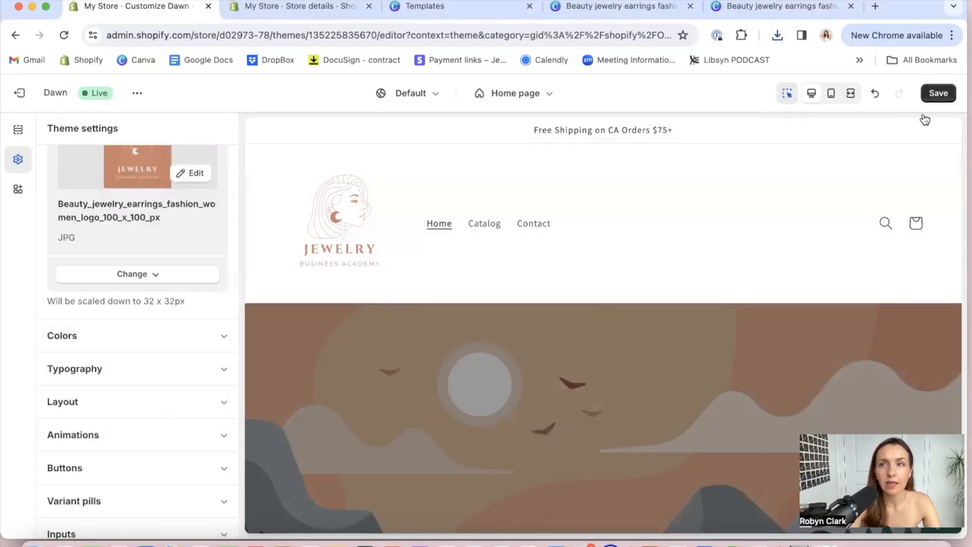
pyautogui.click(940, 93)
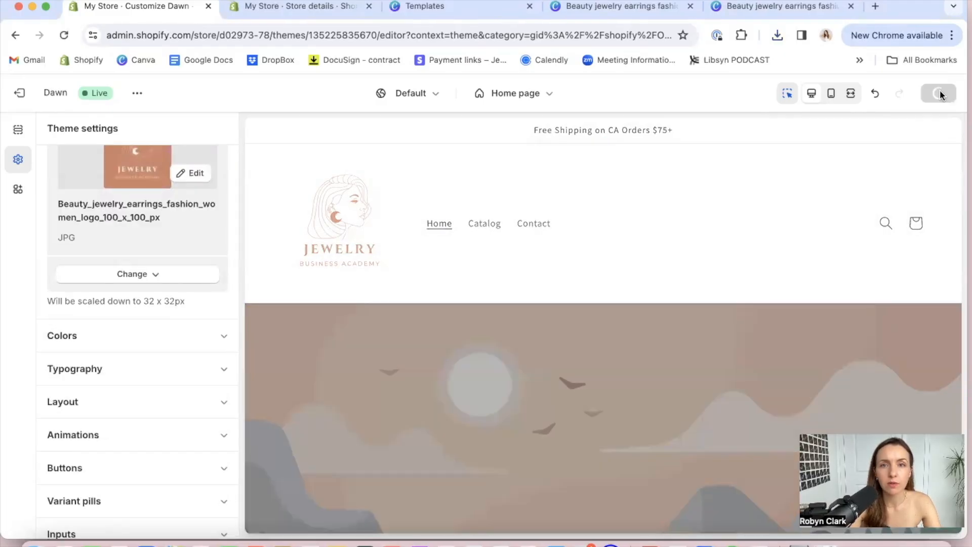
pyautogui.click(17, 134)
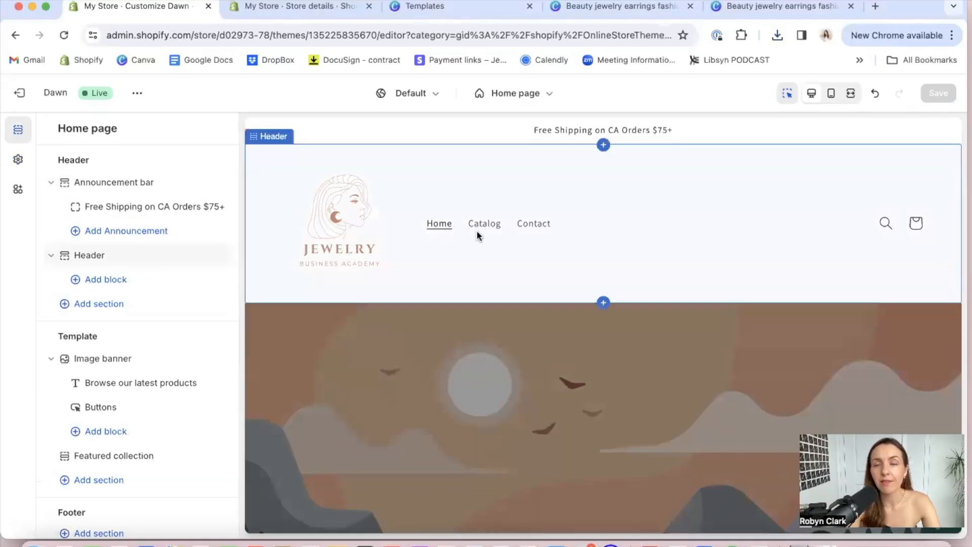
pyautogui.click(363, 134)
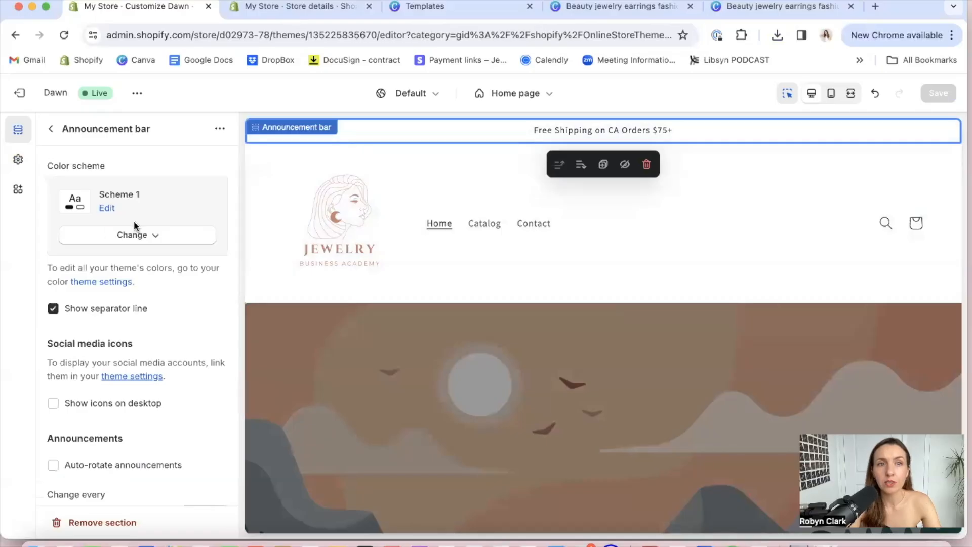
pyautogui.click(107, 209)
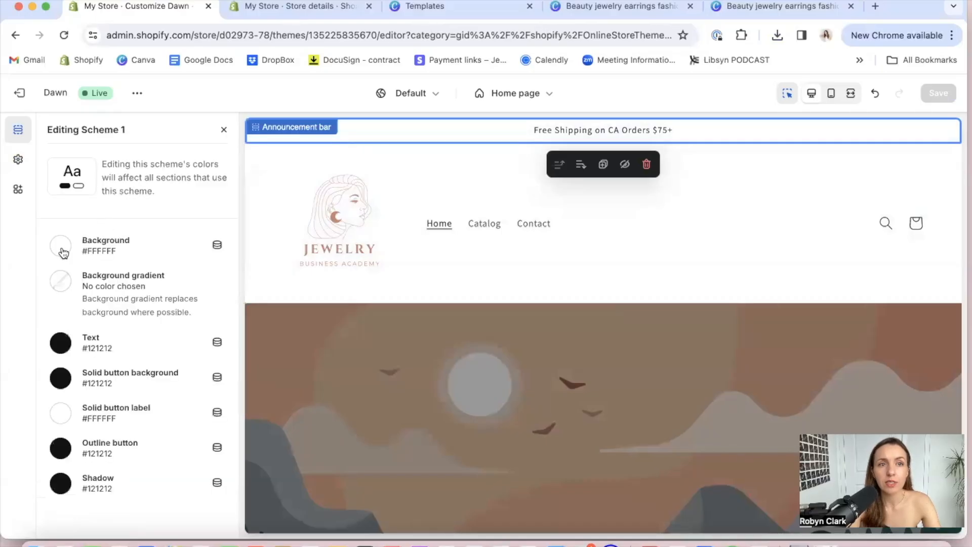
# Switch to the Canva logo design, copy the hex code of page 1's background color, and return to the Shopify theme editor
pyautogui.click(639, 6)
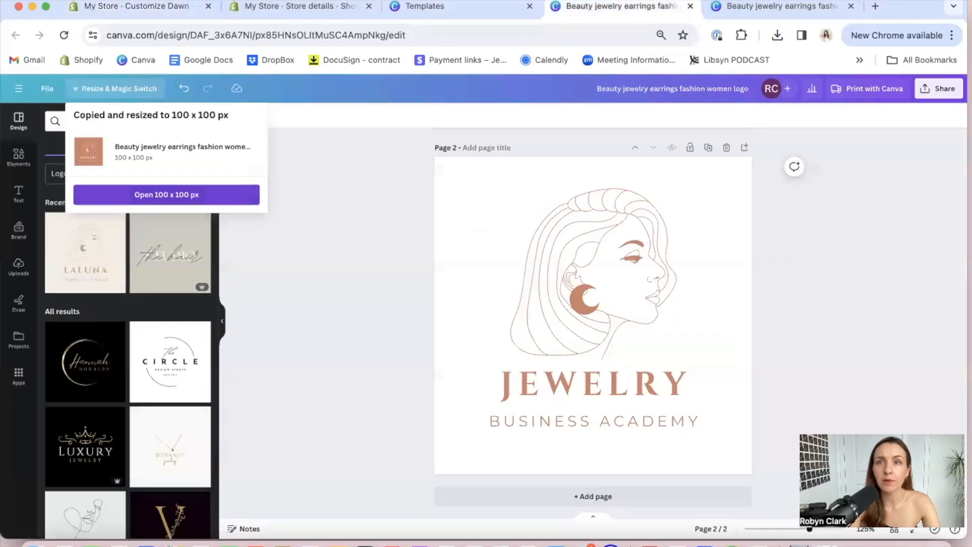
pyautogui.scroll(5, 539, 270)
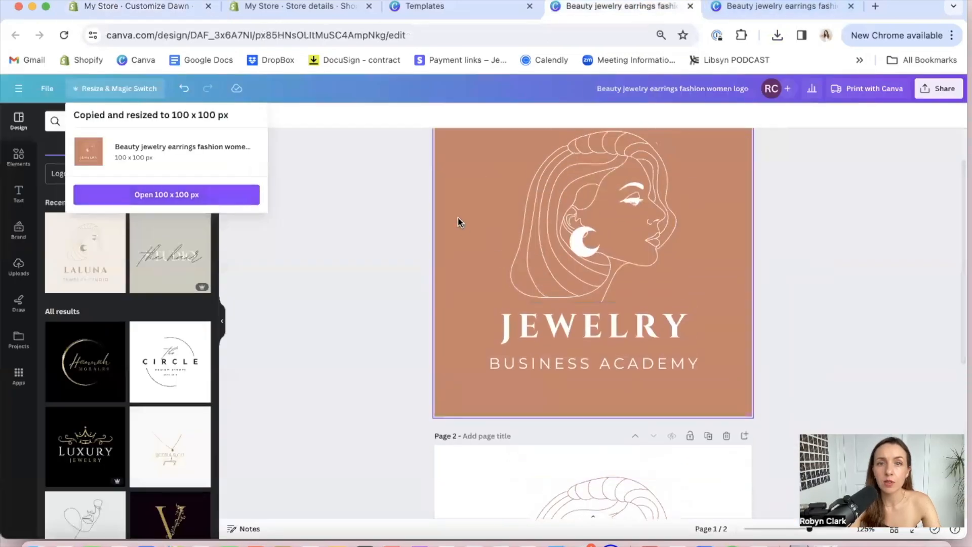
pyautogui.click(458, 220)
pyautogui.scroll(2, 457, 221)
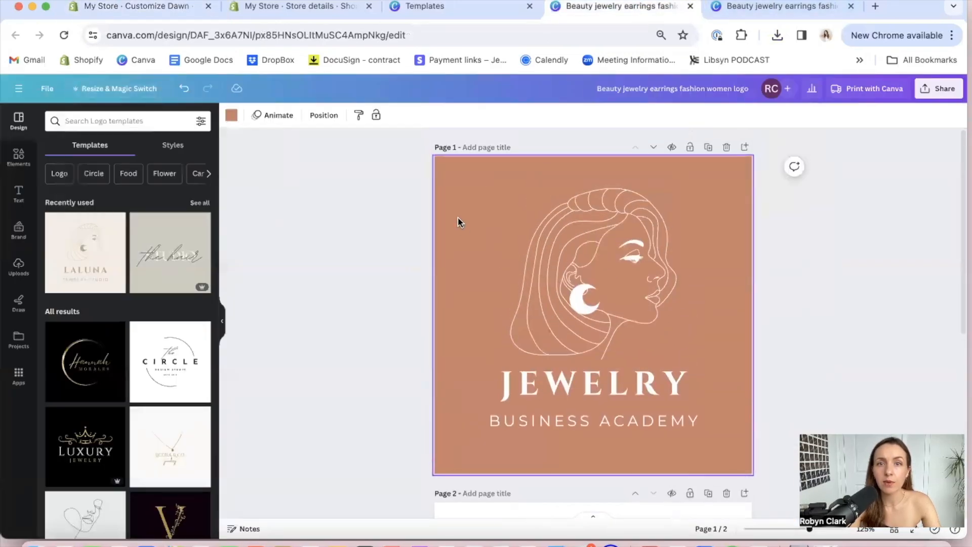
pyautogui.click(232, 115)
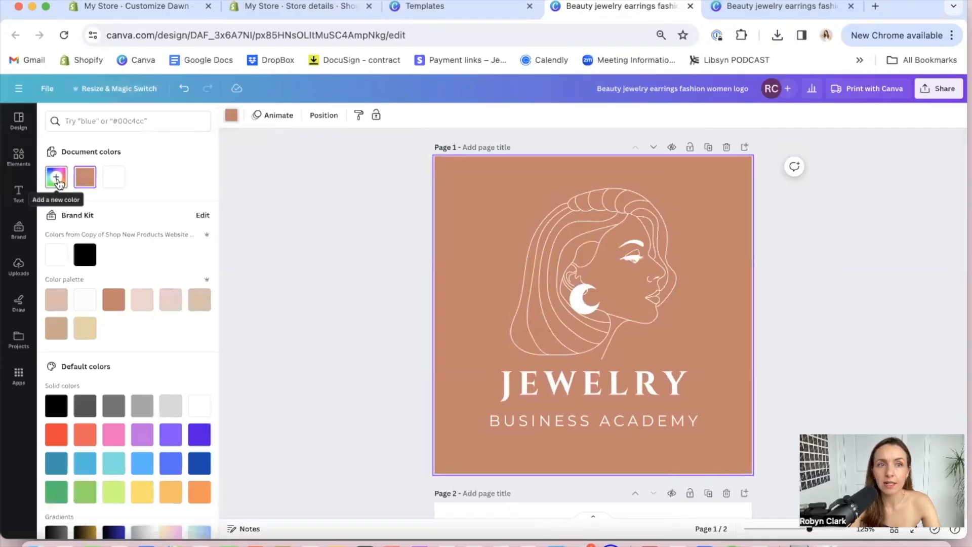
pyautogui.click(56, 178)
pyautogui.press('super+c')
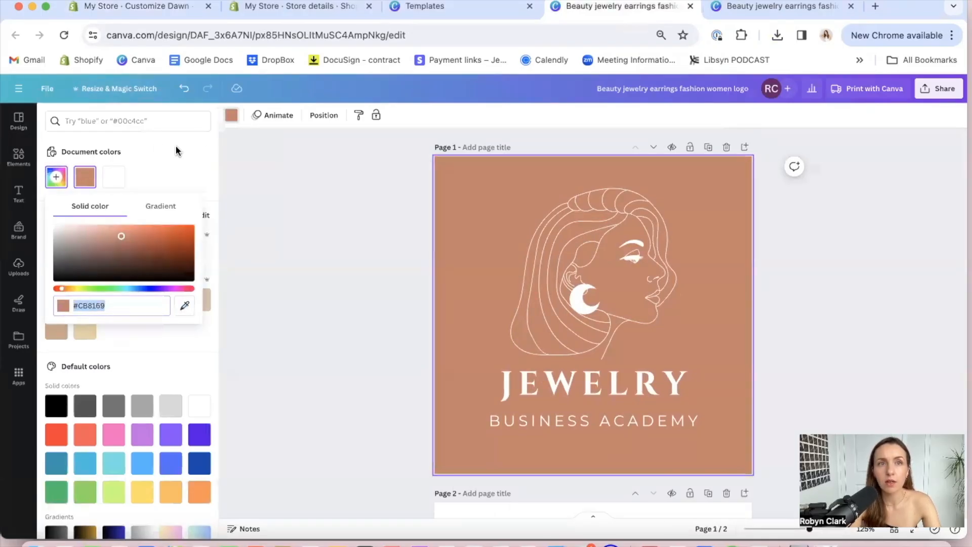
pyautogui.click(152, 6)
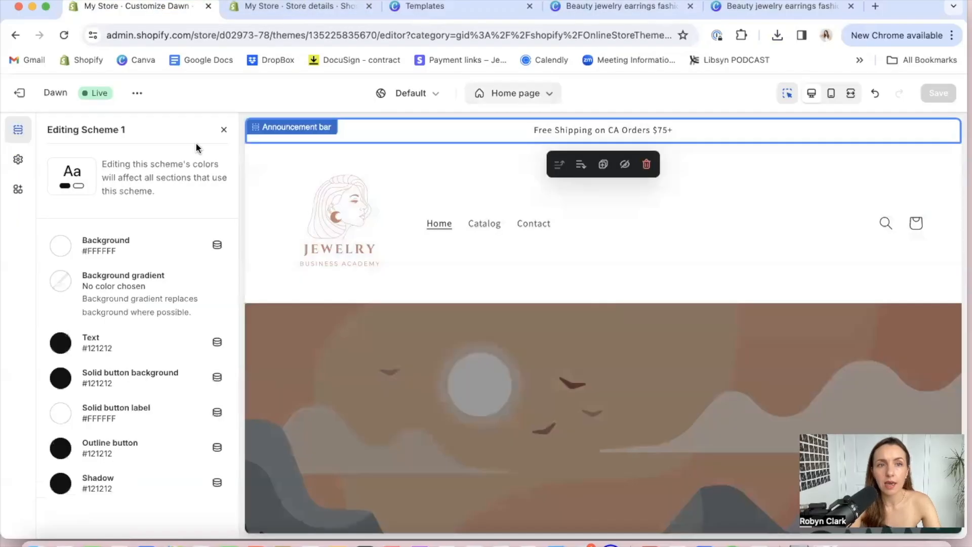
# Try #CB8169 as the Scheme 1 background color and restore it to #FFFFFF
pyautogui.click(107, 247)
pyautogui.doubleClick(128, 396)
pyautogui.press('super+v')
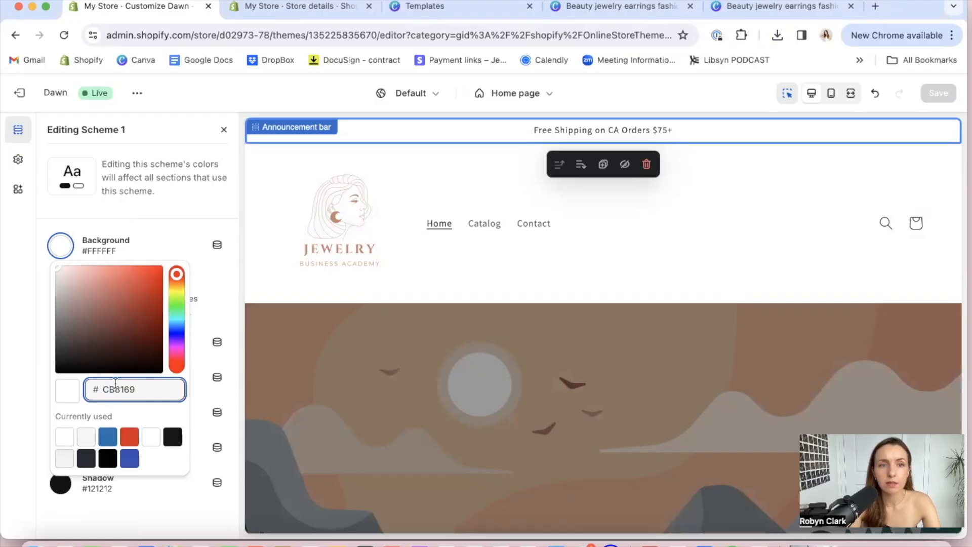
pyautogui.press('Return')
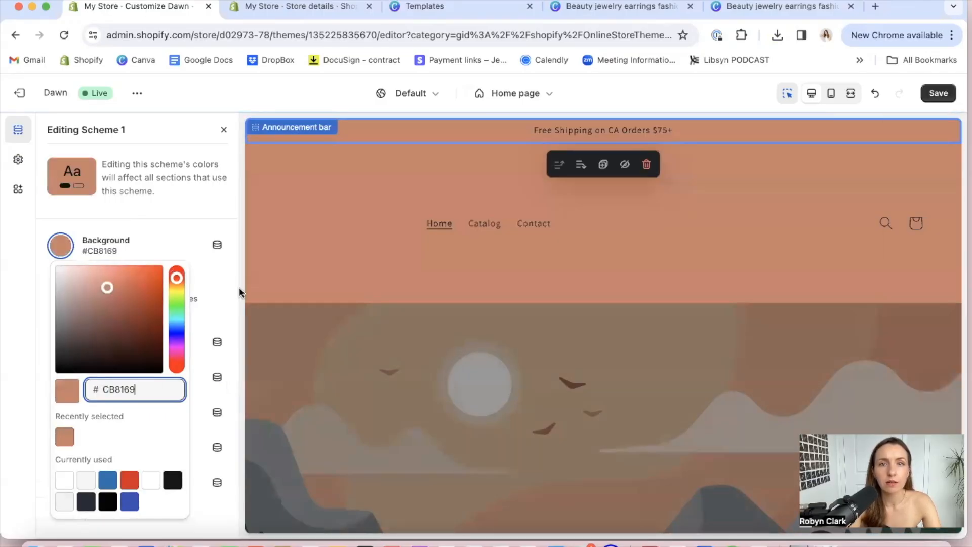
pyautogui.moveTo(108, 287); pyautogui.dragTo(42, 259)
pyautogui.click(42, 259)
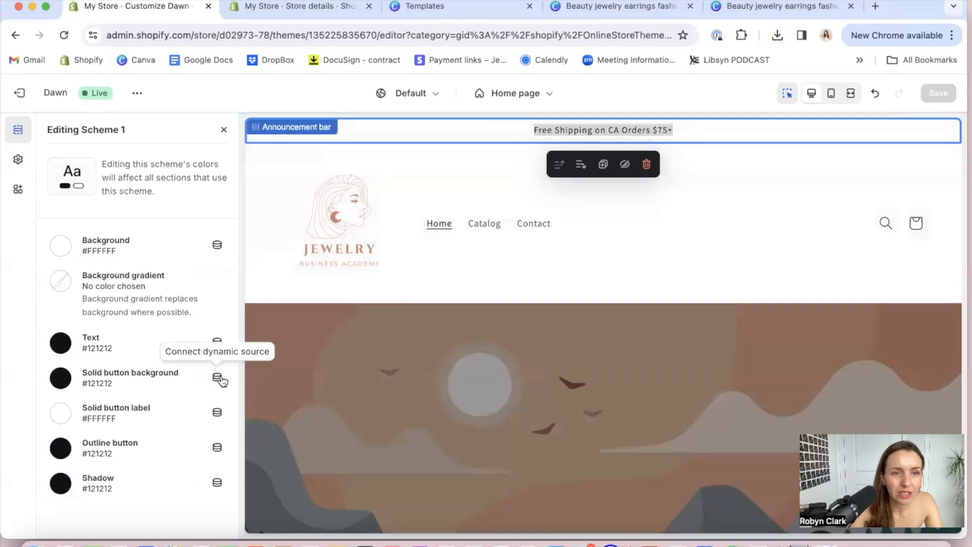
# Set the solid button label color of Scheme 1 to #CB8169
pyautogui.click(217, 411)
pyautogui.click(165, 419)
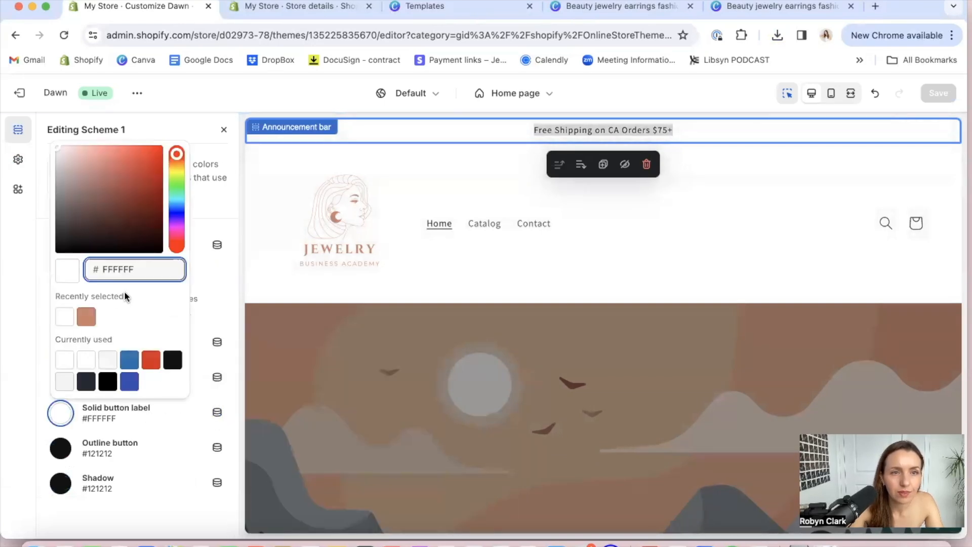
pyautogui.click(85, 318)
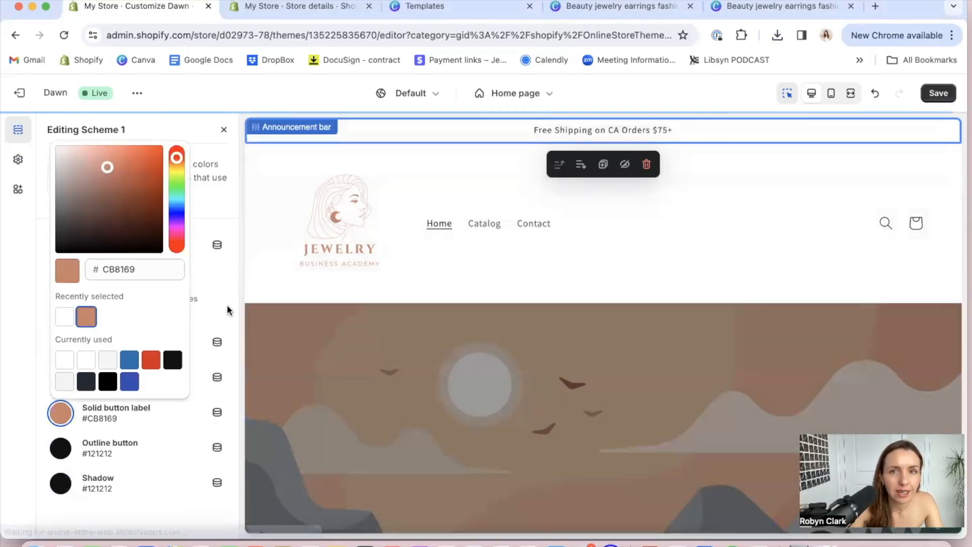
pyautogui.click(222, 310)
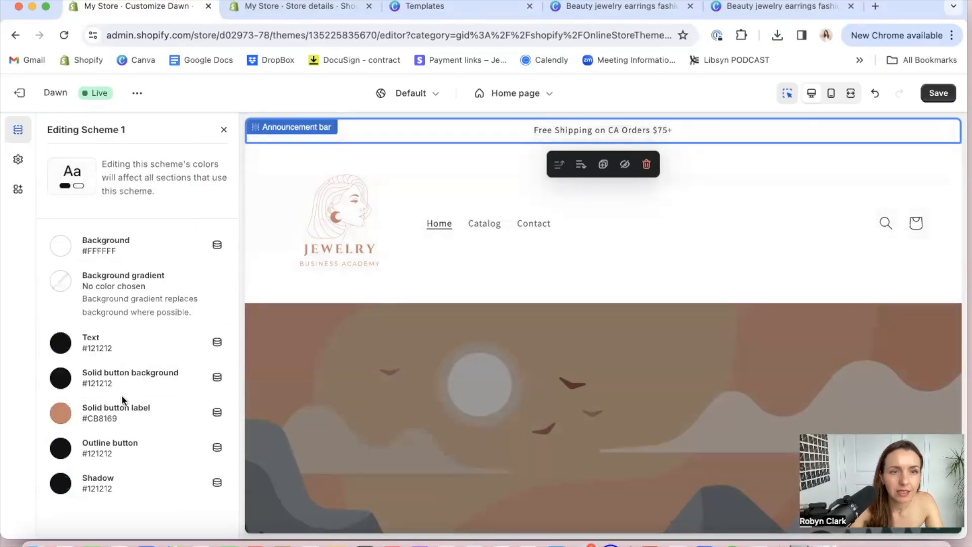
pyautogui.scroll(-5, 418, 342)
pyautogui.scroll(-10, 420, 345)
pyautogui.scroll(15, 419, 345)
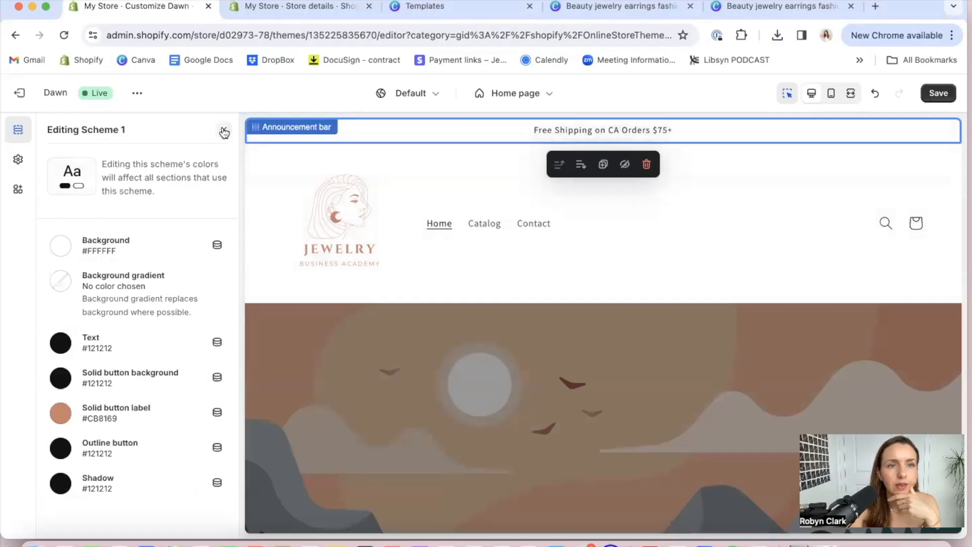
# Set Scheme 1's solid button background and outline button colors to #CB8169 and close the scheme editor
pyautogui.click(216, 378)
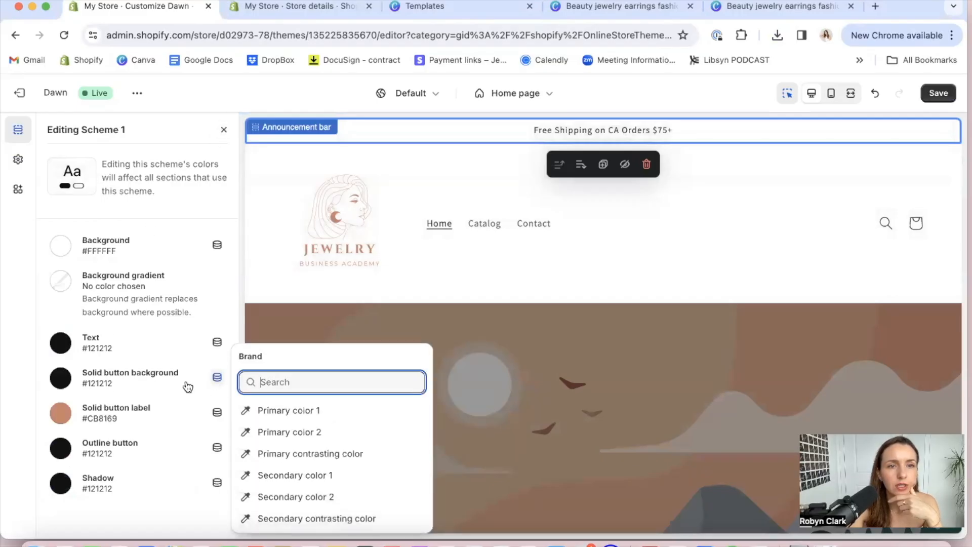
pyautogui.click(188, 387)
pyautogui.click(86, 282)
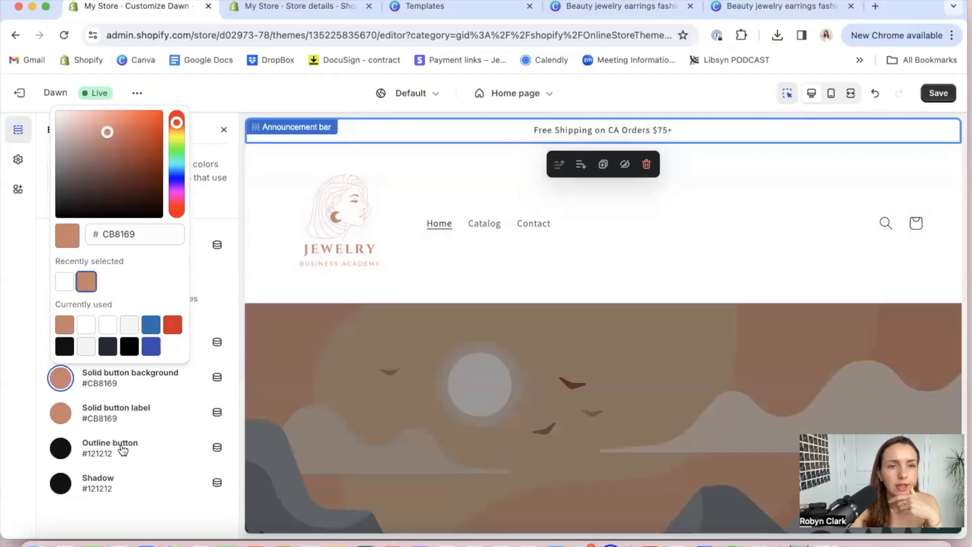
pyautogui.click(123, 450)
pyautogui.click(86, 355)
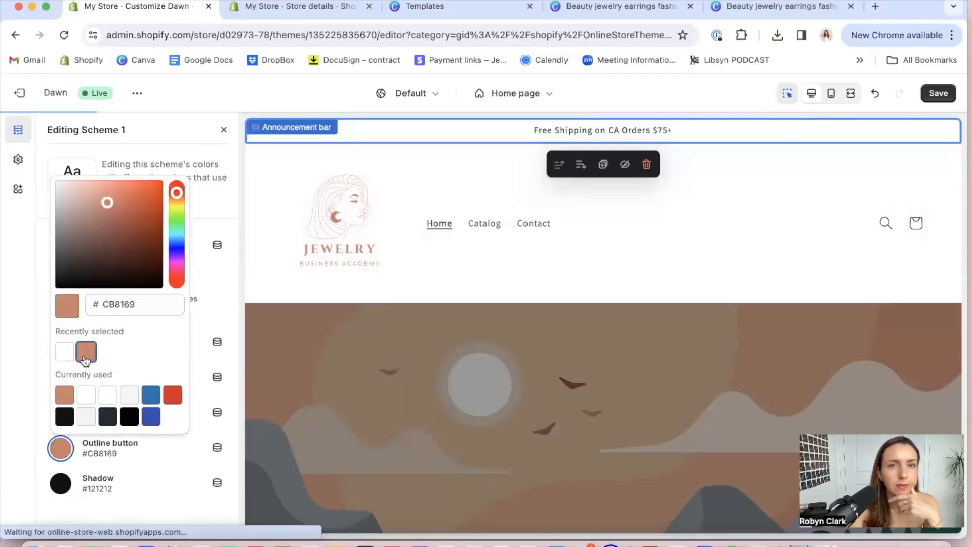
pyautogui.click(226, 296)
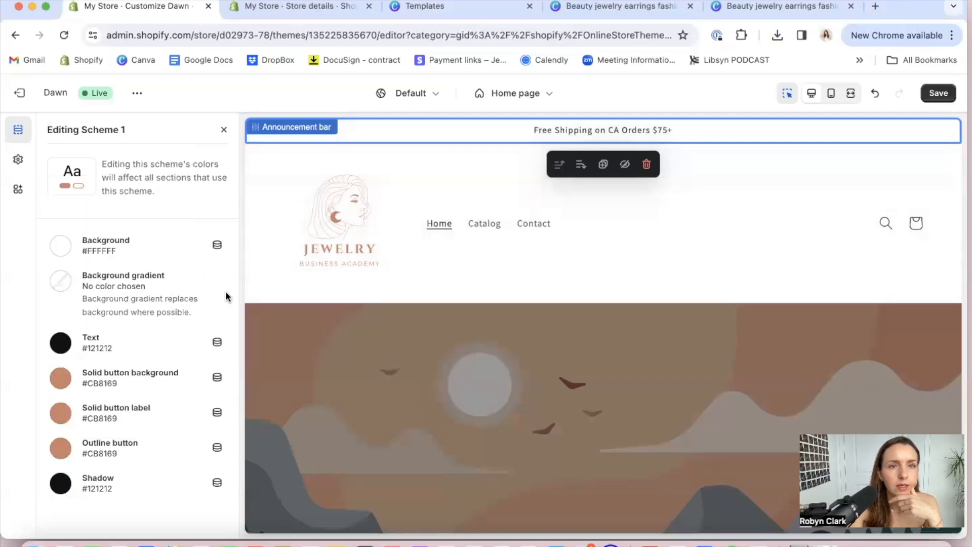
pyautogui.click(222, 130)
# Change the announcement bar's color scheme to Scheme 2
pyautogui.click(140, 235)
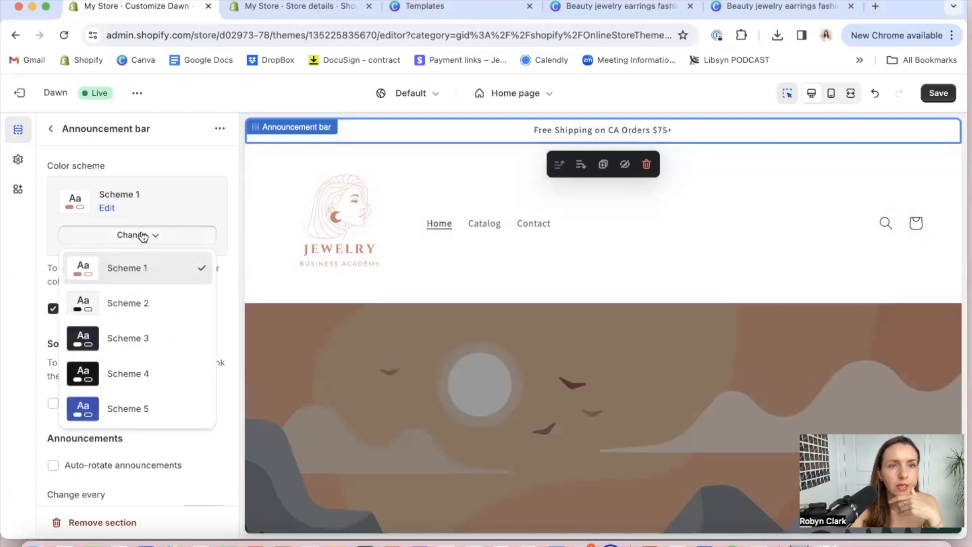
pyautogui.click(133, 299)
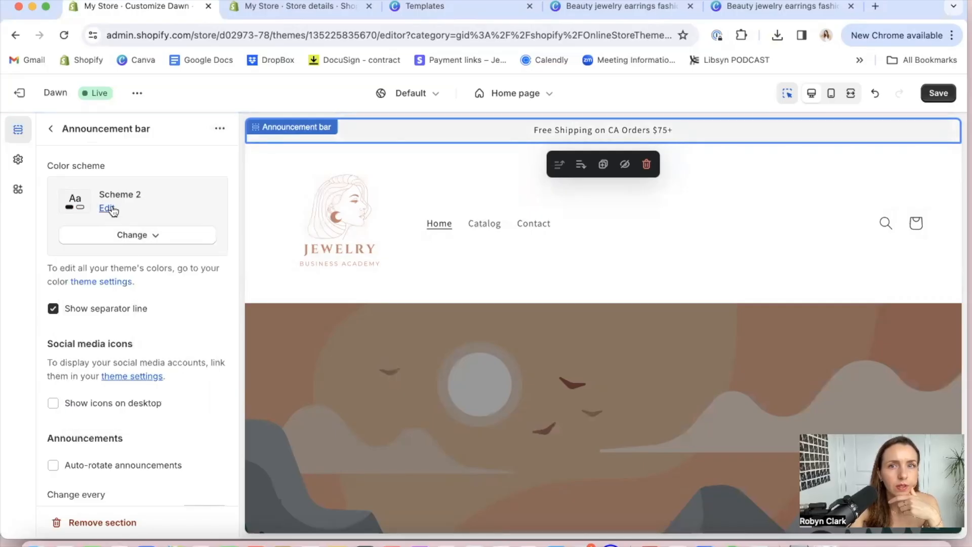
pyautogui.click(138, 236)
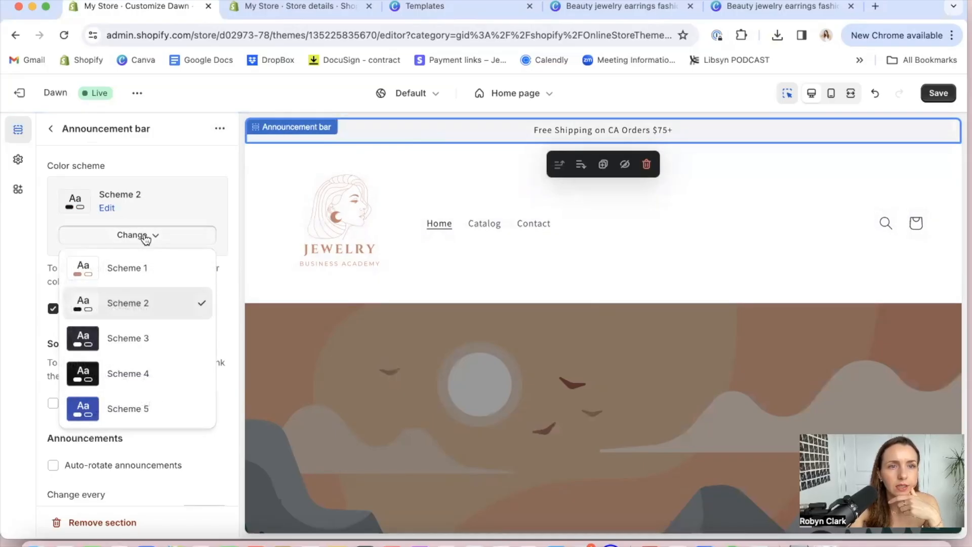
pyautogui.click(186, 200)
# Edit Scheme 2 and set its background color to #CB8169
pyautogui.click(107, 209)
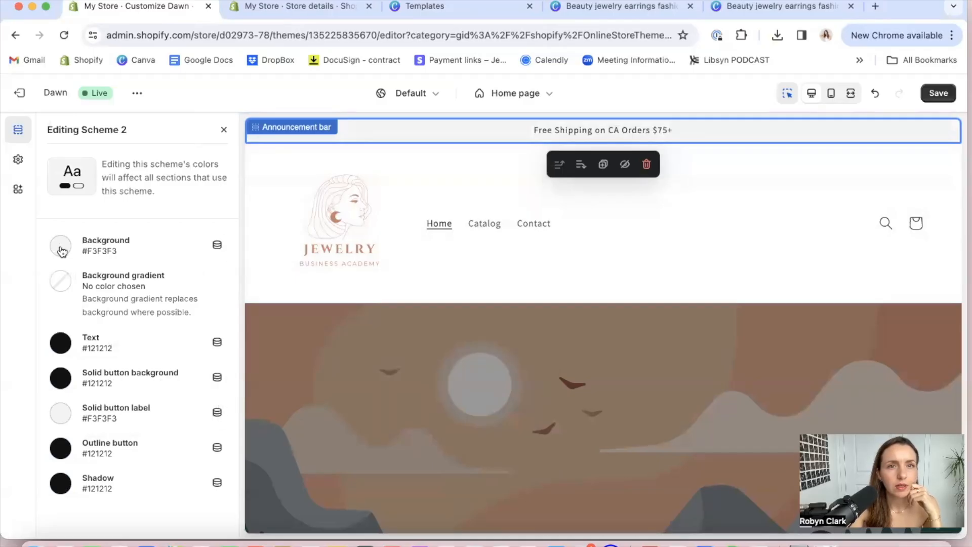
pyautogui.click(113, 242)
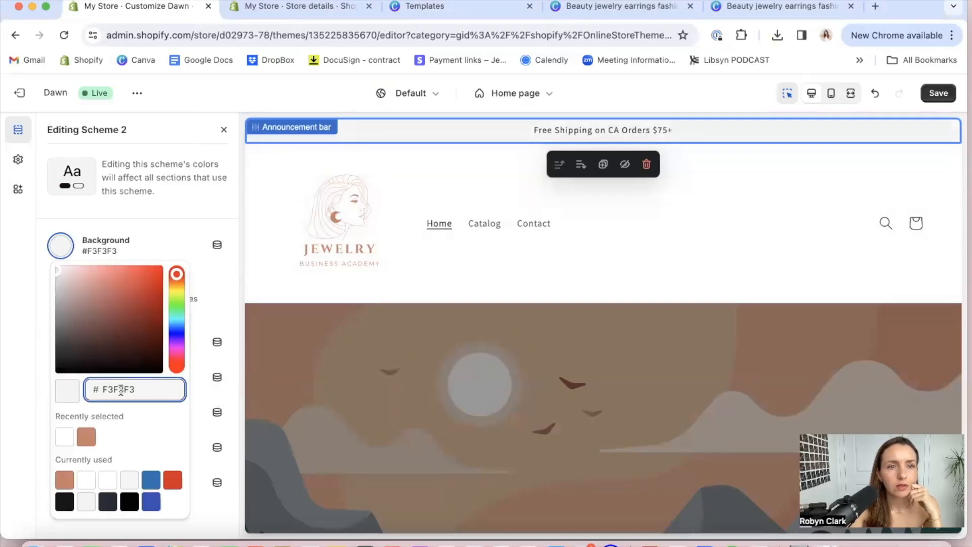
pyautogui.click(120, 390)
pyautogui.click(86, 436)
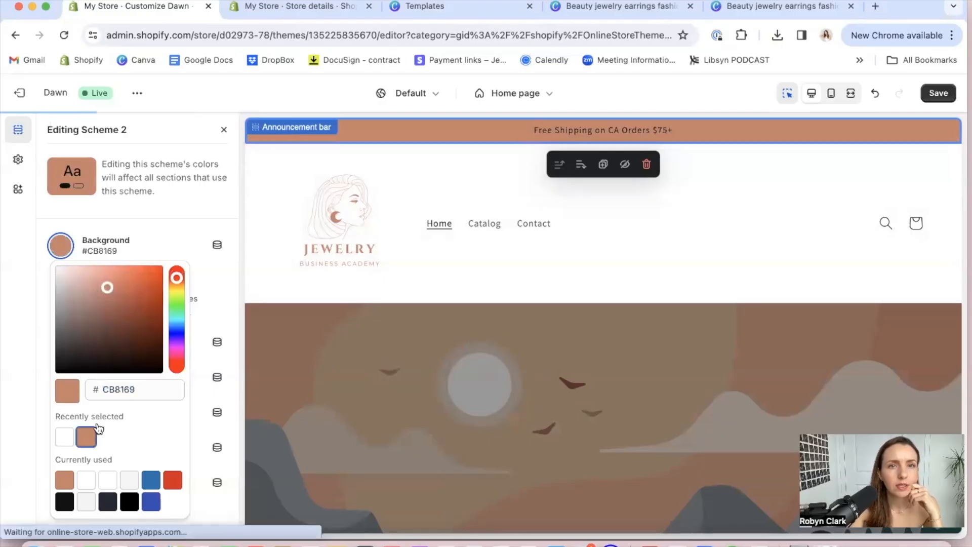
pyautogui.click(229, 311)
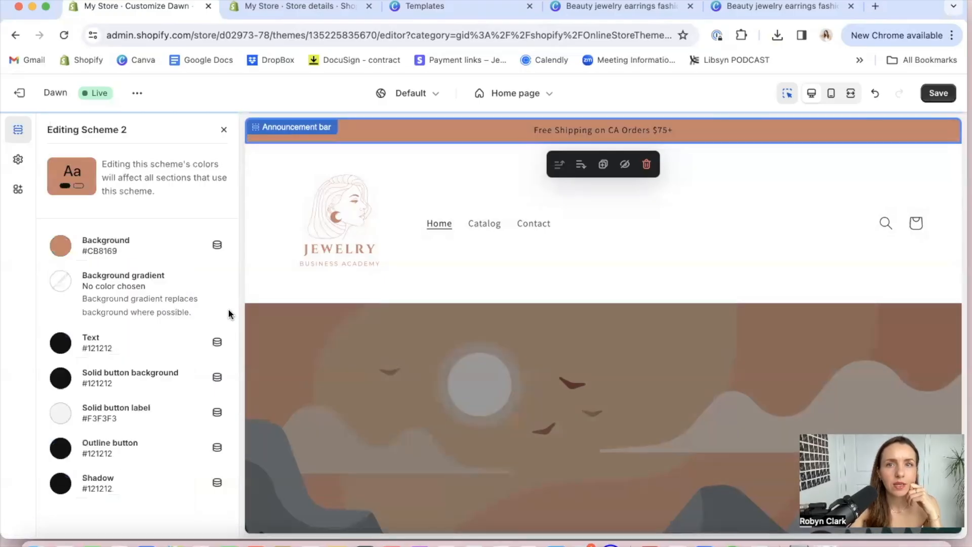
# Set the text color of Scheme 2 to white #FFFFFF and close the scheme editor
pyautogui.tripleClick(536, 125)
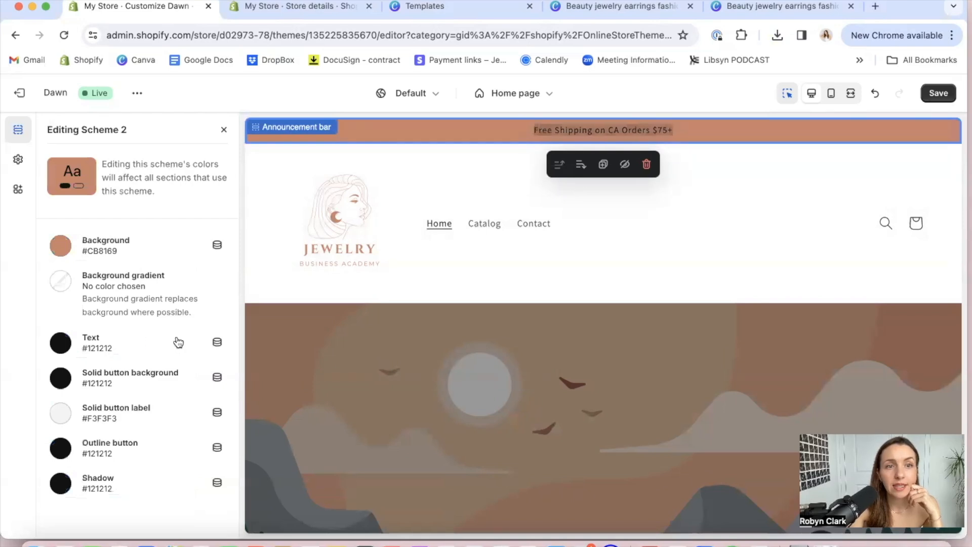
pyautogui.click(86, 354)
pyautogui.click(86, 305)
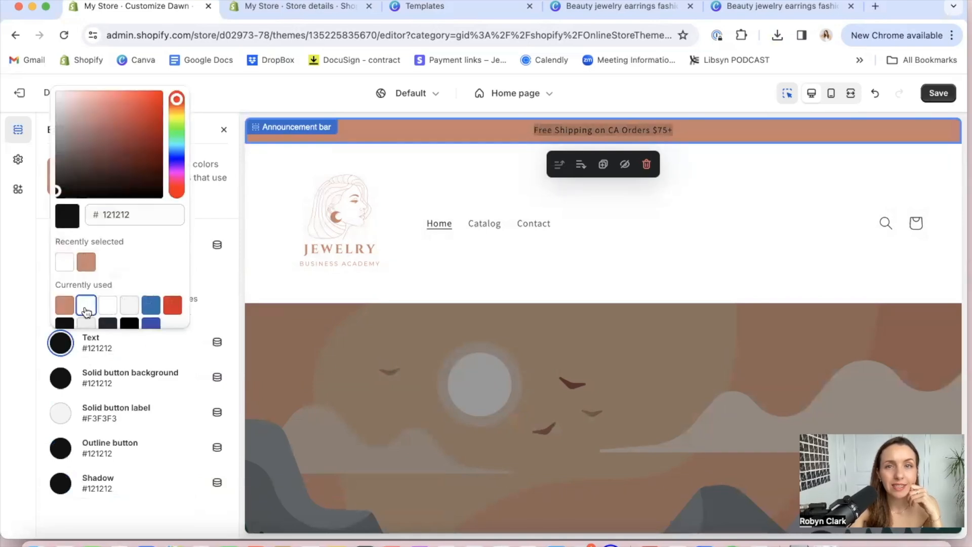
pyautogui.click(213, 213)
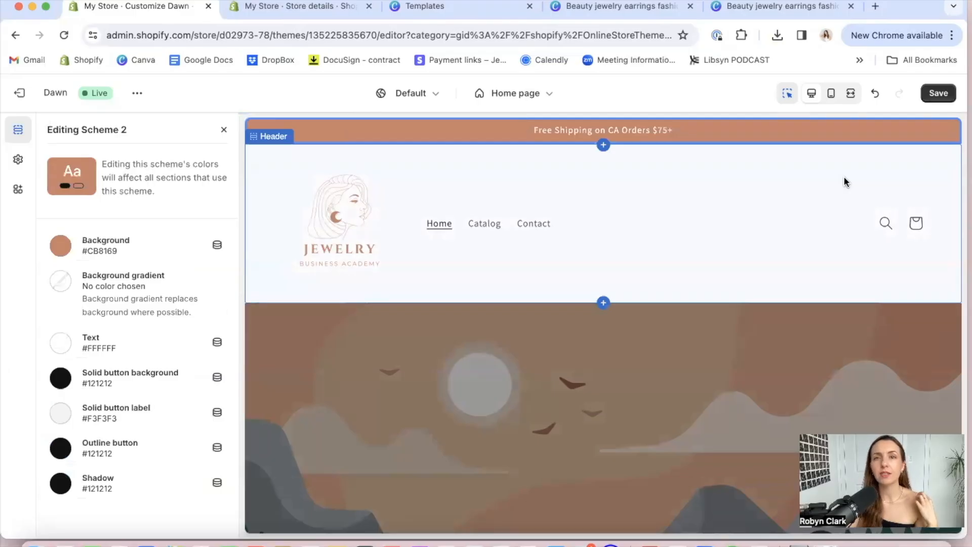
pyautogui.tripleClick(597, 128)
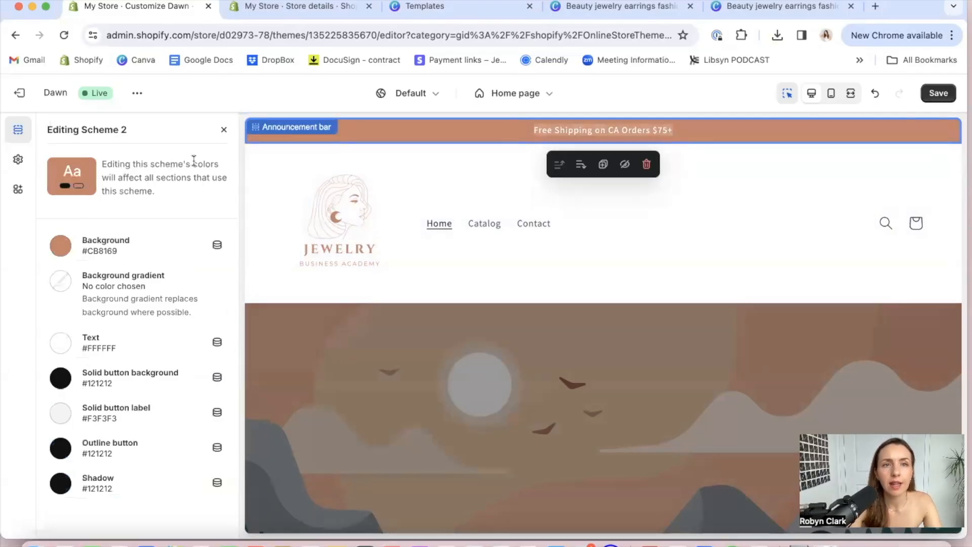
pyautogui.click(223, 130)
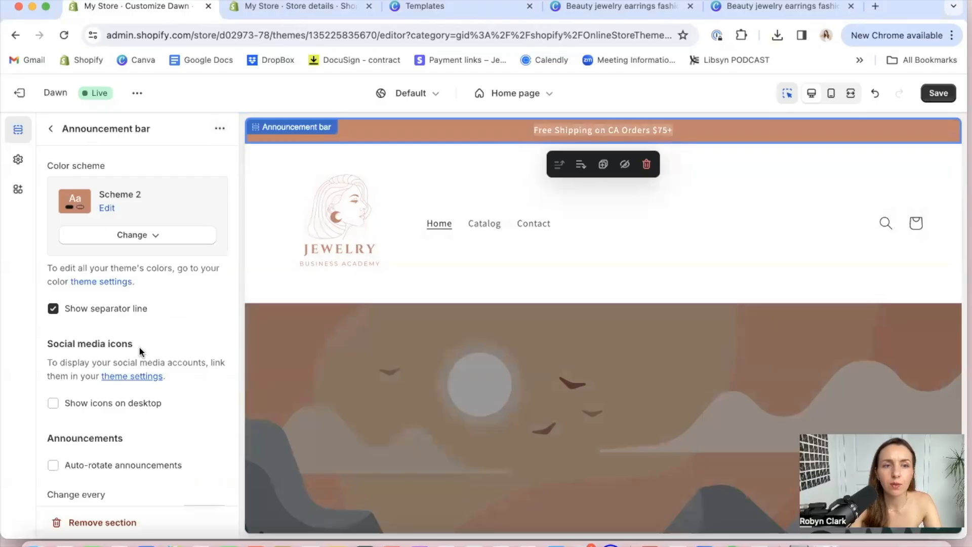
pyautogui.scroll(-6, 140, 350)
pyautogui.scroll(6, 140, 350)
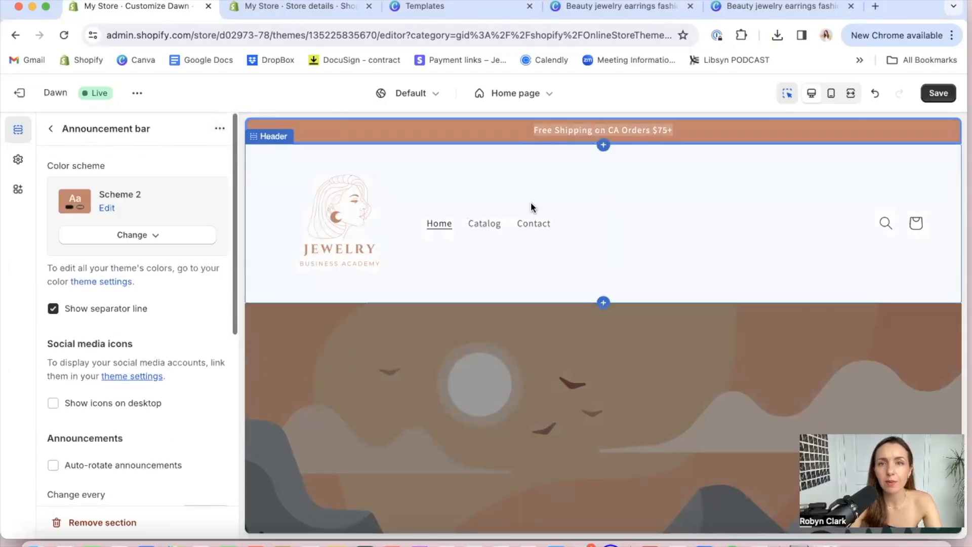
# Look over the home page preview and open the image banner section to examine its settings
pyautogui.click(751, 209)
pyautogui.scroll(-5, 752, 209)
pyautogui.scroll(2, 727, 244)
pyautogui.hscroll(-3, 727, 245)
pyautogui.scroll(-2, 726, 245)
pyautogui.click(628, 314)
pyautogui.scroll(-10, 628, 315)
pyautogui.scroll(10, 628, 315)
pyautogui.scroll(1, 627, 319)
pyautogui.scroll(-3, 627, 319)
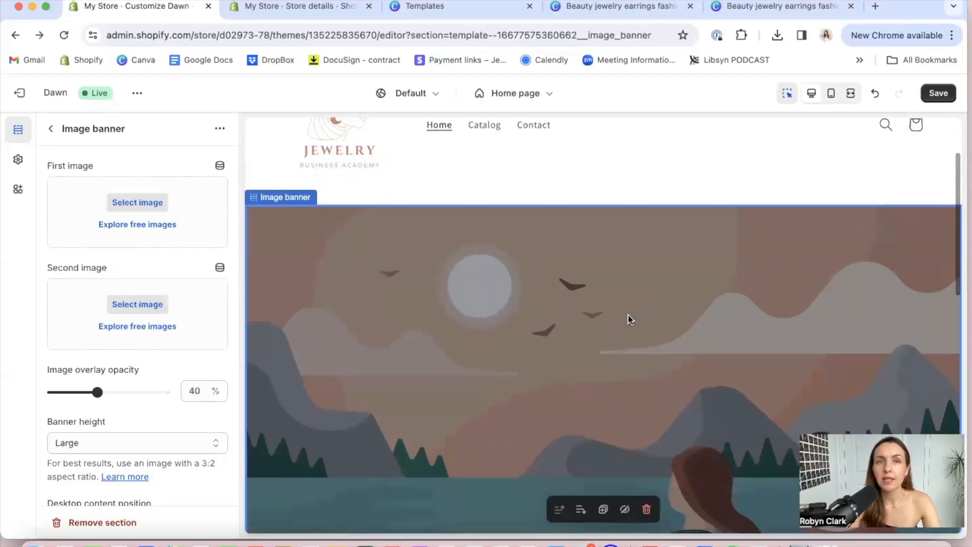
pyautogui.scroll(-5, 627, 319)
pyautogui.scroll(6, 627, 319)
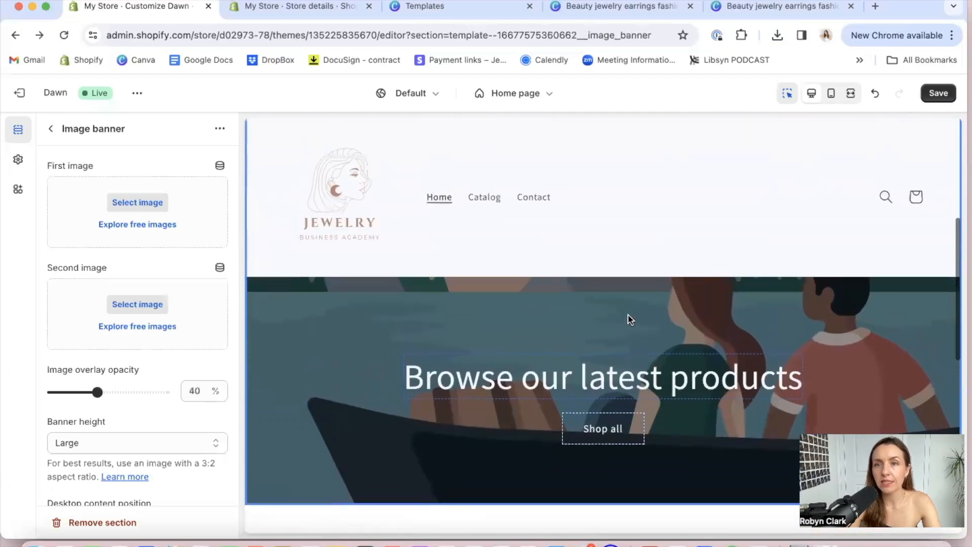
pyautogui.scroll(1, 628, 319)
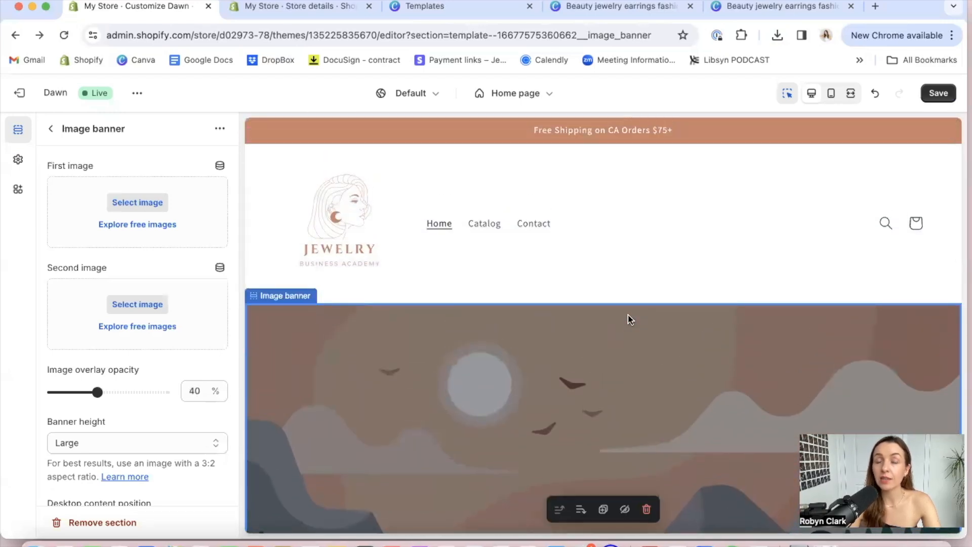
pyautogui.scroll(-4, 627, 319)
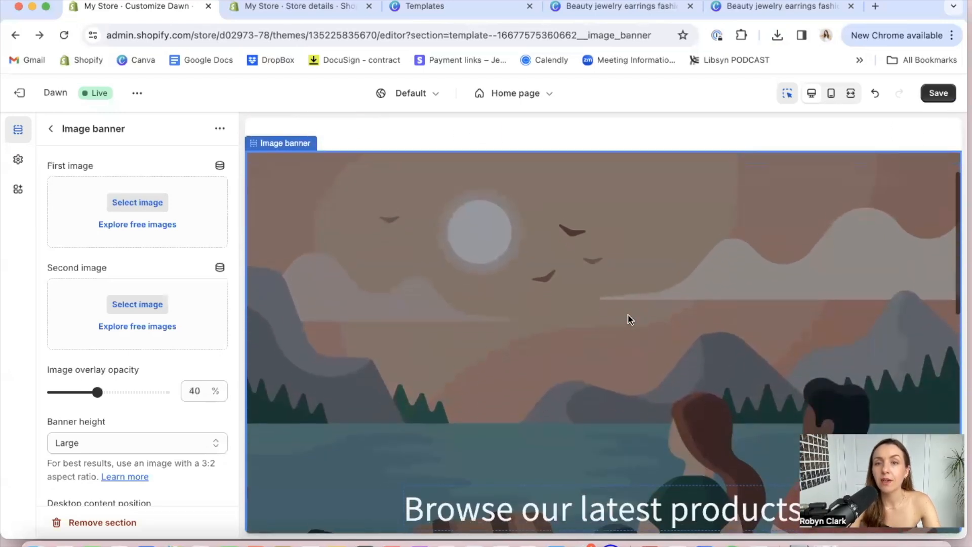
pyautogui.scroll(1, 628, 319)
pyautogui.scroll(1, 627, 319)
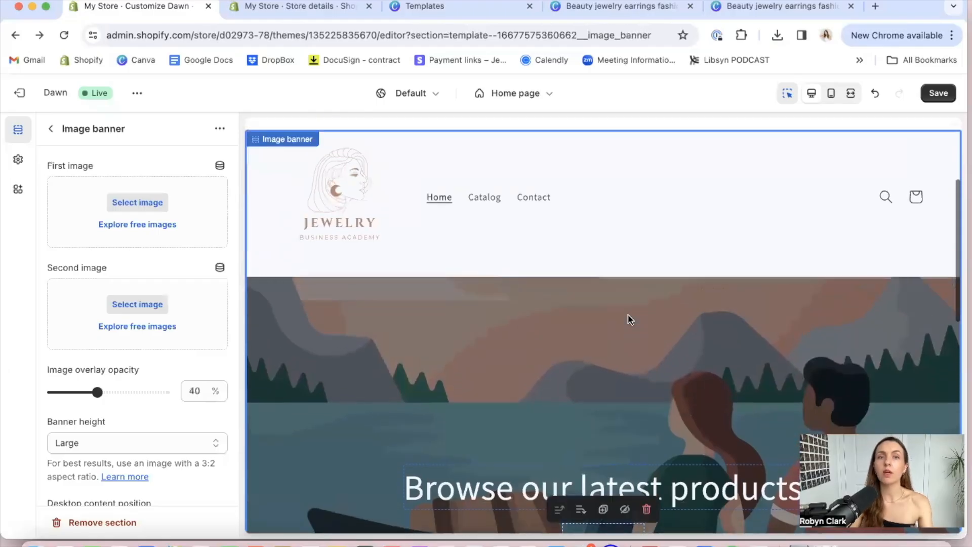
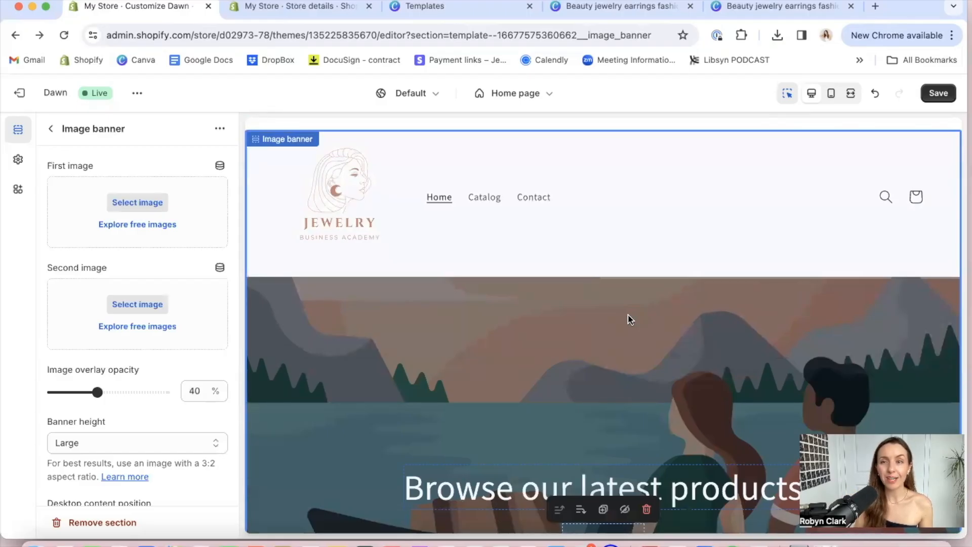
# Switch to Canva, search templates for "shopify hero image jewelry business" and start customizing the Bold Sale Brand Website Homepage Banner
pyautogui.click(472, 6)
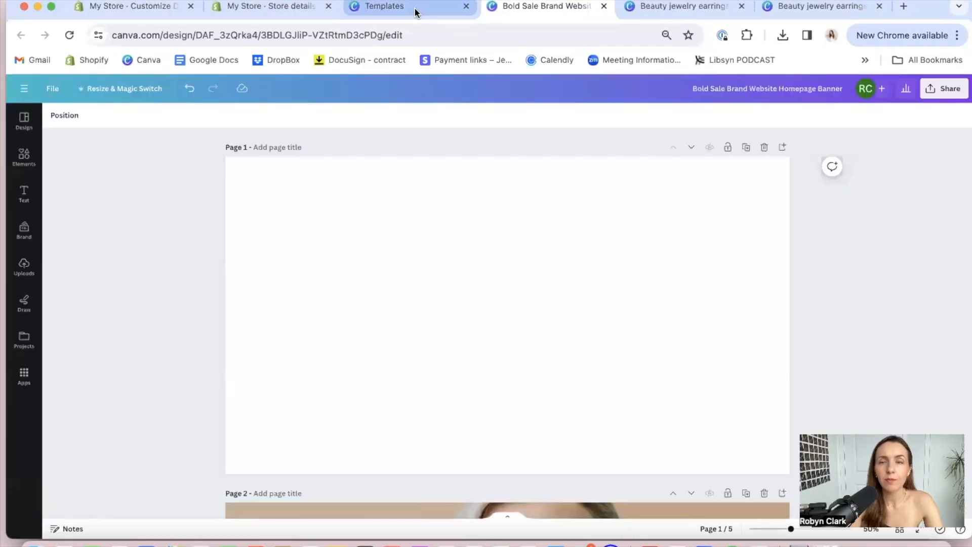
pyautogui.click(412, 7)
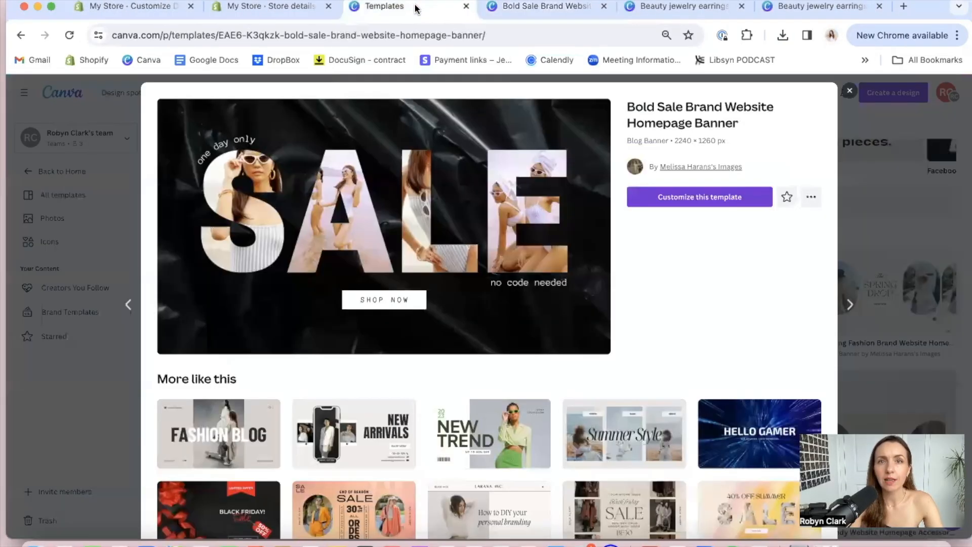
pyautogui.click(847, 93)
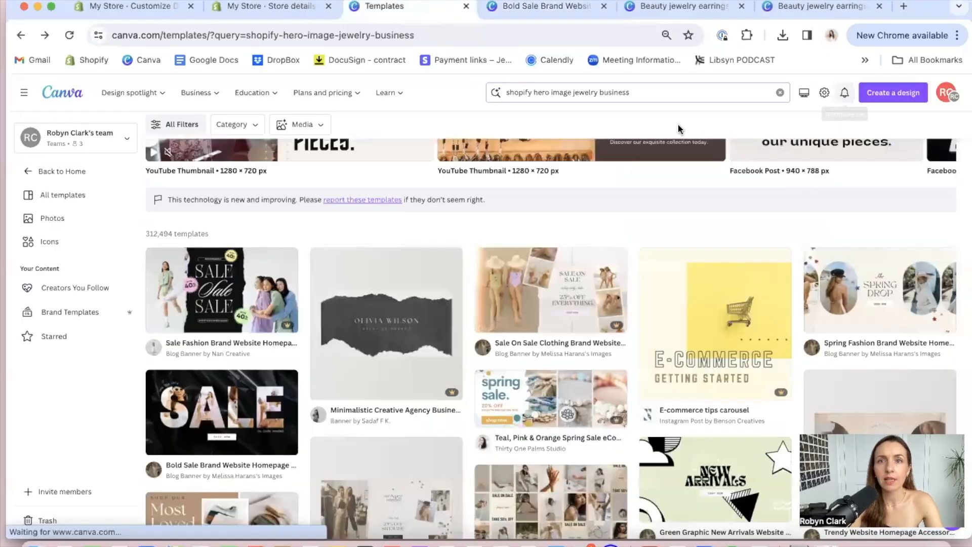
pyautogui.click(591, 92)
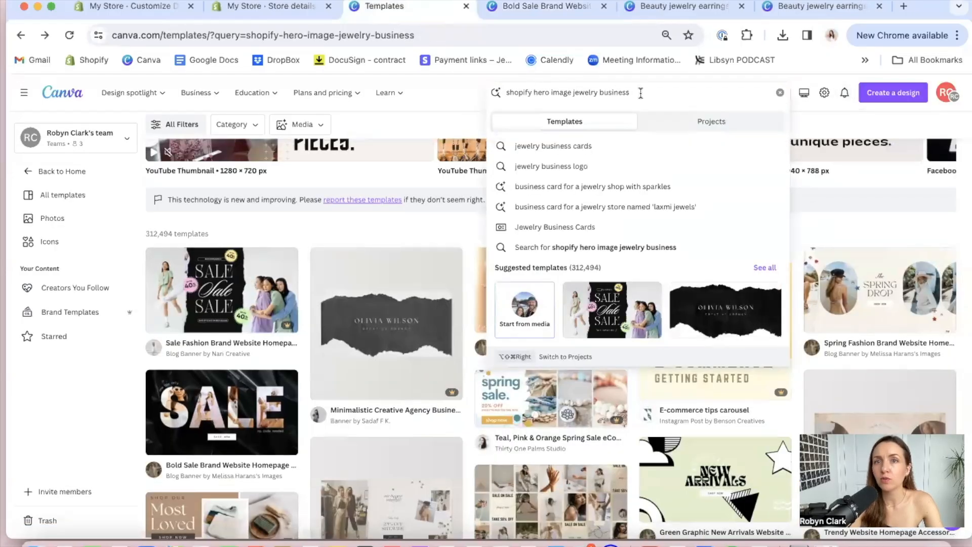
pyautogui.press('Return')
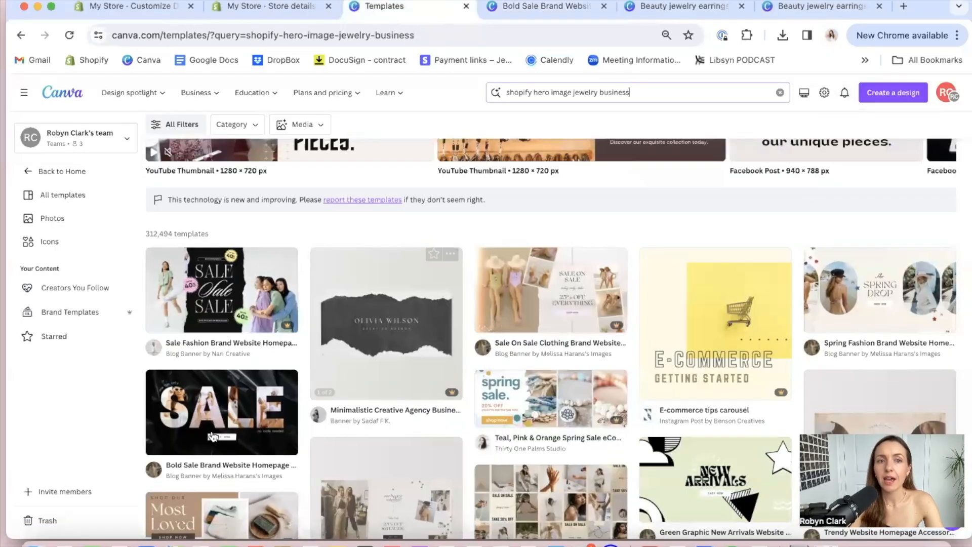
pyautogui.click(247, 409)
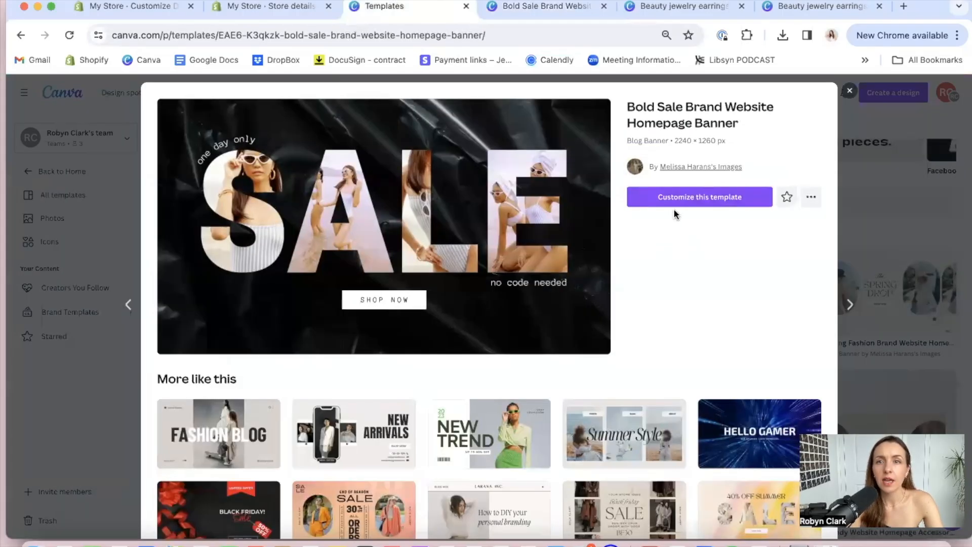
pyautogui.click(669, 195)
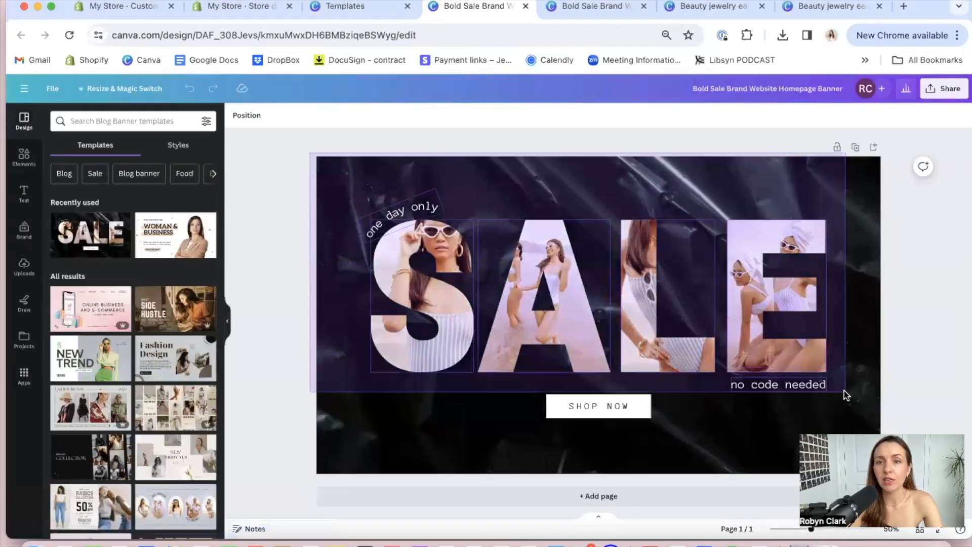
# Delete all elements and the black background image from the banner template, leaving a blank page
pyautogui.hotkey('ctrl', 'a')
pyautogui.press('Delete')
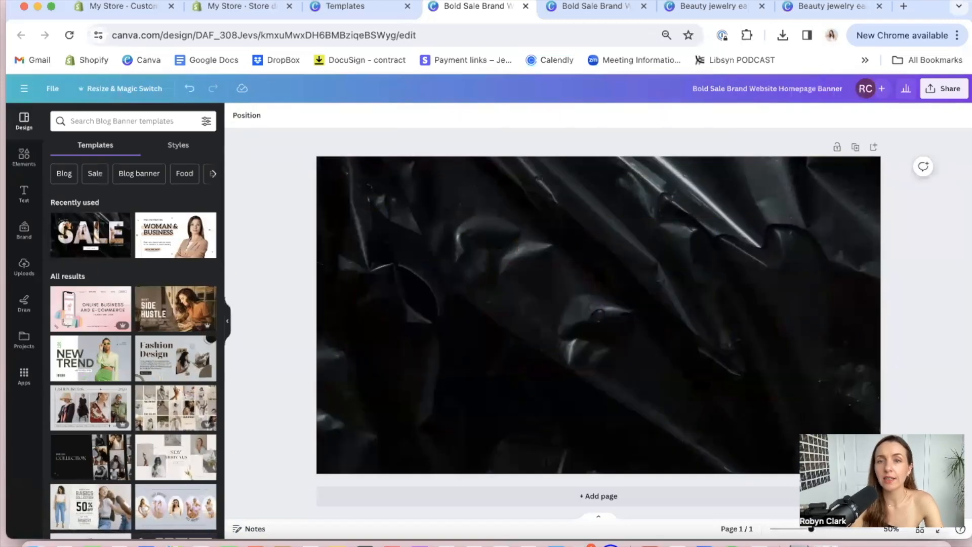
pyautogui.press('Delete')
pyautogui.press('Delete')
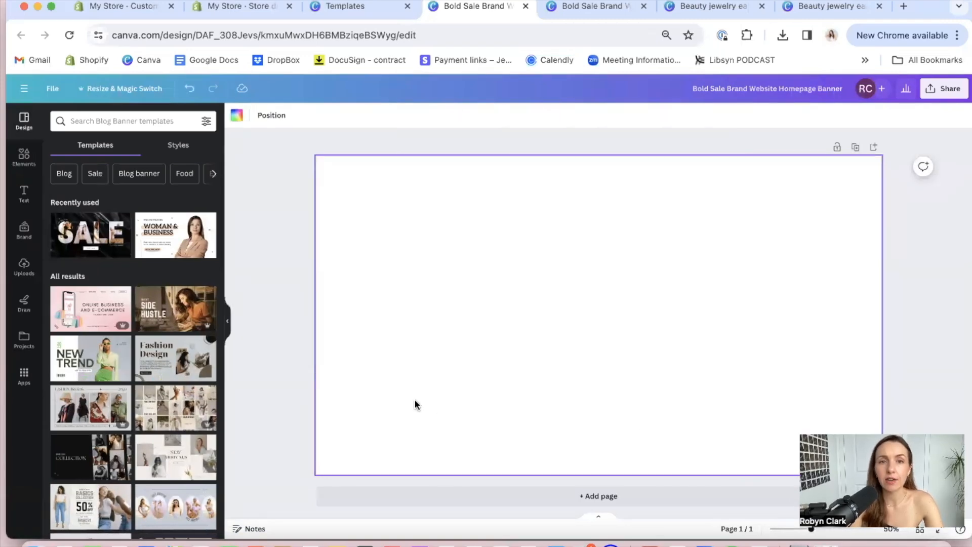
pyautogui.click(272, 218)
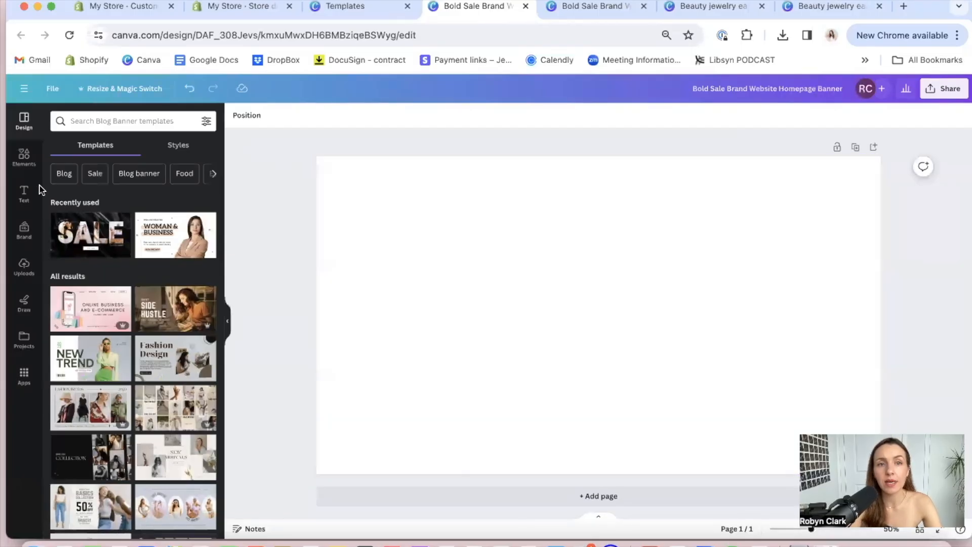
pyautogui.click(227, 338)
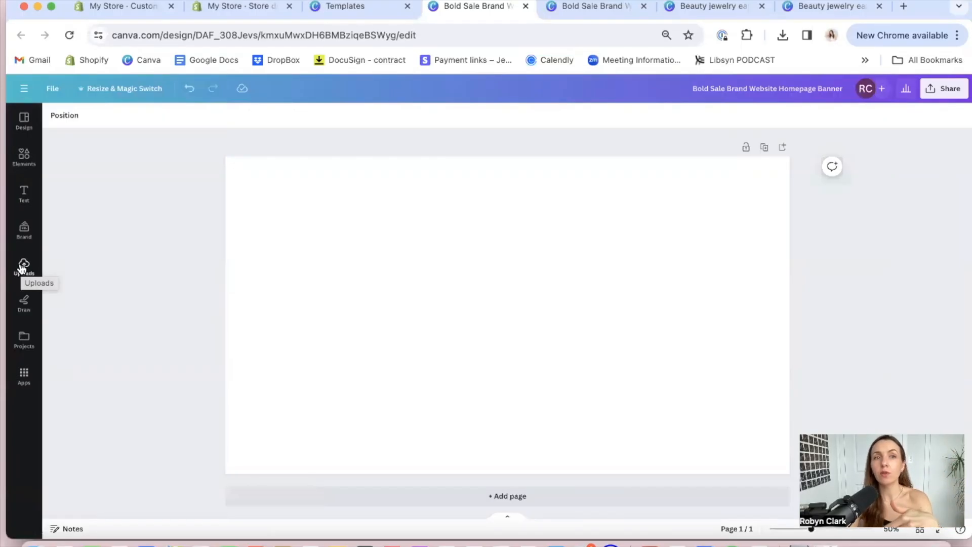
# Search Canva's elements for "gold minimalist jewelry" and show all the photo results
pyautogui.click(24, 157)
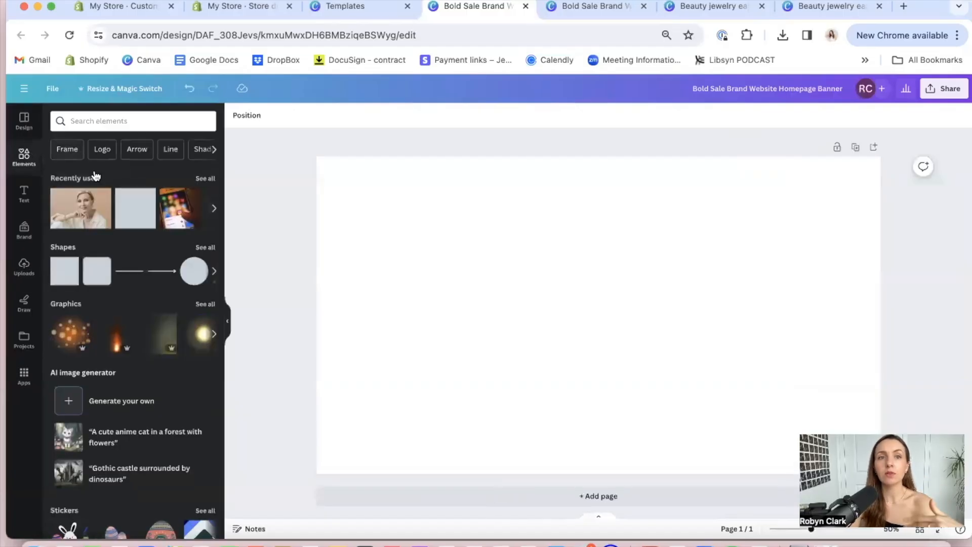
pyautogui.click(135, 121)
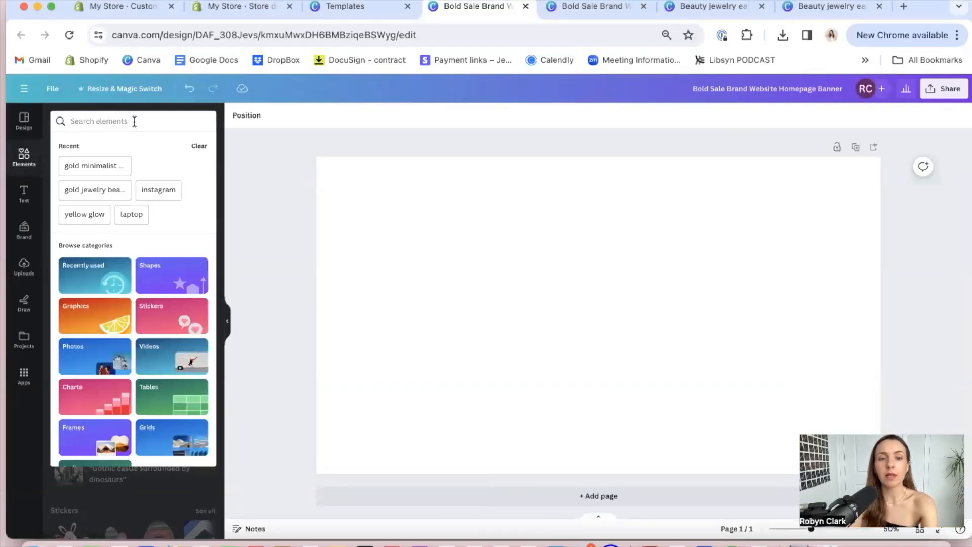
pyautogui.click(101, 166)
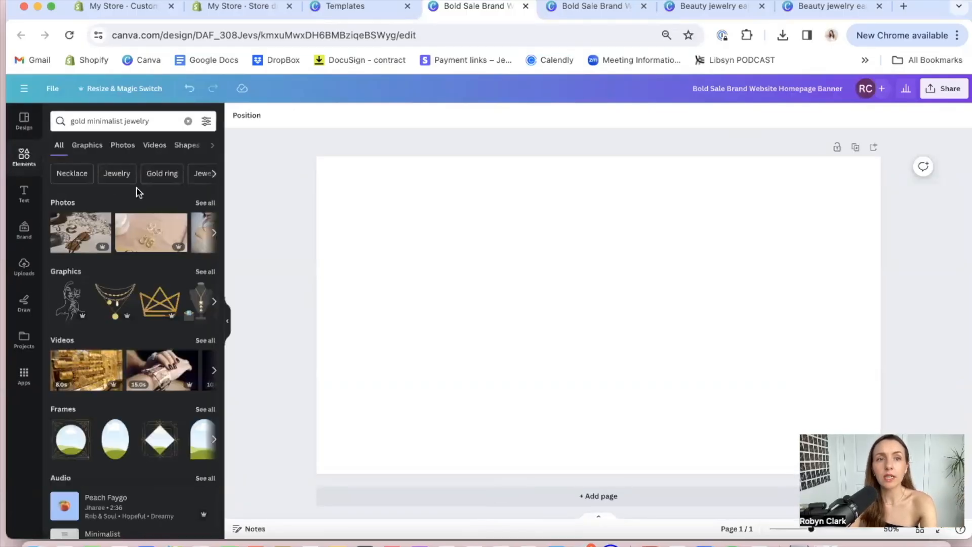
pyautogui.click(200, 205)
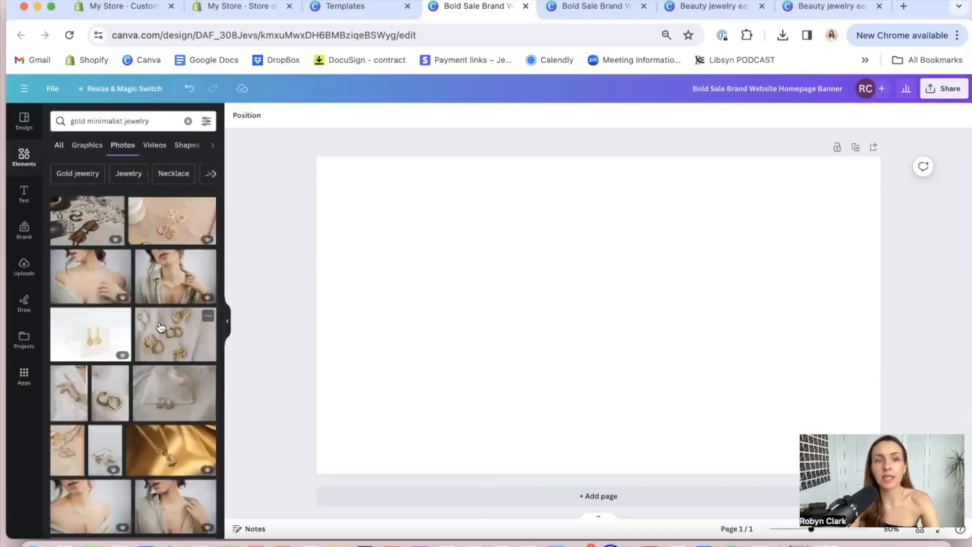
# Fill the blank banner page with the photo of the gray-haired woman wearing gold earrings and a bracelet
pyautogui.scroll(-5, 161, 326)
pyautogui.scroll(-10, 161, 326)
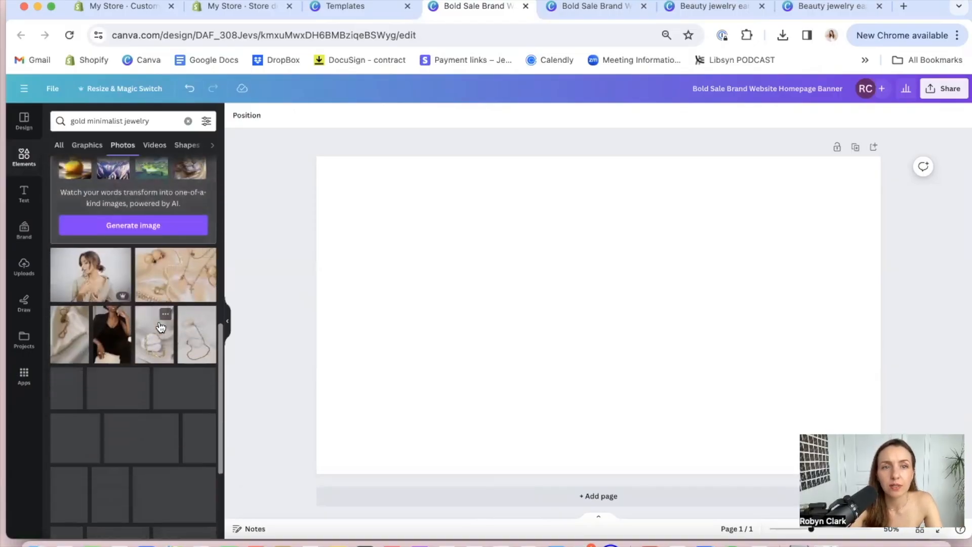
pyautogui.scroll(-5, 160, 327)
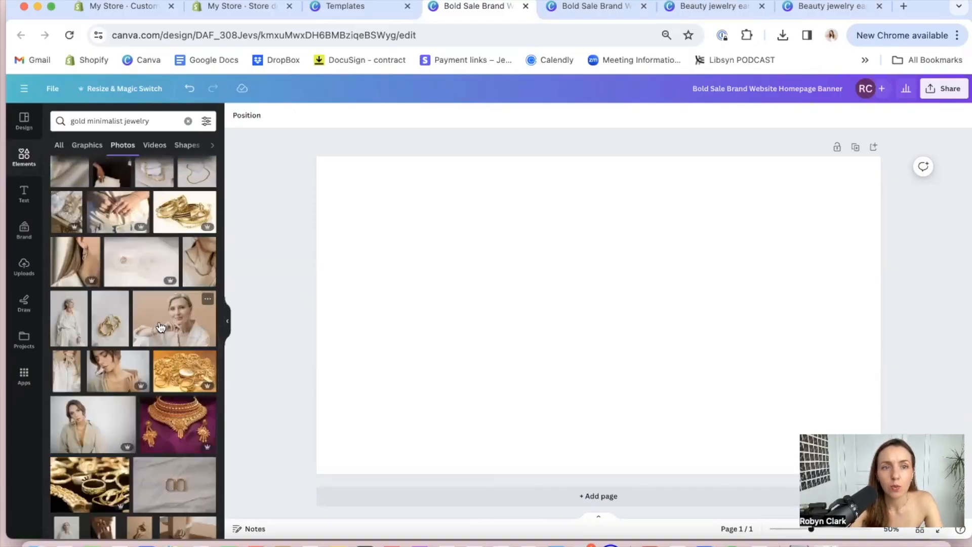
pyautogui.scroll(-10, 158, 326)
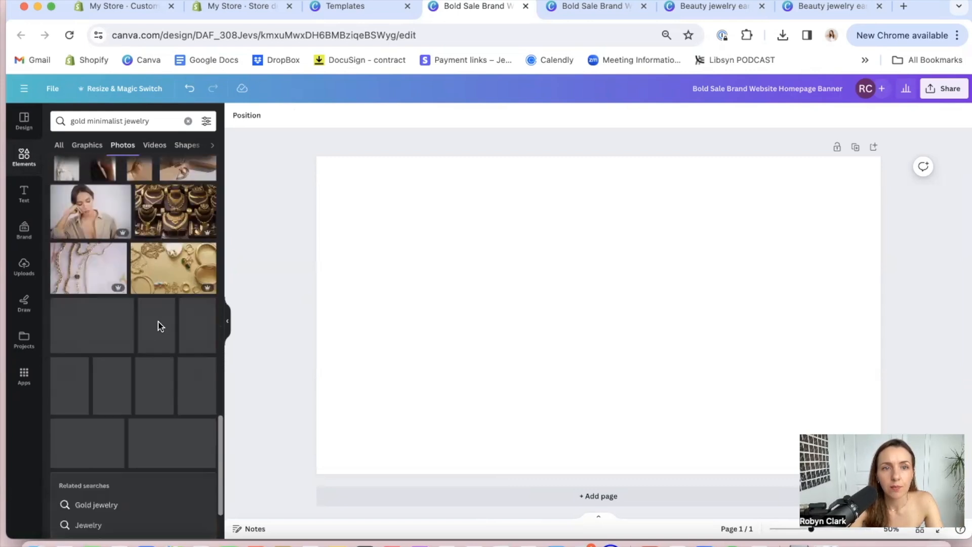
pyautogui.scroll(-10, 160, 326)
pyautogui.moveTo(160, 327); pyautogui.dragTo(334, 315)
pyautogui.click(965, 236)
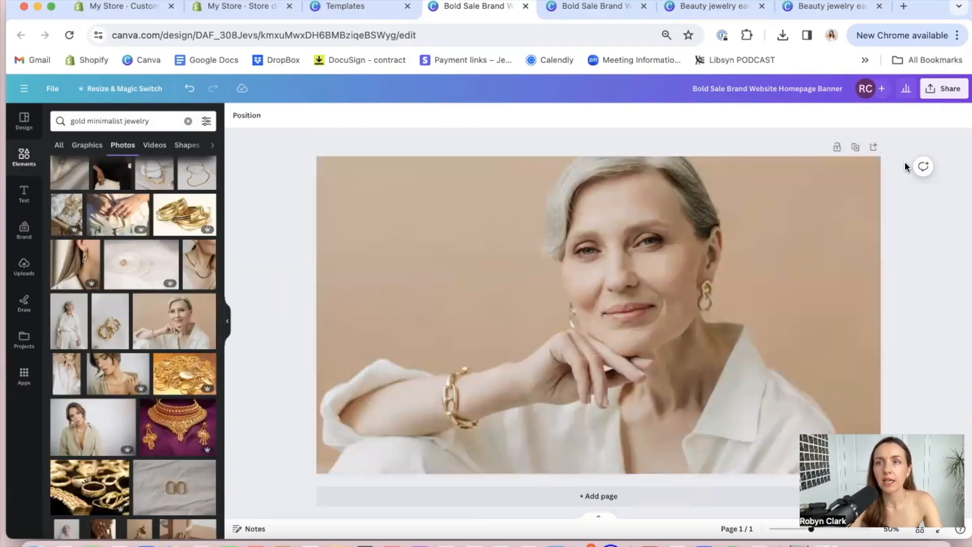
# Download the banner design as a PNG at size 1
pyautogui.click(937, 94)
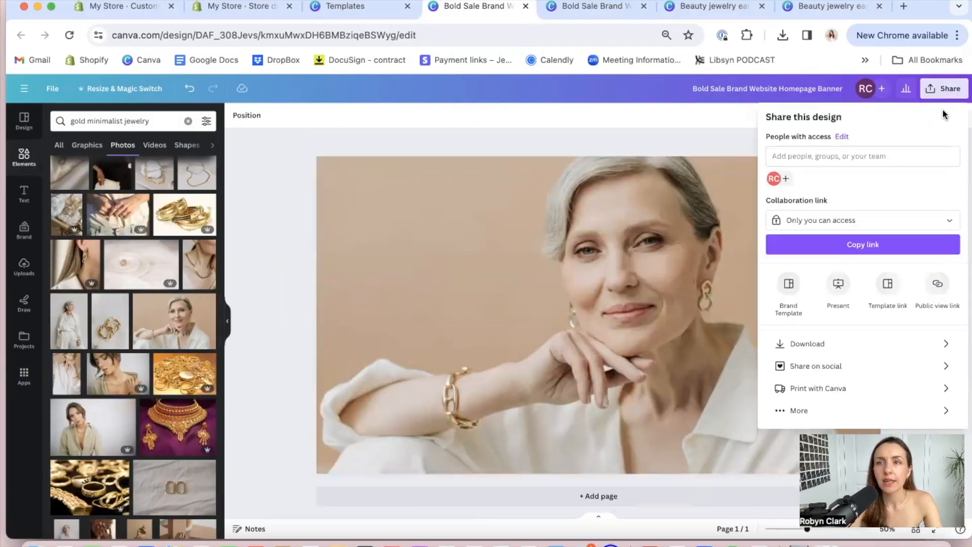
pyautogui.click(811, 344)
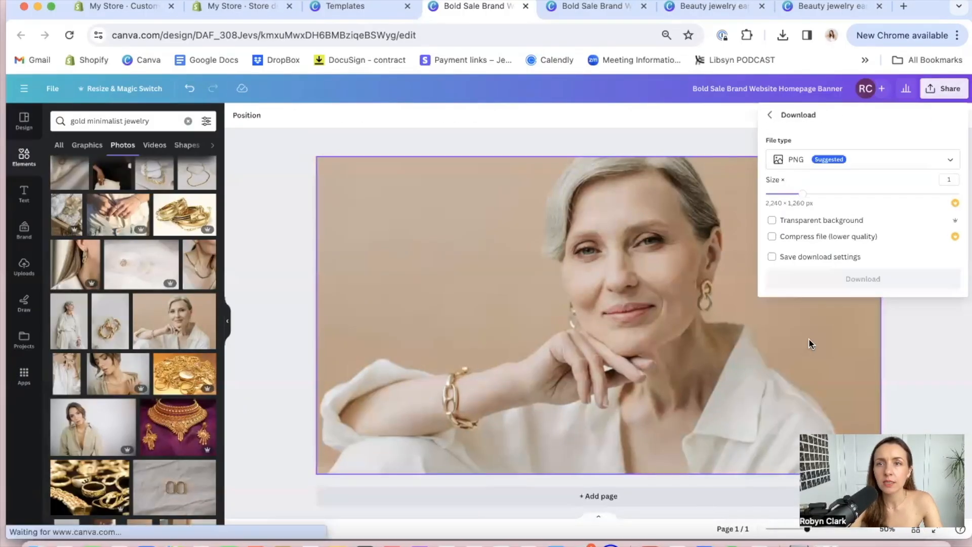
pyautogui.click(843, 157)
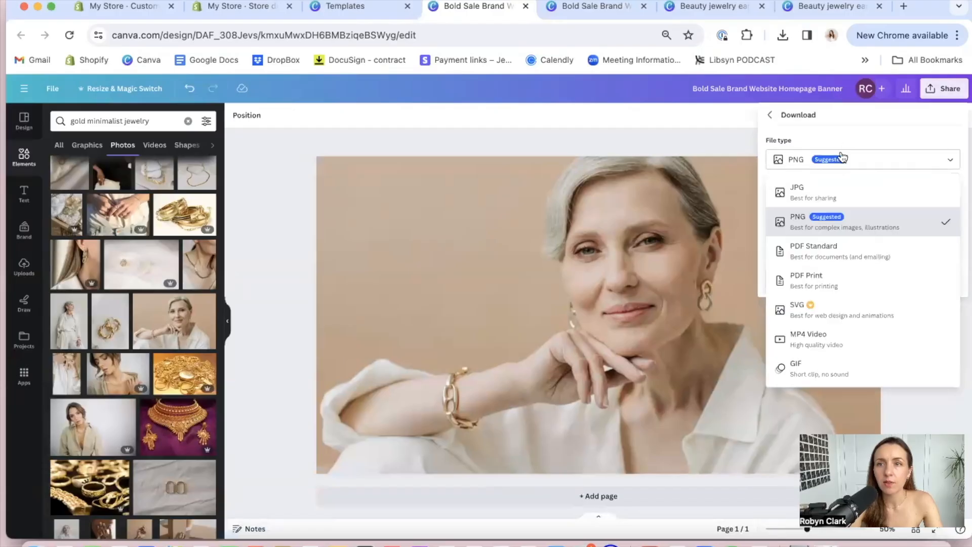
pyautogui.click(800, 231)
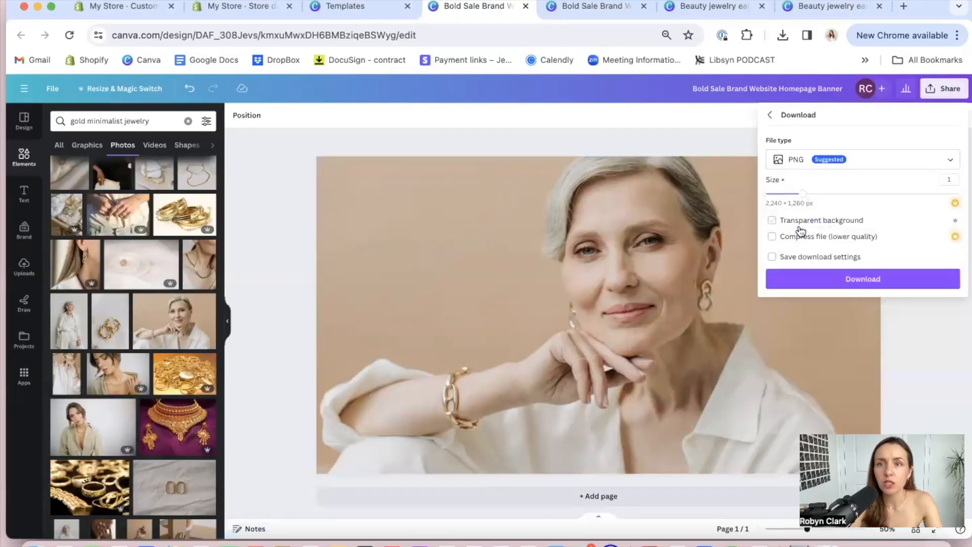
pyautogui.click(819, 282)
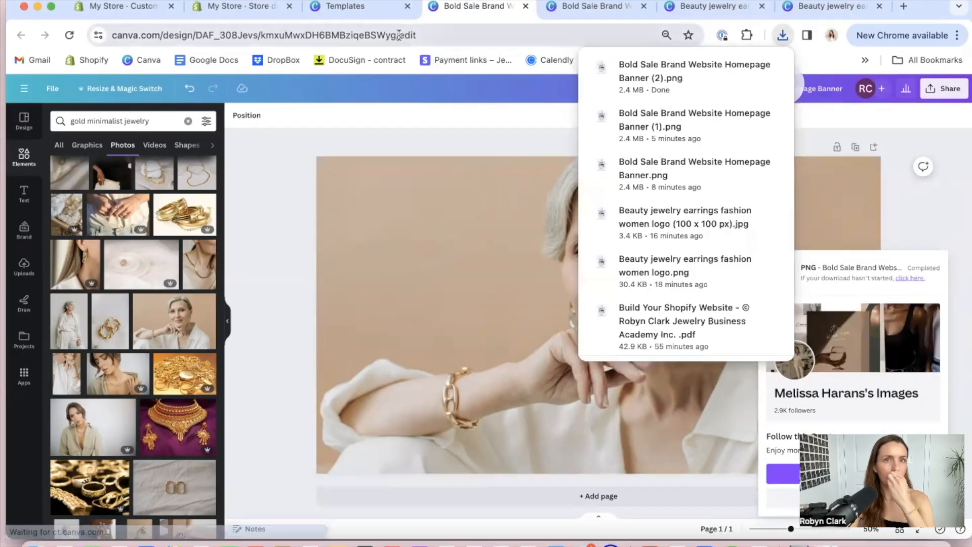
# Switch to the Shopify theme editor and set Bold_Sale_Brand_Website_Homepage_Banner_1 as the image banner's first image
pyautogui.click(126, 6)
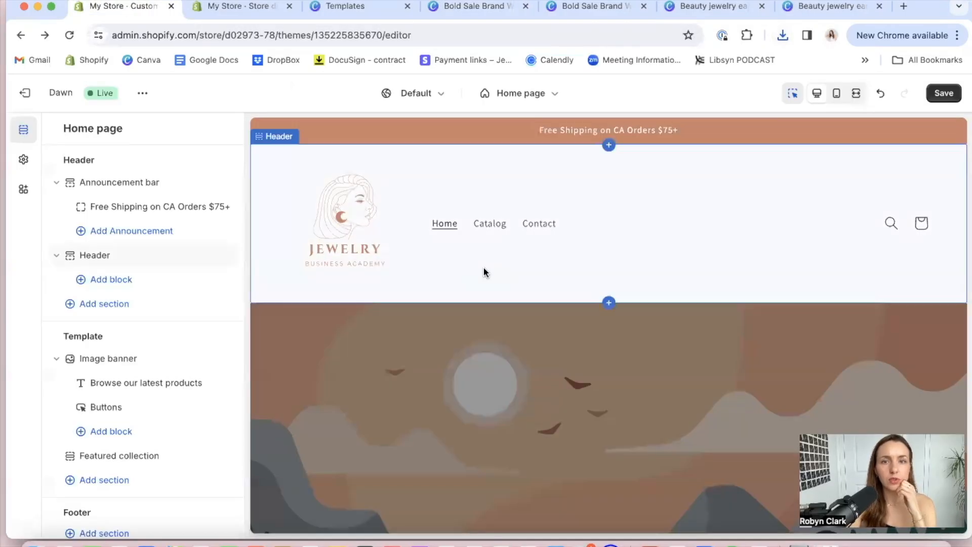
pyautogui.scroll(-5, 420, 381)
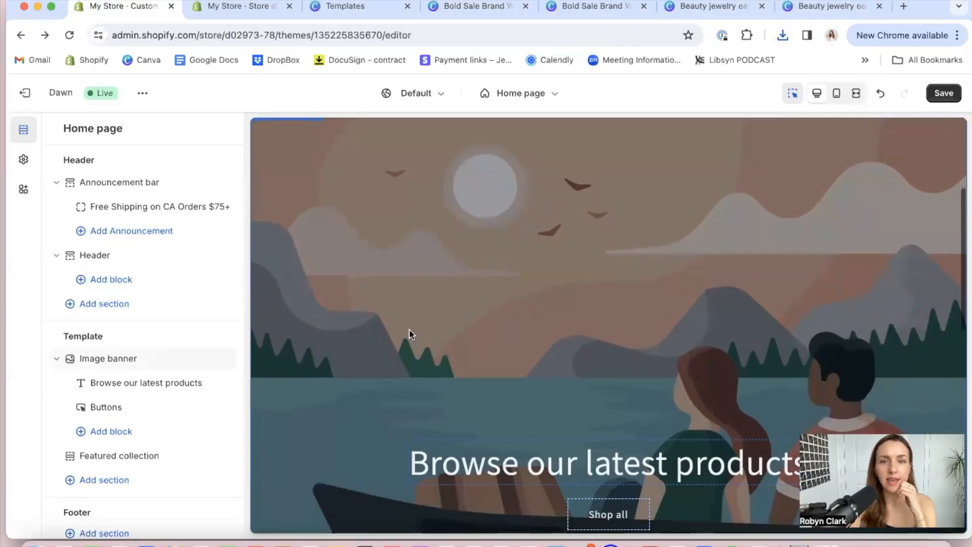
pyautogui.click(399, 290)
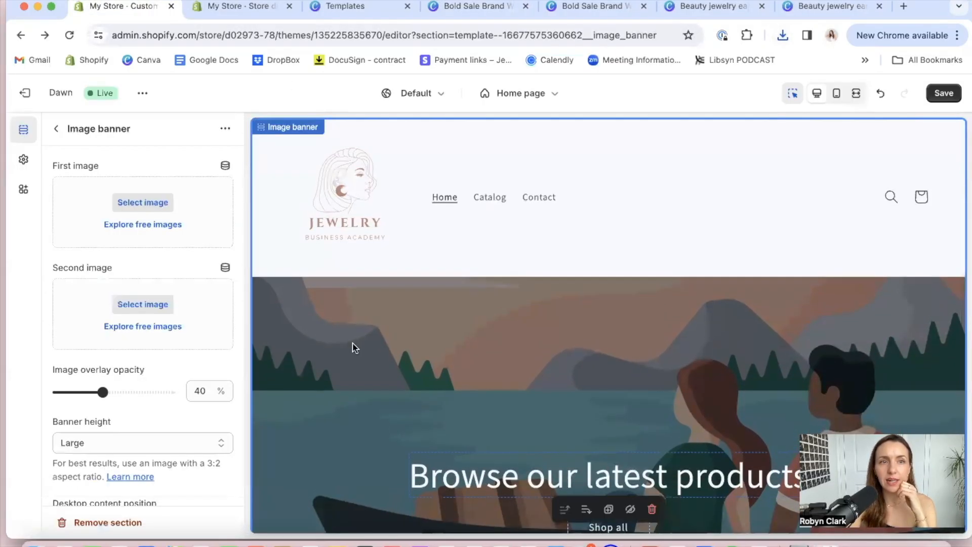
pyautogui.click(133, 204)
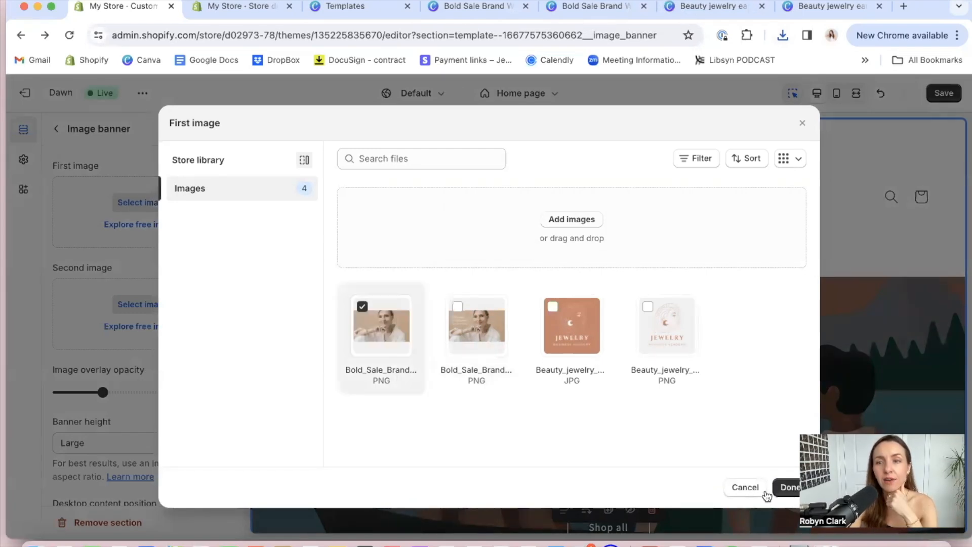
pyautogui.click(787, 487)
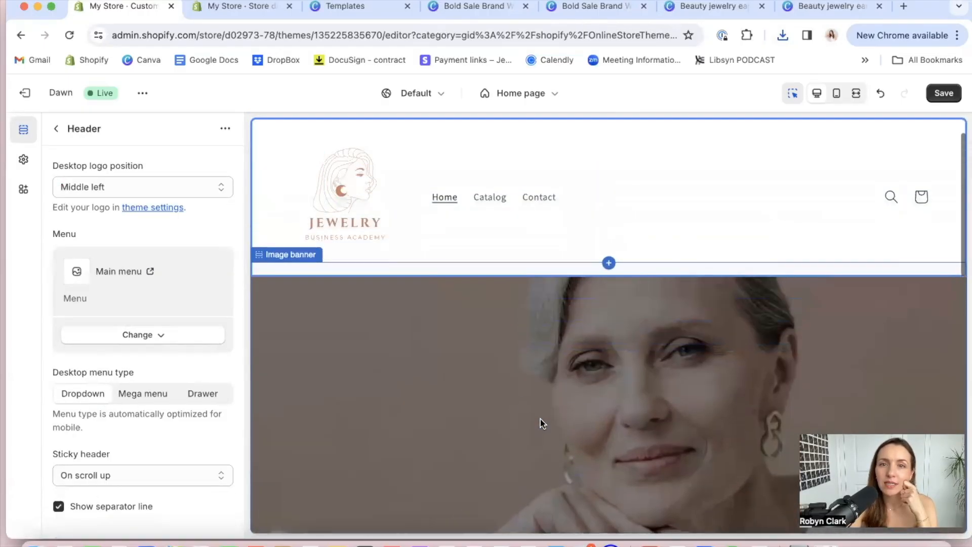
# Set the image banner's image overlay opacity to 0%
pyautogui.click(531, 360)
pyautogui.scroll(-4, 175, 385)
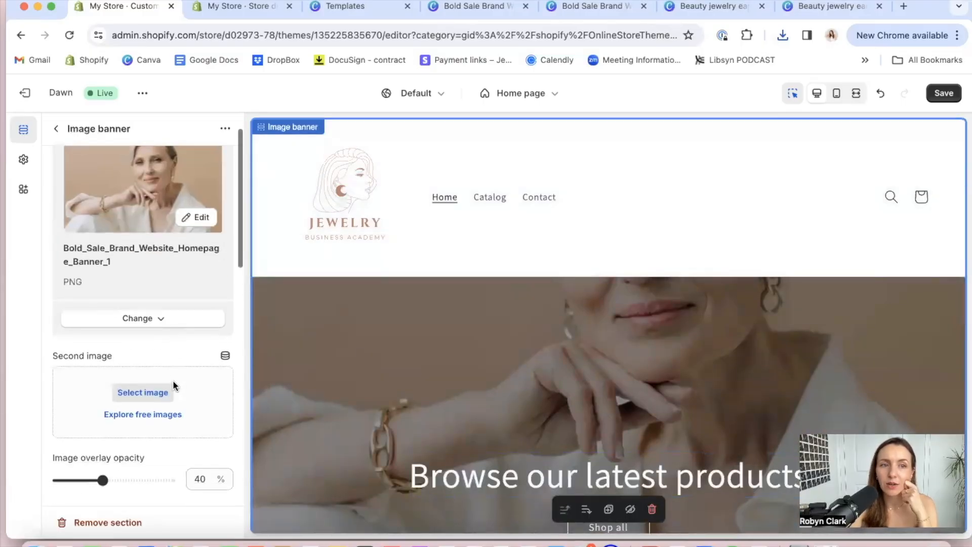
pyautogui.scroll(-1, 175, 386)
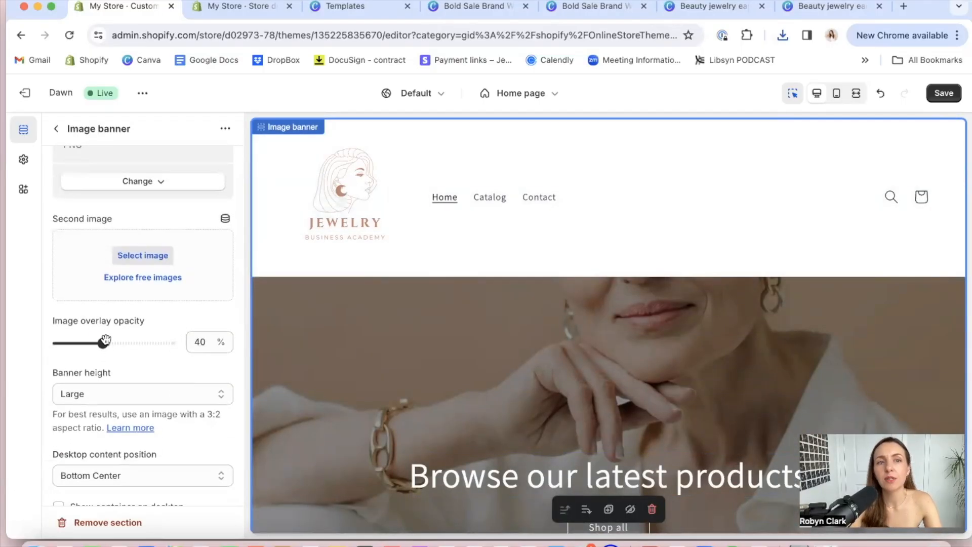
pyautogui.moveTo(89, 343); pyautogui.dragTo(68, 343)
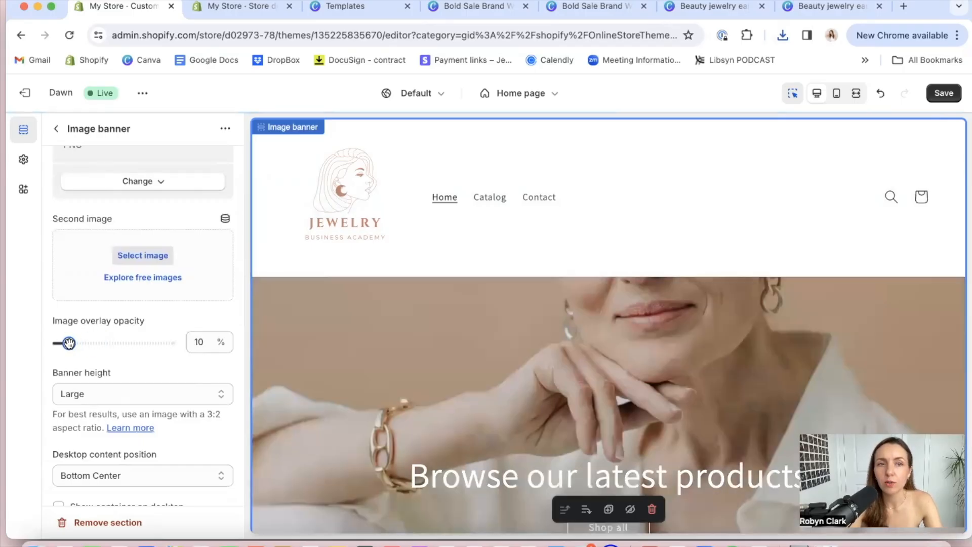
pyautogui.moveTo(140, 340); pyautogui.dragTo(38, 350)
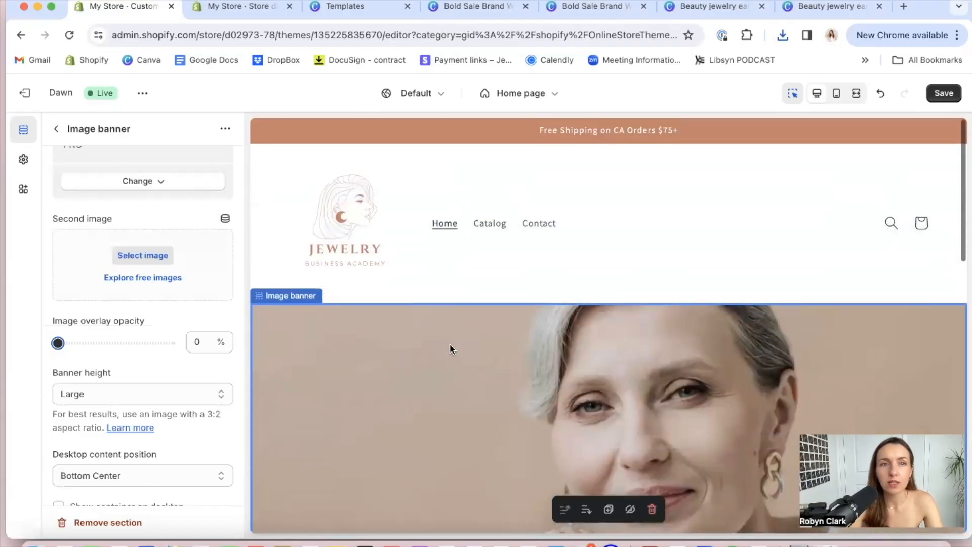
# Try the Small banner height against Medium and set the image banner's height to Medium
pyautogui.click(180, 391)
pyautogui.click(147, 379)
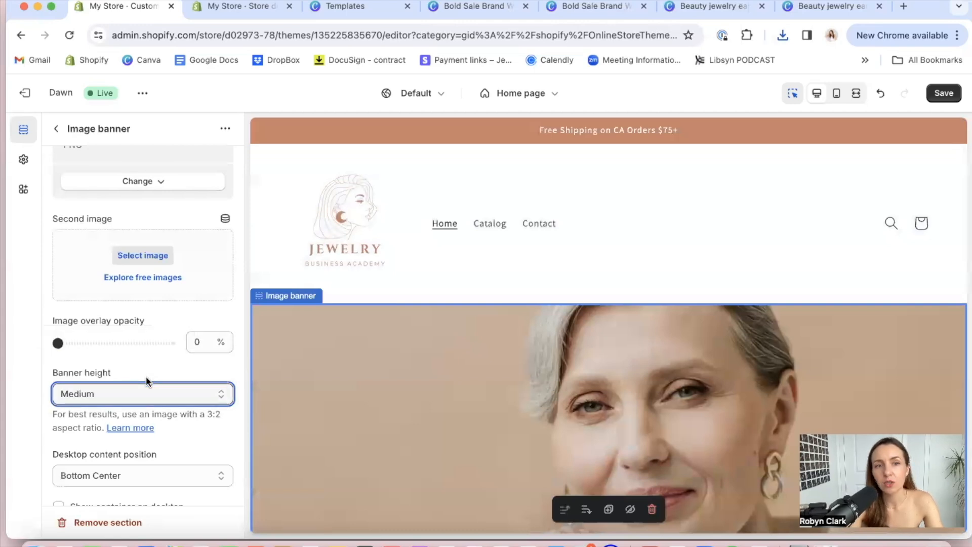
pyautogui.click(124, 397)
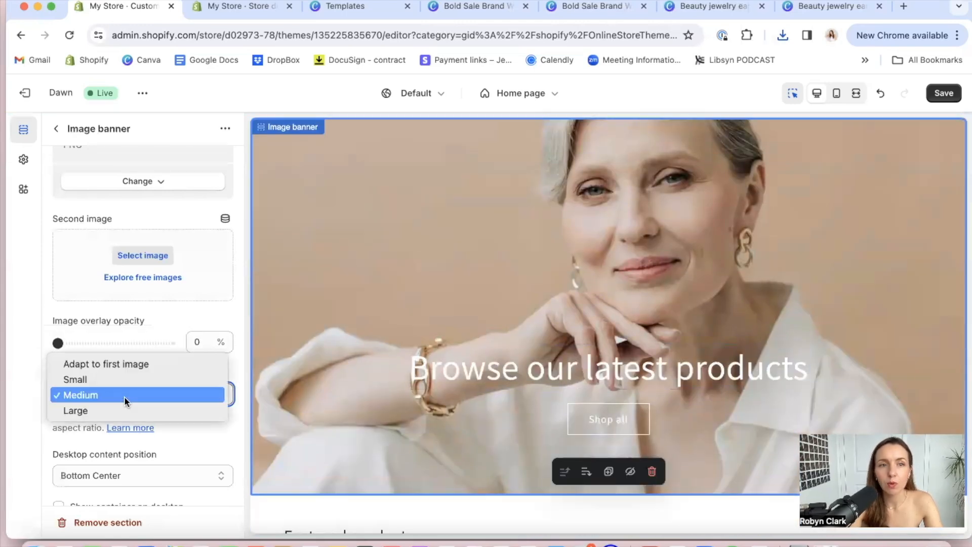
pyautogui.click(104, 383)
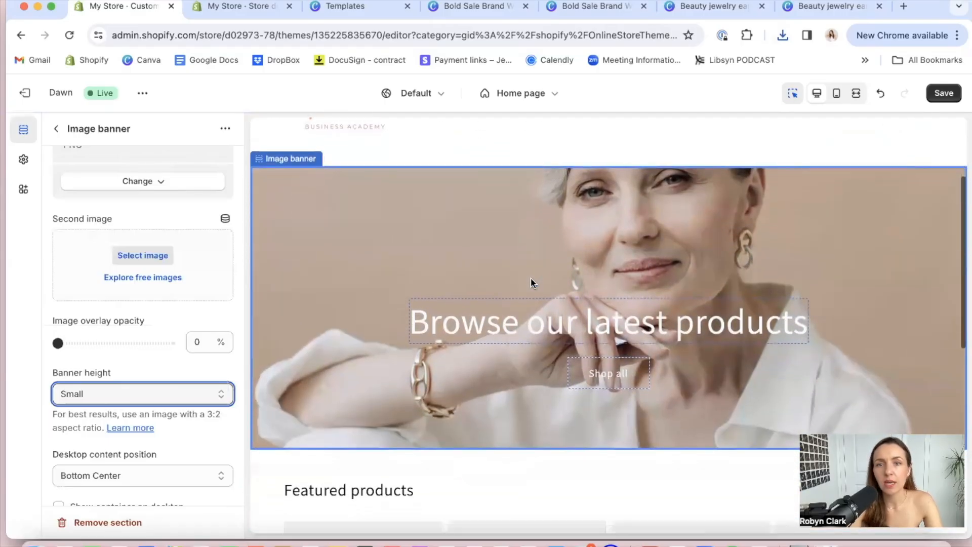
pyautogui.click(167, 396)
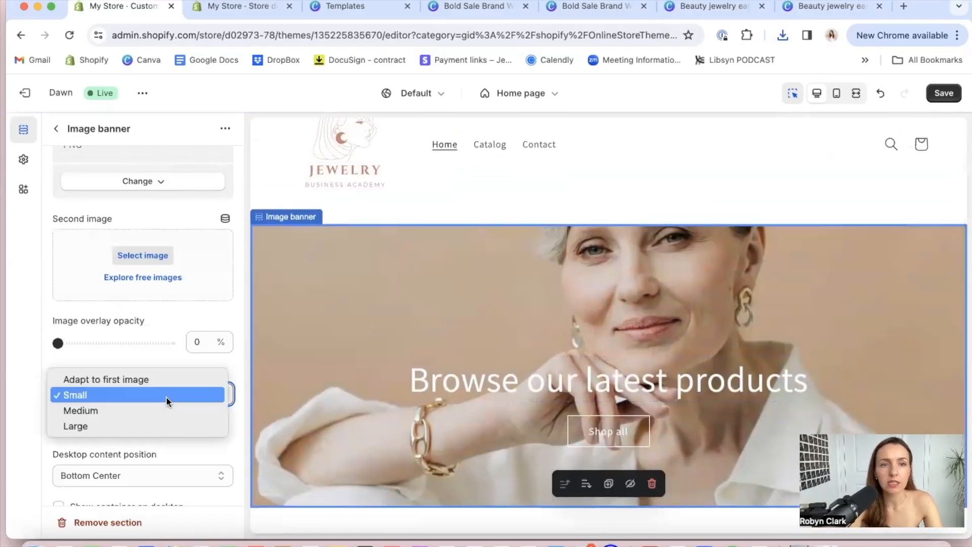
pyautogui.click(138, 409)
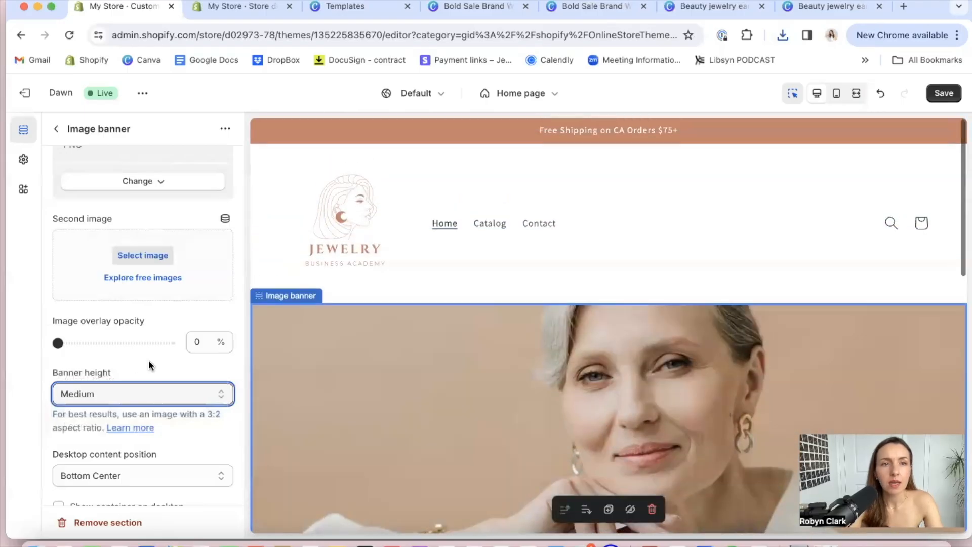
# Try Top Left as the image banner's desktop content position and return it to Bottom Center
pyautogui.scroll(-4, 148, 371)
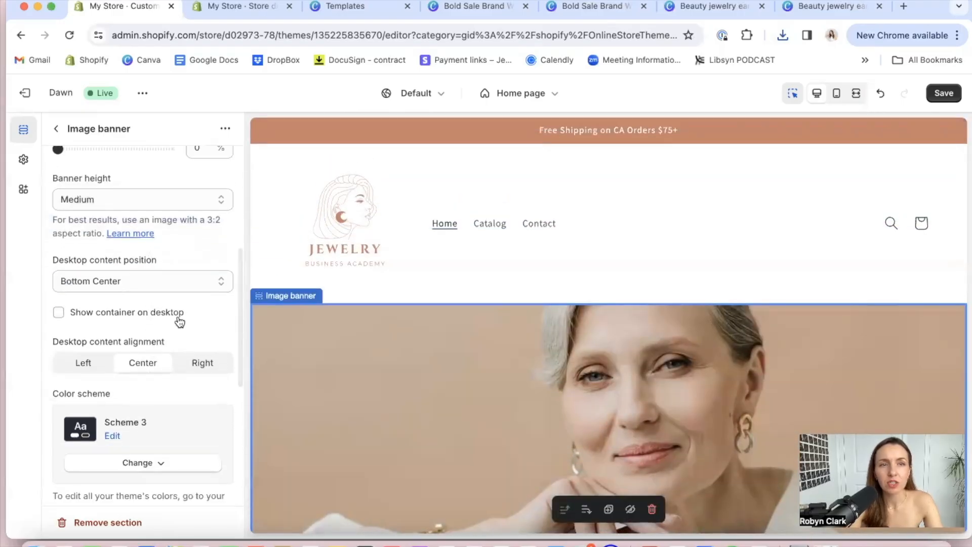
pyautogui.scroll(1, 177, 298)
pyautogui.scroll(-5, 420, 390)
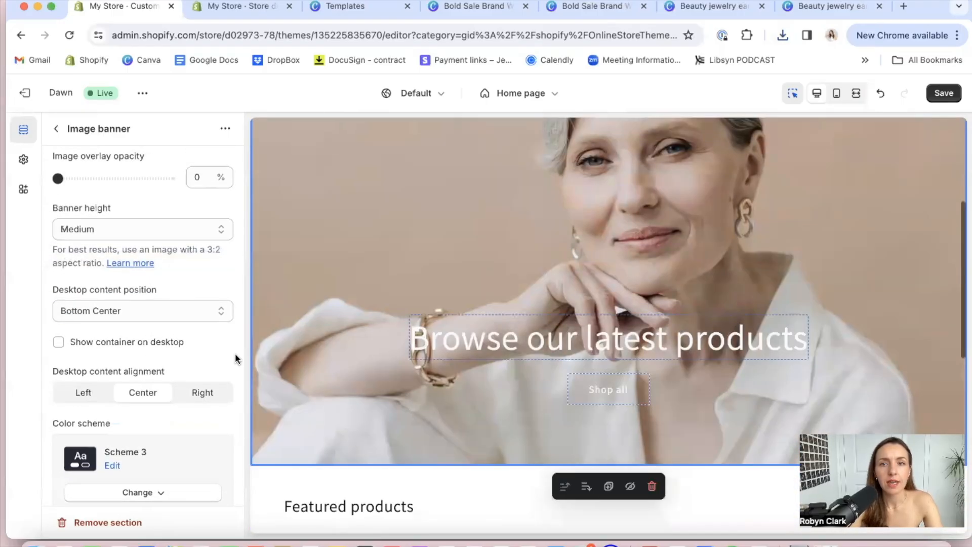
pyautogui.click(135, 311)
pyautogui.click(236, 292)
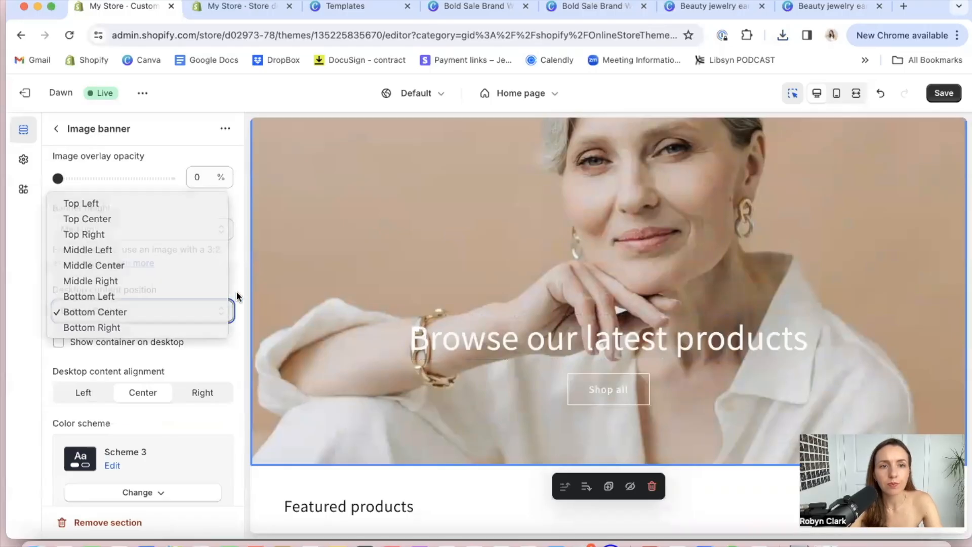
pyautogui.click(187, 312)
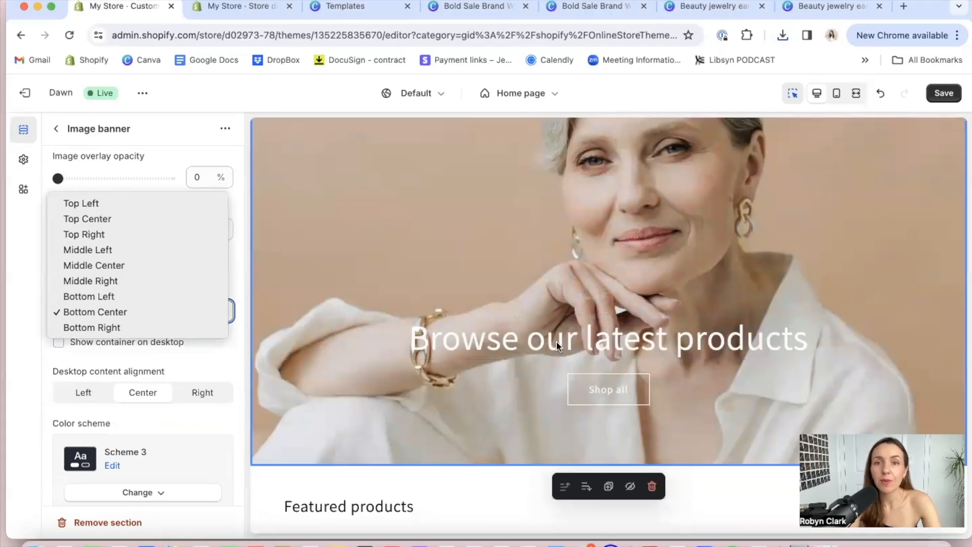
pyautogui.click(557, 342)
pyautogui.click(188, 310)
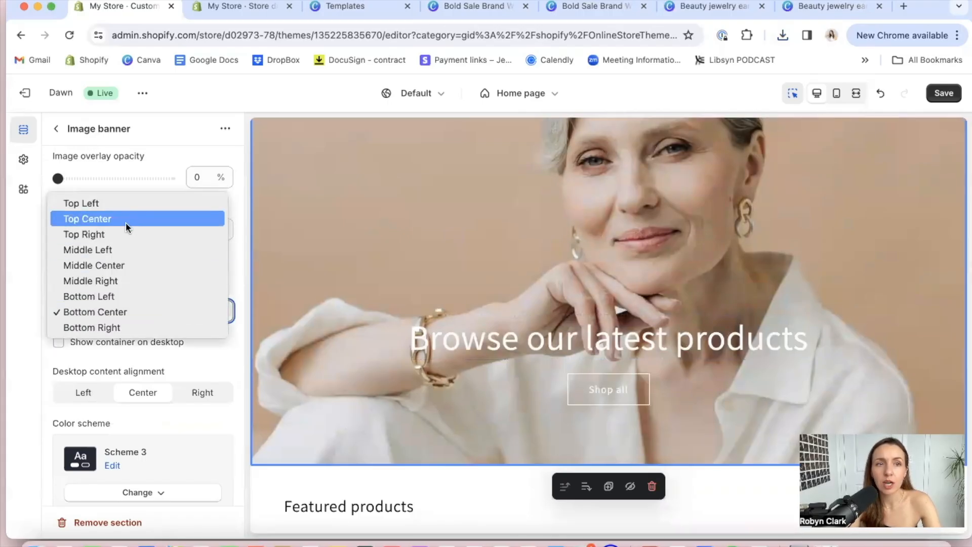
pyautogui.click(109, 208)
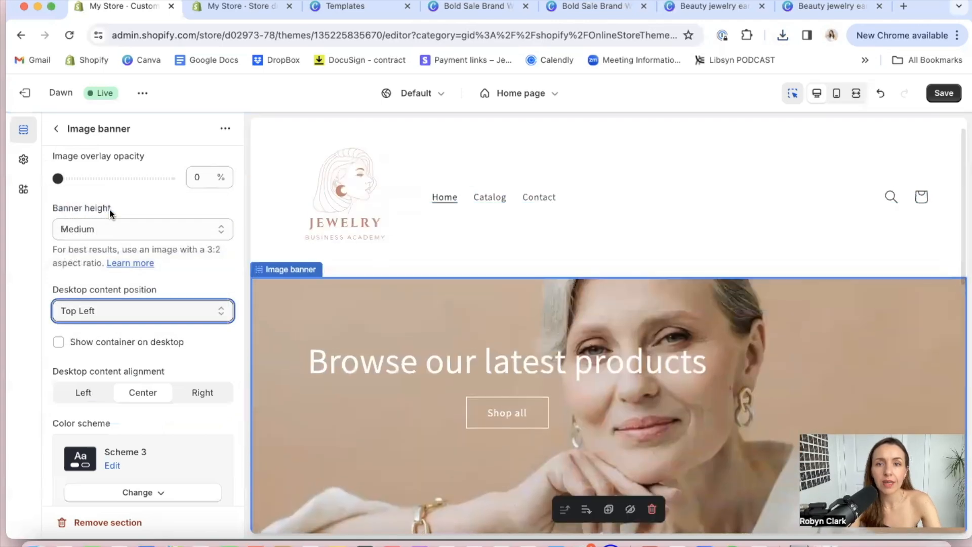
pyautogui.click(157, 310)
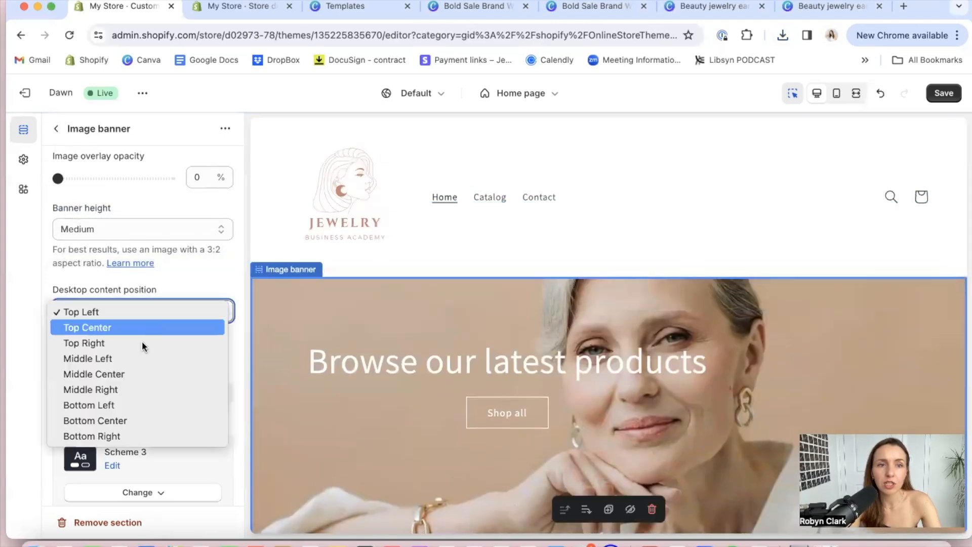
pyautogui.click(126, 418)
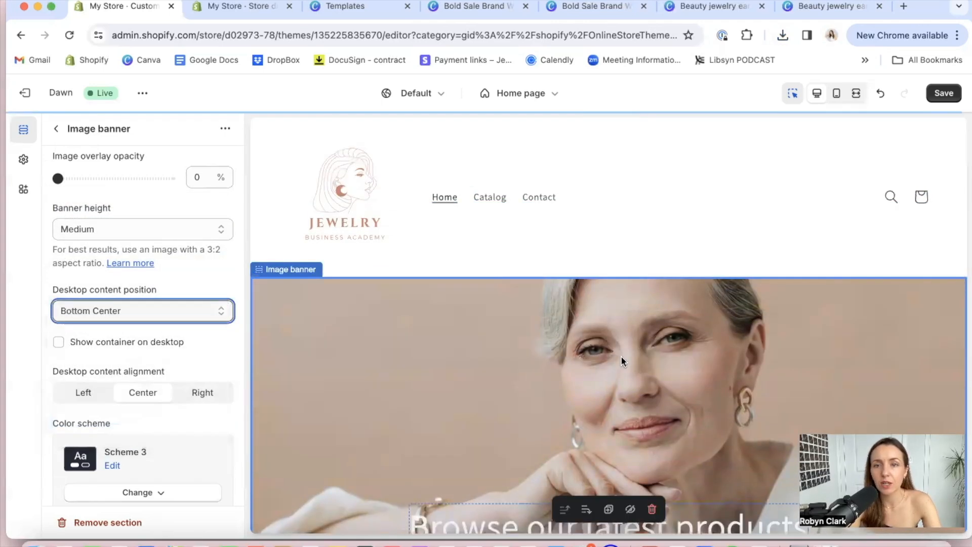
# Replace the image banner's heading text with "Effortless Golden Jewelry for Everyday"
pyautogui.scroll(-1, 620, 361)
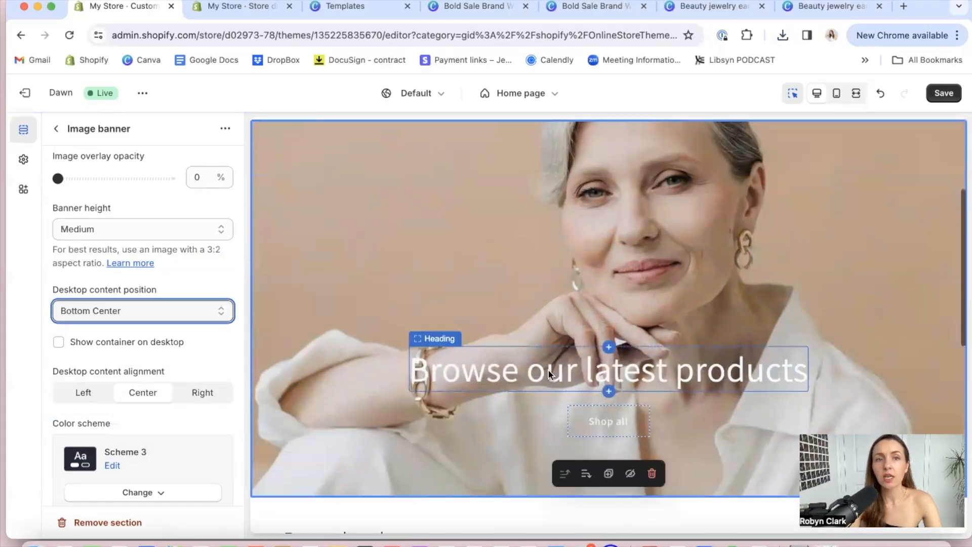
pyautogui.click(482, 371)
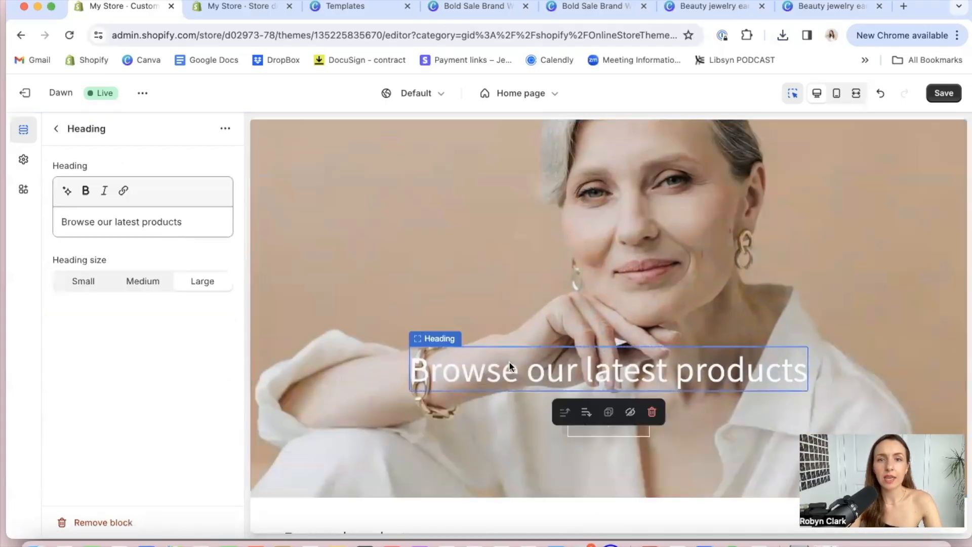
pyautogui.tripleClick(162, 219)
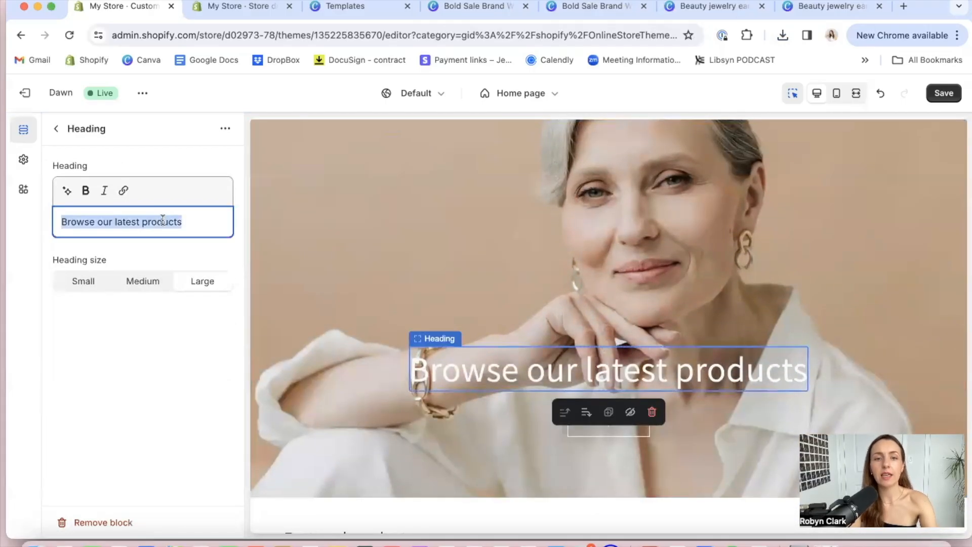
pyautogui.write('Effortless Golden ')
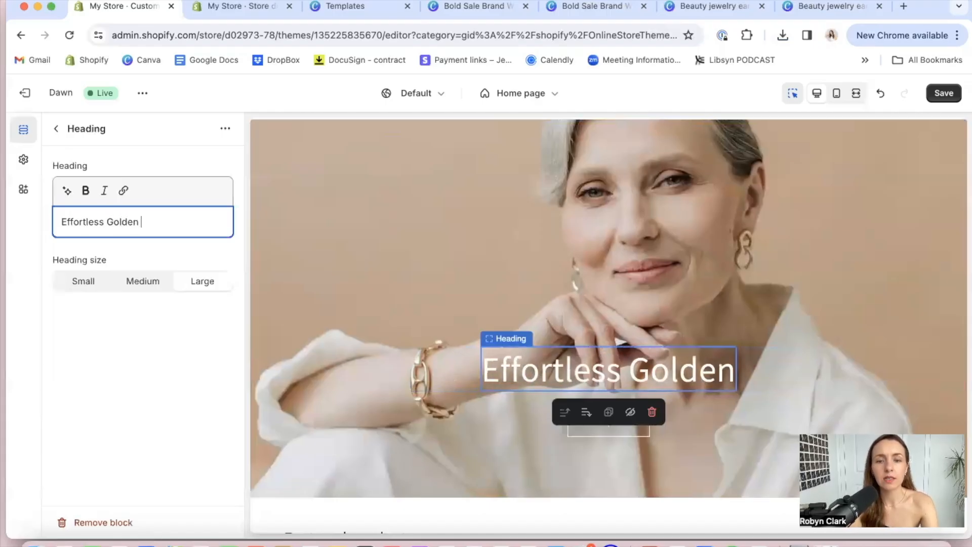
pyautogui.write('Jewelry')
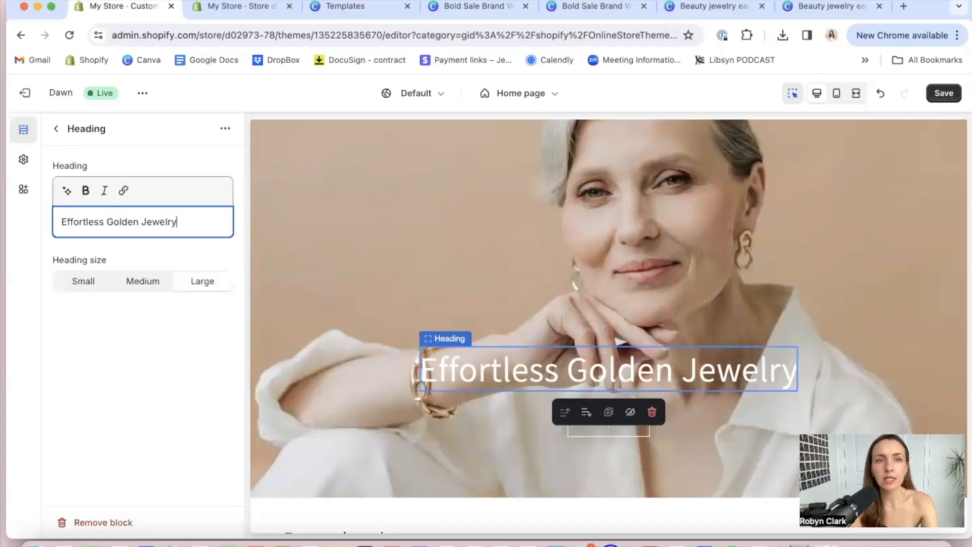
pyautogui.write(' for Everyday')
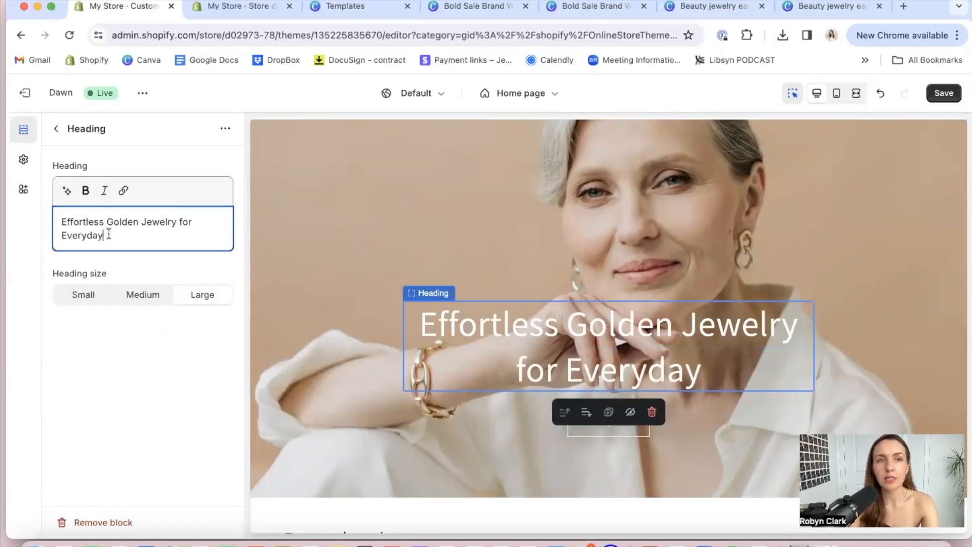
pyautogui.tripleClick(88, 227)
pyautogui.click(136, 360)
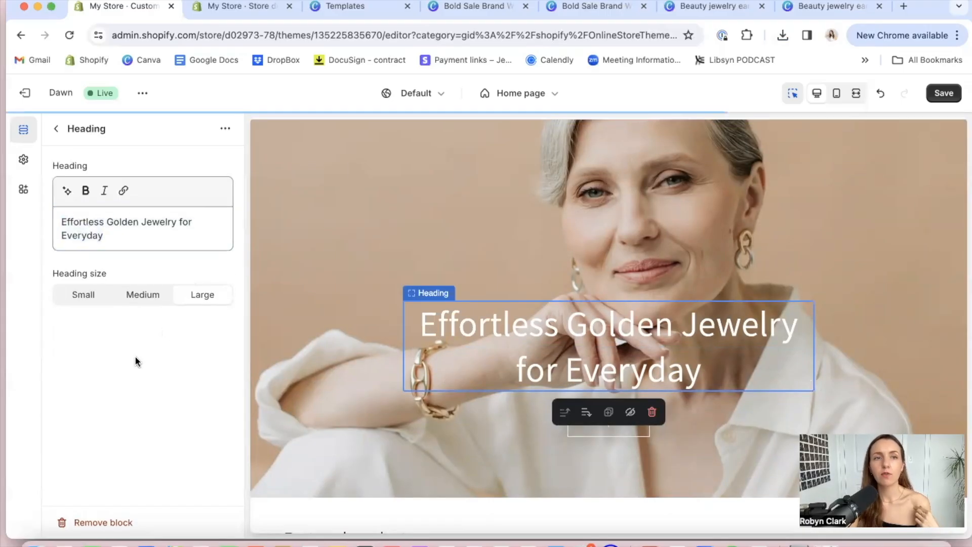
# Compare the available sizes for the banner heading and set its heading size to Medium
pyautogui.click(140, 300)
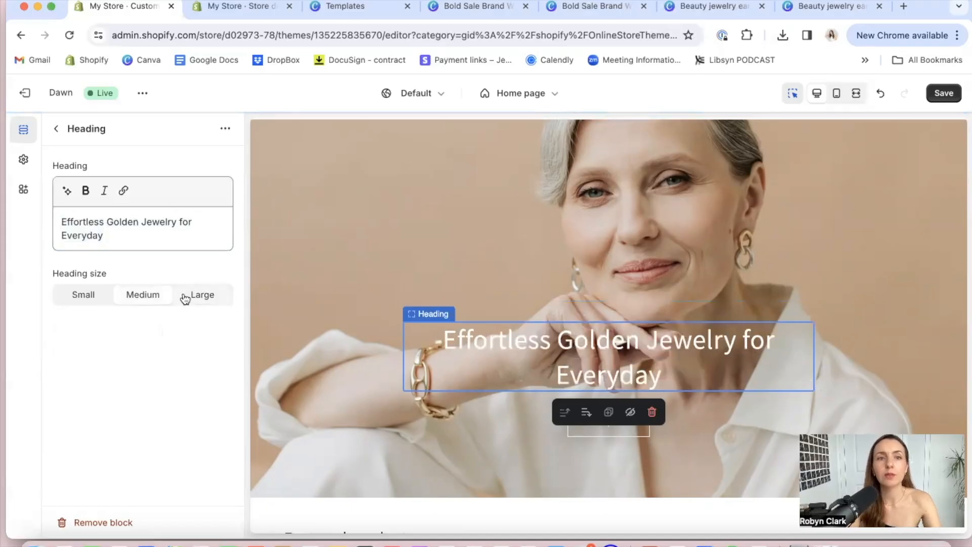
pyautogui.click(202, 298)
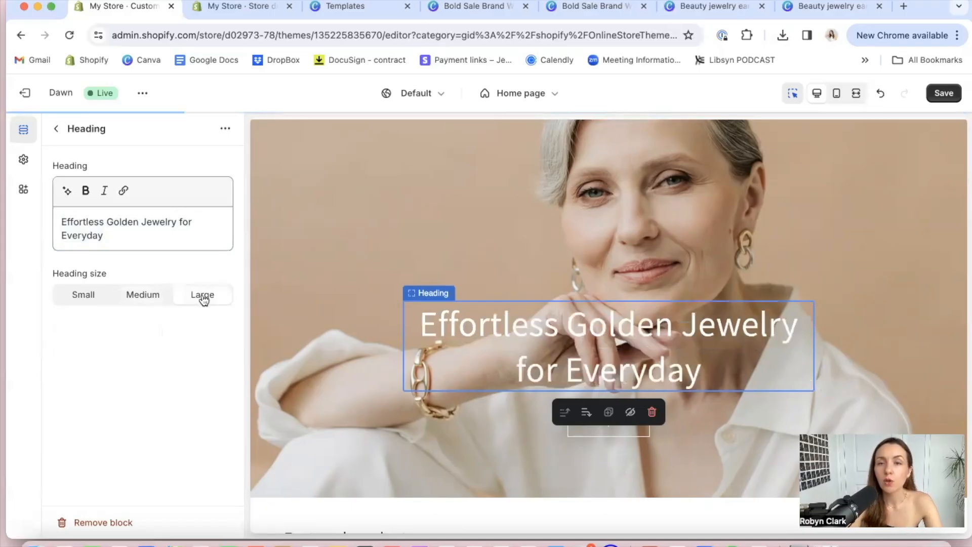
pyautogui.click(146, 298)
pyautogui.click(83, 298)
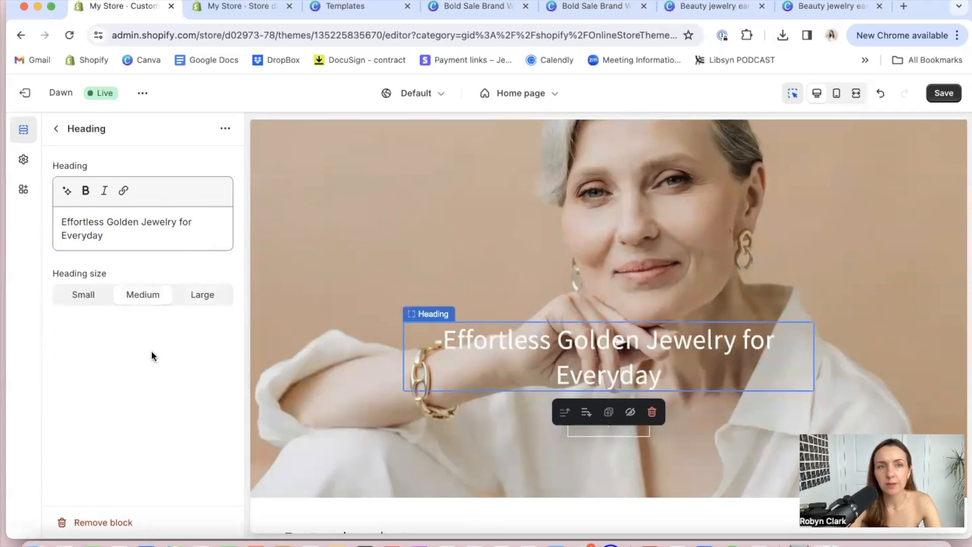
pyautogui.click(57, 130)
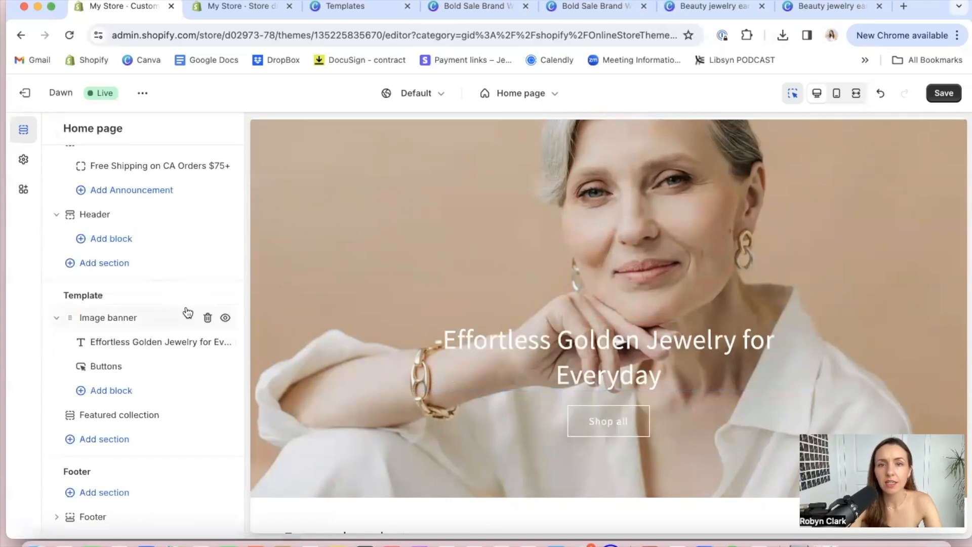
# Review how the image banner and its heading look below the header in the home page preview
pyautogui.scroll(5, 421, 359)
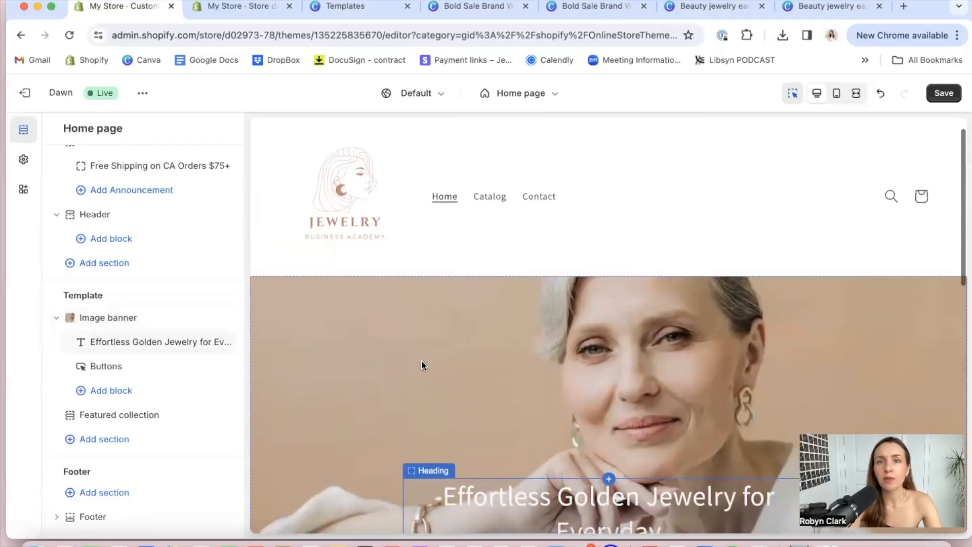
pyautogui.scroll(-5, 421, 360)
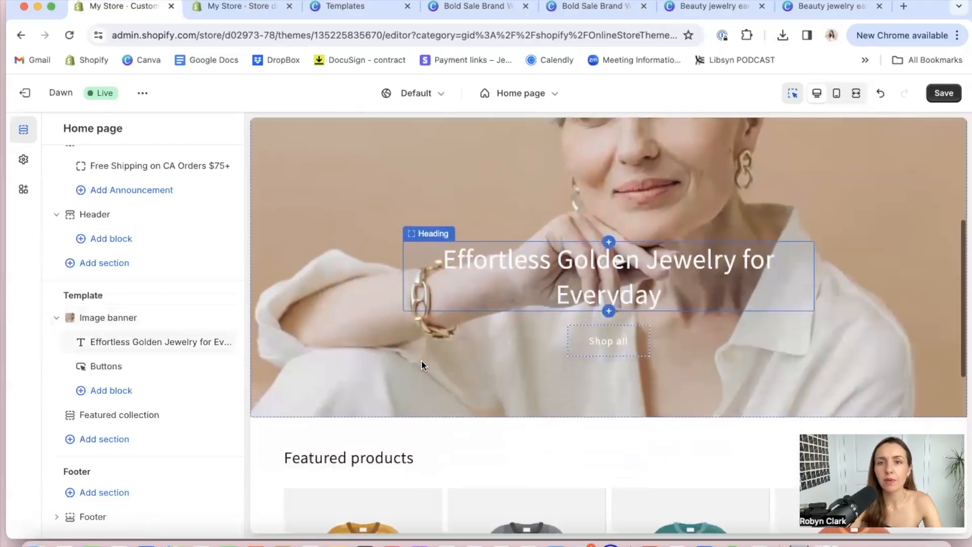
pyautogui.scroll(3, 590, 263)
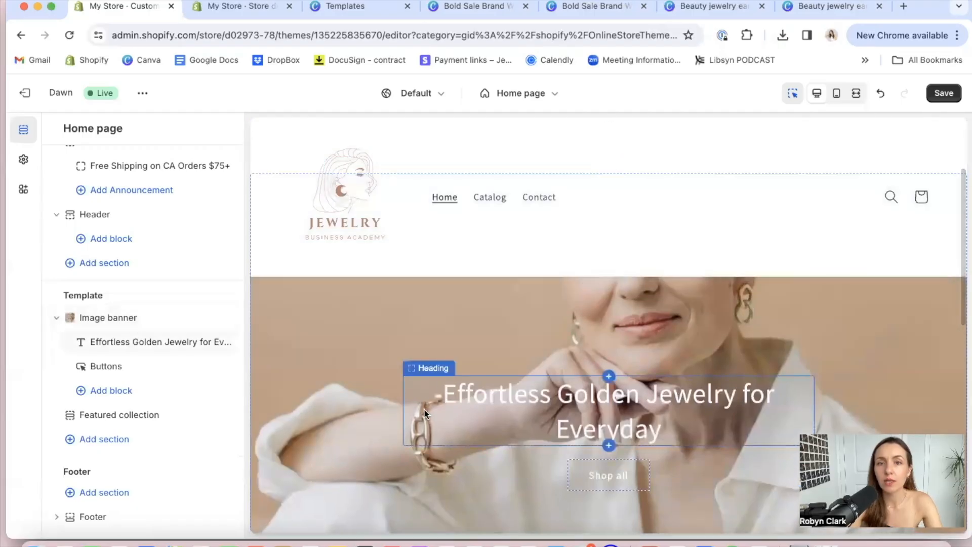
pyautogui.click(467, 324)
pyautogui.click(524, 368)
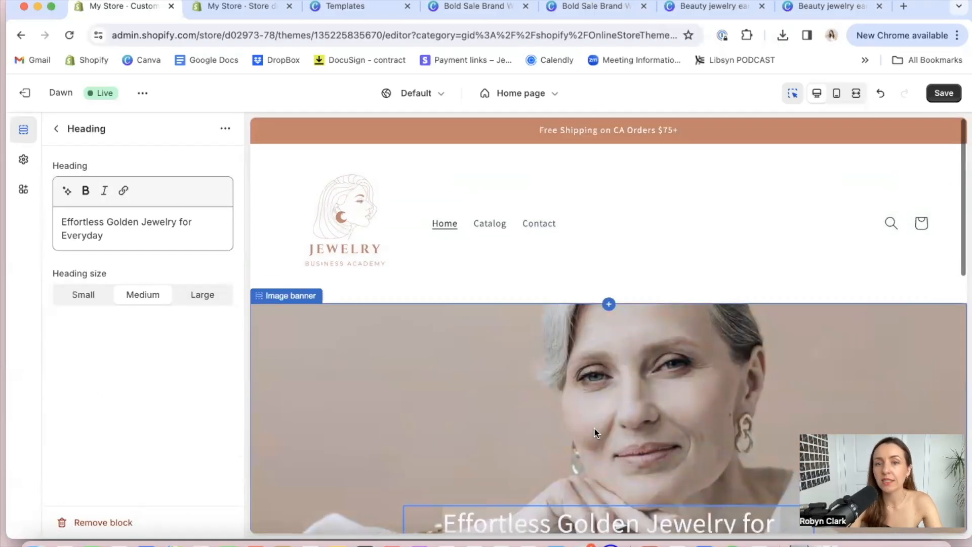
pyautogui.click(592, 408)
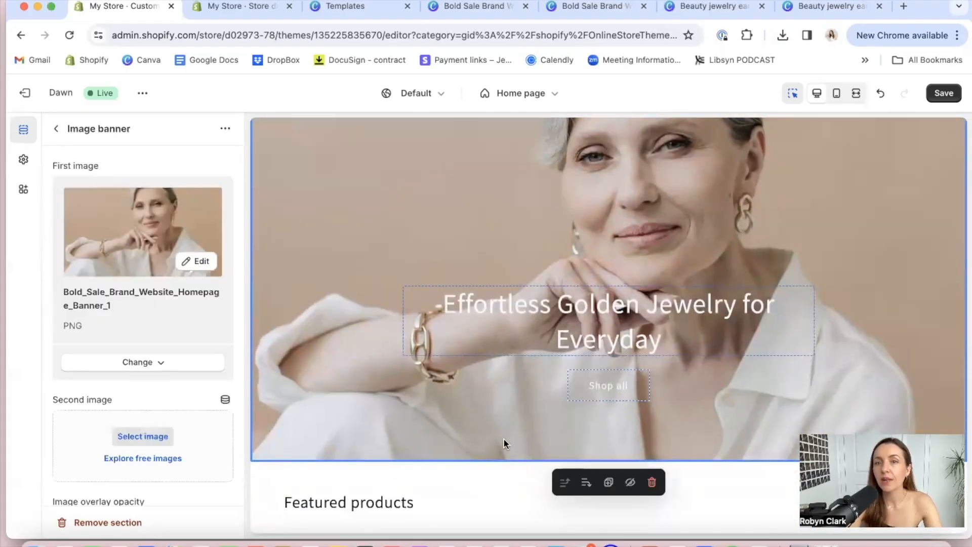
# Change the label of the image banner's first button to "Shop Golden Hour Collection"
pyautogui.scroll(-1, 504, 440)
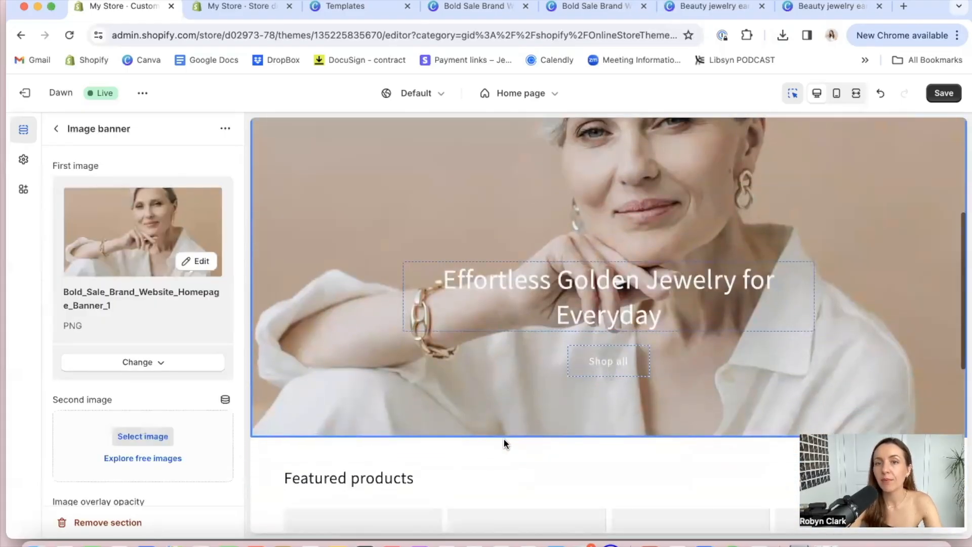
pyautogui.click(602, 366)
pyautogui.doubleClick(111, 182)
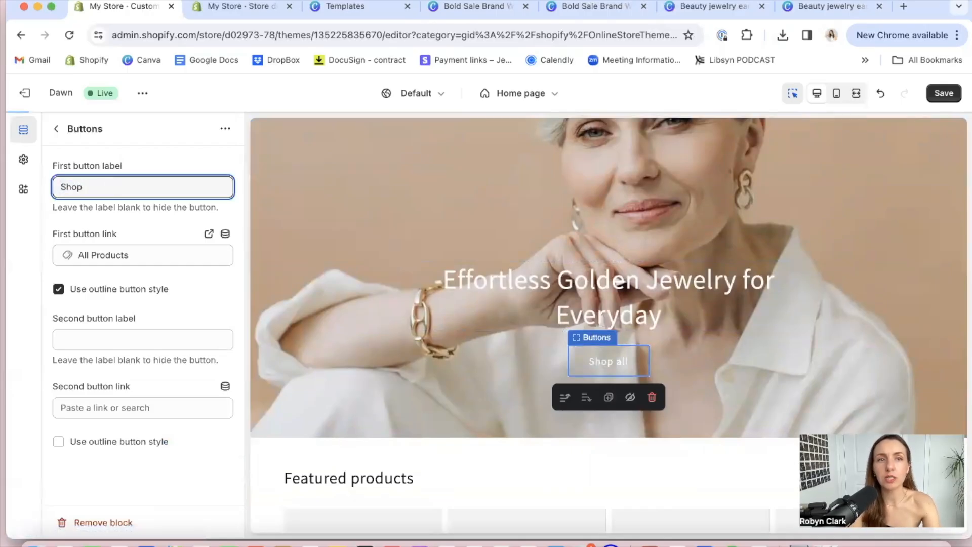
pyautogui.write('Golden Hour Collection')
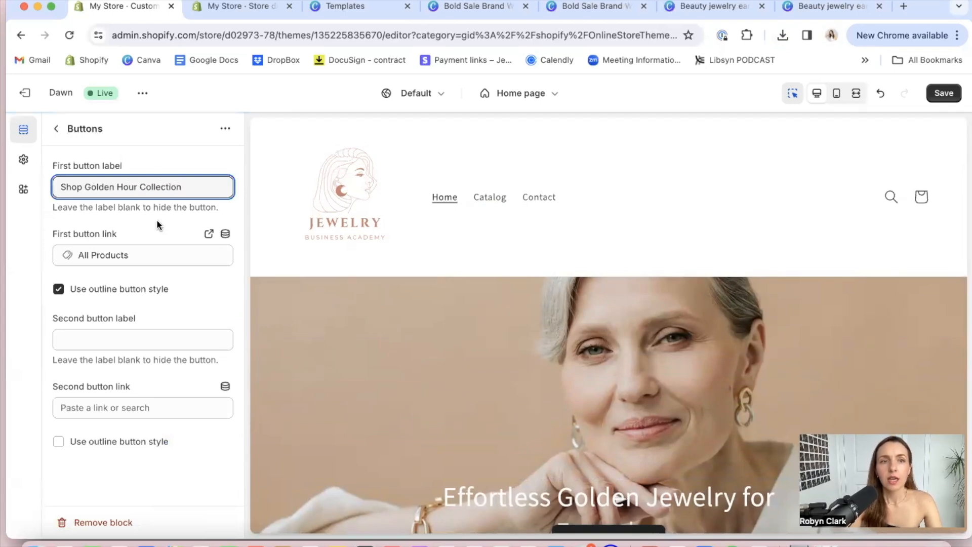
# Link the image banner's first button to All collections
pyautogui.click(126, 254)
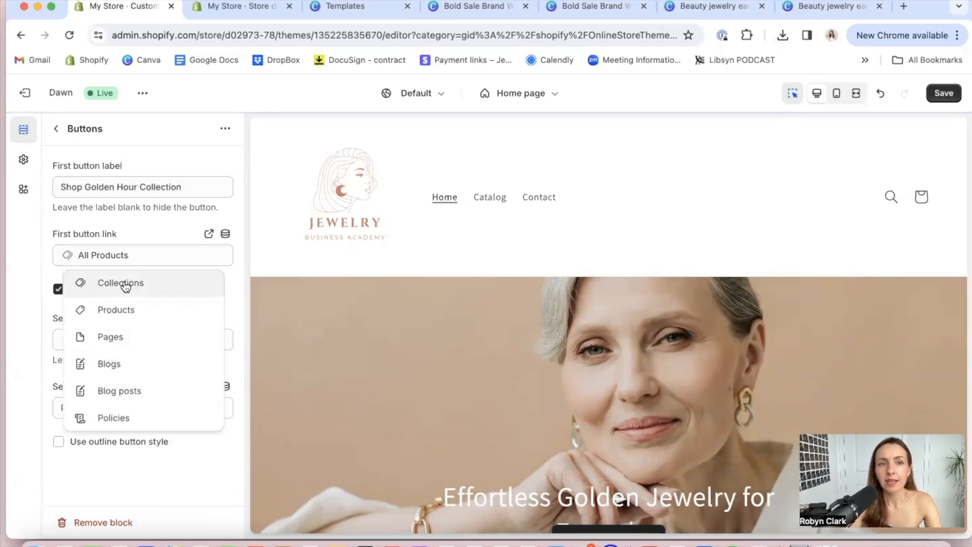
pyautogui.click(126, 282)
pyautogui.click(116, 201)
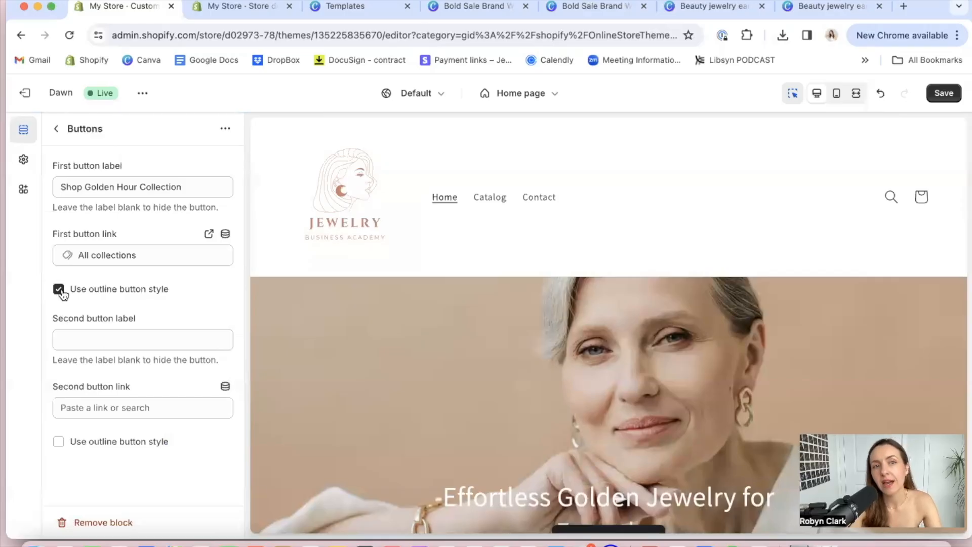
pyautogui.scroll(-4, 284, 303)
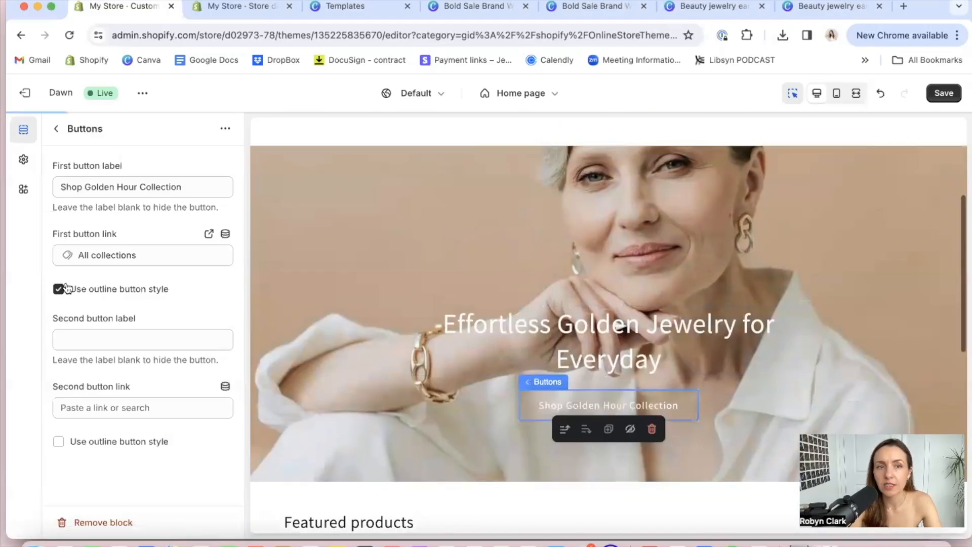
# Turn off the outline style for the image banner's first button
pyautogui.scroll(-5, 513, 345)
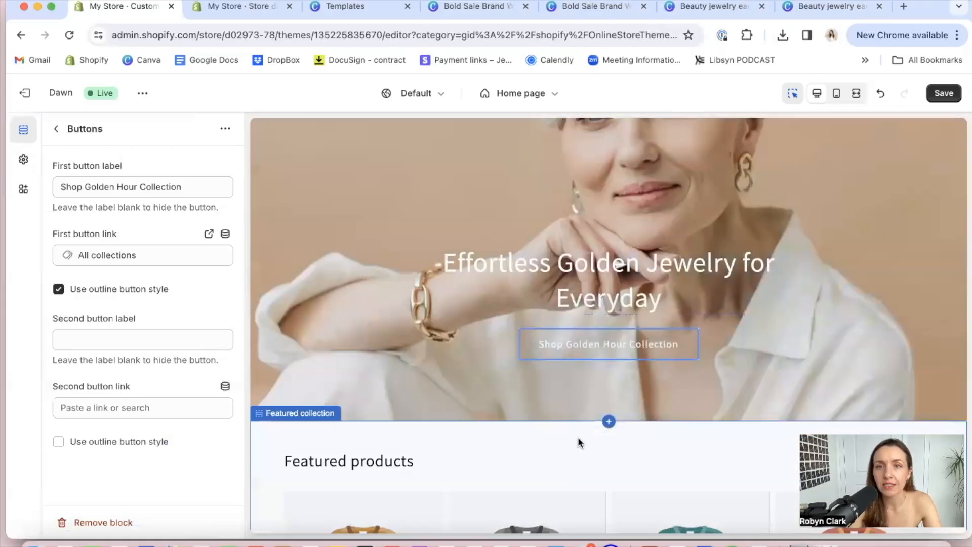
pyautogui.click(58, 289)
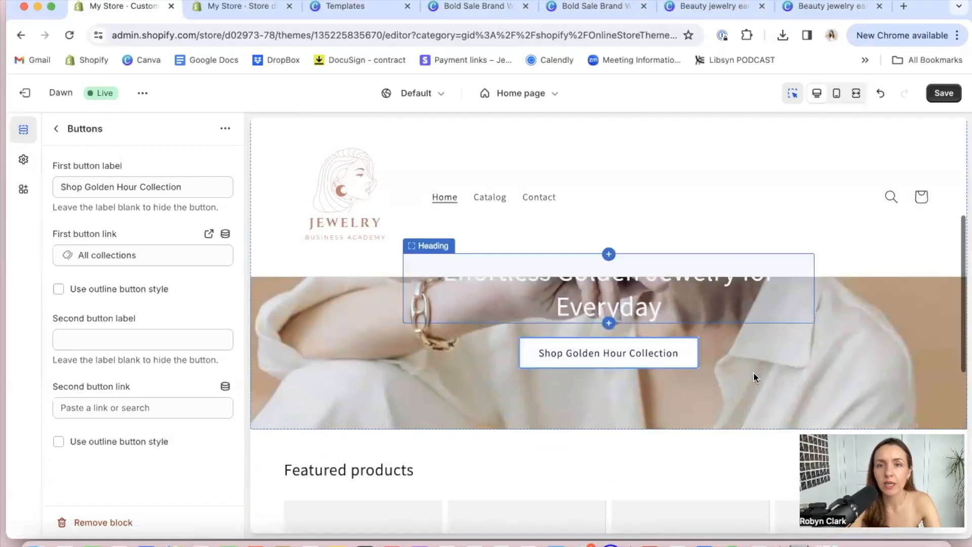
pyautogui.click(753, 371)
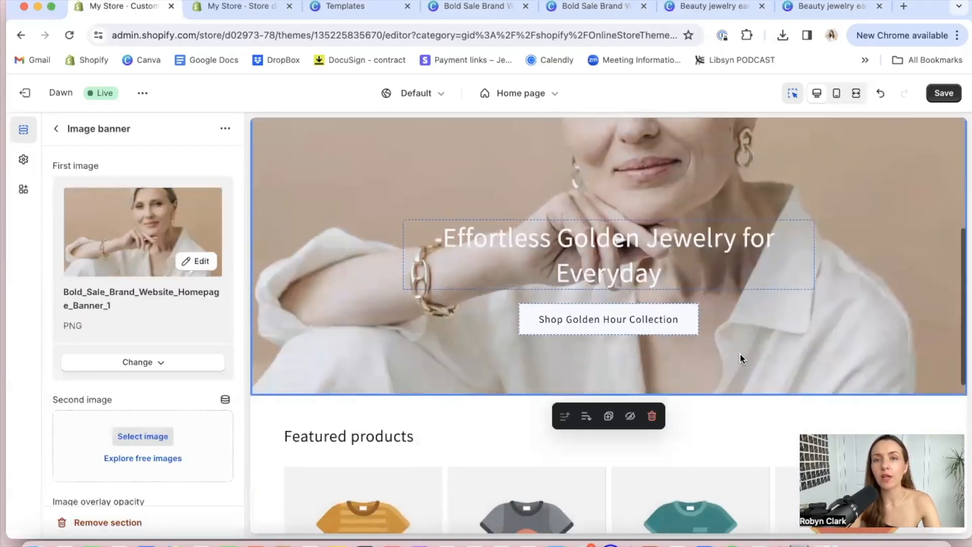
# Review the Featured collection section and where it sits below the image banner on the home page
pyautogui.click(750, 422)
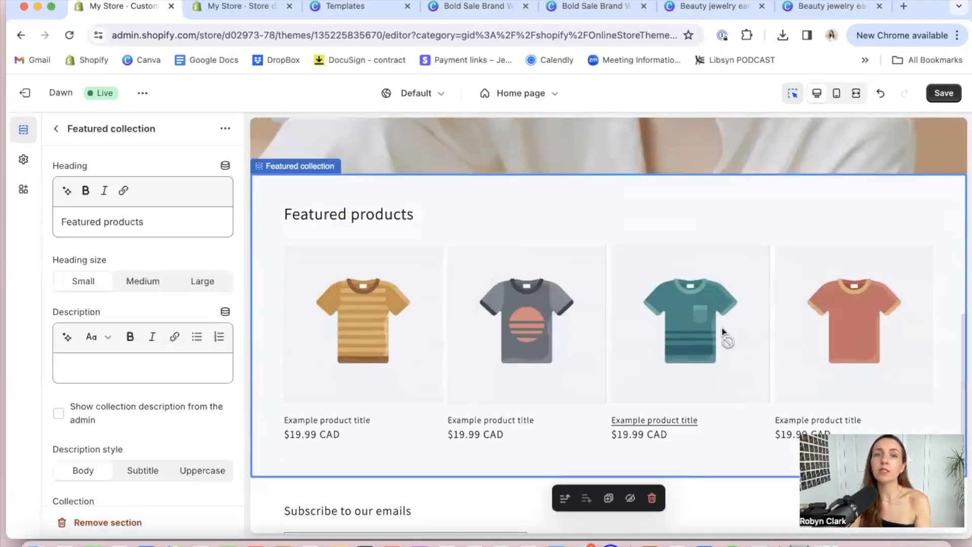
pyautogui.scroll(10, 726, 334)
pyautogui.scroll(-10, 723, 332)
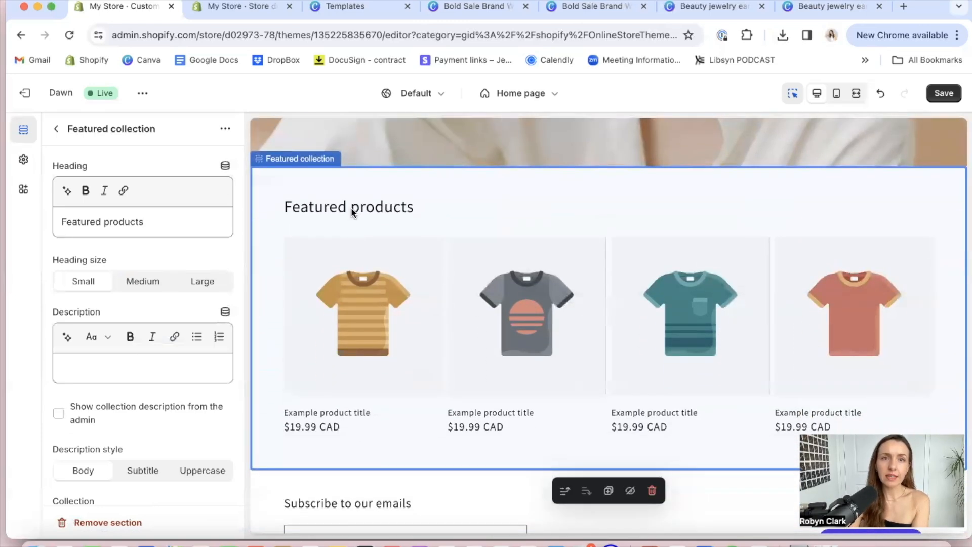
pyautogui.click(56, 130)
pyautogui.moveTo(165, 341)
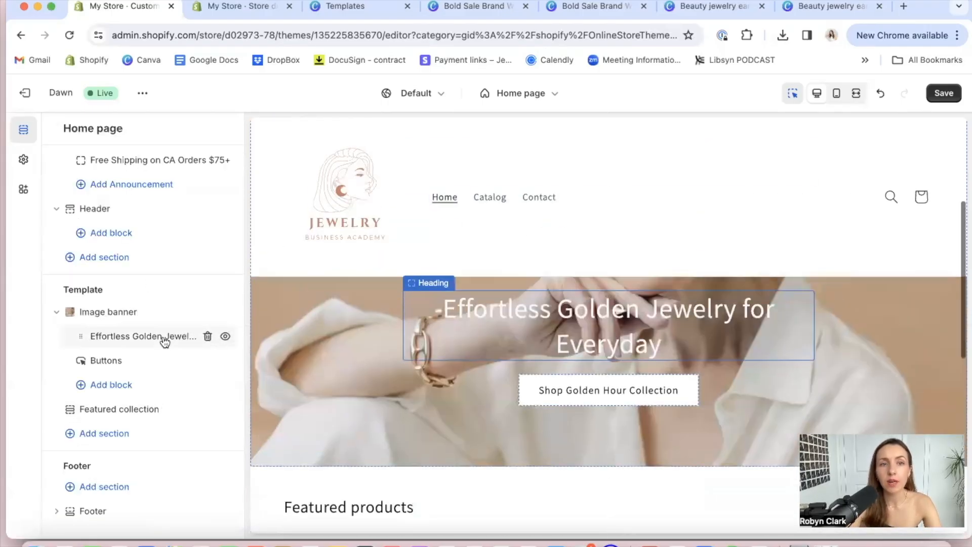
pyautogui.scroll(-2, 372, 353)
pyautogui.scroll(-3, 372, 352)
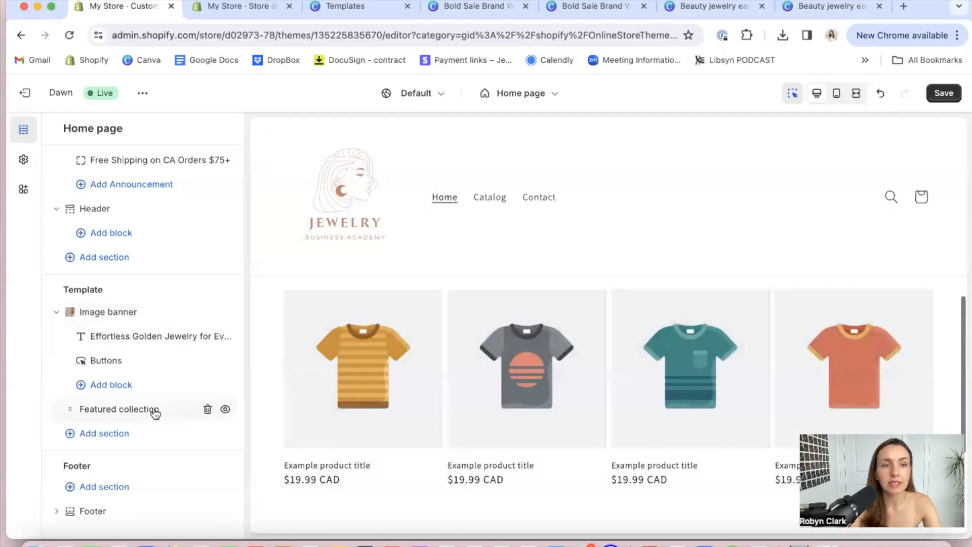
# Add a Rich text section to the home page template and place it between the Image banner and Featured collection
pyautogui.click(89, 436)
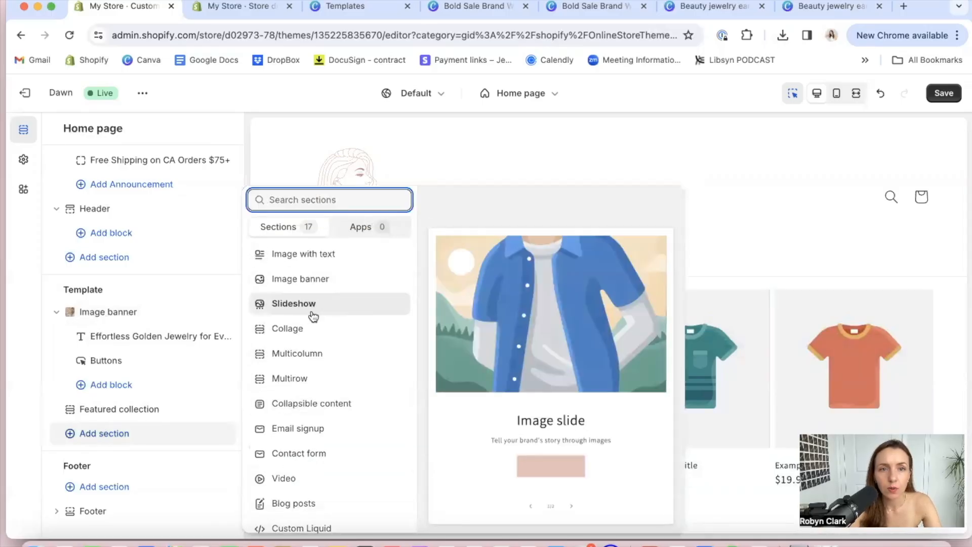
pyautogui.scroll(-1, 312, 378)
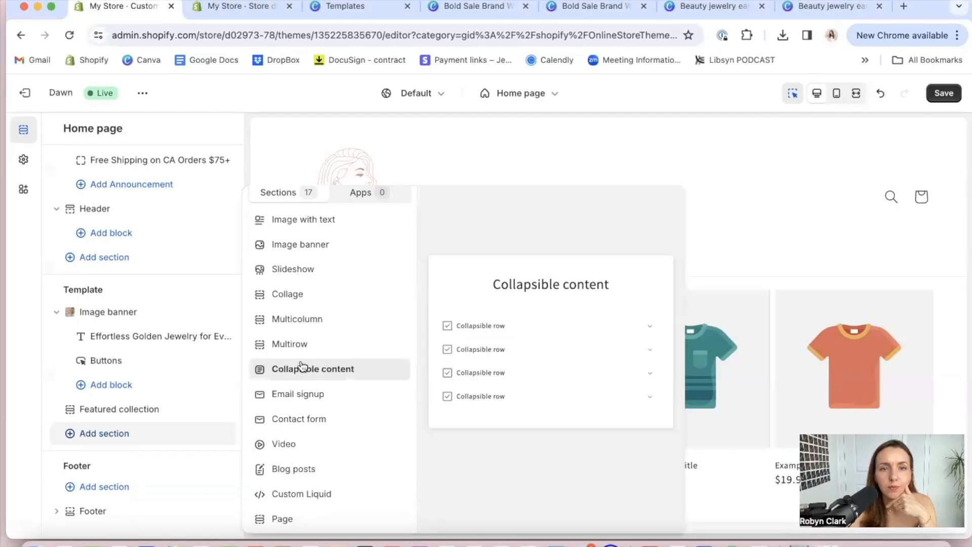
pyautogui.scroll(3, 307, 317)
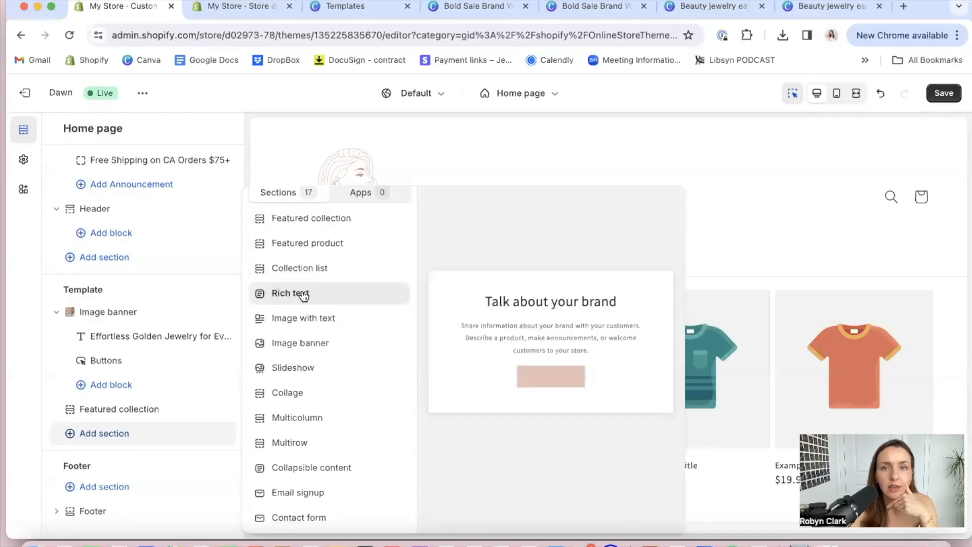
pyautogui.click(303, 295)
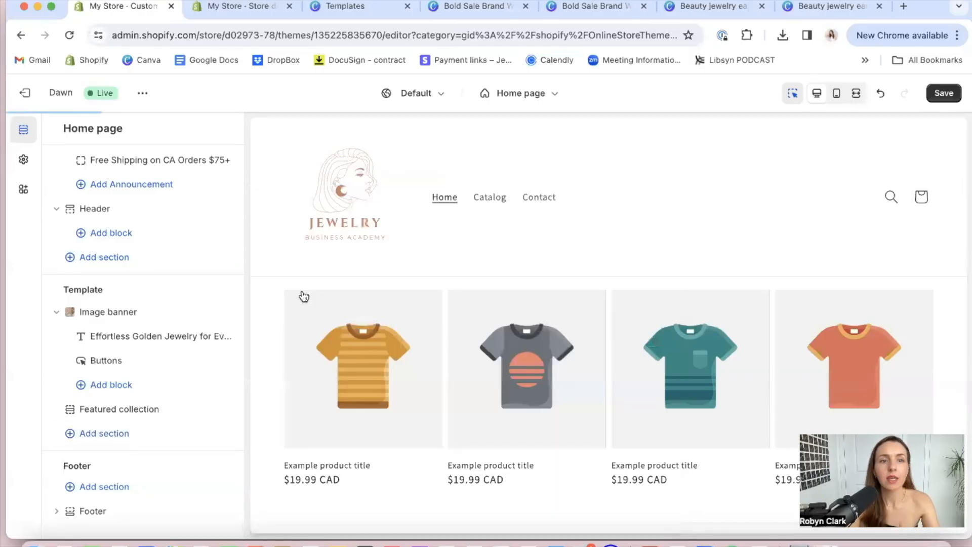
pyautogui.moveTo(71, 317); pyautogui.dragTo(93, 359)
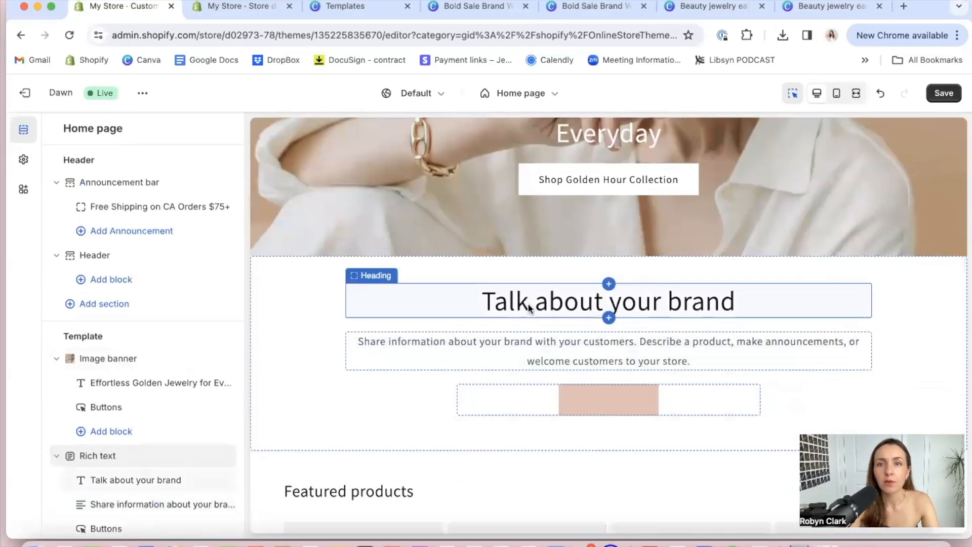
# Change the Rich text section's heading to "Effortless Golden Jewelry for Everyday."
pyautogui.click(527, 306)
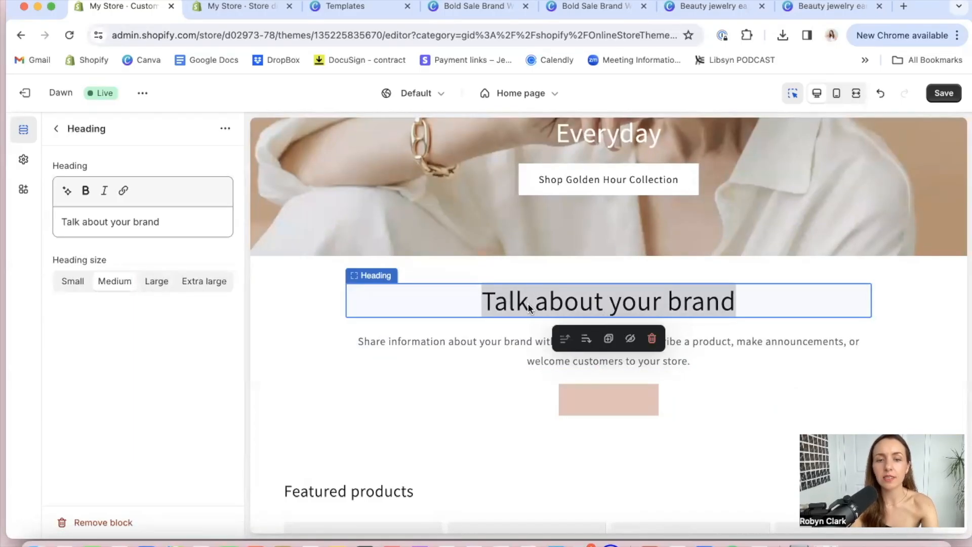
pyautogui.scroll(-10, 527, 303)
pyautogui.scroll(-1, 527, 308)
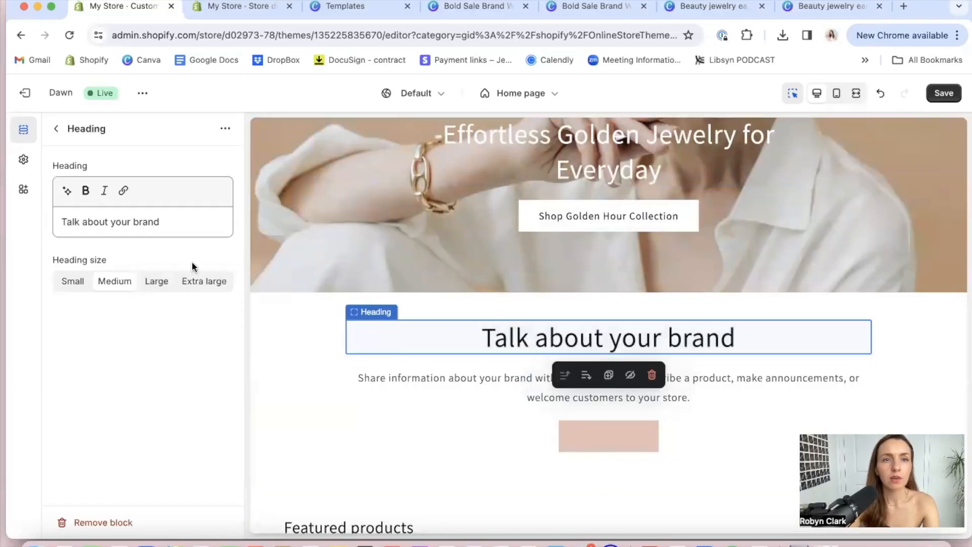
pyautogui.tripleClick(114, 219)
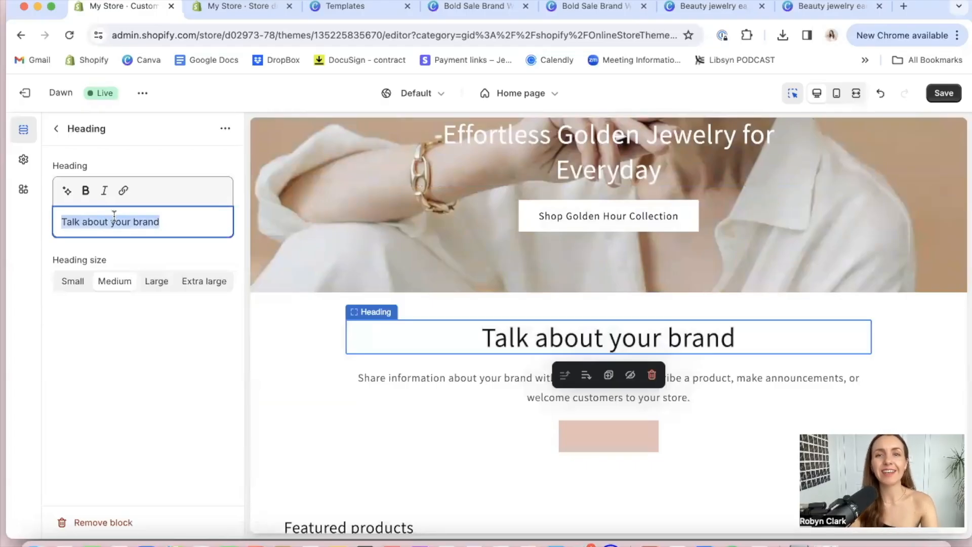
pyautogui.write('Effor')
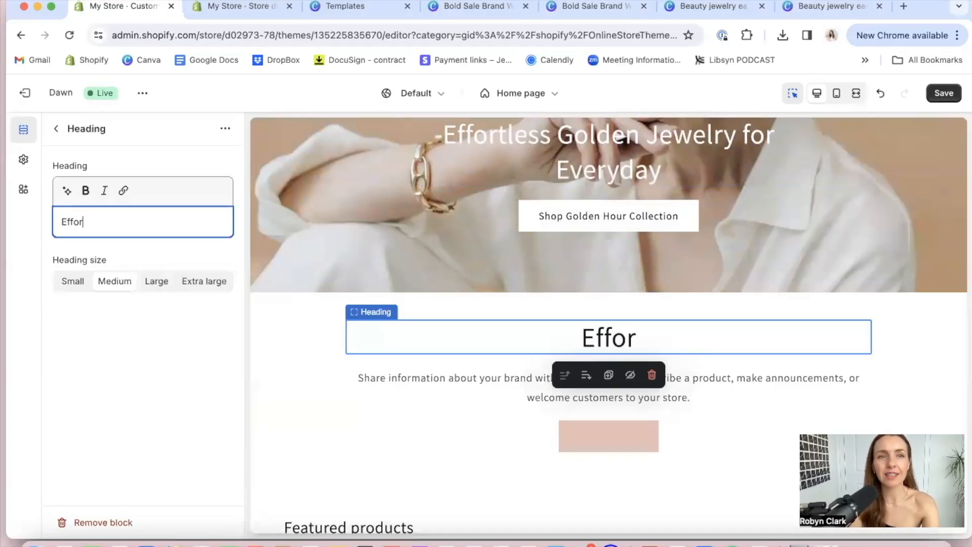
pyautogui.write('tless Golde')
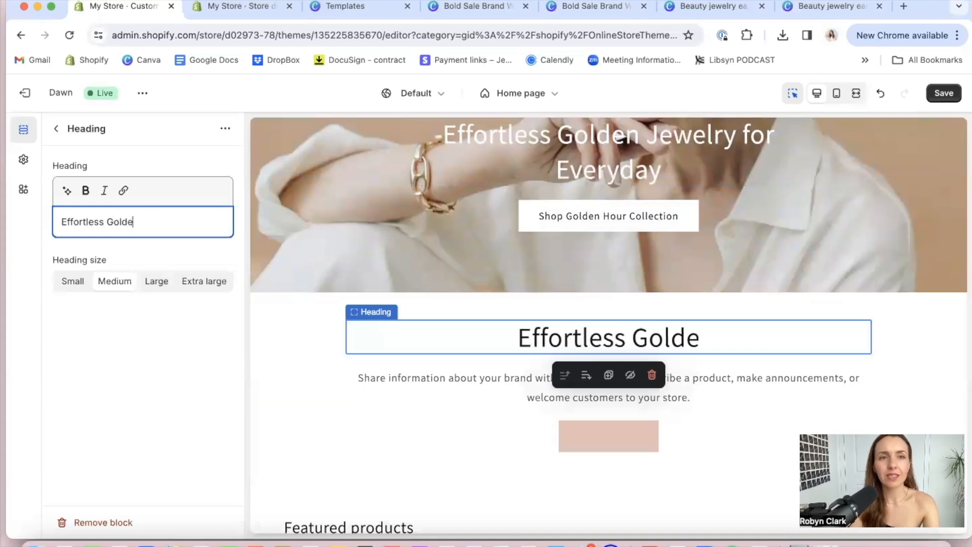
pyautogui.write('n Jewelry for ')
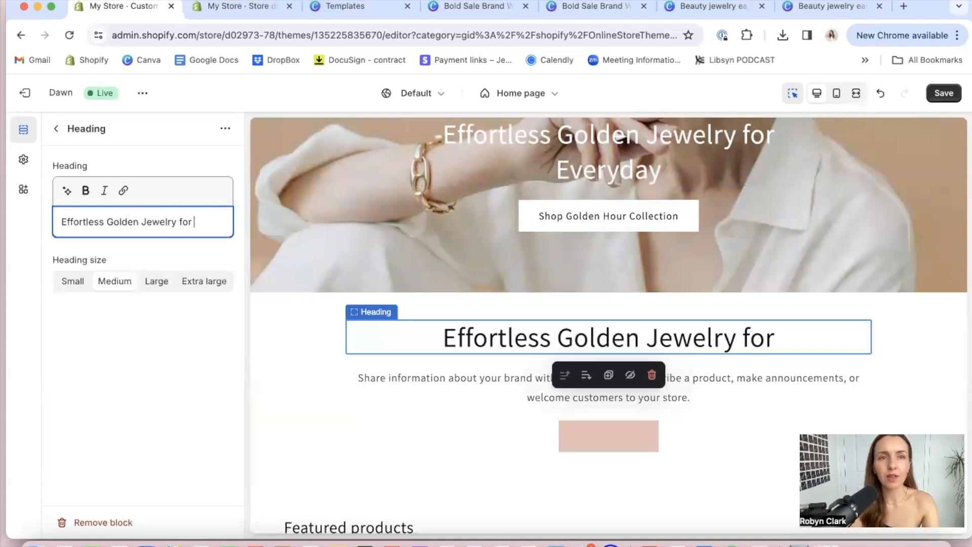
pyautogui.write('Everyday.')
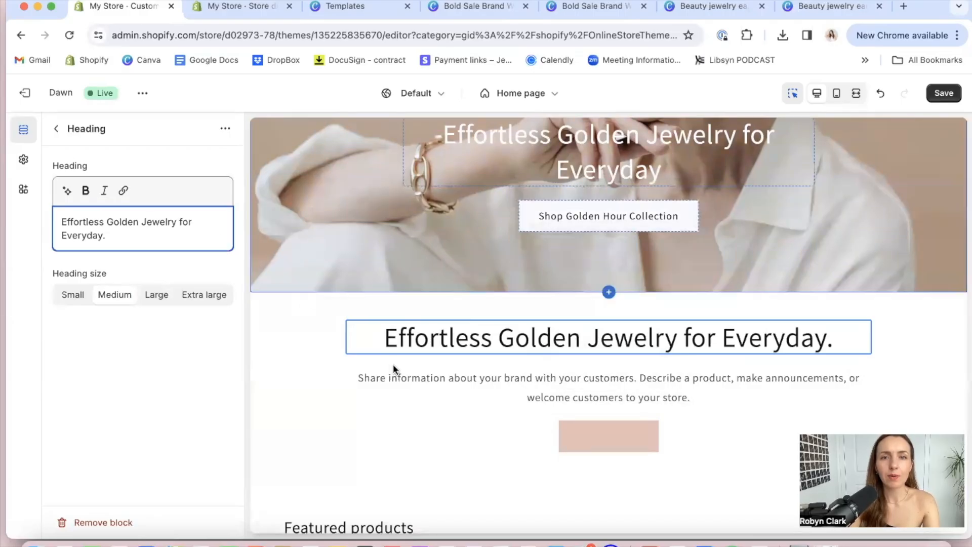
# Replace the Rich text description with "Handmade & designed by", the designer's full name, and "in Toronto."
pyautogui.click(405, 377)
pyautogui.doubleClick(138, 249)
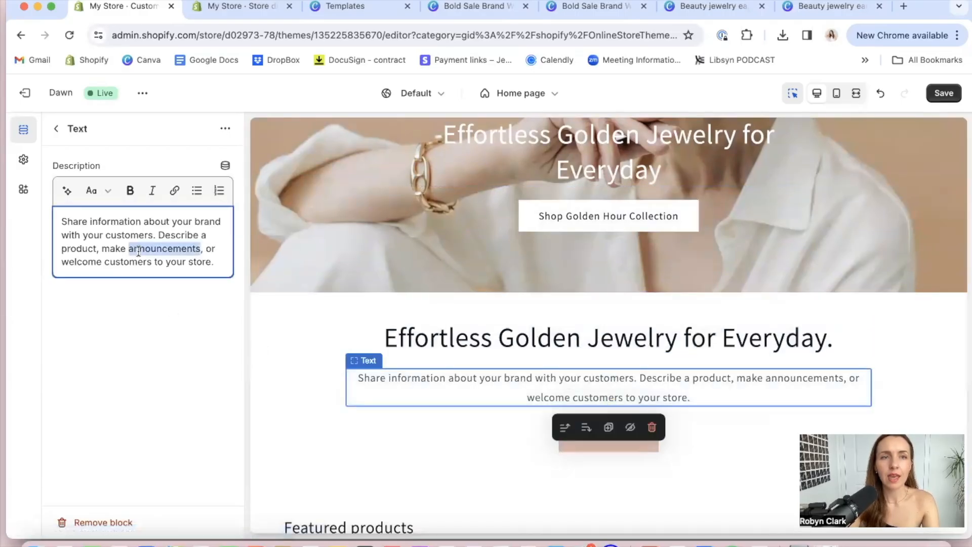
pyautogui.hotkey('ctrl', 'a')
pyautogui.write('Han')
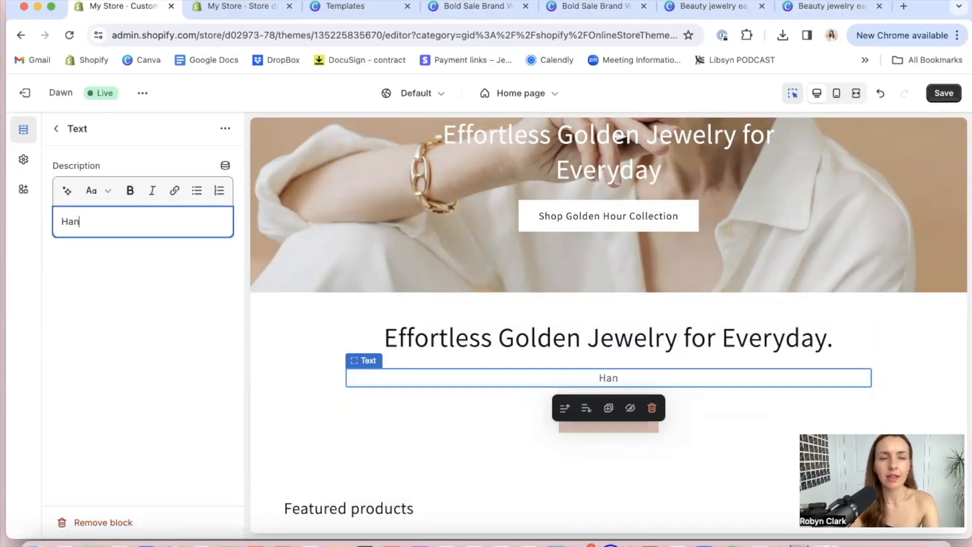
pyautogui.write('dmade & d')
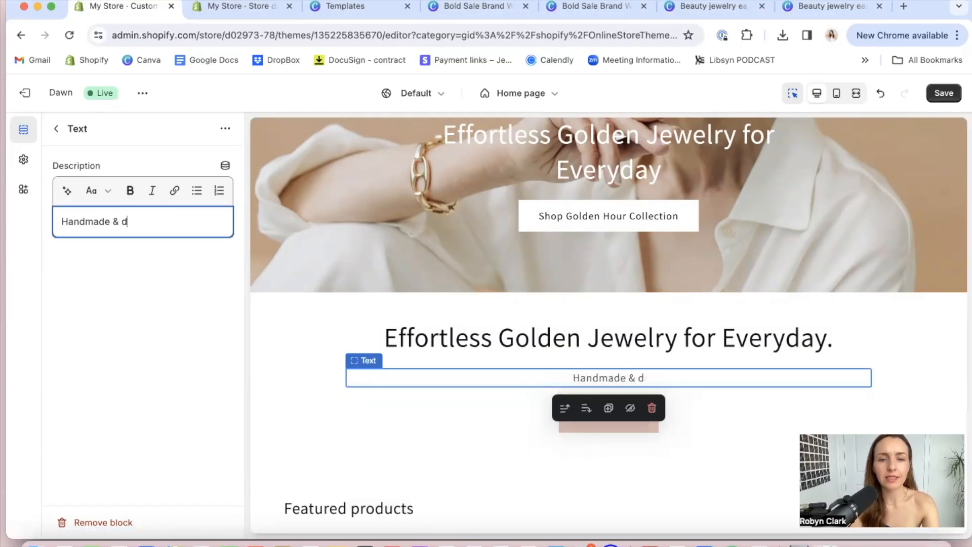
pyautogui.write('esigned by Roybn')
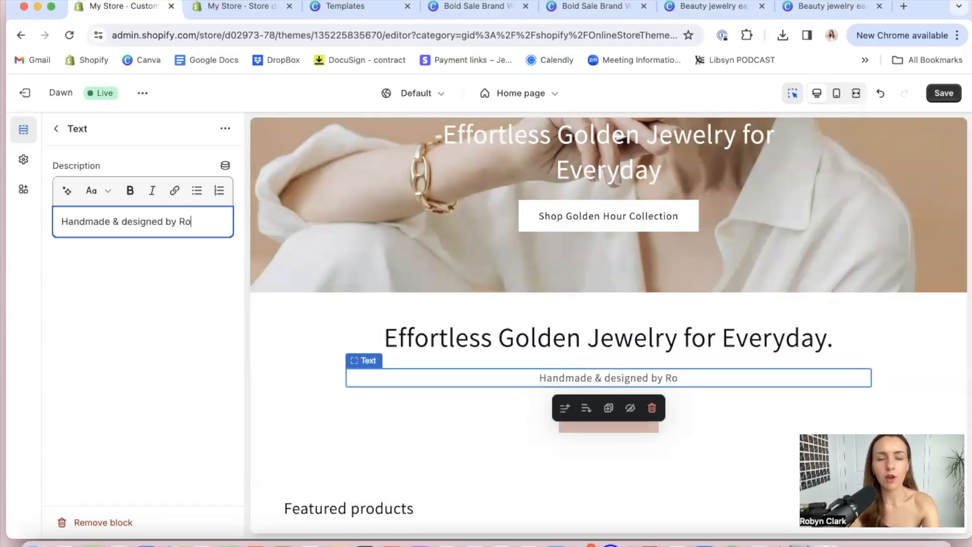
pyautogui.press('BackSpace')
pyautogui.press('BackSpace')
pyautogui.press('BackSpace')
pyautogui.write('byn ')
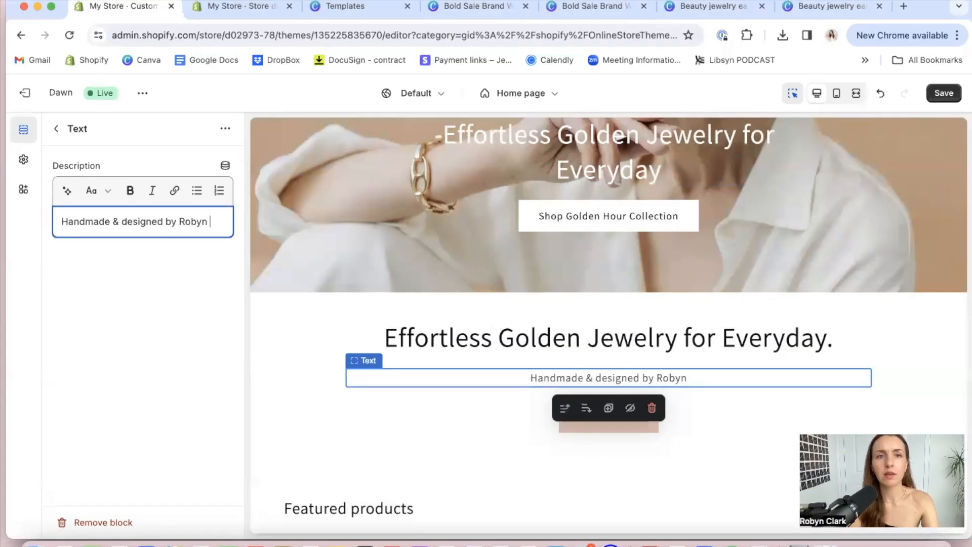
pyautogui.write('Clark in Toronto,')
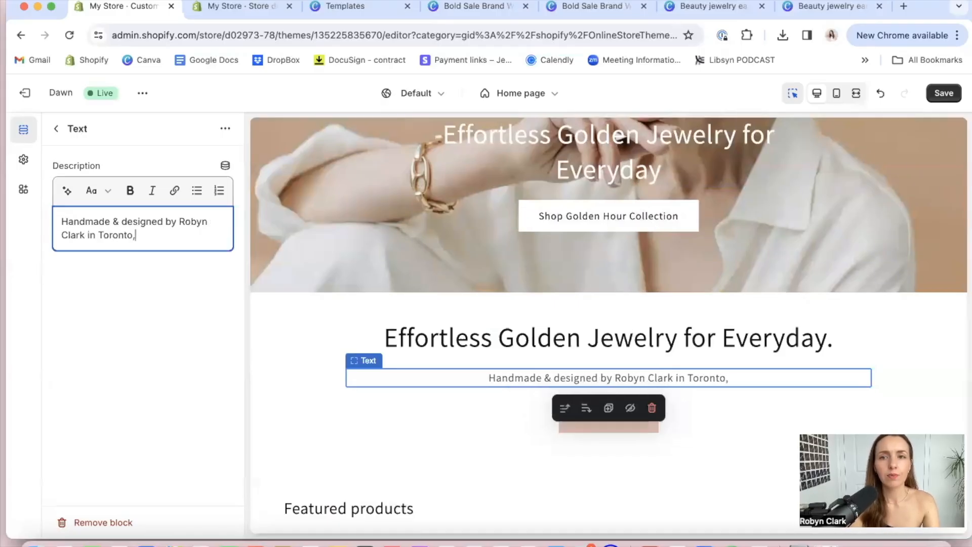
pyautogui.press('BackSpace')
pyautogui.write('.')
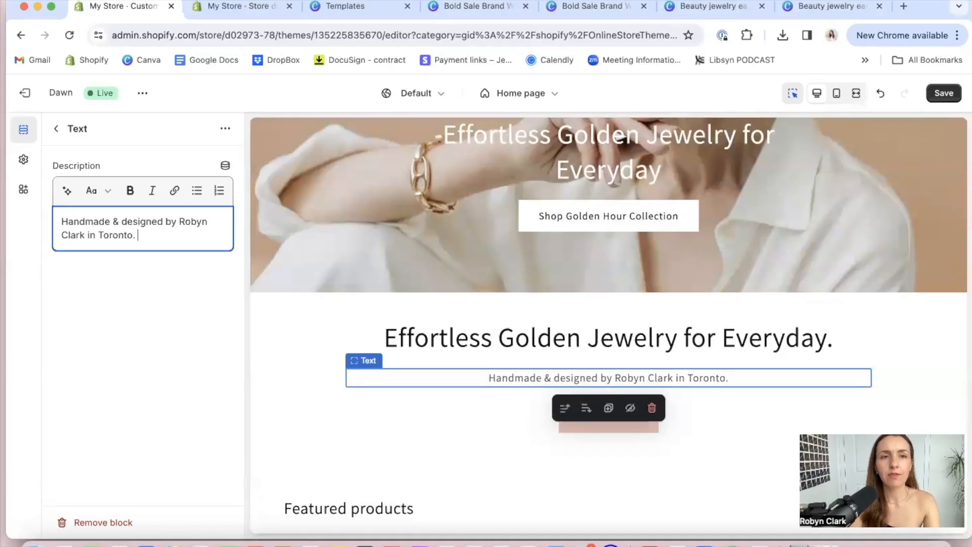
# Try a separate opening paragraph "Every purchase supports girl's education." above the handmade line in the Rich text description
pyautogui.click(62, 221)
pyautogui.write('Every purc')
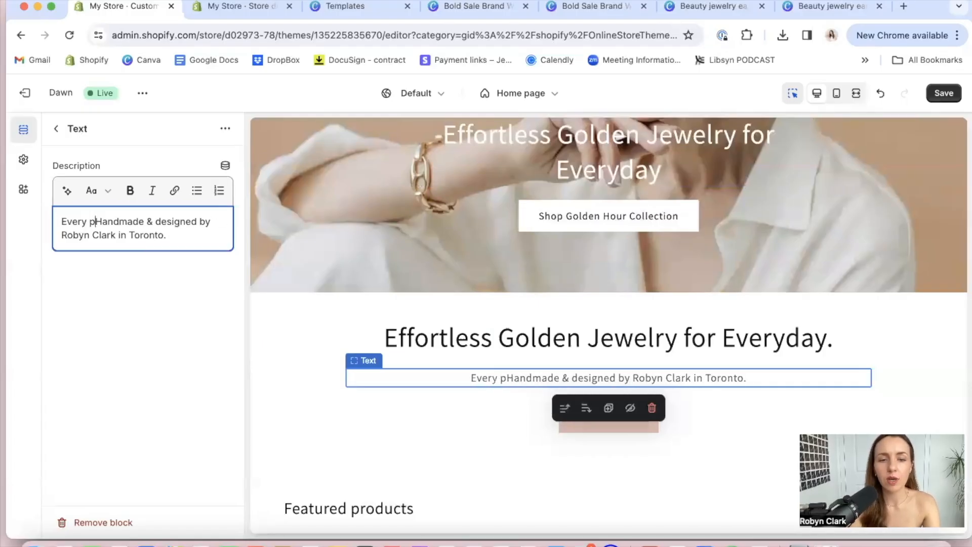
pyautogui.write('hase supports')
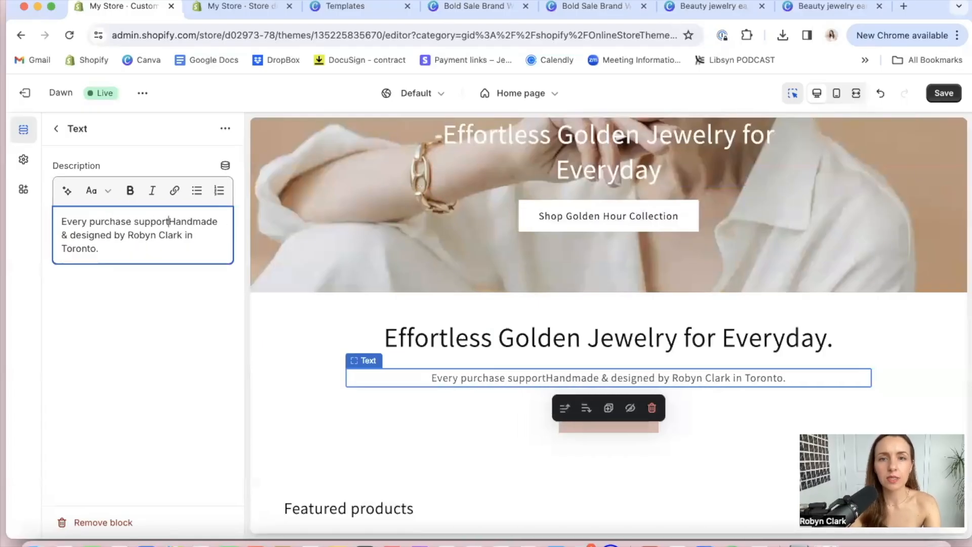
pyautogui.write(' gir')
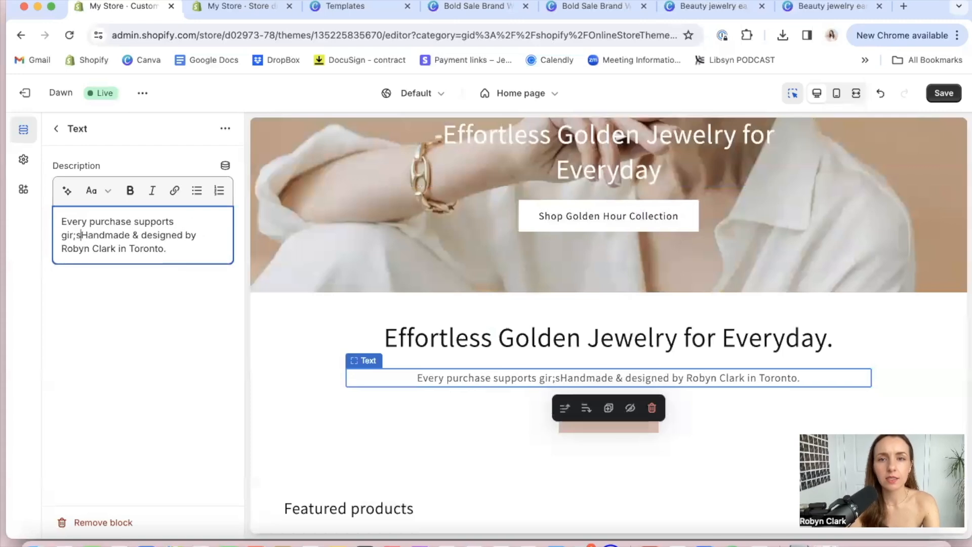
pyautogui.write("l's ed")
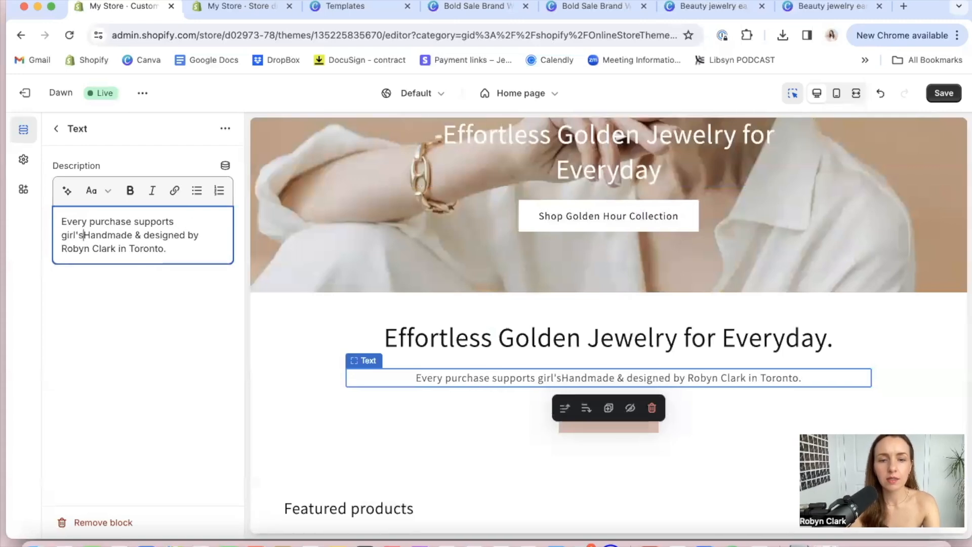
pyautogui.write('ucation')
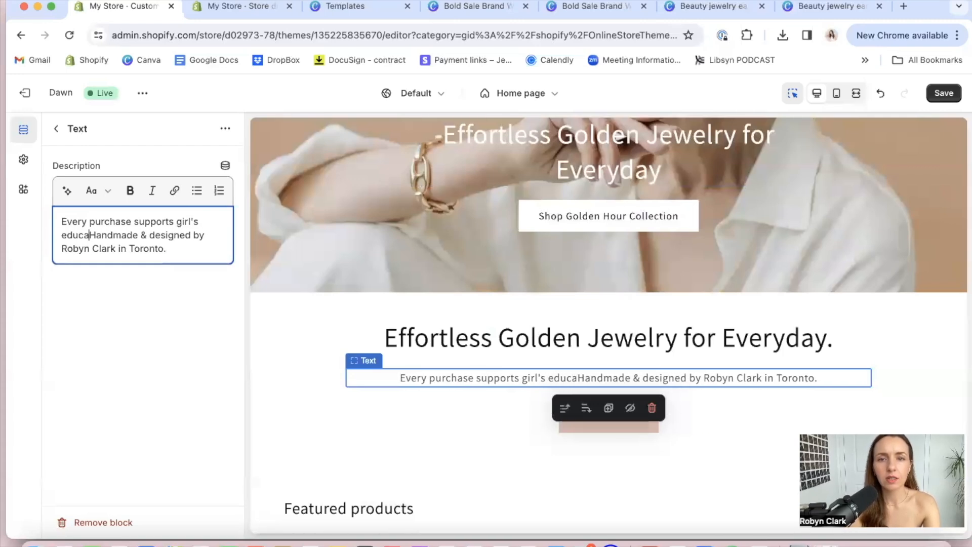
pyautogui.write('. Handmade')
pyautogui.press('Return')
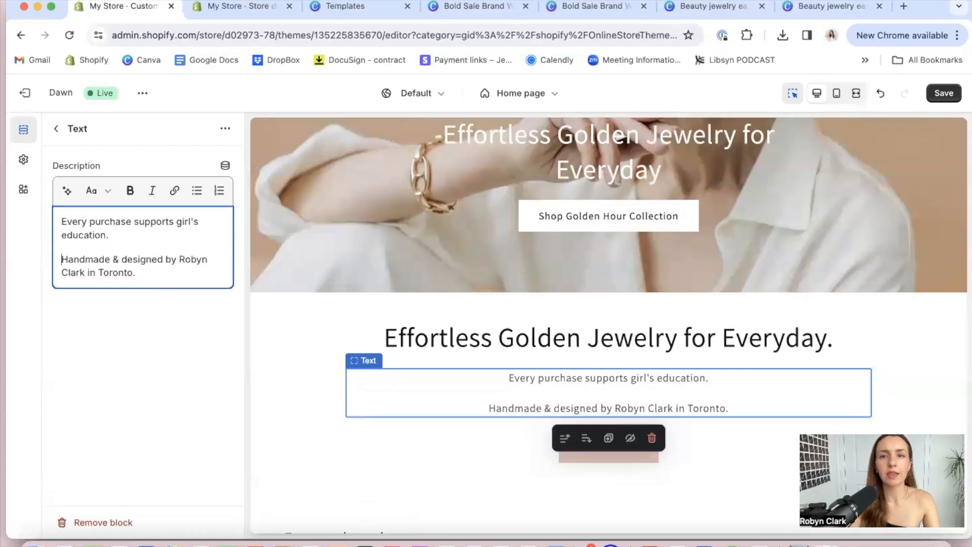
# Remove the girl's education paragraph from the Rich text description, keeping only the handmade line
pyautogui.press('BackSpace')
pyautogui.press('BackSpace')
pyautogui.press('BackSpace')
pyautogui.press('BackSpace')
pyautogui.press('BackSpace')
pyautogui.press('BackSpace')
pyautogui.press('BackSpace')
pyautogui.press('BackSpace')
pyautogui.press('BackSpace')
pyautogui.press('BackSpace')
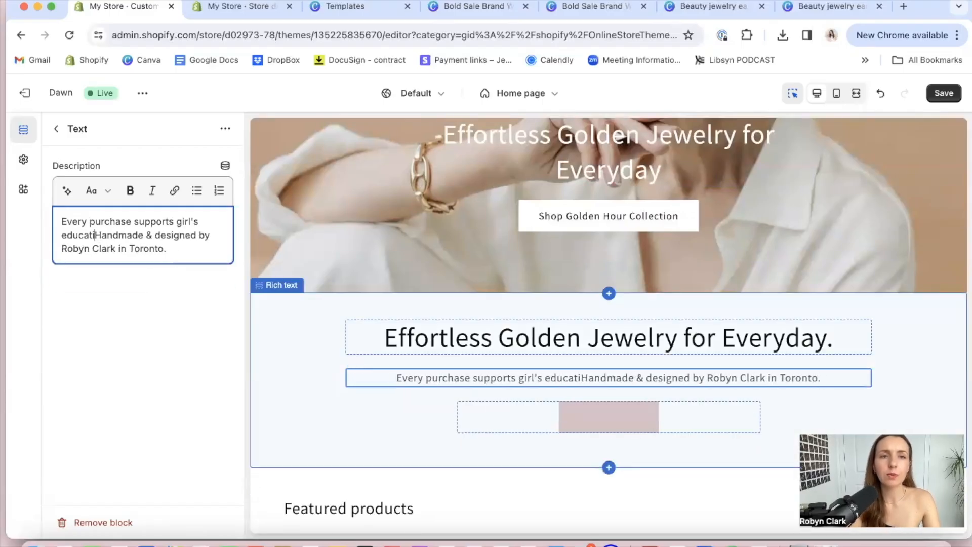
pyautogui.press('BackSpace')
pyautogui.press('BackSpace')
pyautogui.press('BackSpace')
pyautogui.press('BackSpace')
pyautogui.press('BackSpace')
pyautogui.press('BackSpace')
pyautogui.press('BackSpace')
pyautogui.press('BackSpace')
pyautogui.press('BackSpace')
pyautogui.press('BackSpace')
pyautogui.press('BackSpace')
pyautogui.press('BackSpace')
pyautogui.press('BackSpace')
pyautogui.press('BackSpace')
pyautogui.press('BackSpace')
pyautogui.press('BackSpace')
pyautogui.press('BackSpace')
pyautogui.press('BackSpace')
pyautogui.press('BackSpace')
pyautogui.press('BackSpace')
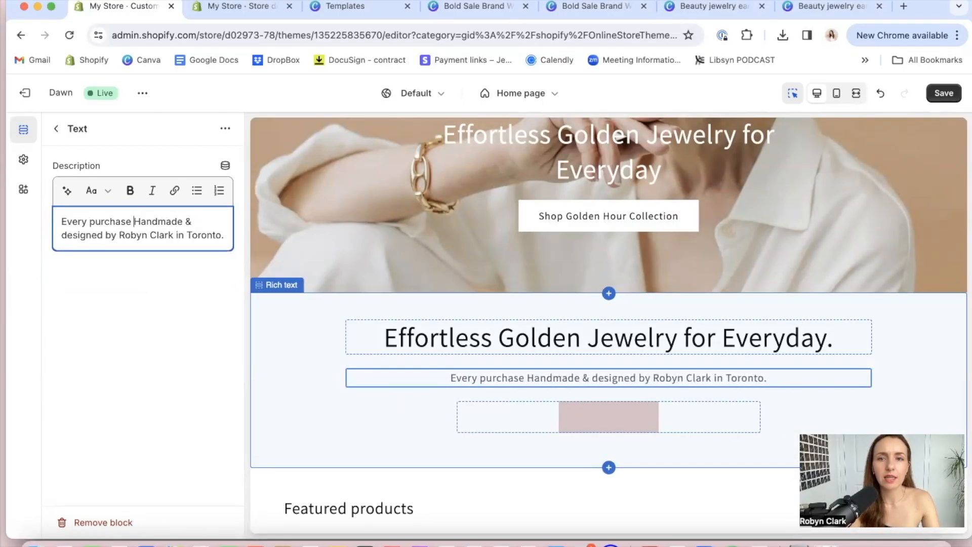
pyautogui.press('BackSpace')
pyautogui.press('BackSpace')
pyautogui.press('BackSpace')
pyautogui.press('BackSpace')
pyautogui.press('BackSpace')
pyautogui.press('BackSpace')
pyautogui.press('BackSpace')
pyautogui.press('BackSpace')
pyautogui.press('BackSpace')
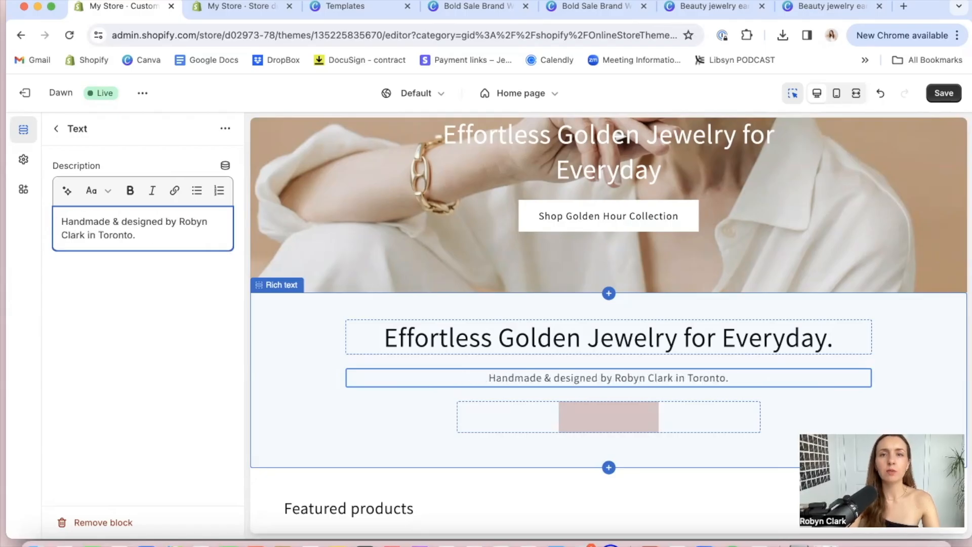
# Change the first button label in the Rich text section to "Shop Golden Hour Faves"
pyautogui.click(921, 346)
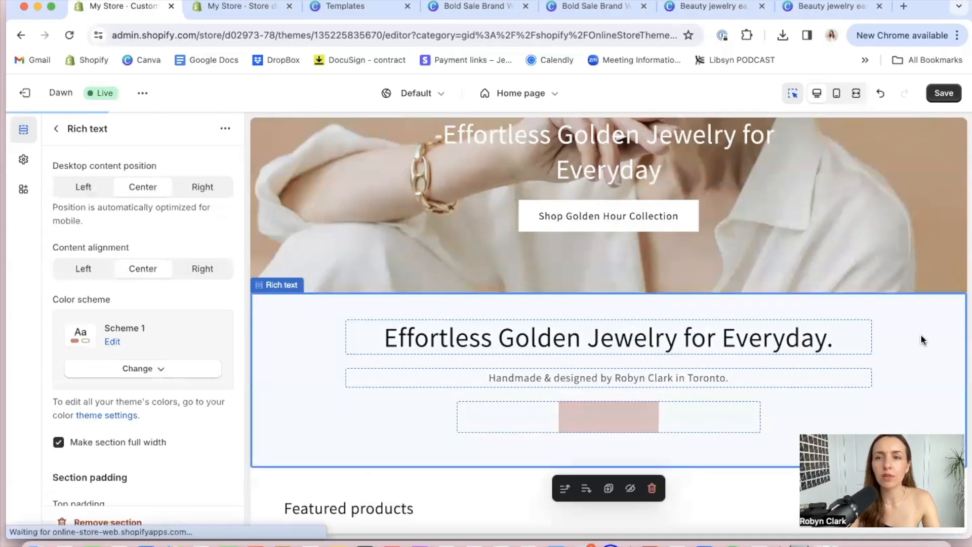
pyautogui.click(736, 480)
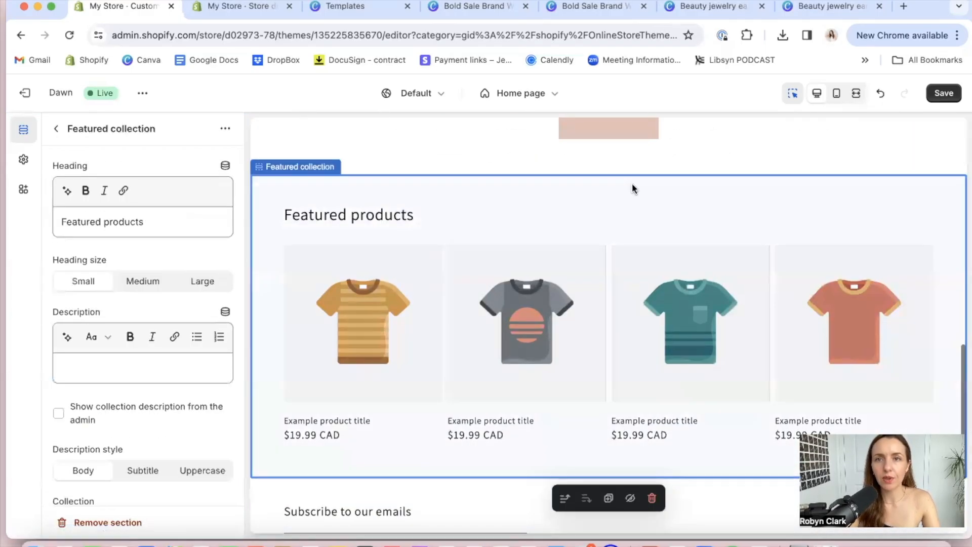
pyautogui.click(605, 492)
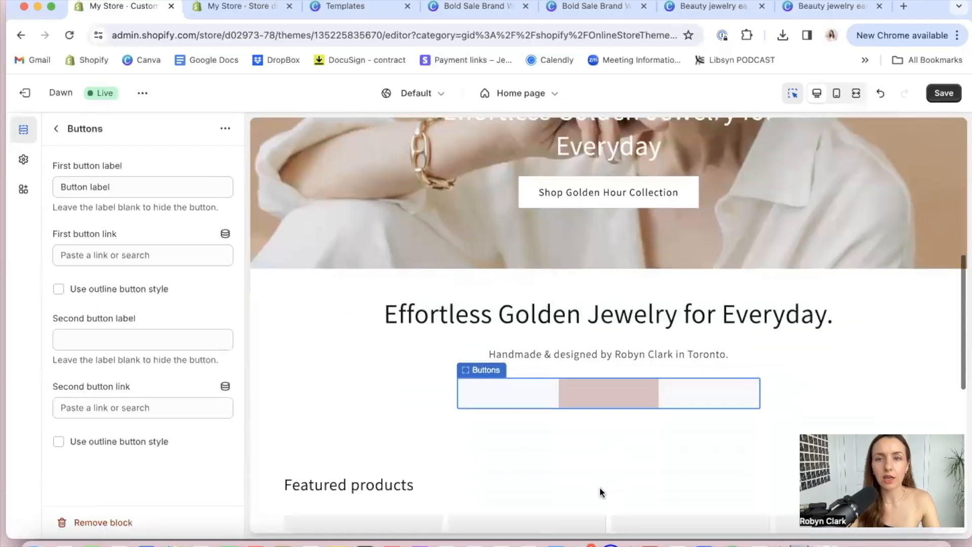
pyautogui.tripleClick(90, 185)
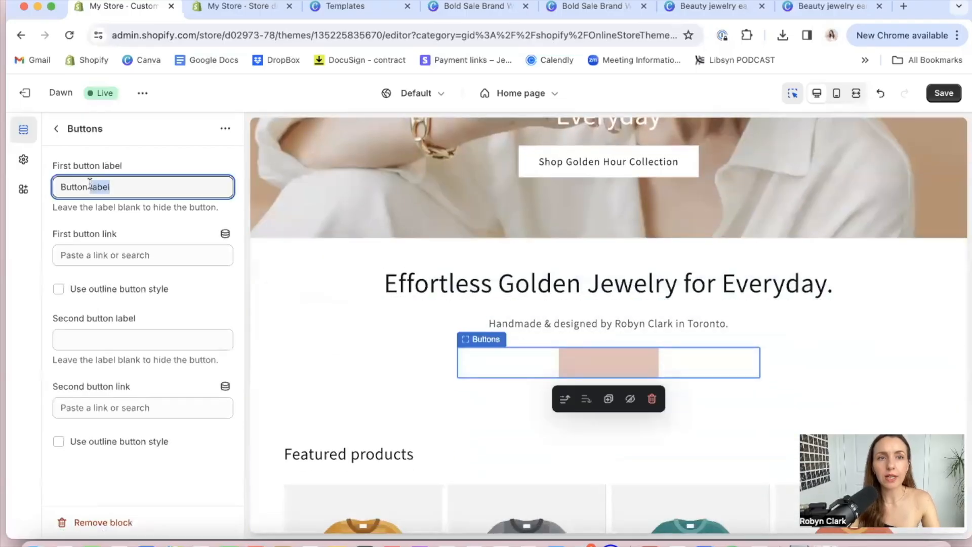
pyautogui.write('Shp')
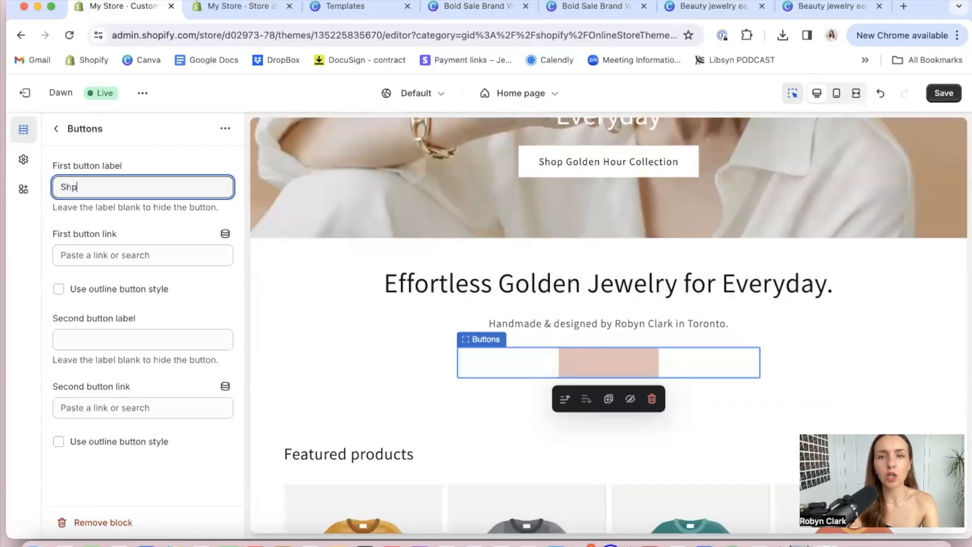
pyautogui.write('op Col')
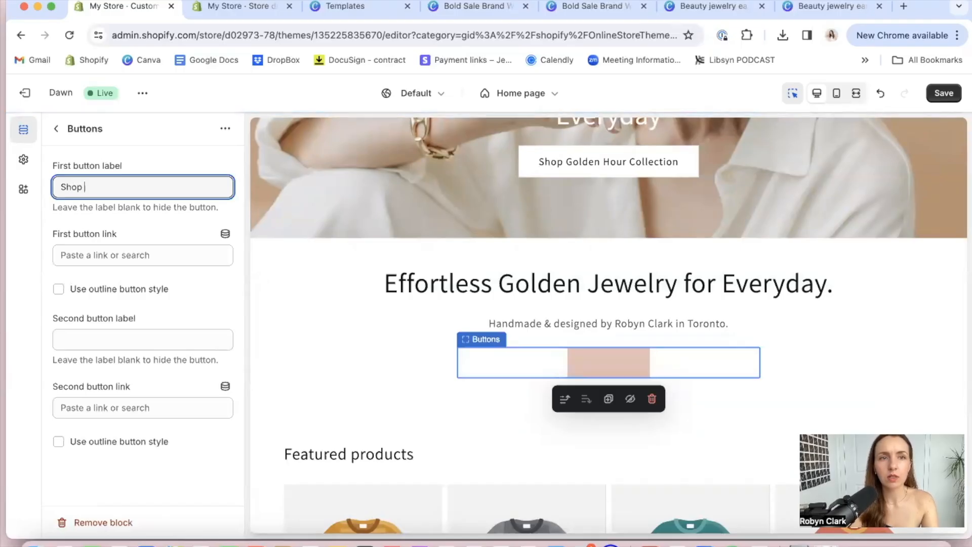
pyautogui.write('le')
pyautogui.press('BackSpace')
pyautogui.press('BackSpace')
pyautogui.press('BackSpace')
pyautogui.press('BackSpace')
pyautogui.press('BackSpace')
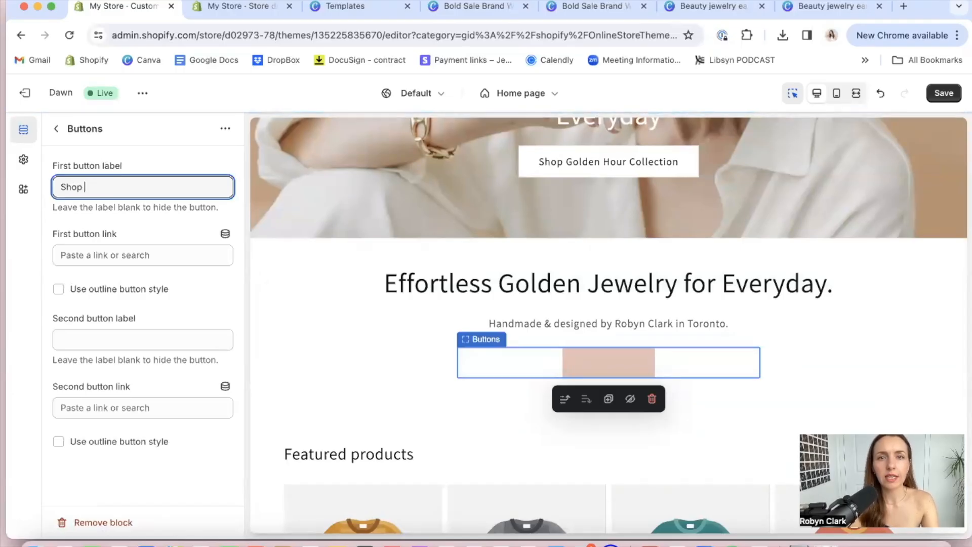
pyautogui.write('Golden Jour')
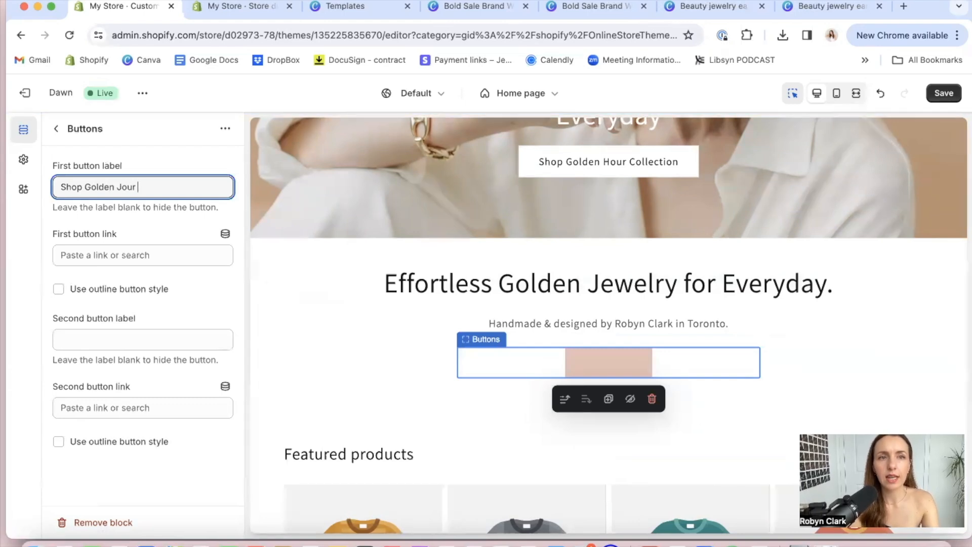
pyautogui.press('BackSpace')
pyautogui.press('BackSpace')
pyautogui.press('BackSpace')
pyautogui.press('BackSpace')
pyautogui.write('Hour F')
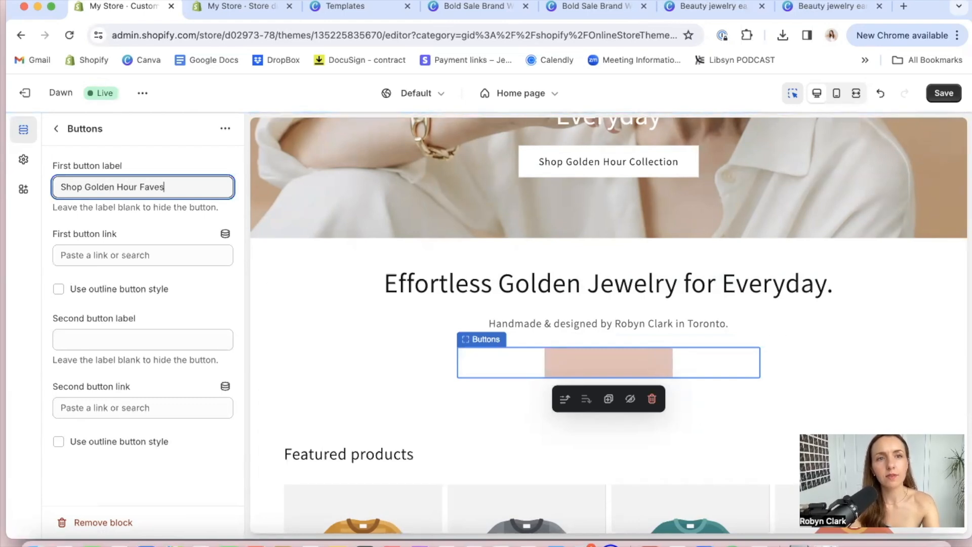
pyautogui.write('aves')
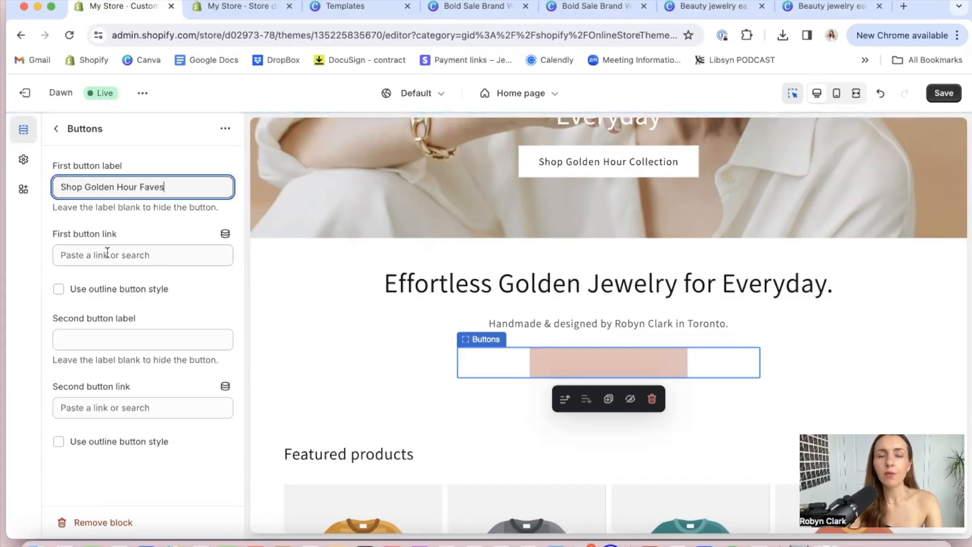
# Link the Rich text section's first button to All collections
pyautogui.click(107, 254)
pyautogui.click(119, 275)
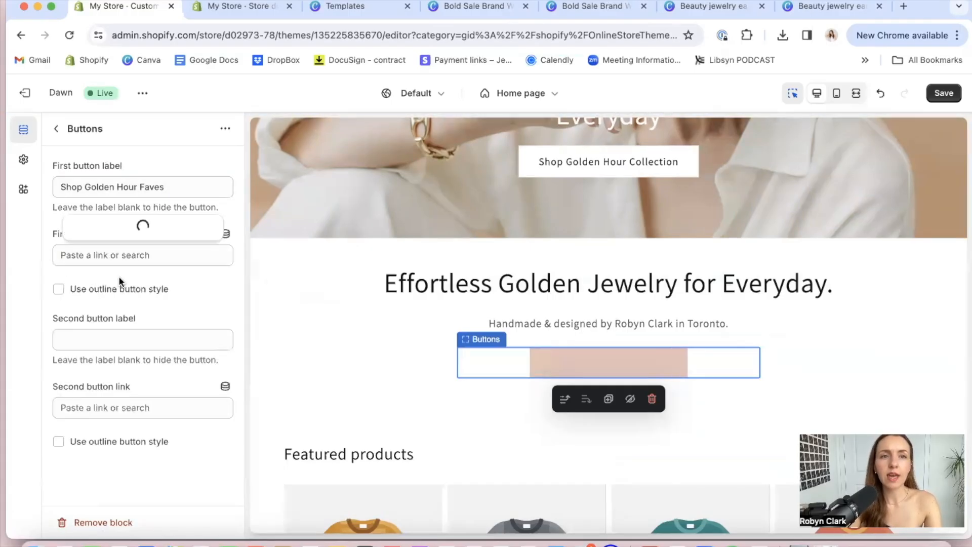
pyautogui.click(121, 200)
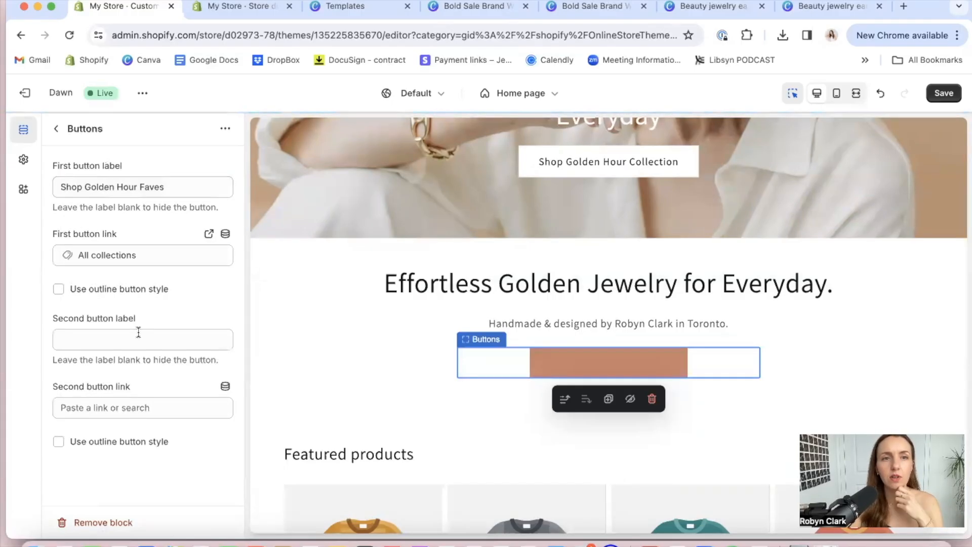
# Compare the filled and outline looks of the first Rich text button and apply the outline button style
pyautogui.click(64, 292)
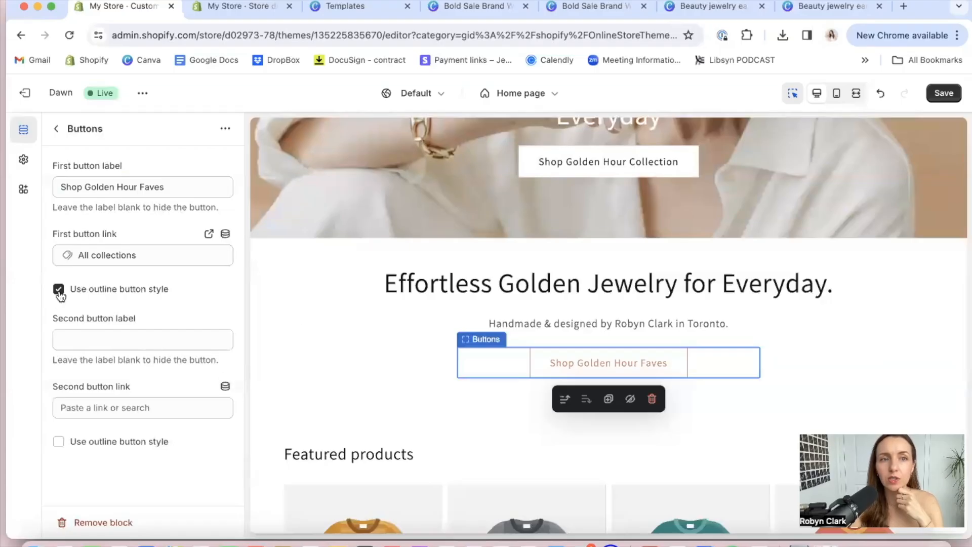
pyautogui.click(60, 293)
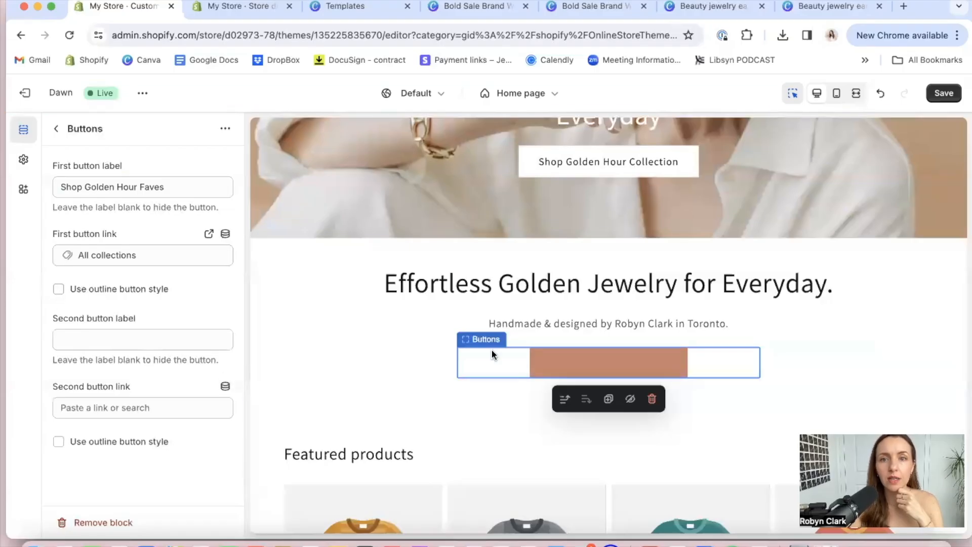
pyautogui.click(58, 289)
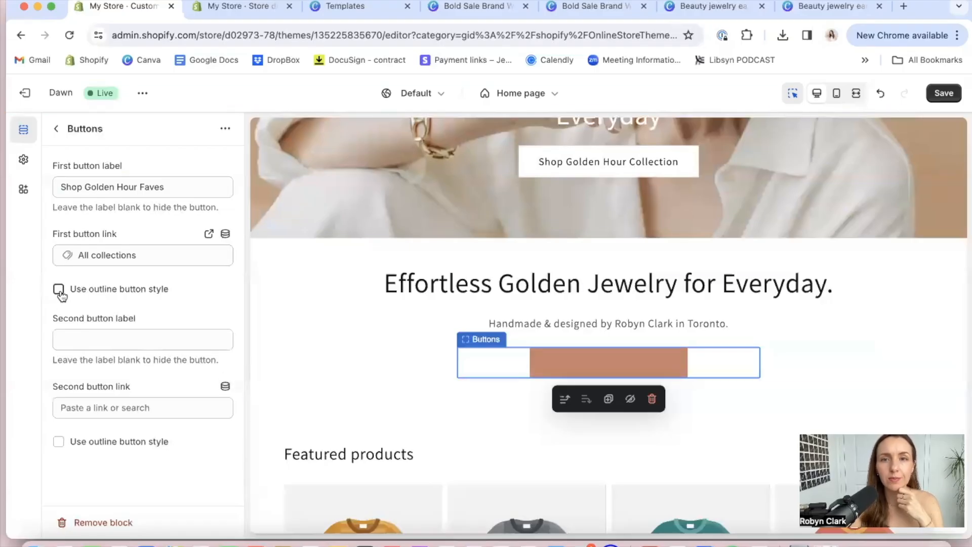
pyautogui.click(853, 341)
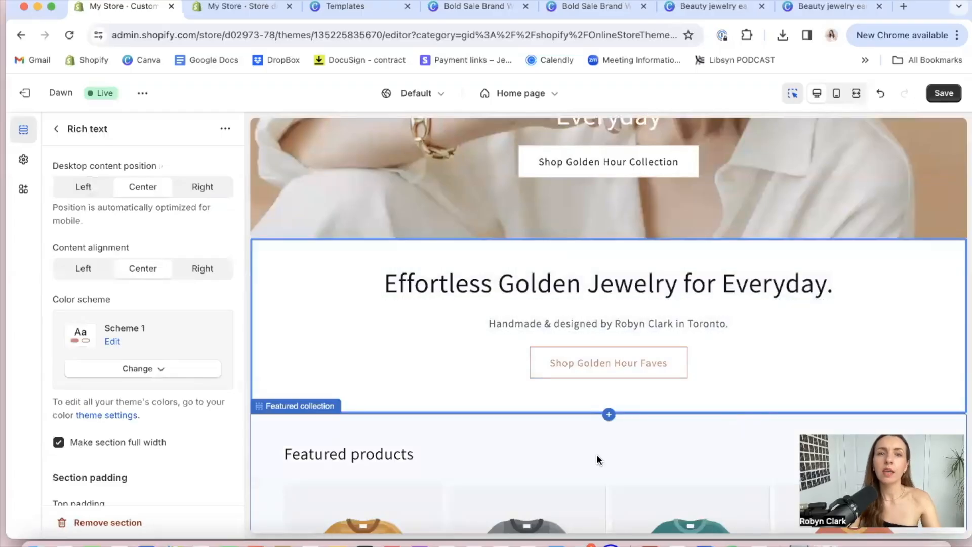
# Review the home page from the header and image banner down to the Featured collection section
pyautogui.scroll(-3, 511, 469)
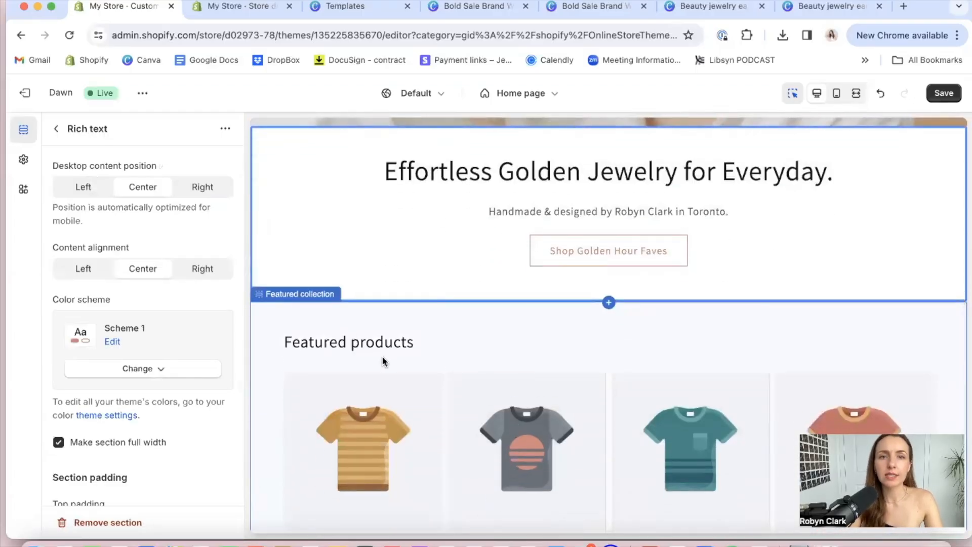
pyautogui.click(349, 341)
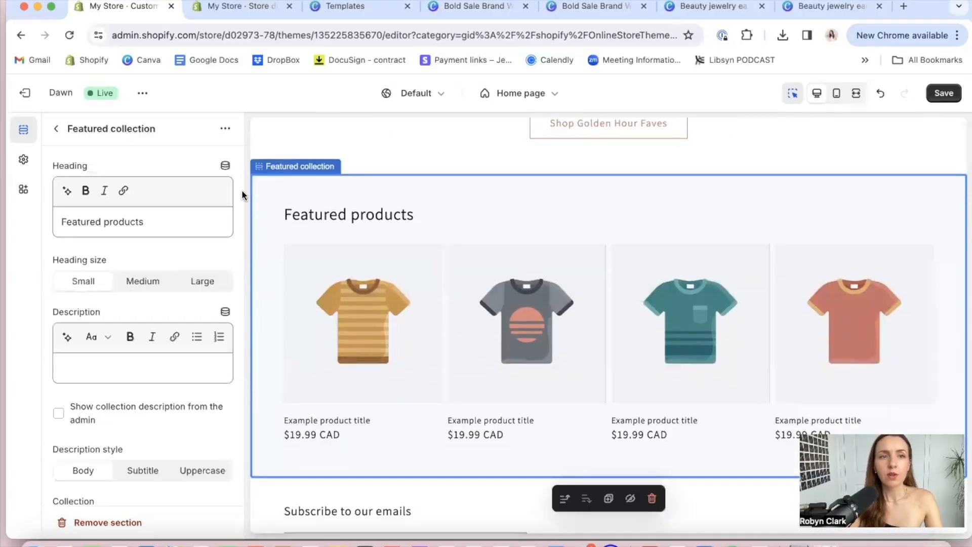
pyautogui.tripleClick(107, 222)
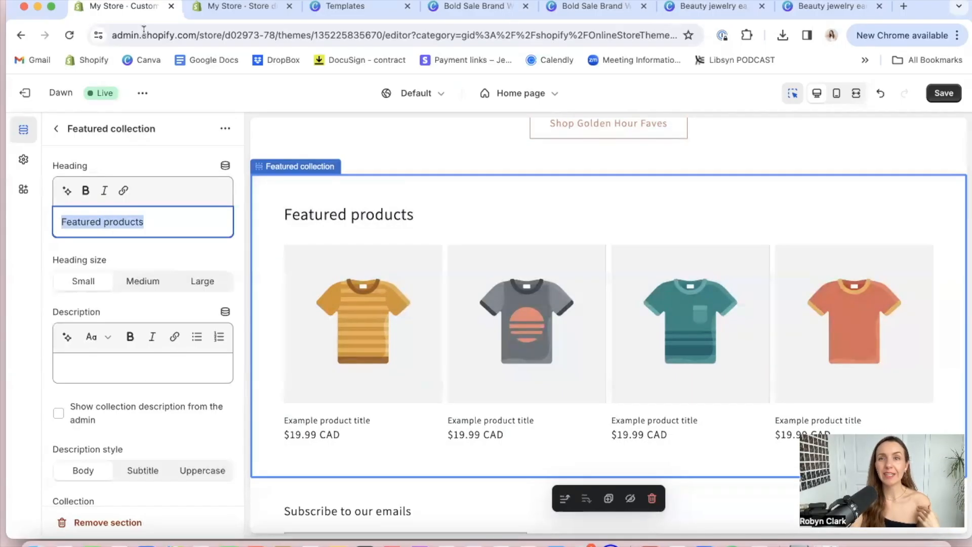
pyautogui.scroll(10, 460, 261)
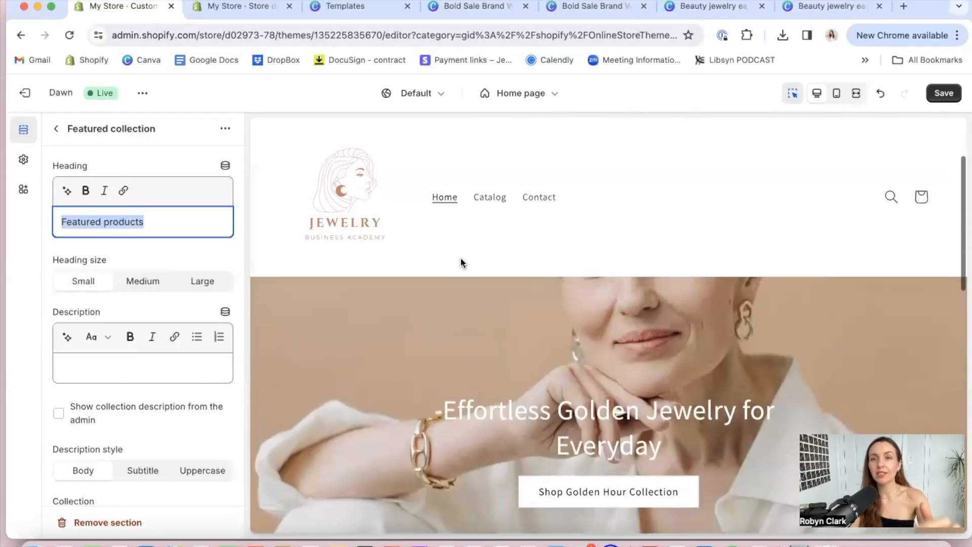
pyautogui.scroll(-4, 461, 261)
pyautogui.scroll(-3, 460, 257)
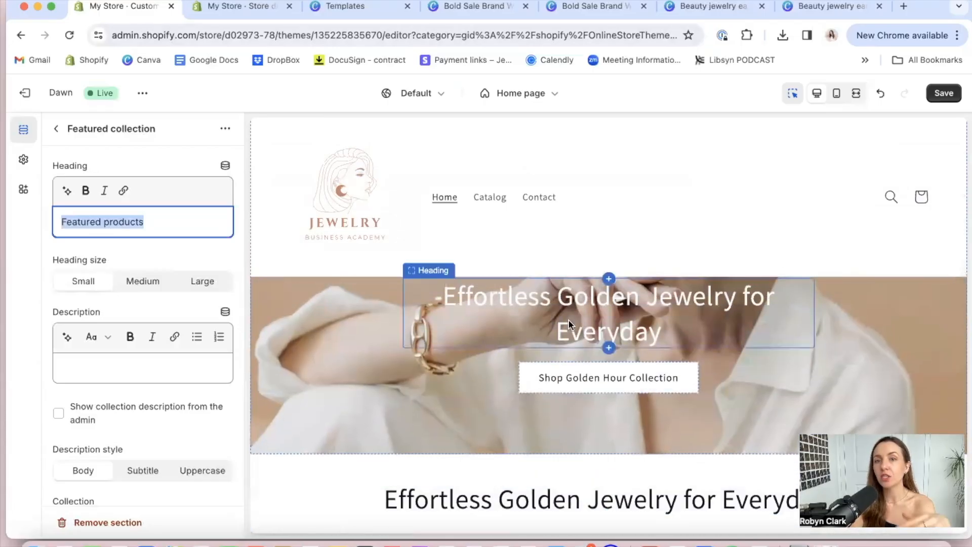
pyautogui.scroll(-5, 568, 319)
pyautogui.scroll(2, 551, 302)
pyautogui.scroll(2, 551, 299)
pyautogui.click(551, 298)
pyautogui.scroll(-8, 536, 400)
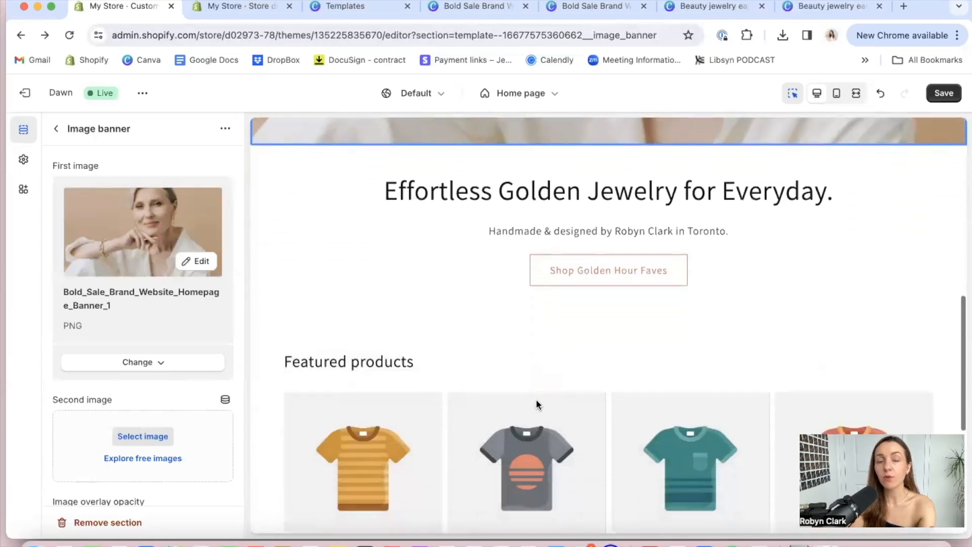
pyautogui.scroll(-3, 535, 399)
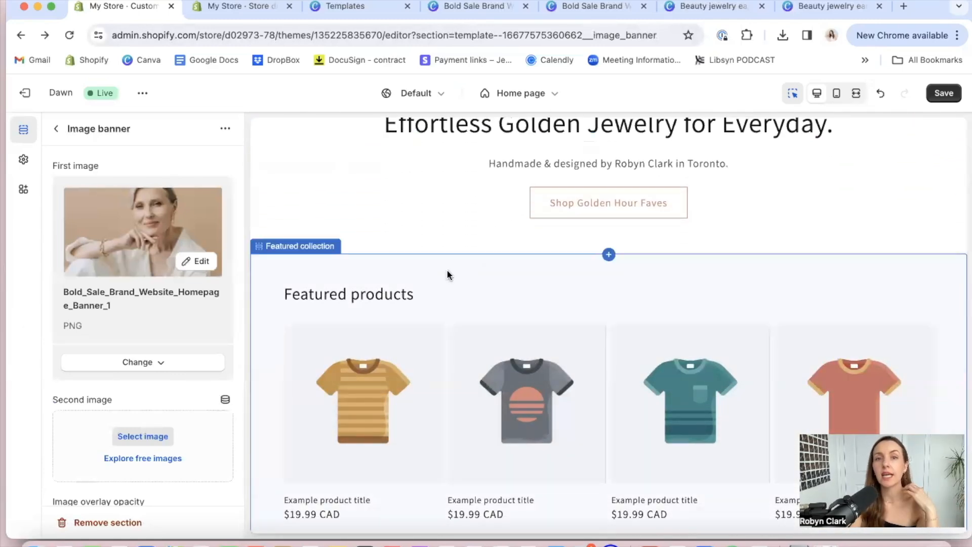
# Replace the Featured collection heading with "Meet your new fave summer layers"
pyautogui.click(367, 298)
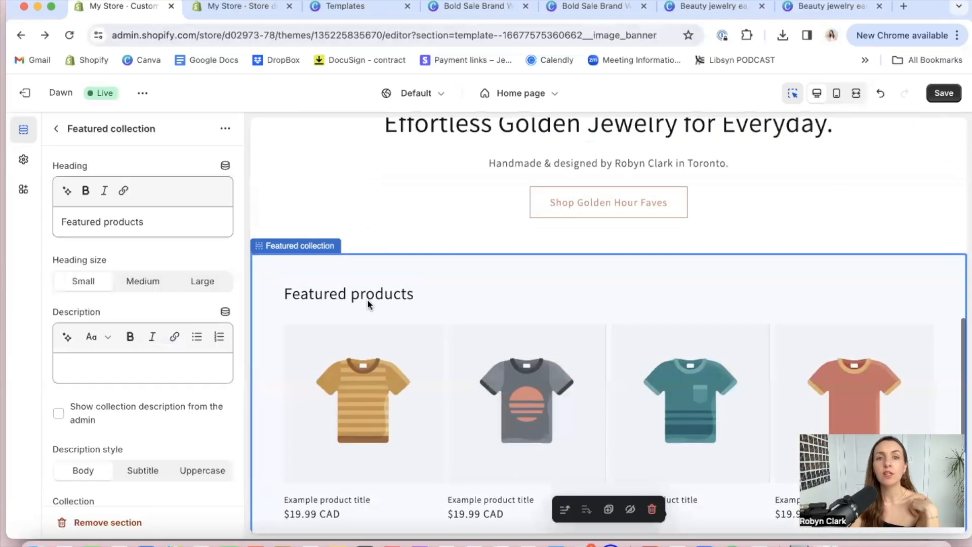
pyautogui.click(150, 221)
pyautogui.tripleClick(151, 222)
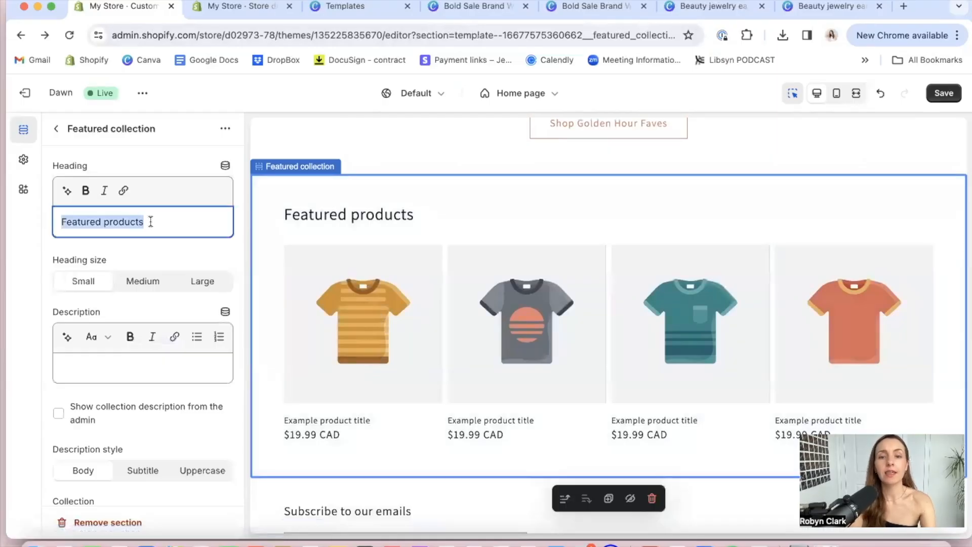
pyautogui.write("Here's")
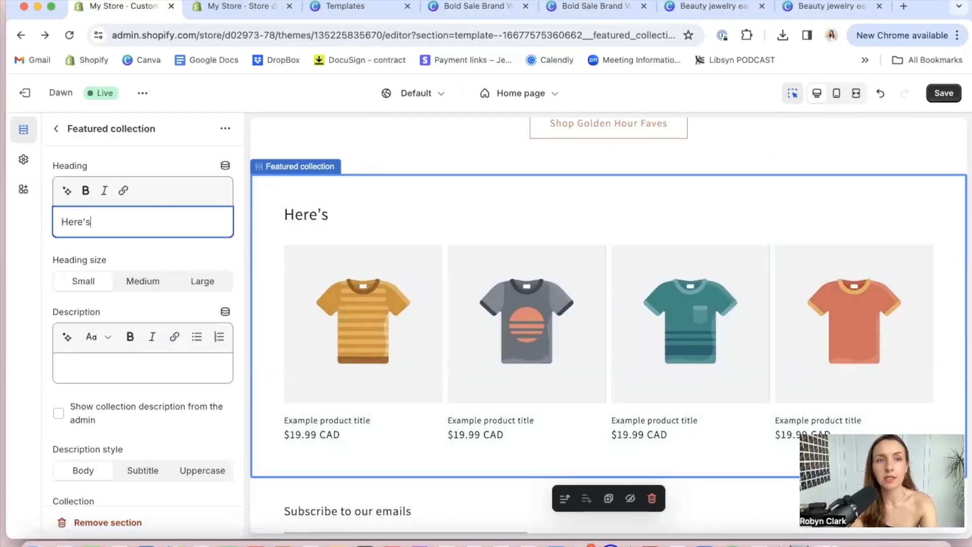
pyautogui.press('BackSpace')
pyautogui.press('BackSpace')
pyautogui.press('BackSpace')
pyautogui.press('BackSpace')
pyautogui.write('Meet ')
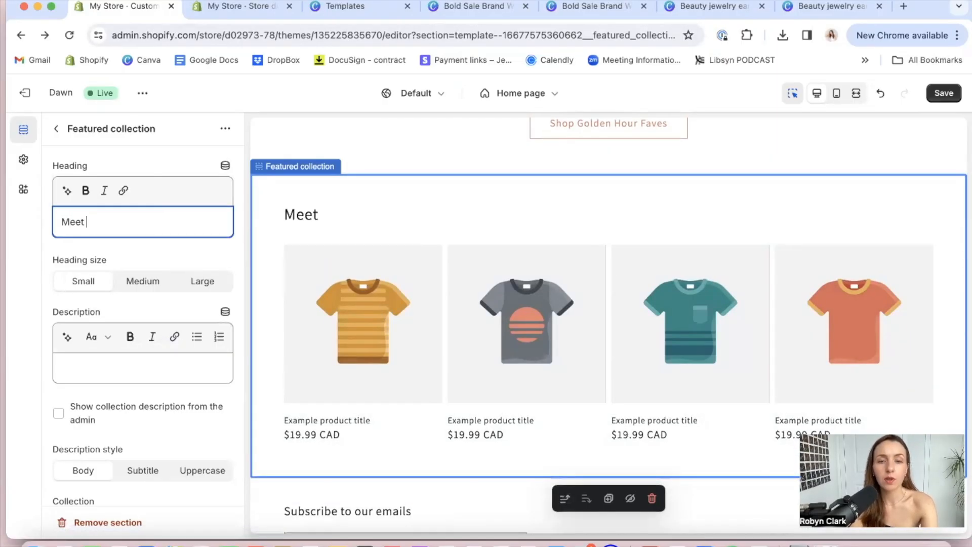
pyautogui.write('your n')
pyautogui.press('BackSpace')
pyautogui.write('new ')
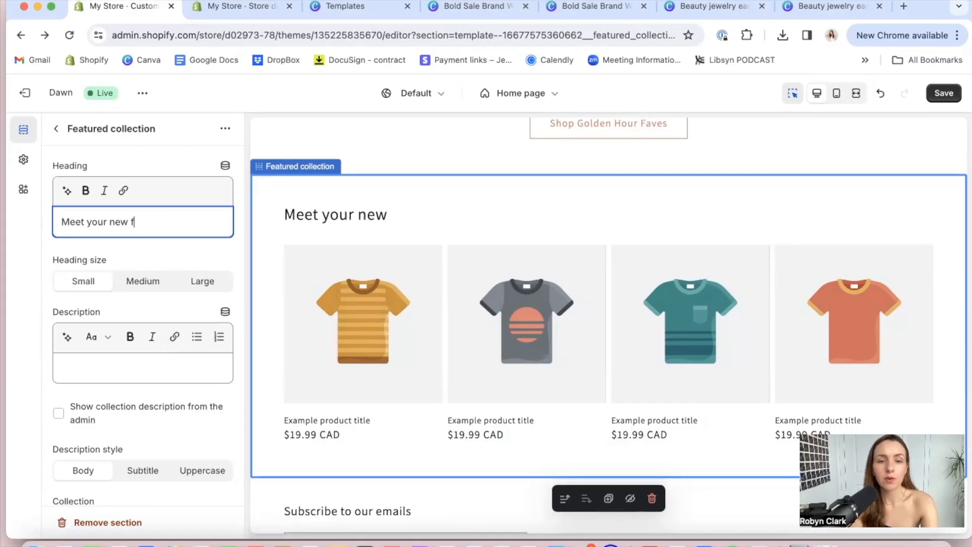
pyautogui.write('fave')
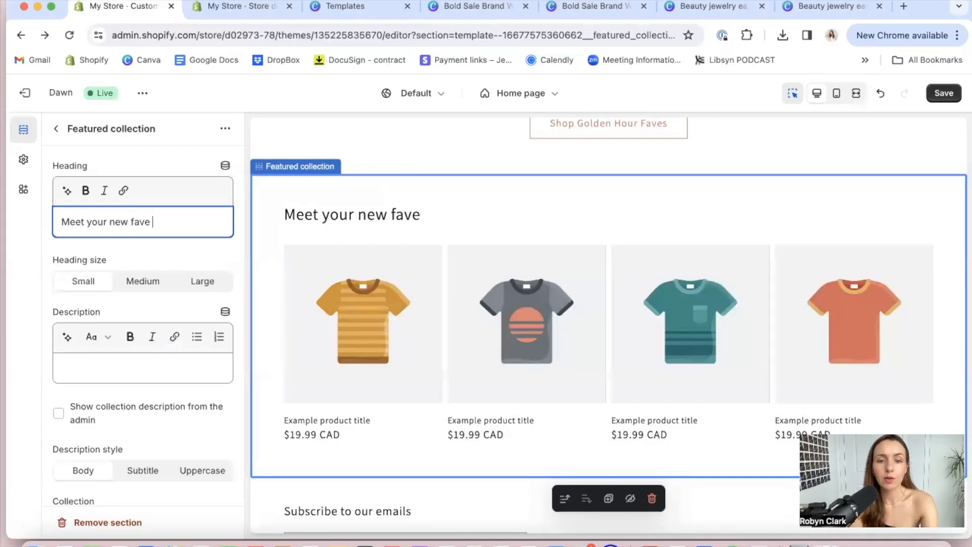
pyautogui.write(' layer')
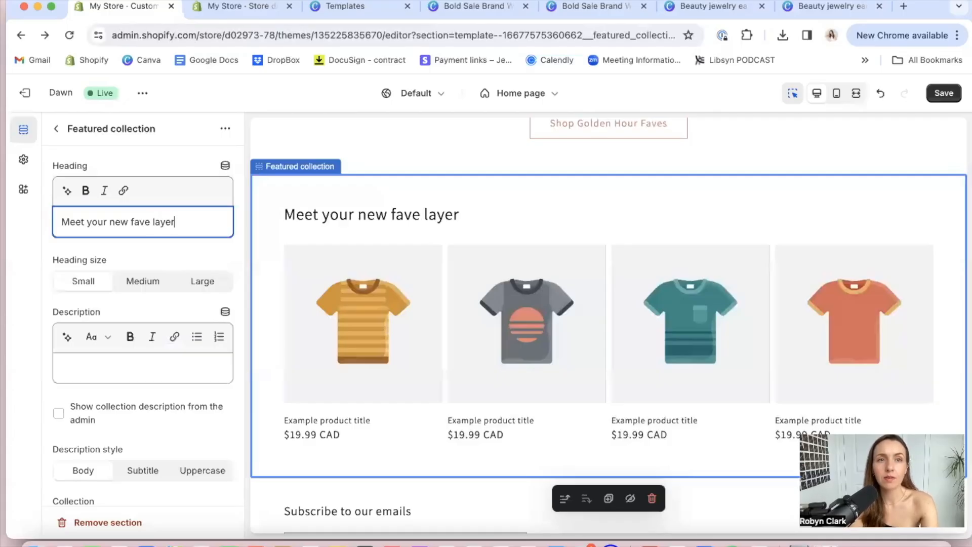
pyautogui.write('ing')
pyautogui.press('BackSpace')
pyautogui.press('BackSpace')
pyautogui.press('BackSpace')
pyautogui.press('BackSpace')
pyautogui.press('BackSpace')
pyautogui.press('BackSpace')
pyautogui.press('BackSpace')
pyautogui.press('BackSpace')
pyautogui.write('summer layers')
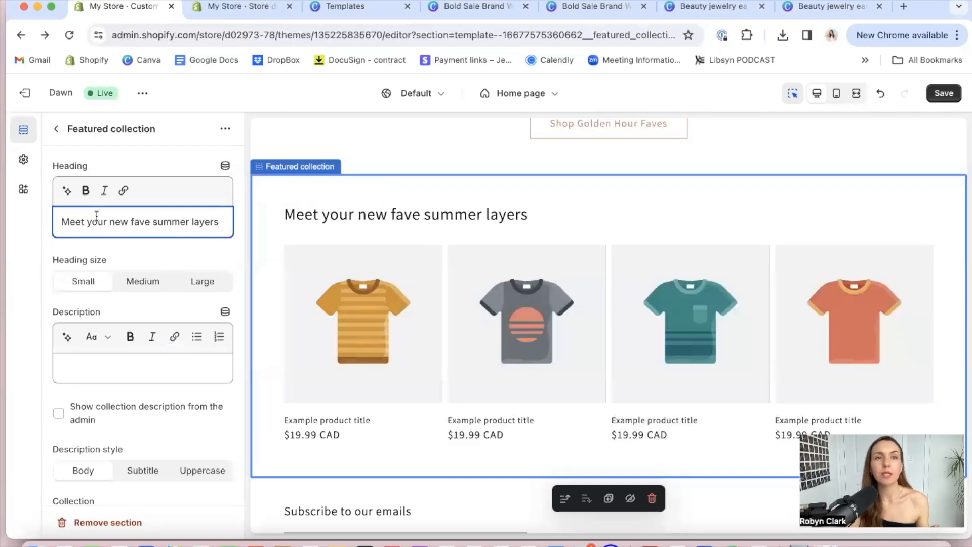
# Replace the word "summer" with "fall" in the Featured collection heading
pyautogui.doubleClick(139, 221)
pyautogui.doubleClick(170, 222)
pyautogui.write('fall')
pyautogui.click(172, 258)
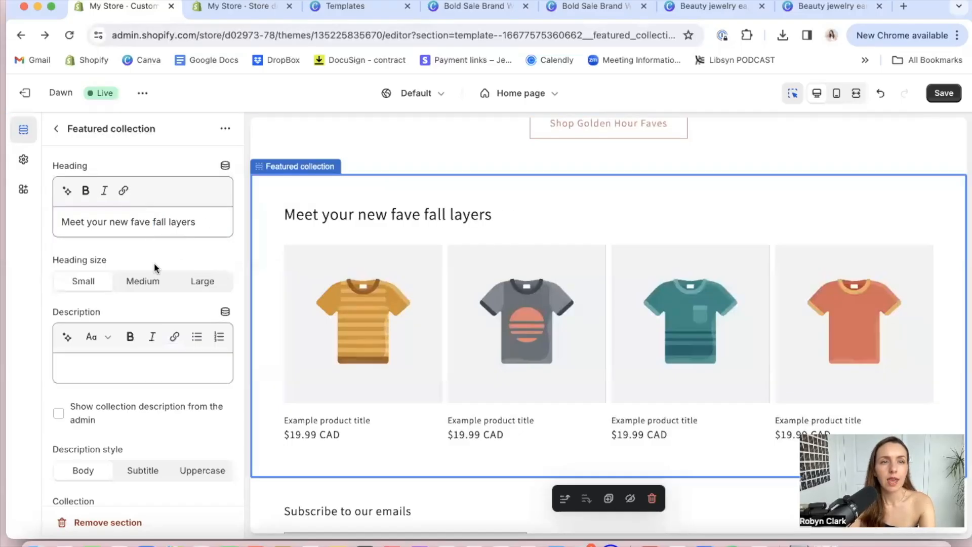
# Try the Medium heading size, return it to Small, and add "..." to the end of the Featured collection heading
pyautogui.click(133, 285)
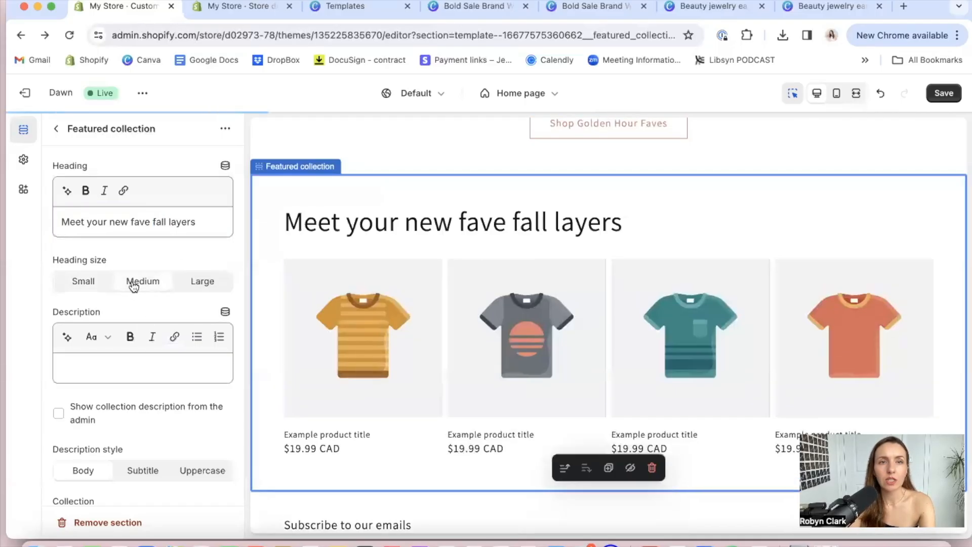
pyautogui.click(82, 283)
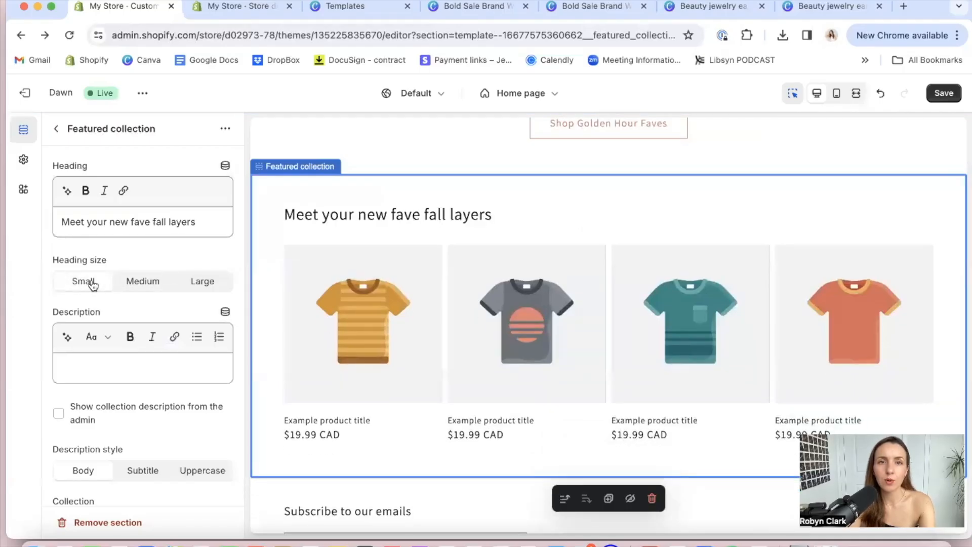
pyautogui.click(198, 221)
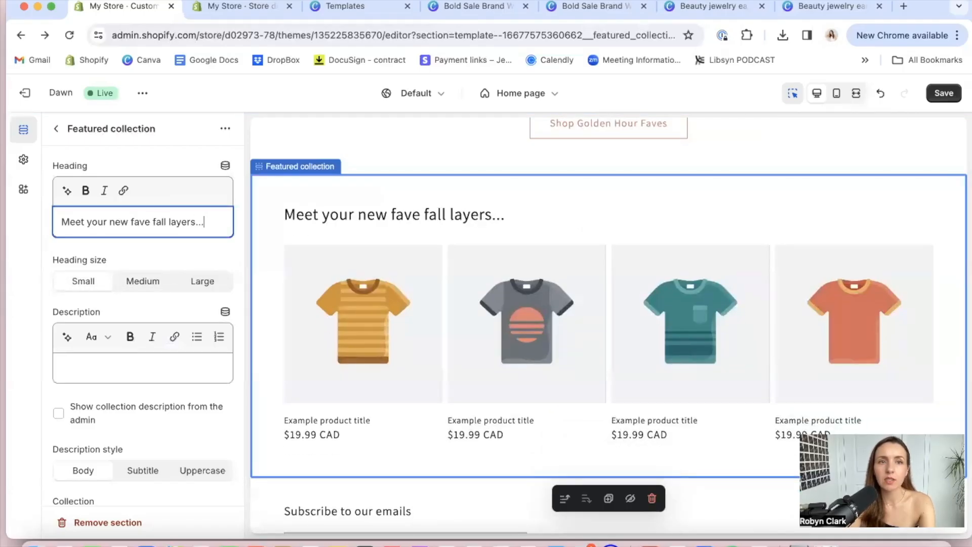
# Review the Featured collection's description, collection and product count settings, including the options for changing the assigned collection
pyautogui.click(206, 260)
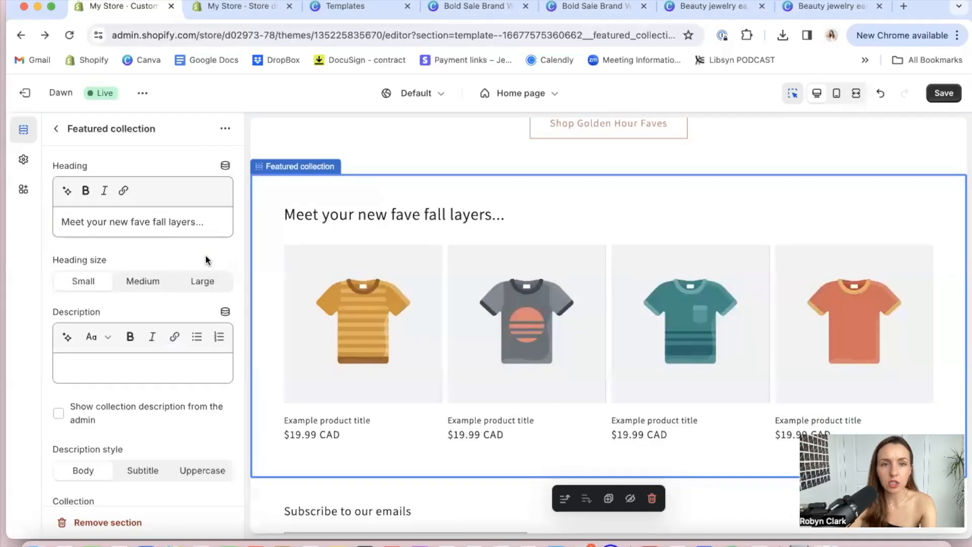
pyautogui.scroll(-1, 149, 405)
pyautogui.click(114, 334)
pyautogui.scroll(-6, 114, 334)
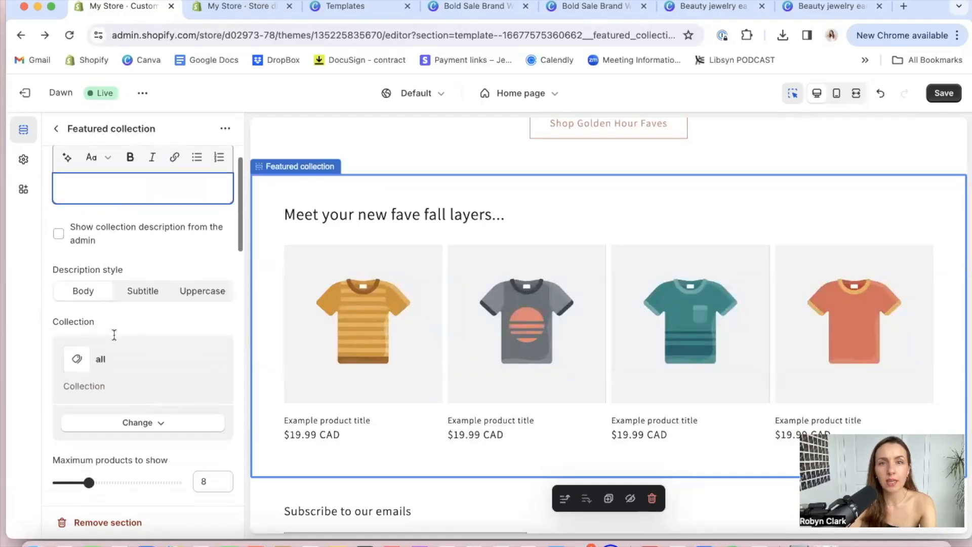
pyautogui.scroll(-1, 114, 334)
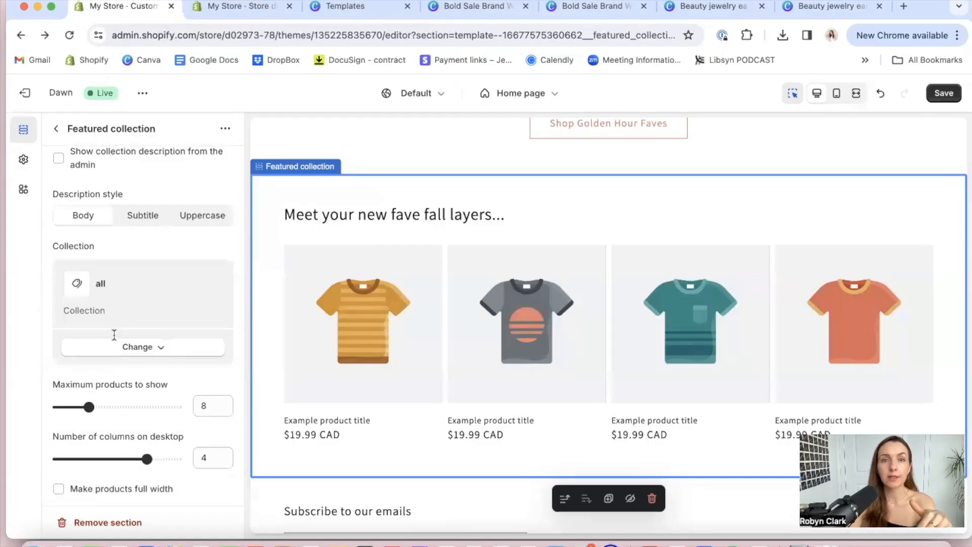
pyautogui.click(147, 350)
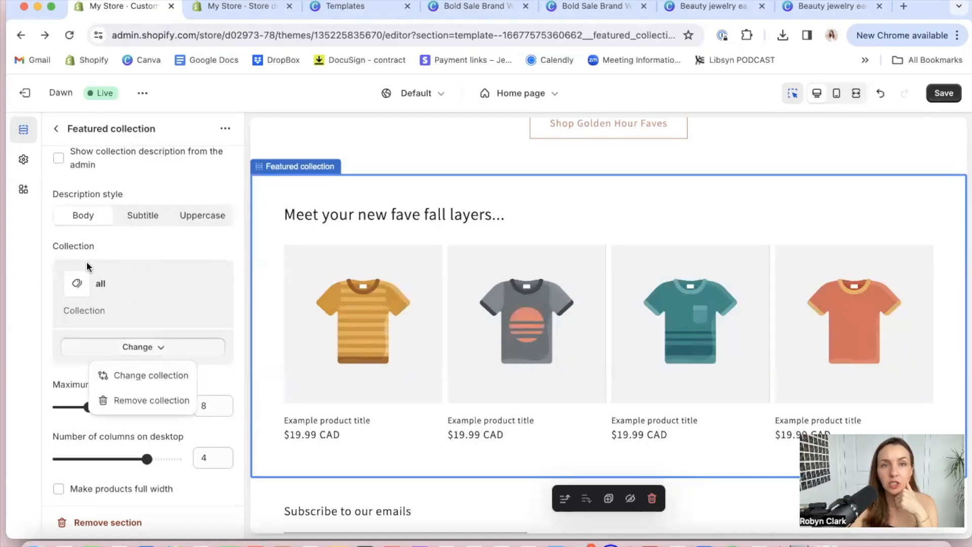
pyautogui.click(229, 244)
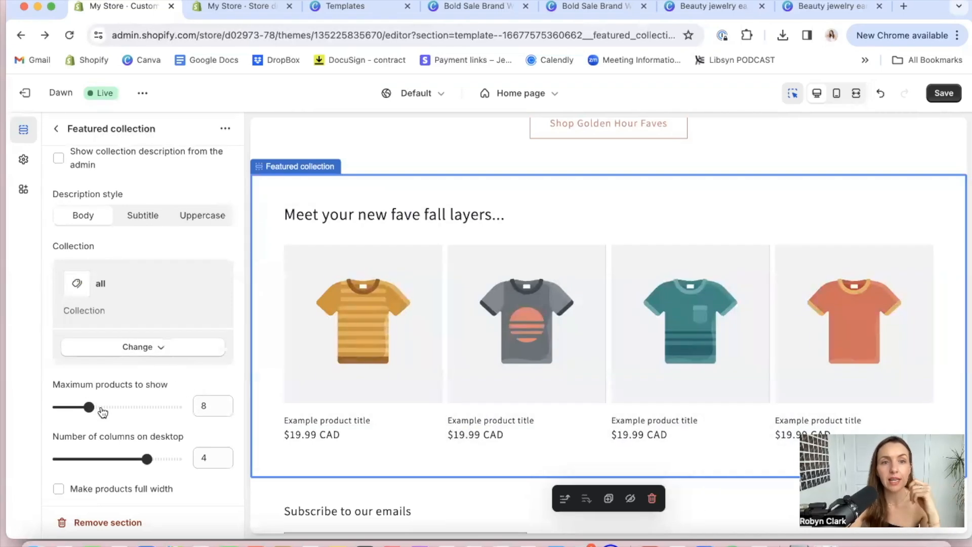
# Set the Featured collection to show a maximum of 5 products in 5 columns on desktop
pyautogui.click(89, 406)
pyautogui.moveTo(88, 407); pyautogui.dragTo(73, 407)
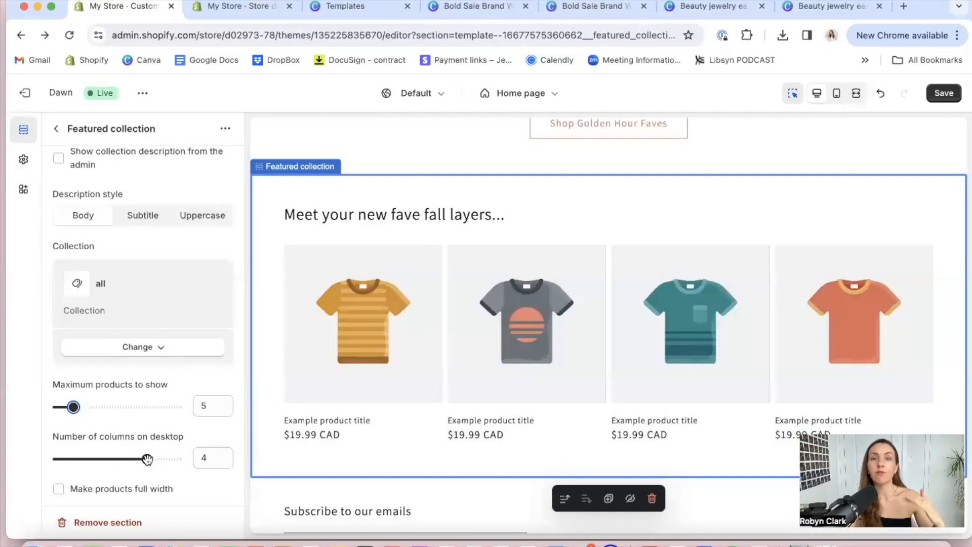
pyautogui.moveTo(147, 458); pyautogui.dragTo(175, 459)
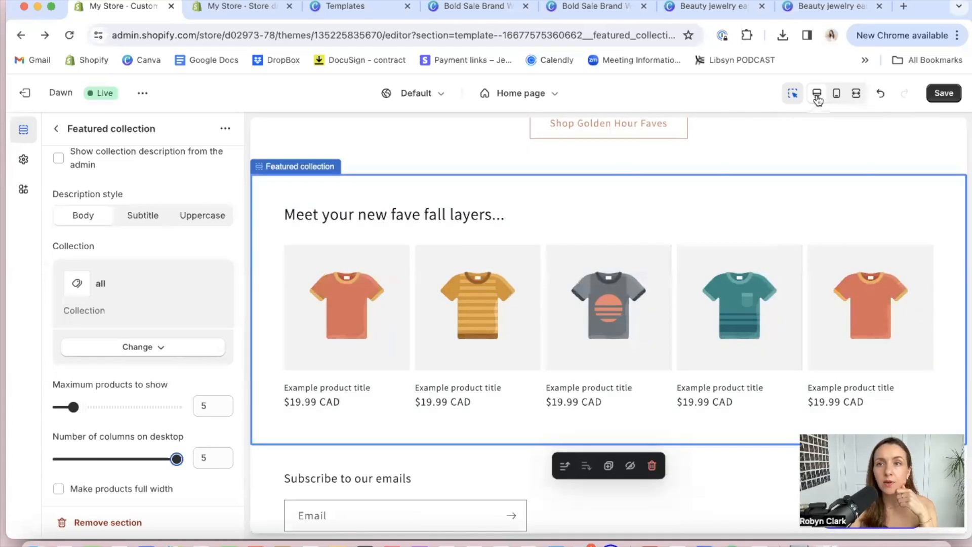
# Preview the home page from the header to the Featured collection in the mobile layout and again in the desktop layout
pyautogui.click(836, 95)
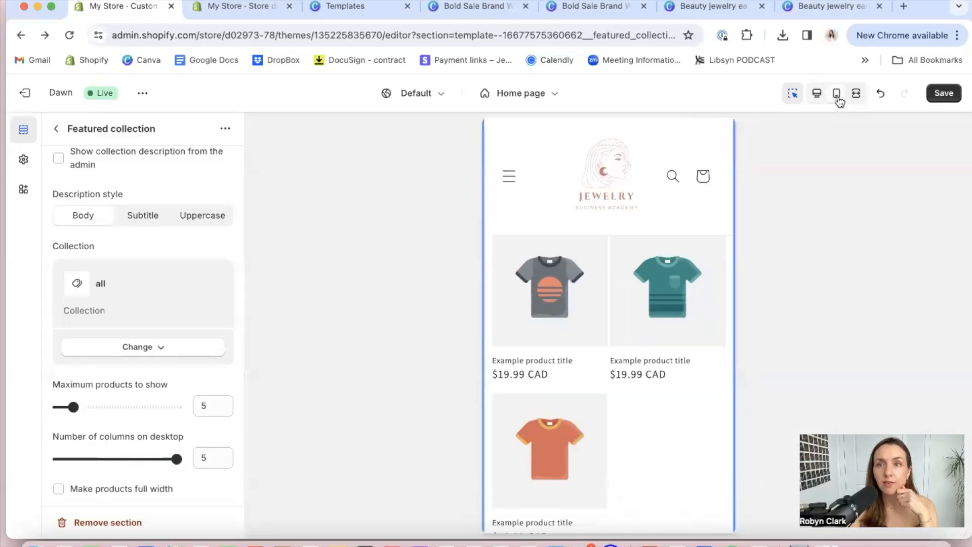
pyautogui.scroll(10, 679, 273)
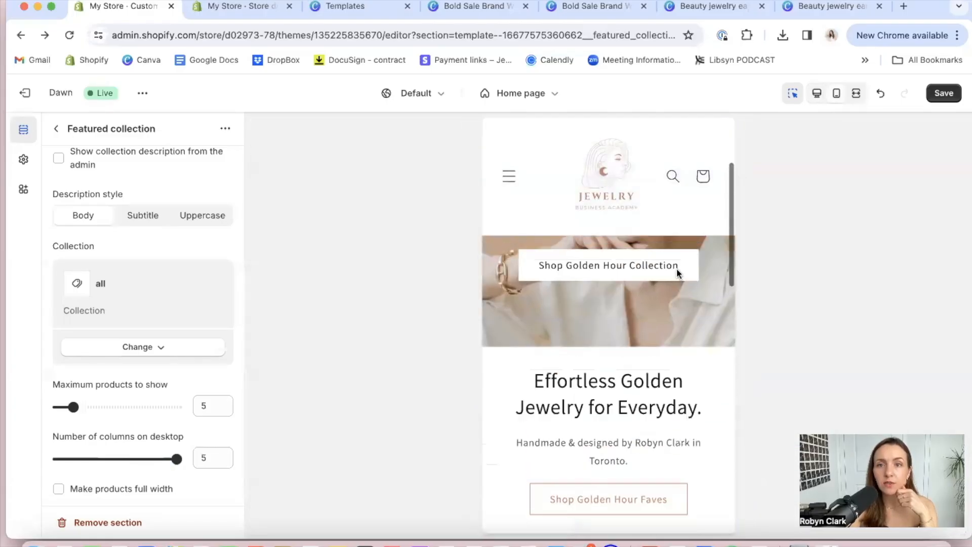
pyautogui.scroll(-5, 678, 274)
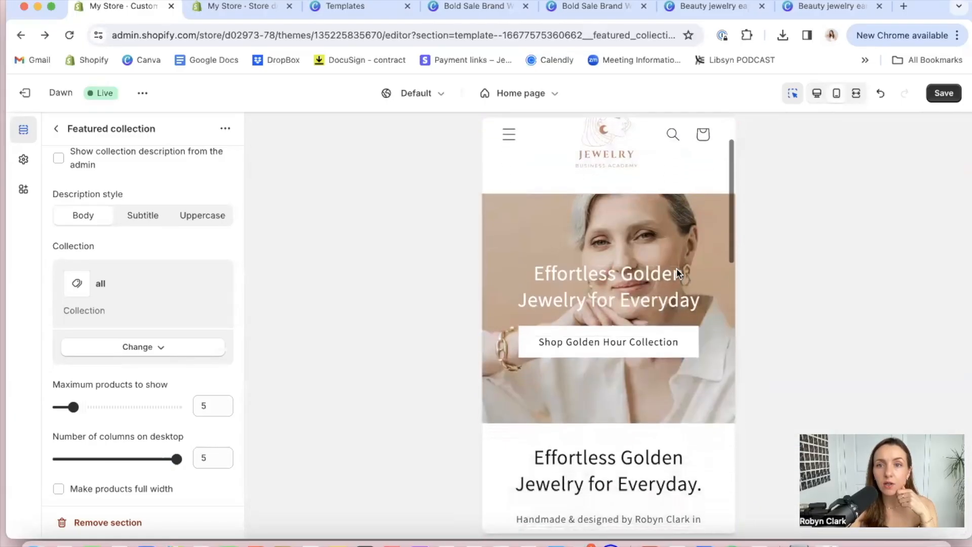
pyautogui.scroll(-10, 677, 273)
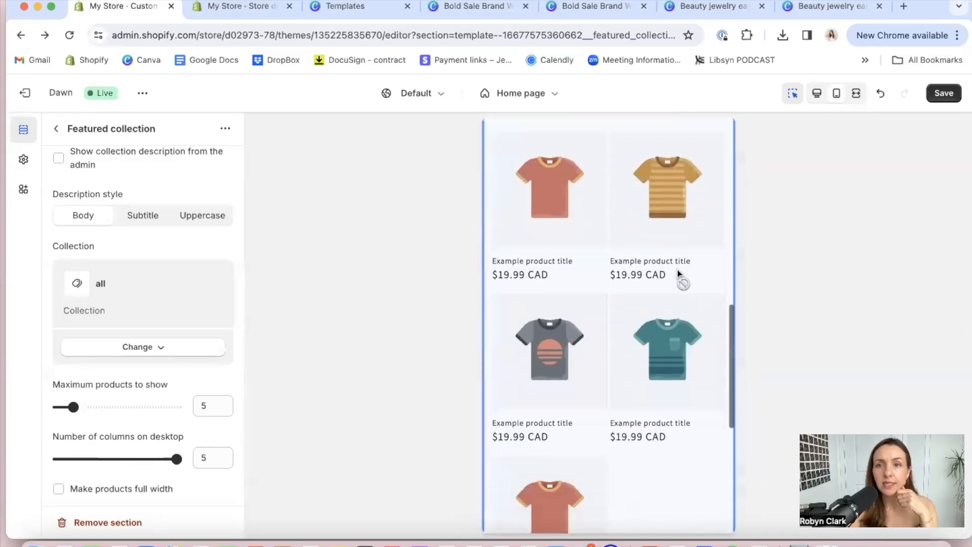
pyautogui.scroll(15, 678, 273)
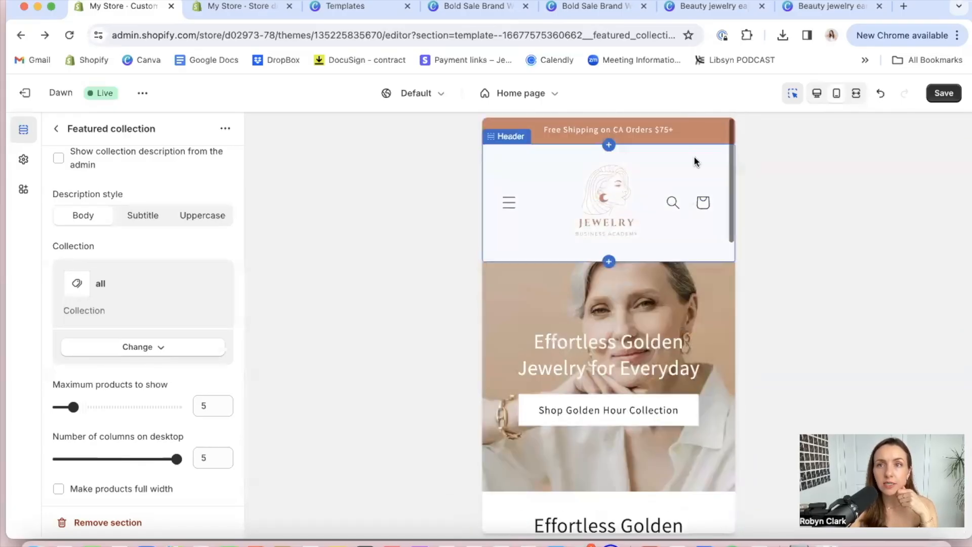
pyautogui.click(816, 93)
pyautogui.scroll(-10, 653, 295)
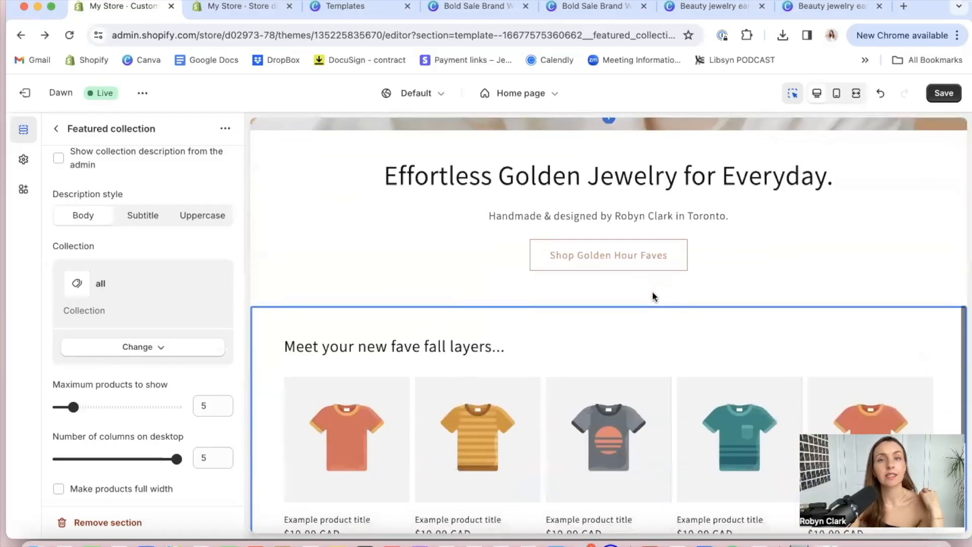
pyautogui.scroll(4, 652, 297)
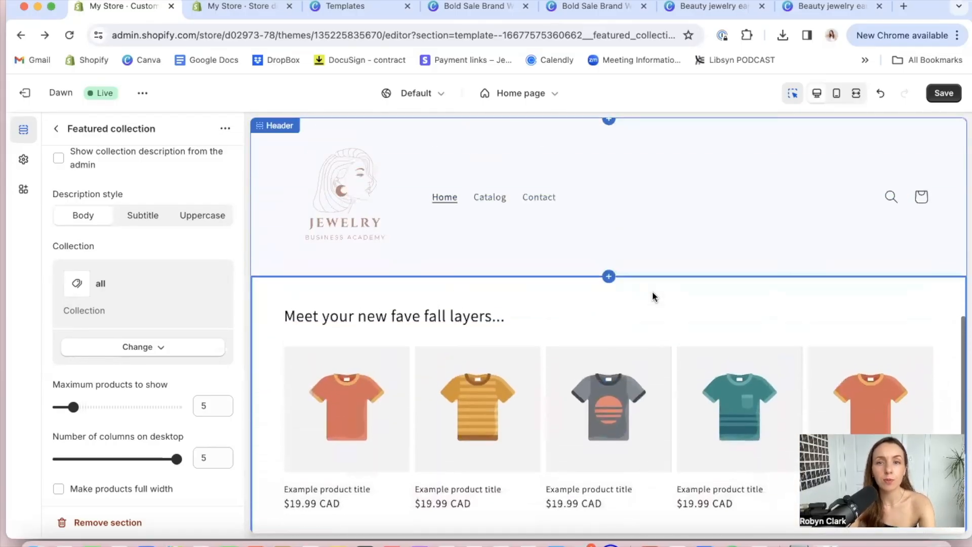
pyautogui.scroll(-1, 653, 296)
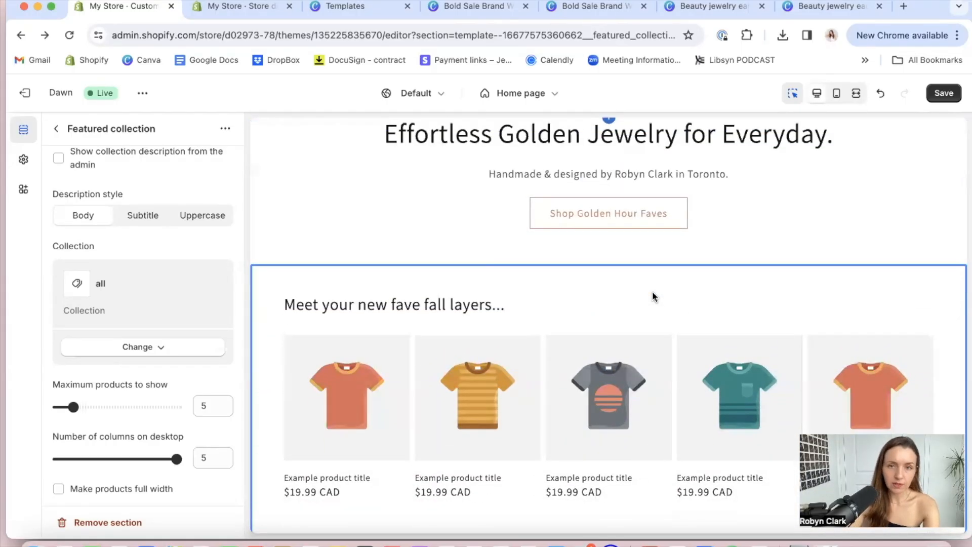
# Add an Image with text section below the Featured collection on the home page
pyautogui.click(57, 129)
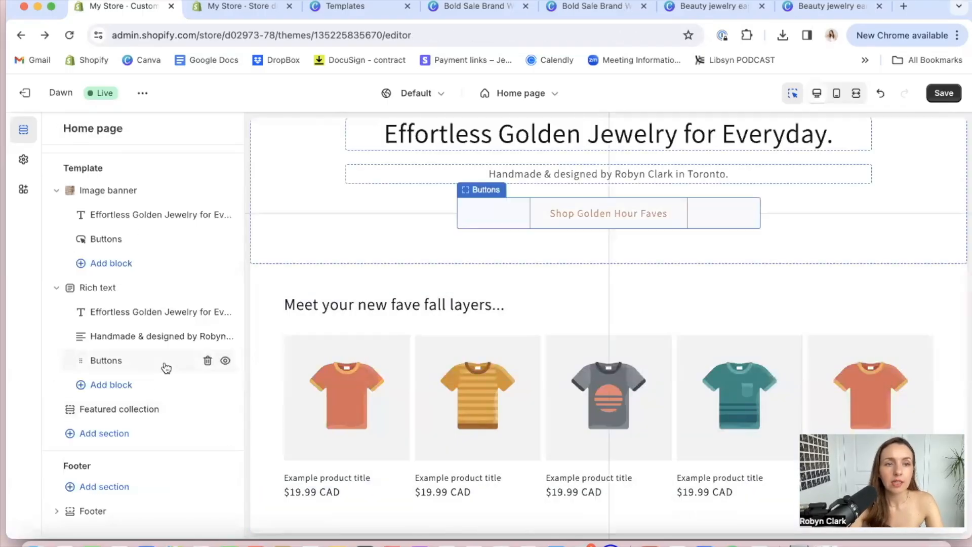
pyautogui.click(101, 434)
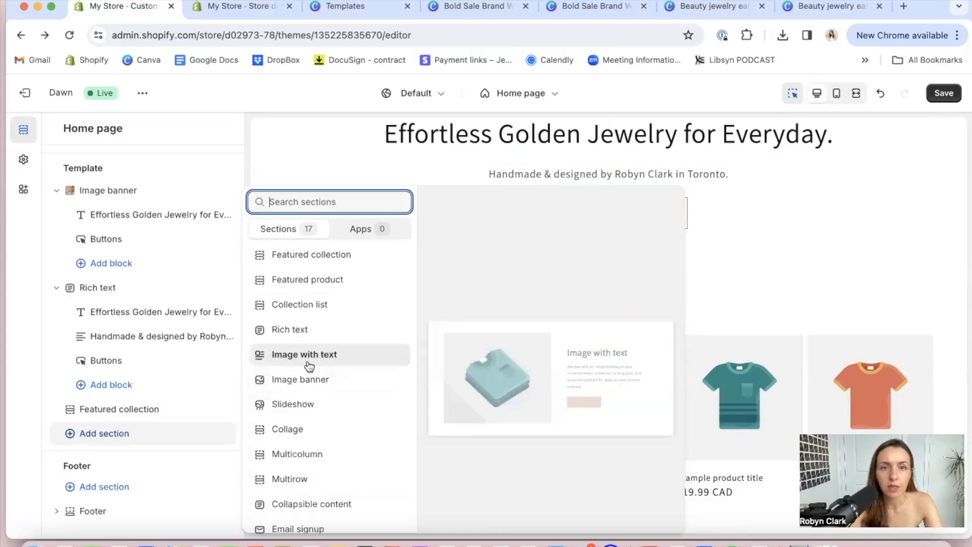
pyautogui.click(306, 356)
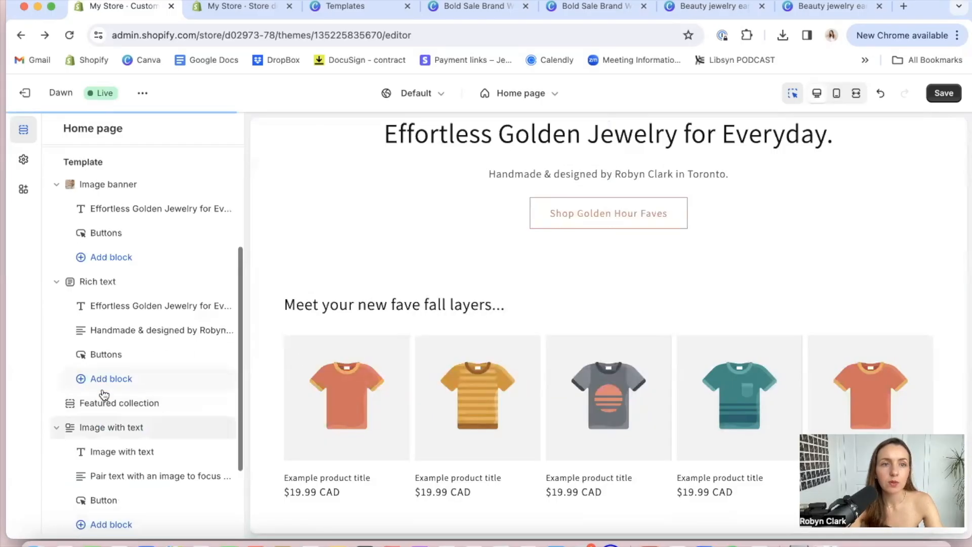
pyautogui.moveTo(71, 317); pyautogui.dragTo(146, 410)
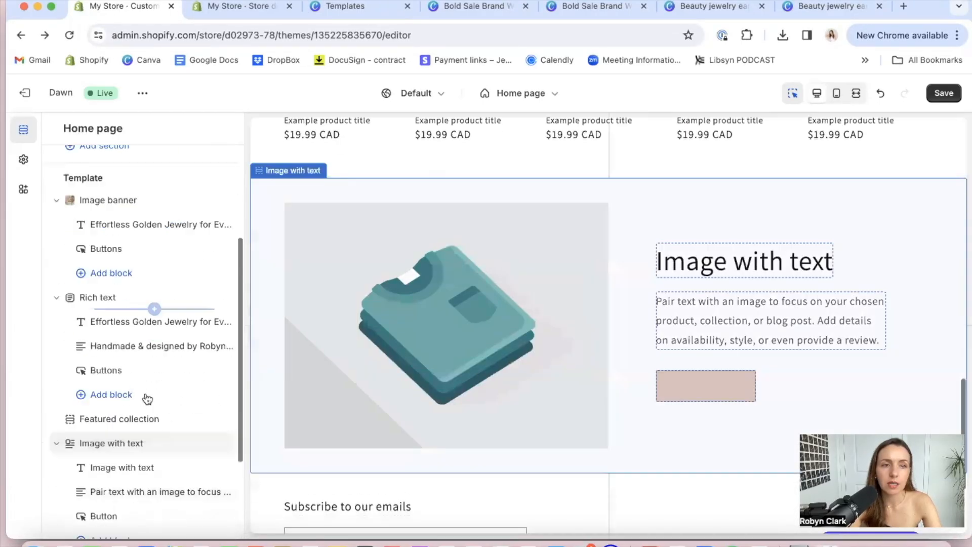
pyautogui.scroll(-3, 147, 400)
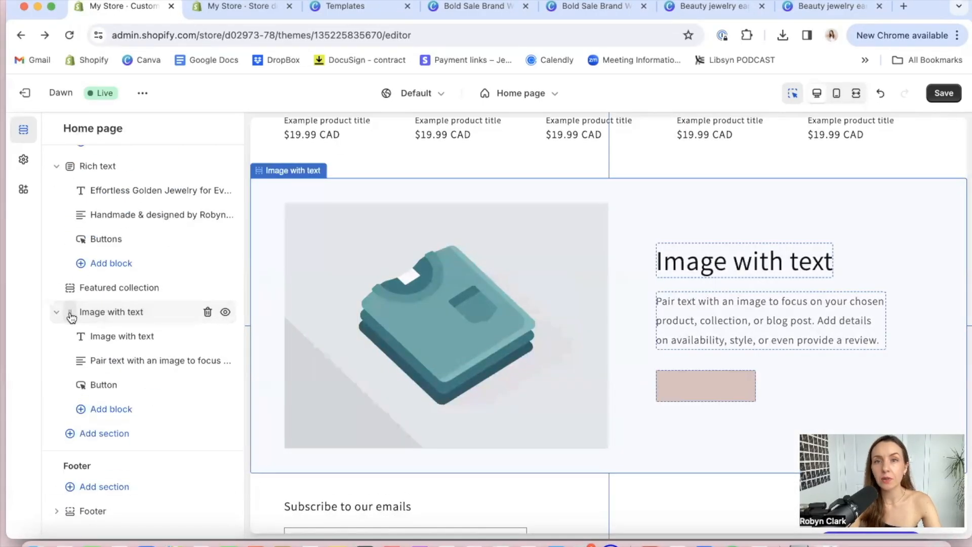
# Check the home page down to the Image with text section and save the theme changes
pyautogui.scroll(10, 359, 278)
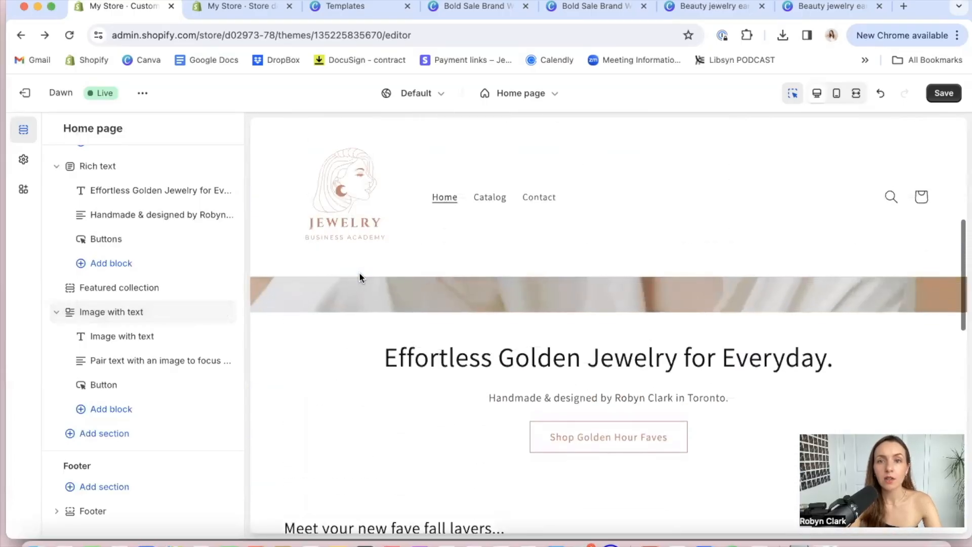
pyautogui.hscroll(5, 360, 277)
pyautogui.scroll(-6, 360, 278)
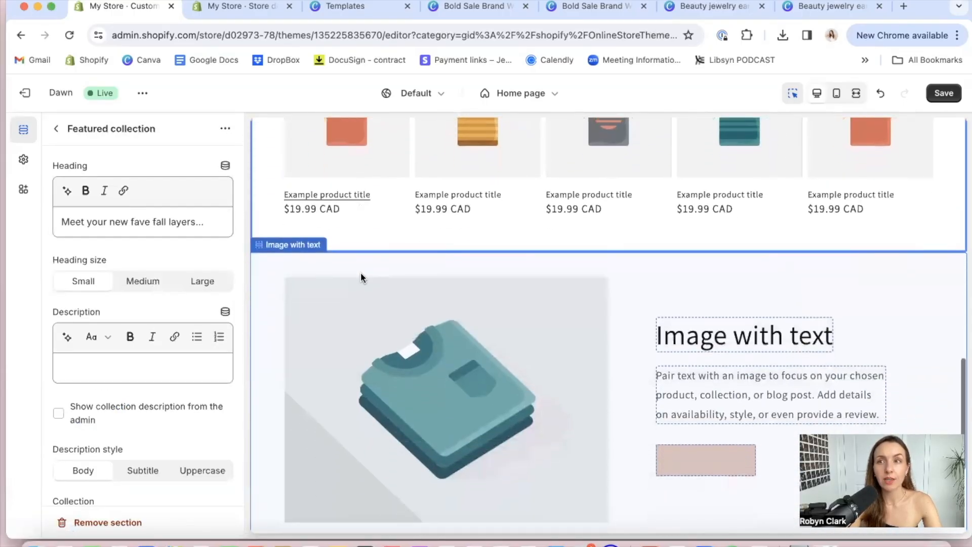
pyautogui.click(944, 93)
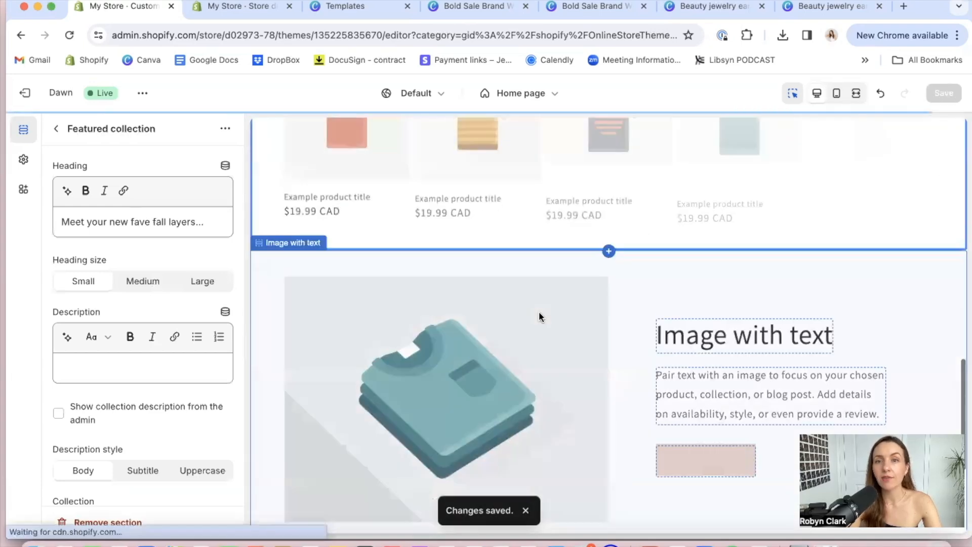
# Replace the heading of the Image with text section with "Meet the designer"
pyautogui.click(363, 327)
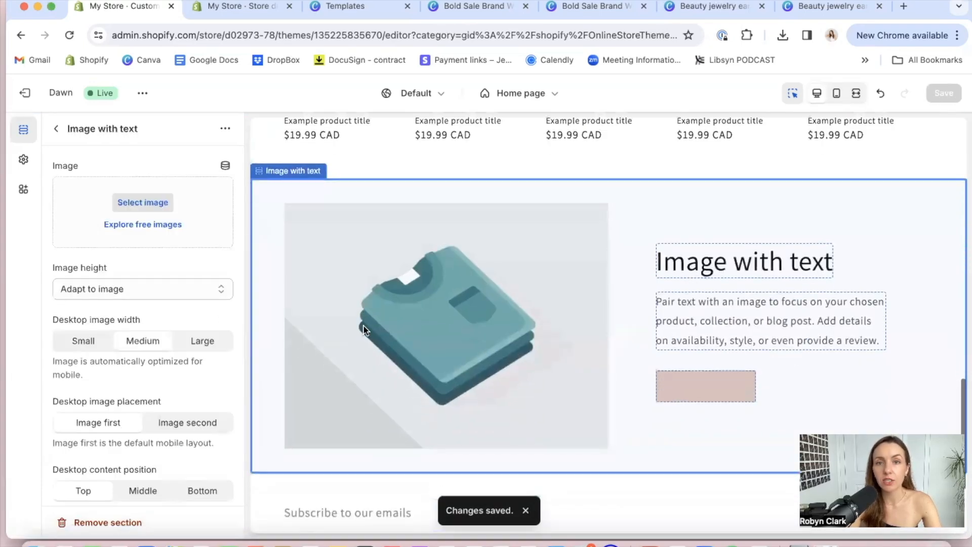
pyautogui.click(691, 256)
pyautogui.click(113, 228)
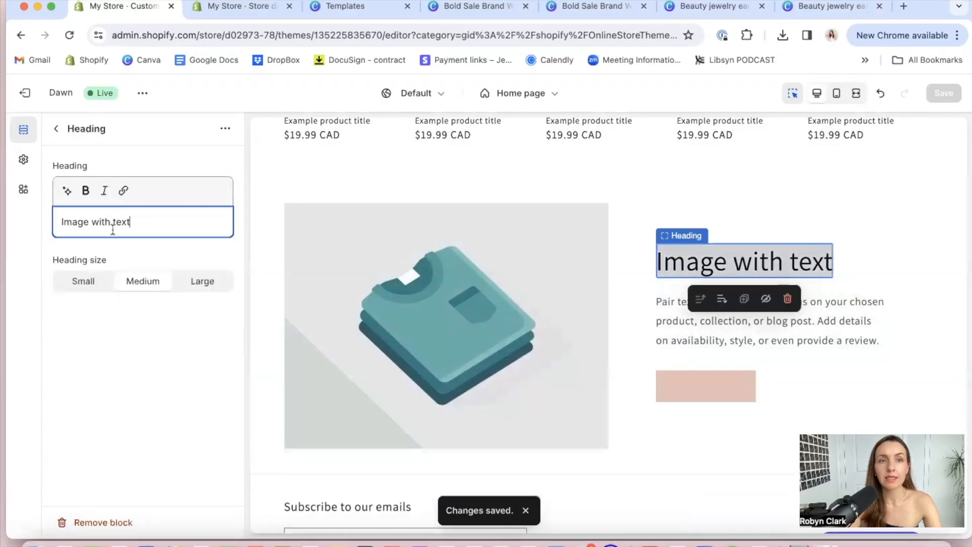
pyautogui.tripleClick(113, 230)
pyautogui.write('Mee')
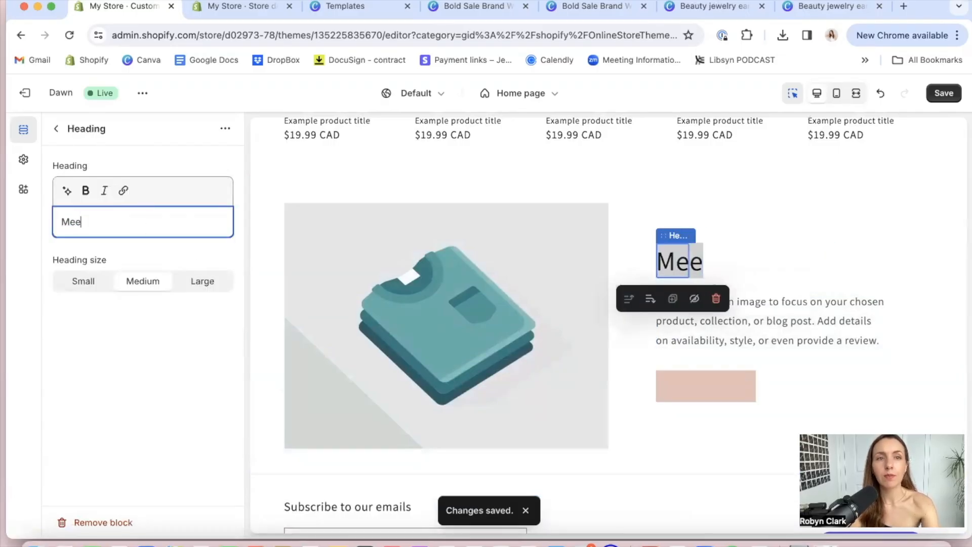
pyautogui.write('t the designer')
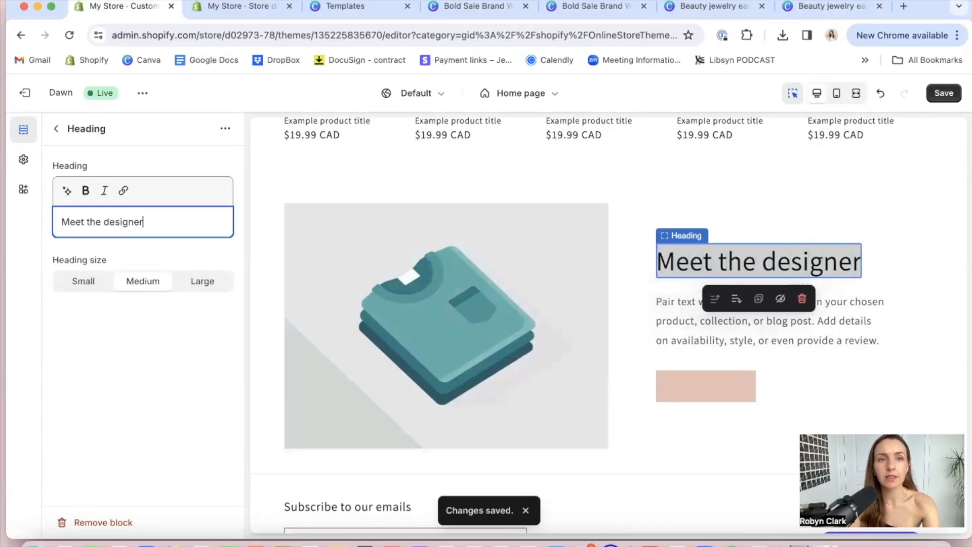
# Replace the placeholder text under the heading with "Hey, it's", the designer's first name, and "! I'm so glad you're here!"
pyautogui.click(729, 301)
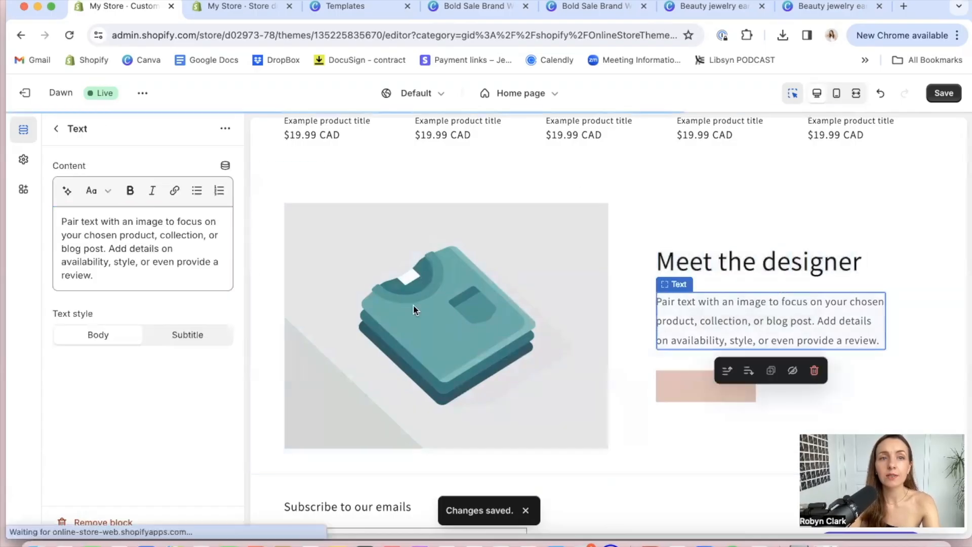
pyautogui.tripleClick(144, 222)
pyautogui.write('Hey')
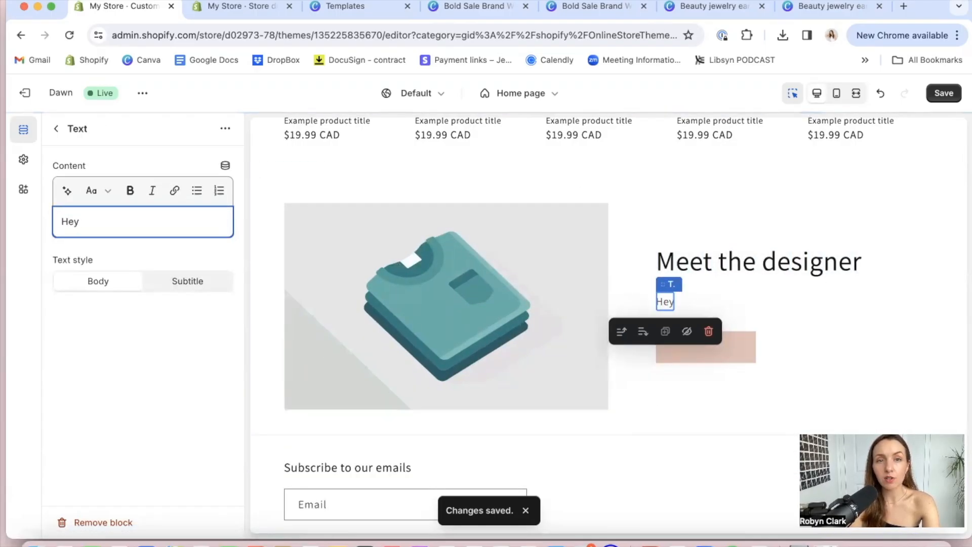
pyautogui.write(", it's Ro")
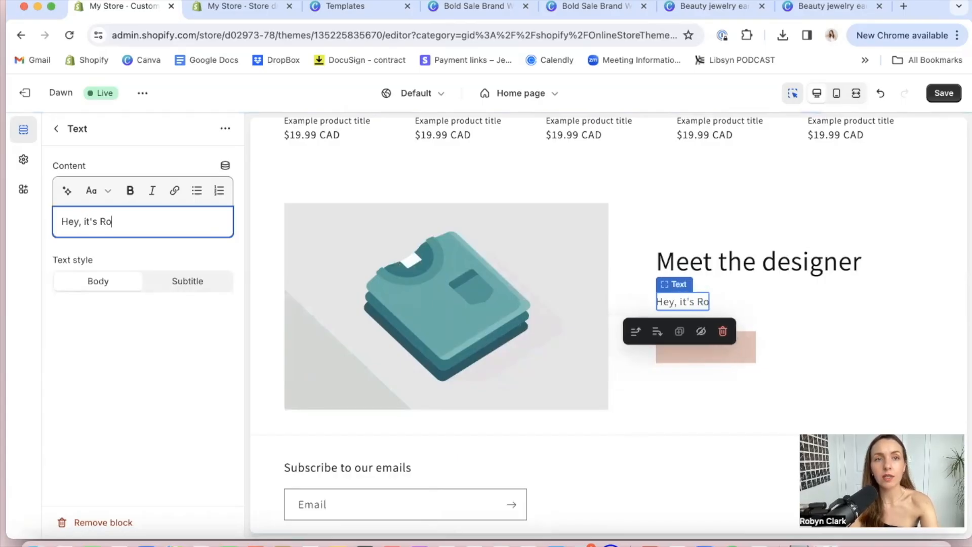
pyautogui.write("byn! I'm so glad")
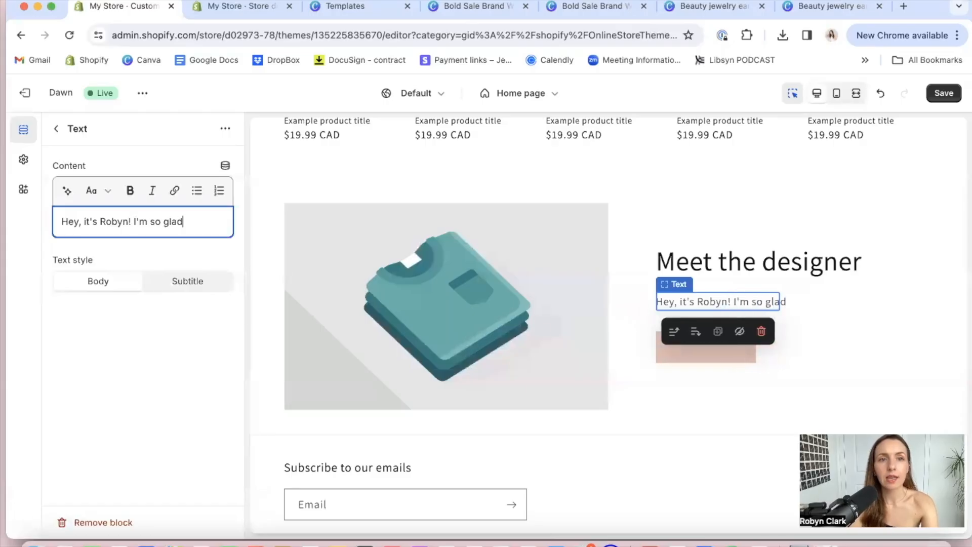
pyautogui.write(" you're here!")
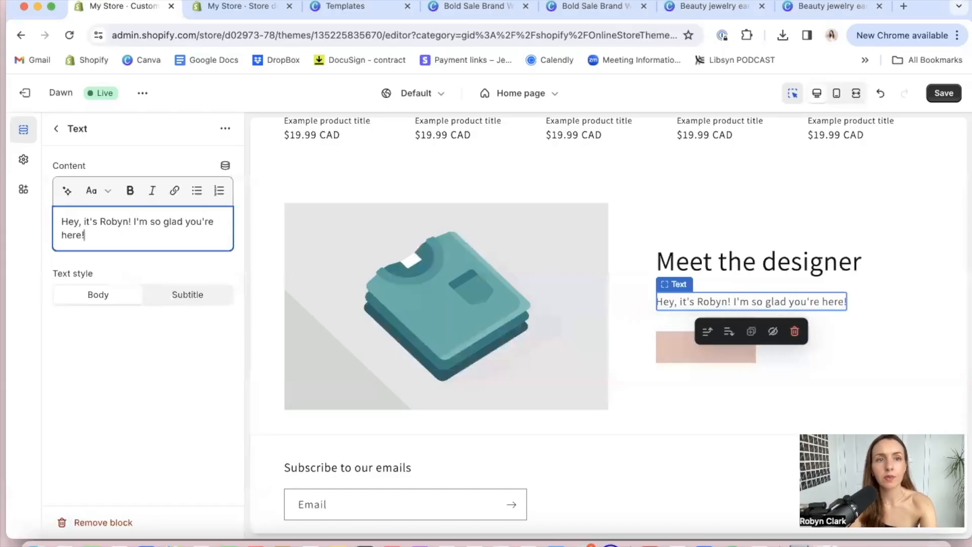
# Replace the exclamation mark after the designer's name in the text with a comma
pyautogui.click(132, 221)
pyautogui.press('BackSpace')
pyautogui.press('BackSpace')
pyautogui.write('n,')
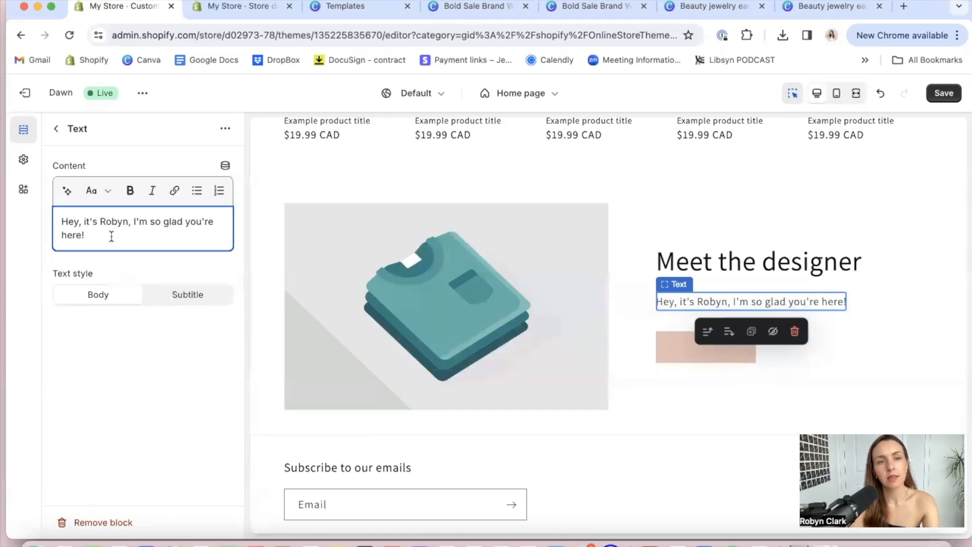
pyautogui.write('I')
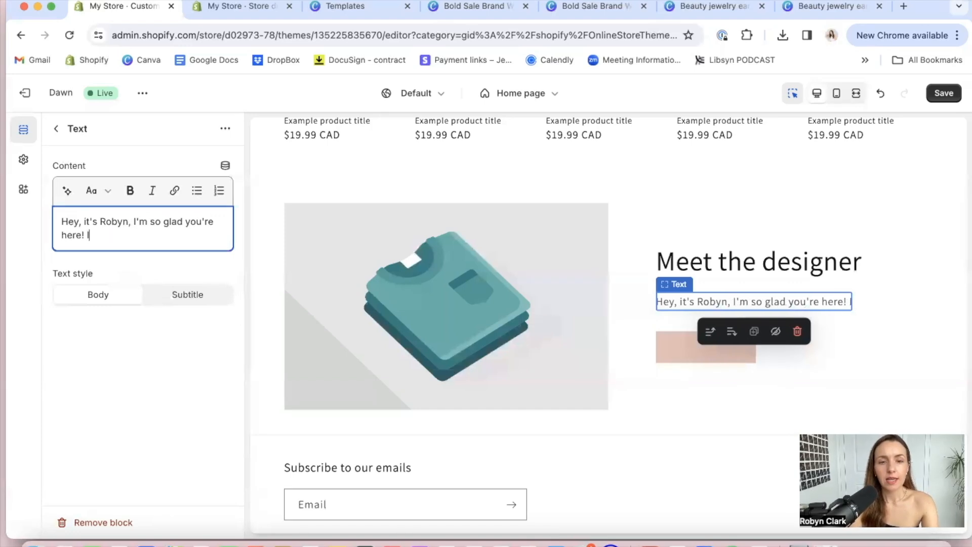
pyautogui.write(' started creating jewelry ba')
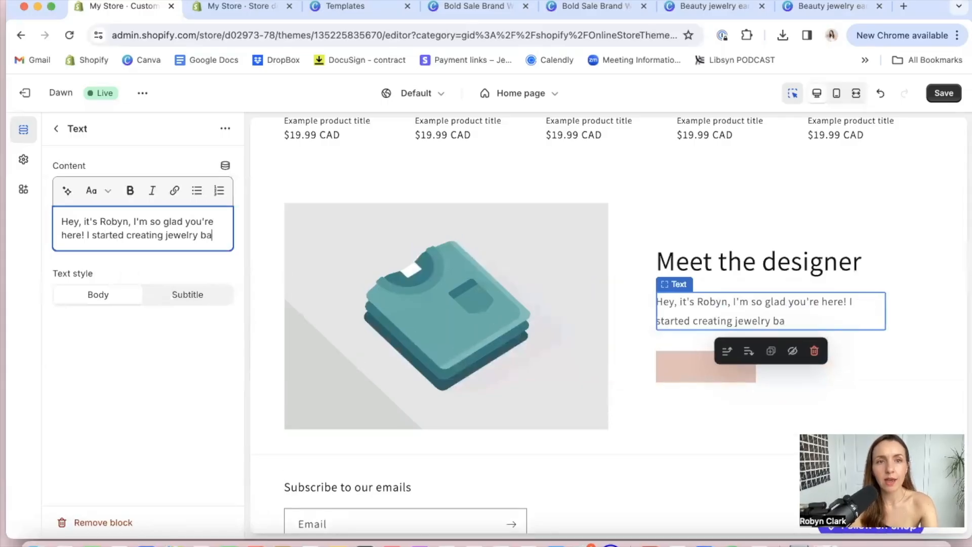
pyautogui.write('ck when I was in school and never')
# Add the sentence "I started creating jewelry back when I was in school and never imagined it would lead me to where I am today."
pyautogui.press('BackSpace')
pyautogui.press('BackSpace')
pyautogui.press('BackSpace')
pyautogui.write('ver imagine')
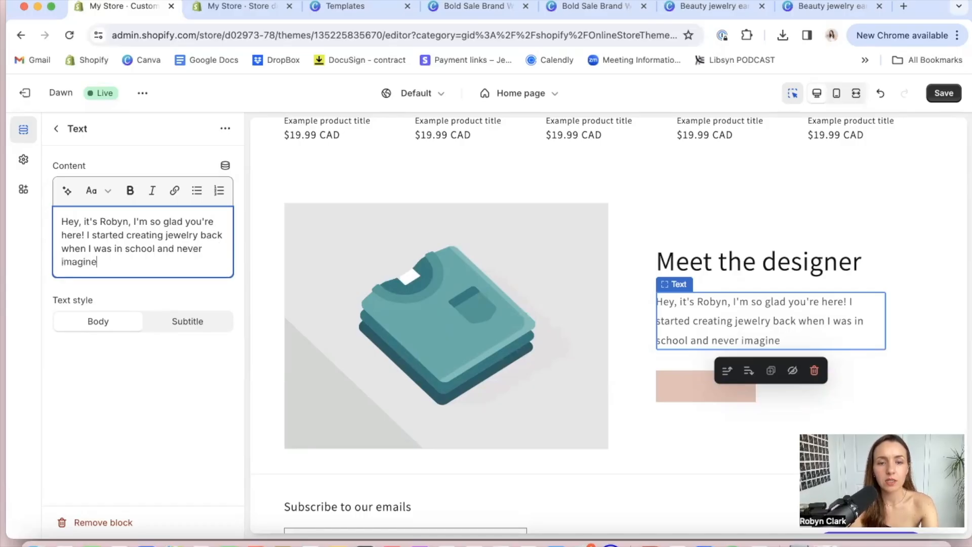
pyautogui.write('d it would lea')
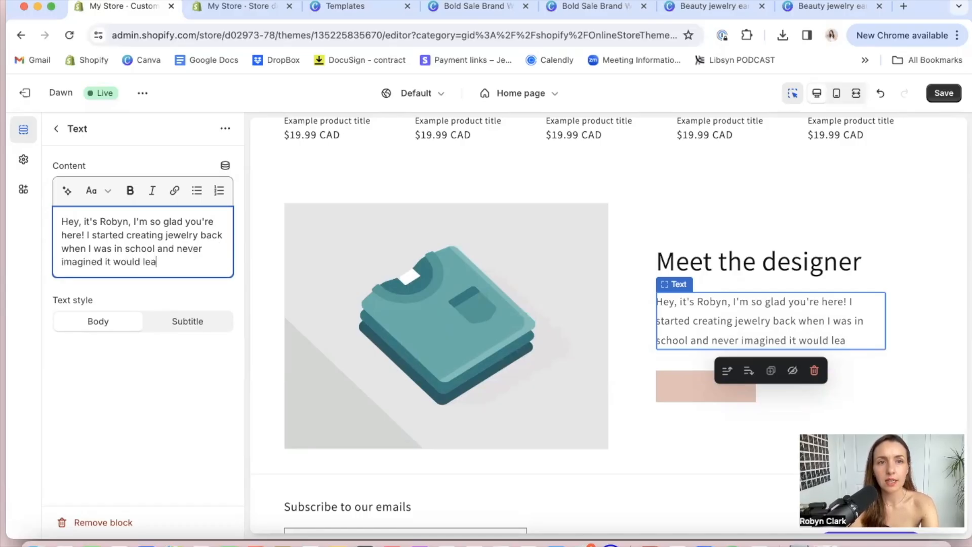
pyautogui.write('d me to where I')
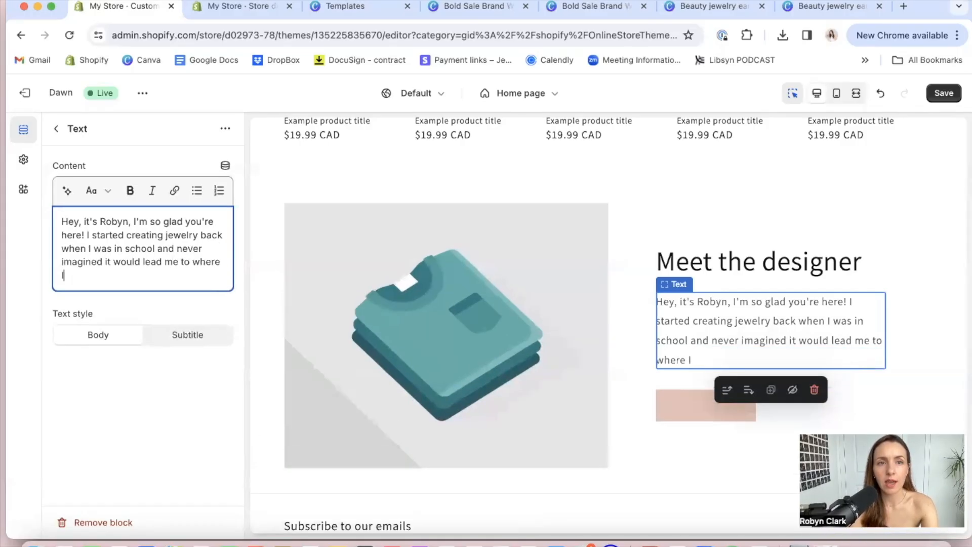
pyautogui.write(' am today .')
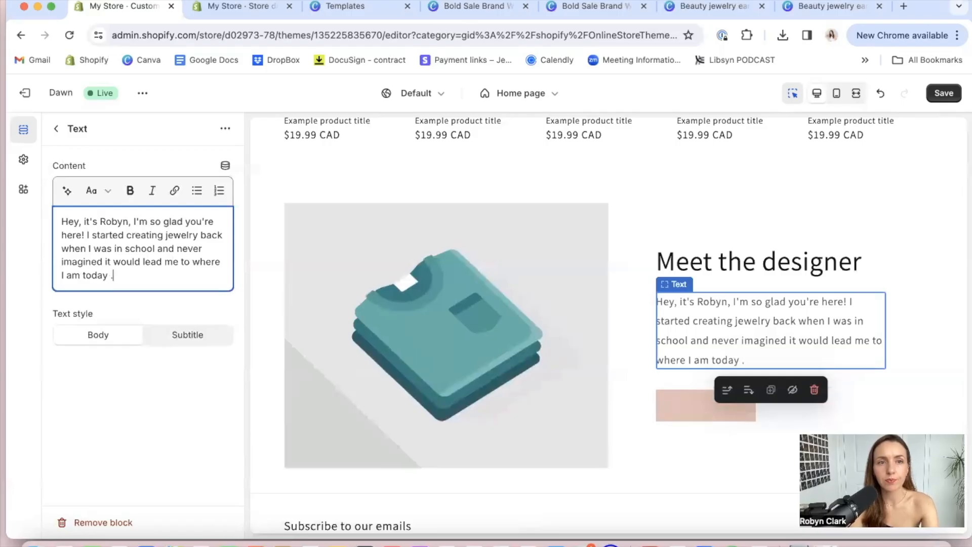
pyautogui.write('My piece')
pyautogui.write('s are 14')
# Begin another sentence at the end of the text with "My pieces are subtle, effortless & easy for"
pyautogui.press('BackSpace')
pyautogui.press('BackSpace')
pyautogui.write('subtle, effortle')
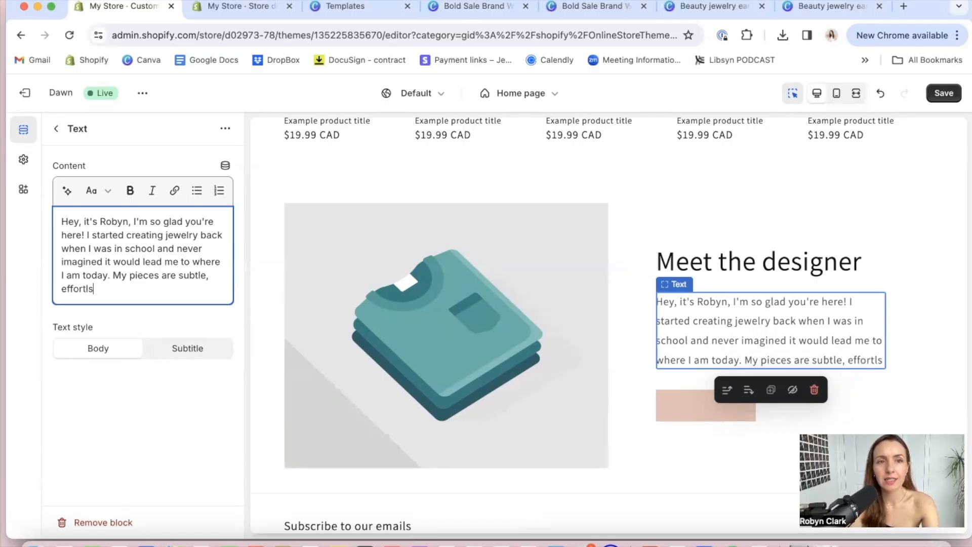
pyautogui.press('BackSpace')
pyautogui.write('ess &')
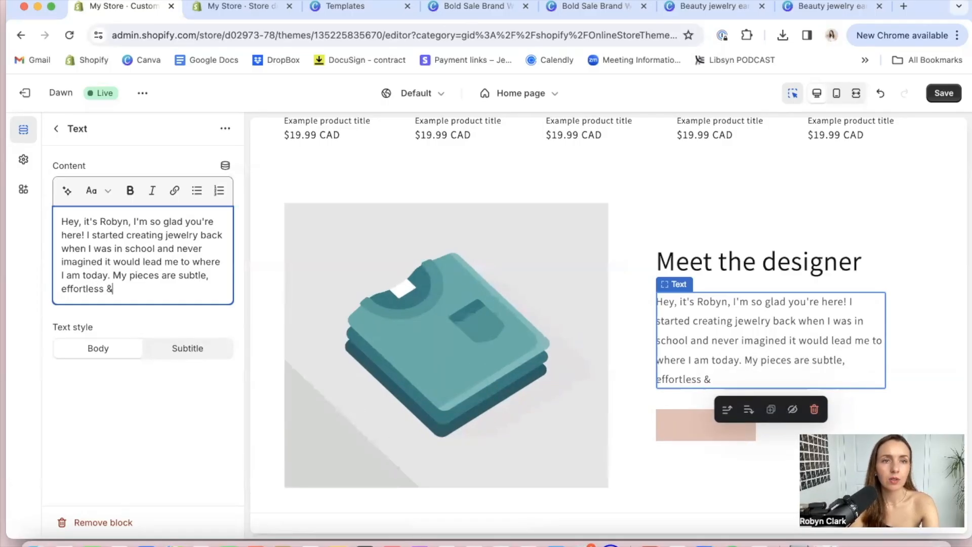
pyautogui.write(' easy for women like me')
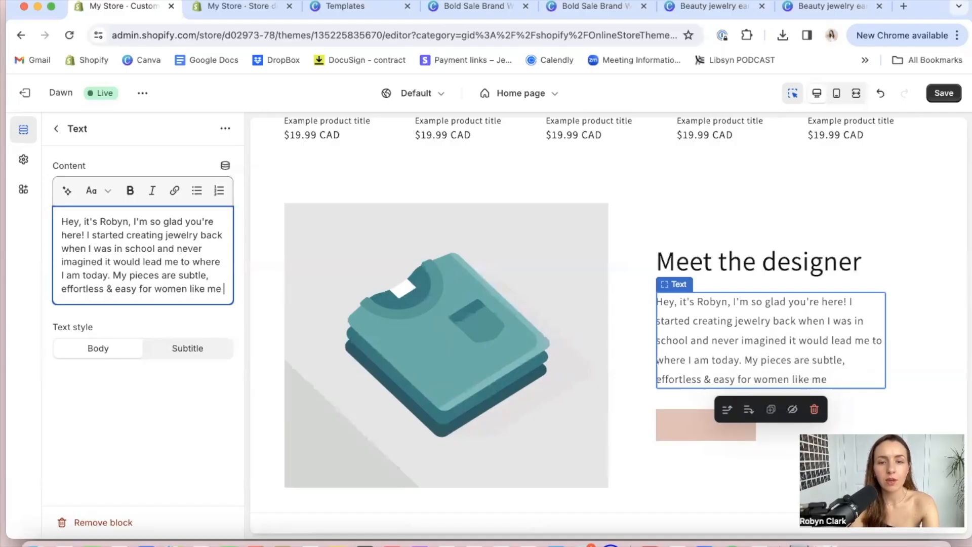
pyautogui.write(' who are always ')
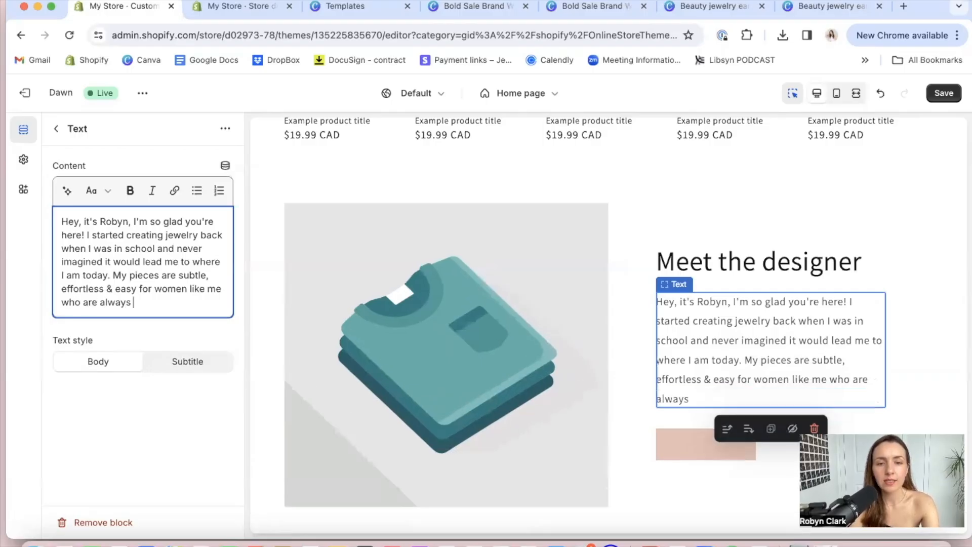
pyautogui.write('on the go, but love t')
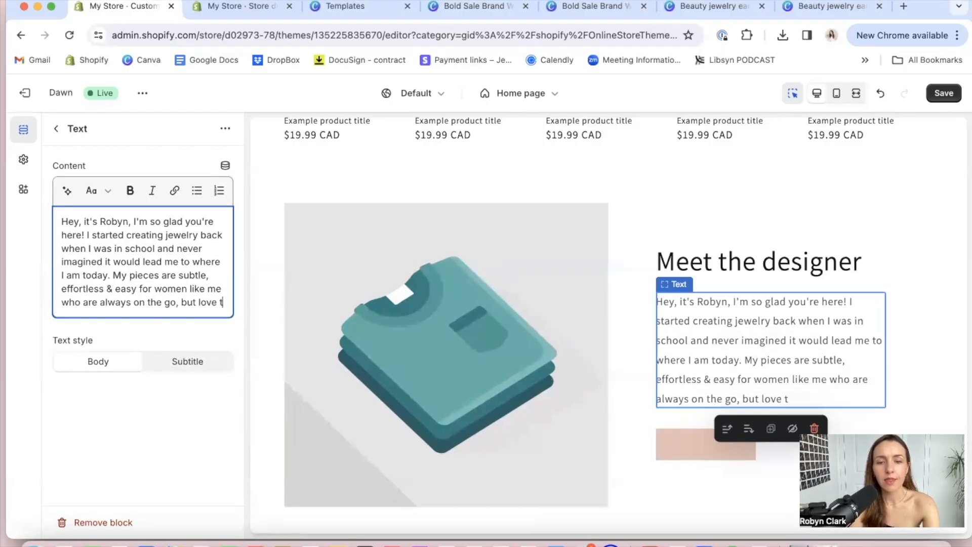
pyautogui.write('hat golden tougch ')
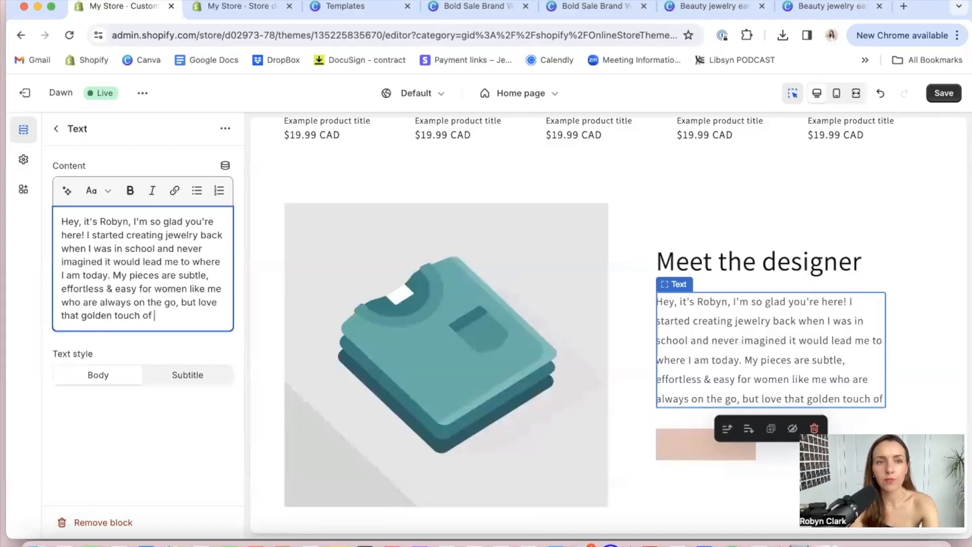
pyautogui.write('of jewelr')
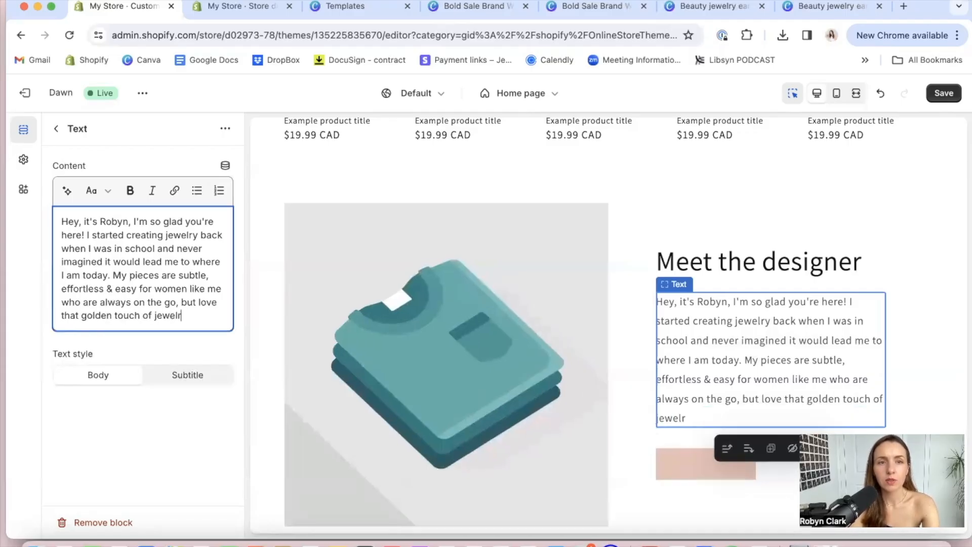
pyautogui.write('y to uplift & inspire them. You')
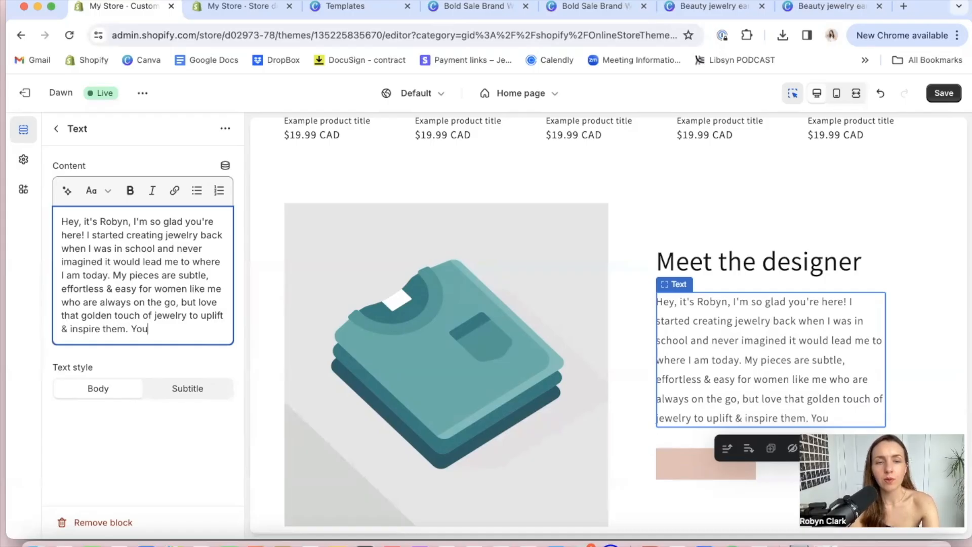
pyautogui.write('ore abou')
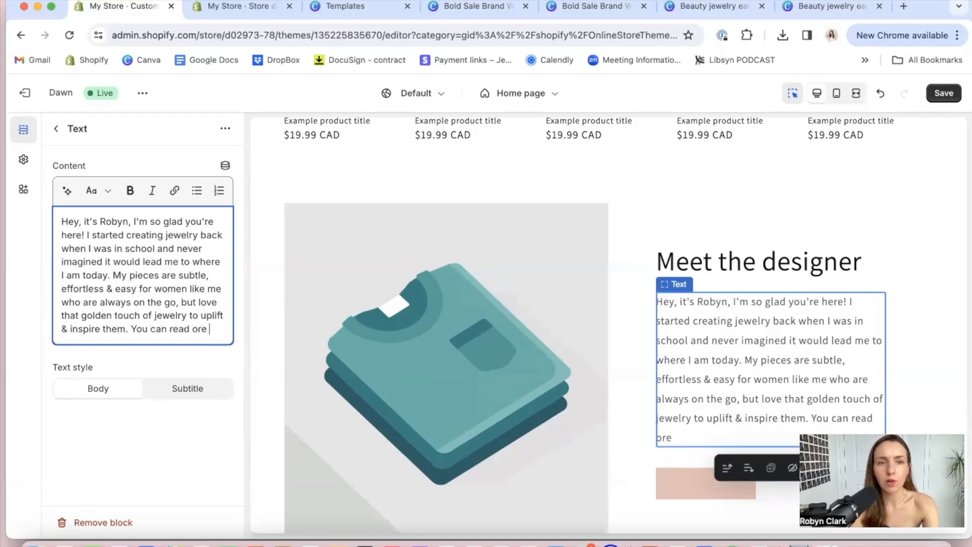
pyautogui.press('BackSpace')
pyautogui.press('BackSpace')
pyautogui.press('BackSpace')
pyautogui.press('BackSpace')
pyautogui.press('BackSpace')
pyautogui.press('BackSpace')
pyautogui.press('BackSpace')
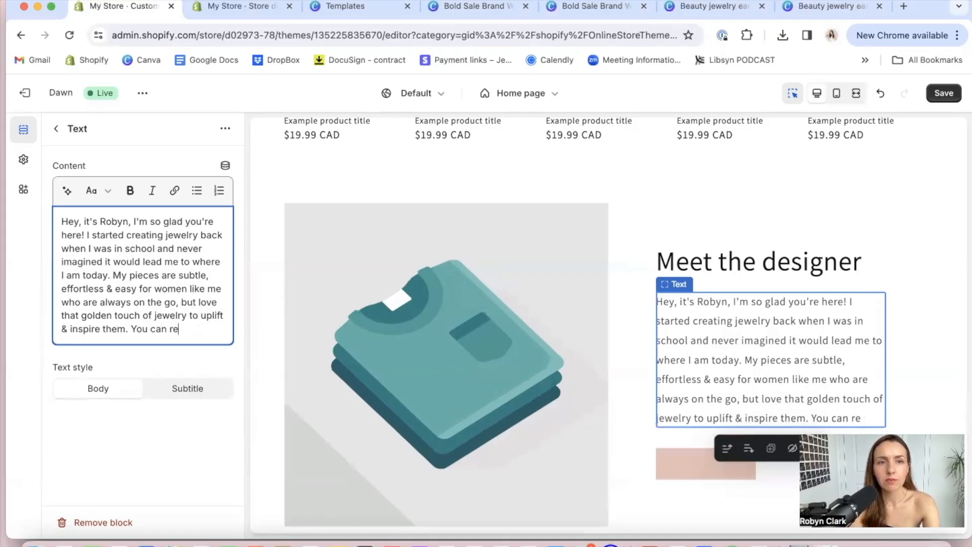
pyautogui.press('BackSpace')
pyautogui.press('BackSpace')
pyautogui.press('BackSpace')
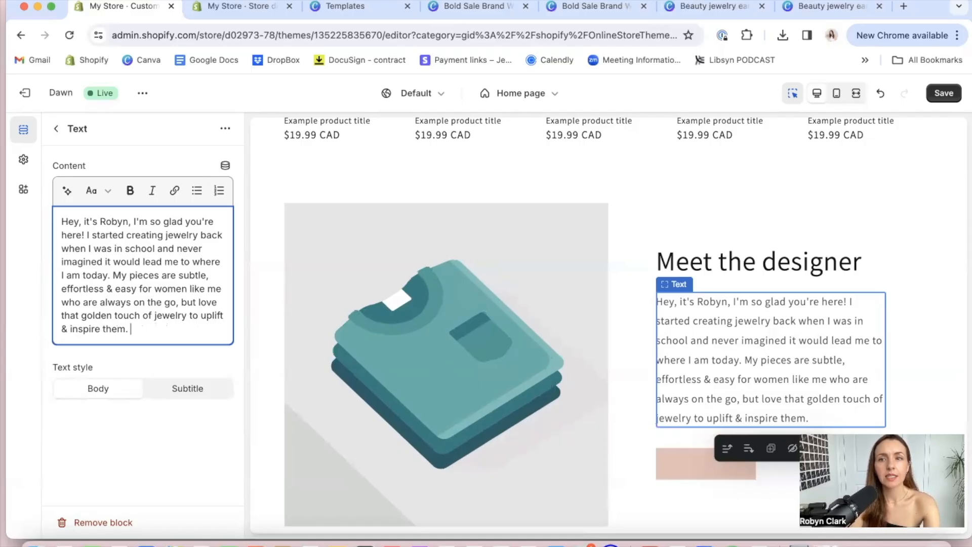
# Copy the intro and ask ChatGPT to write this "short & sweet intro for my website a little better", keeping it casual, warm and empathetic
pyautogui.moveTo(144, 333); pyautogui.dragTo(63, 225)
pyautogui.press('super+c')
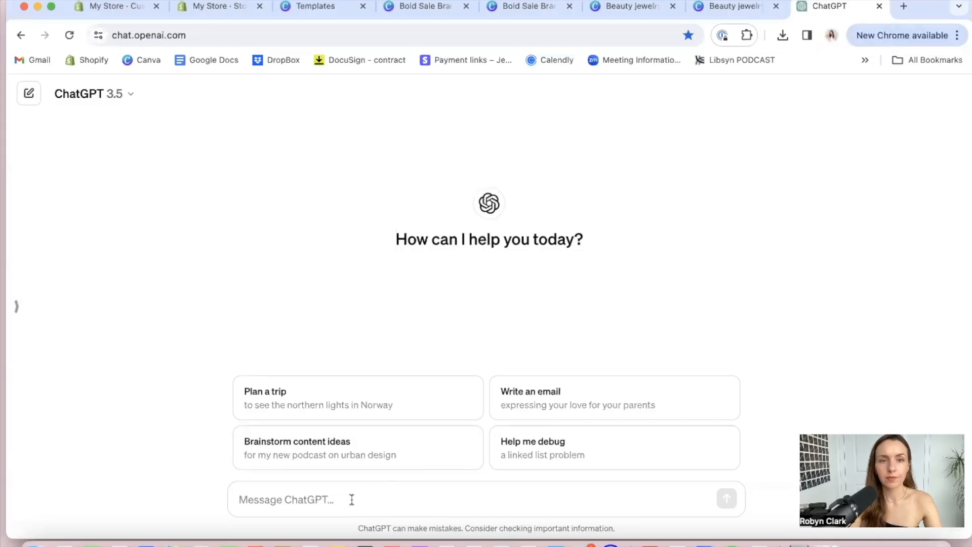
pyautogui.click(351, 499)
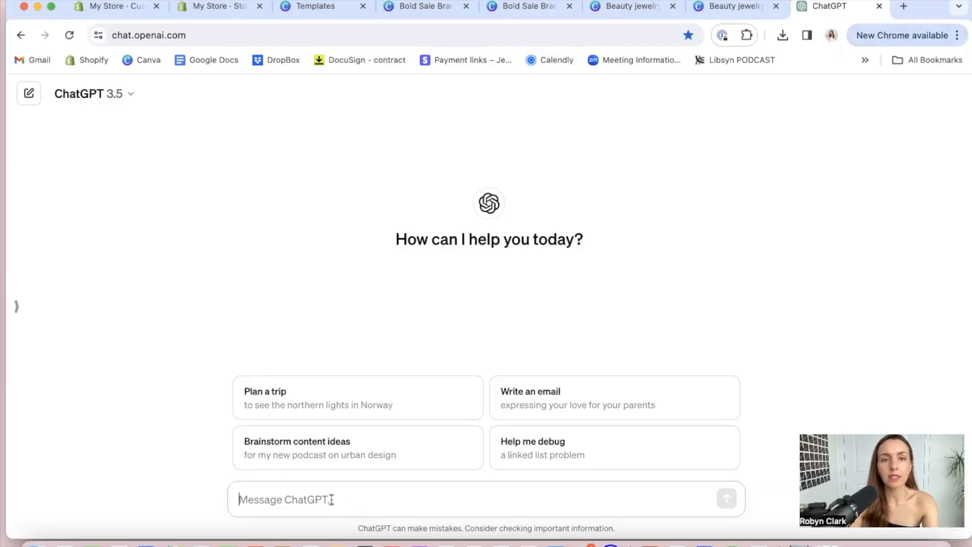
pyautogui.write('V')
pyautogui.press('BackSpace')
pyautogui.write('Can y')
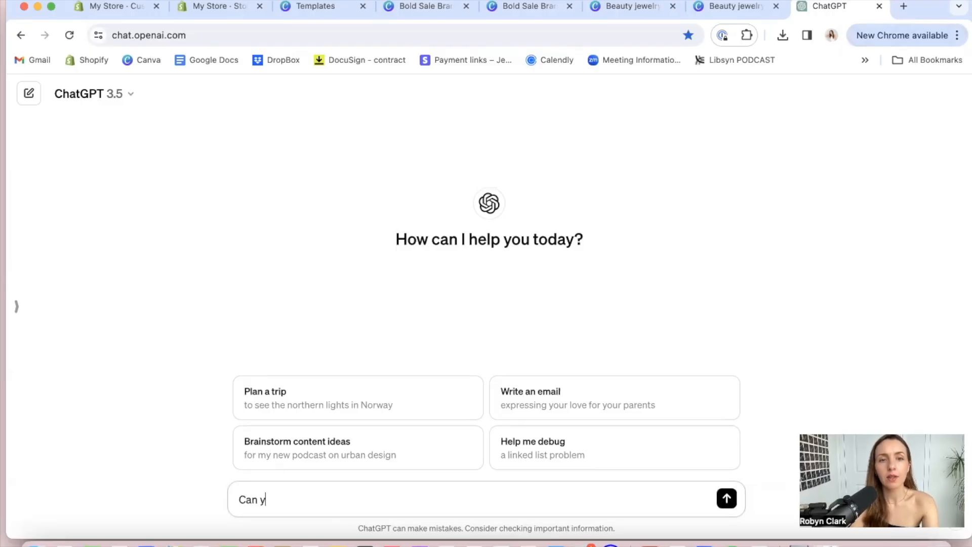
pyautogui.write('ou write this short & ')
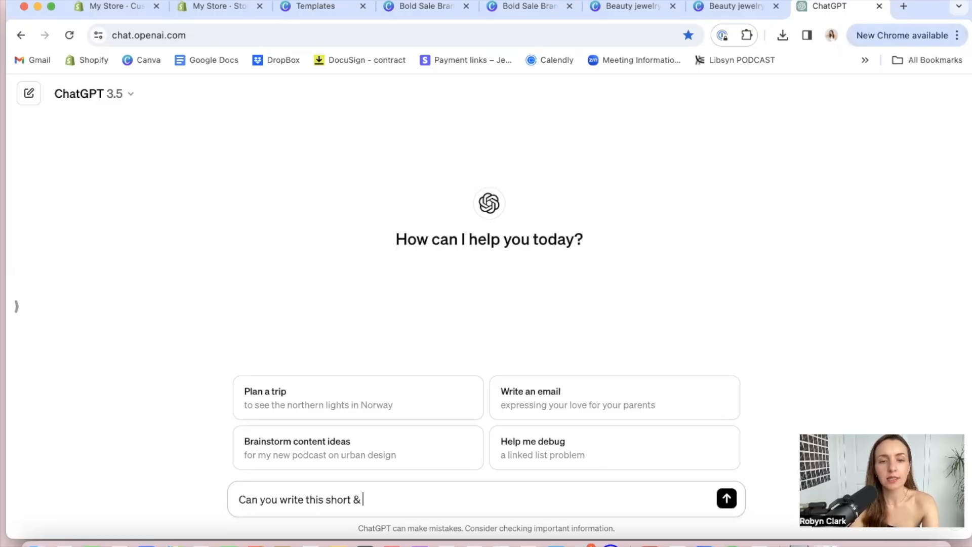
pyautogui.write('sweet intro for my website a little better? Keep it casual and warm and empathetic.')
pyautogui.press('super+v')
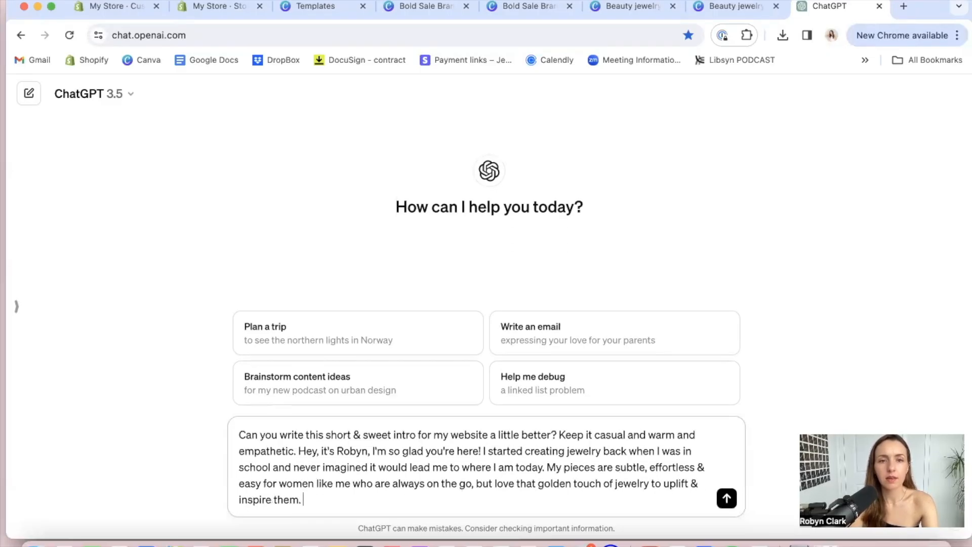
pyautogui.press('Return')
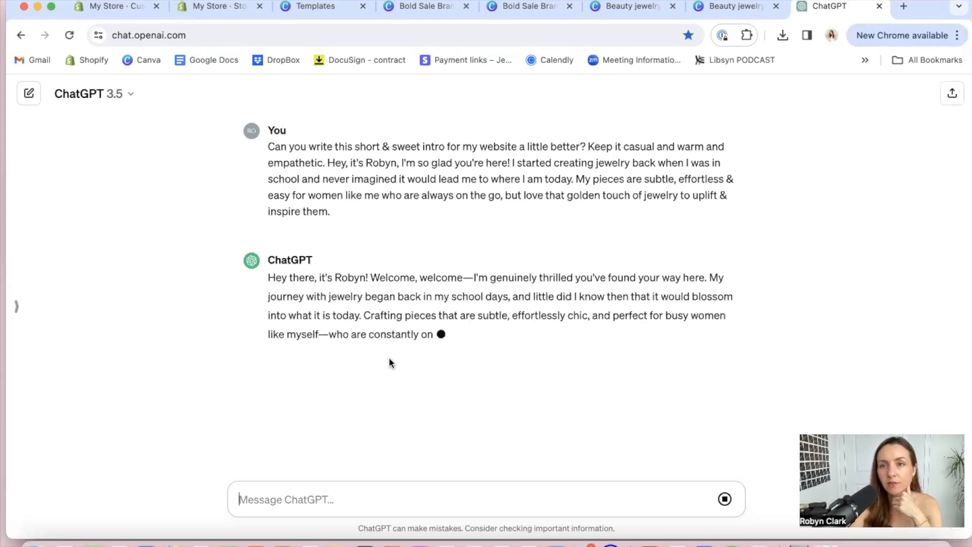
# Copy ChatGPT's rewritten intro and replace the Meet the designer text in the Shopify theme editor with it
pyautogui.tripleClick(394, 300)
pyautogui.press('super+c')
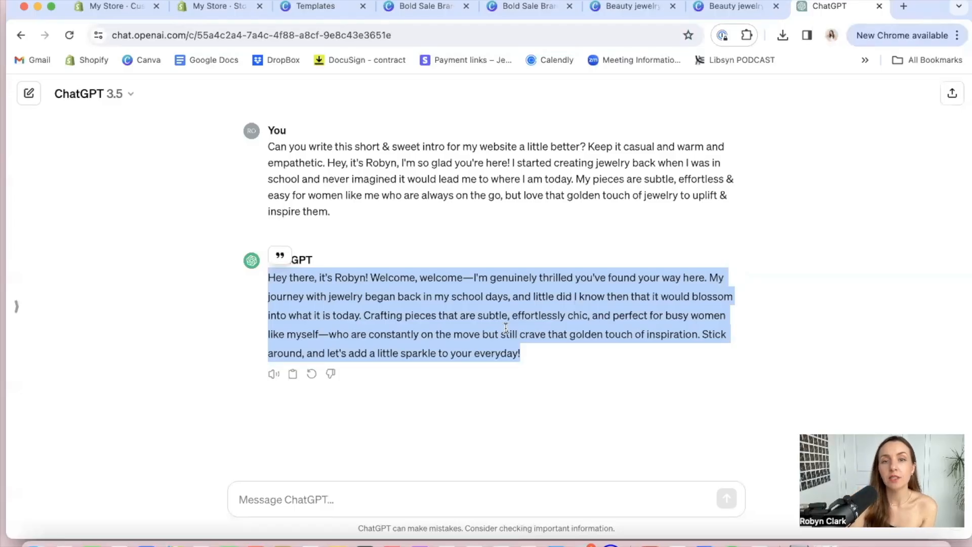
pyautogui.click(108, 7)
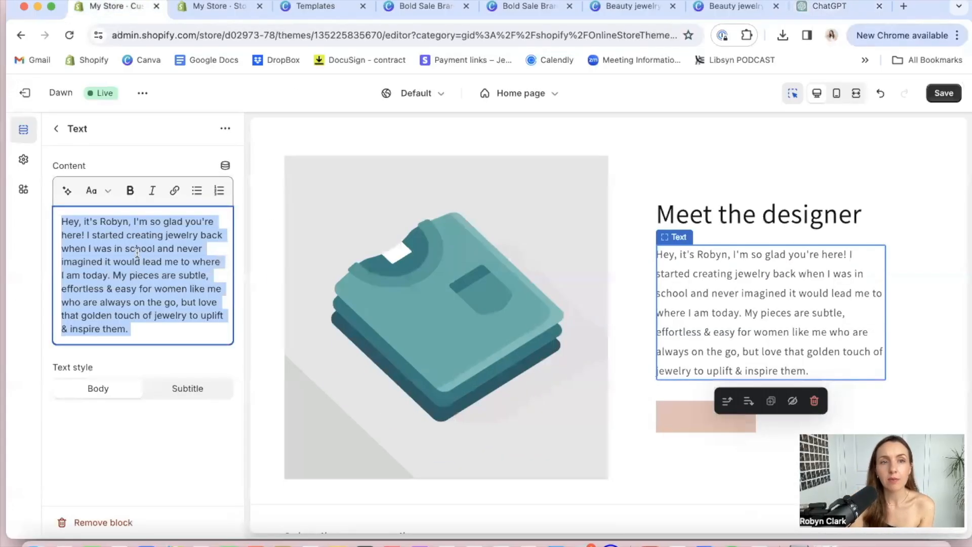
pyautogui.press('super+v')
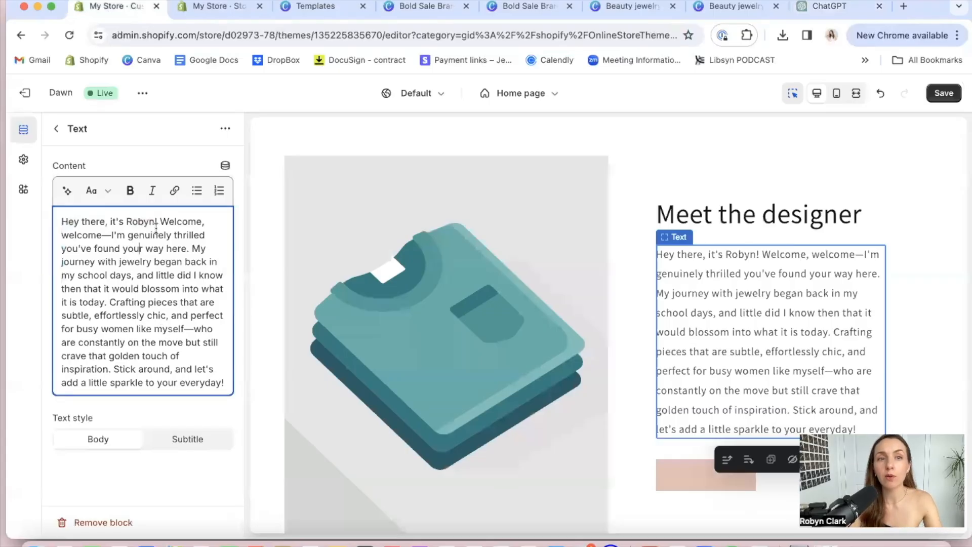
pyautogui.click(164, 422)
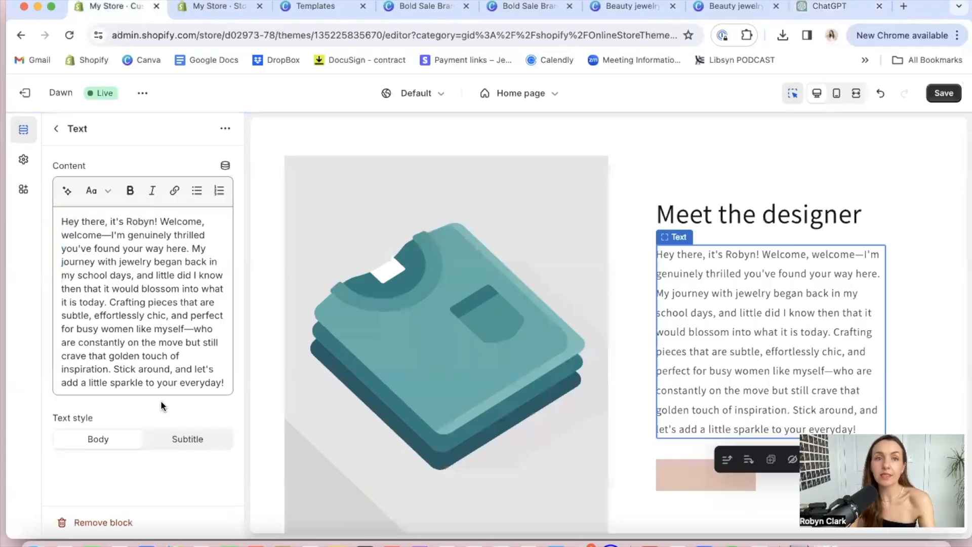
# Make the phrase "subtle, effortlessly chic, and perfect for busy women like mysel" bold in the Meet the designer text
pyautogui.click(118, 242)
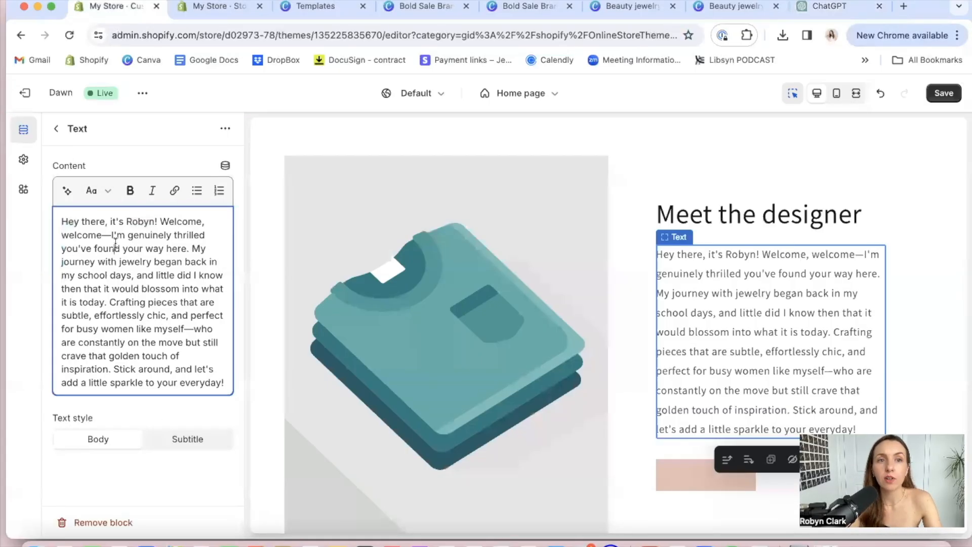
pyautogui.press('super+a')
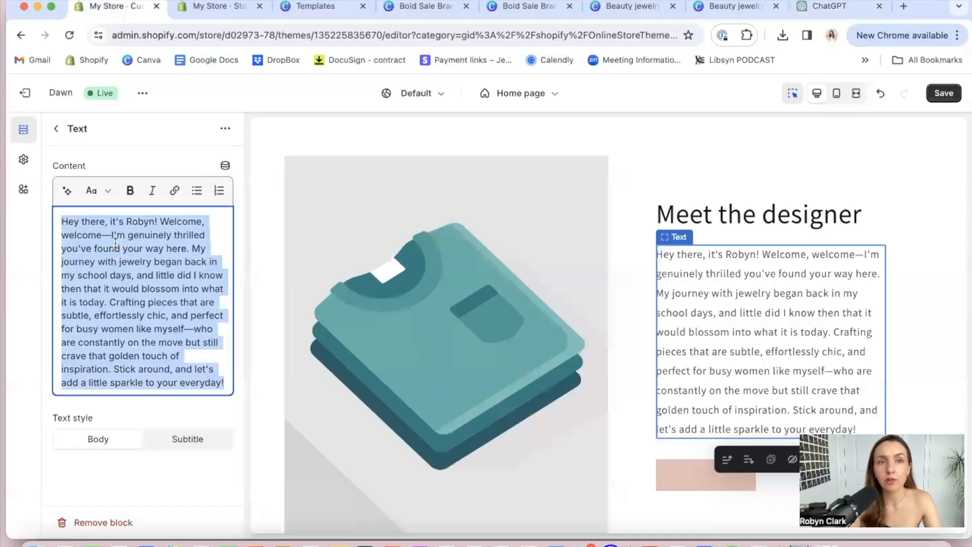
pyautogui.click(145, 233)
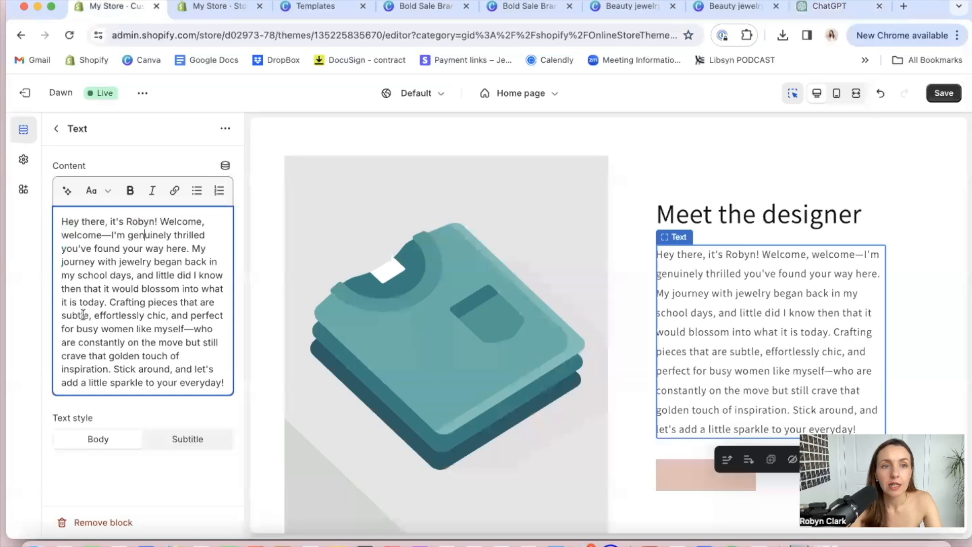
pyautogui.moveTo(61, 315); pyautogui.dragTo(183, 328)
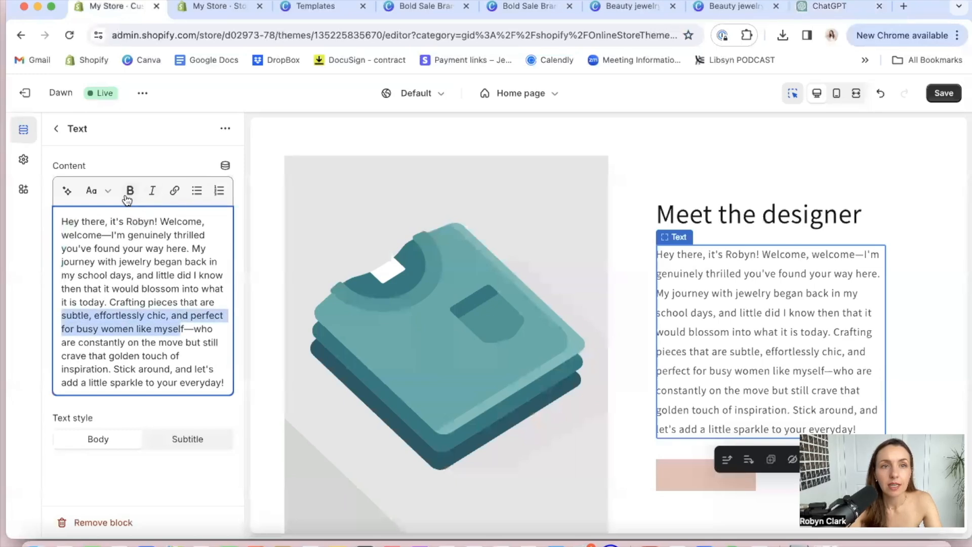
pyautogui.click(129, 191)
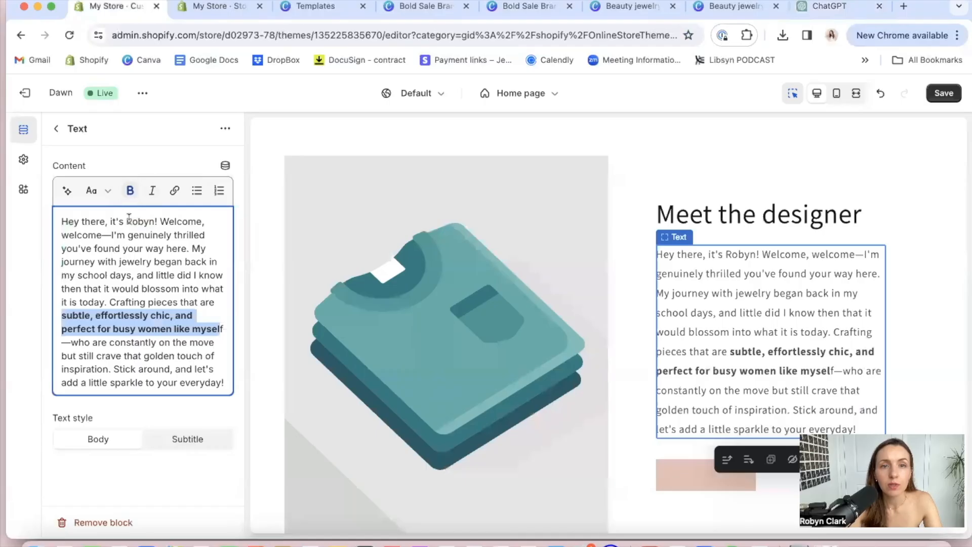
pyautogui.click(146, 278)
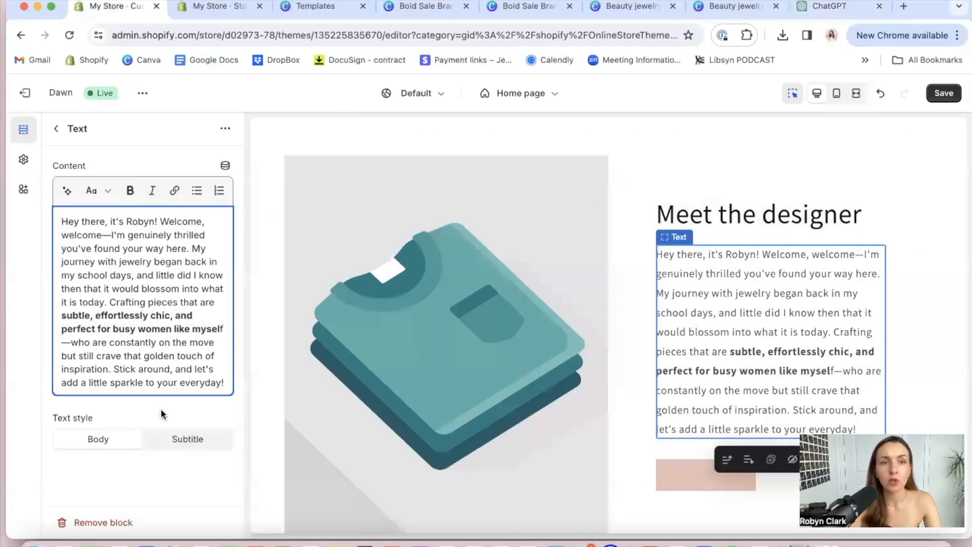
pyautogui.click(181, 463)
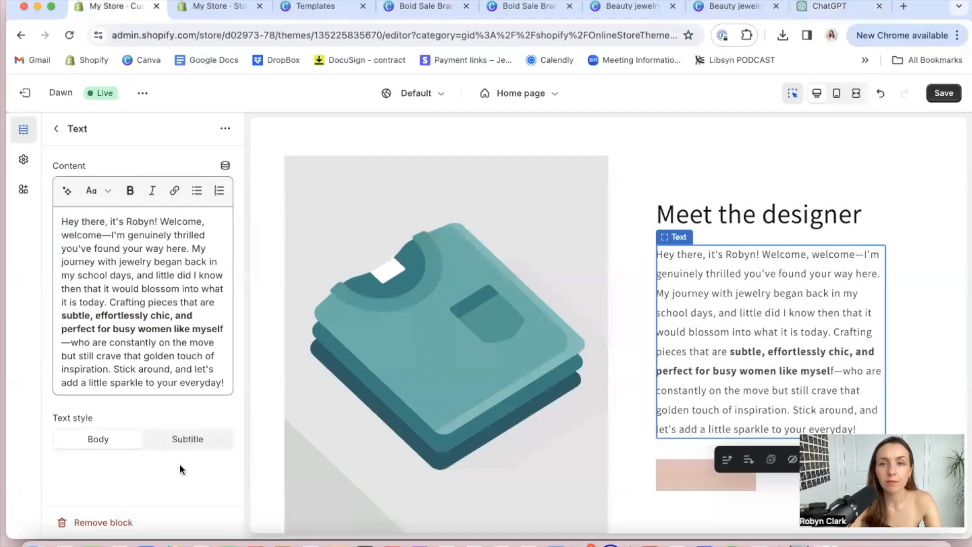
# Set the label of the button under the Meet the designer text to "Read my full story"
pyautogui.click(679, 480)
pyautogui.tripleClick(128, 187)
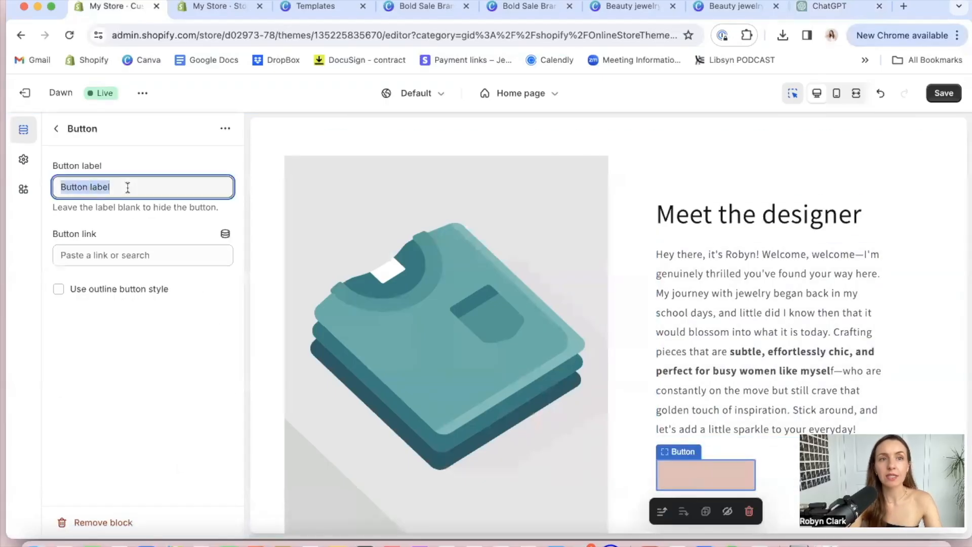
pyautogui.write('Read more ')
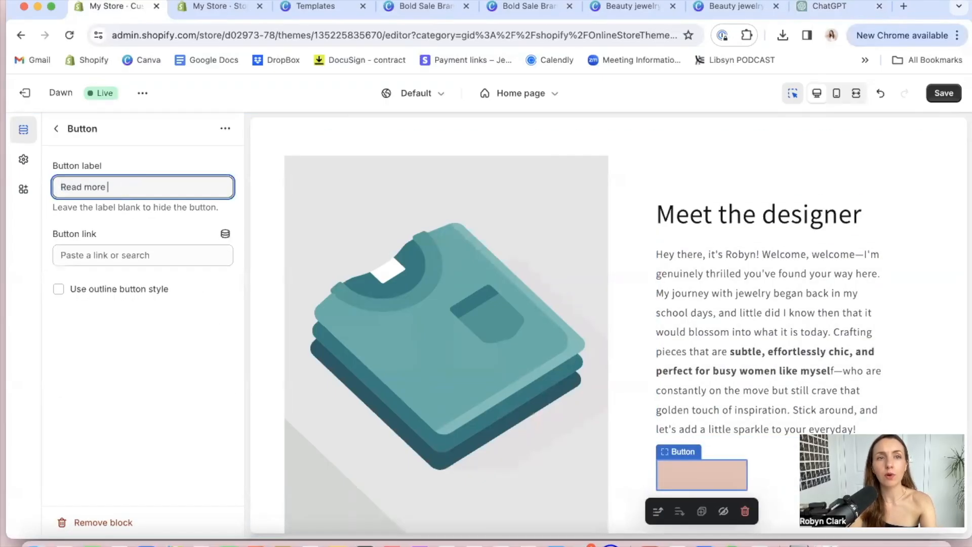
pyautogui.write('of m')
pyautogui.press('BackSpace')
pyautogui.press('BackSpace')
pyautogui.press('BackSpace')
pyautogui.press('BackSpace')
pyautogui.press('BackSpace')
pyautogui.press('BackSpace')
pyautogui.press('BackSpace')
pyautogui.press('BackSpace')
pyautogui.press('BackSpace')
pyautogui.press('BackSpace')
pyautogui.press('BackSpace')
pyautogui.press('BackSpace')
pyautogui.press('BackSpace')
pyautogui.press('BackSpace')
pyautogui.write('Read my full story')
# Copy the button label and ask ChatGPT "can you write this CTA button text better? Make it catchy and fun. Read my full story"
pyautogui.tripleClick(107, 188)
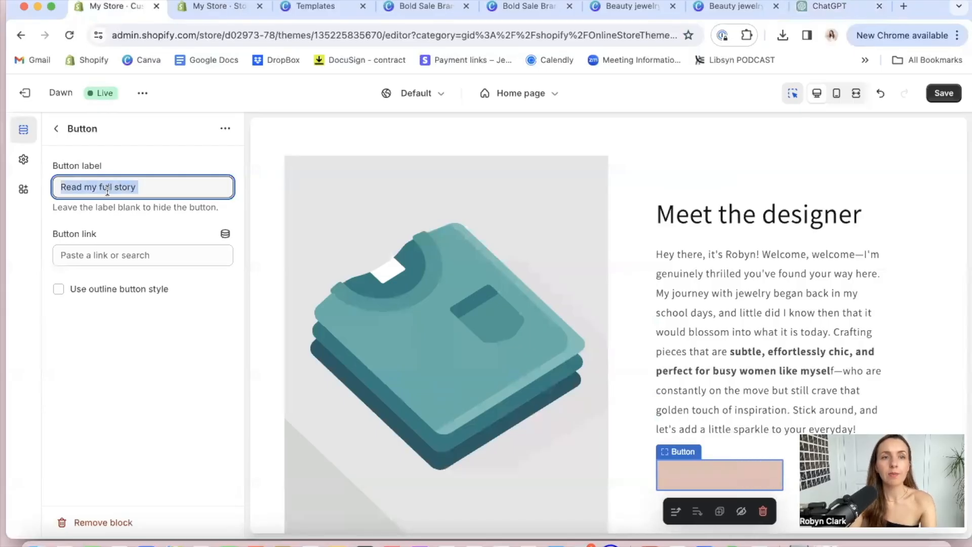
pyautogui.click(821, 7)
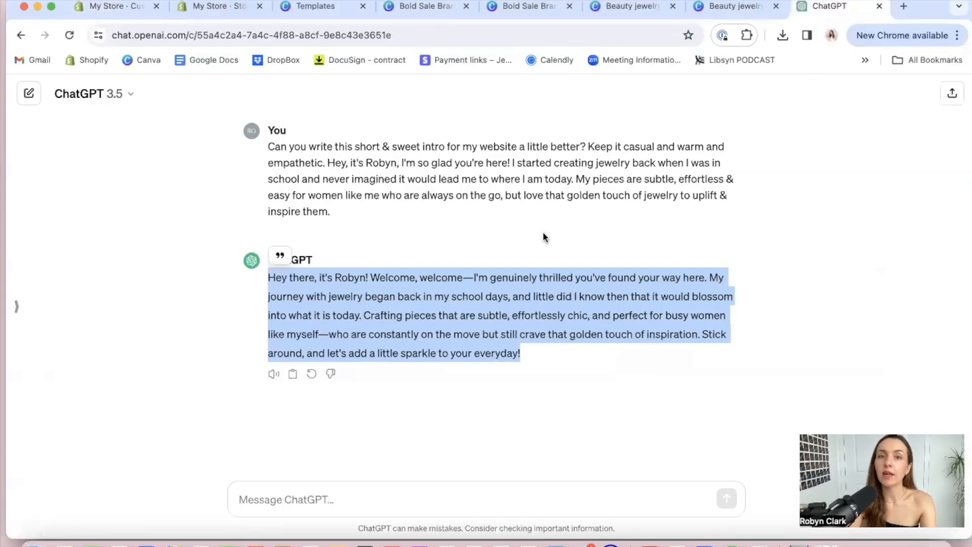
pyautogui.click(339, 505)
pyautogui.write('can')
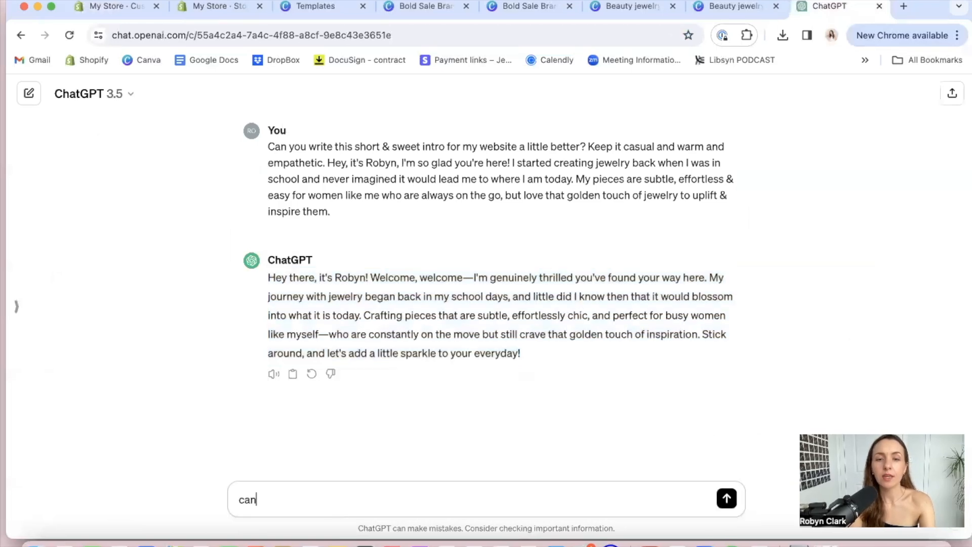
pyautogui.write(' ou you write this CTA button text bet')
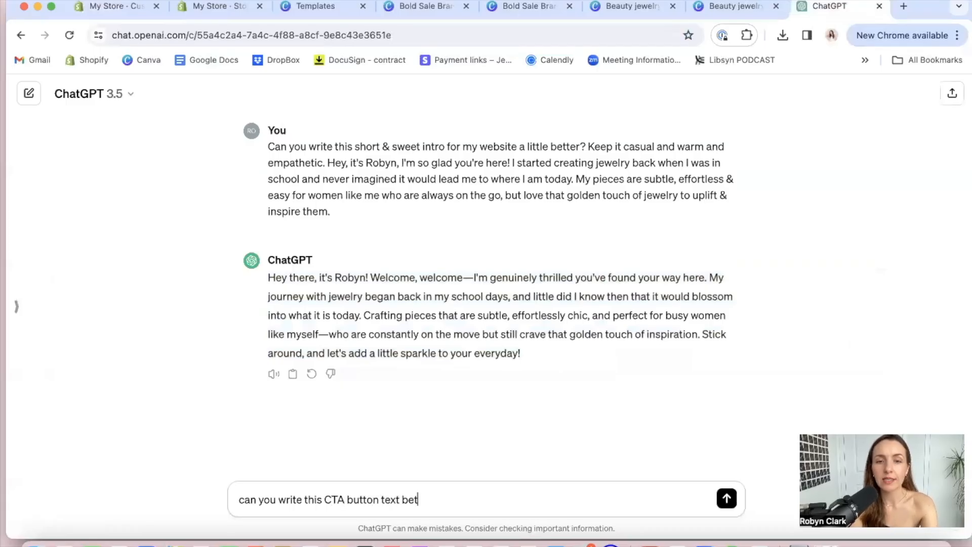
pyautogui.write('ter? Make it')
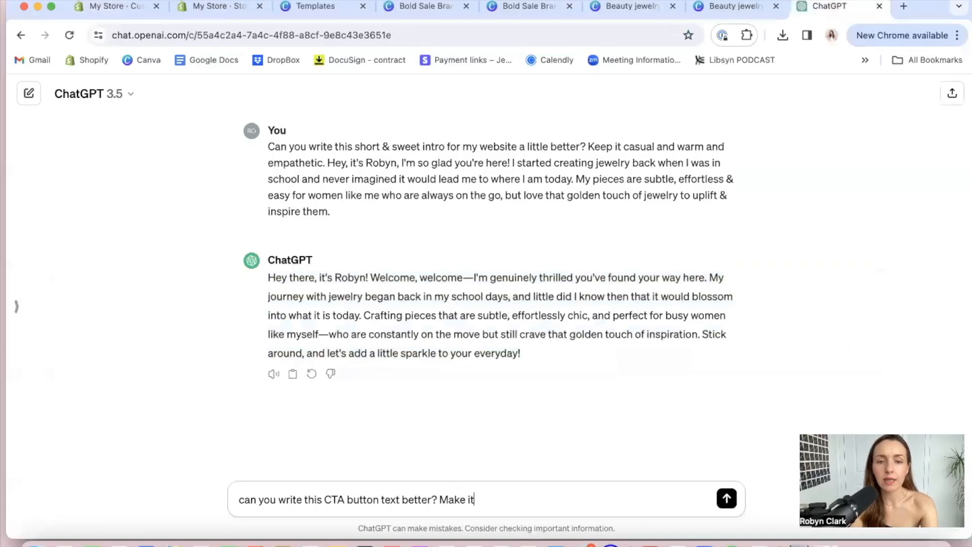
pyautogui.write(' catchy and fun')
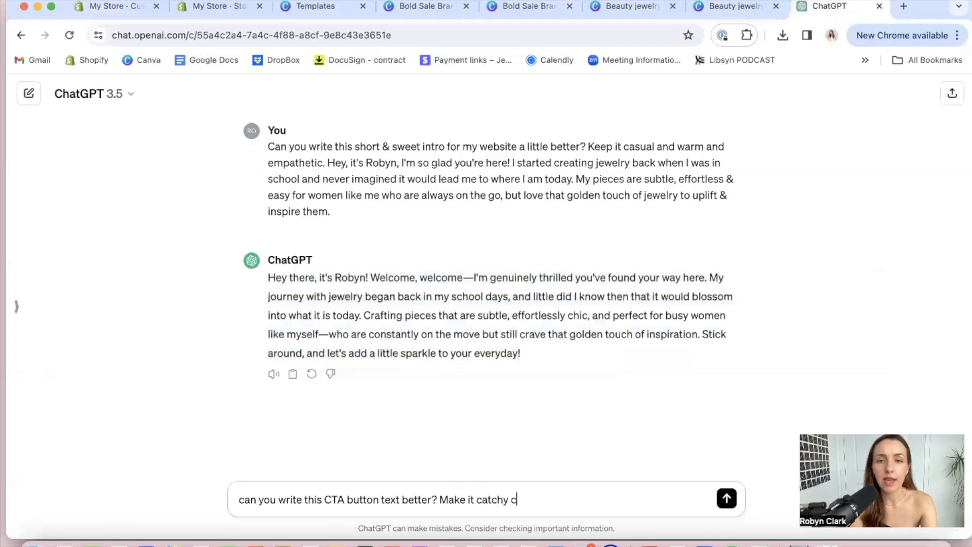
pyautogui.write('. Read my full story')
pyautogui.press('Return')
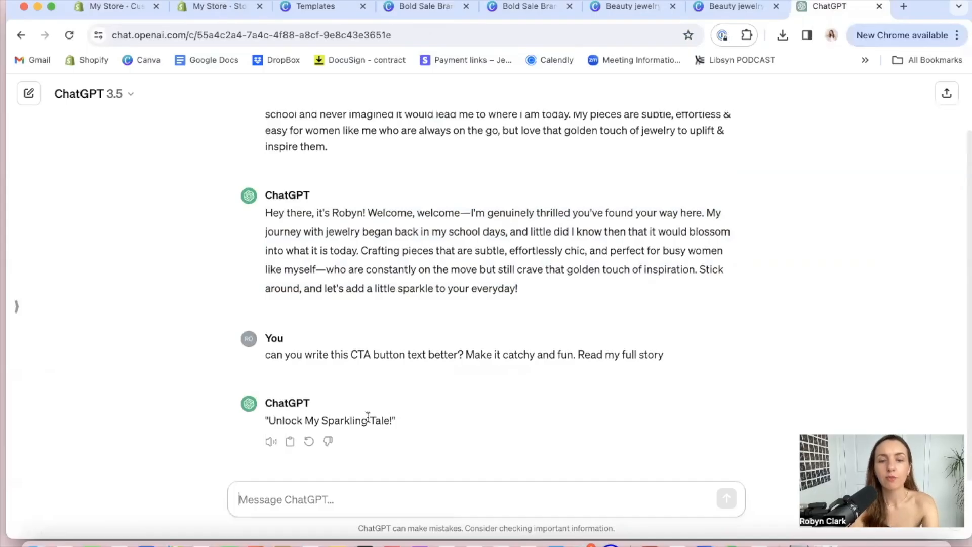
# Ask ChatGPT to "give me more options" and follow up with "make it less wordy"
pyautogui.write('give me more options')
pyautogui.press('Return')
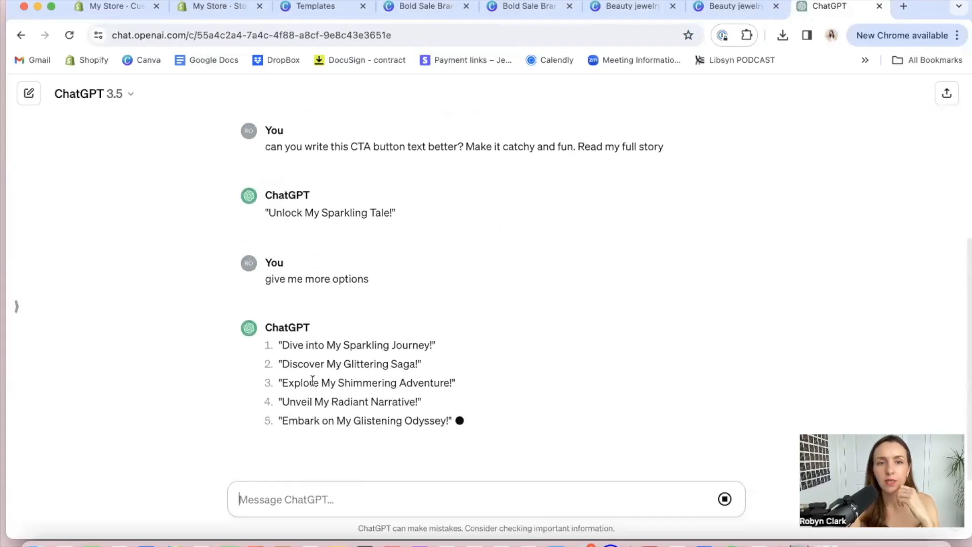
pyautogui.write('make it less wordy')
pyautogui.press('Return')
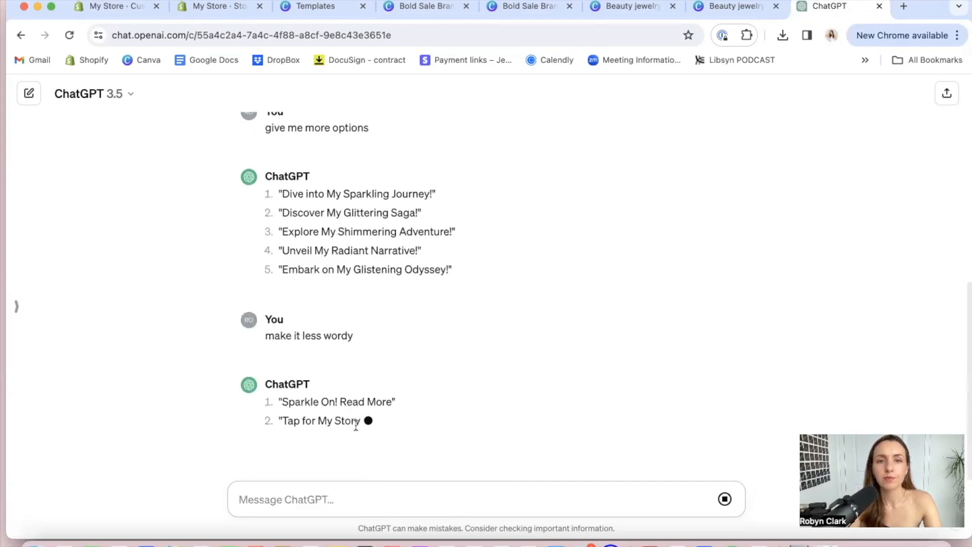
# Copy ChatGPT's suggestion "Tap for My Story" and replace the button label in the Shopify theme editor with it
pyautogui.moveTo(361, 363); pyautogui.dragTo(283, 360)
pyautogui.press('super+c')
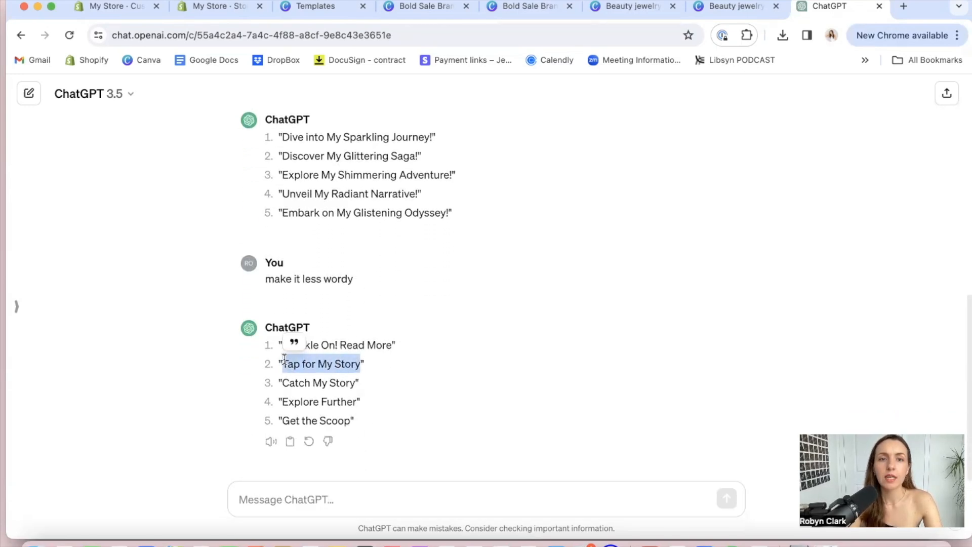
pyautogui.click(108, 7)
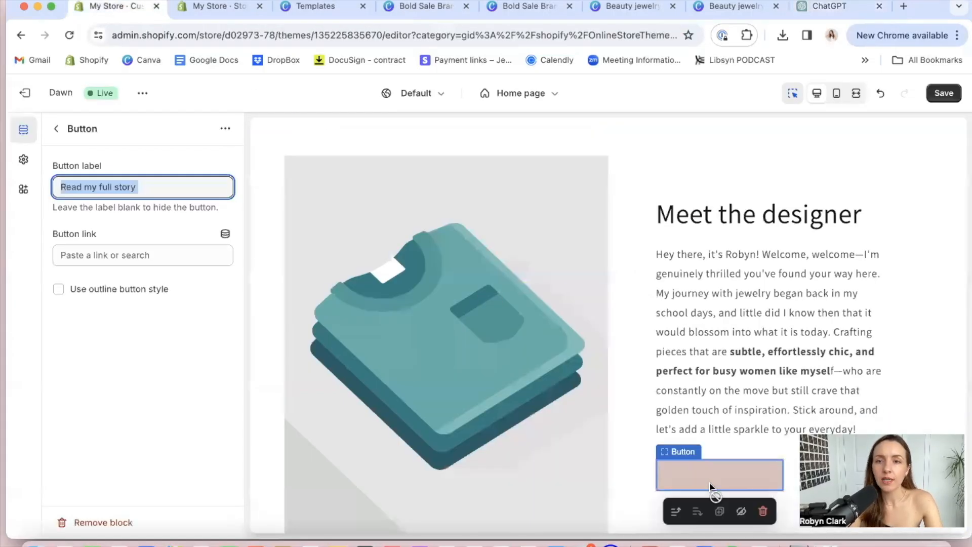
pyautogui.click(142, 188)
pyautogui.press('super+a')
pyautogui.press('super+v')
pyautogui.click(144, 254)
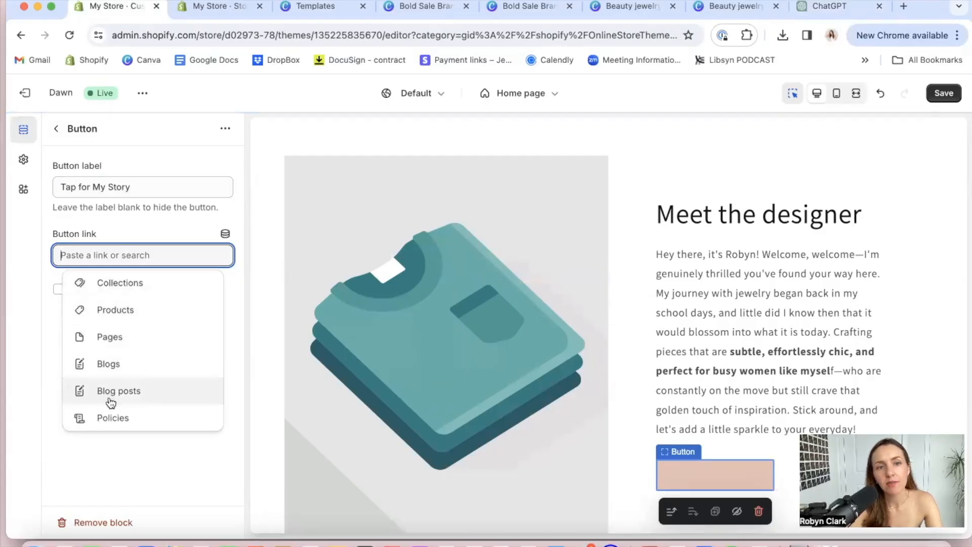
pyautogui.click(98, 335)
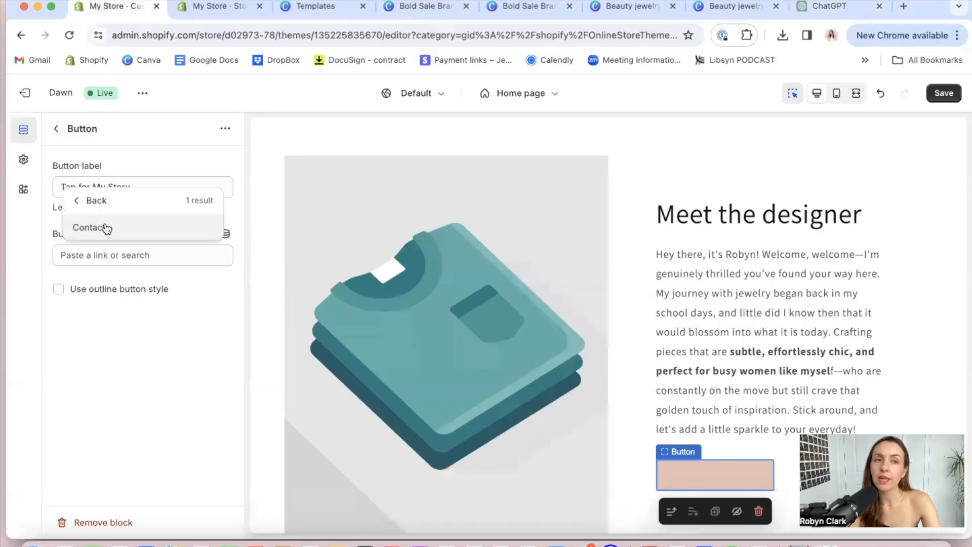
pyautogui.click(124, 367)
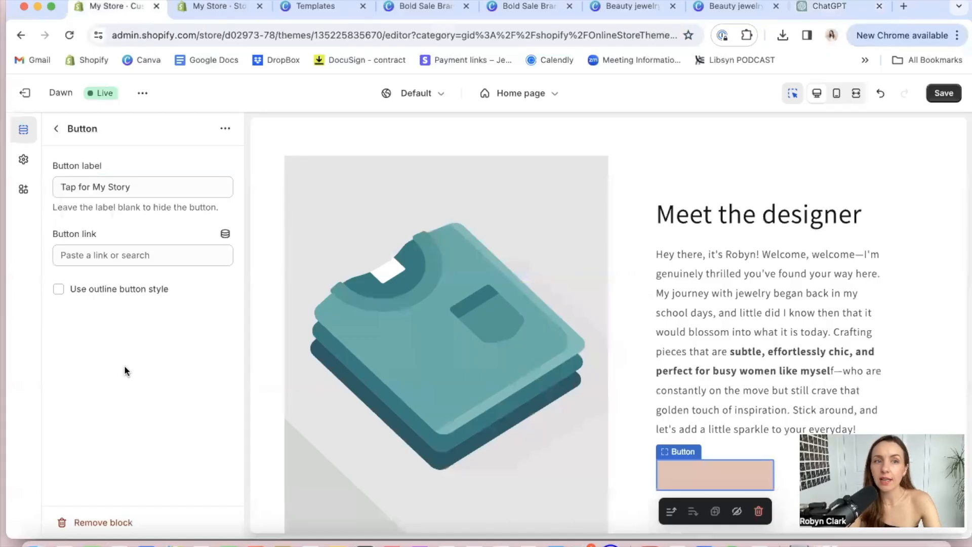
# Apply the outline button style to the Meet the designer button and return to the home page section list
pyautogui.click(106, 284)
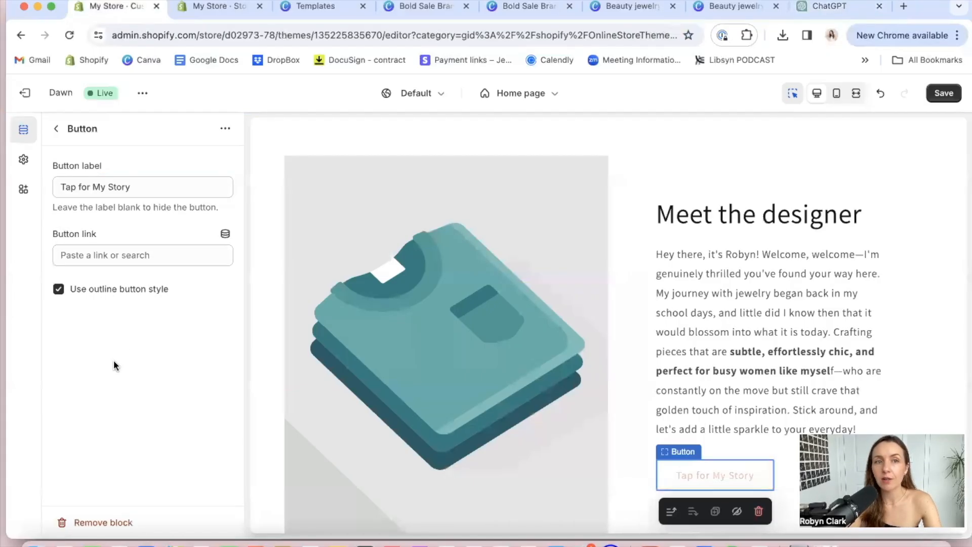
pyautogui.click(57, 131)
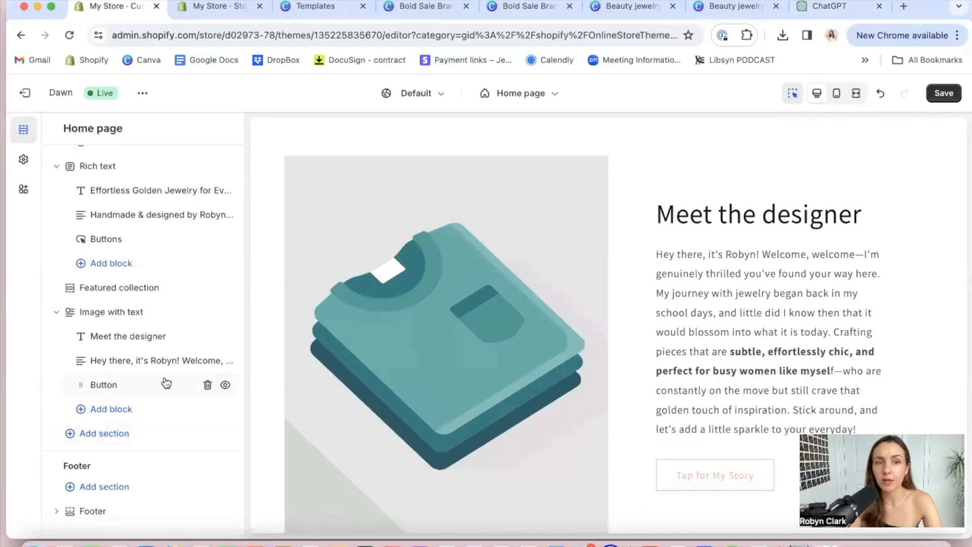
# Set the Image with text section's image to Bold_Sale_Brand_Website_Homepage_Banner_1 from the store library
pyautogui.click(465, 289)
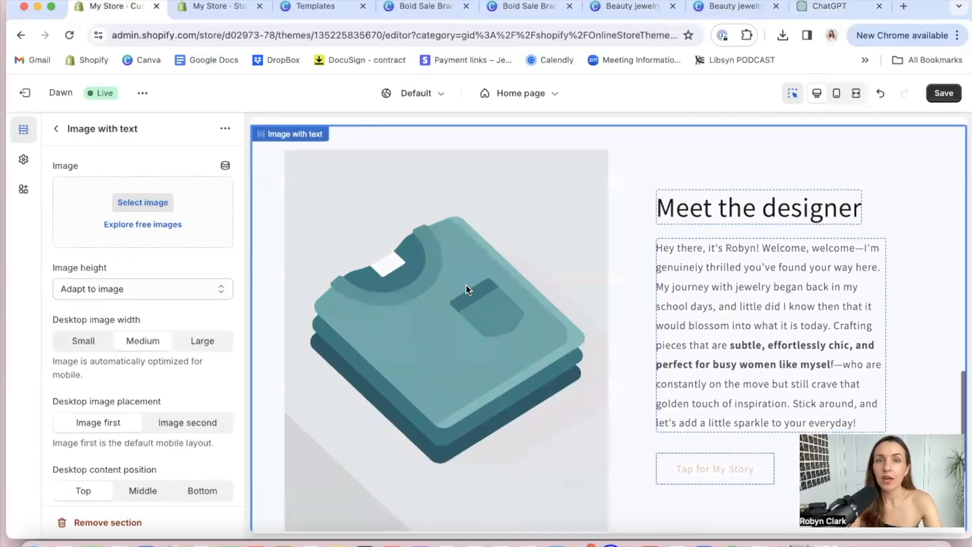
pyautogui.click(143, 202)
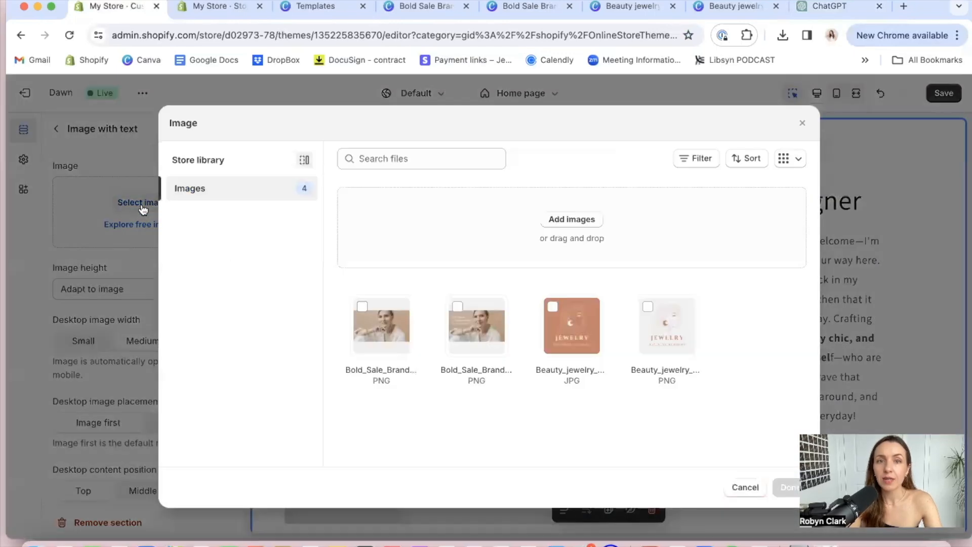
pyautogui.click(379, 329)
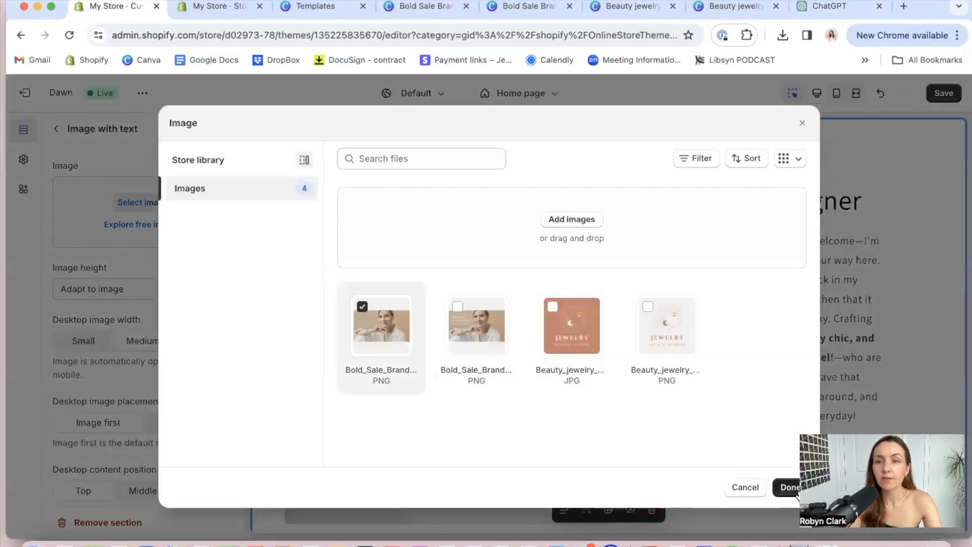
pyautogui.click(787, 486)
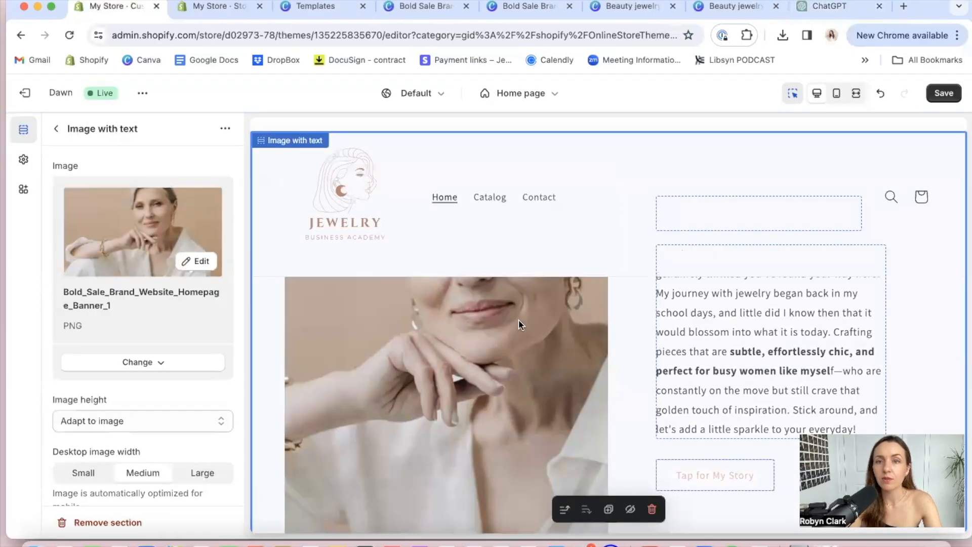
# Review the new image within the home page preview and save the theme changes
pyautogui.hscroll(-5, 519, 324)
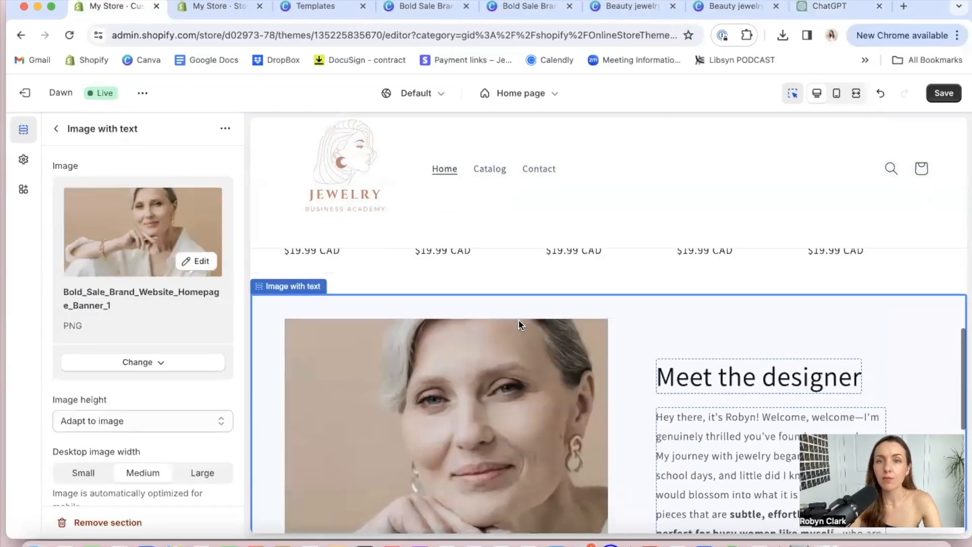
pyautogui.click(943, 268)
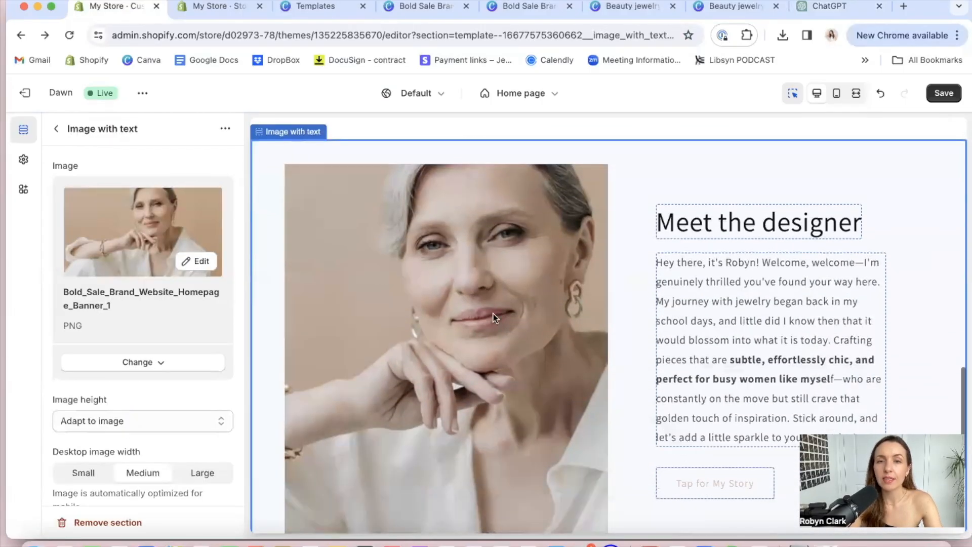
pyautogui.scroll(-5, 490, 304)
pyautogui.scroll(10, 490, 303)
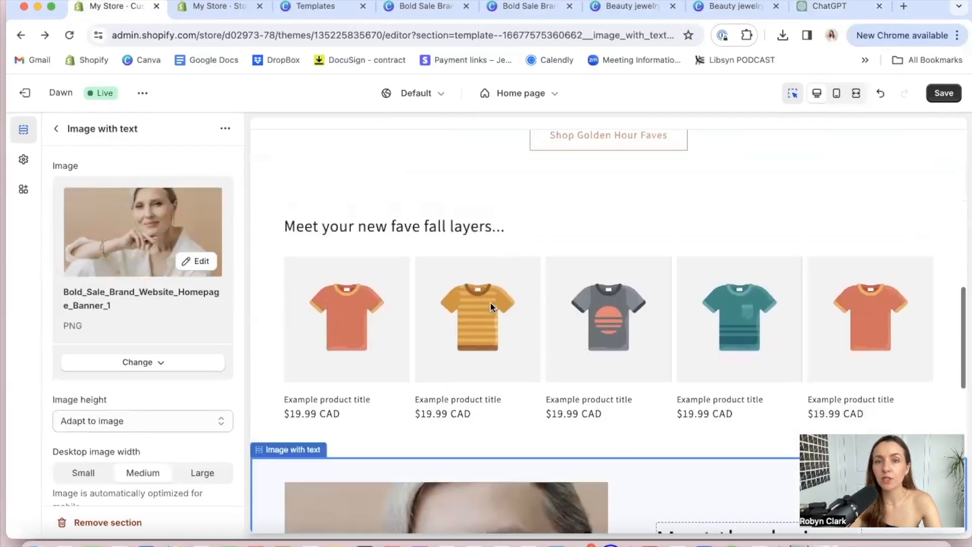
pyautogui.scroll(-10, 490, 307)
pyautogui.scroll(-1, 490, 301)
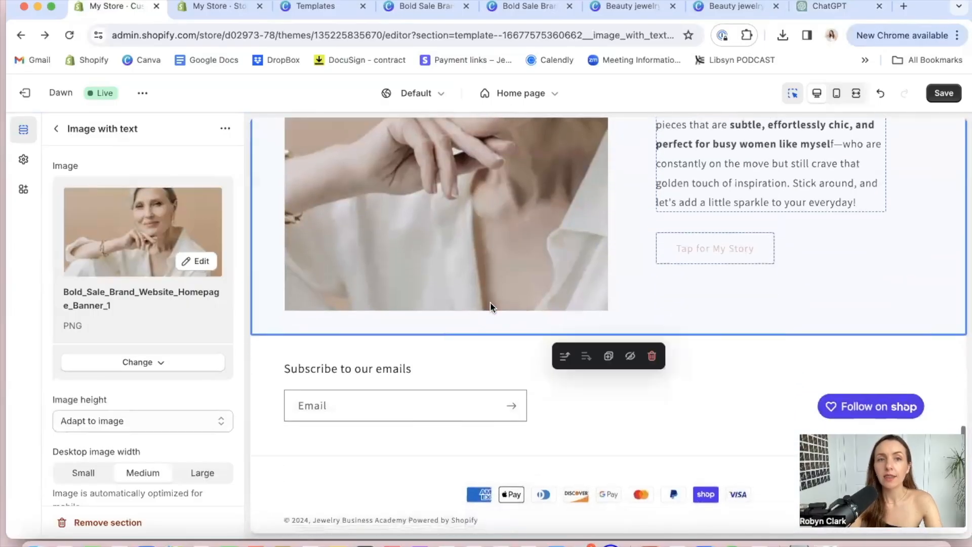
pyautogui.click(949, 93)
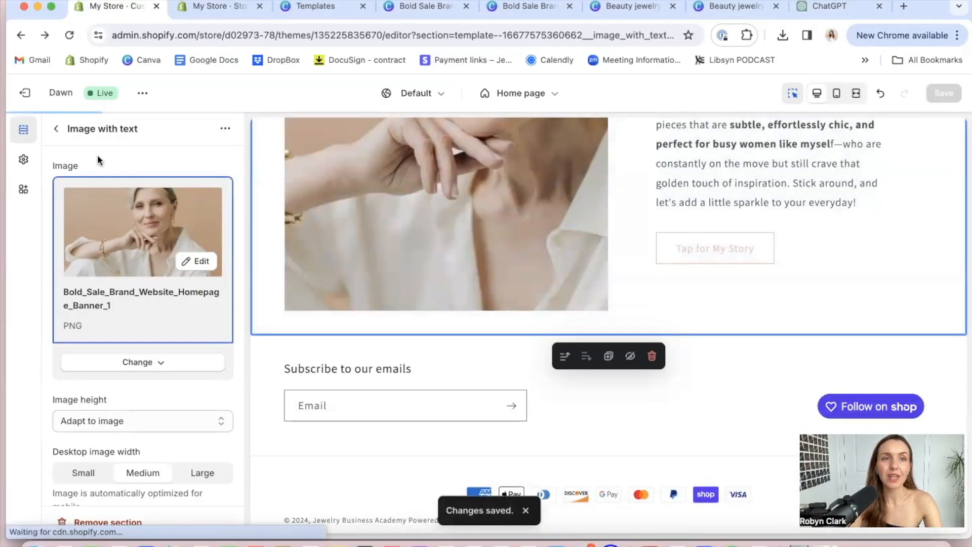
# Add a second Featured collection section below the Image with text section on the home page
pyautogui.click(55, 129)
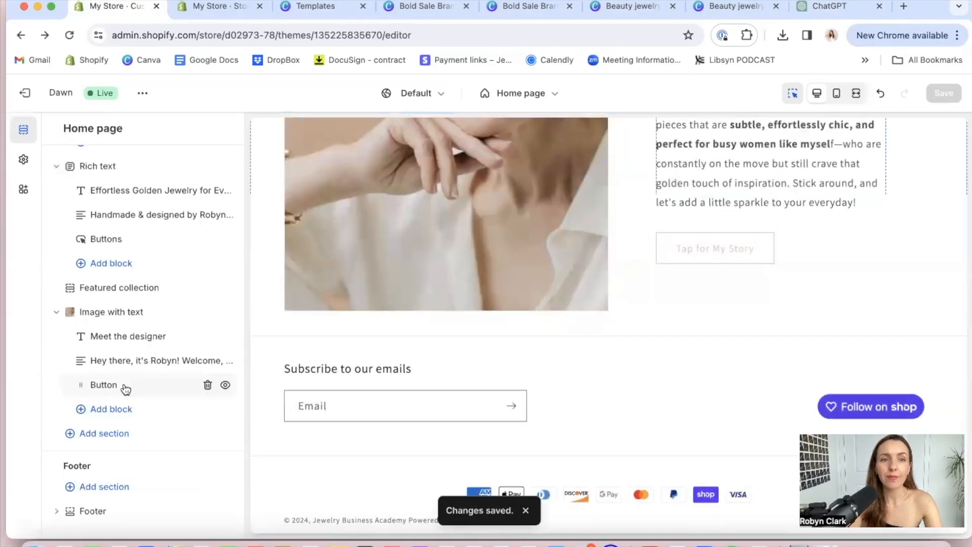
pyautogui.click(99, 436)
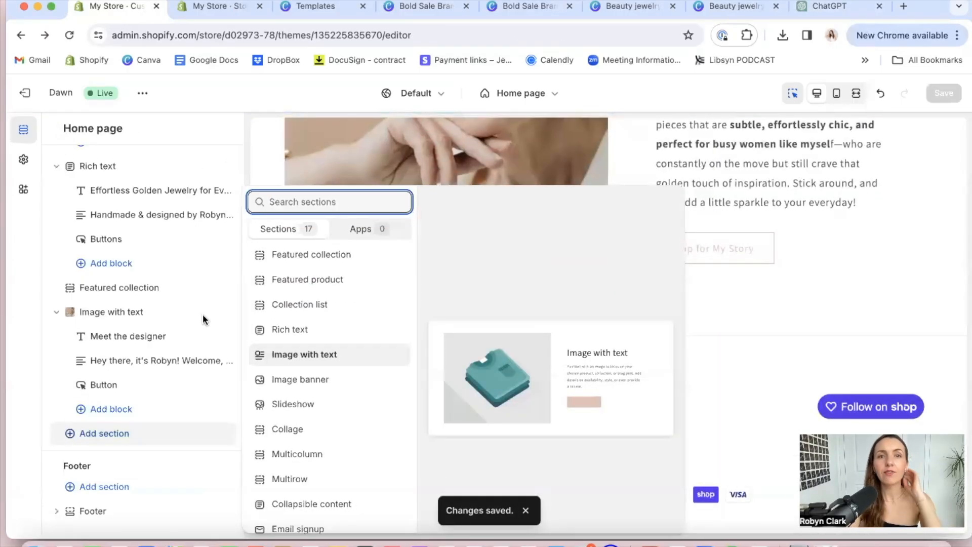
pyautogui.click(313, 255)
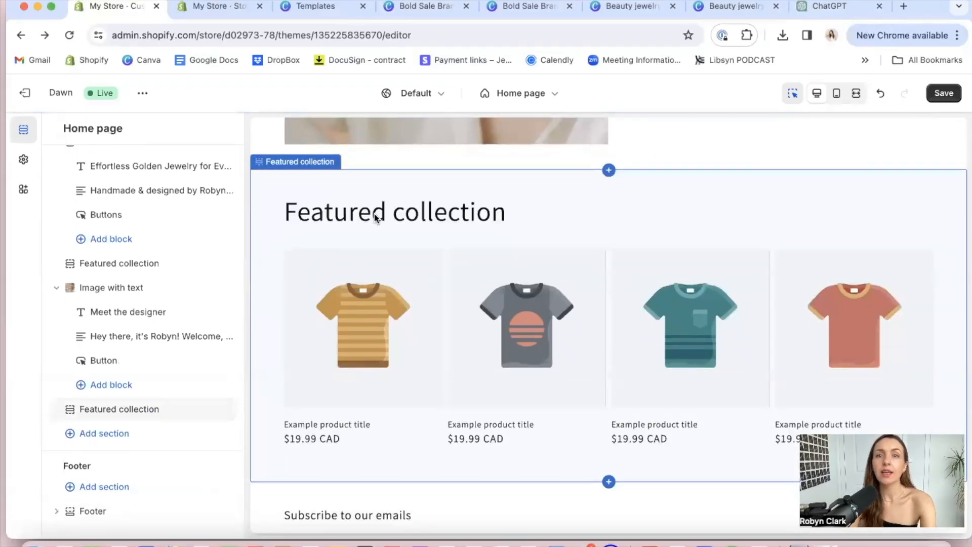
# Compare the heading settings of the new Featured collection section with the first one, and return to the home page section list
pyautogui.click(375, 217)
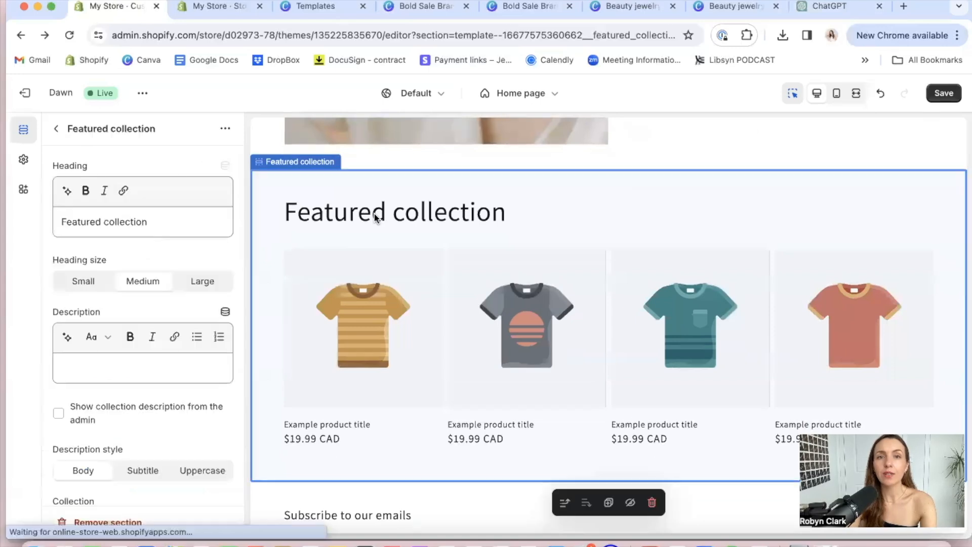
pyautogui.tripleClick(141, 222)
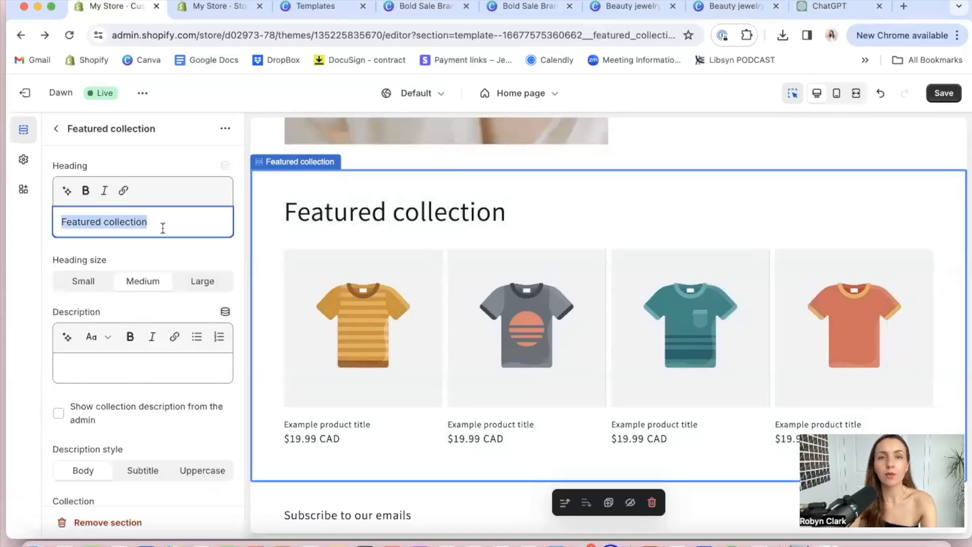
pyautogui.click(307, 213)
pyautogui.scroll(14, 307, 214)
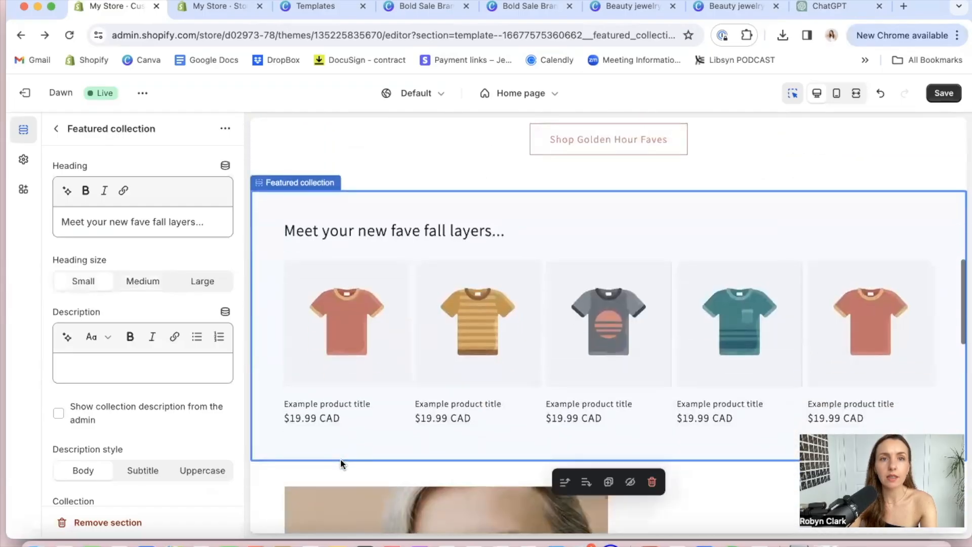
pyautogui.scroll(-15, 340, 458)
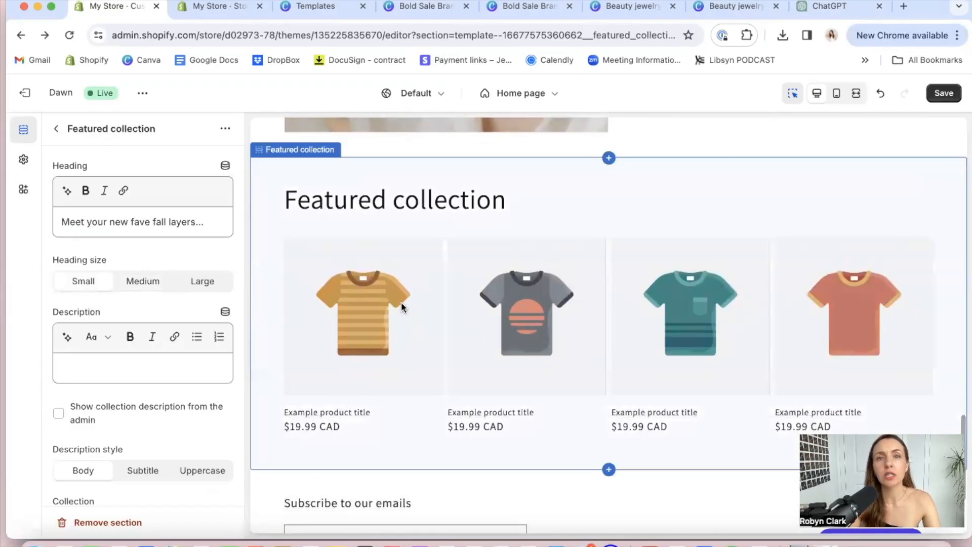
pyautogui.scroll(1, 401, 301)
pyautogui.click(294, 363)
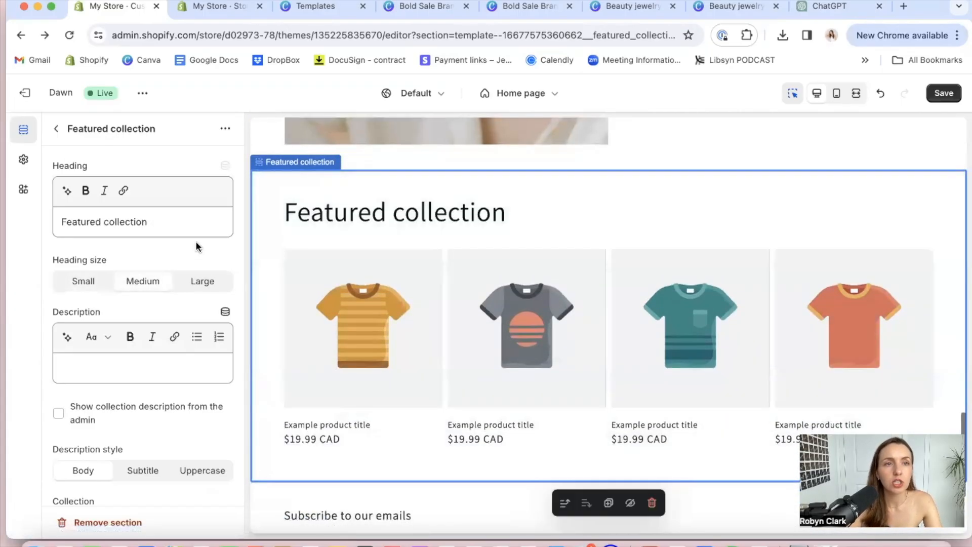
pyautogui.click(57, 130)
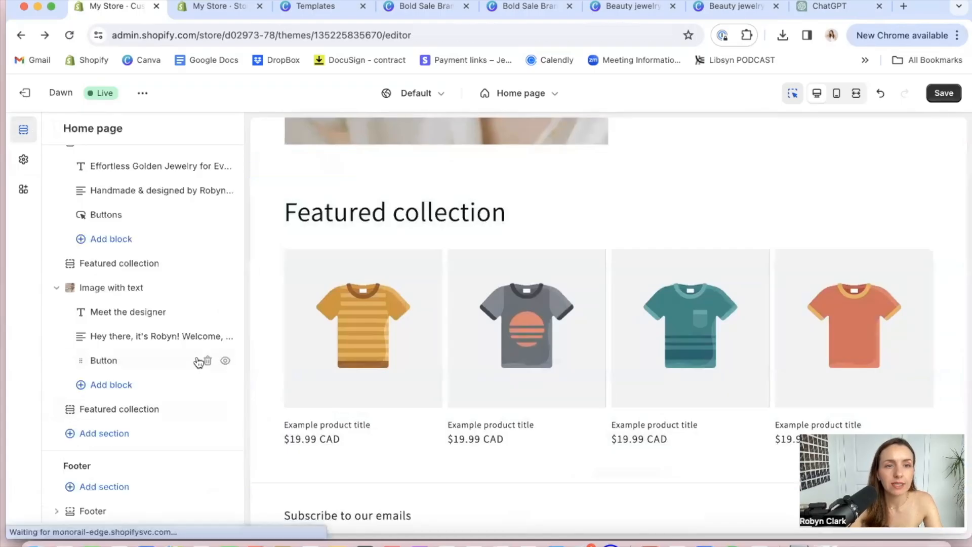
# Add a Collection list section, place it directly below the Image with text section, and open its settings
pyautogui.click(104, 433)
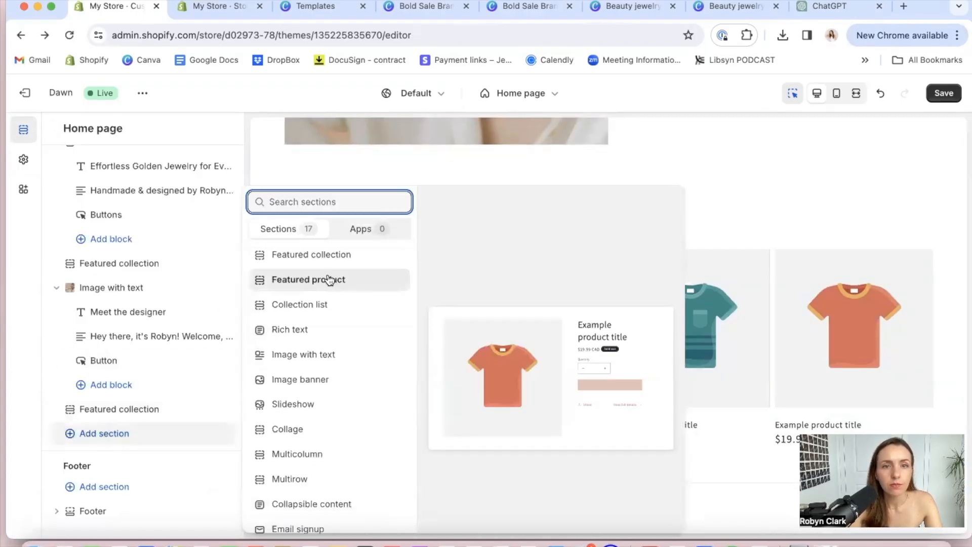
pyautogui.click(315, 304)
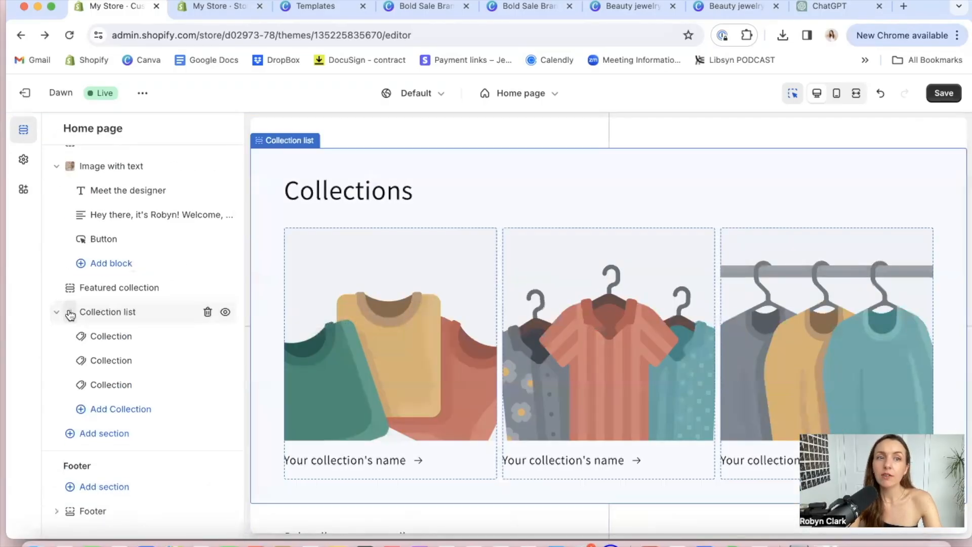
pyautogui.moveTo(66, 314); pyautogui.dragTo(67, 426)
pyautogui.scroll(5, 505, 185)
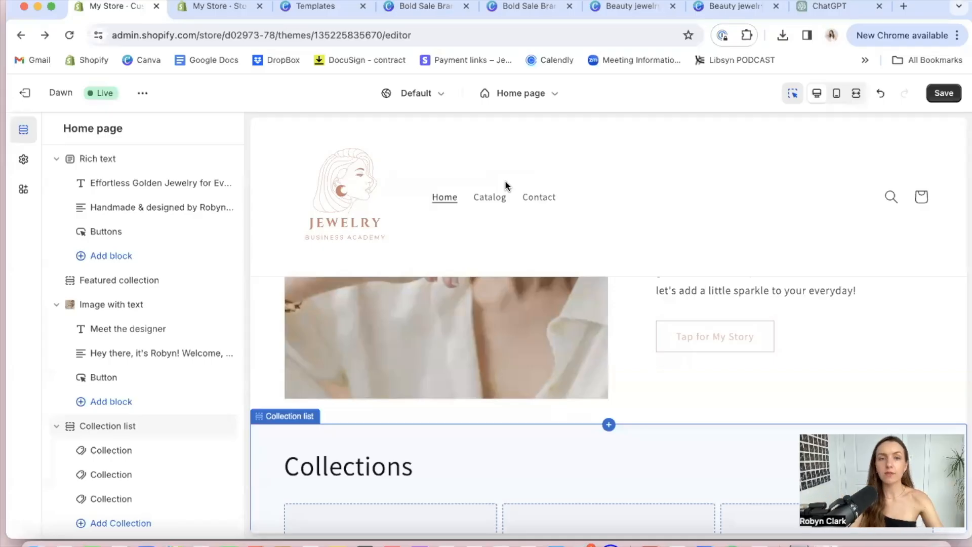
pyautogui.click(375, 468)
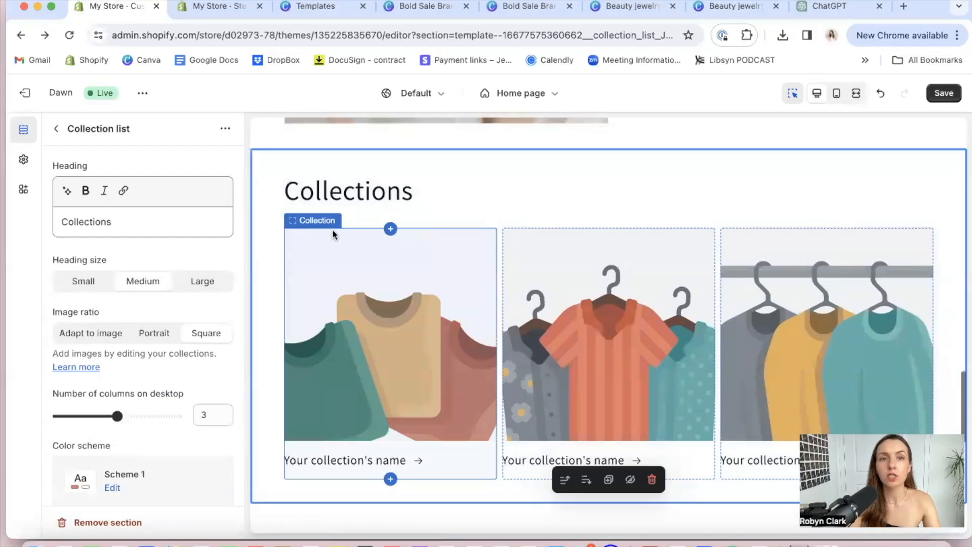
# In ChatGPT, draft "Can you give me an engaging title for my jewelry collection call golden hour with rings, earrings, necklaces, anklets etc. Something like"
pyautogui.click(810, 6)
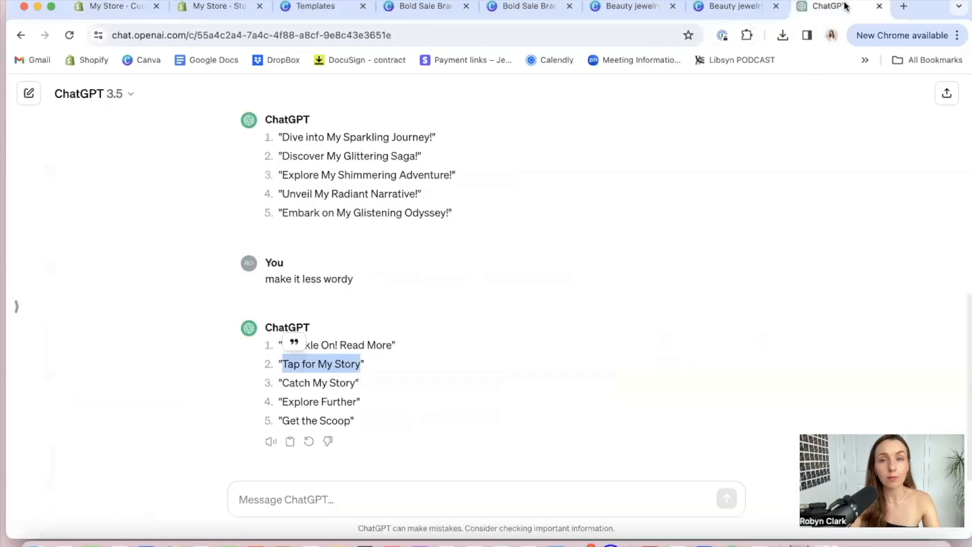
pyautogui.click(365, 496)
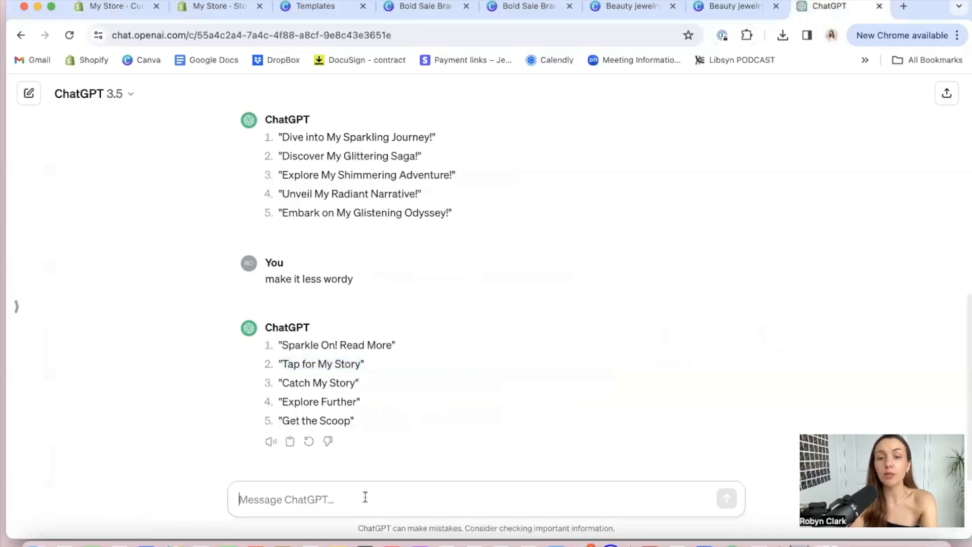
pyautogui.write('C')
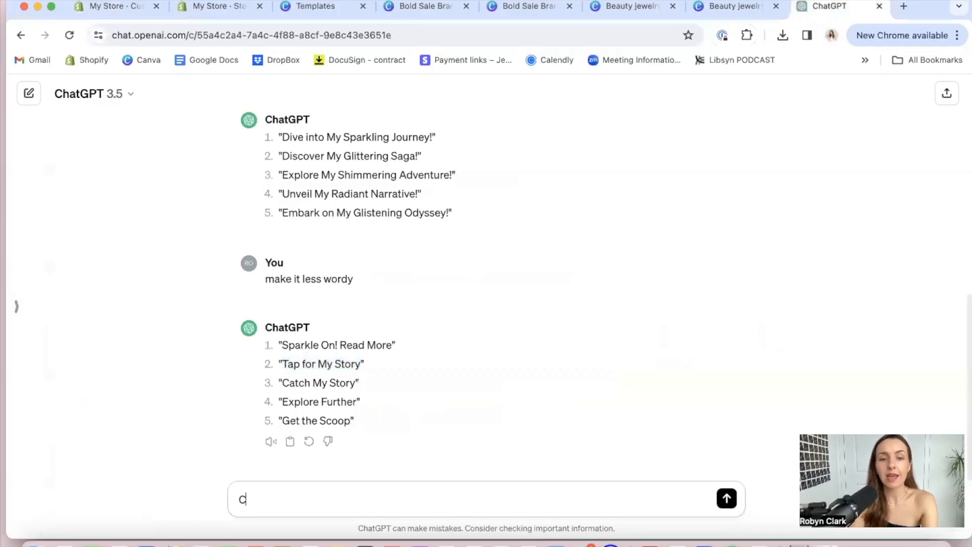
pyautogui.write('an you give me an engaging t')
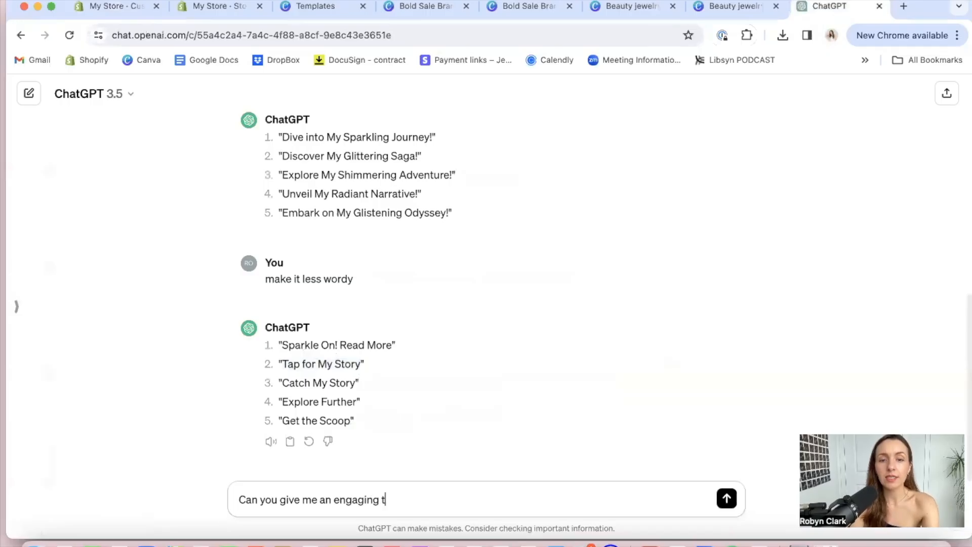
pyautogui.write('itle for my')
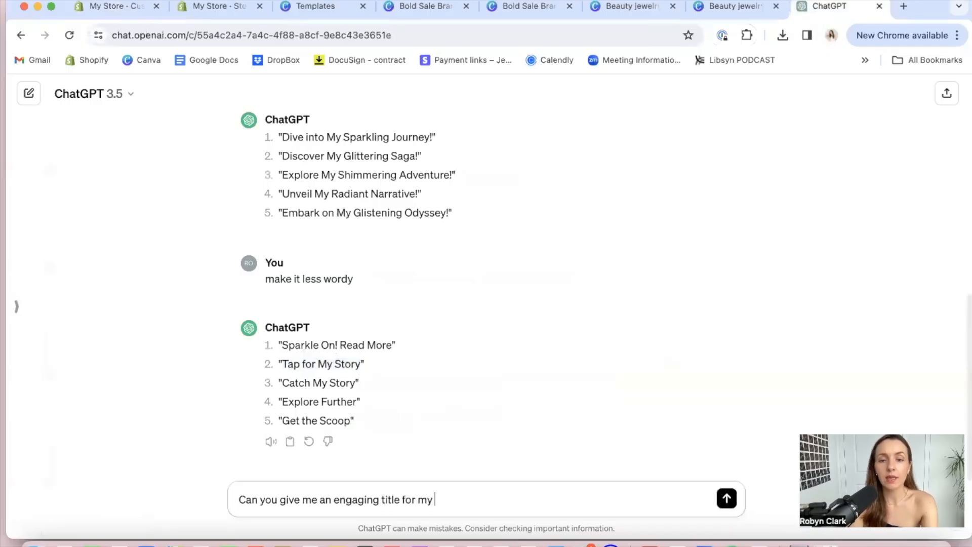
pyautogui.write(' jewelry collection call golden hour with rings, ear')
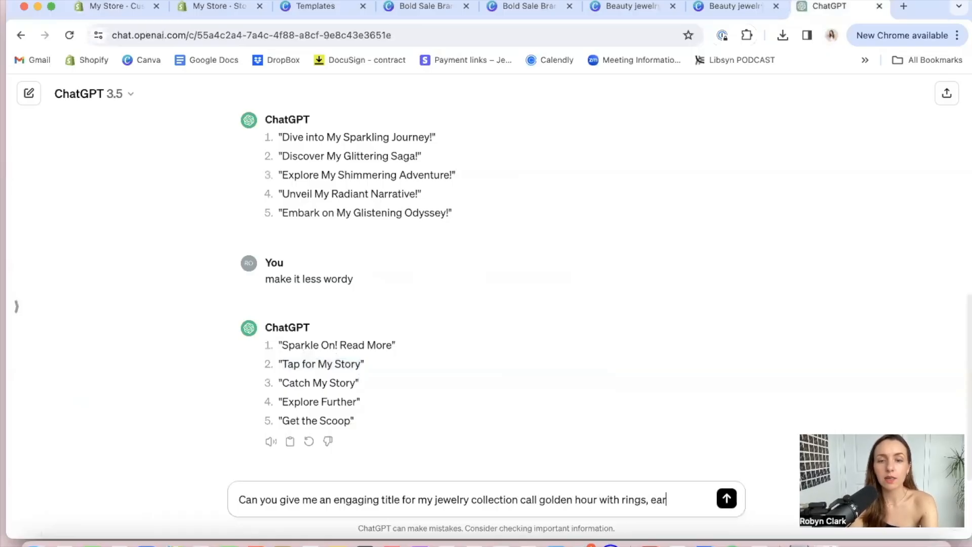
pyautogui.write('necklaces, ankle')
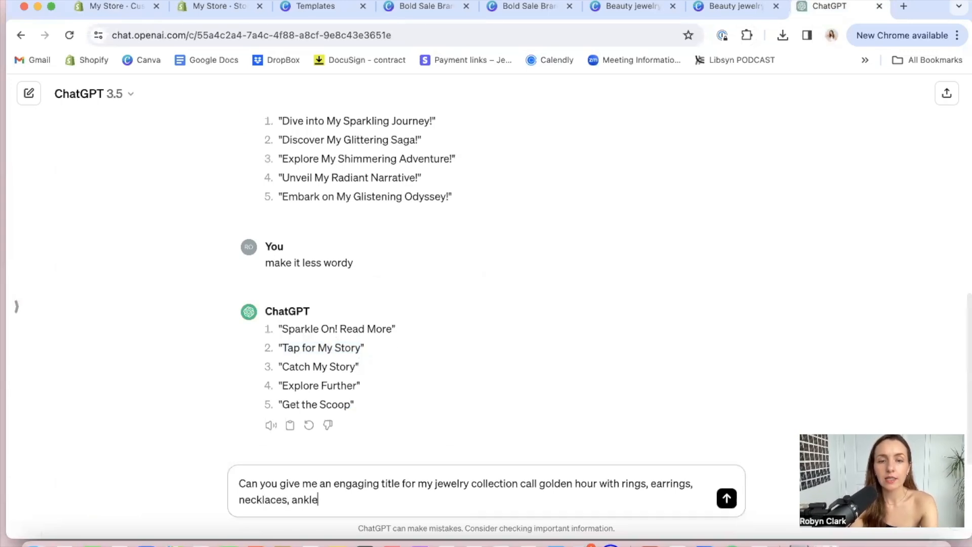
pyautogui.write('ts etc. Something like')
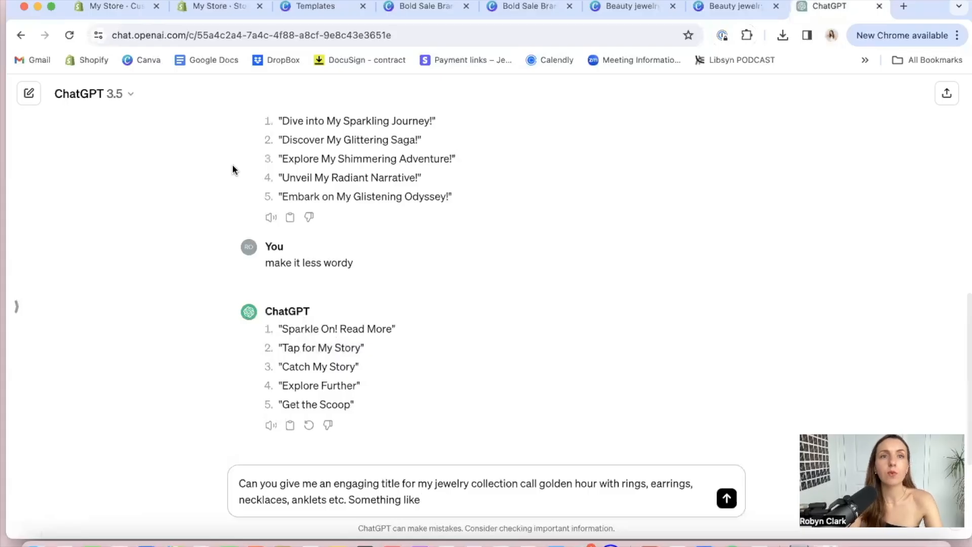
# Copy the first Featured collection's heading "Meet your new fave fall layers..." from the theme editor, append it to the ChatGPT prompt and send it
pyautogui.click(115, 8)
pyautogui.scroll(15, 385, 247)
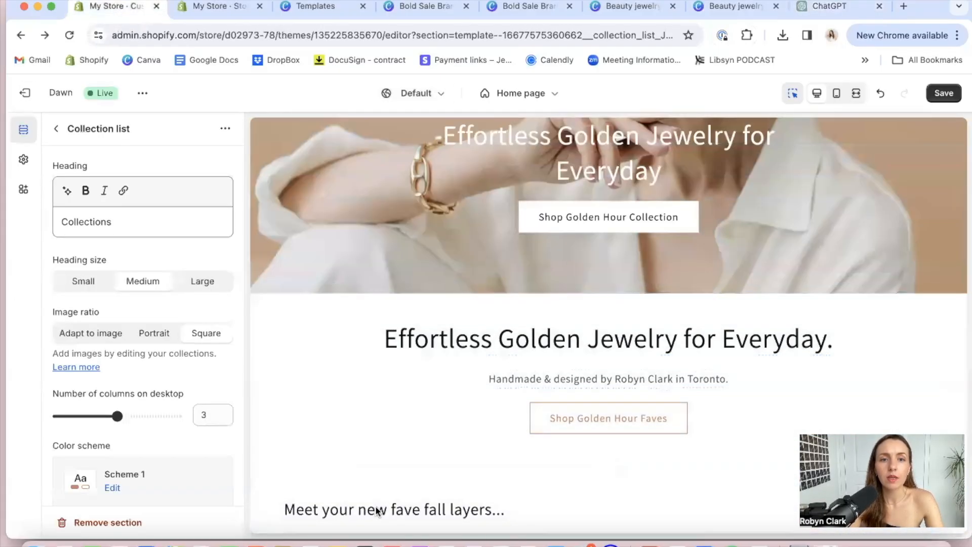
pyautogui.click(379, 524)
pyautogui.click(127, 217)
pyautogui.press('super+a')
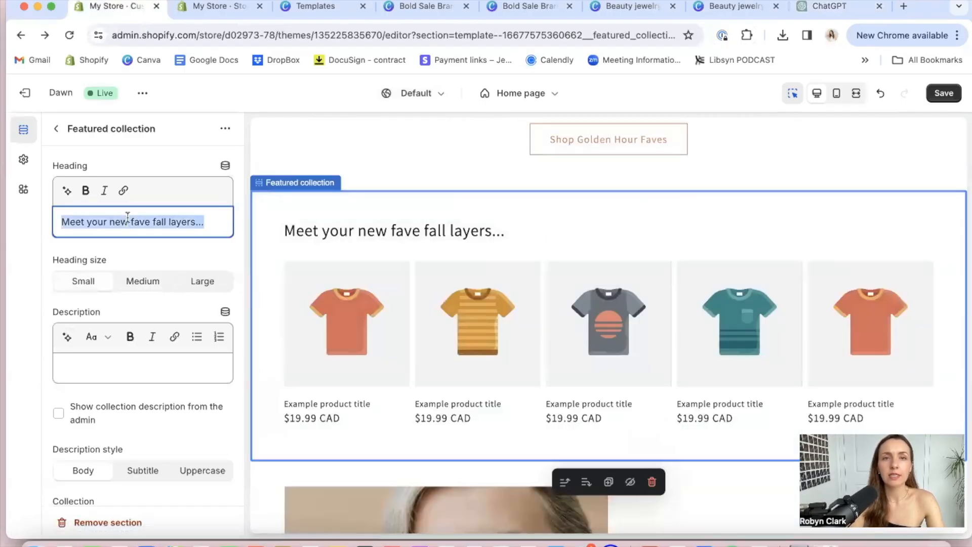
pyautogui.press('super+c')
pyautogui.click(830, 6)
pyautogui.press('super+v')
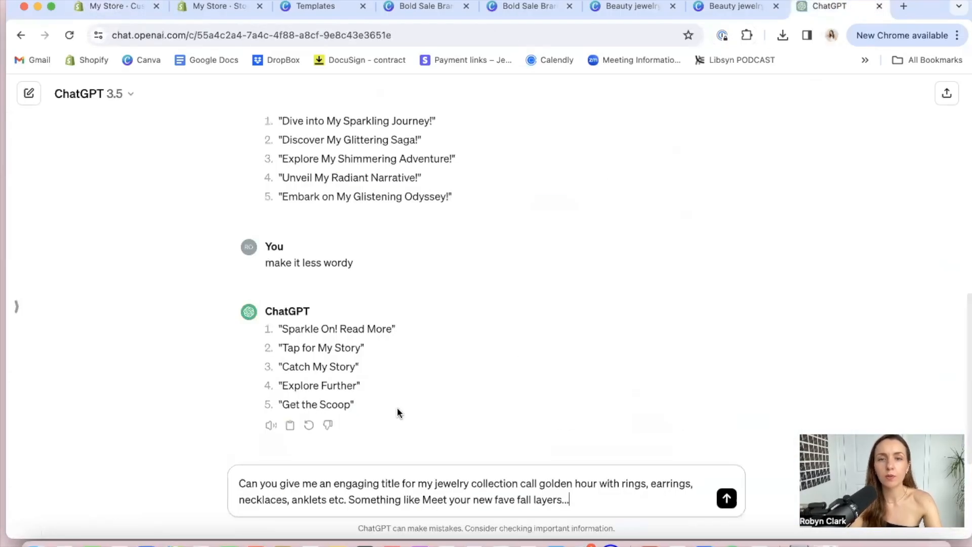
pyautogui.press('Return')
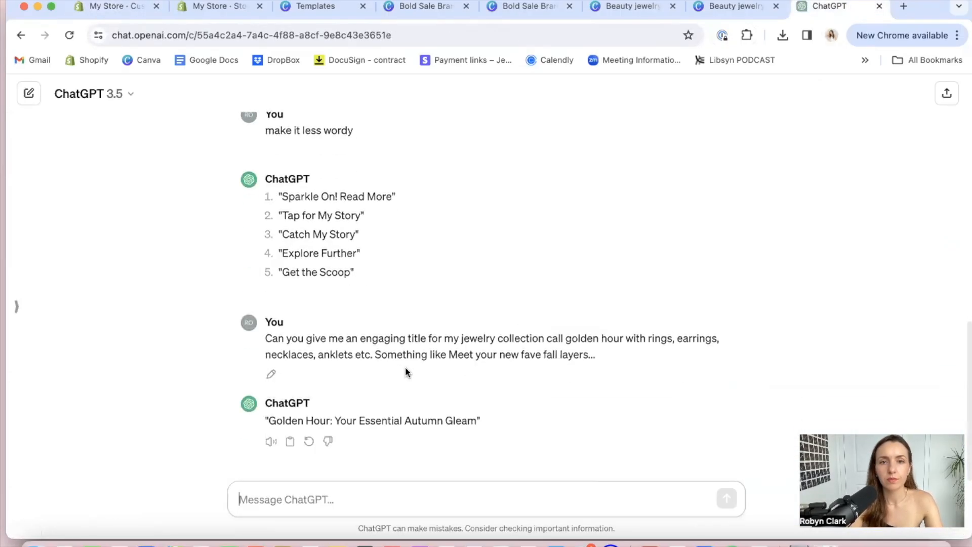
# Ask ChatGPT to "give me 10 more options" for the collection title
pyautogui.write('give')
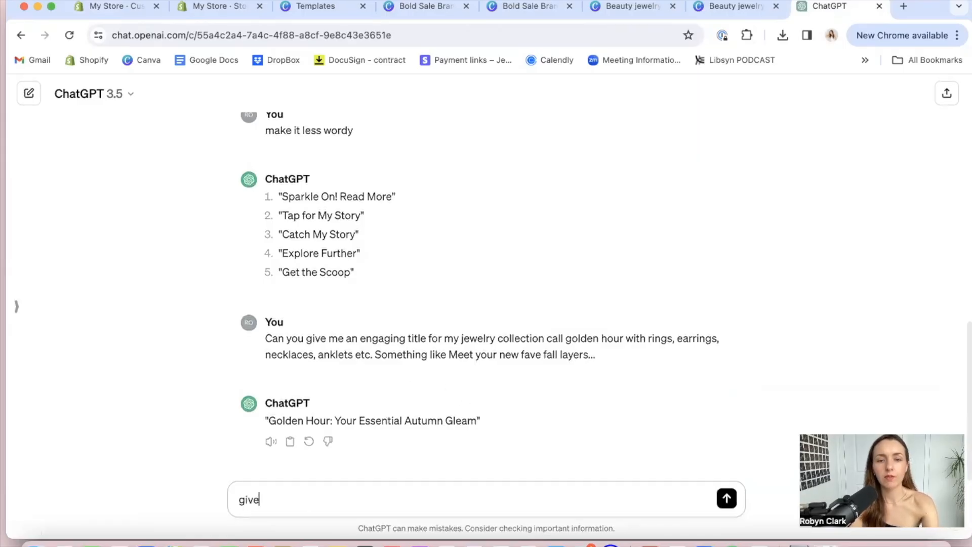
pyautogui.write(' me 10 more options')
pyautogui.press('Return')
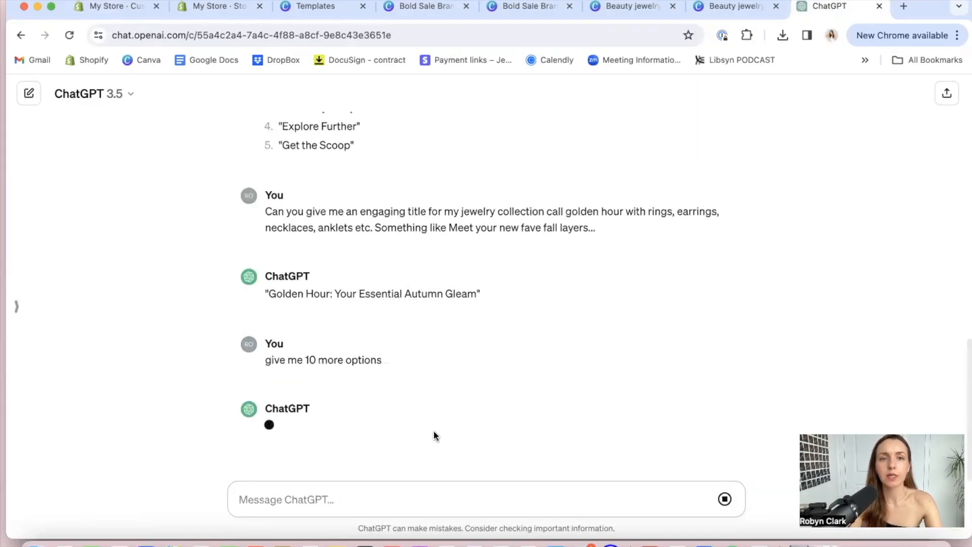
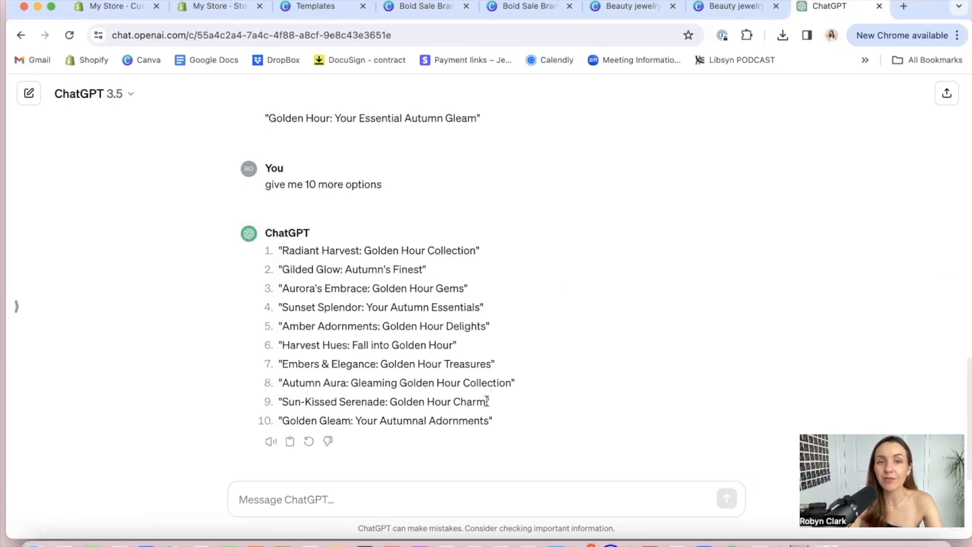
# Copy "Fall into Golden Hour" from ChatGPT's suggestions and replace the Collection list section's heading with it in the theme editor
pyautogui.moveTo(384, 395); pyautogui.dragTo(282, 406)
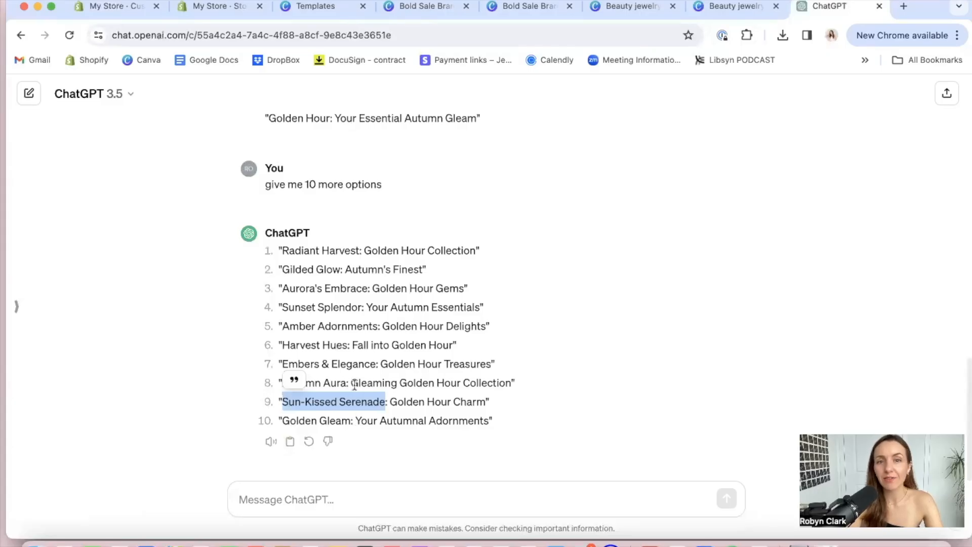
pyautogui.moveTo(352, 345); pyautogui.dragTo(450, 349)
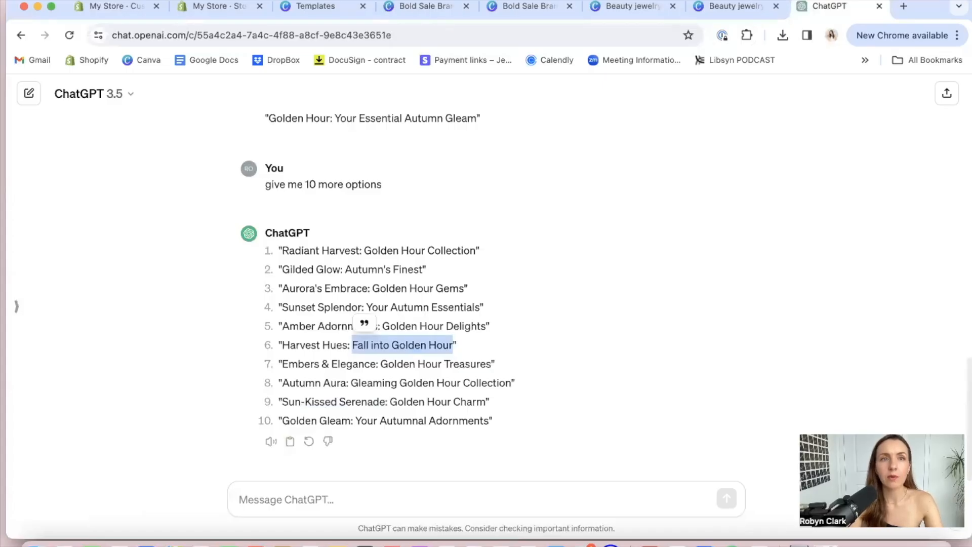
pyautogui.click(109, 6)
pyautogui.scroll(-10, 486, 423)
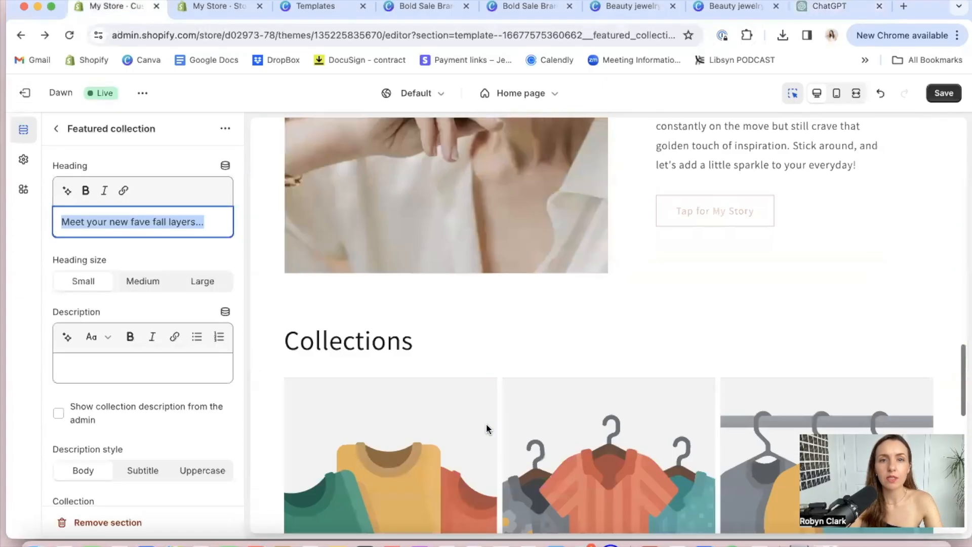
pyautogui.scroll(-3, 486, 423)
pyautogui.click(386, 302)
pyautogui.click(360, 180)
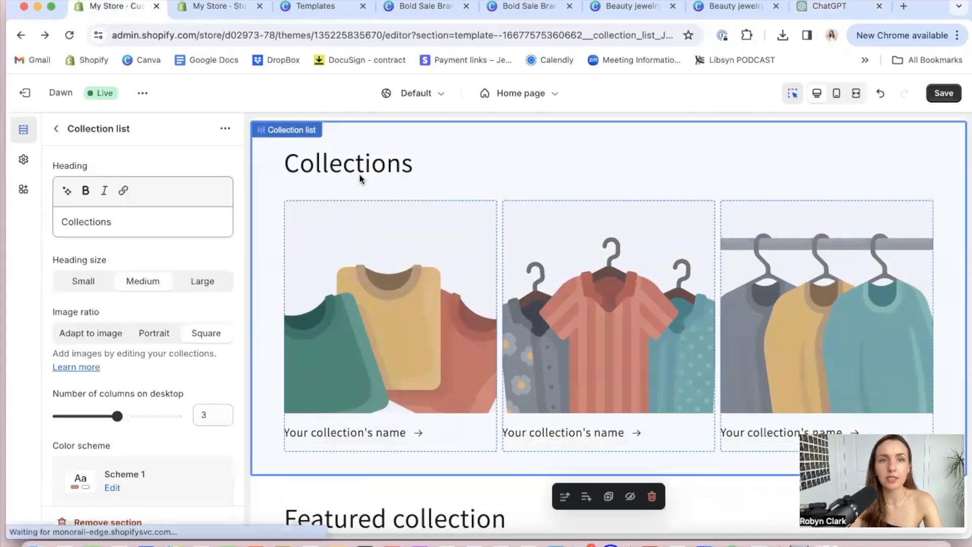
pyautogui.doubleClick(123, 221)
pyautogui.write('Fall into Golden Hour')
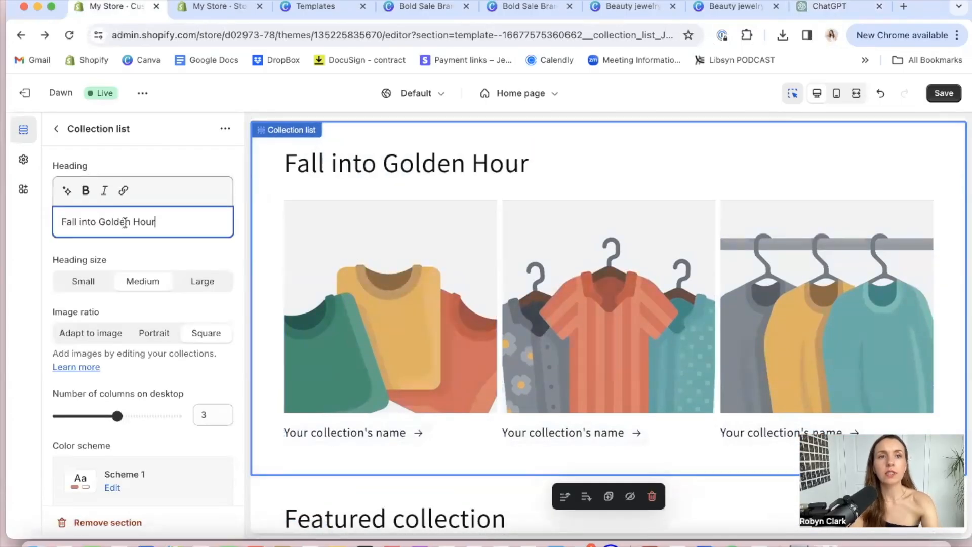
# Extend the Collection list heading to read "Fall into Golden Hour with our Collection of Jewels..."
pyautogui.write('with our Colle')
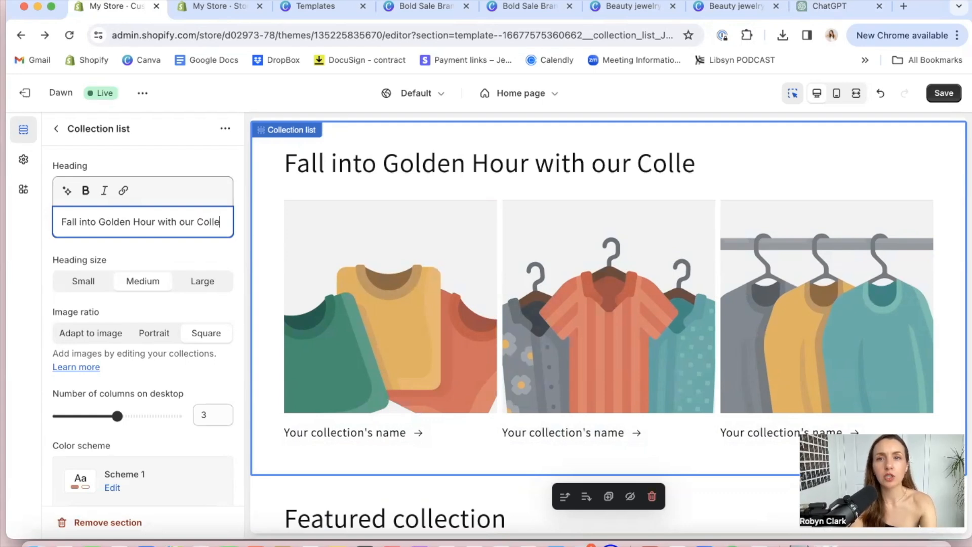
pyautogui.write('ction of')
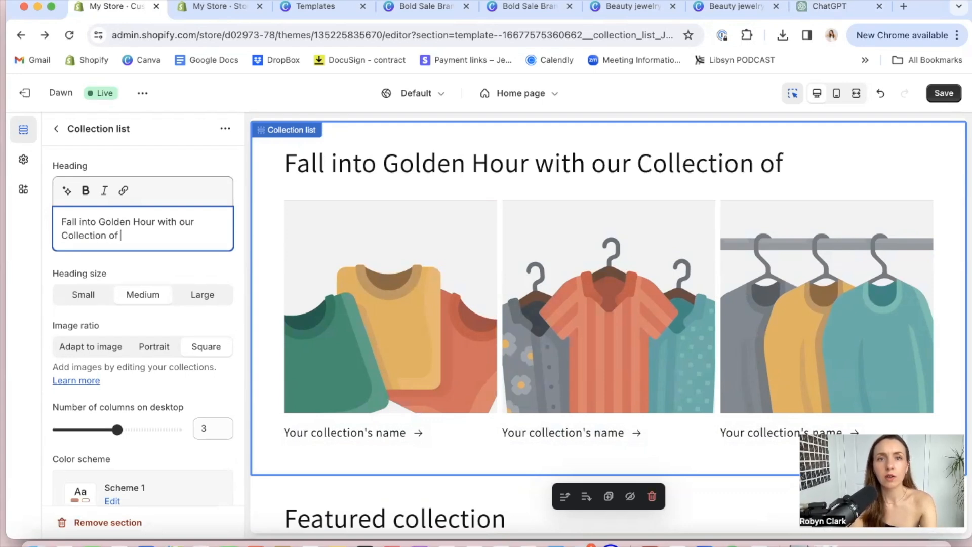
pyautogui.write(' Jewe')
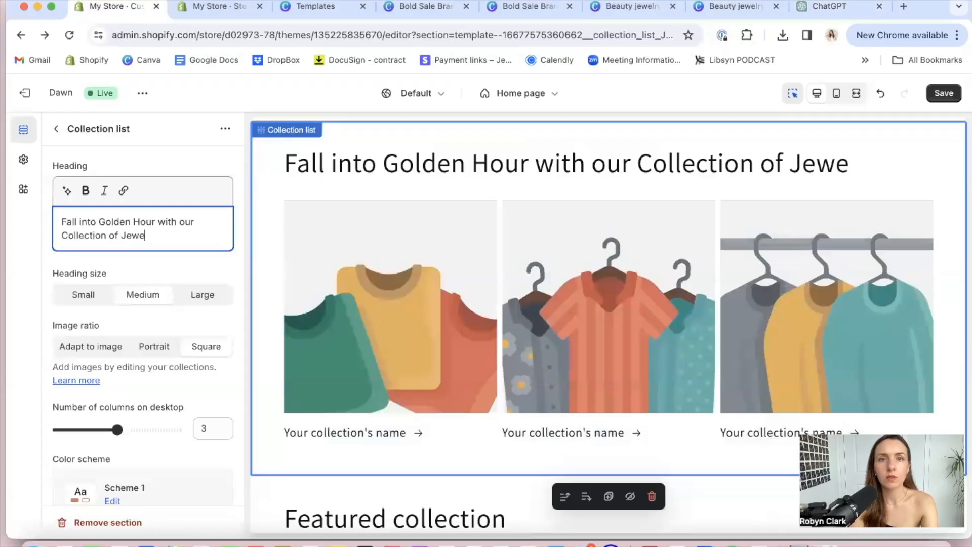
pyautogui.write('ls...')
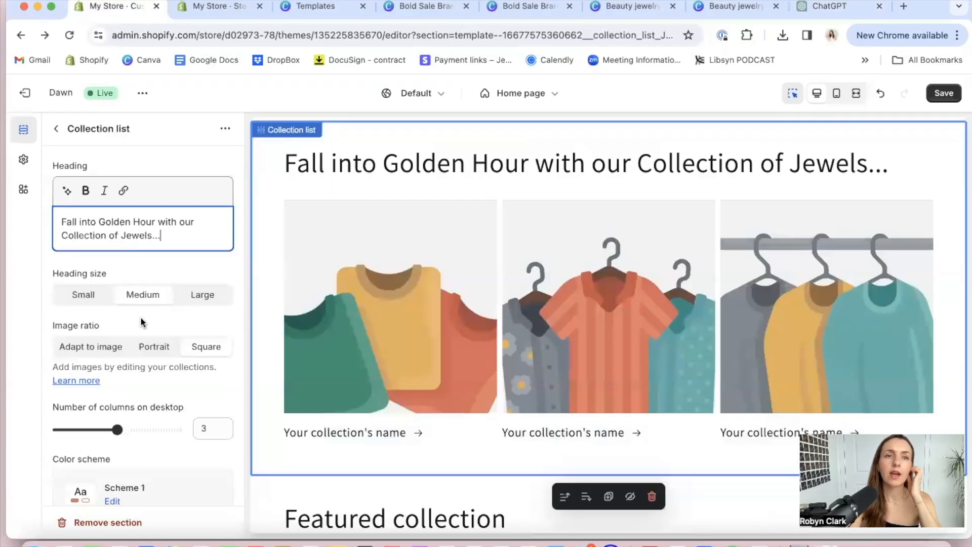
# Set the Collection list's heading size to Small and try 5 desktop columns before restoring 3
pyautogui.click(80, 296)
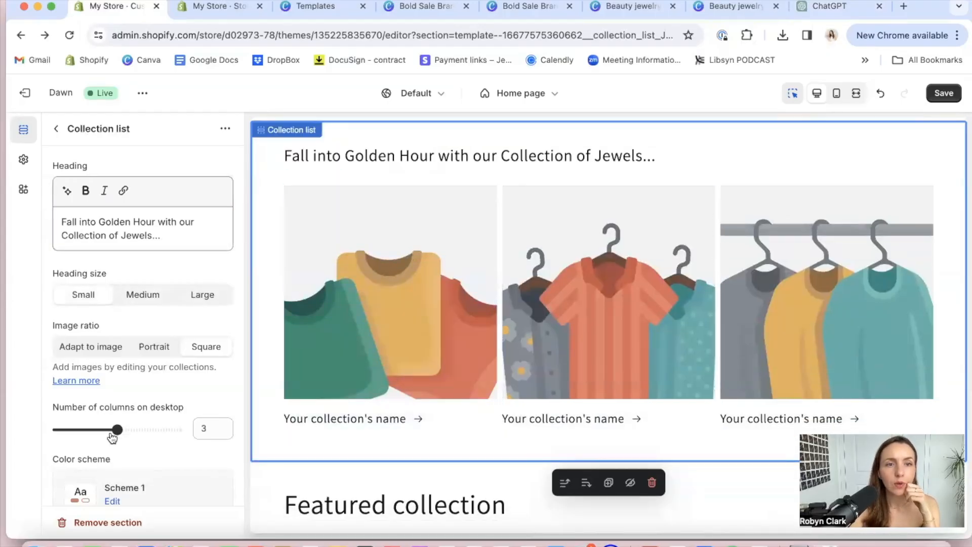
pyautogui.moveTo(115, 429); pyautogui.dragTo(173, 433)
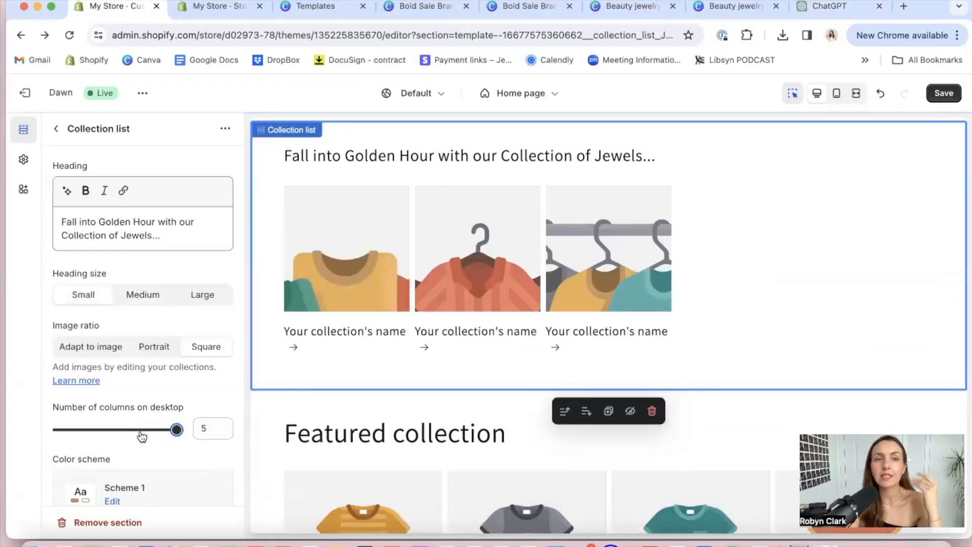
pyautogui.click(114, 430)
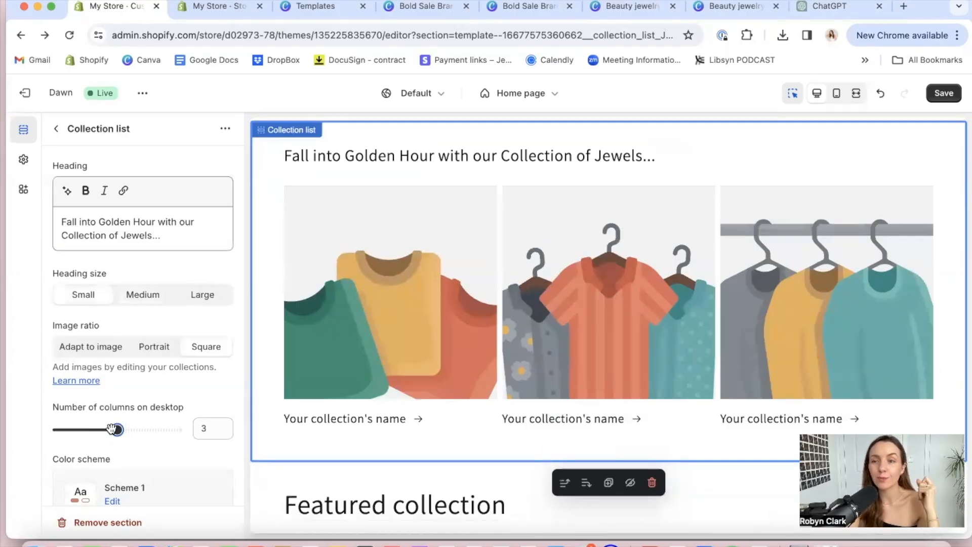
# From the first block of the Collection list, start a new collection titled "Rings" and check its sales channels
pyautogui.click(359, 362)
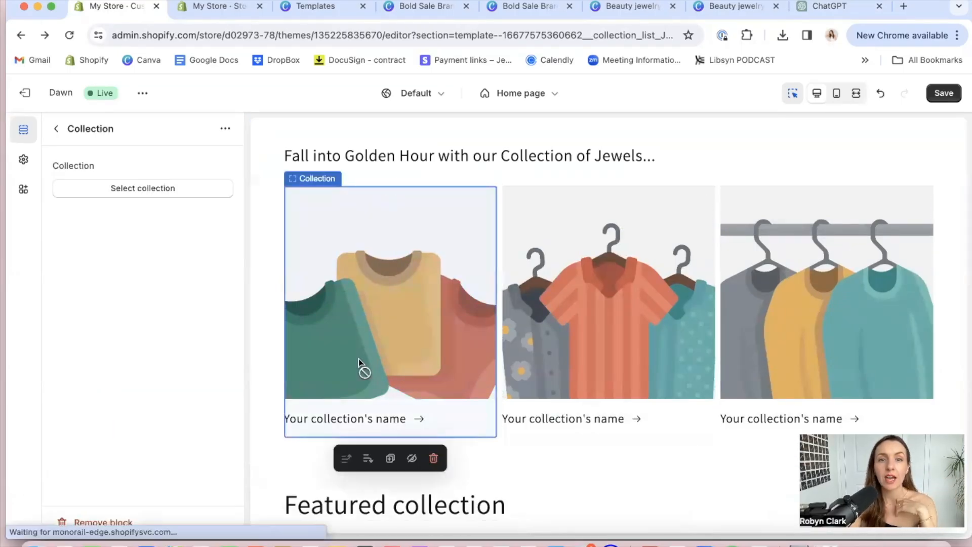
pyautogui.click(146, 191)
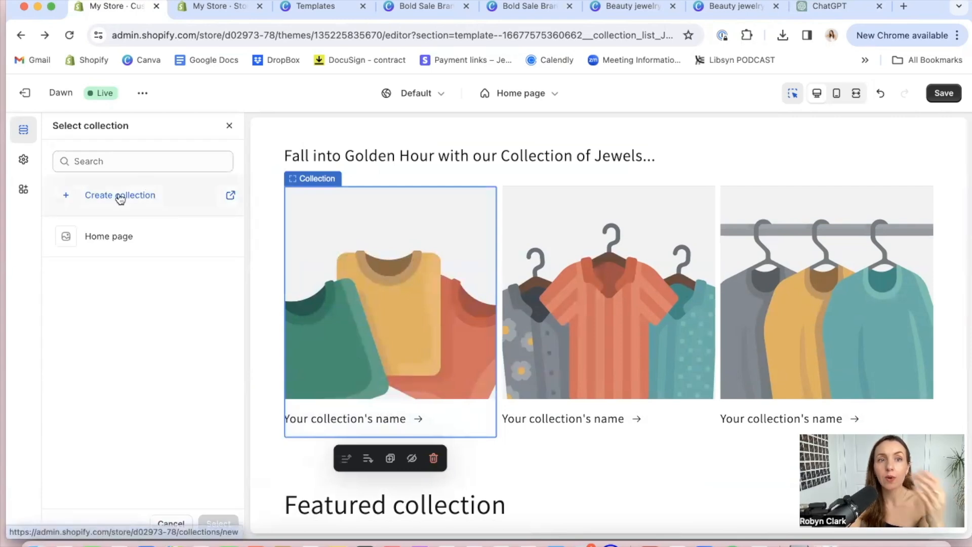
pyautogui.click(120, 197)
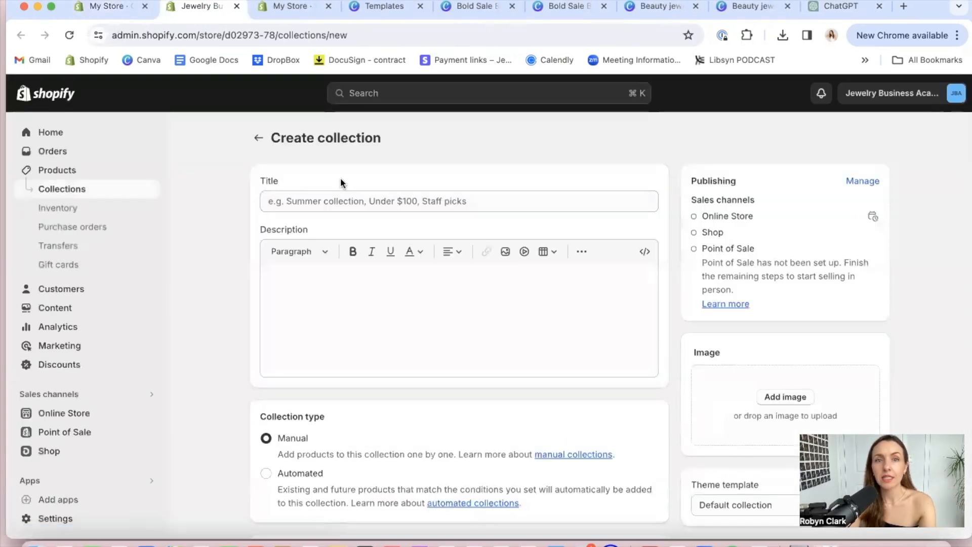
pyautogui.click(339, 201)
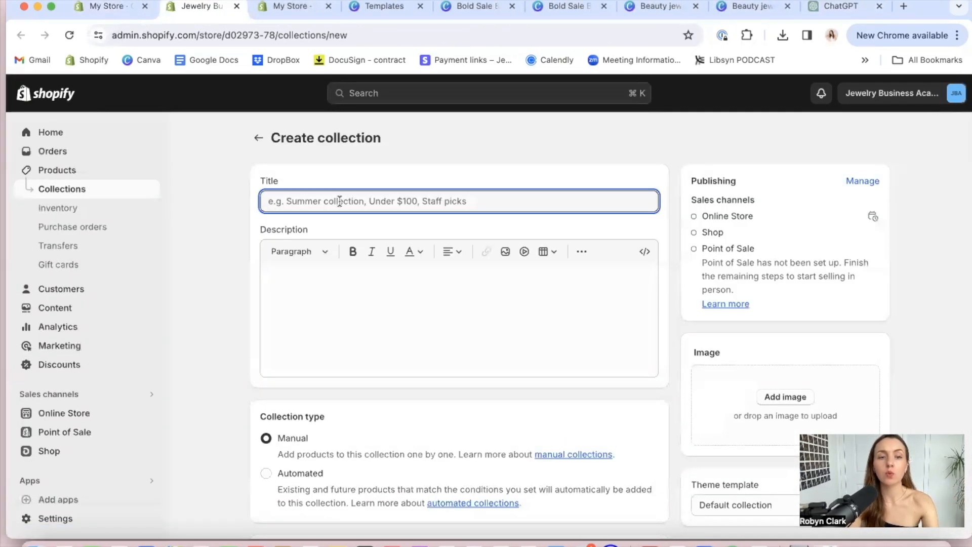
pyautogui.write('Rings')
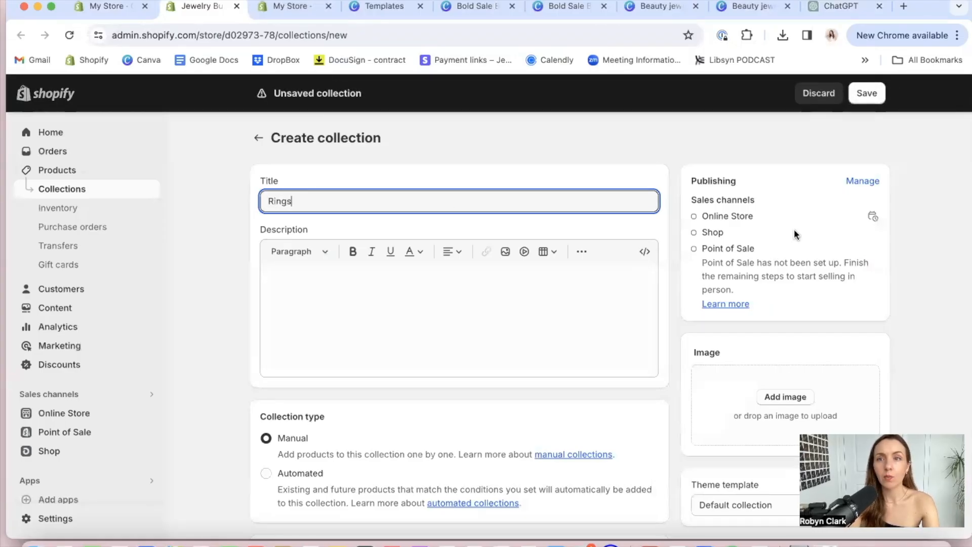
pyautogui.click(860, 188)
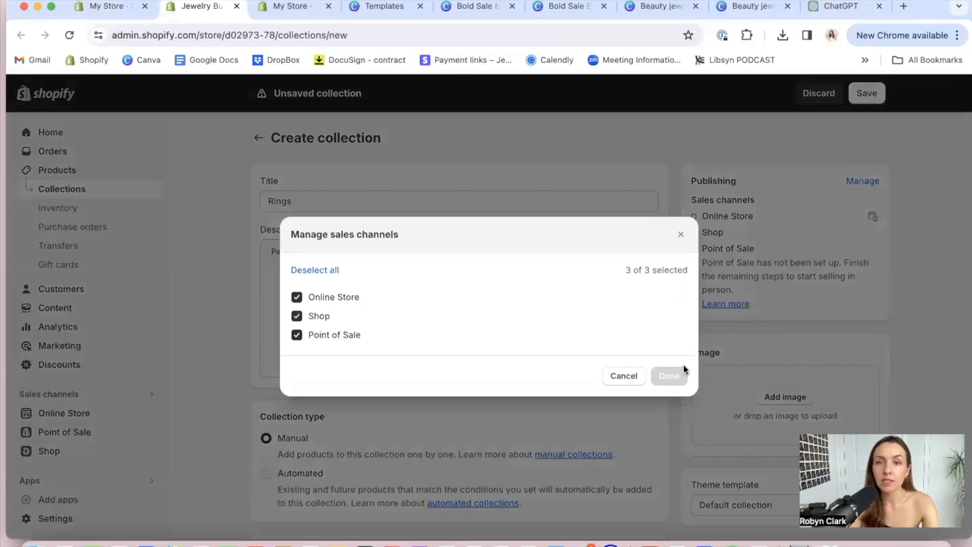
pyautogui.click(624, 375)
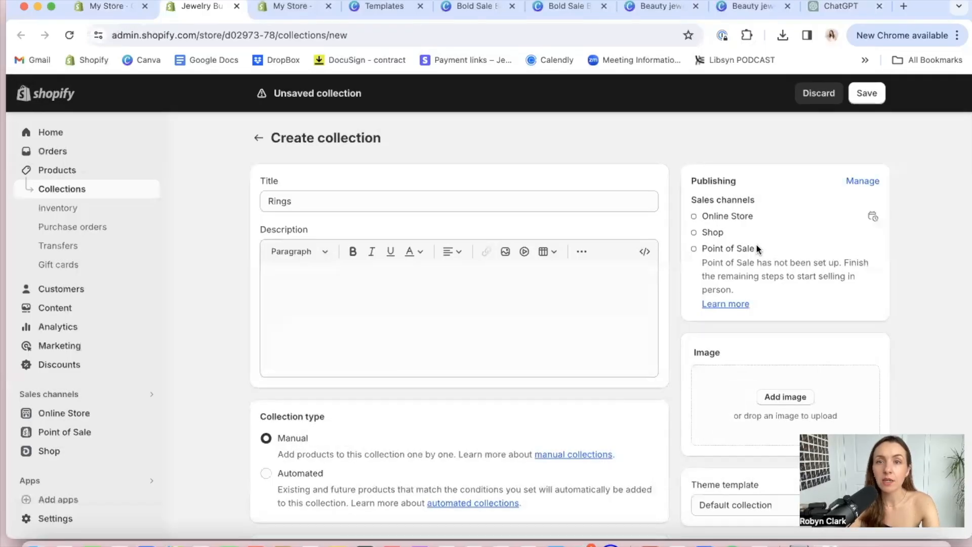
# Write the Rings collection's description "Our dainty rings are handmade to order, just for you!"
pyautogui.click(379, 320)
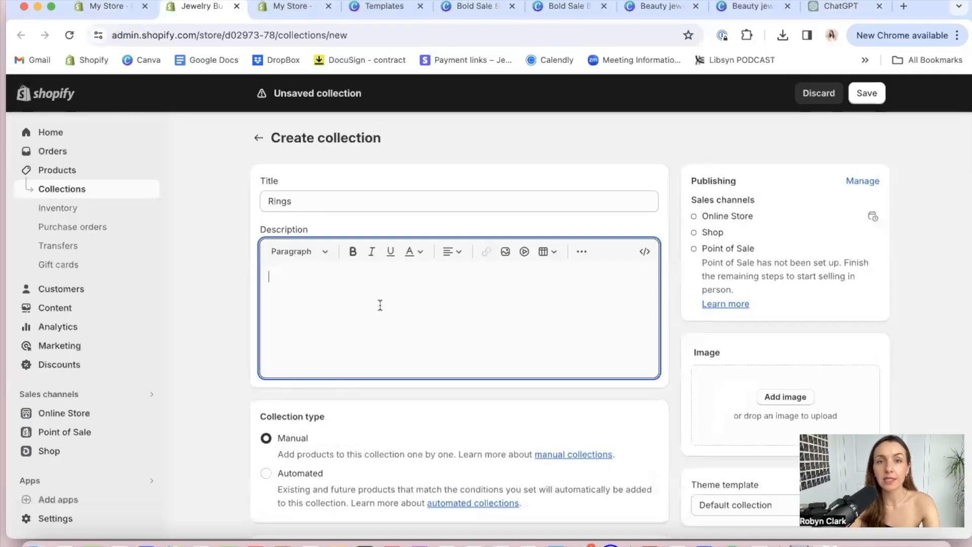
pyautogui.write('Our rings are')
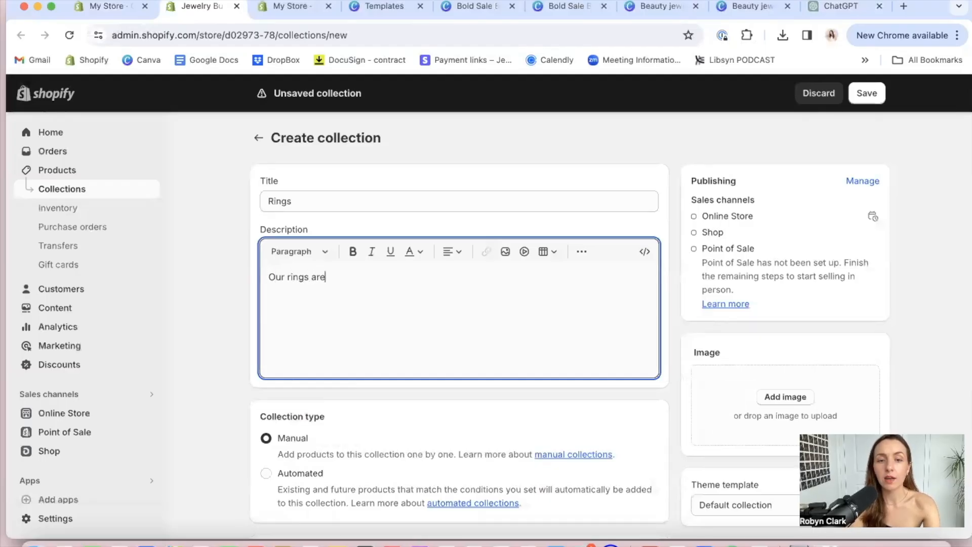
pyautogui.write('bdma')
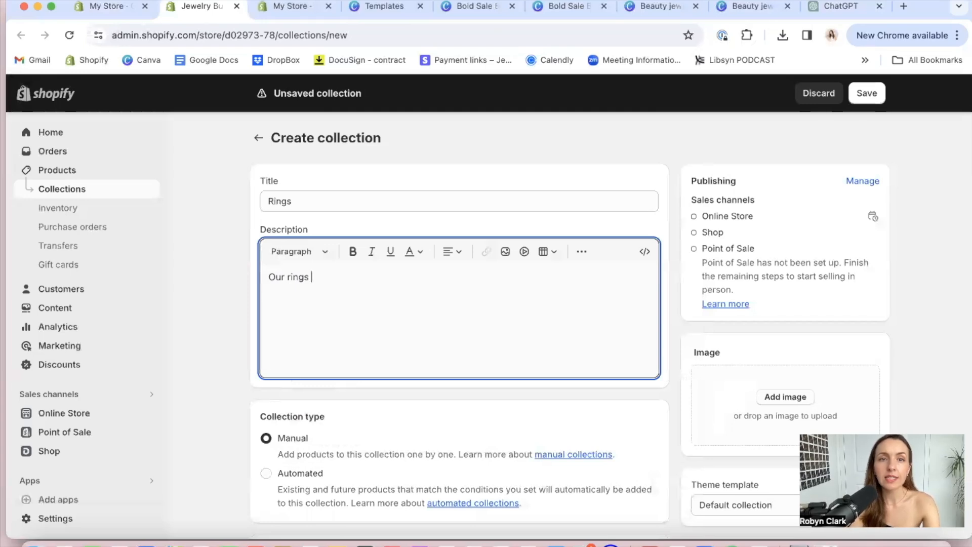
pyautogui.write('dainty')
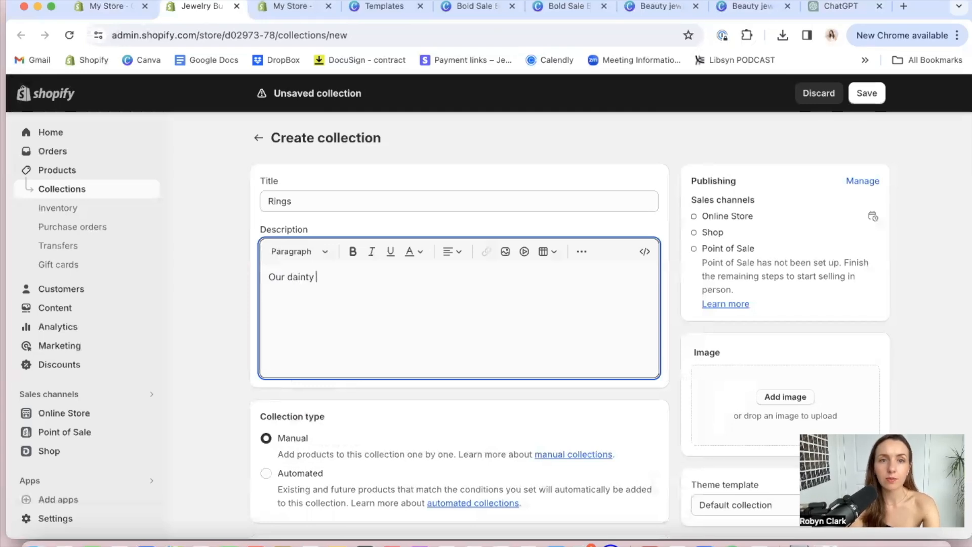
pyautogui.write(' rings are handmade to order, just for you!')
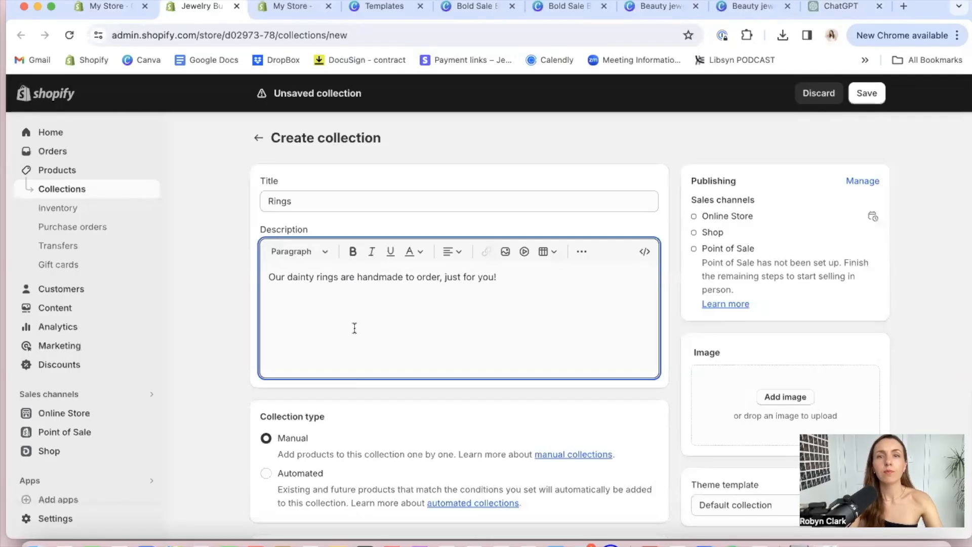
pyautogui.tripleClick(365, 279)
pyautogui.click(412, 315)
# Look over the Rings collection's type, image and search engine listing settings and save the collection
pyautogui.scroll(-3, 412, 315)
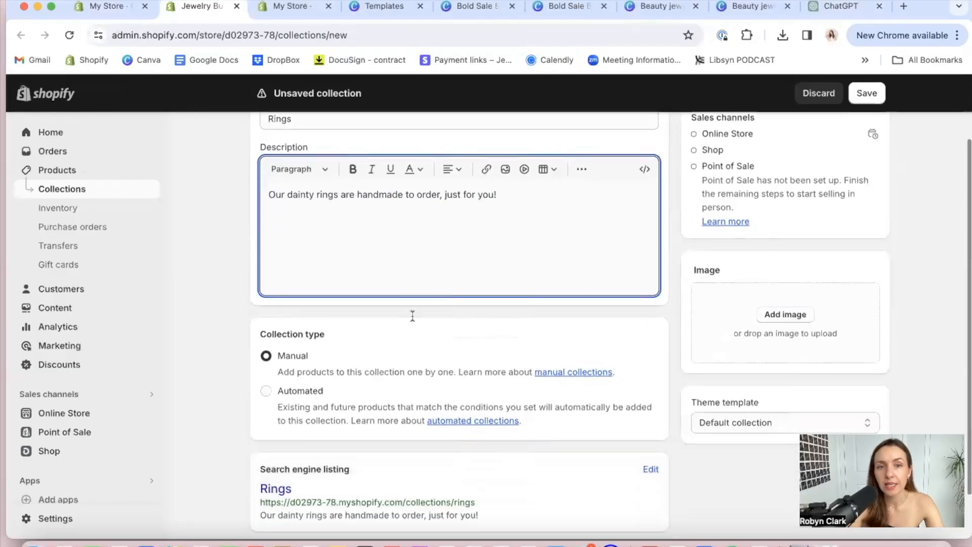
pyautogui.scroll(2, 413, 316)
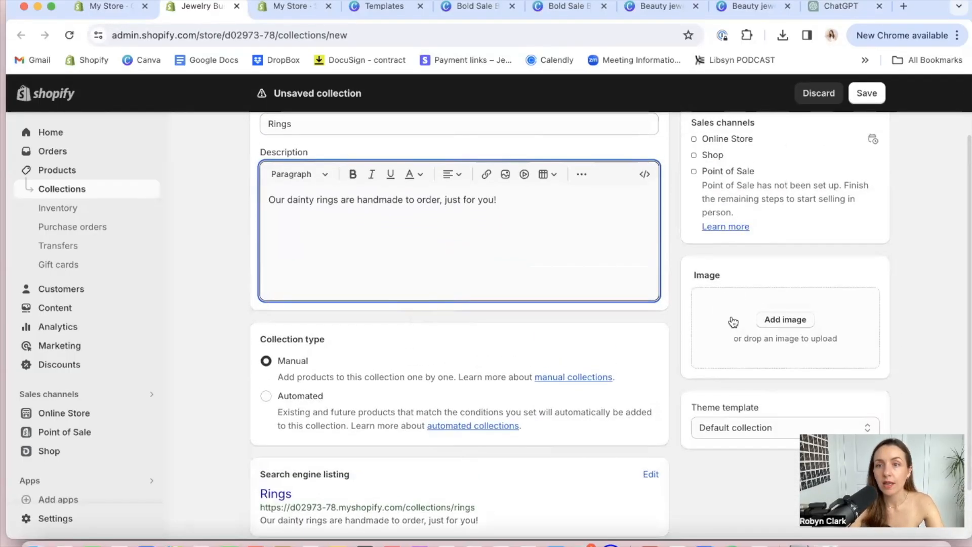
pyautogui.scroll(2, 725, 331)
pyautogui.scroll(-3, 725, 331)
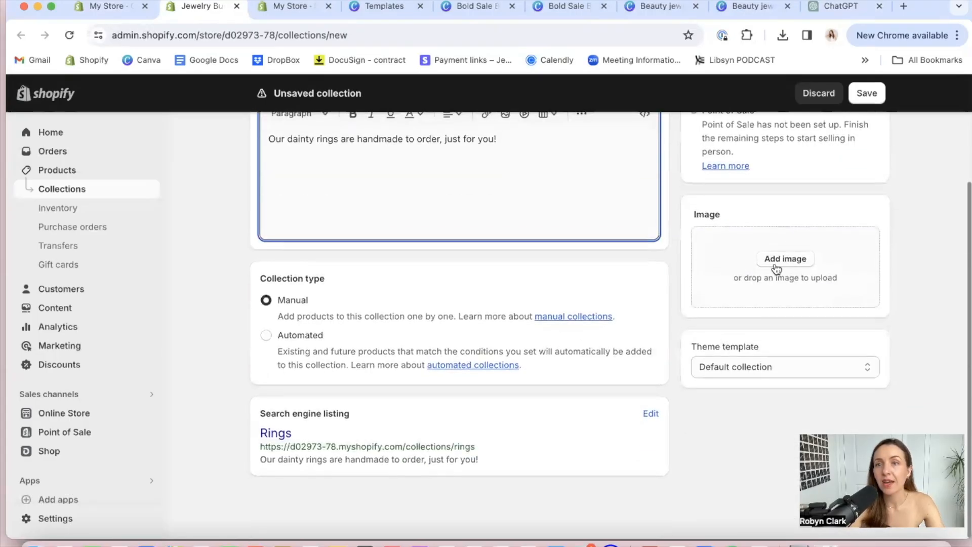
pyautogui.scroll(3, 789, 243)
pyautogui.click(865, 95)
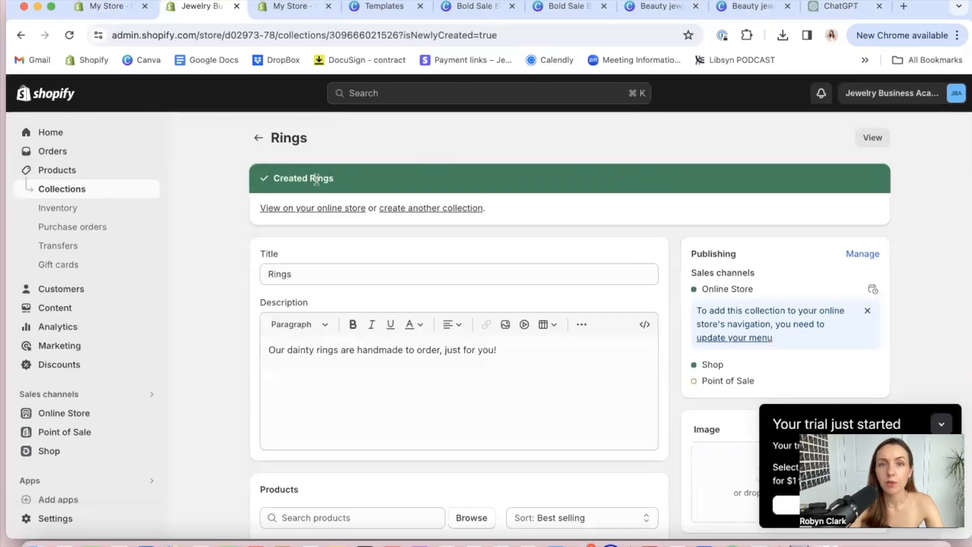
# Create and save another collection titled "Bracelets" with the description "Our bold bracelets add that effortless sparkle to your day."
pyautogui.click(413, 208)
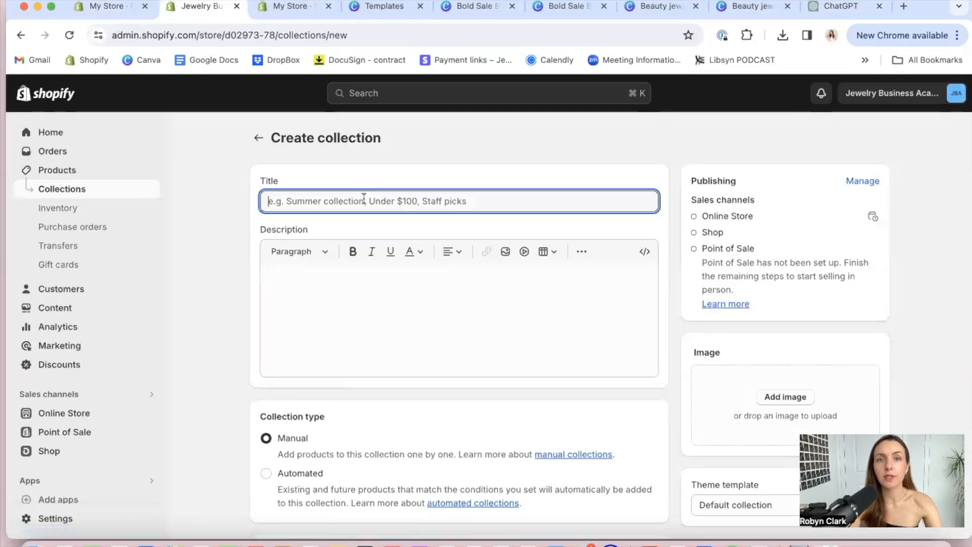
pyautogui.write('Bracelets')
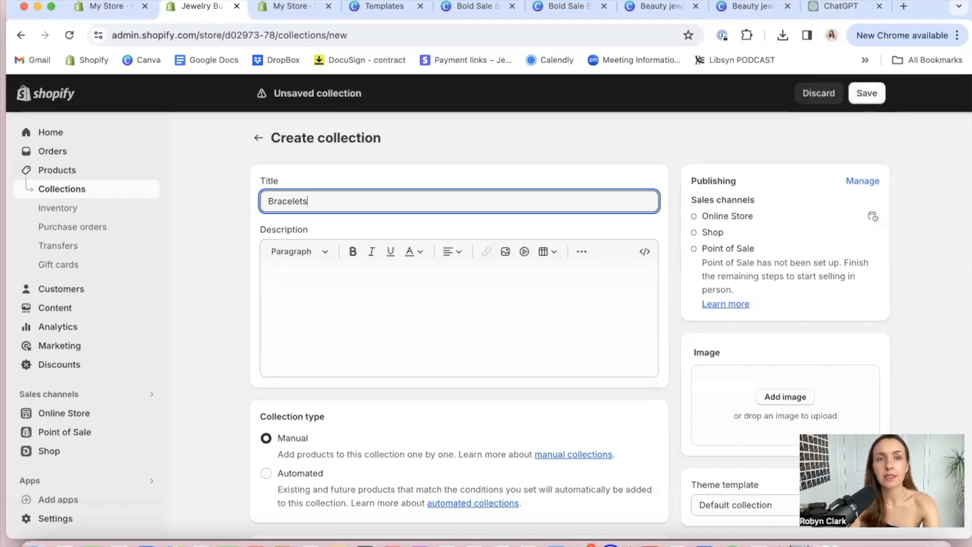
pyautogui.click(369, 289)
pyautogui.write('Our bold bre')
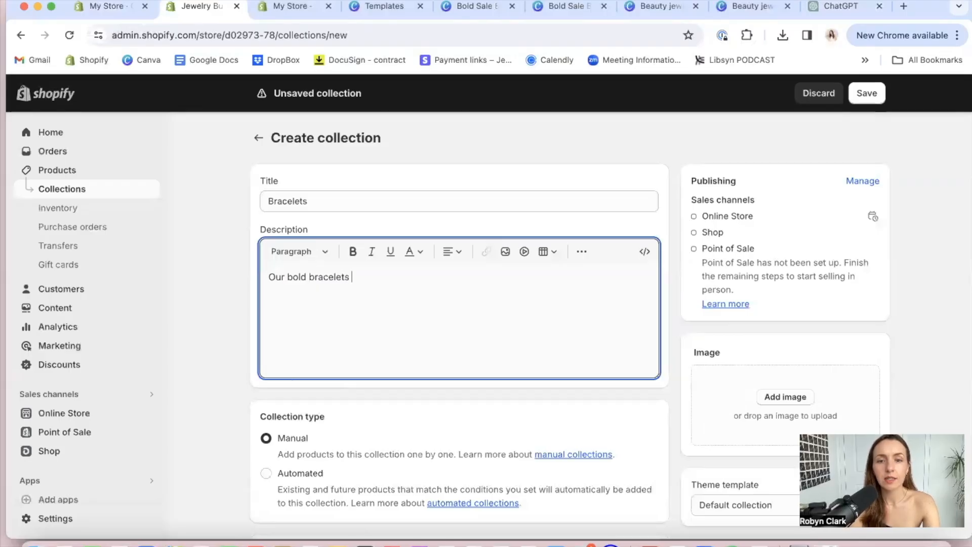
pyautogui.write('acelets add that effortless sparkle to your day.')
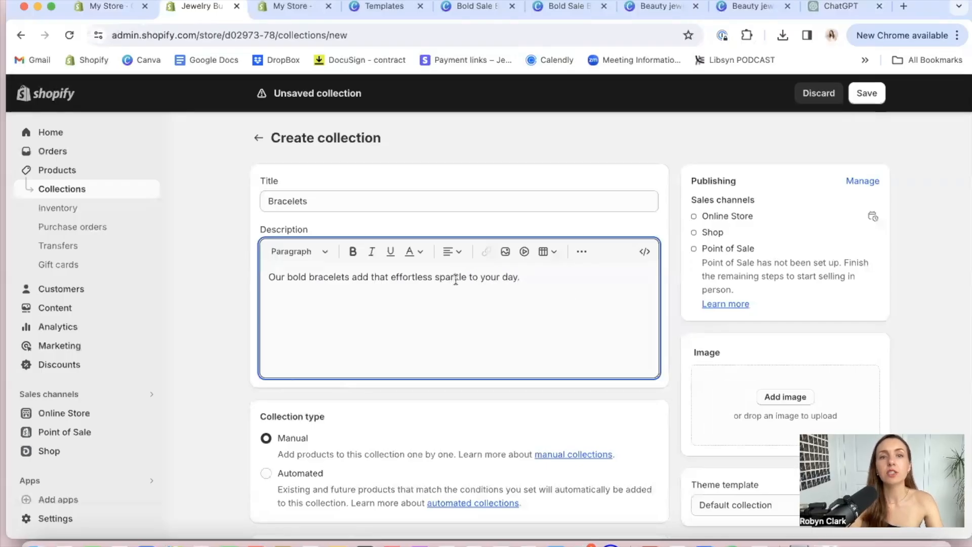
pyautogui.scroll(-3, 454, 277)
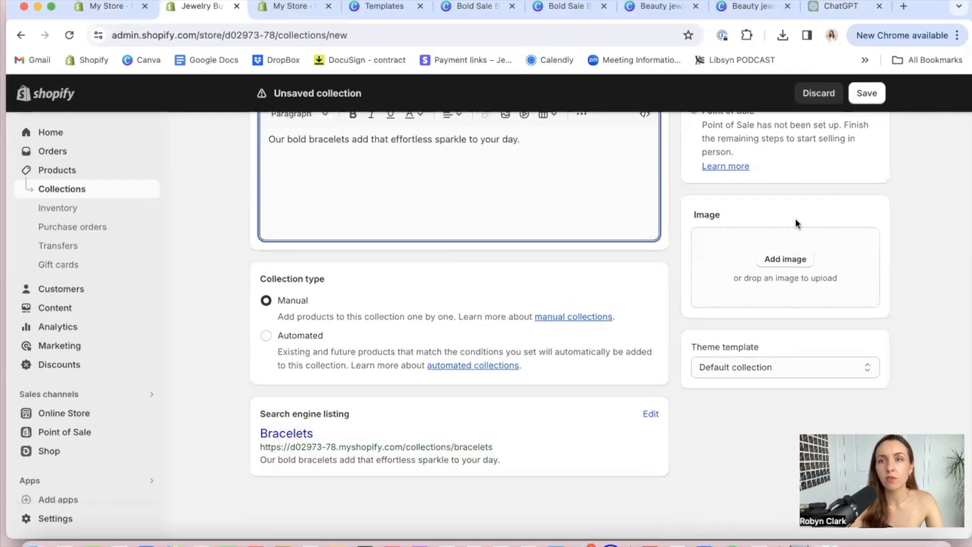
pyautogui.click(872, 98)
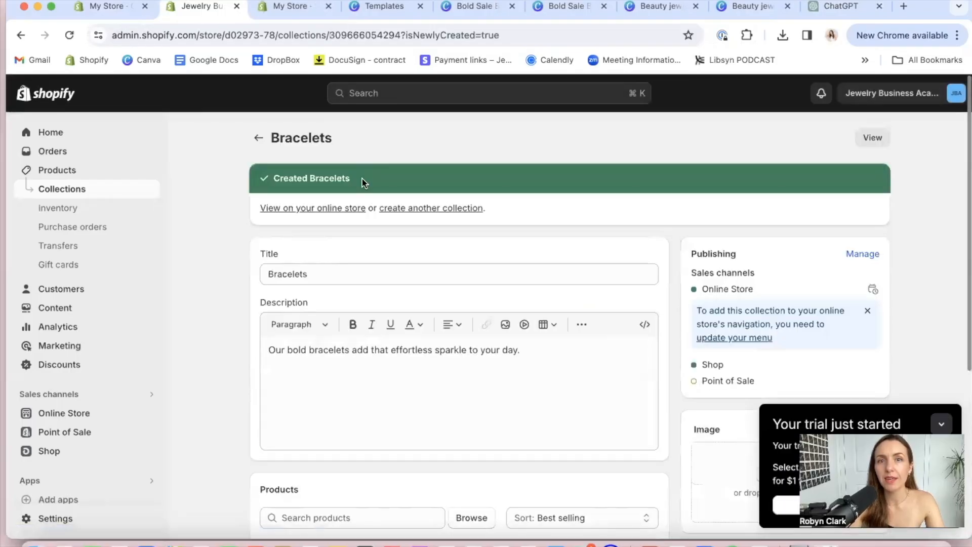
# Create and save another collection titled "Necklaces" without a description
pyautogui.click(435, 208)
pyautogui.click(358, 200)
pyautogui.write('Necklaces')
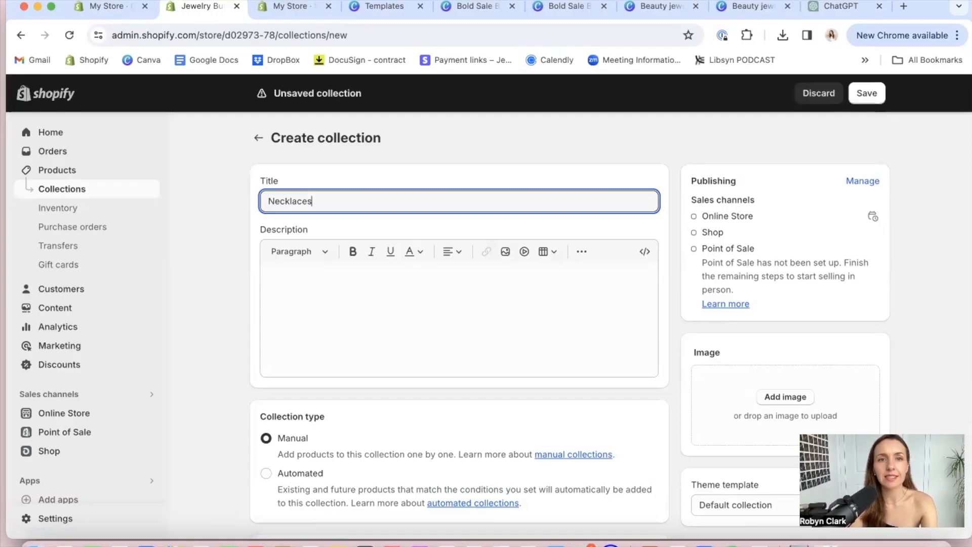
pyautogui.click(365, 296)
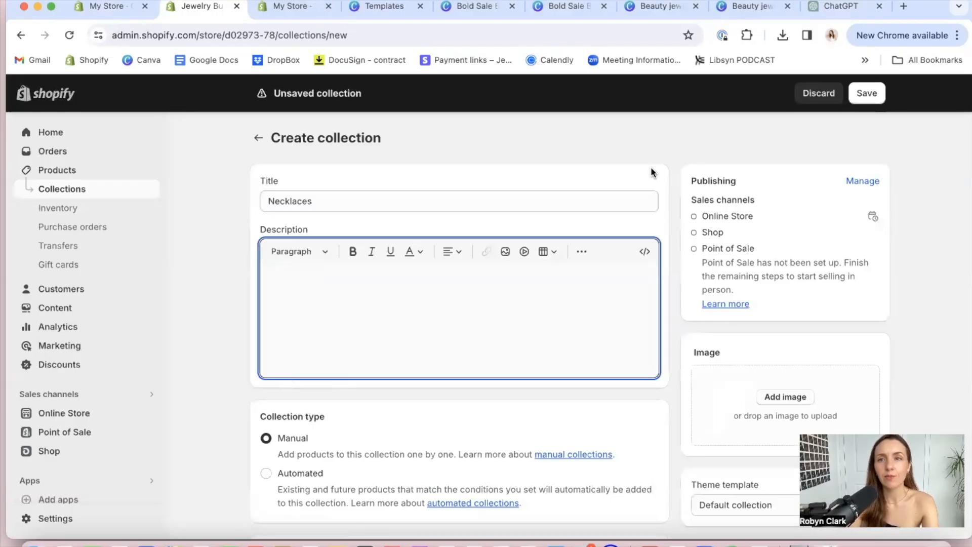
pyautogui.click(866, 94)
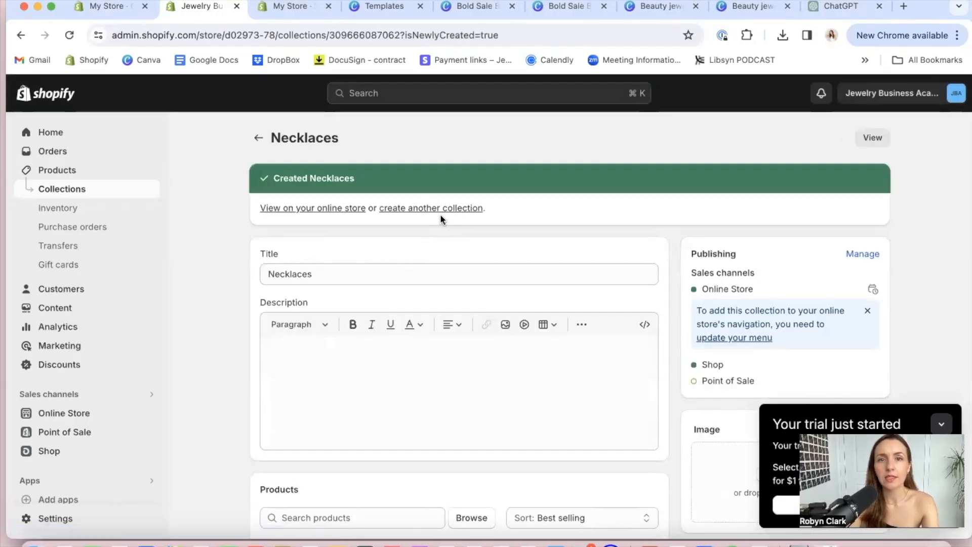
# Create and save another collection titled "Anklets" without a description
pyautogui.click(439, 218)
pyautogui.click(410, 199)
pyautogui.write('An')
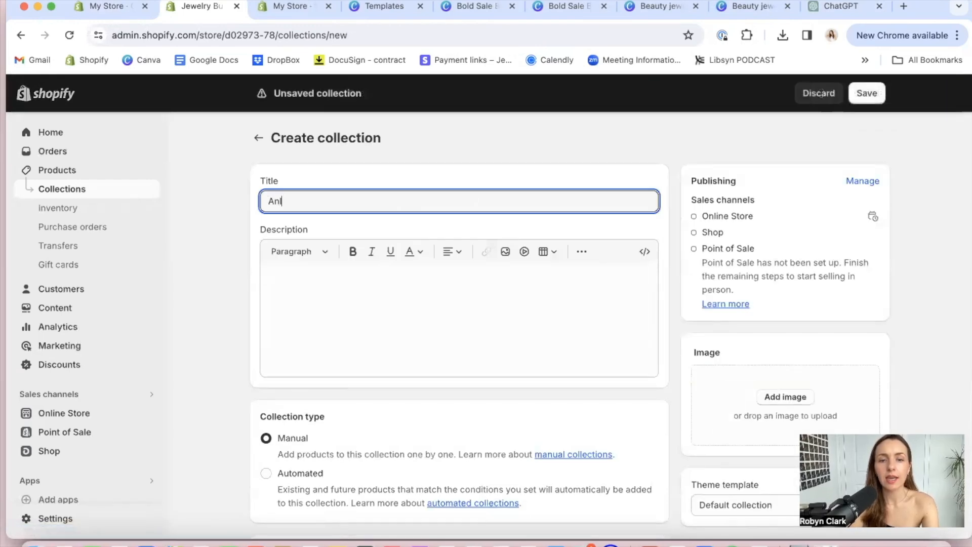
pyautogui.write('klets')
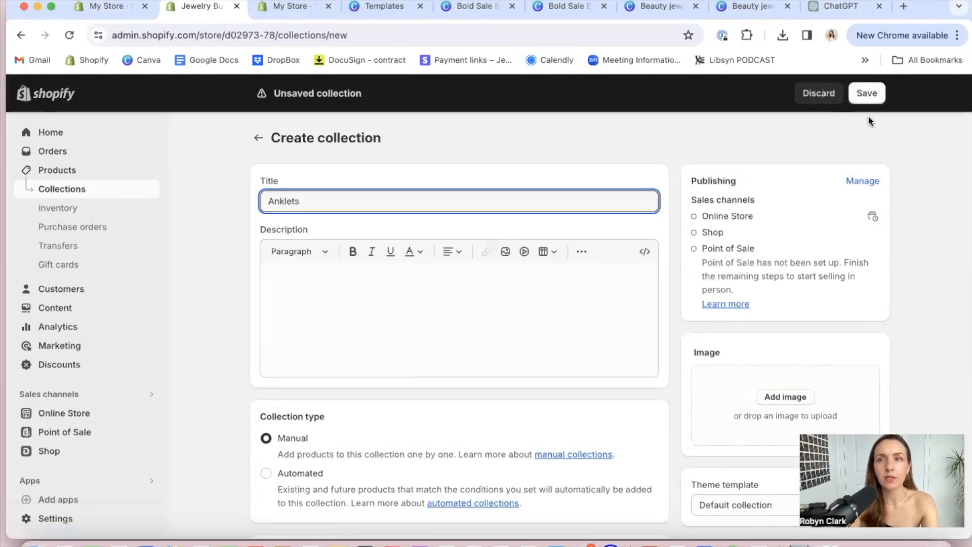
pyautogui.click(866, 96)
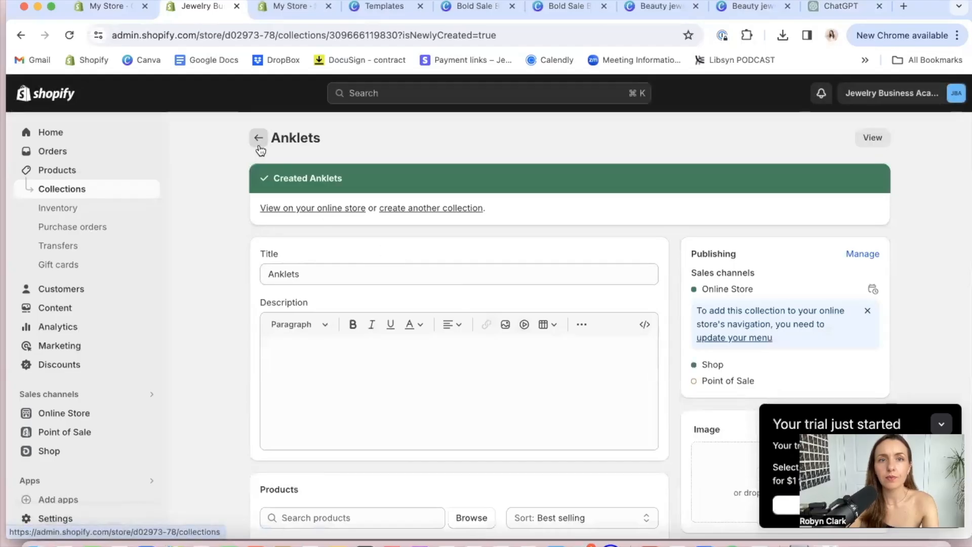
# Start another new collection and title it "Bestsellers"
pyautogui.click(428, 208)
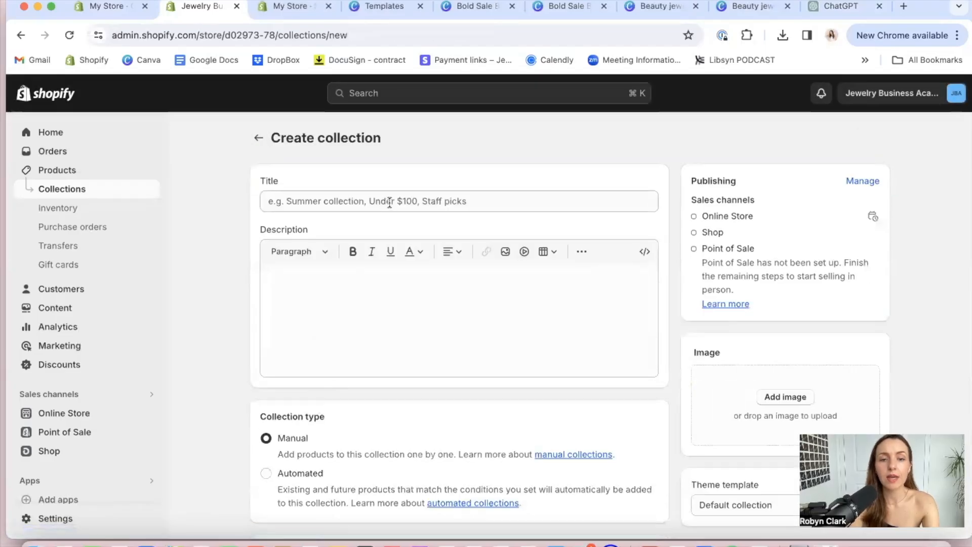
pyautogui.press('super+k')
pyautogui.write('t')
pyautogui.press('Escape')
pyautogui.click(434, 201)
pyautogui.write('Bestsellers')
# Write the Bestsellers description "Here's a collection of our customer faves, I think you'll love these too!" and save the collection
pyautogui.click(474, 314)
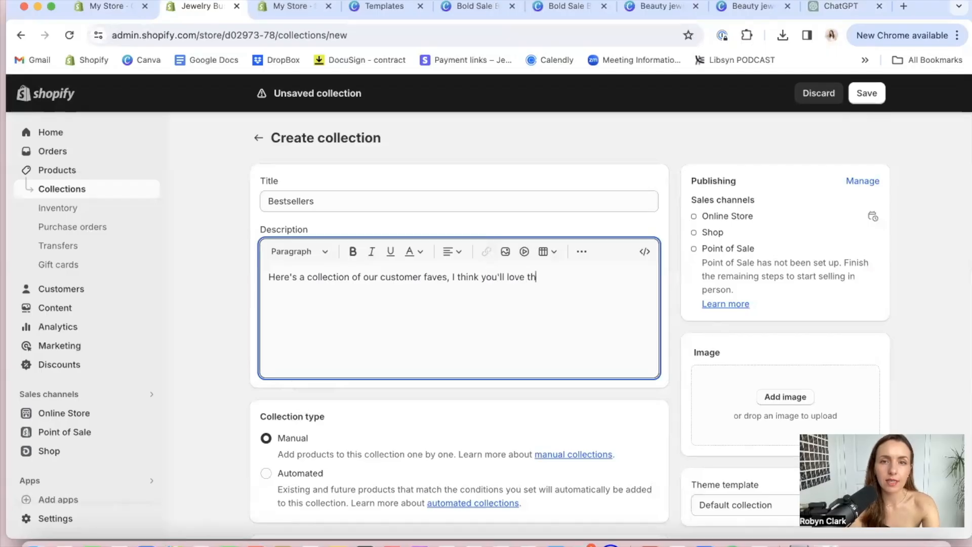
pyautogui.write('ese too')
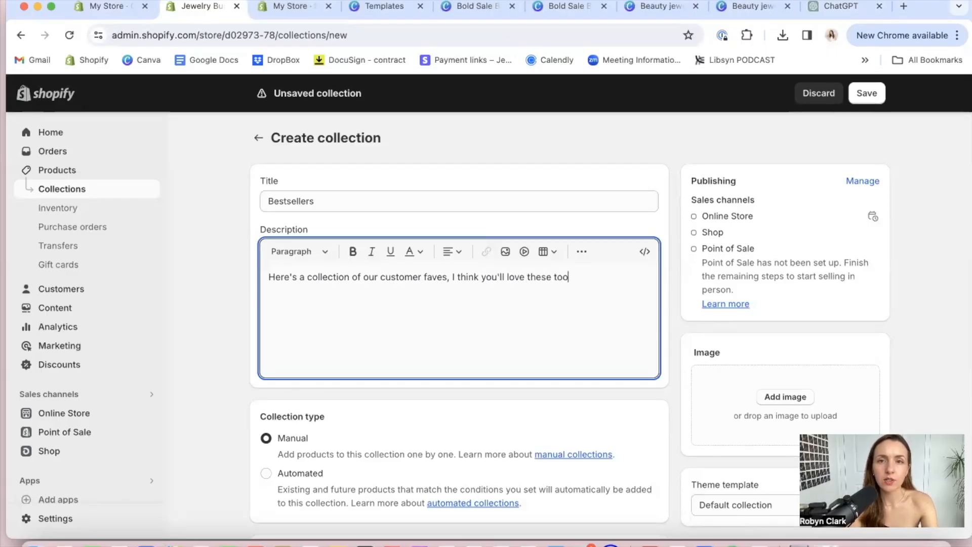
pyautogui.write('!')
pyautogui.scroll(-5, 463, 359)
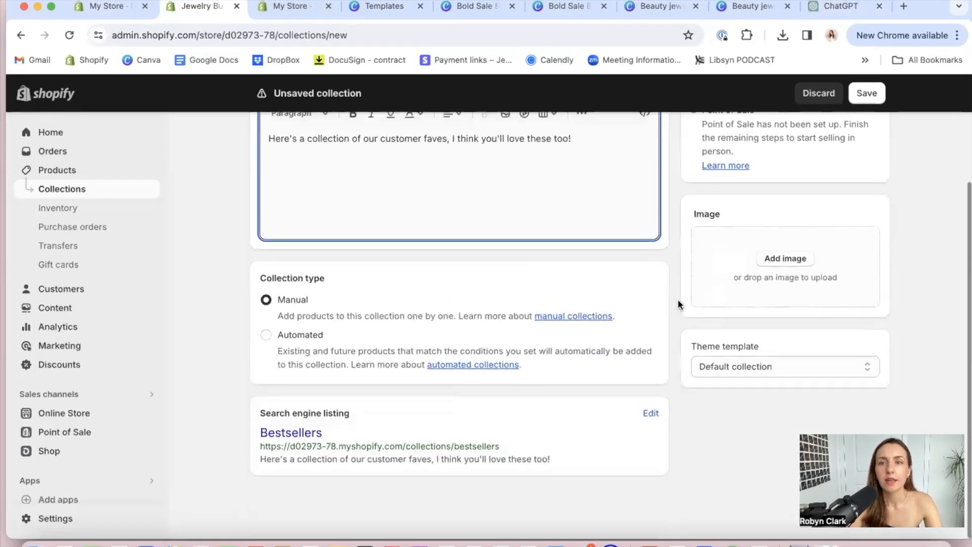
pyautogui.scroll(5, 485, 286)
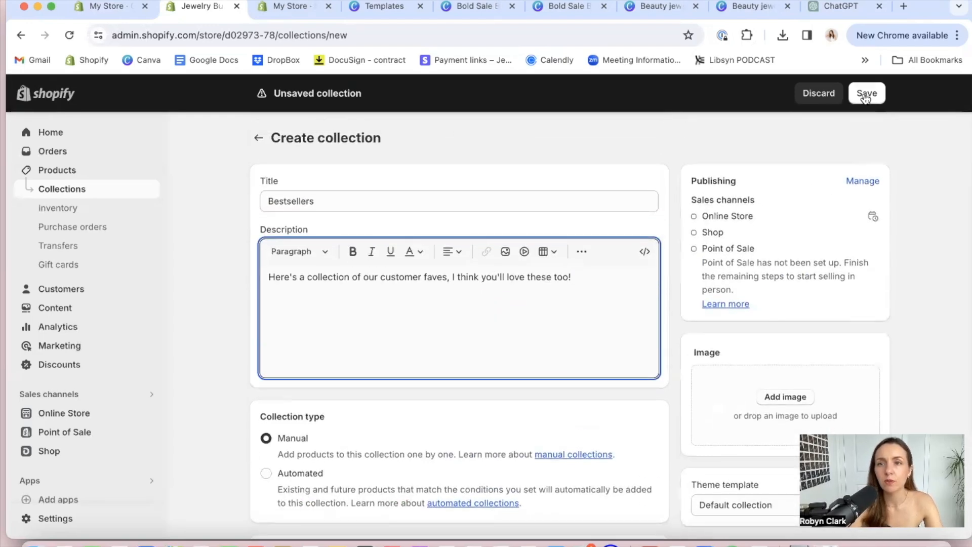
pyautogui.click(865, 97)
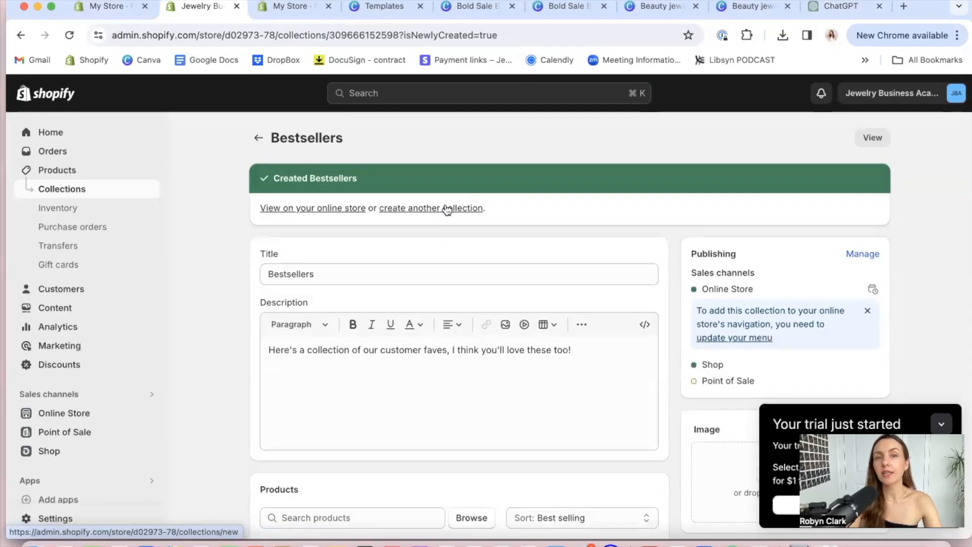
# Create and save a collection titled "Golden Hour Collection" with the description "Our Golden Hour Collection is inspired by the sunset."
pyautogui.click(387, 209)
pyautogui.write('Golden Ho')
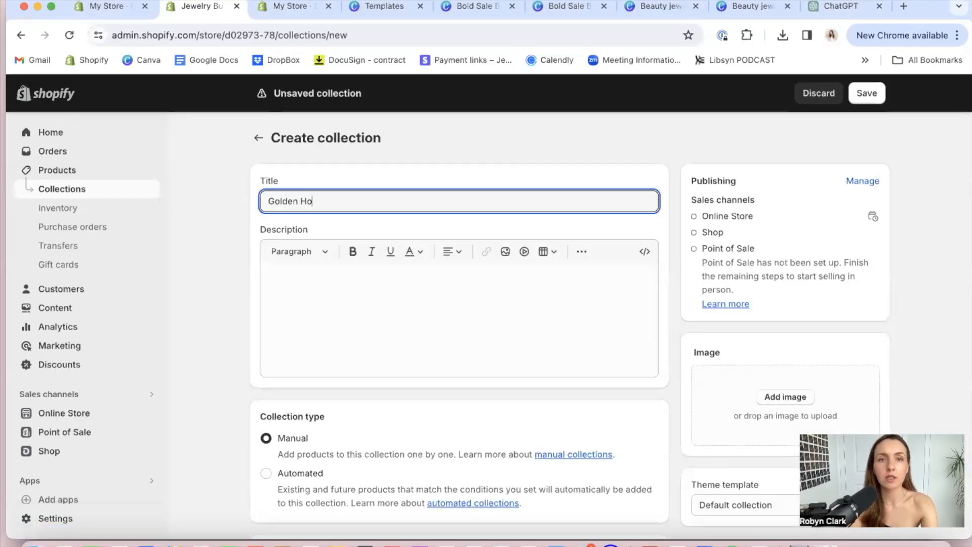
pyautogui.write('ur Collection')
pyautogui.click(388, 296)
pyautogui.write('Our c')
pyautogui.press('BackSpace')
pyautogui.press('BackSpace')
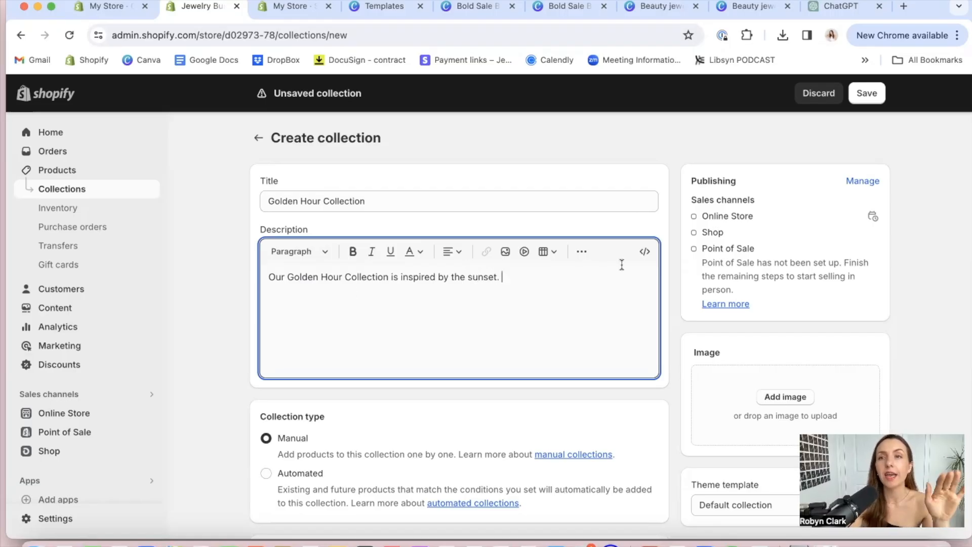
pyautogui.click(867, 94)
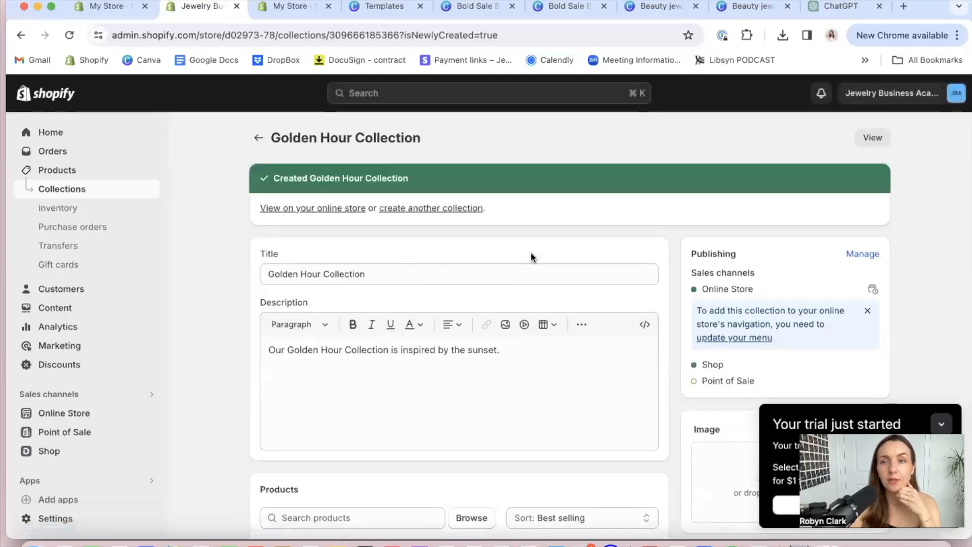
# Return to the theme editor, save the home page changes and reload the editor
pyautogui.click(121, 6)
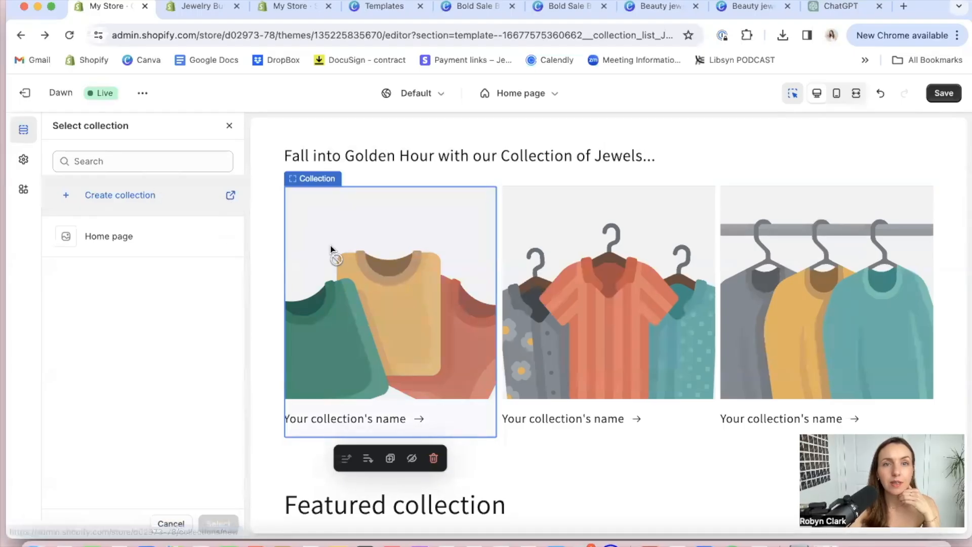
pyautogui.click(941, 95)
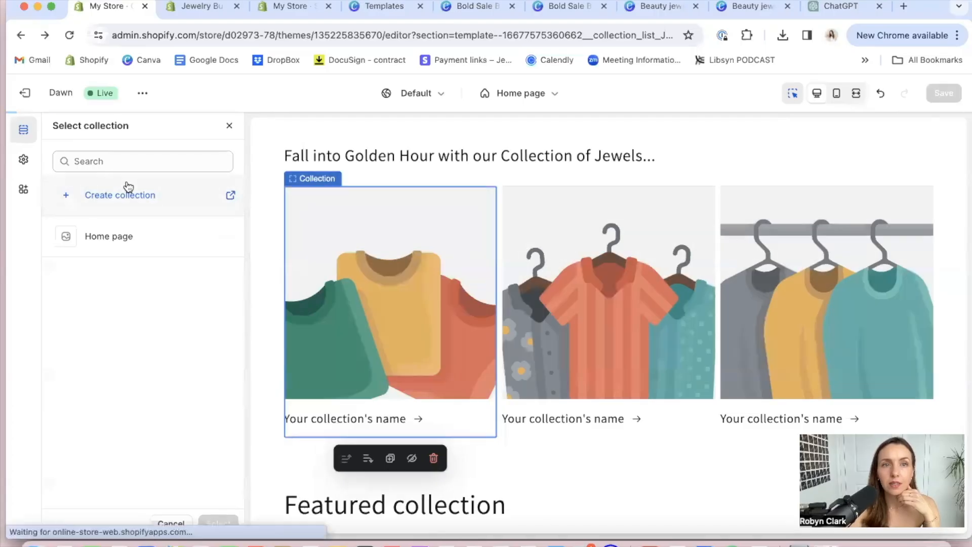
pyautogui.click(69, 35)
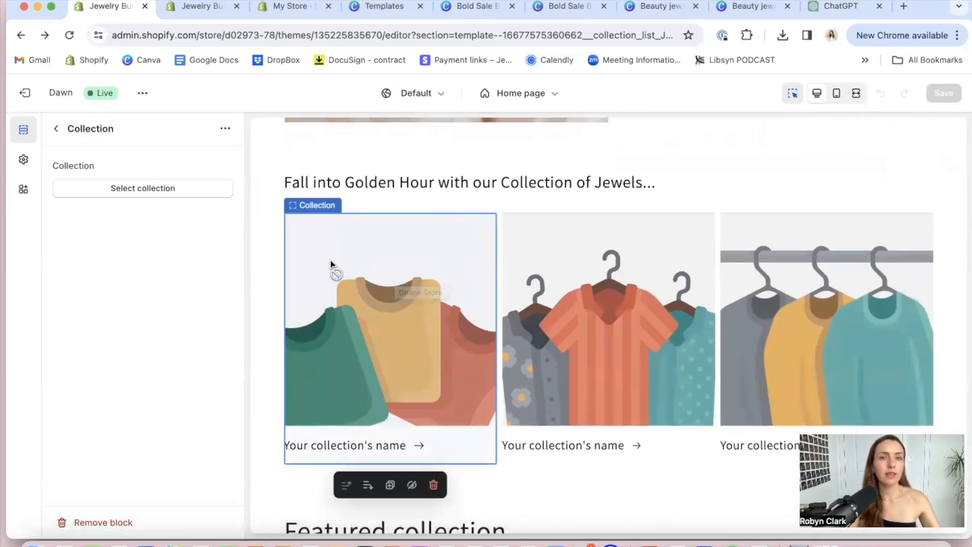
# Assign the Rings collection to the first block of the Collection list
pyautogui.click(167, 195)
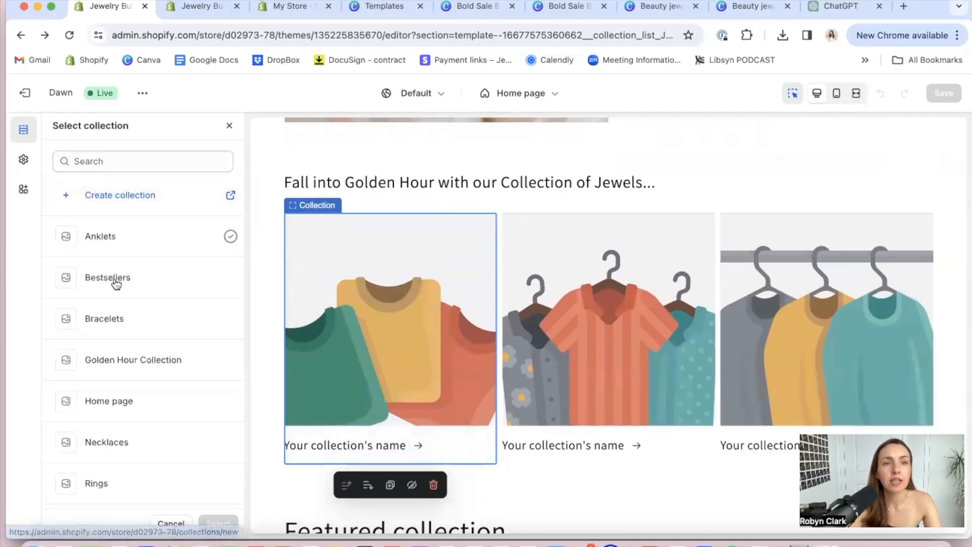
pyautogui.click(101, 483)
pyautogui.click(218, 523)
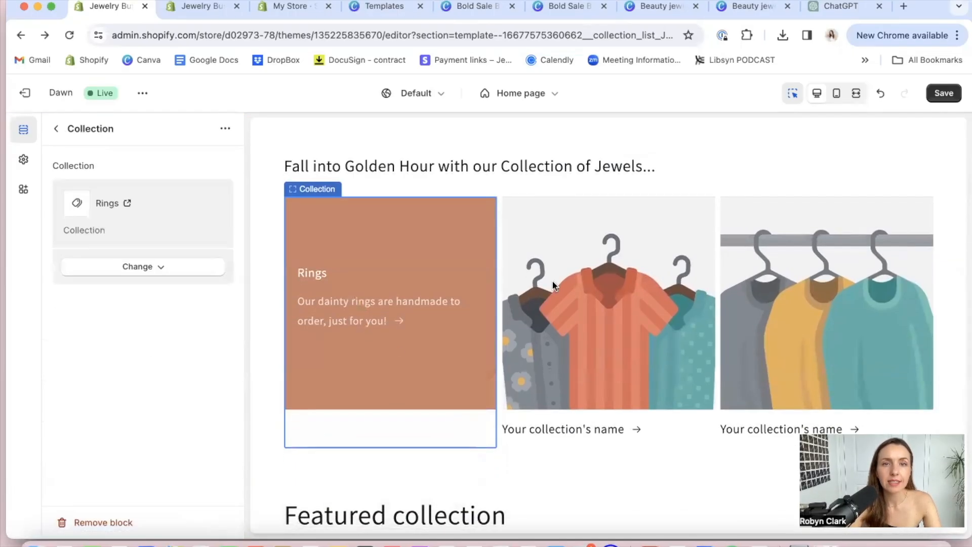
# Assign the Necklaces collection to the second block of the Collection list and Bracelets to the third
pyautogui.click(162, 186)
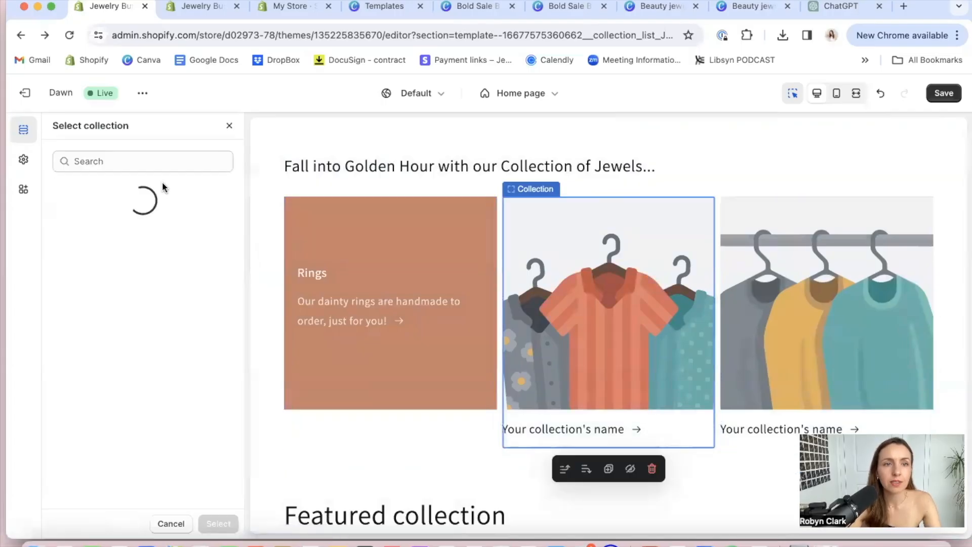
pyautogui.click(107, 444)
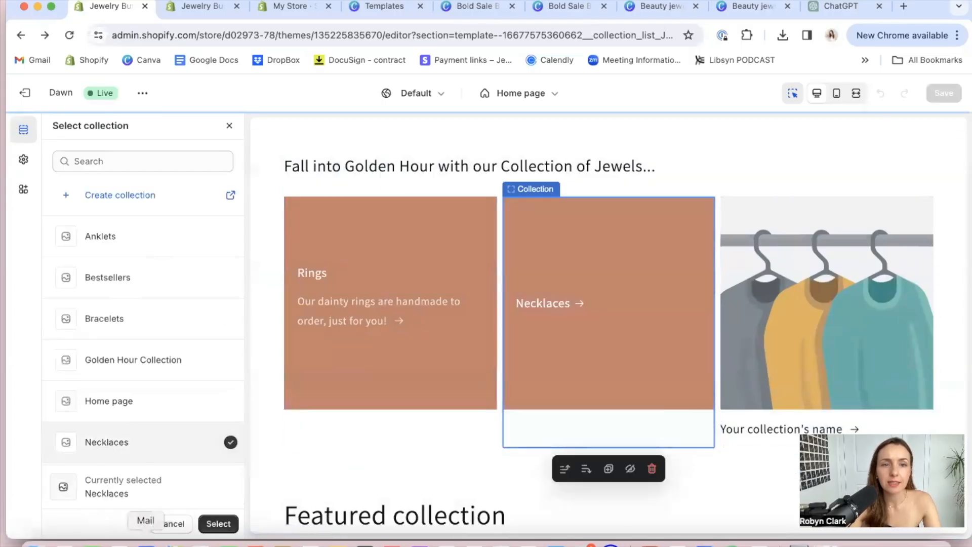
pyautogui.click(217, 524)
pyautogui.click(754, 330)
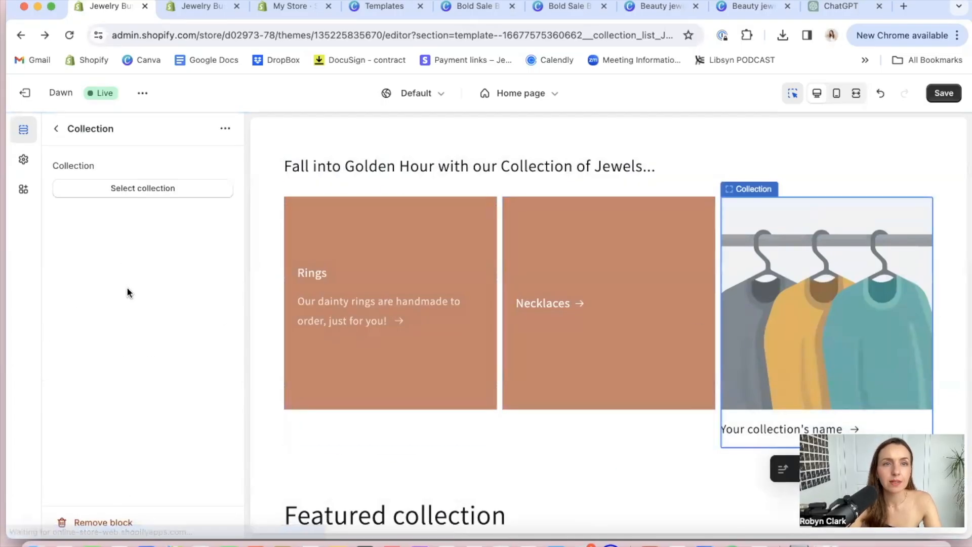
pyautogui.click(142, 188)
pyautogui.click(117, 319)
pyautogui.click(222, 522)
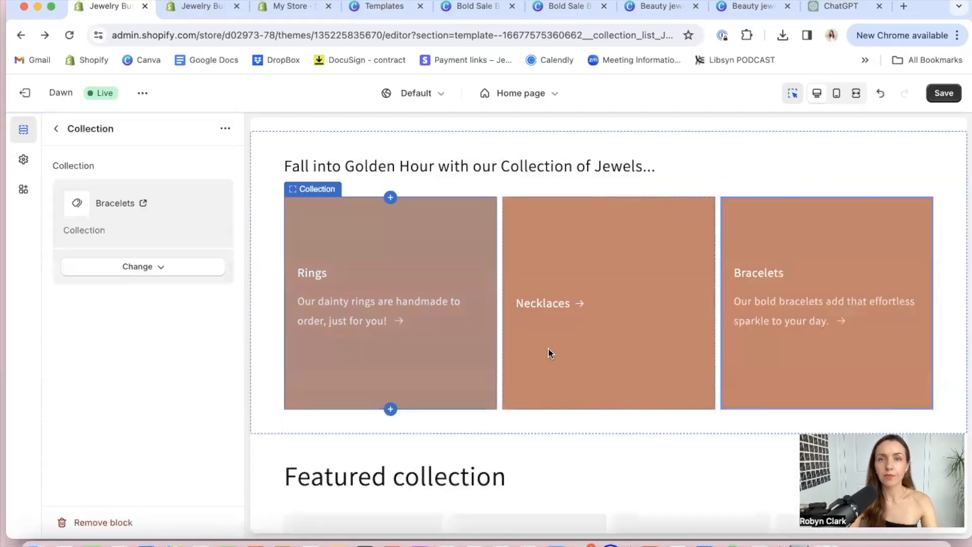
# Look through the settings of the Featured collection headed "Meet your new fave fall layers..." and the home page's section list
pyautogui.scroll(5, 467, 302)
pyautogui.scroll(10, 467, 303)
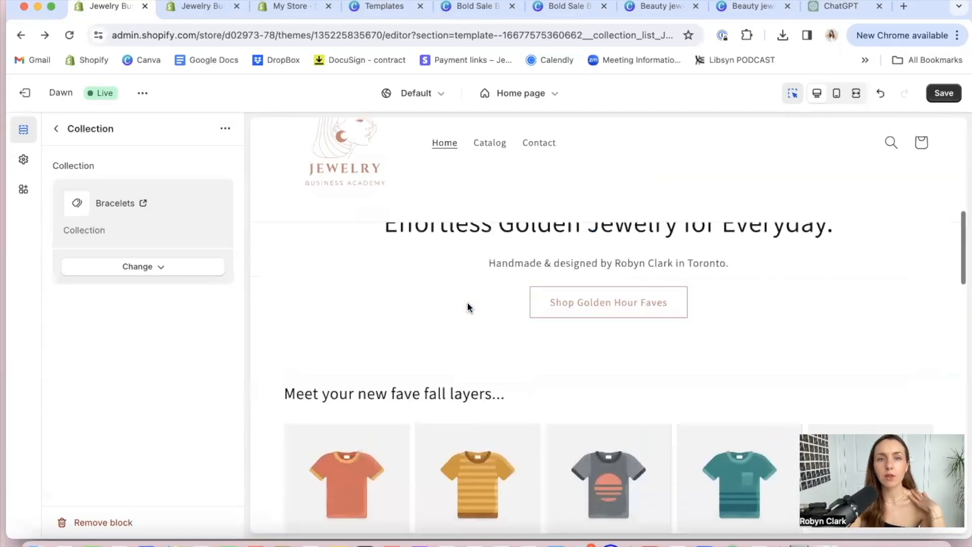
pyautogui.click(329, 466)
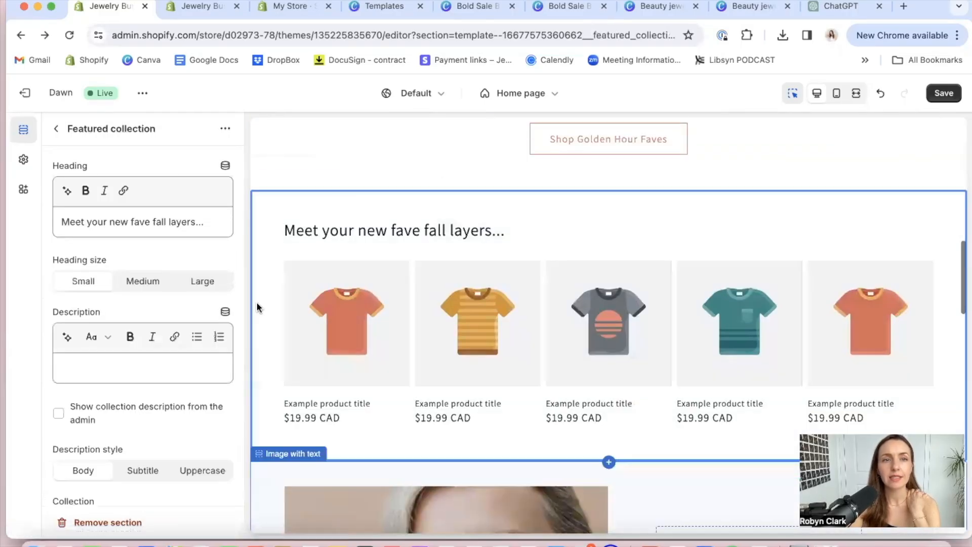
pyautogui.scroll(-5, 153, 388)
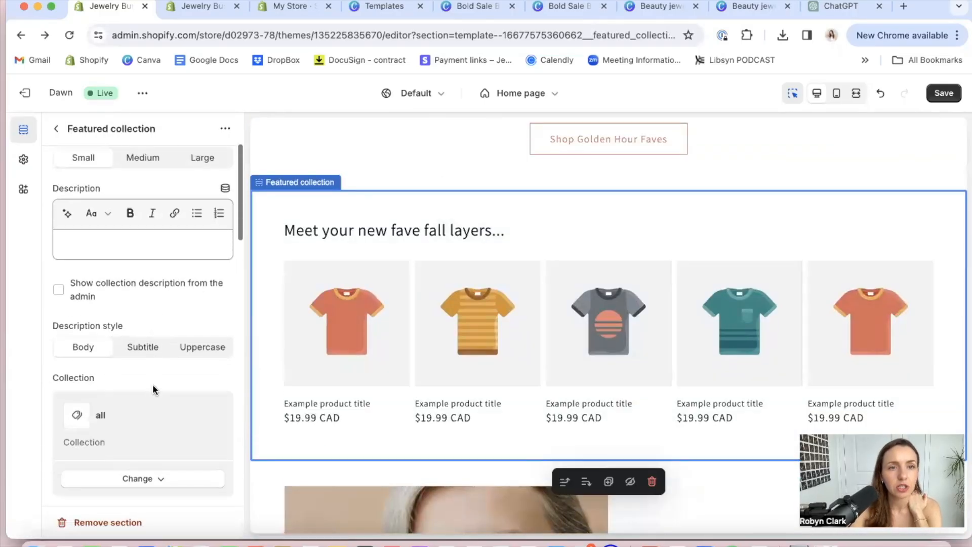
pyautogui.scroll(-6, 153, 388)
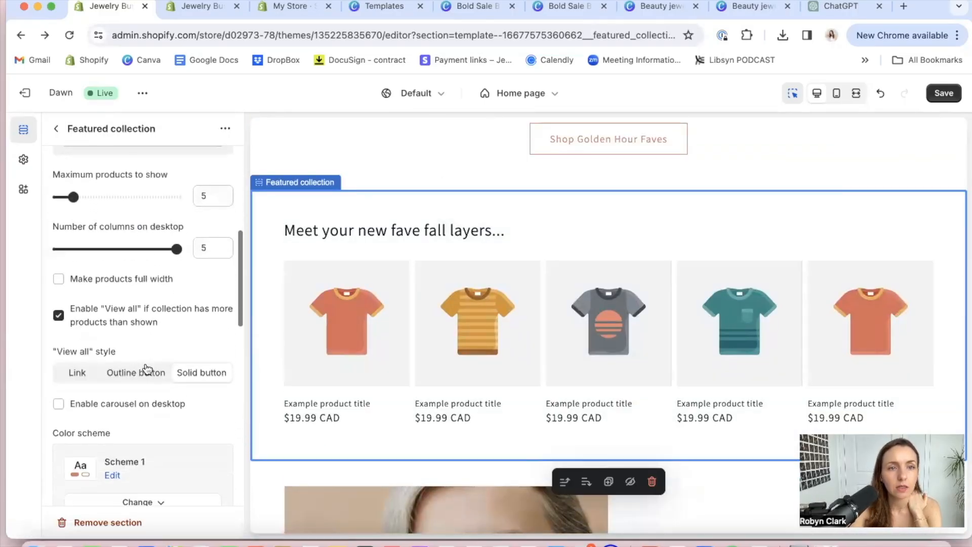
pyautogui.scroll(-6, 146, 368)
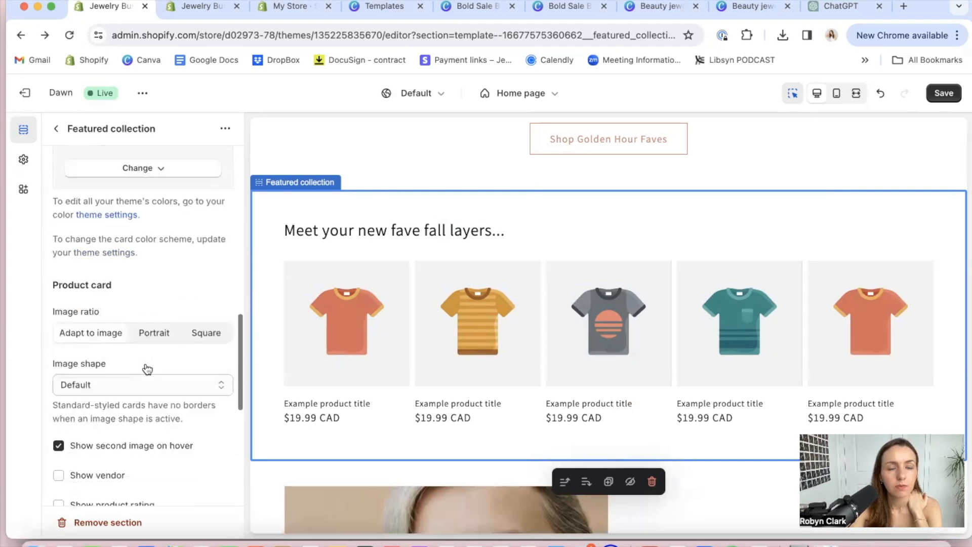
pyautogui.scroll(-5, 146, 368)
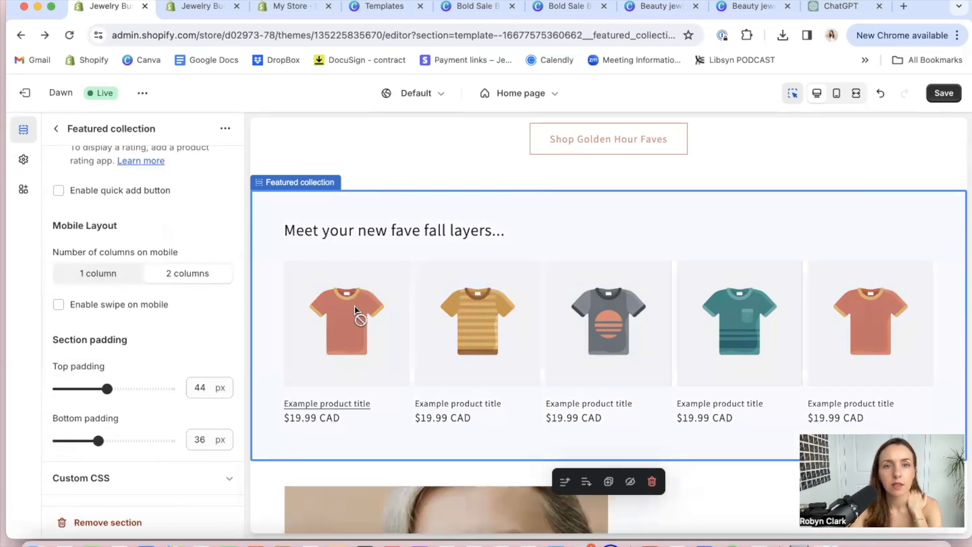
pyautogui.click(56, 128)
pyautogui.scroll(5, 135, 244)
pyautogui.scroll(-2, 132, 242)
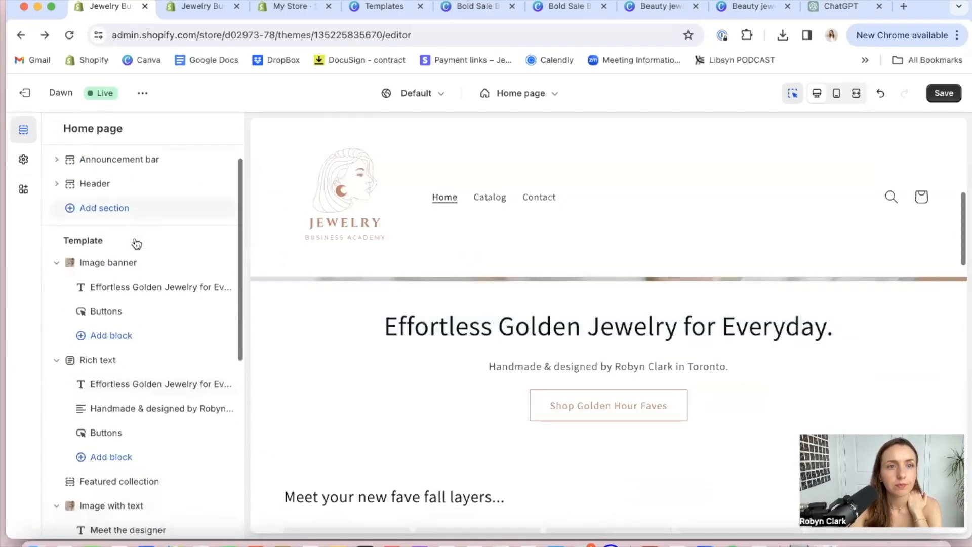
pyautogui.scroll(-5, 120, 298)
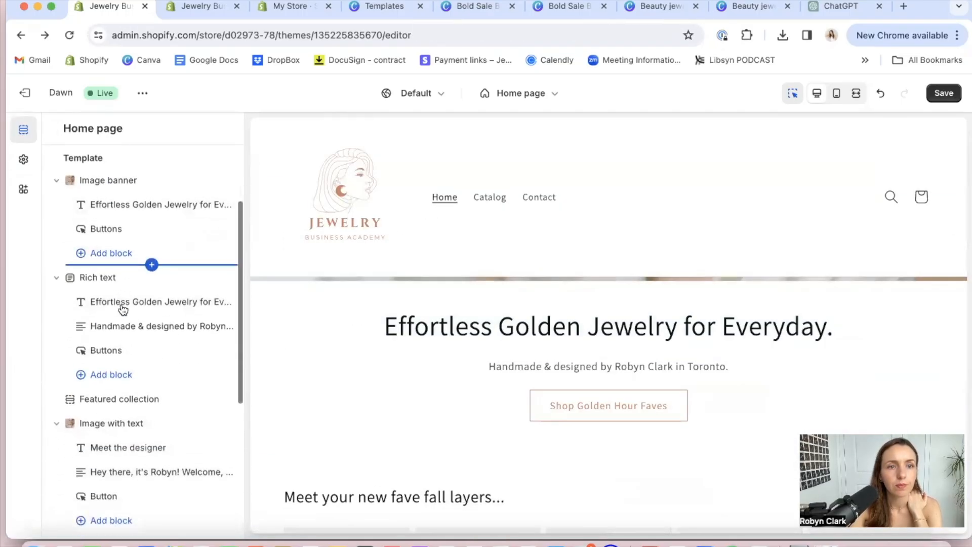
# Assign the Bestsellers collection to the Featured collection headed "Meet your new fave fall layers..." and save the home page
pyautogui.click(117, 213)
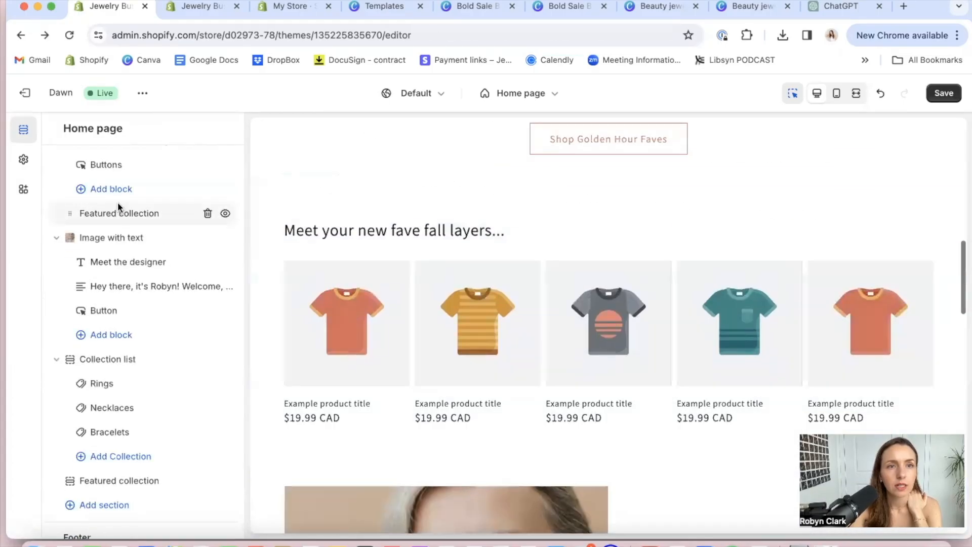
pyautogui.scroll(-3, 122, 317)
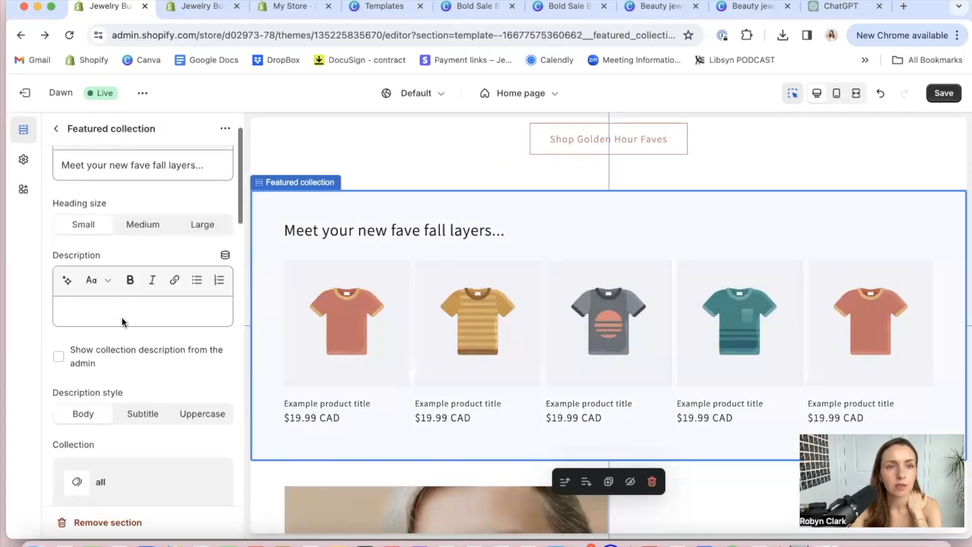
pyautogui.scroll(-3, 122, 317)
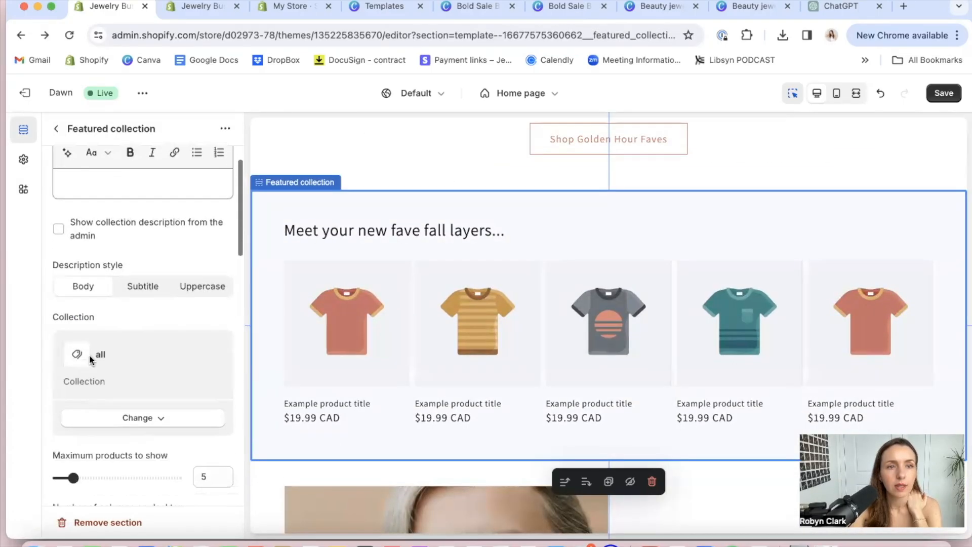
pyautogui.click(158, 418)
pyautogui.click(157, 454)
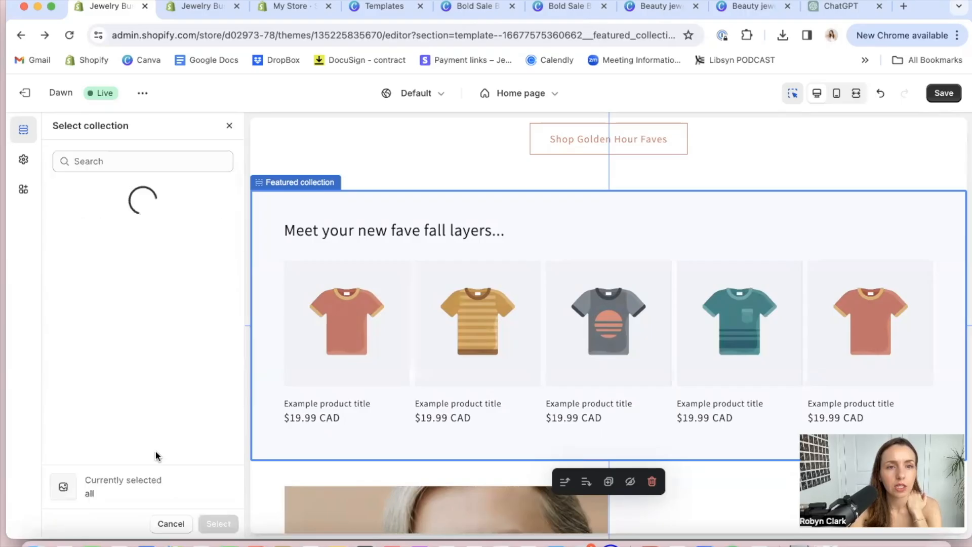
pyautogui.scroll(-1, 137, 358)
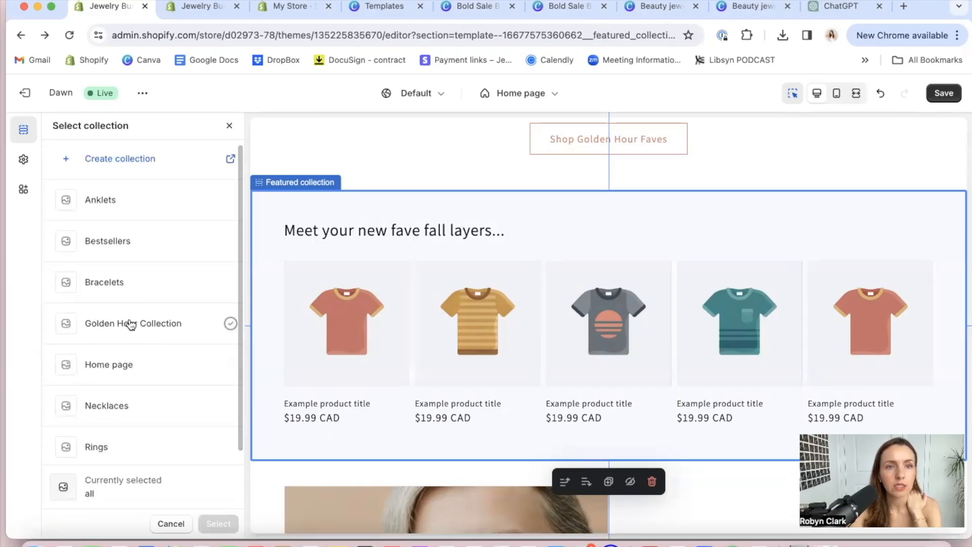
pyautogui.click(93, 243)
pyautogui.click(223, 523)
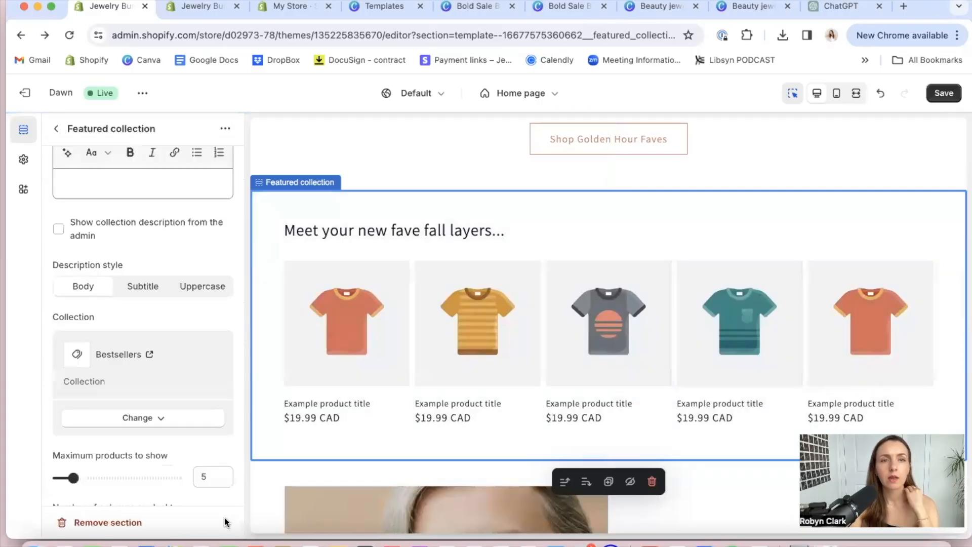
pyautogui.scroll(-8, 196, 413)
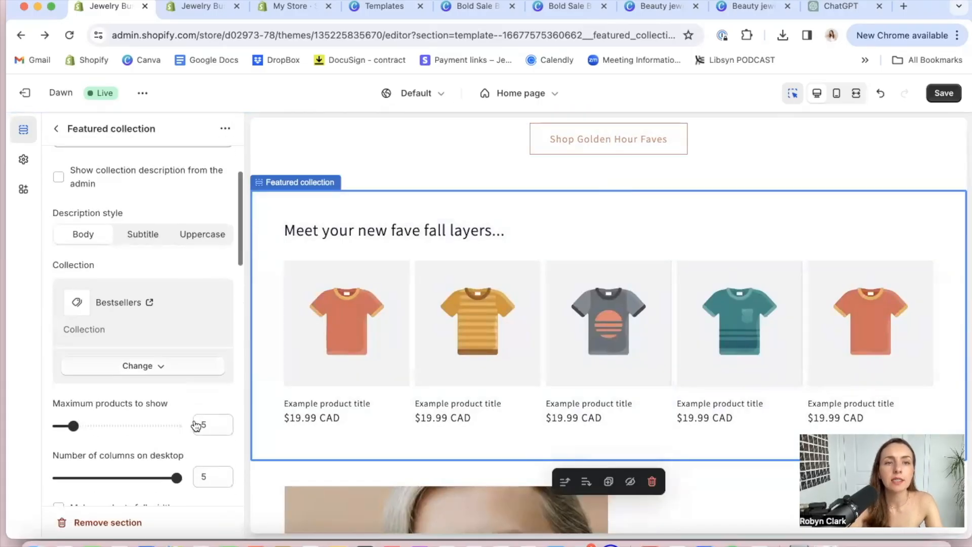
pyautogui.scroll(-10, 197, 425)
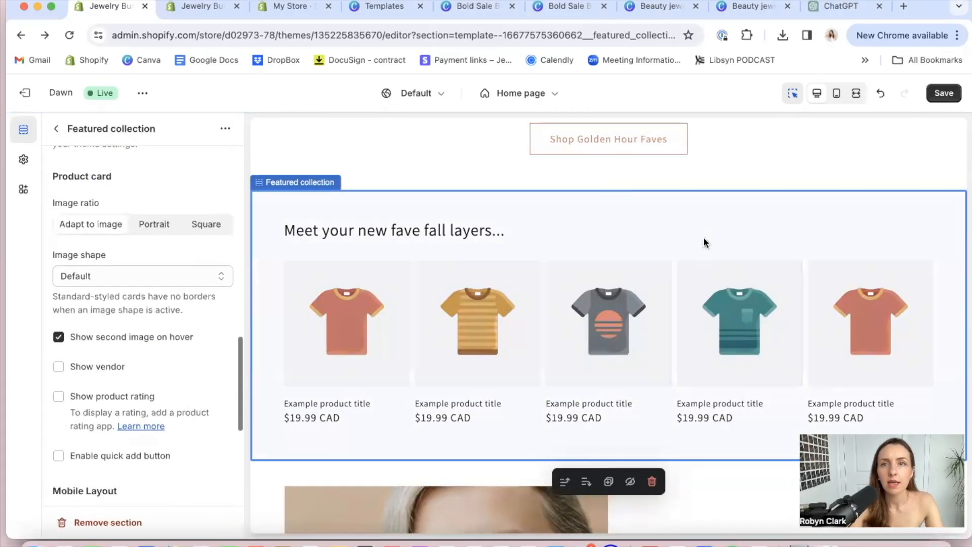
pyautogui.click(943, 94)
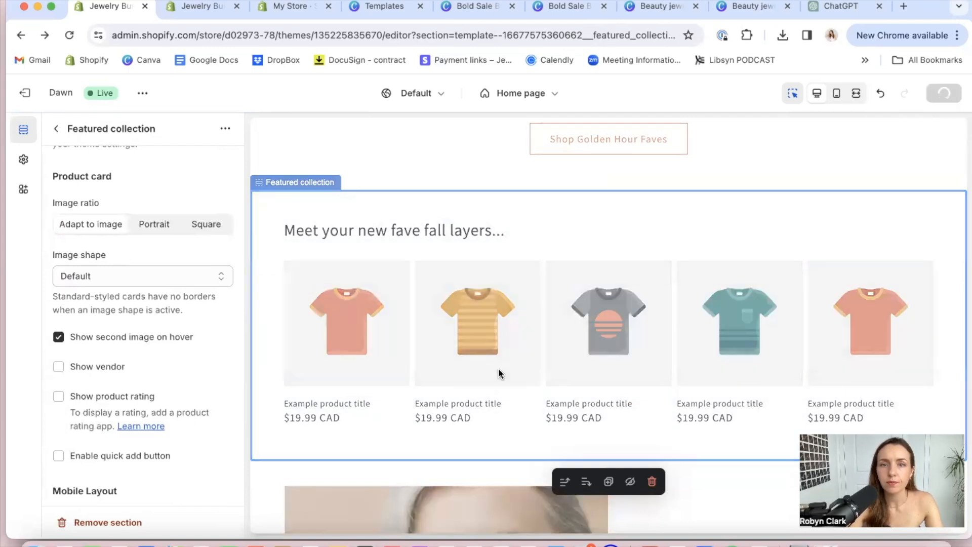
# Set the heading of the Featured collection below the Collection list to "Rings you can stack for dayss...."
pyautogui.scroll(-10, 462, 427)
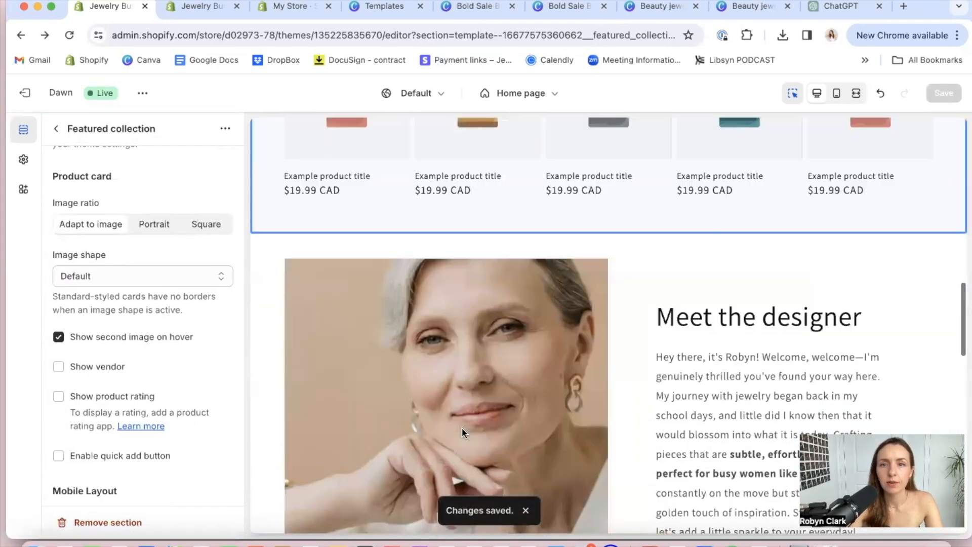
pyautogui.scroll(15, 462, 427)
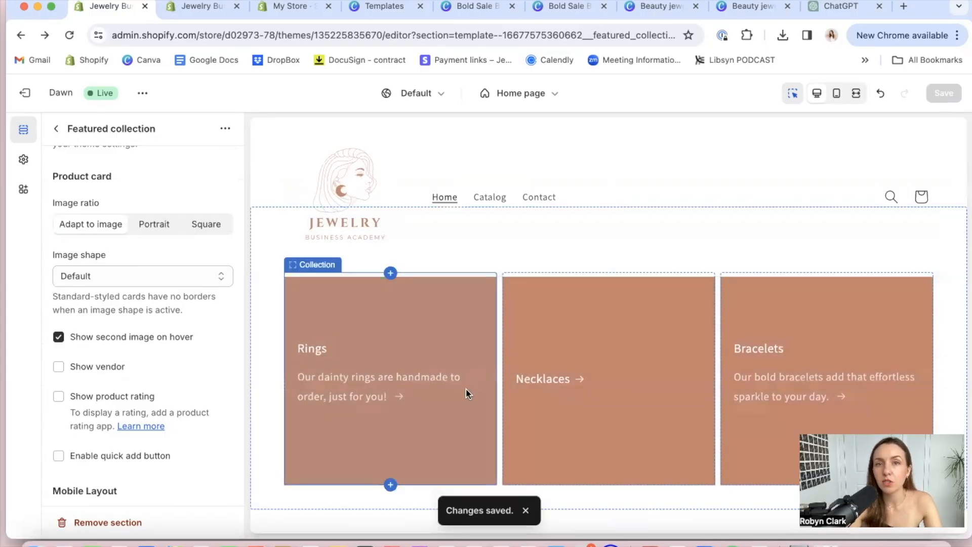
pyautogui.scroll(-5, 466, 388)
pyautogui.scroll(-3, 466, 393)
pyautogui.scroll(1, 466, 394)
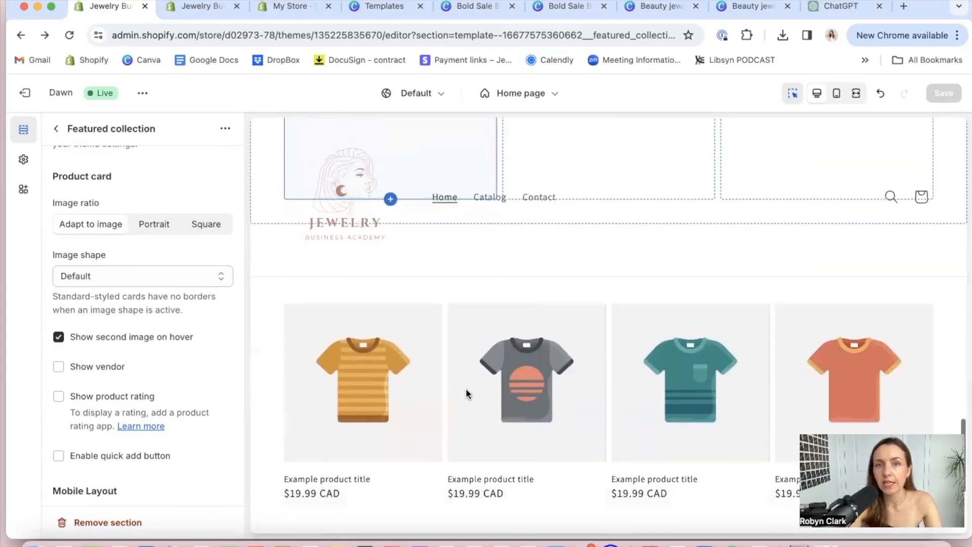
pyautogui.scroll(1, 375, 302)
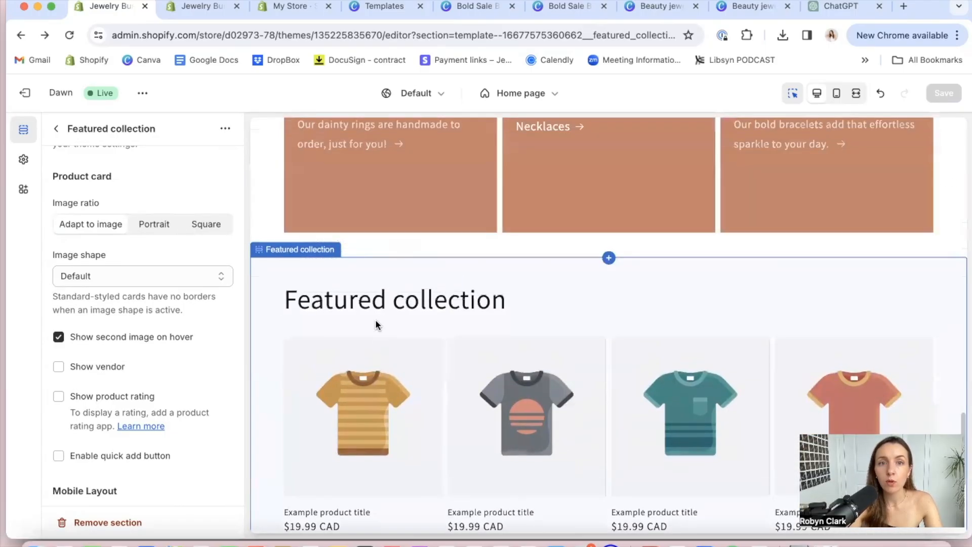
pyautogui.scroll(-2, 375, 324)
pyautogui.scroll(5, 141, 234)
pyautogui.scroll(6, 140, 233)
pyautogui.doubleClick(129, 222)
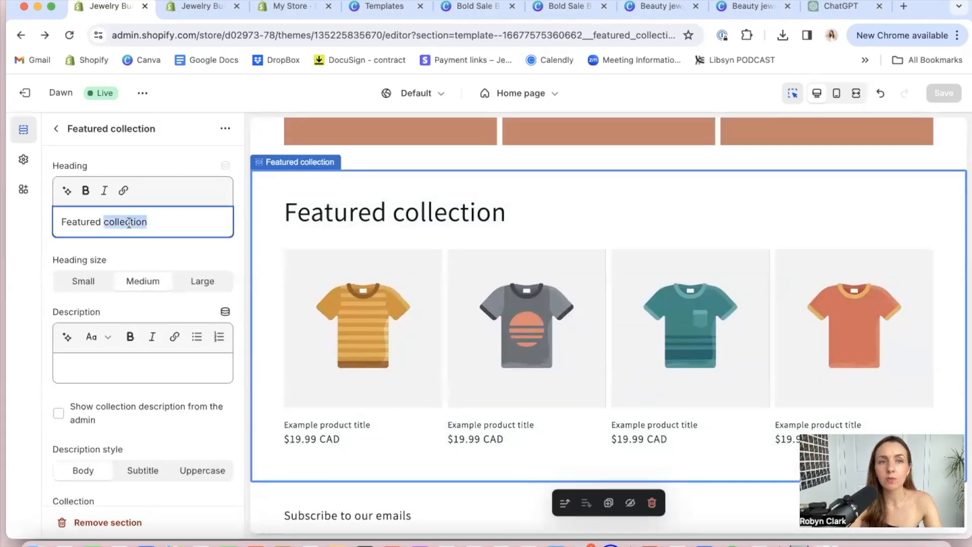
pyautogui.tripleClick(128, 223)
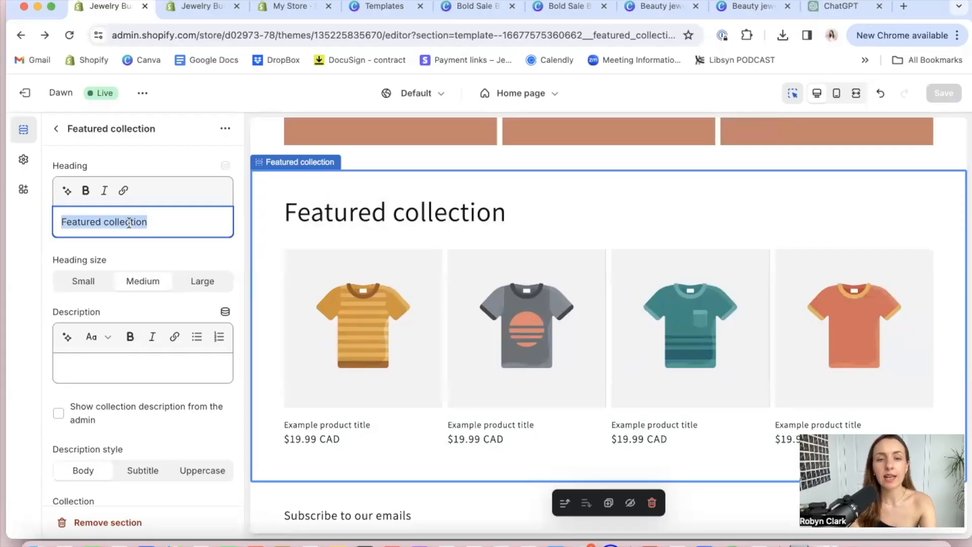
pyautogui.write('Rings your')
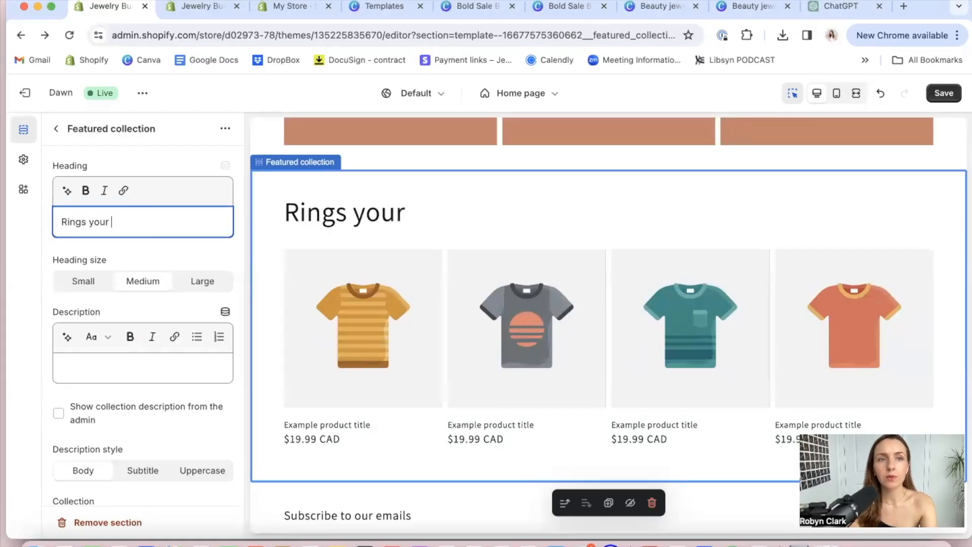
pyautogui.press('BackSpace')
pyautogui.press('BackSpace')
pyautogui.write(' can st')
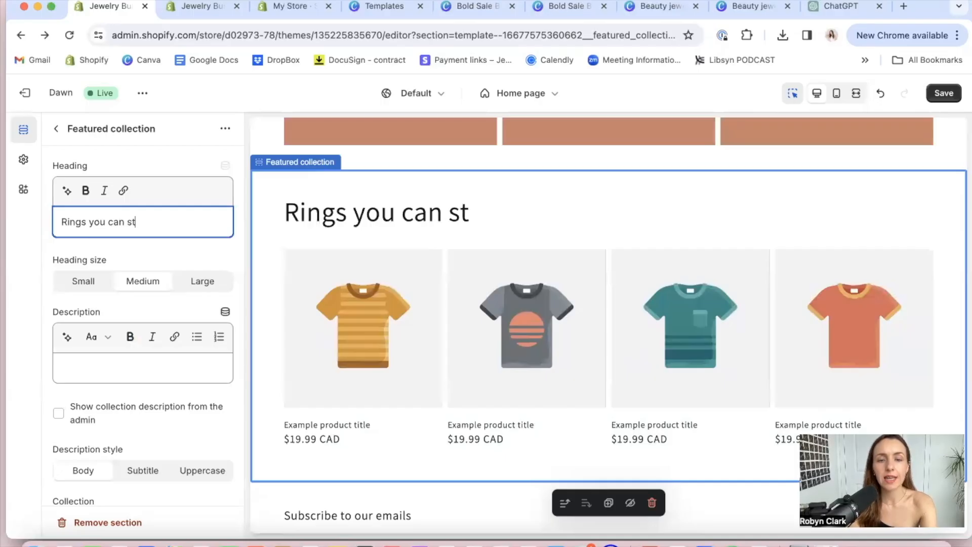
pyautogui.write('ack')
pyautogui.write(' of')
pyautogui.press('BackSpace')
pyautogui.press('BackSpace')
pyautogui.write('for dayss....')
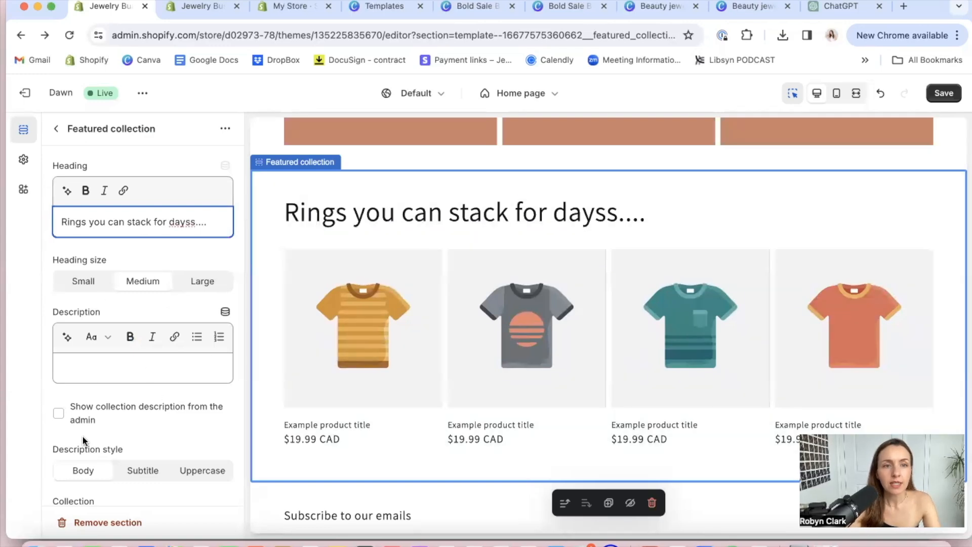
# Assign the Rings collection to the Featured collection headed "Rings you can stack for dayss...."
pyautogui.scroll(-10, 83, 438)
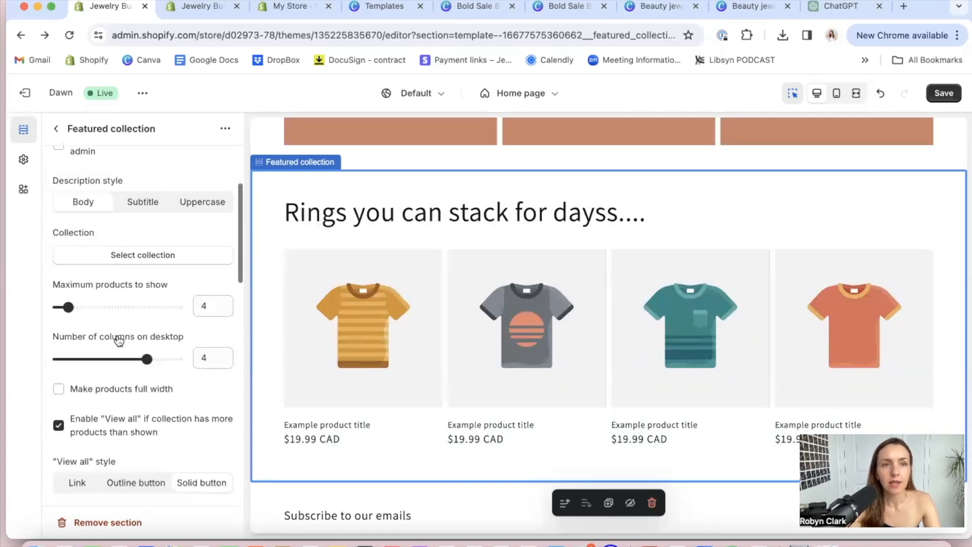
pyautogui.click(147, 254)
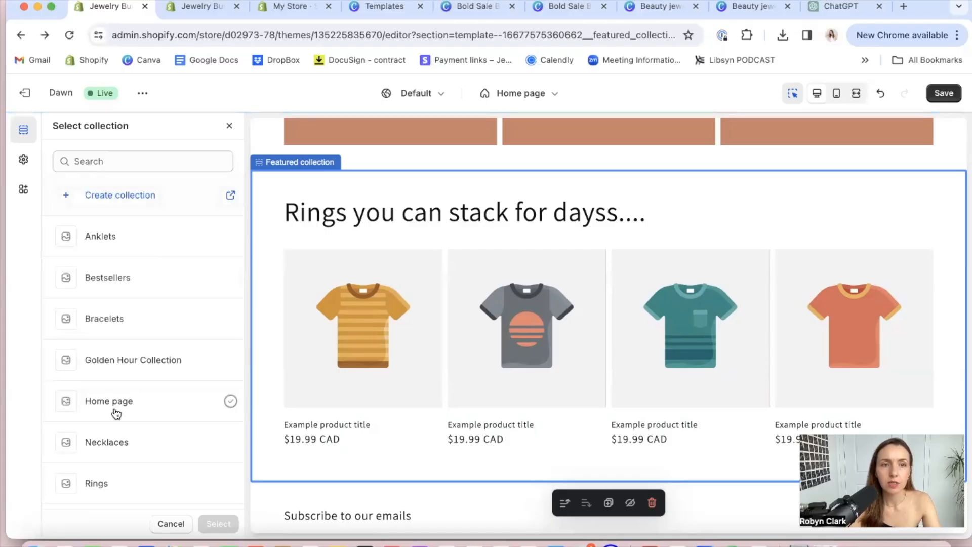
pyautogui.scroll(-1, 109, 440)
pyautogui.click(97, 476)
pyautogui.click(218, 524)
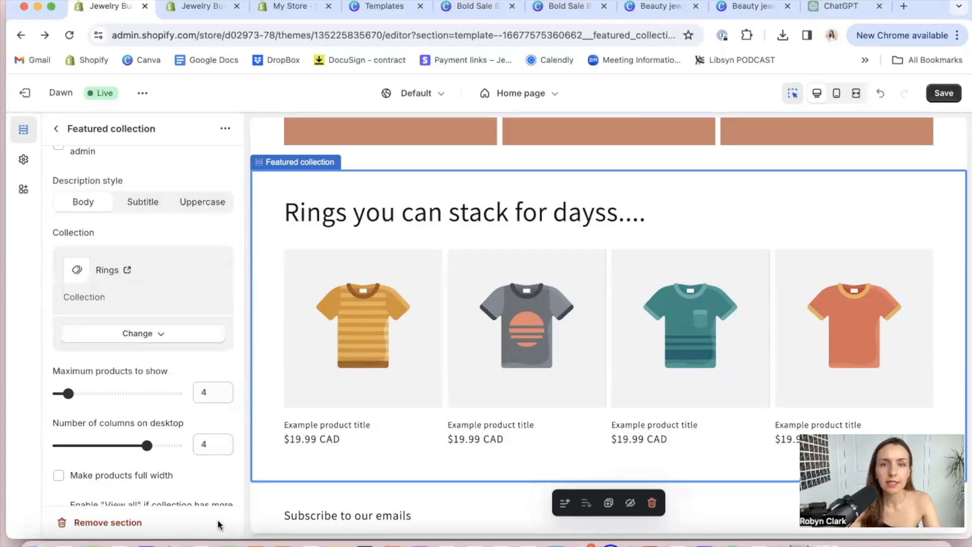
# Check the rings section's product card, mobile layout and padding settings, and save the home page changes
pyautogui.scroll(-15, 163, 402)
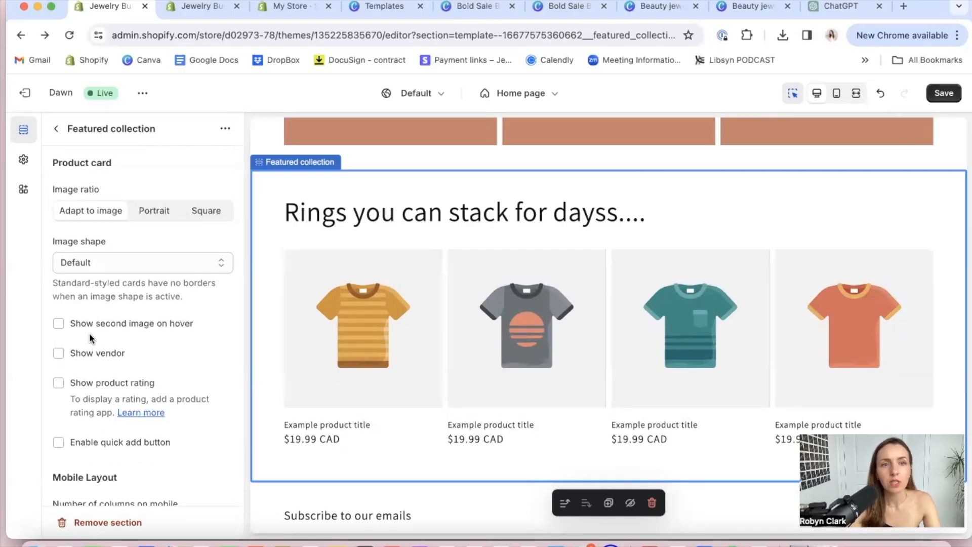
pyautogui.scroll(3, 120, 388)
pyautogui.scroll(-8, 122, 391)
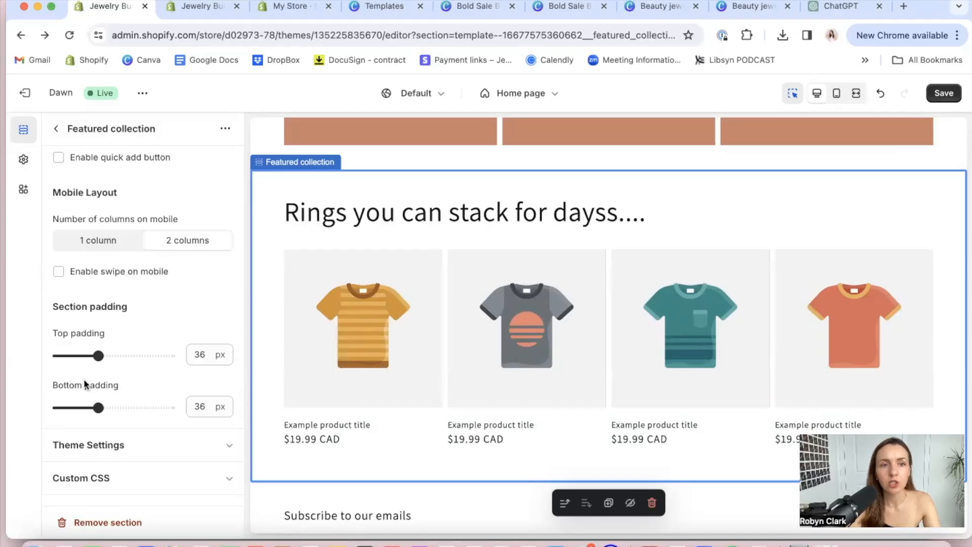
pyautogui.scroll(10, 159, 365)
pyautogui.scroll(6, 159, 365)
pyautogui.click(943, 94)
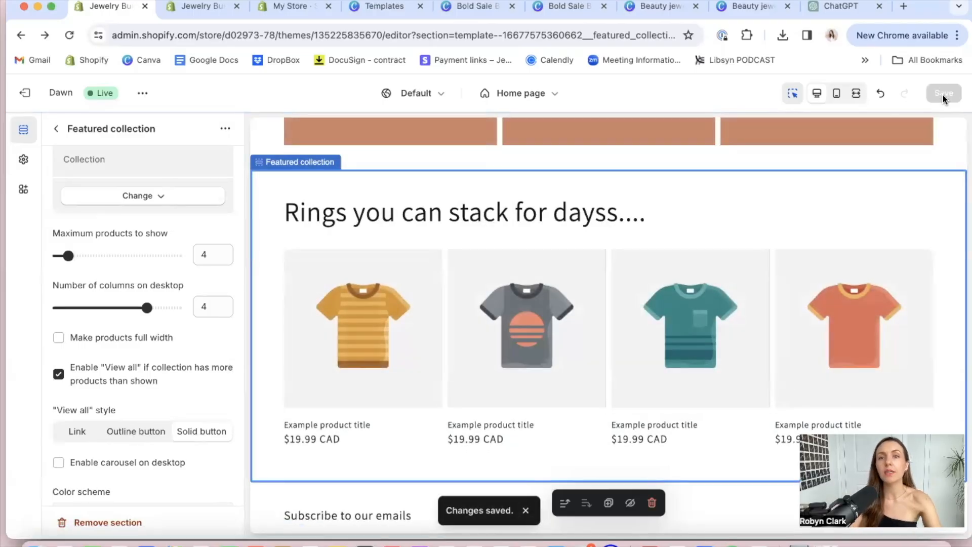
# Add an Email signup section to the home page template below the last Featured collection
pyautogui.scroll(4, 707, 272)
pyautogui.scroll(15, 707, 272)
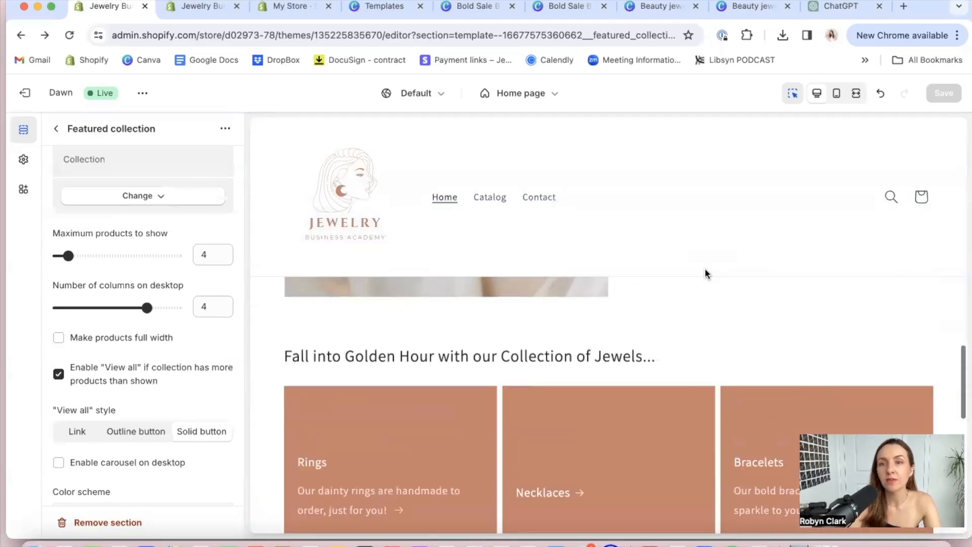
pyautogui.scroll(-10, 707, 274)
pyautogui.scroll(-18, 705, 268)
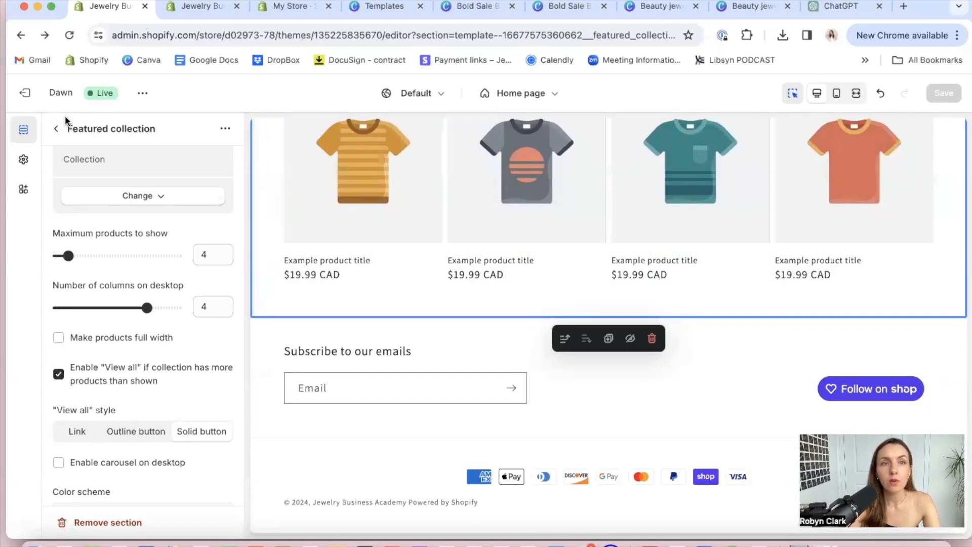
pyautogui.click(57, 130)
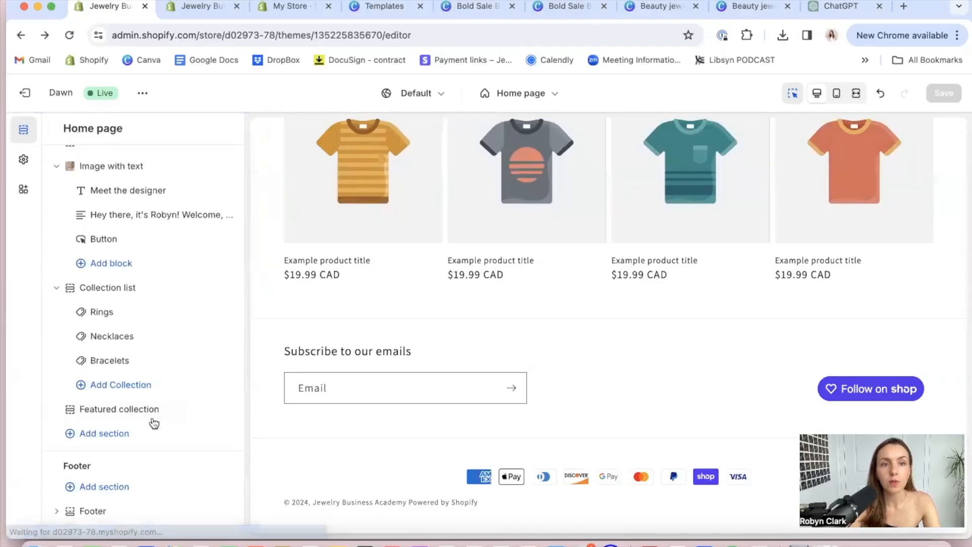
pyautogui.click(109, 435)
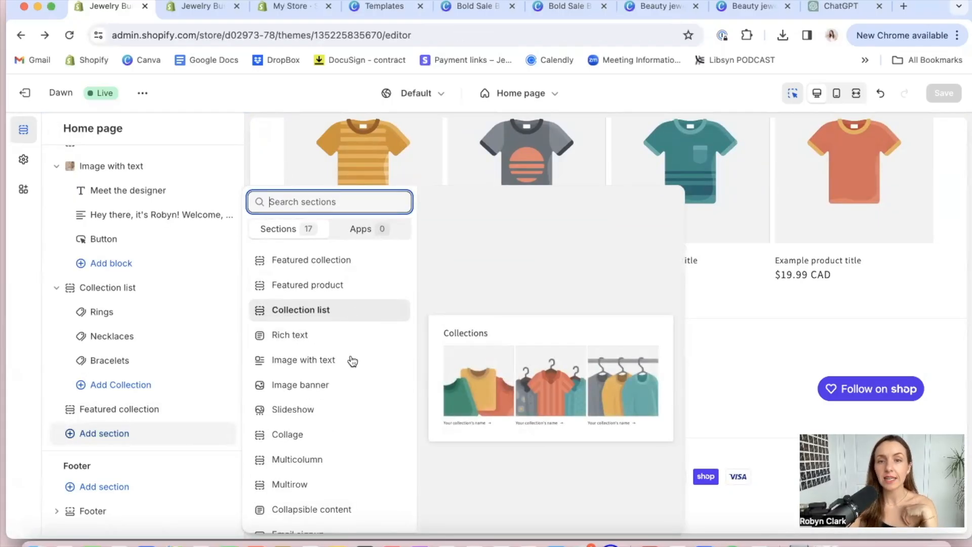
pyautogui.scroll(-5, 344, 399)
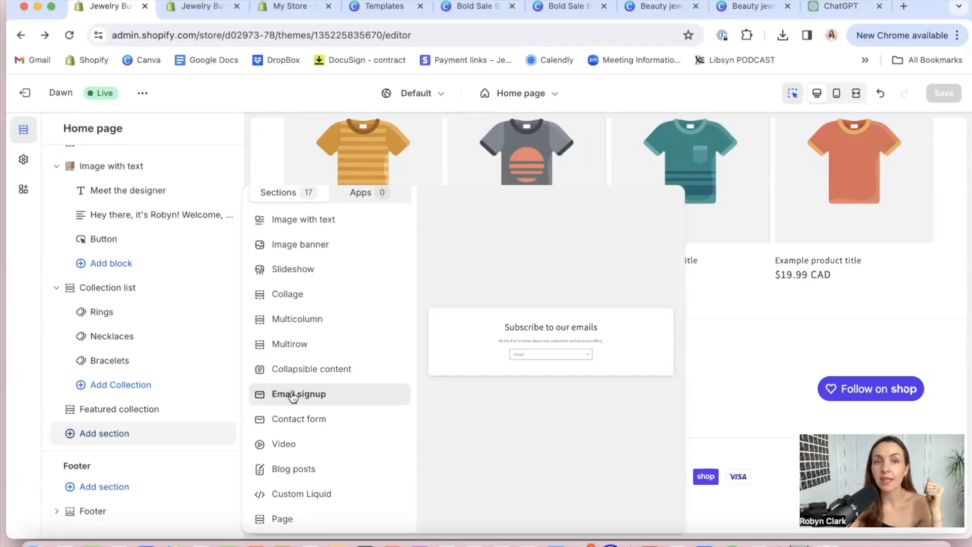
pyautogui.click(293, 394)
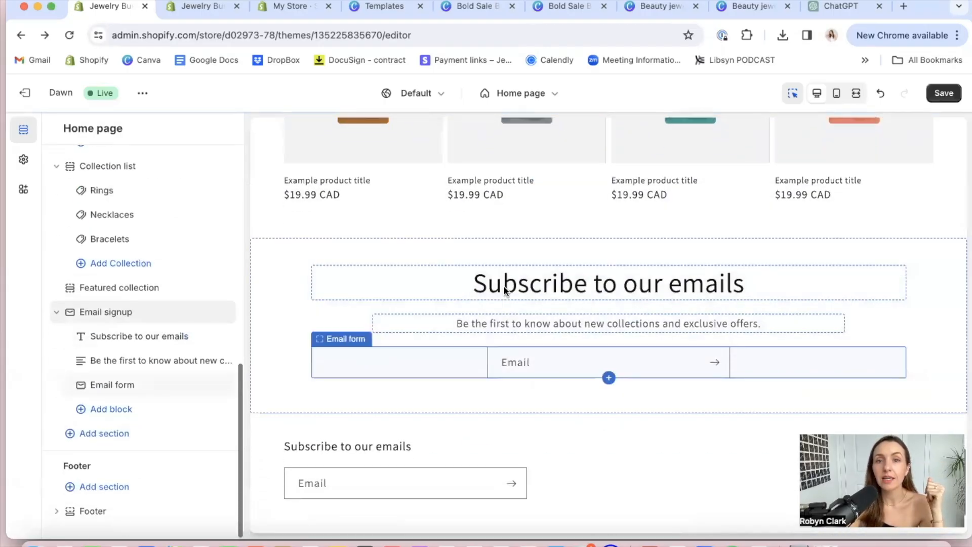
# Set the Email signup section's heading to "Join our VIP community"
pyautogui.click(523, 282)
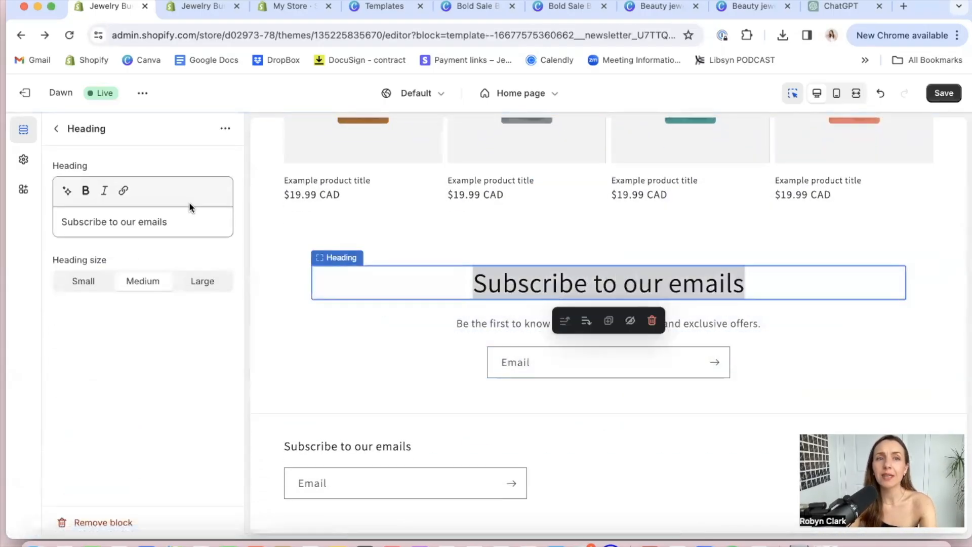
pyautogui.tripleClick(184, 217)
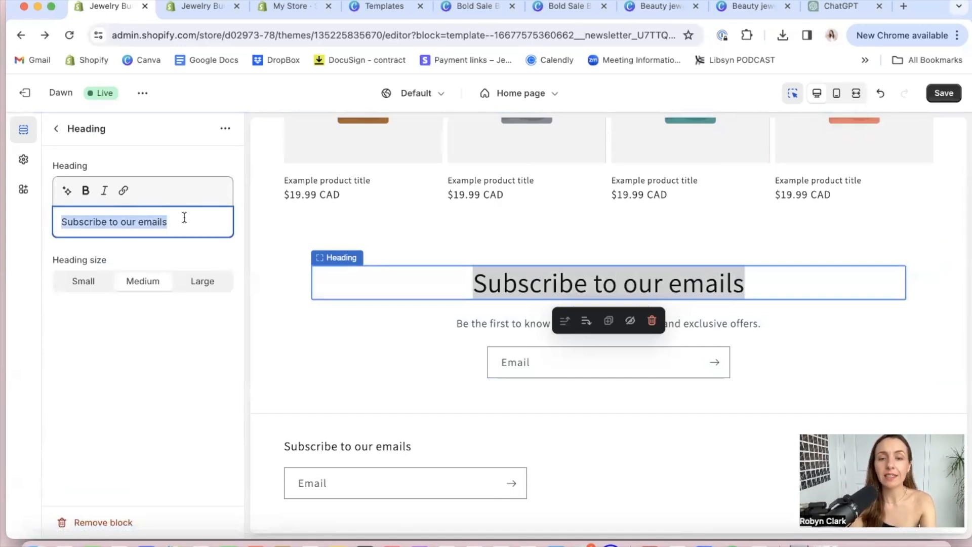
pyautogui.write('Join our VIP community')
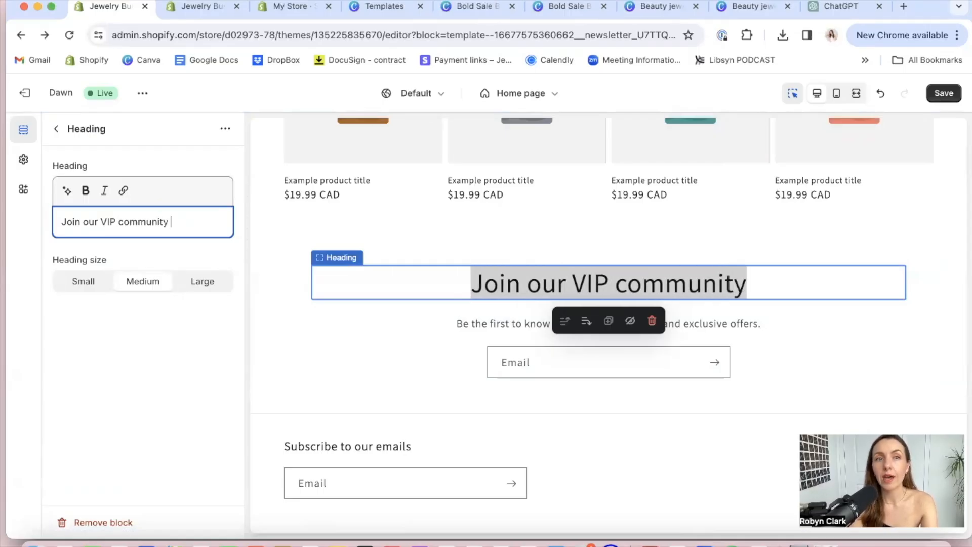
# Replace the Email signup section's heading with "Let's stay in touch!"
pyautogui.tripleClick(142, 218)
pyautogui.write('Le')
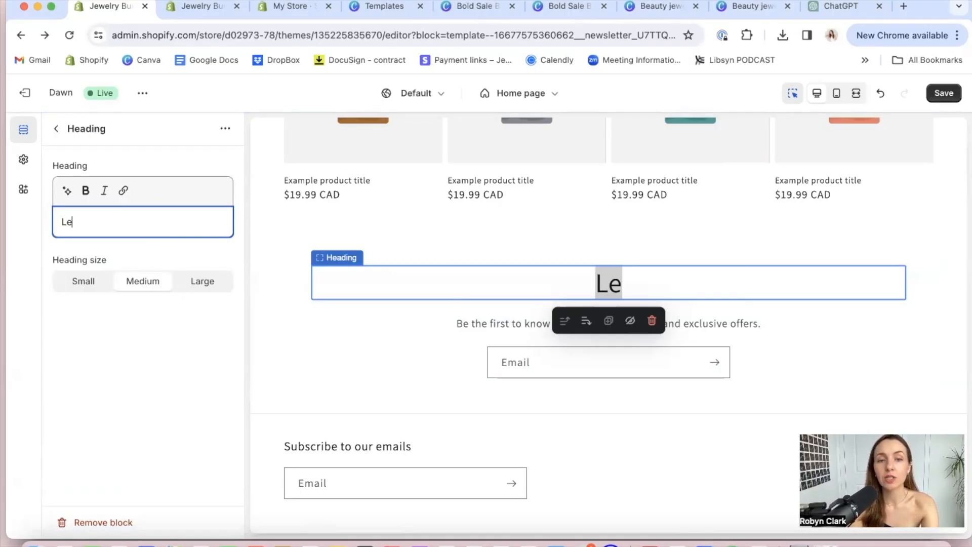
pyautogui.write("t's stay in touch!")
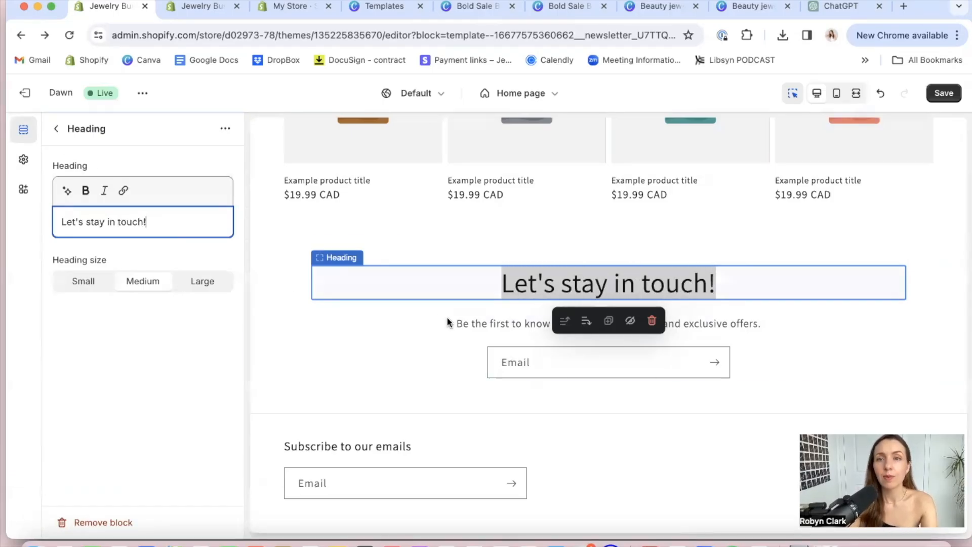
# Insert the word "dreamy" before "collections" in the Email signup section's subheading
pyautogui.click(498, 324)
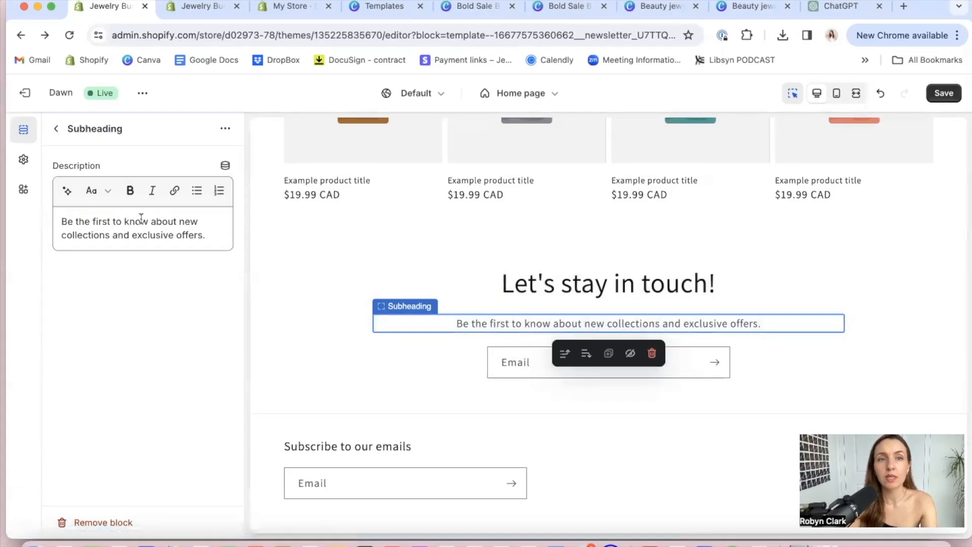
pyautogui.click(197, 217)
pyautogui.write('dreamy')
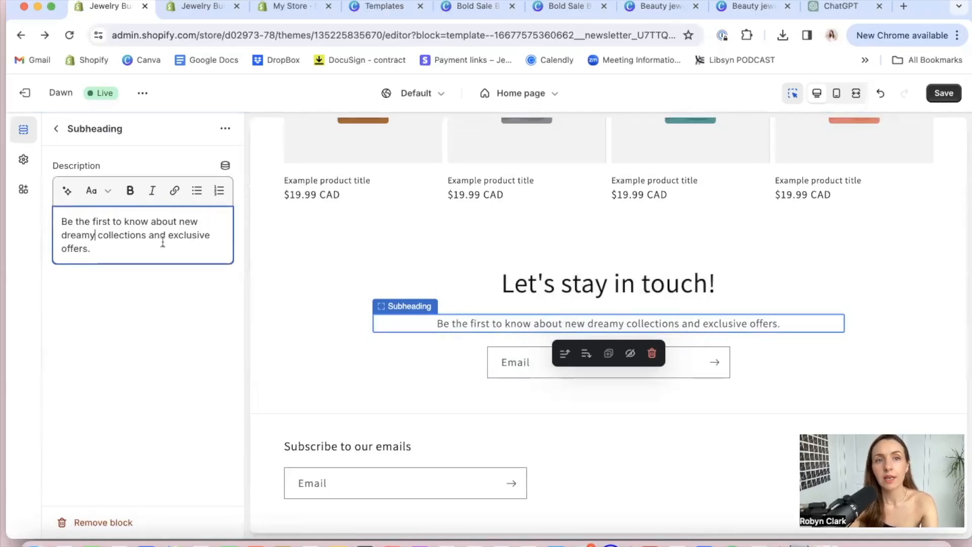
# Apply color Scheme 2 to the whole Email signup section
pyautogui.click(425, 357)
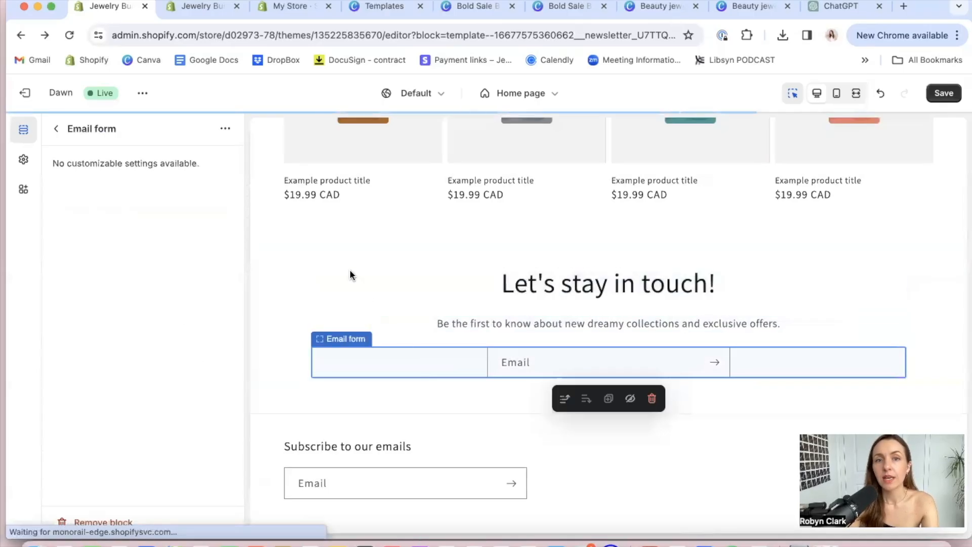
pyautogui.click(282, 264)
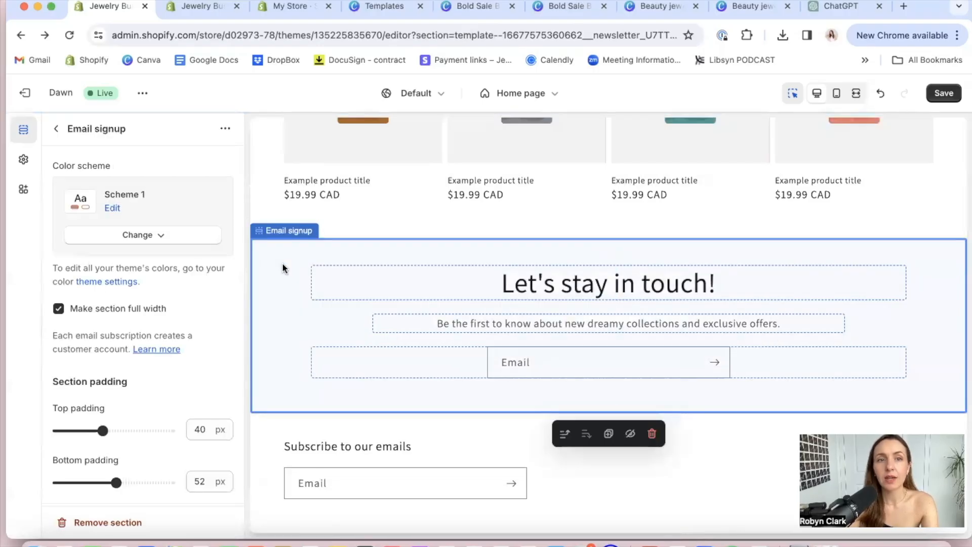
pyautogui.click(146, 238)
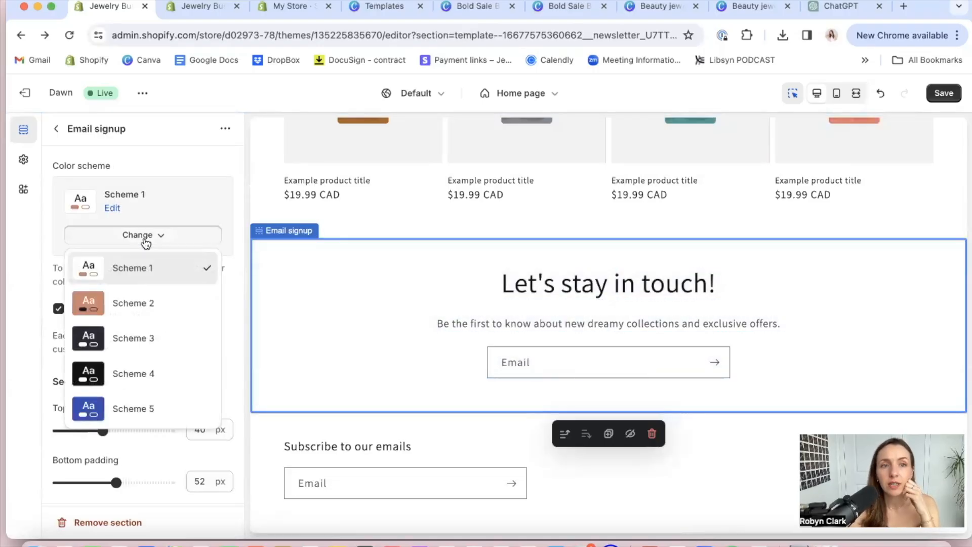
pyautogui.click(134, 304)
# Review the home page preview down to the footer and save the changes
pyautogui.click(774, 445)
pyautogui.scroll(10, 722, 372)
pyautogui.click(723, 372)
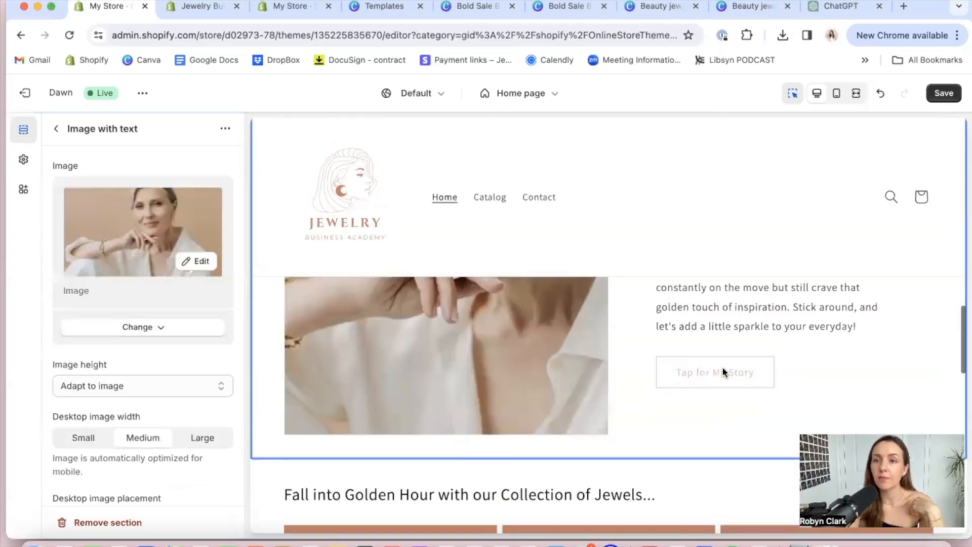
pyautogui.scroll(-11, 722, 372)
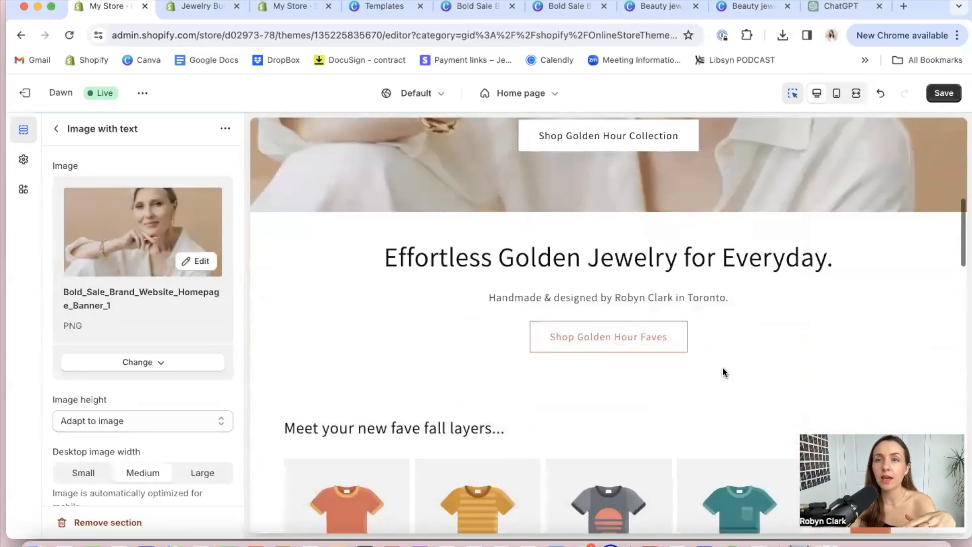
pyautogui.scroll(-15, 723, 371)
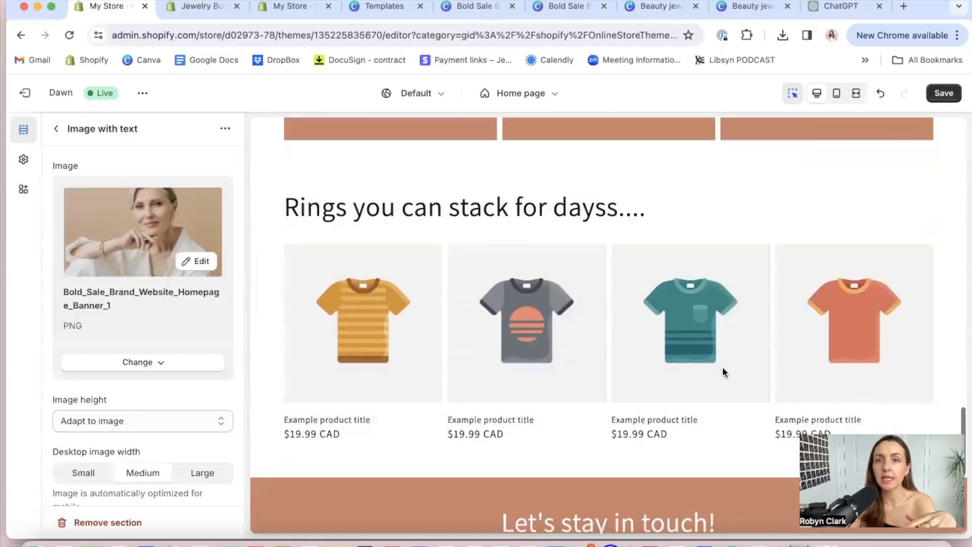
pyautogui.scroll(-3, 719, 370)
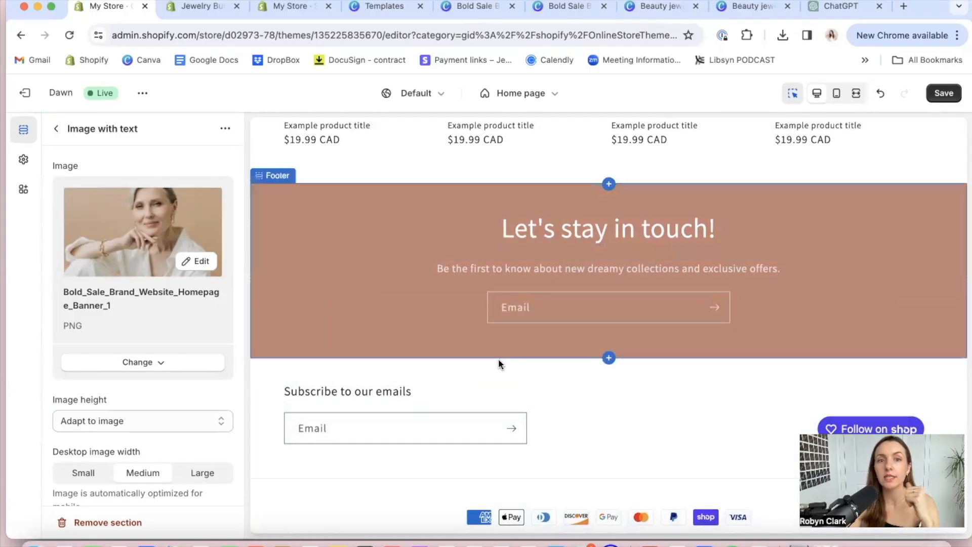
pyautogui.scroll(-2, 636, 402)
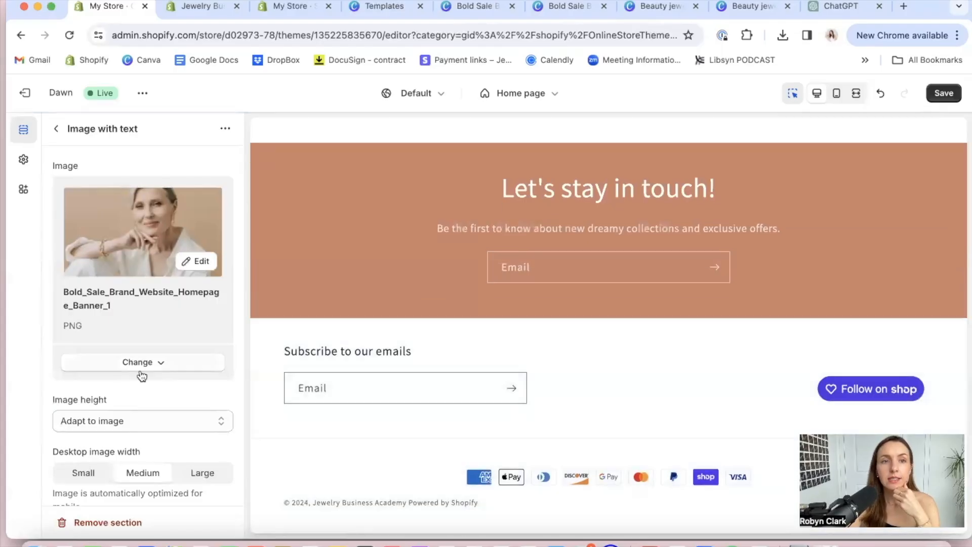
pyautogui.click(56, 130)
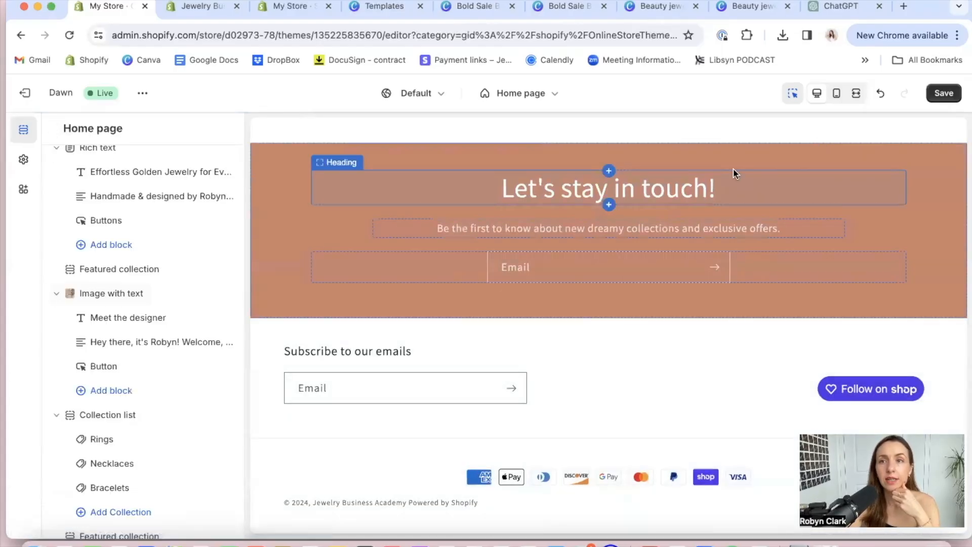
pyautogui.click(943, 93)
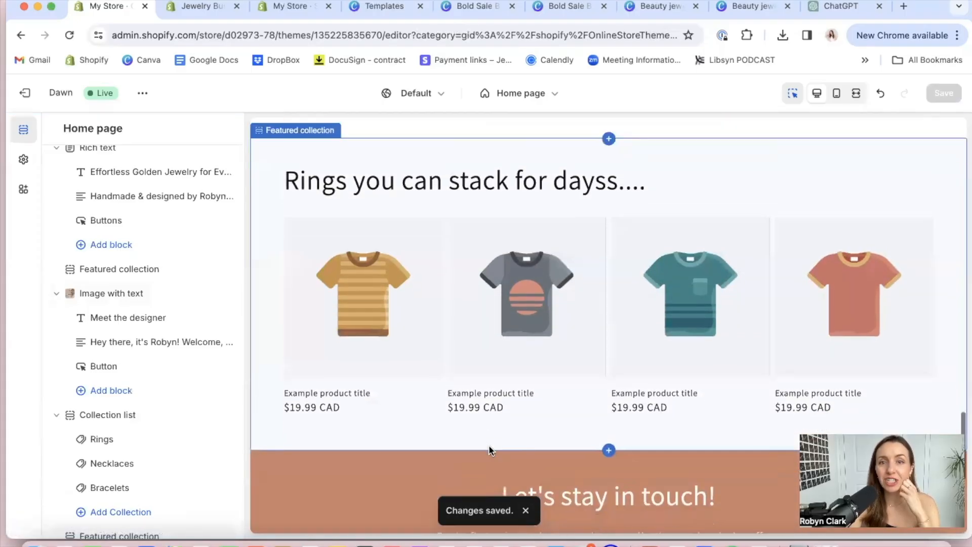
# Add a Rich text section to the home page template and place it between the rings Featured collection and the Email signup
pyautogui.scroll(-3, 489, 448)
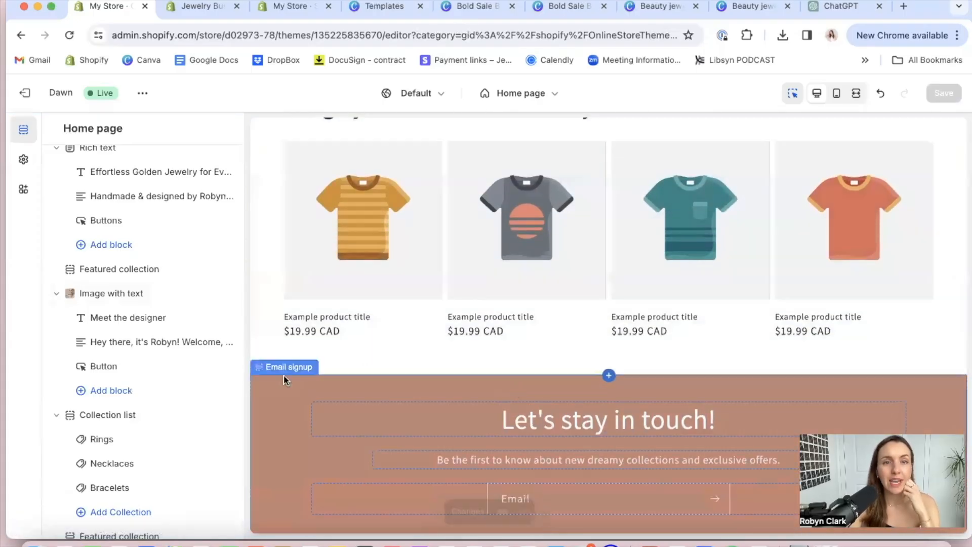
pyautogui.scroll(-4, 108, 509)
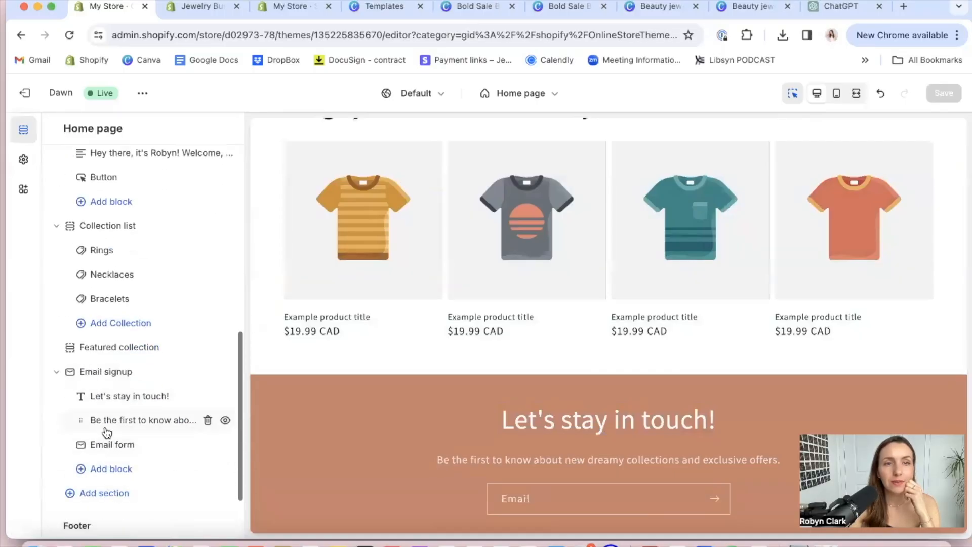
pyautogui.click(94, 496)
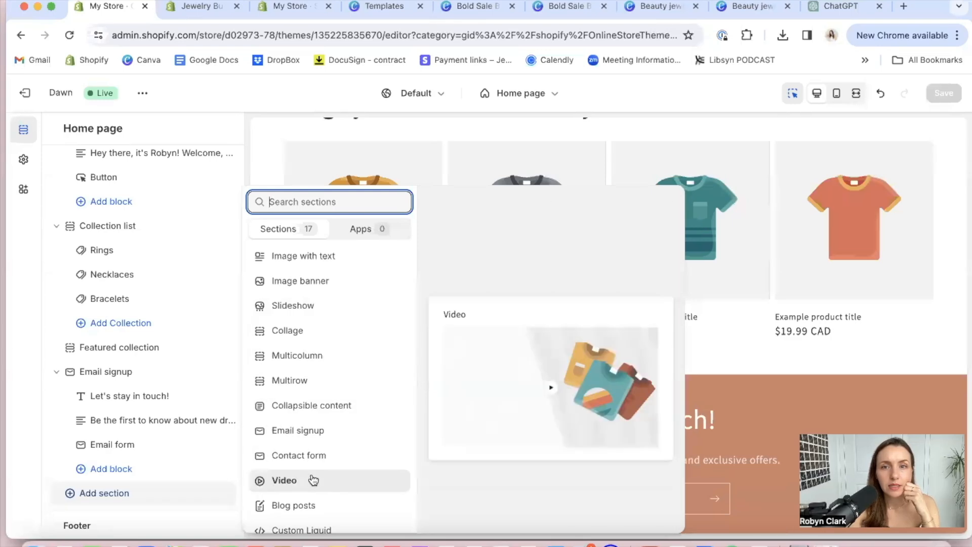
pyautogui.scroll(-2, 313, 499)
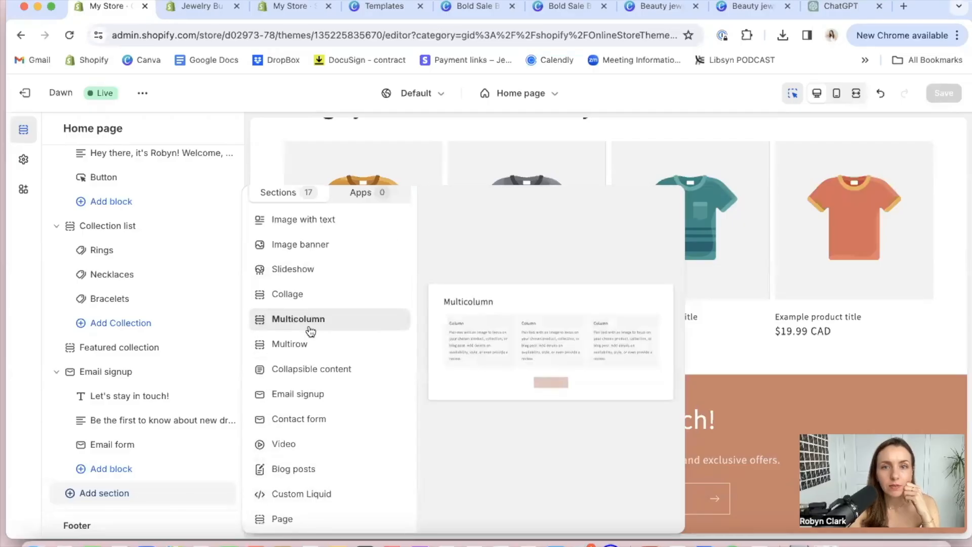
pyautogui.scroll(3, 309, 288)
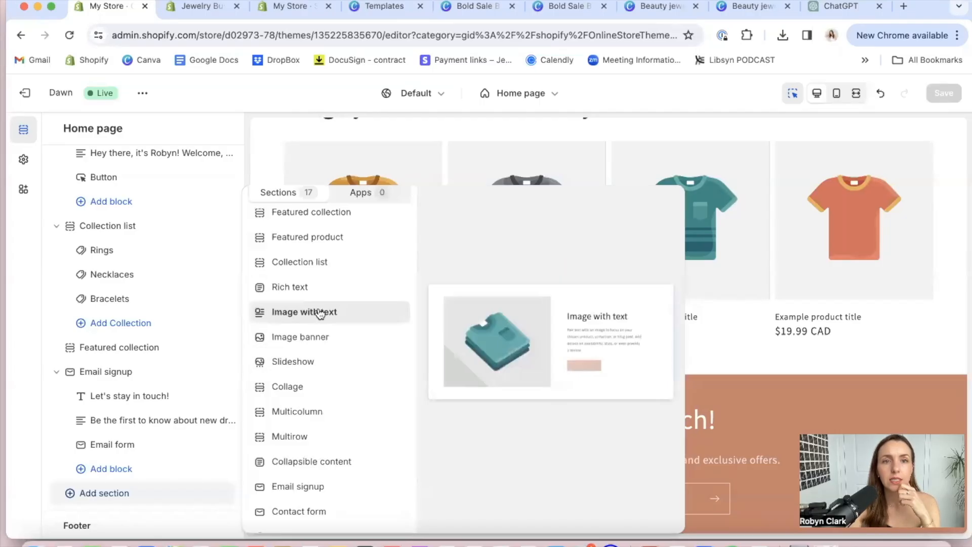
pyautogui.press('Escape')
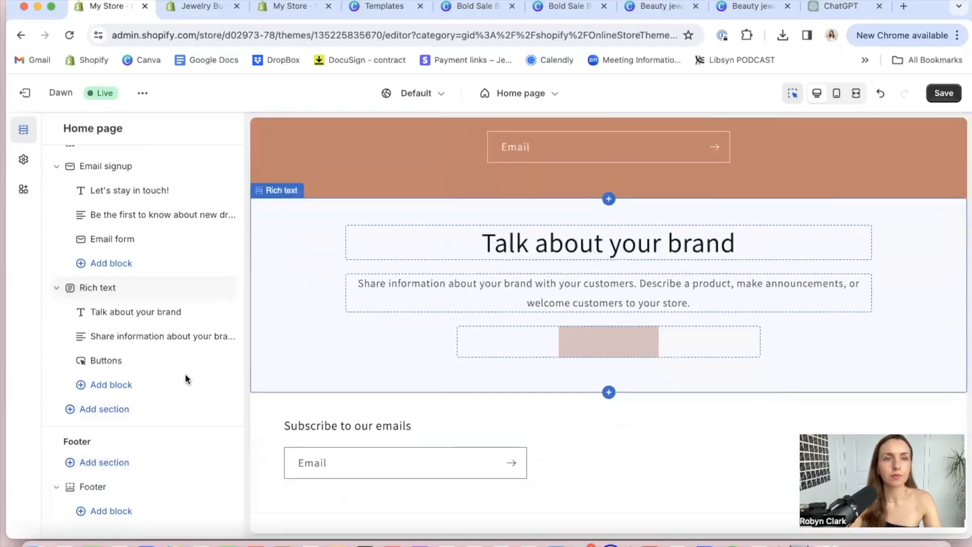
pyautogui.scroll(3, 73, 317)
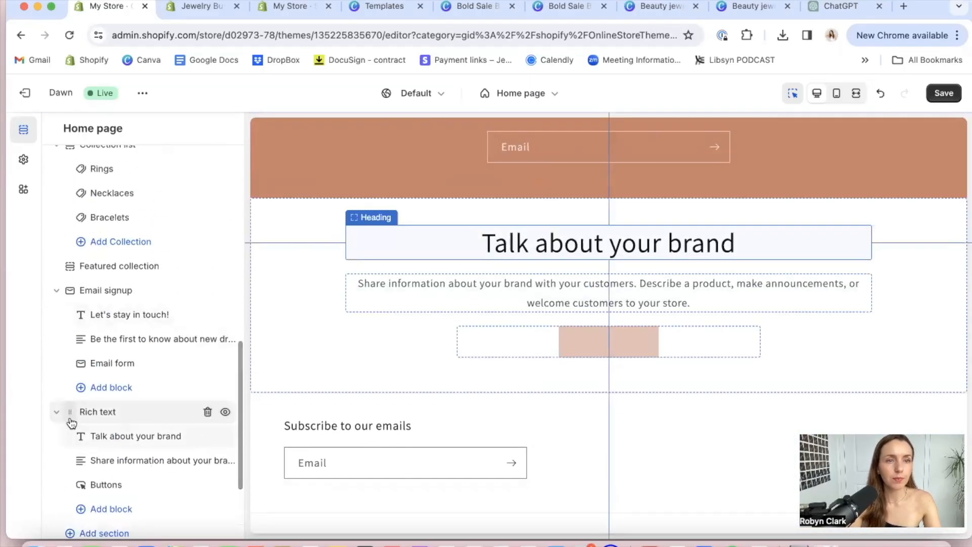
pyautogui.moveTo(72, 419); pyautogui.dragTo(71, 290)
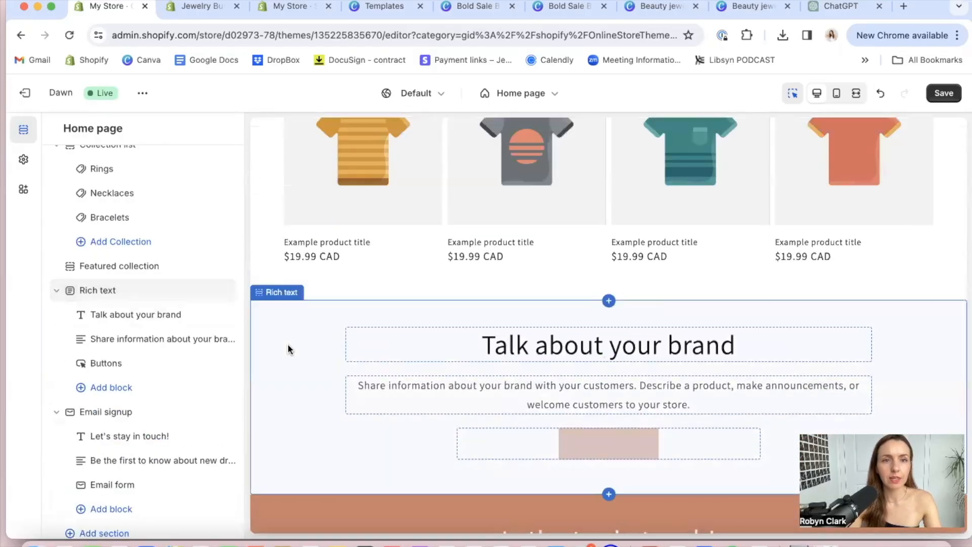
# Try color Scheme 3 and Scheme 2 on the new Rich text section and return it to Scheme 1
pyautogui.click(288, 345)
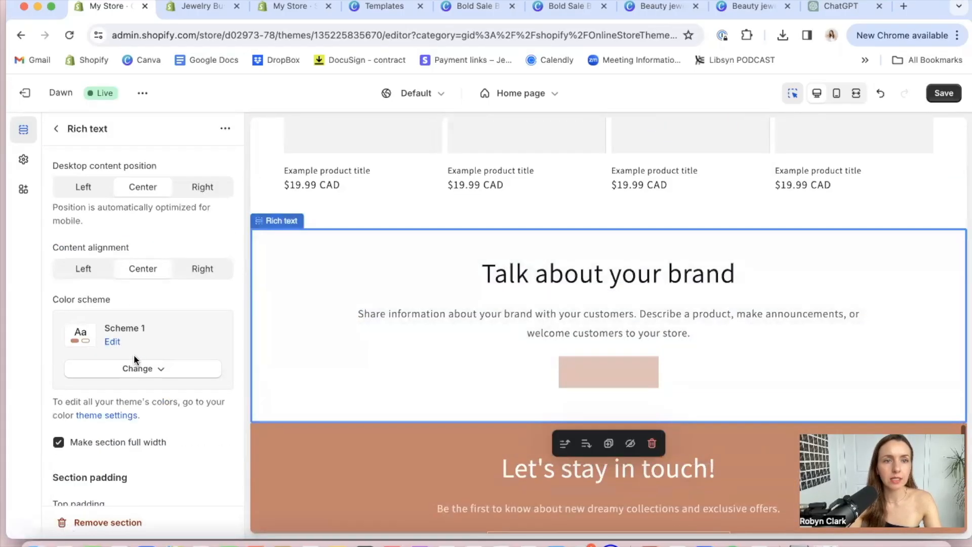
pyautogui.click(136, 368)
pyautogui.click(135, 265)
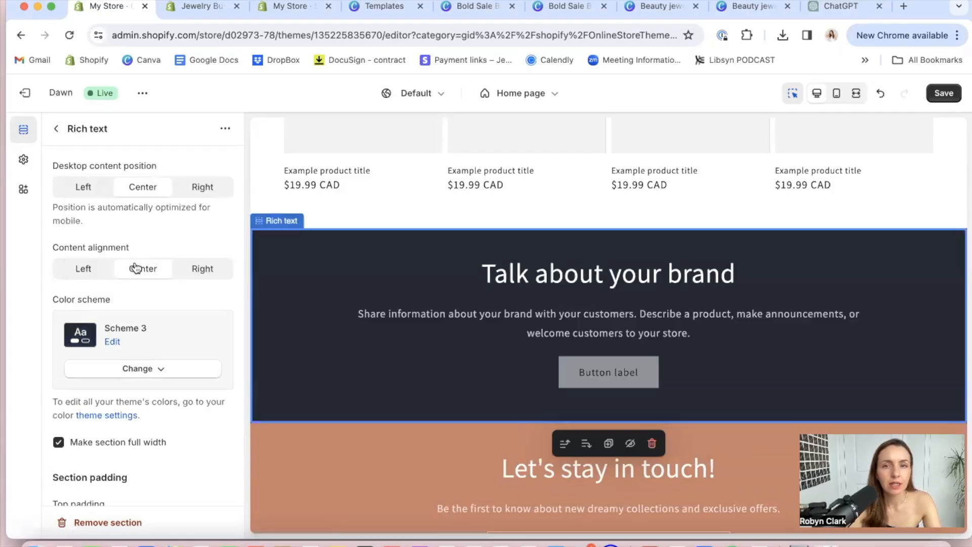
pyautogui.click(136, 373)
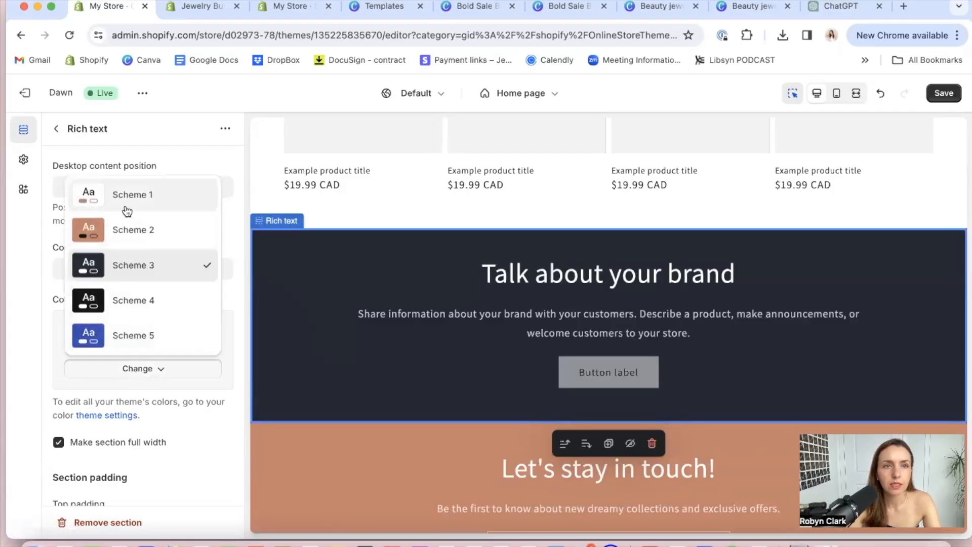
pyautogui.click(124, 231)
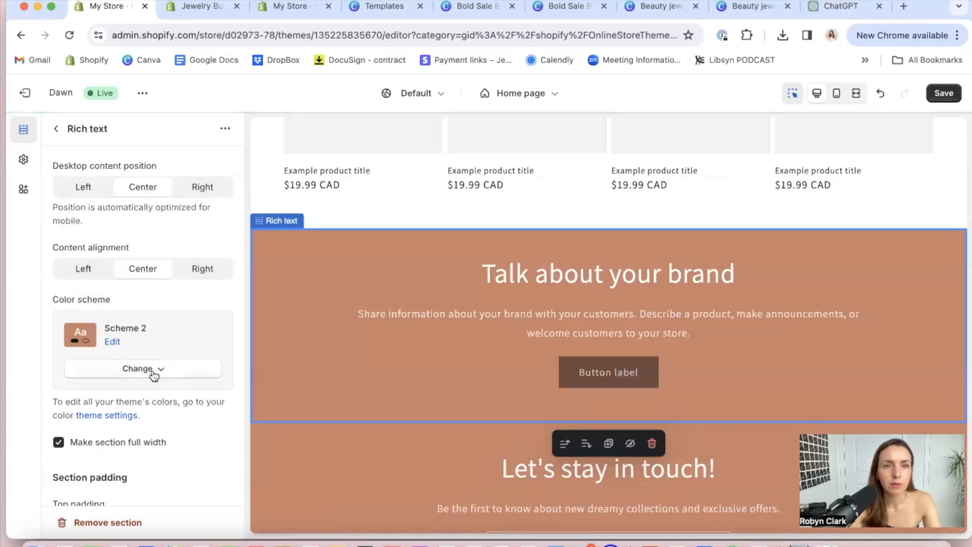
pyautogui.click(138, 369)
pyautogui.click(147, 198)
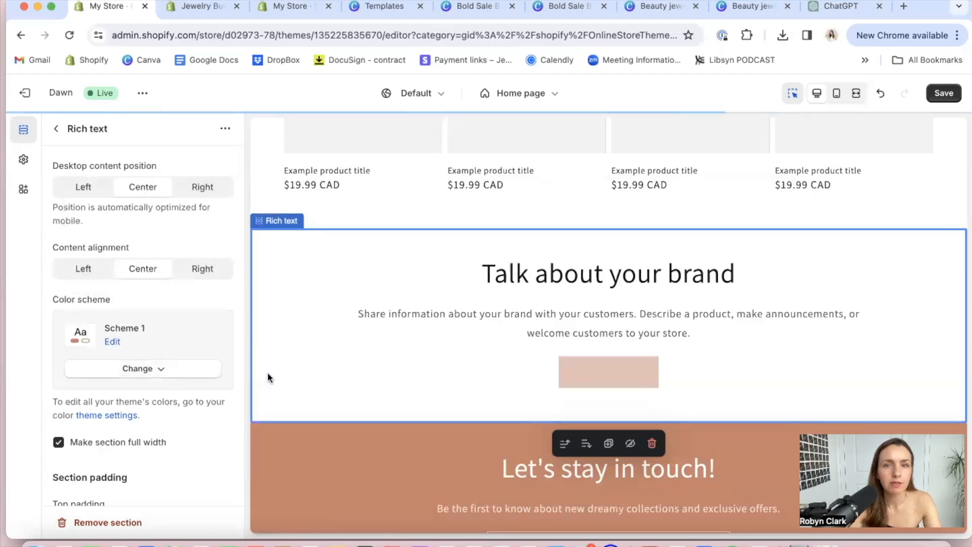
# Remove the heading and text blocks from the new Rich text section, keeping only its Buttons block
pyautogui.click(491, 271)
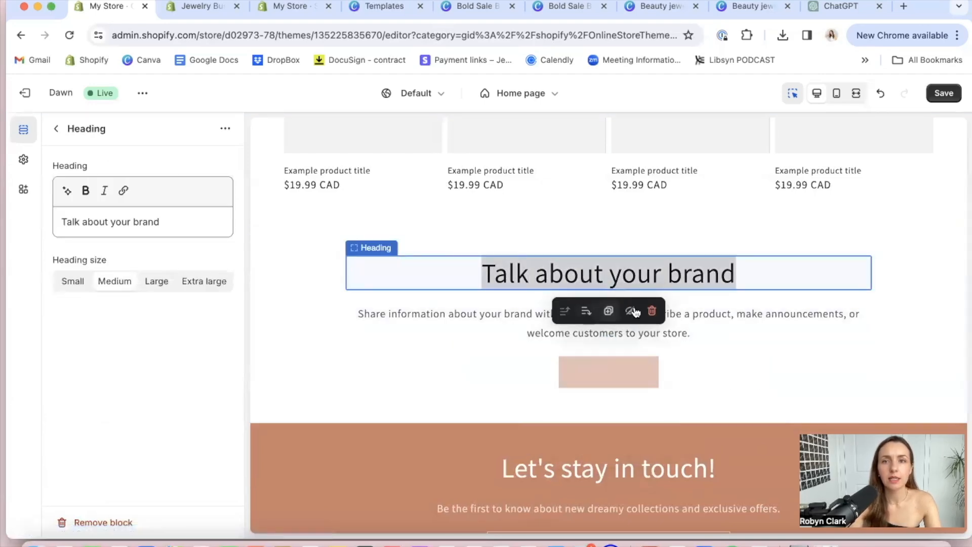
pyautogui.click(651, 310)
pyautogui.click(660, 277)
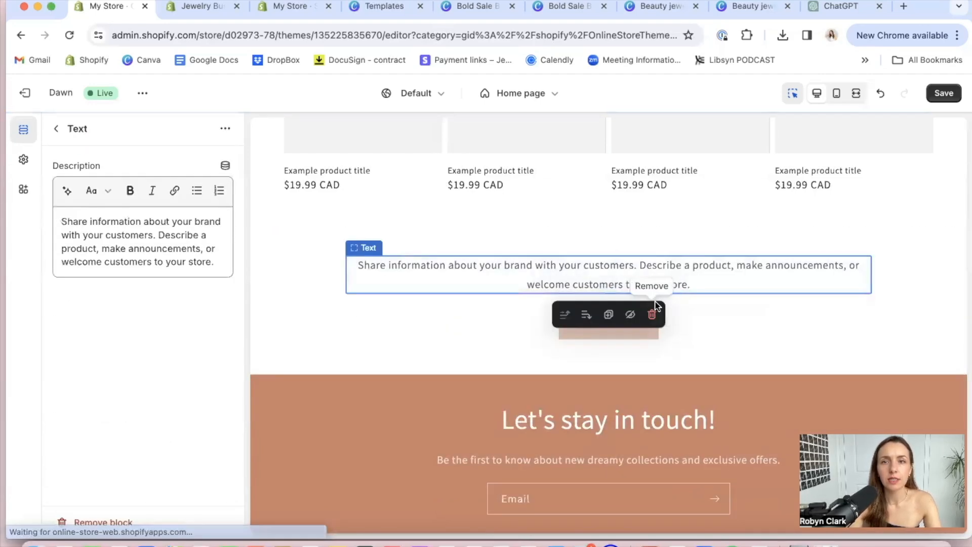
pyautogui.click(653, 315)
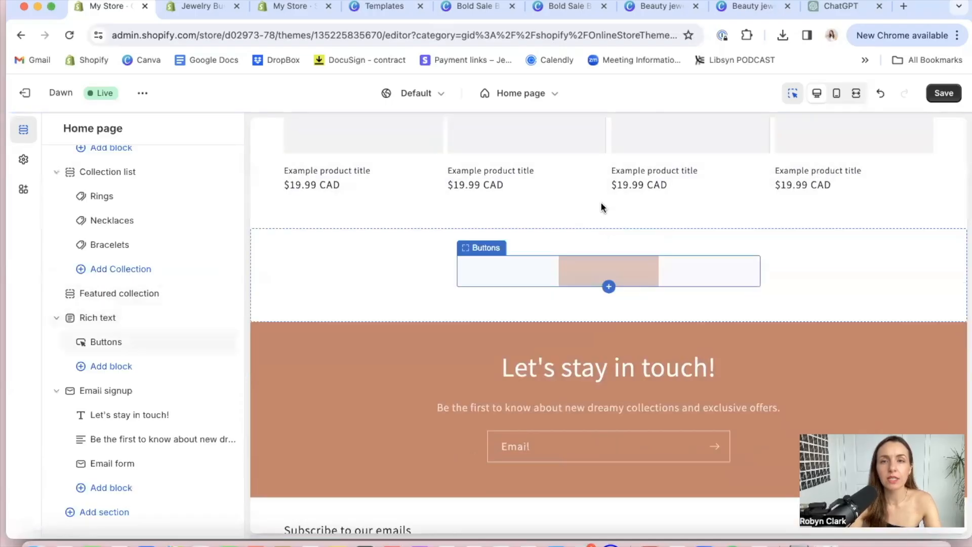
# Set the first button label in the Rich text section's Buttons block to "Show me the golden faves"
pyautogui.click(614, 273)
pyautogui.moveTo(112, 186); pyautogui.dragTo(59, 187)
pyautogui.write('Sho')
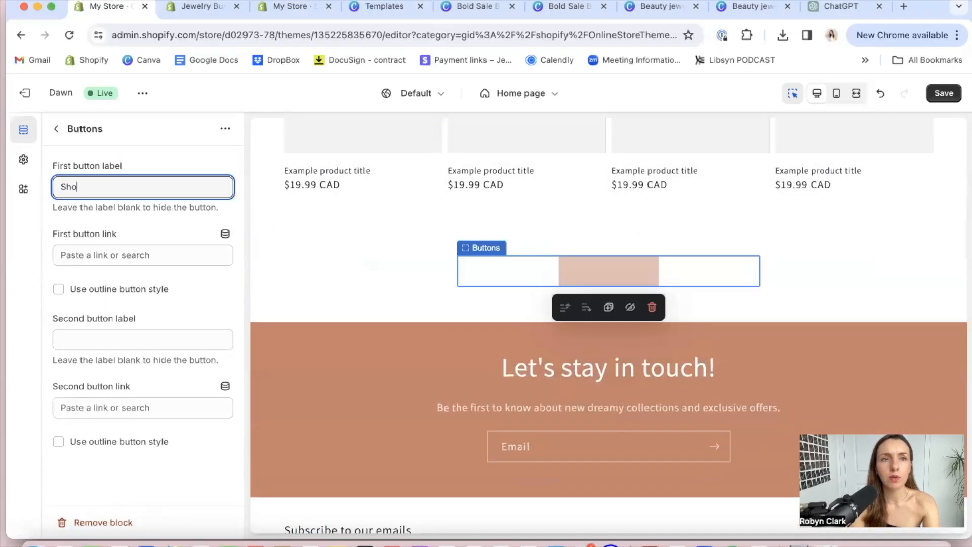
pyautogui.write('p')
pyautogui.press('BackSpace')
pyautogui.press('BackSpace')
pyautogui.press('BackSpace')
pyautogui.press('BackSpace')
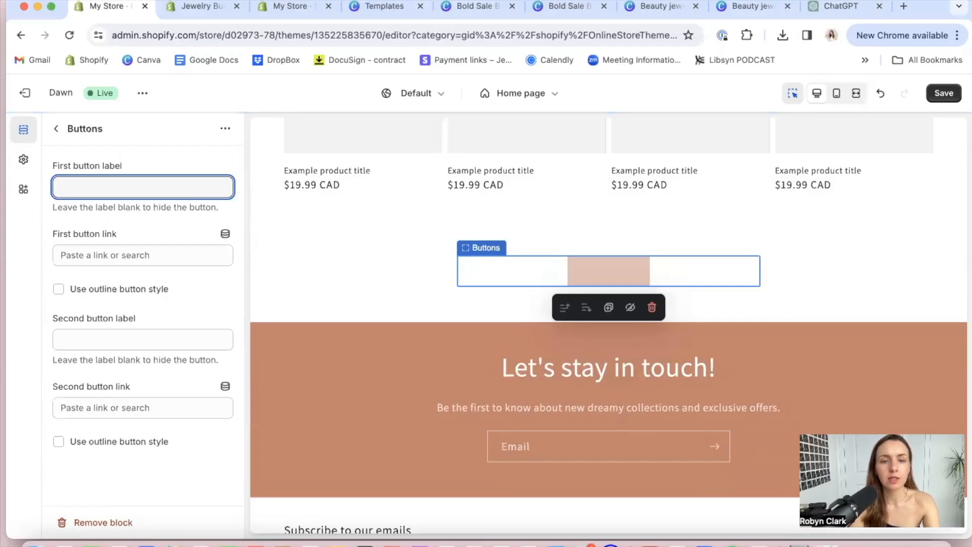
pyautogui.write('Show me the ')
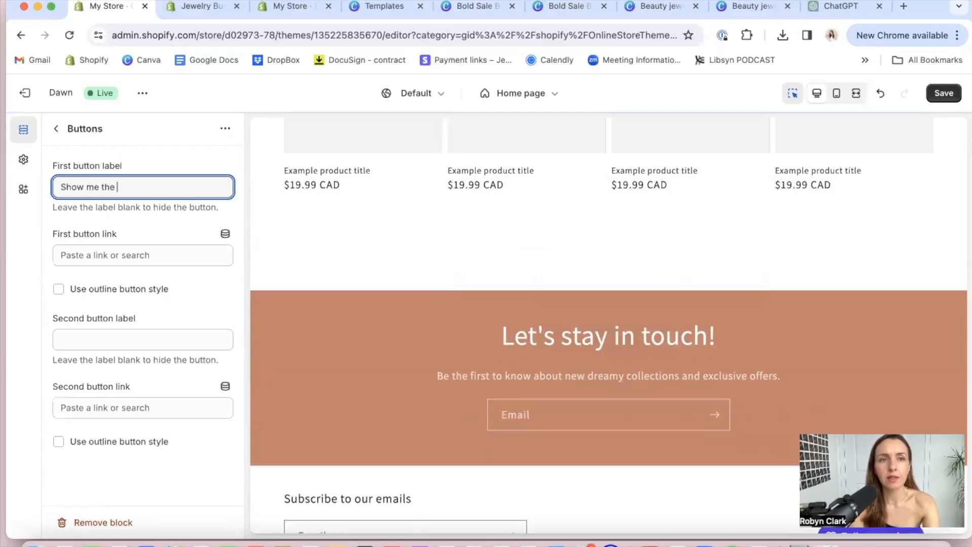
pyautogui.write('golden faves')
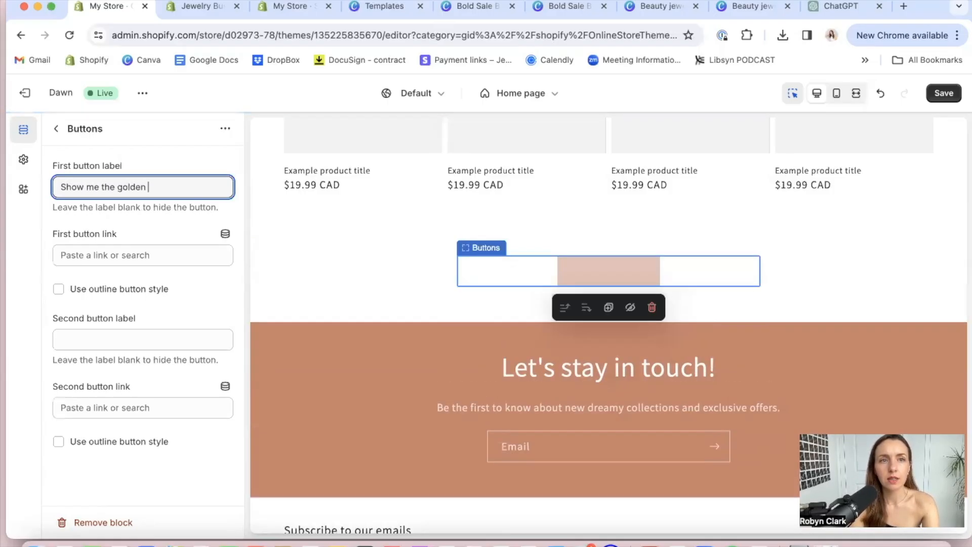
# Link the "Show me the golden faves" button to the Bestsellers collection and return to the home page section list
pyautogui.click(130, 255)
pyautogui.click(112, 280)
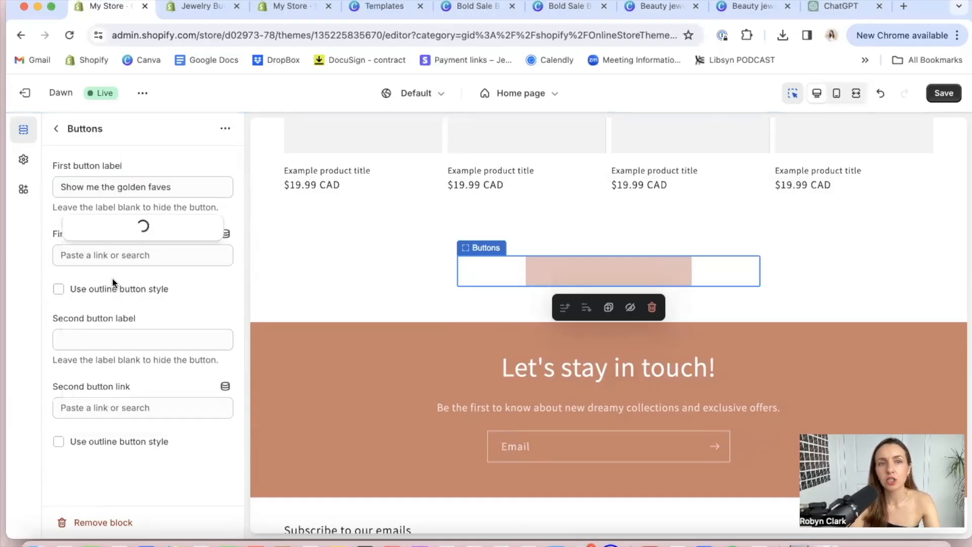
pyautogui.click(117, 367)
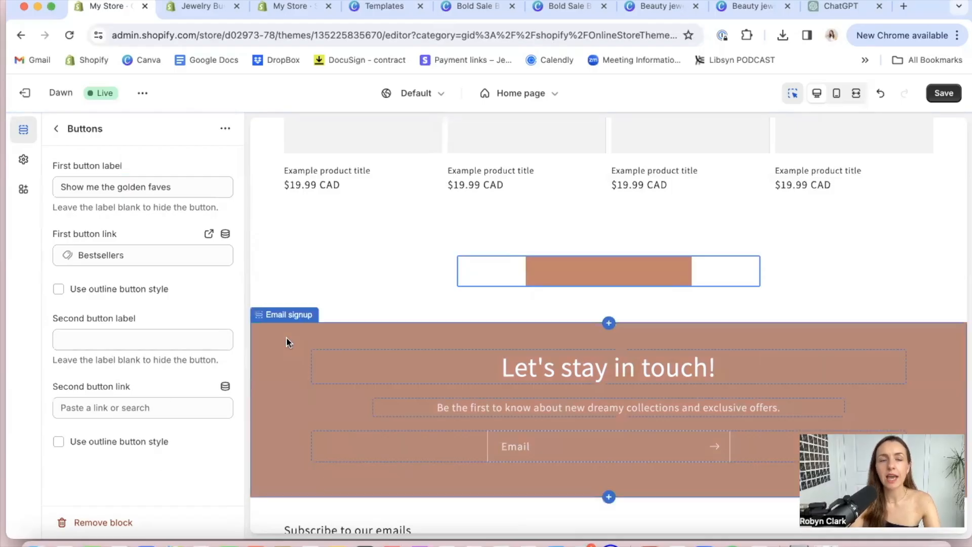
pyautogui.click(58, 129)
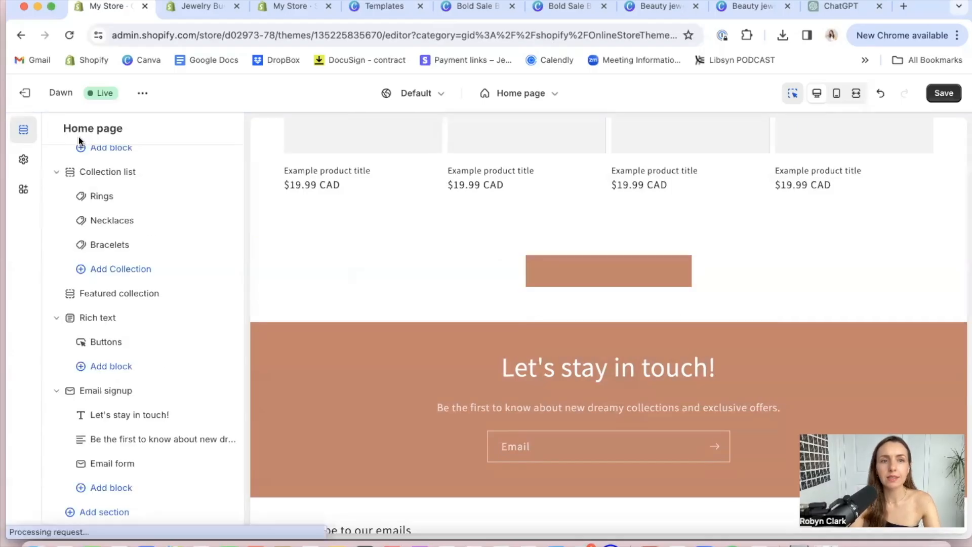
# Try color Scheme 2 on the Rich text section holding the "Show me the golden faves" button and restore Scheme 1
pyautogui.click(120, 341)
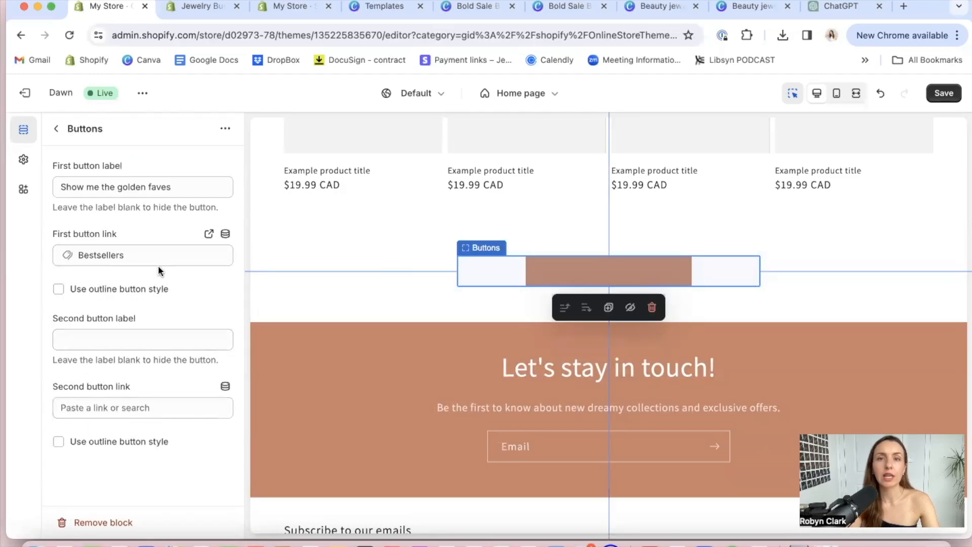
pyautogui.click(57, 128)
pyautogui.click(405, 238)
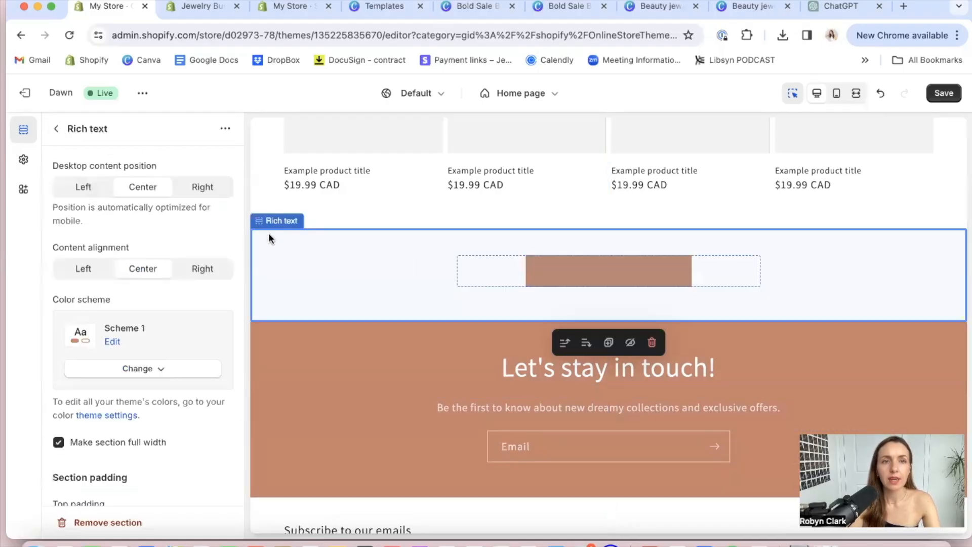
pyautogui.click(136, 368)
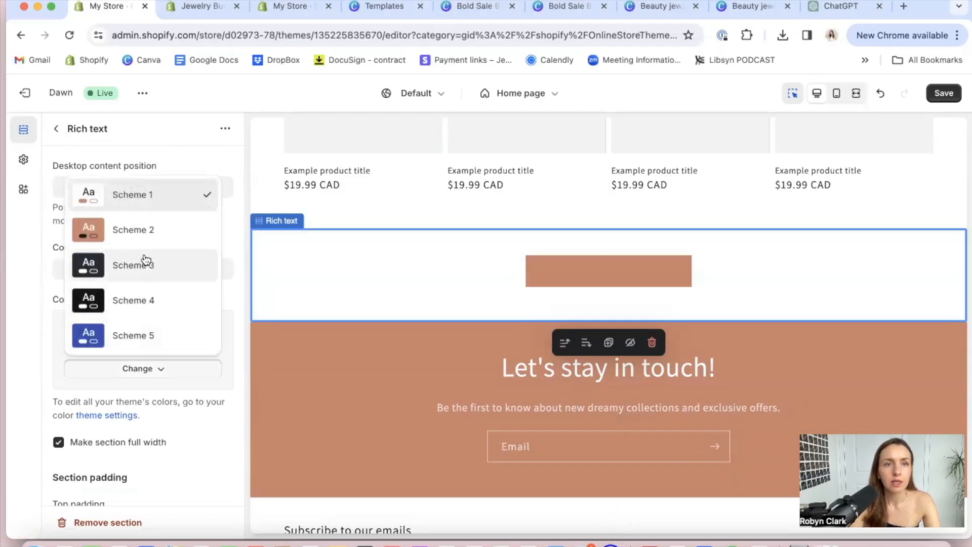
pyautogui.click(135, 223)
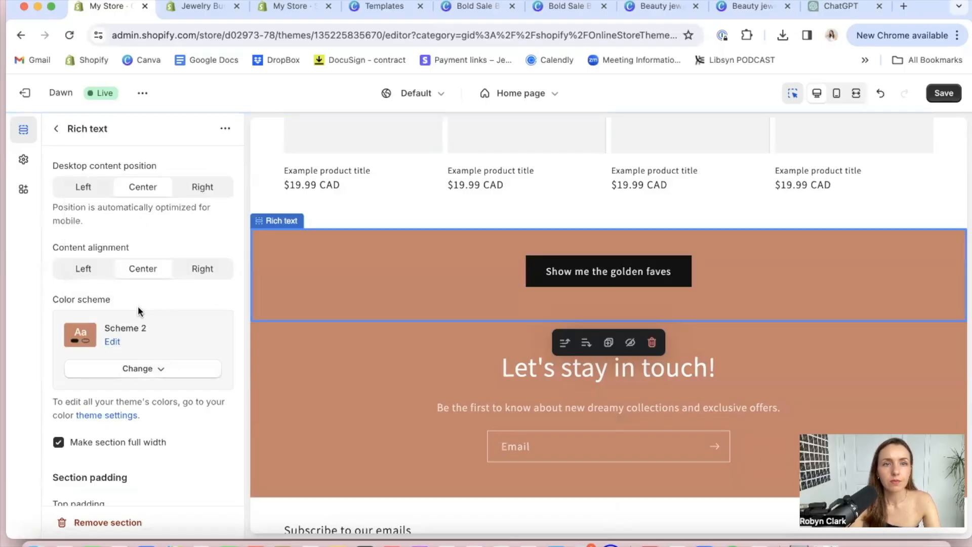
pyautogui.click(140, 368)
pyautogui.click(161, 193)
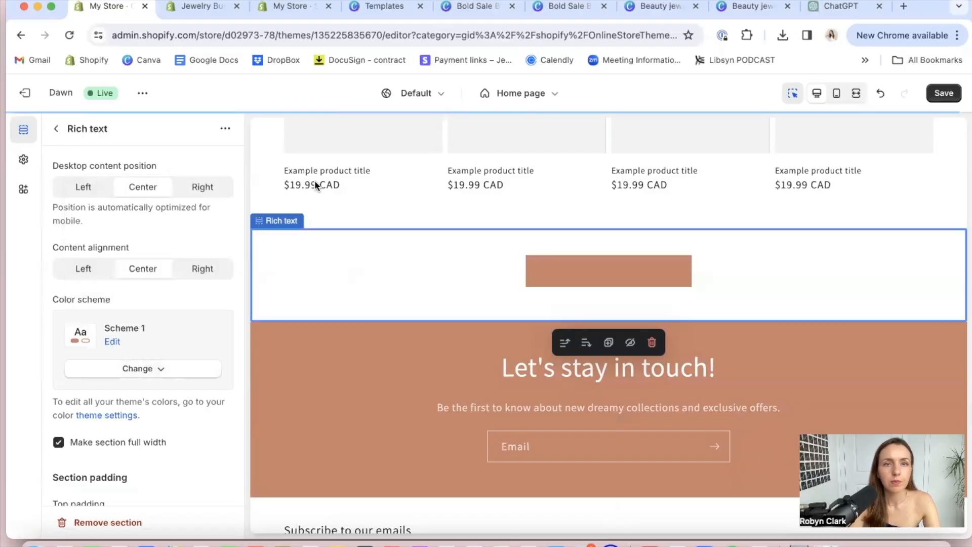
# Enable the outline button style for the "Show me the golden faves" button and save the theme changes
pyautogui.click(593, 272)
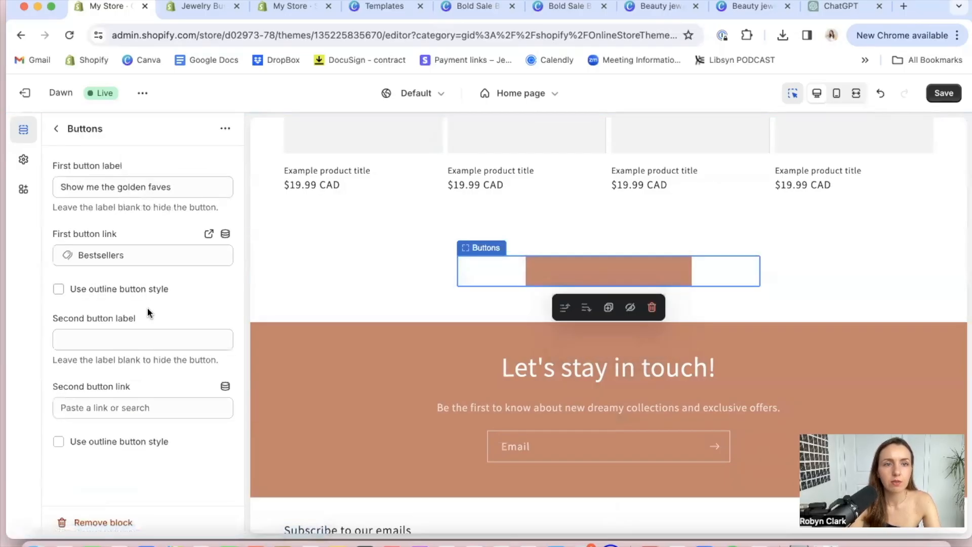
pyautogui.click(90, 293)
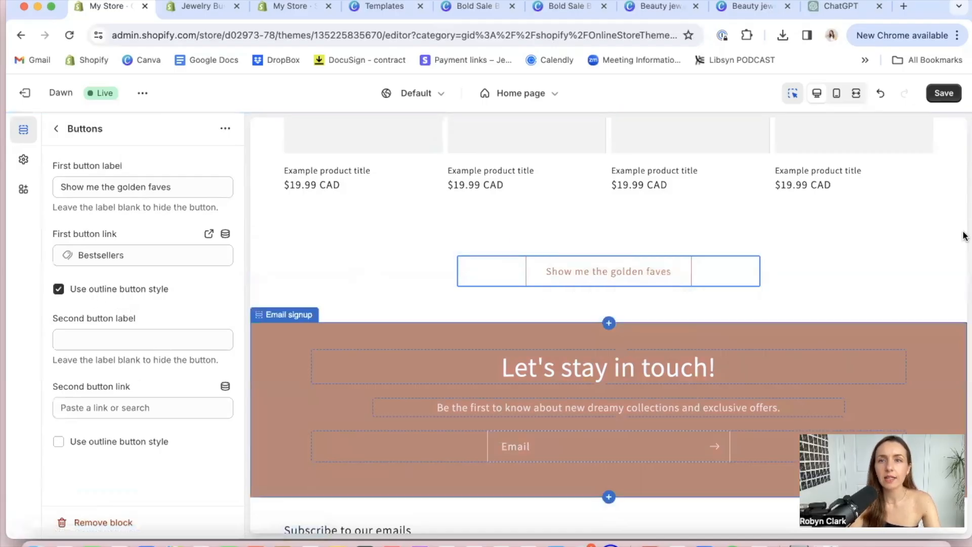
pyautogui.click(940, 200)
pyautogui.scroll(-3, 829, 388)
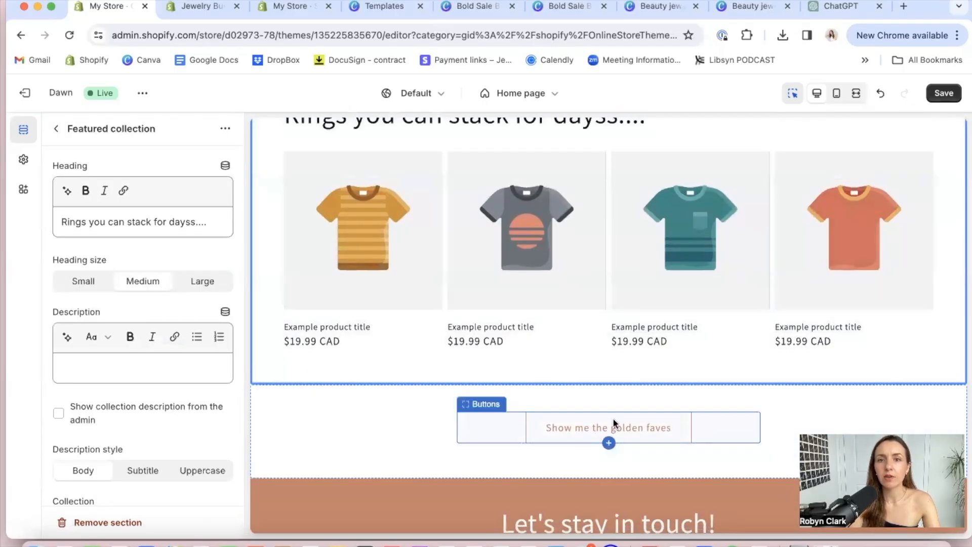
pyautogui.click(943, 93)
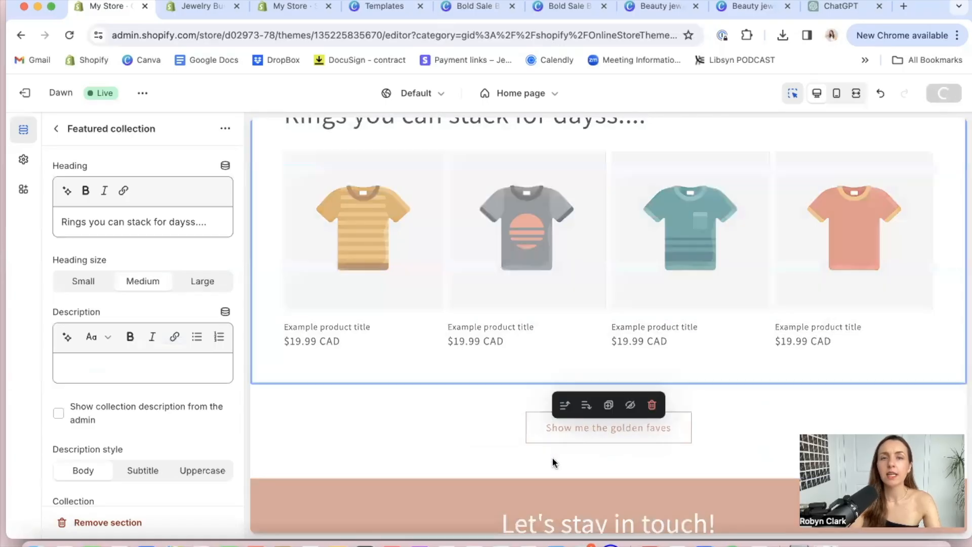
# Review the home page preview from the header through the collections and email signup to the footer
pyautogui.click(567, 401)
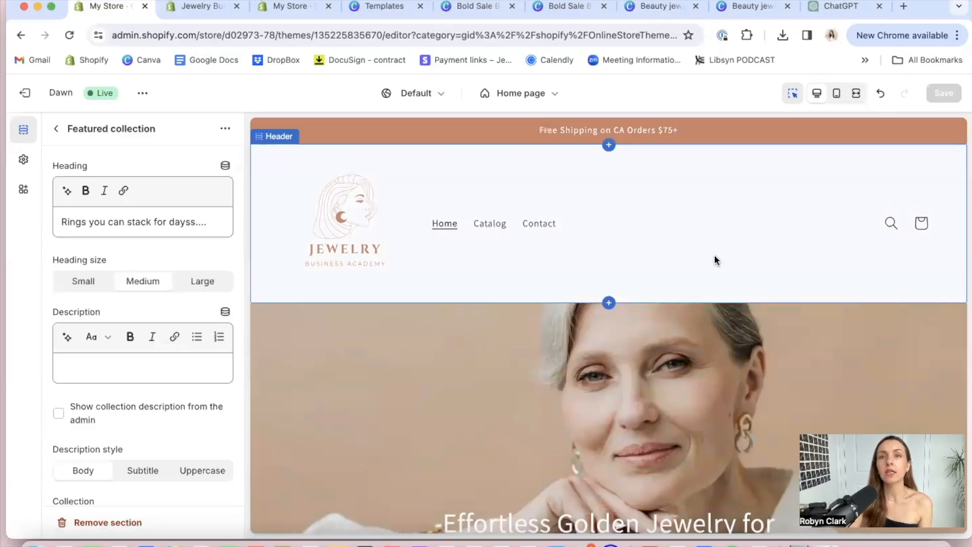
pyautogui.scroll(-8, 715, 260)
pyautogui.scroll(-7, 715, 260)
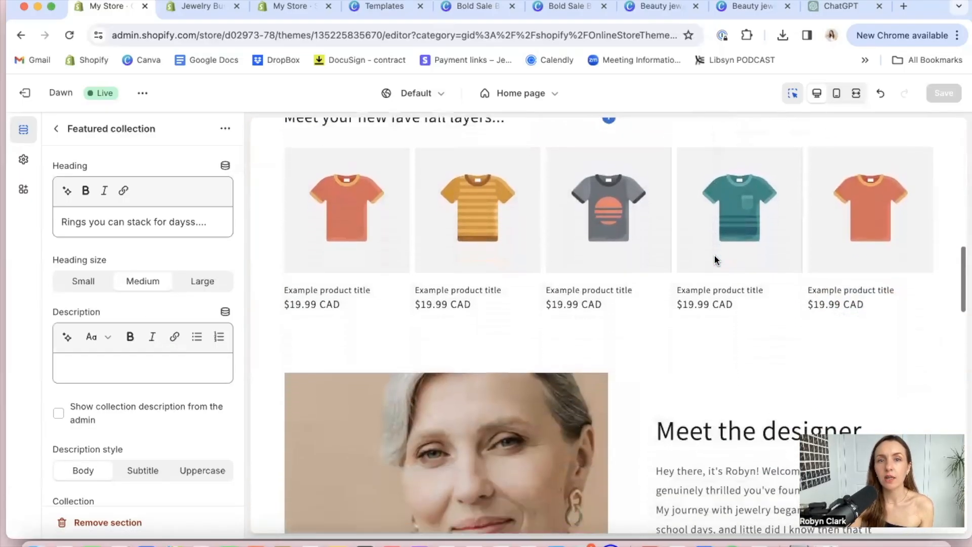
pyautogui.scroll(-8, 715, 260)
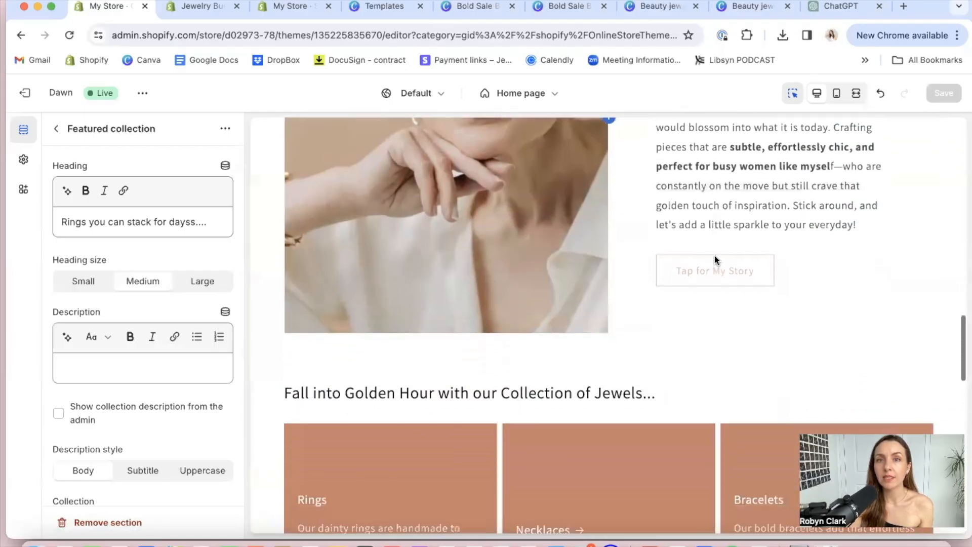
pyautogui.scroll(-5, 714, 257)
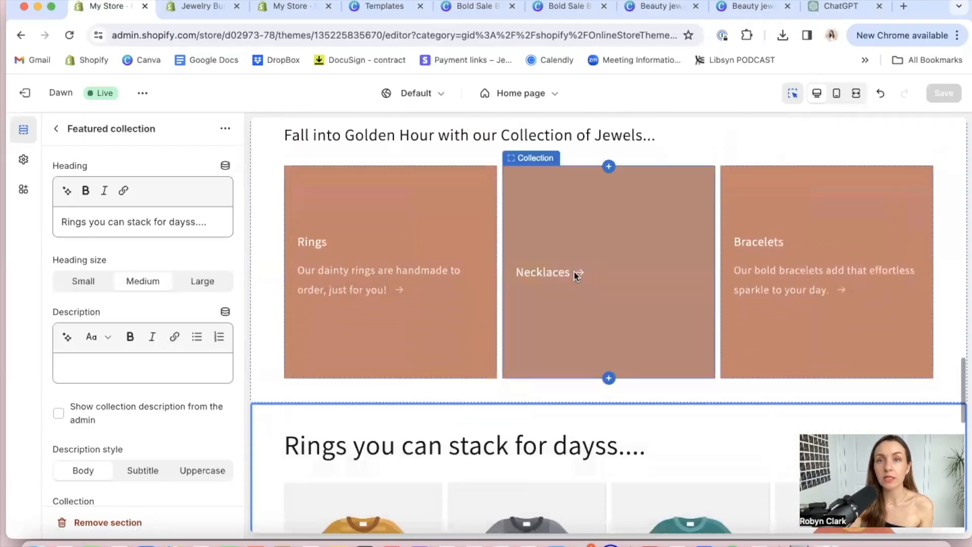
pyautogui.scroll(-10, 574, 274)
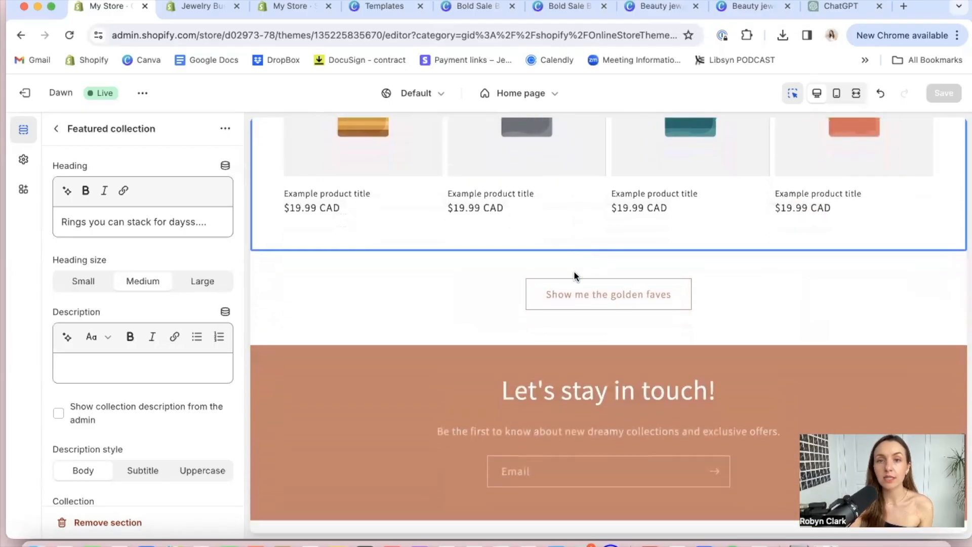
pyautogui.scroll(-4, 574, 273)
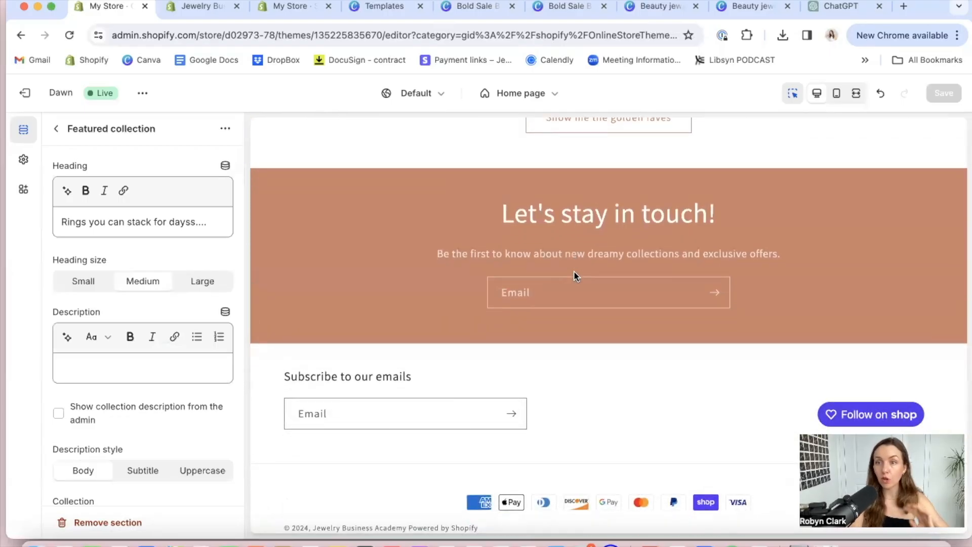
pyautogui.scroll(6, 574, 271)
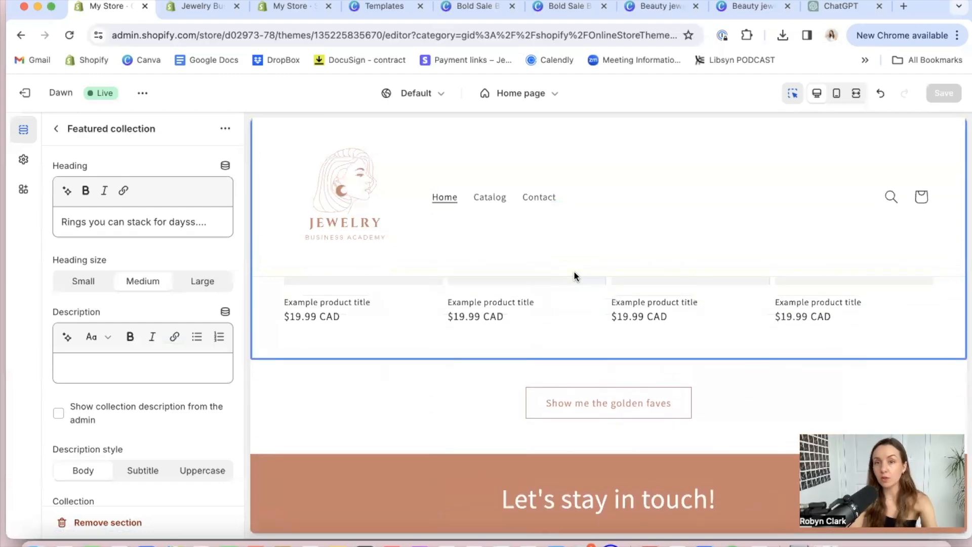
# Open the theme settings and examine the logo, favicon and button options, including button border and shadow
pyautogui.click(55, 129)
pyautogui.scroll(-5, 104, 435)
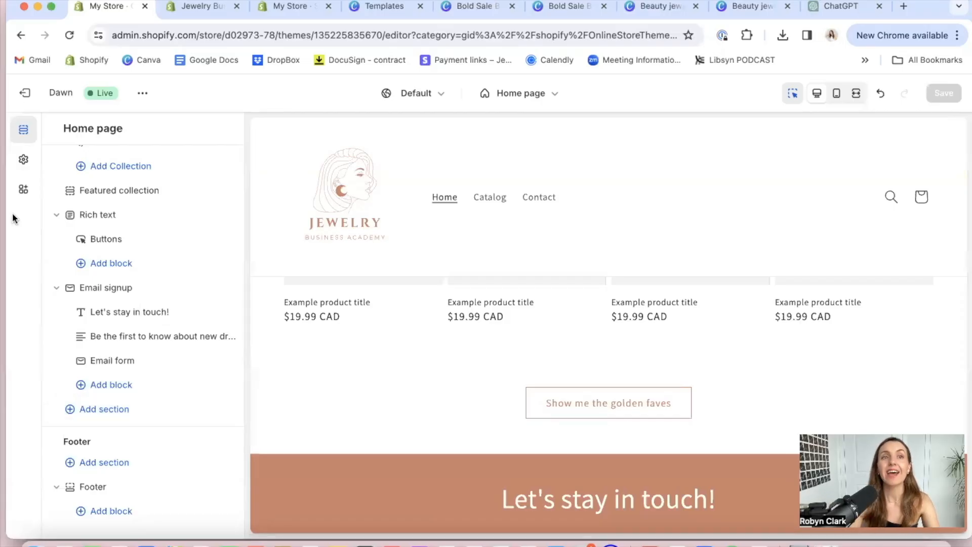
pyautogui.click(25, 160)
pyautogui.scroll(-5, 115, 330)
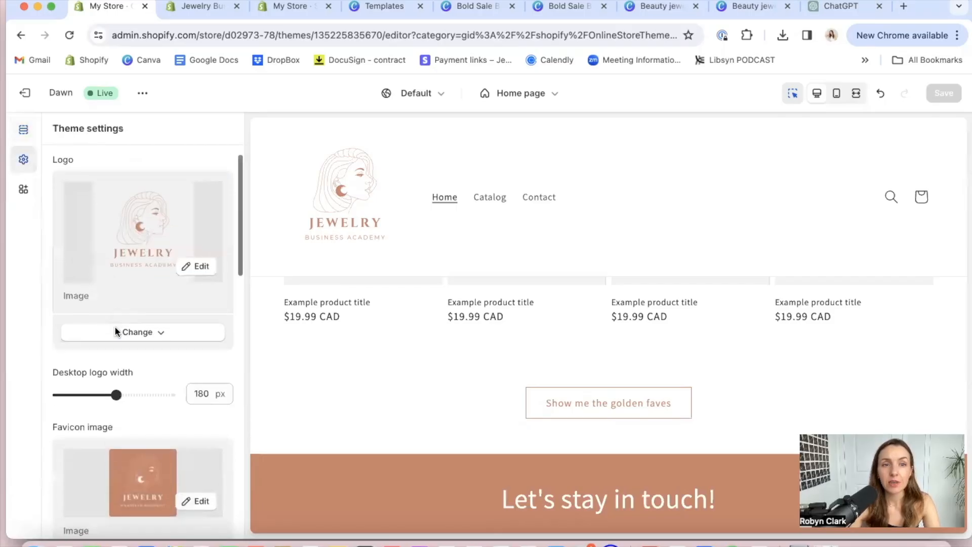
pyautogui.scroll(-8, 115, 331)
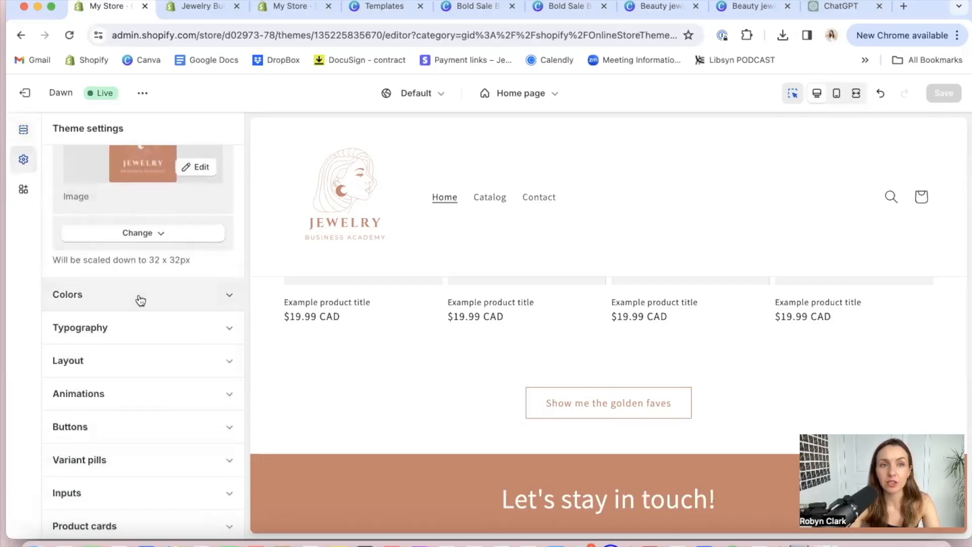
pyautogui.scroll(3, 177, 213)
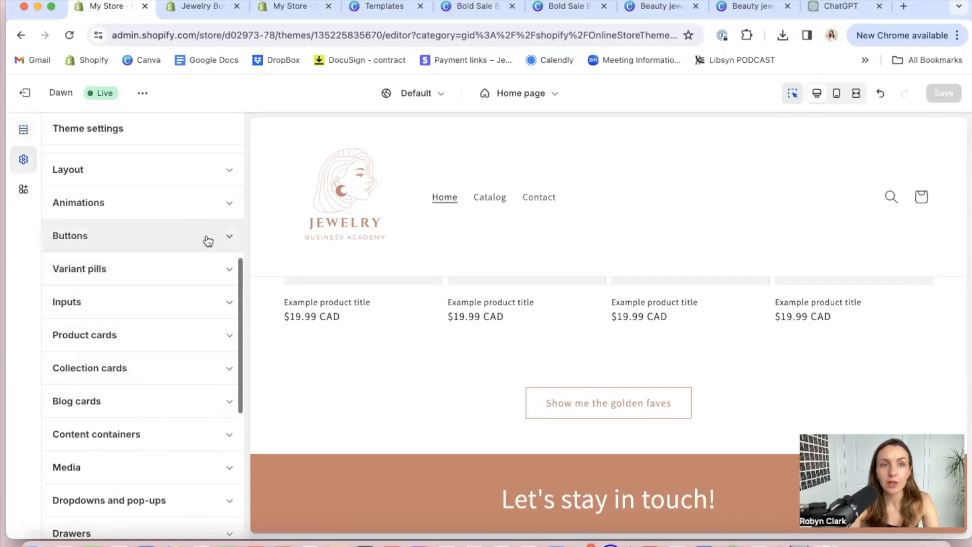
pyautogui.click(207, 240)
pyautogui.scroll(-3, 165, 306)
pyautogui.scroll(3, 166, 307)
pyautogui.scroll(1, 166, 307)
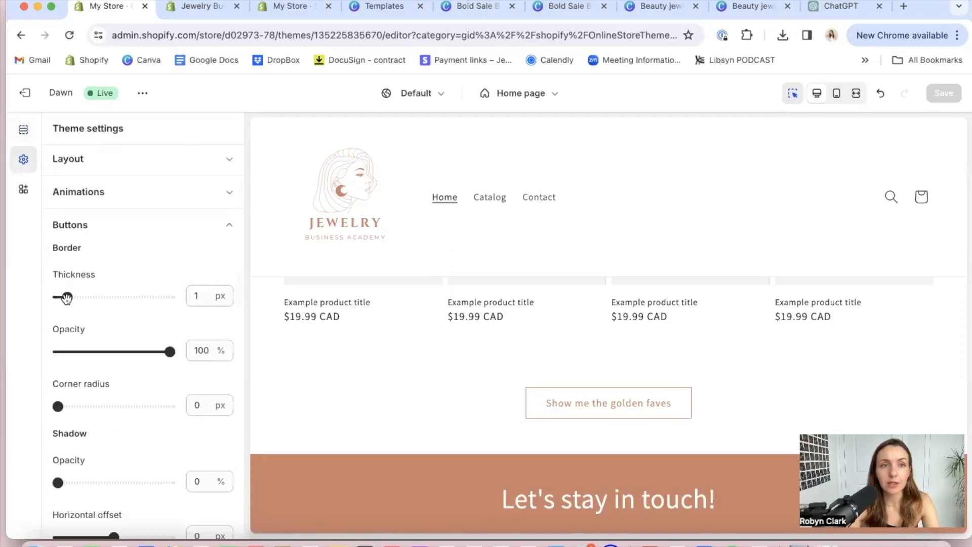
pyautogui.scroll(-10, 142, 354)
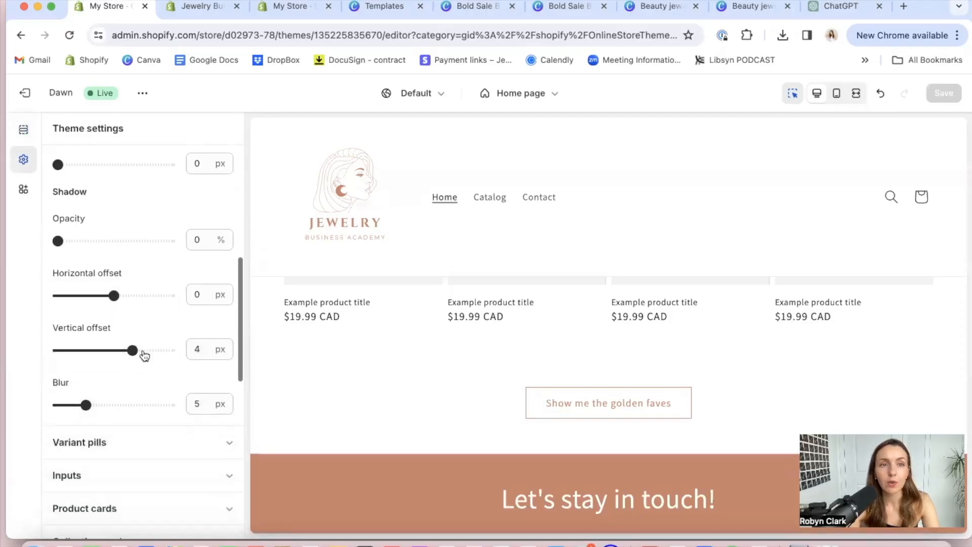
pyautogui.scroll(-2, 145, 355)
pyautogui.scroll(15, 145, 356)
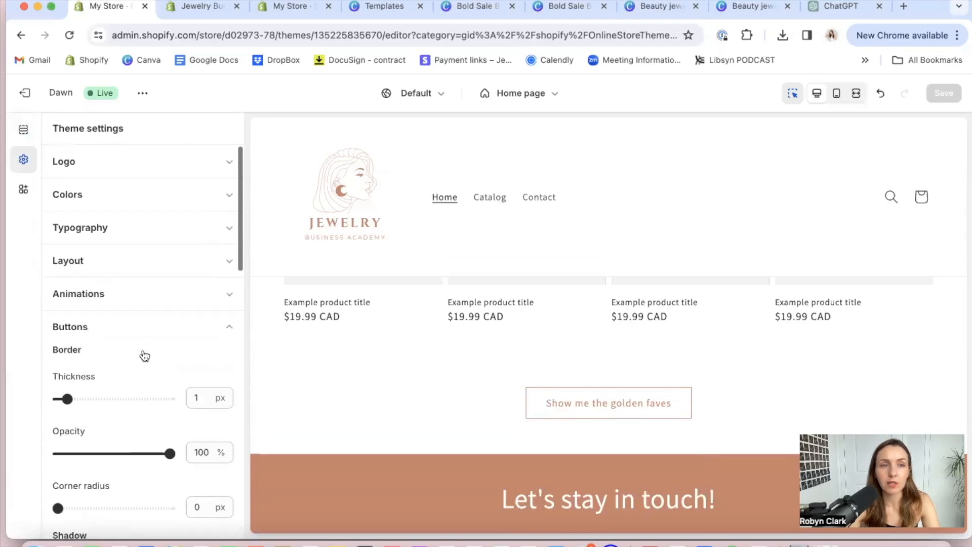
# Examine the theme's color settings for Scheme 2, Scheme 1 and Scheme 3
pyautogui.click(222, 200)
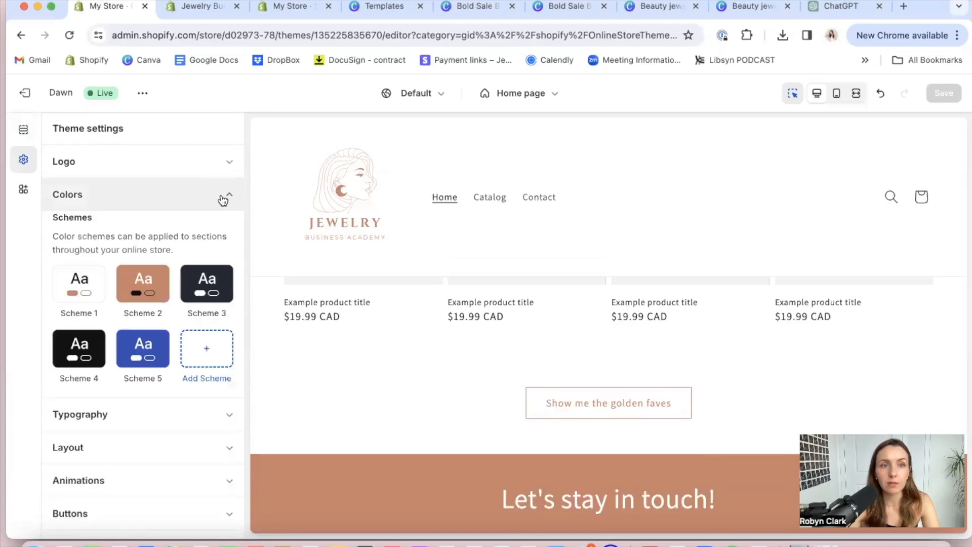
pyautogui.click(143, 283)
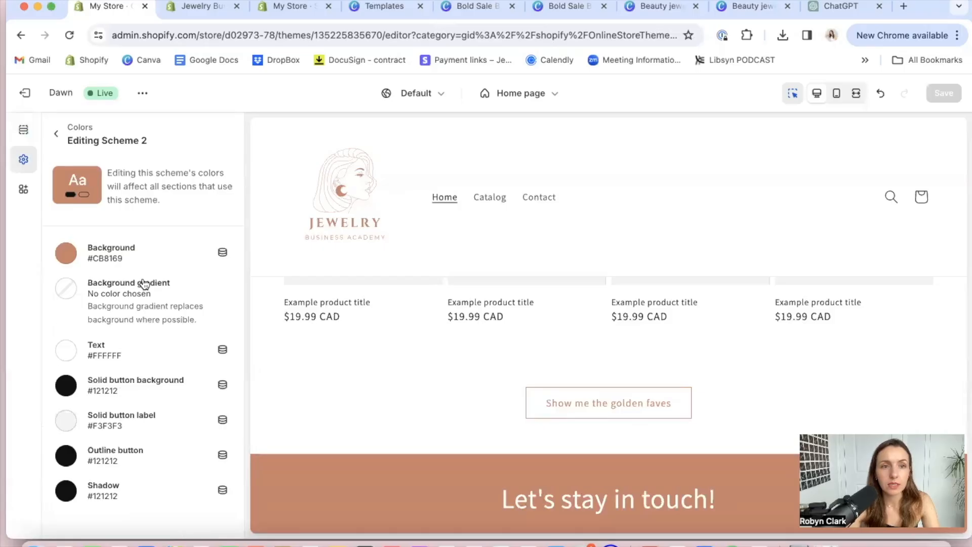
pyautogui.click(57, 133)
pyautogui.click(78, 294)
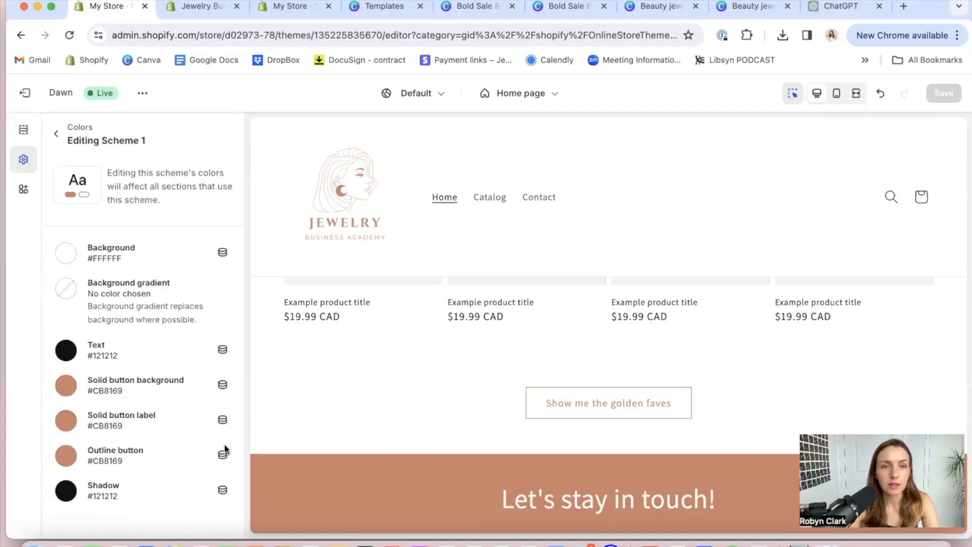
pyautogui.click(57, 134)
pyautogui.scroll(-3, 164, 375)
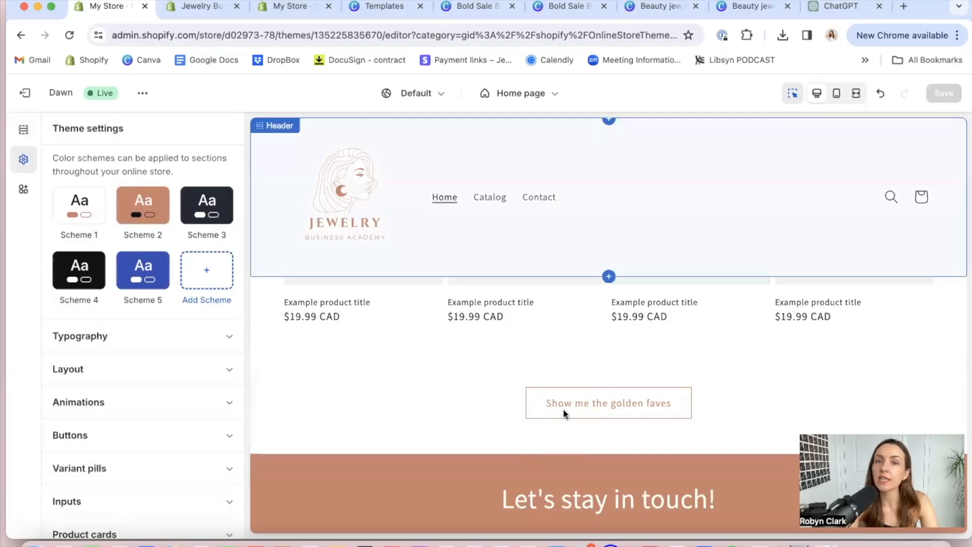
pyautogui.click(212, 207)
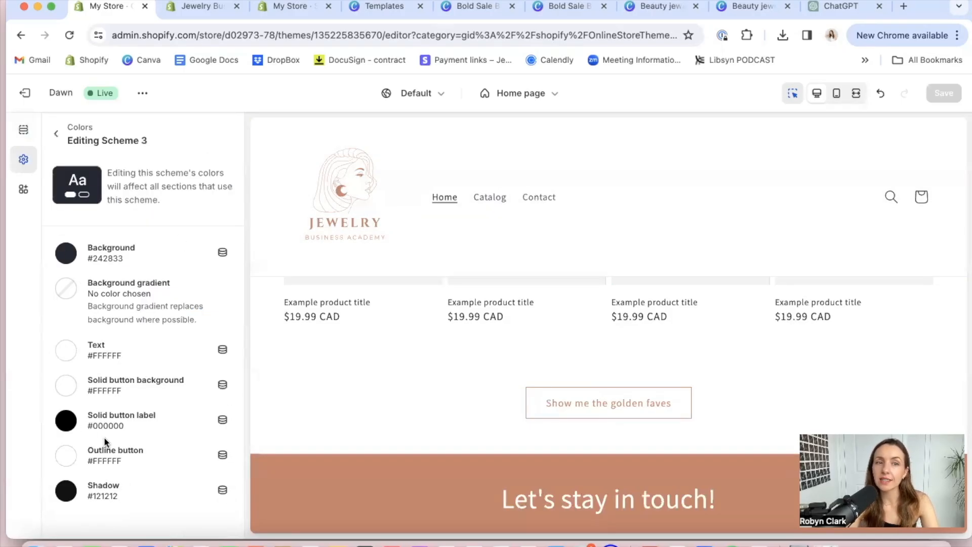
pyautogui.click(56, 136)
# Look through the theme's layout grid spacing and its dropdown and pop-up settings
pyautogui.scroll(-3, 154, 369)
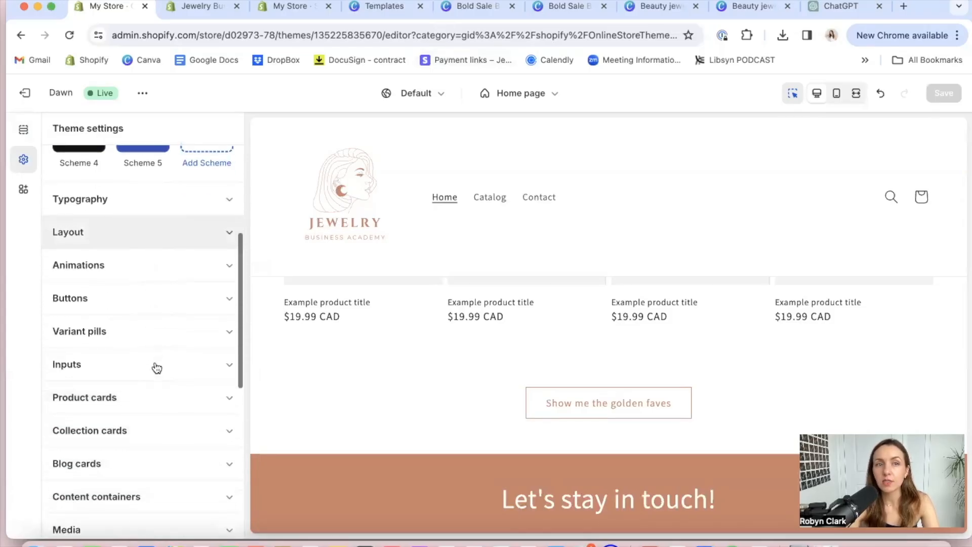
pyautogui.click(222, 222)
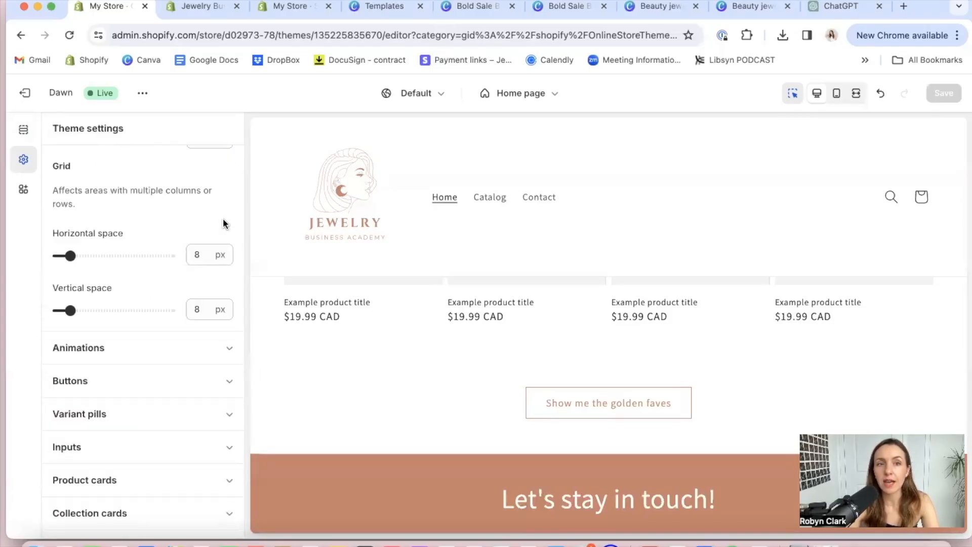
pyautogui.scroll(-5, 170, 354)
pyautogui.scroll(-1, 174, 245)
pyautogui.scroll(1, 173, 226)
pyautogui.scroll(-5, 174, 226)
pyautogui.scroll(-2, 176, 227)
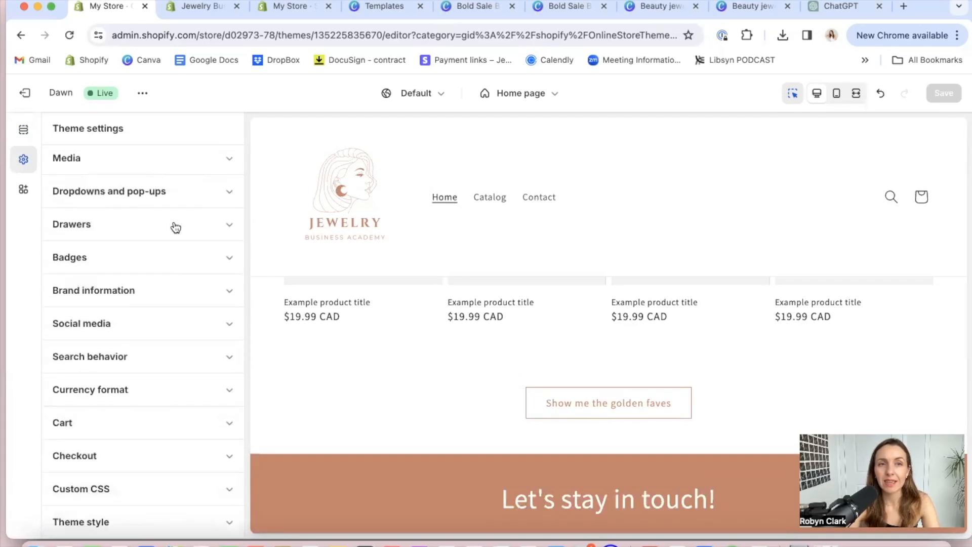
pyautogui.click(230, 193)
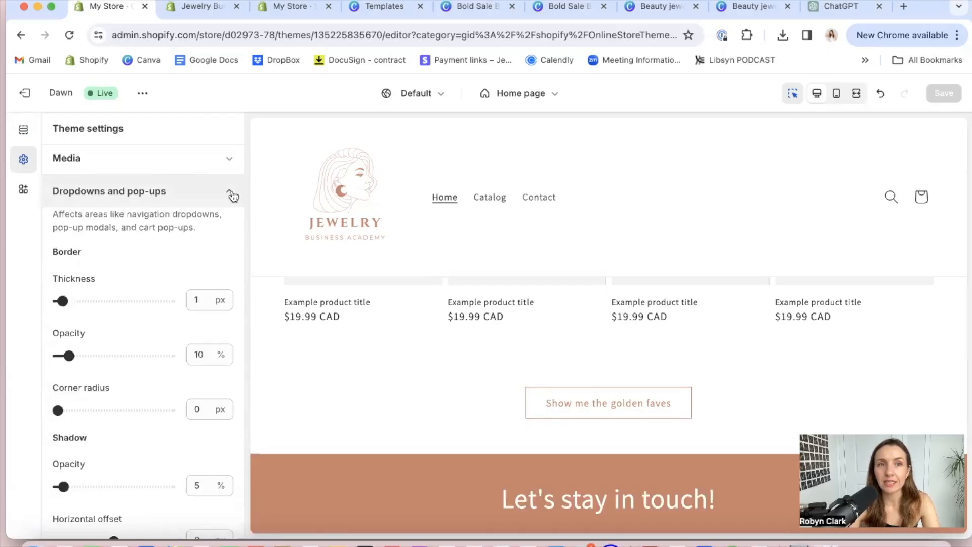
pyautogui.click(231, 195)
# Copy the Instagram profile URL from its browser page and add it as the Instagram link in the theme's social media settings
pyautogui.click(226, 318)
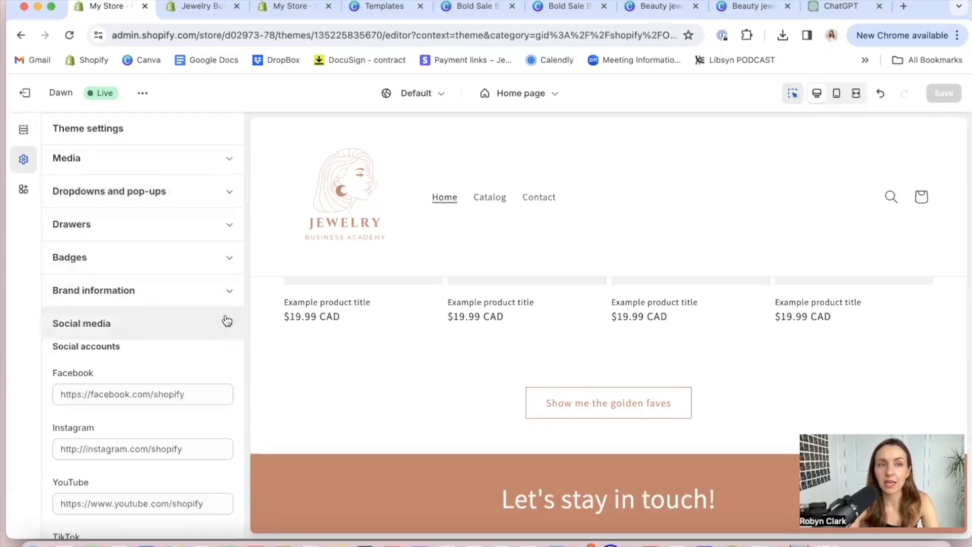
pyautogui.scroll(-3, 170, 393)
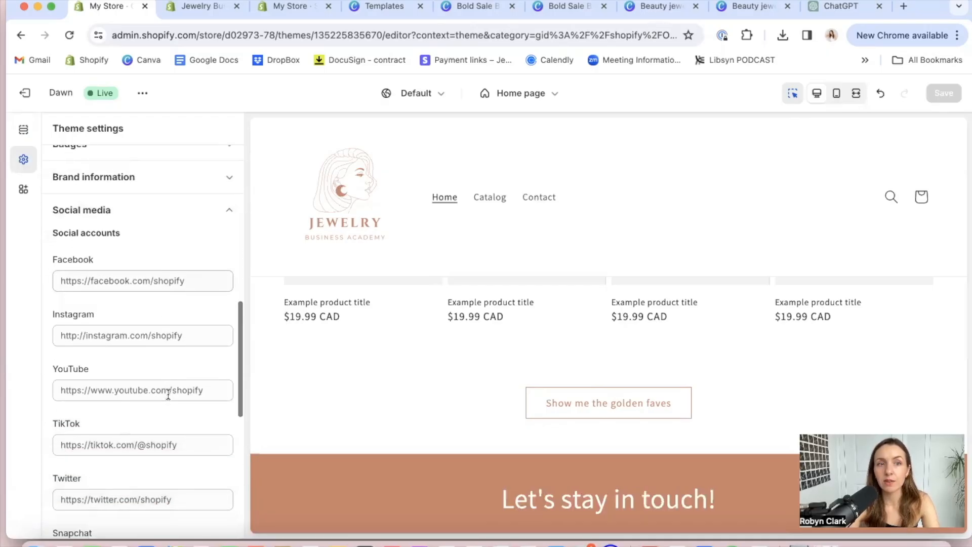
pyautogui.click(136, 335)
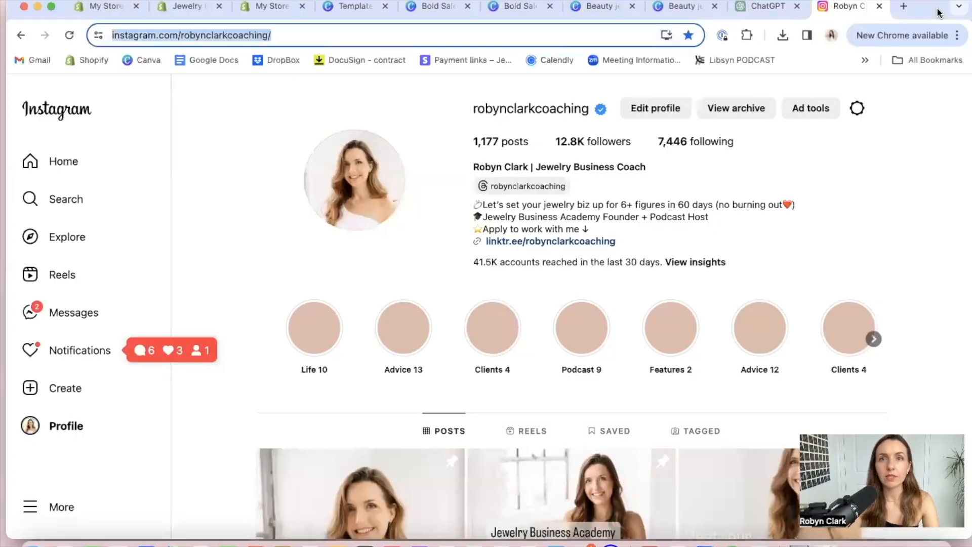
pyautogui.click(186, 36)
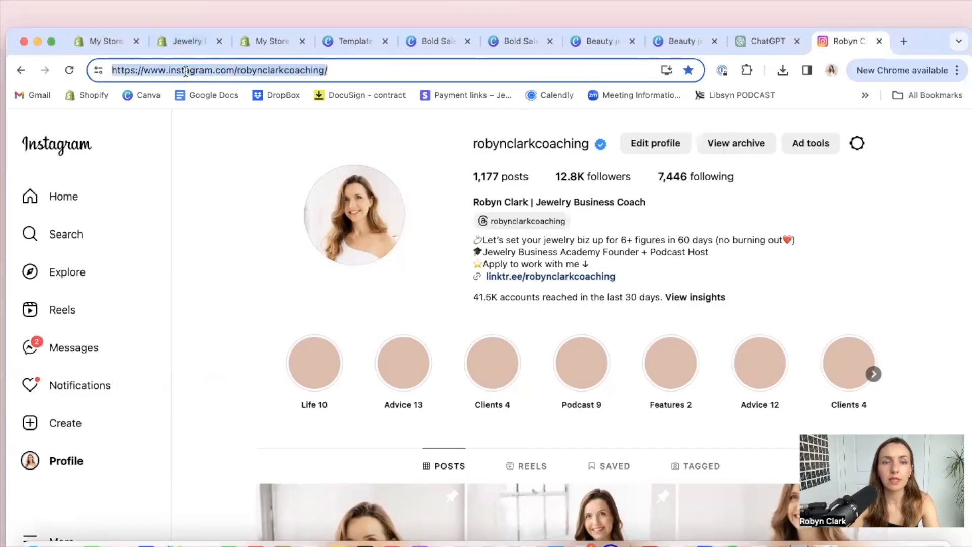
pyautogui.click(262, 43)
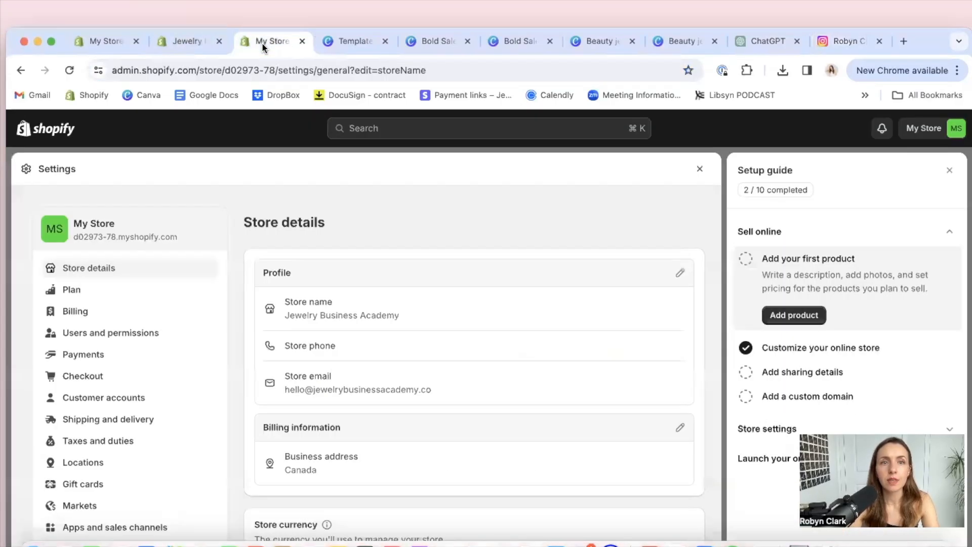
pyautogui.click(178, 41)
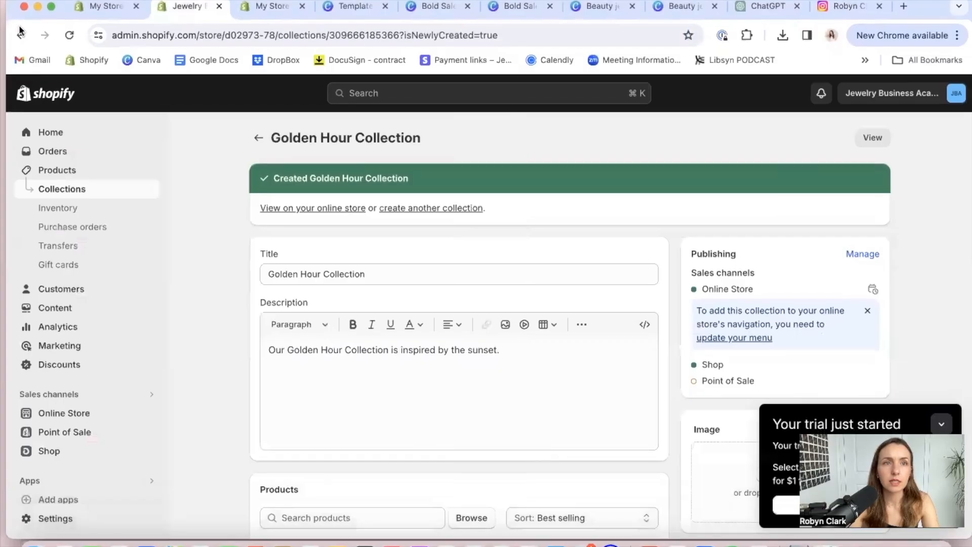
pyautogui.click(104, 6)
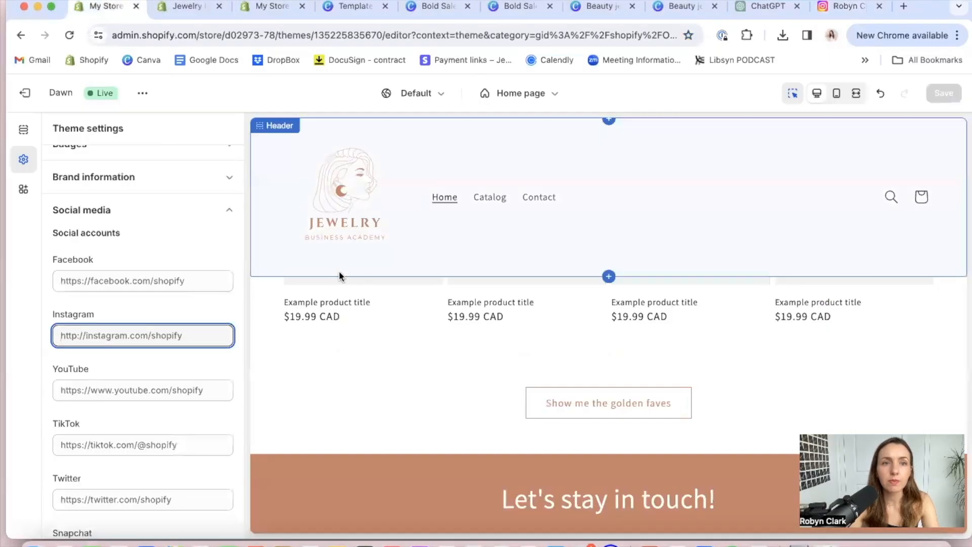
pyautogui.press('super+v')
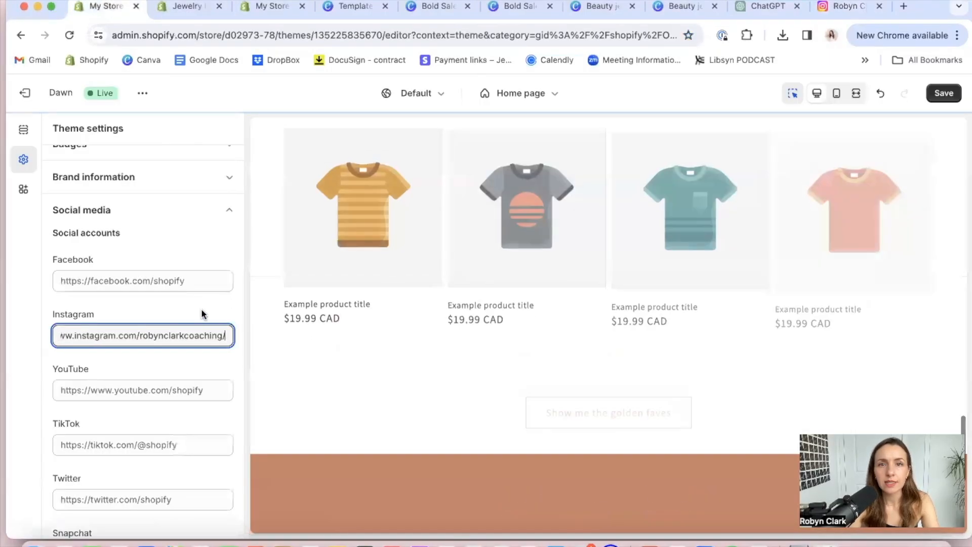
pyautogui.click(202, 311)
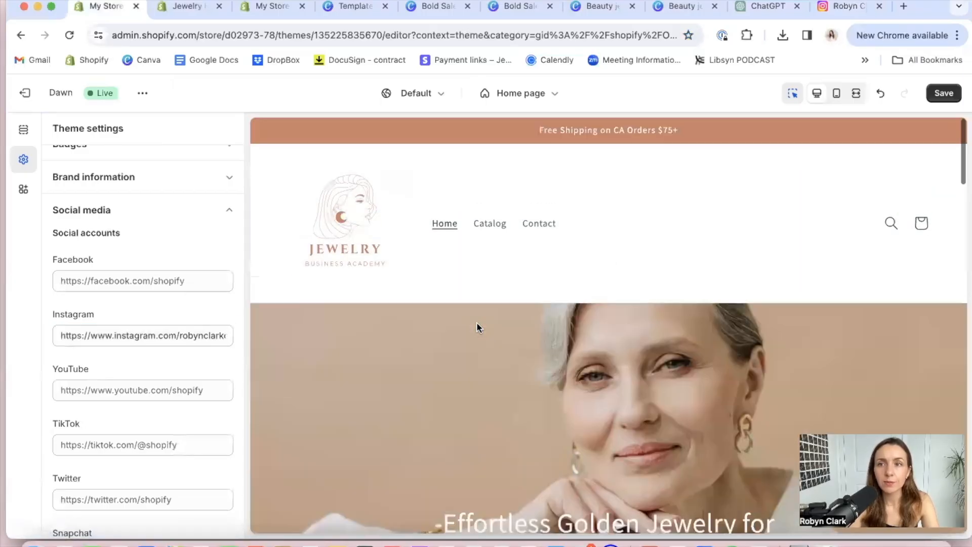
pyautogui.scroll(-20, 596, 209)
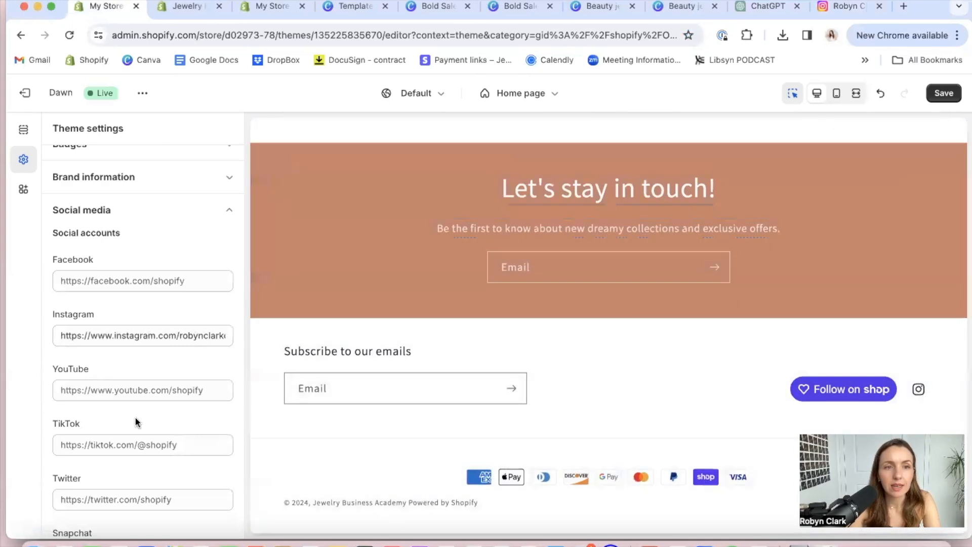
# Look through the remaining social media fields and the theme's search behavior, currency format and cart settings
pyautogui.scroll(-3, 142, 405)
pyautogui.scroll(-15, 145, 396)
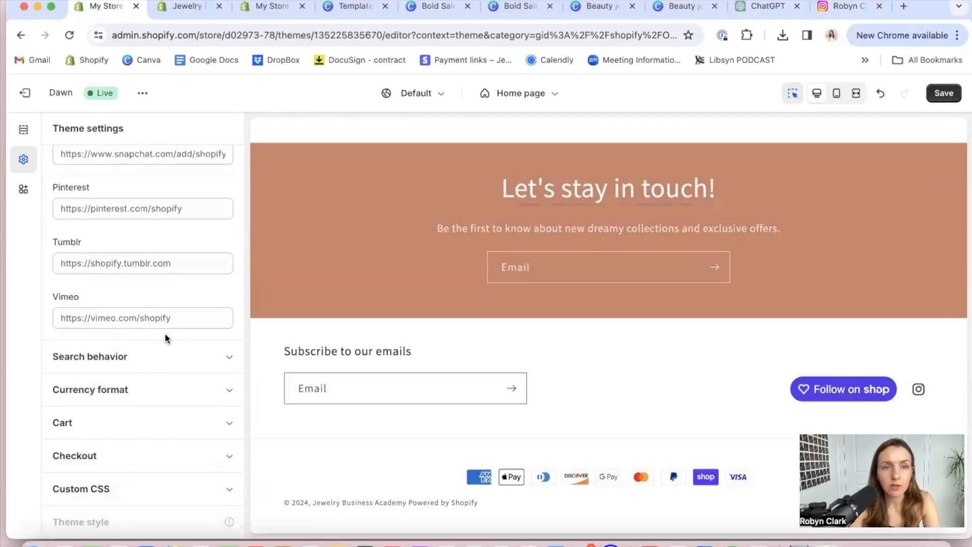
pyautogui.click(219, 359)
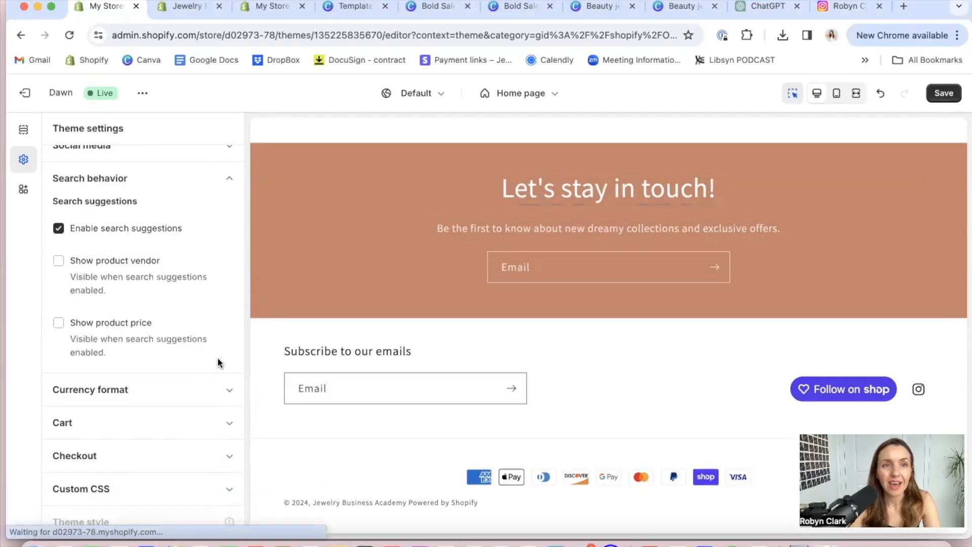
pyautogui.click(213, 399)
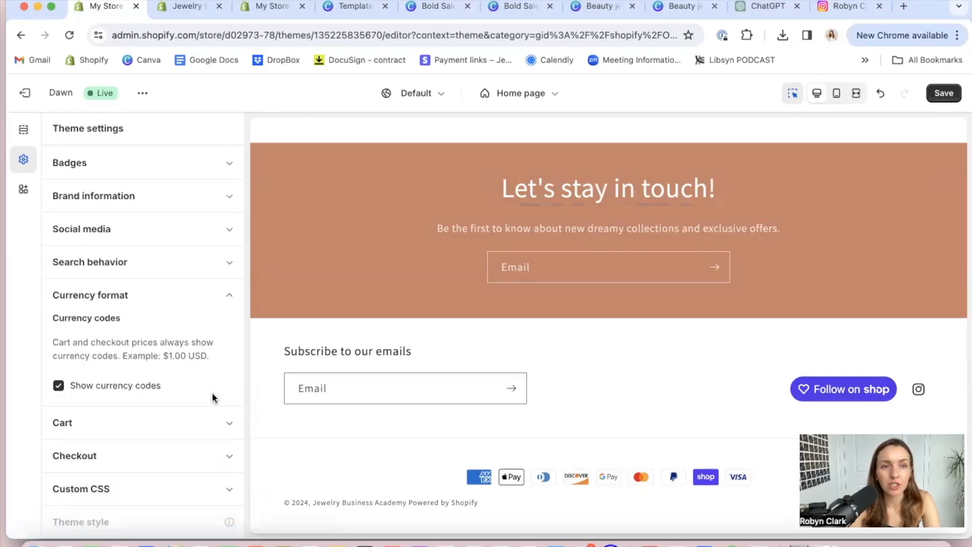
pyautogui.click(227, 422)
pyautogui.scroll(-3, 227, 421)
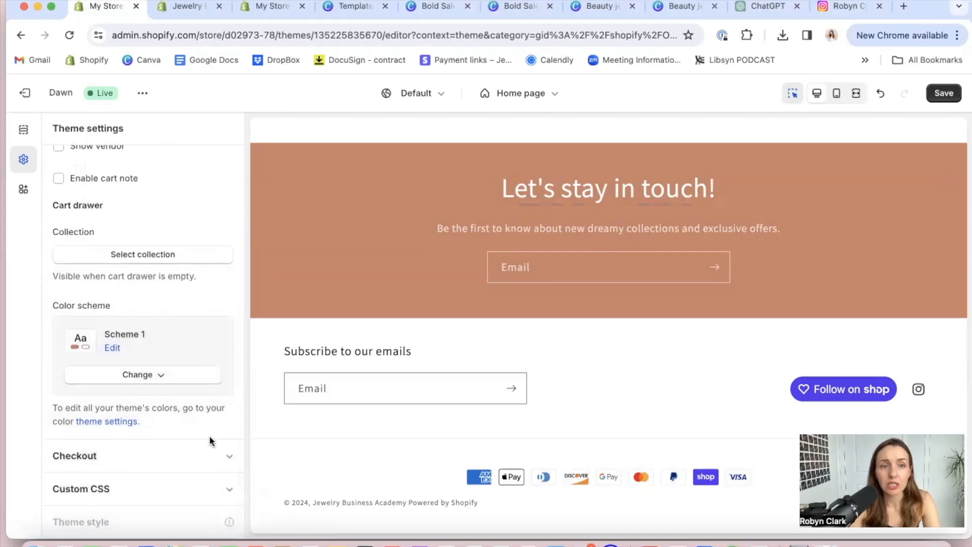
# Review the checkout branding options from banner and logo to typography and colors, and save the theme changes
pyautogui.click(218, 456)
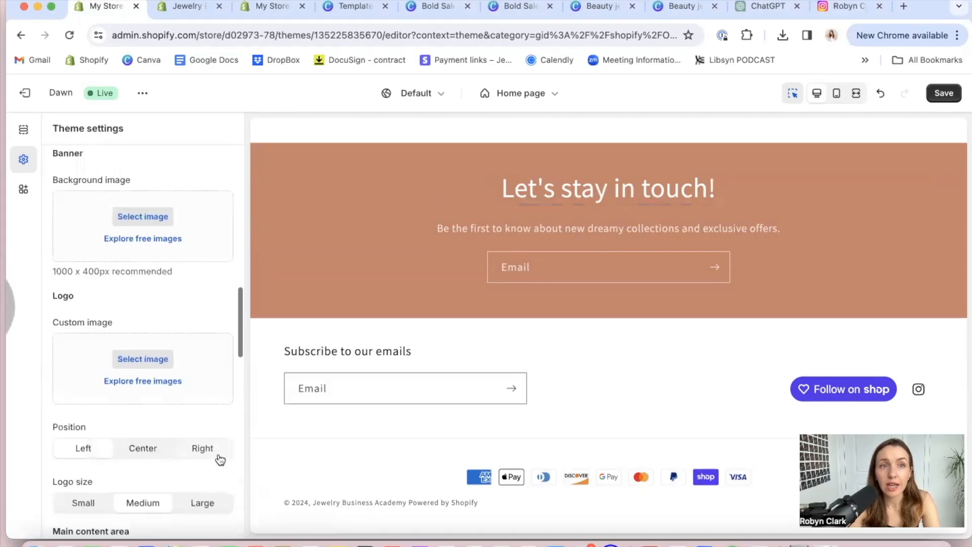
pyautogui.scroll(-4, 200, 365)
pyautogui.scroll(-8, 200, 365)
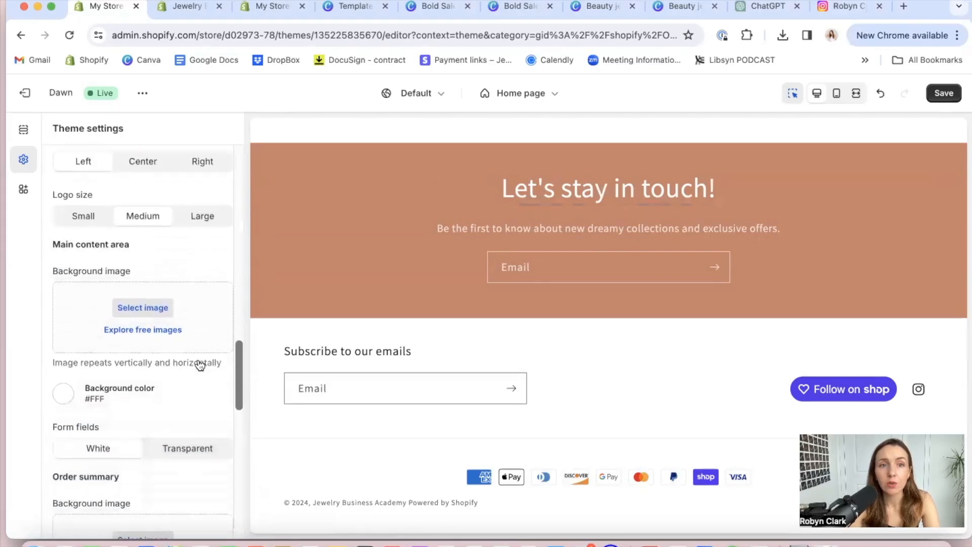
pyautogui.scroll(-10, 200, 364)
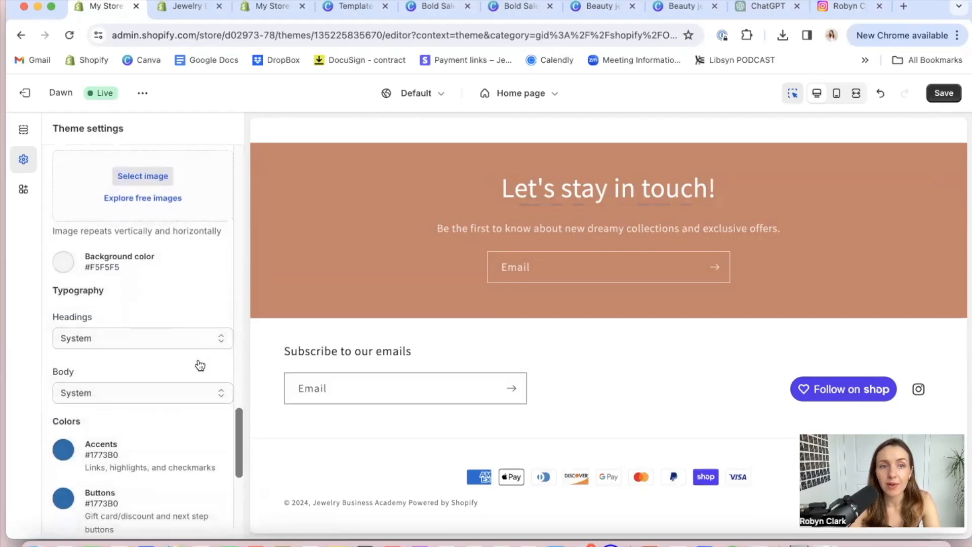
pyautogui.scroll(10, 200, 365)
pyautogui.scroll(8, 200, 364)
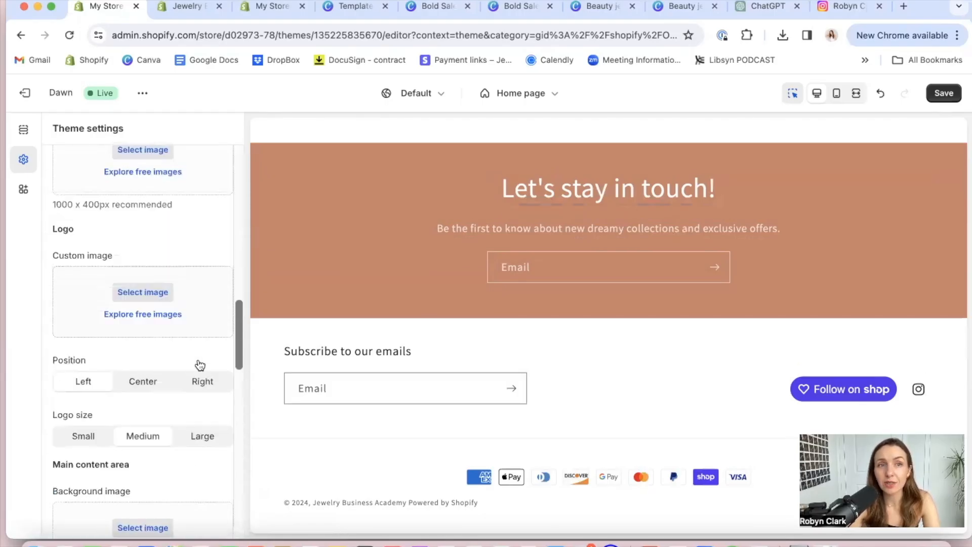
pyautogui.click(944, 93)
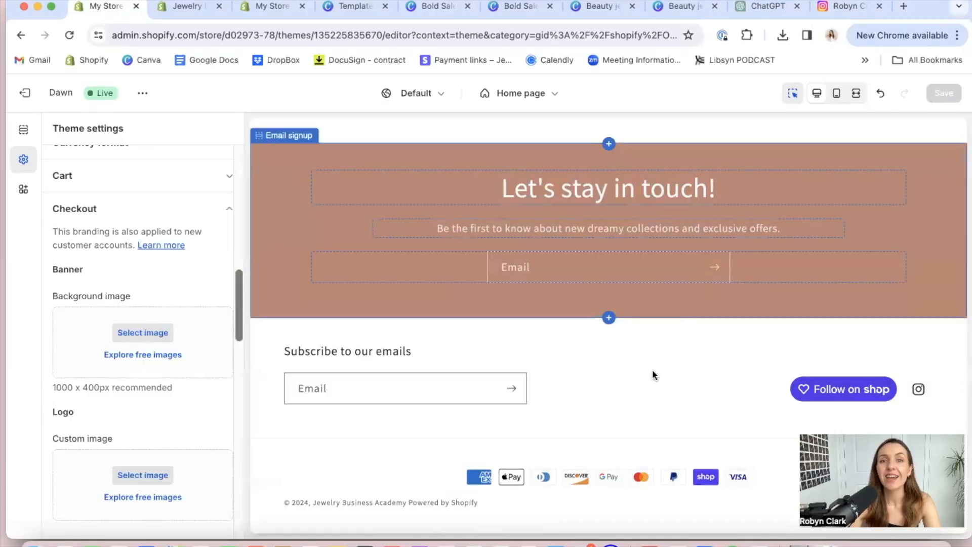
# Open the home page's Footer section and apply color Scheme 3 to it
pyautogui.click(611, 387)
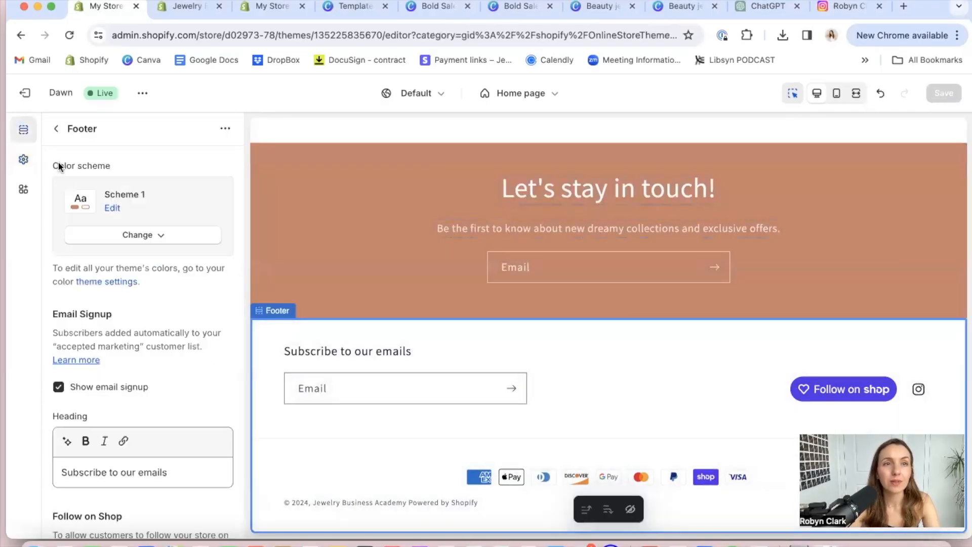
pyautogui.click(57, 133)
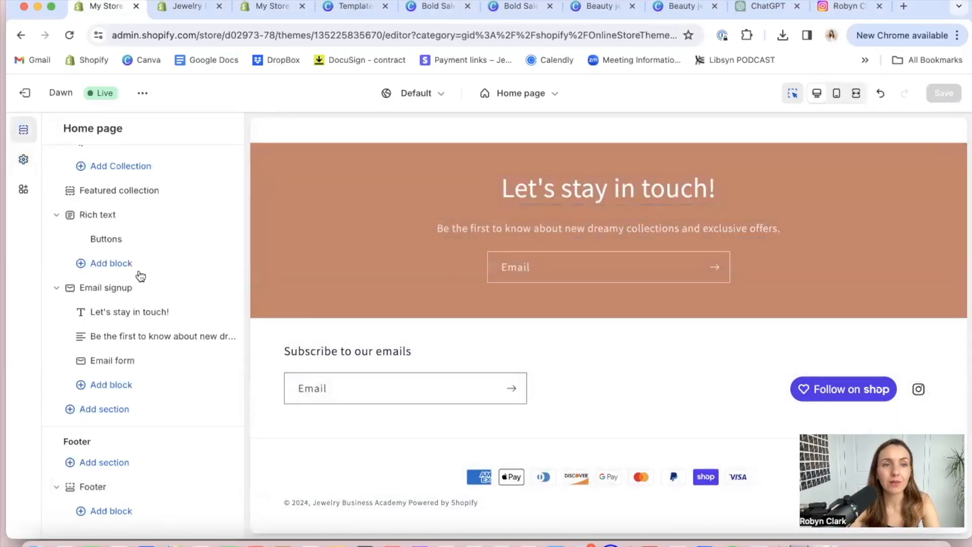
pyautogui.click(101, 487)
pyautogui.scroll(-1, 139, 406)
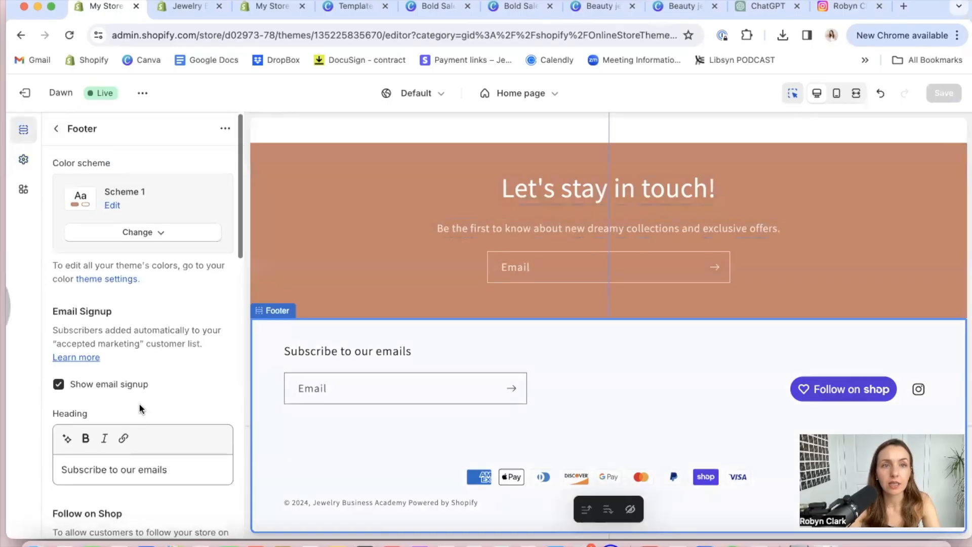
pyautogui.click(145, 234)
pyautogui.click(120, 297)
pyautogui.click(152, 234)
pyautogui.click(149, 338)
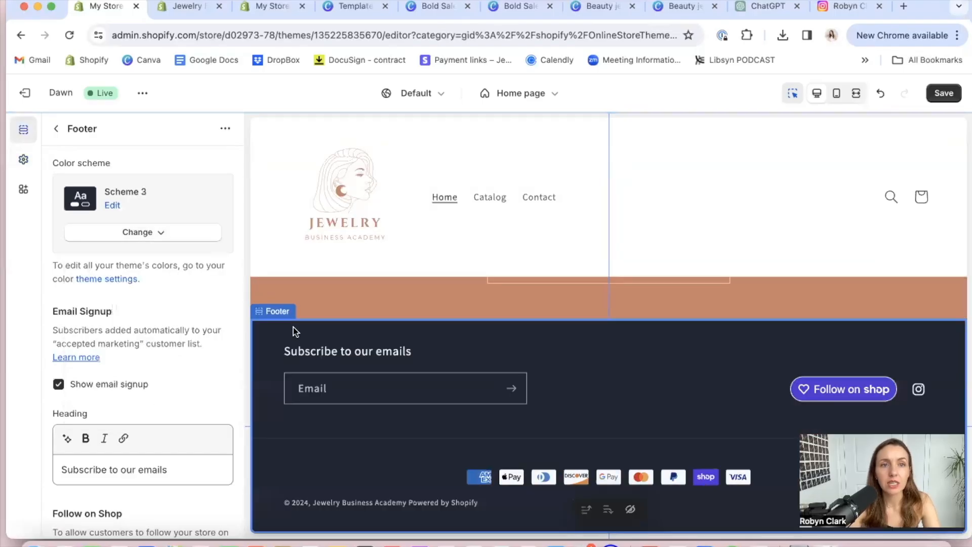
# Switch to the Canva logo design, lighten the page 1 background to #E1A08B and copy that hex code
pyautogui.click(437, 7)
pyautogui.click(510, 8)
pyautogui.click(591, 8)
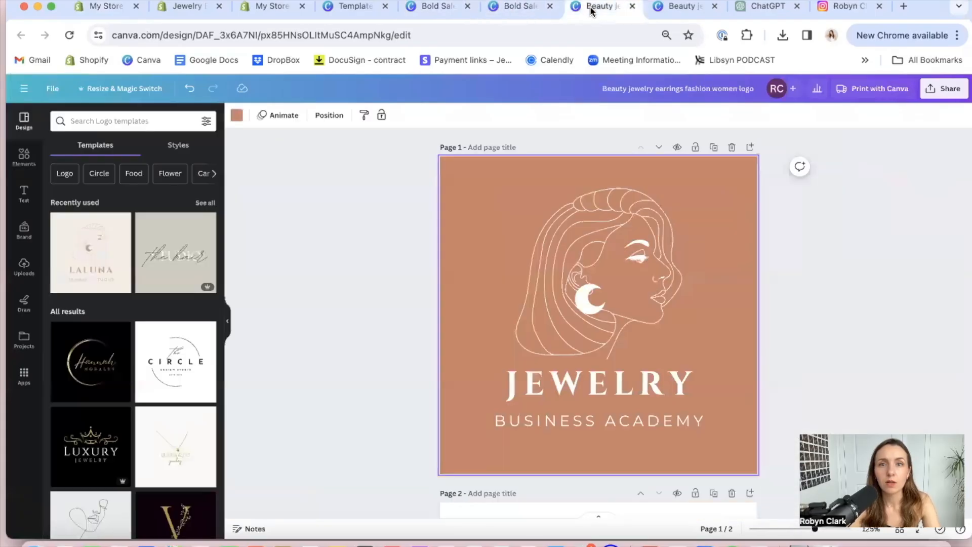
pyautogui.click(236, 115)
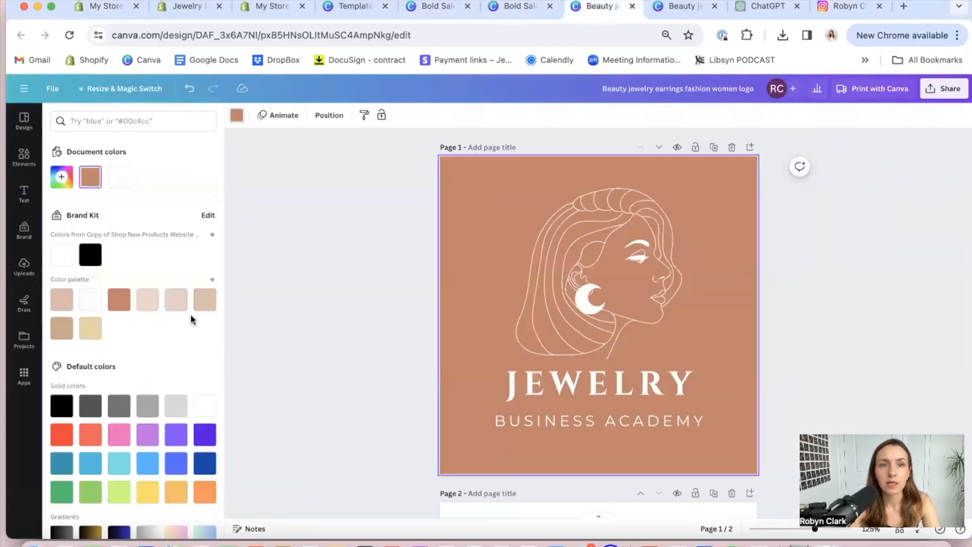
pyautogui.click(62, 328)
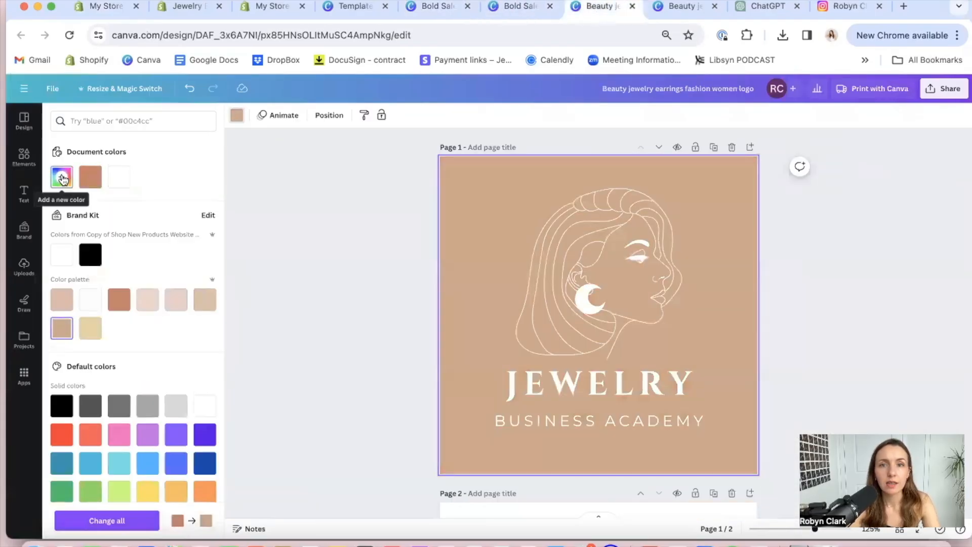
pyautogui.click(63, 178)
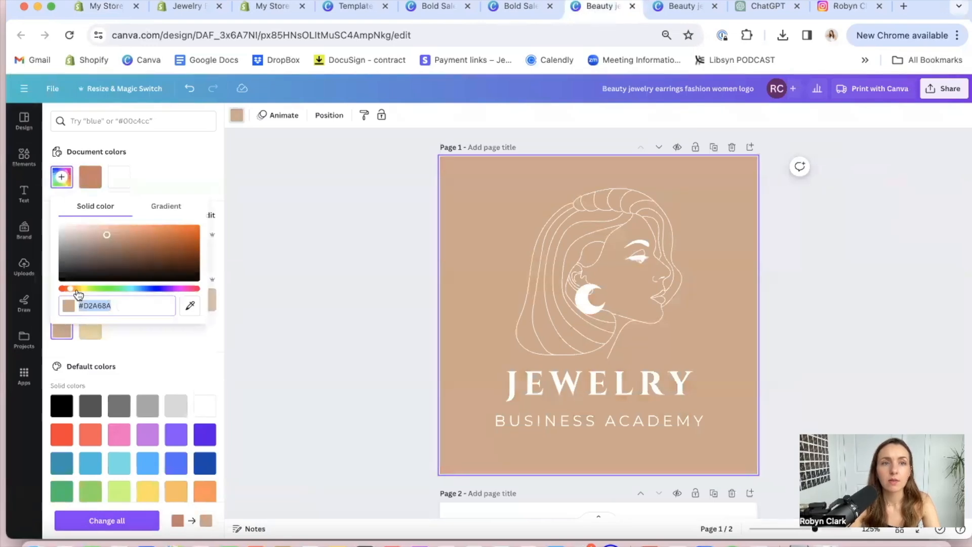
pyautogui.click(90, 177)
pyautogui.click(61, 177)
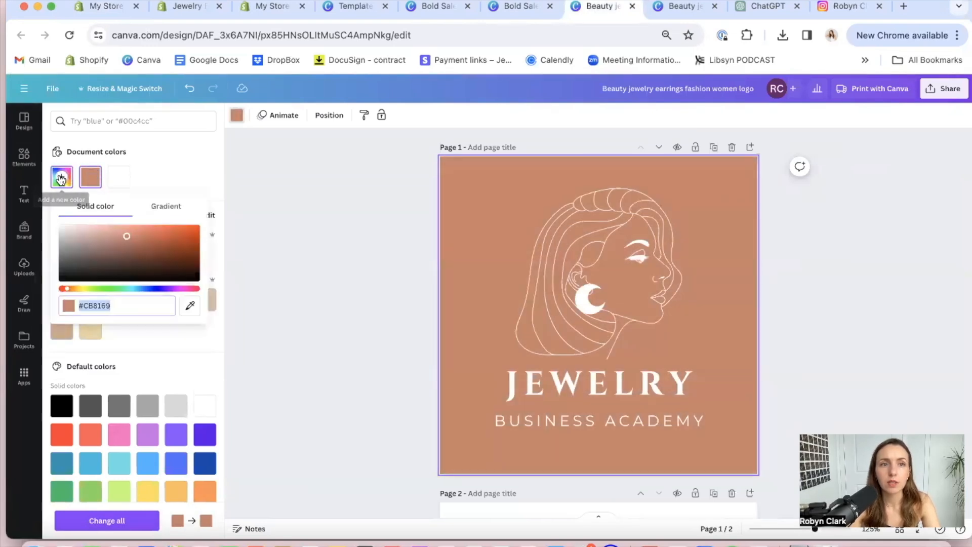
pyautogui.click(113, 232)
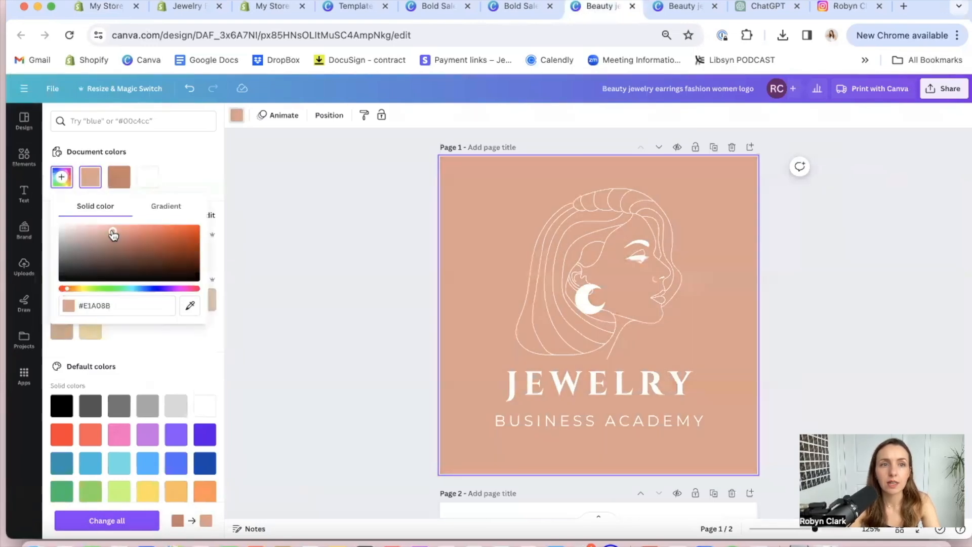
pyautogui.click(107, 304)
pyautogui.press('super+c')
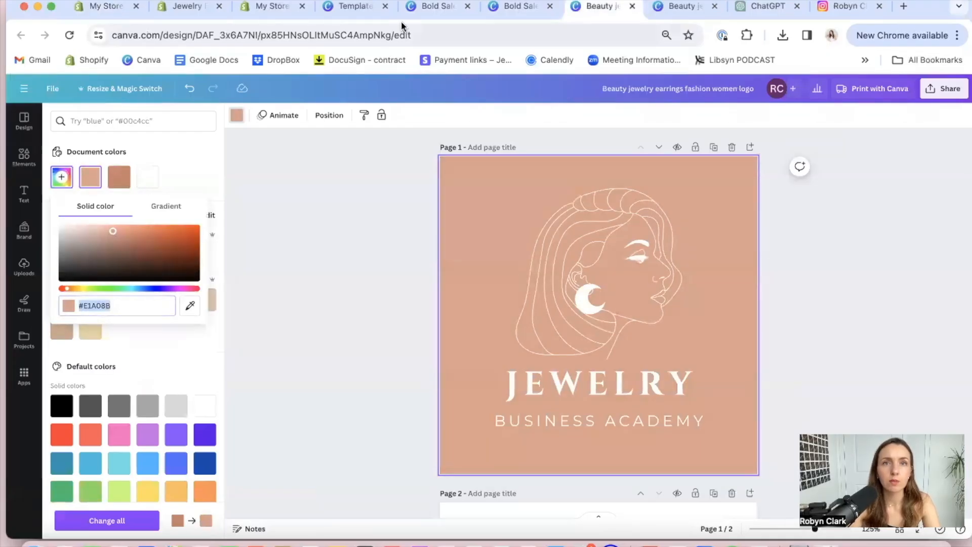
# Return to the Shopify theme editor and set the Scheme 3 background color to #E1A08B from the footer settings
pyautogui.click(105, 7)
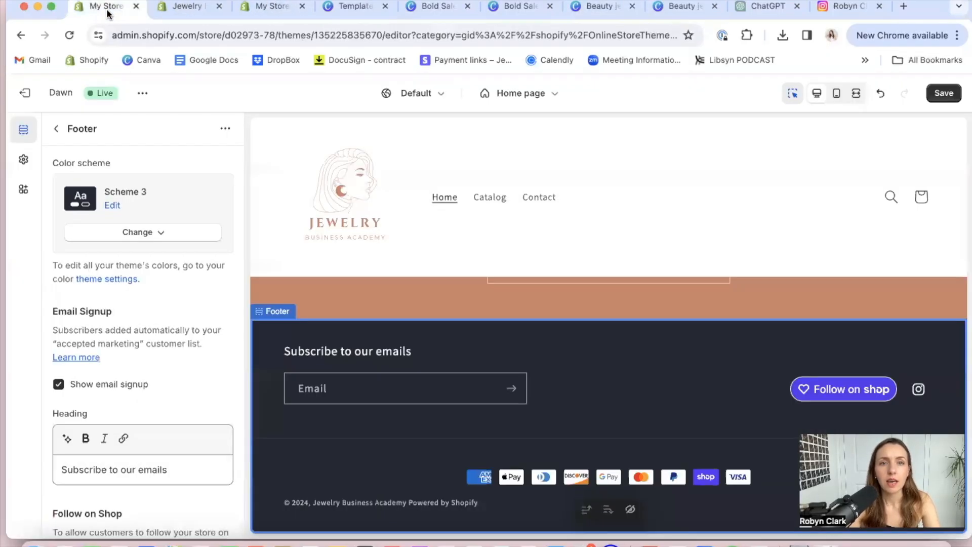
pyautogui.click(148, 232)
pyautogui.click(113, 206)
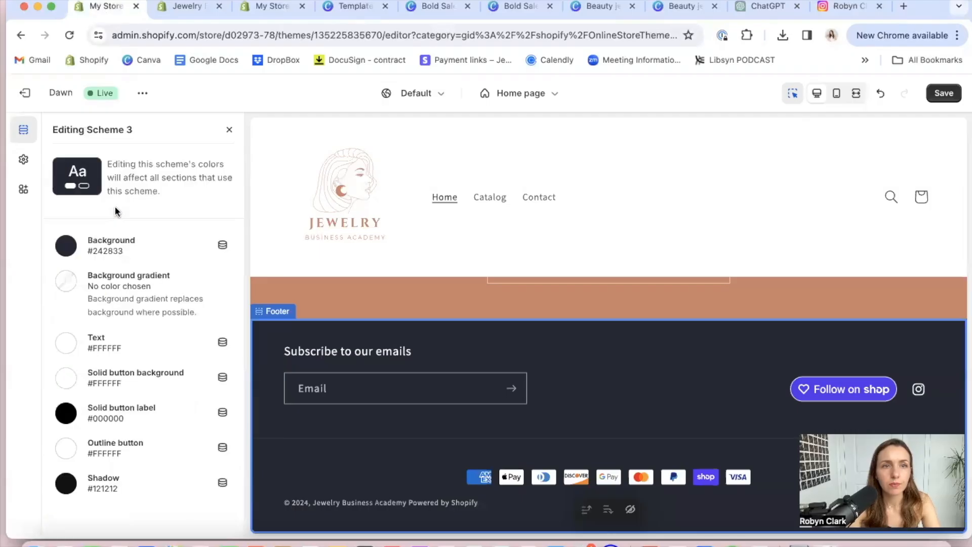
pyautogui.click(96, 250)
pyautogui.doubleClick(133, 390)
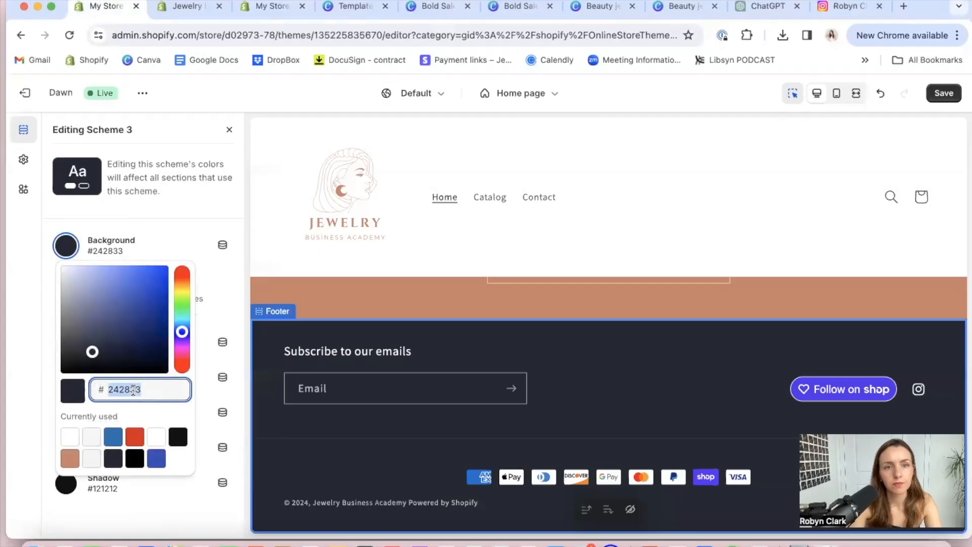
pyautogui.press('super+v')
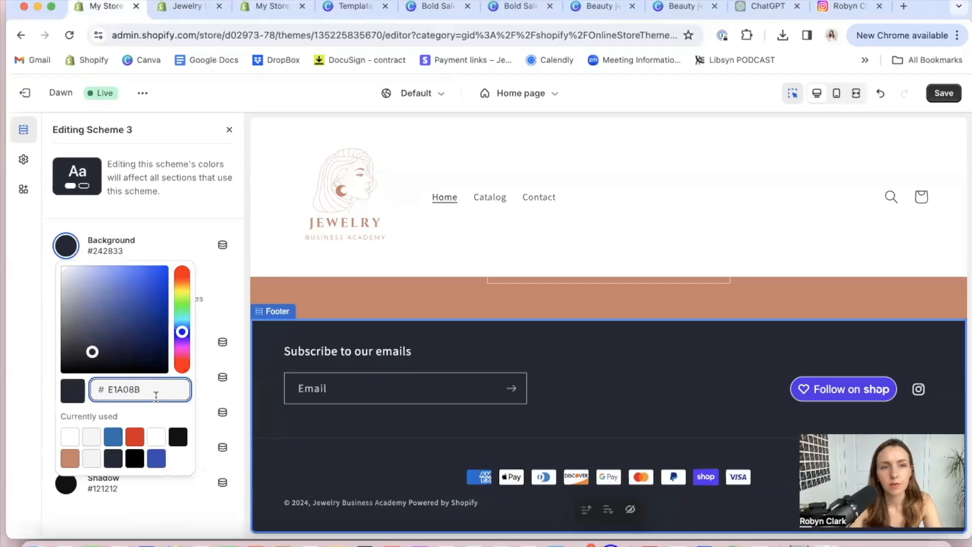
pyautogui.click(204, 390)
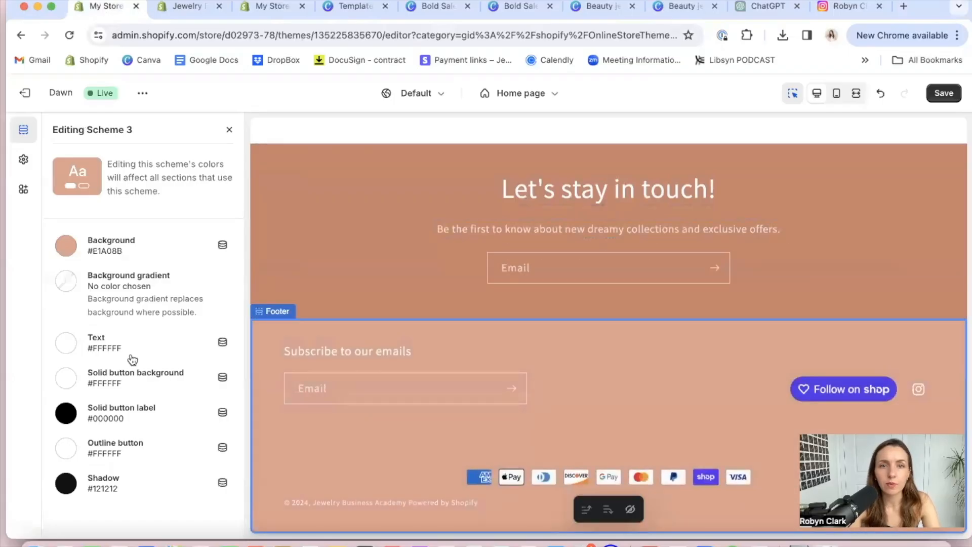
# Leave the Scheme 3 color editing and change the footer's email signup heading to "Let's stay in touch!"
pyautogui.click(230, 132)
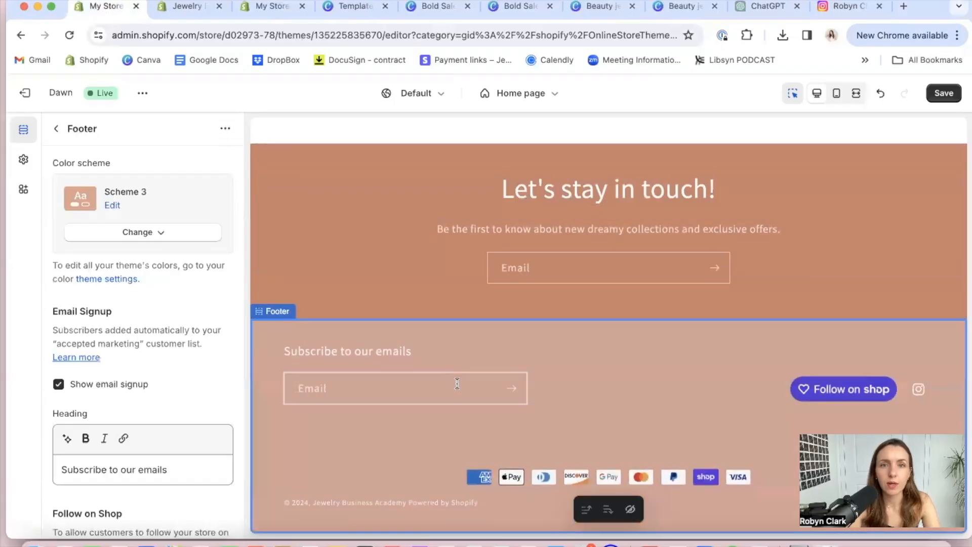
pyautogui.scroll(20, 457, 382)
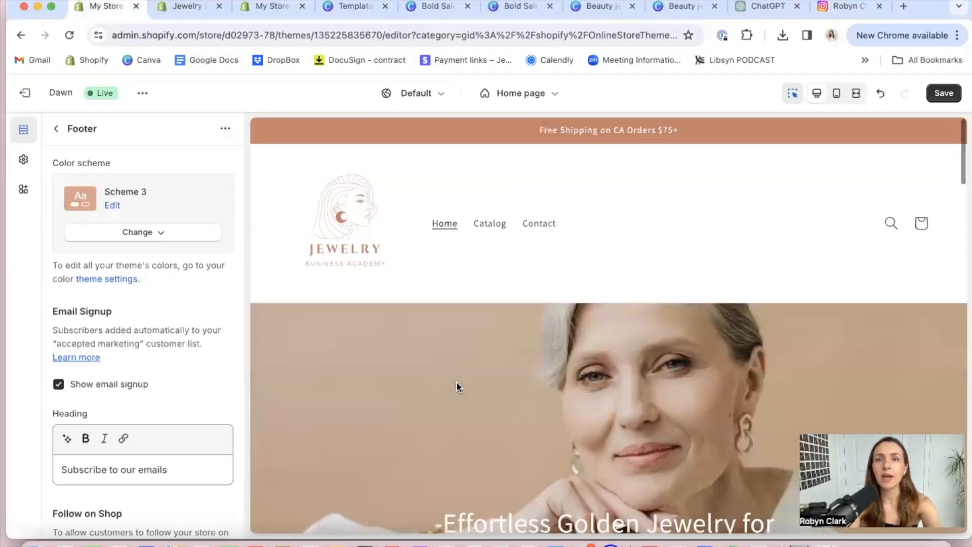
pyautogui.scroll(-20, 456, 381)
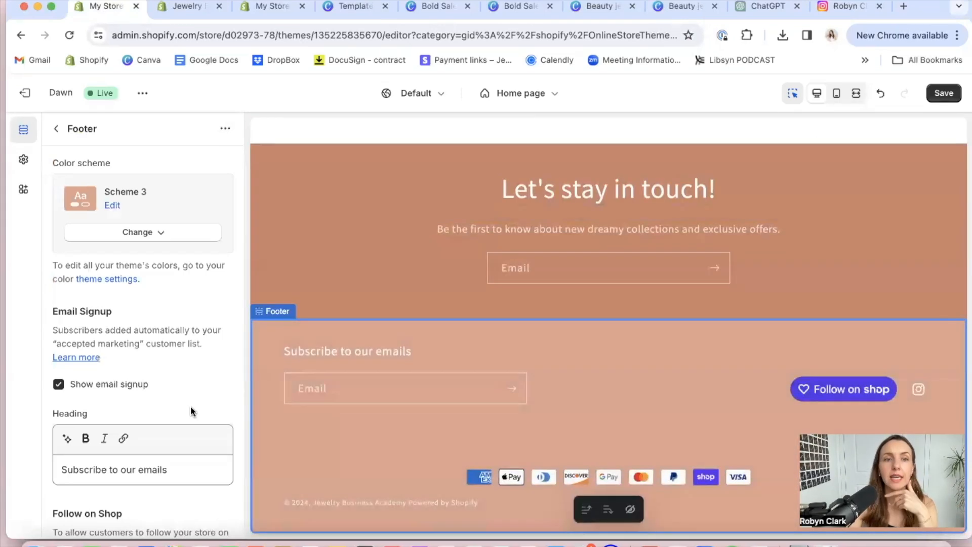
pyautogui.scroll(-5, 172, 375)
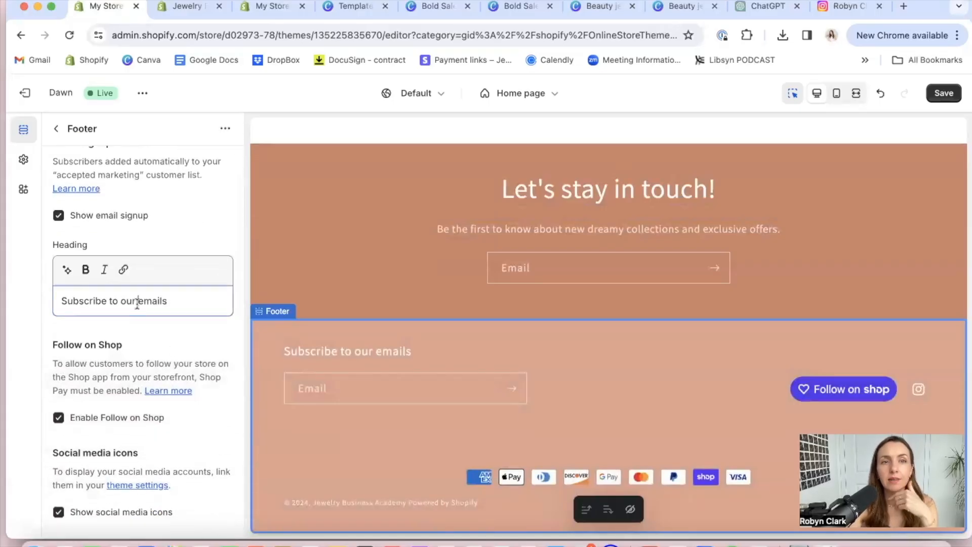
pyautogui.tripleClick(137, 301)
pyautogui.write("Let's stay in touch!")
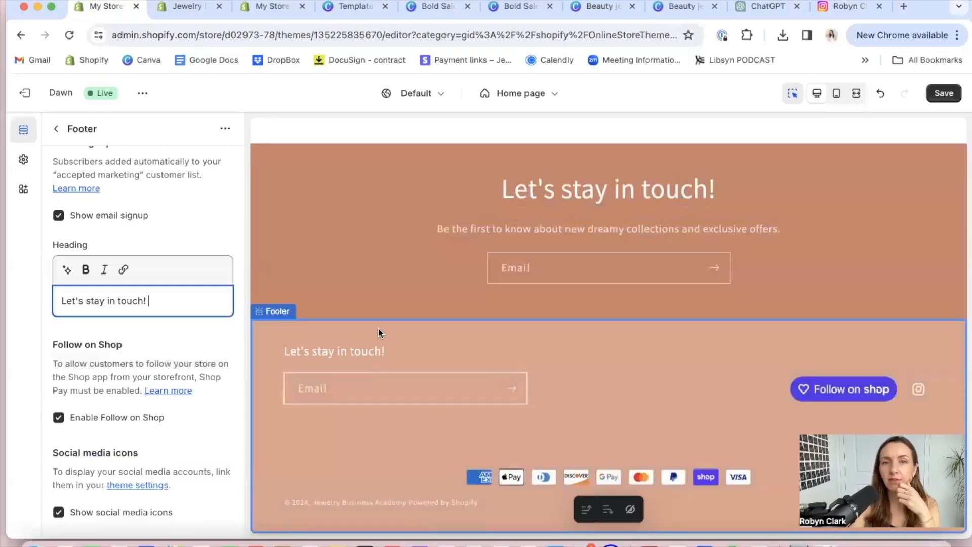
# Move the home page's Email signup section up so it sits directly below the Collection list and above the Featured collection
pyautogui.click(373, 152)
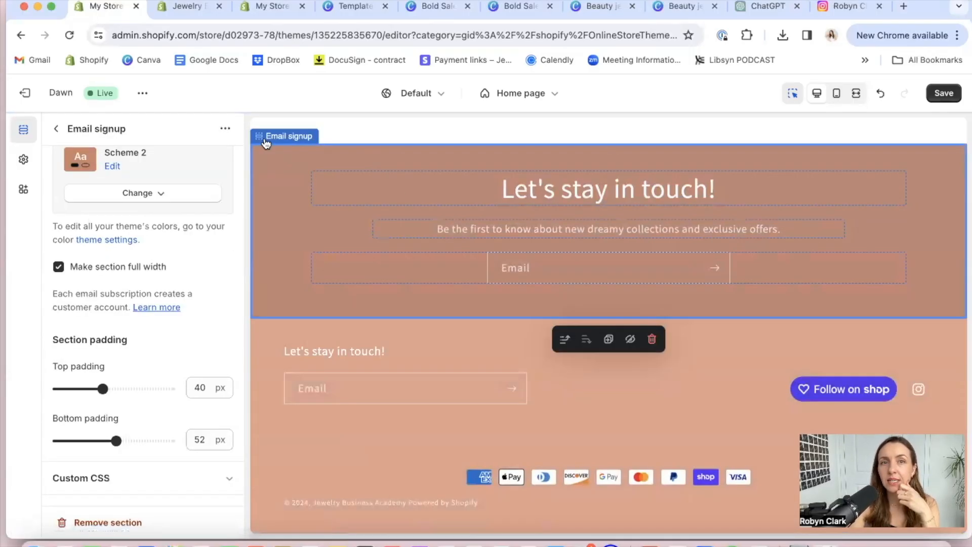
pyautogui.scroll(6, 387, 214)
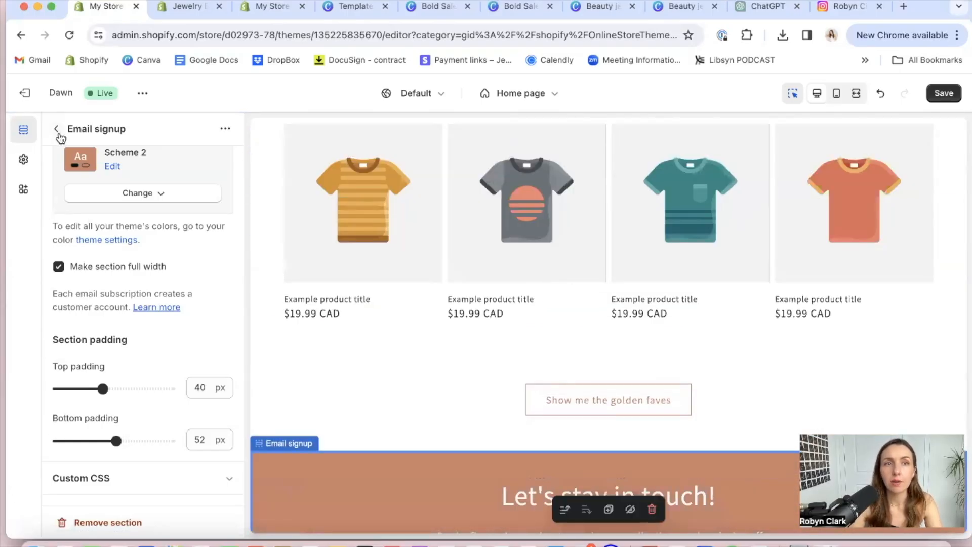
pyautogui.click(57, 131)
pyautogui.scroll(3, 96, 349)
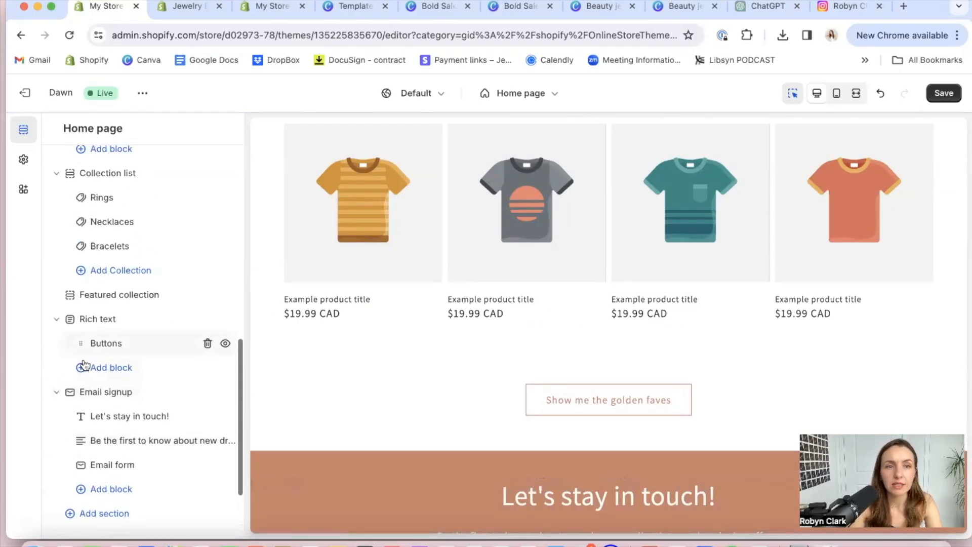
pyautogui.moveTo(64, 393); pyautogui.dragTo(65, 285)
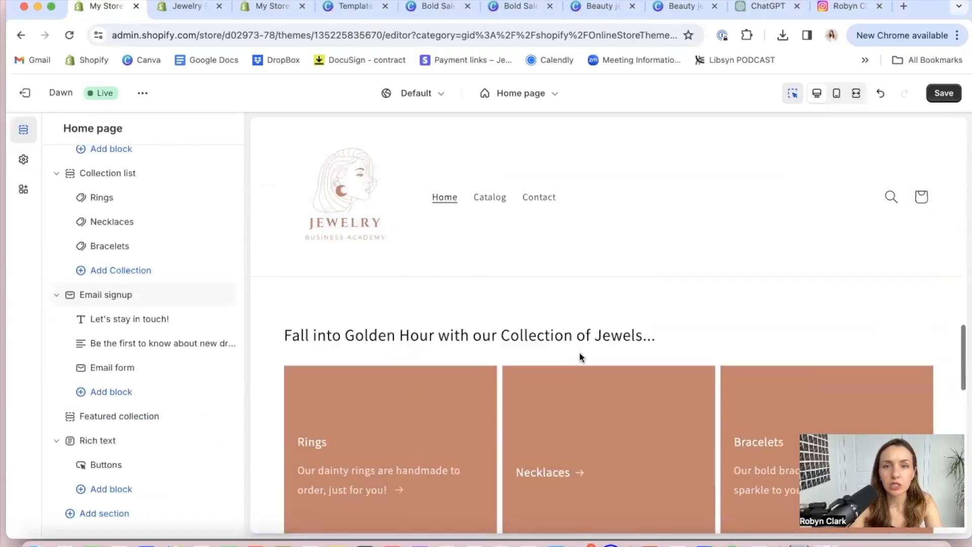
pyautogui.scroll(3, 581, 357)
pyautogui.hscroll(-5, 582, 357)
pyautogui.scroll(10, 581, 357)
pyautogui.scroll(-10, 579, 354)
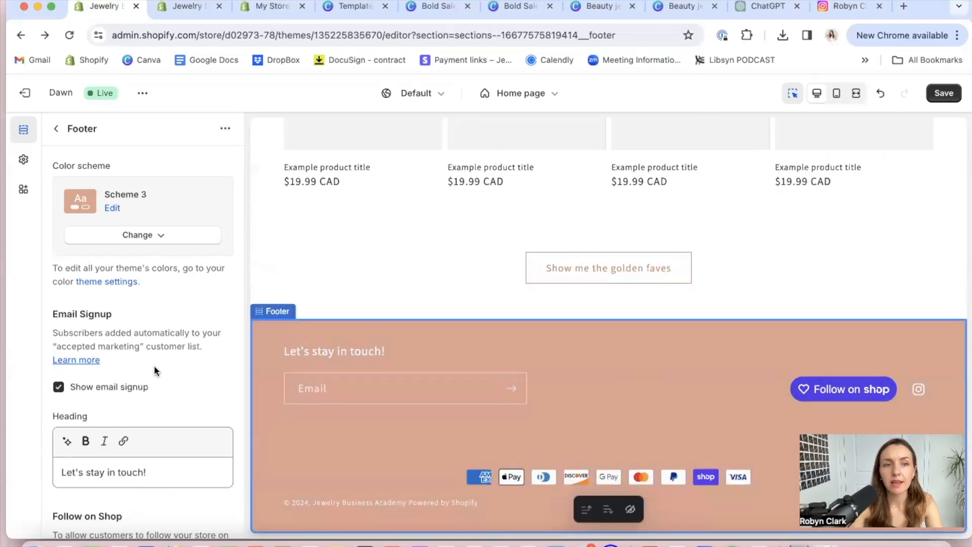
# Review the footer's social media, country, language, payment and policy link options, and open the linked store policy settings
pyautogui.scroll(-10, 154, 366)
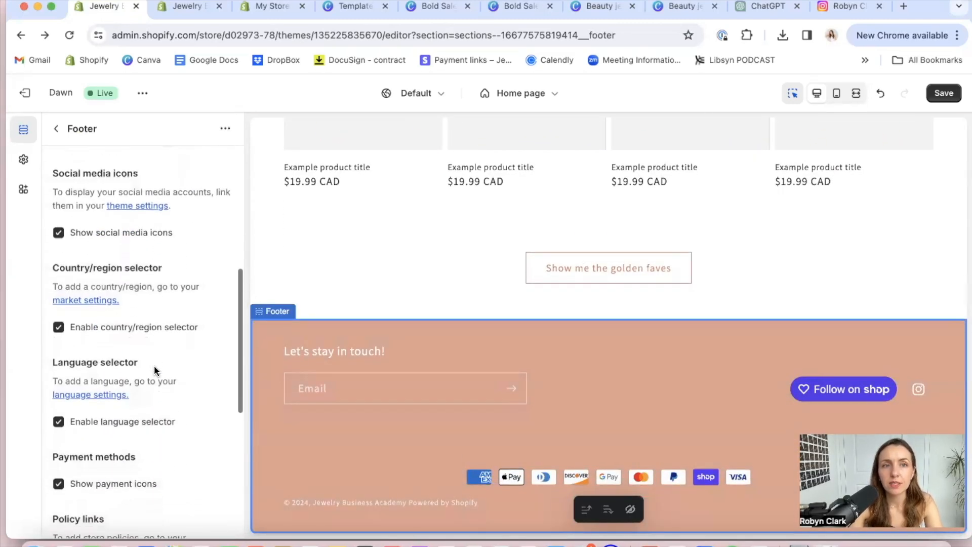
pyautogui.scroll(2, 154, 365)
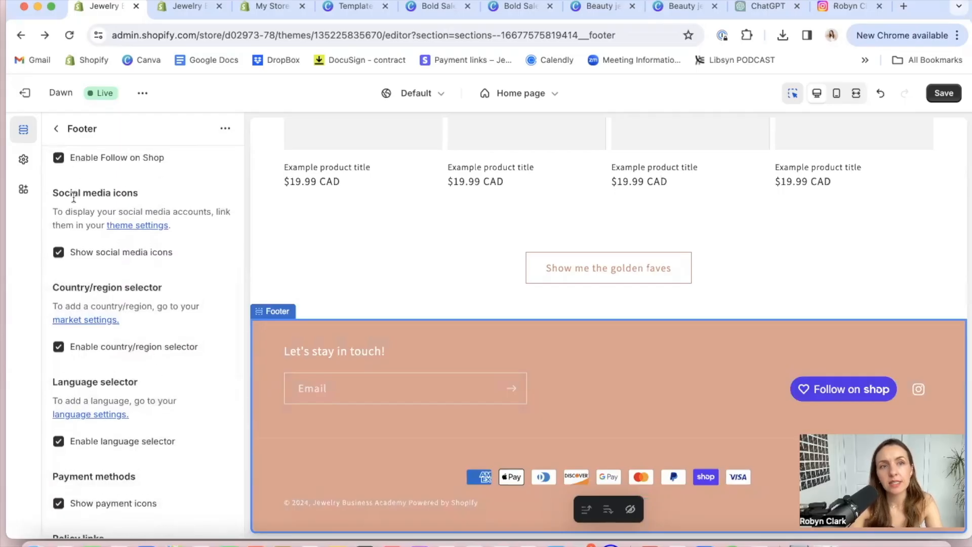
pyautogui.moveTo(76, 194); pyautogui.dragTo(137, 194)
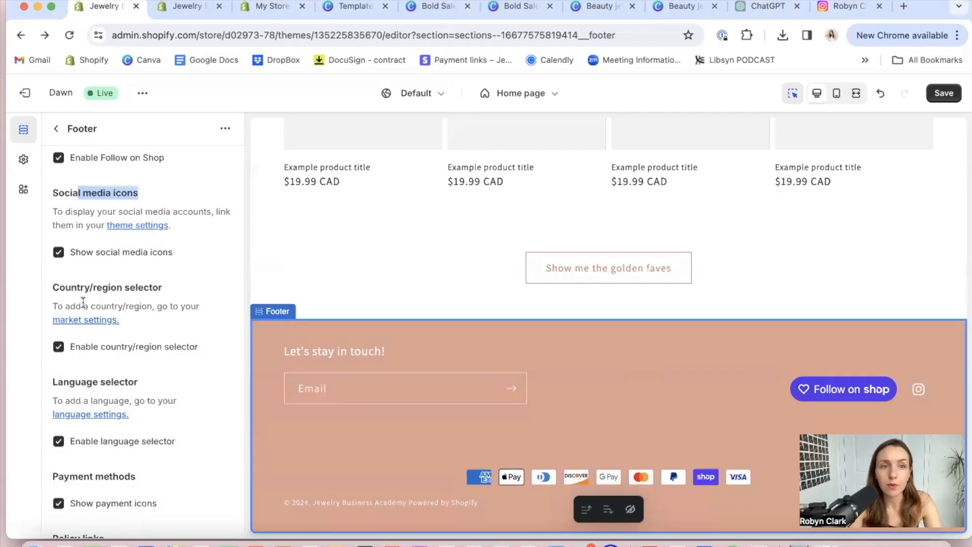
pyautogui.scroll(-8, 81, 298)
pyautogui.scroll(-2, 84, 302)
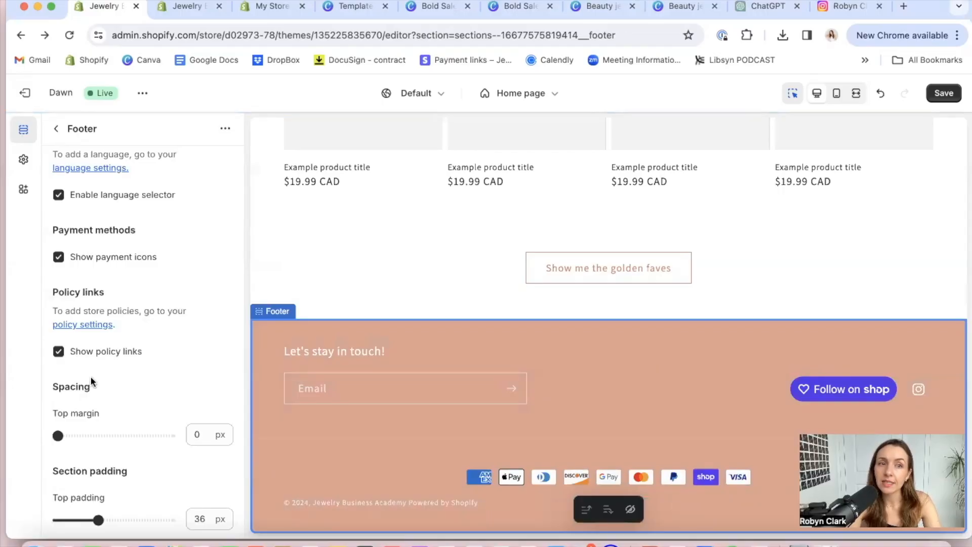
pyautogui.click(84, 326)
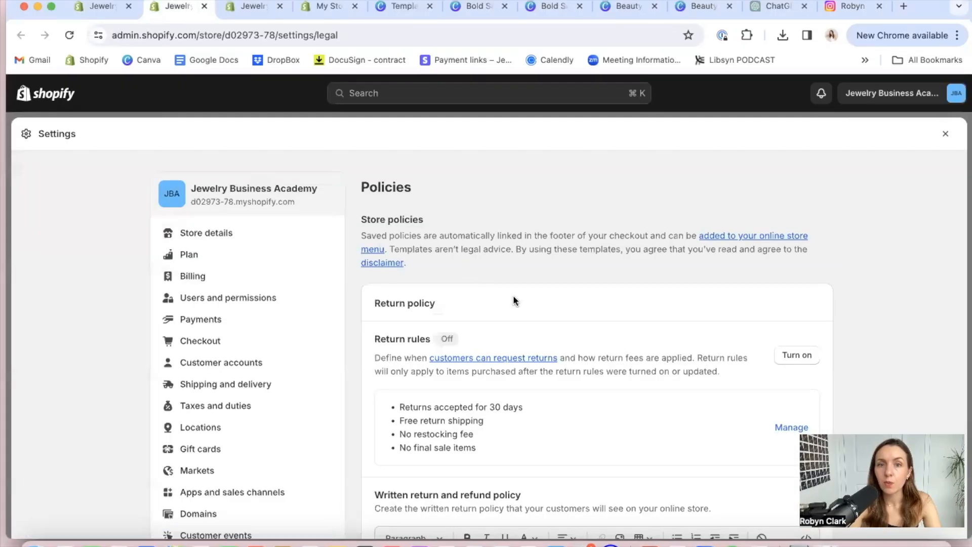
# Open the default return rules for managing and look over the return window, shipping cost, restocking fee and final sale options
pyautogui.scroll(-3, 523, 320)
pyautogui.scroll(-3, 523, 359)
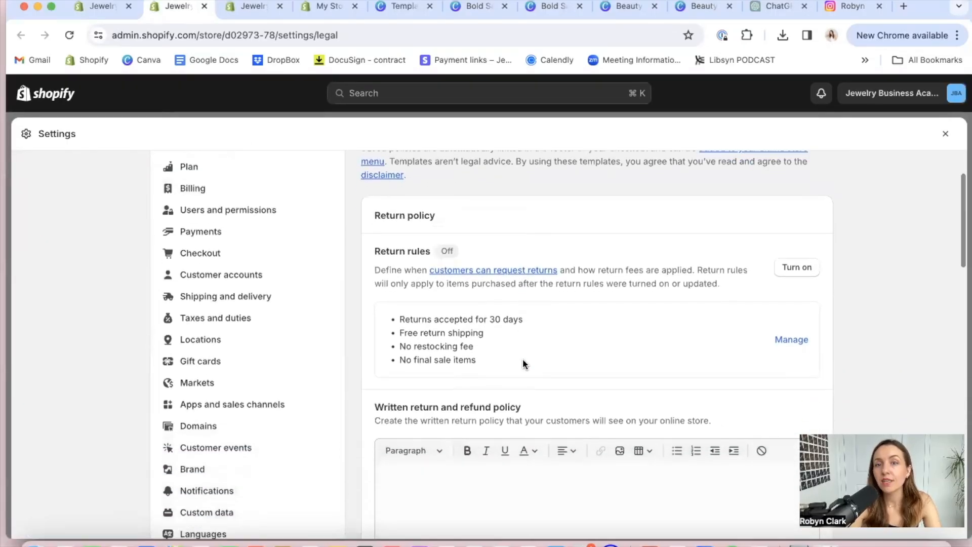
pyautogui.scroll(3, 523, 359)
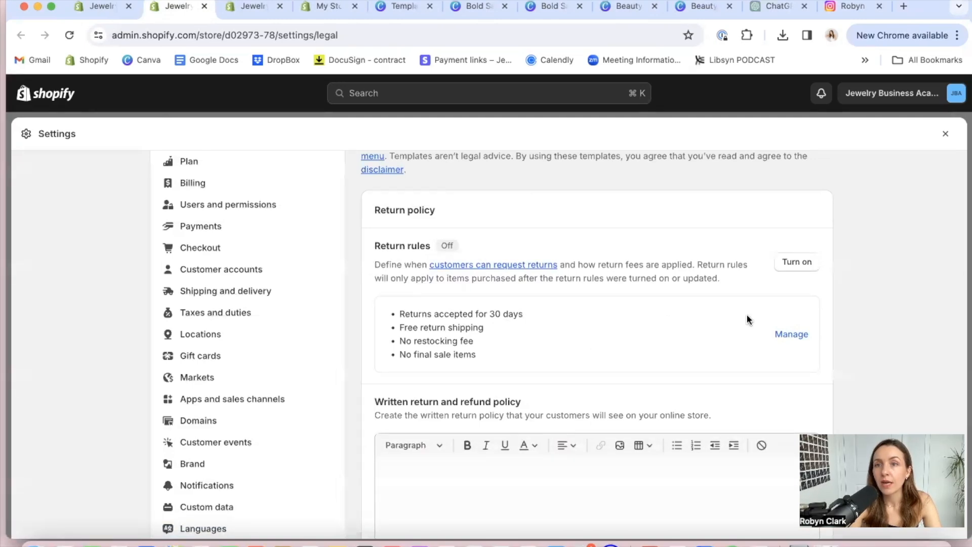
pyautogui.click(792, 335)
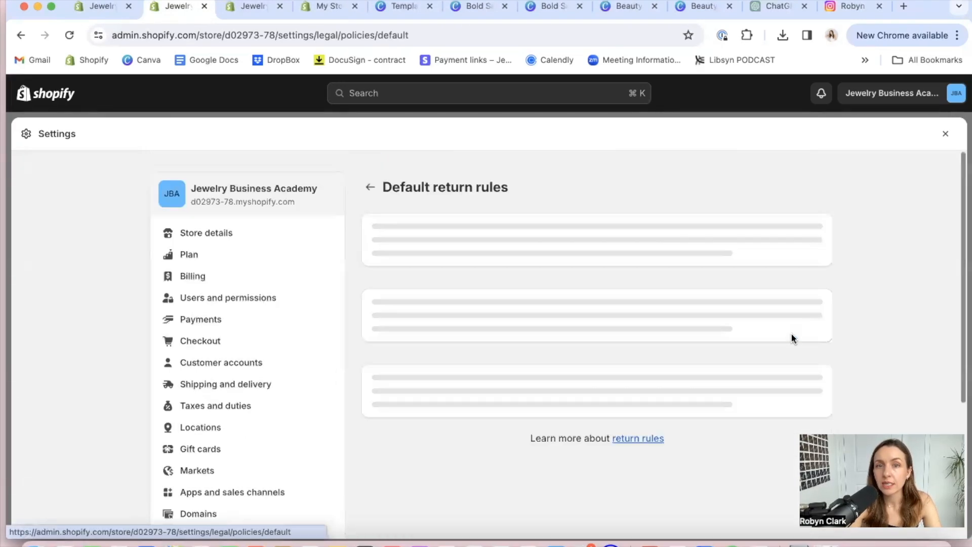
pyautogui.scroll(-2, 603, 349)
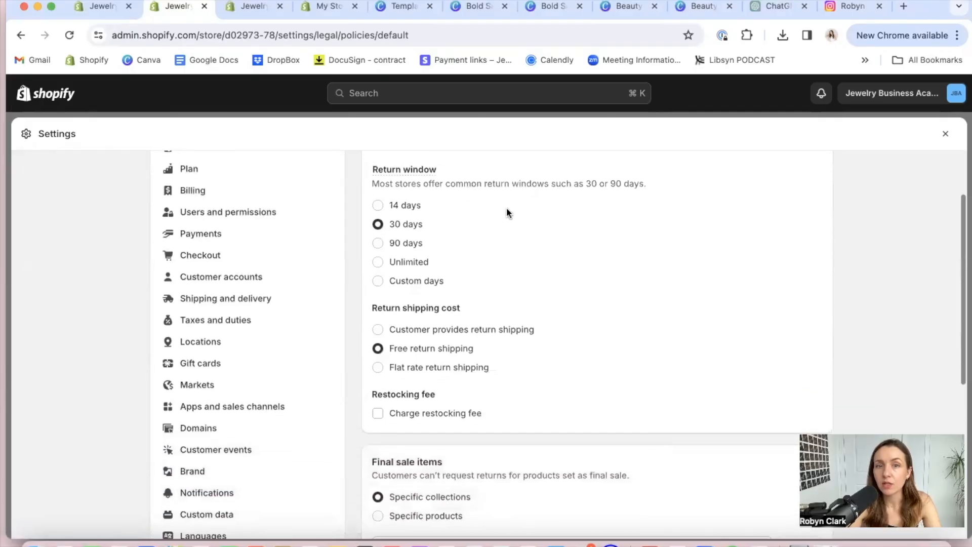
pyautogui.scroll(-6, 478, 395)
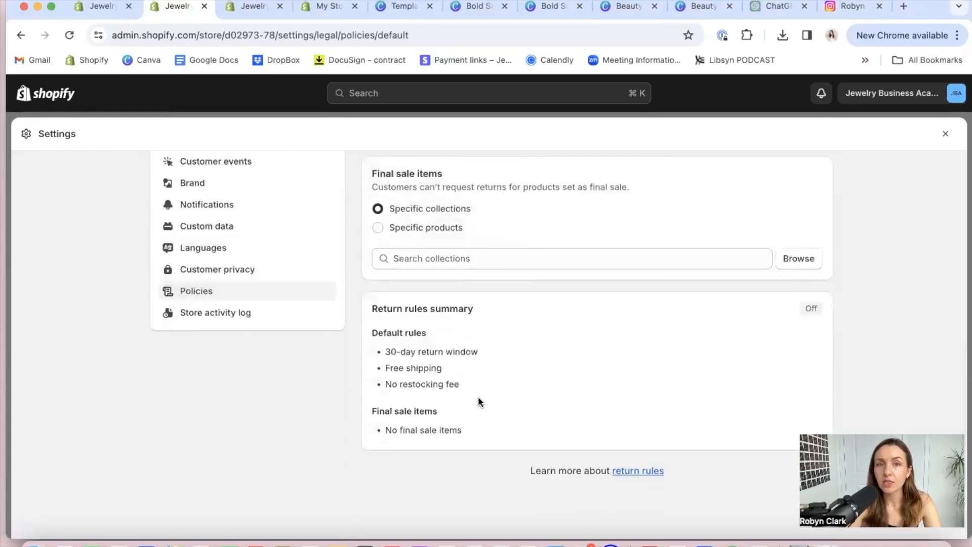
pyautogui.scroll(-1, 478, 397)
pyautogui.scroll(10, 479, 401)
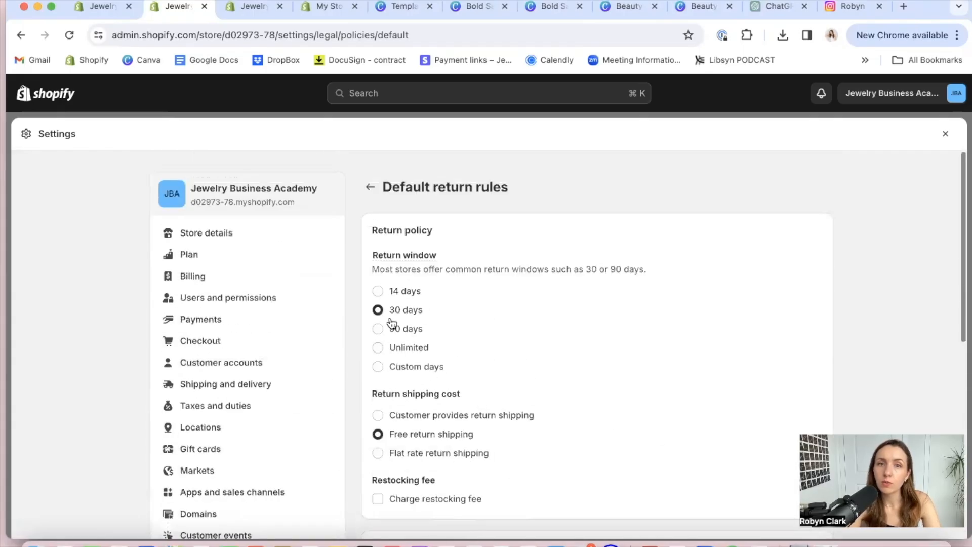
# Set the return window to 14 days with the customer providing return shipping, check the rules summary and save the return rules
pyautogui.click(378, 291)
pyautogui.scroll(-2, 410, 390)
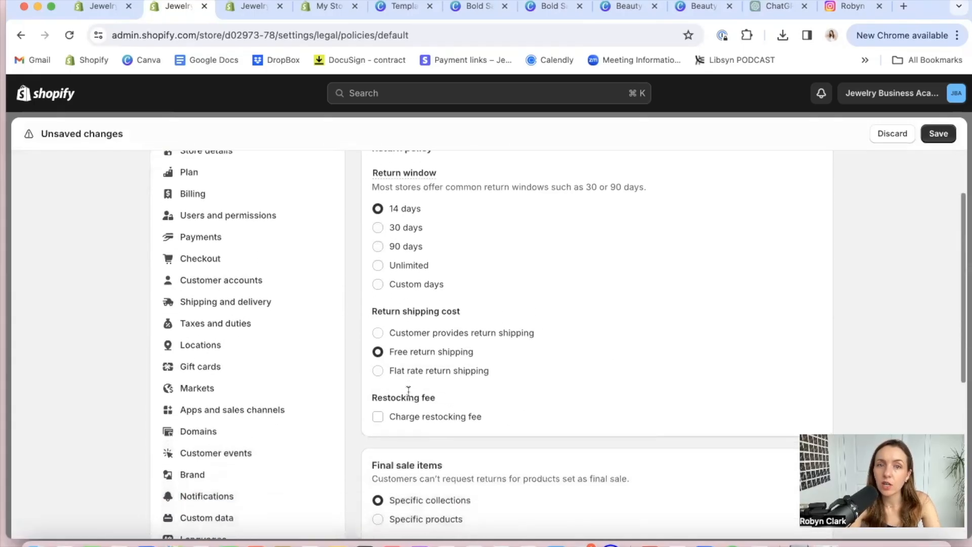
pyautogui.click(378, 334)
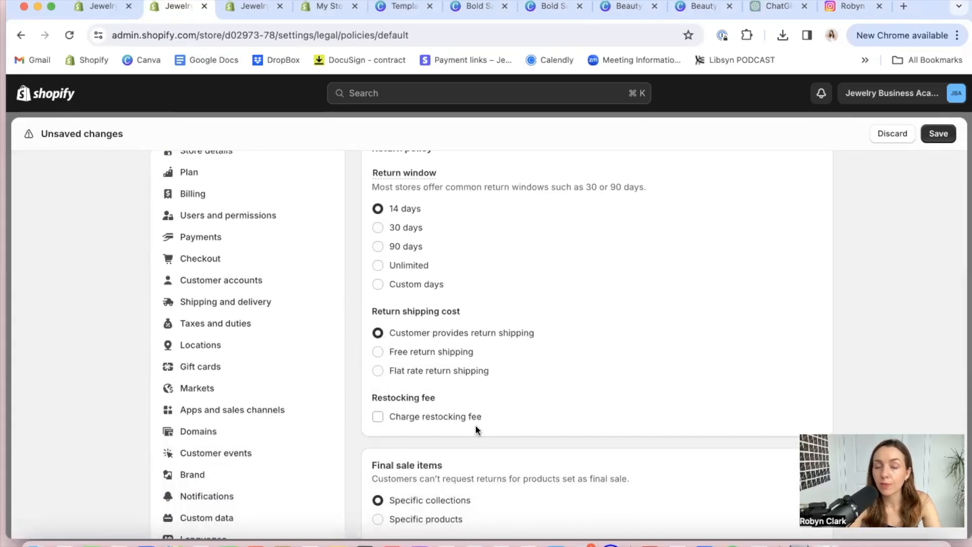
pyautogui.scroll(-3, 475, 427)
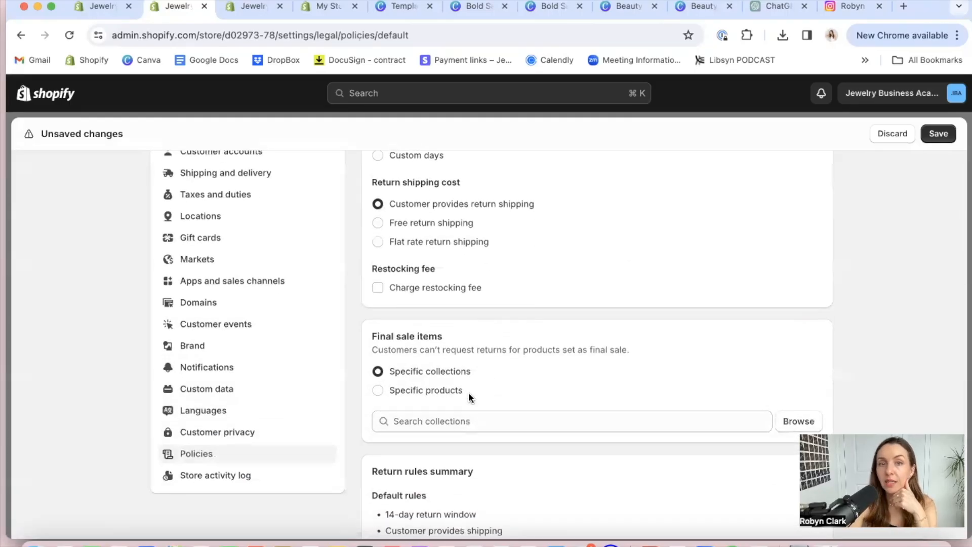
pyautogui.scroll(-2, 469, 393)
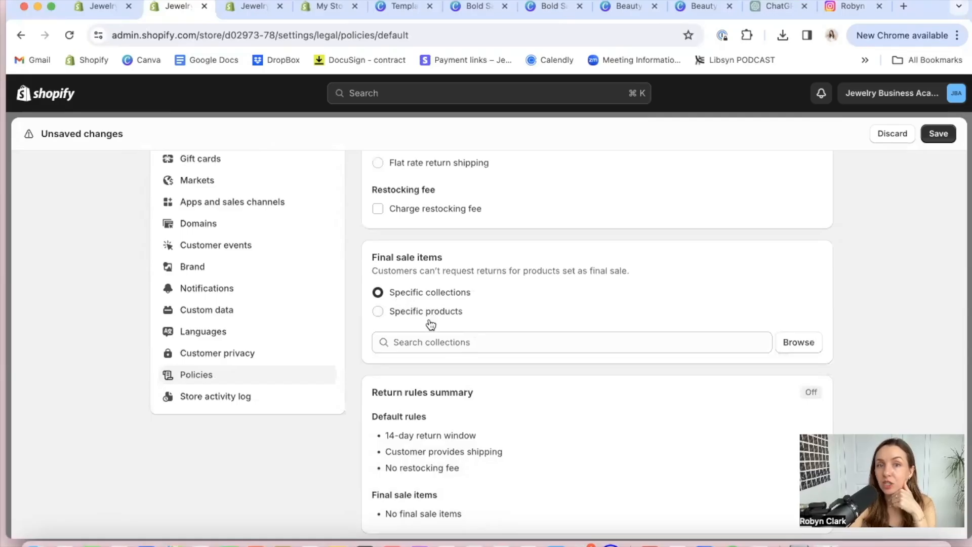
pyautogui.scroll(-2, 511, 422)
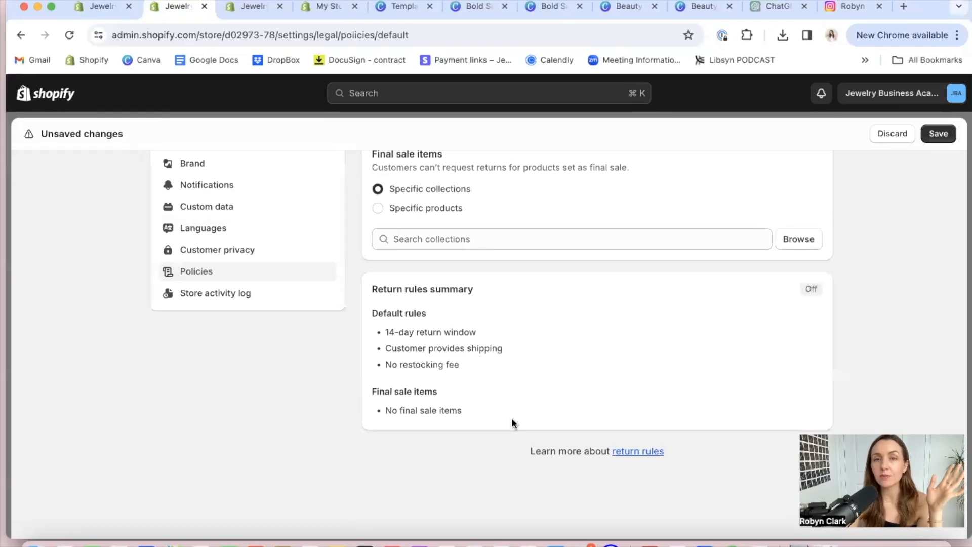
pyautogui.scroll(8, 466, 349)
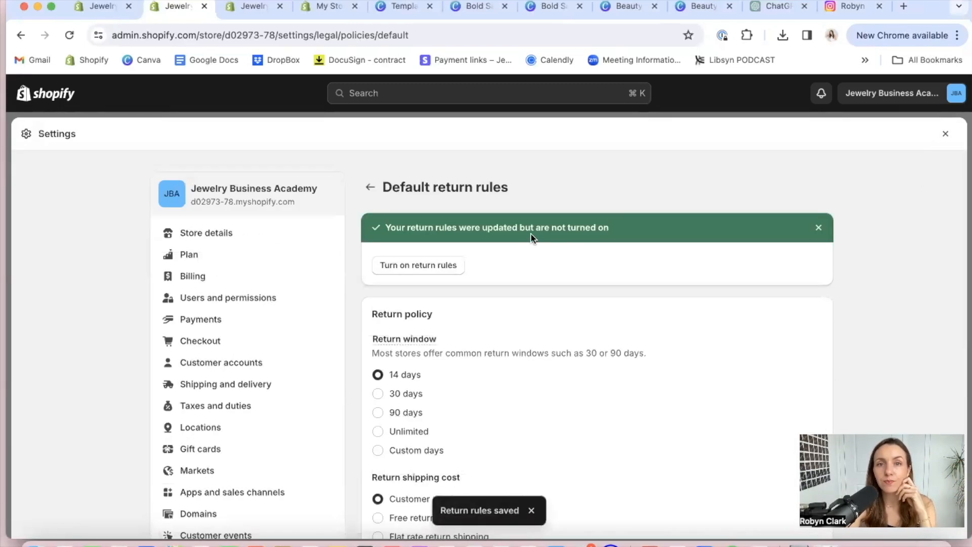
# Return to the store policies and fill the written return and refund policy from the template
pyautogui.click(371, 189)
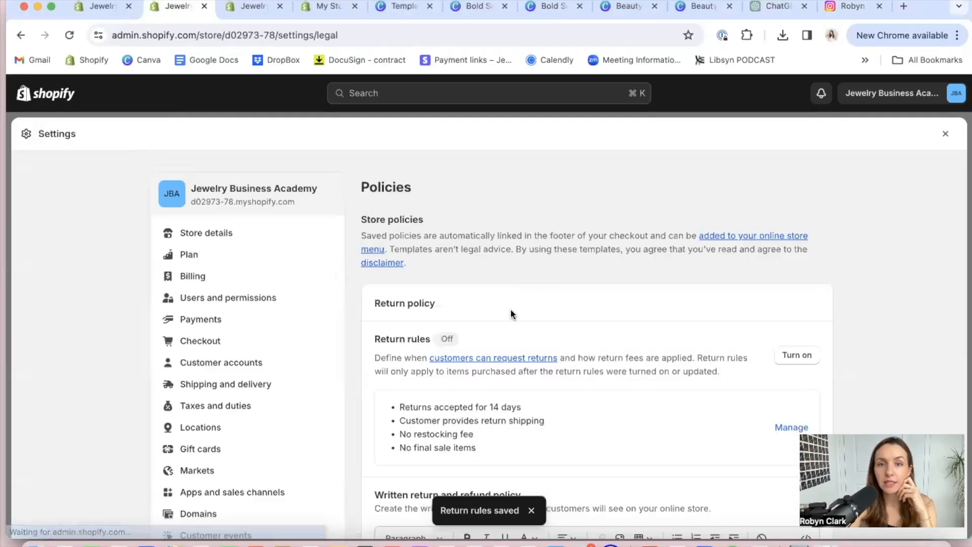
pyautogui.scroll(-5, 510, 309)
pyautogui.click(454, 393)
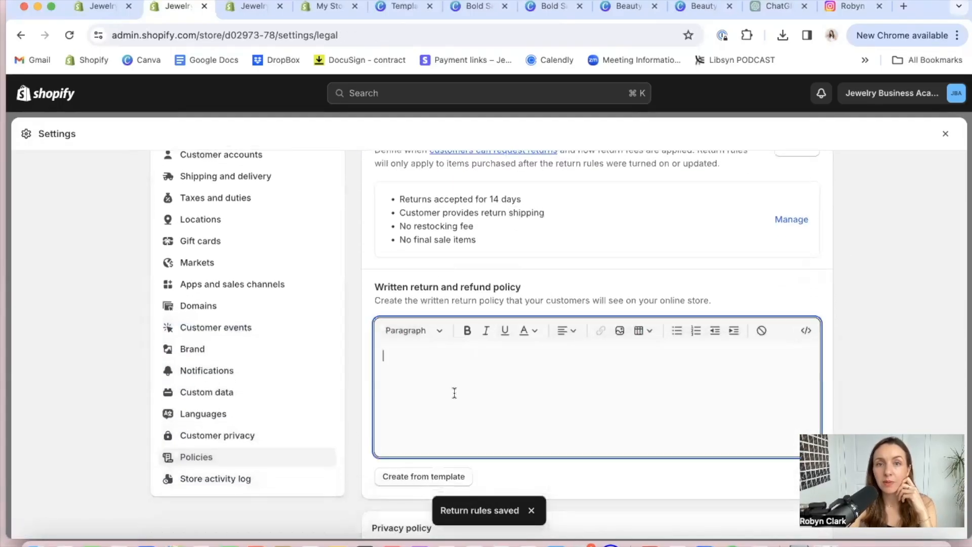
pyautogui.scroll(-1, 454, 393)
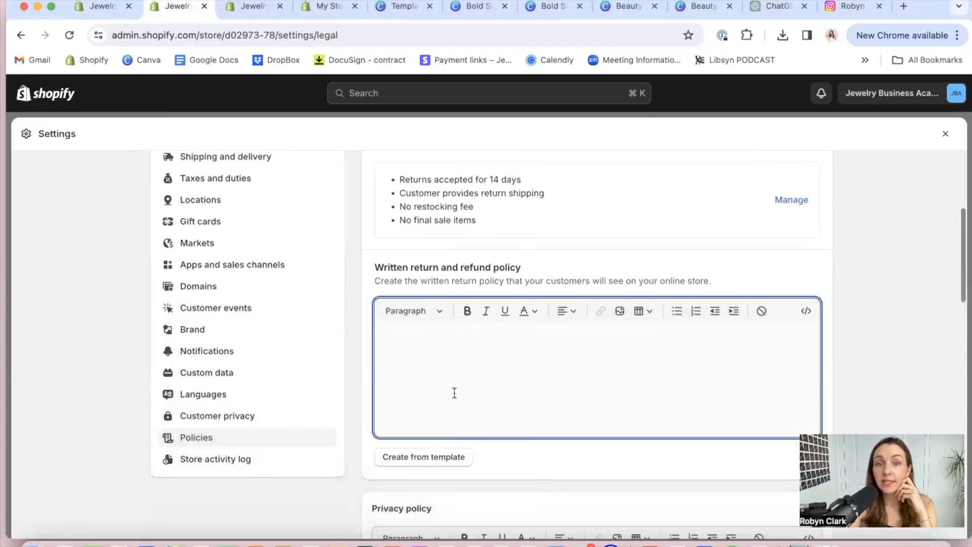
pyautogui.click(423, 457)
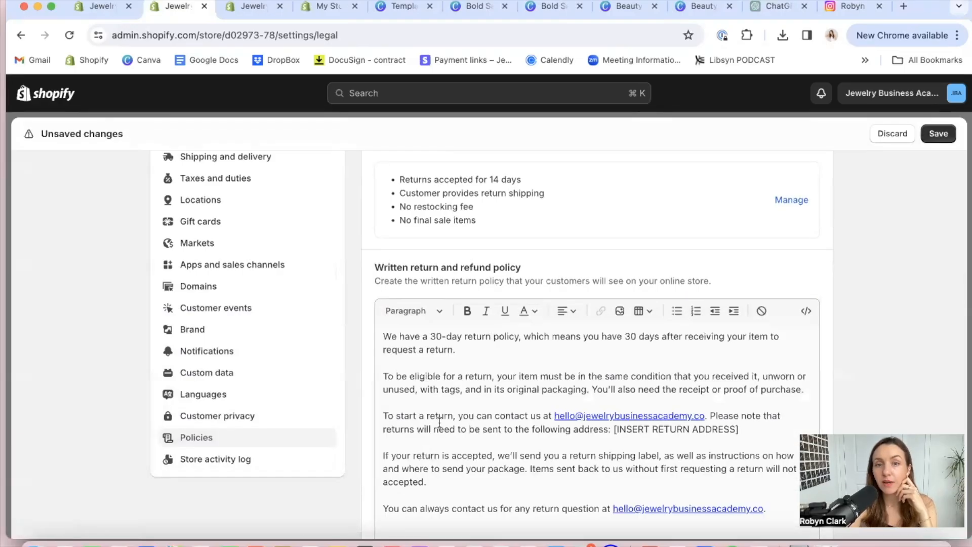
# Read through the written return and refund policy template, including its exceptions, exchanges, European Union cooling-off and refunds sections
pyautogui.scroll(-10, 439, 422)
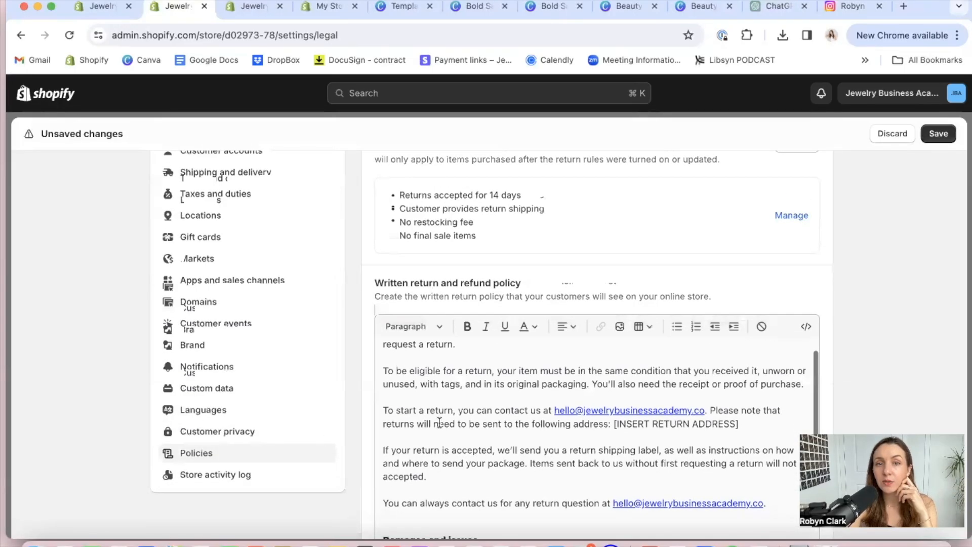
pyautogui.scroll(-10, 439, 423)
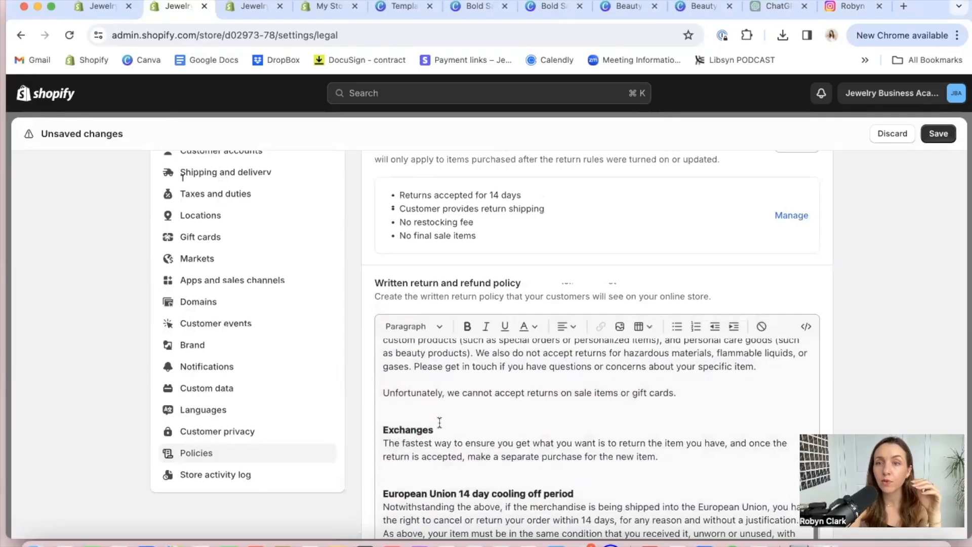
pyautogui.scroll(-2, 439, 422)
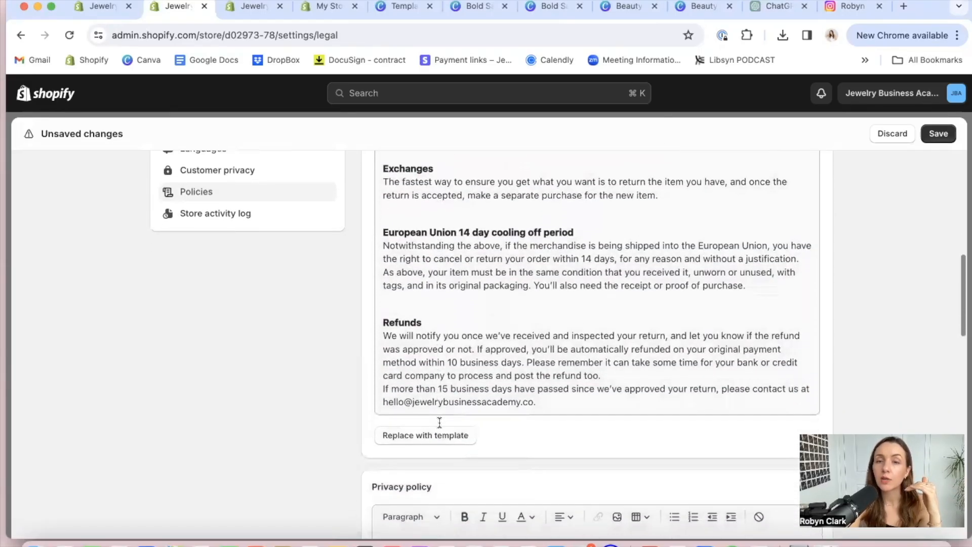
pyautogui.click(493, 349)
pyautogui.scroll(6, 494, 353)
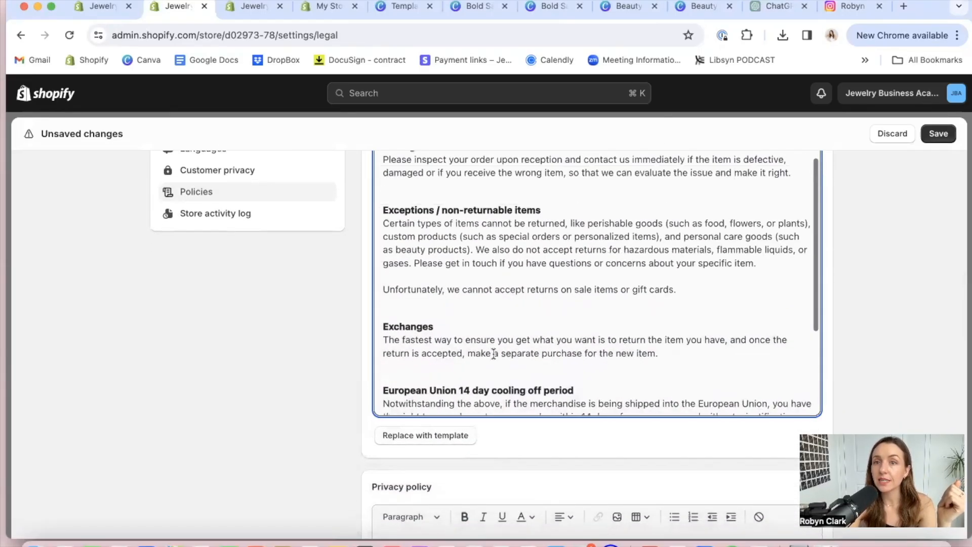
pyautogui.scroll(-10, 494, 353)
# Fill the privacy policy from the template and look through its text, merchant notes and contact section
pyautogui.scroll(-1, 493, 353)
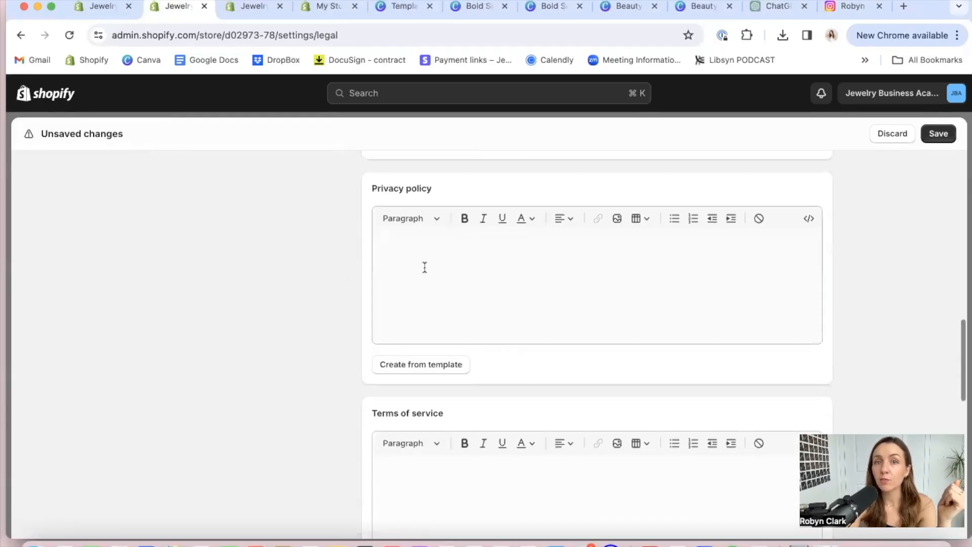
pyautogui.click(397, 364)
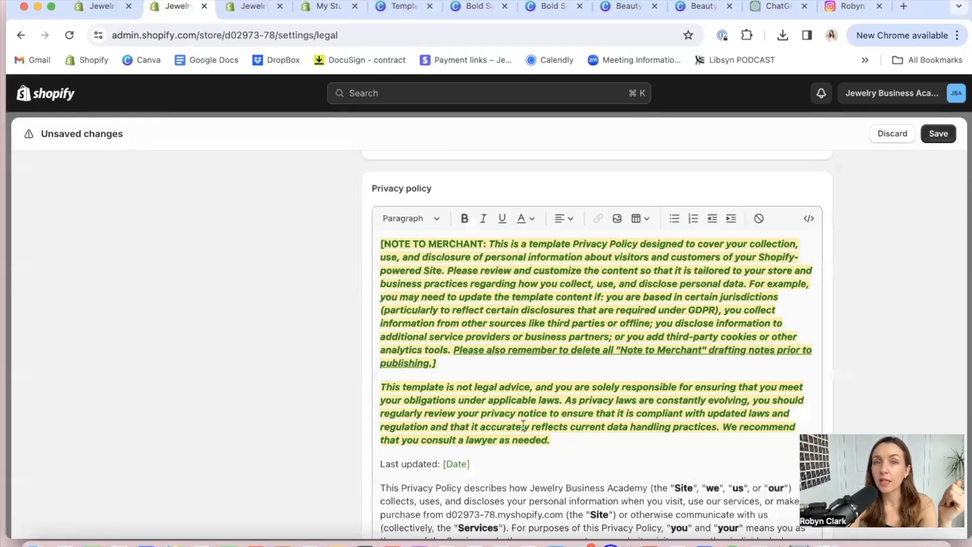
pyautogui.scroll(-5, 523, 424)
pyautogui.scroll(-10, 523, 424)
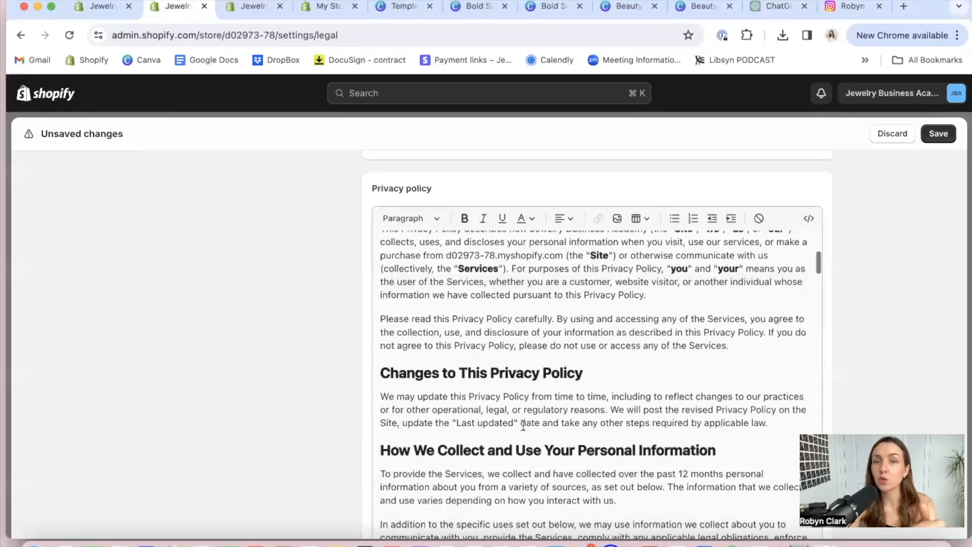
pyautogui.scroll(-12, 523, 424)
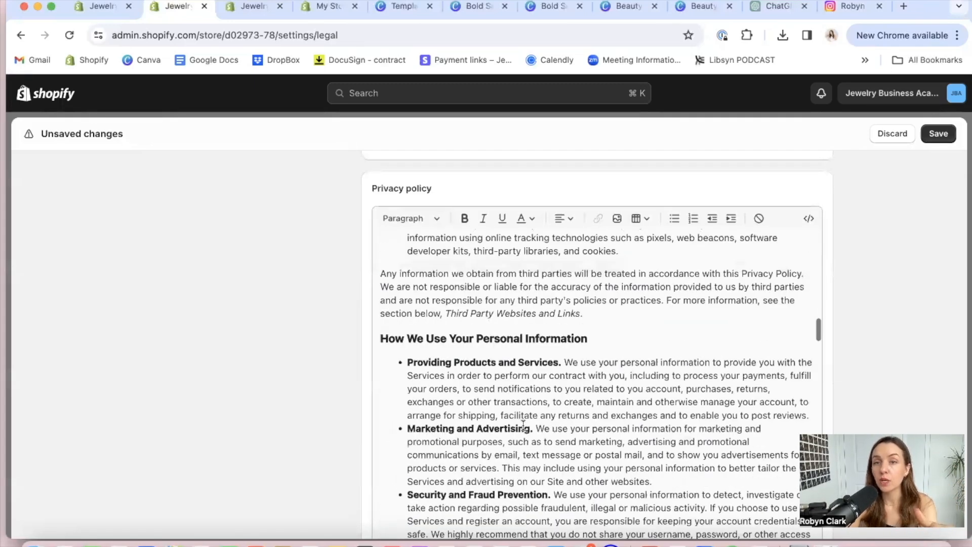
pyautogui.scroll(-12, 523, 424)
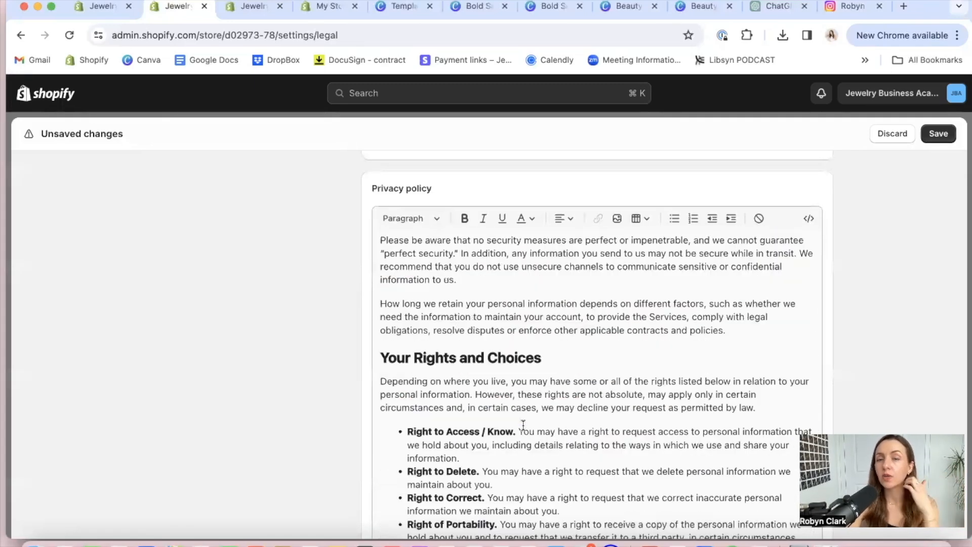
pyautogui.scroll(-2, 522, 426)
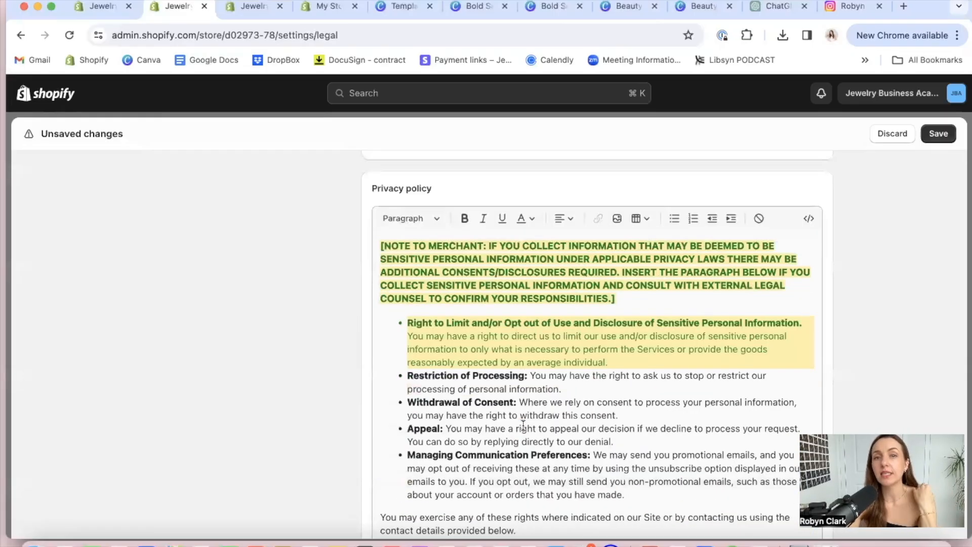
pyautogui.scroll(-15, 523, 426)
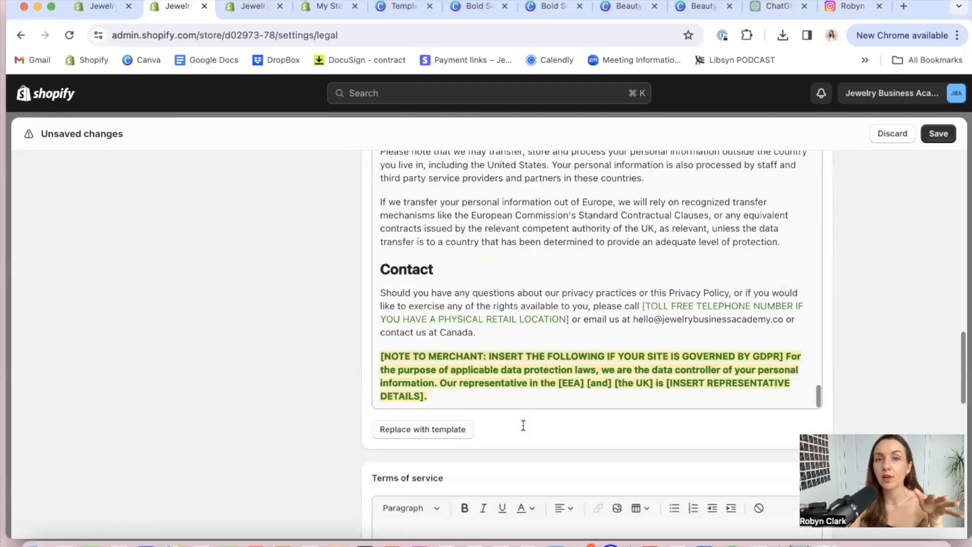
# Fill the terms of service from the template and look through its sections
pyautogui.scroll(-5, 523, 429)
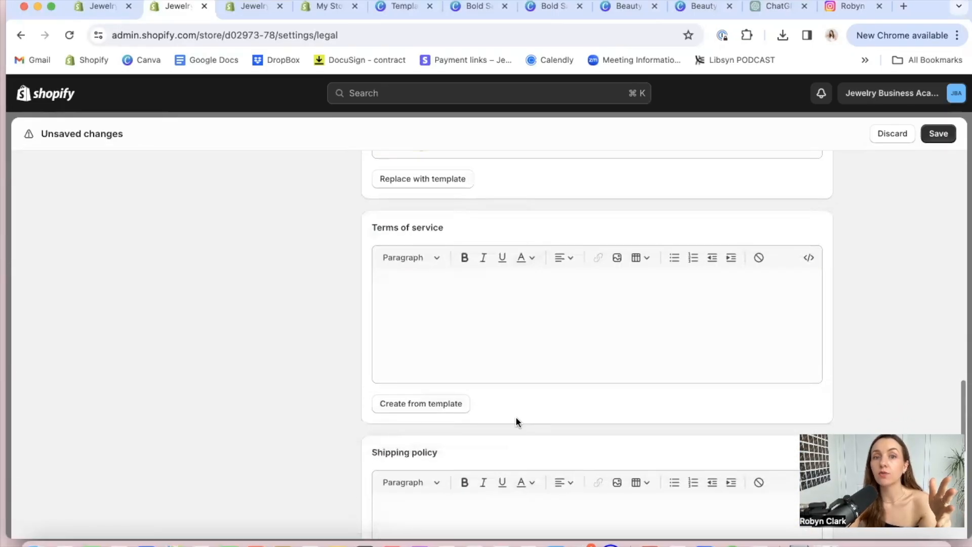
pyautogui.click(425, 411)
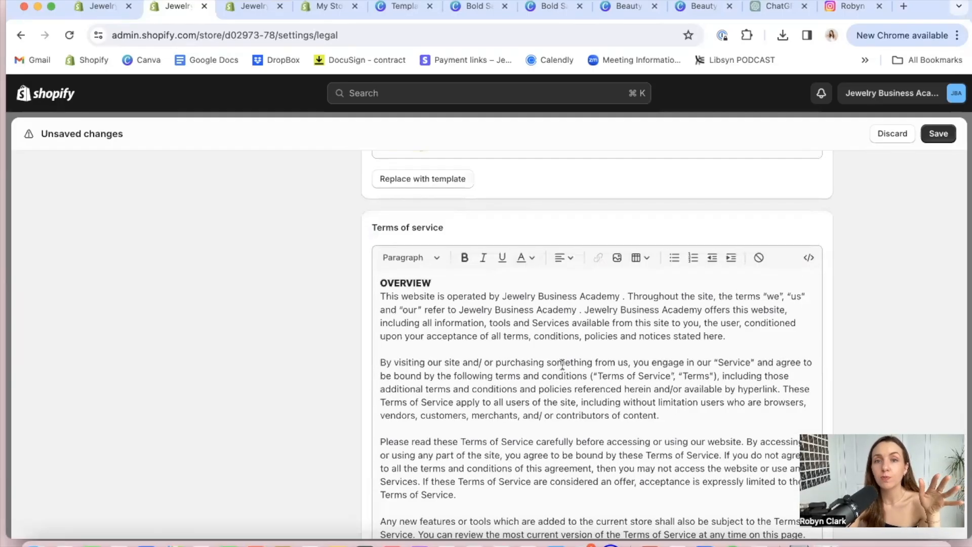
pyautogui.scroll(-20, 562, 363)
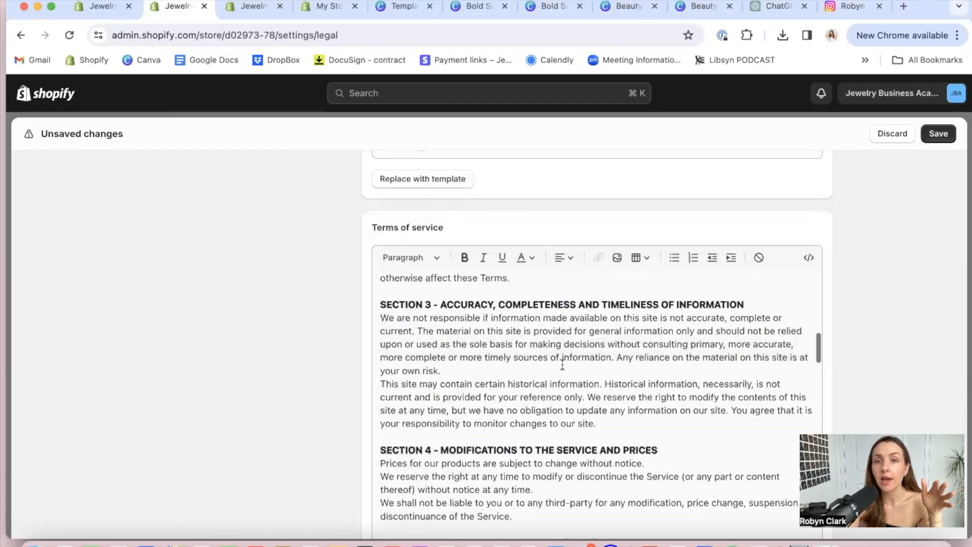
pyautogui.scroll(-10, 561, 364)
pyautogui.scroll(-20, 562, 364)
pyautogui.scroll(-3, 561, 364)
pyautogui.scroll(4, 474, 284)
# Start the shipping policy with the line "Free tracked shipping on Canadian Orders of $75+"
pyautogui.click(443, 307)
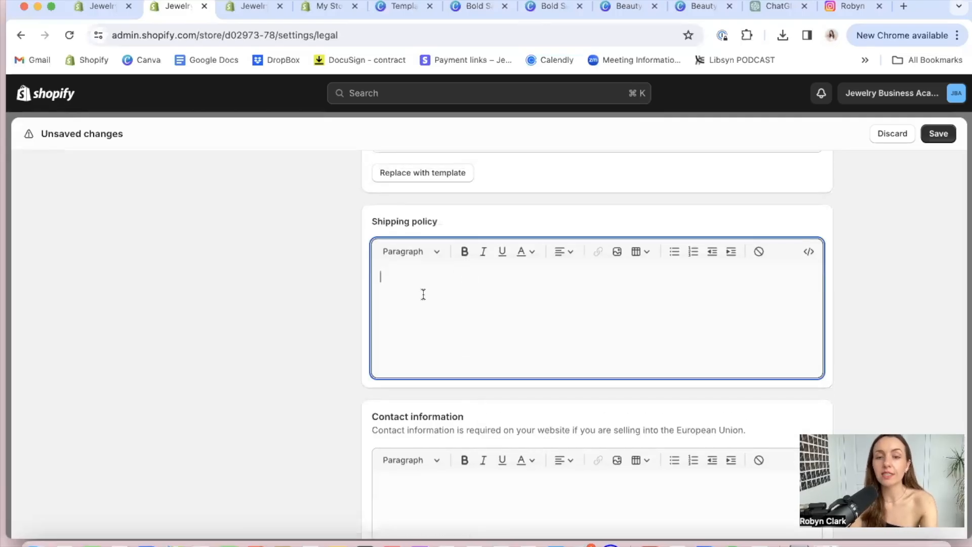
pyautogui.write('Free ship')
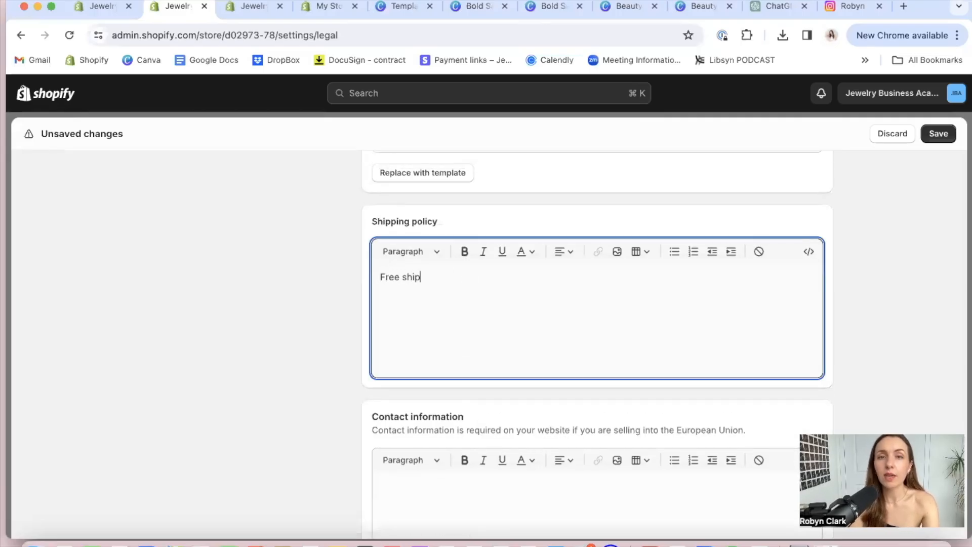
pyautogui.write('ping on Canadian ')
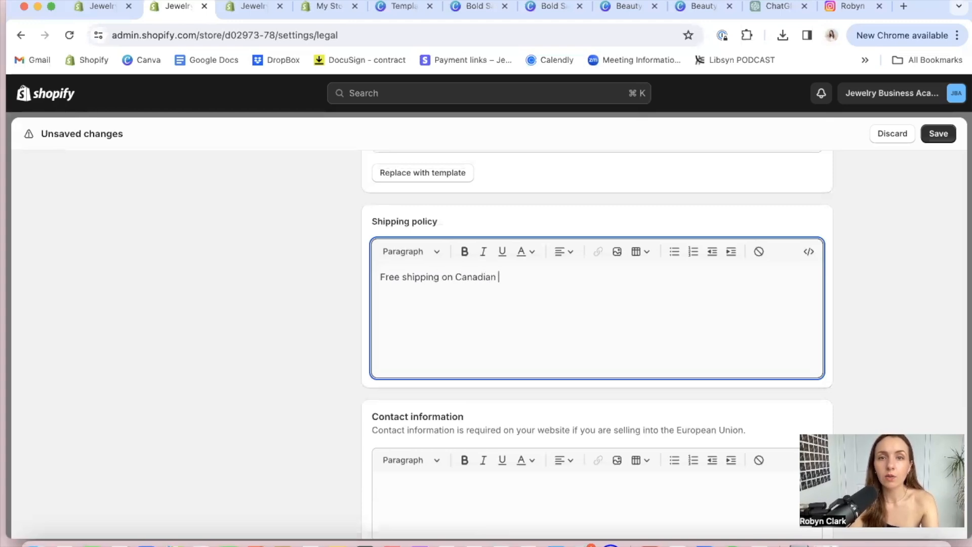
pyautogui.write('Orders of $75+')
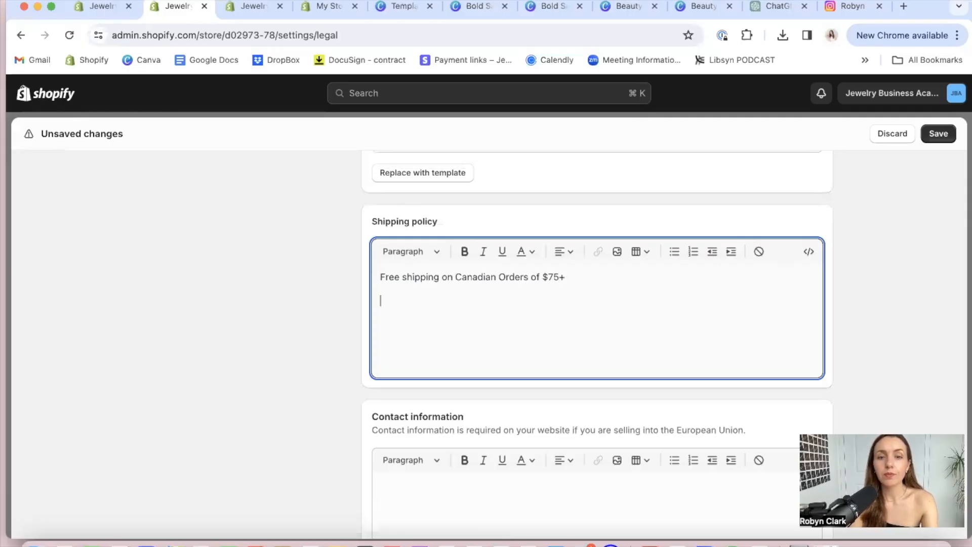
pyautogui.click(404, 277)
pyautogui.write('tacked')
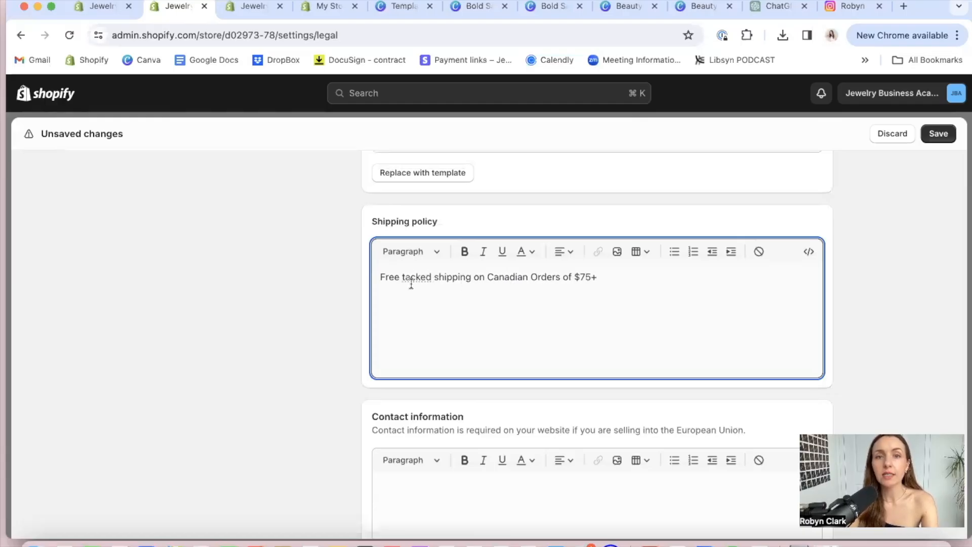
pyautogui.click(407, 277)
pyautogui.write('r')
pyautogui.write('\\')
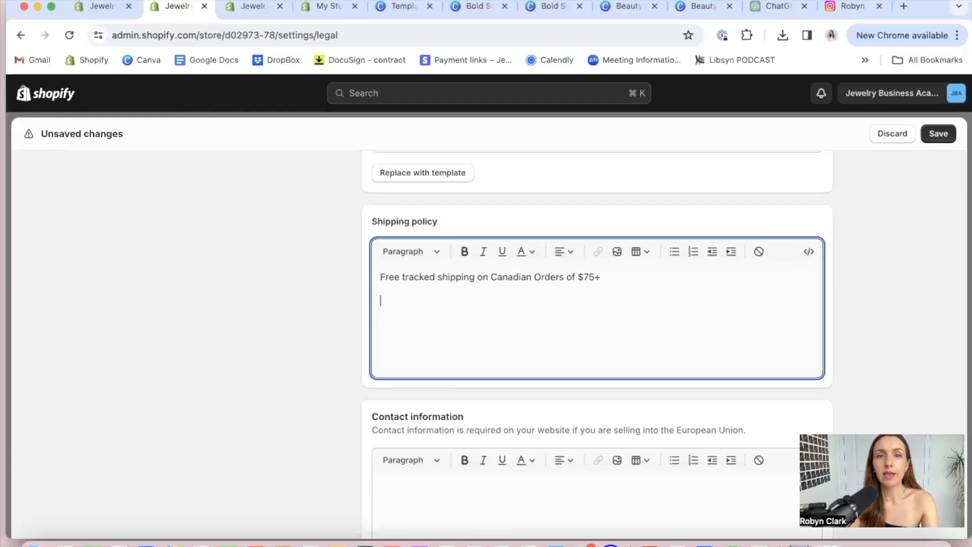
pyautogui.press('BackSpace')
# Add the line "Order under $75 are $10 for tacked shipping." to the shipping policy
pyautogui.write('Order')
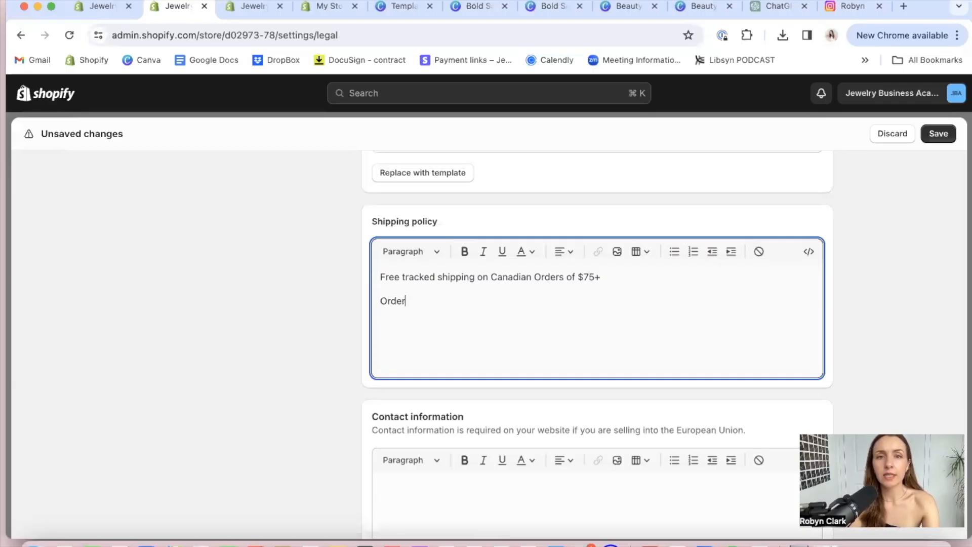
pyautogui.write(' under $75 are $10')
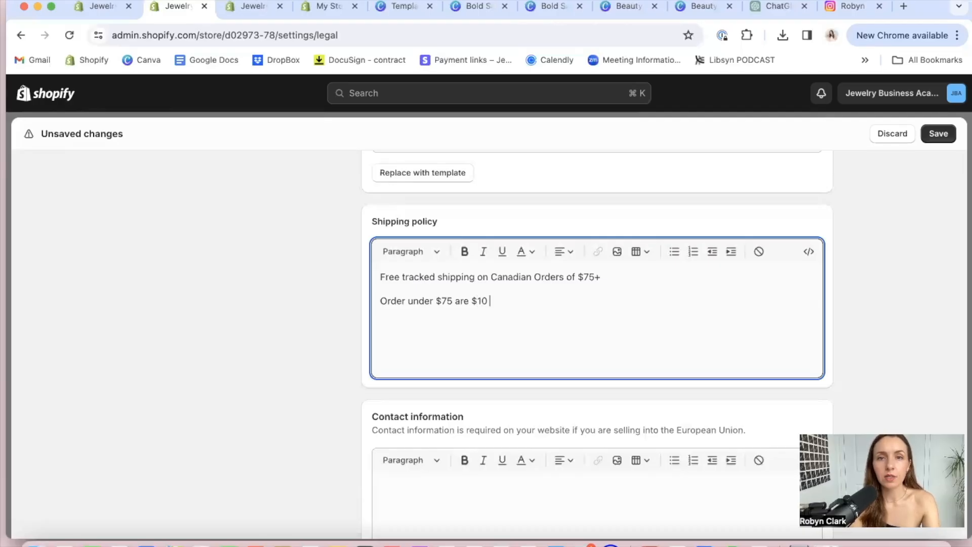
pyautogui.write(' for ta')
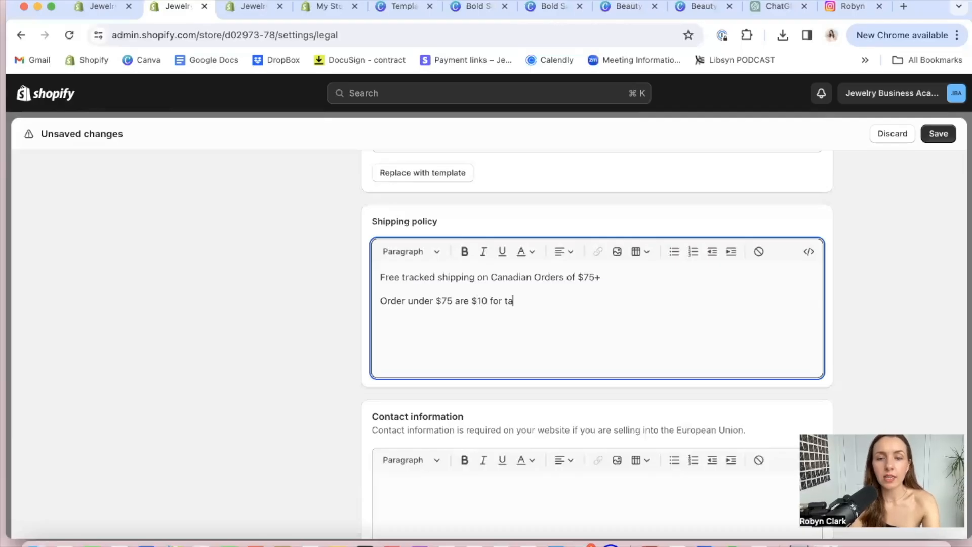
pyautogui.write('cked shipping.')
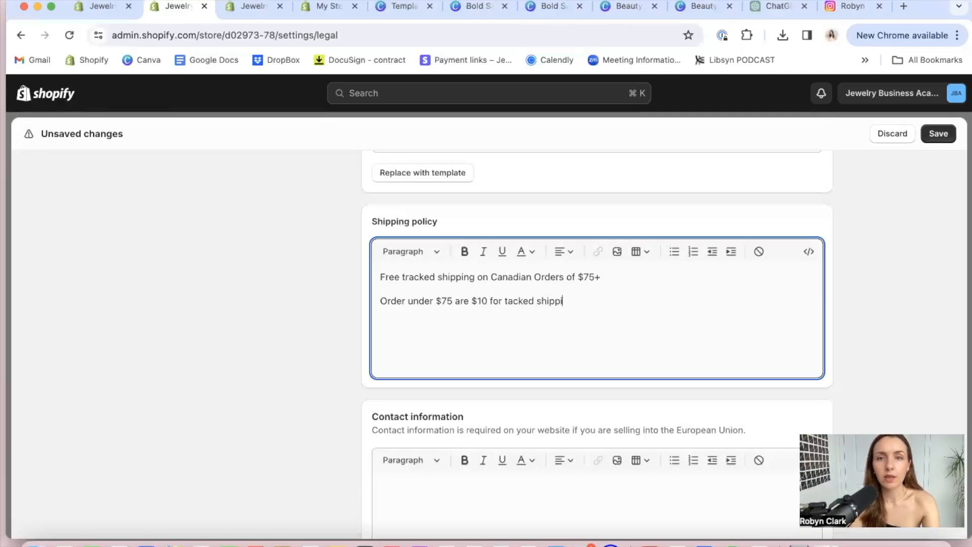
pyautogui.press('Return')
pyautogui.press('Return')
pyautogui.press('BackSpace')
# Add the line "Shipping takes 7-10 days and we are not responsible for items once they have left our studio." to the shipping policy
pyautogui.write('Sh')
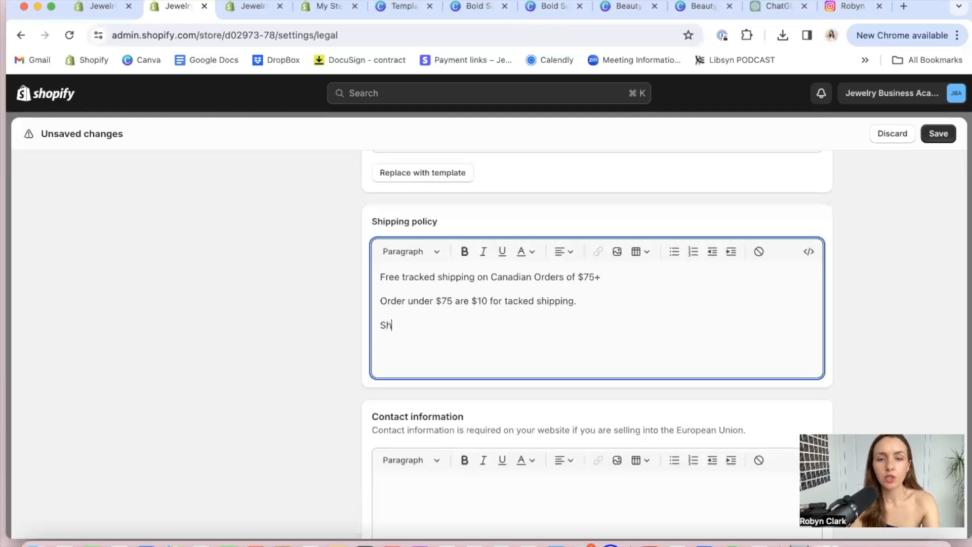
pyautogui.write('ipping takes')
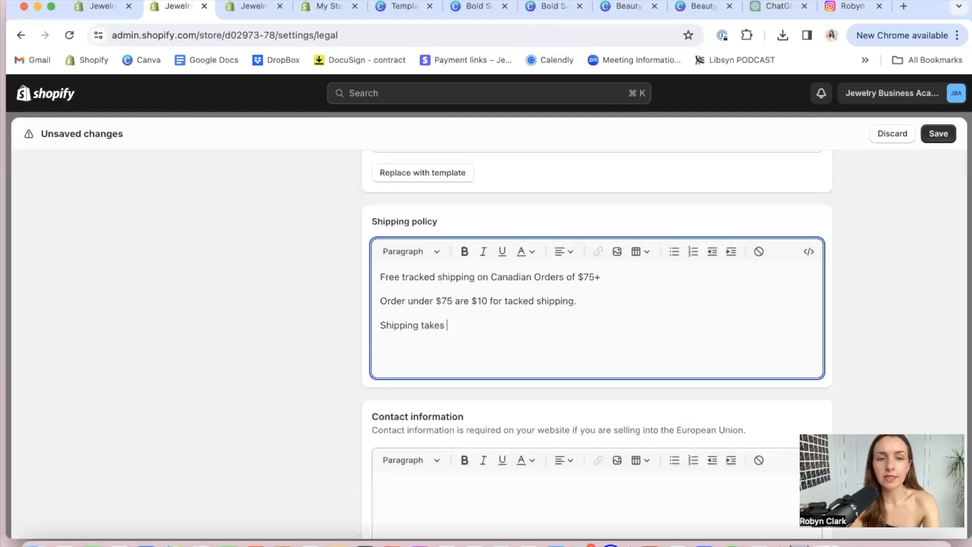
pyautogui.write(' 7-10 days and we are not')
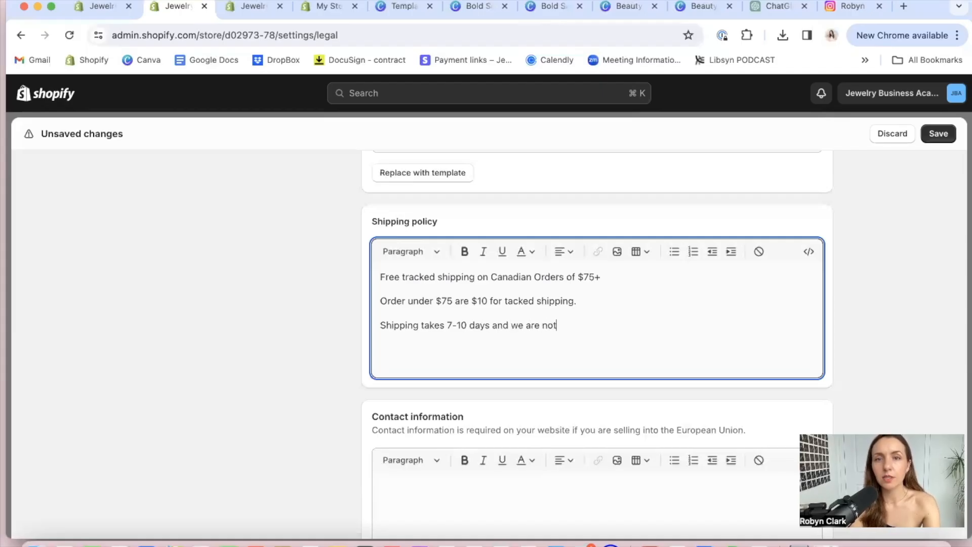
pyautogui.write(' responsible for ')
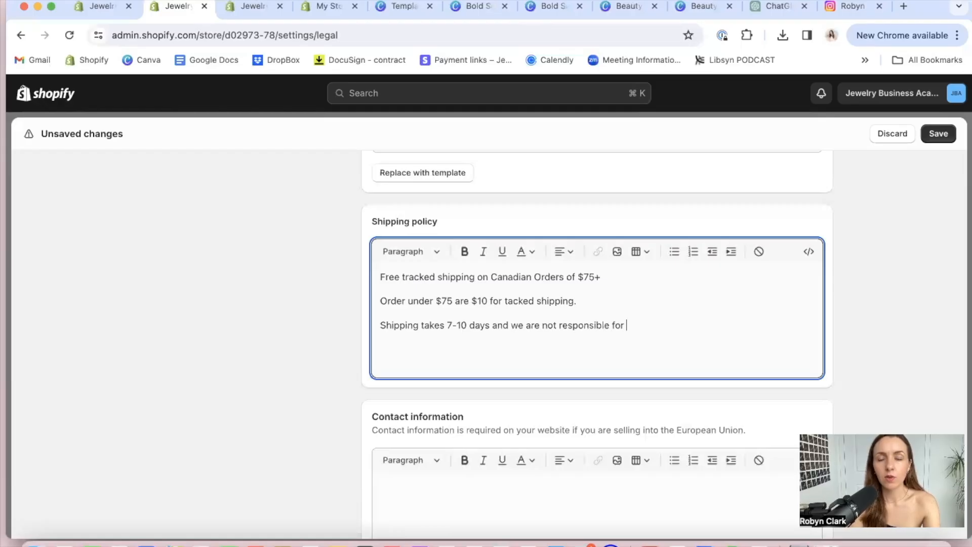
pyautogui.write('items once they have leaft ou')
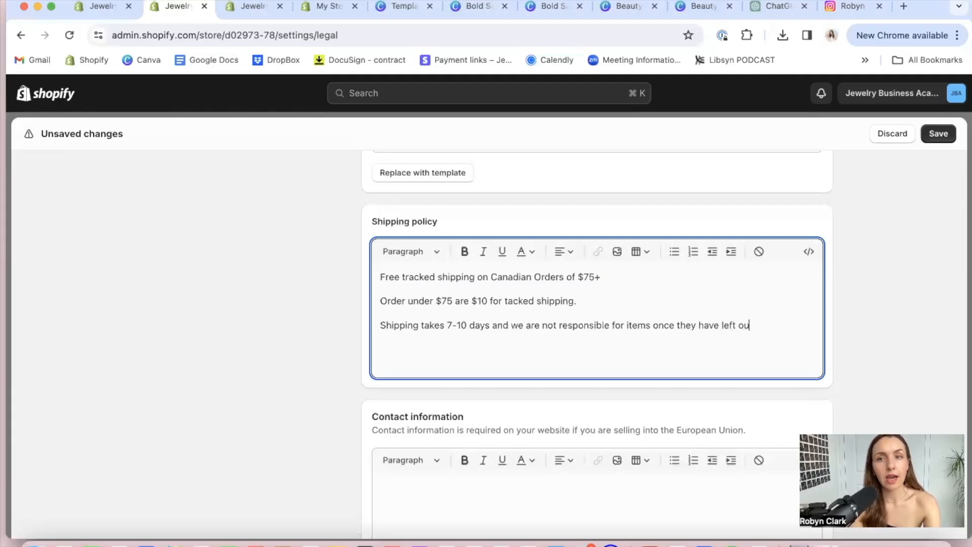
pyautogui.write('r studio.')
pyautogui.press('Return')
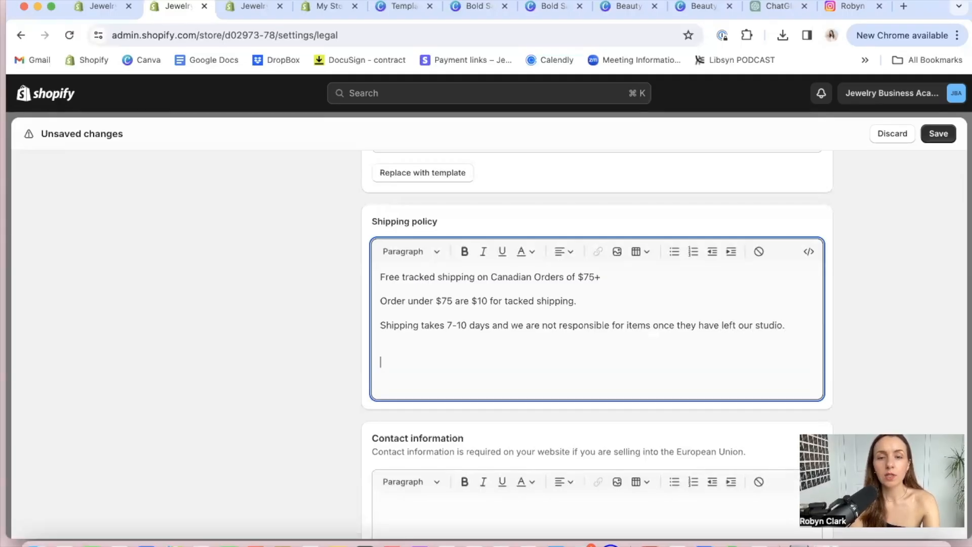
# Add the line "Your jewelry will be made and shipped within 5 days of being ordered." to the shipping policy
pyautogui.write('Your jewelry ')
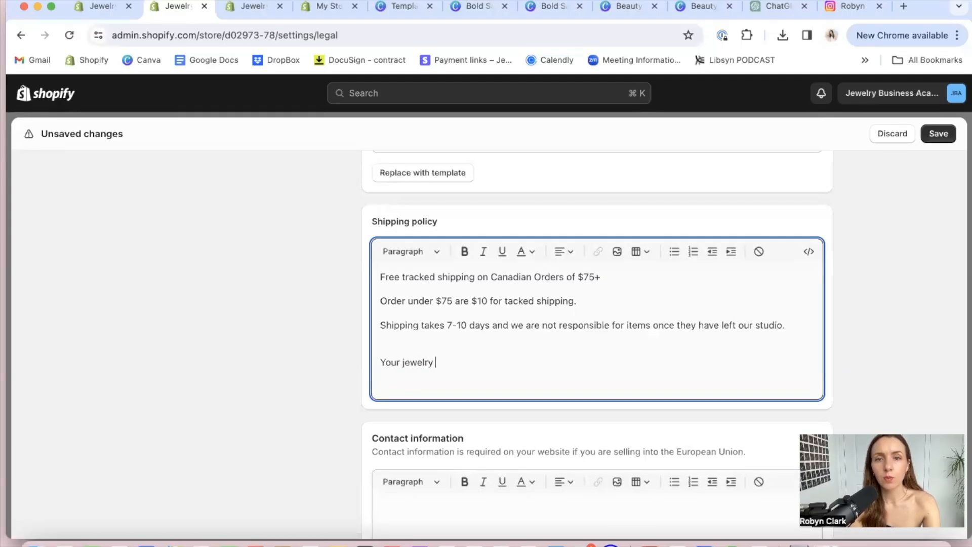
pyautogui.write('will be mad')
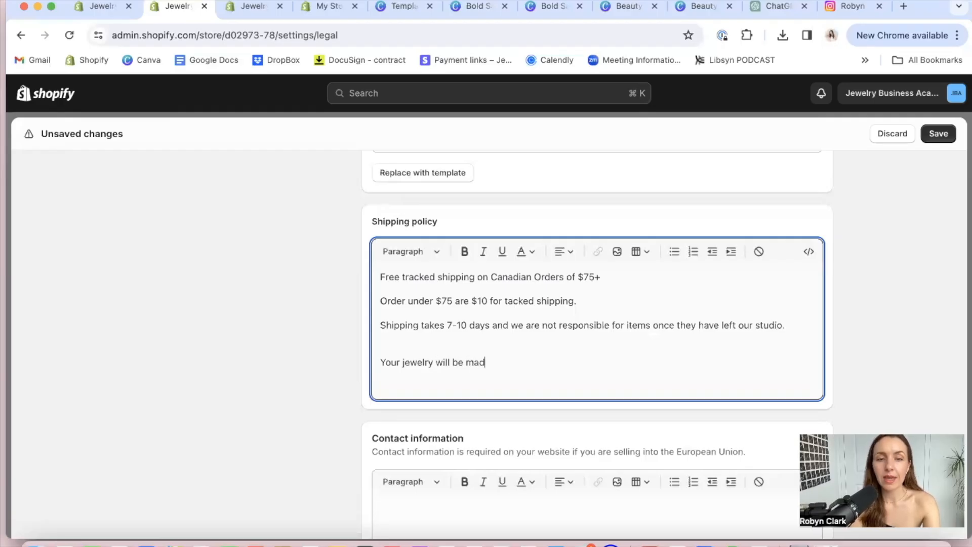
pyautogui.write('e and ship')
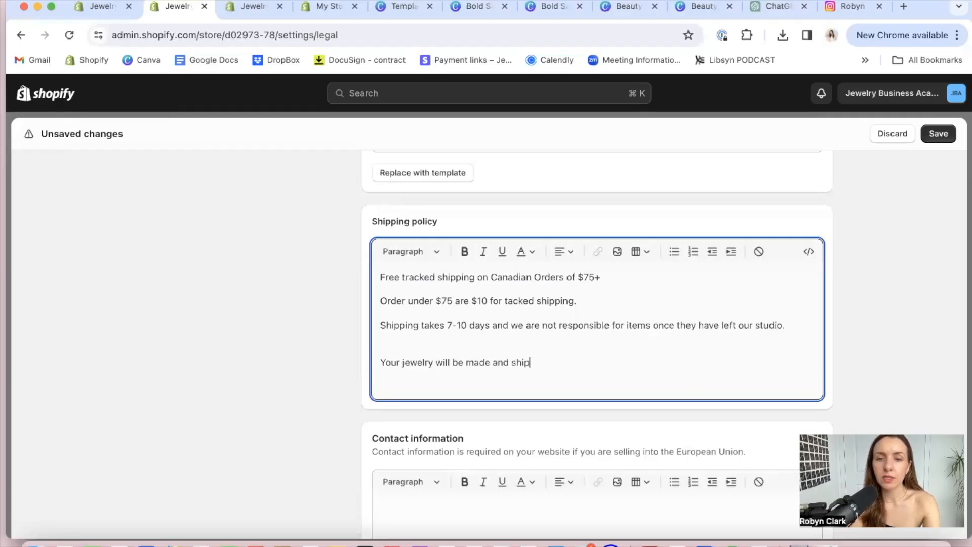
pyautogui.write('ped within 2')
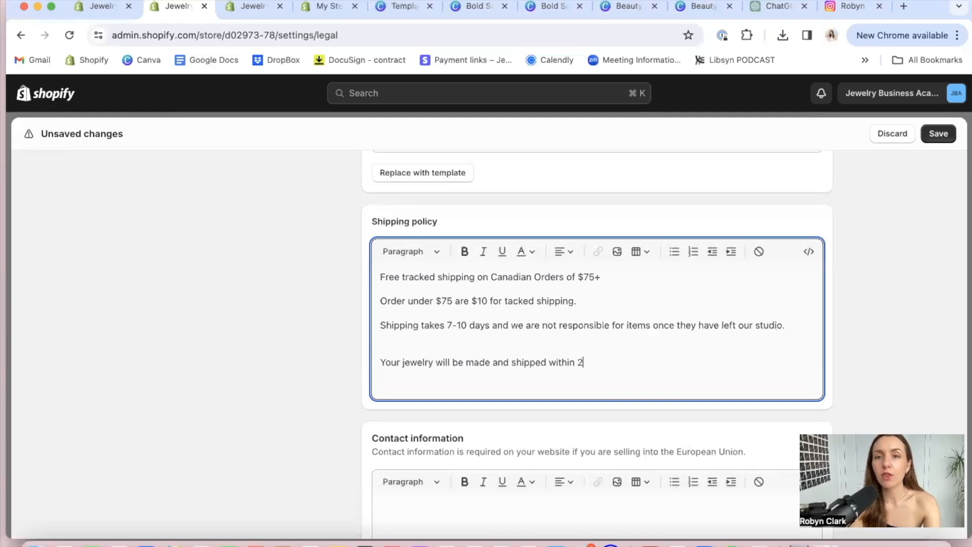
pyautogui.press('BackSpace')
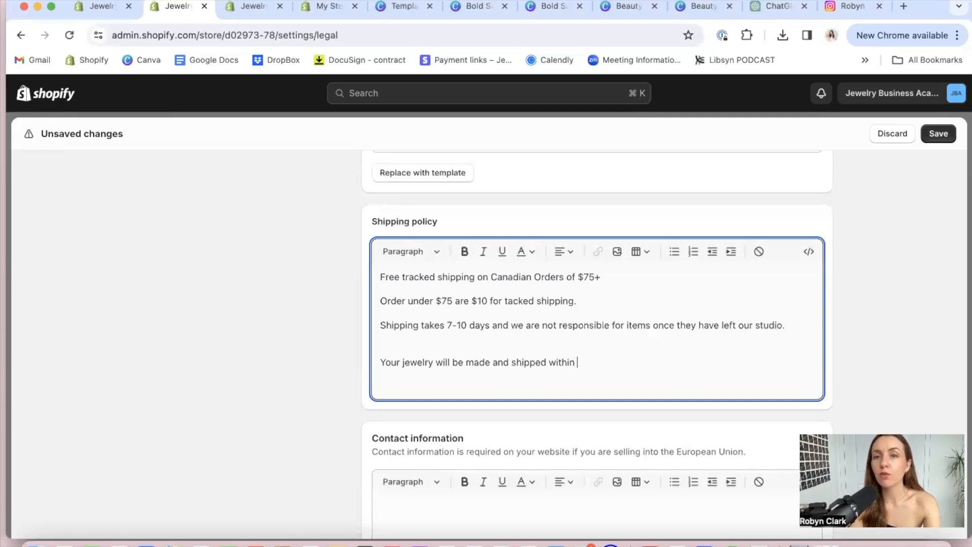
pyautogui.write('5 day o')
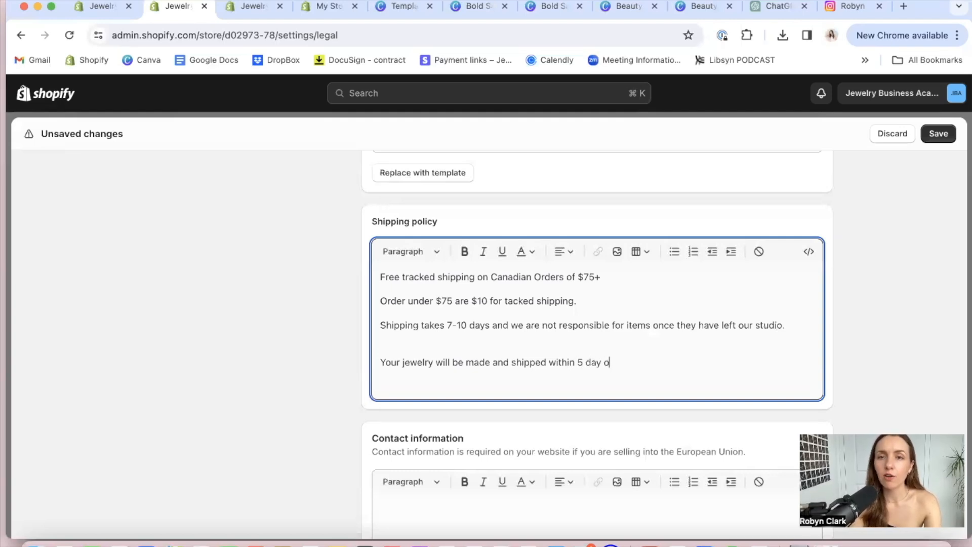
pyautogui.press('BackSpace')
pyautogui.write('ys of being ordered.')
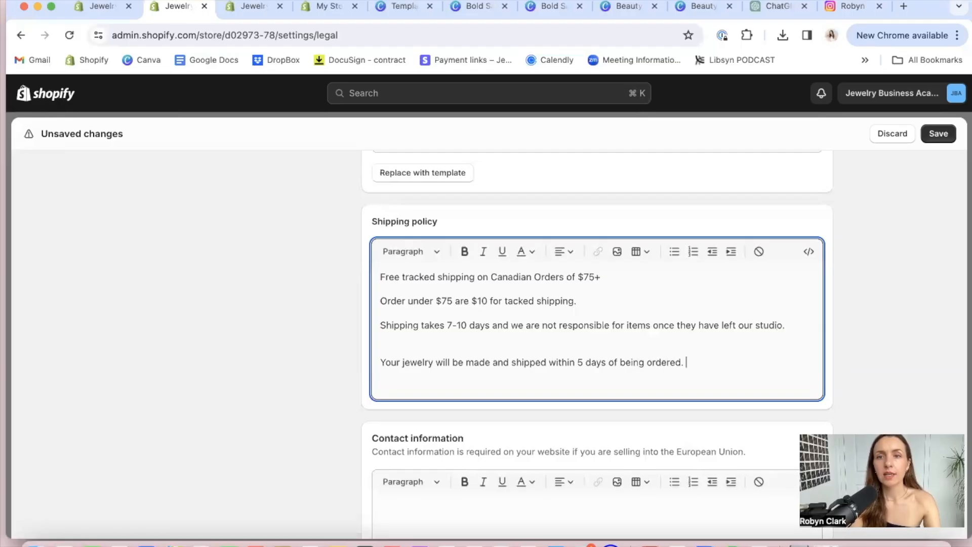
pyautogui.moveTo(696, 365); pyautogui.dragTo(466, 286)
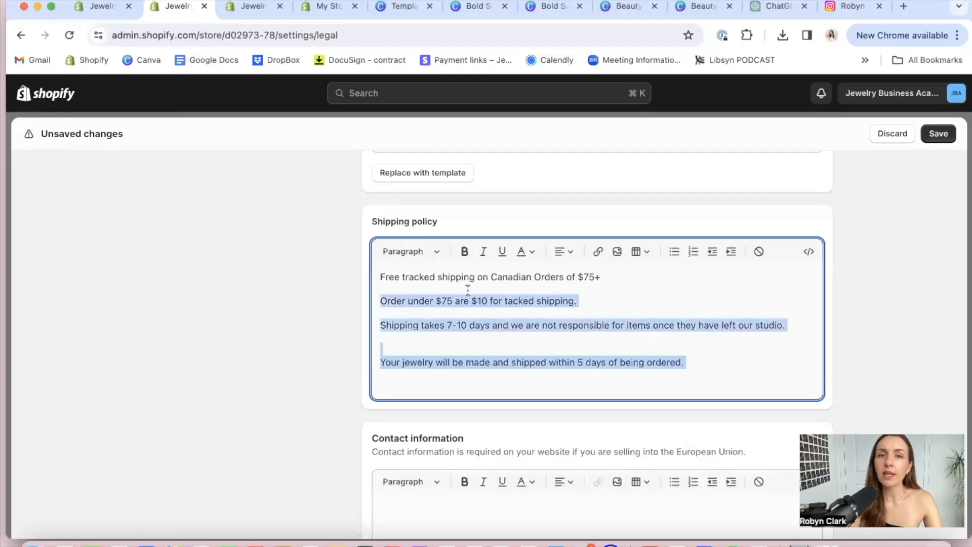
# Add the heading line "Internation Shipping:" below the 5-day production line, followed by an empty line
pyautogui.click(696, 363)
pyautogui.press('Return')
pyautogui.write('Int')
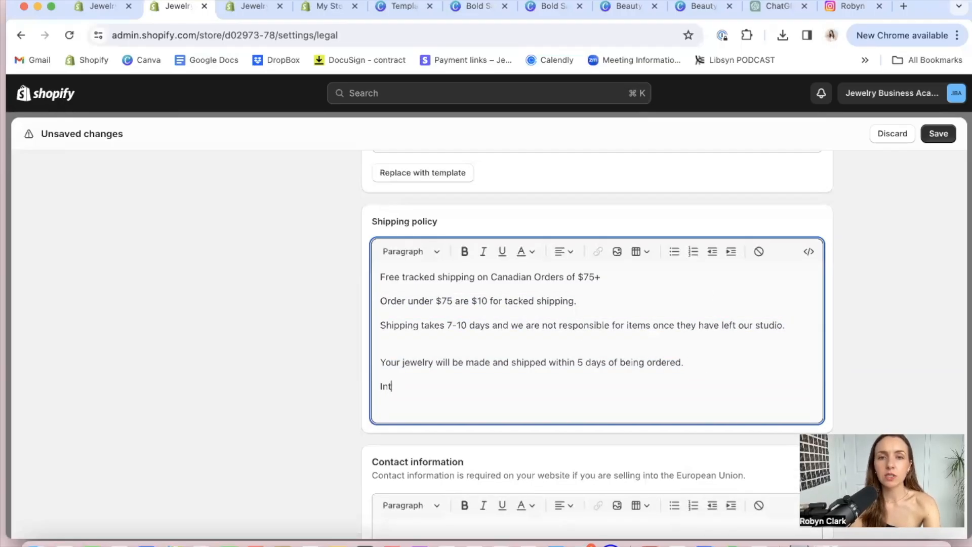
pyautogui.write('ernation ')
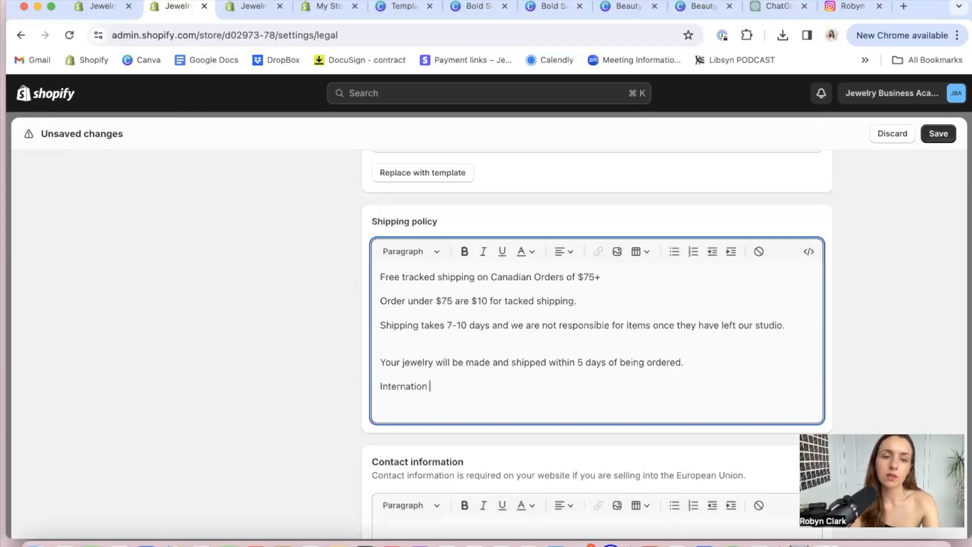
pyautogui.write('Shipping:')
pyautogui.press('Return')
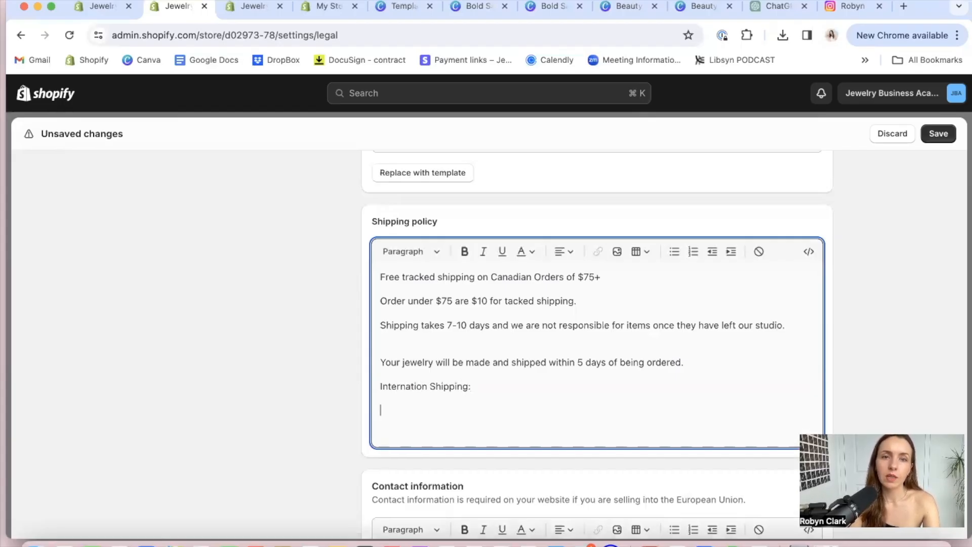
# Insert the heading line "Canadian Shipping:" above the free tracked shipping line
pyautogui.click(380, 277)
pyautogui.write('Cn')
pyautogui.press('BackSpace')
pyautogui.write('anadian Shipp')
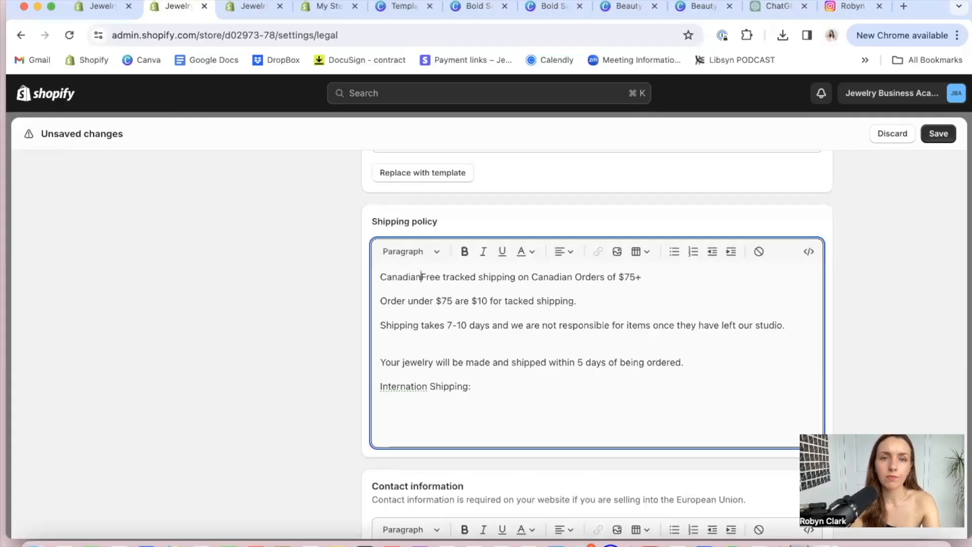
pyautogui.write('ing:')
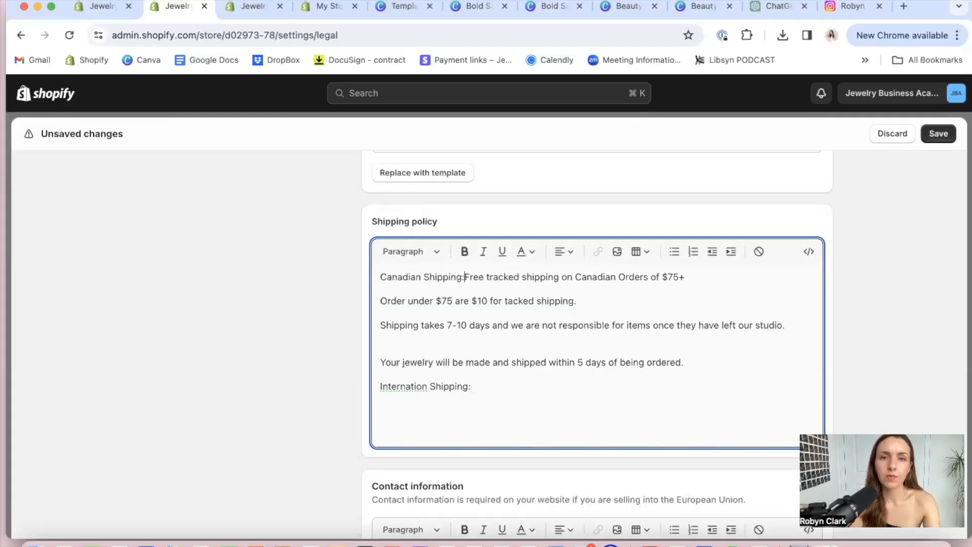
pyautogui.press('Return')
# Merge the "Your jewelry will be made" line into the shipping-time paragraph and turn the lines under "Canadian Shipping:" into a bulleted list
pyautogui.click(404, 372)
pyautogui.press('BackSpace')
pyautogui.press('BackSpace')
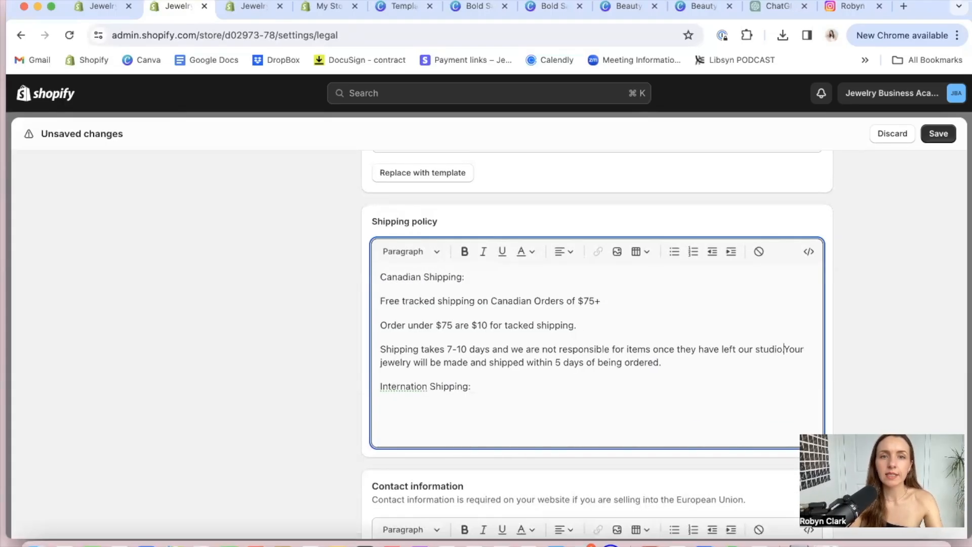
pyautogui.click(409, 302)
pyautogui.moveTo(410, 303); pyautogui.dragTo(417, 362)
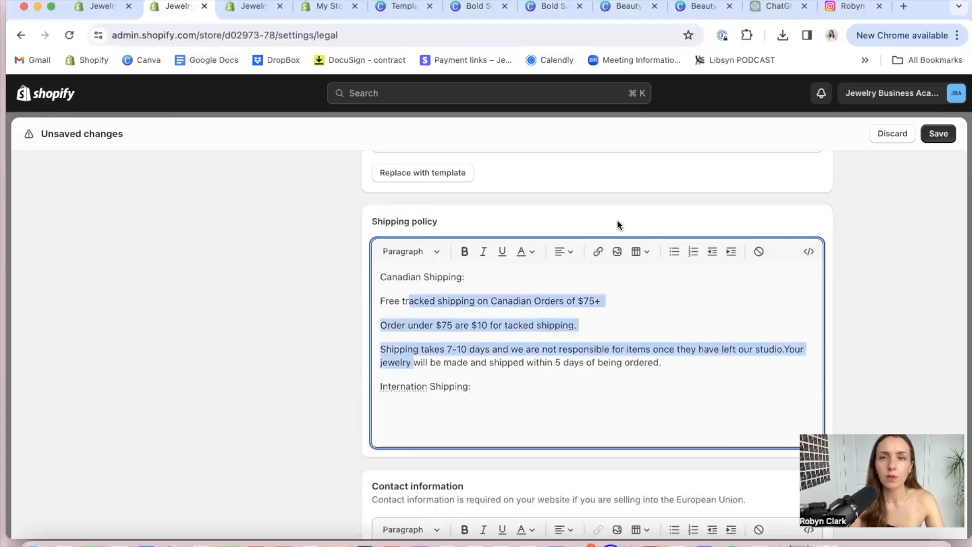
pyautogui.click(674, 252)
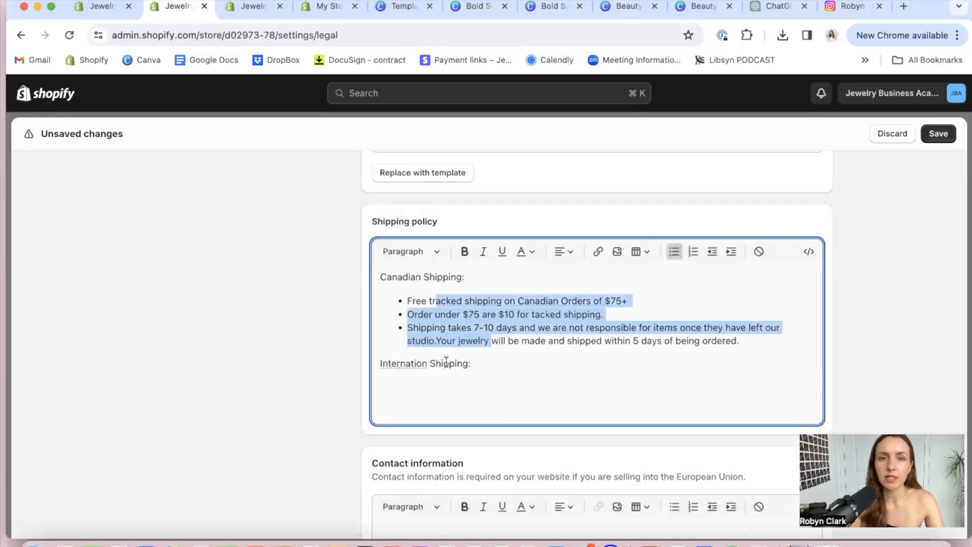
# Correct the misspelled second heading so it reads "International Shipping:"
pyautogui.click(402, 363)
pyautogui.doubleClick(401, 363)
pyautogui.write('Interna')
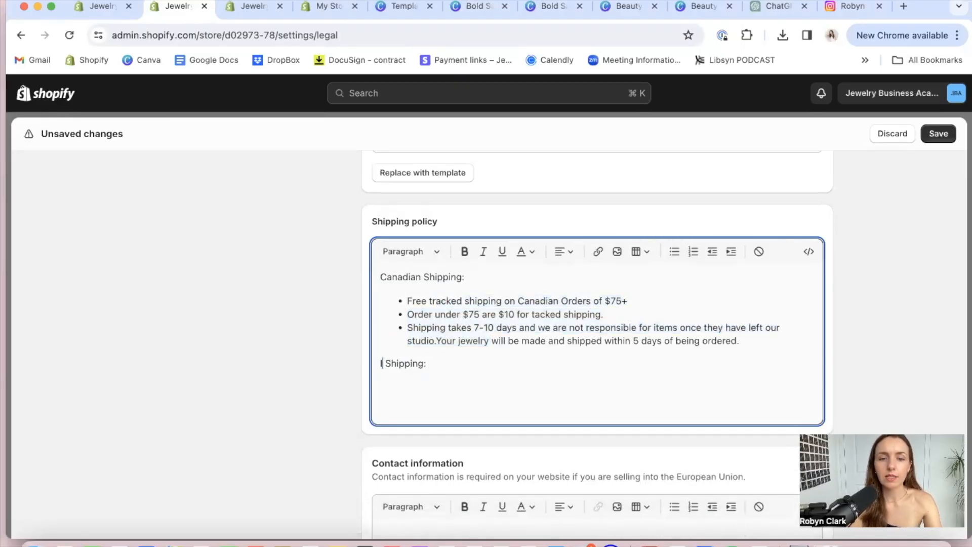
pyautogui.write('tional')
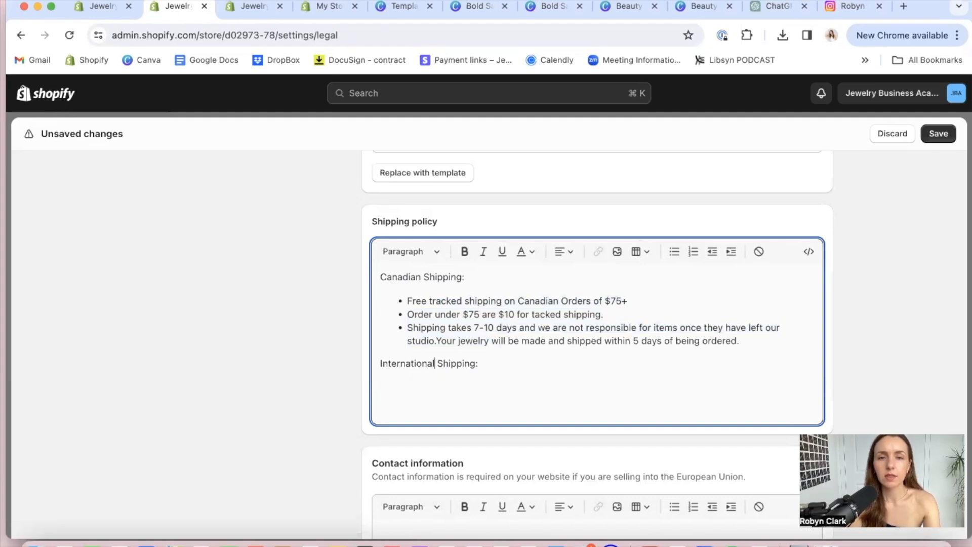
# Under "International Shipping:", add the line "Flat rate of $25 CAD for all international orders going to the US + UK."
pyautogui.click(495, 364)
pyautogui.press('Return')
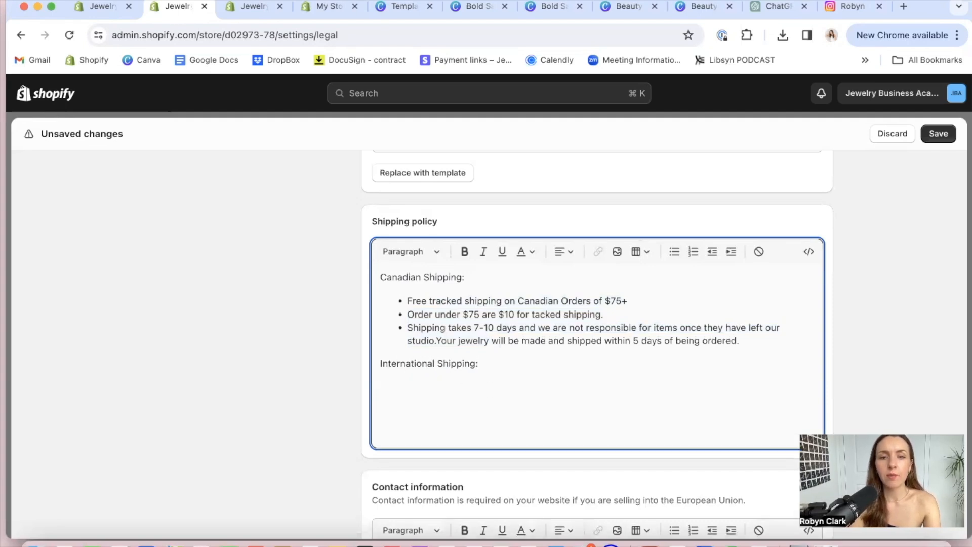
pyautogui.write('Flat rate of $2')
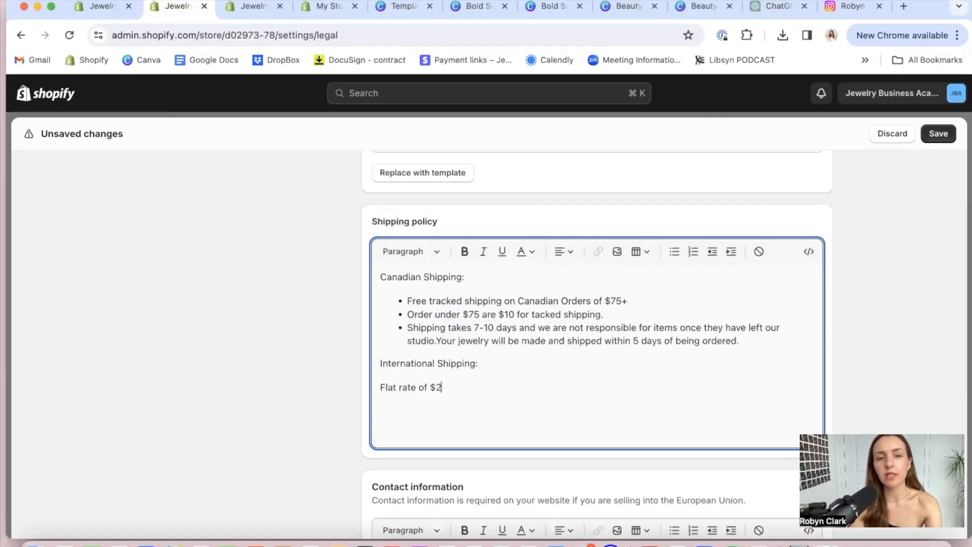
pyautogui.write('5 c')
pyautogui.press('BackSpace')
pyautogui.write('CAD for all ')
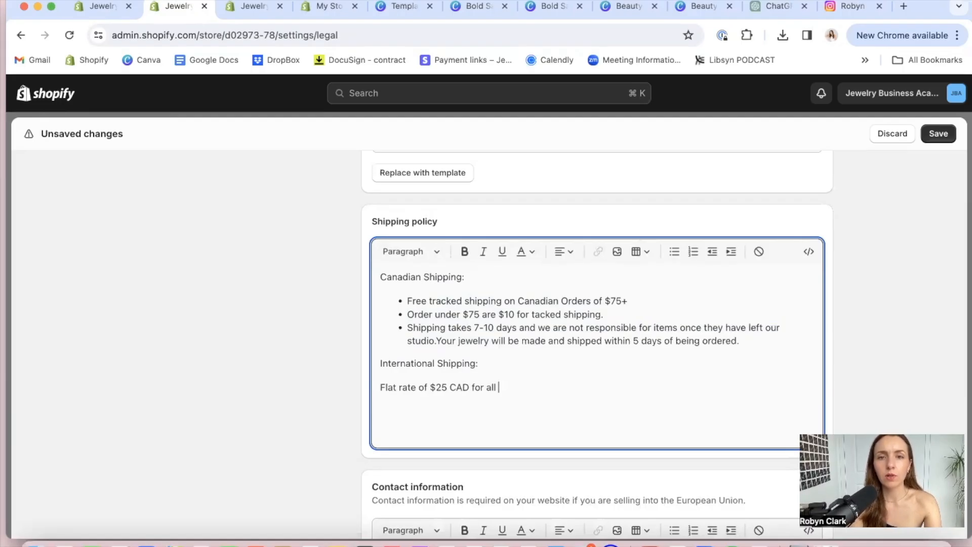
pyautogui.write('internatio')
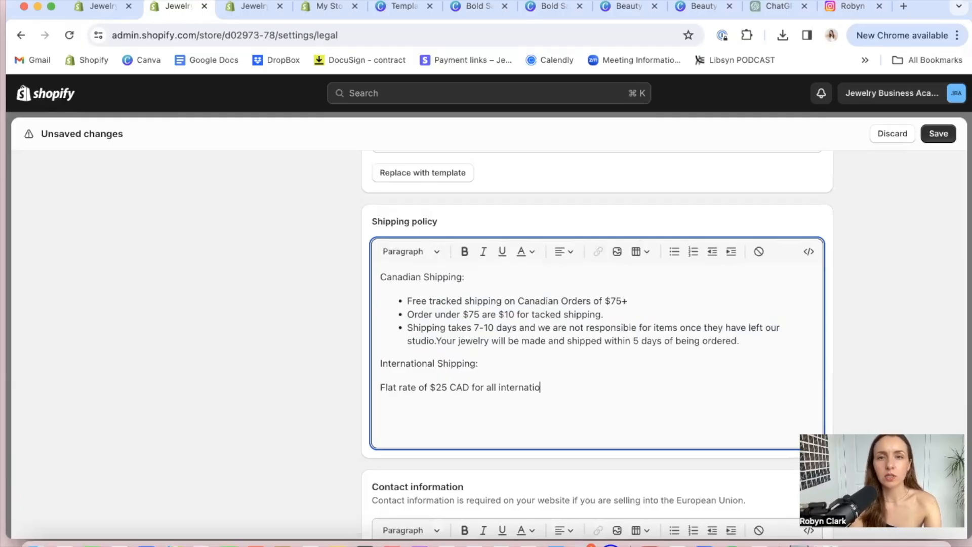
pyautogui.write('n orde')
pyautogui.press('BackSpace')
pyautogui.press('BackSpace')
pyautogui.write('orders f')
pyautogui.press('BackSpace')
pyautogui.write('going to ')
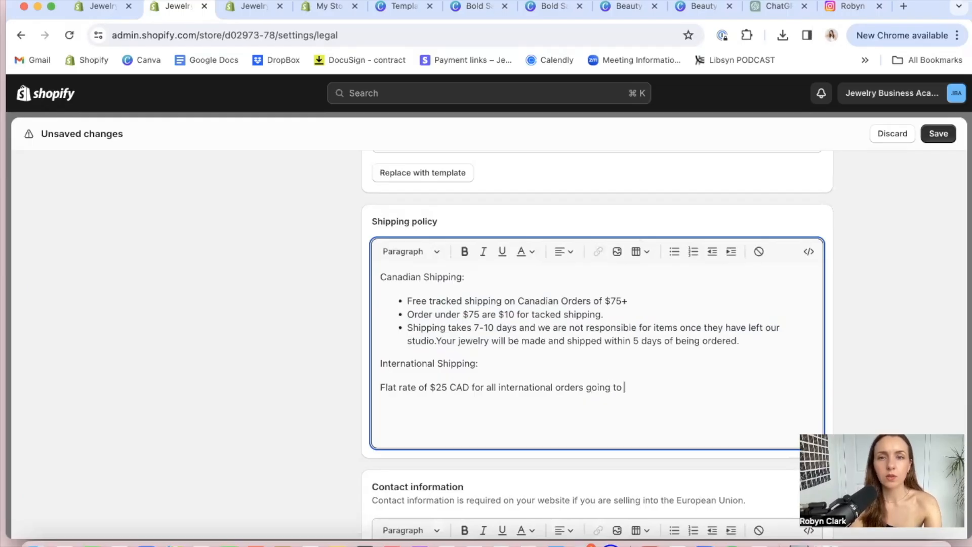
pyautogui.write('the US + UK')
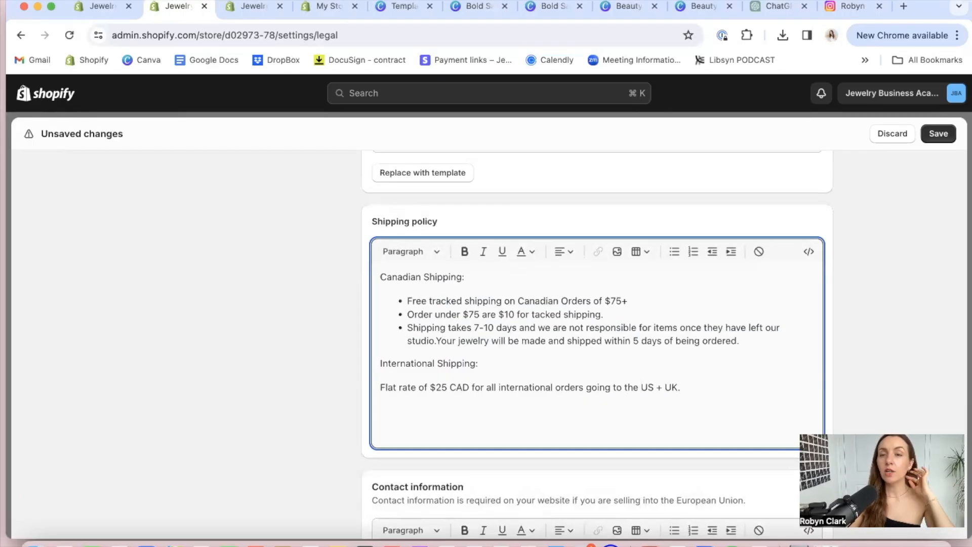
pyautogui.write('.')
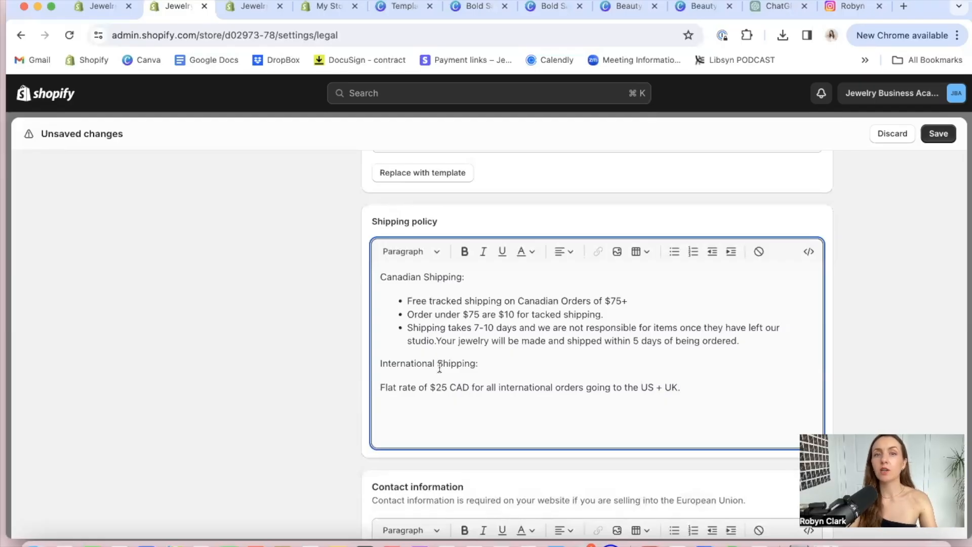
# Try adding the heading "Other Internation Countries:" below the flat-rate line and delete it again
pyautogui.press('Return')
pyautogui.press('Return')
pyautogui.write('Other Internation Countries:')
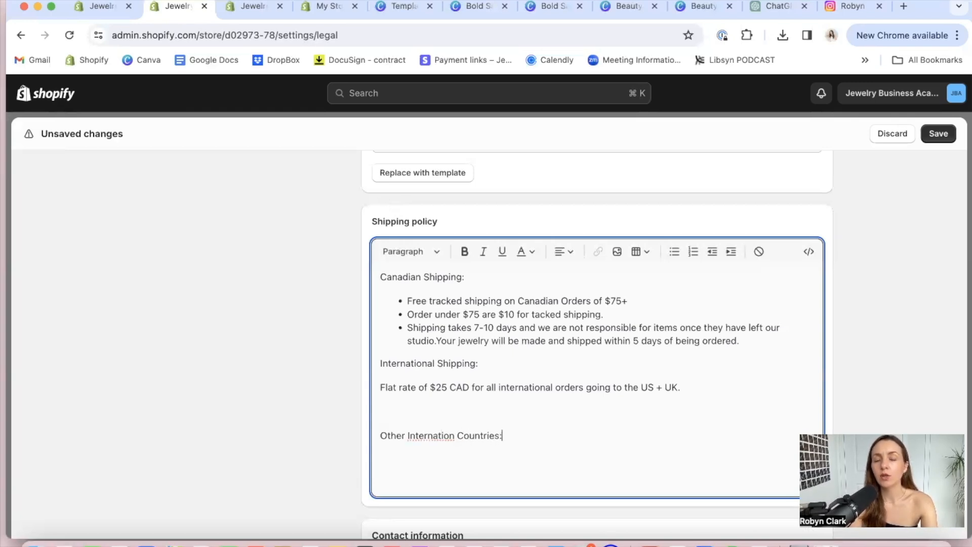
pyautogui.tripleClick(453, 435)
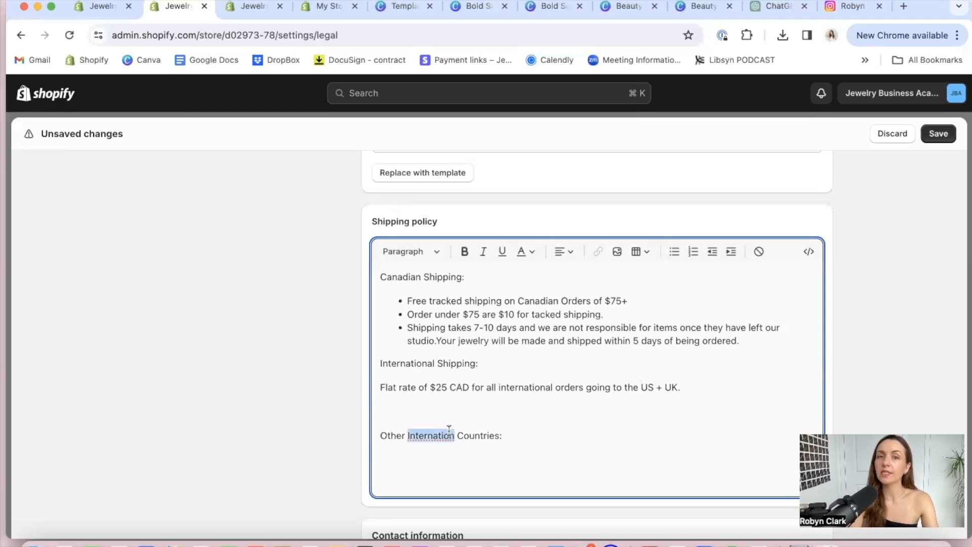
pyautogui.press('BackSpace')
pyautogui.press('BackSpace')
pyautogui.press('BackSpace')
pyautogui.press('BackSpace')
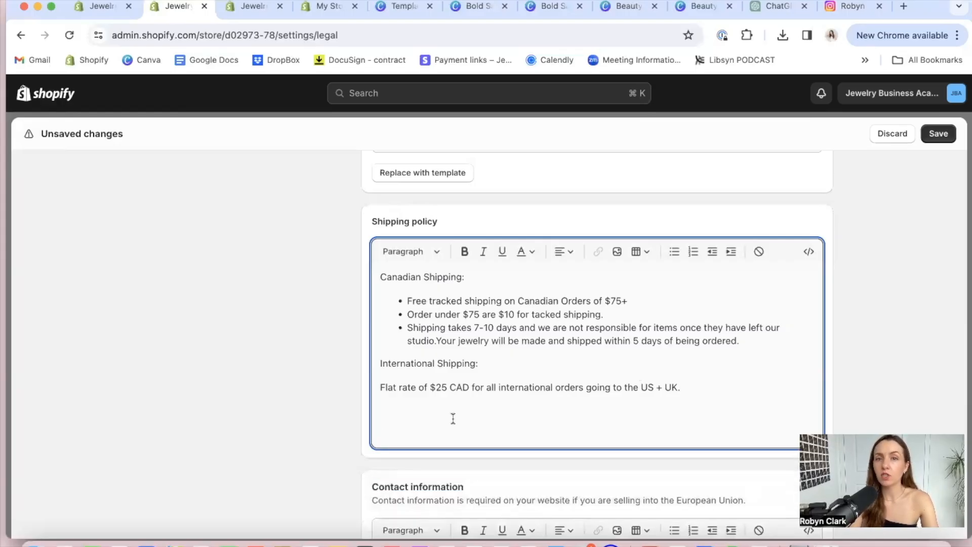
# Make the "Canadian Shipping:" heading bold and try to bold the "International Shipping:" heading
pyautogui.tripleClick(442, 274)
pyautogui.click(463, 253)
pyautogui.tripleClick(444, 360)
pyautogui.click(463, 258)
pyautogui.click(450, 387)
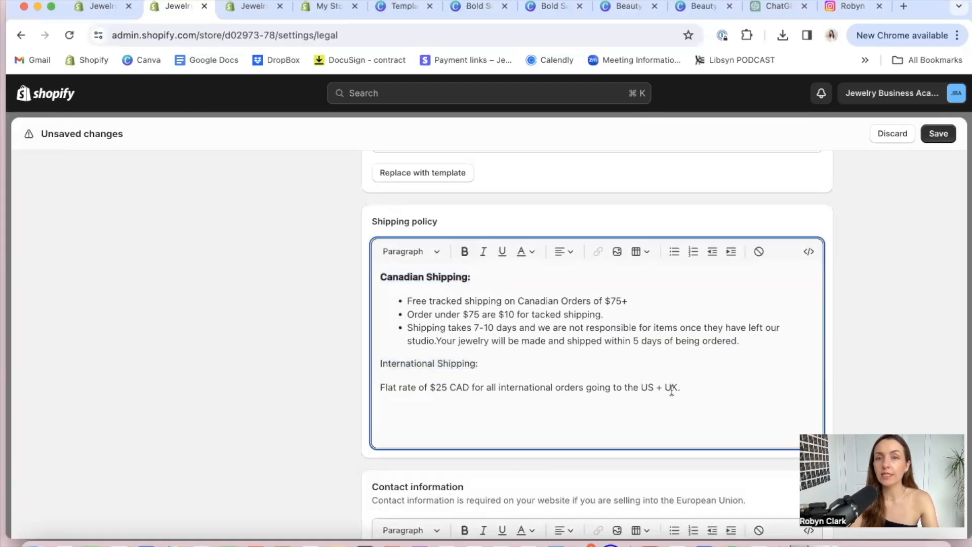
pyautogui.moveTo(681, 394); pyautogui.dragTo(373, 279)
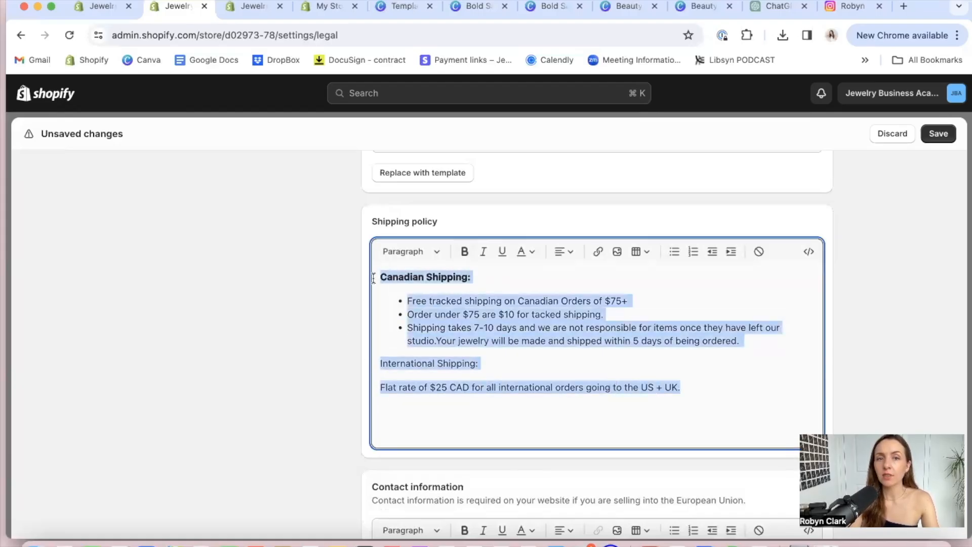
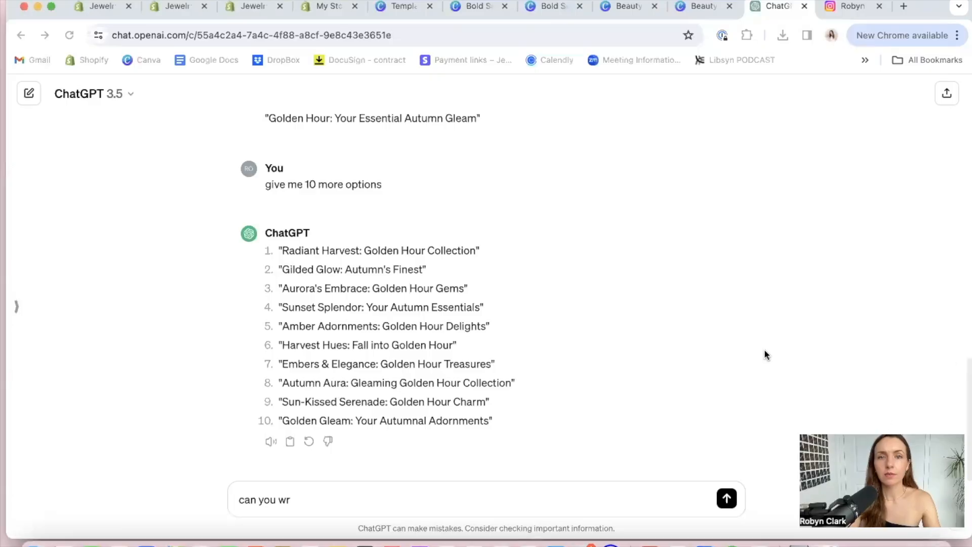
# Ask ChatGPT to write the Shopify website's shipping policy better, including the current policy text in the prompt
pyautogui.write('ite our my shipping po')
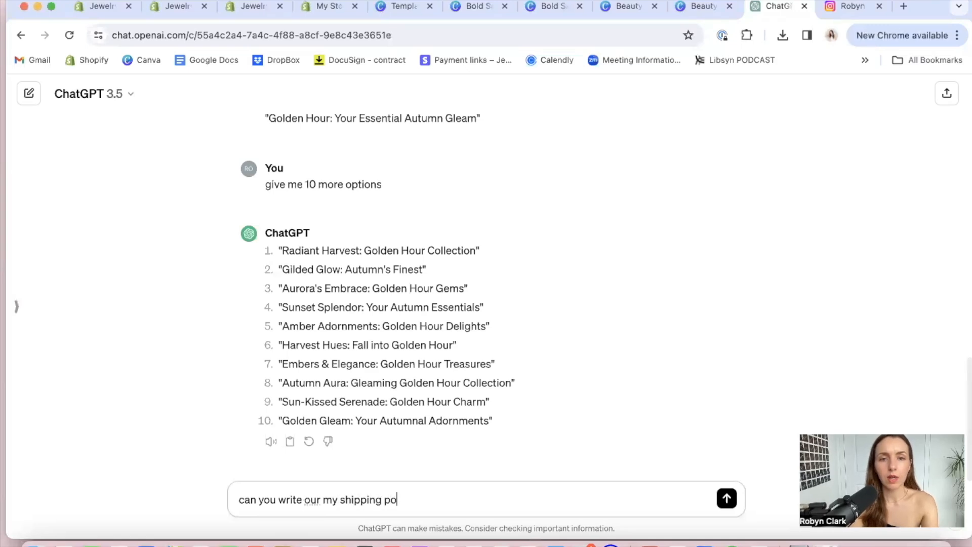
pyautogui.write('licy for me sh')
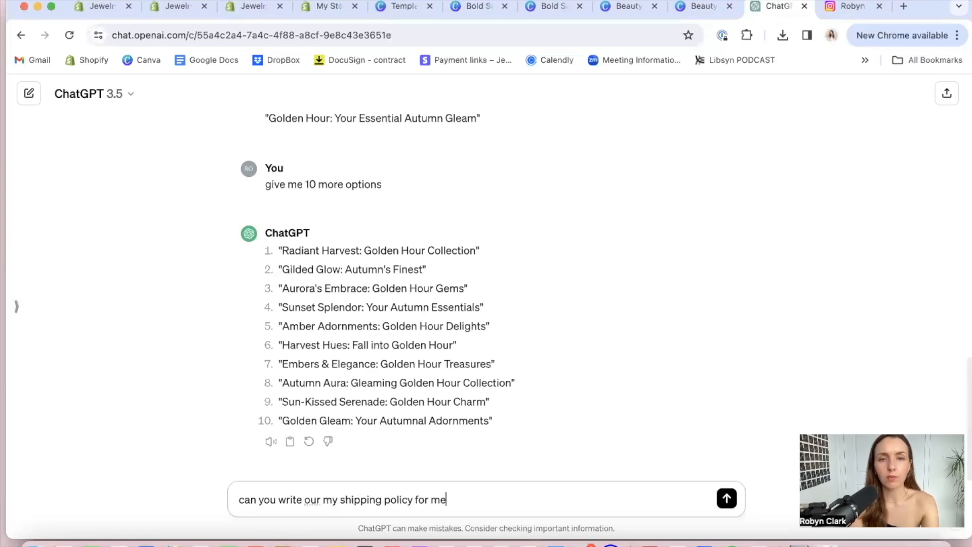
pyautogui.press('BackSpace')
pyautogui.press('BackSpace')
pyautogui.press('BackSpace')
pyautogui.write('opify website better?')
pyautogui.press('super+v')
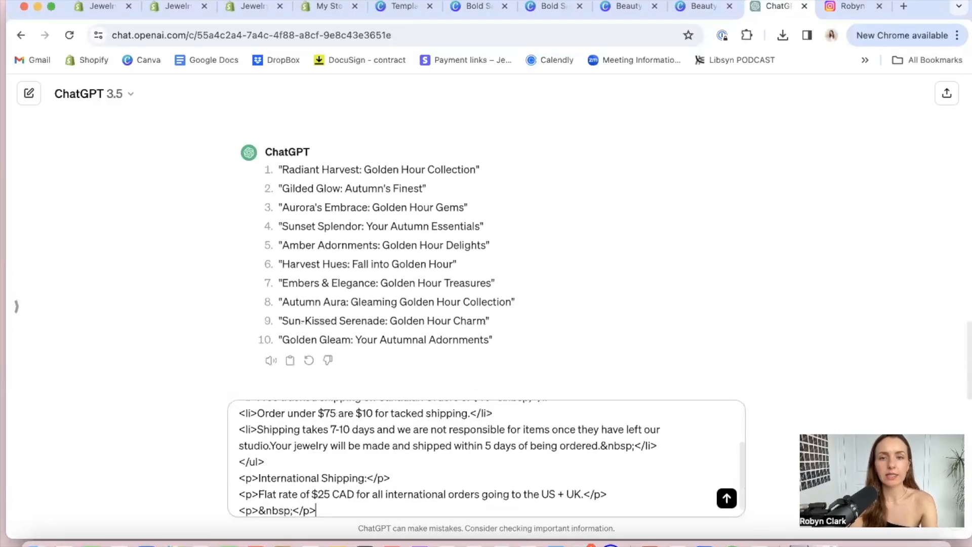
pyautogui.press('Return')
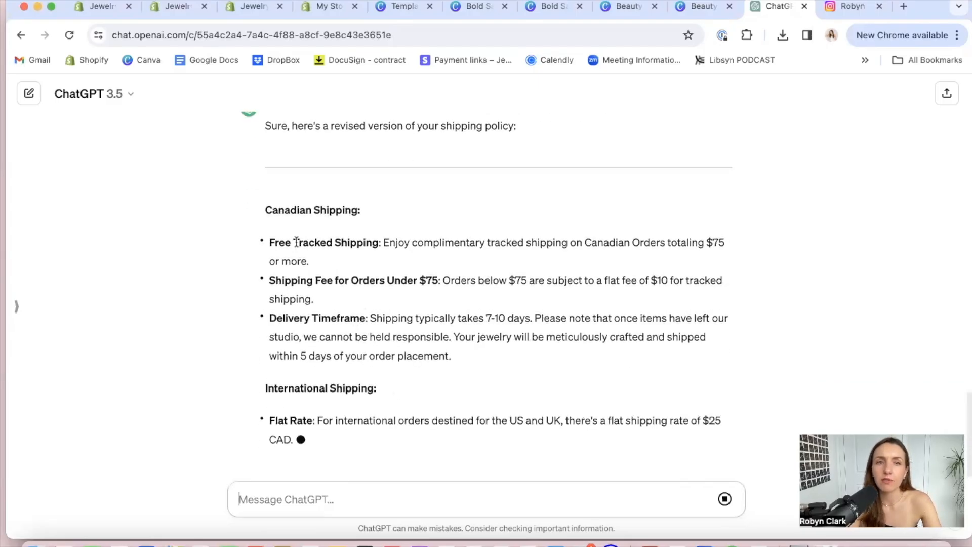
# Replace the store's shipping policy in Shopify with ChatGPT's revised text, from "Canadian Shipping:" through the international flat rate
pyautogui.scroll(3, 265, 179)
pyautogui.moveTo(264, 178); pyautogui.dragTo(348, 270)
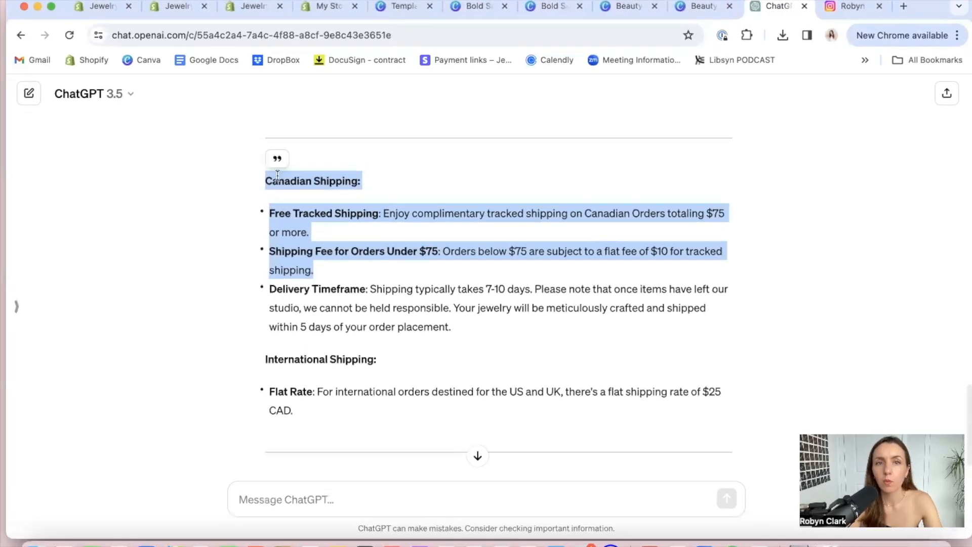
pyautogui.click(296, 199)
pyautogui.moveTo(265, 181); pyautogui.dragTo(352, 362)
pyautogui.press('super+c')
pyautogui.scroll(-3, 351, 362)
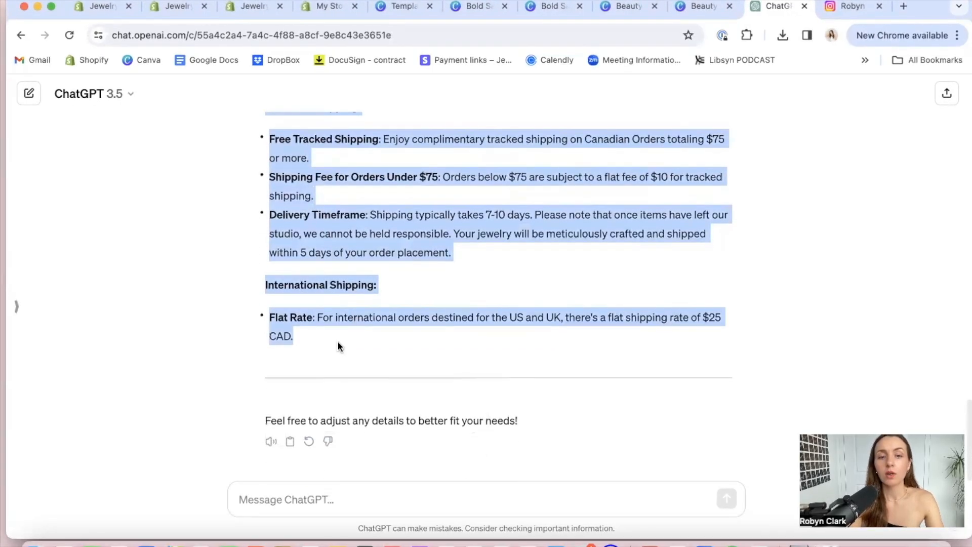
pyautogui.click(103, 7)
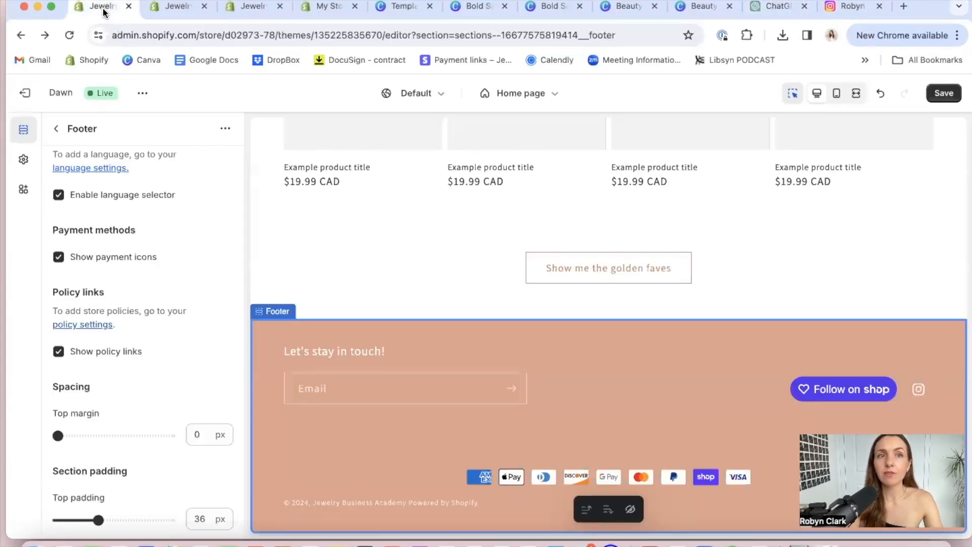
pyautogui.click(178, 7)
pyautogui.press('super+v')
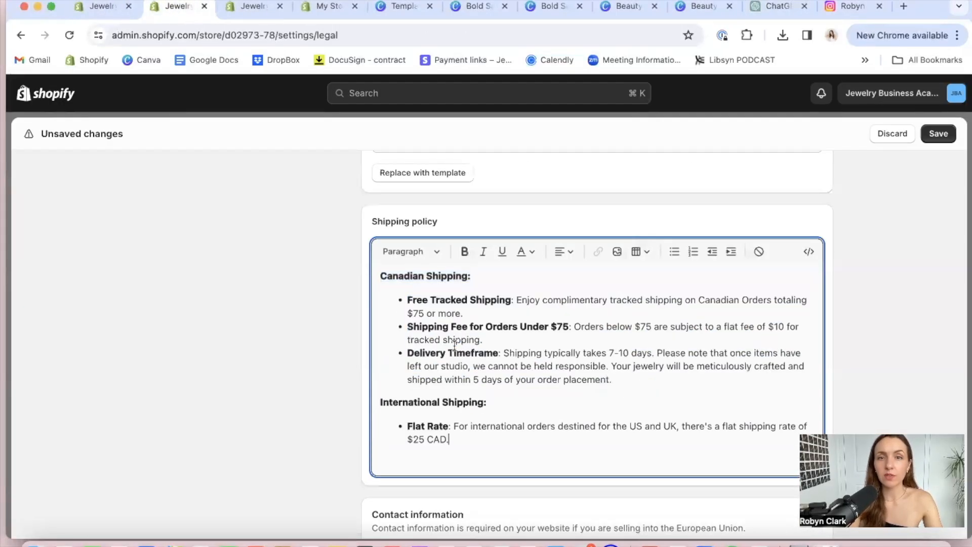
pyautogui.scroll(6, 508, 416)
pyautogui.scroll(-6, 508, 416)
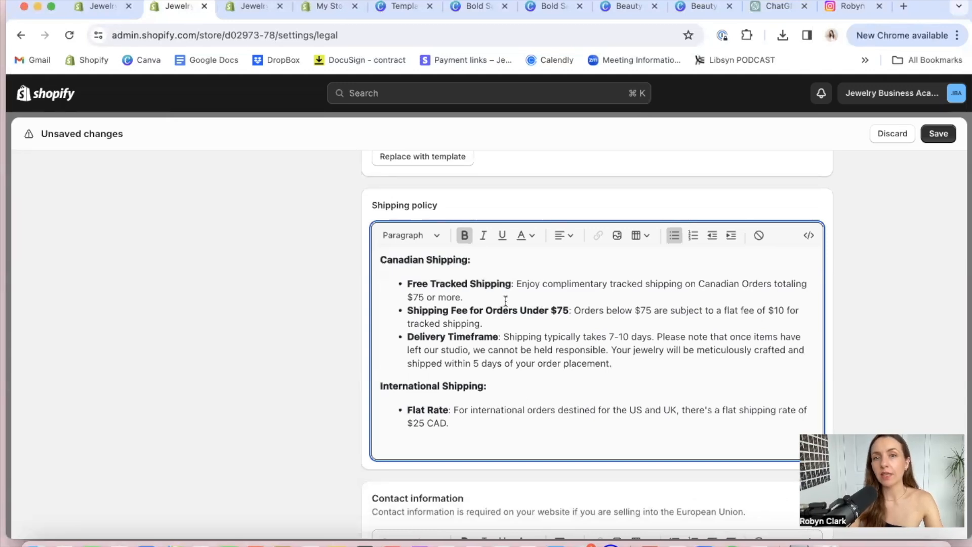
pyautogui.press('Down')
pyautogui.press('Return')
pyautogui.press('BackSpace')
# Fill the Contact information policy with the text created from the template
pyautogui.scroll(-5, 546, 391)
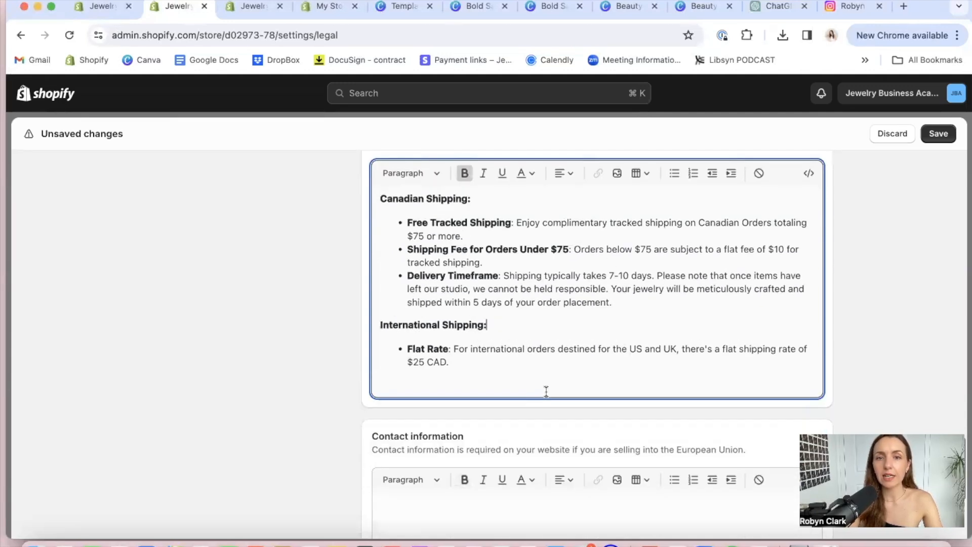
pyautogui.click(472, 367)
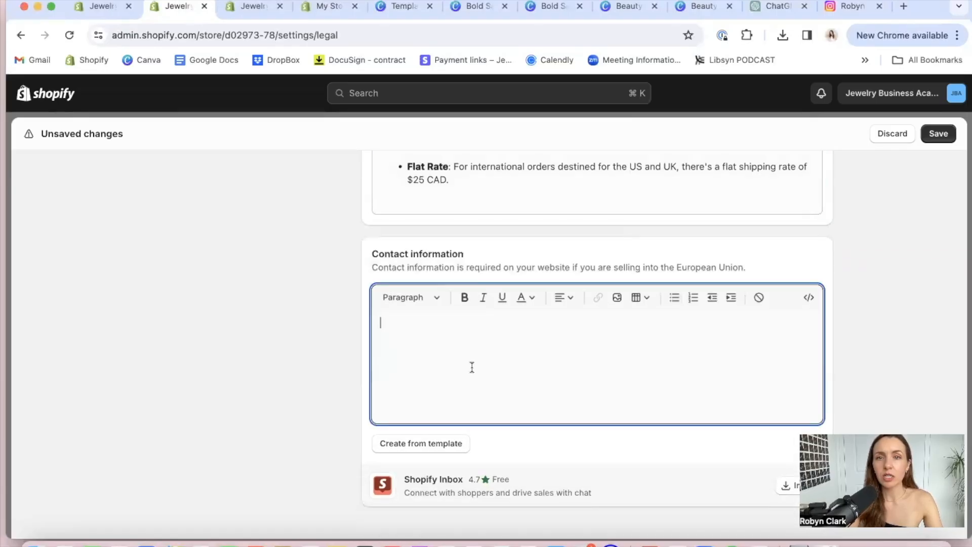
pyautogui.tripleClick(658, 267)
pyautogui.click(524, 357)
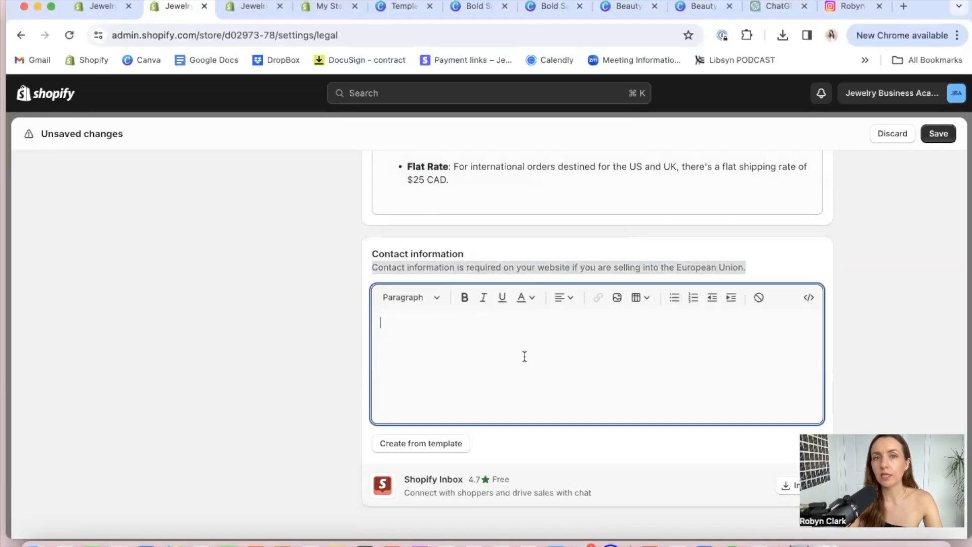
pyautogui.click(390, 444)
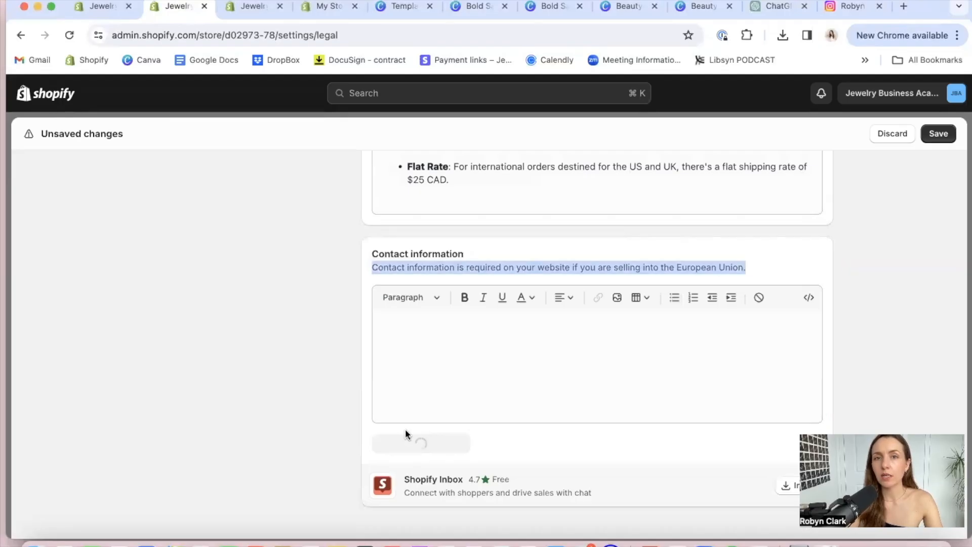
pyautogui.click(531, 395)
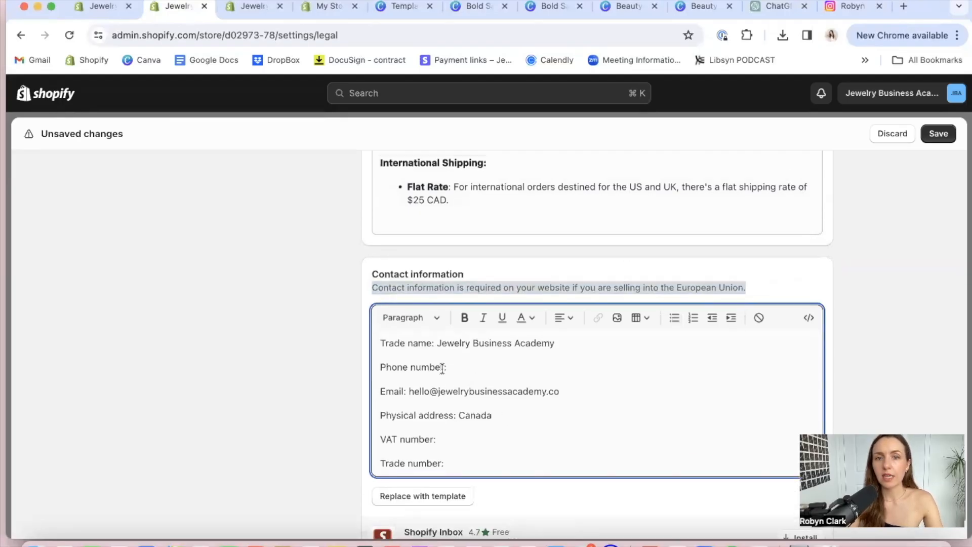
# Delete the "Phone number:" and "Physical address:" lines from the contact information
pyautogui.press('Up')
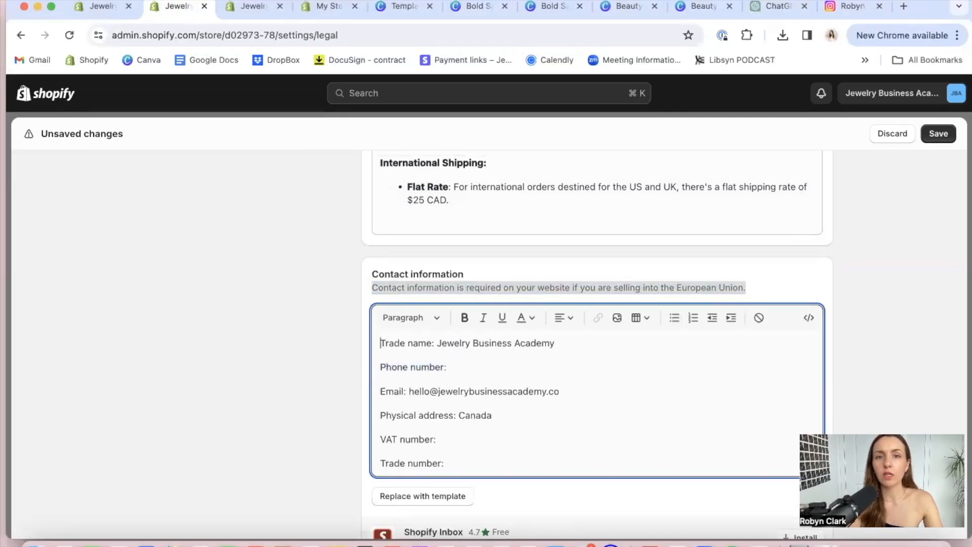
pyautogui.tripleClick(408, 371)
pyautogui.press('BackSpace')
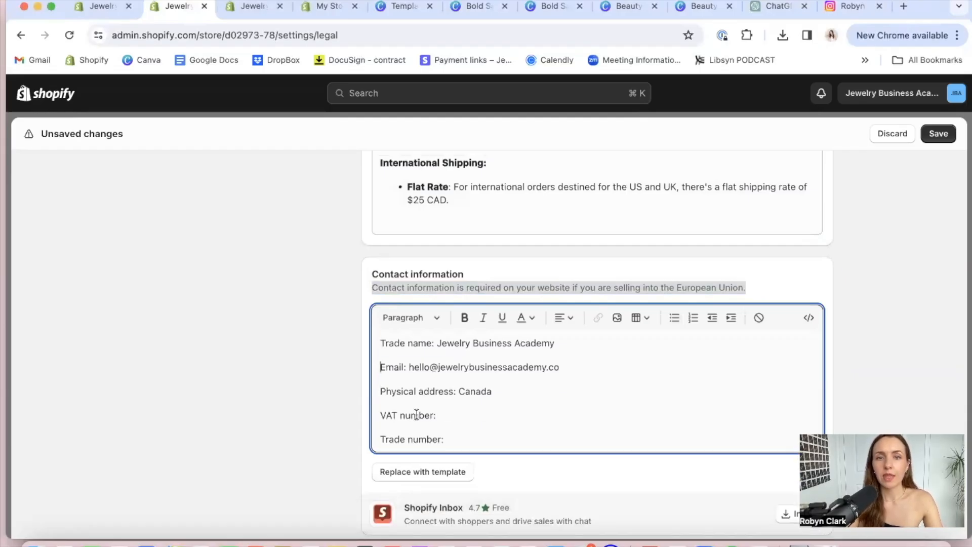
pyautogui.tripleClick(441, 392)
pyautogui.press('BackSpace')
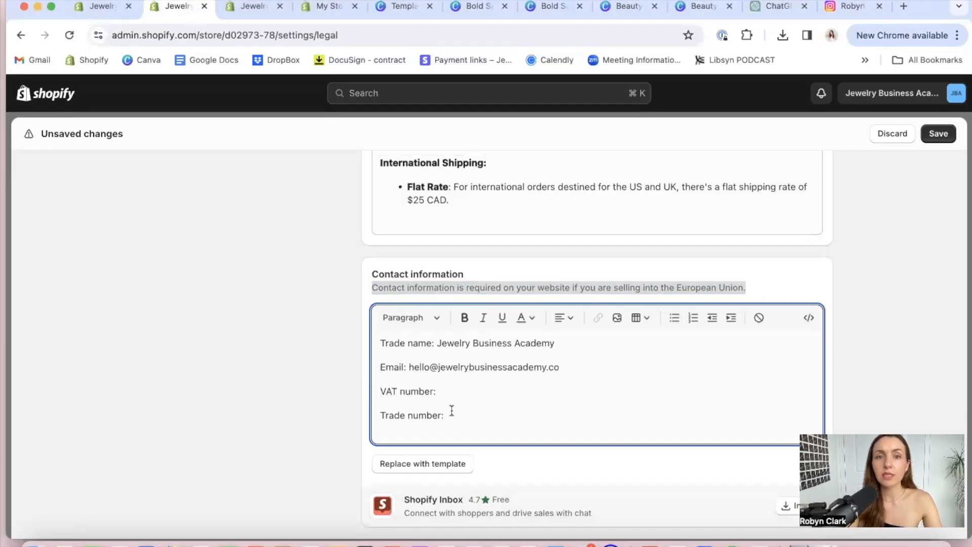
# Save the changes to the store policies
pyautogui.click(859, 287)
pyautogui.scroll(-3, 858, 286)
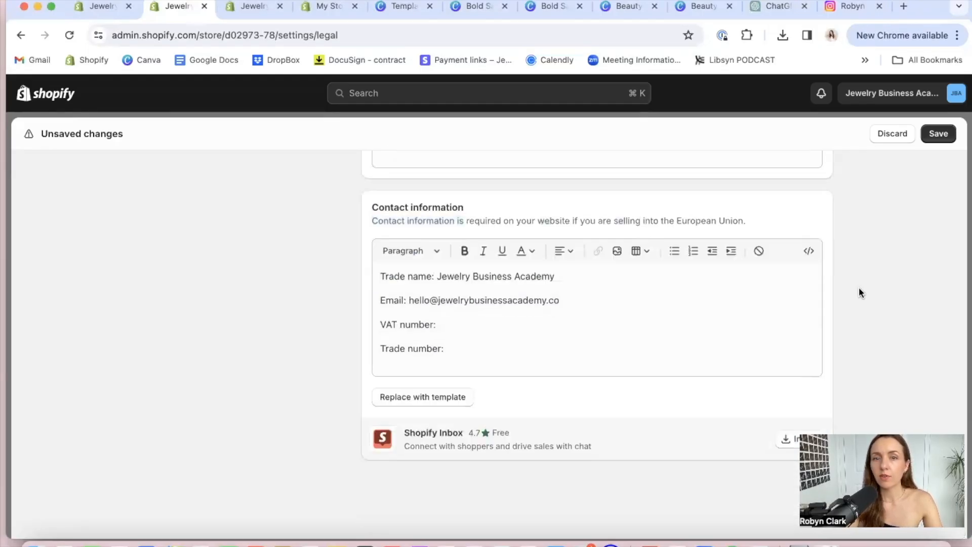
pyautogui.scroll(10, 858, 286)
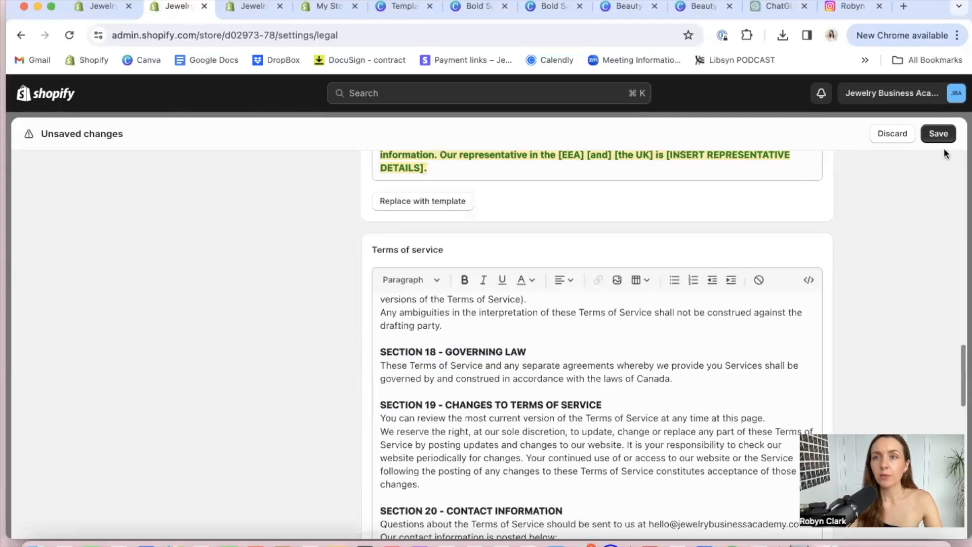
pyautogui.click(944, 128)
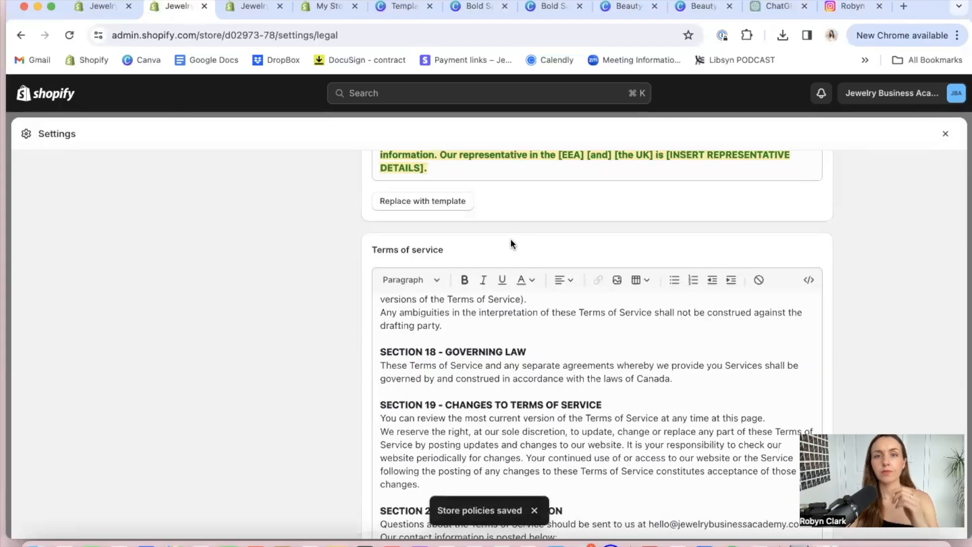
pyautogui.scroll(6, 507, 239)
pyautogui.scroll(20, 507, 242)
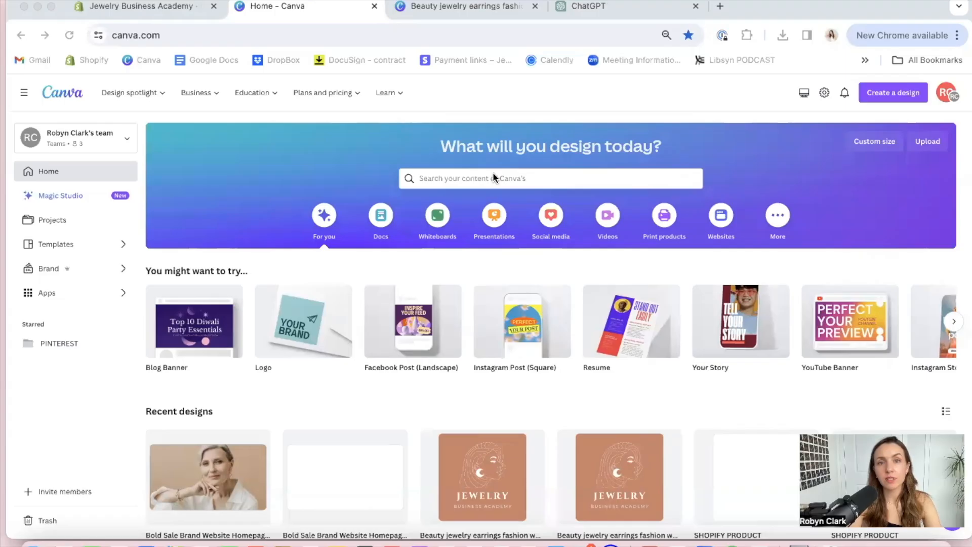
# In Canva, search the templates for "shopify product listing images"
pyautogui.click(493, 173)
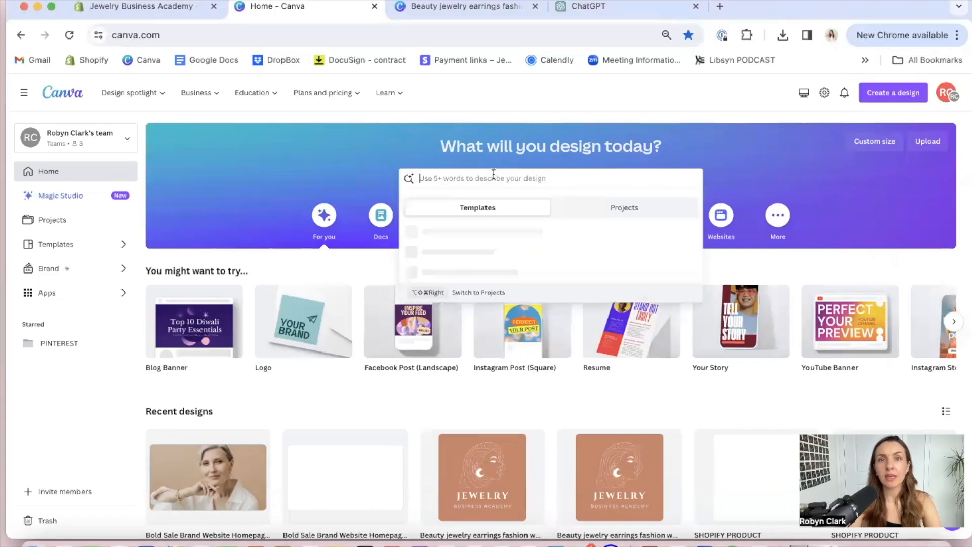
pyautogui.write('shopify product listi')
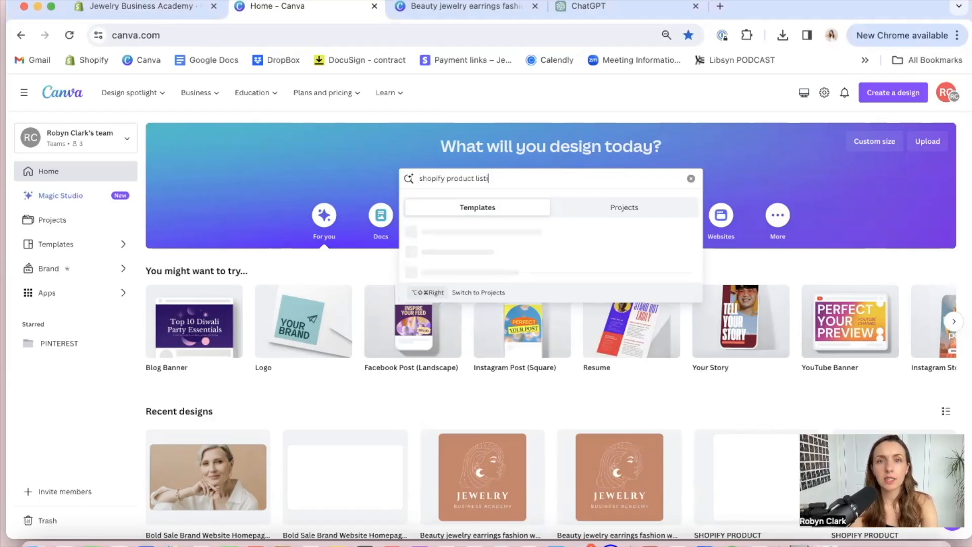
pyautogui.write('ng image')
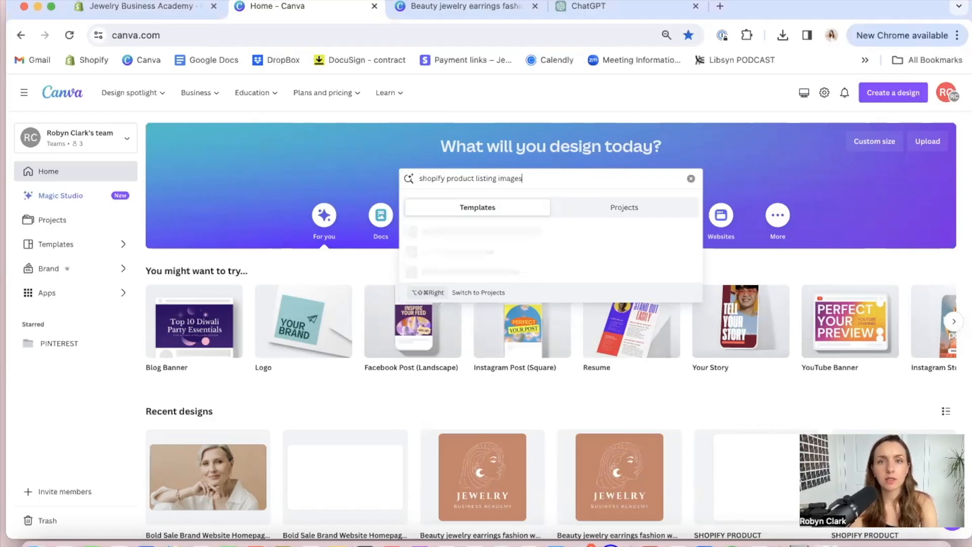
pyautogui.write('s')
pyautogui.press('Return')
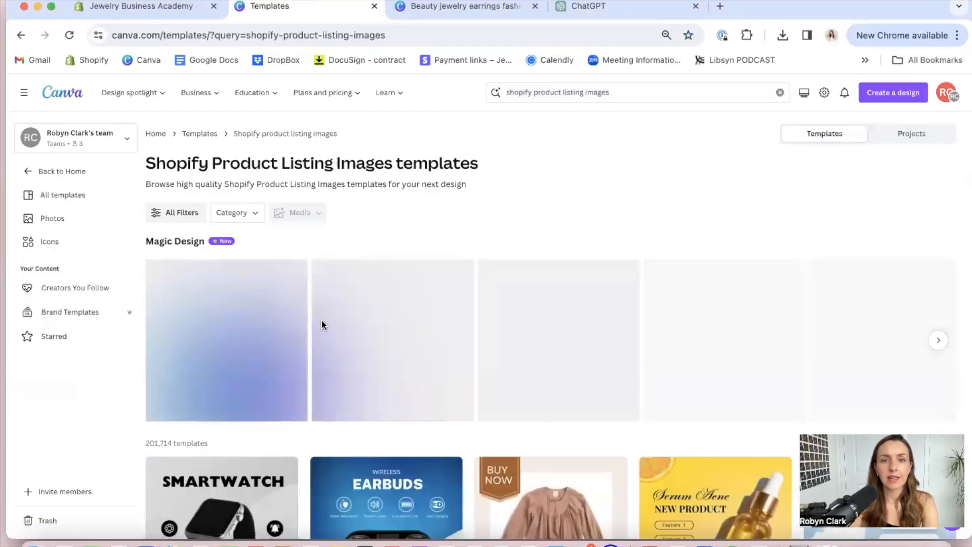
# Browse the found templates and open the White And Black Minimalist Electronic Product Listing smartwatch template for customizing
pyautogui.scroll(-2, 420, 382)
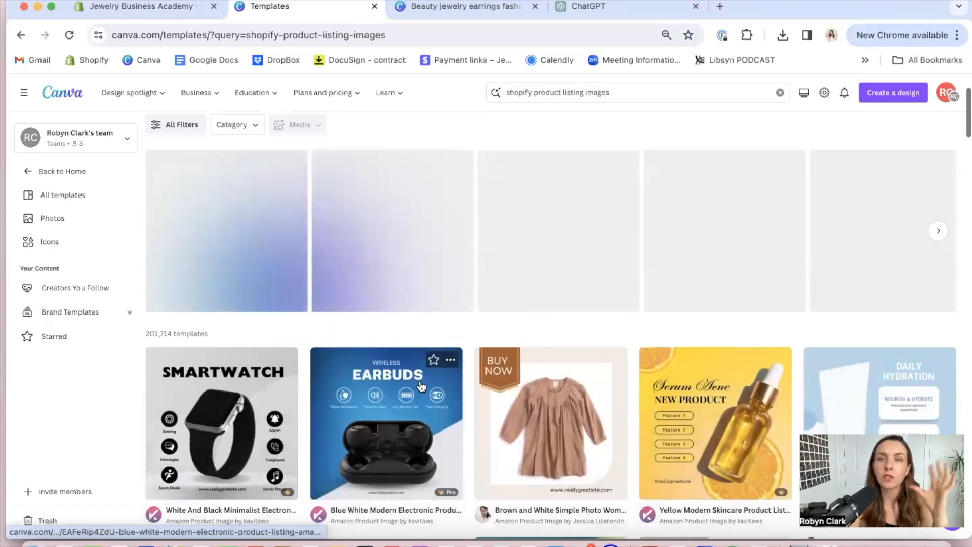
pyautogui.scroll(-1, 710, 329)
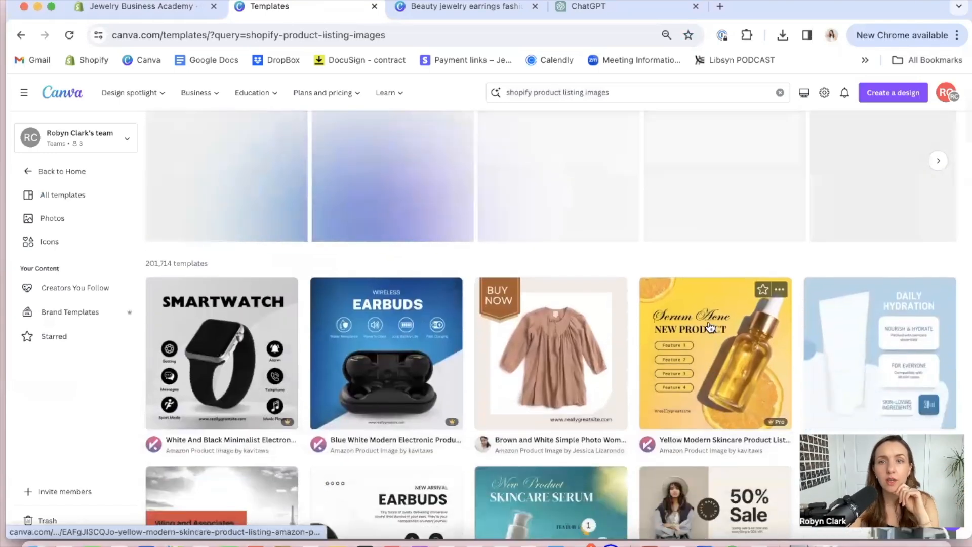
pyautogui.scroll(-7, 710, 327)
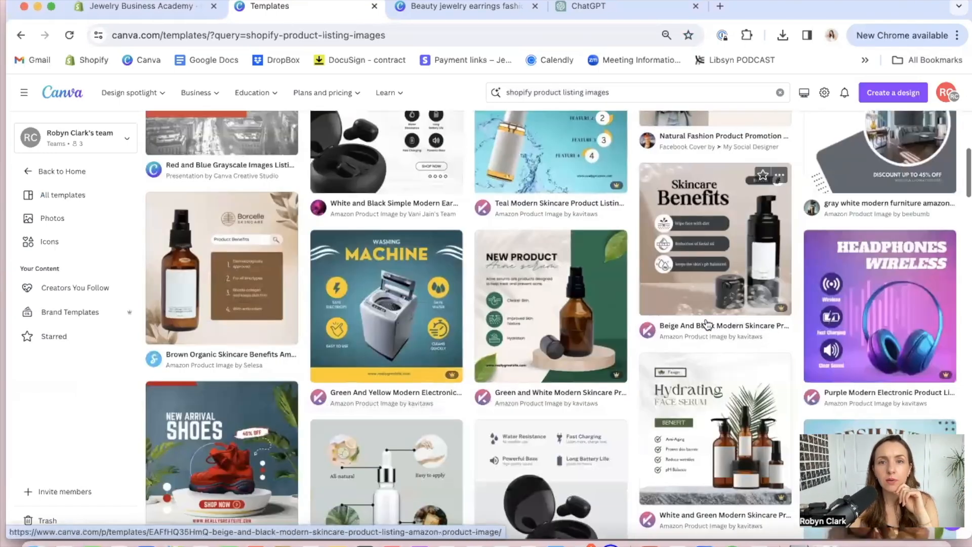
pyautogui.scroll(7, 707, 324)
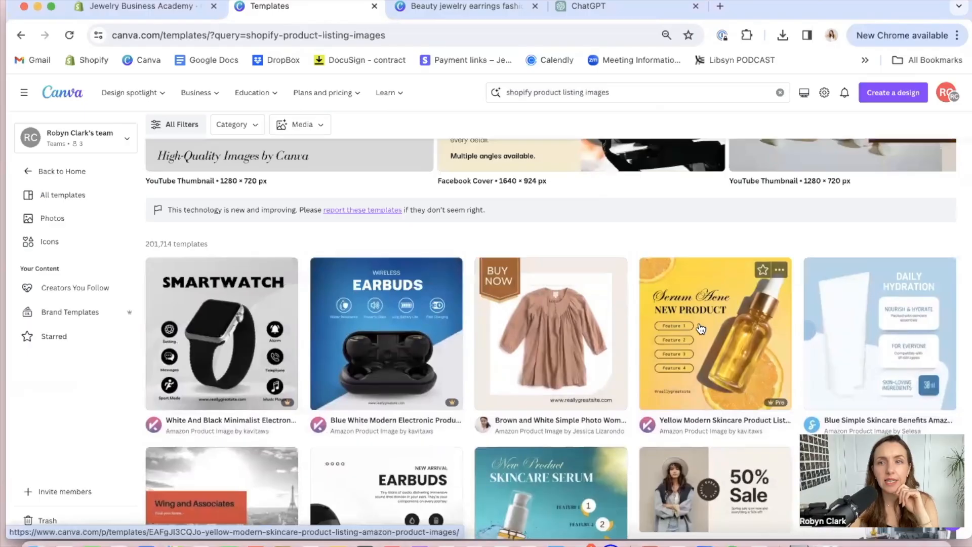
pyautogui.click(263, 349)
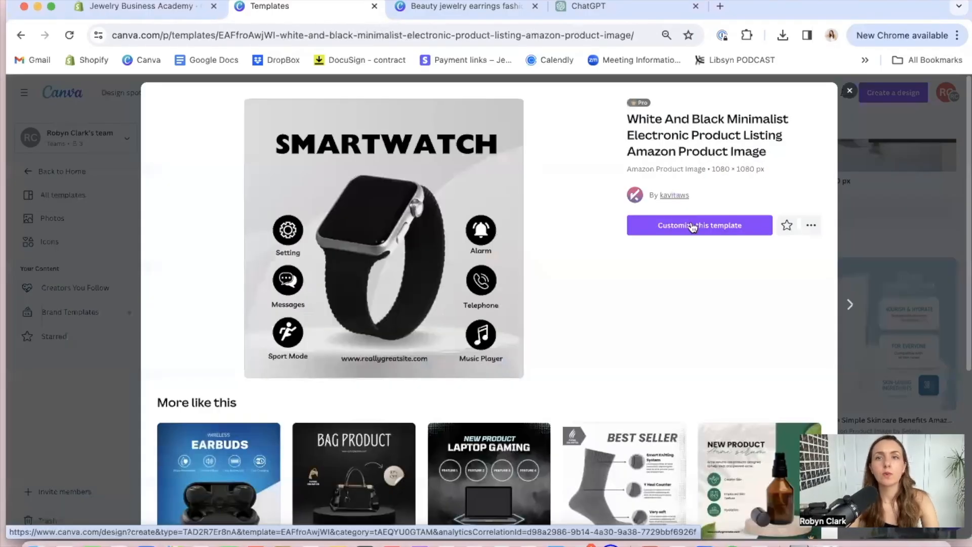
pyautogui.click(693, 226)
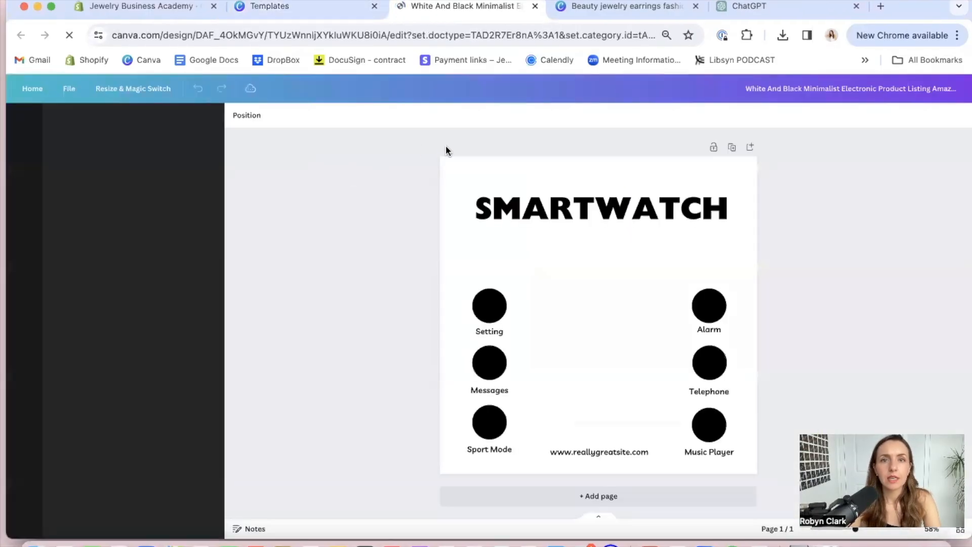
# Delete all the smartwatch template's elements and its grey background image, leaving a blank page
pyautogui.moveTo(413, 149); pyautogui.dragTo(770, 476)
pyautogui.press('Delete')
pyautogui.click(744, 475)
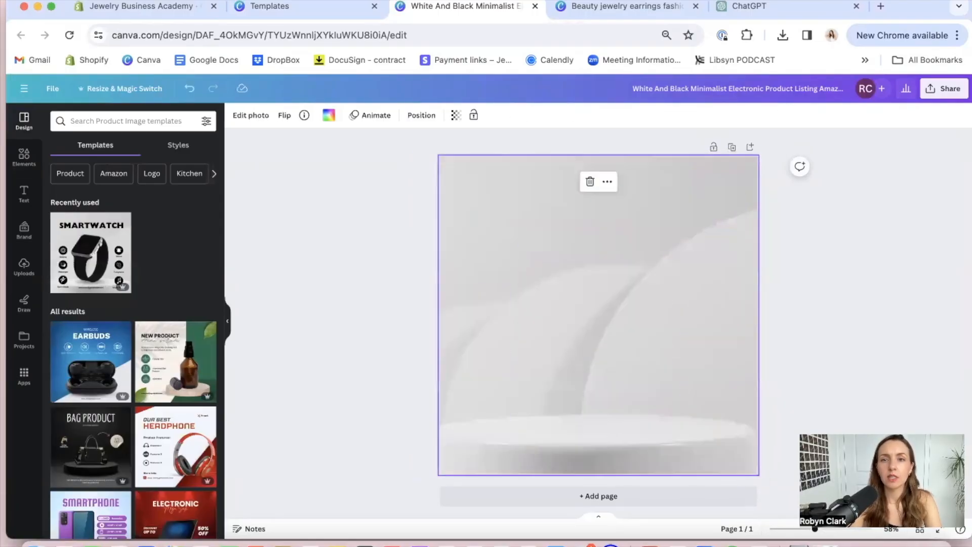
pyautogui.press('Delete')
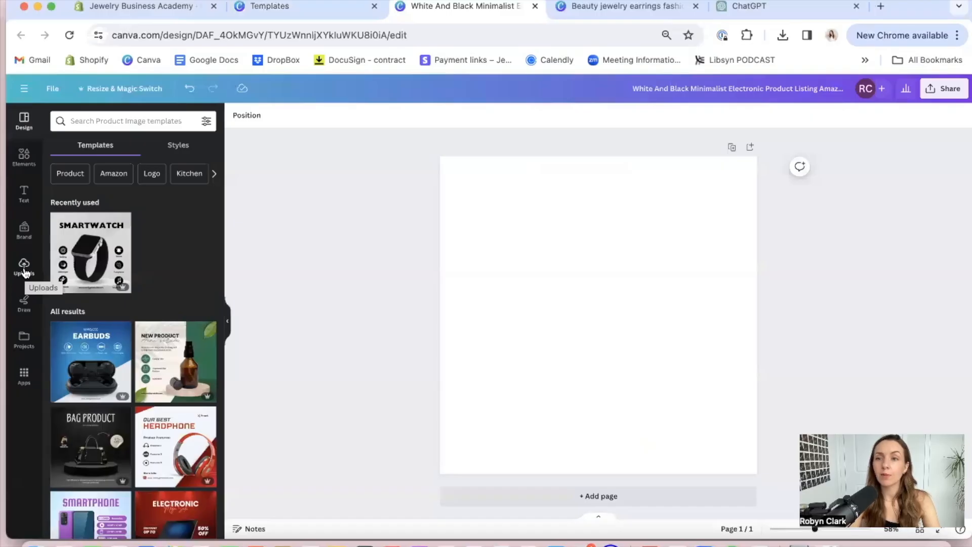
# Search Canva's elements for "gold minimalist jewelry" and limit the results to photos
pyautogui.click(24, 156)
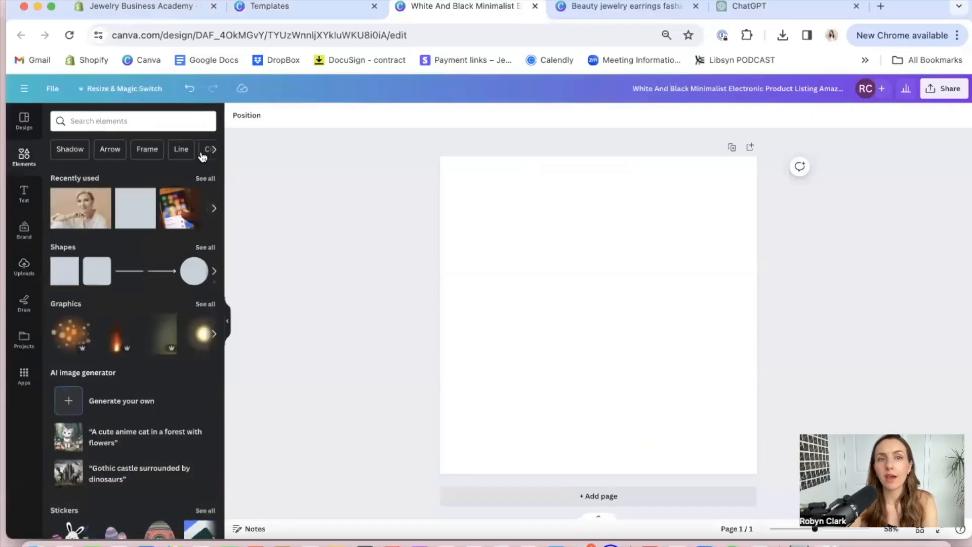
pyautogui.click(199, 180)
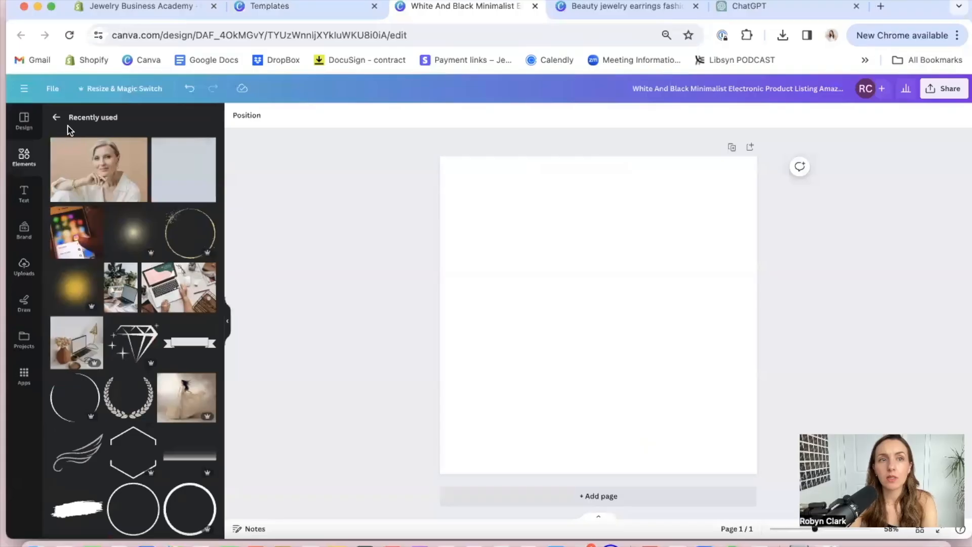
pyautogui.click(56, 120)
pyautogui.click(144, 114)
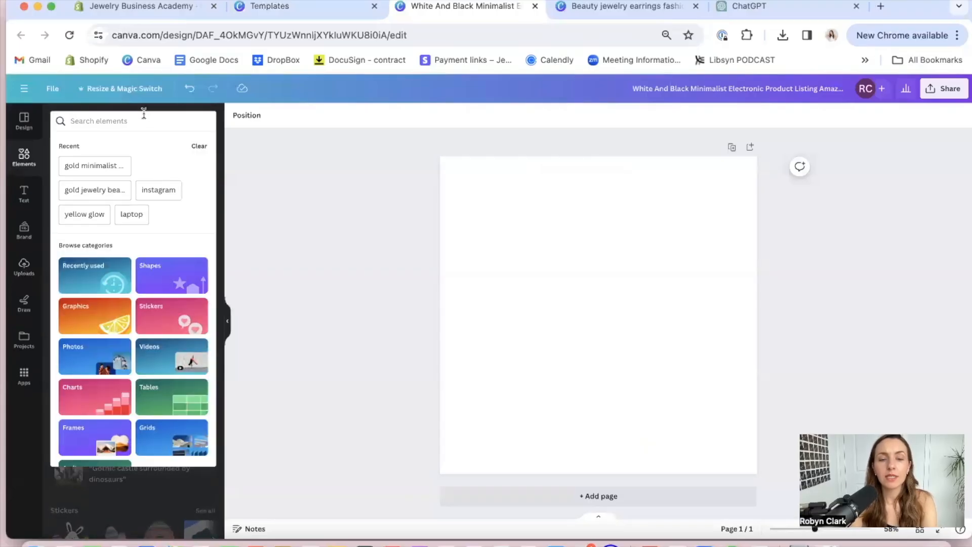
pyautogui.write('je')
pyautogui.press('BackSpace')
pyautogui.press('BackSpace')
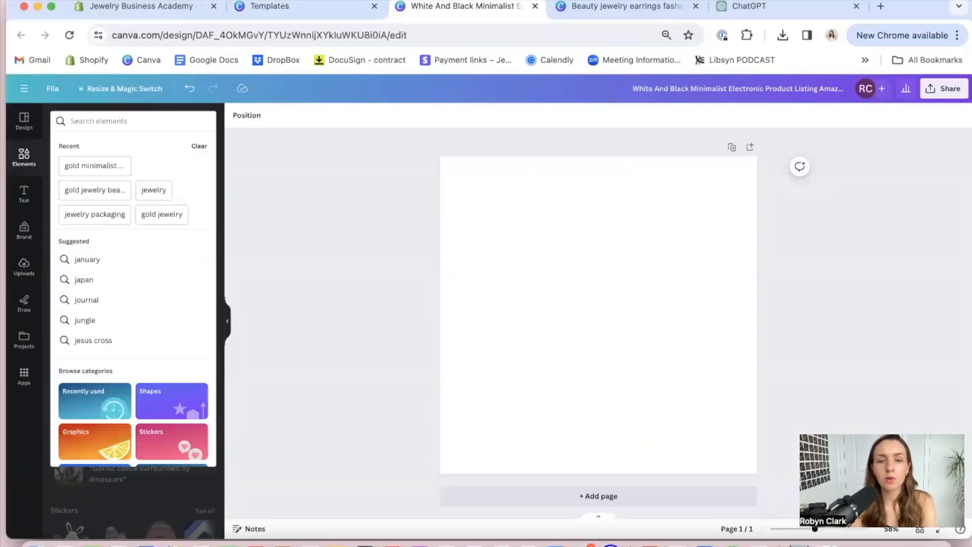
pyautogui.write('gol')
pyautogui.click(124, 166)
pyautogui.click(123, 147)
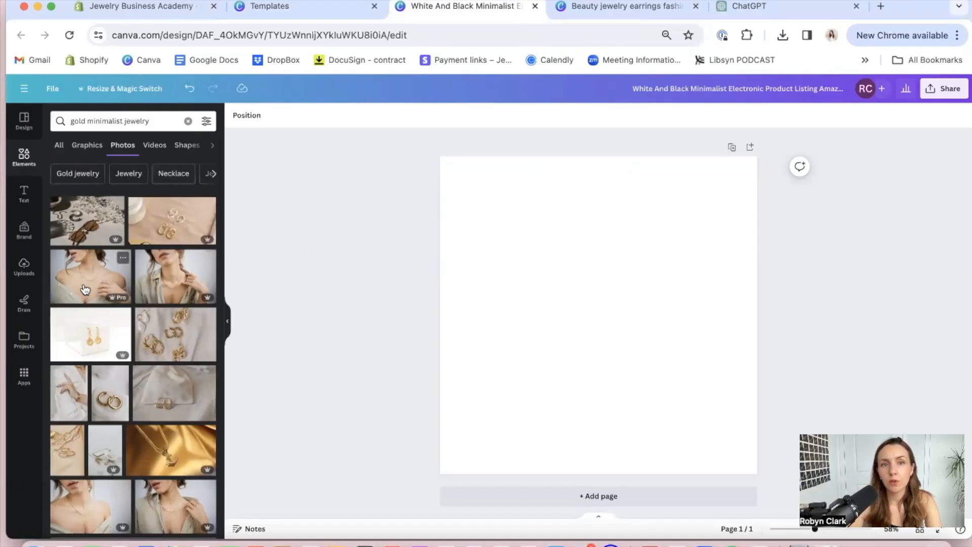
# Fill page 1 with the bare-shouldered necklace photo, then add pages 2 and 3 with the gold rings photo and another jewelry photo
pyautogui.moveTo(85, 279); pyautogui.dragTo(470, 257)
pyautogui.click(854, 245)
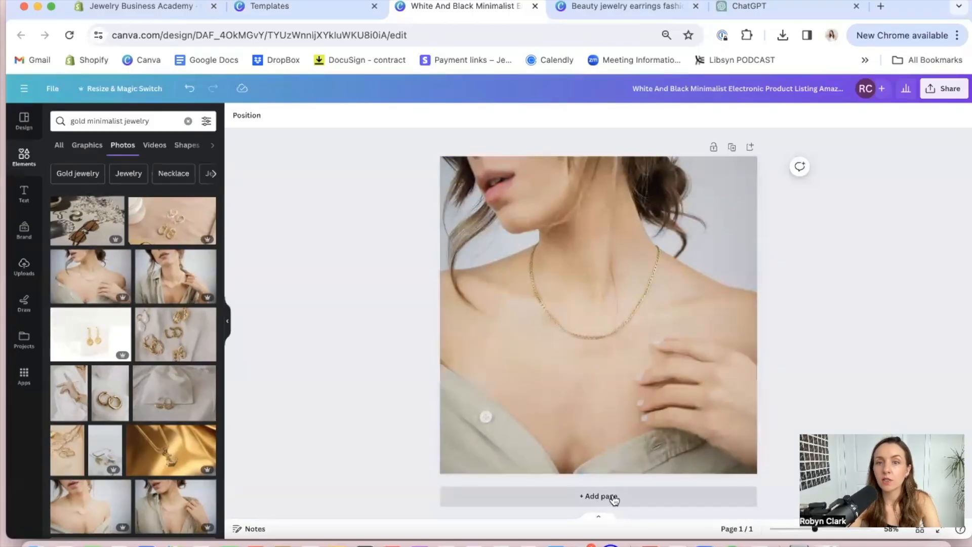
pyautogui.click(613, 498)
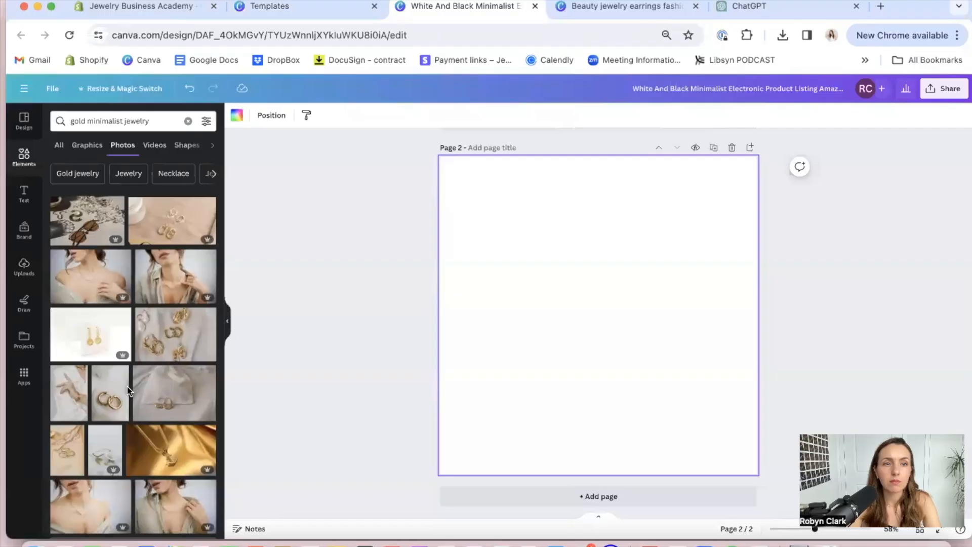
pyautogui.scroll(-3, 127, 387)
pyautogui.moveTo(59, 377); pyautogui.dragTo(451, 288)
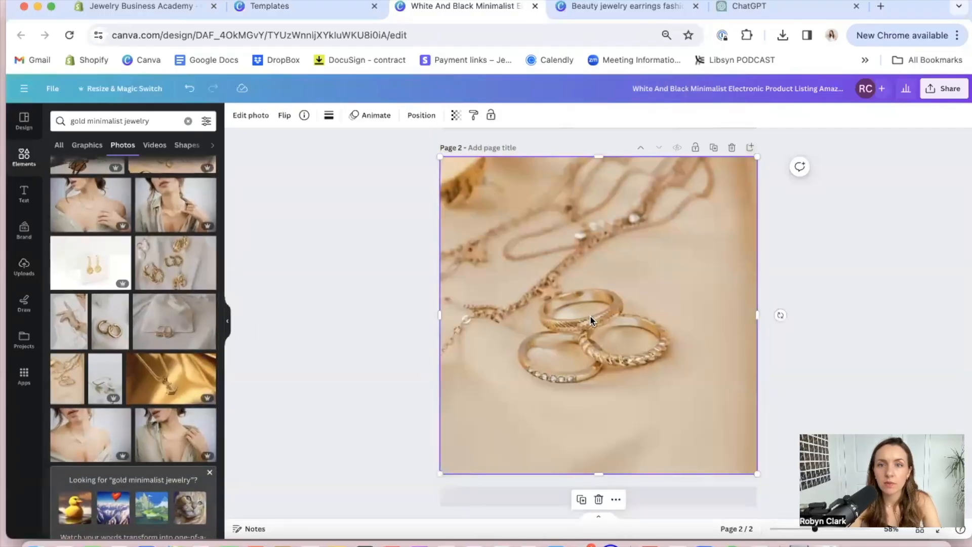
pyautogui.click(525, 495)
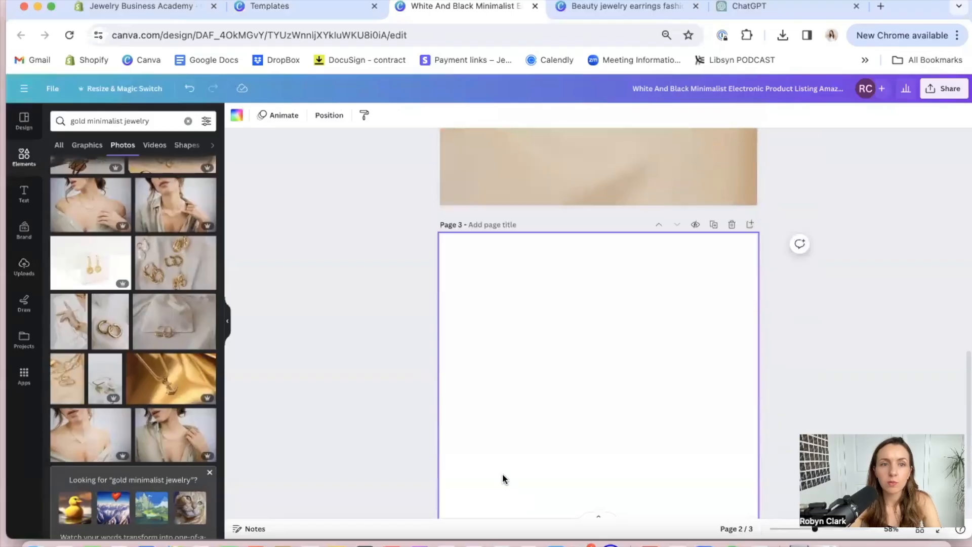
pyautogui.moveTo(105, 380); pyautogui.dragTo(454, 306)
# Add page 4, fill it with the photo of gold hoop earrings beside a fabric pouch, and adjust the photo's crop
pyautogui.click(523, 497)
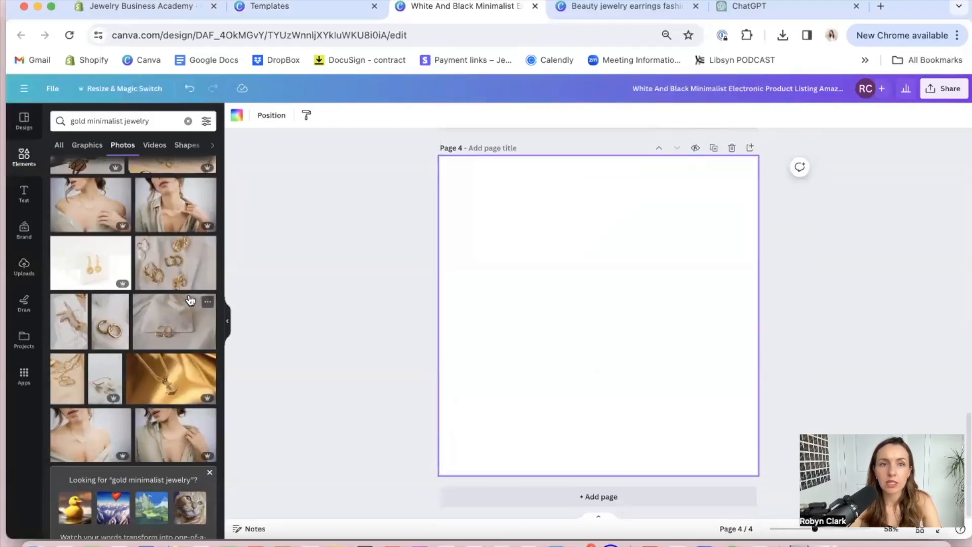
pyautogui.moveTo(169, 321); pyautogui.dragTo(467, 296)
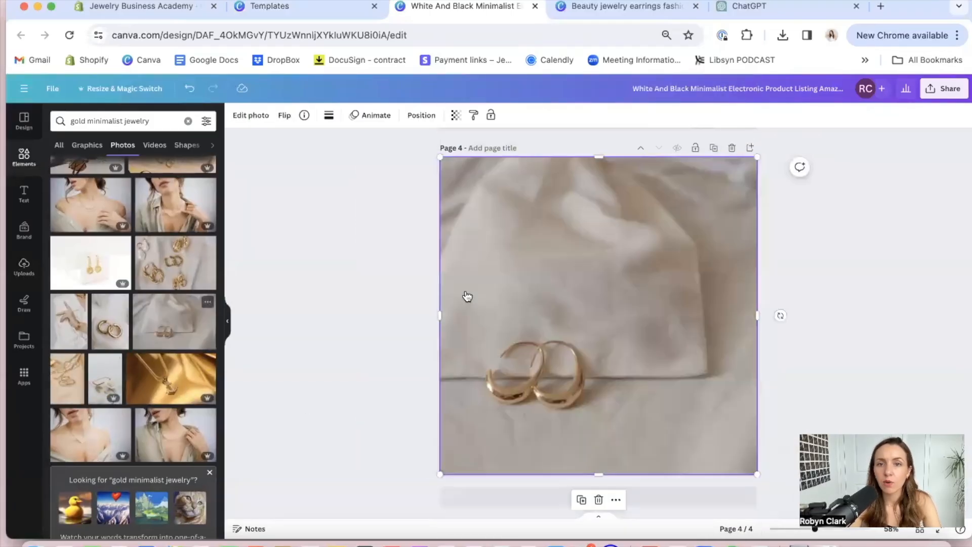
pyautogui.doubleClick(616, 296)
pyautogui.moveTo(615, 293); pyautogui.dragTo(637, 320)
pyautogui.moveTo(338, 469); pyautogui.dragTo(420, 413)
pyautogui.click(892, 242)
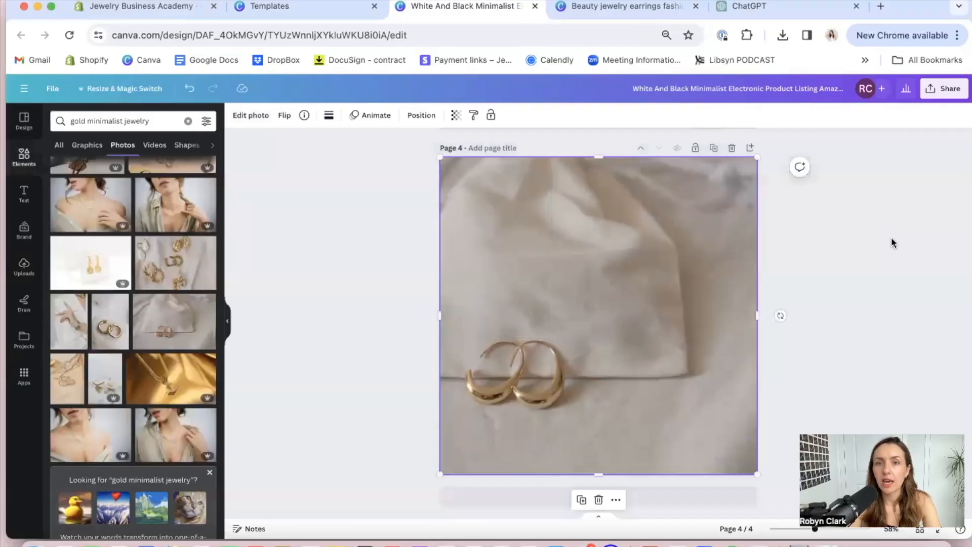
# Add page 5 and fill it with the photo of the woman in an open khaki shirt wearing a necklace
pyautogui.scroll(15, 891, 242)
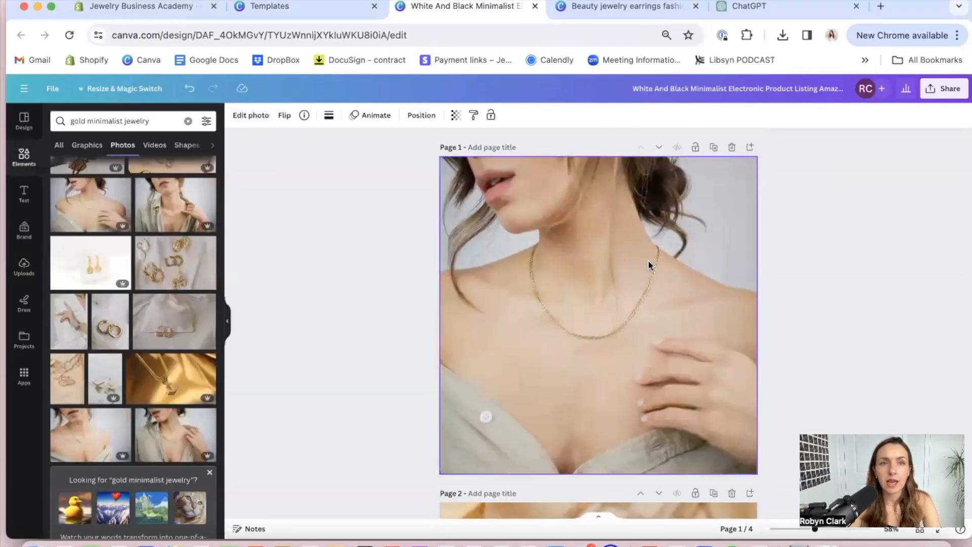
pyautogui.scroll(-15, 649, 265)
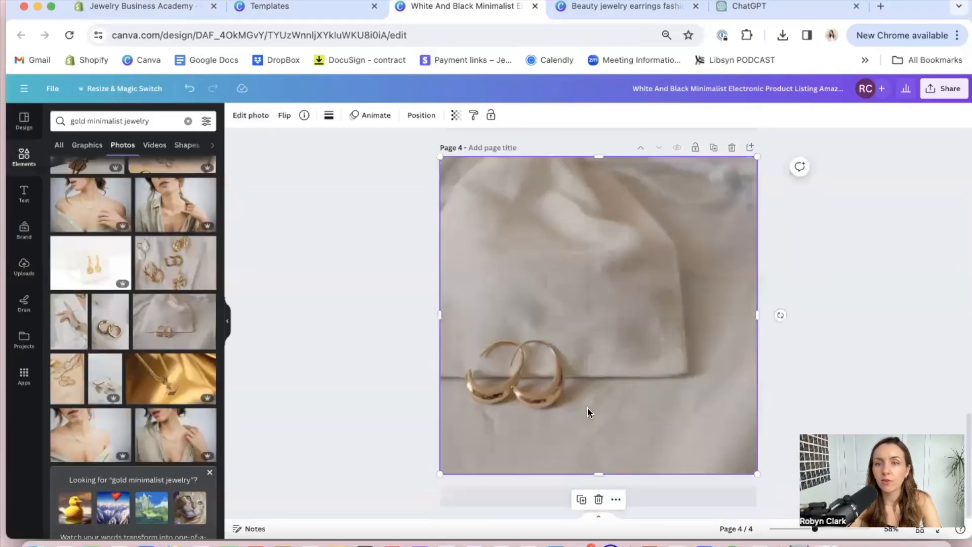
pyautogui.click(534, 497)
pyautogui.moveTo(157, 222); pyautogui.dragTo(455, 250)
pyautogui.click(883, 238)
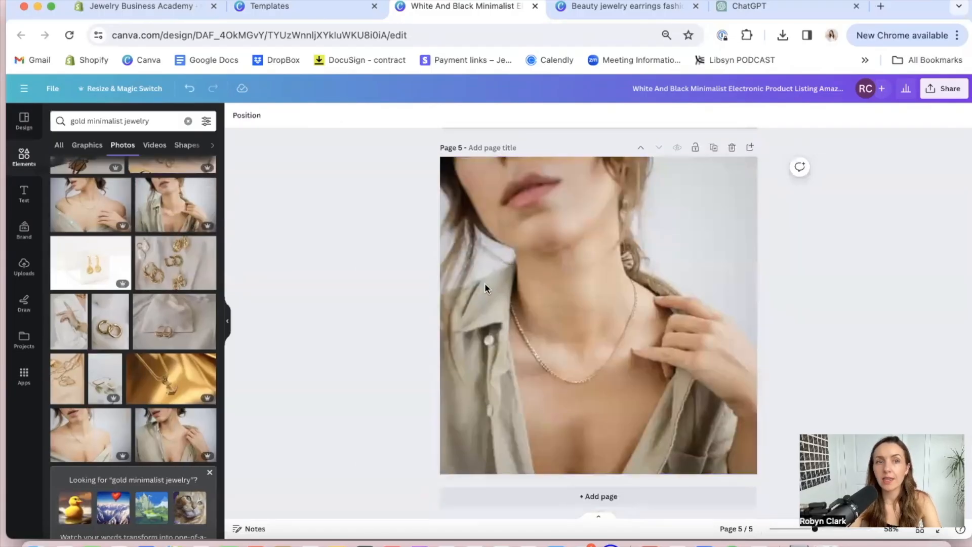
# Add page 6 with the photo of a gold chain on white stones and shift the photo up to show the chain's lower curve
pyautogui.scroll(-2, 161, 316)
pyautogui.scroll(-5, 160, 316)
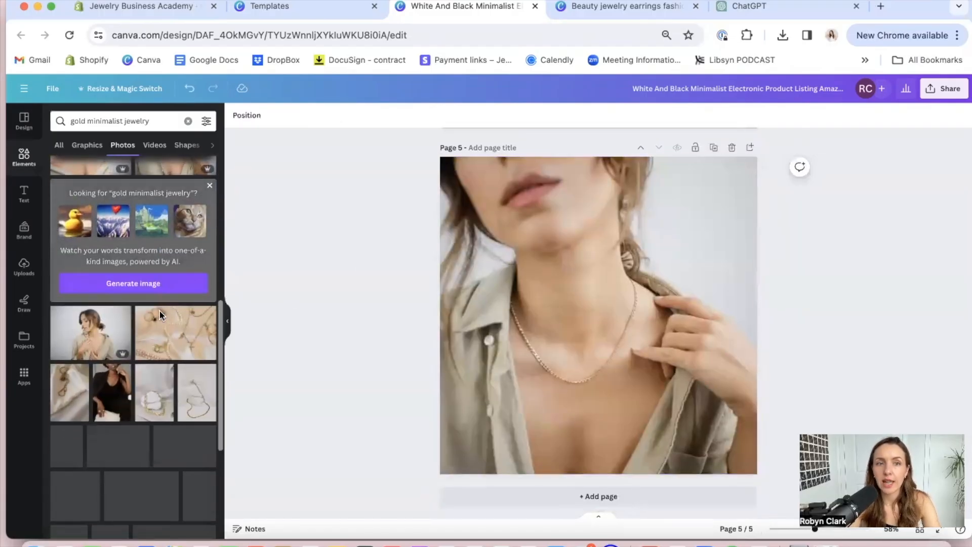
pyautogui.click(548, 504)
pyautogui.moveTo(197, 338); pyautogui.dragTo(485, 308)
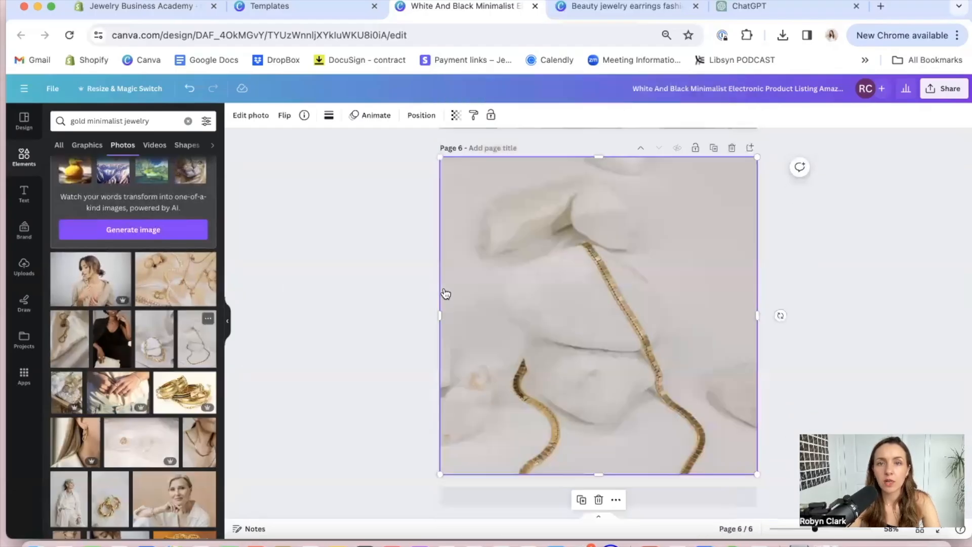
pyautogui.doubleClick(539, 409)
pyautogui.moveTo(539, 409); pyautogui.dragTo(538, 321)
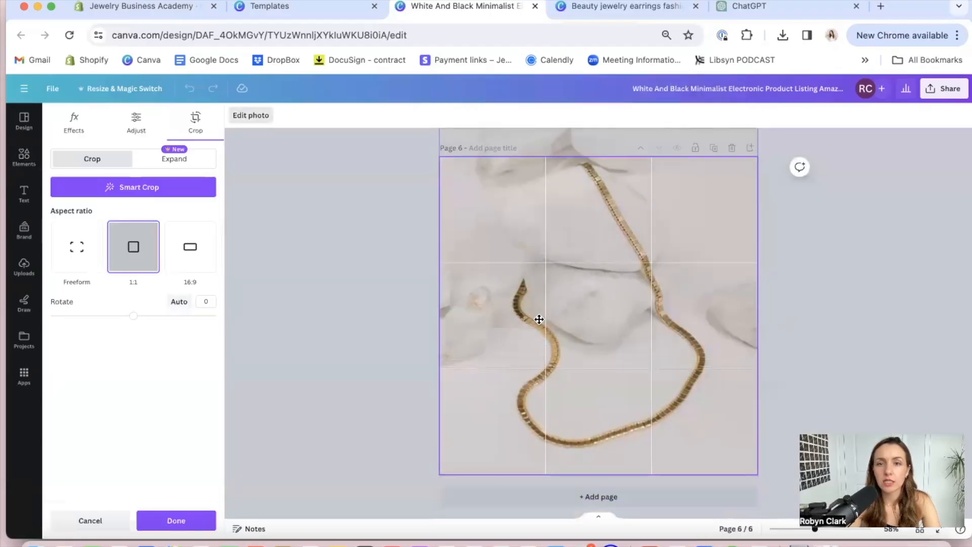
pyautogui.click(896, 297)
# Add page 7 with the photo of a twisted gold necklace around two white stones and shift it up within the crop
pyautogui.click(498, 504)
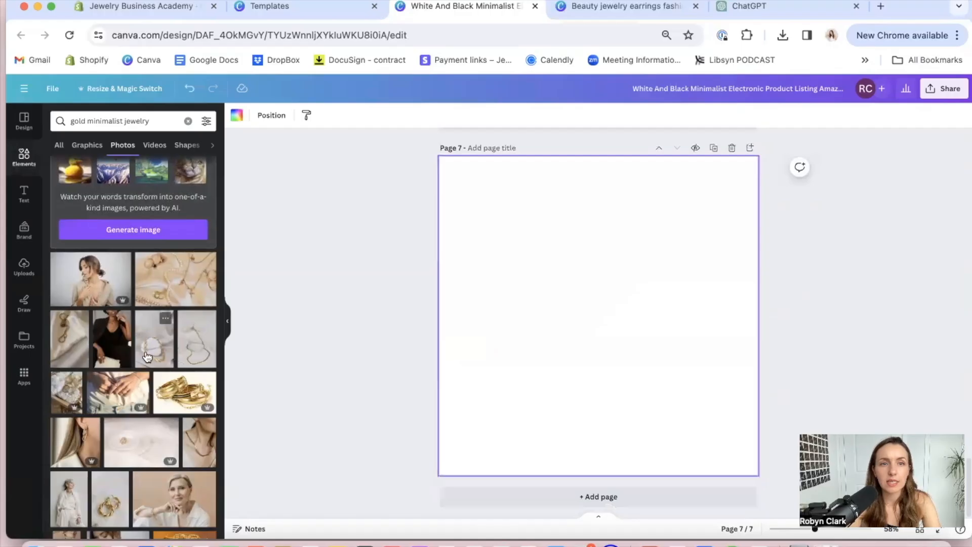
pyautogui.moveTo(155, 339); pyautogui.dragTo(422, 312)
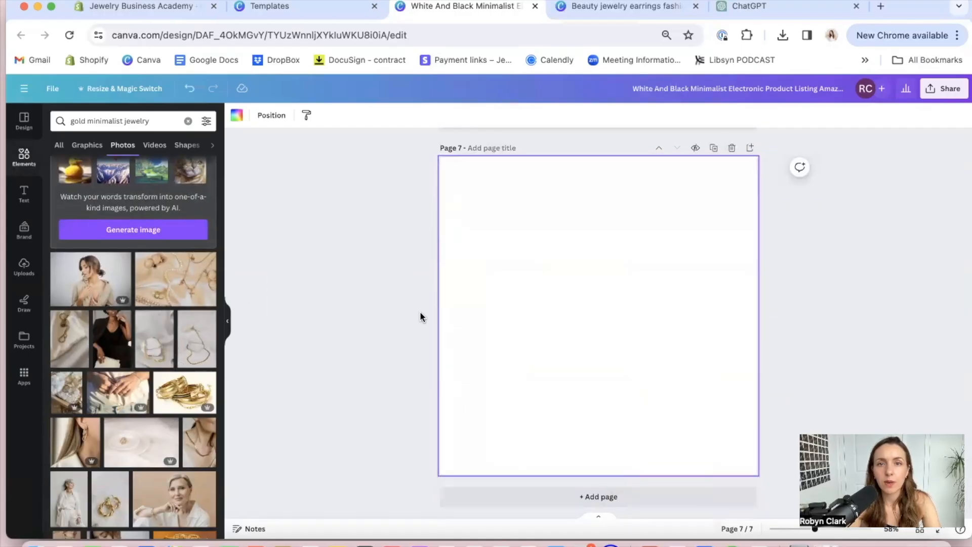
pyautogui.moveTo(142, 341); pyautogui.dragTo(464, 293)
pyautogui.doubleClick(593, 341)
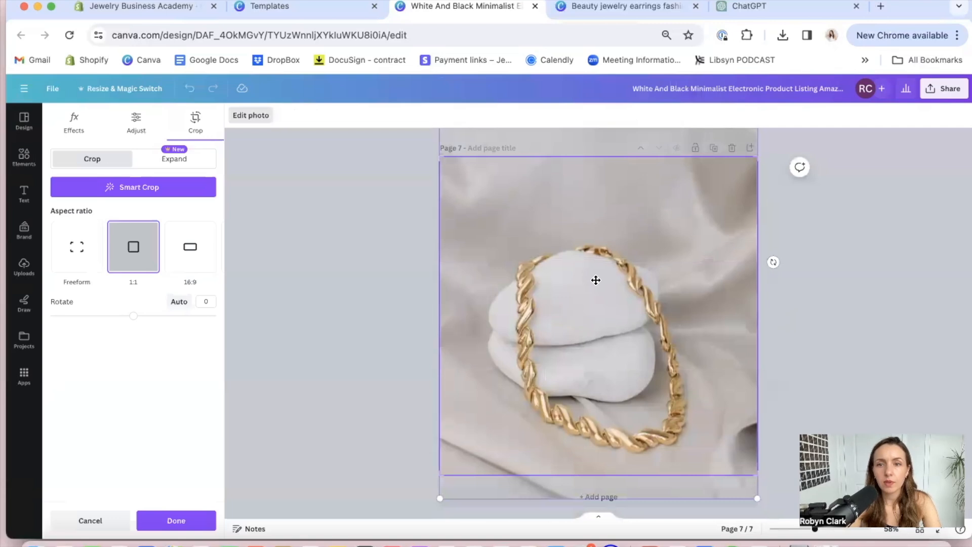
pyautogui.click(917, 222)
# Add page 8 with the photo of hands wearing rings and page 9 with the close-up of a gold link earring
pyautogui.click(552, 498)
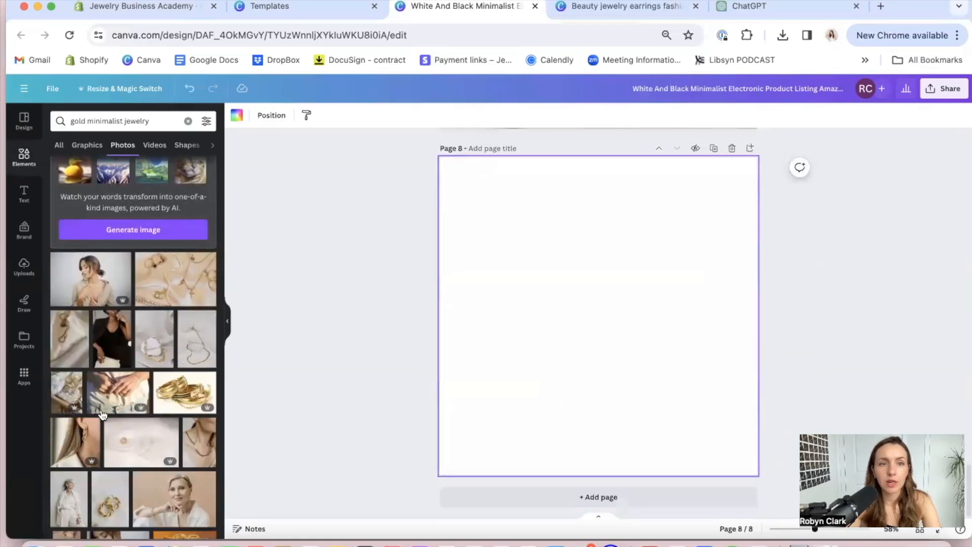
pyautogui.moveTo(112, 401); pyautogui.dragTo(459, 319)
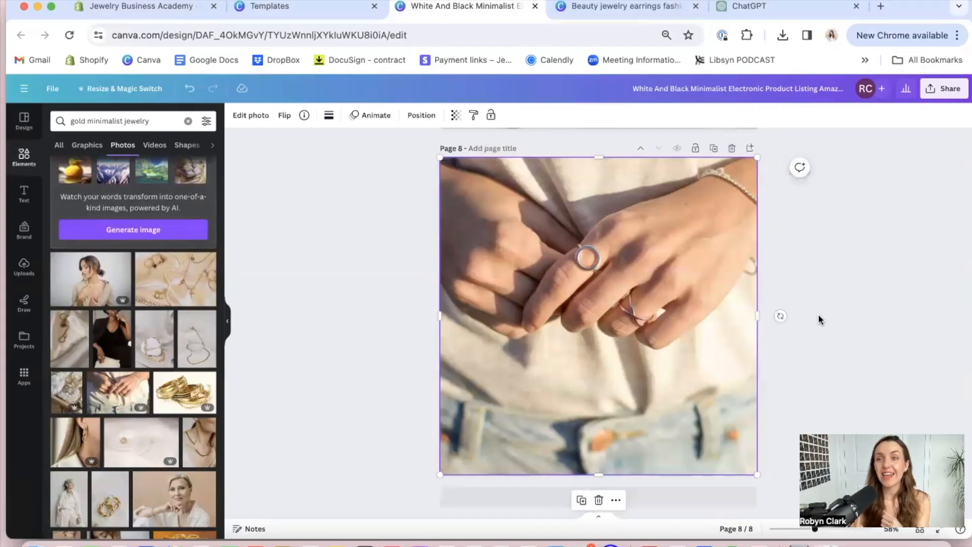
pyautogui.click(831, 215)
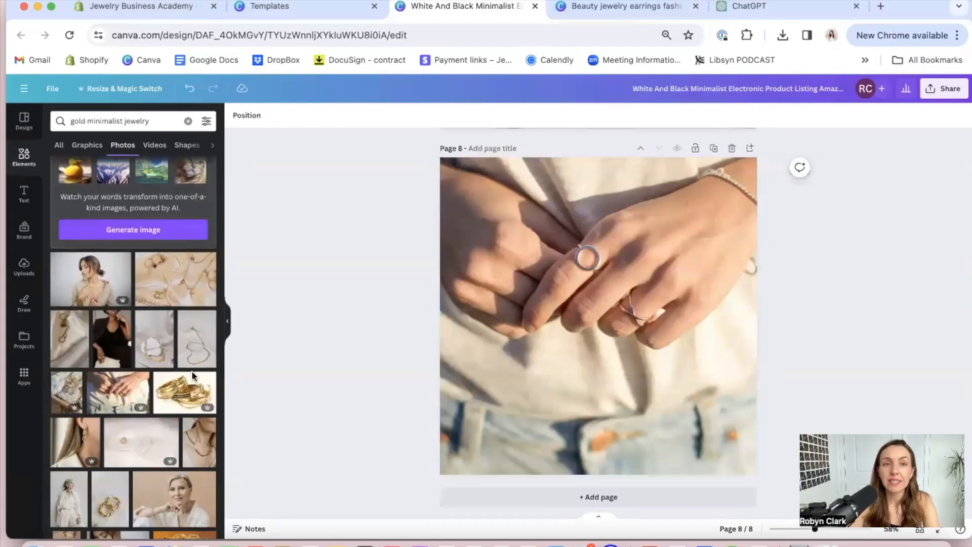
pyautogui.click(540, 497)
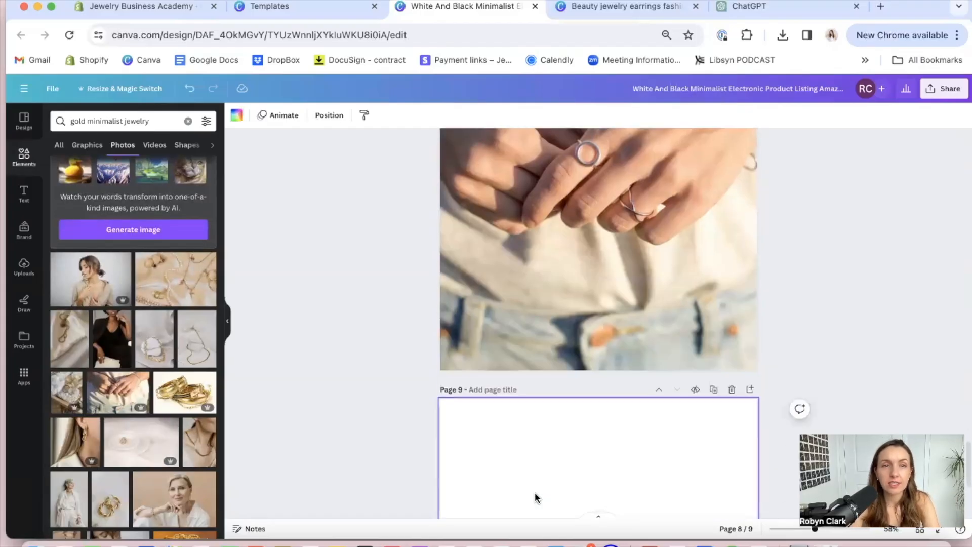
pyautogui.moveTo(75, 440); pyautogui.dragTo(464, 324)
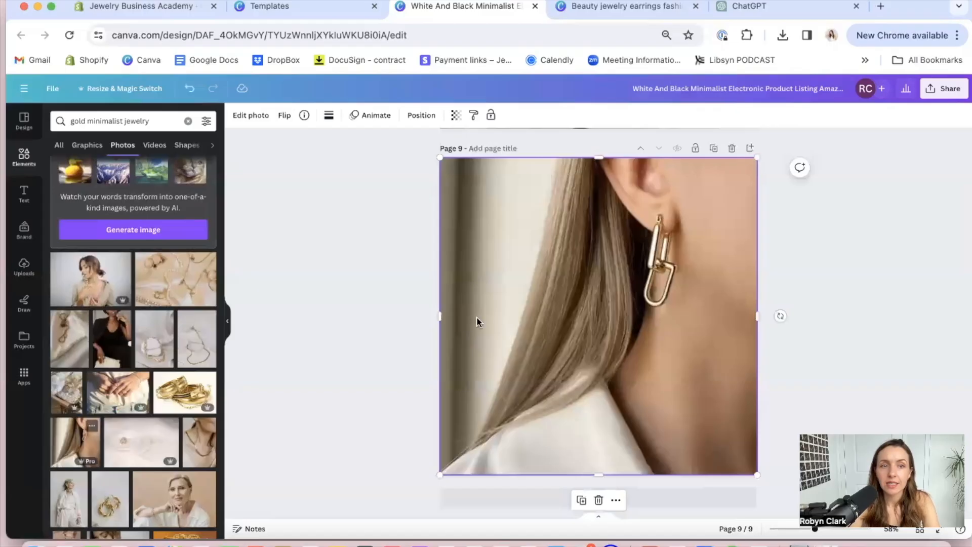
# Add page 10 and fill it with the photo of twisted gold hoop earrings
pyautogui.click(536, 496)
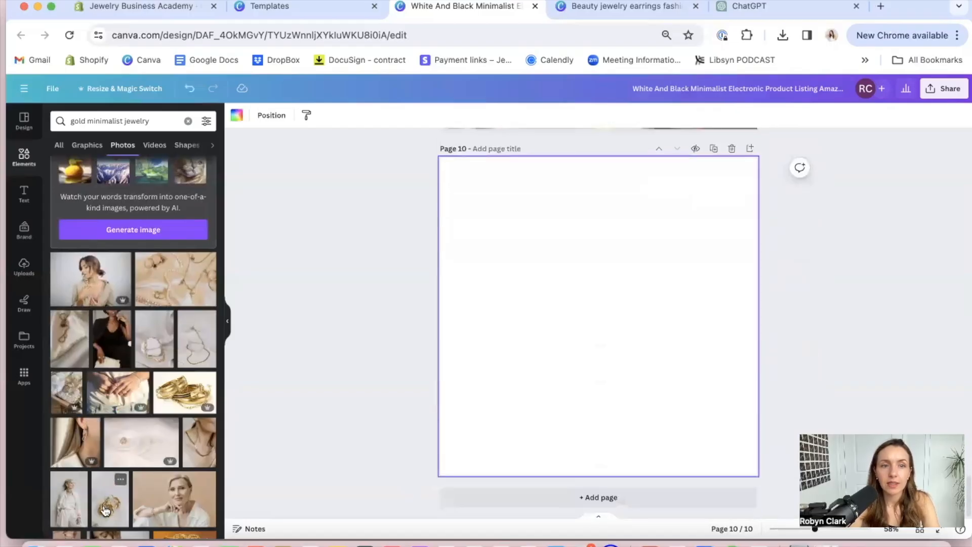
pyautogui.click(104, 511)
pyautogui.press('Delete')
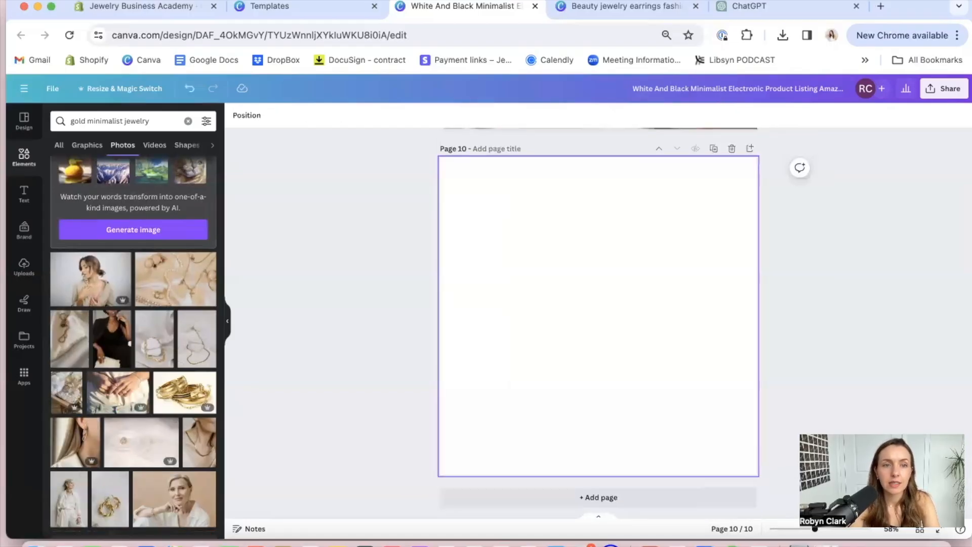
pyautogui.moveTo(105, 506); pyautogui.dragTo(449, 329)
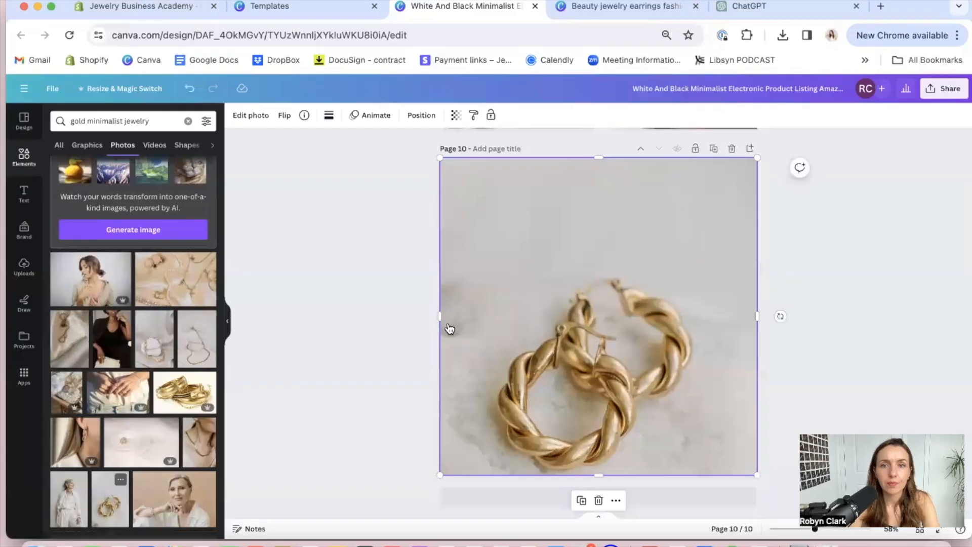
pyautogui.click(855, 272)
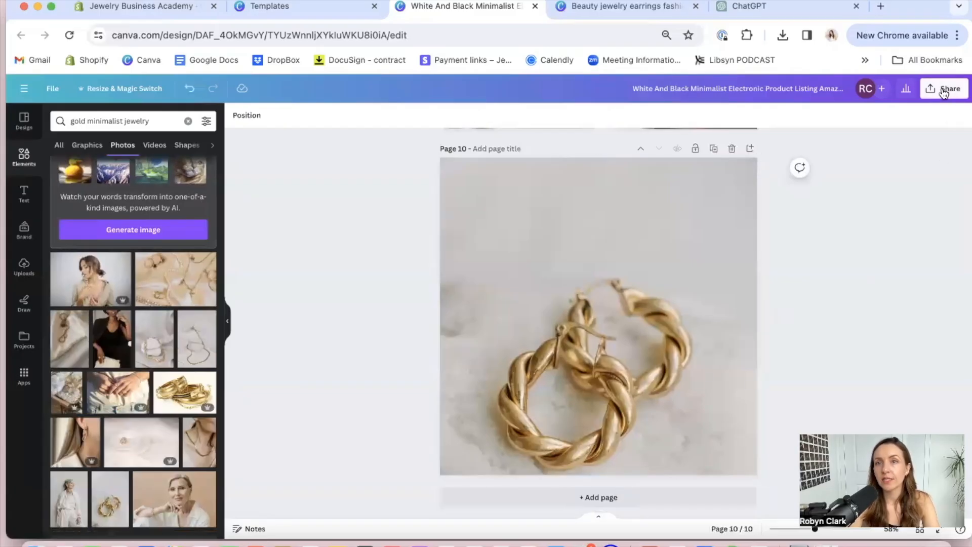
# Download all 10 pages of the design as PNG files
pyautogui.scroll(15, 785, 254)
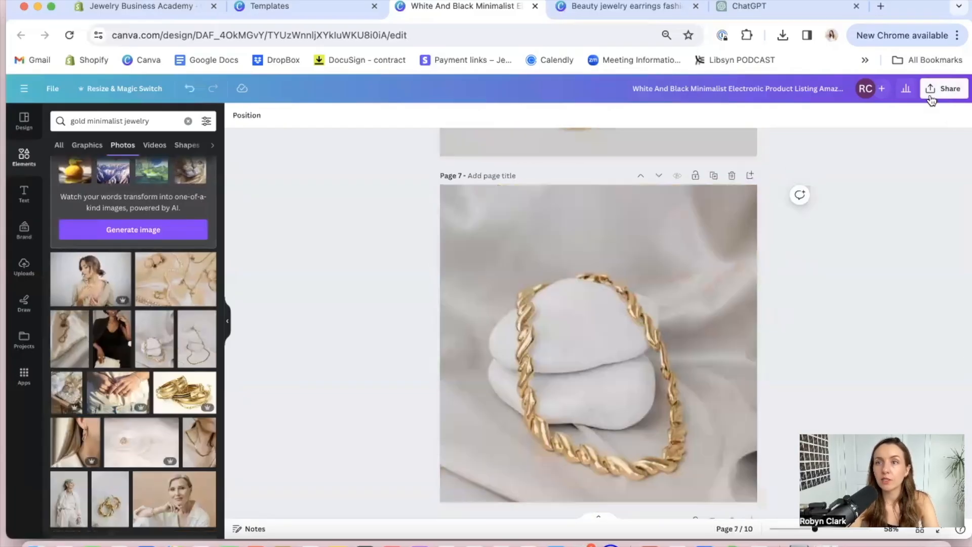
pyautogui.click(932, 94)
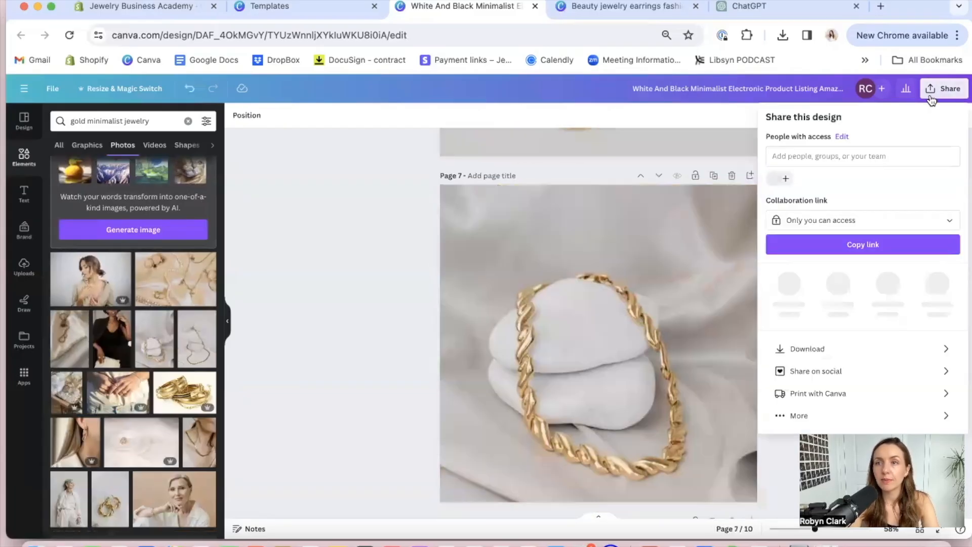
pyautogui.click(840, 341)
pyautogui.click(829, 161)
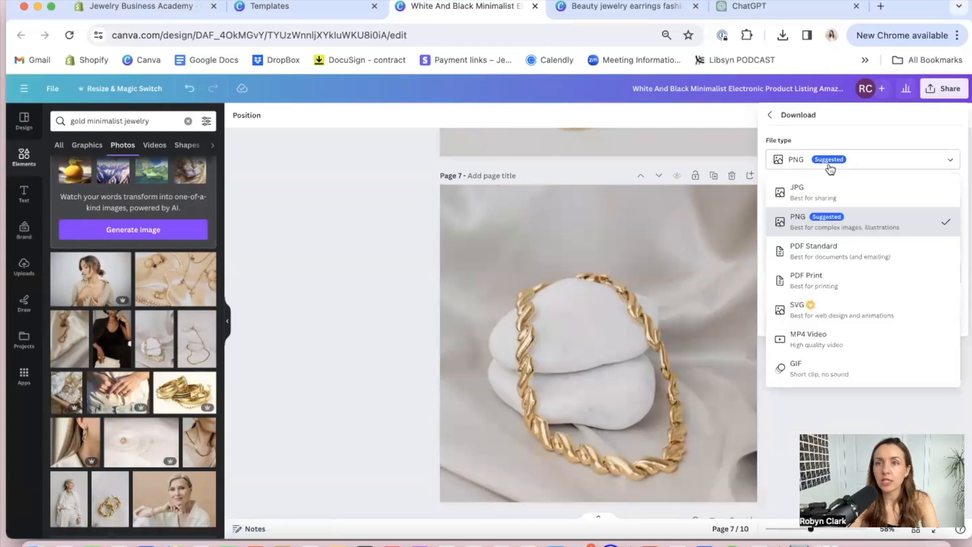
pyautogui.click(813, 226)
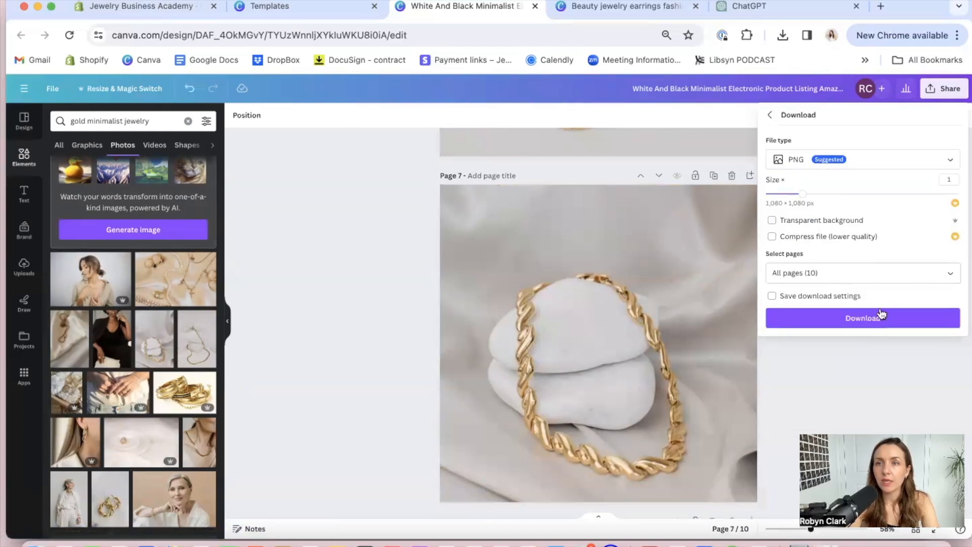
pyautogui.click(837, 324)
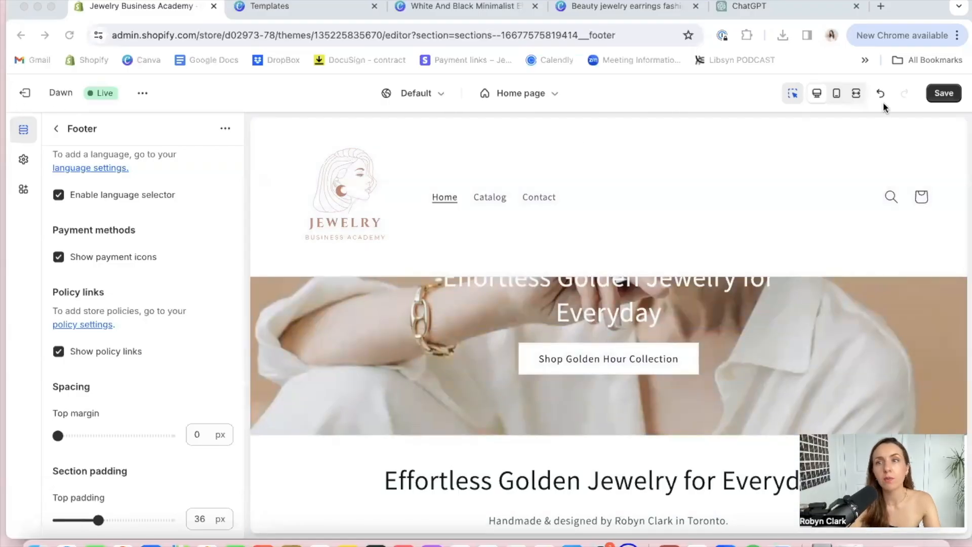
# Save the theme changes, leave the theme editor and start adding a new product
pyautogui.click(939, 93)
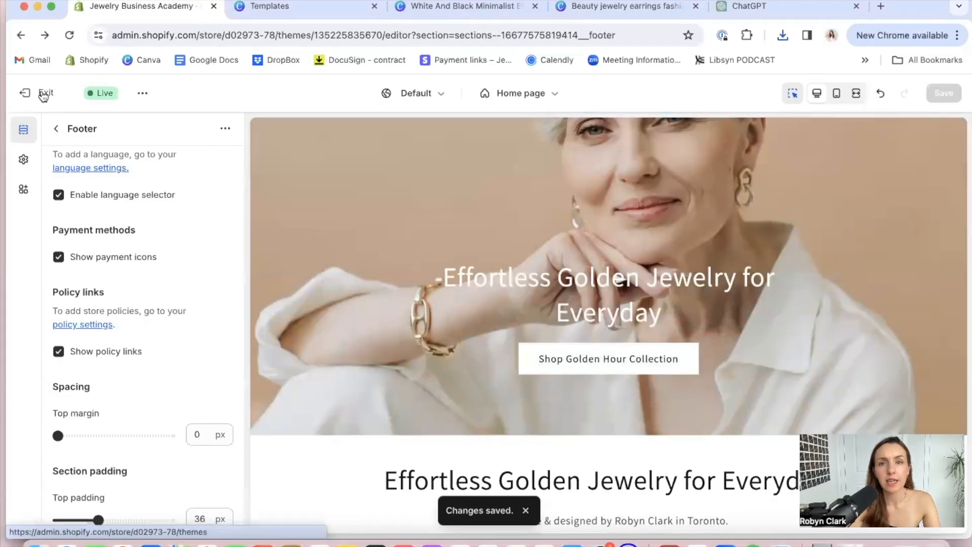
pyautogui.click(43, 94)
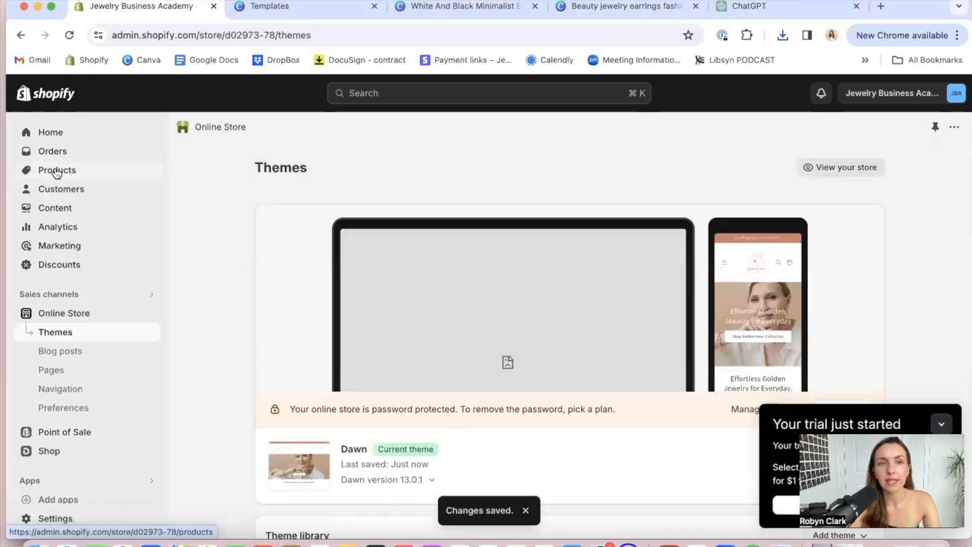
pyautogui.click(57, 173)
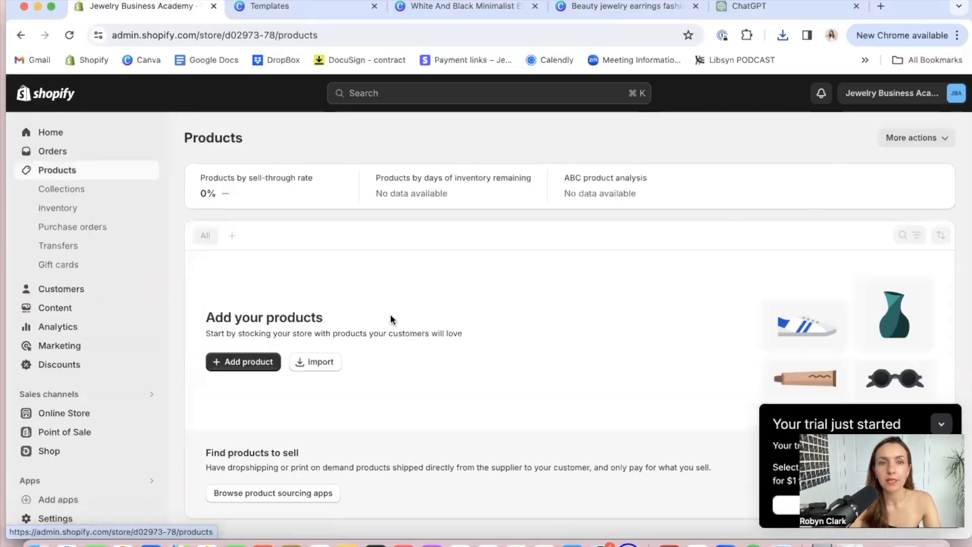
pyautogui.click(250, 362)
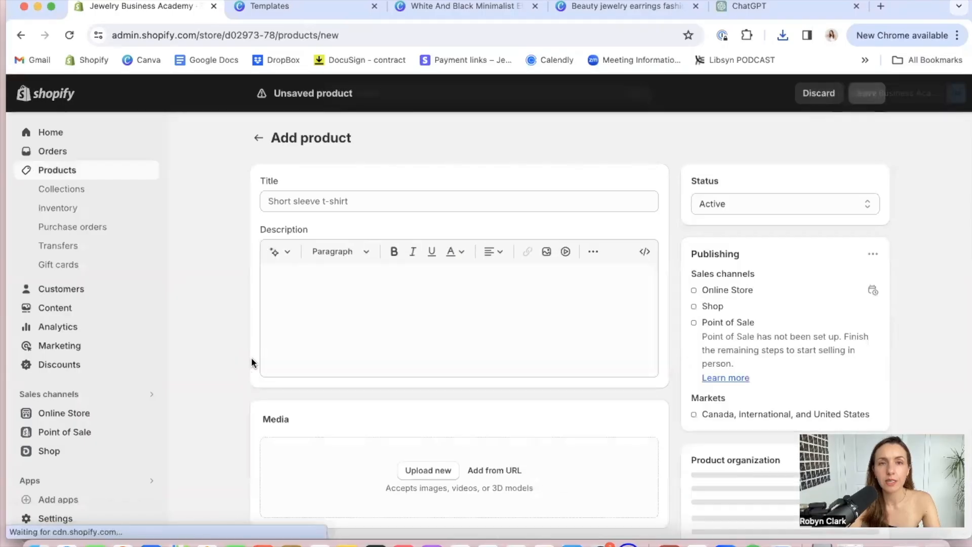
# Enter "Golden Hour Herringbone Chain" as the product title
pyautogui.click(374, 198)
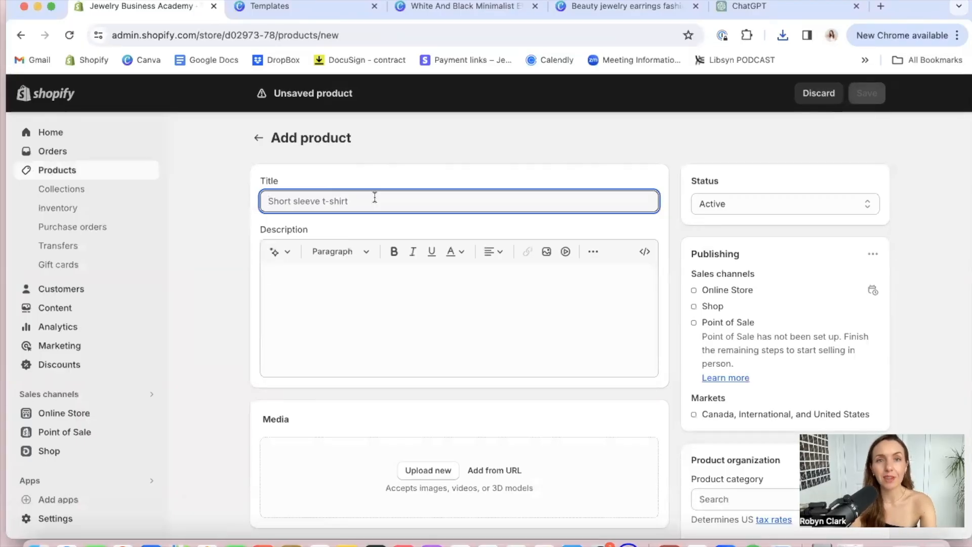
pyautogui.write('Golden Hour')
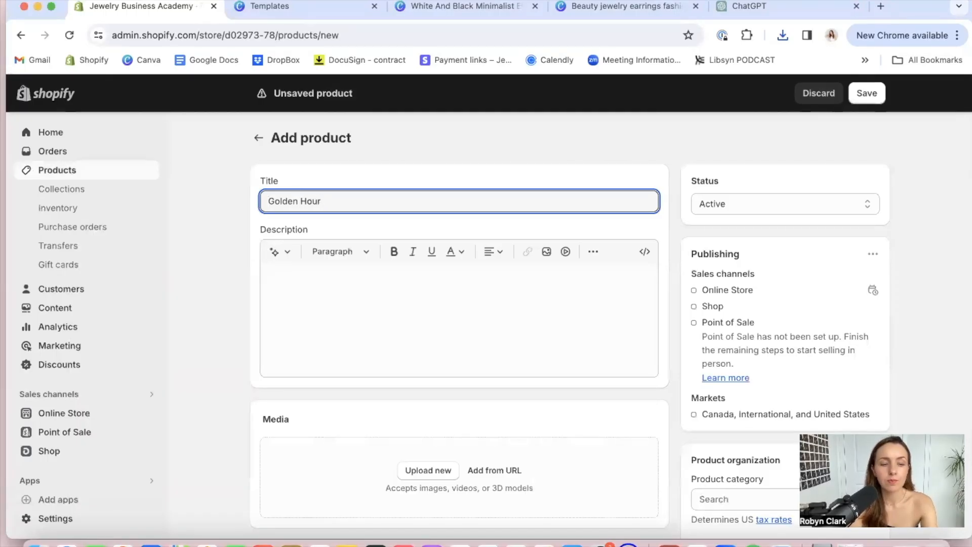
pyautogui.write('Herringbone Chain')
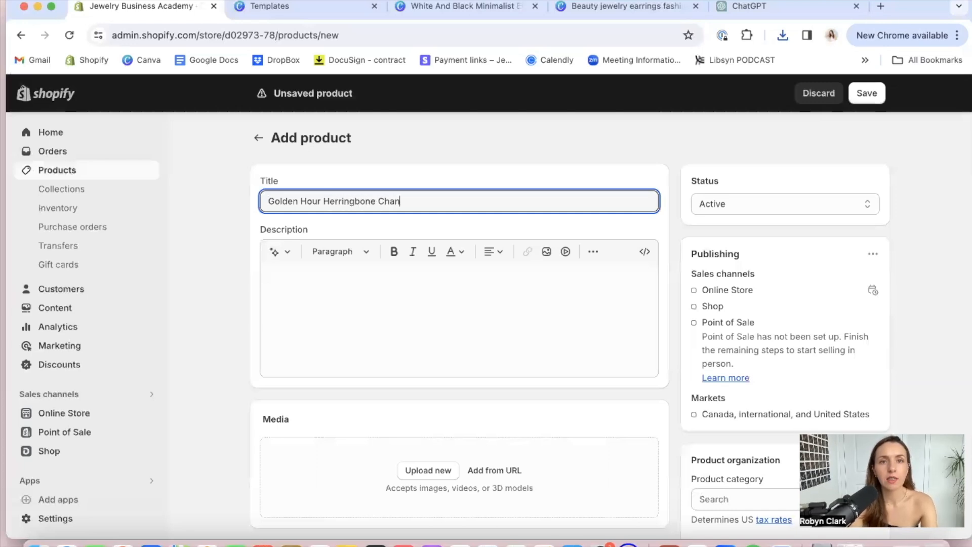
# Replace the word "Hour" with "Honey" in the product title
pyautogui.tripleClick(341, 194)
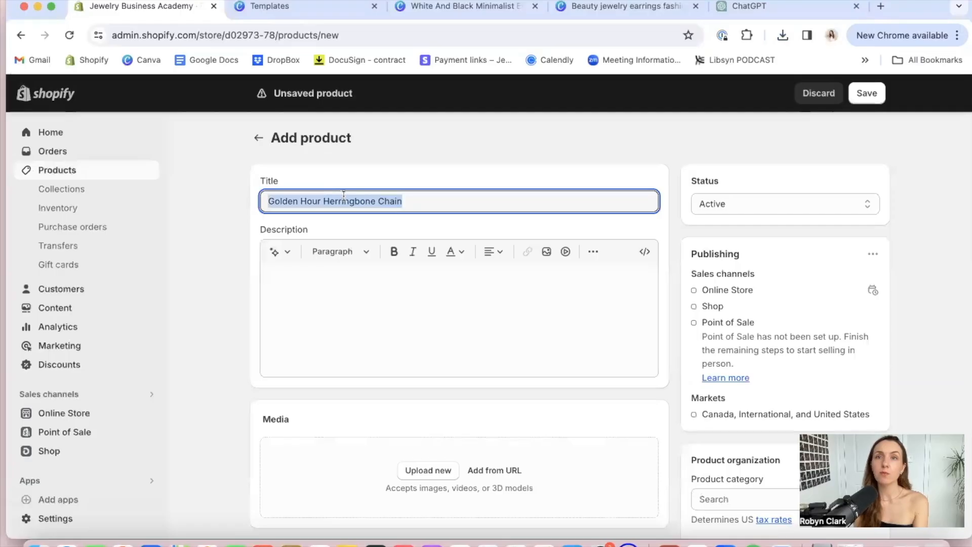
pyautogui.click(312, 201)
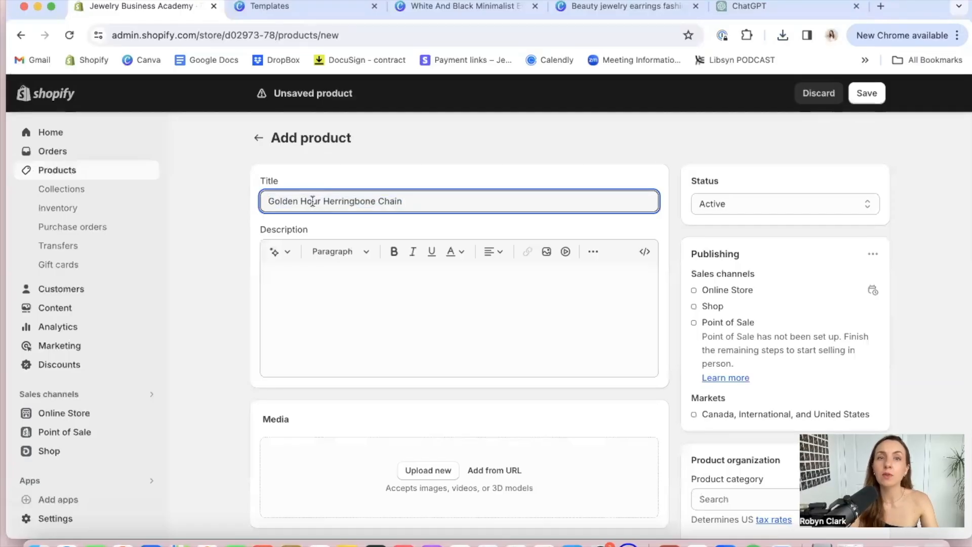
pyautogui.press('BackSpace')
pyautogui.press('BackSpace')
pyautogui.press('BackSpace')
pyautogui.press('BackSpace')
pyautogui.press('BackSpace')
pyautogui.write('Honey')
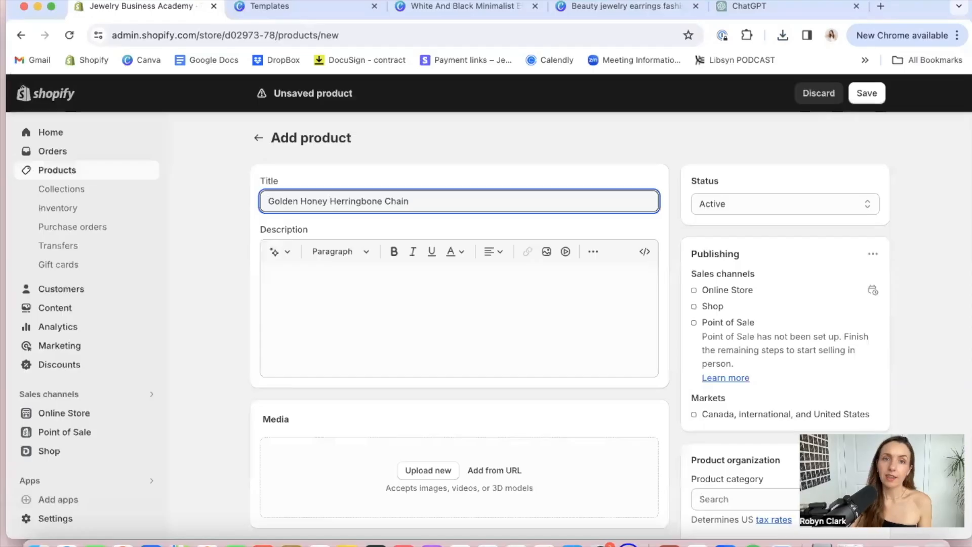
pyautogui.moveTo(337, 202)
pyautogui.mouseDown()
pyautogui.moveTo(409, 203)
pyautogui.moveTo(332, 201)
pyautogui.mouseUp()
pyautogui.click(413, 201)
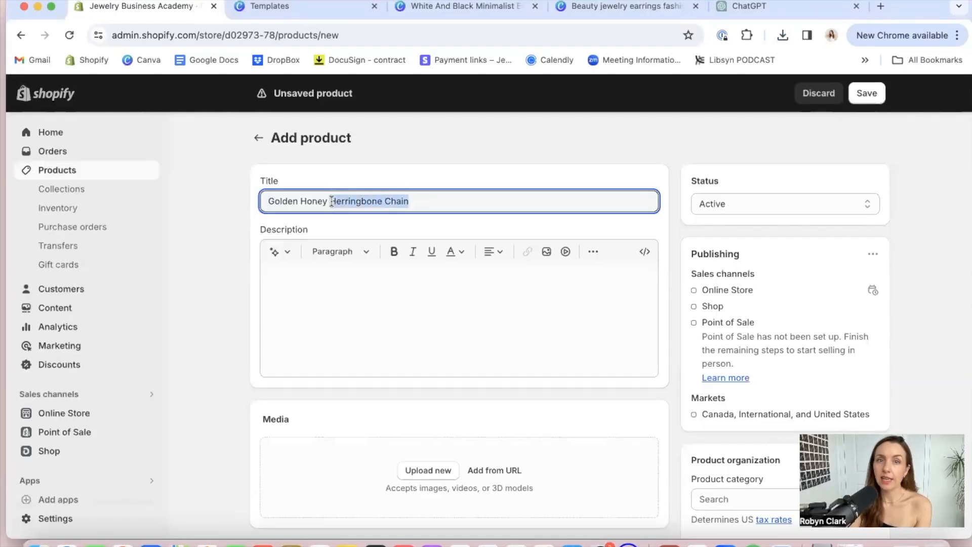
pyautogui.tripleClick(290, 198)
pyautogui.click(313, 198)
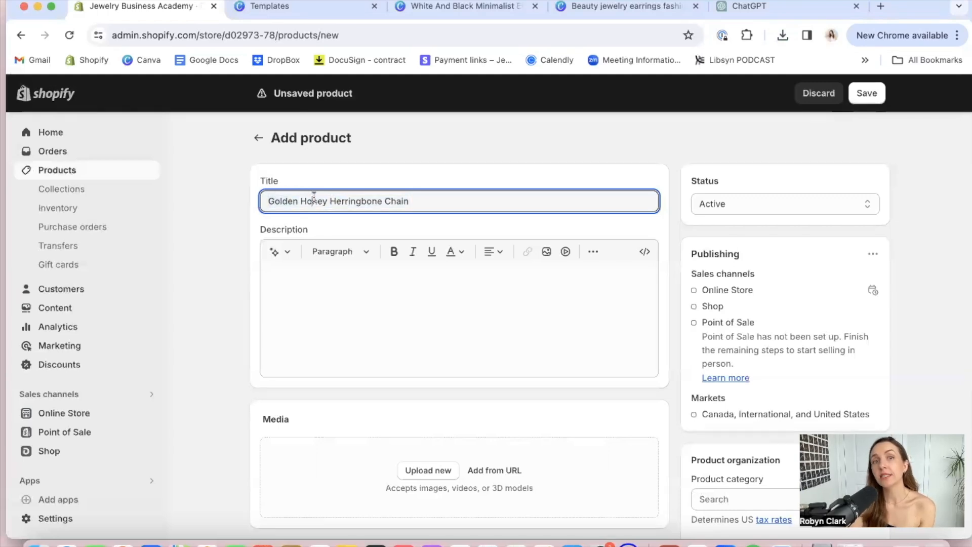
pyautogui.moveTo(325, 197); pyautogui.dragTo(271, 199)
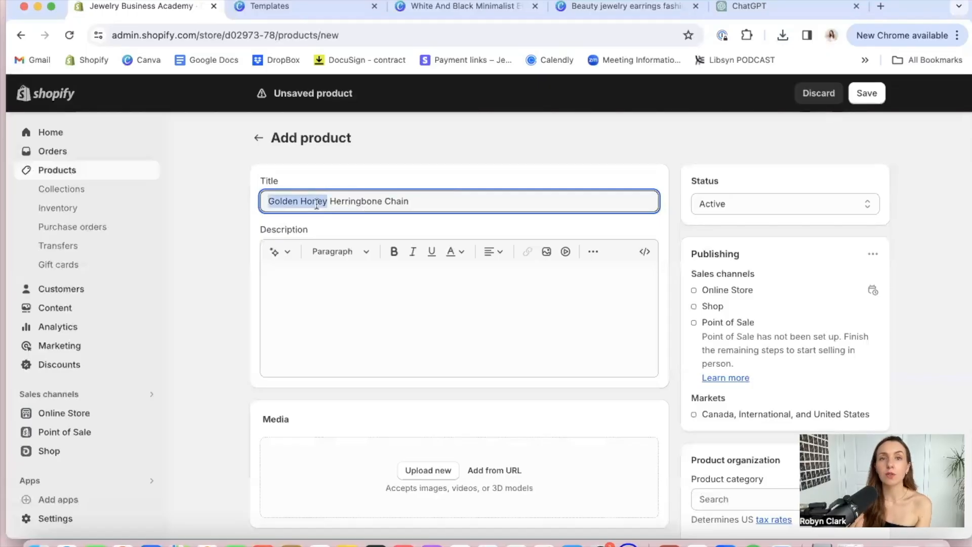
pyautogui.click(339, 202)
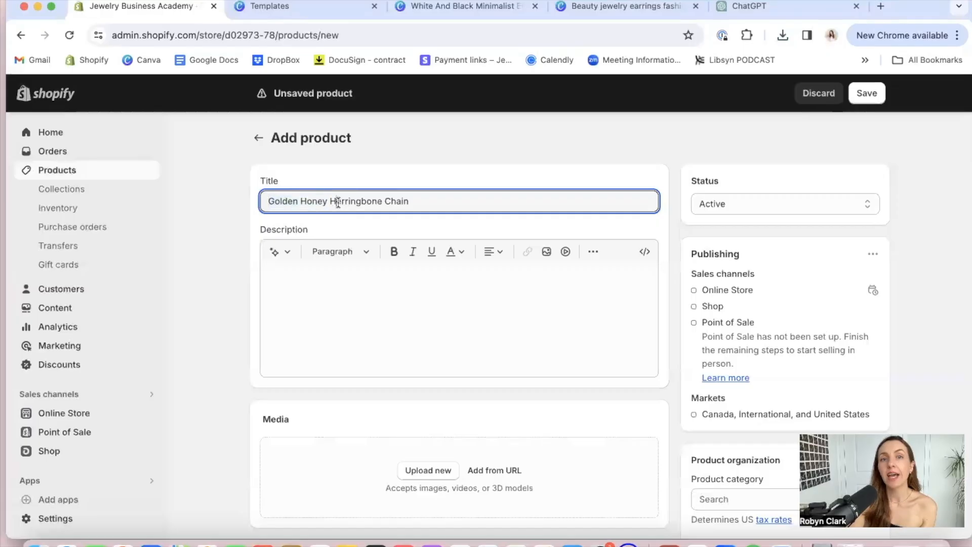
pyautogui.moveTo(330, 198); pyautogui.dragTo(422, 197)
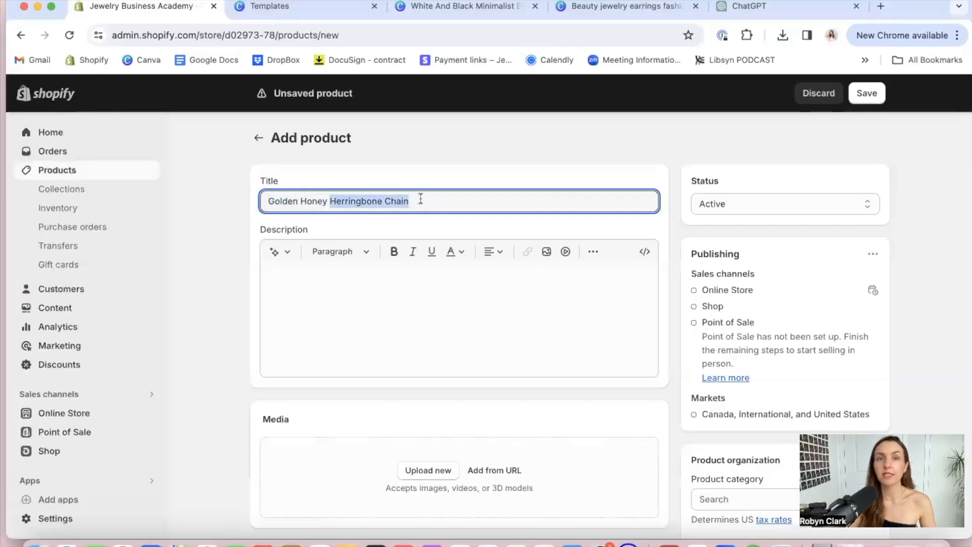
pyautogui.click(326, 289)
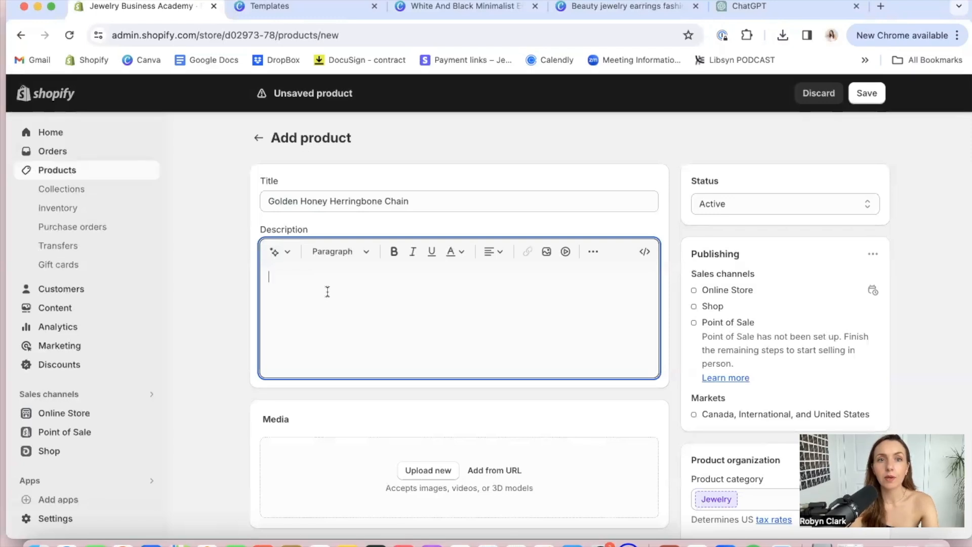
pyautogui.write("If you're")
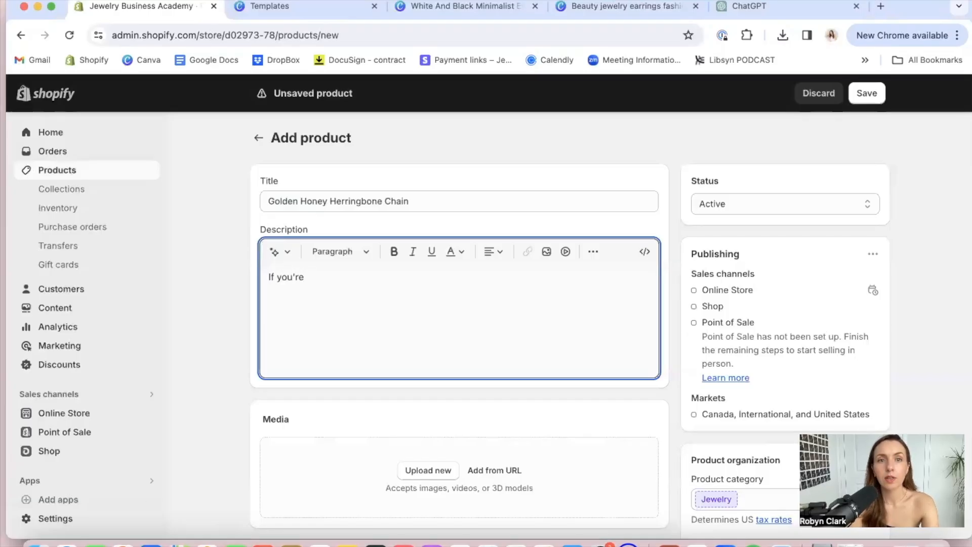
pyautogui.press('BackSpace')
pyautogui.press('BackSpace')
pyautogui.press('BackSpace')
# Begin the product description with "Our Golden Honey Herringbone Chain is the perfect, efforless piece for women like you"
pyautogui.write('Our golden ho')
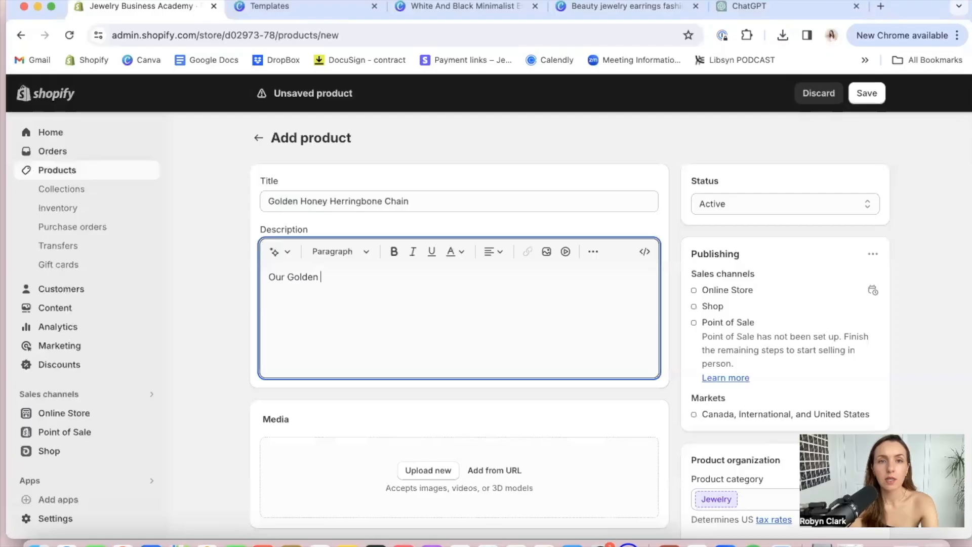
pyautogui.write('ney ')
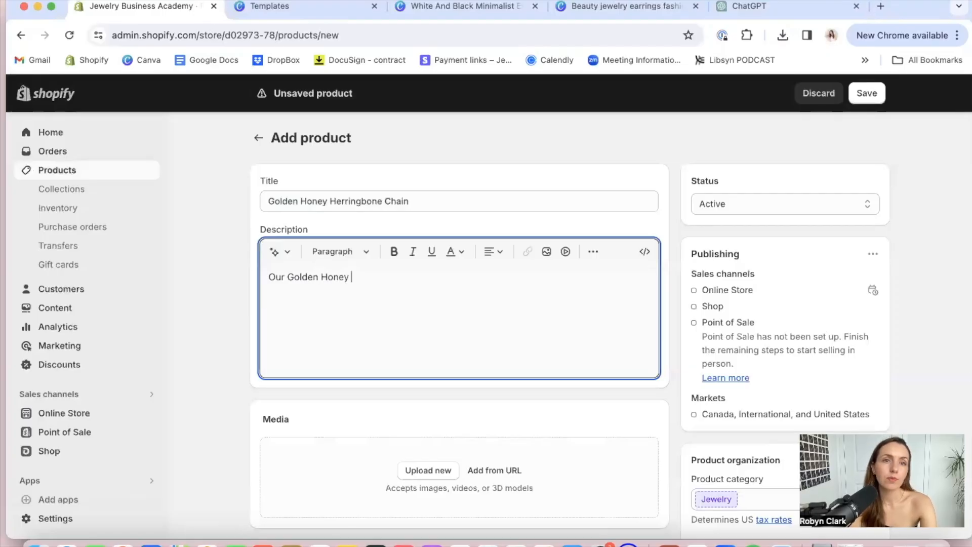
pyautogui.write('Herringbone C')
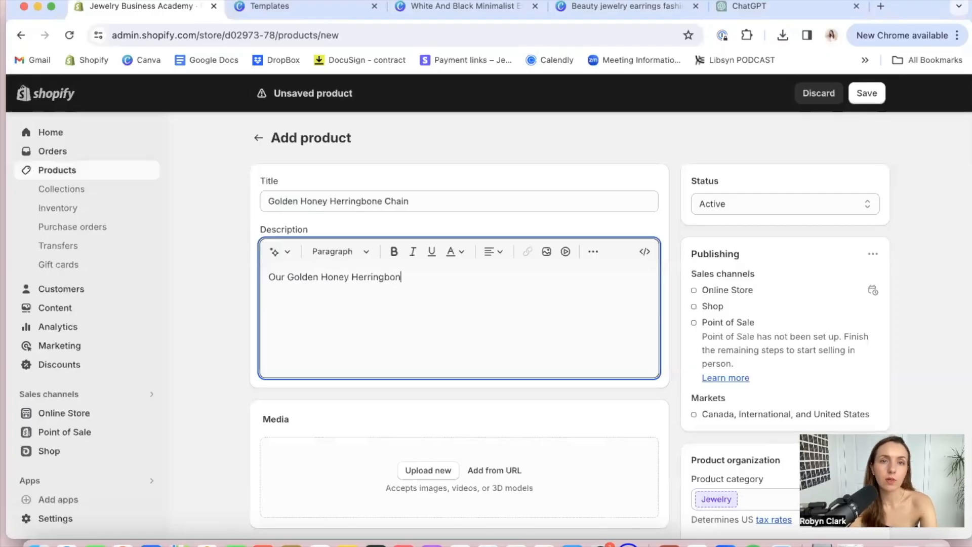
pyautogui.write('is ')
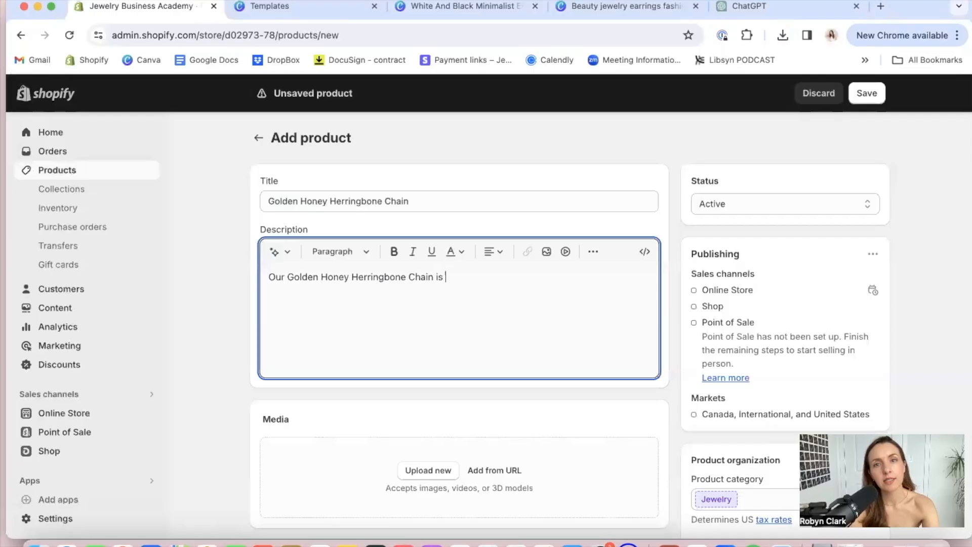
pyautogui.write('the perfect, e')
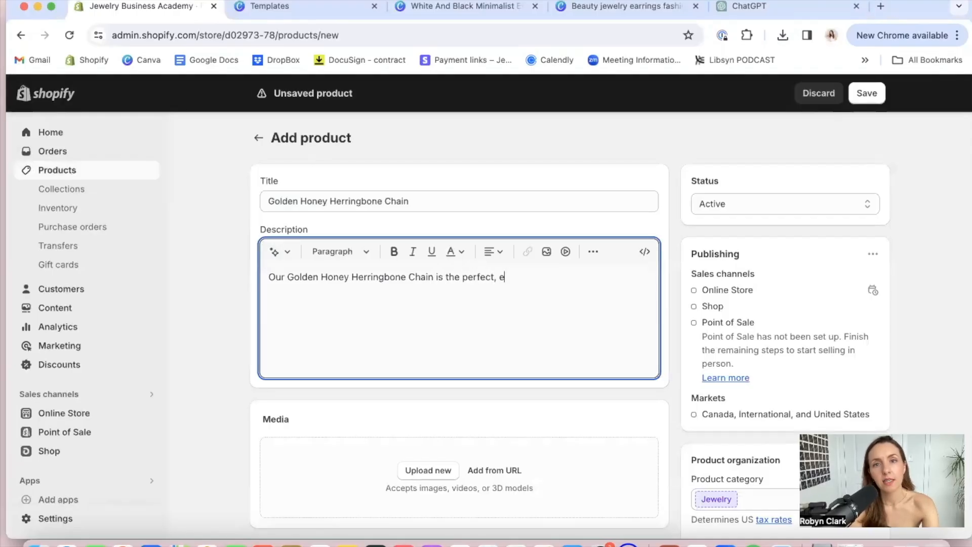
pyautogui.write('fftor')
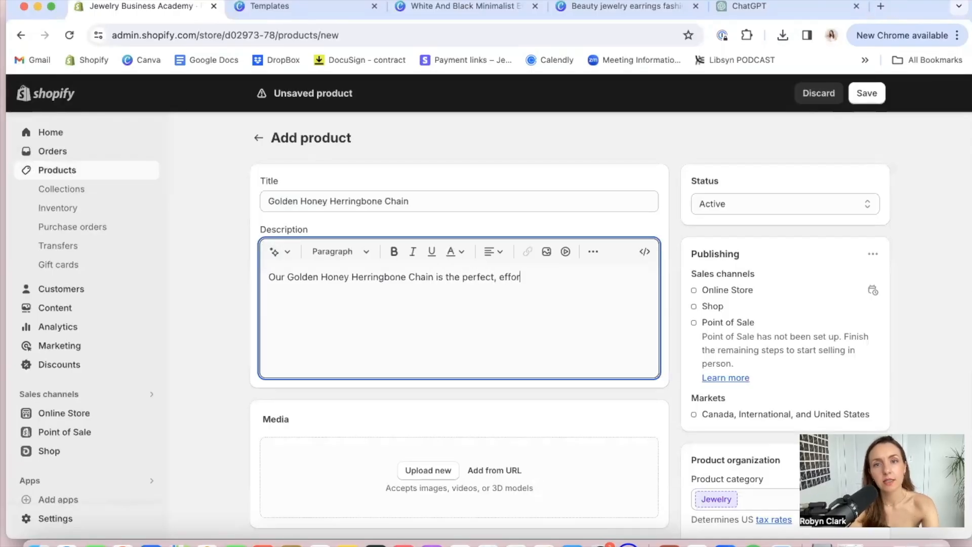
pyautogui.write('tless ')
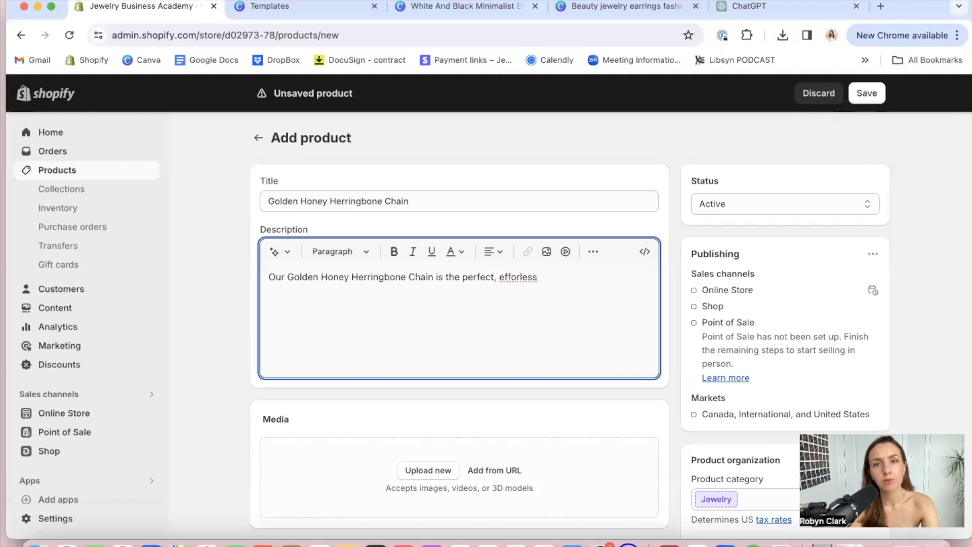
pyautogui.write('piece for wome')
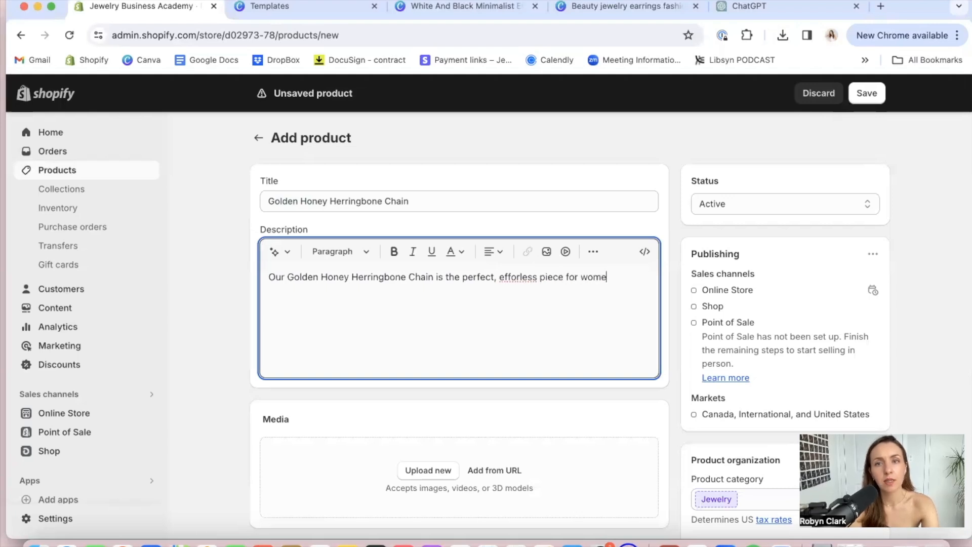
pyautogui.write('n like you')
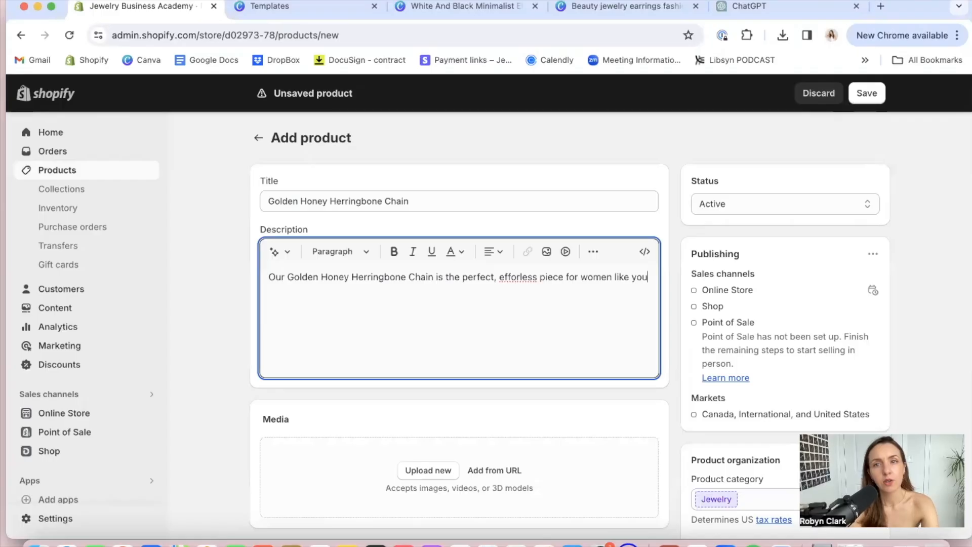
pyautogui.write(' who are constza')
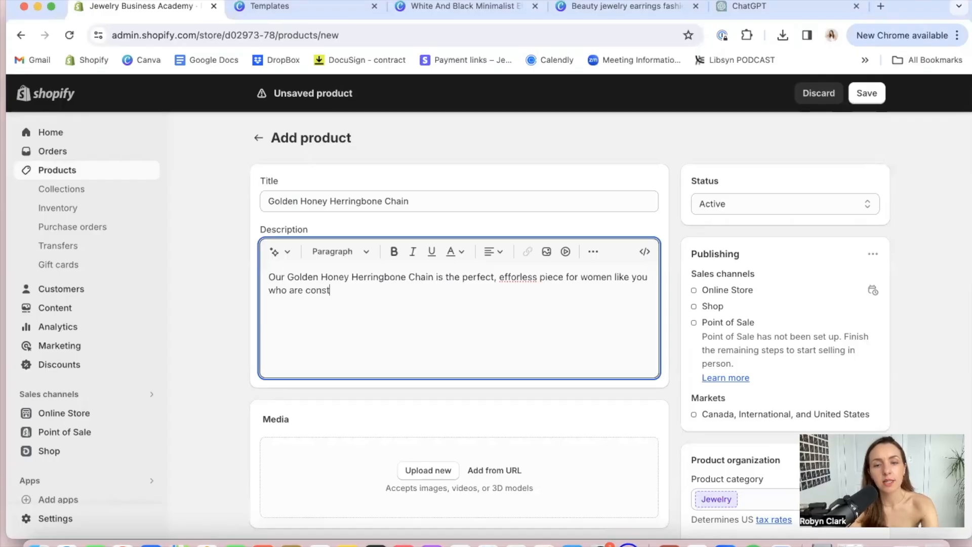
# Continue the description's sentence with "who are on the go, yet embrace those moments of presence"
pyautogui.press('BackSpace')
pyautogui.press('BackSpace')
pyautogui.press('BackSpace')
pyautogui.press('BackSpace')
pyautogui.press('BackSpace')
pyautogui.press('BackSpace')
pyautogui.press('BackSpace')
pyautogui.write('on the go, yet embr')
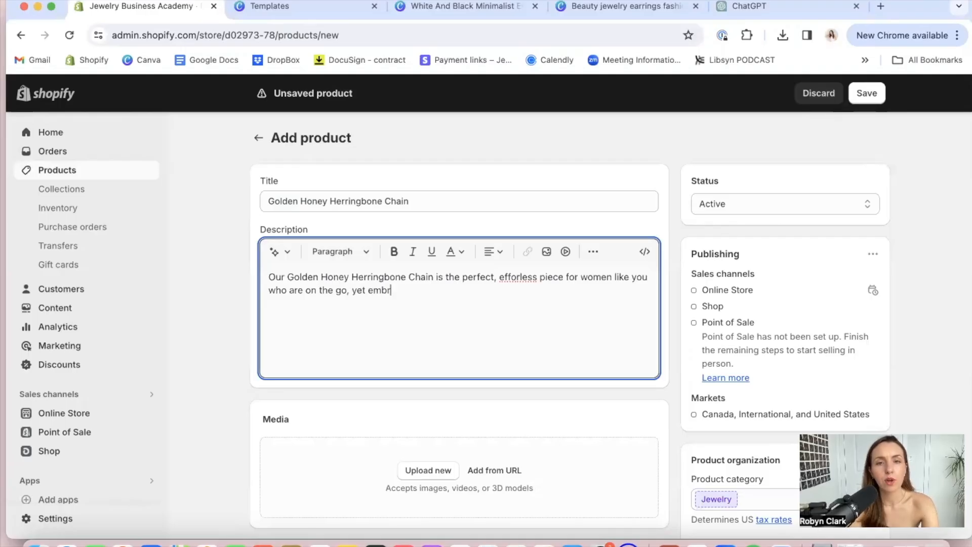
pyautogui.write('ace th')
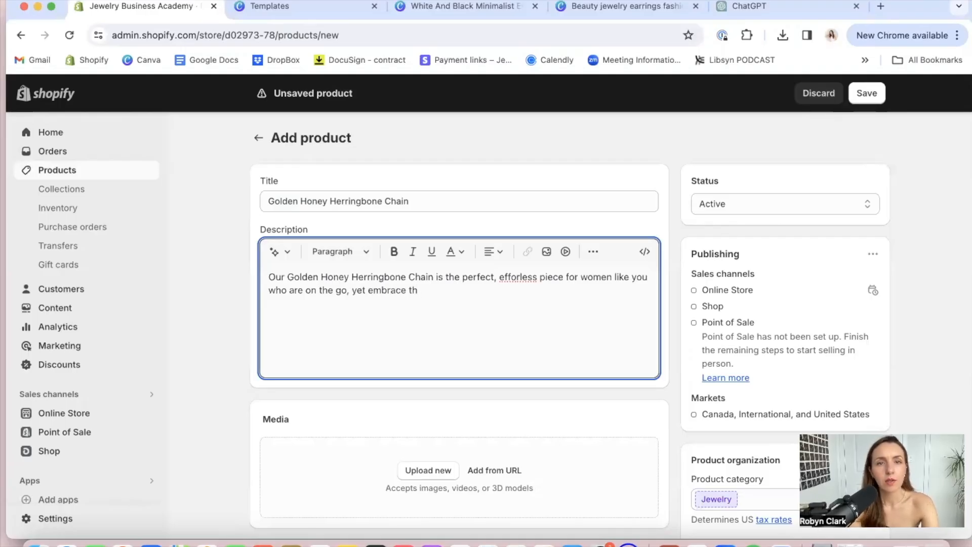
pyautogui.write('ose moments ')
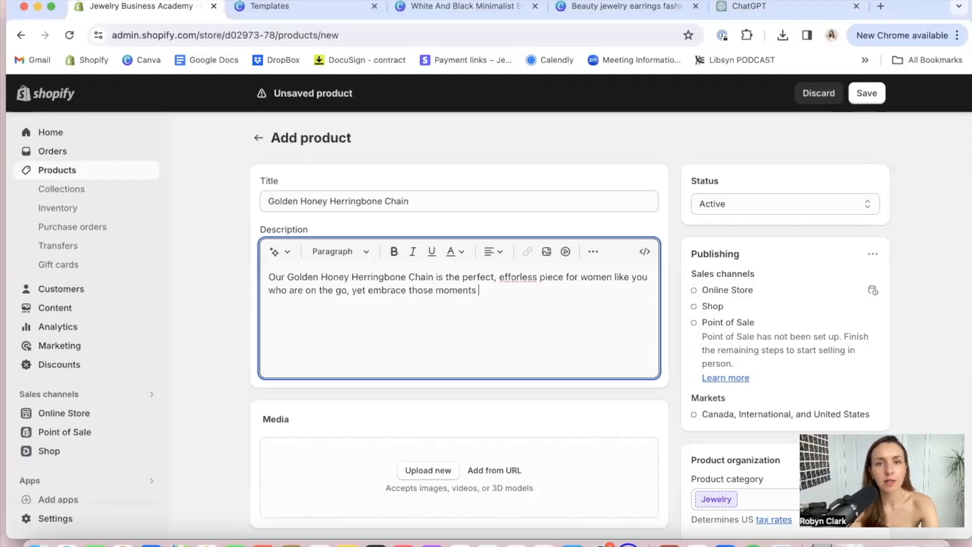
pyautogui.write('of presence')
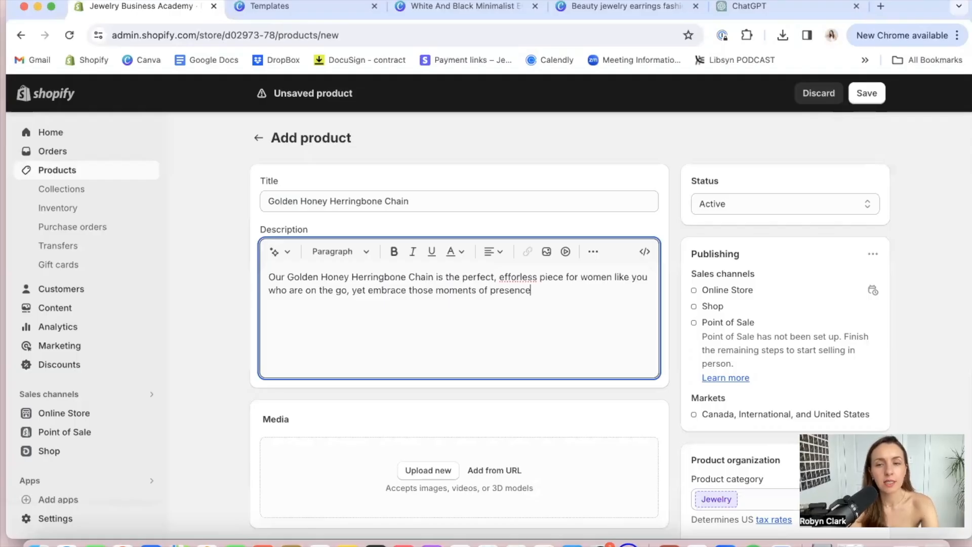
pyautogui.write(' &')
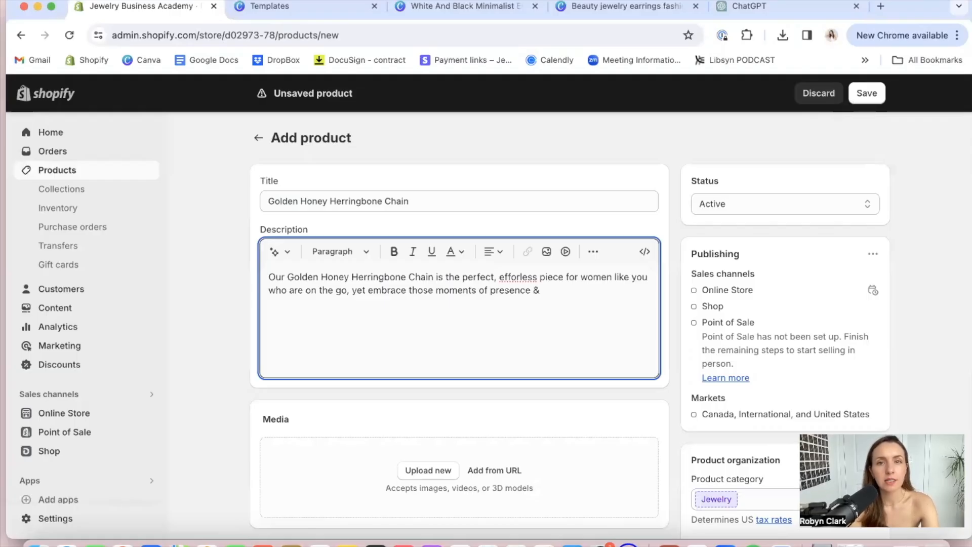
pyautogui.write(' peace')
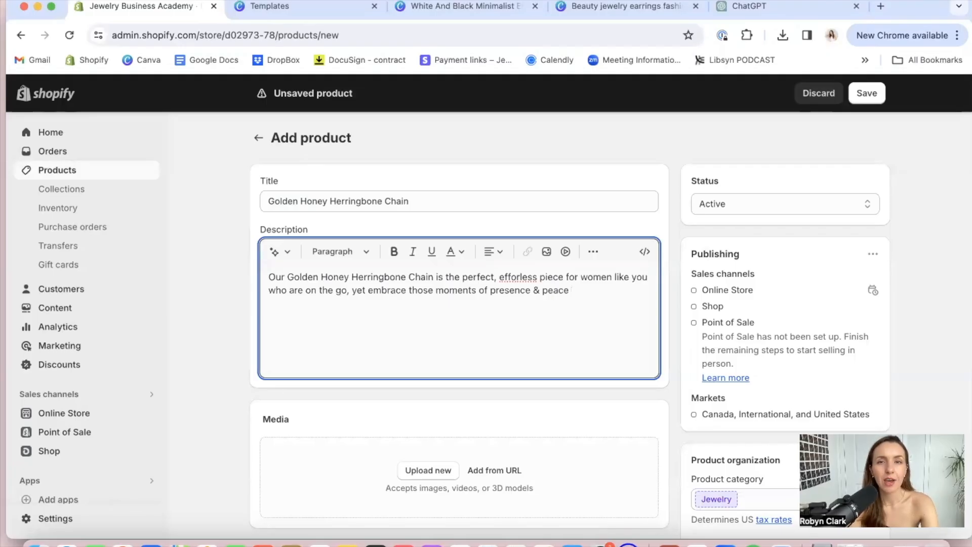
pyautogui.press('BackSpace')
pyautogui.press('BackSpace')
pyautogui.press('BackSpace')
pyautogui.press('BackSpace')
pyautogui.press('BackSpace')
pyautogui.press('BackSpace')
pyautogui.press('BackSpace')
# Replace the trailing "& peace" in the description with ", just as the little honey bee does."
pyautogui.write('as the s')
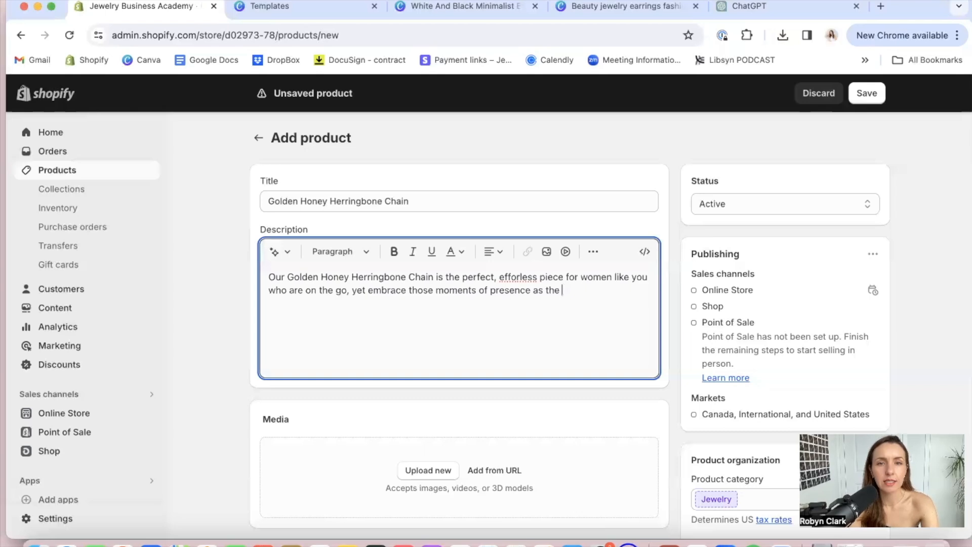
pyautogui.press('BackSpace')
pyautogui.press('BackSpace')
pyautogui.press('BackSpace')
pyautogui.press('BackSpace')
pyautogui.write(', jus')
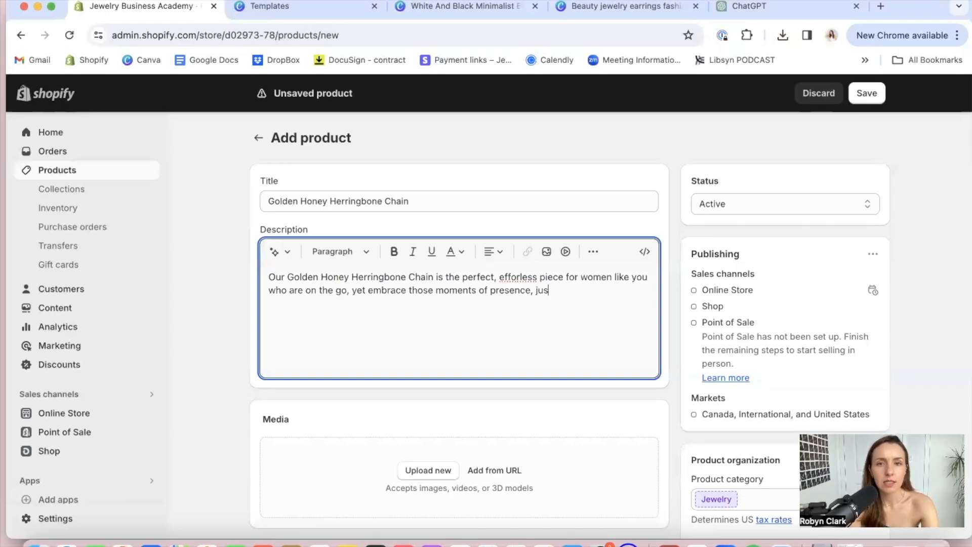
pyautogui.write('t as the lit')
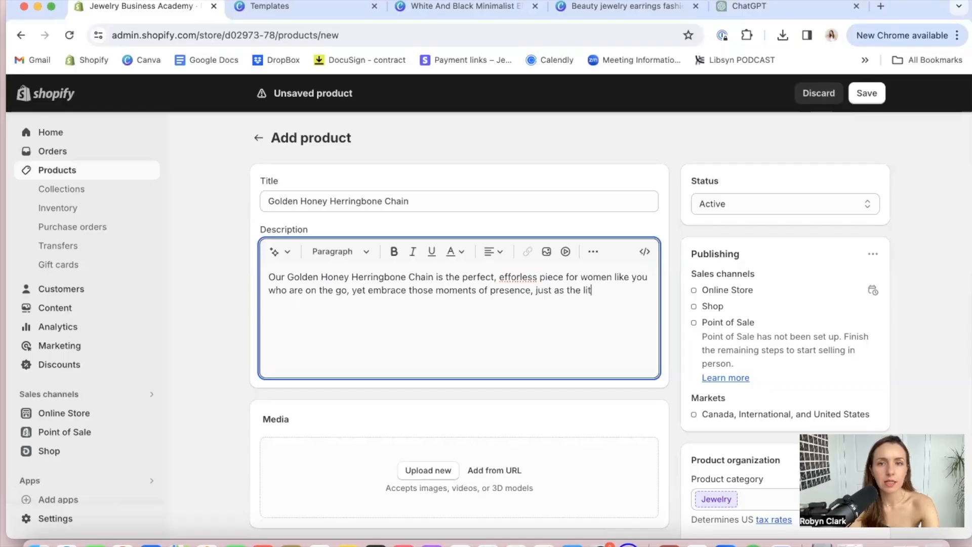
pyautogui.write('tle honey')
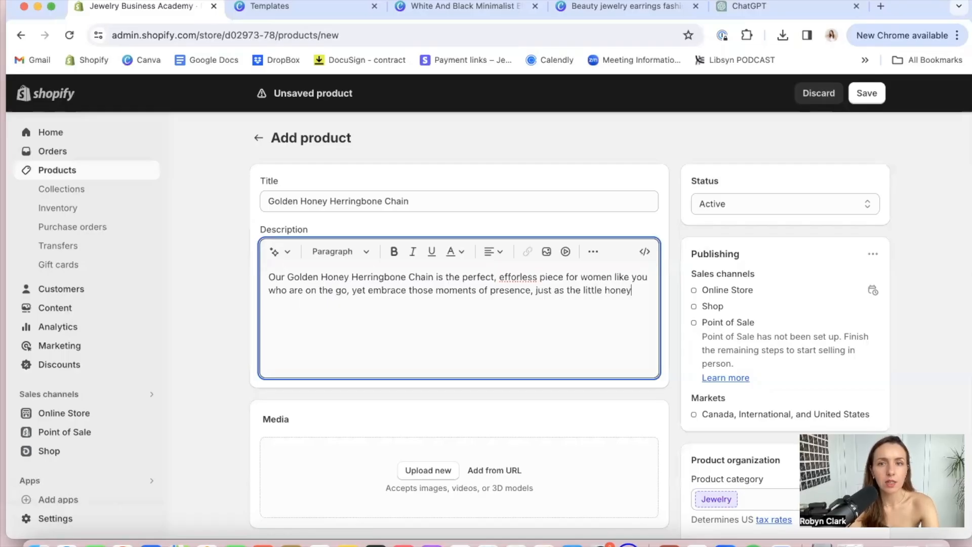
pyautogui.write(' bee de')
pyautogui.write('oes')
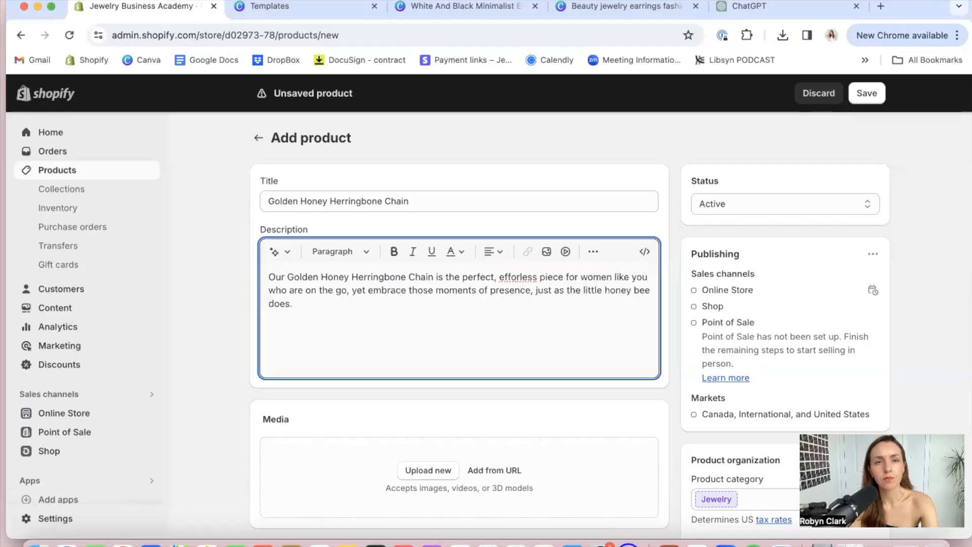
pyautogui.write('. Th')
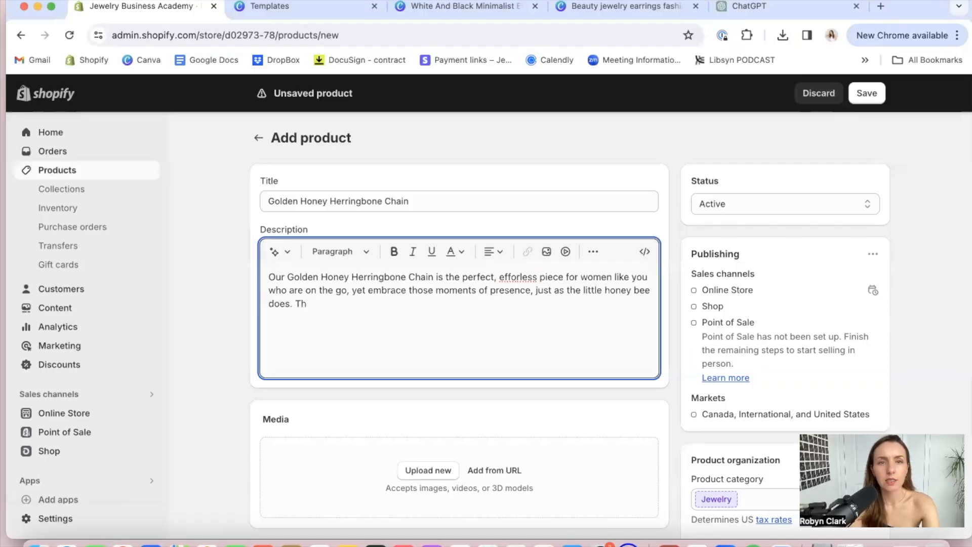
pyautogui.write('is chain is')
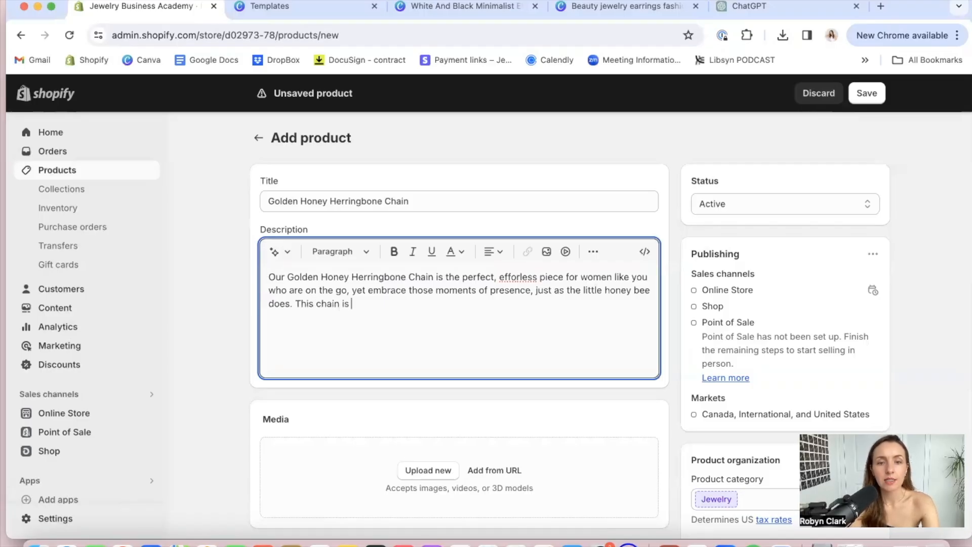
pyautogui.write(' subtl')
# Start a second description sentence reading "This chain is sweet and subtle, and"
pyautogui.press('BackSpace')
pyautogui.press('BackSpace')
pyautogui.write('weet and sub')
pyautogui.press('BackSpace')
pyautogui.press('BackSpace')
pyautogui.write('ubtle, an')
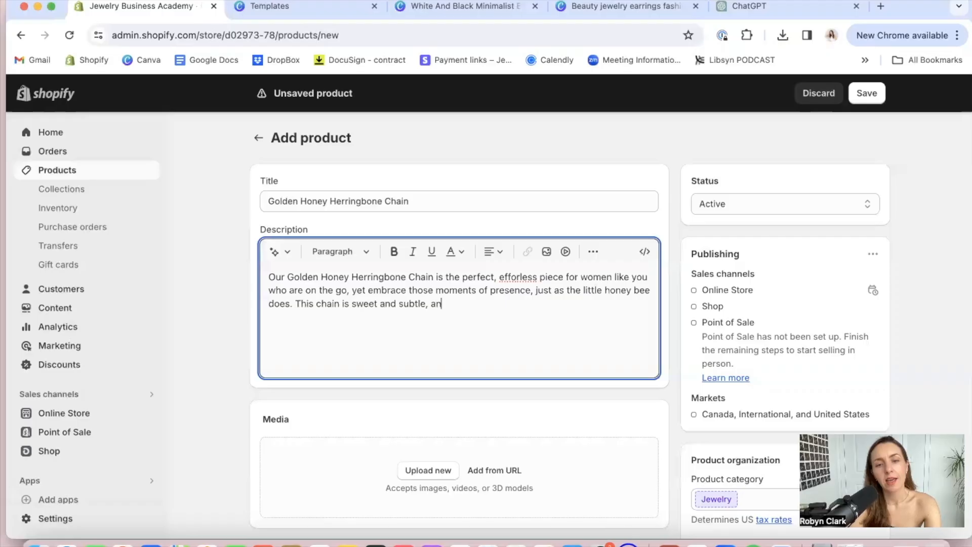
pyautogui.write('d moves')
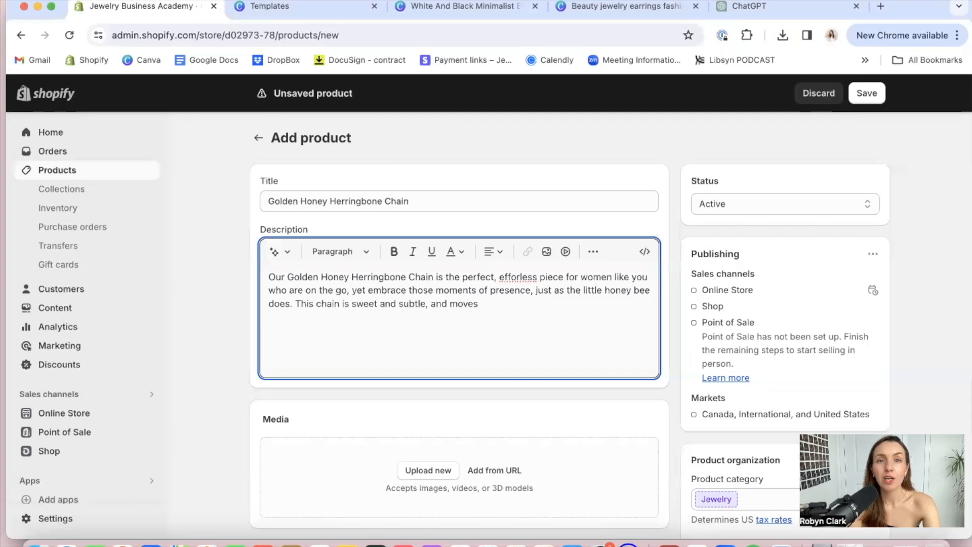
pyautogui.write(' gentl')
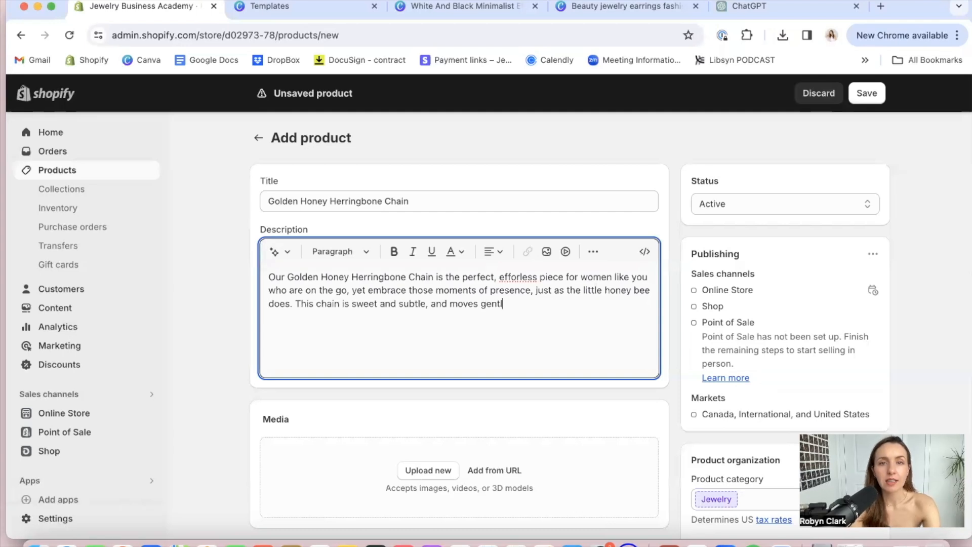
pyautogui.write('y against your skin')
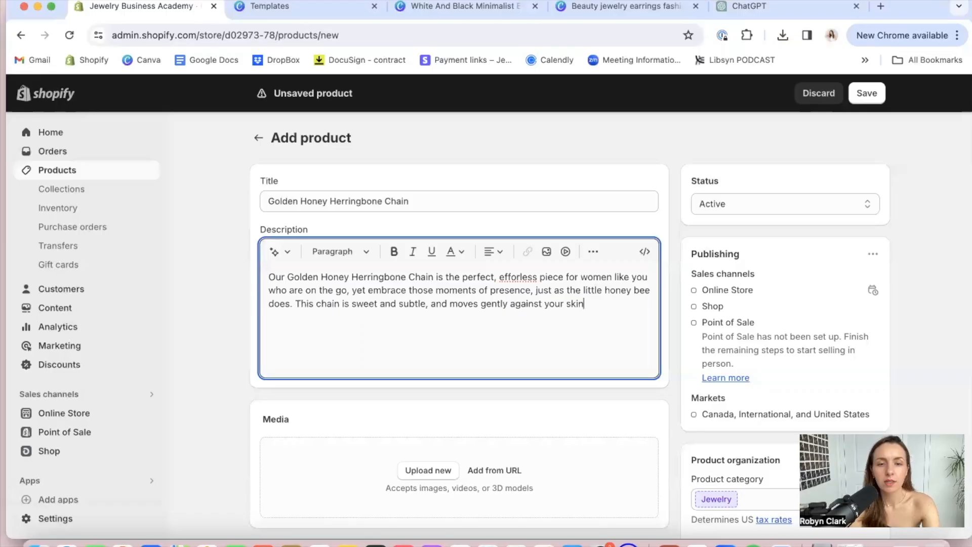
pyautogui.write(', cat')
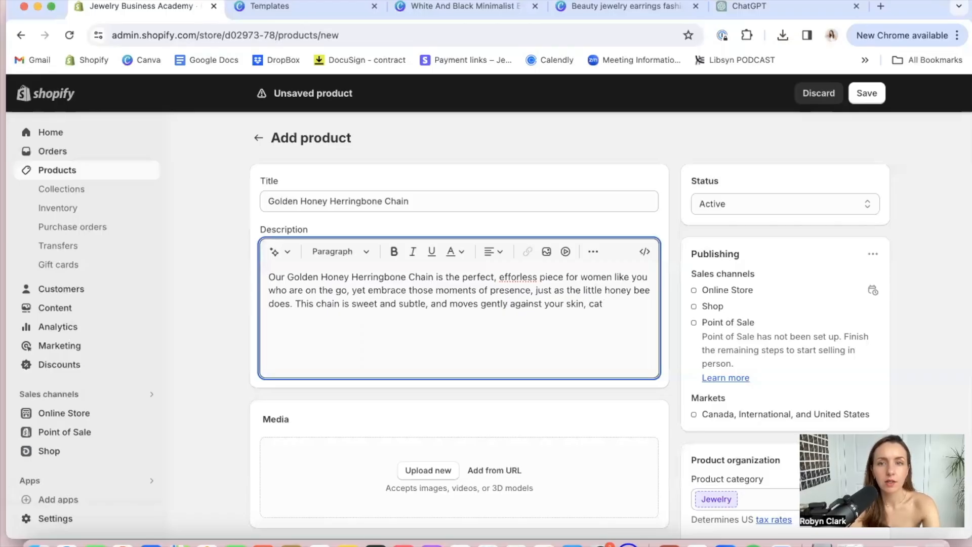
pyautogui.write('inhing the su')
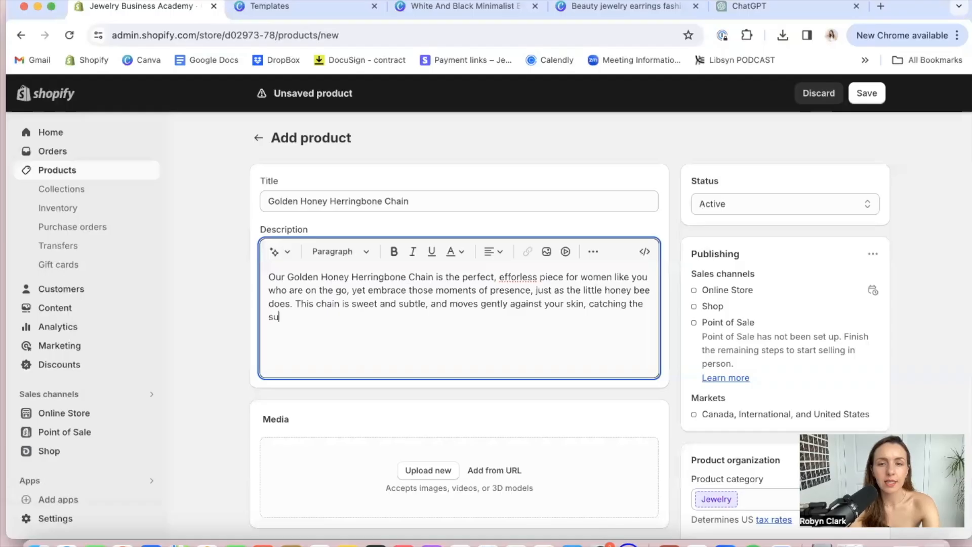
pyautogui.write('nlight & ')
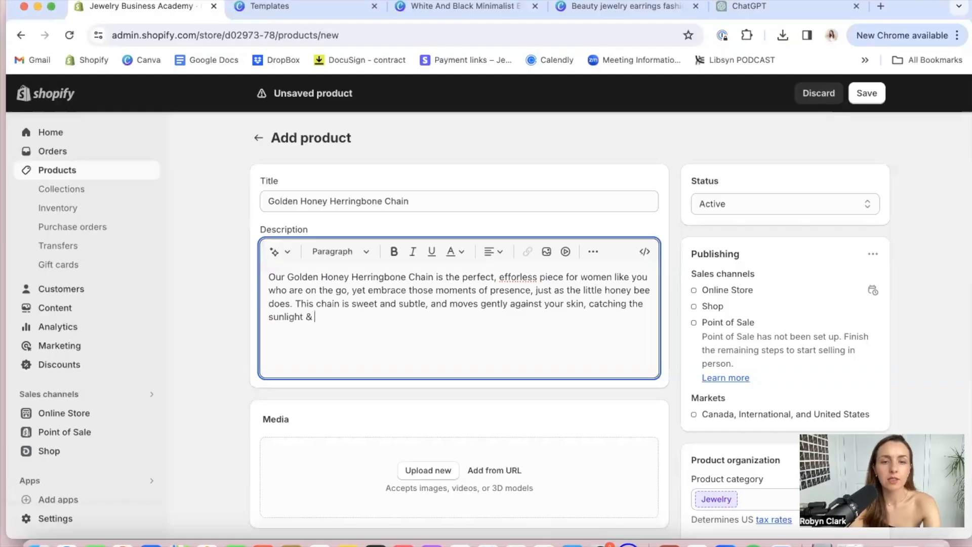
pyautogui.write('dancing as you m')
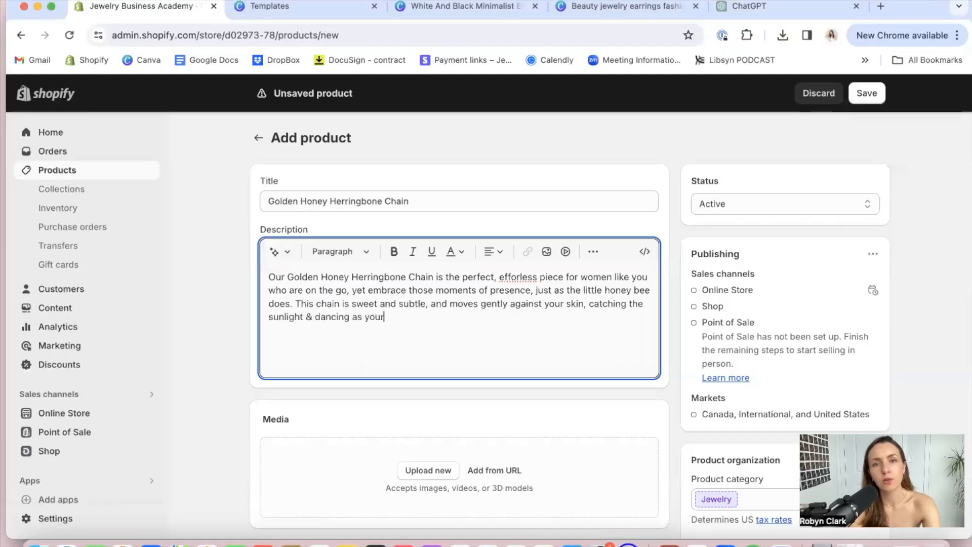
pyautogui.write('ove effortlessly.')
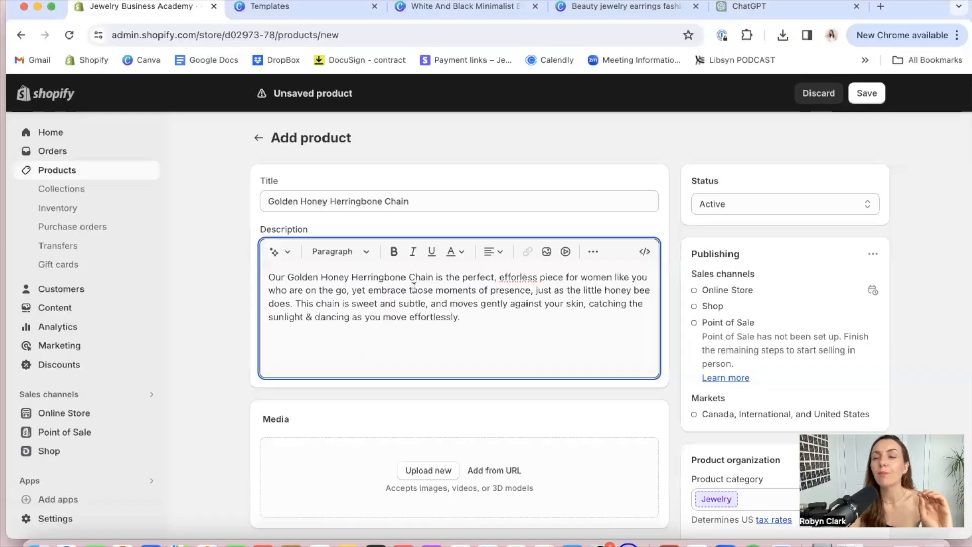
# Below the description paragraph, add a "Details:" line followed by the line "18" Chain"
pyautogui.scroll(-2, 412, 286)
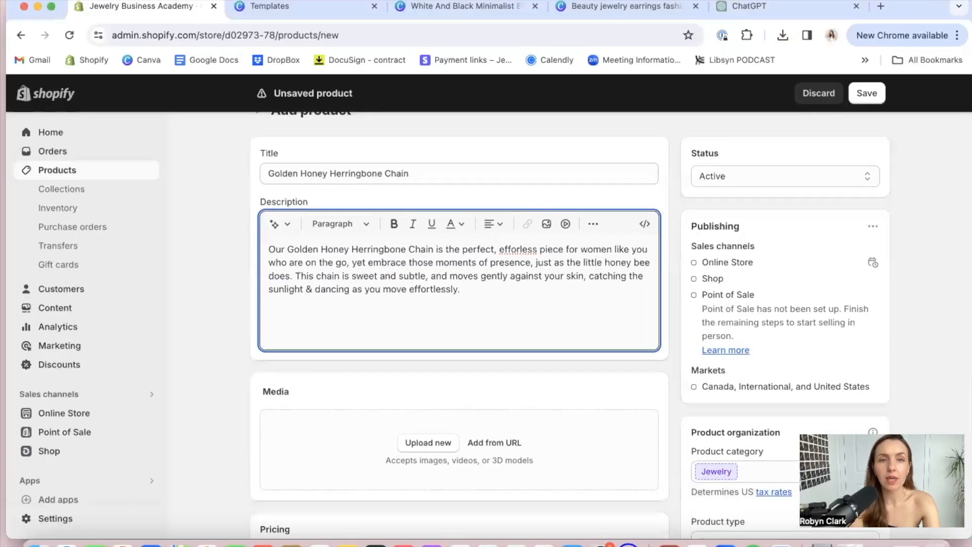
pyautogui.write('Details: ')
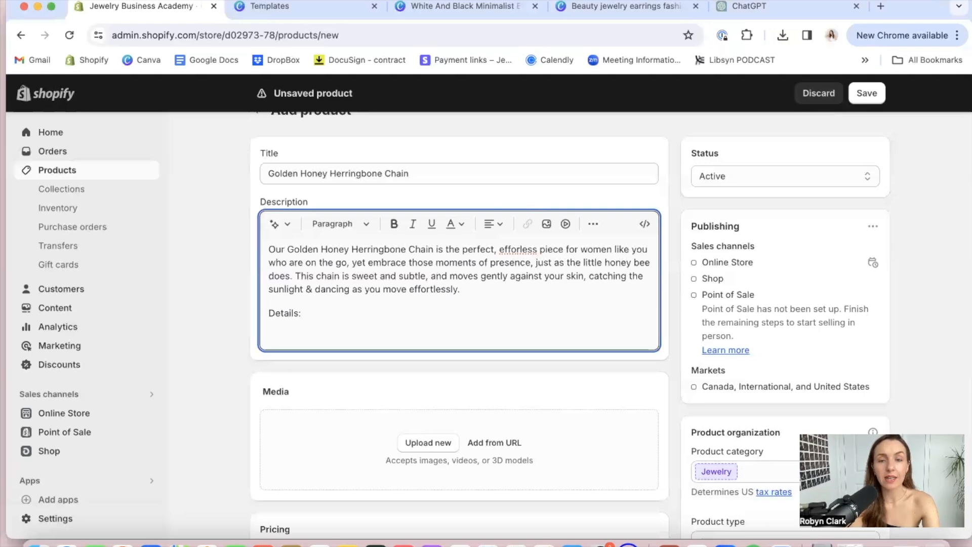
pyautogui.write('18"')
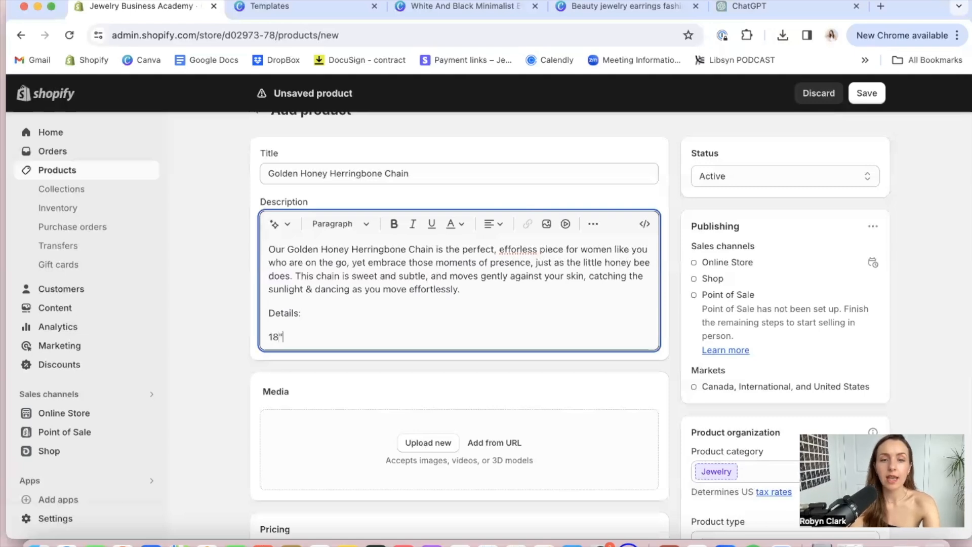
pyautogui.write(' Chain')
pyautogui.press('Return')
# Add the line "Lobster Clasp for ease" to the product details
pyautogui.write('Log')
pyautogui.write('st')
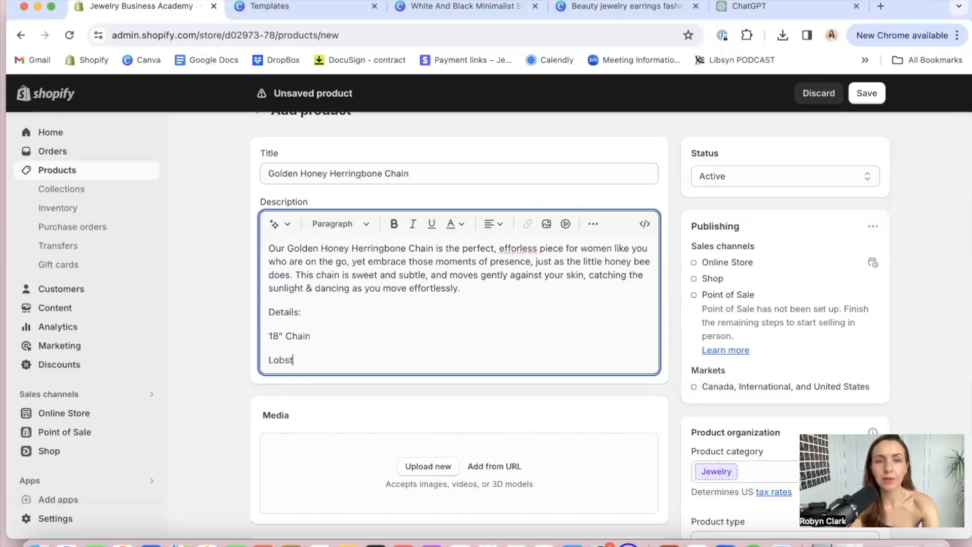
pyautogui.write('er Clasp for eas')
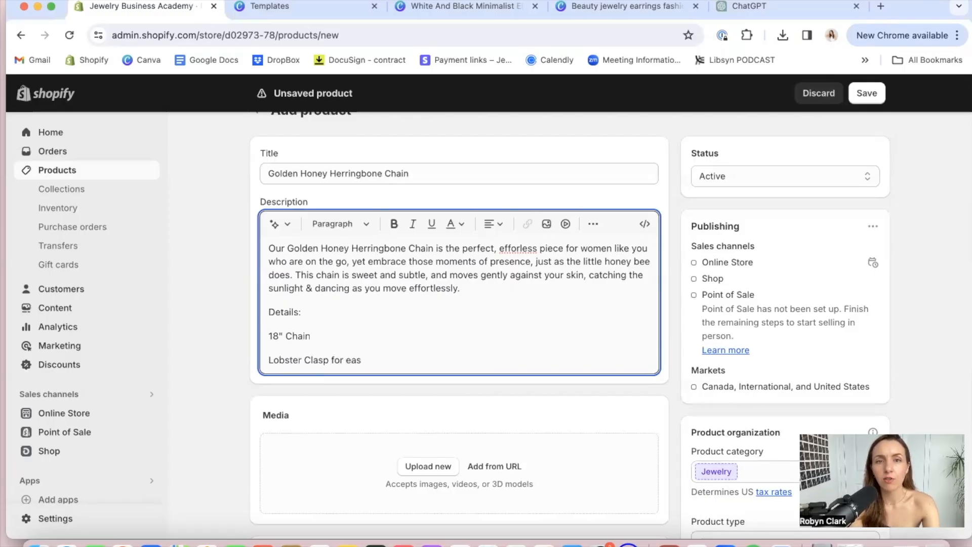
pyautogui.press('BackSpace')
pyautogui.press('BackSpace')
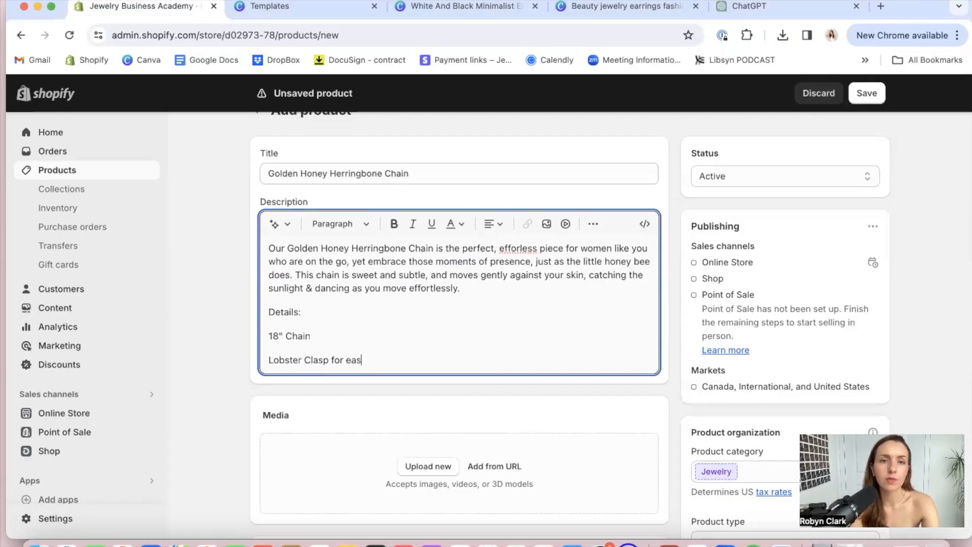
pyautogui.write('e')
pyautogui.press('Return')
# Add the line "14K Gold Filled" to the product details
pyautogui.write('14K Gold ')
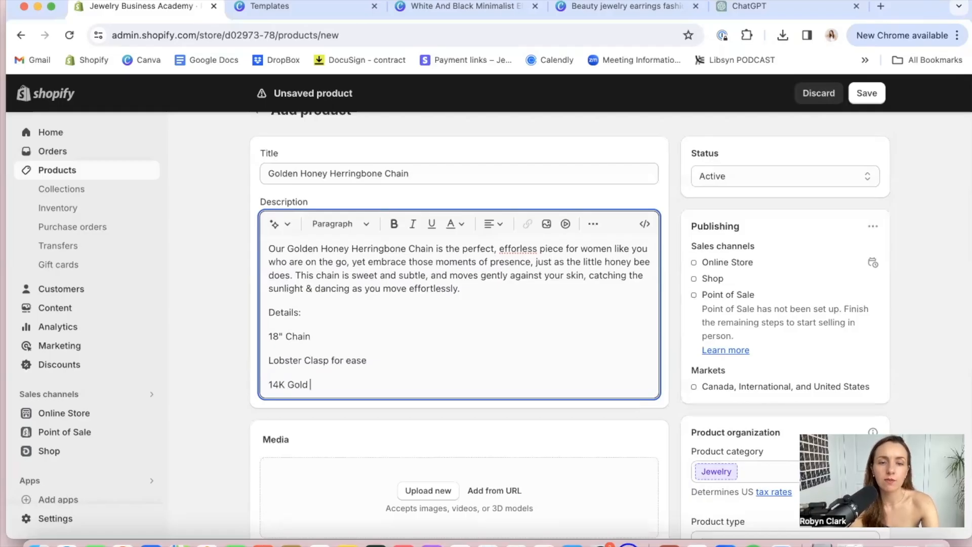
pyautogui.write('Fillder')
pyautogui.press('Return')
pyautogui.press('BackSpace')
pyautogui.press('BackSpace')
pyautogui.press('BackSpace')
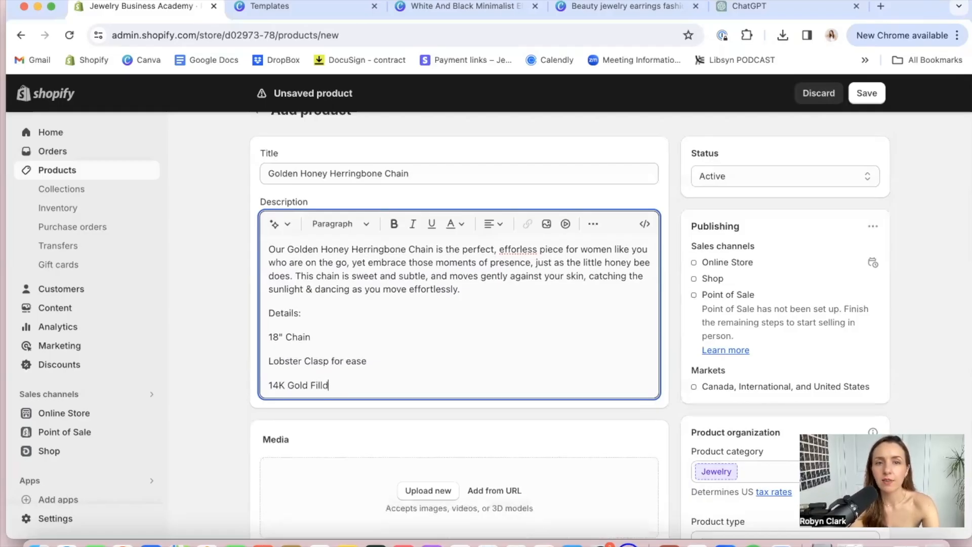
pyautogui.write('d')
pyautogui.press('Return')
# Add "Hypoallergenic" and "Non-tanishing" as two separate lines in the product details
pyautogui.write('Hy')
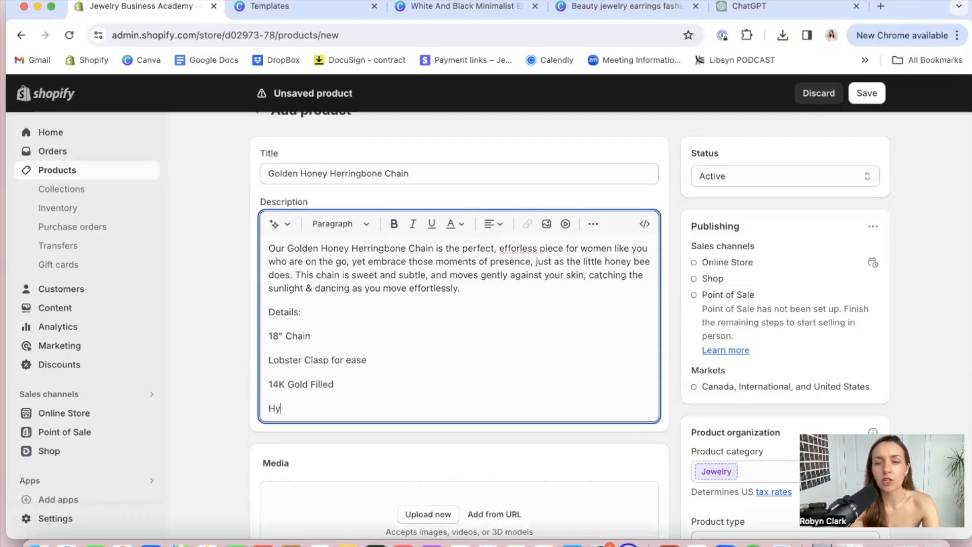
pyautogui.write('po')
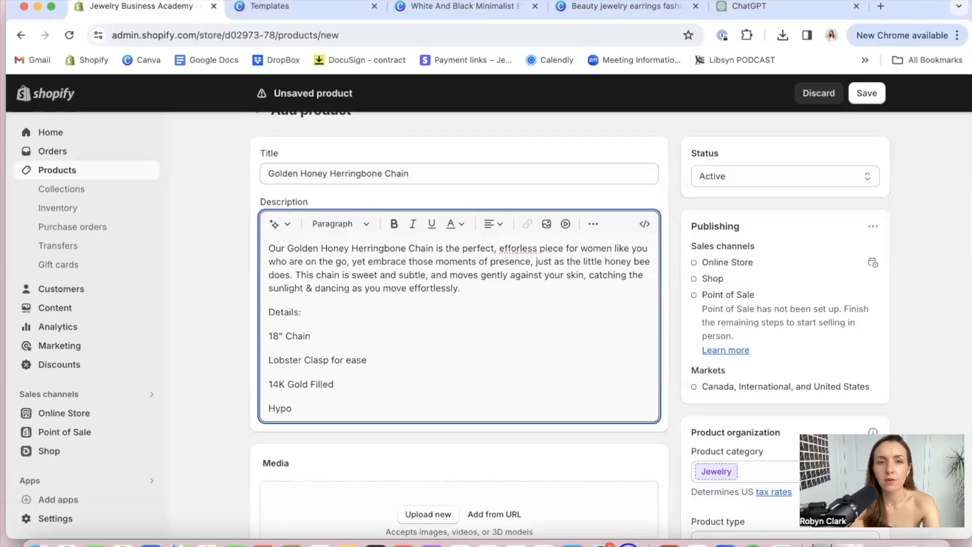
pyautogui.write('allergenic')
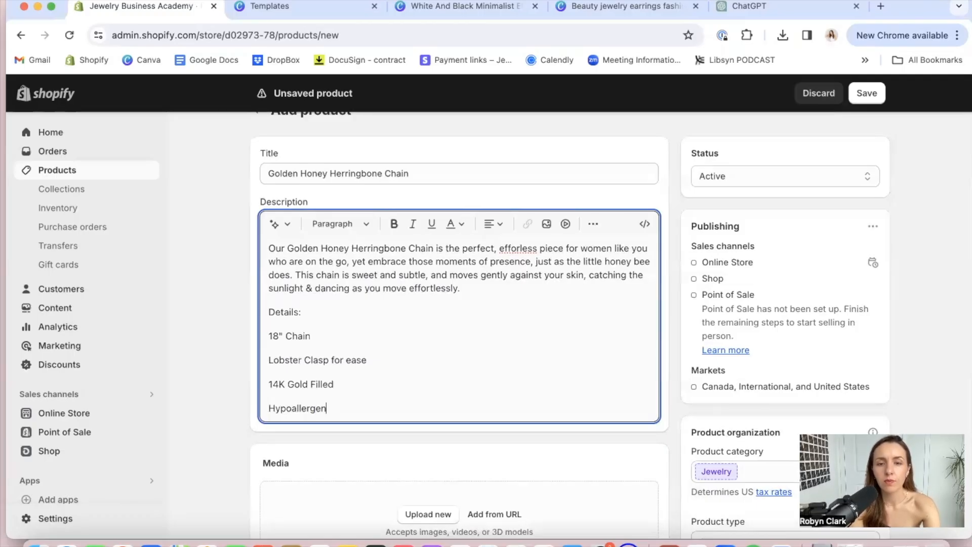
pyautogui.press('Return')
pyautogui.write('Non-tanishing')
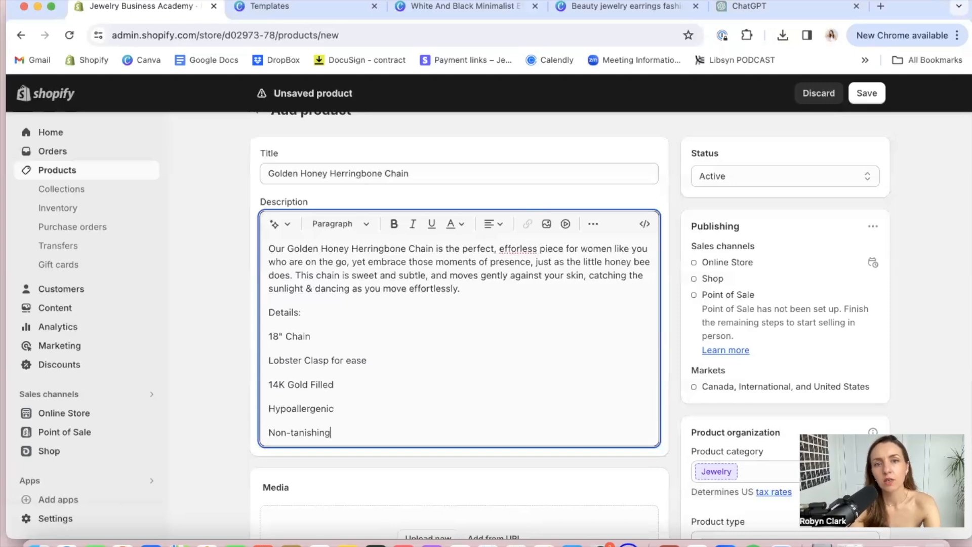
pyautogui.press('Return')
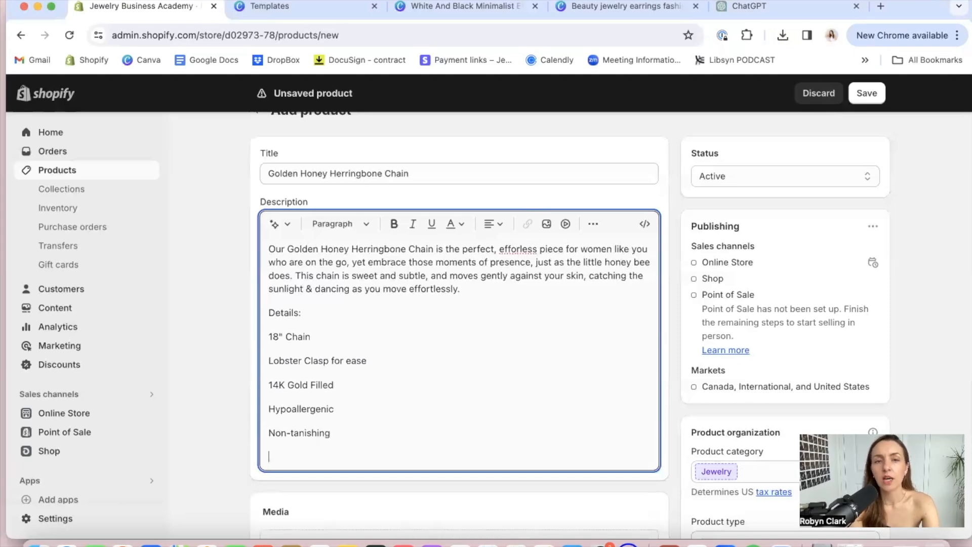
# Add the line "Beautifully Packaged & ready to gift" to the product details
pyautogui.write('Beautifully Pac')
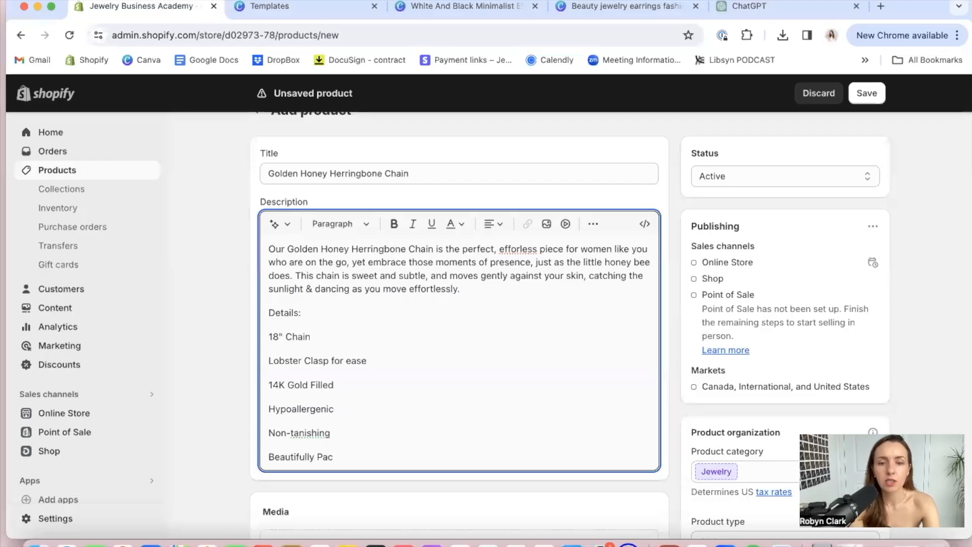
pyautogui.write('kaged & ready to ')
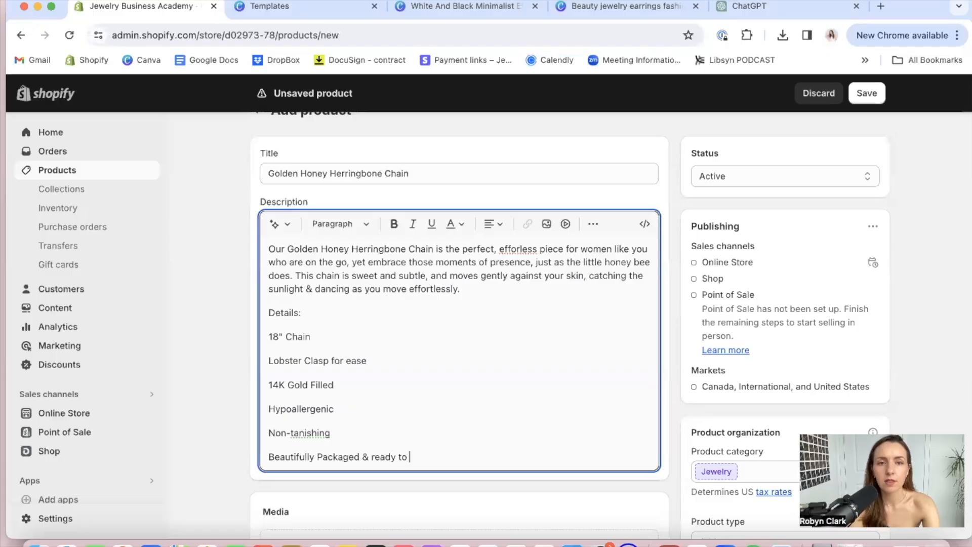
pyautogui.write('gift')
pyautogui.press('Return')
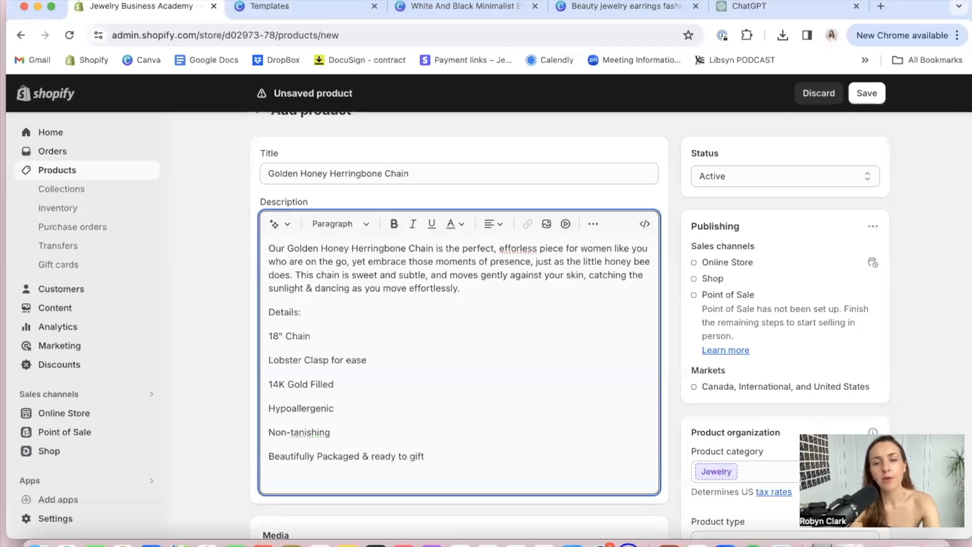
# Add a details line reading "Handmade by", the maker's first name and "in Toronto", followed by a new empty line
pyautogui.write('Handma')
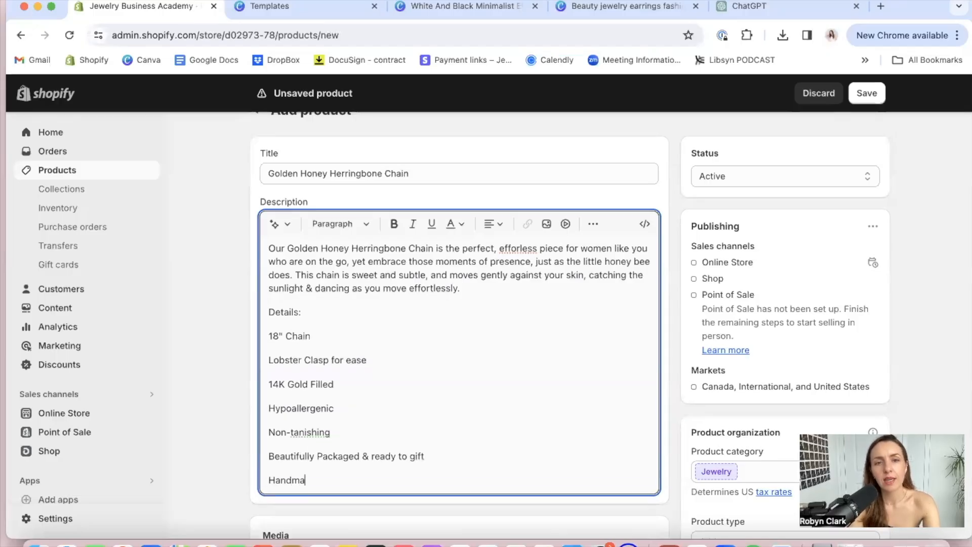
pyautogui.write('de by Robyn in Toronto')
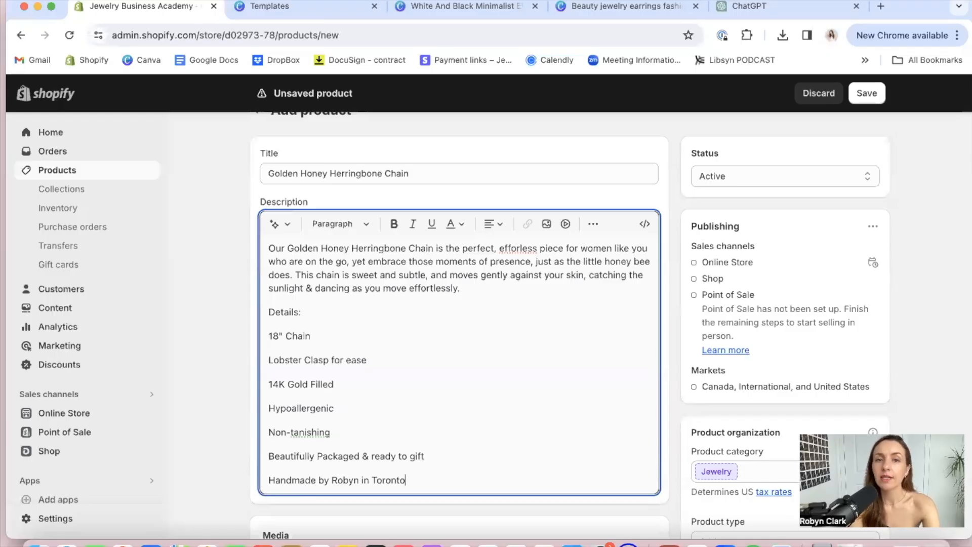
pyautogui.press('Return')
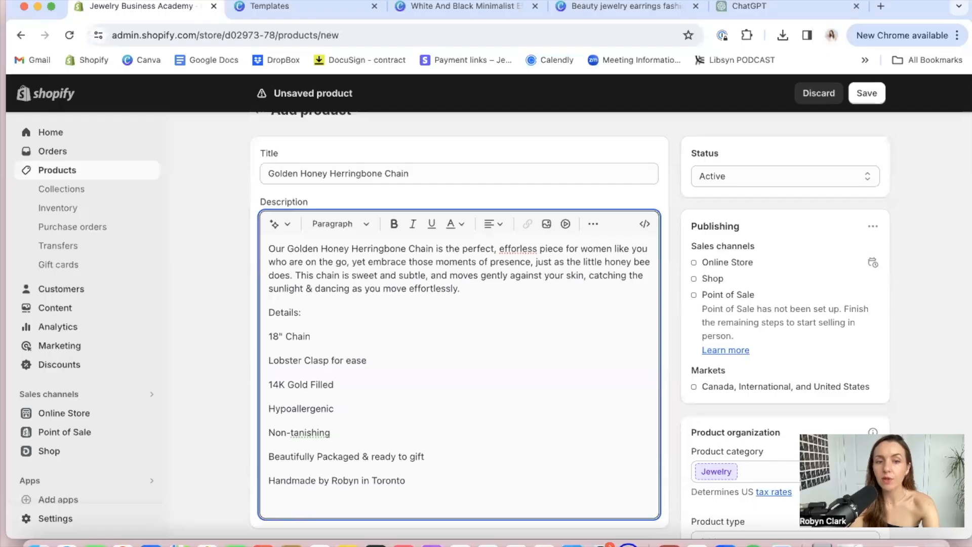
# Add the line "Free Tracked Shipping on All Canadian Orders $75+" to the end of the product details
pyautogui.write('Free ')
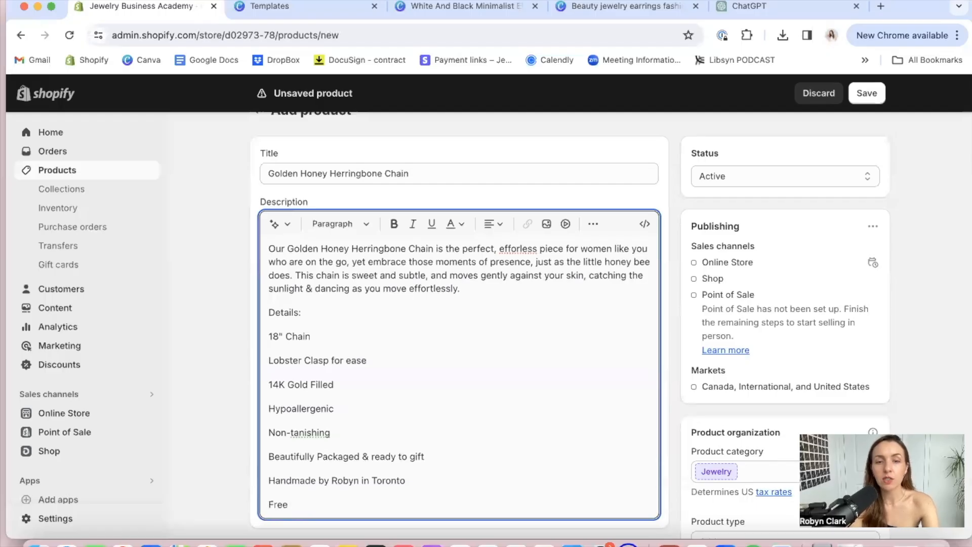
pyautogui.write('Tracked Shipping on All Canadian Orders $75+')
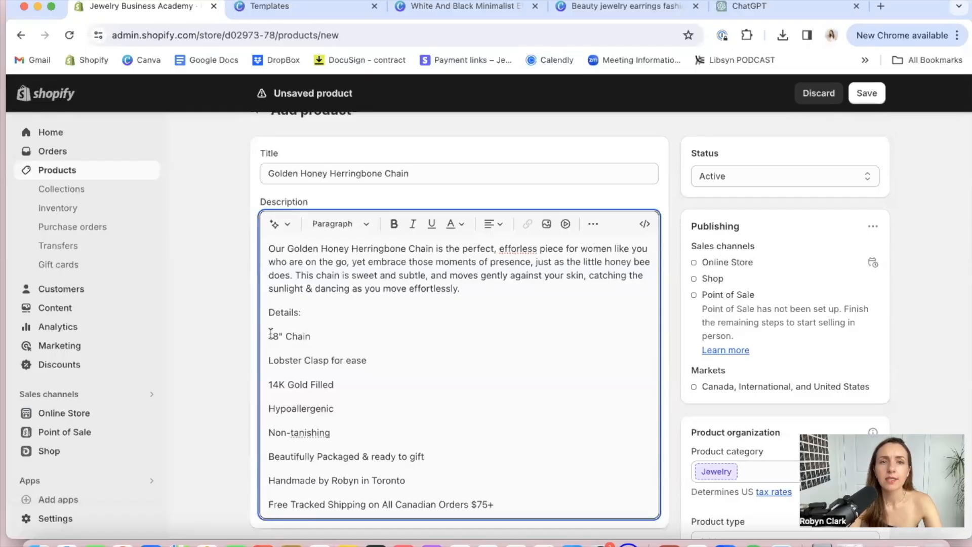
# Format all the detail lines, from "18" Chain" through the free shipping line, as a bulleted list
pyautogui.moveTo(269, 333); pyautogui.dragTo(400, 504)
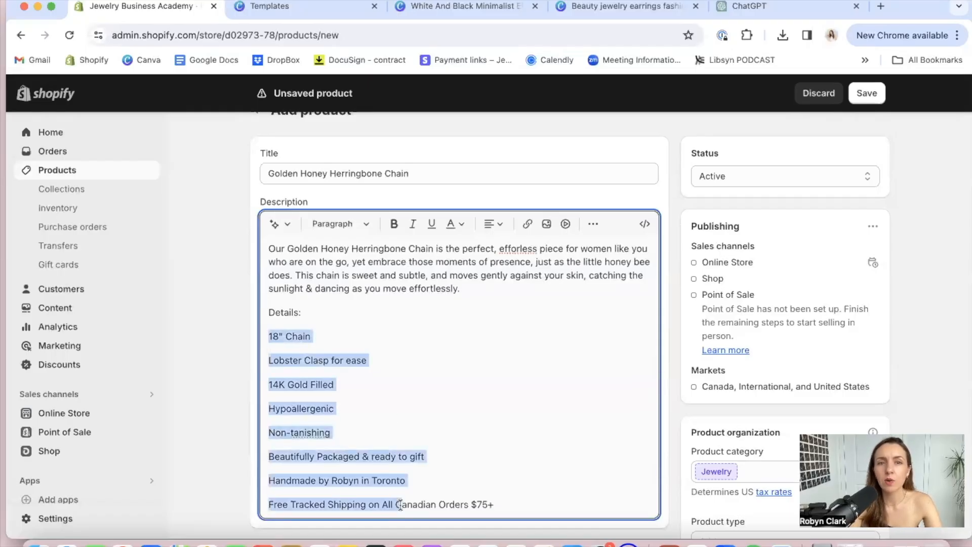
pyautogui.click(593, 224)
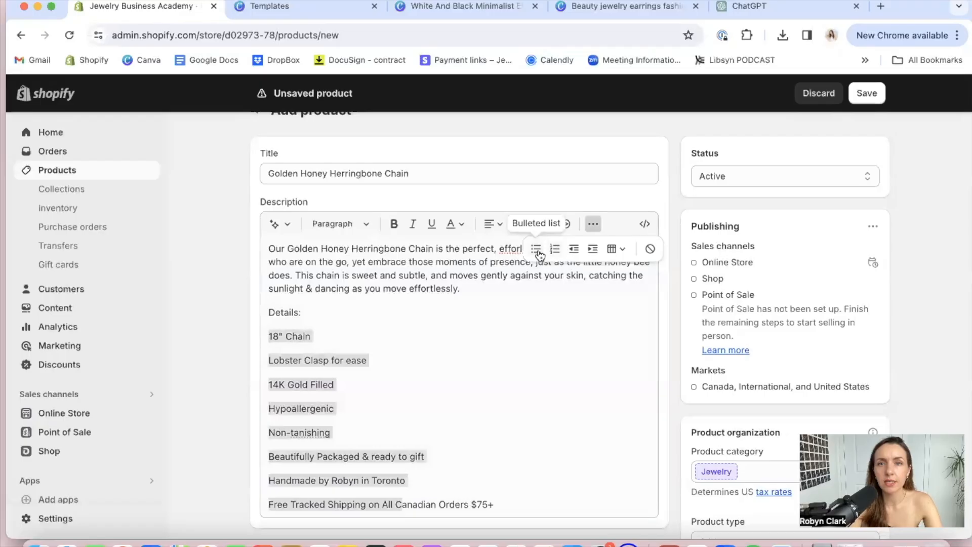
pyautogui.click(536, 249)
pyautogui.click(475, 379)
pyautogui.click(531, 430)
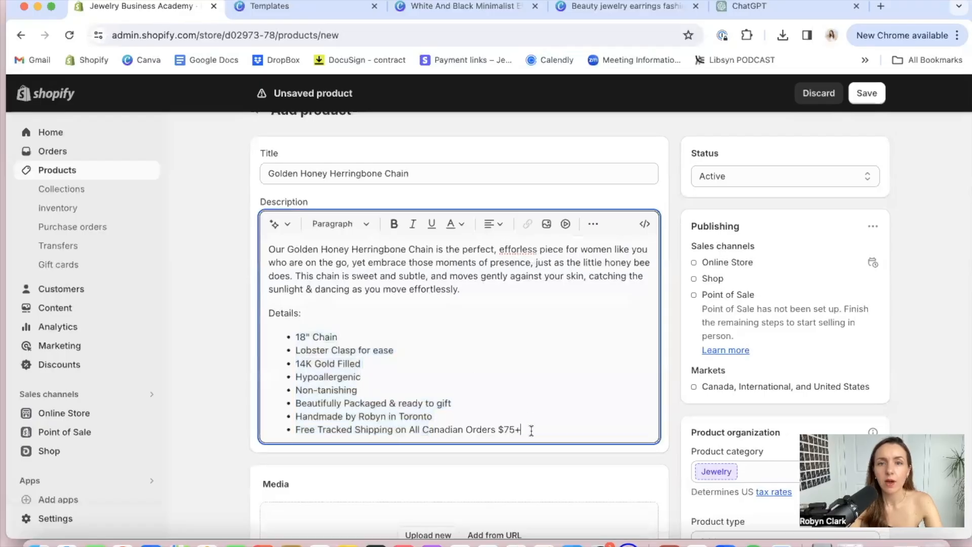
# Copy the whole product description and, in ChatGPT, write the prompt "can you write this product descirption better for my website?"
pyautogui.moveTo(531, 430); pyautogui.dragTo(271, 244)
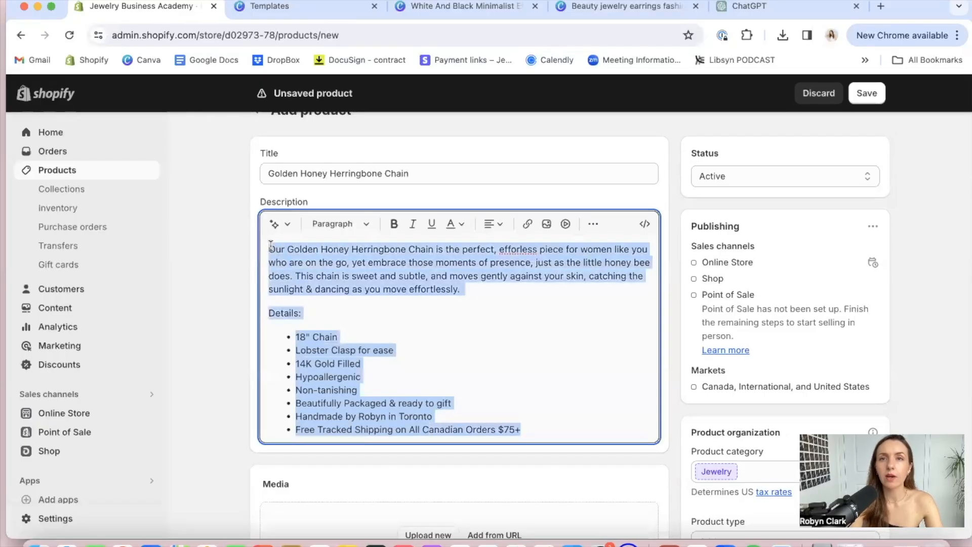
pyautogui.click(753, 14)
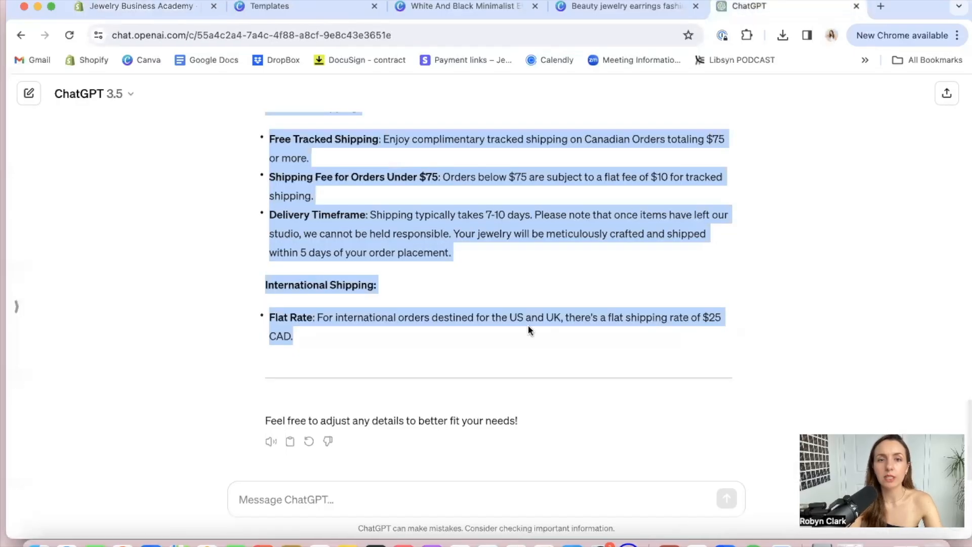
pyautogui.click(318, 497)
pyautogui.write('can you write this product descirption better?')
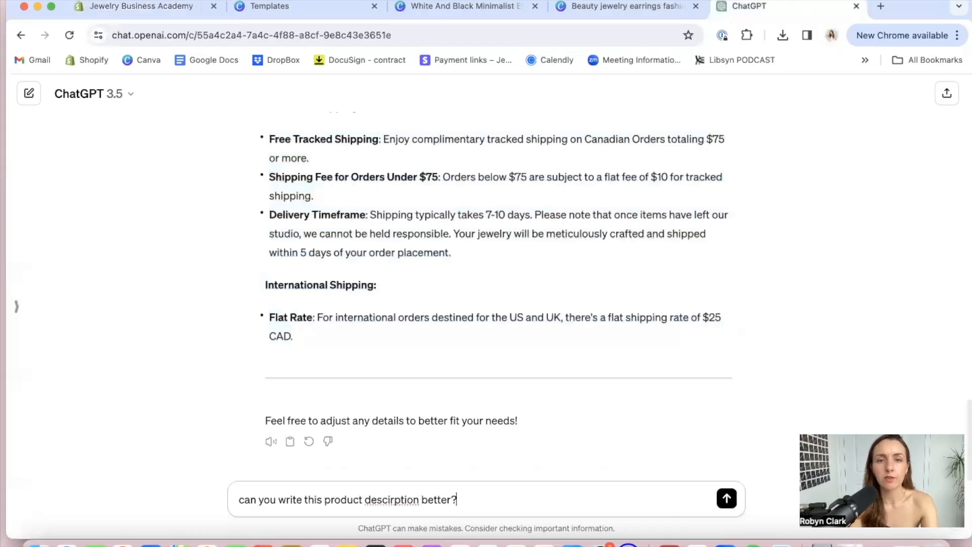
pyautogui.press('BackSpace')
pyautogui.write(' for my web')
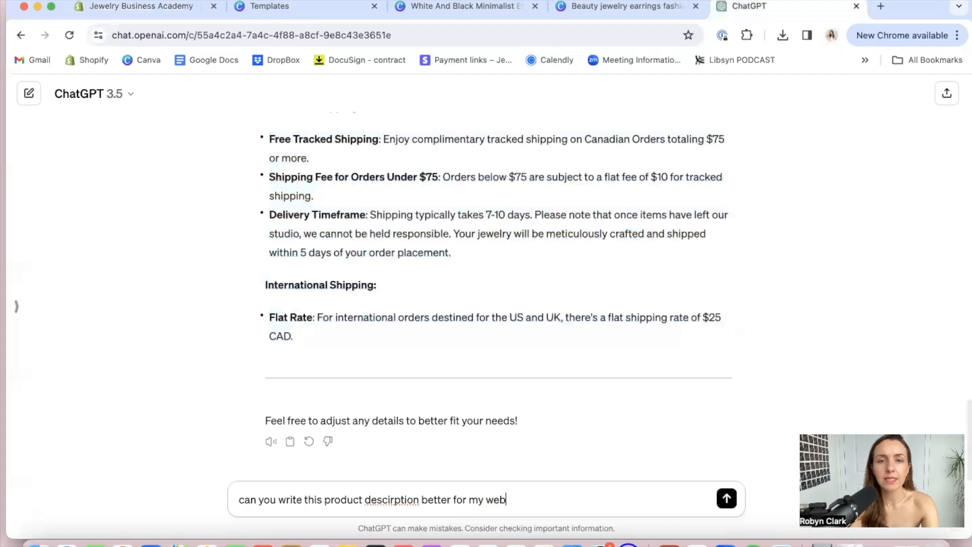
pyautogui.write('site? Keep')
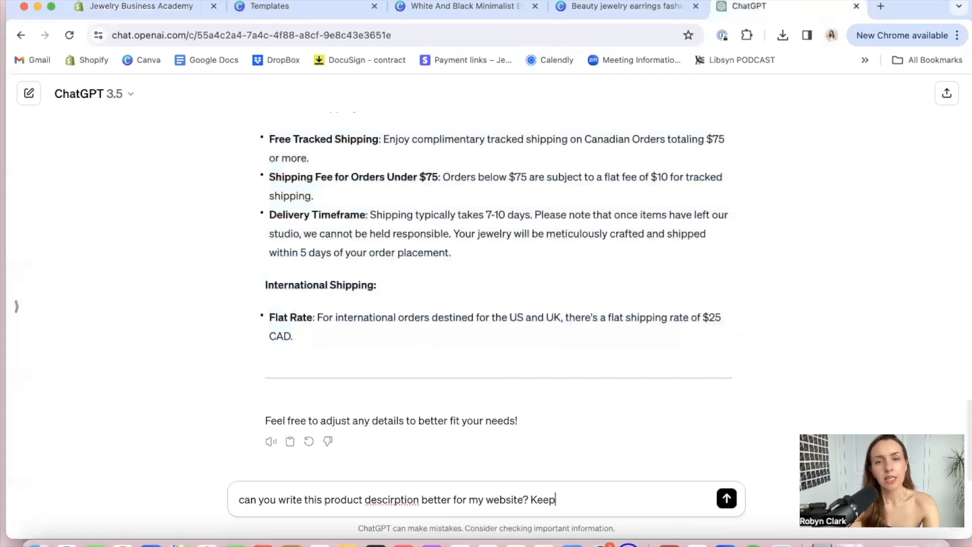
pyautogui.write(' it fun')
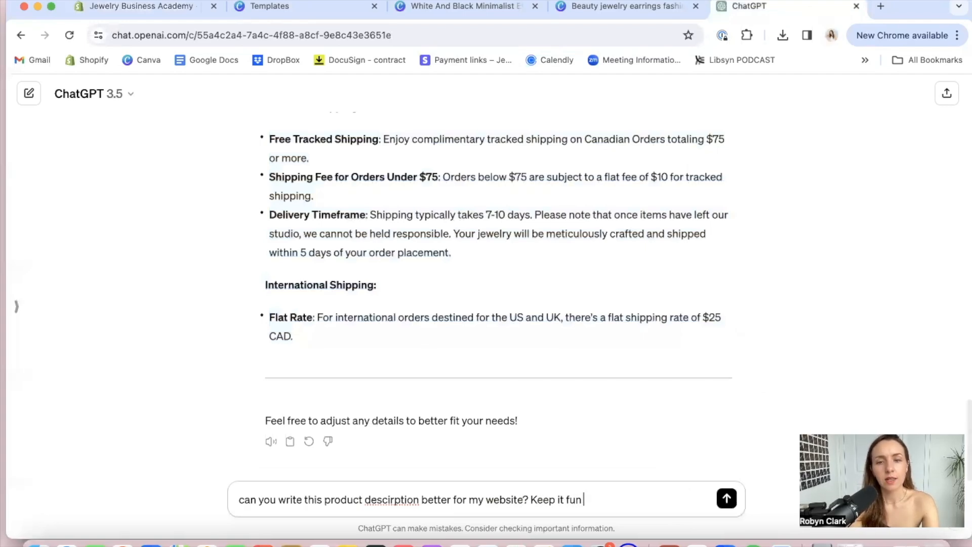
pyautogui.write(' + warm')
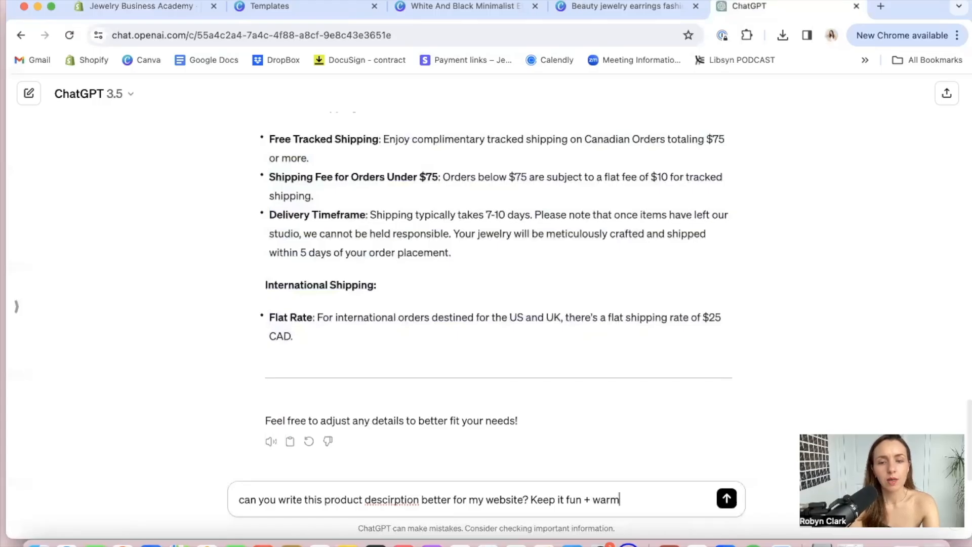
pyautogui.write(', and ')
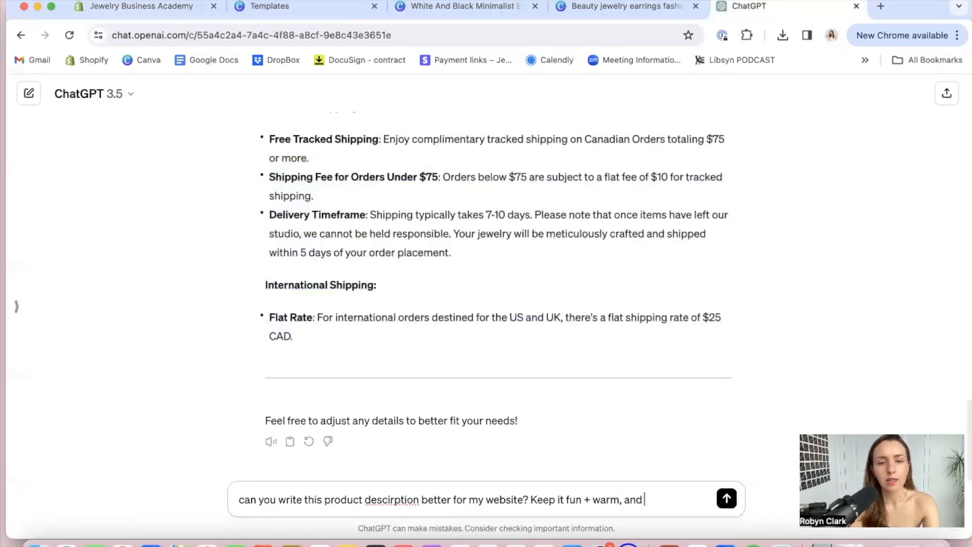
pyautogui.write('keep the structure.')
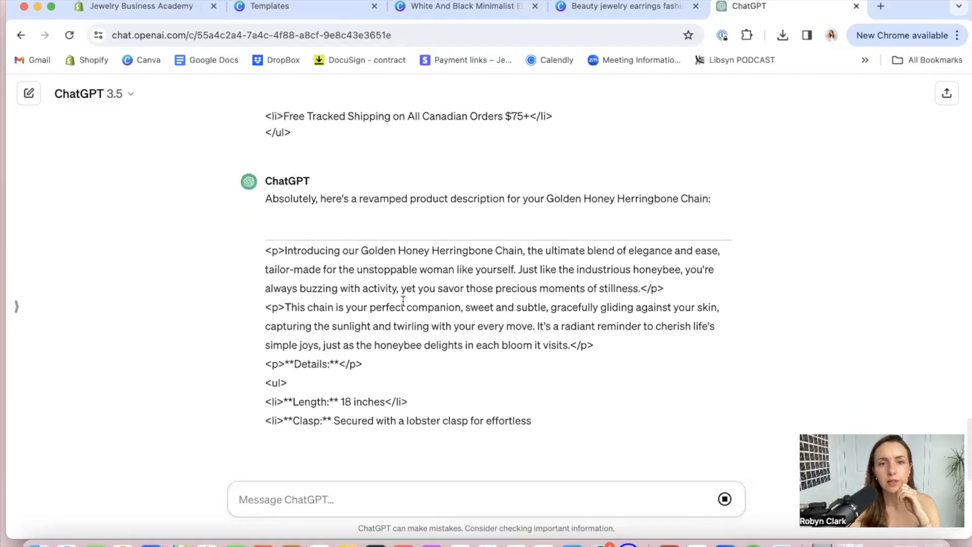
# Ask ChatGPT to "remove the coding" from the rewritten description
pyautogui.write('remo')
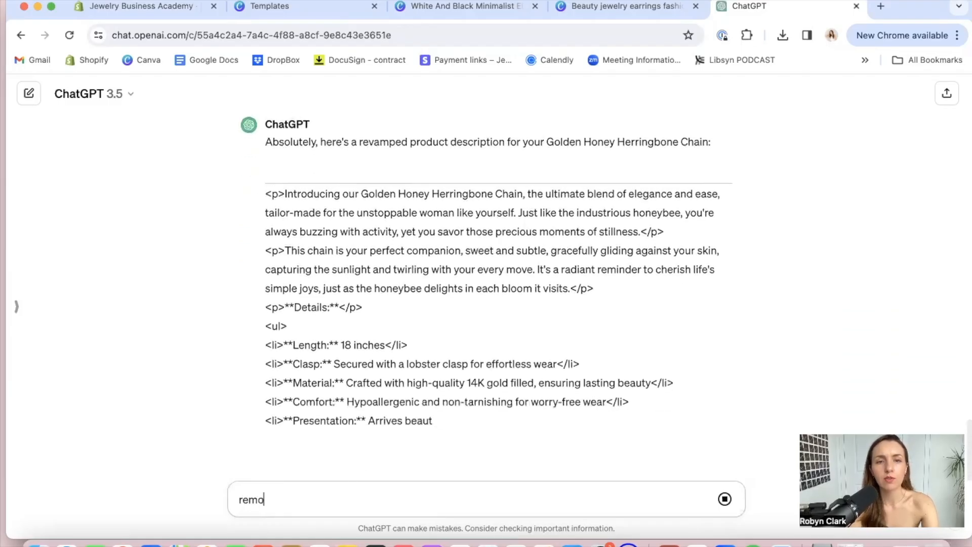
pyautogui.write('ve the coding')
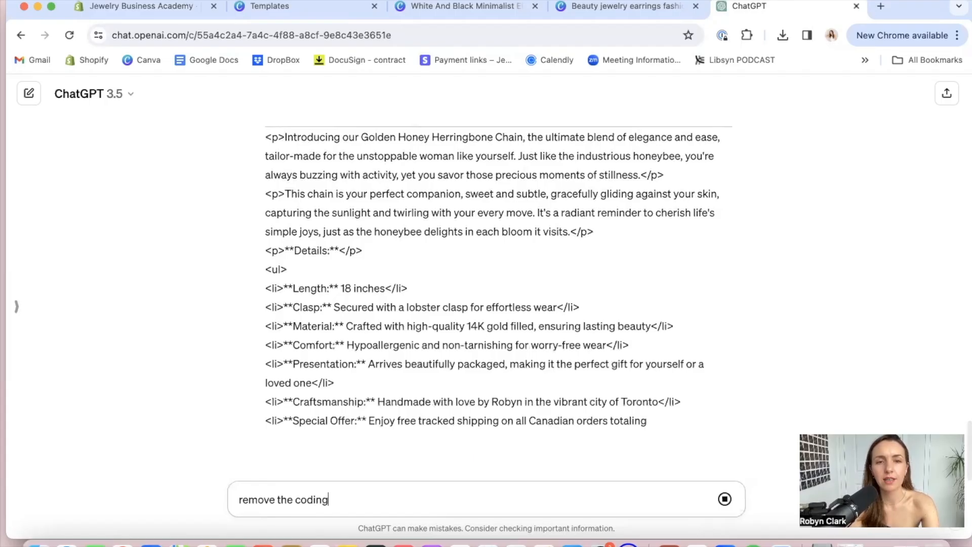
pyautogui.hotkey('shift', 'Return')
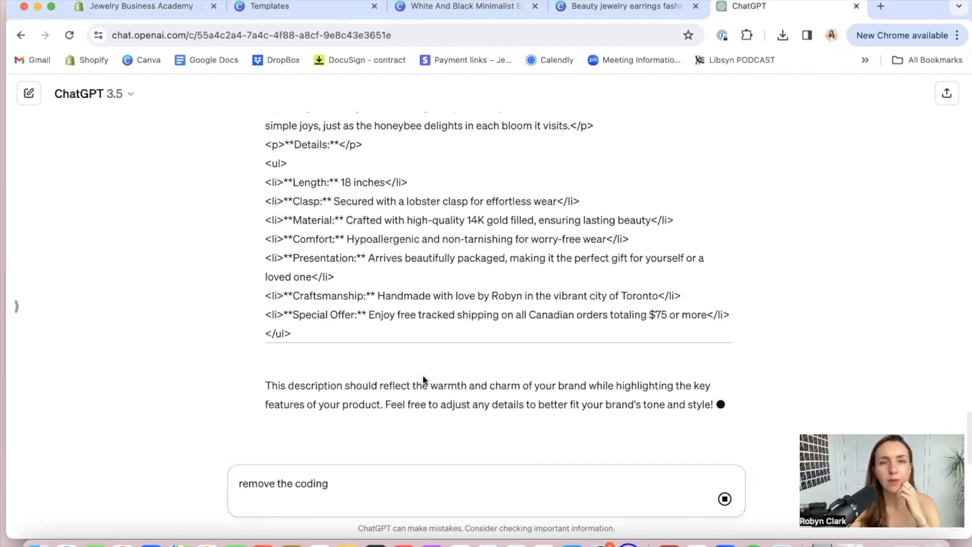
pyautogui.press('Return')
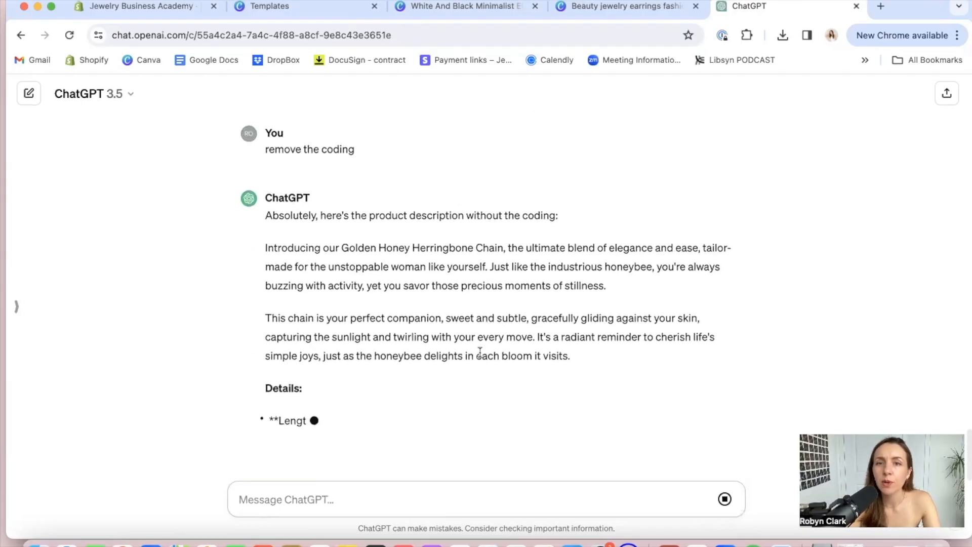
# Copy ChatGPT's code-free text from "Introducing our" through the Special Offer bullet and replace the Shopify product description with it
pyautogui.scroll(1, 481, 357)
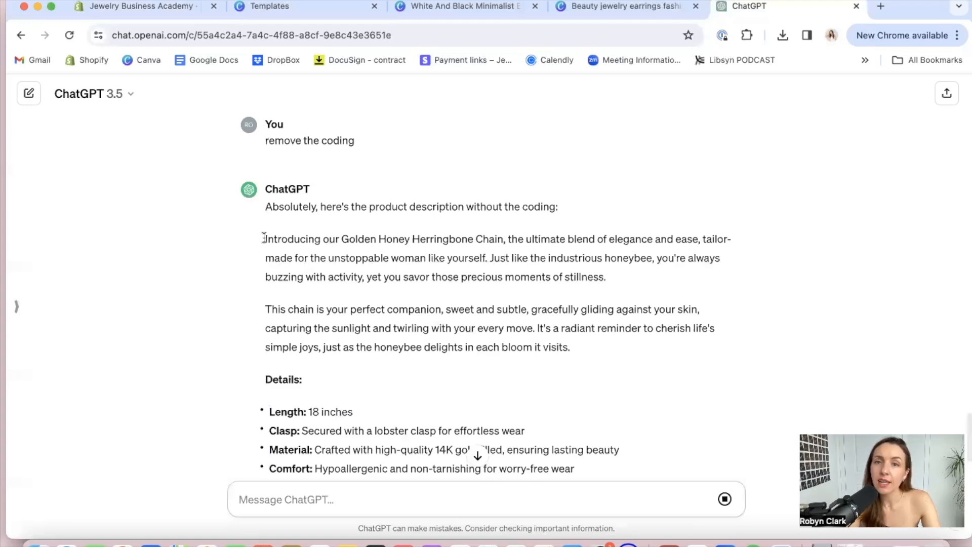
pyautogui.moveTo(264, 238); pyautogui.dragTo(608, 394)
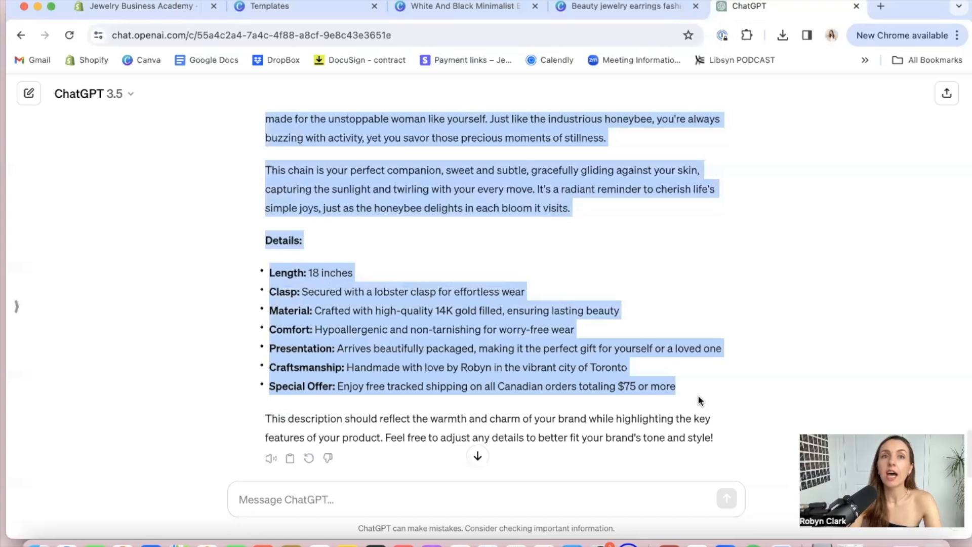
pyautogui.click(153, 7)
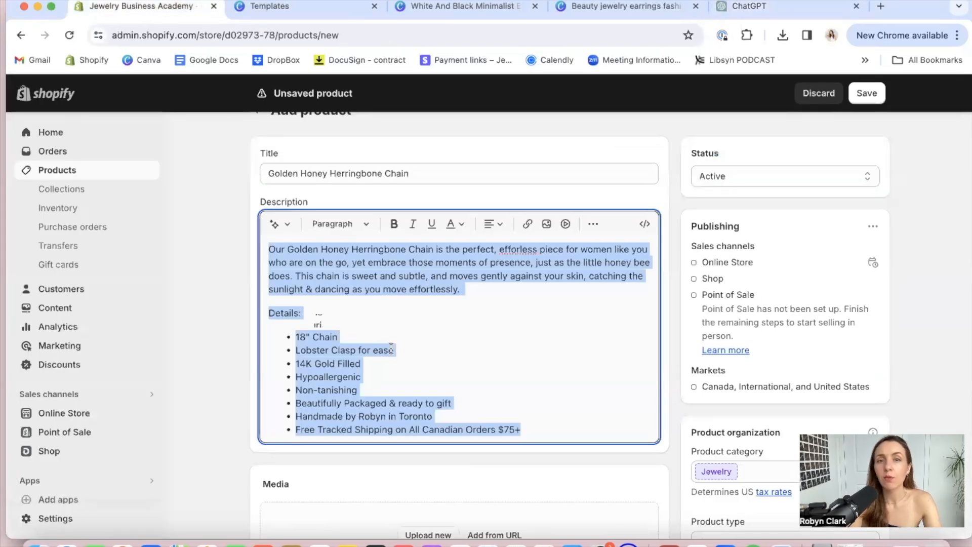
pyautogui.write("Introducing our Golden Honey Herringbone Chain, the ultimate blend of elegance and ease, tailor-made for the unstoppable woman like yourself. Just like the industrious honeybee, you're always buzzing with activity, yet you savor those precious moments of stillness. This chain is your perfect companion, sweet and subtle, gracefully gliding against your skin, capturing the sunlight and twirling with your every move. It's a radiant reminder to cherish life's simple joys, just as the honeybee delights in each bloom it visits. Details: Length: 18 inches Clasp: Secured with a lobster clasp for effortless wear Material: Crafted with high-quality 14K gold filled, ensuring lasting beauty Comfort: Hypoallergenic and non-tarnishing for worry-free wear Presentation: Arrives beautifully packaged, making it the perfect gift for yourself or a loved one Craftsmanship: Handmade with love by Robyn in the vibrant city of Toronto Special Offer: Enjoy free tracked shipping on all Canadian orders totaling $75 or more")
pyautogui.scroll(1, 503, 392)
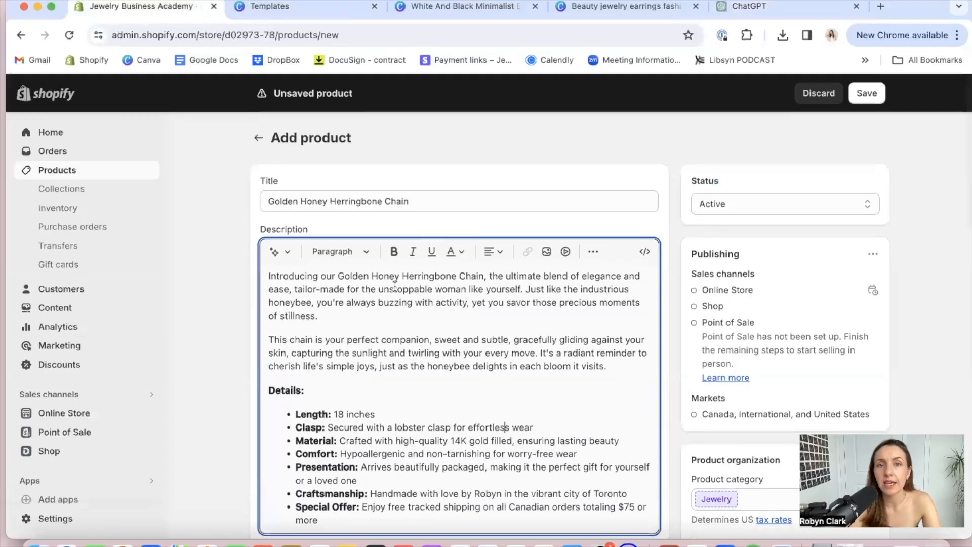
# Make "Golden Honey Herringbone Chain" bold in the description's opening sentence
pyautogui.moveTo(338, 273); pyautogui.dragTo(481, 274)
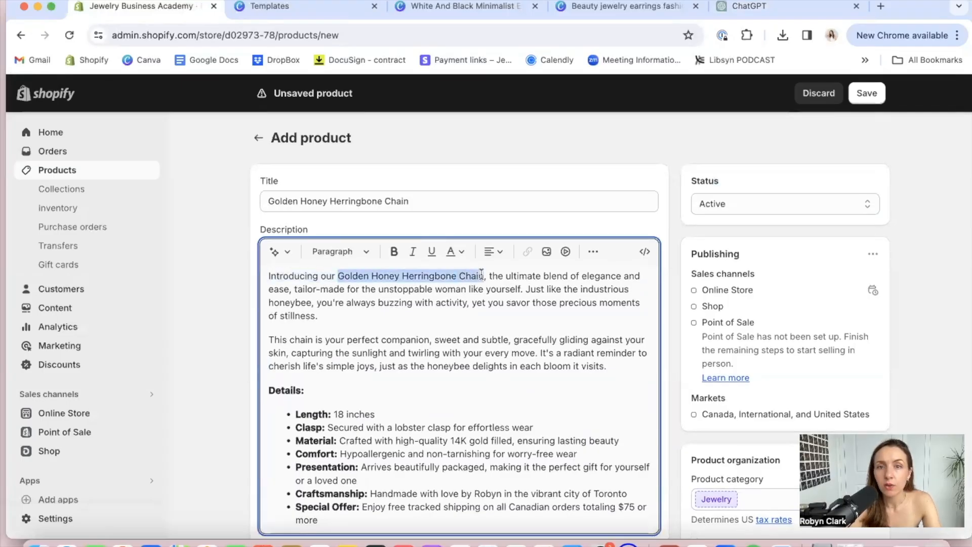
pyautogui.click(393, 251)
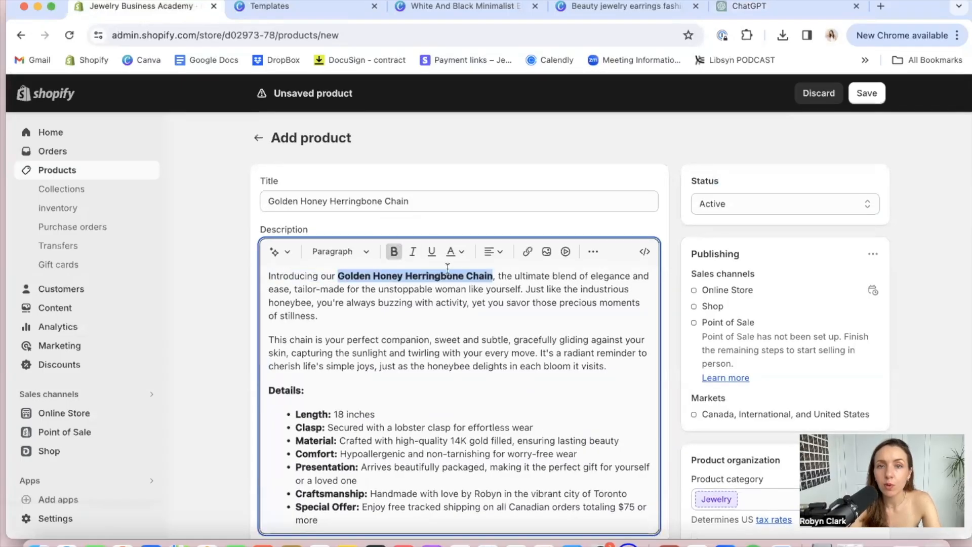
pyautogui.click(563, 326)
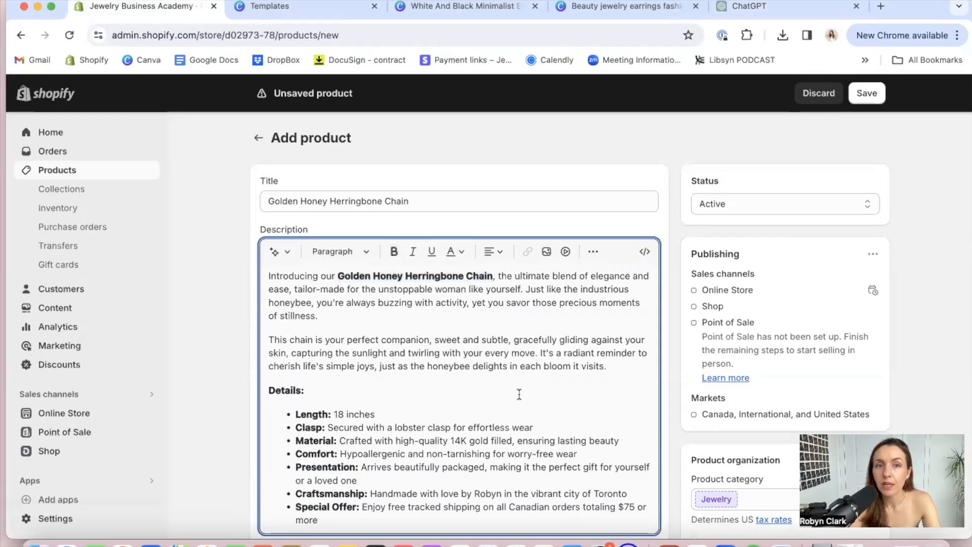
# Add an empty non-bulleted line below the Special Offer bullet at the end of the description
pyautogui.scroll(-2, 613, 373)
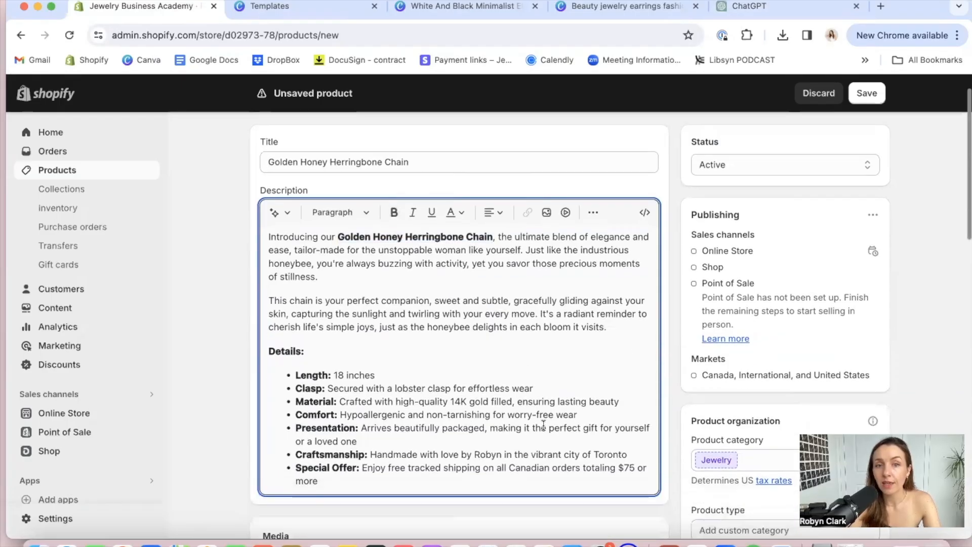
pyautogui.click(433, 486)
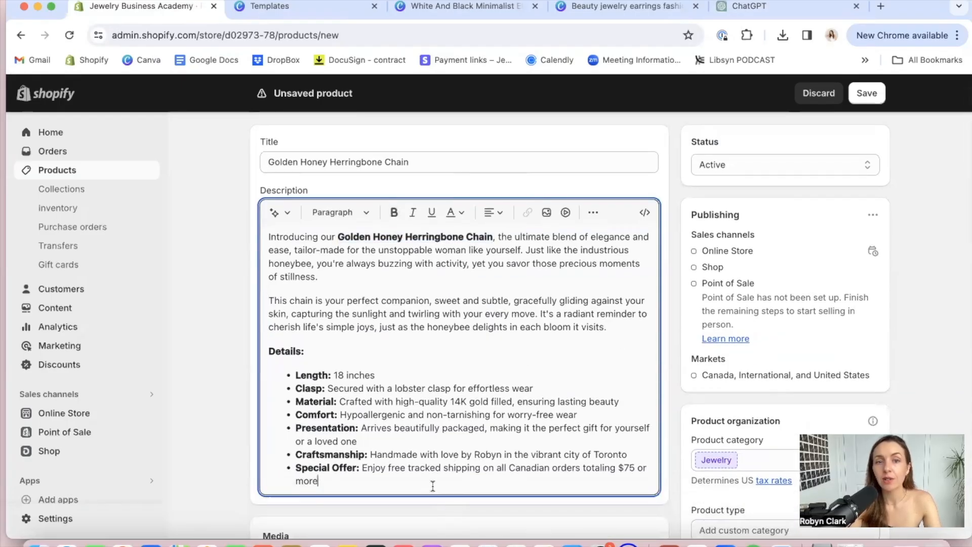
pyautogui.press('Return')
pyautogui.press('Return')
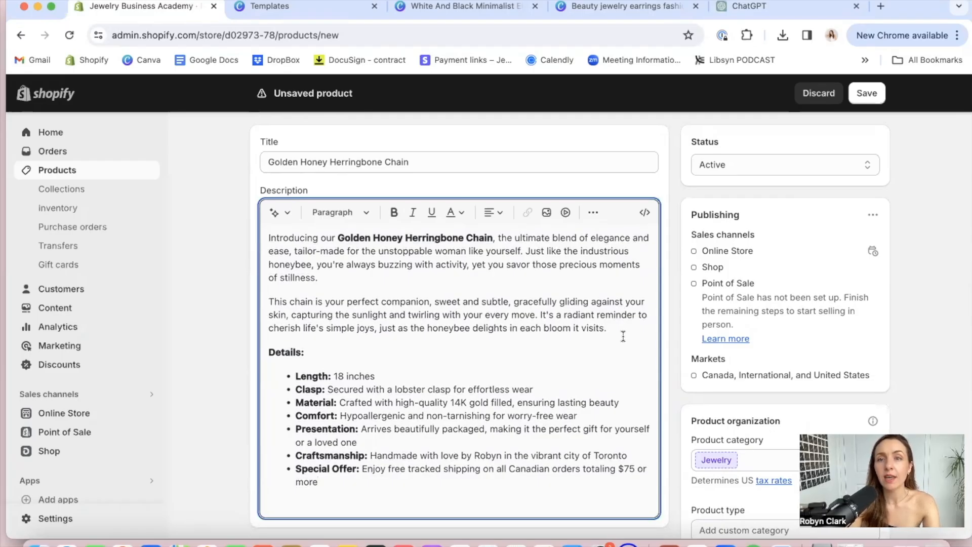
# Insert the paragraph "This piece layers beautifully with our Sunlight Pendant Necklace." above the Details heading
pyautogui.press('Return')
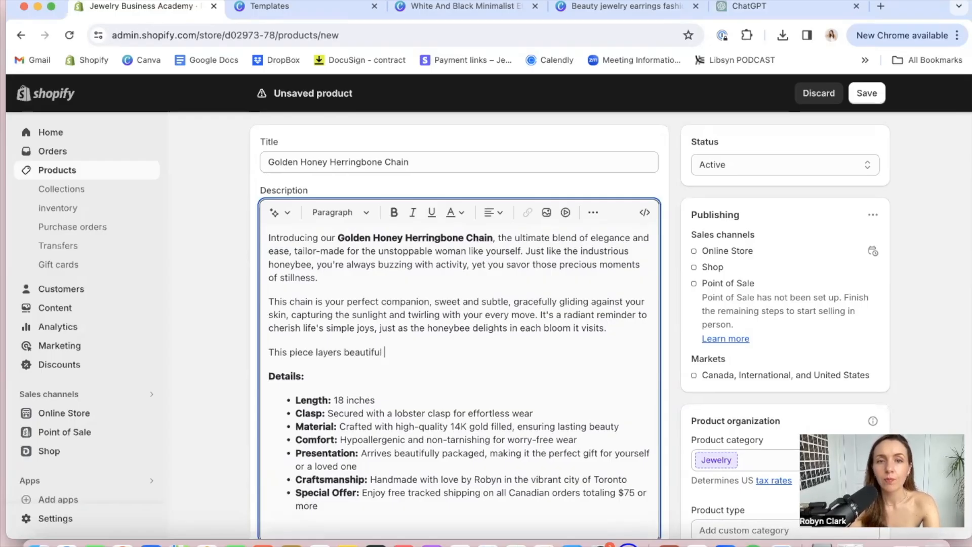
pyautogui.write('This piece layers beautifully with our')
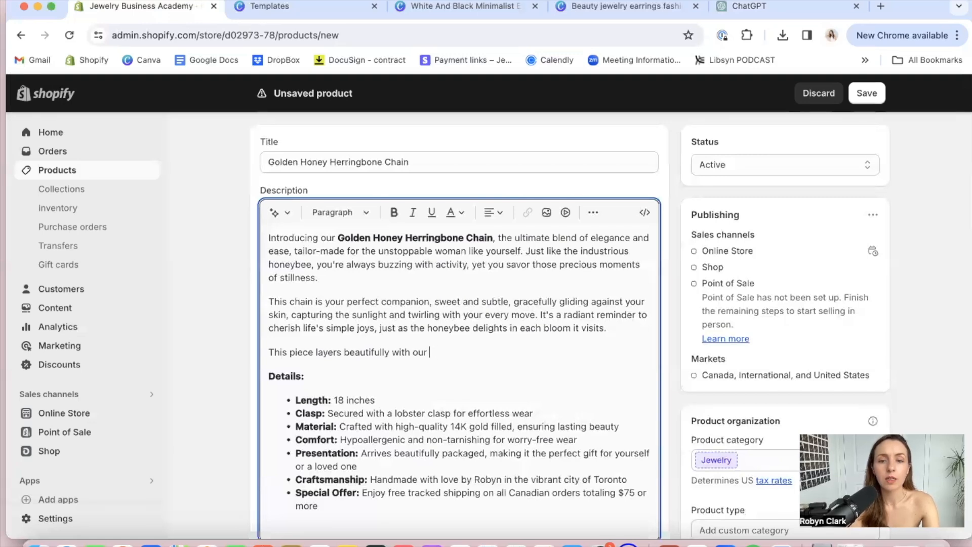
pyautogui.write(' Suns')
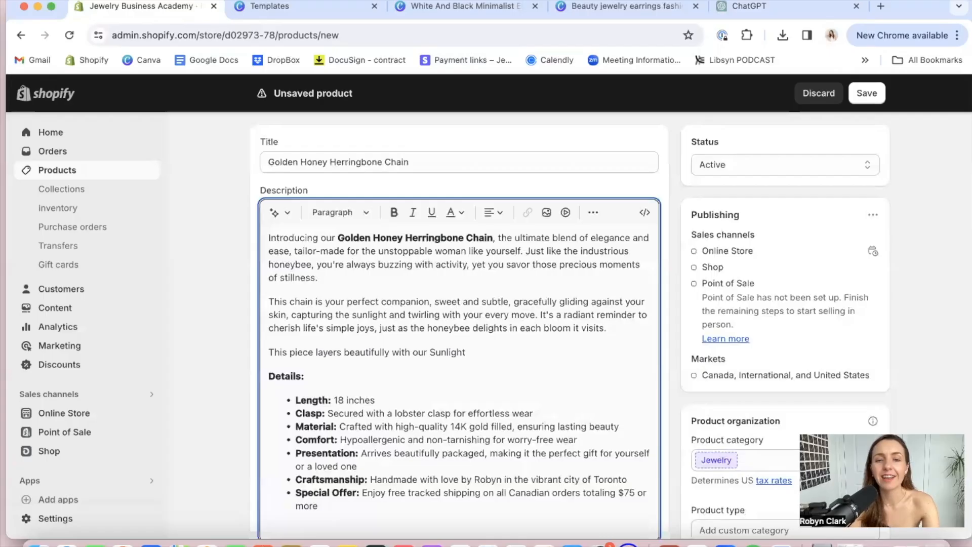
pyautogui.write('ight Neckl')
pyautogui.press('BackSpace')
pyautogui.press('BackSpace')
pyautogui.press('BackSpace')
pyautogui.press('BackSpace')
pyautogui.press('BackSpace')
pyautogui.write('Pendant Necklace.')
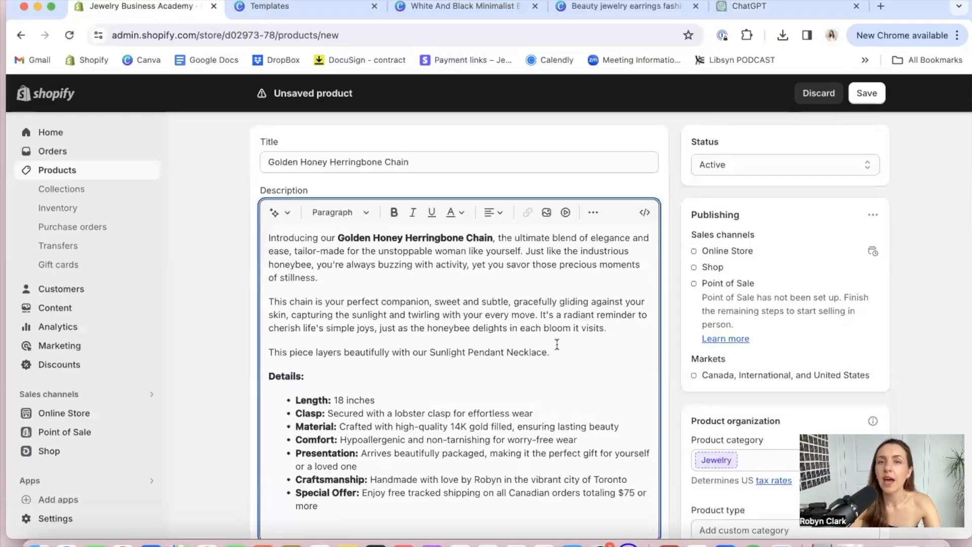
# Link "Sunlight Pendant Necklace." in the description to the Canva smartwatch template page's URL, opening in a new window
pyautogui.moveTo(551, 352); pyautogui.dragTo(425, 356)
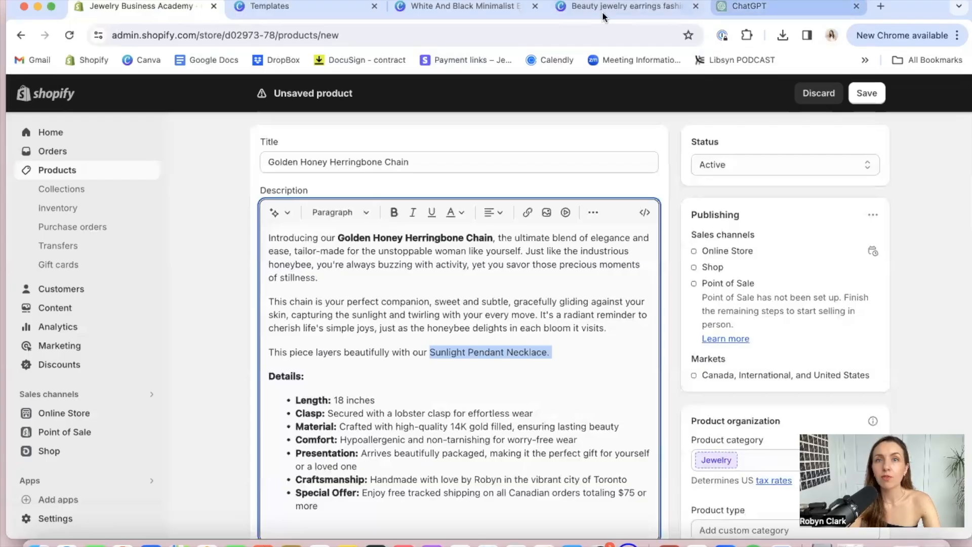
pyautogui.click(325, 7)
pyautogui.click(251, 35)
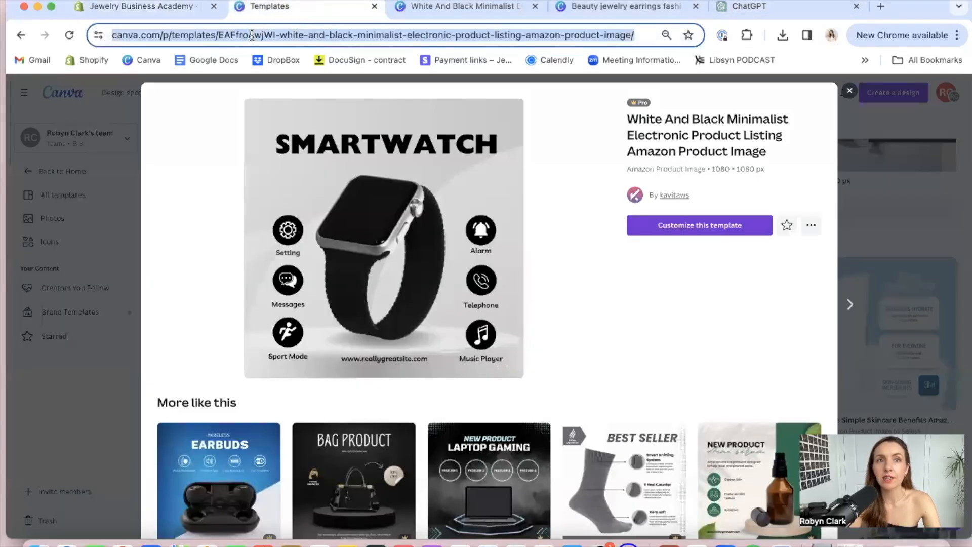
pyautogui.click(162, 7)
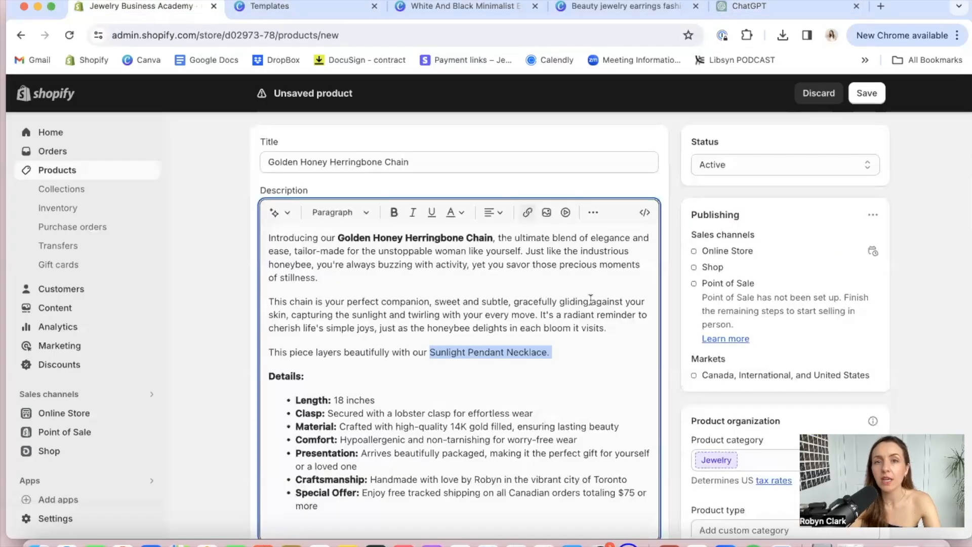
pyautogui.click(528, 214)
pyautogui.click(353, 274)
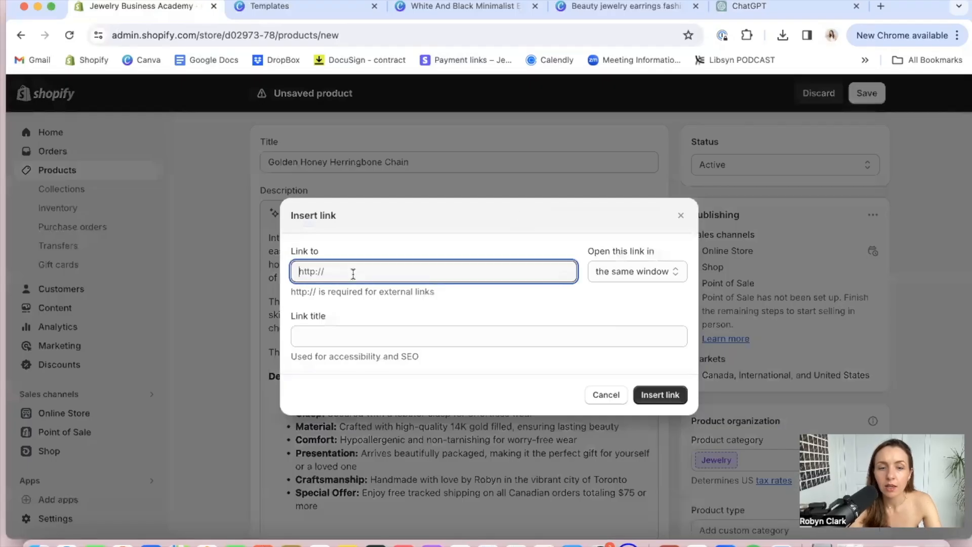
pyautogui.press('super+v')
pyautogui.click(668, 267)
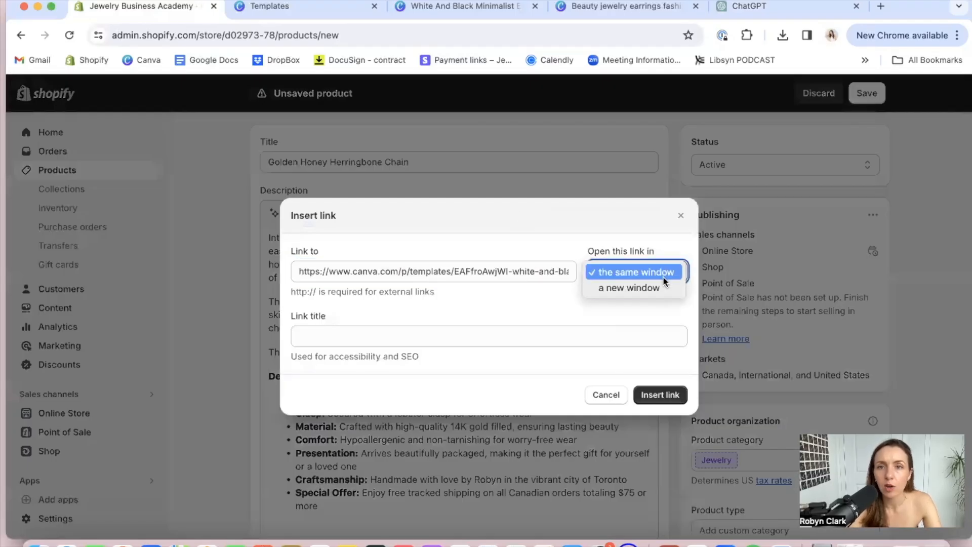
pyautogui.click(652, 287)
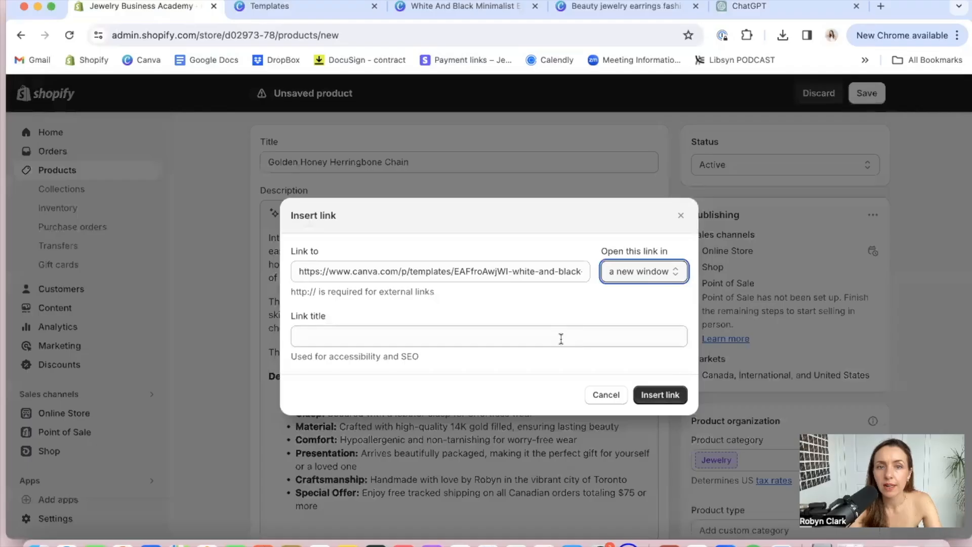
pyautogui.click(657, 394)
pyautogui.click(573, 382)
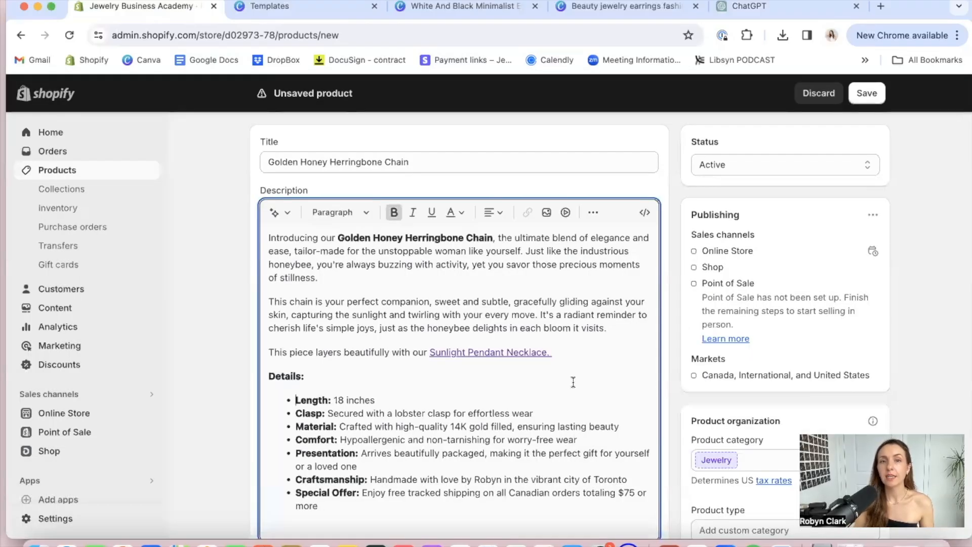
# Keep the product status as Active and review the product's sales channel selection without changing it
pyautogui.scroll(-3, 453, 334)
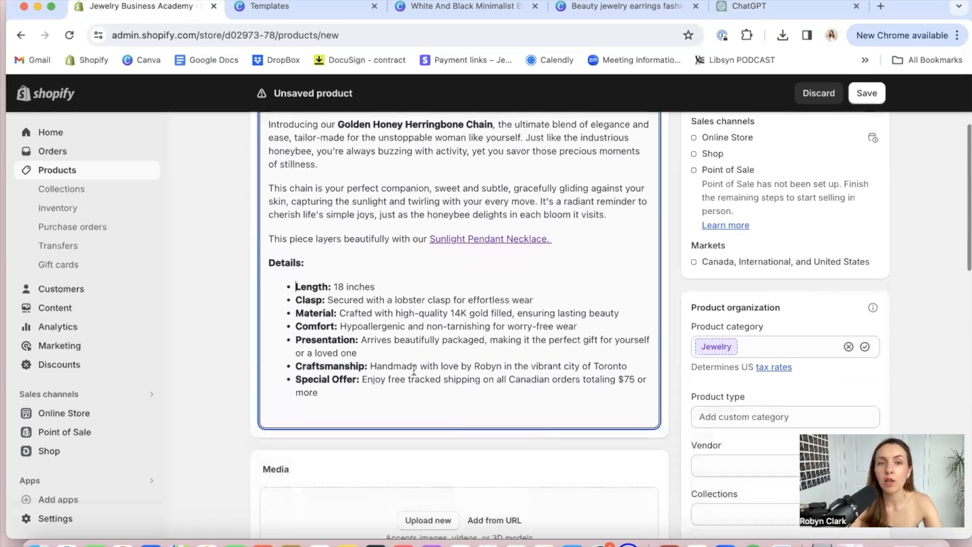
pyautogui.scroll(4, 413, 370)
pyautogui.scroll(-1, 413, 370)
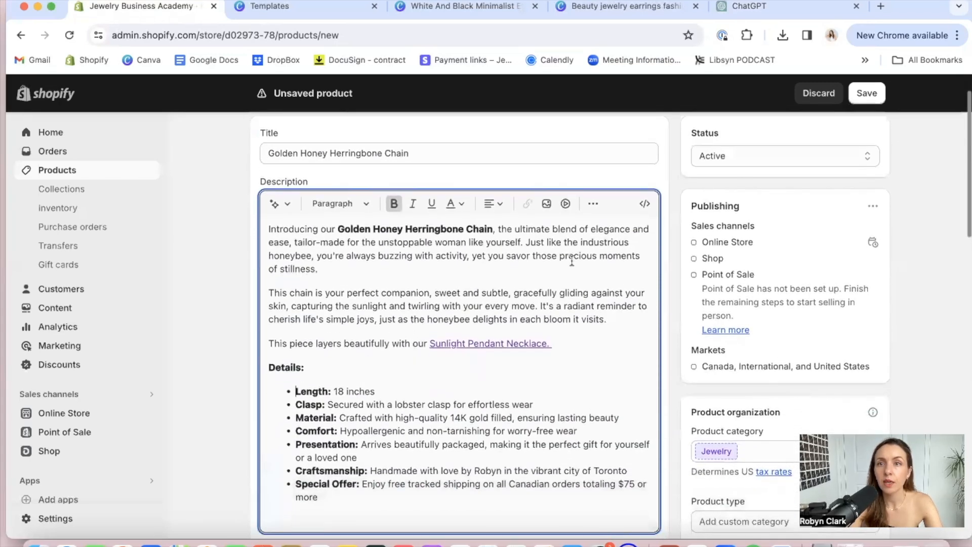
pyautogui.click(783, 155)
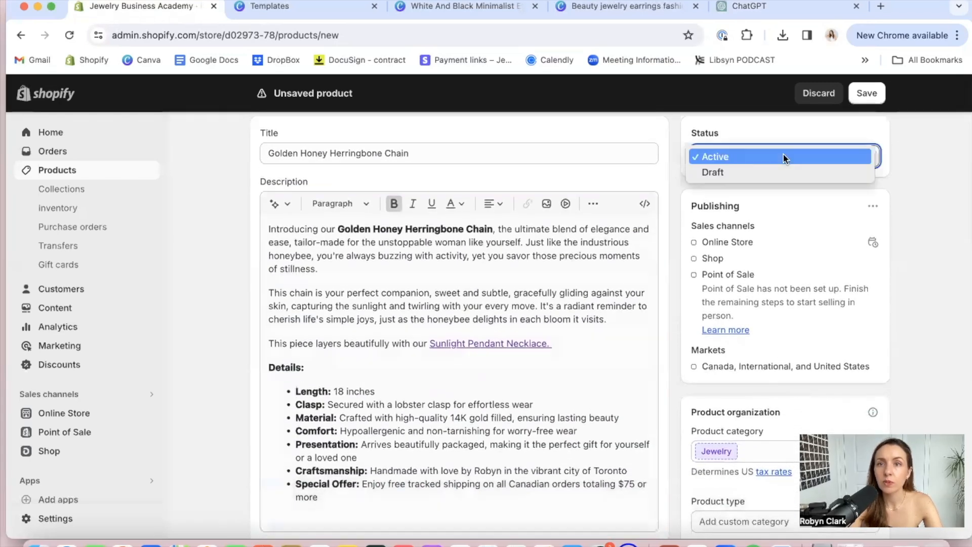
pyautogui.click(724, 160)
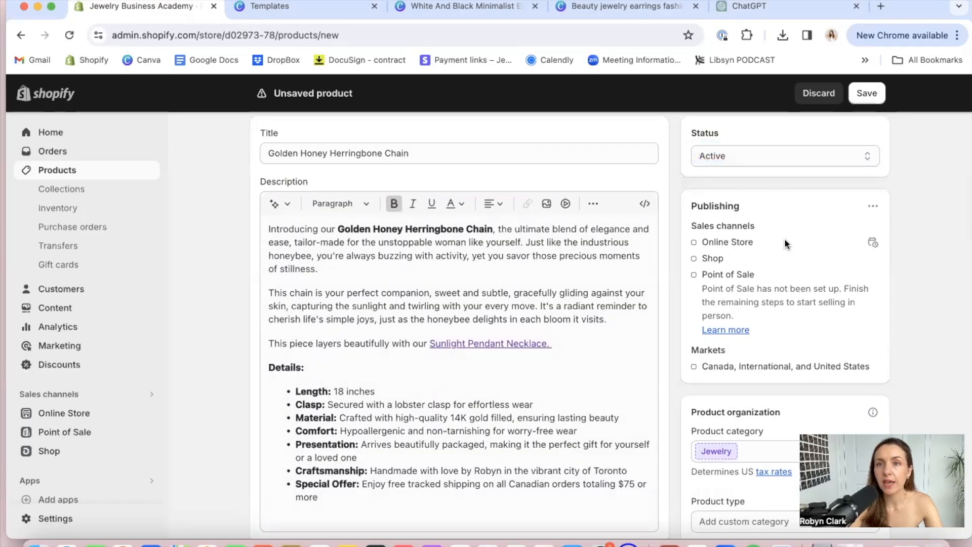
pyautogui.scroll(-1, 835, 213)
pyautogui.click(870, 191)
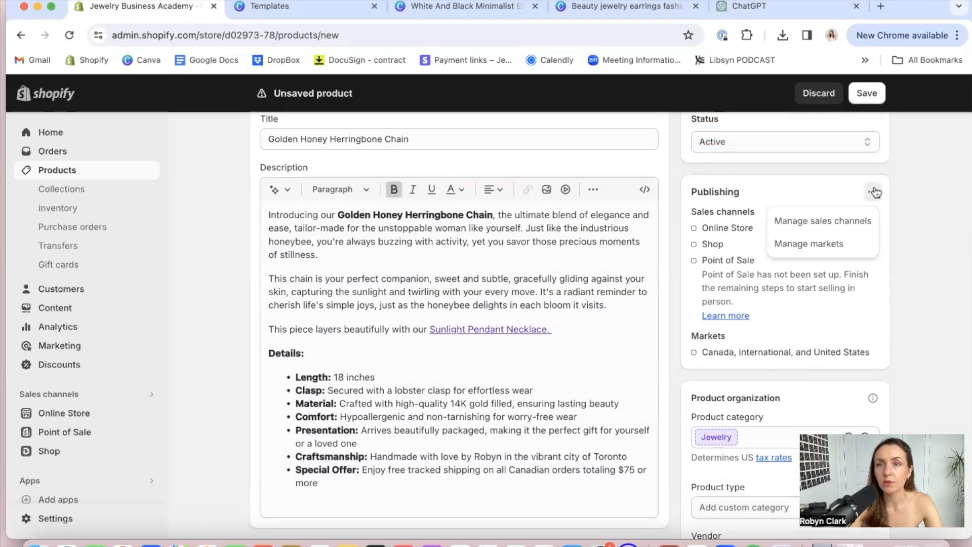
pyautogui.click(830, 221)
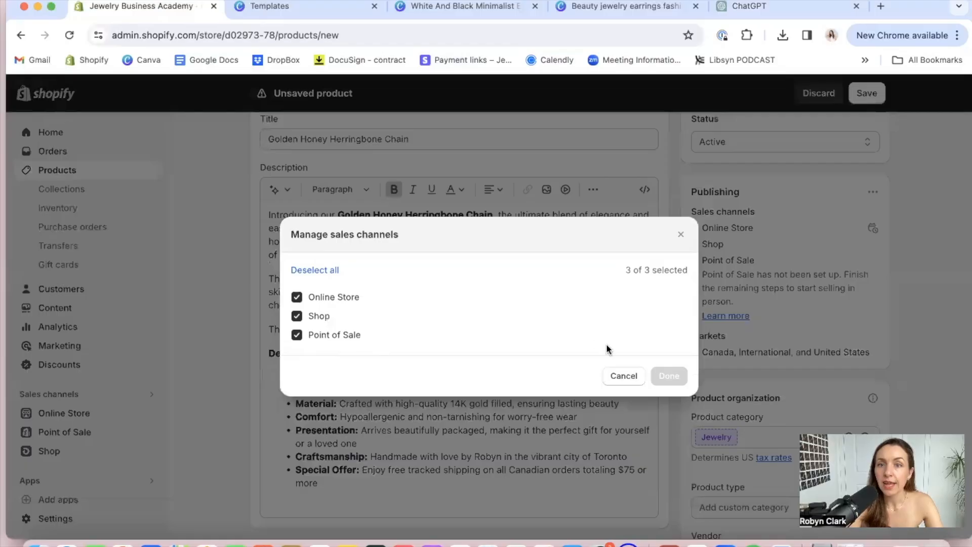
pyautogui.click(624, 376)
# Set the product type to Necklace and add the product to the Necklaces collection
pyautogui.scroll(-5, 780, 317)
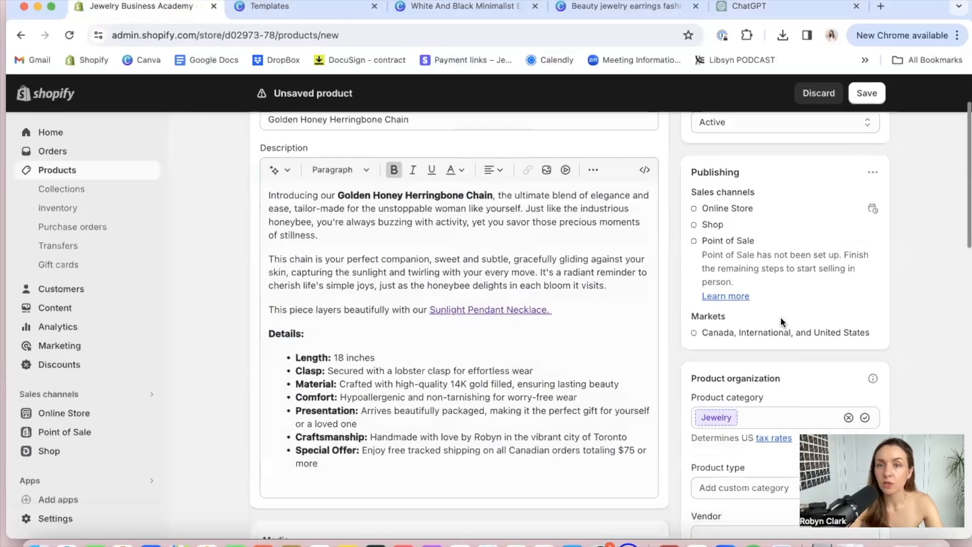
pyautogui.scroll(-3, 770, 309)
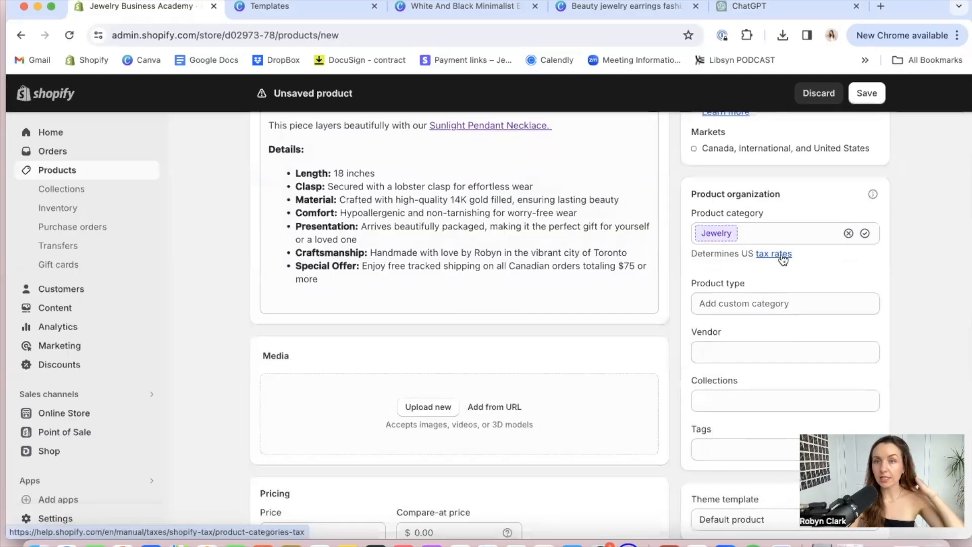
pyautogui.click(739, 305)
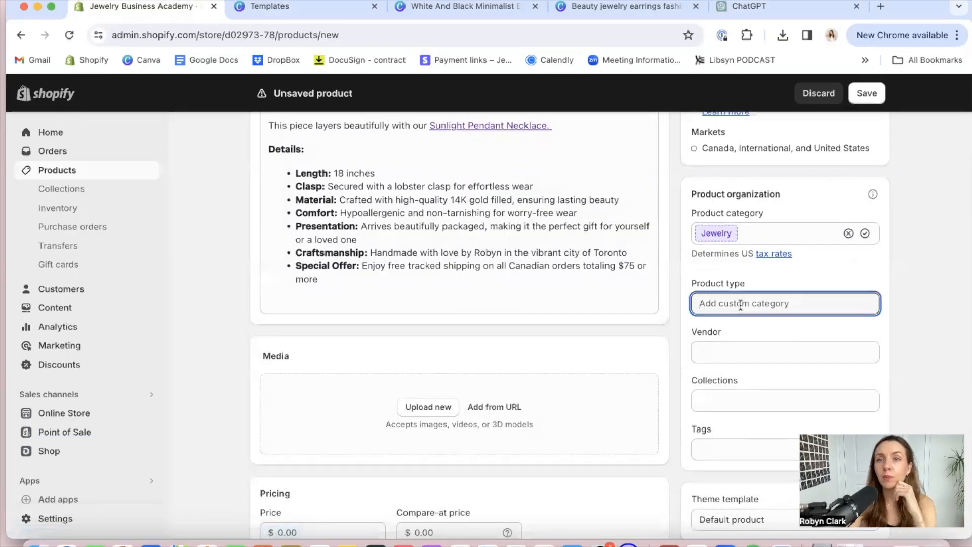
pyautogui.write('Necklace')
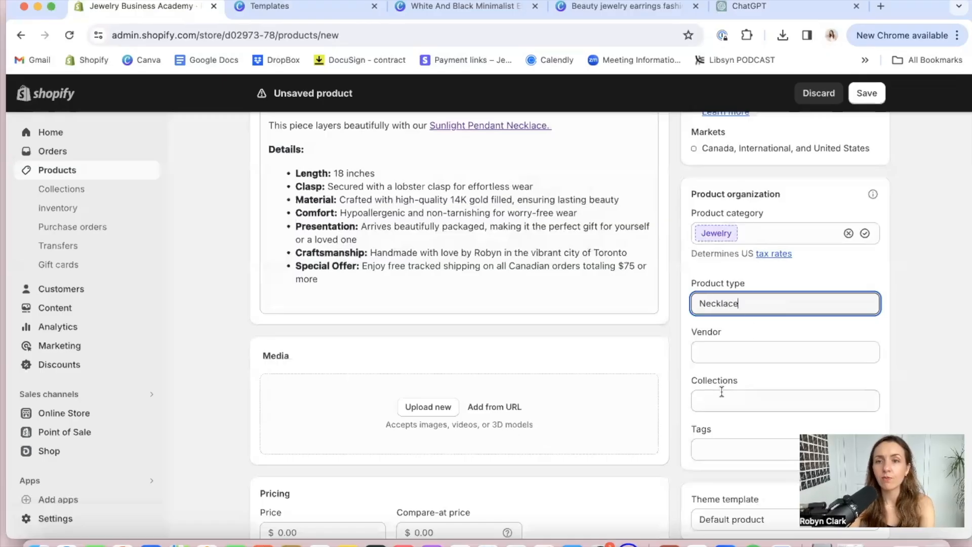
pyautogui.click(719, 399)
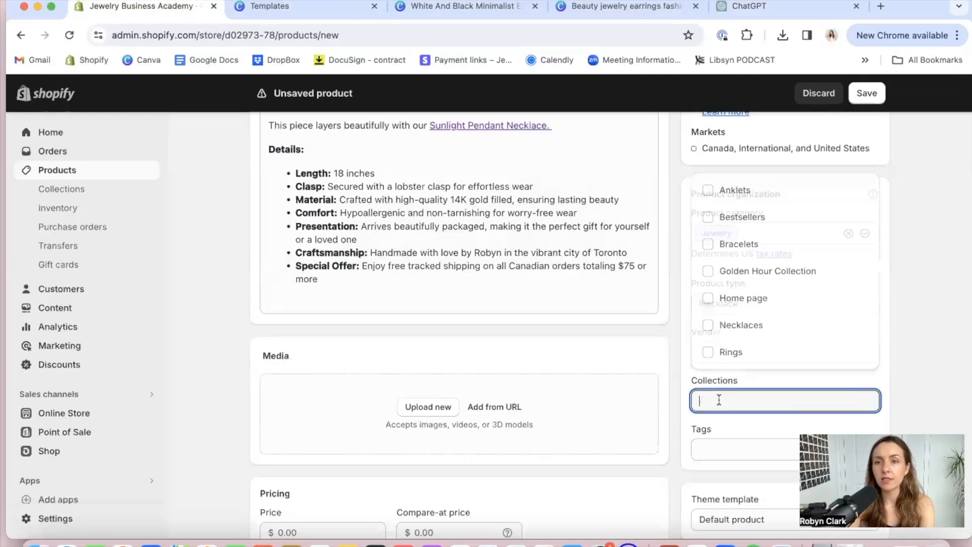
pyautogui.click(732, 328)
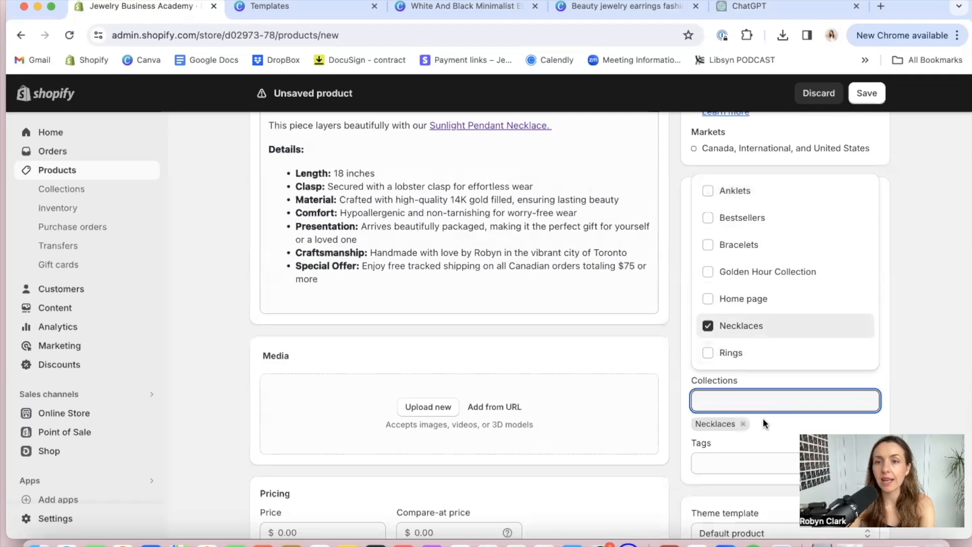
pyautogui.scroll(-3, 763, 420)
pyautogui.click(956, 314)
# Add the tag "bestseller" to the product
pyautogui.click(722, 389)
pyautogui.write('bestsl')
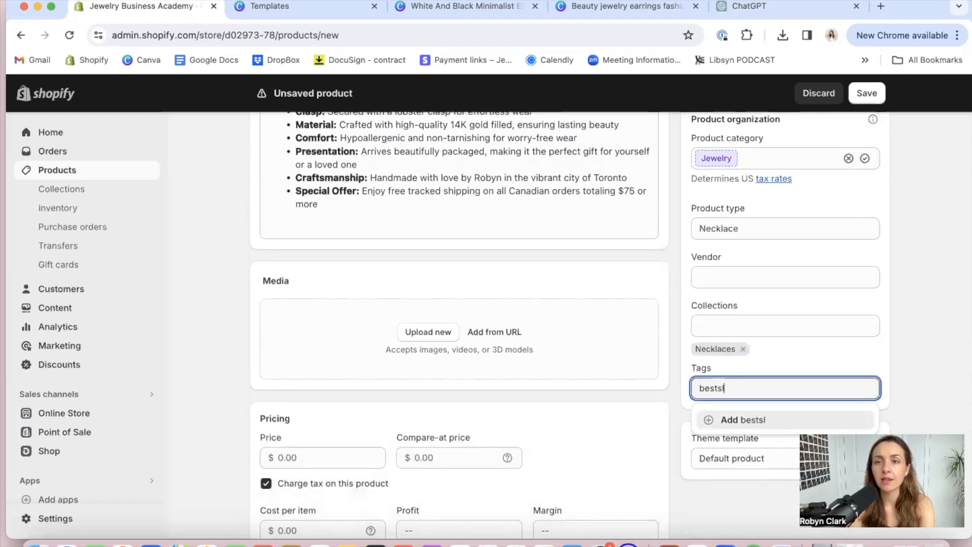
pyautogui.press('BackSpace')
pyautogui.write('eller')
pyautogui.press('Return')
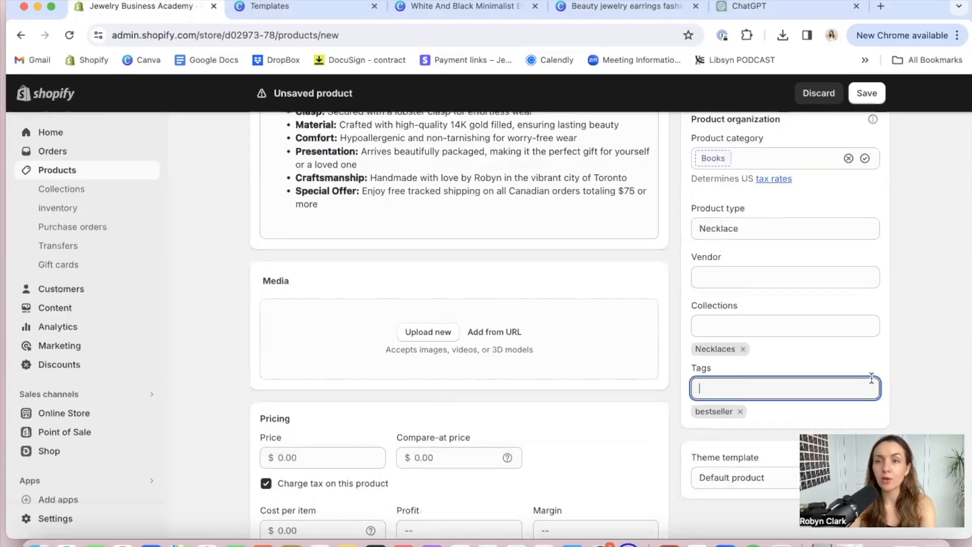
pyautogui.click(914, 351)
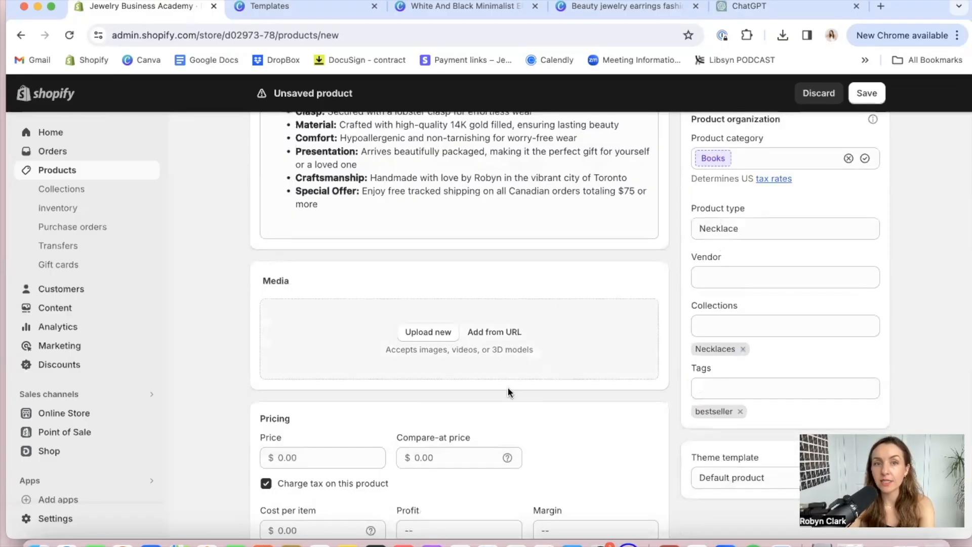
# Upload five jewelry photos to the product's media and try moving the chains-and-rings photo to the main position
pyautogui.click(432, 333)
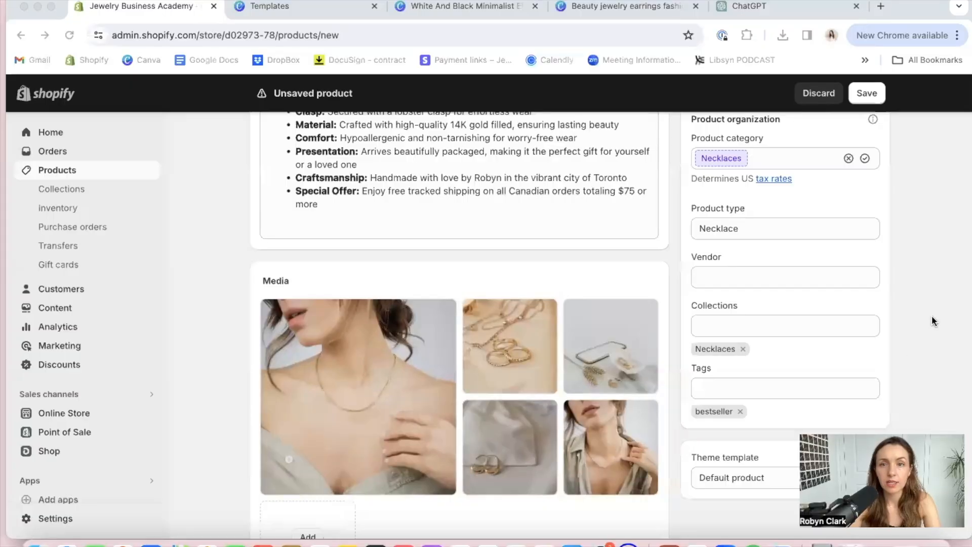
pyautogui.scroll(-2, 924, 294)
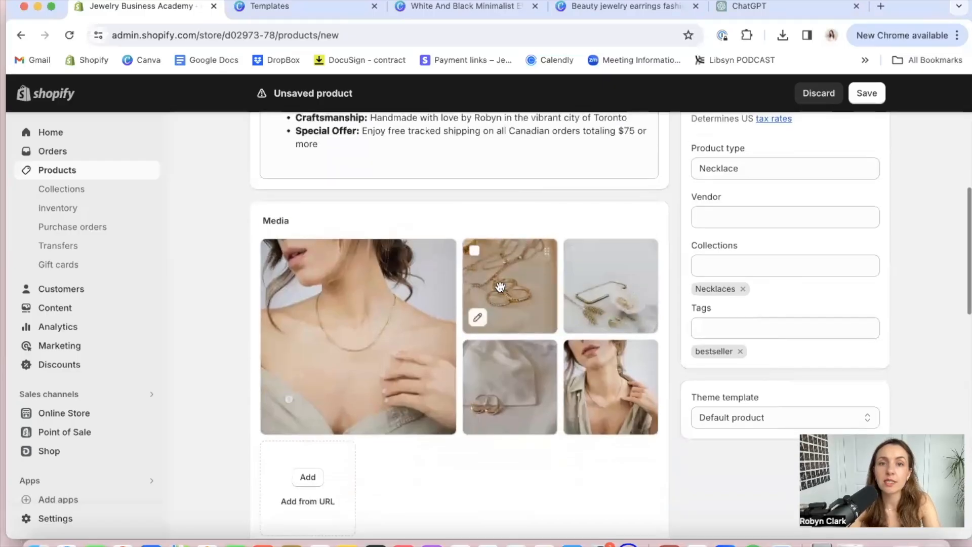
pyautogui.moveTo(500, 283); pyautogui.dragTo(297, 317)
pyautogui.moveTo(496, 285); pyautogui.dragTo(342, 301)
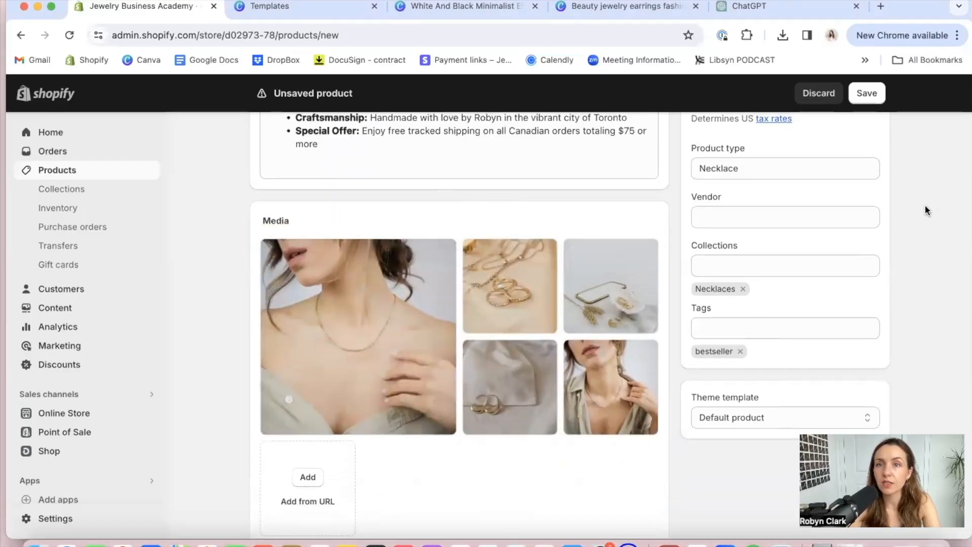
# Add Jewelry Business Academy as the product's vendor and keep the Default product theme template
pyautogui.scroll(-1, 931, 210)
pyautogui.click(767, 207)
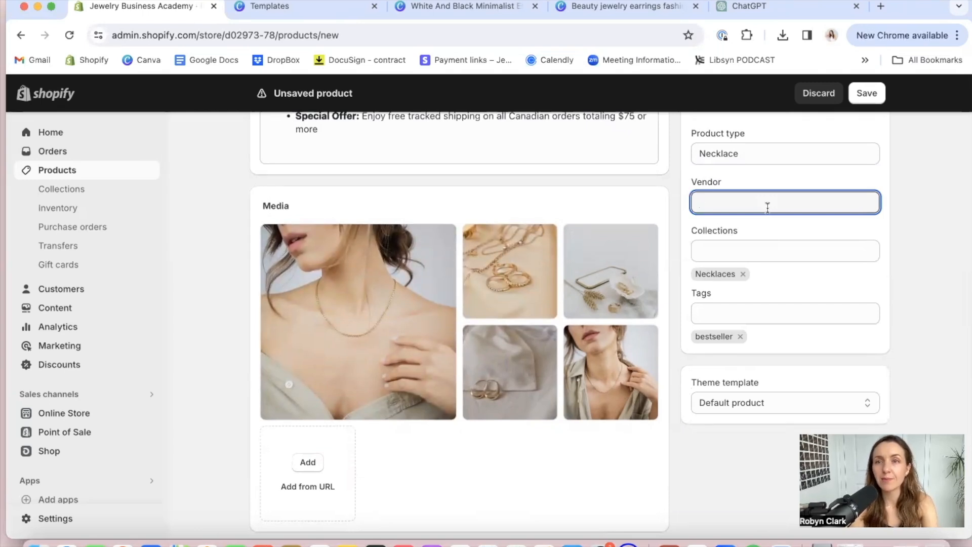
pyautogui.write('Jewelry Business Academy')
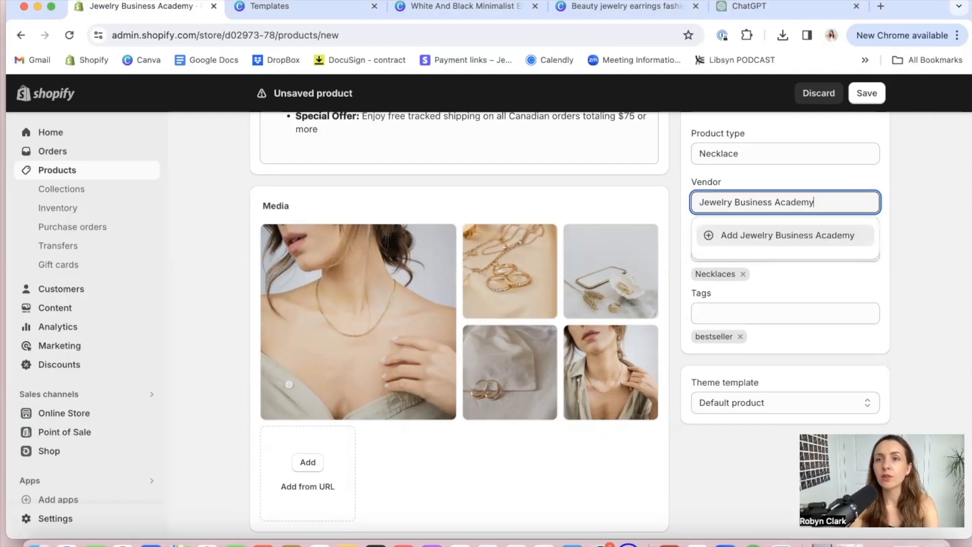
pyautogui.click(830, 236)
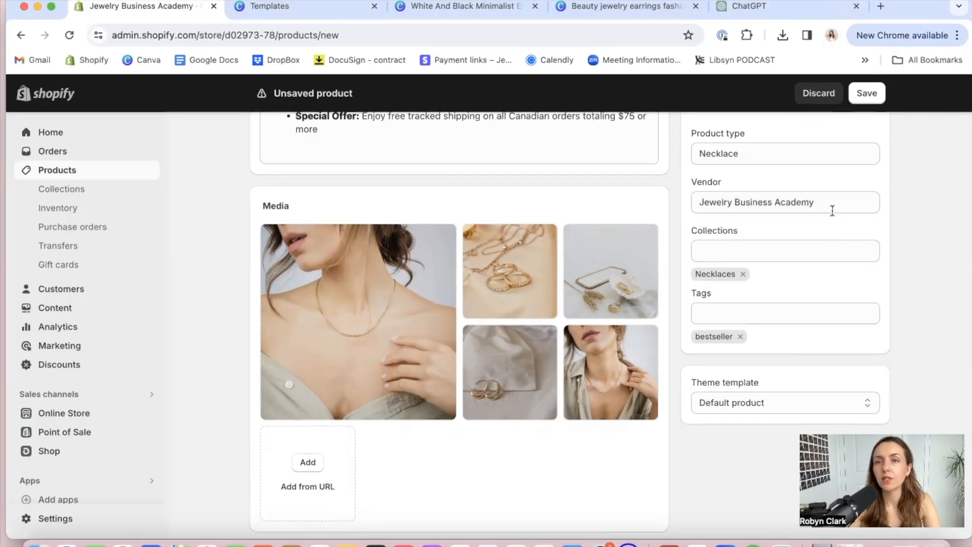
pyautogui.scroll(-1, 808, 305)
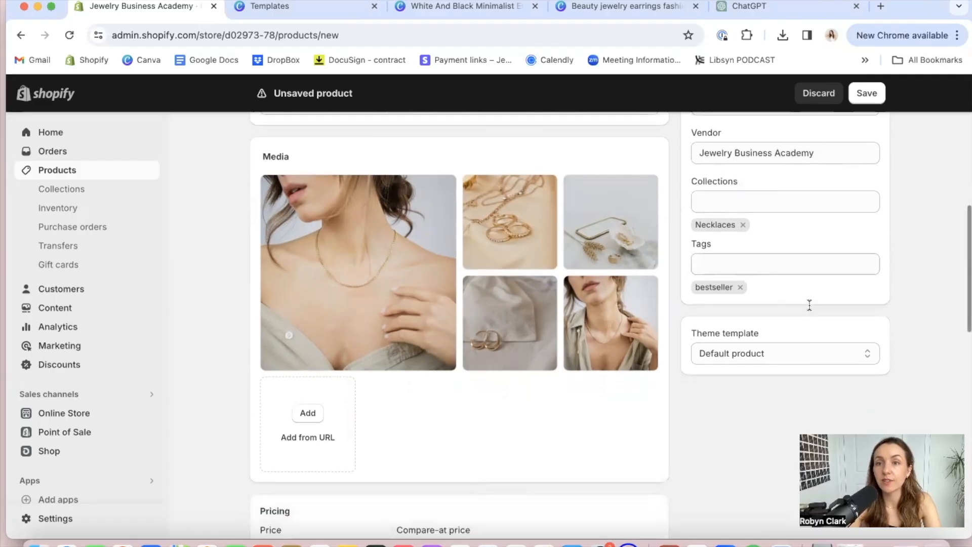
pyautogui.click(805, 356)
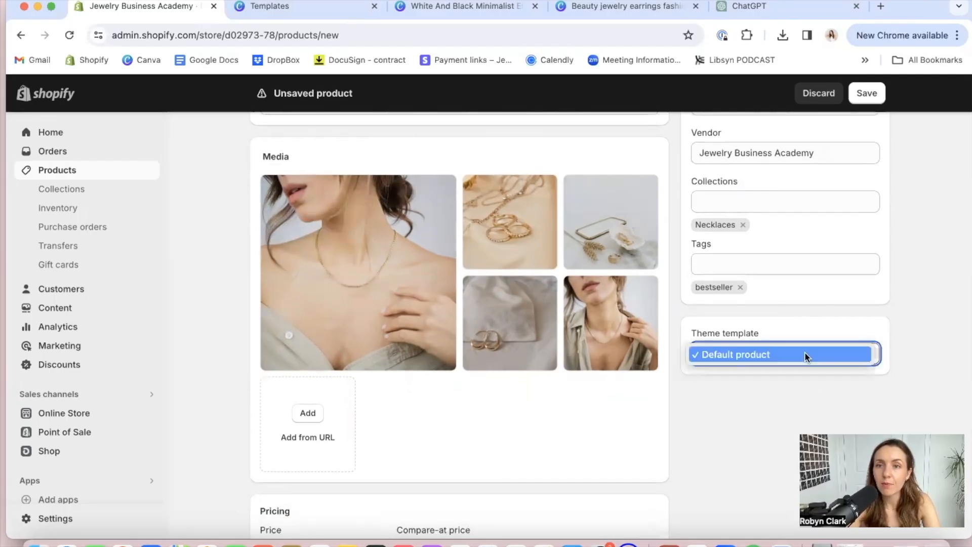
pyautogui.click(806, 355)
# Set the product's price to $85.00
pyautogui.scroll(-3, 757, 391)
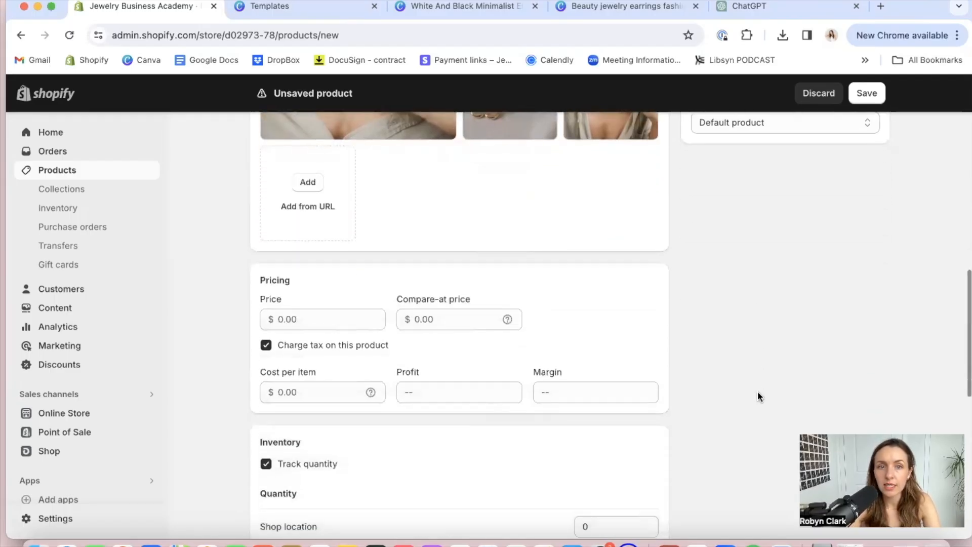
pyautogui.click(316, 320)
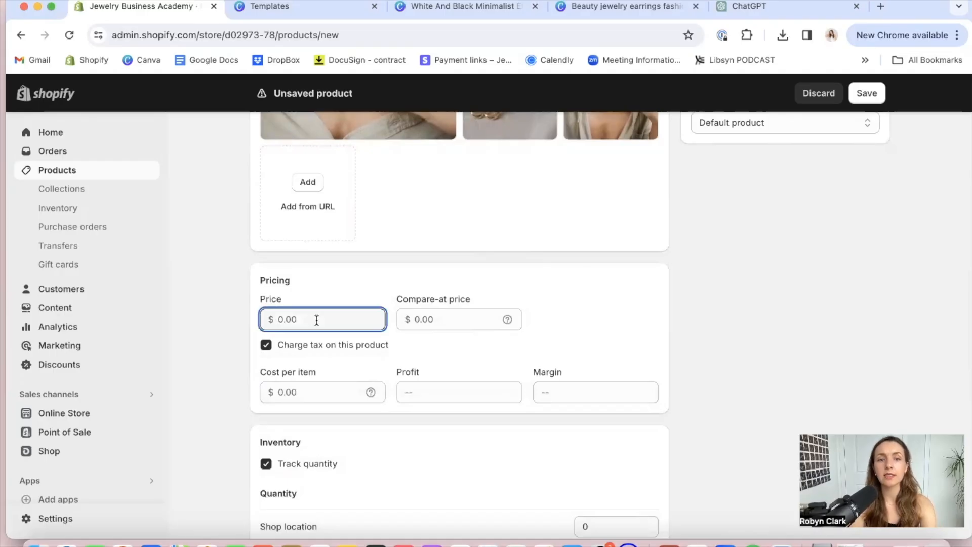
pyautogui.write('85')
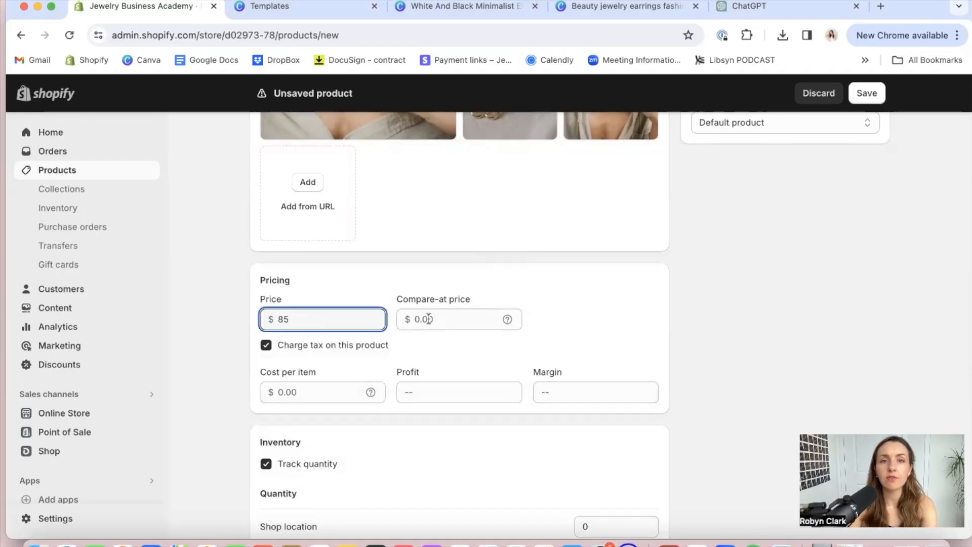
pyautogui.click(443, 324)
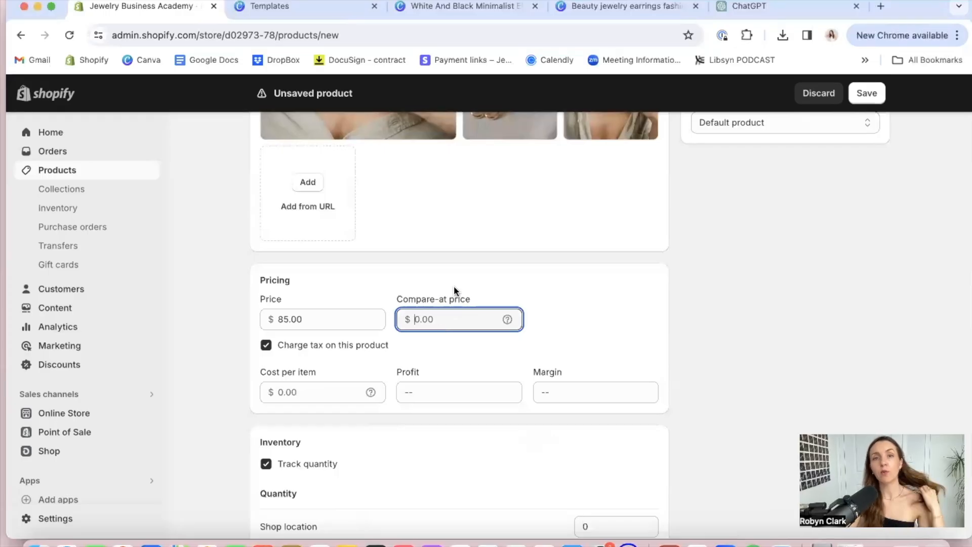
pyautogui.click(314, 317)
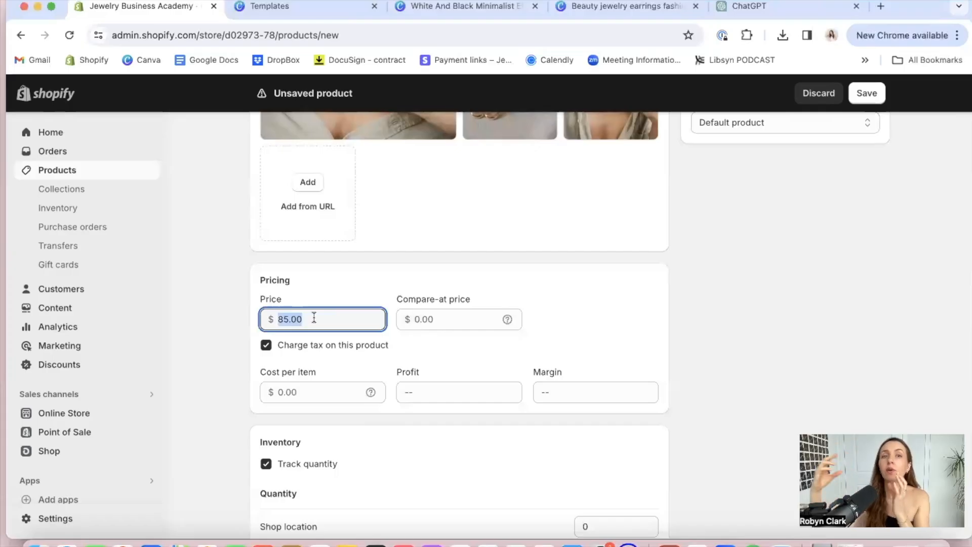
# Set the product's cost per item to $7.00
pyautogui.click(312, 393)
pyautogui.write('7')
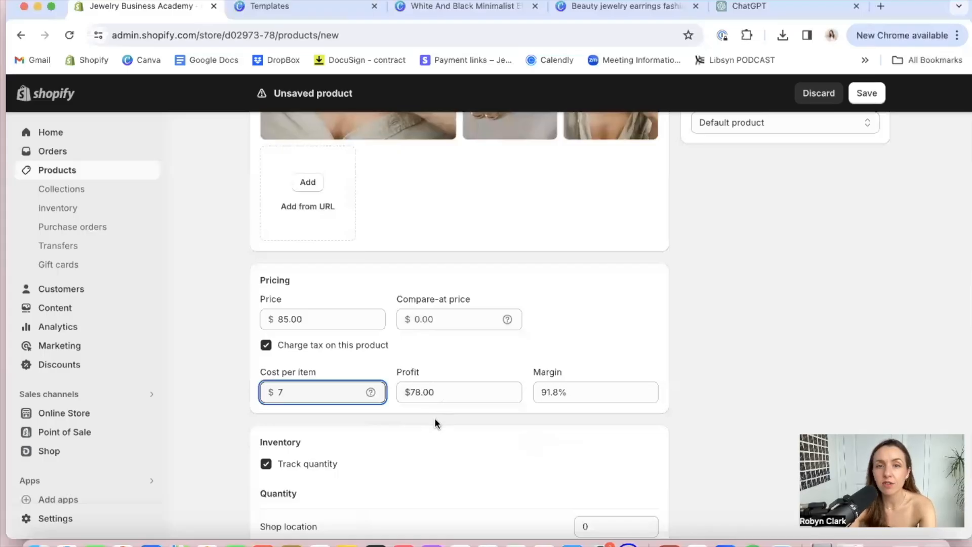
pyautogui.click(535, 432)
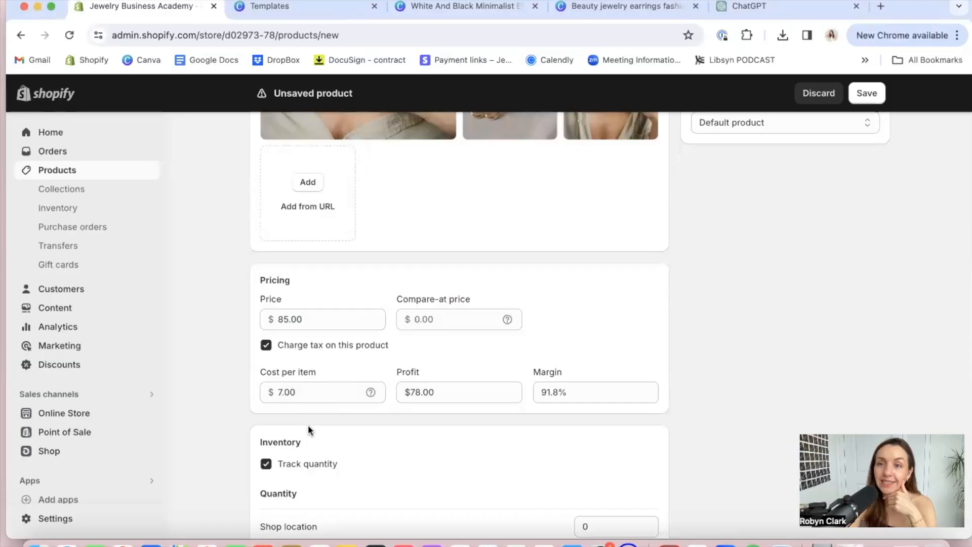
# Set the product's inventory quantity at Shop location to 20
pyautogui.scroll(-2, 308, 428)
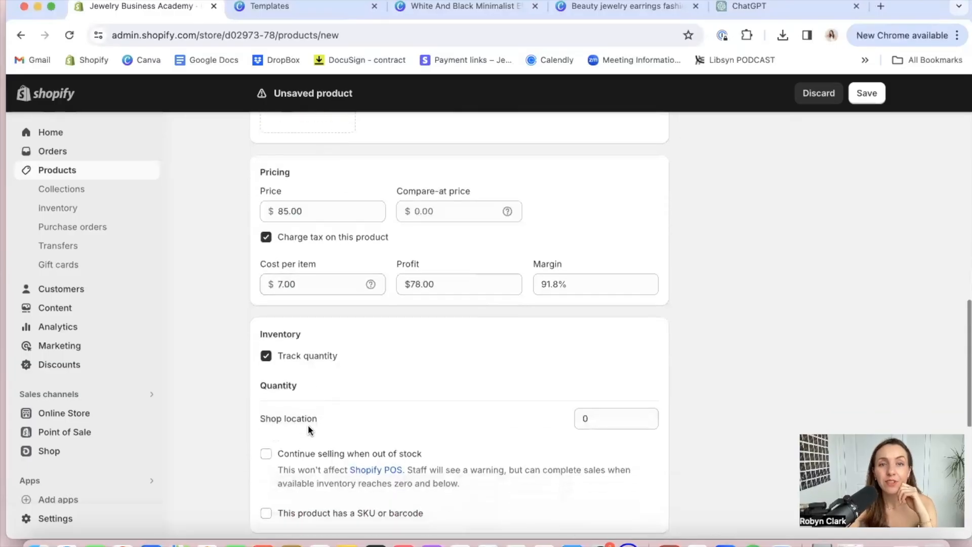
pyautogui.scroll(-1, 308, 424)
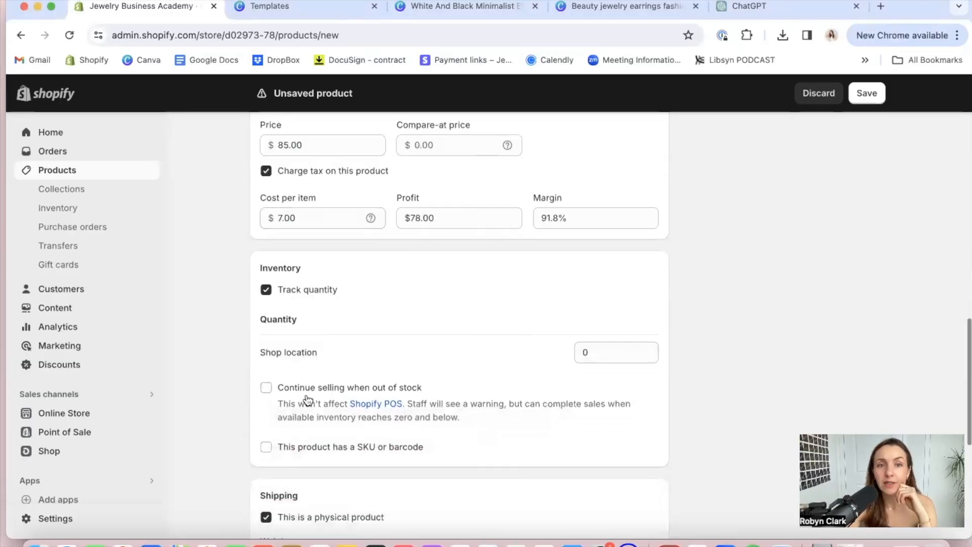
pyautogui.scroll(-1, 308, 400)
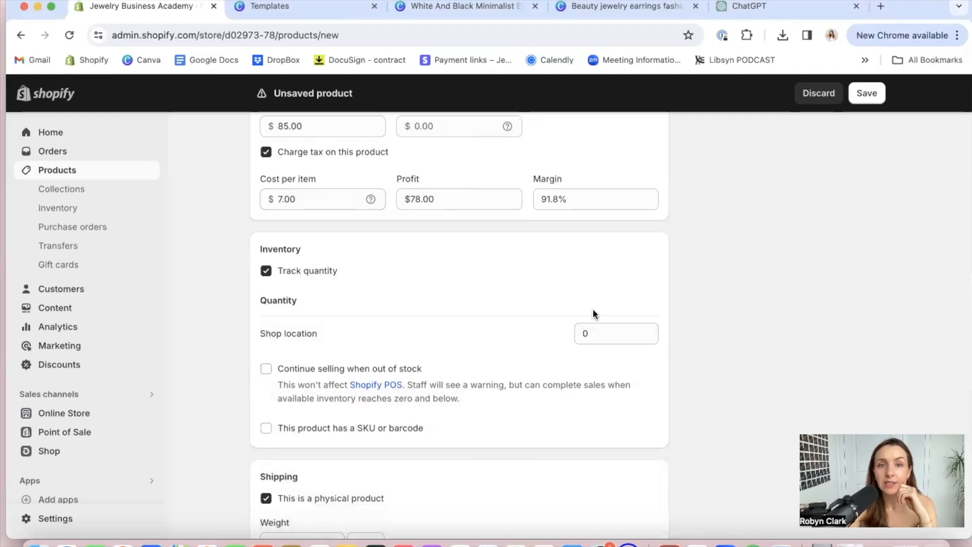
pyautogui.click(597, 333)
pyautogui.doubleClick(597, 333)
pyautogui.write('20')
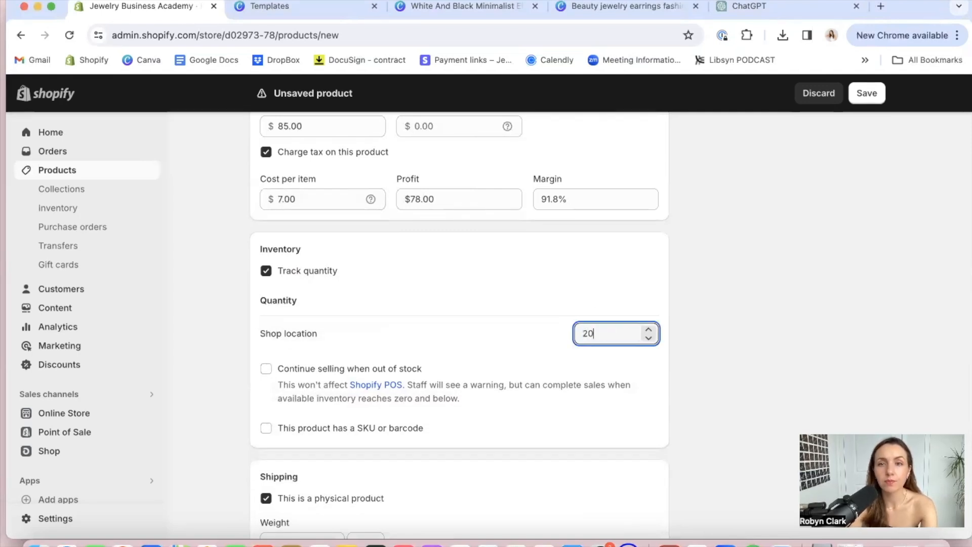
pyautogui.click(697, 389)
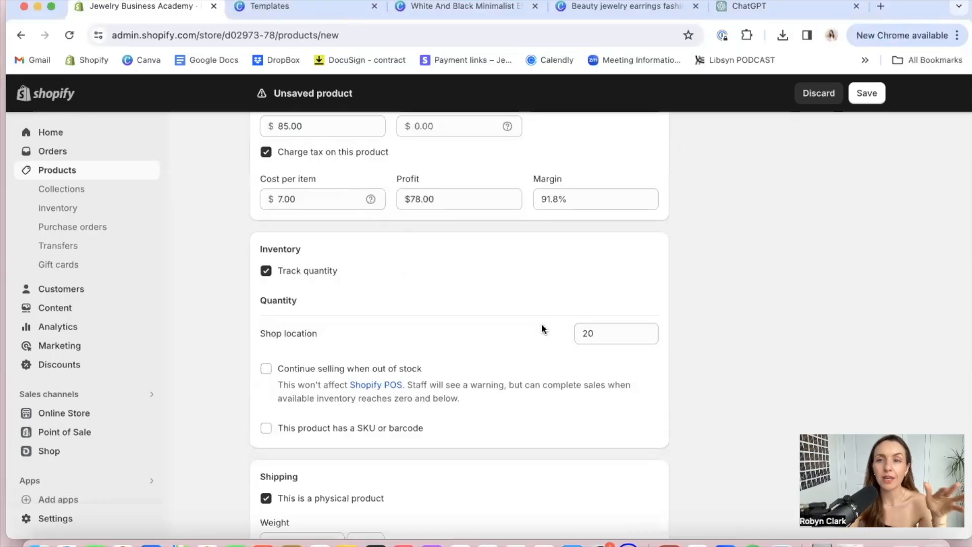
# Mark the product as having a SKU or barcode and enter the SKU JBA-GH-NE-GHH-18, leaving the barcode empty
pyautogui.click(266, 428)
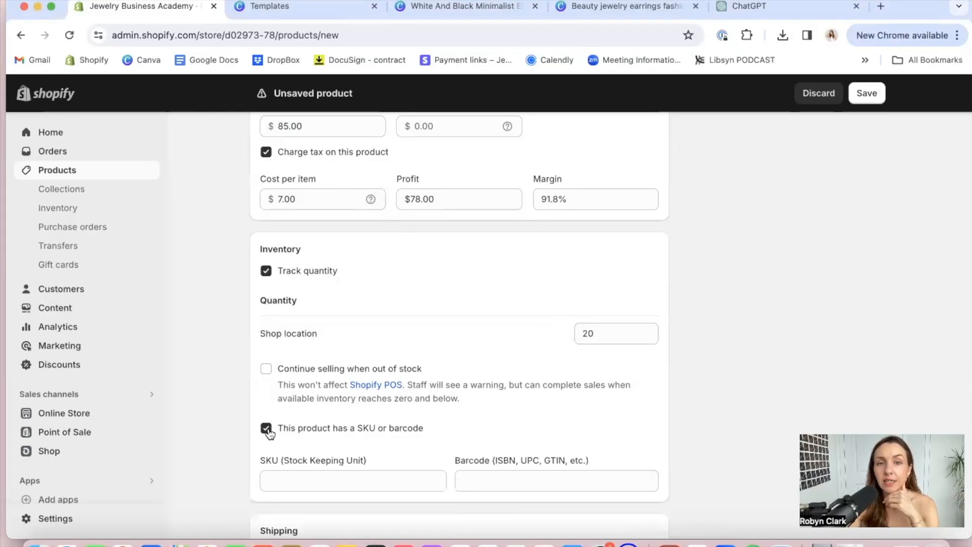
pyautogui.click(328, 478)
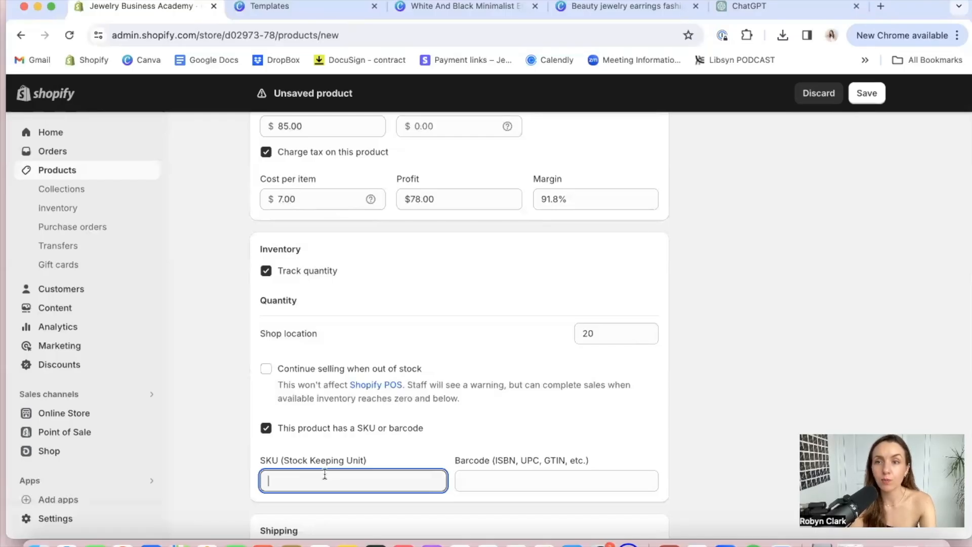
pyautogui.write('JBA')
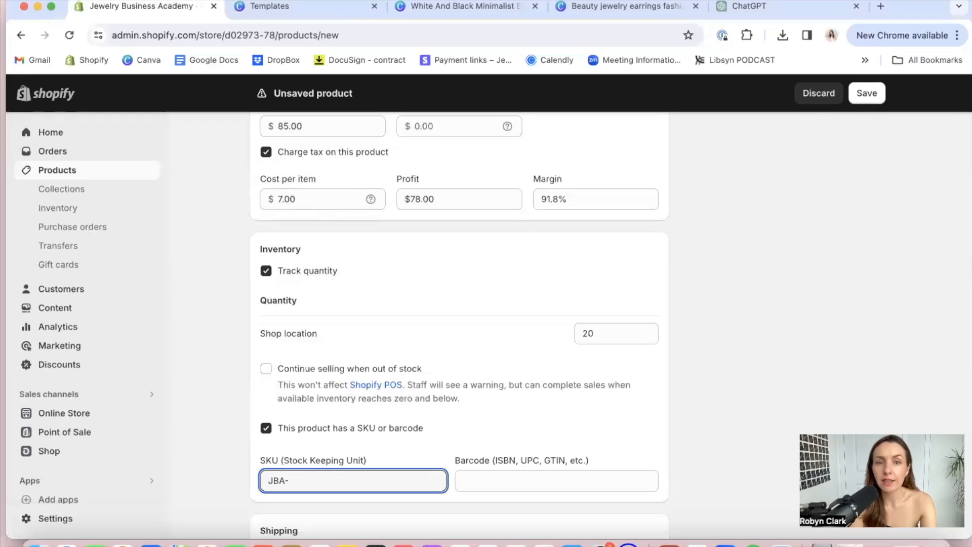
pyautogui.write('-GH')
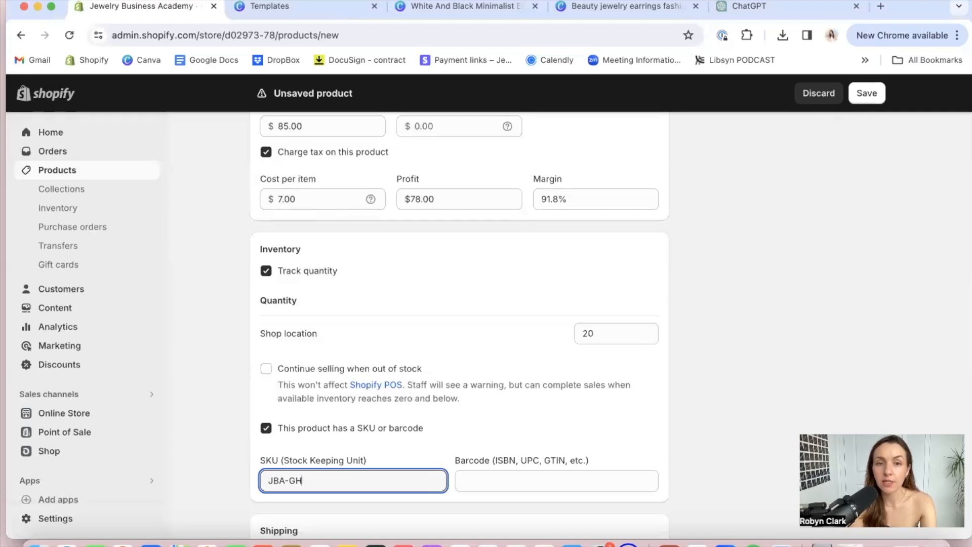
pyautogui.write('-NE-')
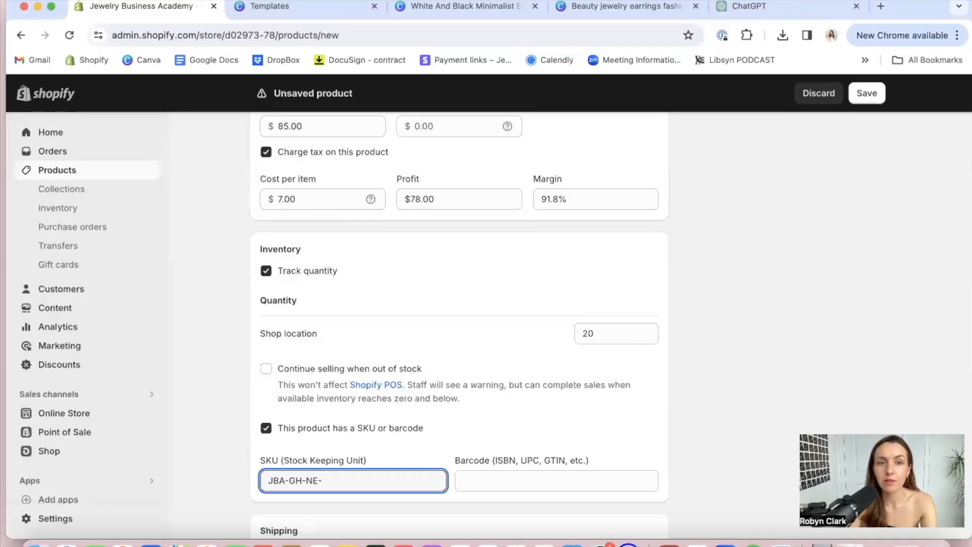
pyautogui.scroll(15, 338, 436)
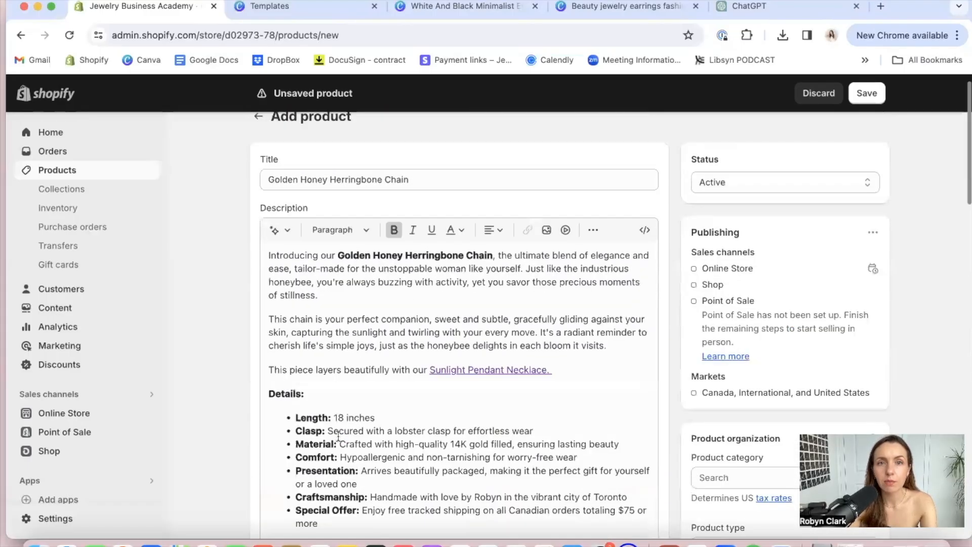
pyautogui.scroll(-12, 338, 436)
pyautogui.scroll(-5, 338, 441)
pyautogui.write('GHH')
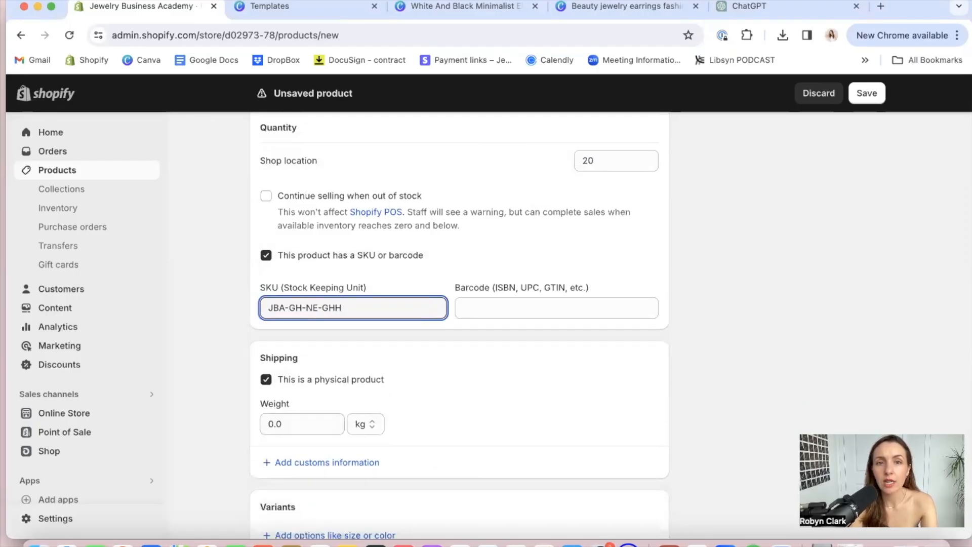
pyautogui.write('-18')
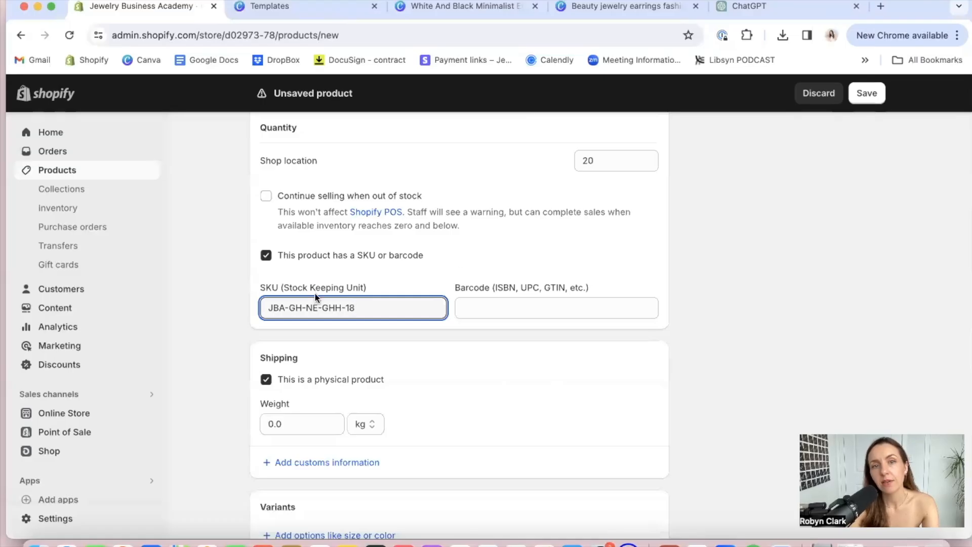
pyautogui.click(301, 308)
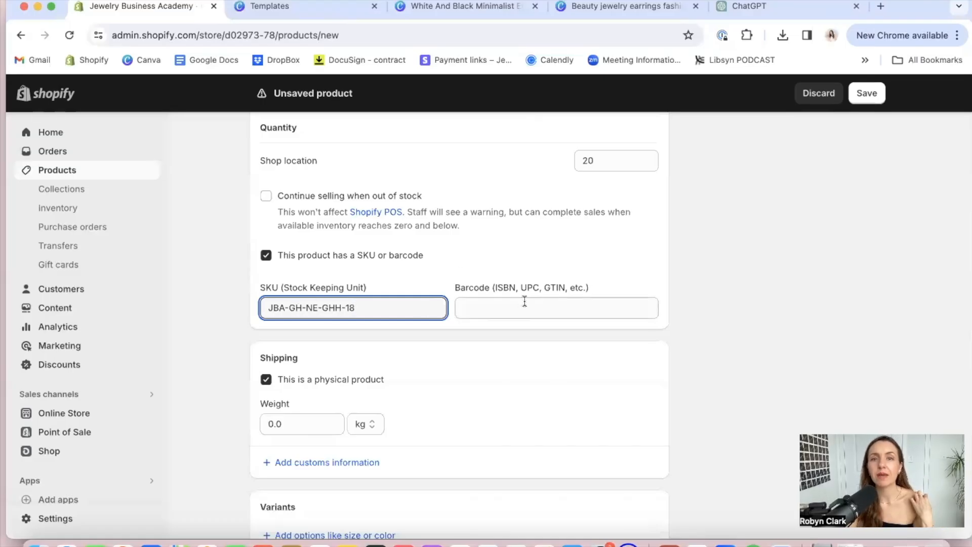
pyautogui.click(489, 312)
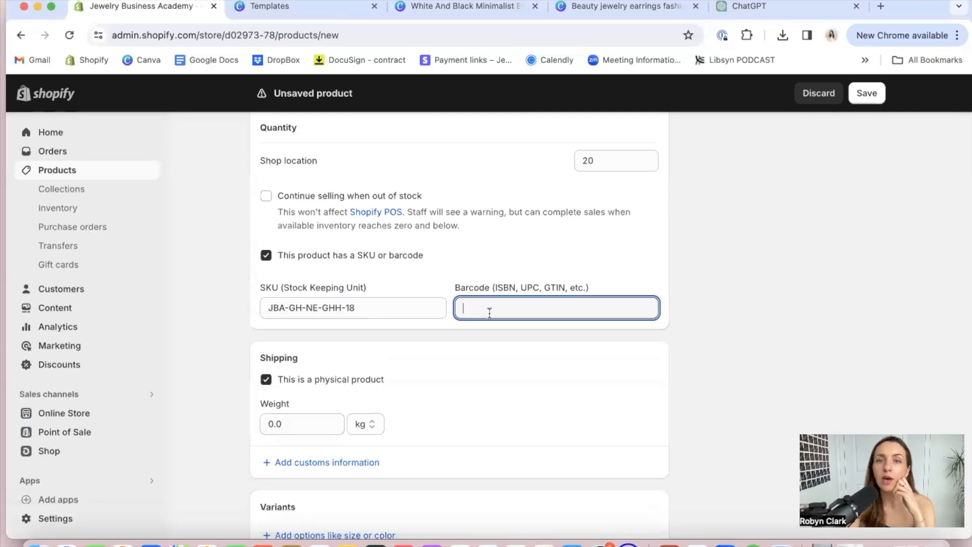
pyautogui.click(692, 297)
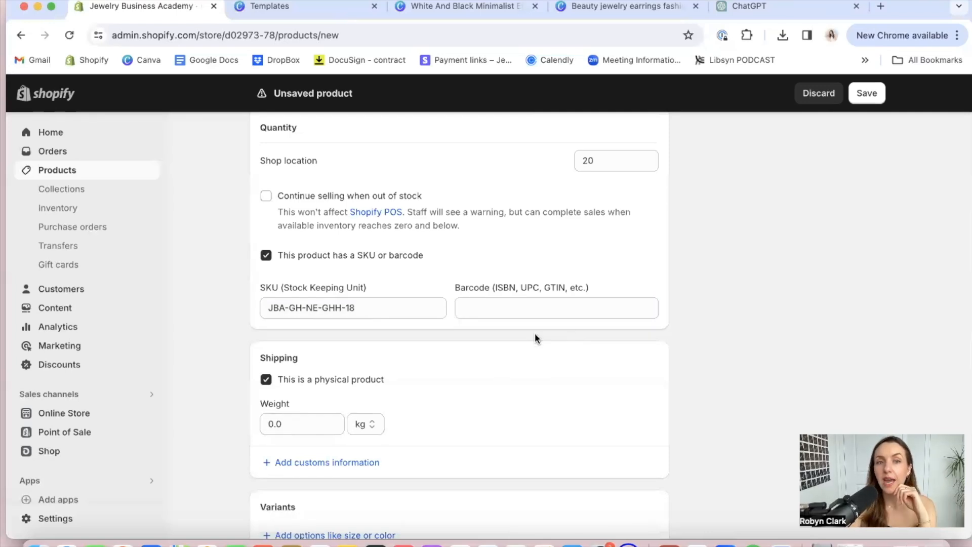
# Set the product's shipping weight to 75 g
pyautogui.click(356, 427)
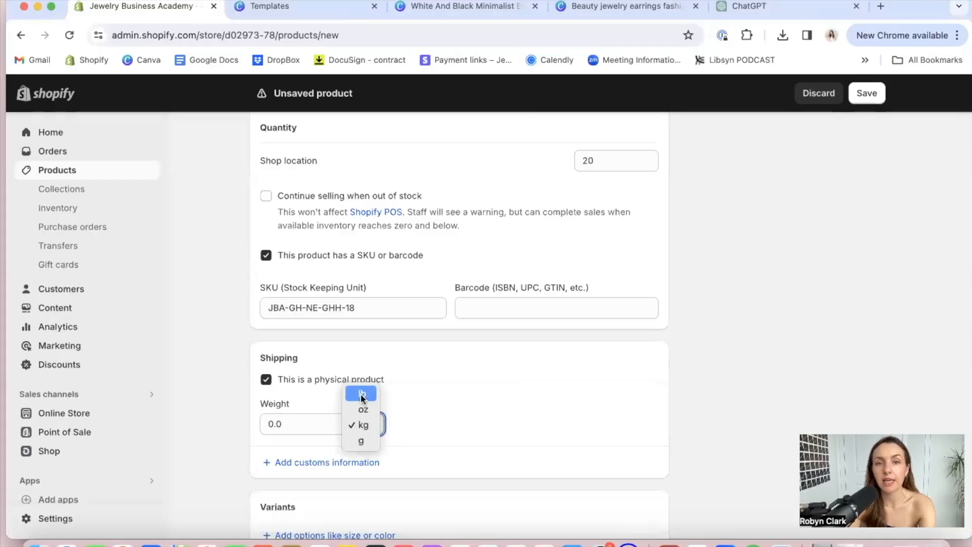
pyautogui.click(365, 442)
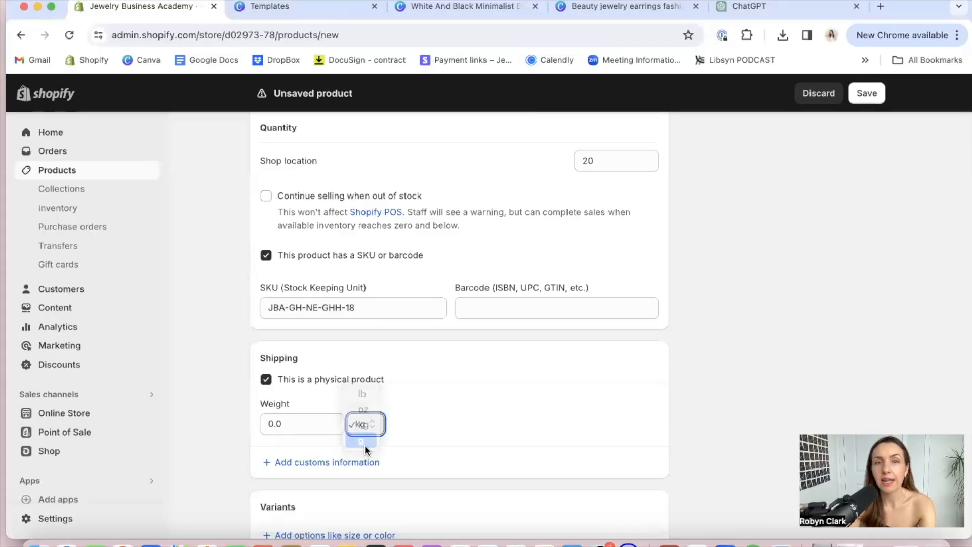
pyautogui.click(299, 424)
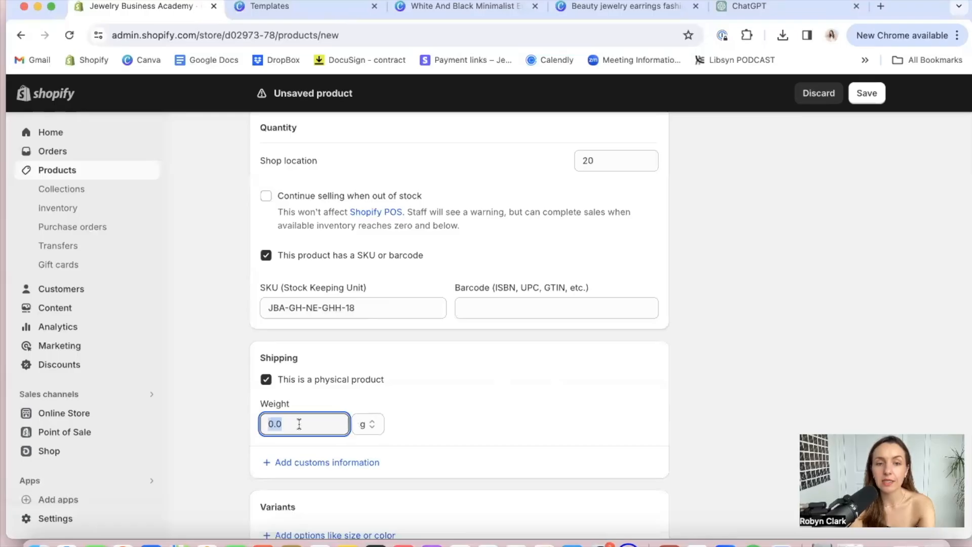
pyautogui.write('75')
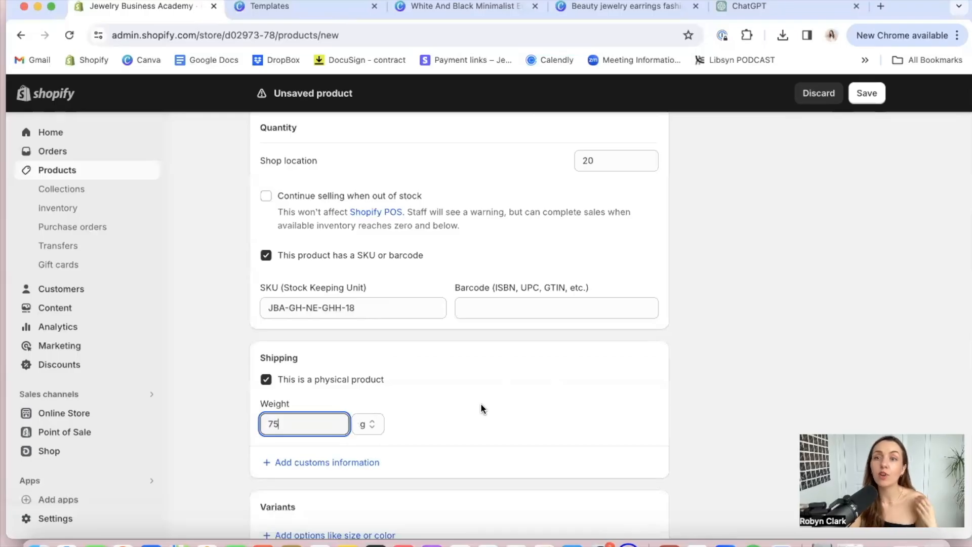
pyautogui.click(481, 408)
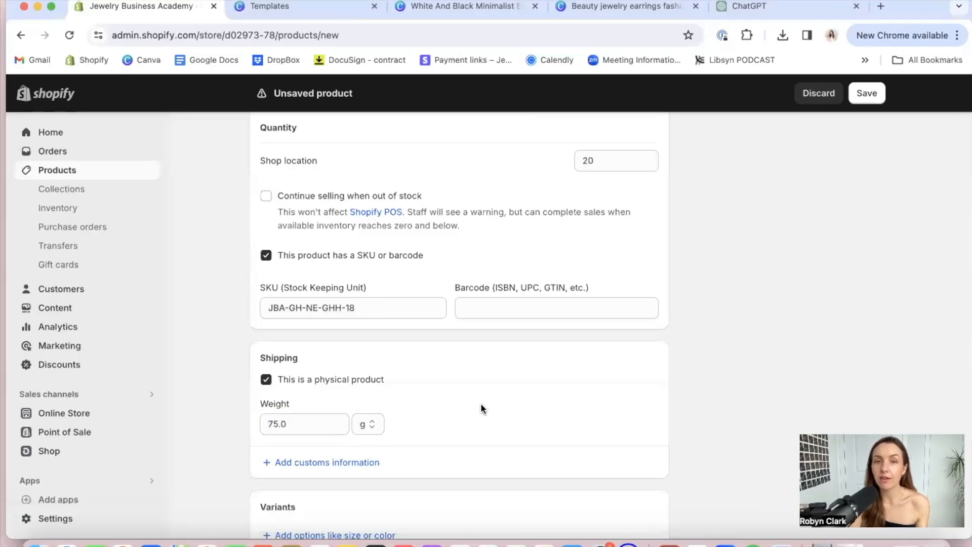
# Add customs information with Canada as the country of origin and Ontario as the province of origin
pyautogui.click(343, 462)
pyautogui.scroll(-3, 434, 379)
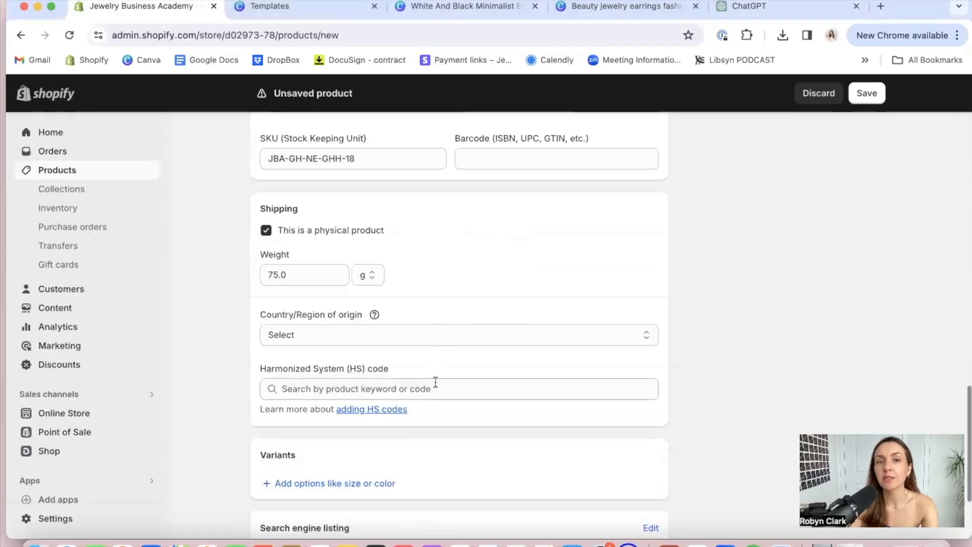
pyautogui.click(451, 336)
pyautogui.write('can')
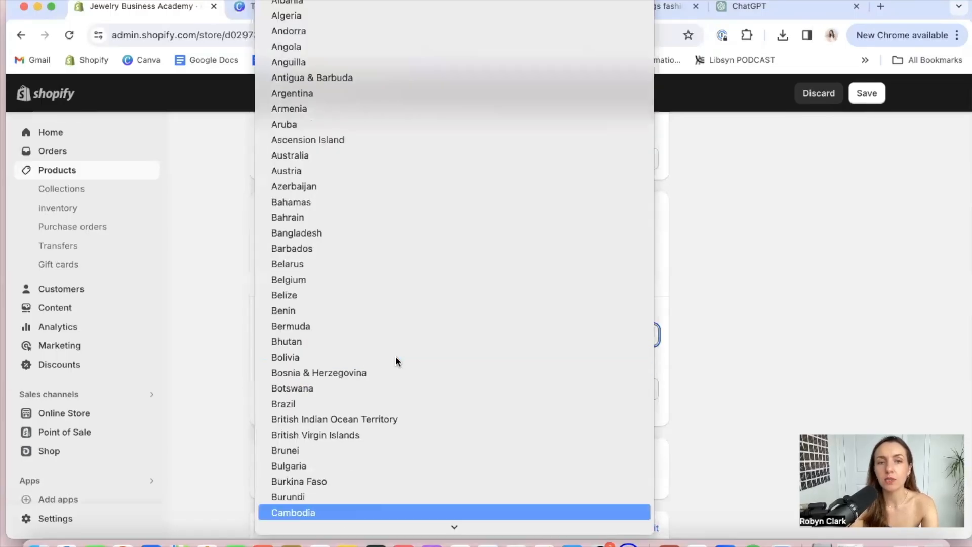
pyautogui.click(312, 506)
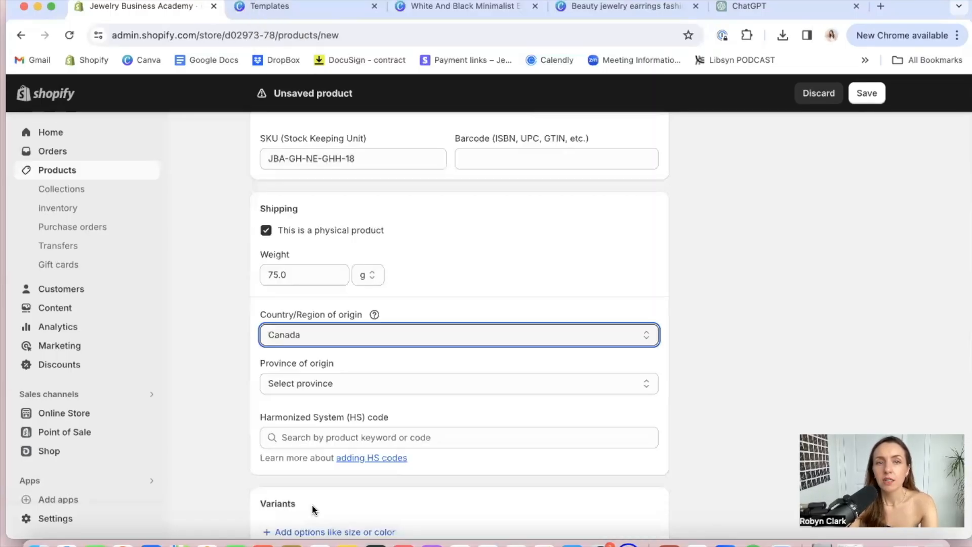
pyautogui.click(390, 377)
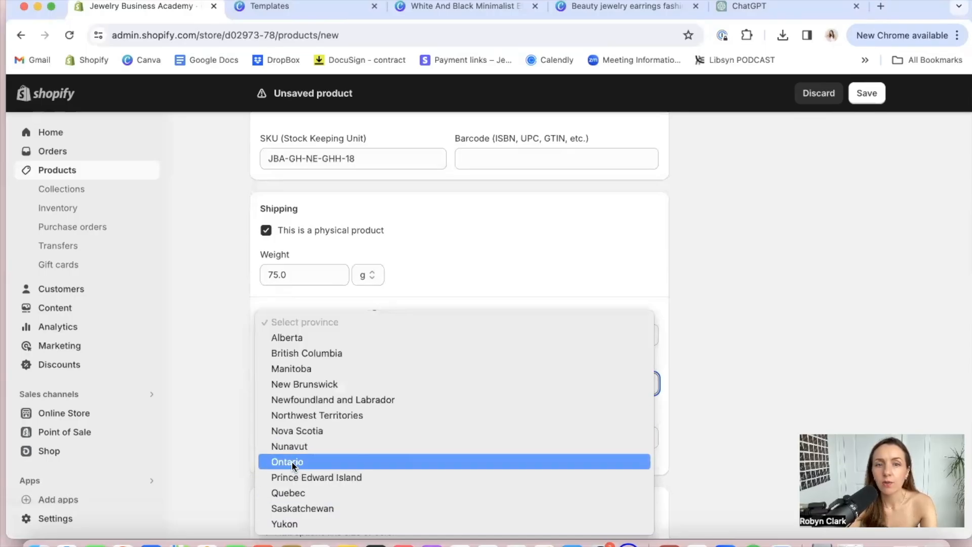
pyautogui.press('Escape')
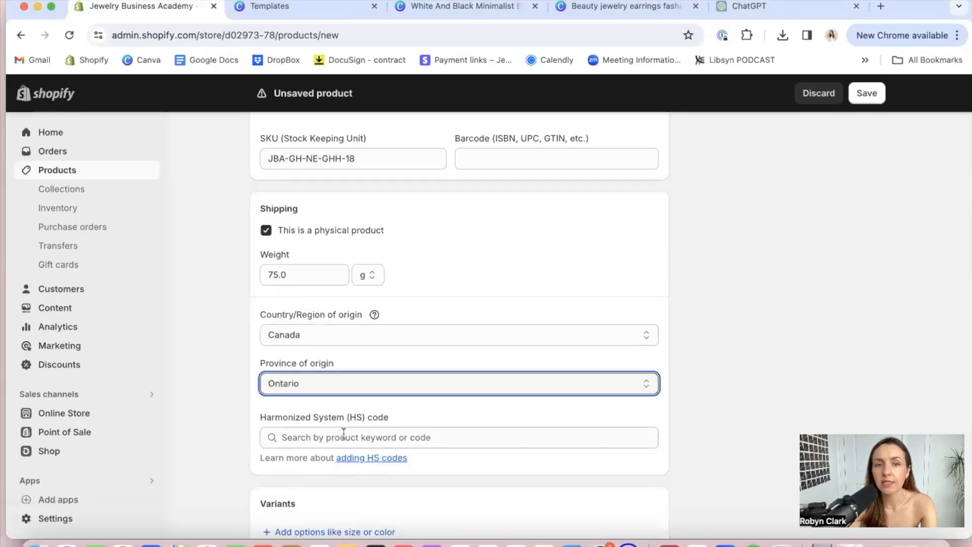
# Try searching the Harmonized System codes for "gold filled jewelry", "gold jewelry" and "jewelry"
pyautogui.click(343, 434)
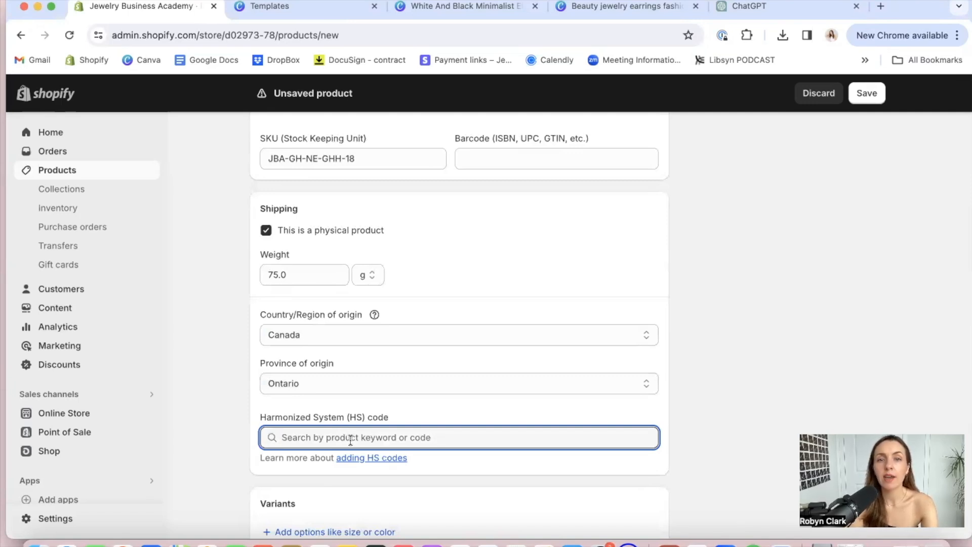
pyautogui.write('gold filled')
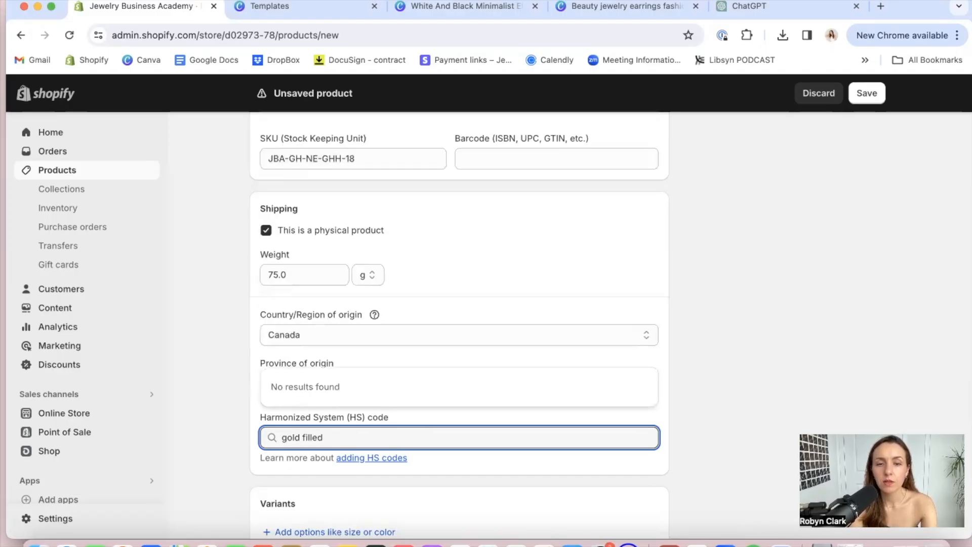
pyautogui.write(' jewelry')
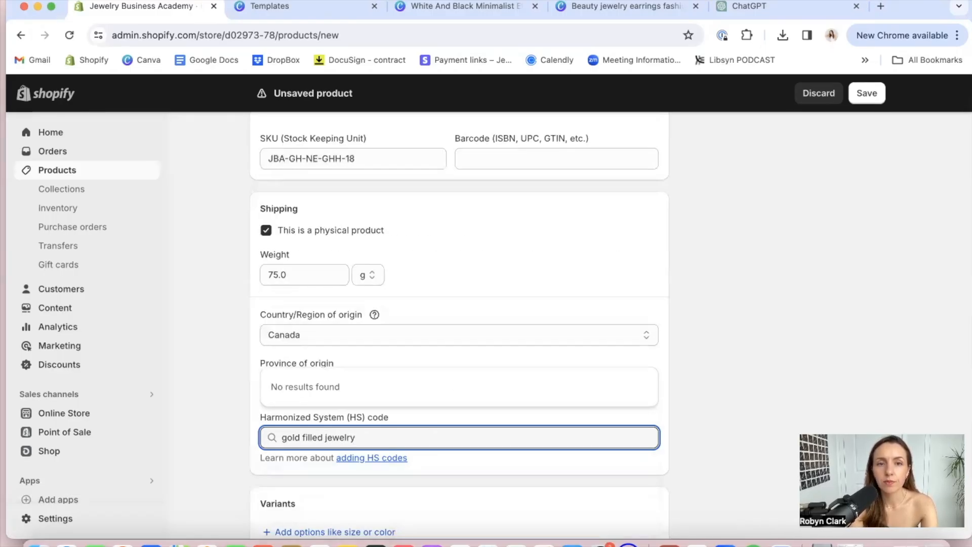
pyautogui.doubleClick(318, 437)
pyautogui.press('BackSpace')
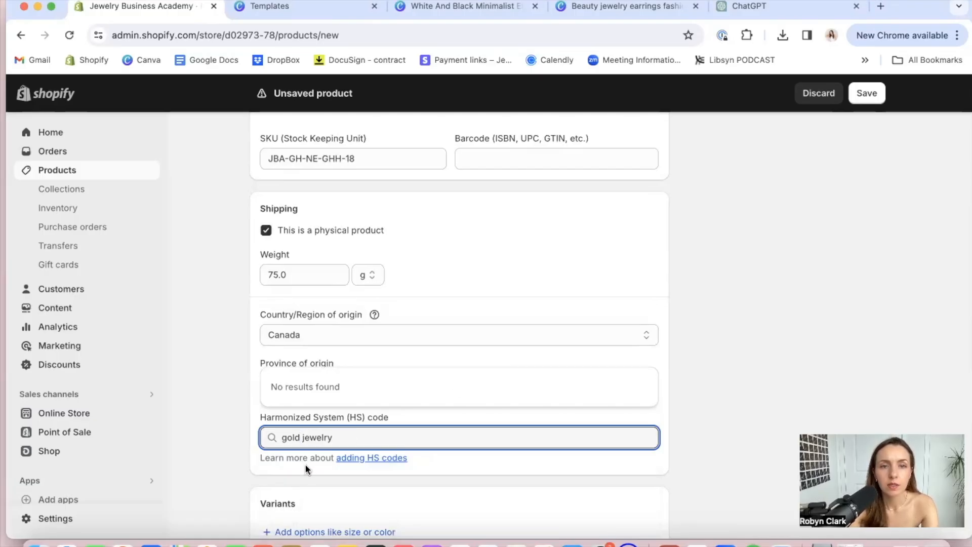
pyautogui.tripleClick(317, 437)
pyautogui.write('jewel')
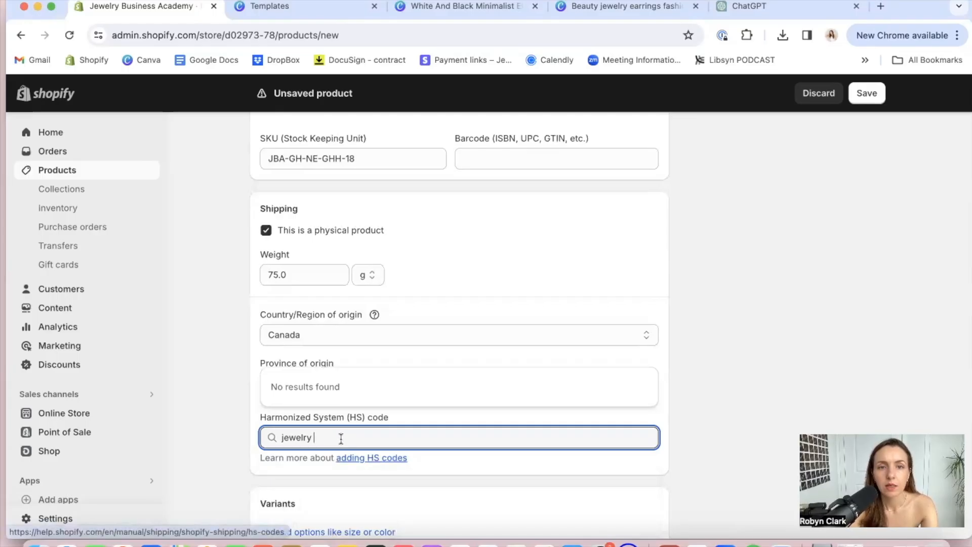
pyautogui.write('ry')
# Search the Harmonized System codes for "jeweller" and assign 711719, other imitation jewellery of base metal, whether or not plated with precious metal
pyautogui.tripleClick(295, 437)
pyautogui.write('jw')
pyautogui.press('BackSpace')
pyautogui.write('eweller')
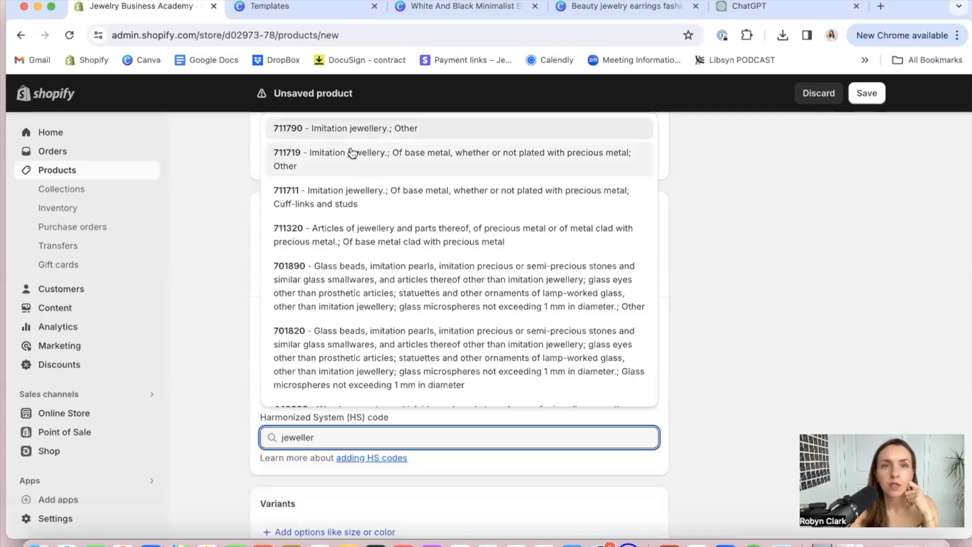
pyautogui.scroll(-5, 357, 273)
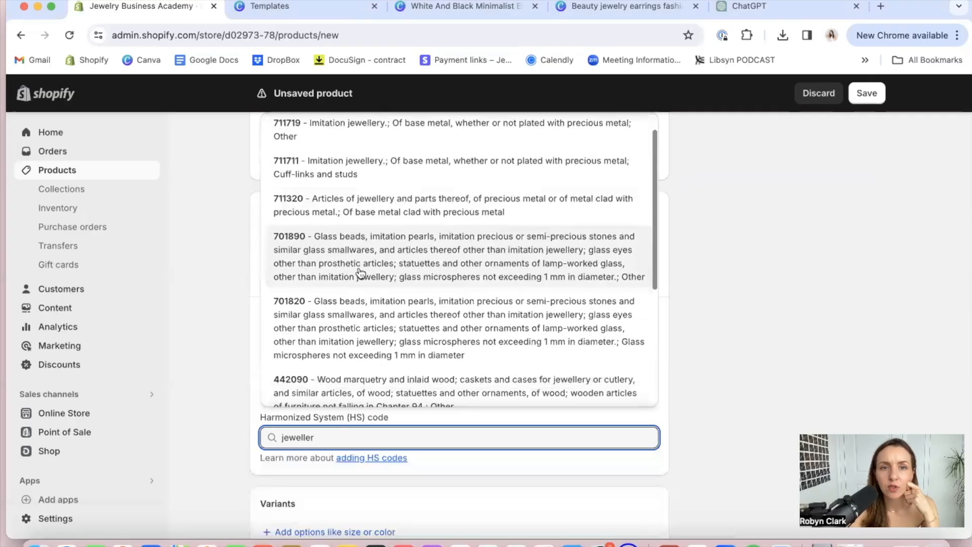
pyautogui.scroll(-1, 360, 273)
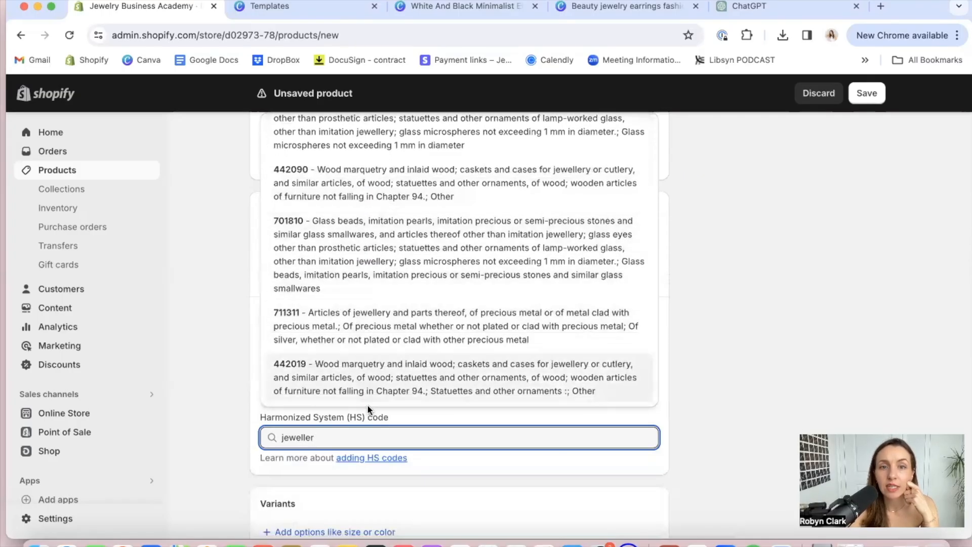
pyautogui.scroll(8, 373, 265)
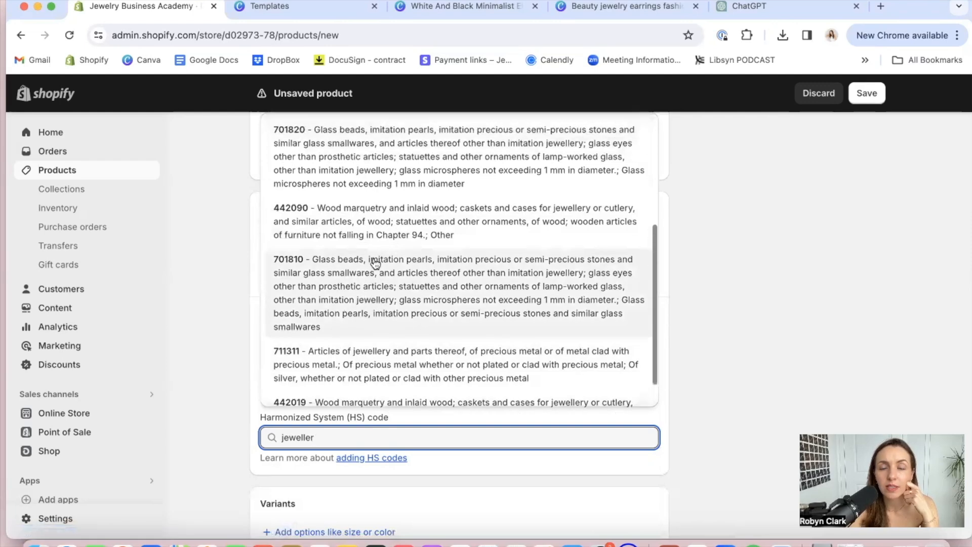
pyautogui.scroll(3, 374, 263)
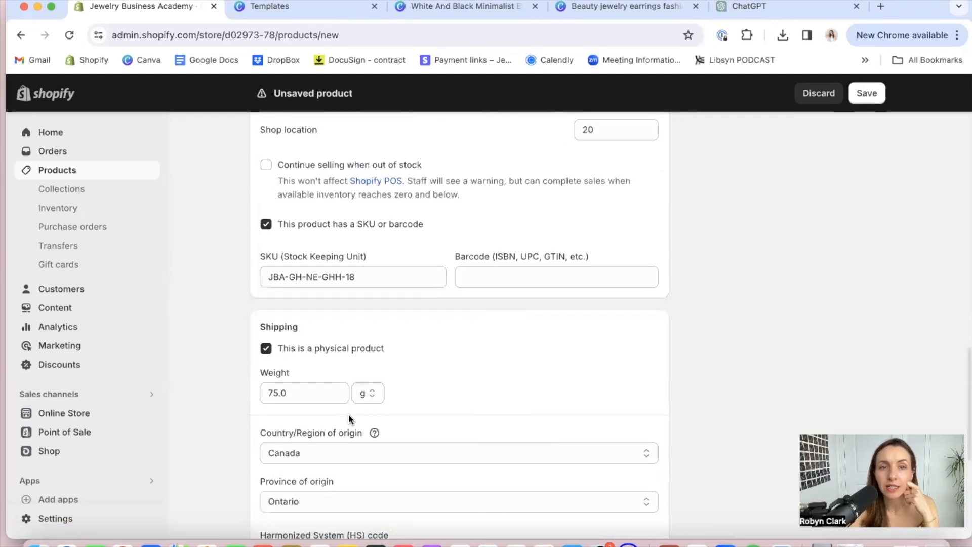
pyautogui.scroll(-4, 328, 361)
pyautogui.click(326, 397)
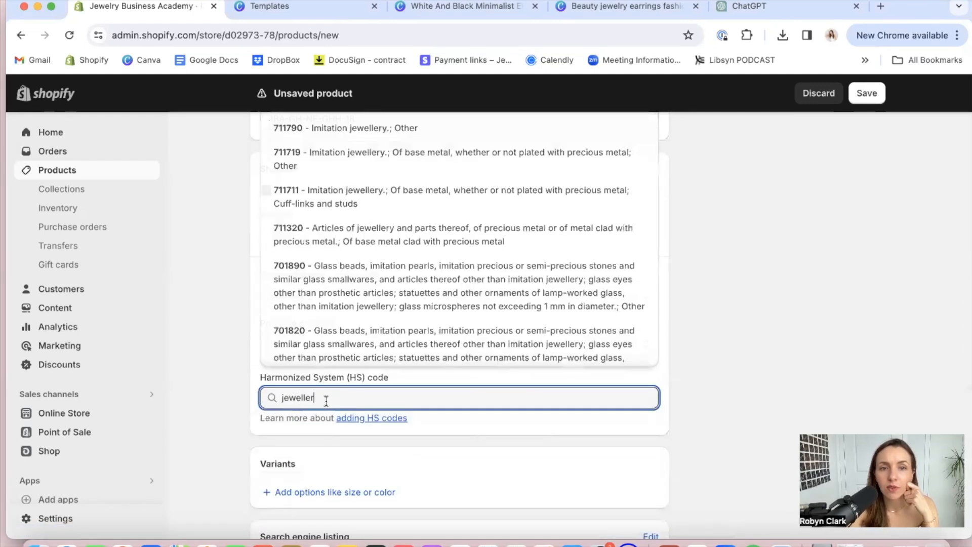
pyautogui.click(365, 160)
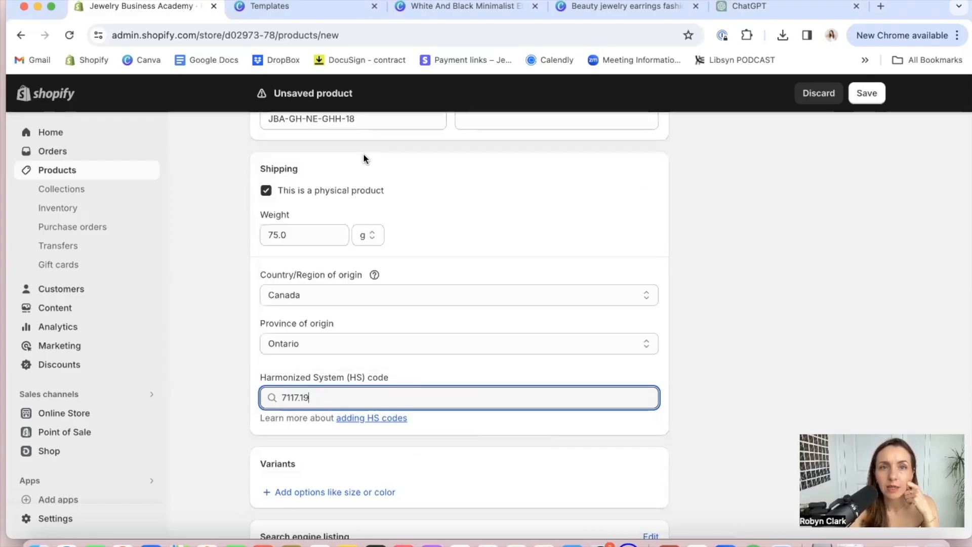
pyautogui.click(692, 309)
# Add a variant option to the product and name it Size
pyautogui.scroll(-3, 692, 310)
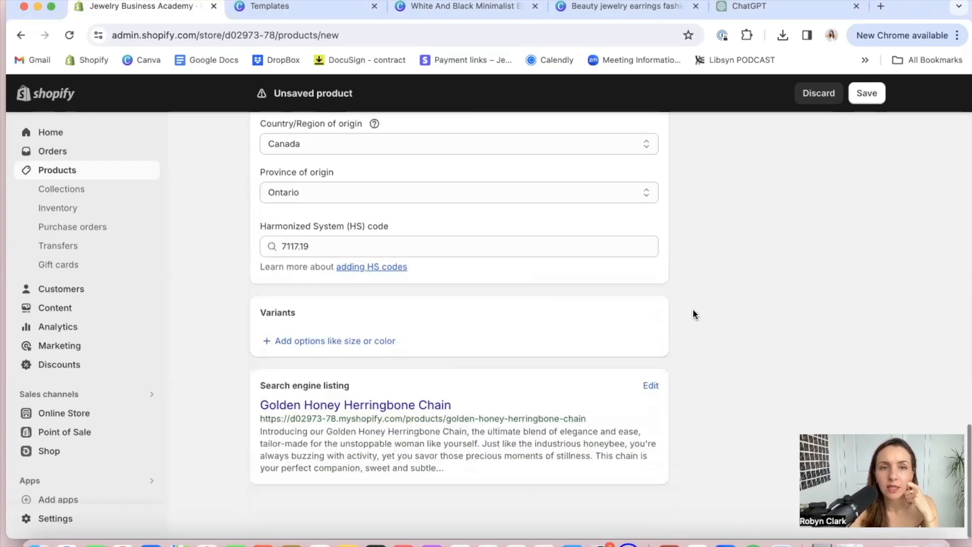
pyautogui.click(347, 342)
pyautogui.scroll(-1, 429, 365)
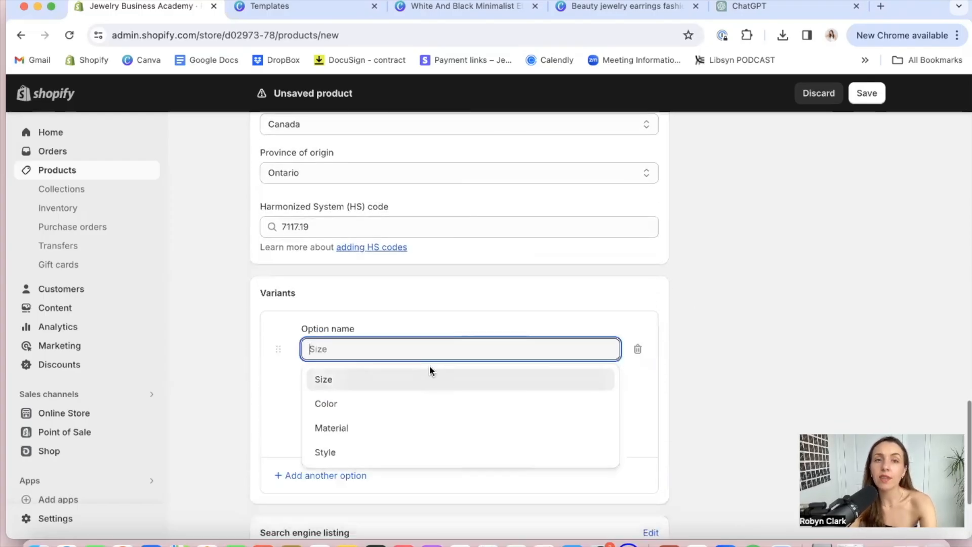
pyautogui.click(349, 381)
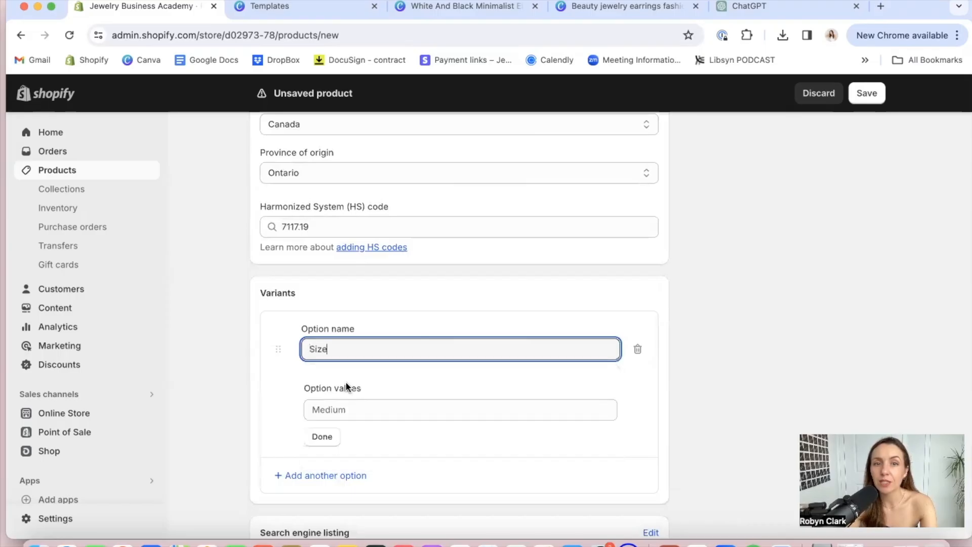
# Give the Size option the values 16", 18" and 20" and finish the option
pyautogui.click(364, 410)
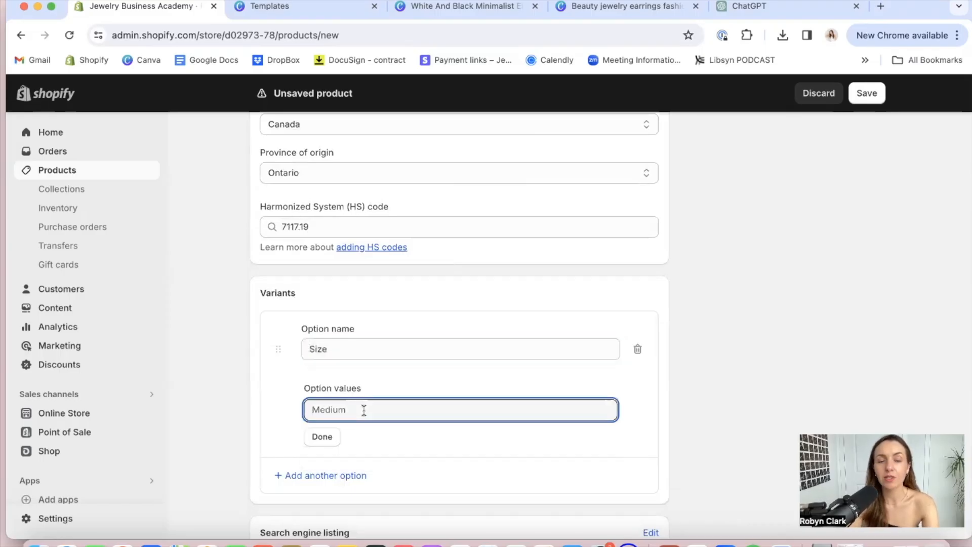
pyautogui.write('16')
pyautogui.press('Return')
pyautogui.write('18"')
pyautogui.press('Return')
pyautogui.write('20#')
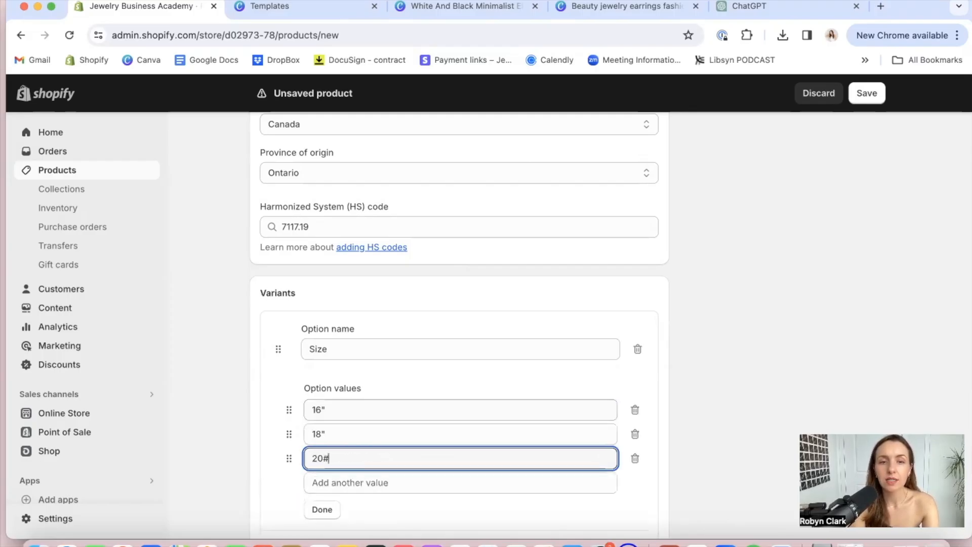
pyautogui.press('BackSpace')
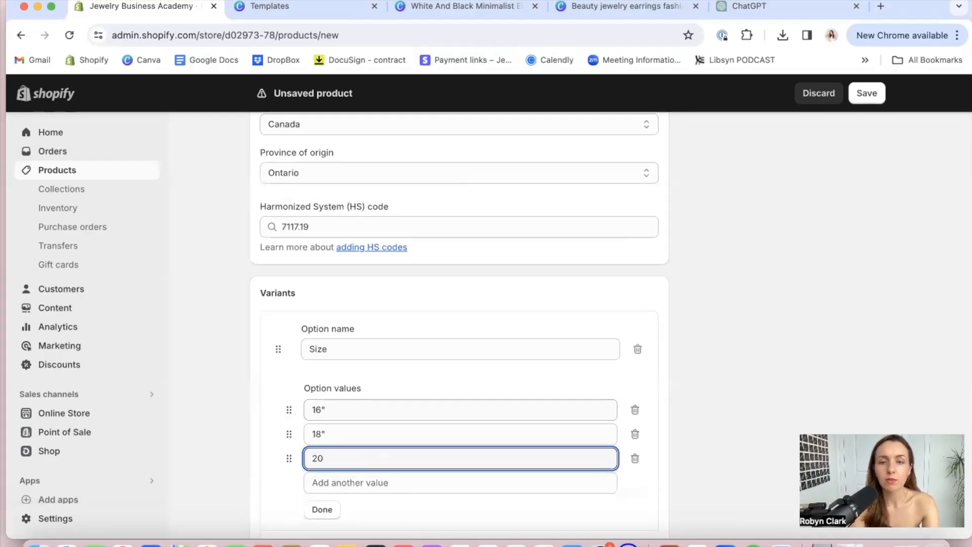
pyautogui.write('"')
pyautogui.press('Return')
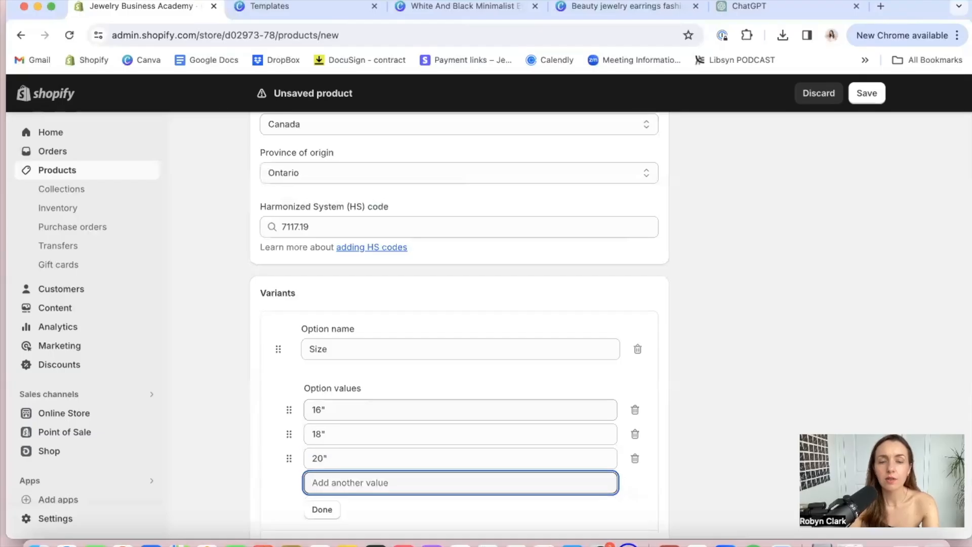
pyautogui.click(322, 509)
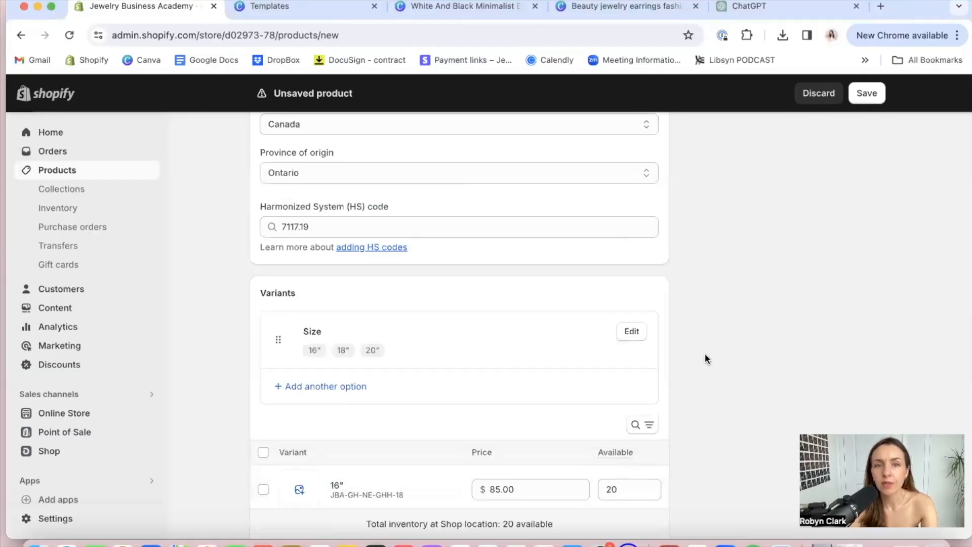
# Set the price of the 16" variant to $82 and the 20" variant to $88
pyautogui.scroll(-5, 704, 353)
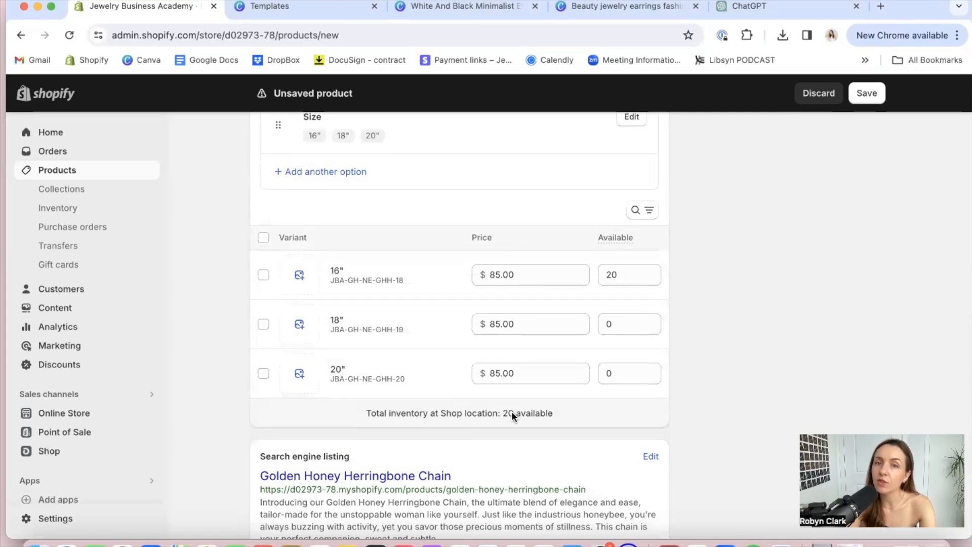
pyautogui.doubleClick(502, 274)
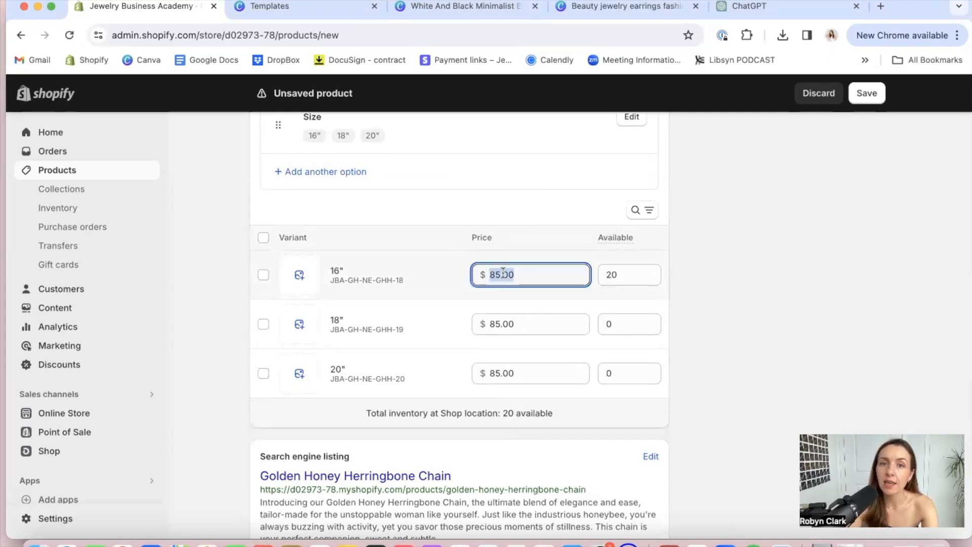
pyautogui.write('82')
pyautogui.doubleClick(502, 373)
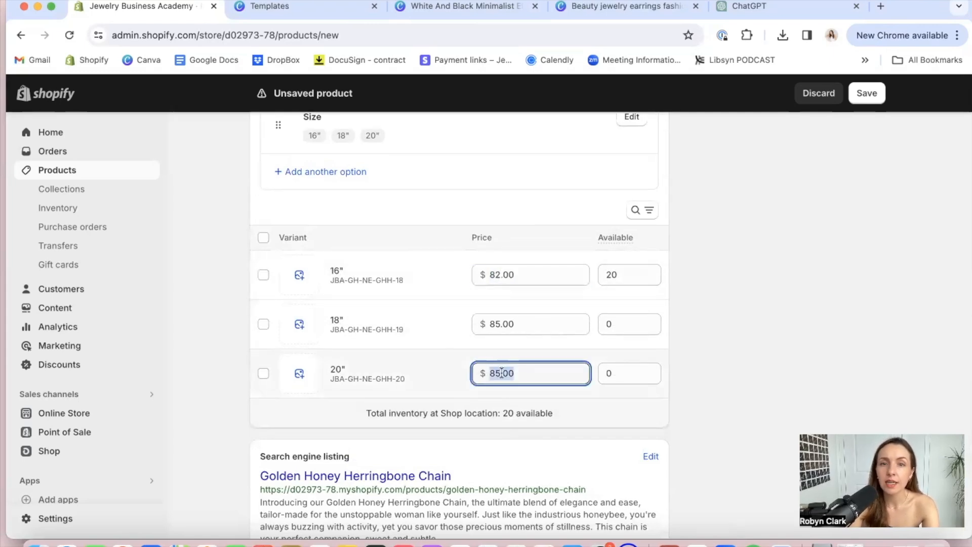
pyautogui.write('88')
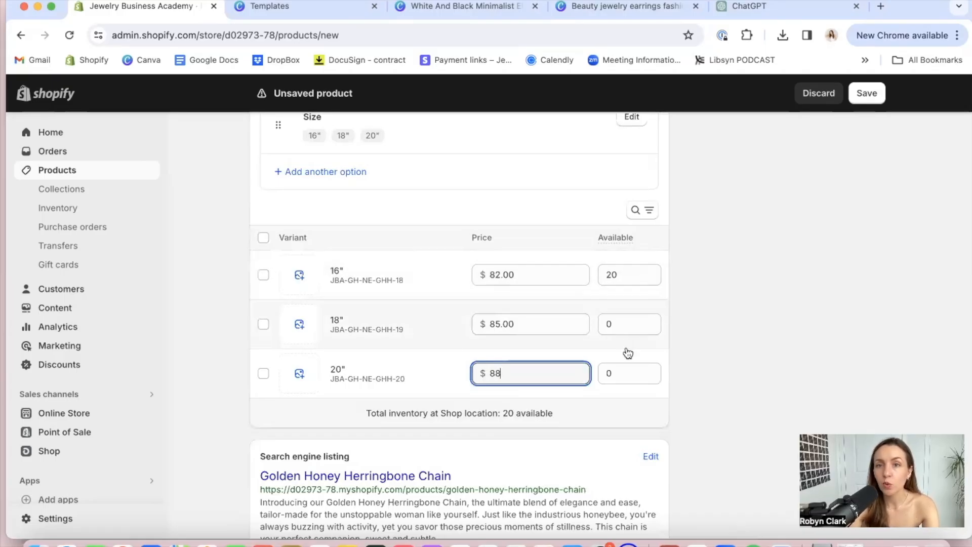
# Set the available quantity to 18 for the 18" variant and 12 for the 20" variant
pyautogui.click(616, 330)
pyautogui.write('18')
pyautogui.click(617, 373)
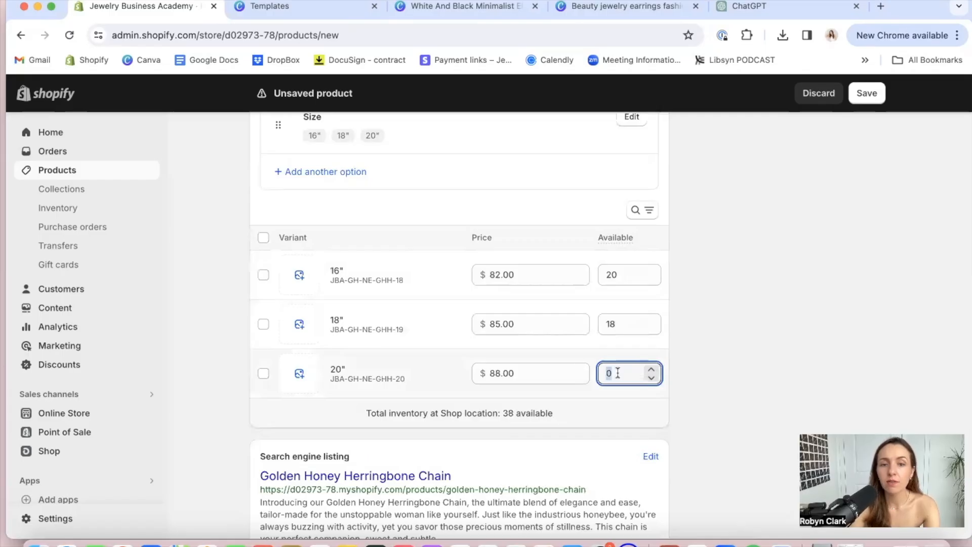
pyautogui.click(741, 371)
# Open the product's search engine listing for editing and select the entire meta description text
pyautogui.scroll(-1, 741, 371)
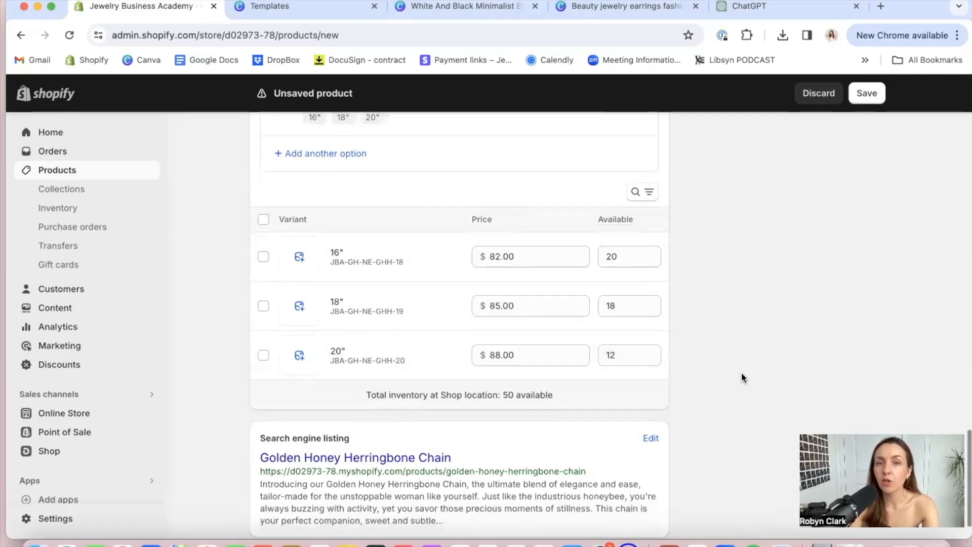
pyautogui.scroll(-2, 741, 378)
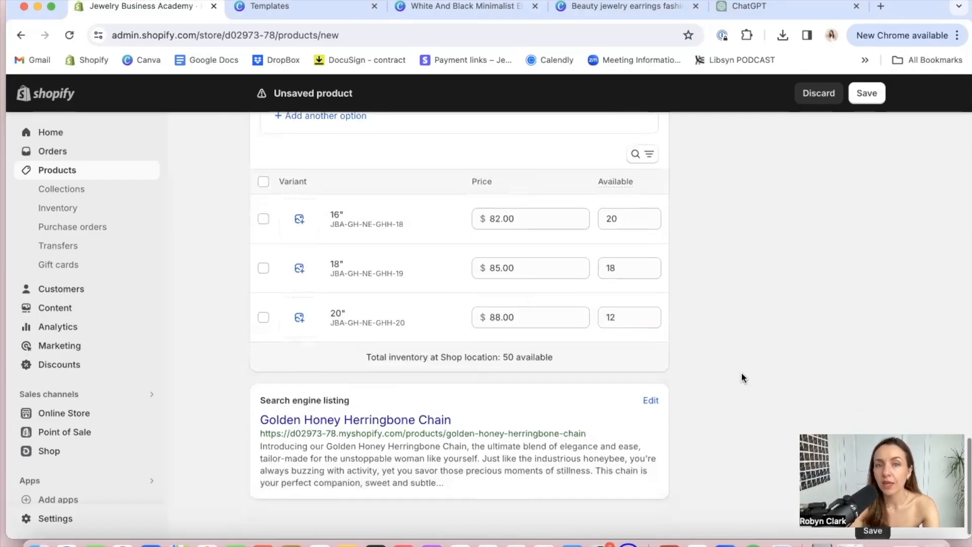
pyautogui.click(650, 395)
pyautogui.scroll(-5, 643, 397)
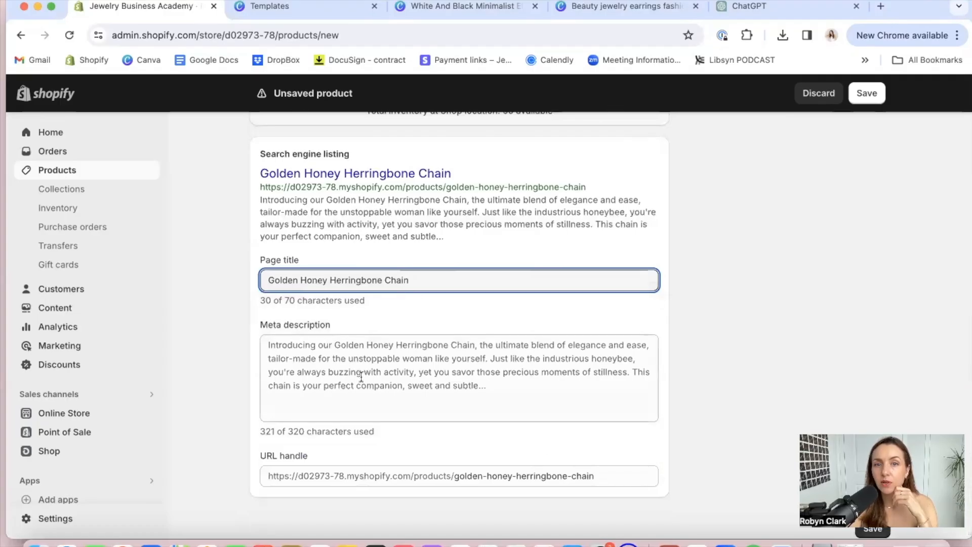
pyautogui.click(361, 377)
pyautogui.scroll(-1, 377, 409)
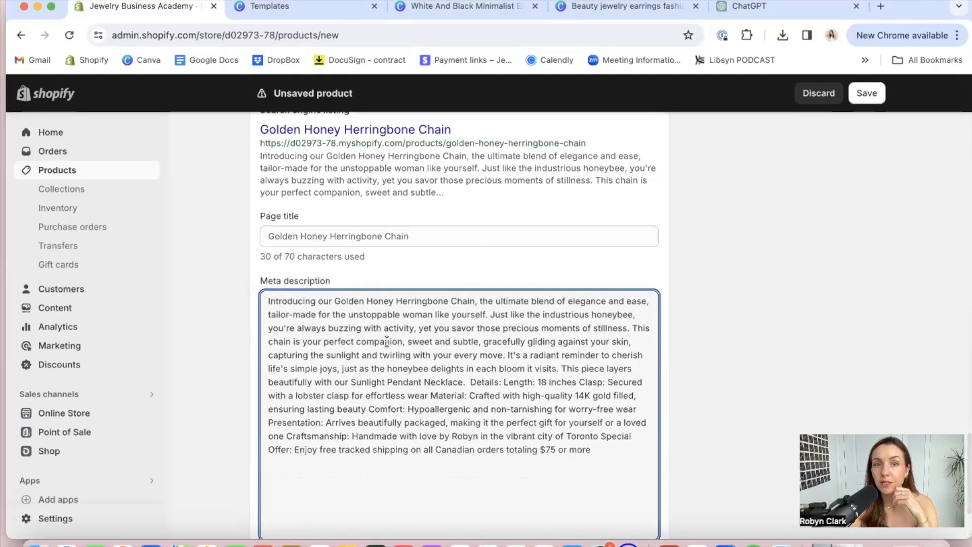
pyautogui.press('super+a')
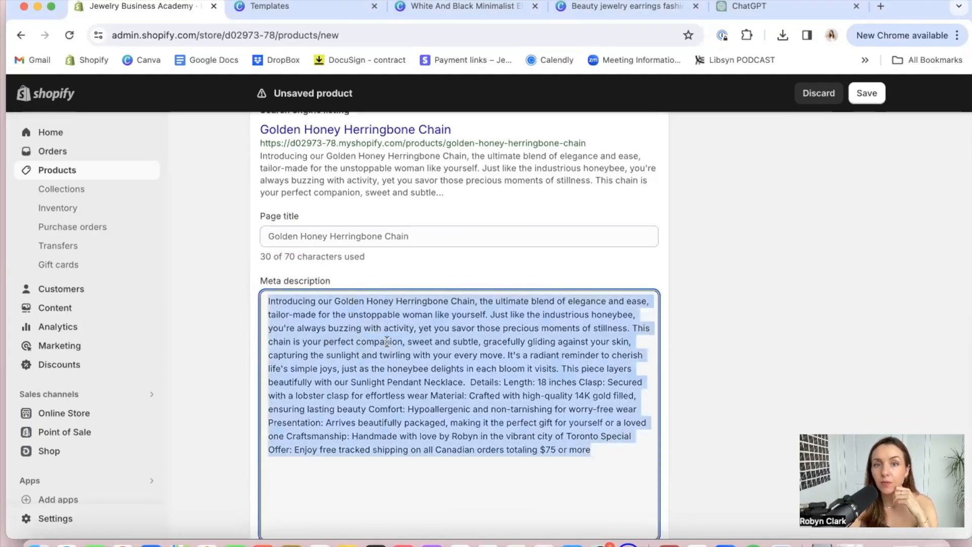
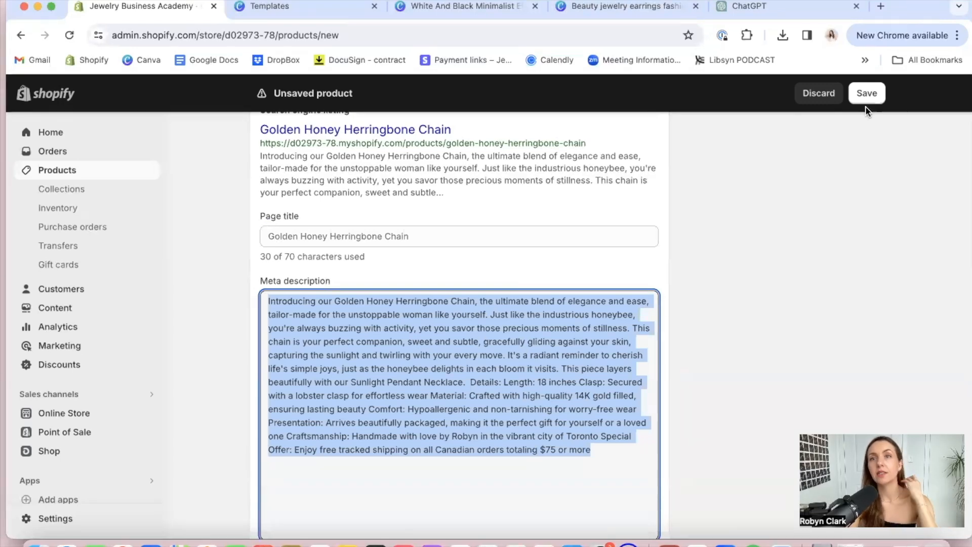
# Look back over the new Golden Honey Herringbone Chain product's variants and pricing, and save the product
pyautogui.scroll(1, 714, 255)
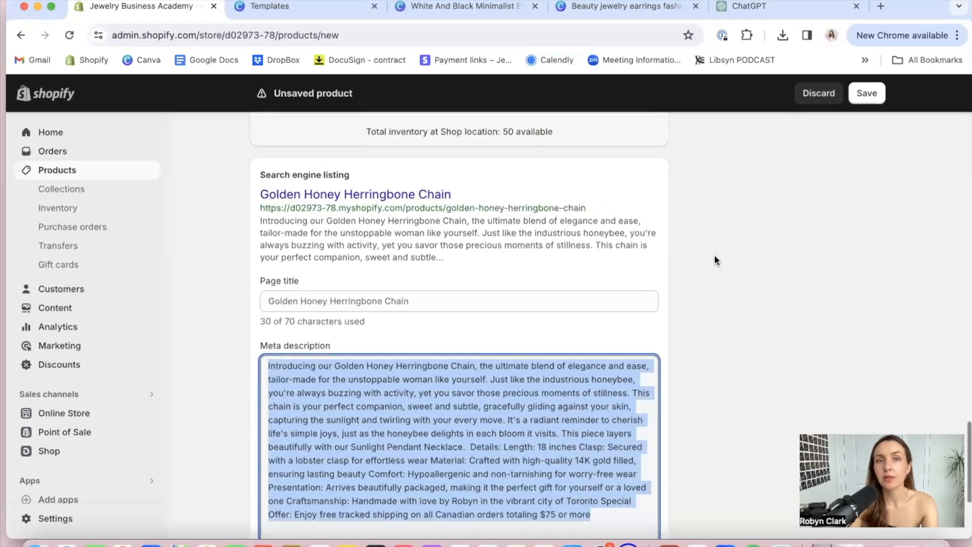
pyautogui.click(714, 256)
pyautogui.scroll(-1, 714, 256)
pyautogui.scroll(8, 715, 256)
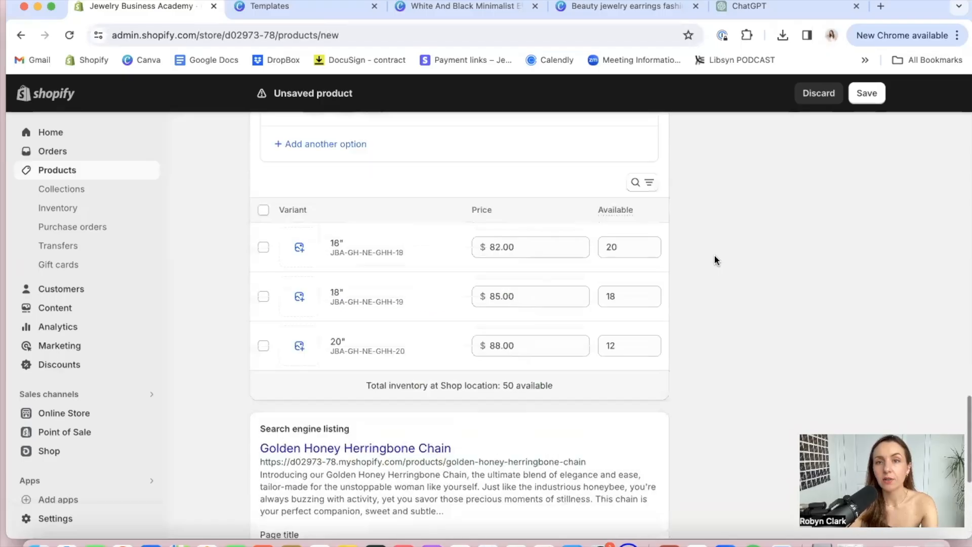
pyautogui.scroll(10, 714, 254)
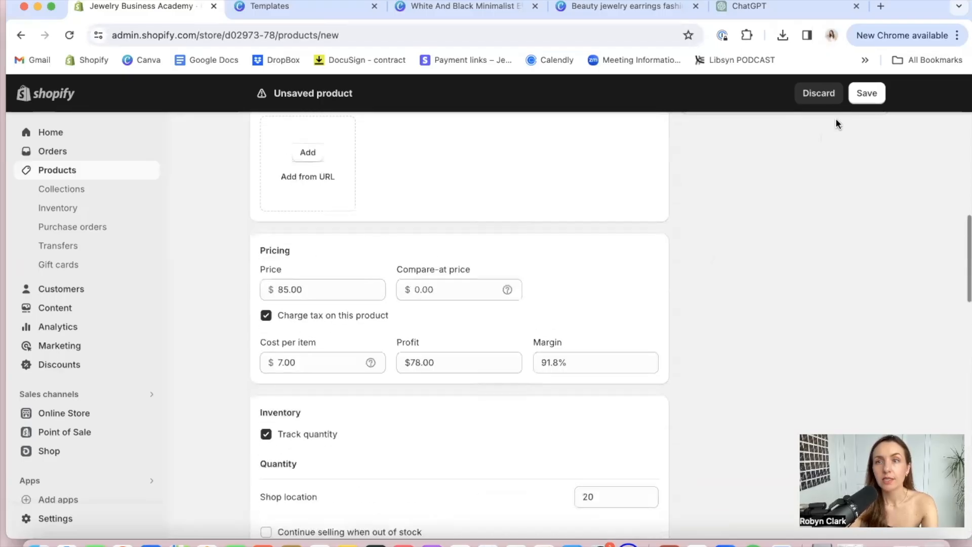
pyautogui.click(866, 93)
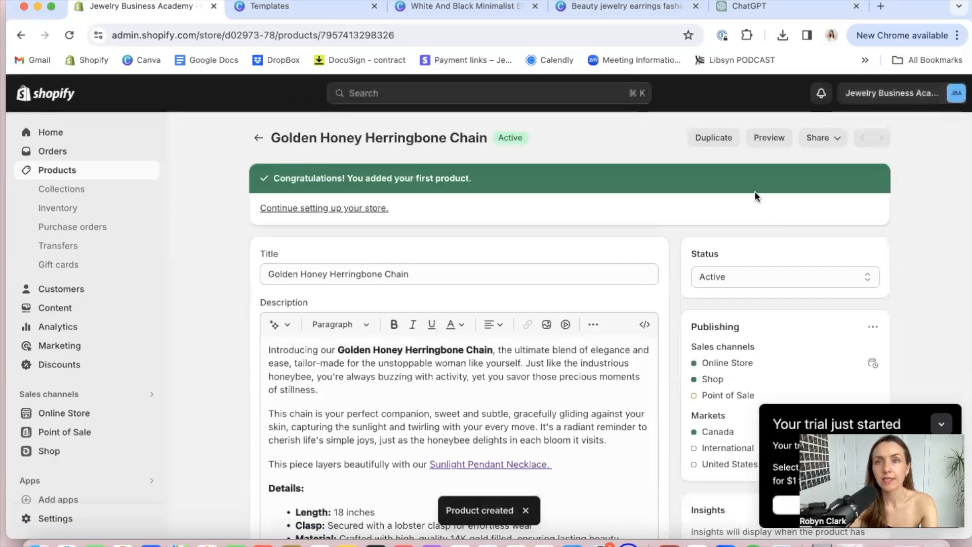
# Preview the saved product in the online store and try its 18" and 20" size options
pyautogui.click(768, 137)
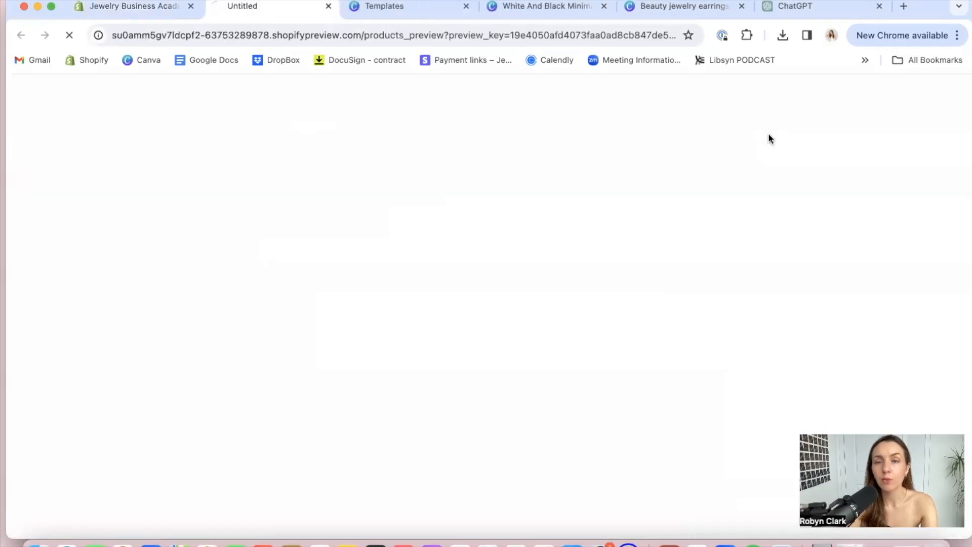
pyautogui.scroll(-5, 600, 294)
pyautogui.scroll(-1, 588, 321)
pyautogui.scroll(5, 588, 323)
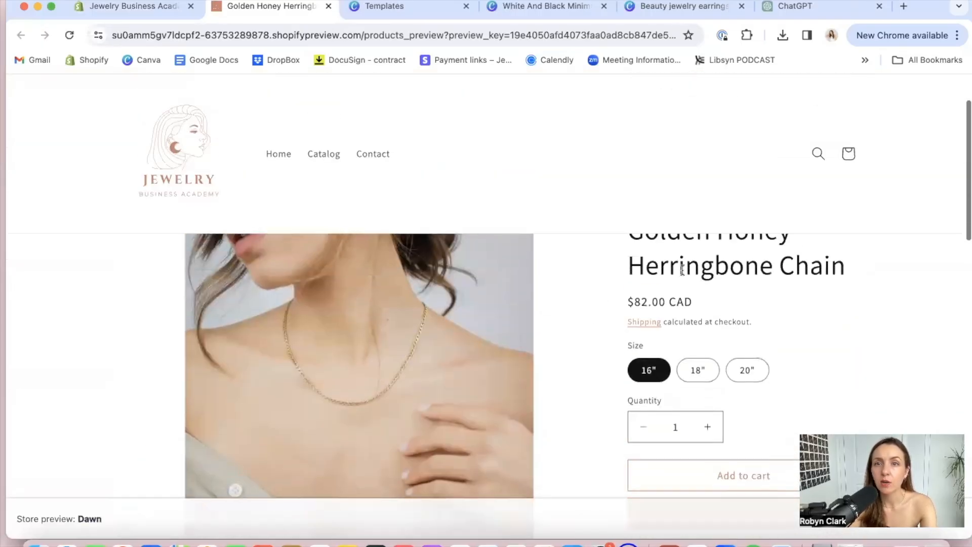
pyautogui.scroll(-3, 683, 269)
pyautogui.click(699, 306)
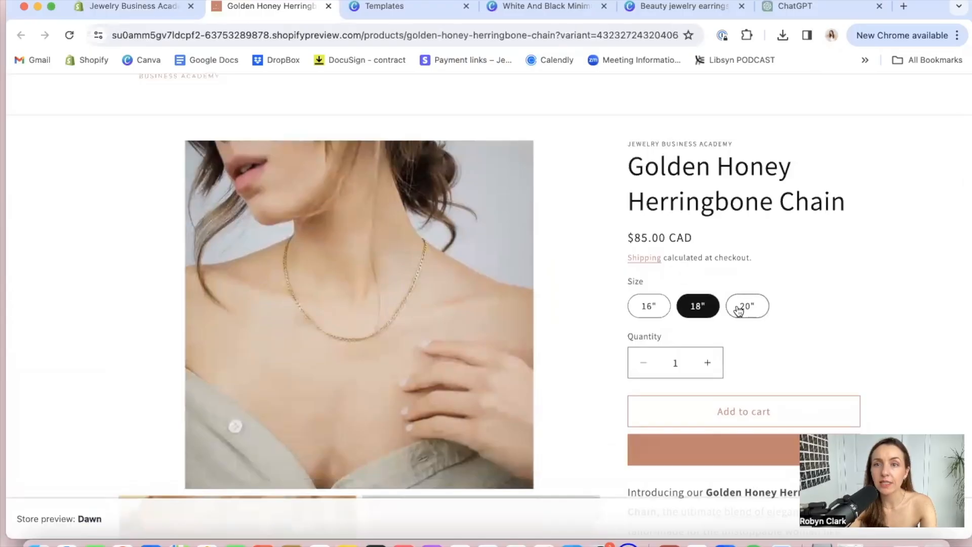
pyautogui.click(727, 306)
# Return from the checkout page to the product preview and examine its description, details list, photos and footer
pyautogui.scroll(-4, 681, 342)
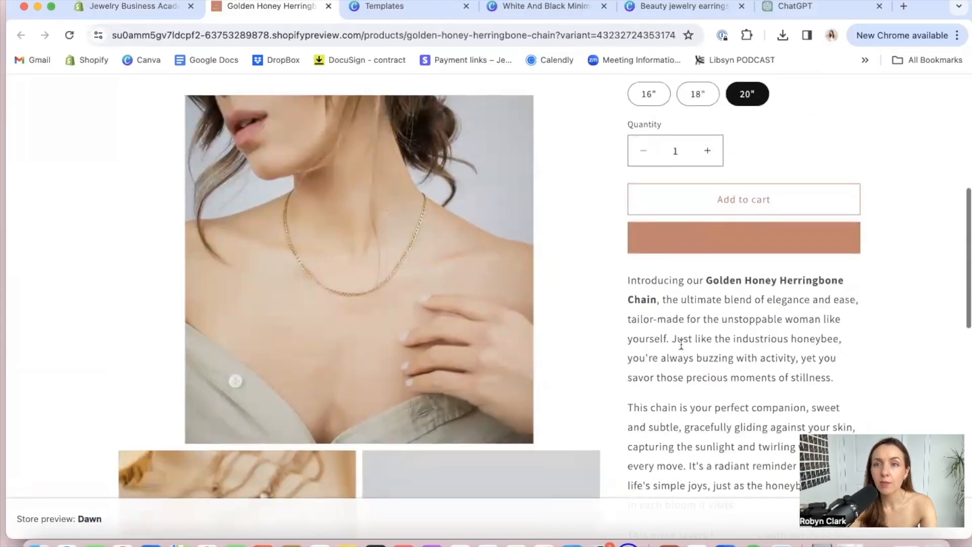
pyautogui.scroll(-1, 680, 344)
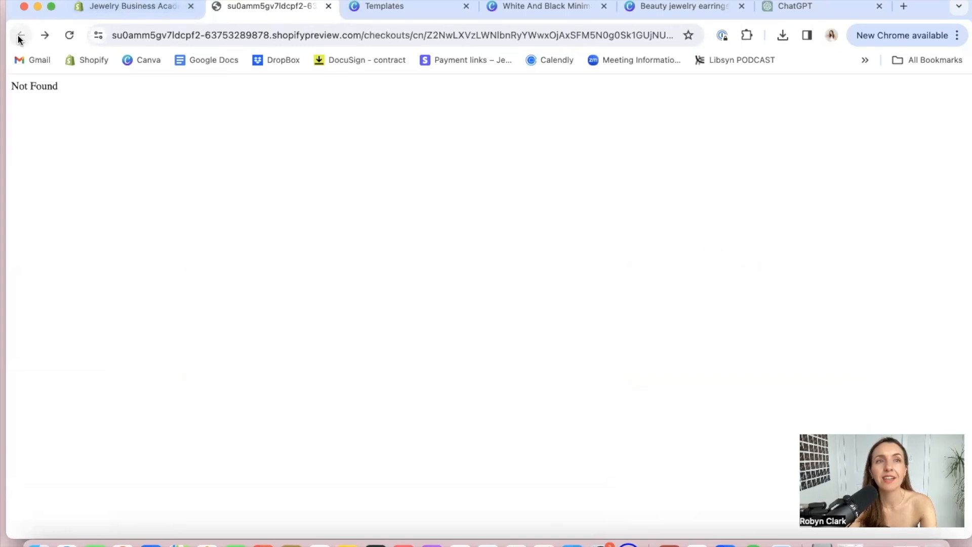
pyautogui.click(21, 35)
pyautogui.scroll(-2, 763, 248)
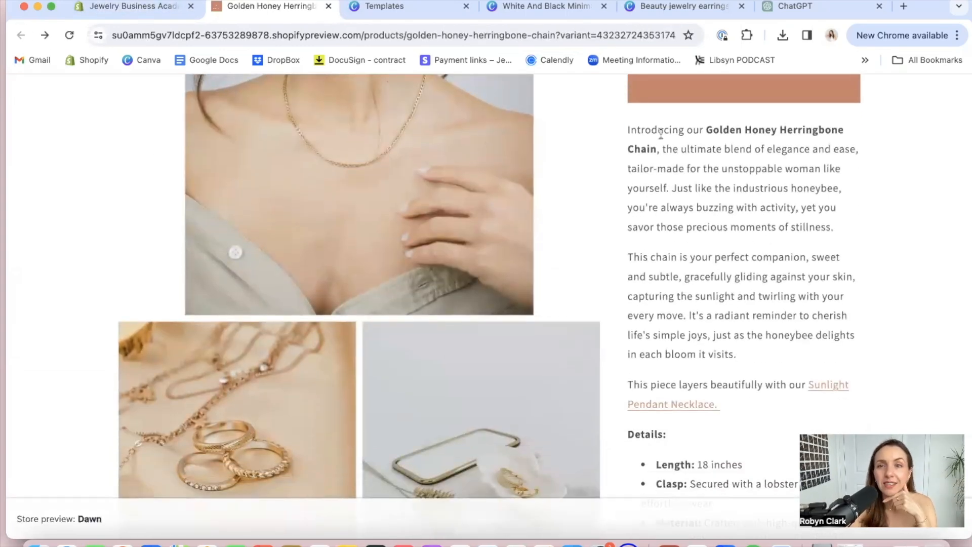
pyautogui.scroll(-1, 658, 130)
pyautogui.scroll(4, 660, 131)
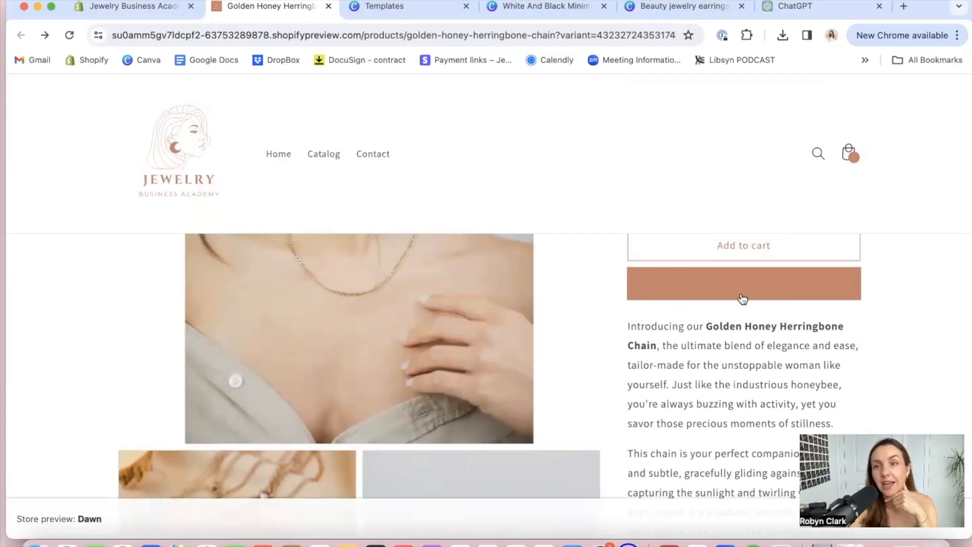
pyautogui.scroll(-5, 727, 339)
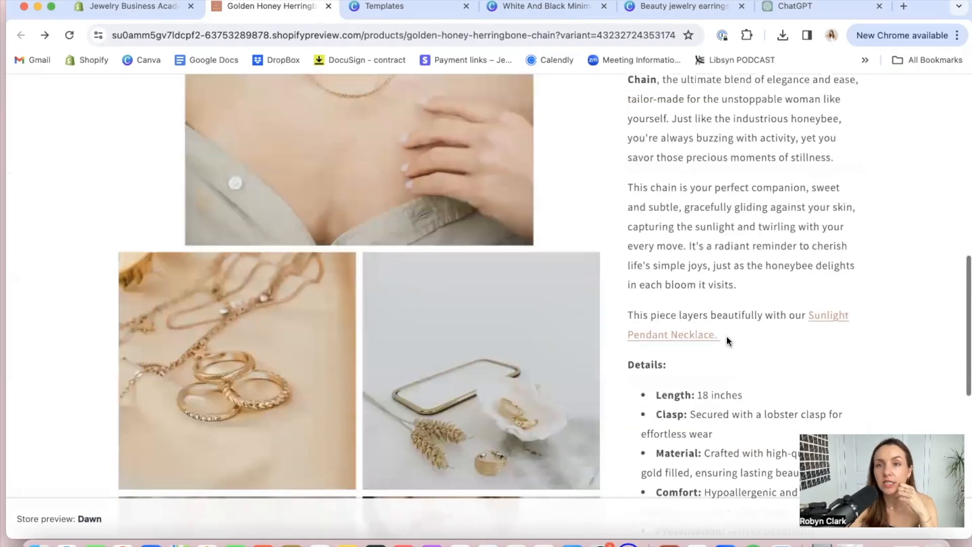
pyautogui.scroll(4, 726, 335)
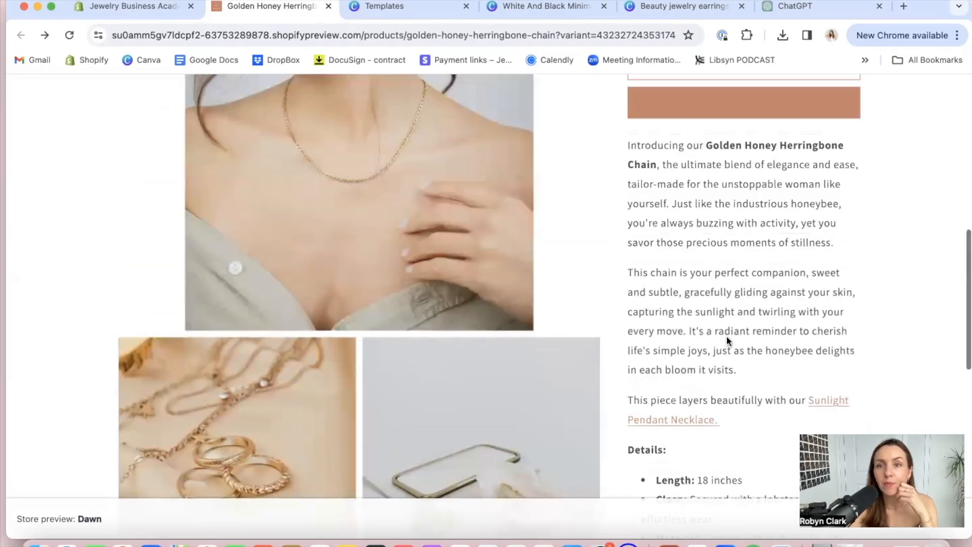
pyautogui.scroll(-6, 726, 337)
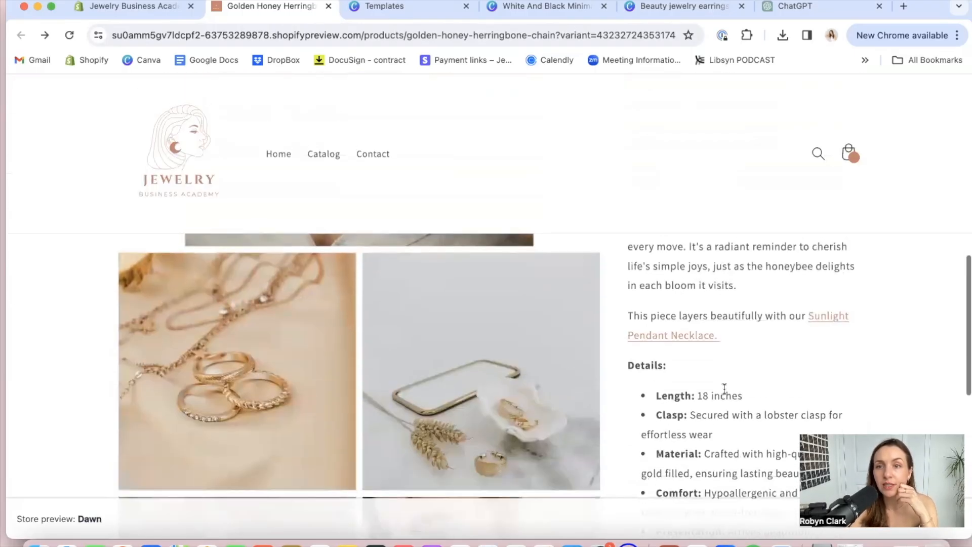
pyautogui.scroll(-1, 723, 388)
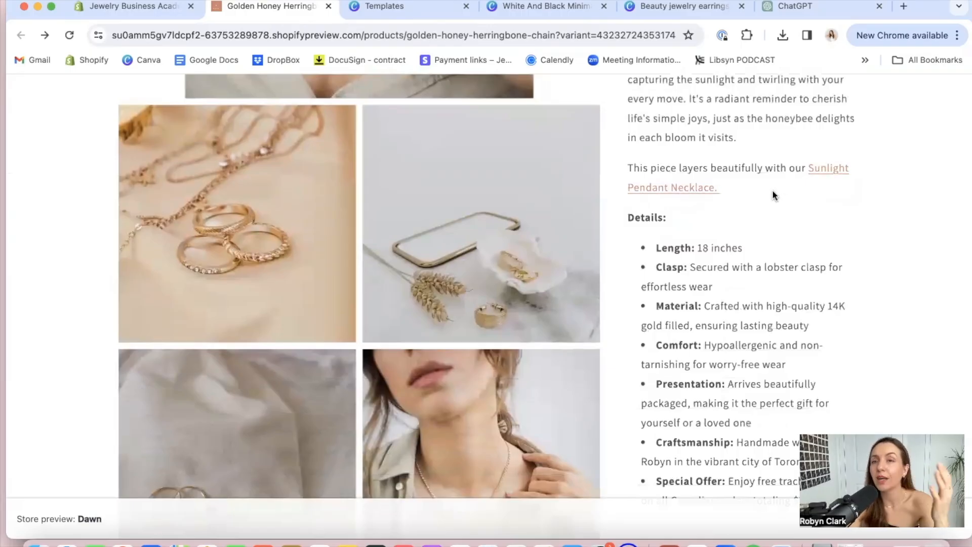
pyautogui.scroll(-3, 665, 314)
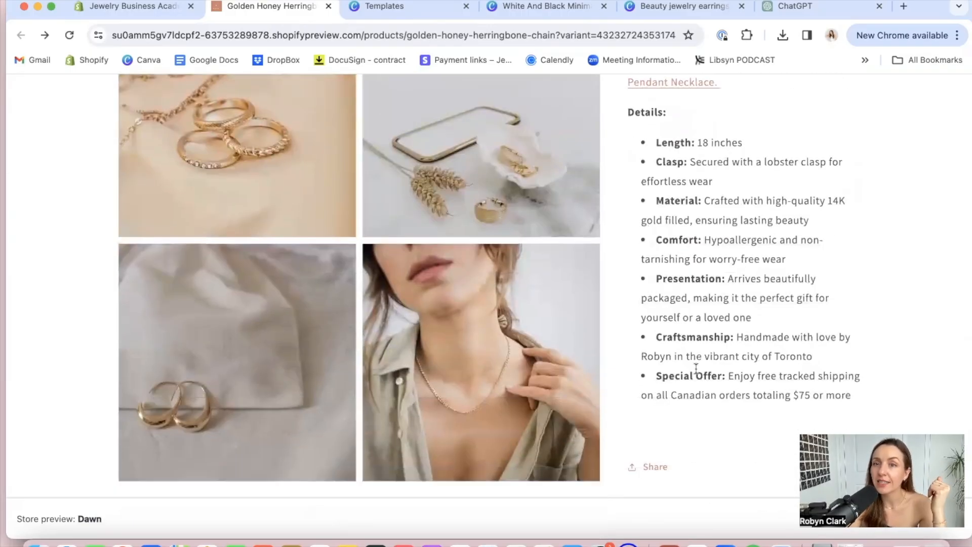
pyautogui.scroll(-4, 714, 367)
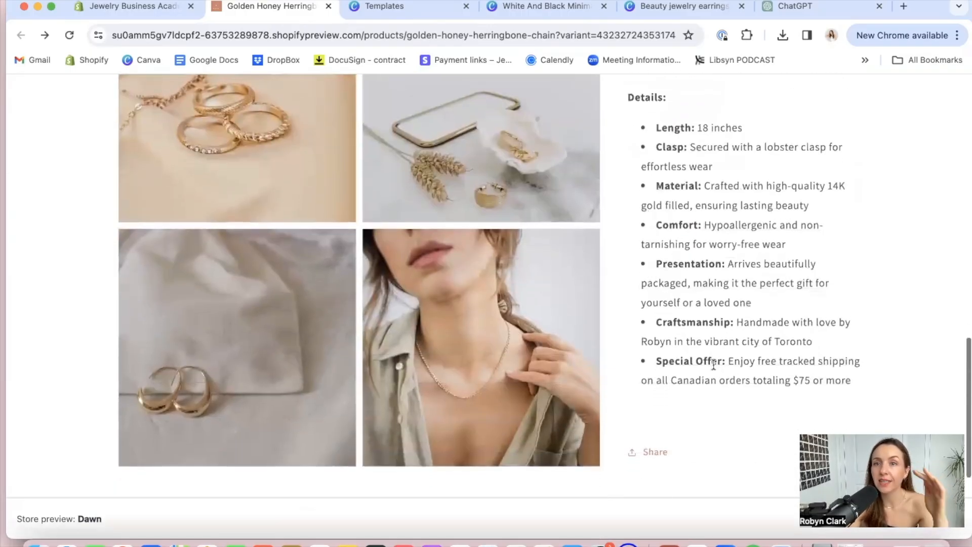
pyautogui.scroll(-1, 714, 365)
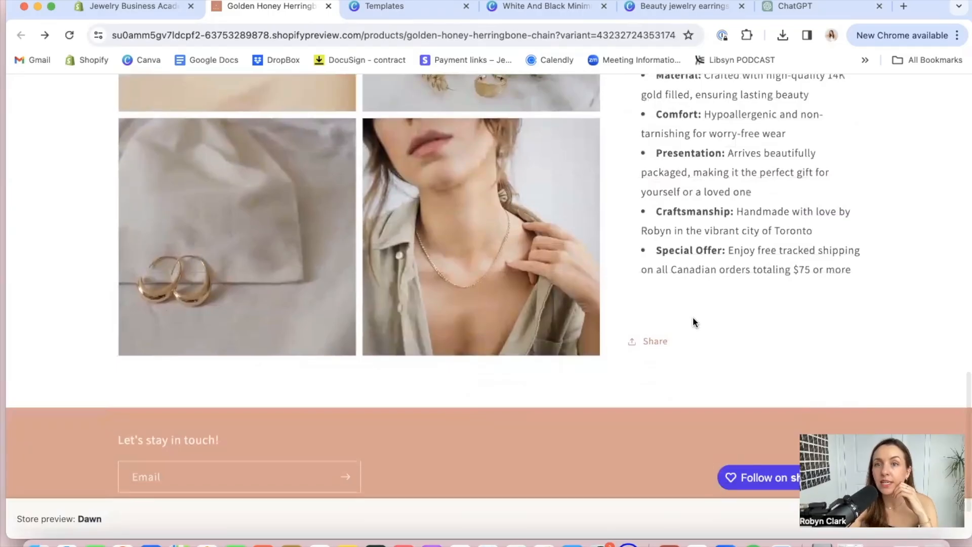
pyautogui.scroll(-1, 693, 316)
pyautogui.scroll(-3, 491, 347)
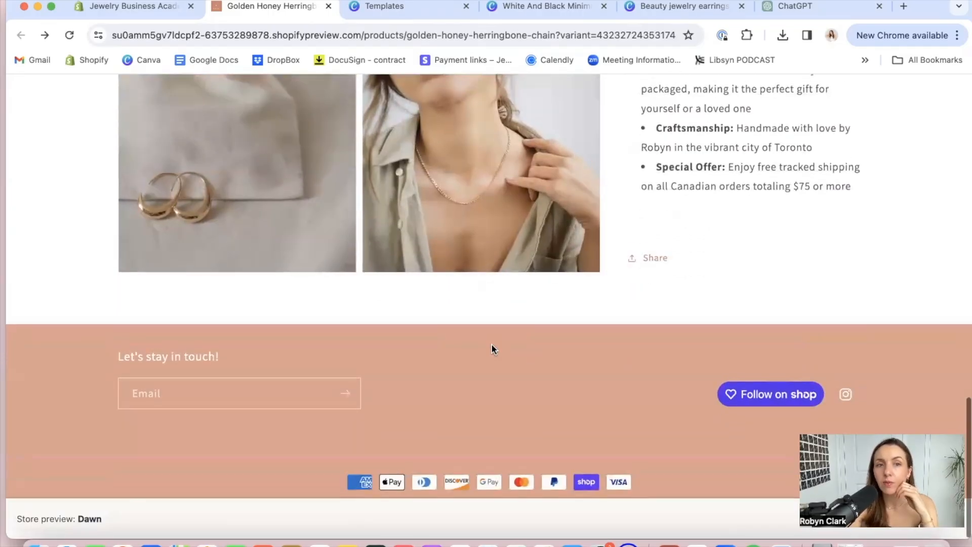
pyautogui.scroll(15, 491, 349)
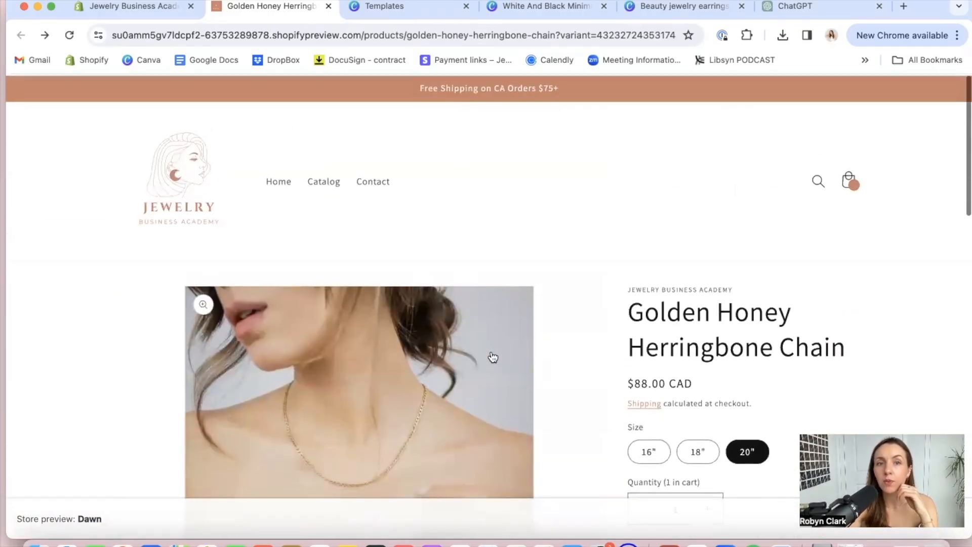
# Duplicate the Golden Honey Herringbone Chain product in the store admin as the draft "Golden Layering Necklace", copying its images
pyautogui.click(143, 15)
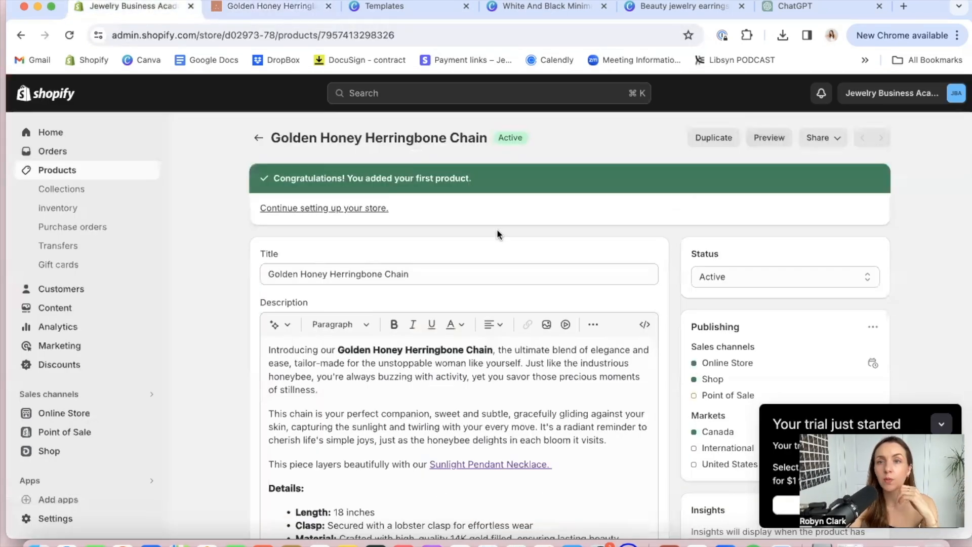
pyautogui.click(714, 140)
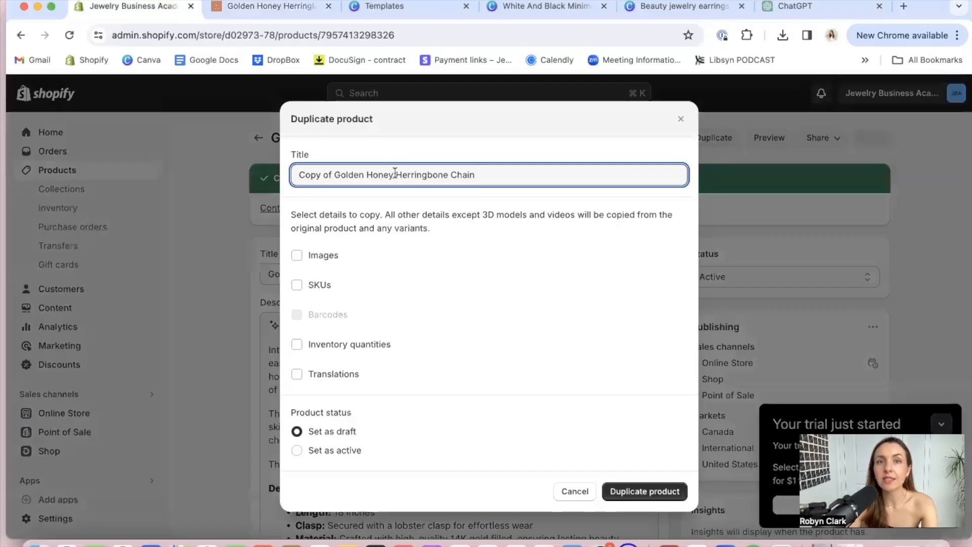
pyautogui.moveTo(448, 170); pyautogui.dragTo(330, 165)
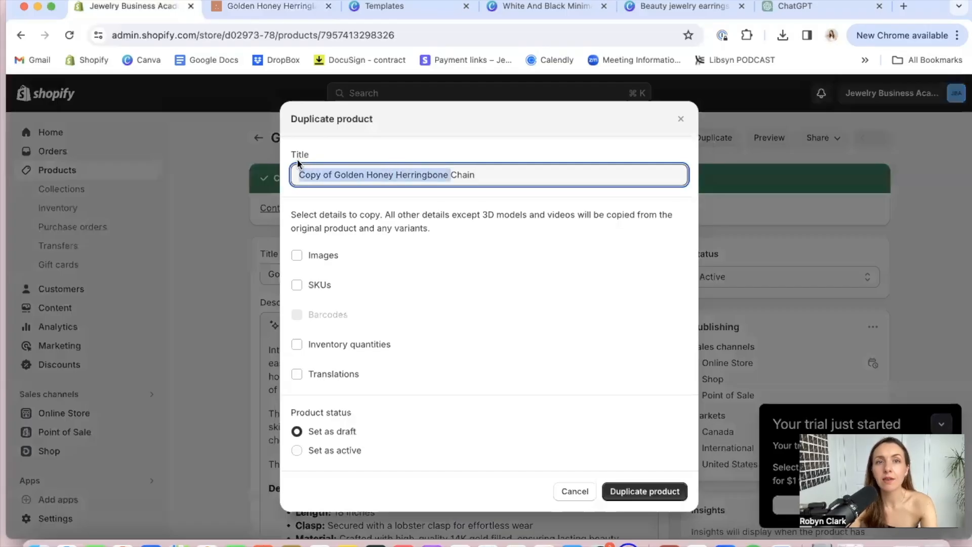
pyautogui.write('Golden Layering NecklaceChain')
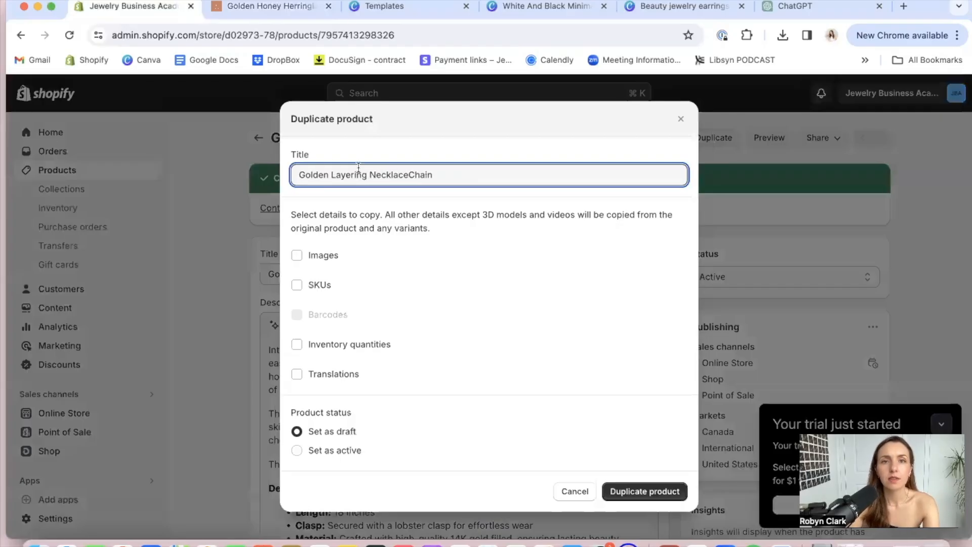
pyautogui.doubleClick(423, 174)
pyautogui.write('N')
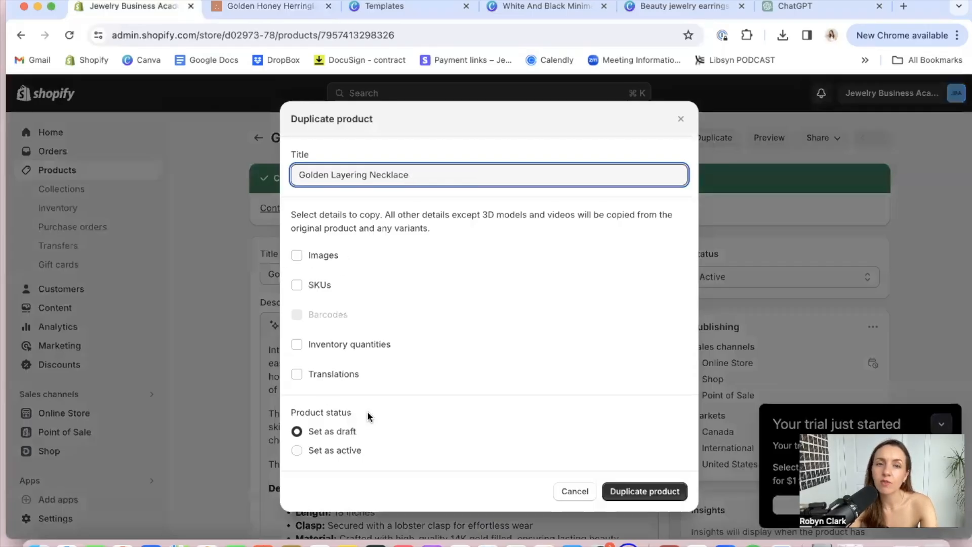
pyautogui.click(318, 259)
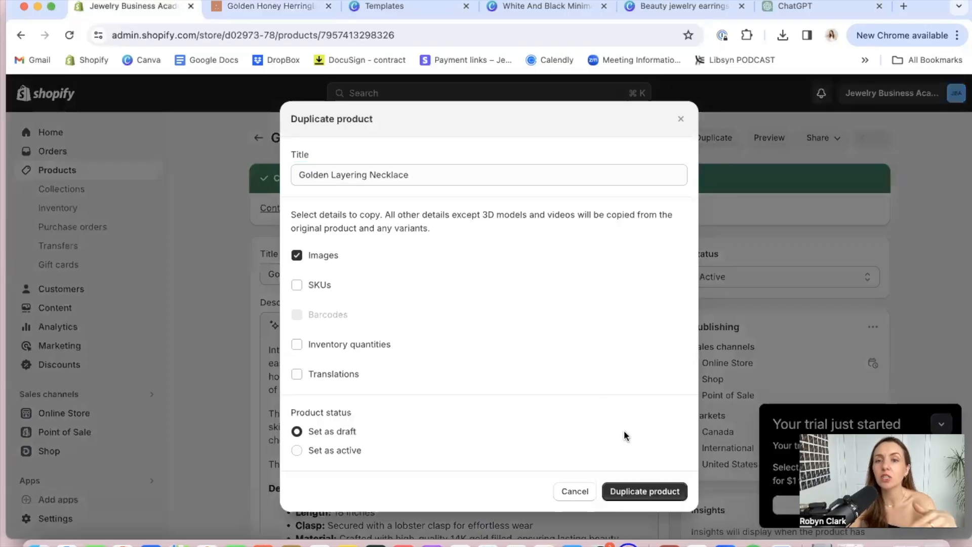
pyautogui.click(645, 492)
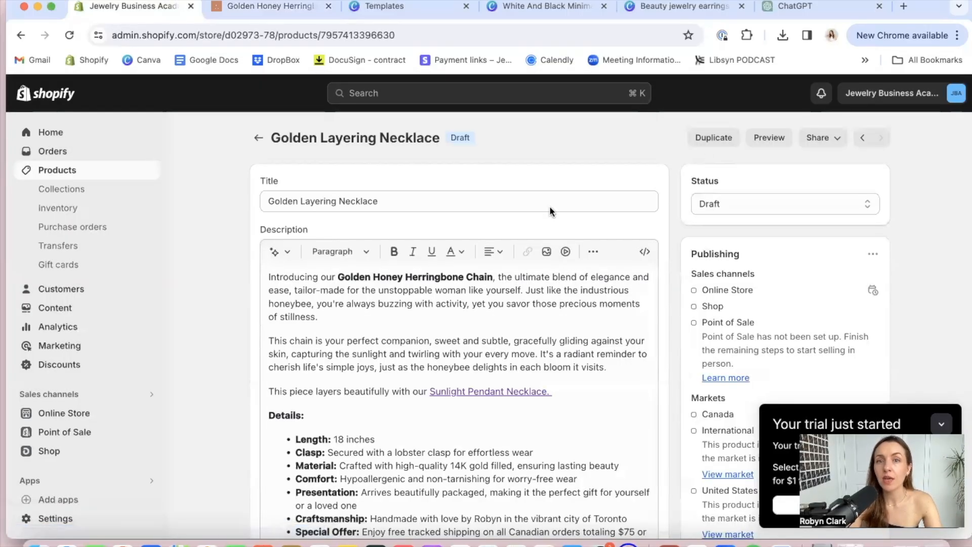
# Add the Golden Layering Necklace to the Golden Hour Collection, Bracelets, Bestsellers, Anklets and Rings collections and save the product
pyautogui.tripleClick(405, 294)
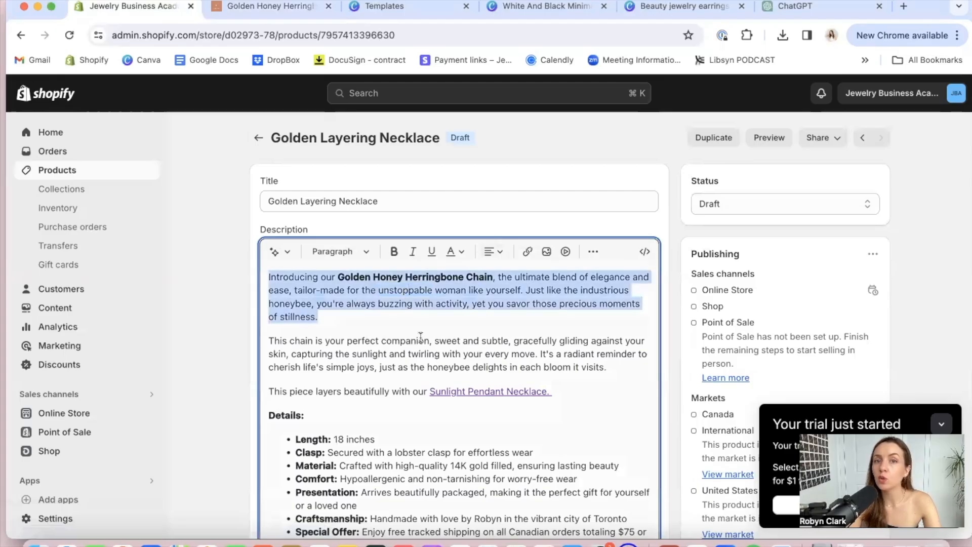
pyautogui.click(397, 368)
pyautogui.scroll(-15, 420, 430)
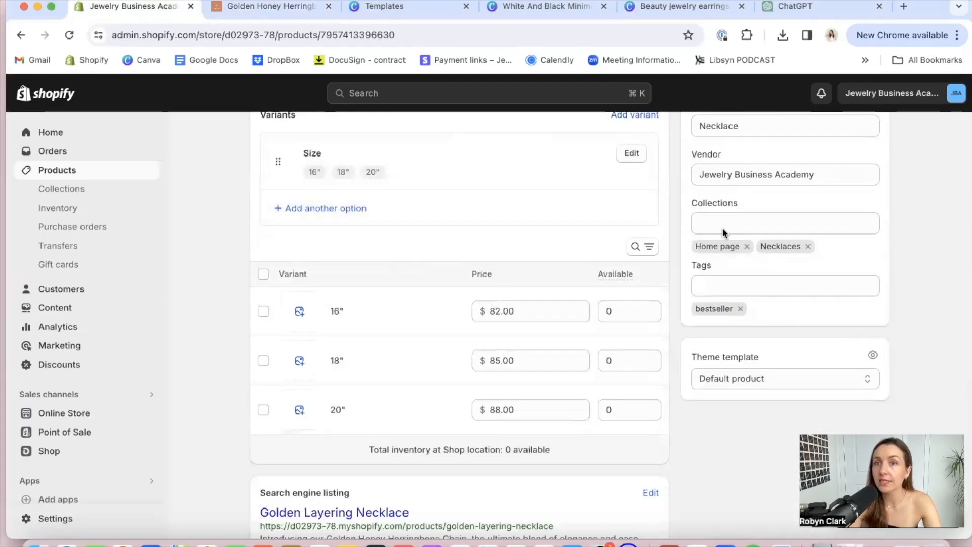
pyautogui.click(760, 223)
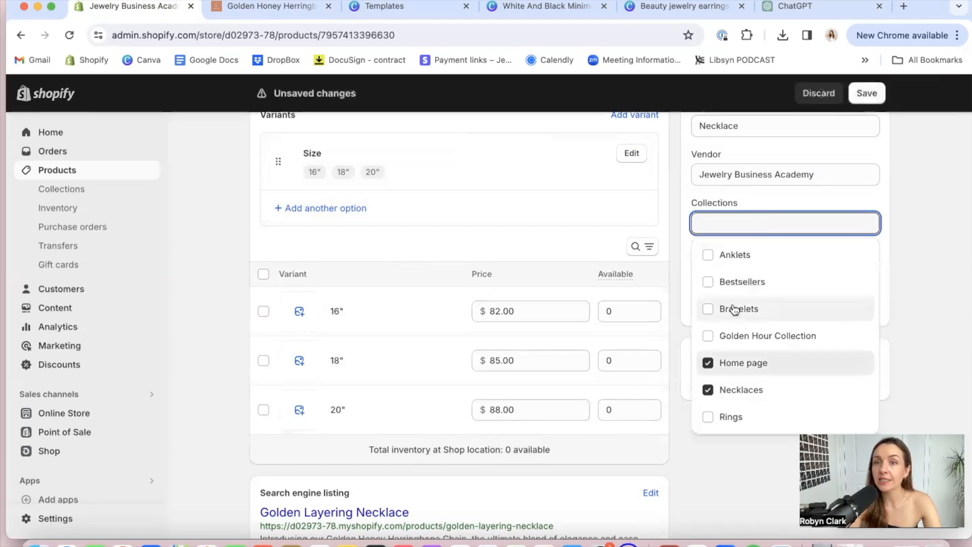
pyautogui.click(734, 336)
pyautogui.click(725, 309)
pyautogui.click(727, 282)
pyautogui.click(723, 255)
pyautogui.click(727, 415)
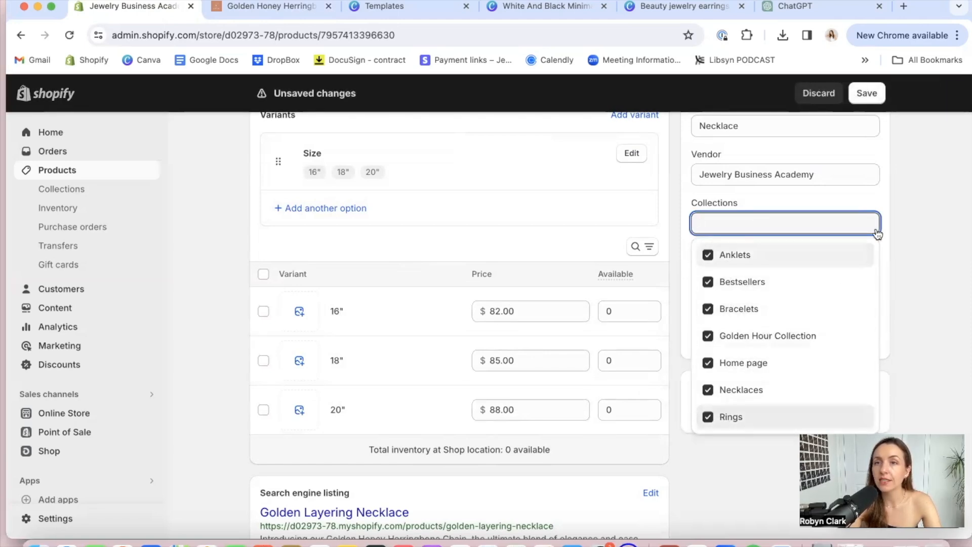
pyautogui.click(880, 94)
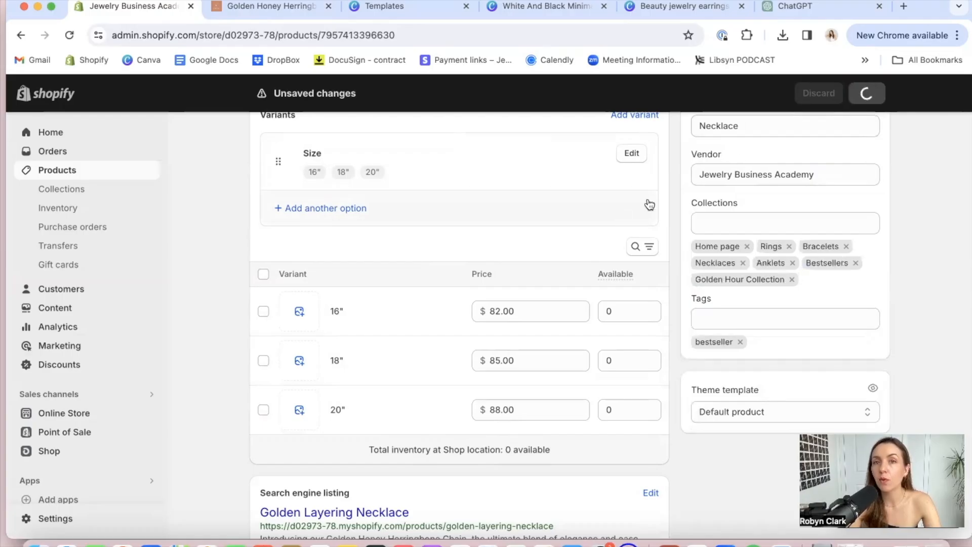
pyautogui.scroll(15, 656, 254)
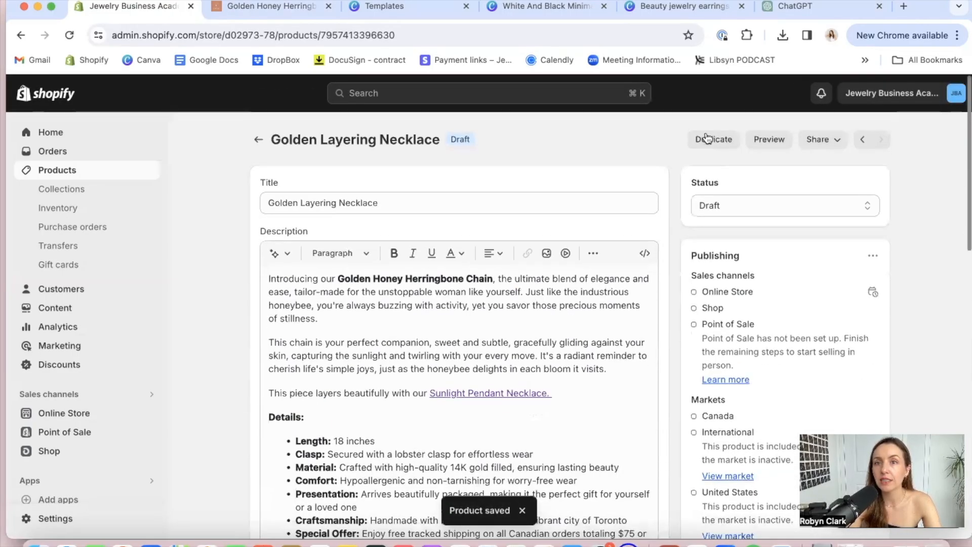
pyautogui.click(707, 138)
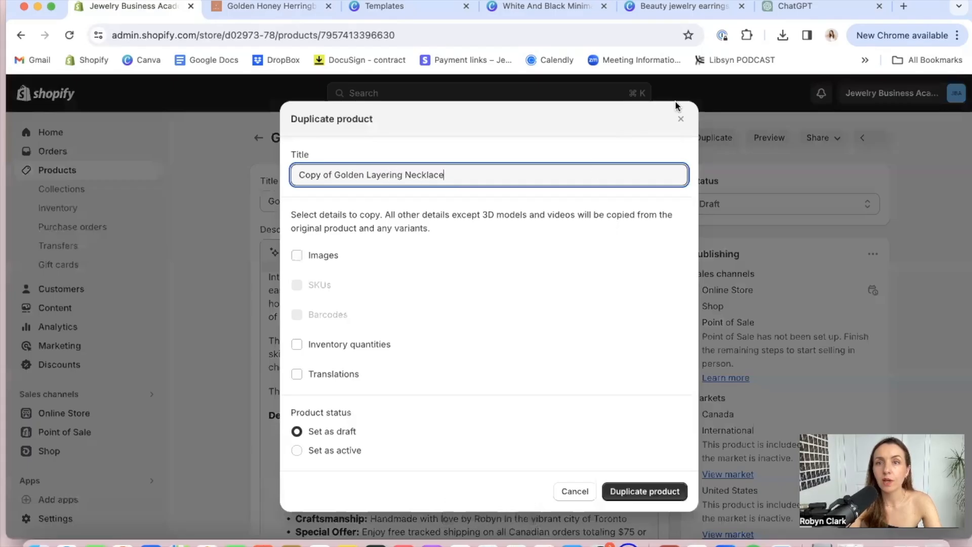
pyautogui.click(680, 119)
pyautogui.scroll(-15, 433, 426)
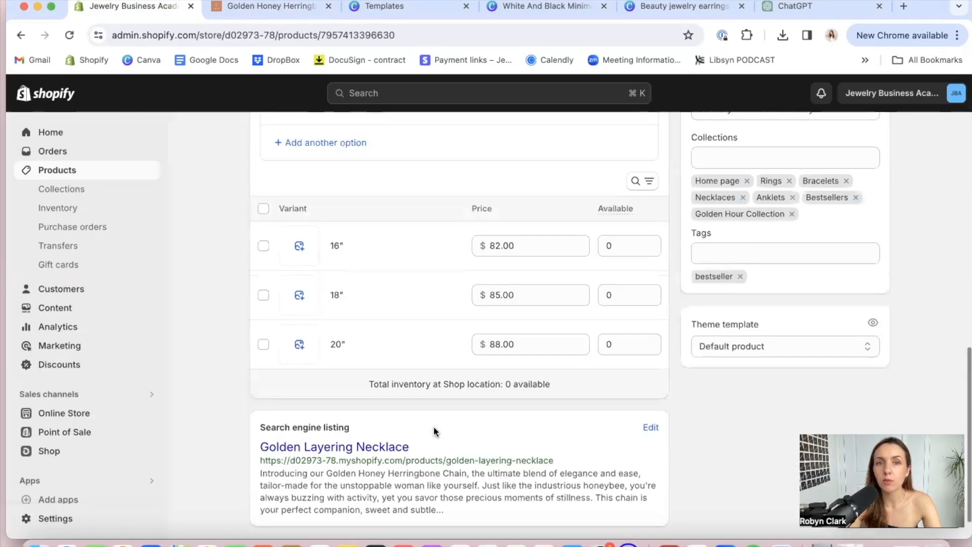
# Upload images 5.png through 9.png to the Golden Layering Necklace's media and make the gold chain photo the first image
pyautogui.scroll(10, 433, 426)
pyautogui.click(424, 390)
pyautogui.click(260, 153)
pyautogui.click(258, 213)
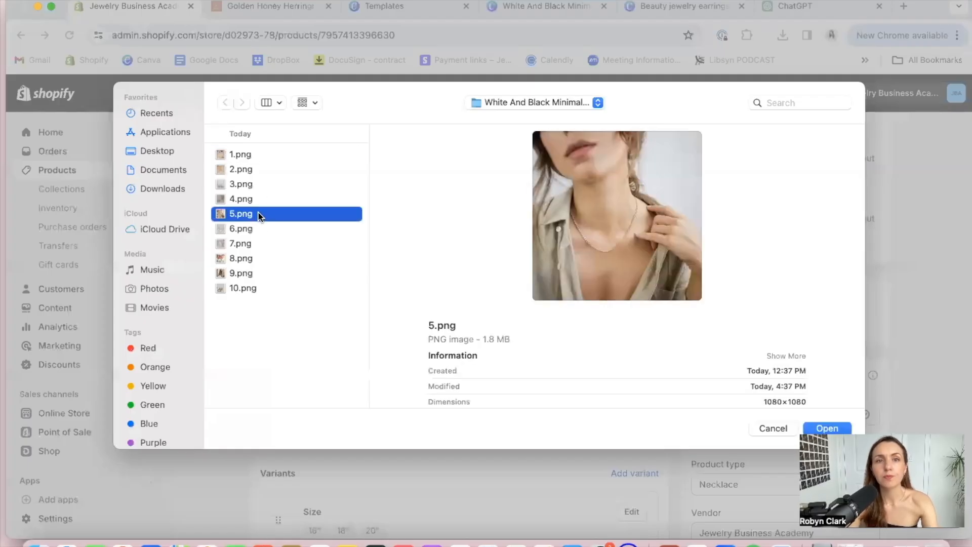
pyautogui.keyDown('shift'); pyautogui.click(256, 272); pyautogui.keyUp('shift')
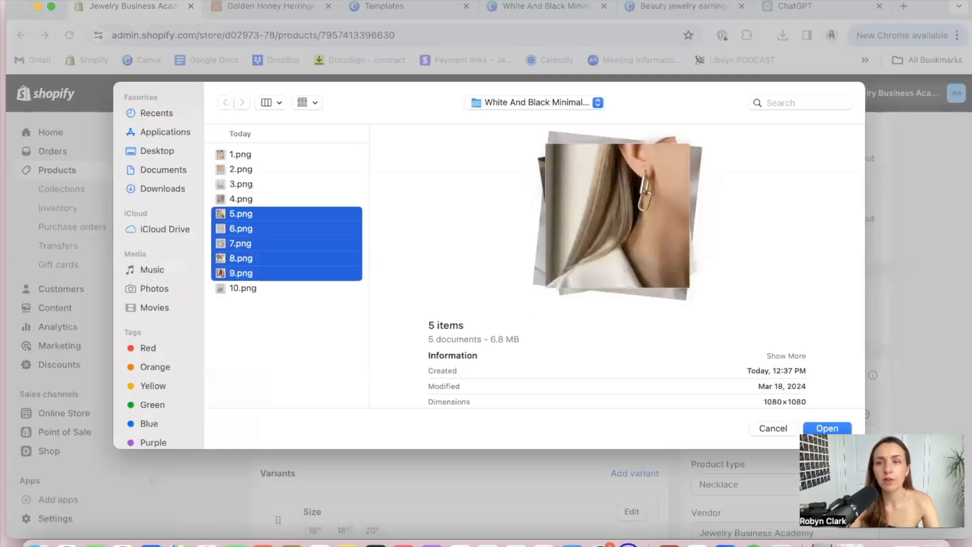
pyautogui.click(814, 429)
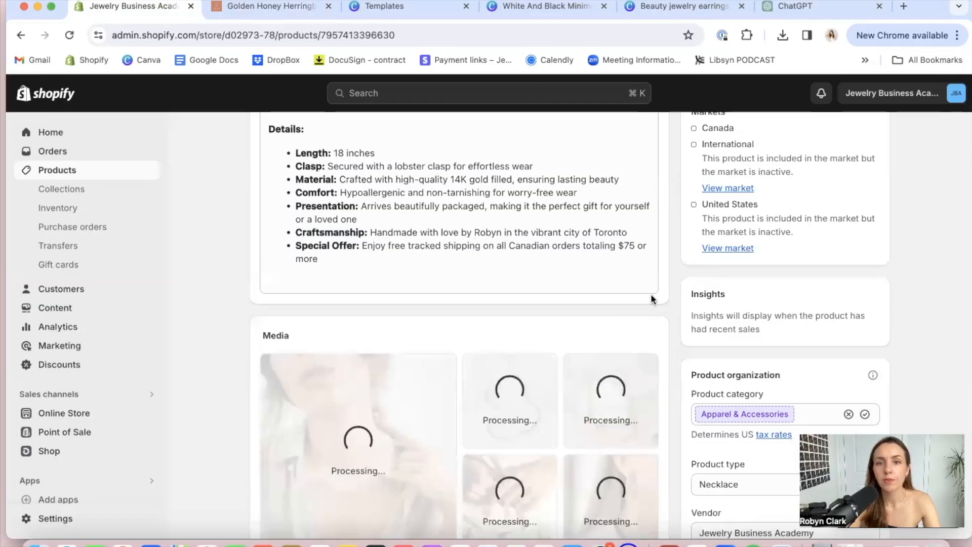
pyautogui.moveTo(512, 403); pyautogui.dragTo(360, 459)
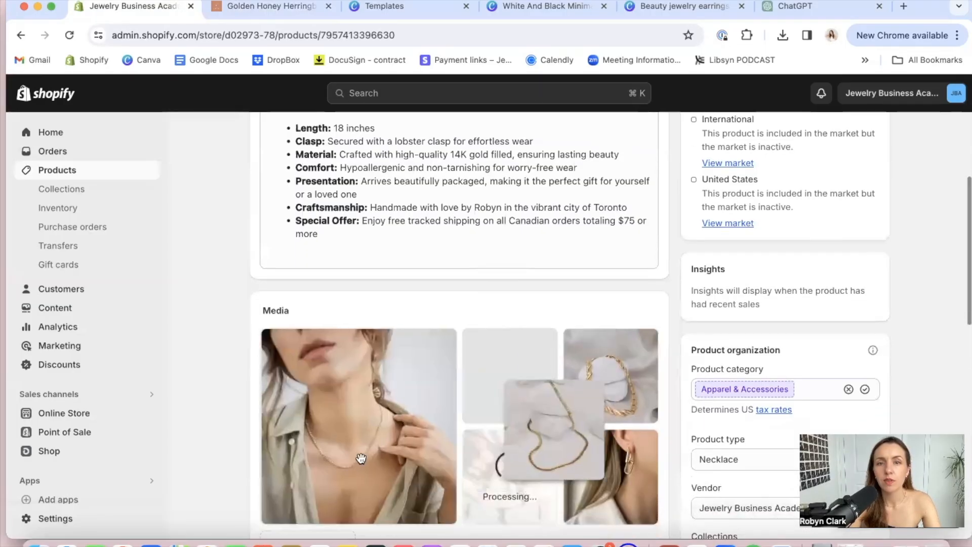
pyautogui.moveTo(501, 369); pyautogui.dragTo(369, 365)
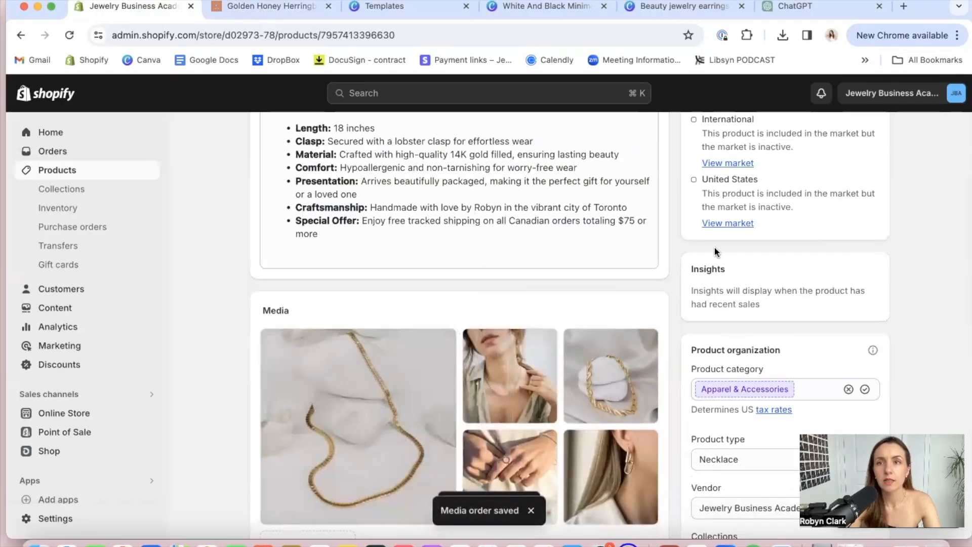
# Duplicate the Golden Layering Necklace as a draft product titled "Golden Ring", copying its images
pyautogui.scroll(6, 714, 250)
pyautogui.scroll(-15, 714, 250)
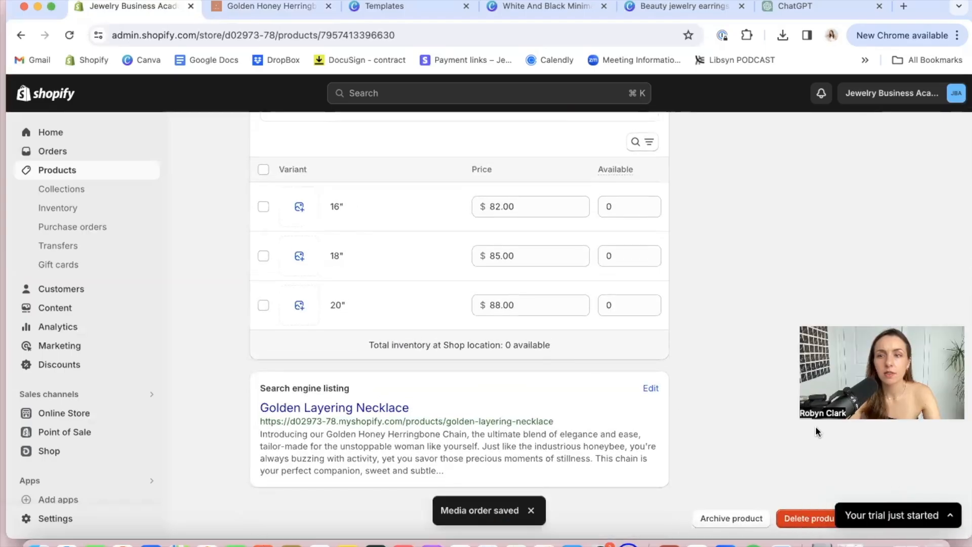
pyautogui.scroll(10, 816, 430)
pyautogui.scroll(5, 815, 426)
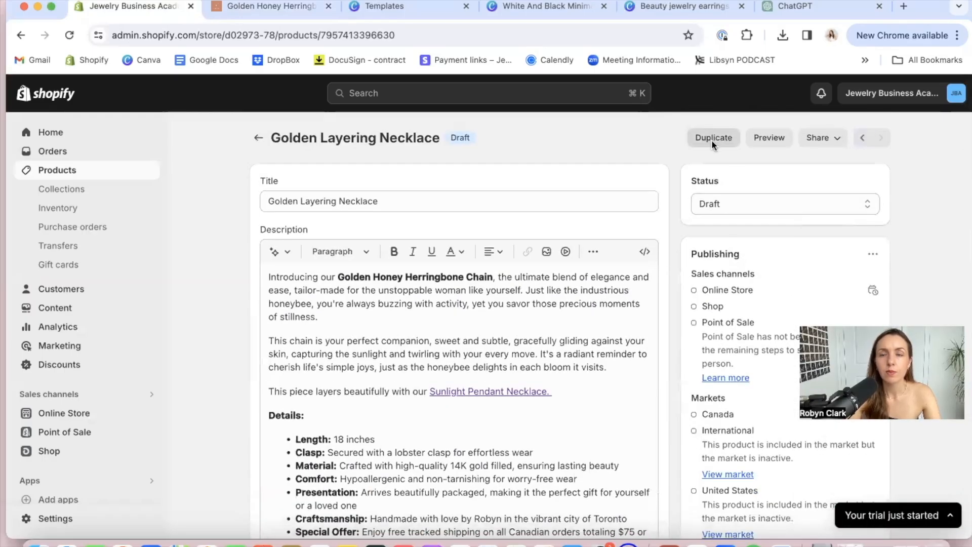
pyautogui.click(711, 140)
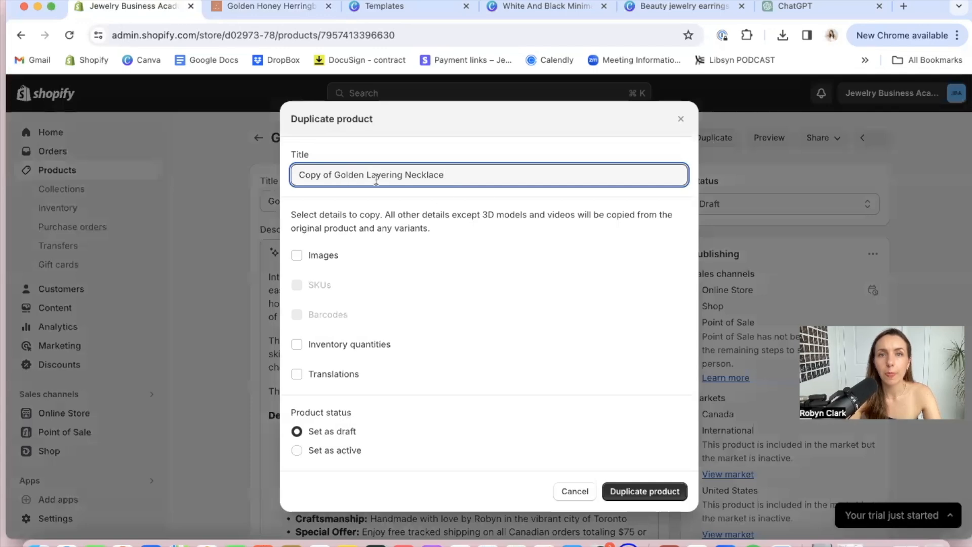
pyautogui.moveTo(440, 175); pyautogui.dragTo(278, 176)
pyautogui.press('Right')
pyautogui.press('BackSpace')
pyautogui.press('BackSpace')
pyautogui.tripleClick(310, 174)
pyautogui.write('Golden Ring')
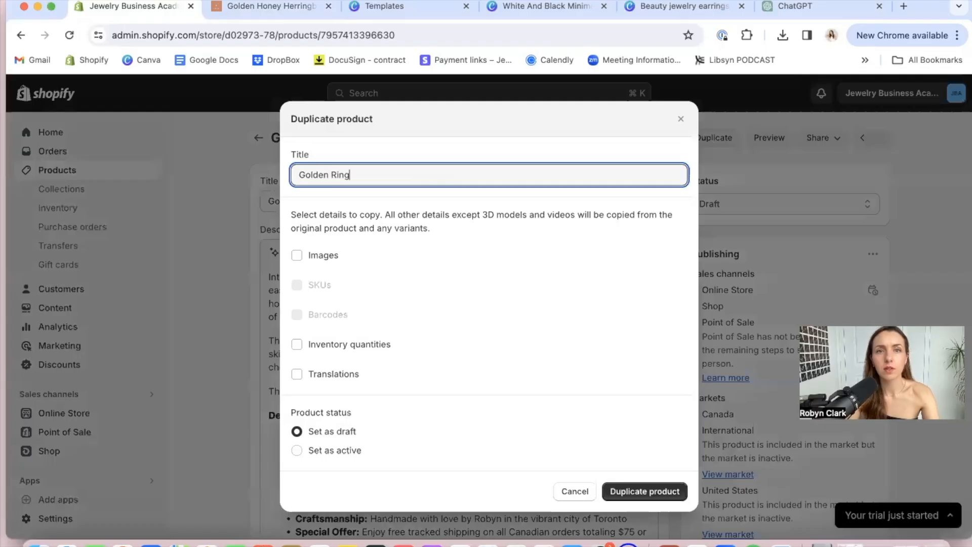
pyautogui.click(311, 256)
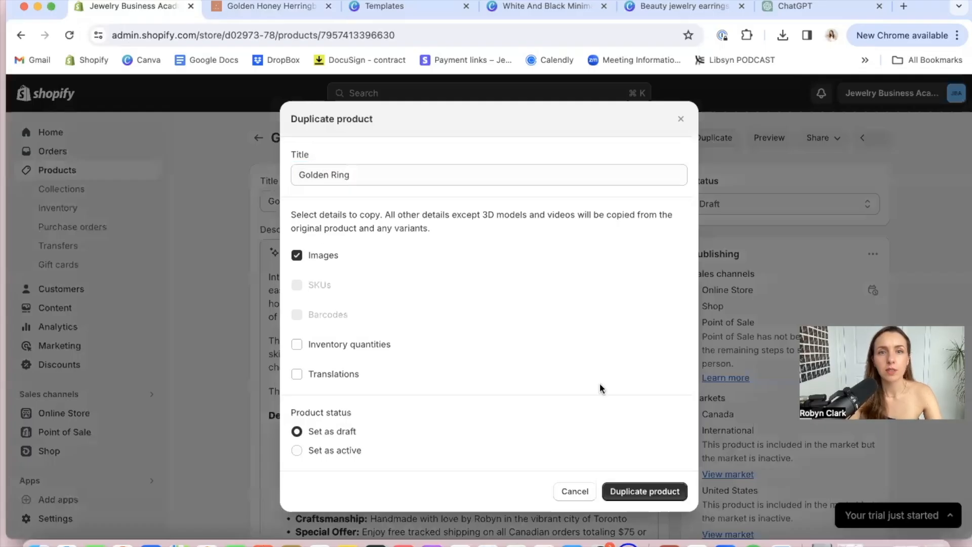
pyautogui.click(637, 494)
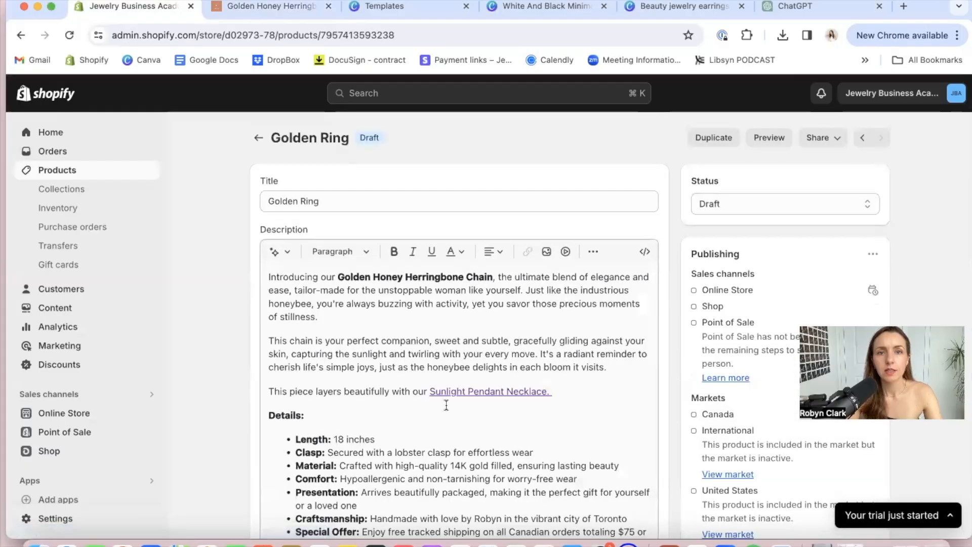
# Upload images 5.png and 6.png to the Golden Ring product's media
pyautogui.scroll(-15, 446, 405)
pyautogui.scroll(8, 446, 405)
pyautogui.click(429, 349)
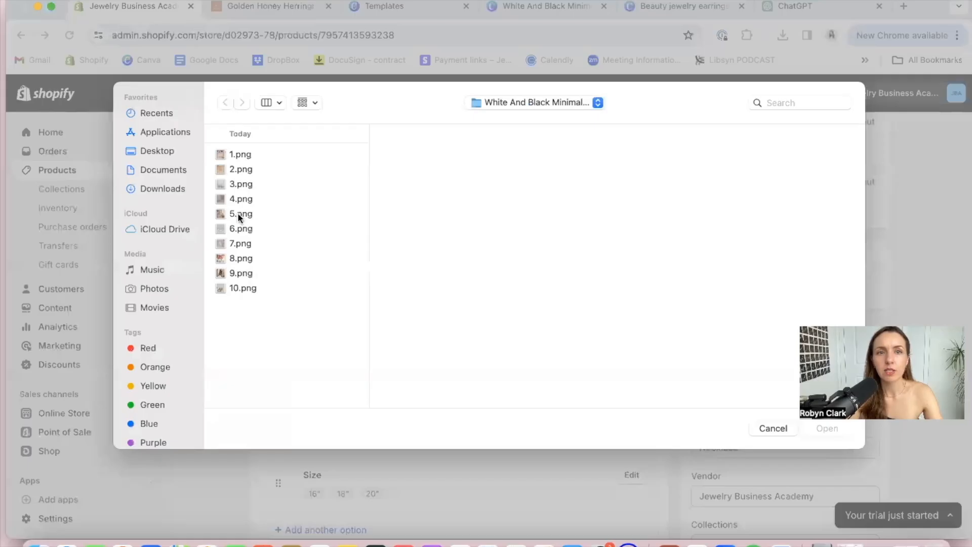
pyautogui.click(239, 213)
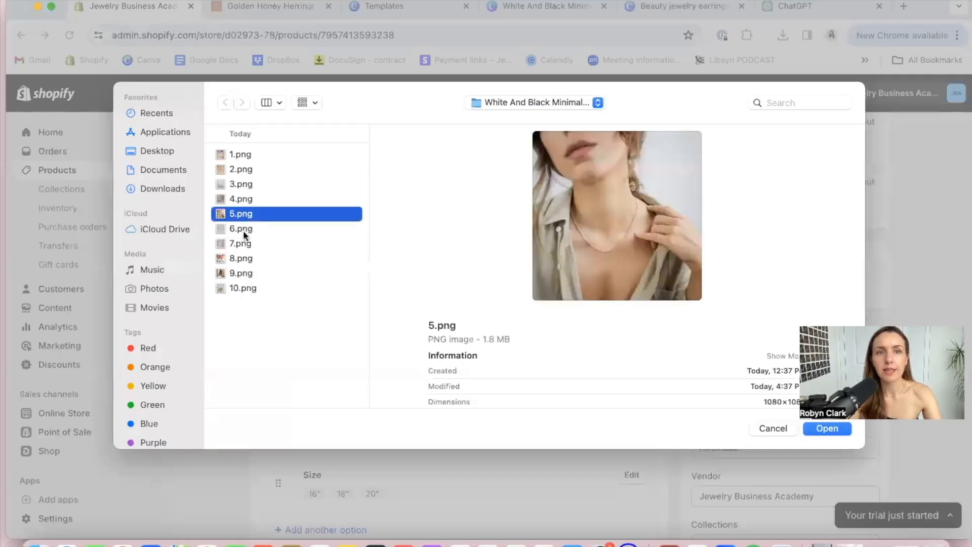
pyautogui.keyDown('shift'); pyautogui.click(241, 228); pyautogui.keyUp('shift')
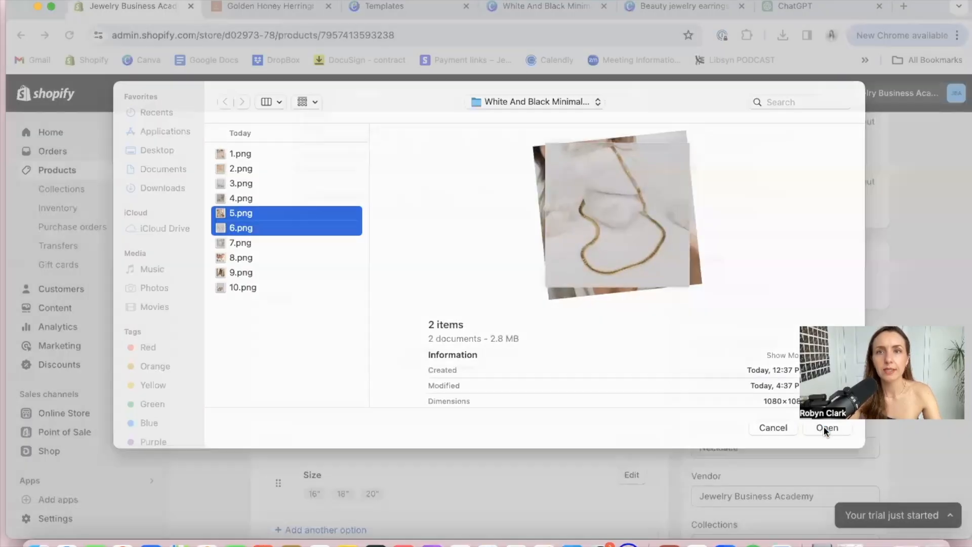
pyautogui.click(823, 427)
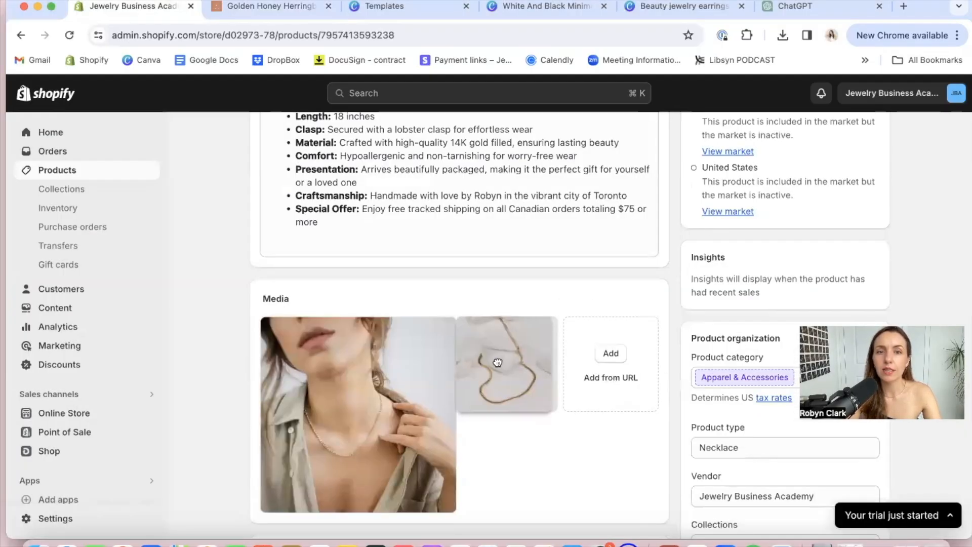
# Review the Golden Ring listing from title to search engine listing, and check the product counts in the collections overview
pyautogui.scroll(10, 683, 290)
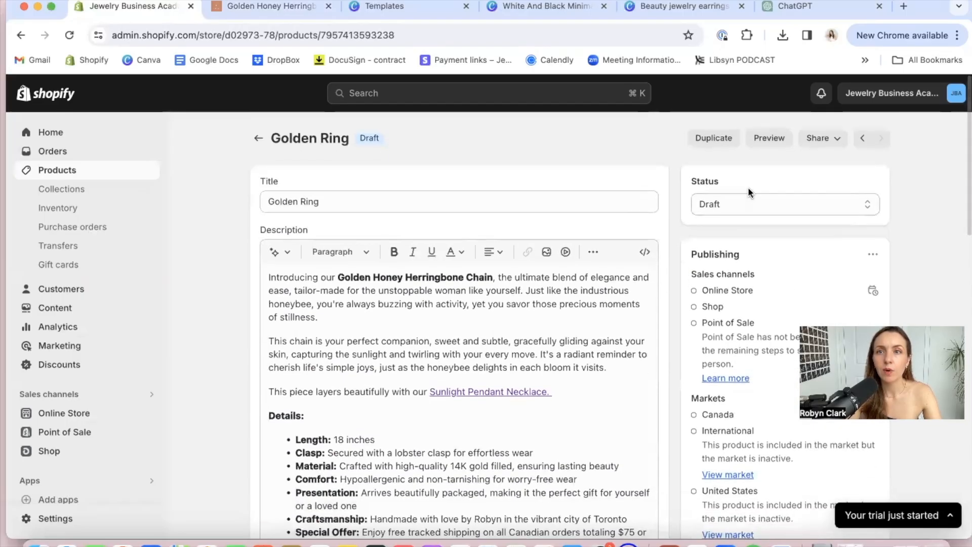
pyautogui.scroll(-15, 769, 236)
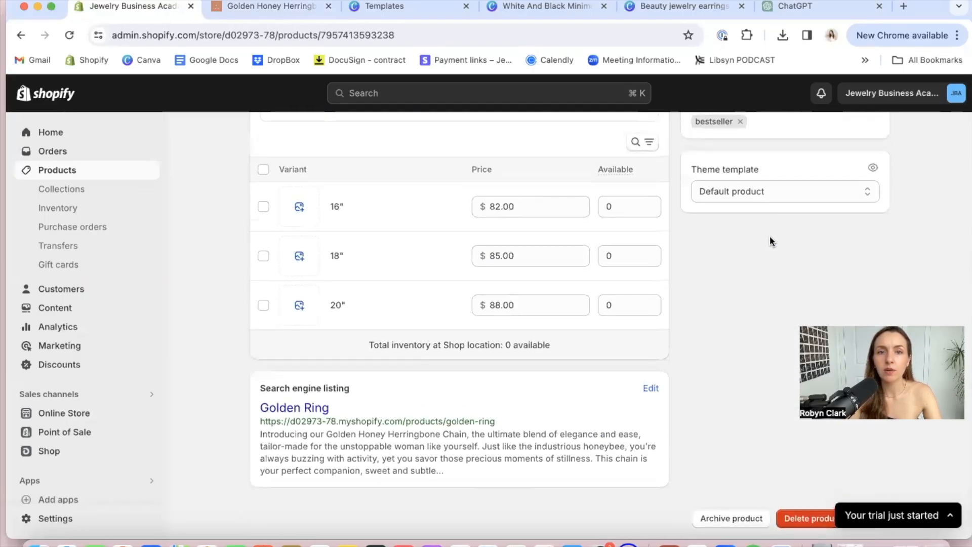
pyautogui.scroll(15, 769, 235)
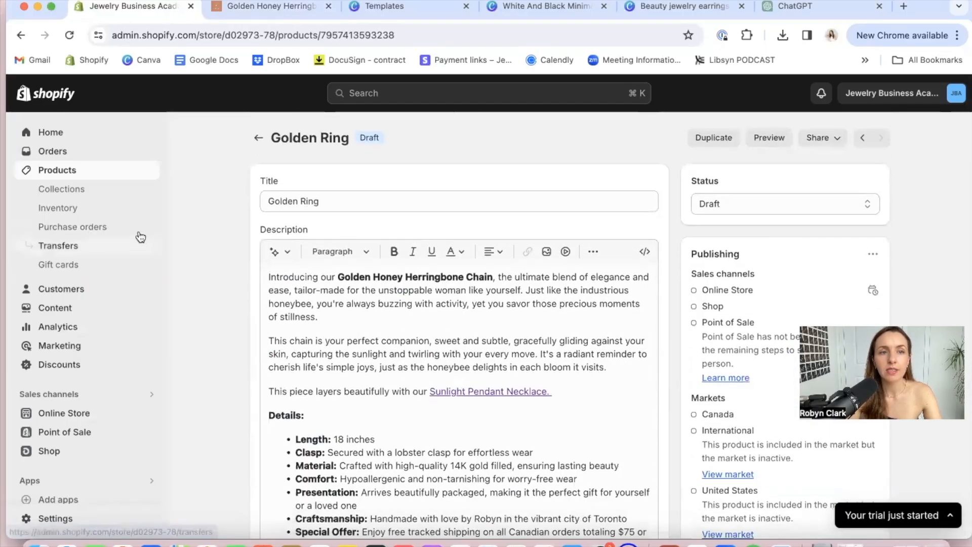
pyautogui.click(71, 189)
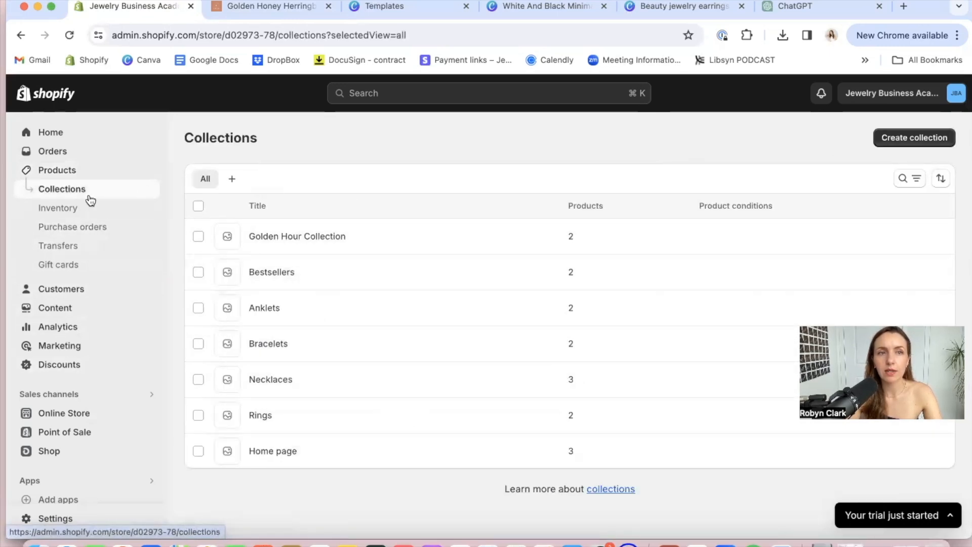
# Set the Golden Layering Necklace's status to Active and save the product
pyautogui.click(57, 170)
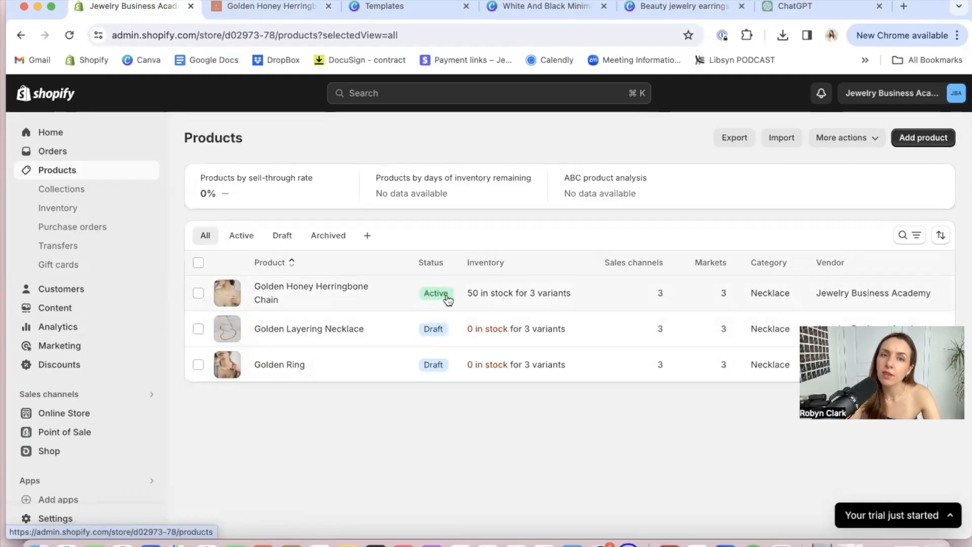
pyautogui.click(436, 335)
pyautogui.click(748, 201)
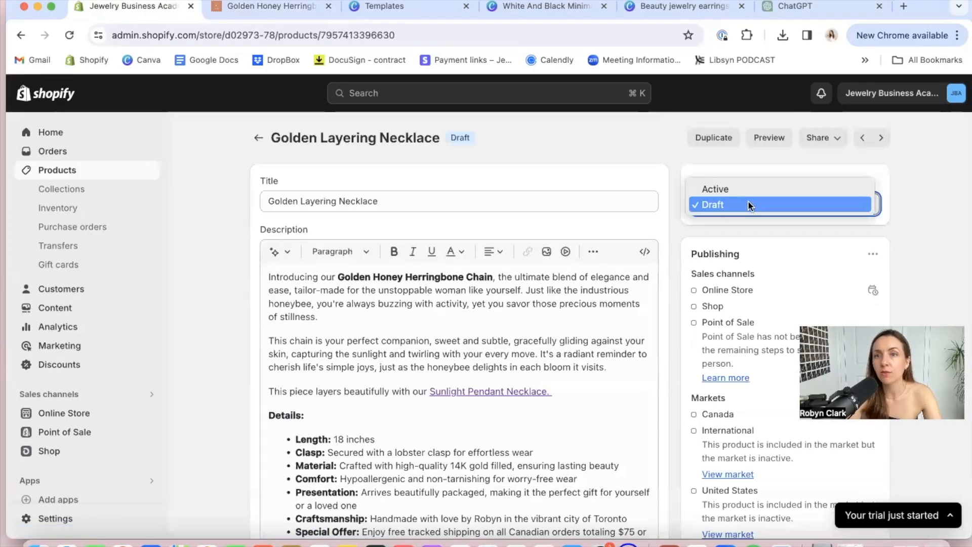
pyautogui.click(727, 182)
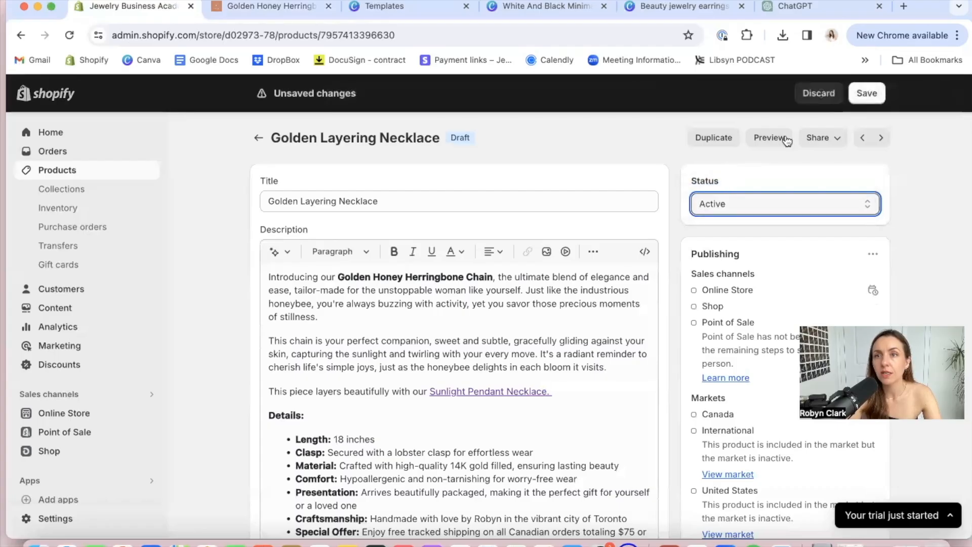
pyautogui.click(866, 93)
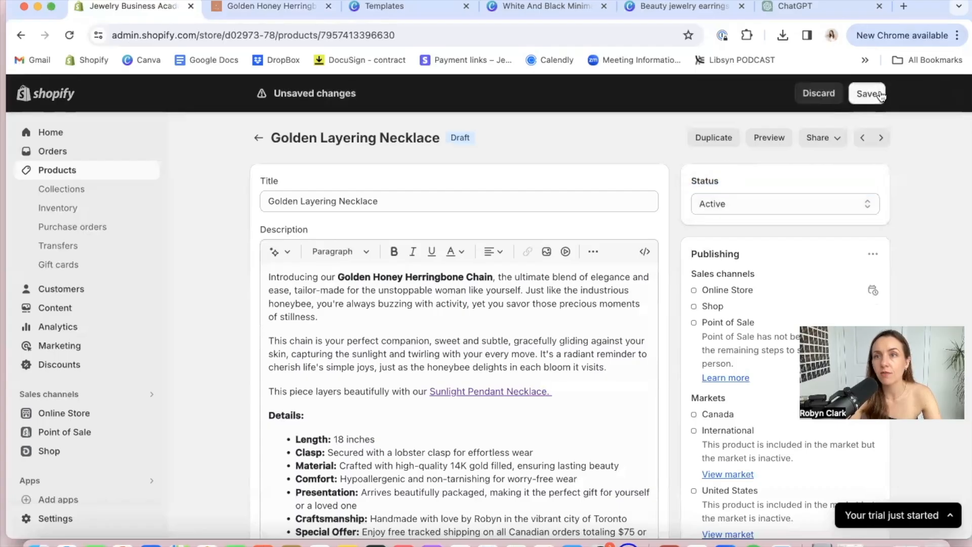
# Set the Golden Ring's status to Active and save the product
pyautogui.click(70, 171)
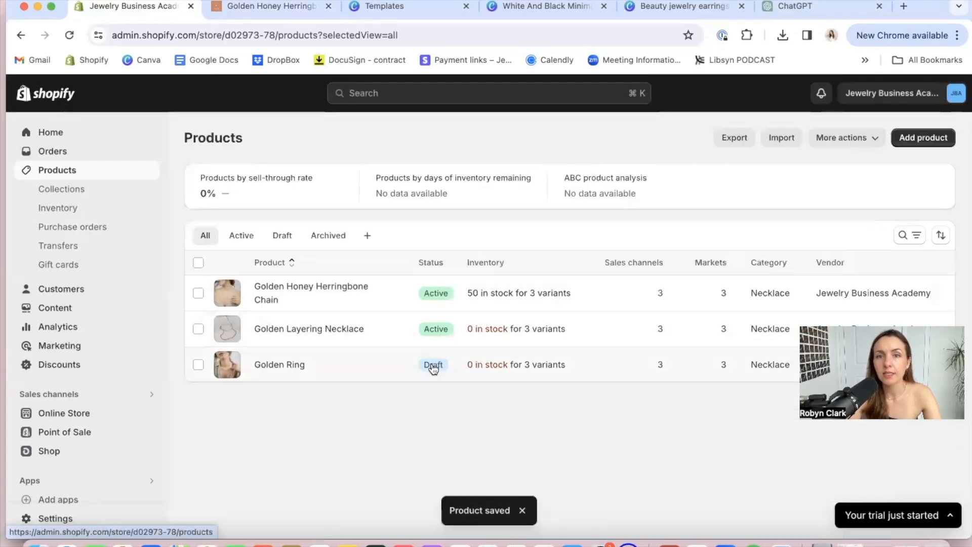
pyautogui.click(432, 367)
pyautogui.click(840, 205)
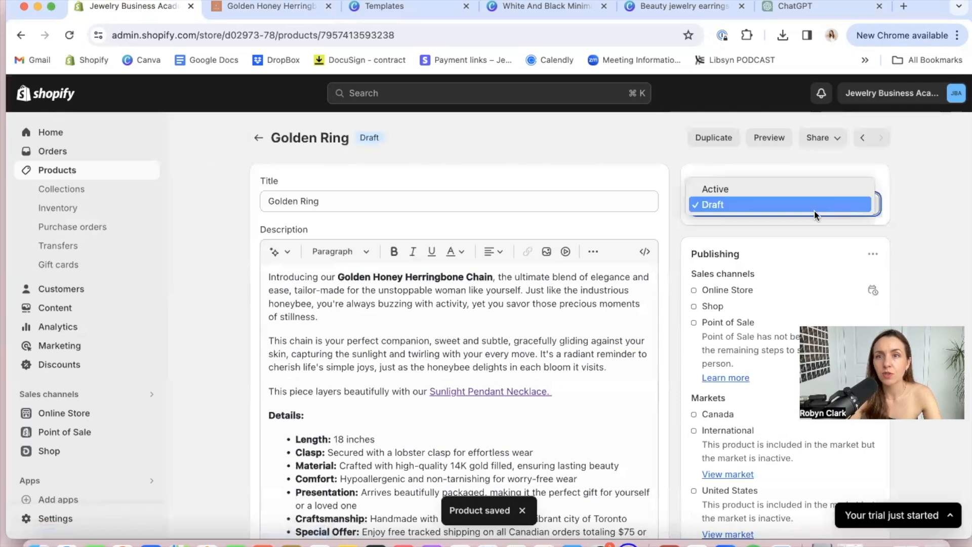
pyautogui.click(764, 190)
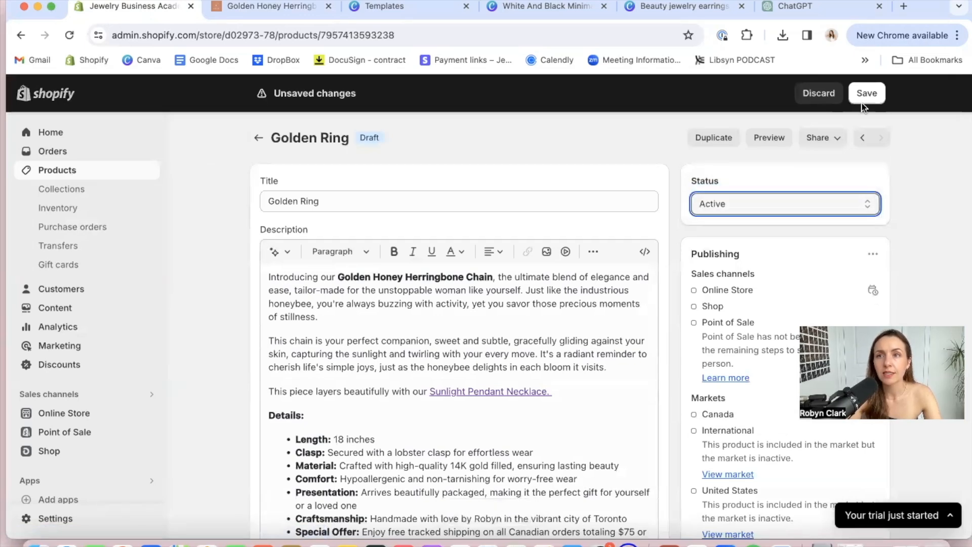
pyautogui.click(864, 96)
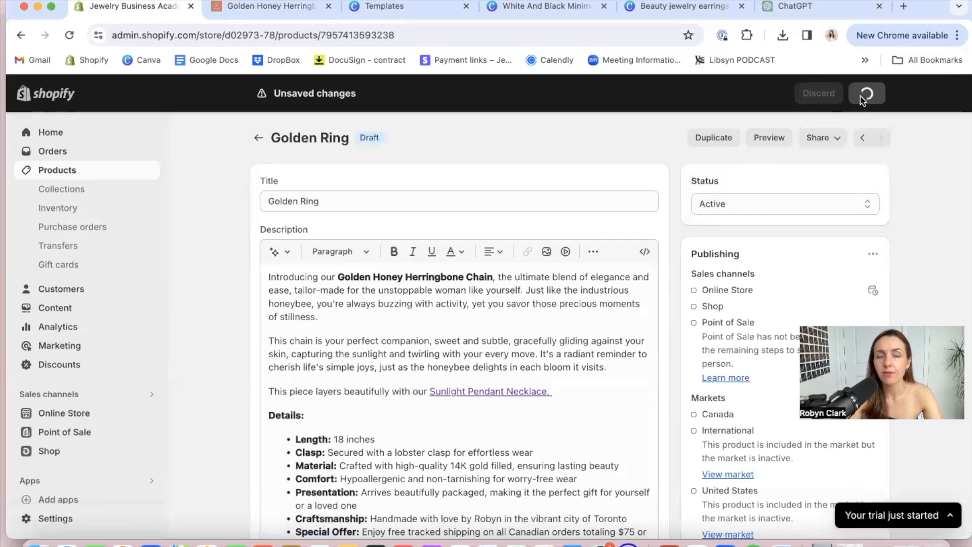
# Rename the Catalog item in the online store's main menu to "SHOP", keeping its link to All products
pyautogui.click(79, 413)
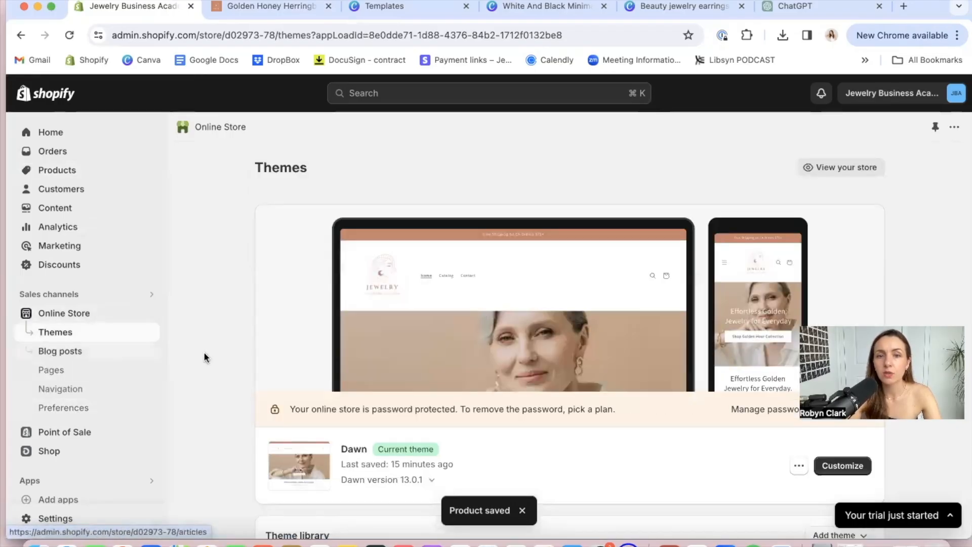
pyautogui.click(73, 390)
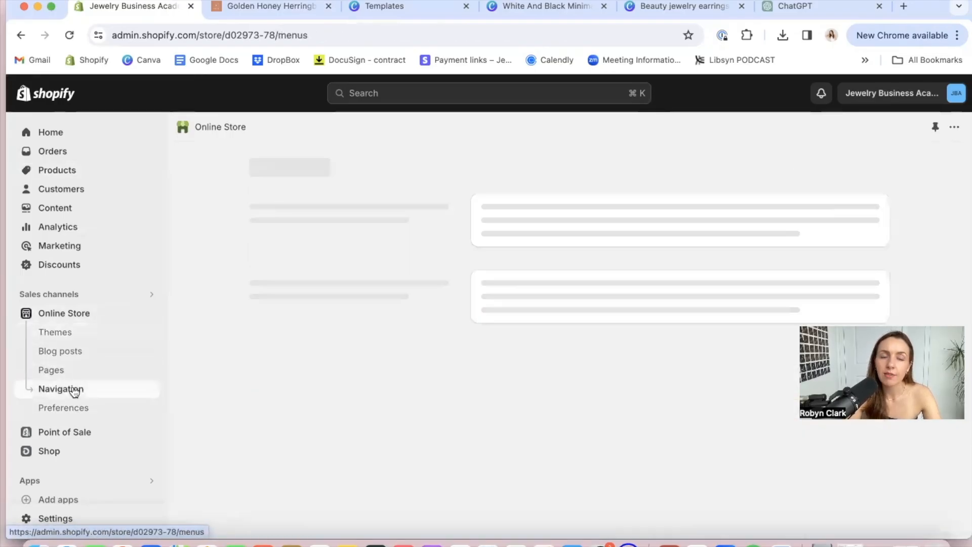
pyautogui.scroll(-2, 595, 307)
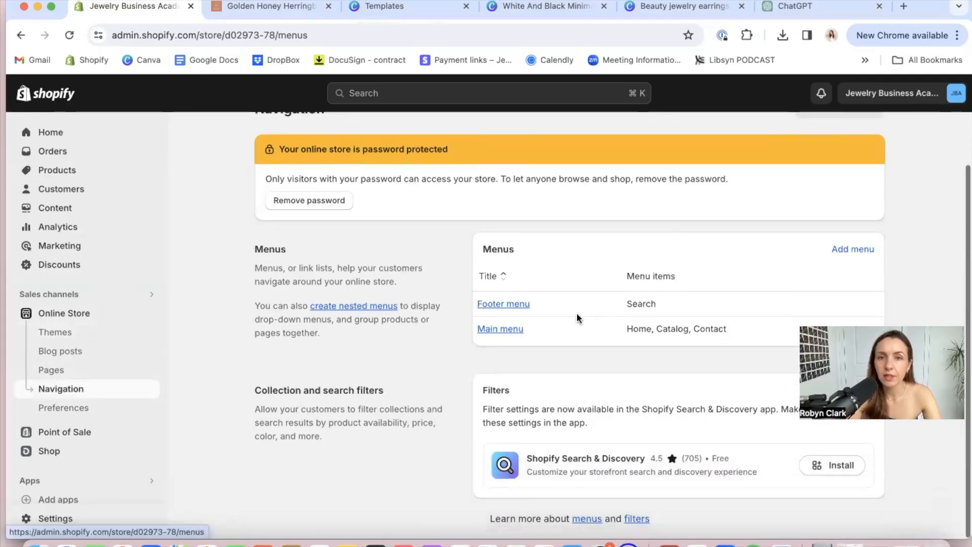
pyautogui.click(493, 330)
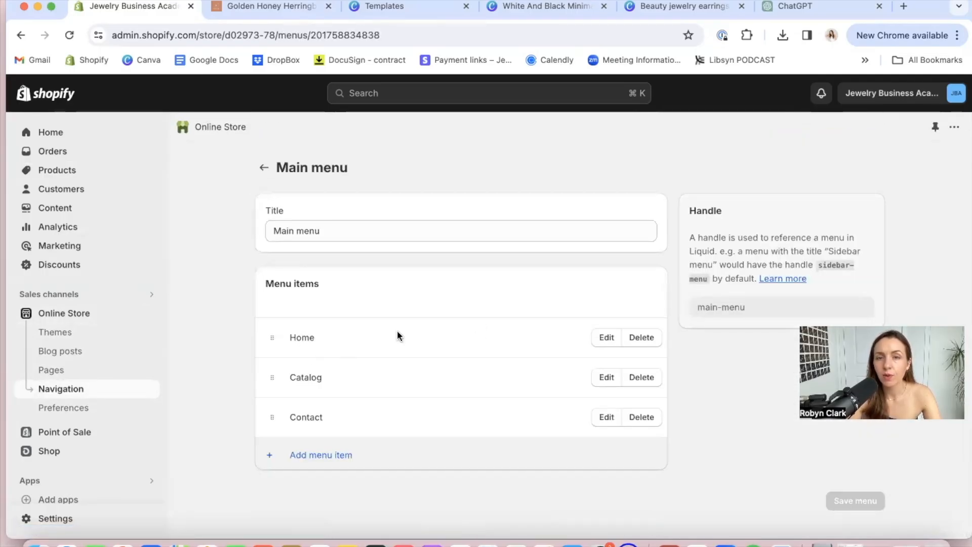
pyautogui.click(603, 379)
pyautogui.moveTo(765, 186); pyautogui.dragTo(727, 188)
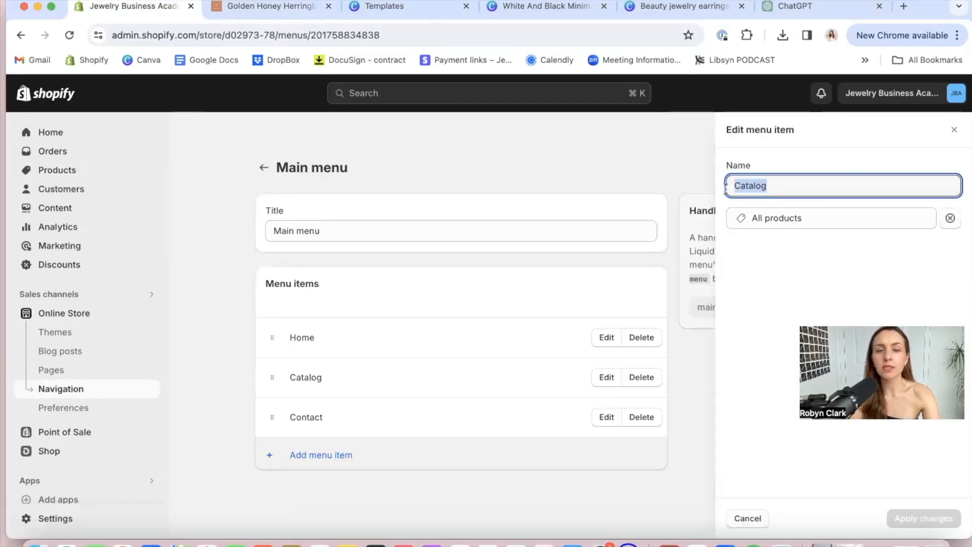
pyautogui.write('SHOP')
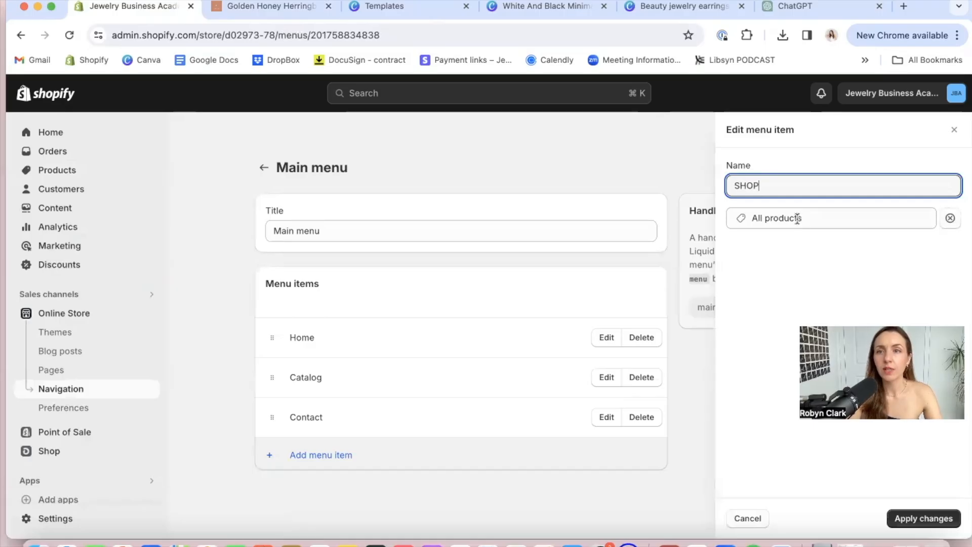
pyautogui.click(798, 219)
pyautogui.click(932, 256)
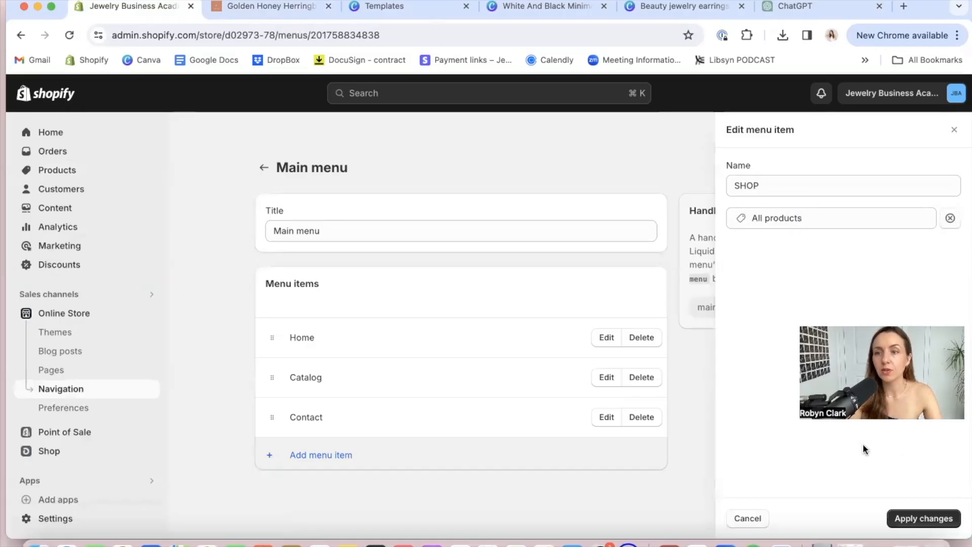
pyautogui.click(911, 518)
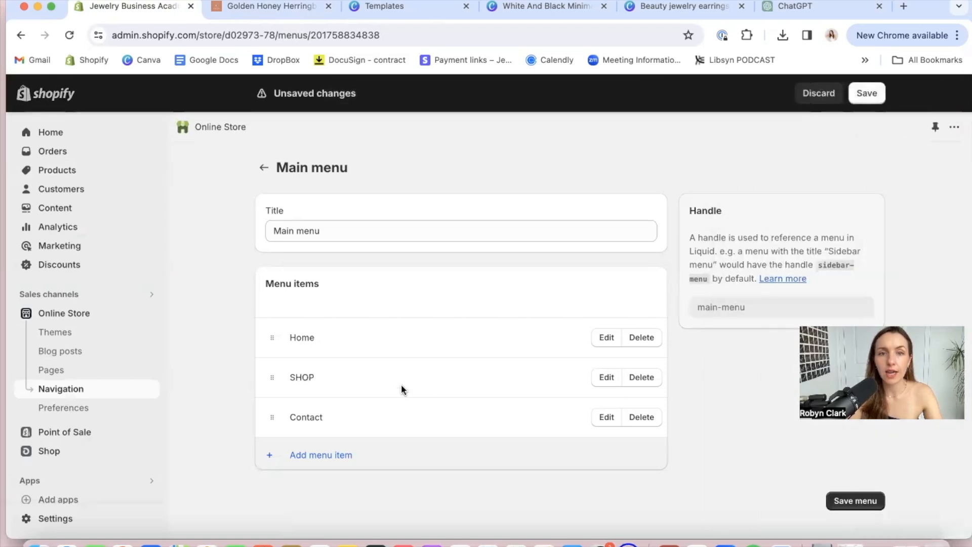
# Add a main menu item named "RINGS" linked to the Rings collection
pyautogui.click(306, 456)
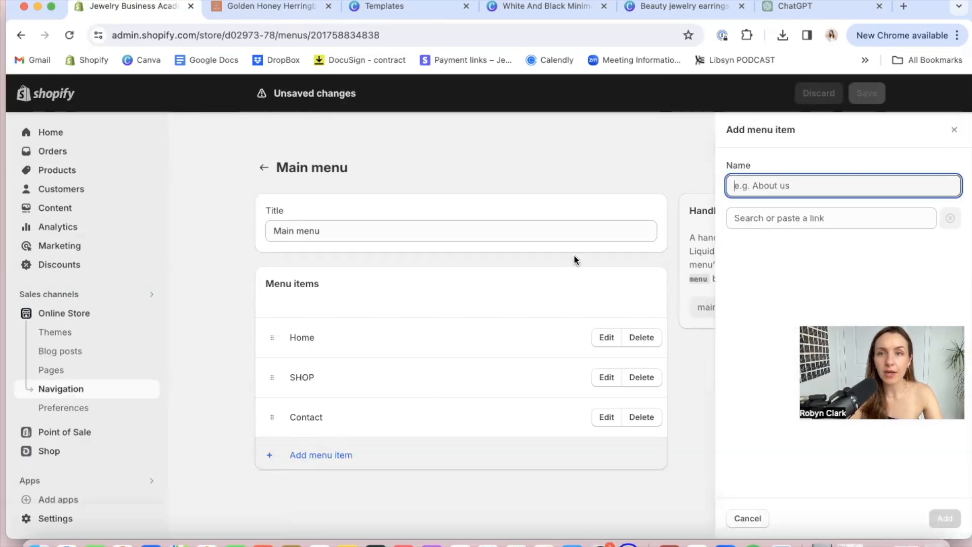
pyautogui.write('RINGS')
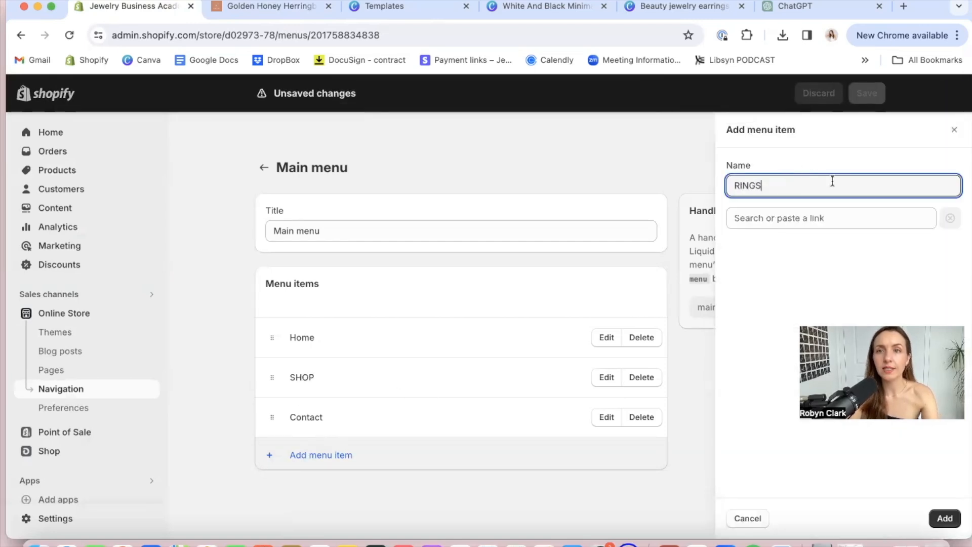
pyautogui.click(819, 216)
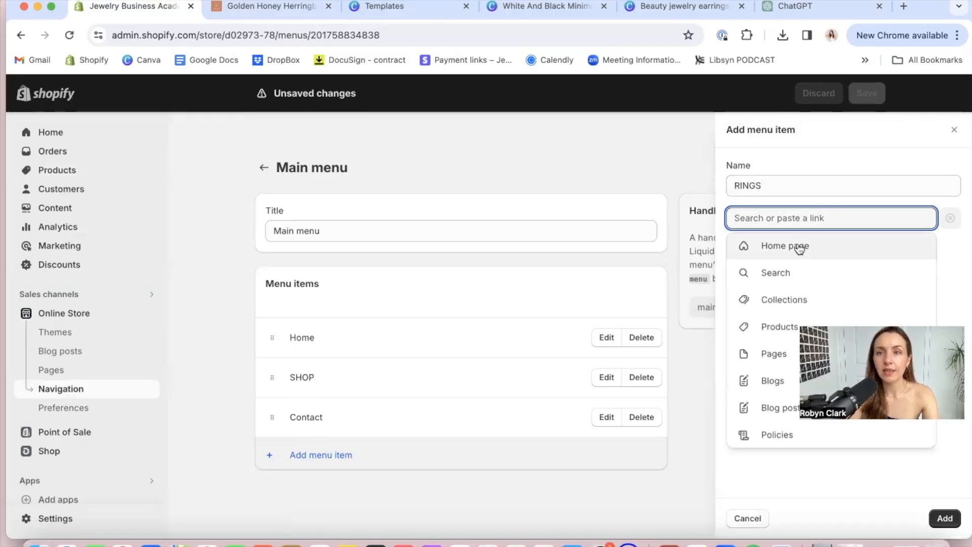
pyautogui.click(793, 302)
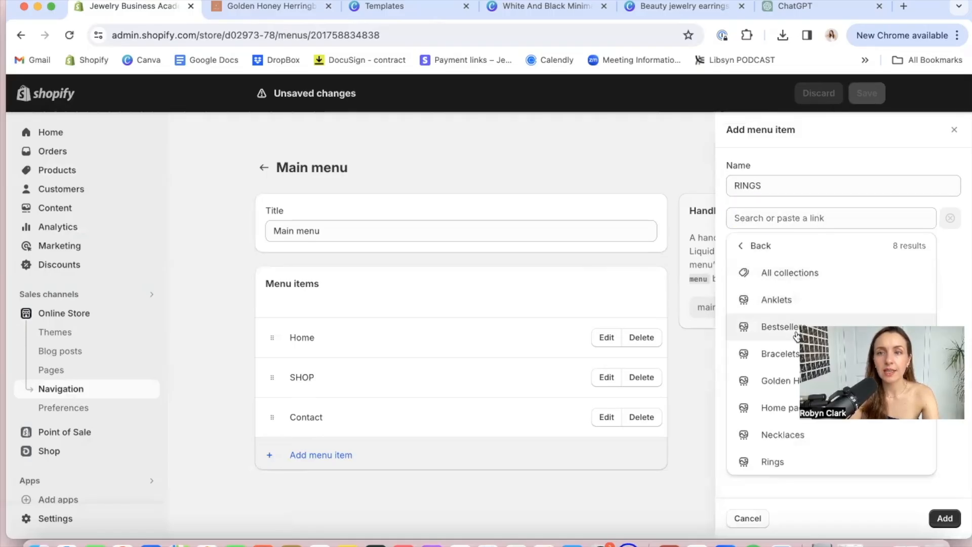
pyautogui.click(775, 459)
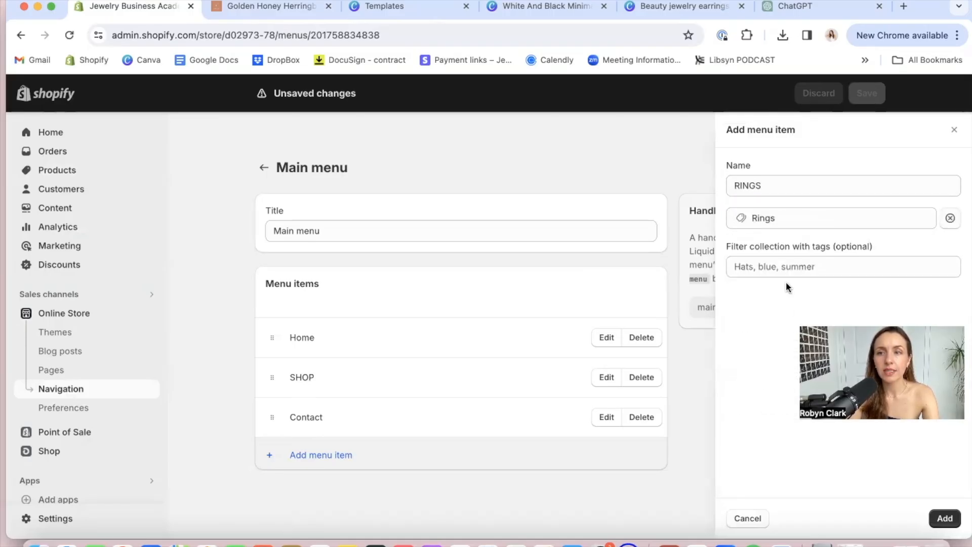
pyautogui.click(940, 519)
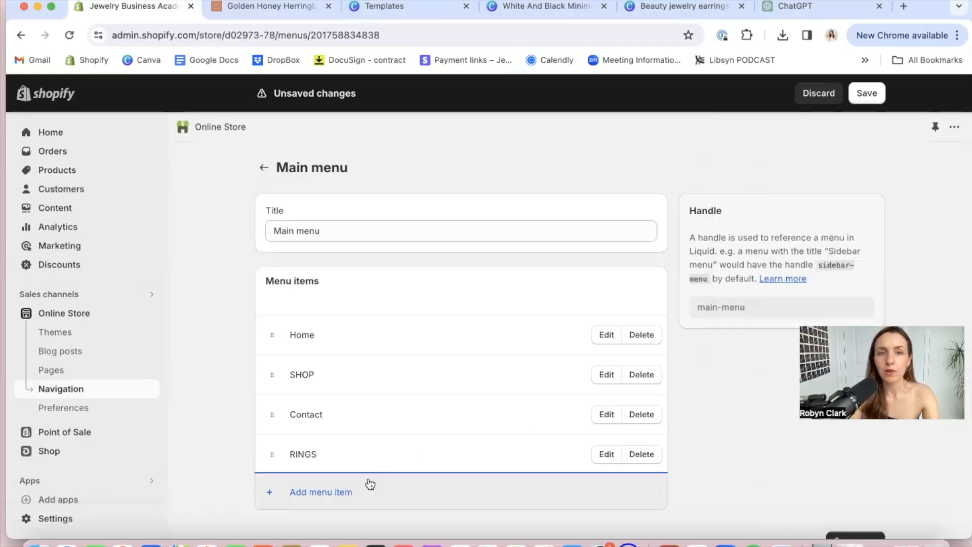
# Add a main menu item named "NECKLACES" linked to the Necklaces collection
pyautogui.click(335, 494)
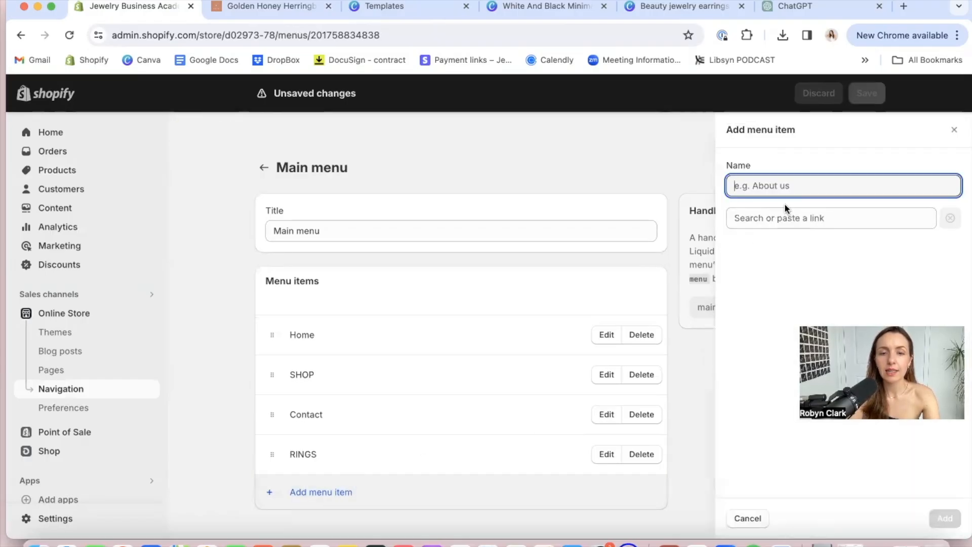
pyautogui.write('NECKLACES')
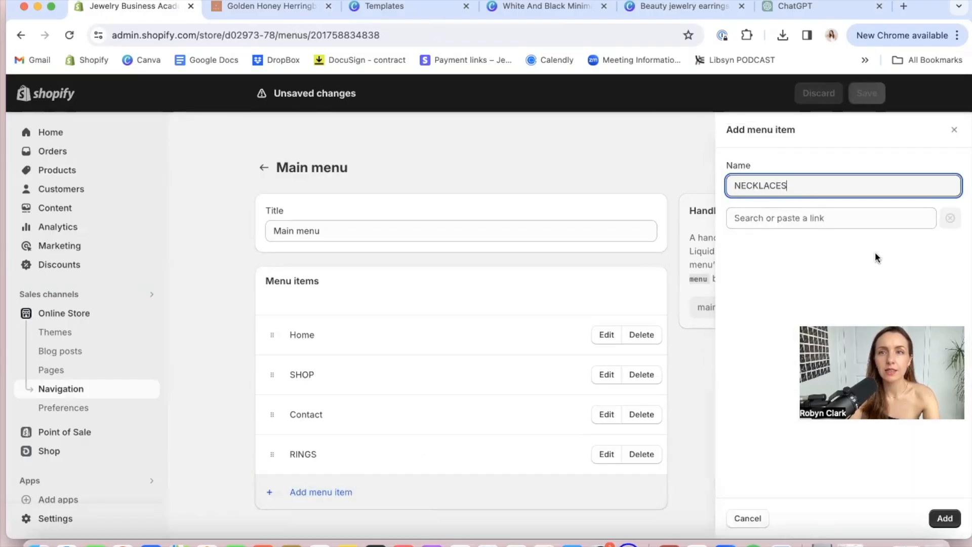
pyautogui.click(825, 220)
pyautogui.click(768, 304)
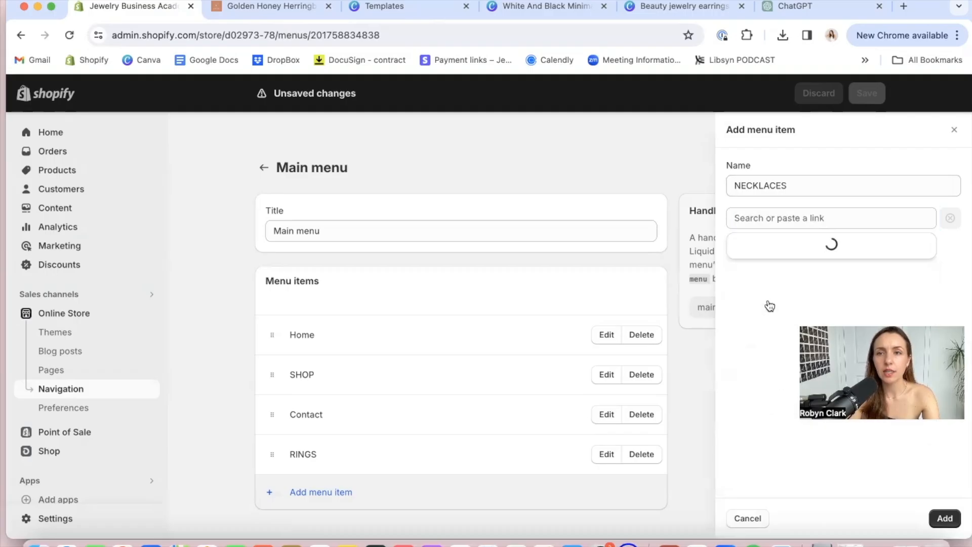
pyautogui.click(772, 434)
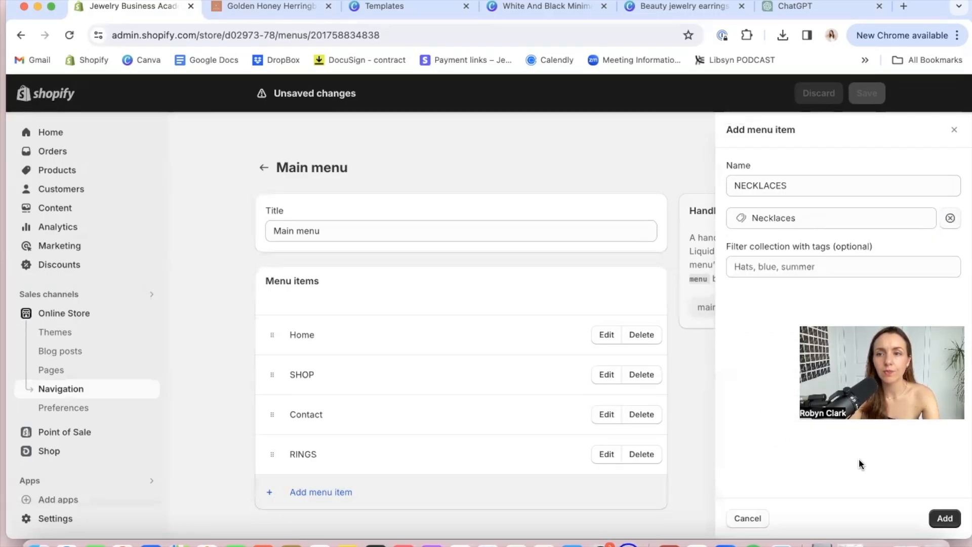
pyautogui.click(944, 519)
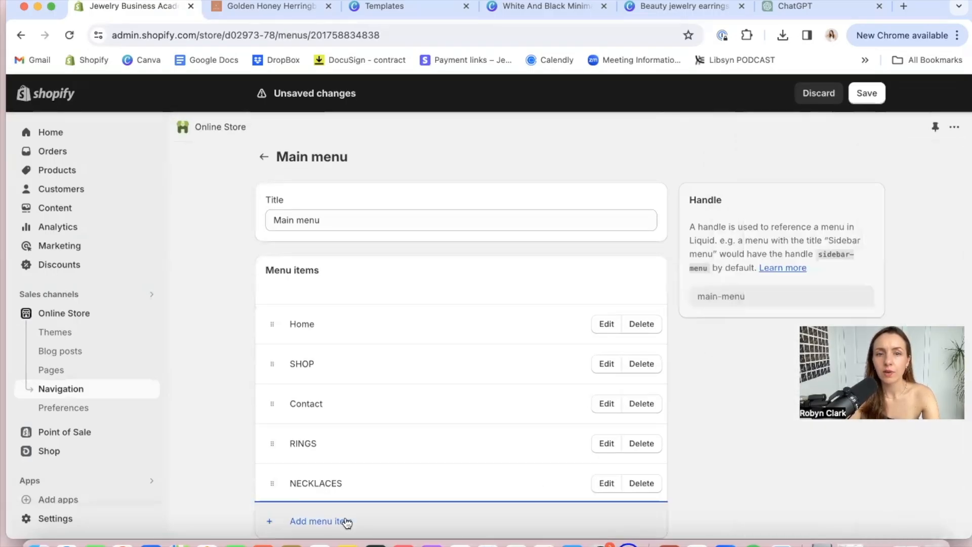
# Add a main menu item named "ANKLETS" linked to the Anklets collection
pyautogui.click(320, 521)
pyautogui.write('EARRINGS')
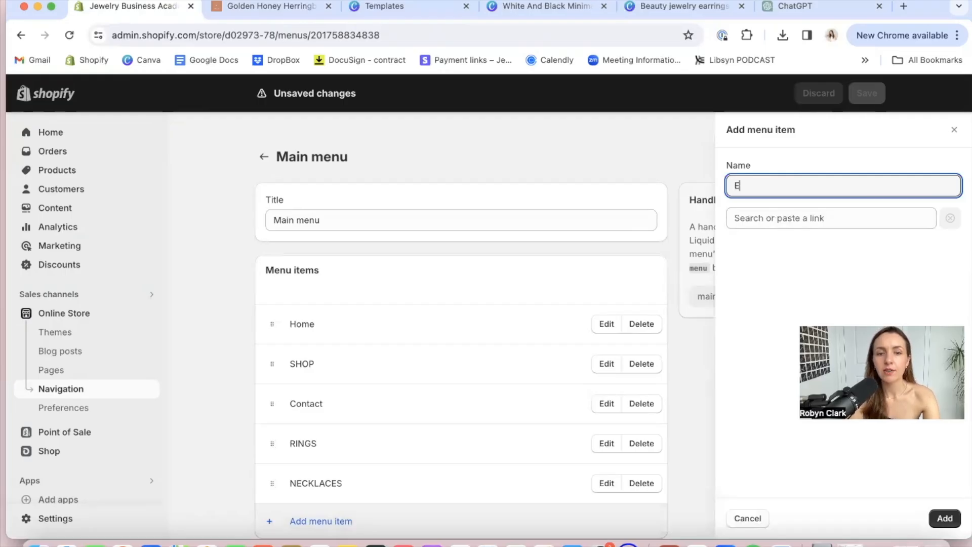
pyautogui.click(813, 219)
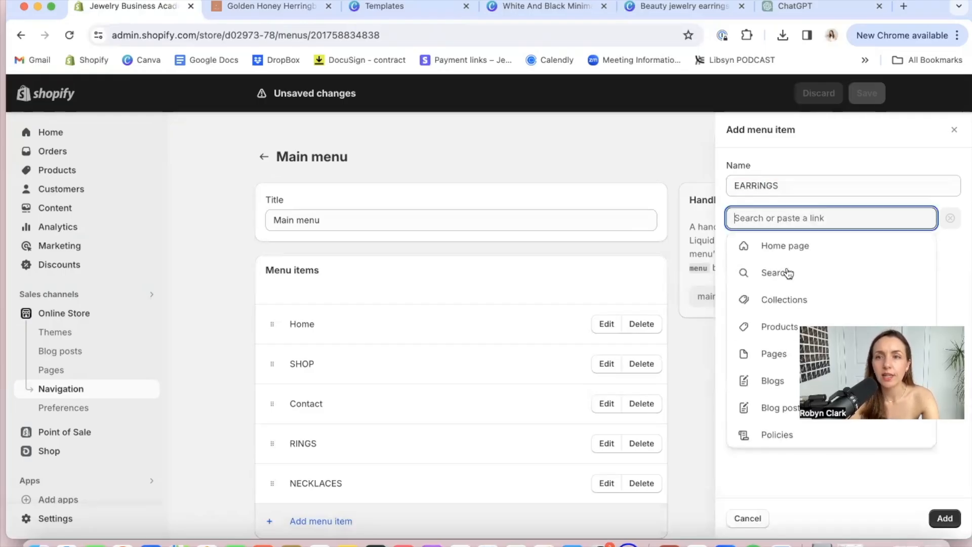
pyautogui.click(780, 302)
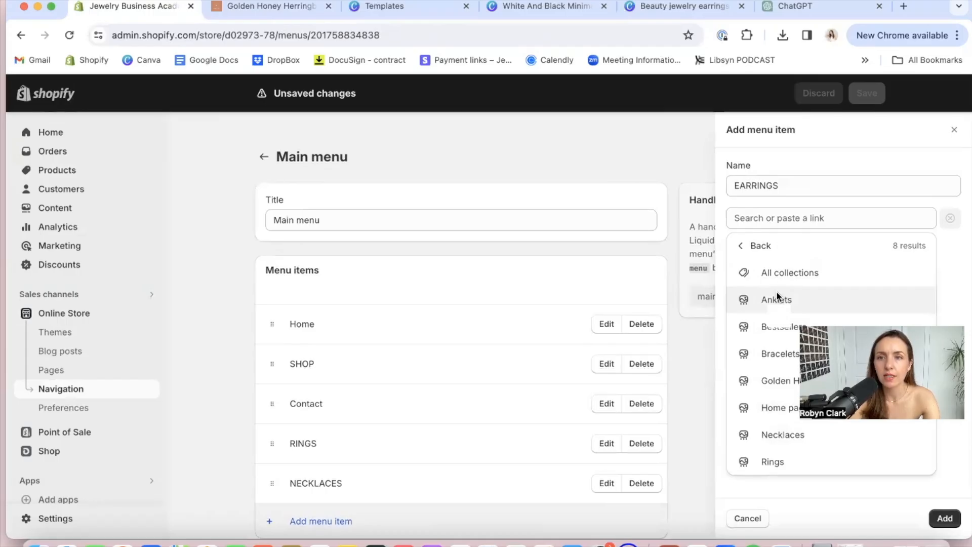
pyautogui.doubleClick(782, 185)
pyautogui.write('ANKLETS')
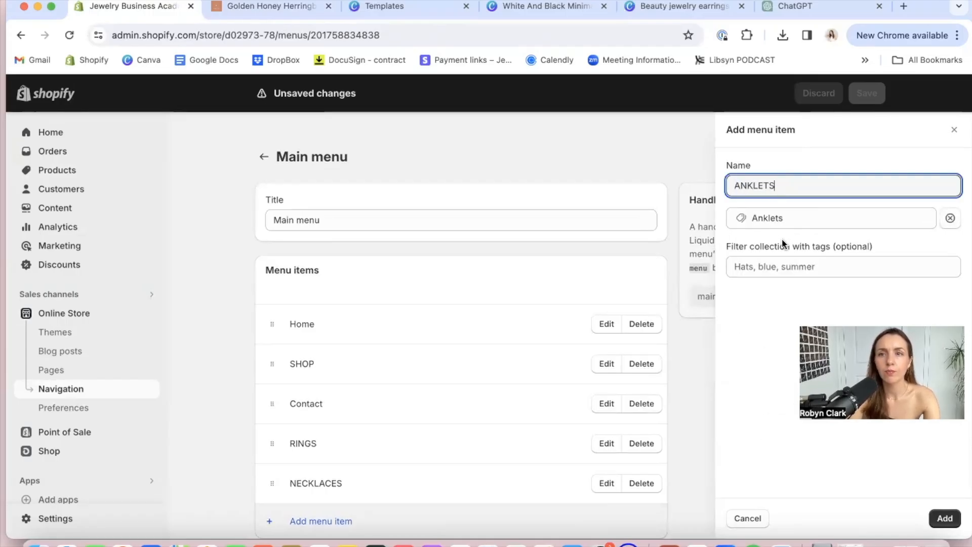
pyautogui.click(942, 520)
# Add a main menu item named "GOLDEN HOUR COLLECTION" linked to the Golden Hour collection
pyautogui.scroll(-3, 943, 520)
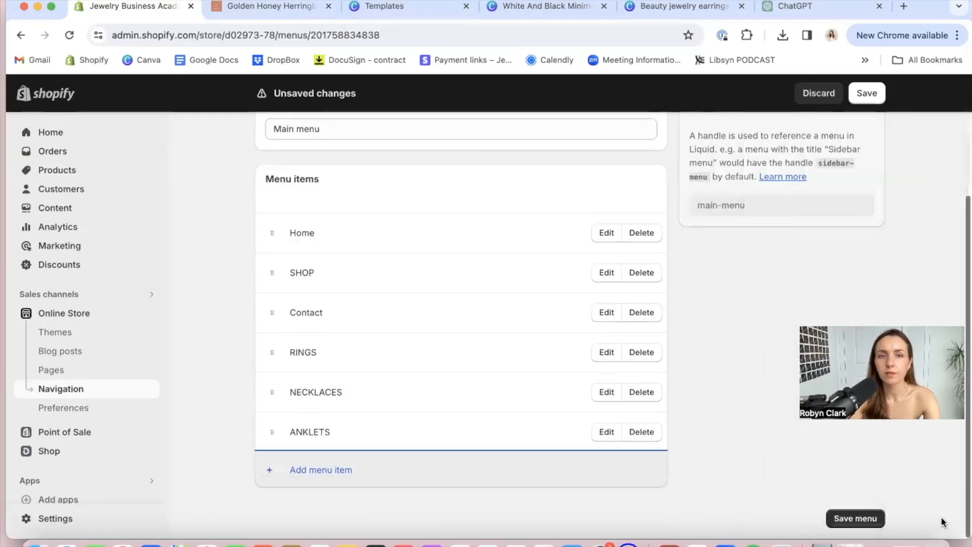
pyautogui.click(332, 469)
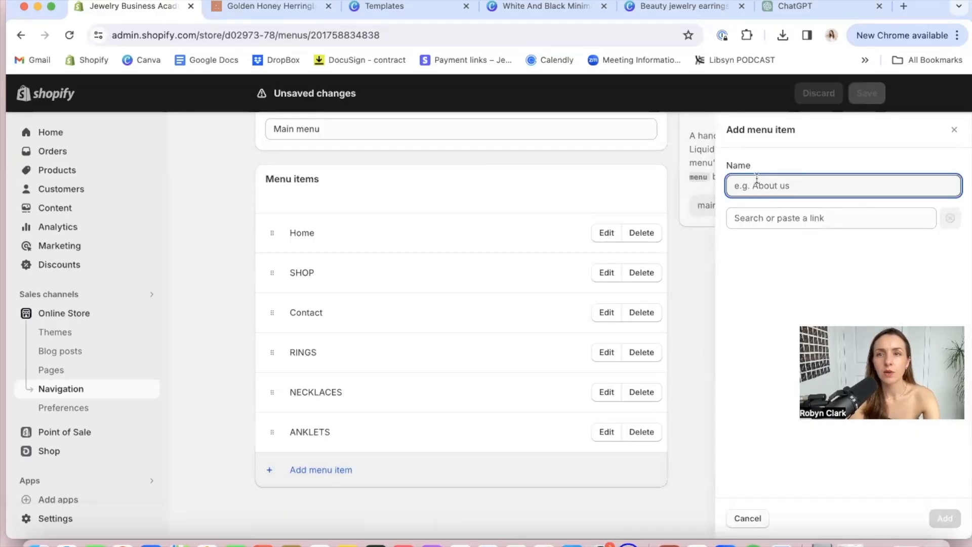
pyautogui.write('GOLDEN HOUR ')
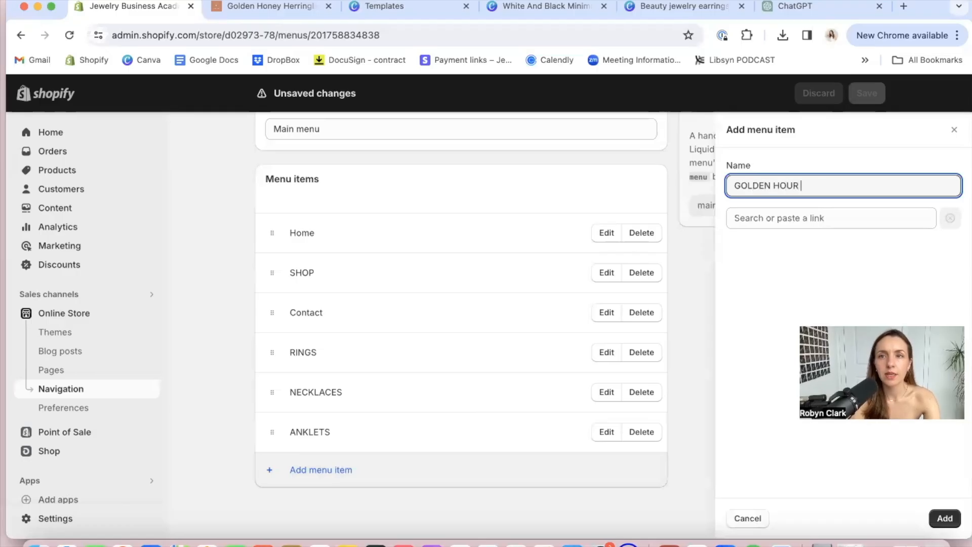
pyautogui.write('COLLECTION')
pyautogui.press('Tab')
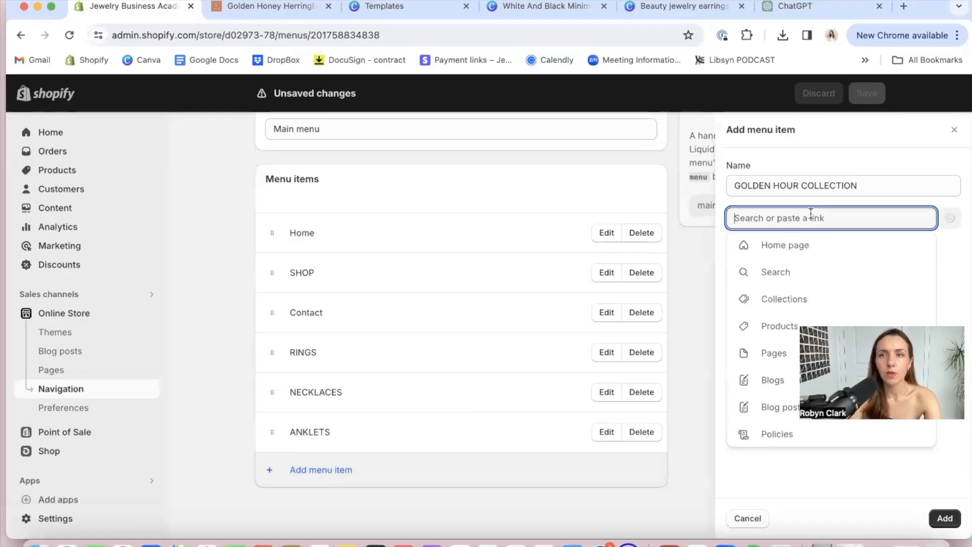
pyautogui.click(782, 297)
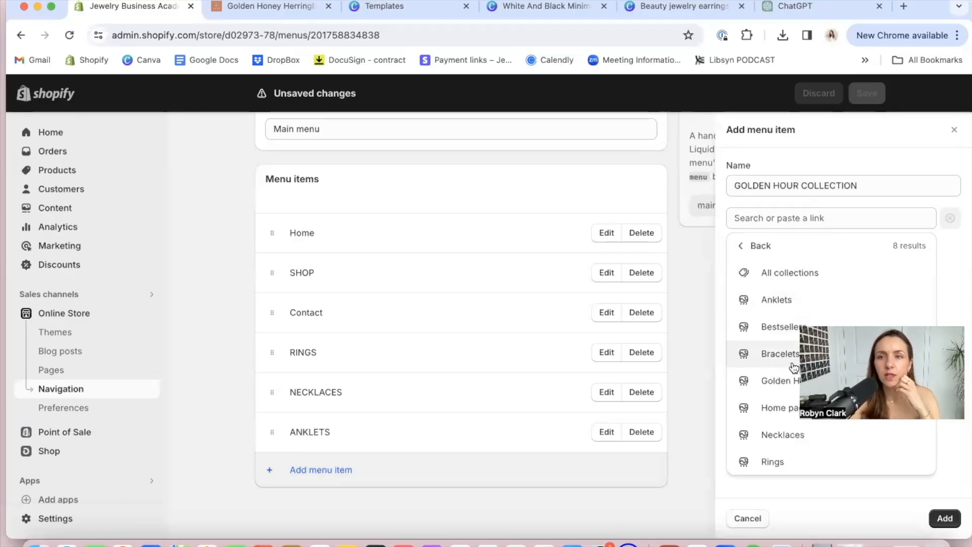
pyautogui.click(779, 379)
pyautogui.click(944, 518)
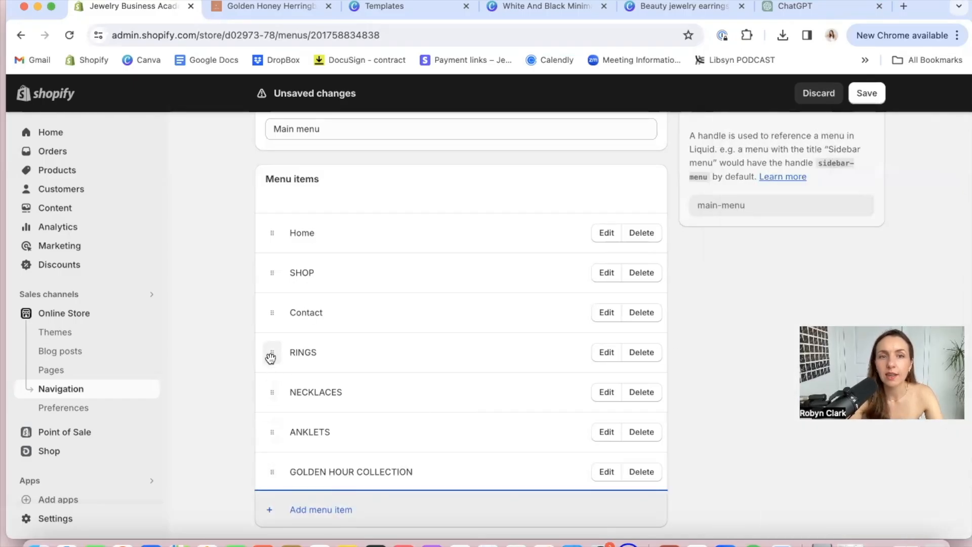
# Nest RINGS, NECKLACES, ANKLETS and GOLDEN HOUR COLLECTION under SHOP as submenu items, in that order
pyautogui.moveTo(271, 359); pyautogui.dragTo(289, 324)
pyautogui.moveTo(274, 430); pyautogui.dragTo(293, 362)
pyautogui.moveTo(272, 470); pyautogui.dragTo(284, 387)
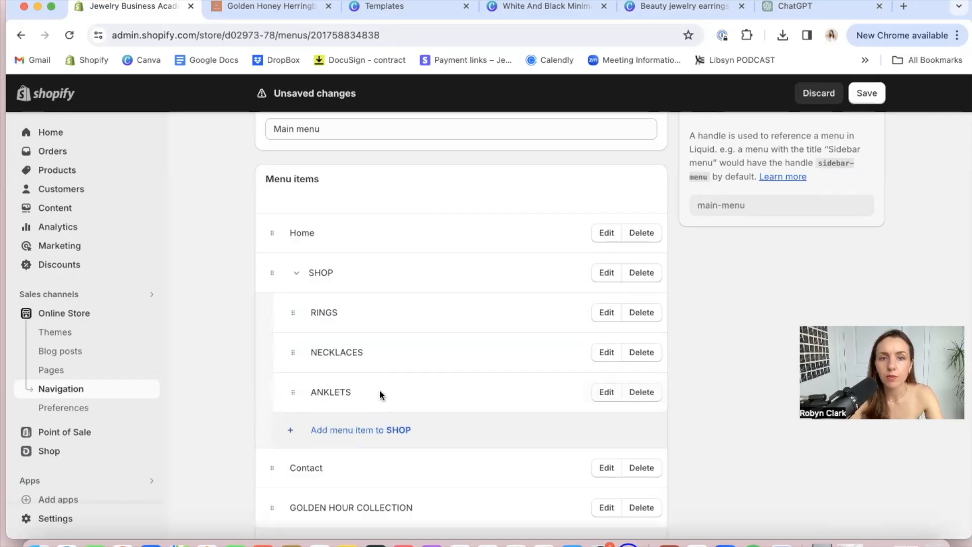
pyautogui.scroll(-3, 381, 394)
pyautogui.moveTo(272, 430); pyautogui.dragTo(285, 380)
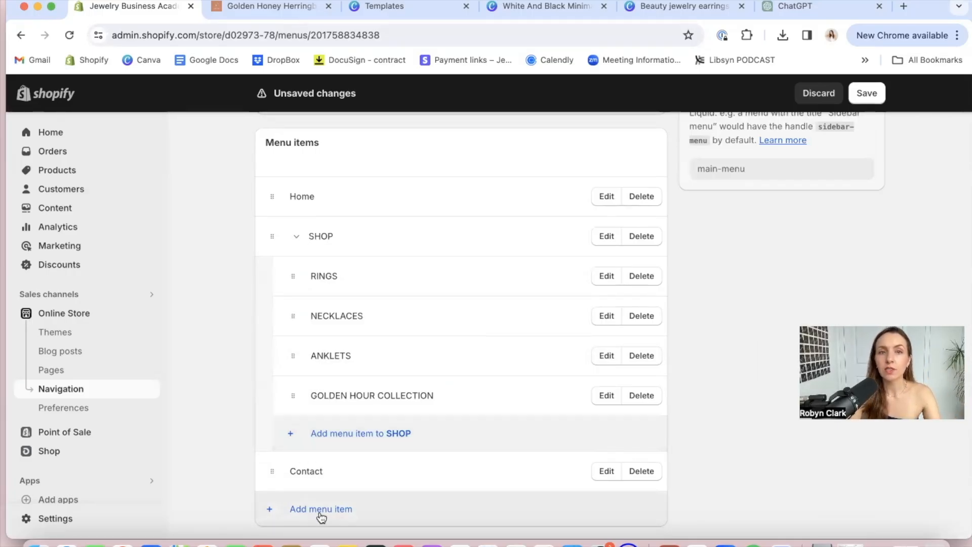
# Add a top-level menu item named "ABOUT" linked to the Contact page and place it above the Contact item
pyautogui.click(321, 509)
pyautogui.write('A')
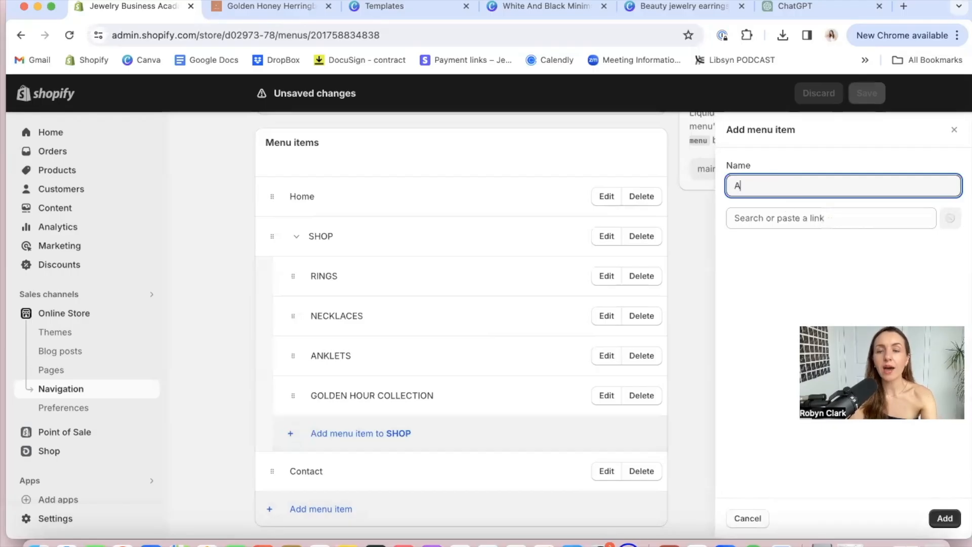
pyautogui.press('BackSpace')
pyautogui.press('BackSpace')
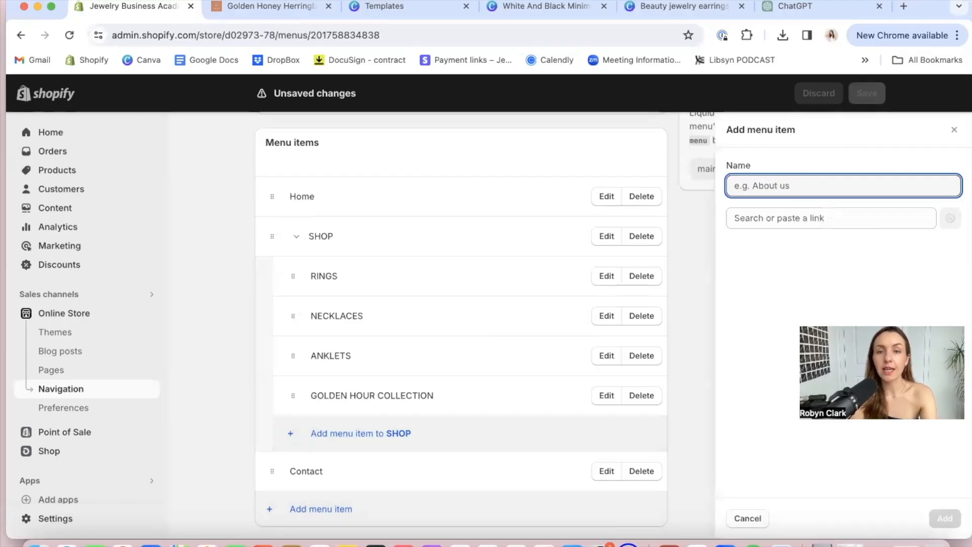
pyautogui.write('ABOUT')
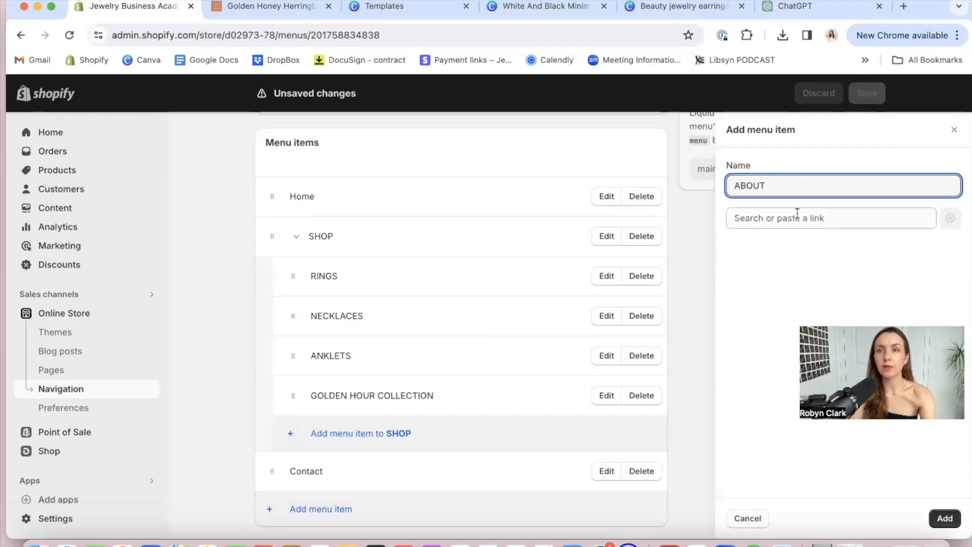
pyautogui.click(797, 210)
pyautogui.click(779, 351)
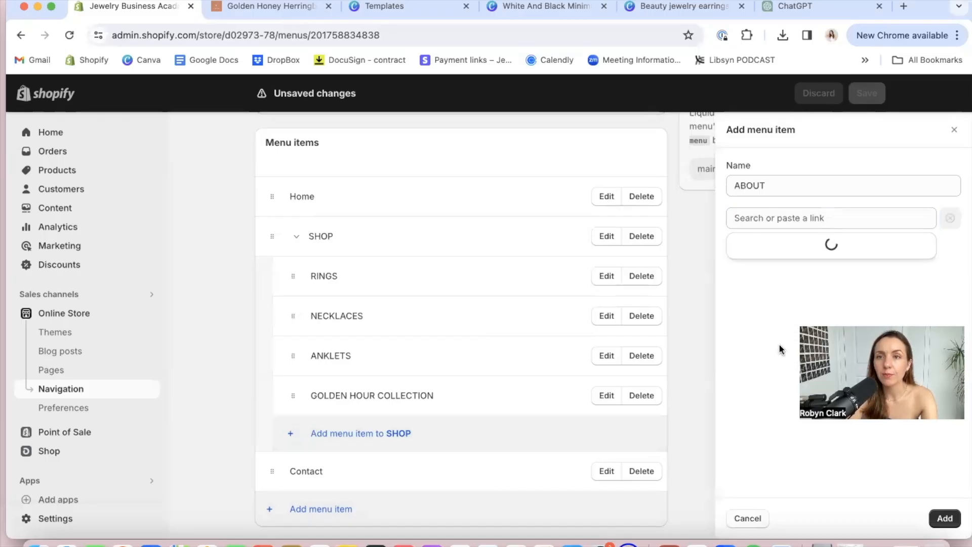
pyautogui.click(790, 426)
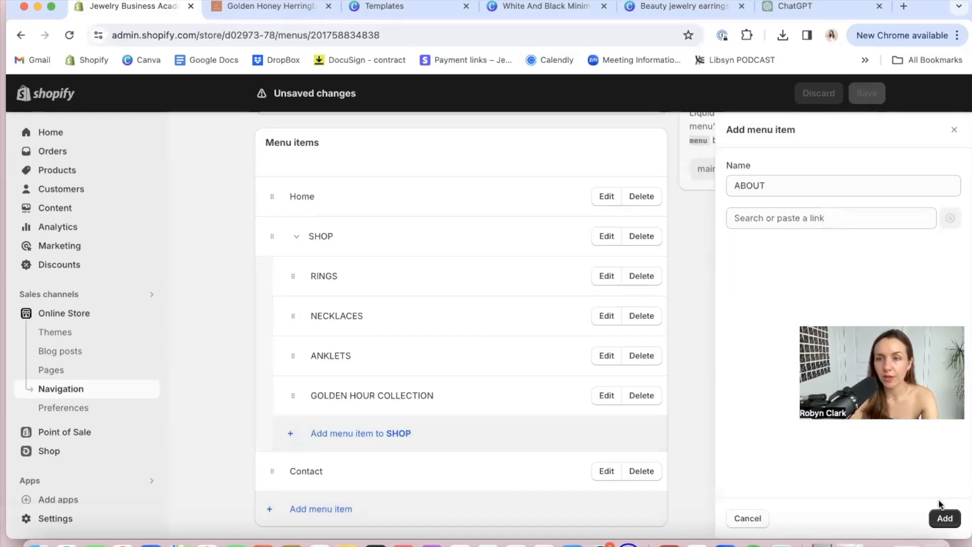
pyautogui.click(942, 519)
pyautogui.click(797, 210)
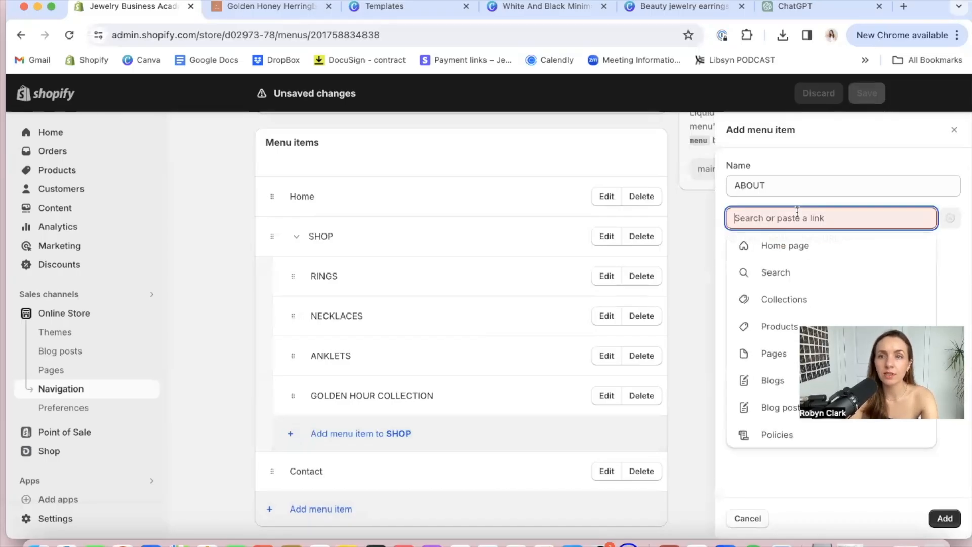
pyautogui.click(780, 350)
pyautogui.click(781, 278)
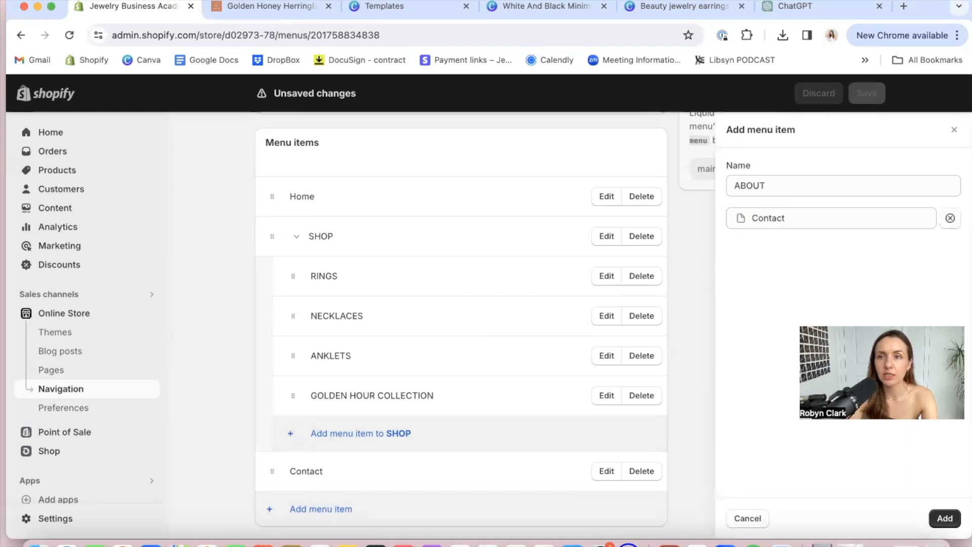
pyautogui.click(945, 518)
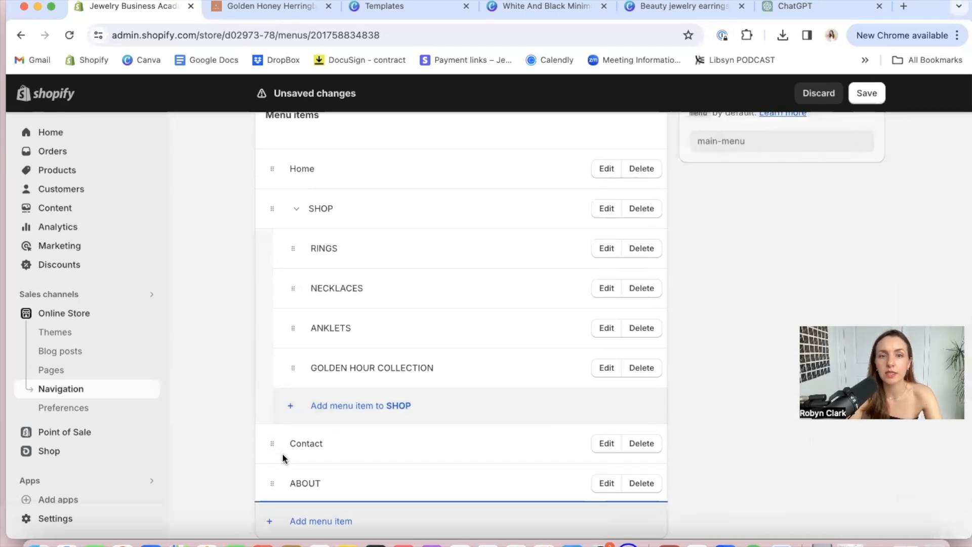
pyautogui.moveTo(272, 485); pyautogui.dragTo(263, 421)
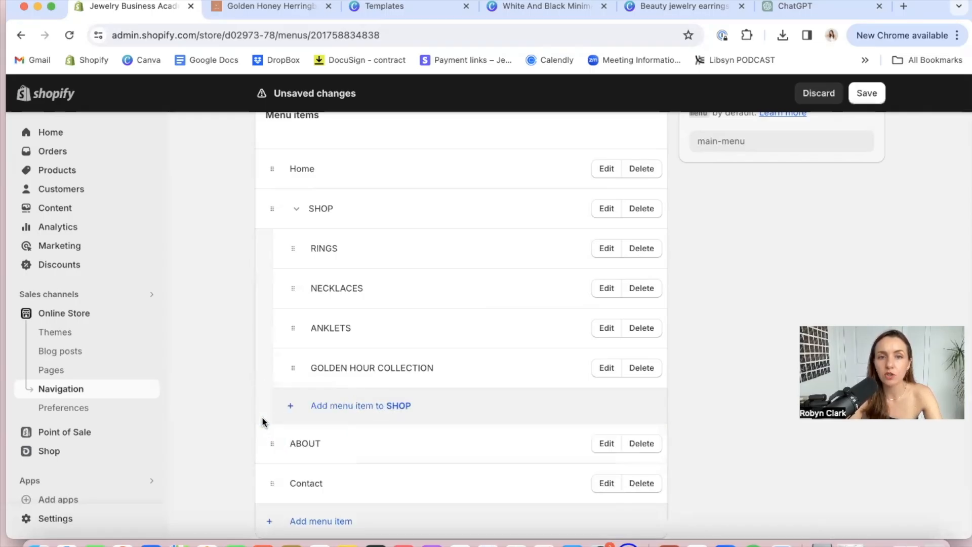
# Add a main menu item named "MEET" plus the owner's first name, linked to the Contact page
pyautogui.click(311, 523)
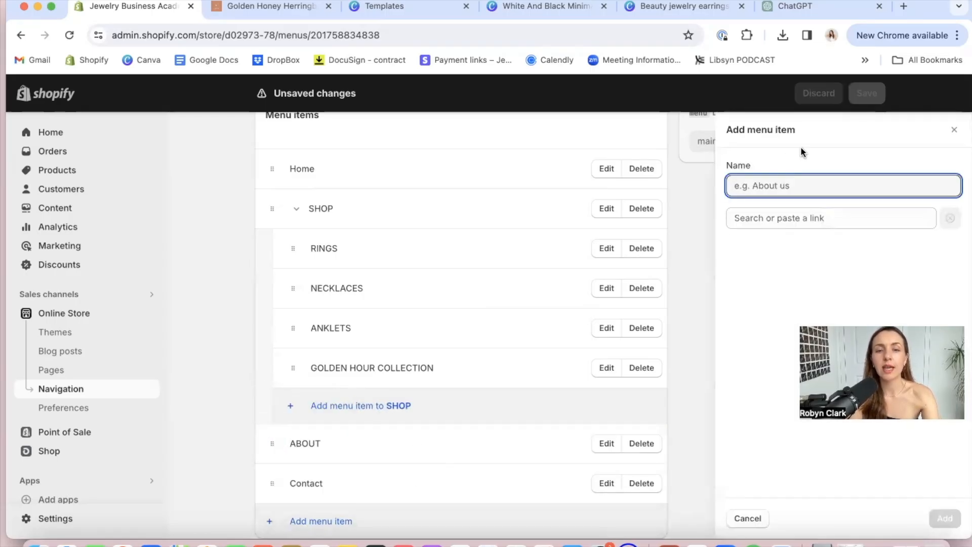
pyautogui.write('MEET ROBYN')
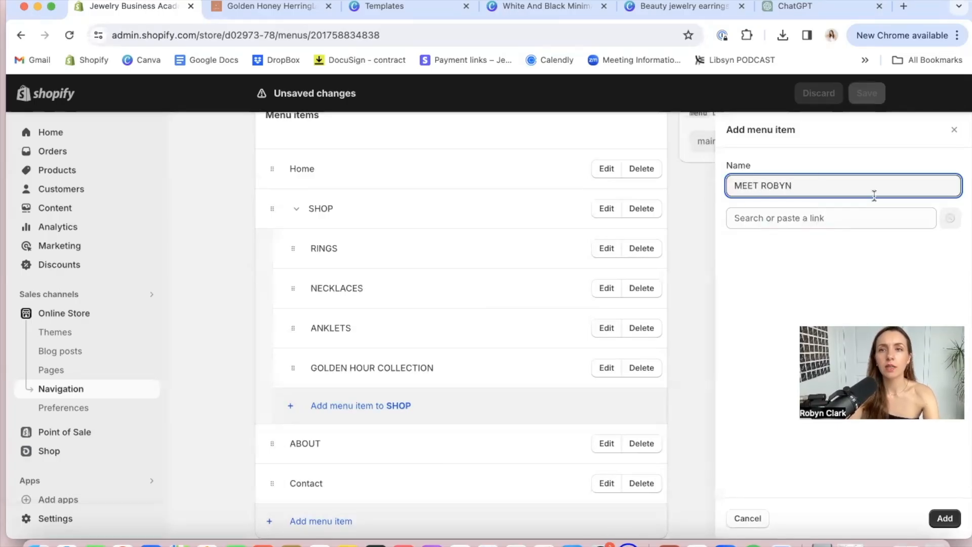
pyautogui.click(852, 218)
pyautogui.click(775, 352)
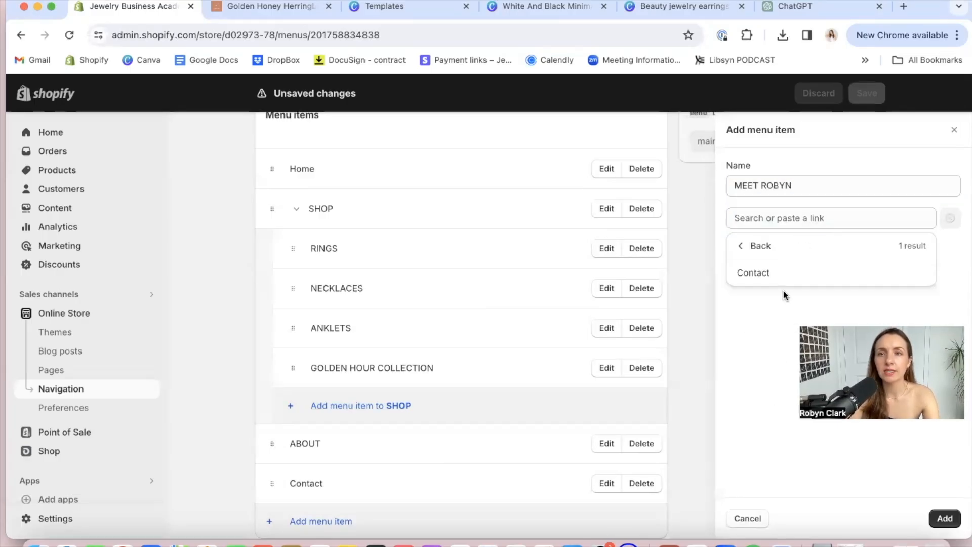
pyautogui.click(775, 274)
pyautogui.click(945, 517)
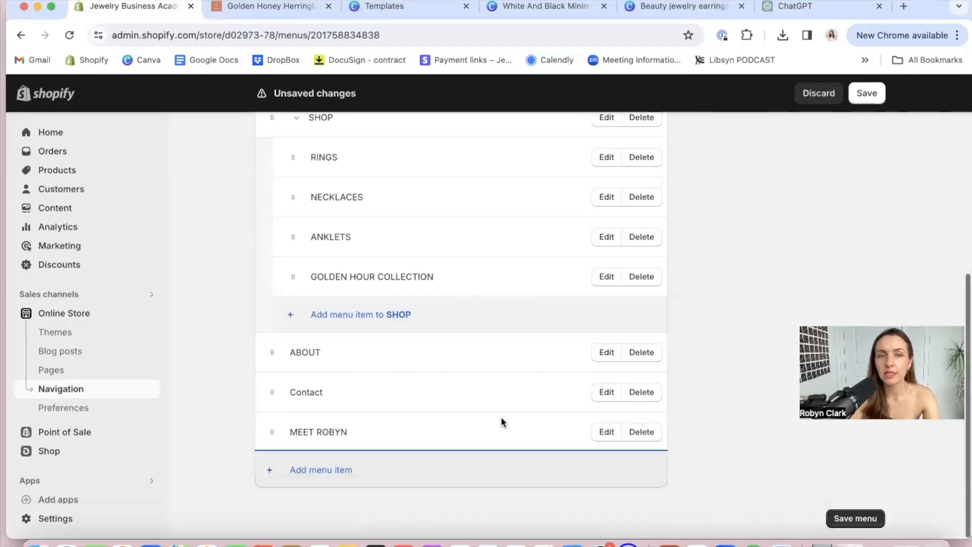
# Add a main menu item named "FAQ'S" linked to the Contact page
pyautogui.click(327, 469)
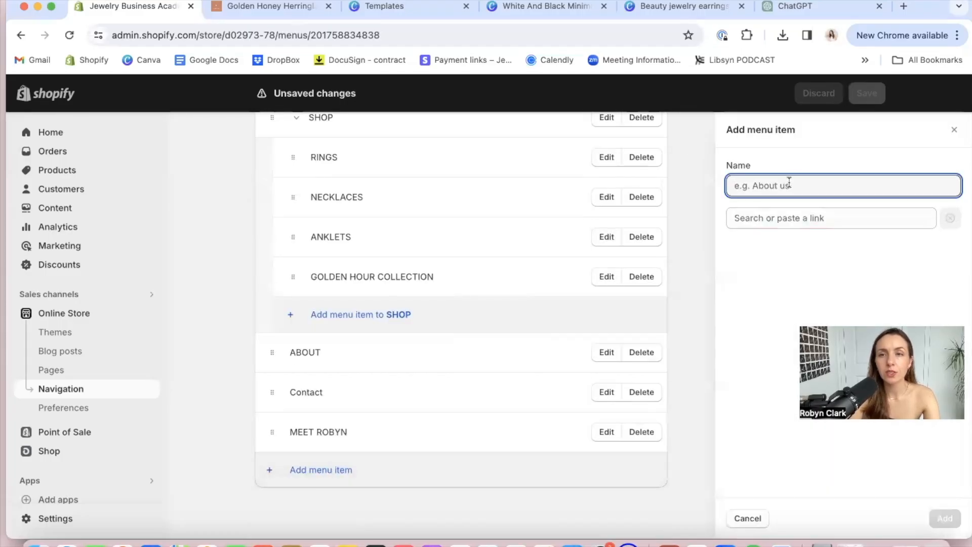
pyautogui.write('FA')
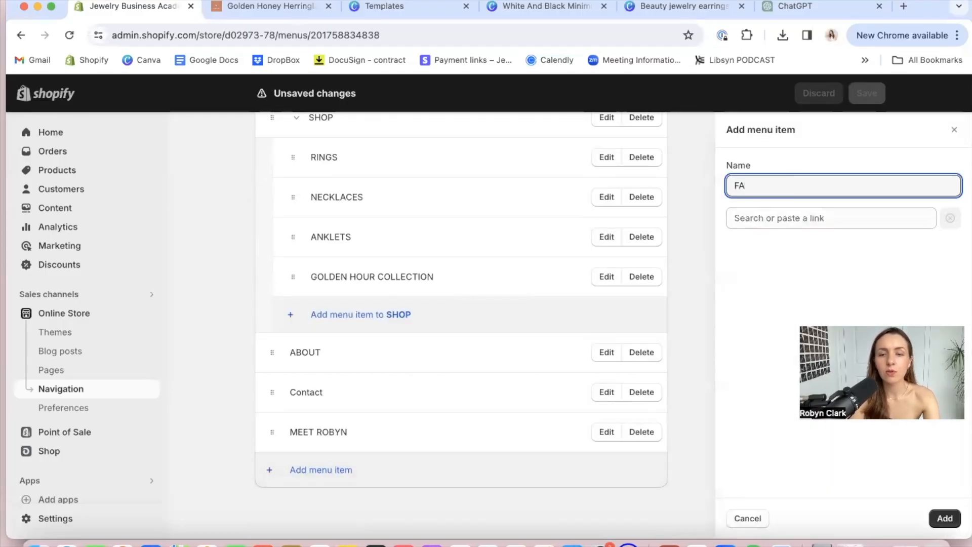
pyautogui.click(816, 218)
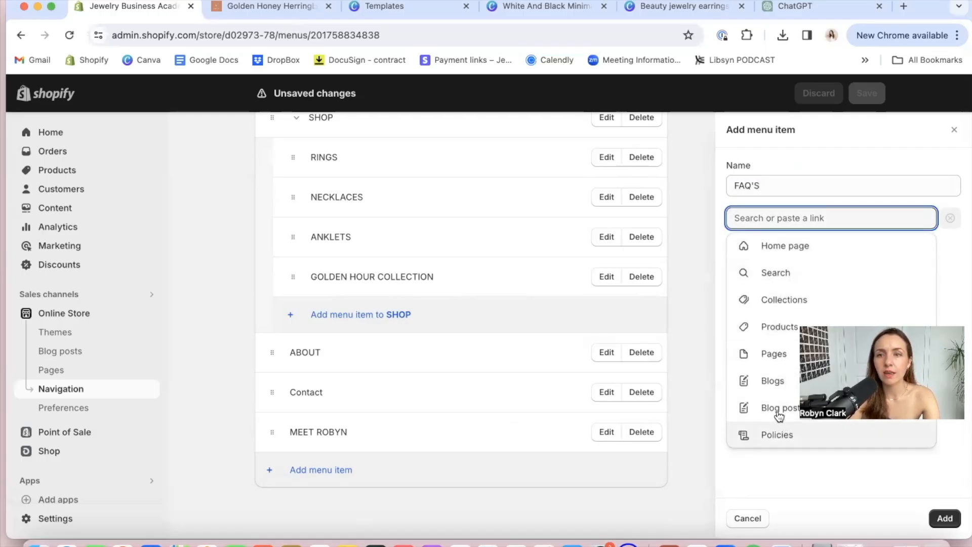
pyautogui.click(770, 356)
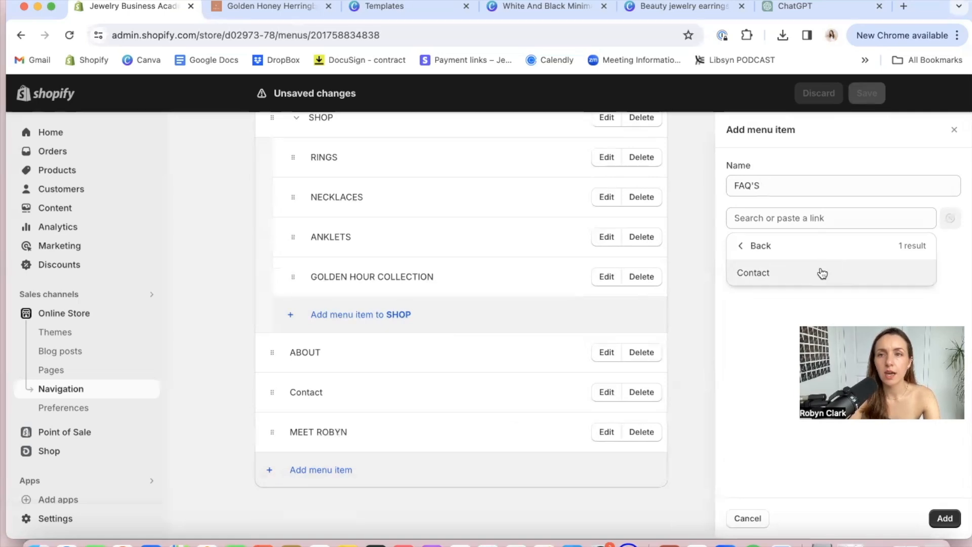
pyautogui.click(820, 272)
pyautogui.click(951, 520)
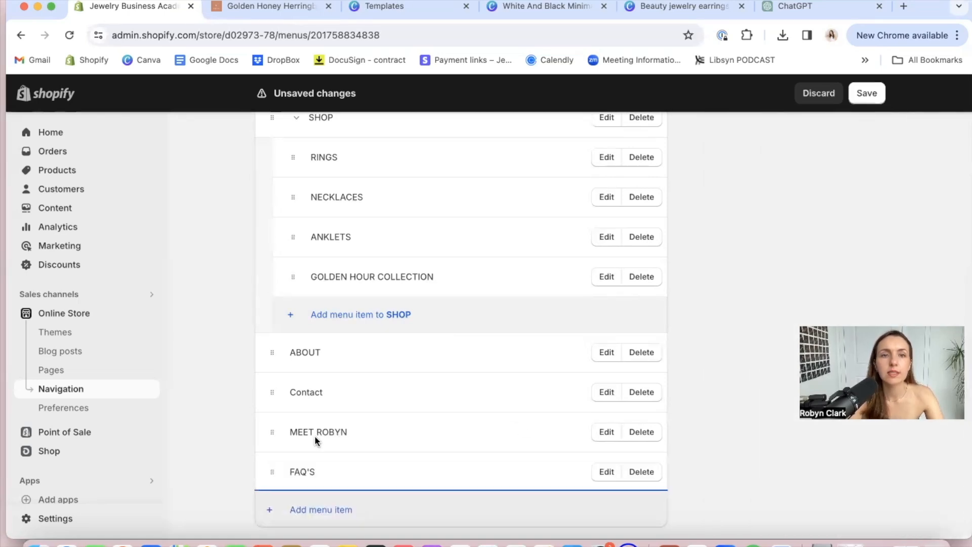
# Nest the MEET item and FAQ'S under ABOUT as submenu items, in that order above Contact, and save the main menu
pyautogui.moveTo(273, 435); pyautogui.dragTo(276, 352)
pyautogui.moveTo(272, 395)
pyautogui.mouseDown()
pyautogui.moveTo(282, 369)
pyautogui.moveTo(282, 390)
pyautogui.mouseUp()
pyautogui.moveTo(270, 510); pyautogui.dragTo(284, 436)
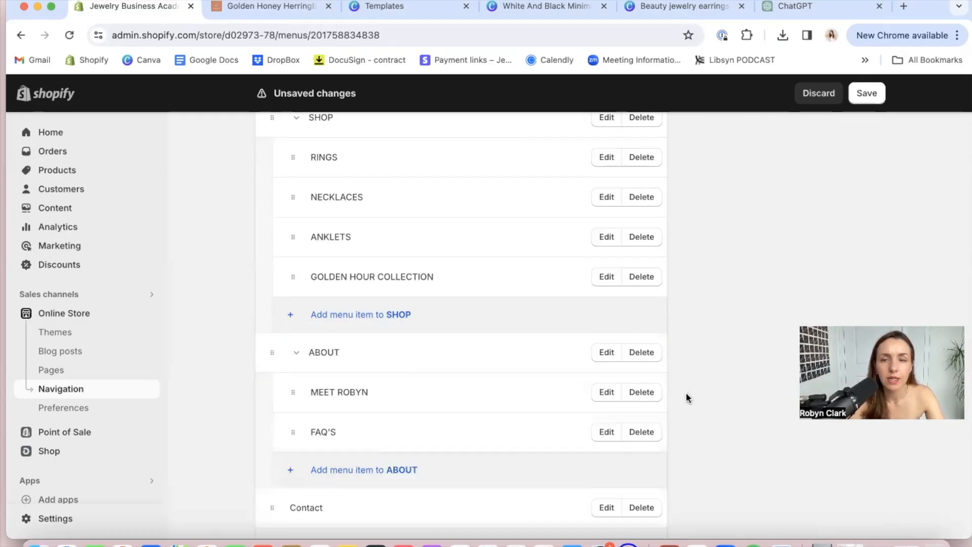
pyautogui.scroll(-3, 680, 388)
pyautogui.scroll(3, 680, 388)
pyautogui.scroll(5, 680, 387)
pyautogui.scroll(-7, 680, 387)
pyautogui.click(859, 522)
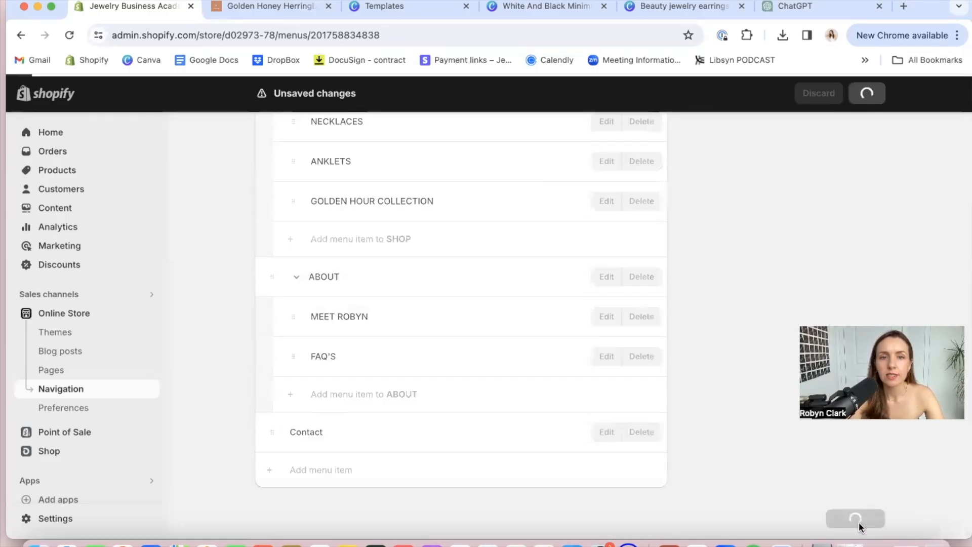
pyautogui.scroll(-5, 405, 398)
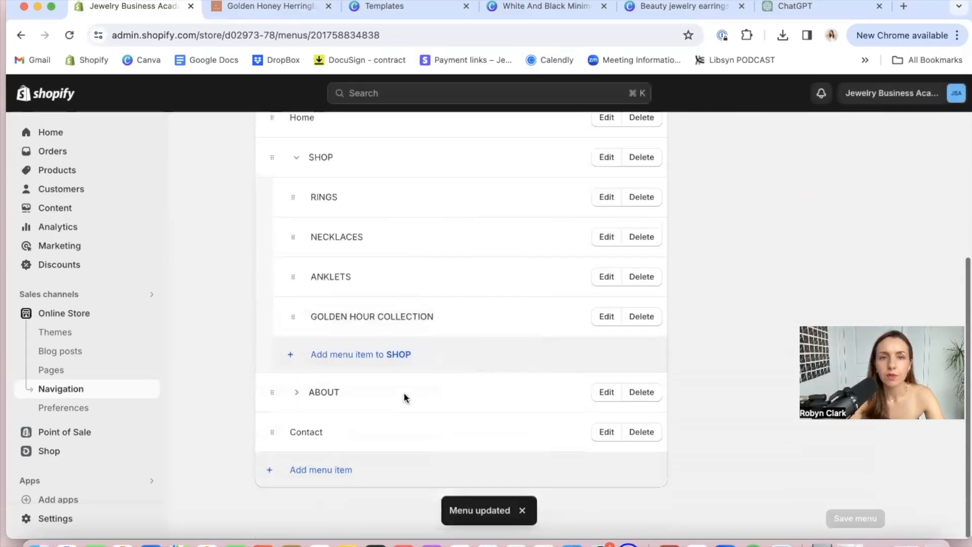
# Open the Footer menu in the store navigation and add an item linked to the Privacy Policy
pyautogui.click(62, 397)
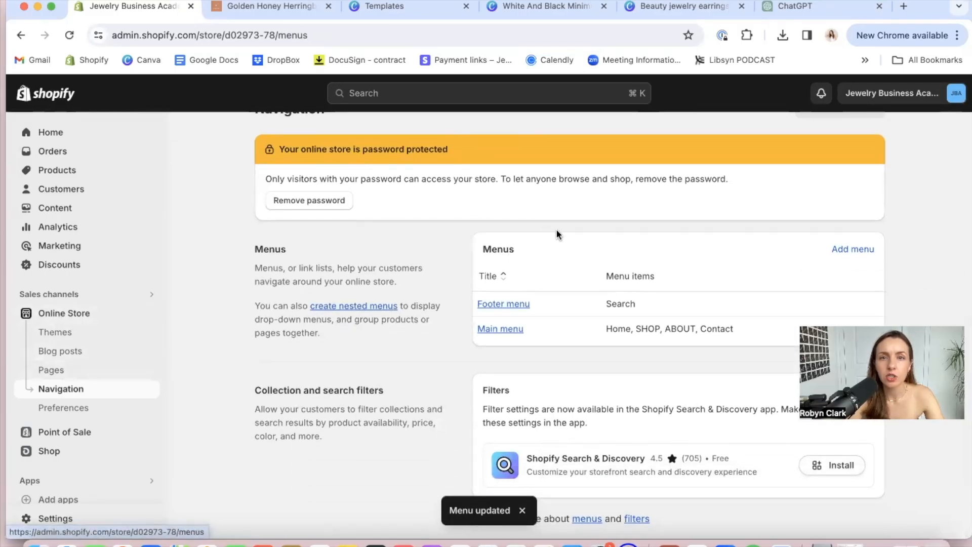
pyautogui.click(507, 304)
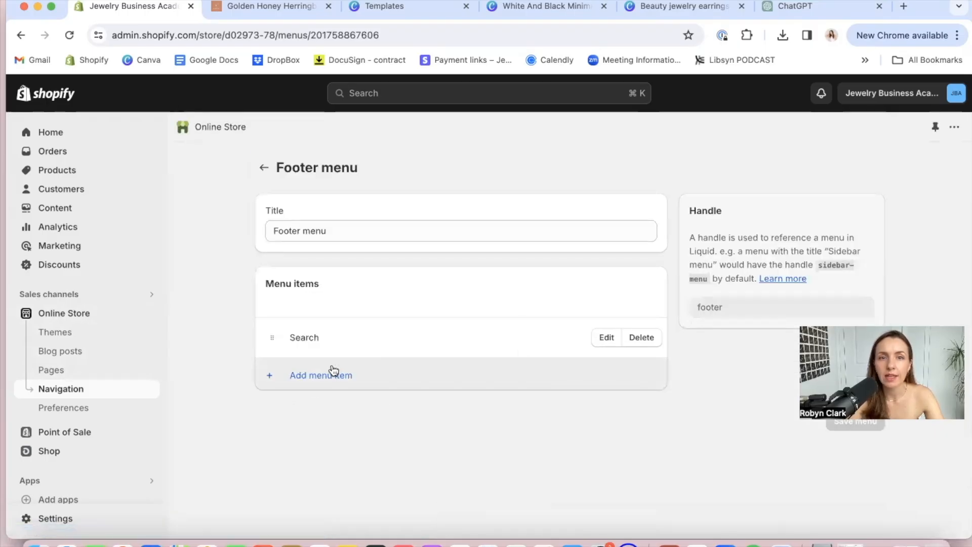
pyautogui.click(335, 367)
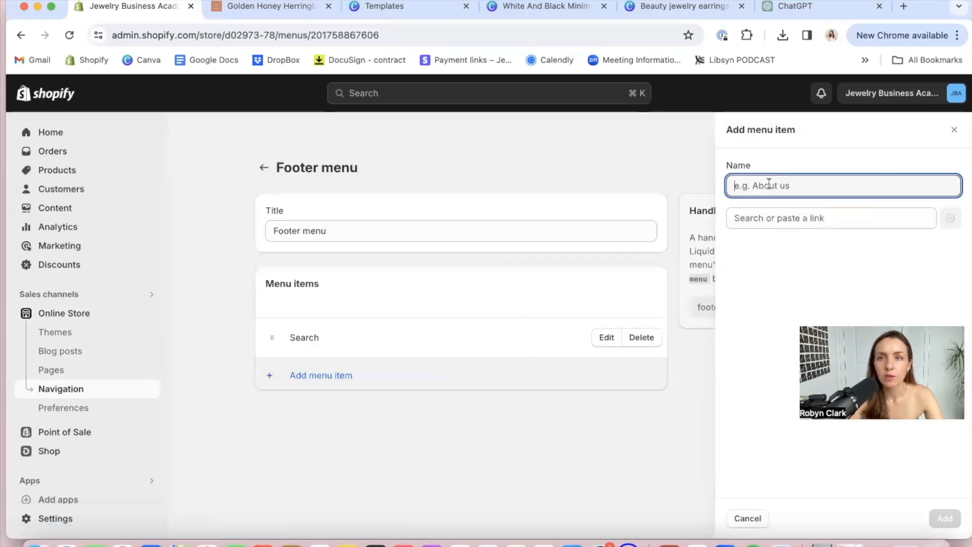
pyautogui.click(763, 223)
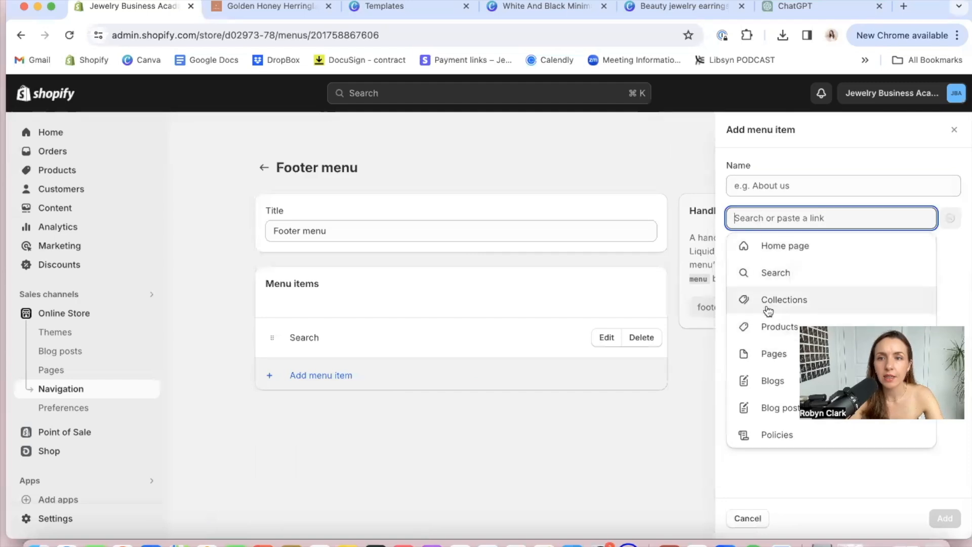
pyautogui.click(778, 433)
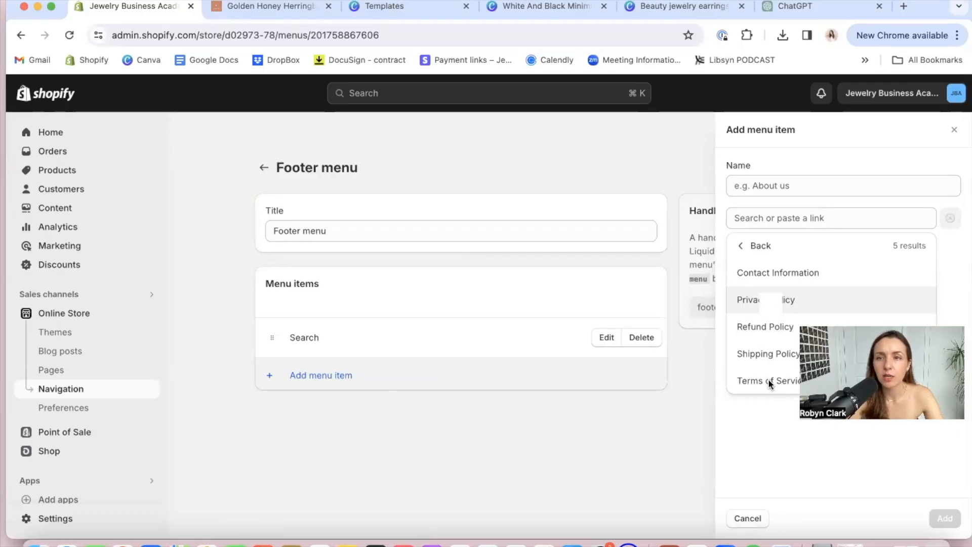
pyautogui.click(750, 299)
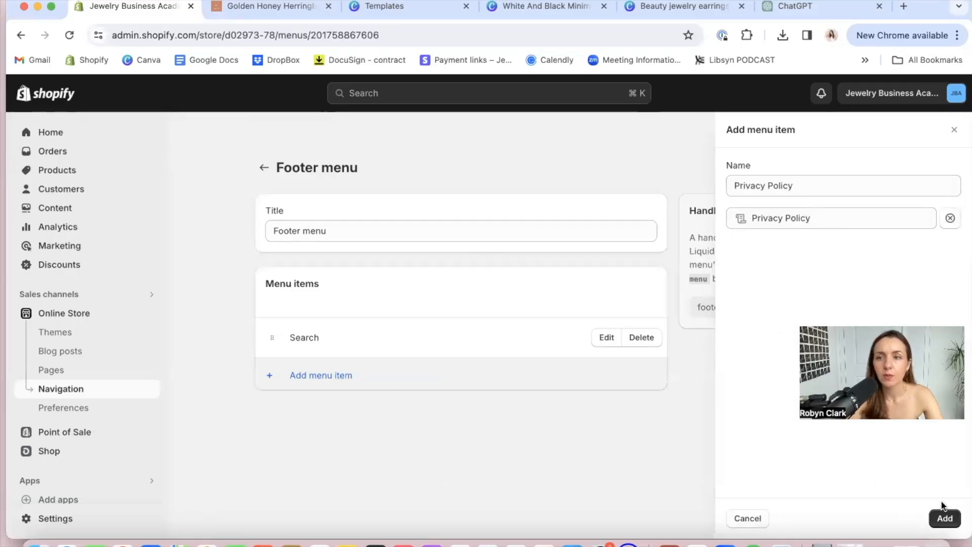
pyautogui.click(944, 518)
# Add a footer menu item linked to the Refund Policy
pyautogui.click(321, 412)
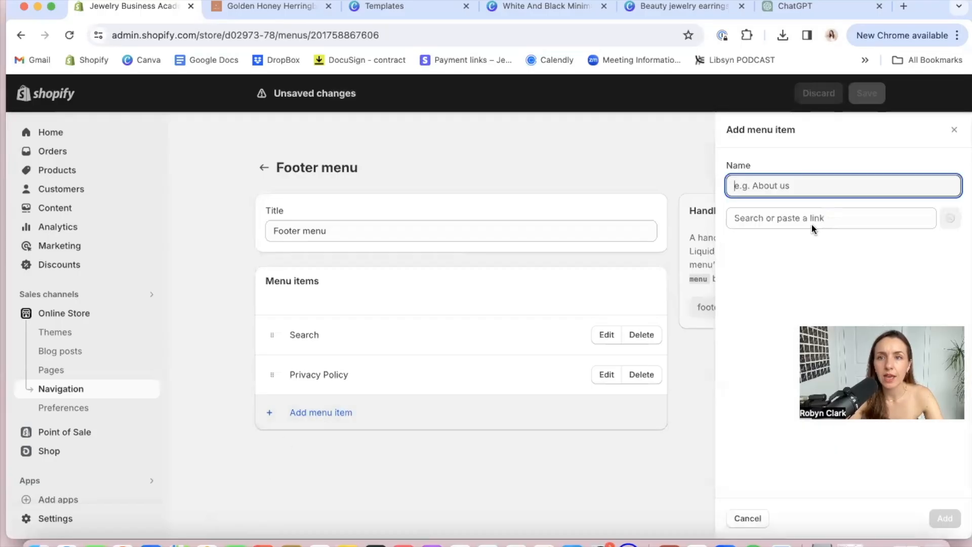
pyautogui.click(781, 216)
pyautogui.click(760, 433)
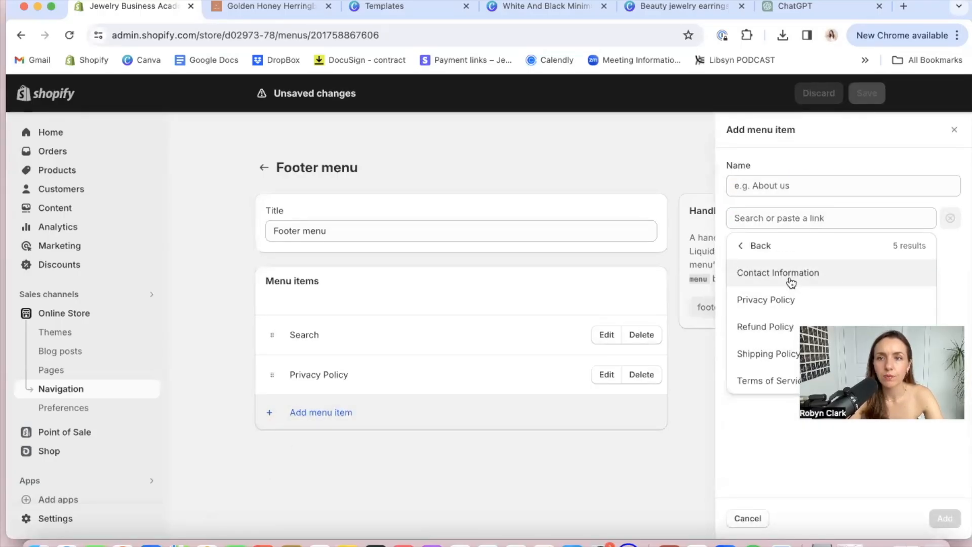
pyautogui.click(788, 328)
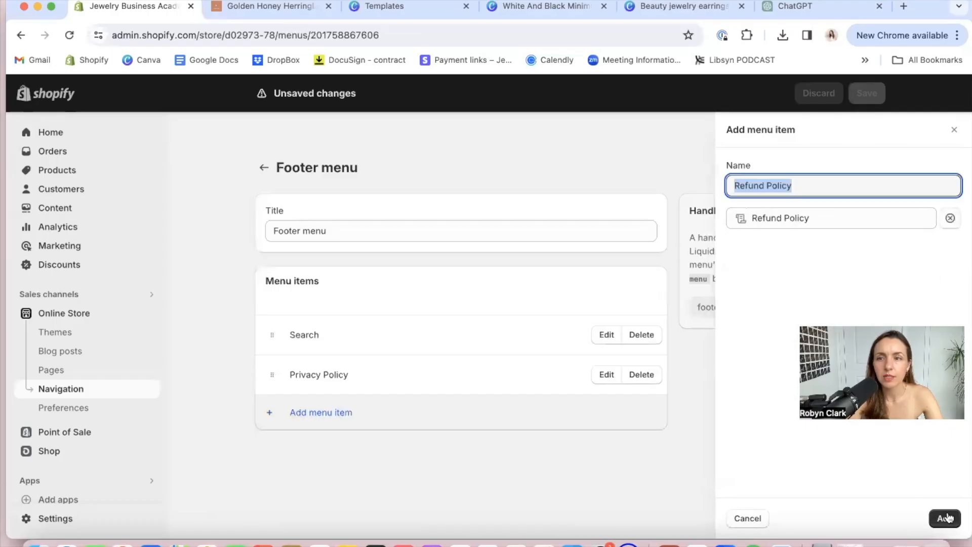
pyautogui.click(929, 511)
# Add a footer menu item linked to the Shipping Policy
pyautogui.click(344, 453)
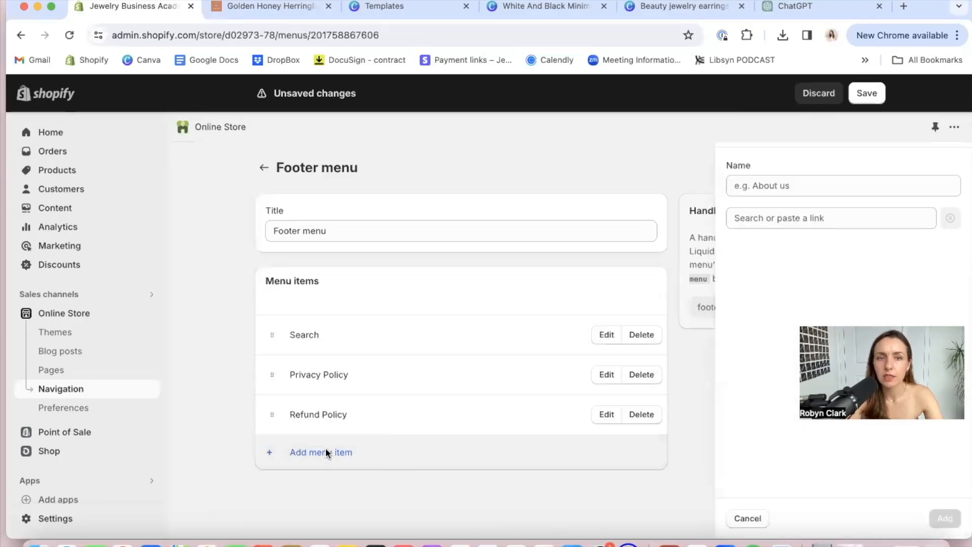
pyautogui.click(790, 215)
pyautogui.click(782, 436)
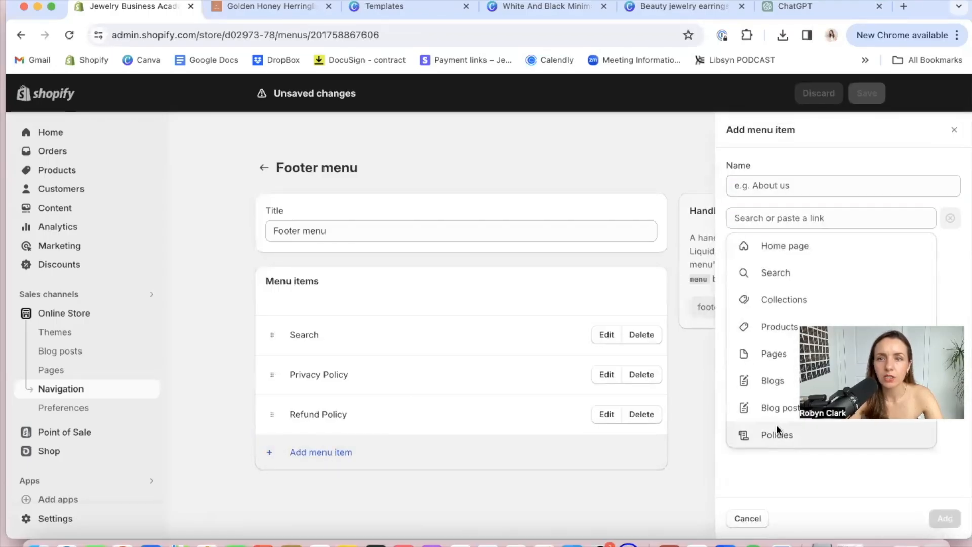
pyautogui.click(782, 351)
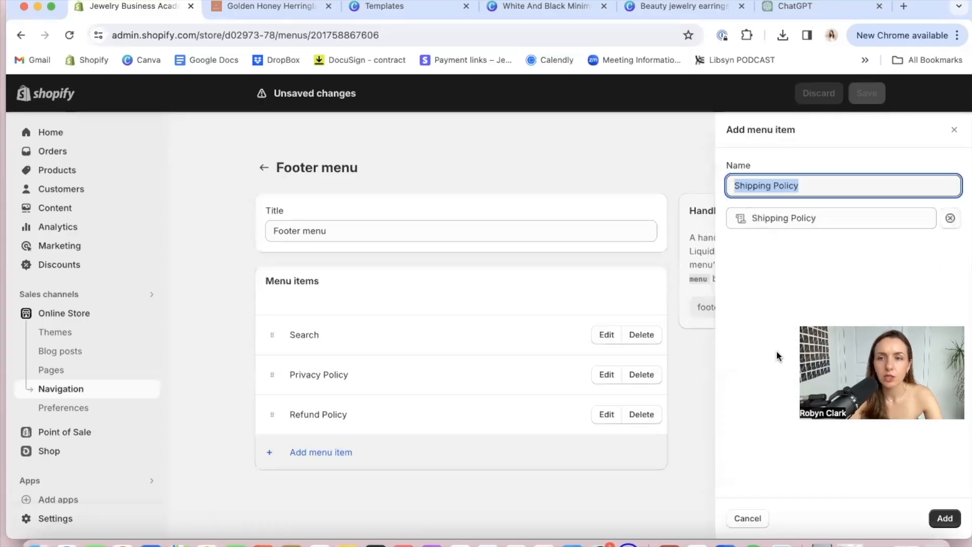
pyautogui.click(944, 518)
# Add a footer menu item linked to the Terms of Service policy
pyautogui.click(351, 493)
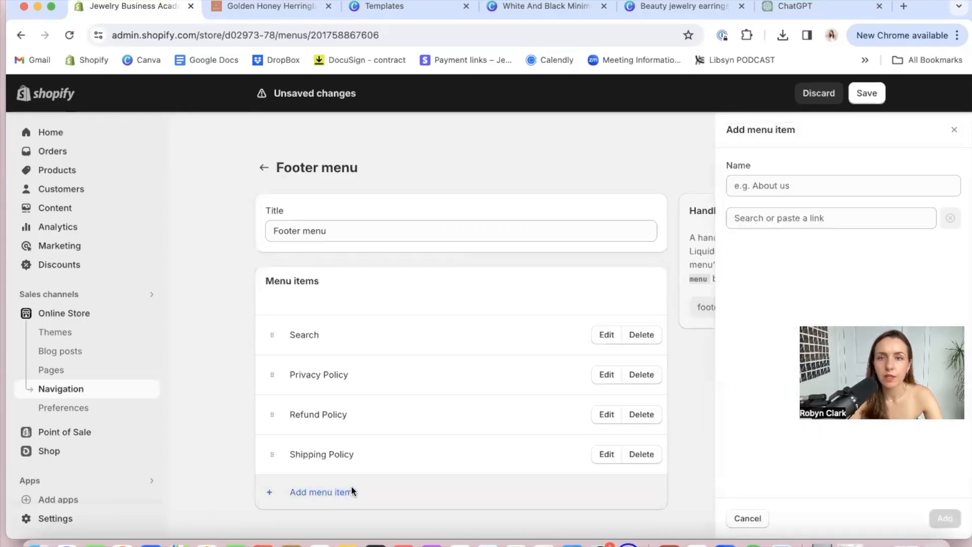
pyautogui.click(804, 217)
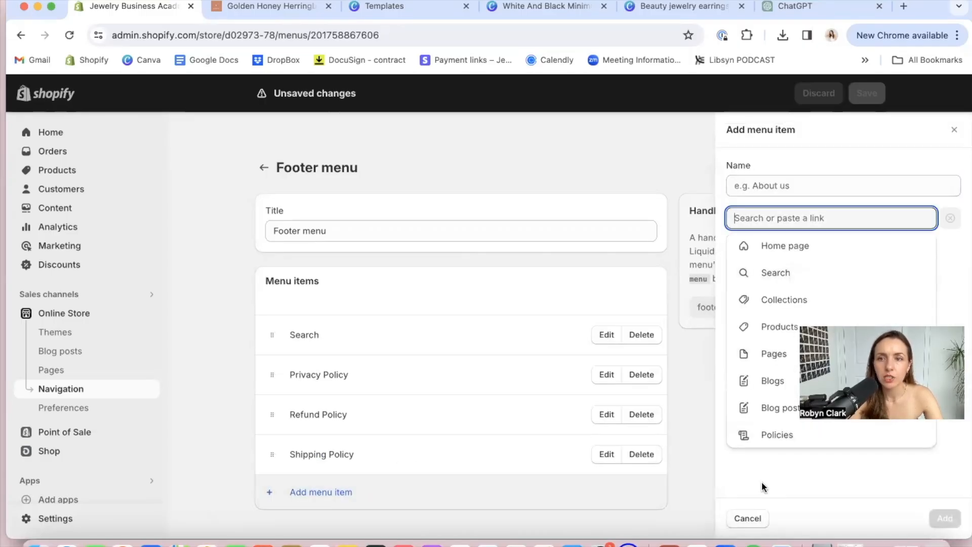
pyautogui.click(762, 438)
pyautogui.click(790, 380)
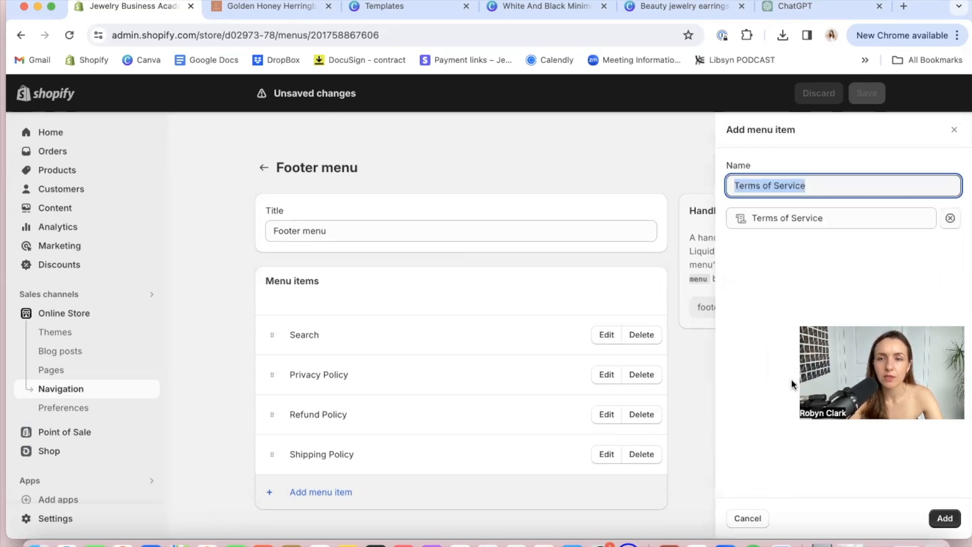
pyautogui.click(943, 517)
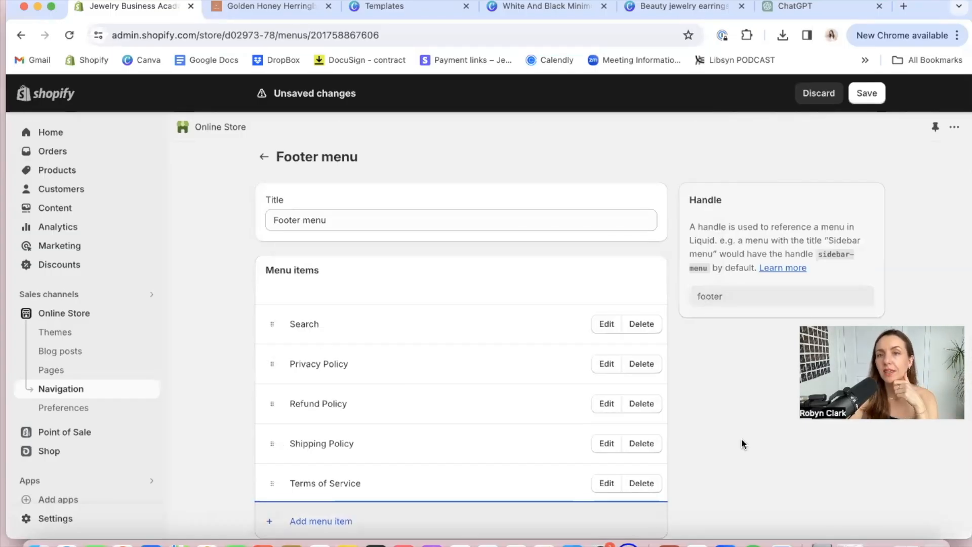
# Save the footer menu without adding any further items
pyautogui.scroll(-2, 741, 443)
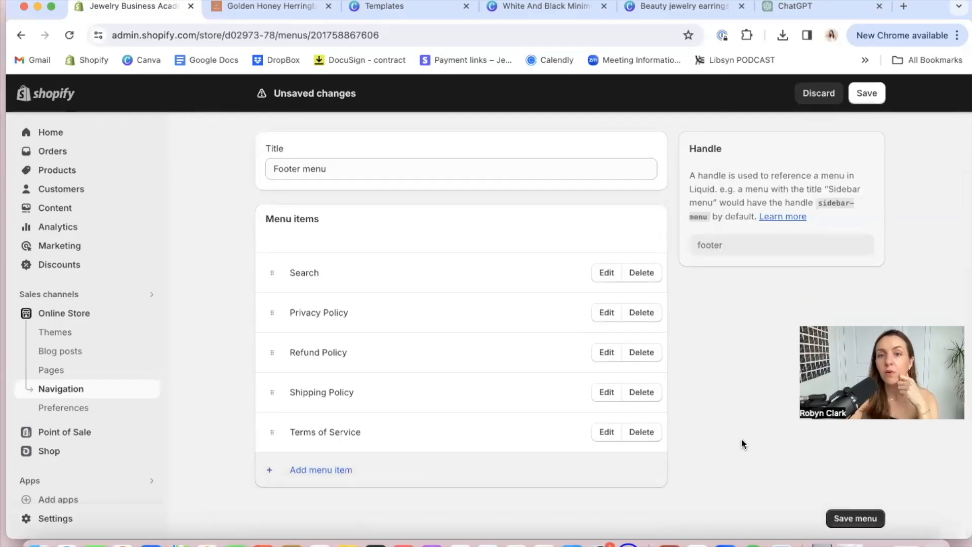
pyautogui.scroll(-1, 812, 460)
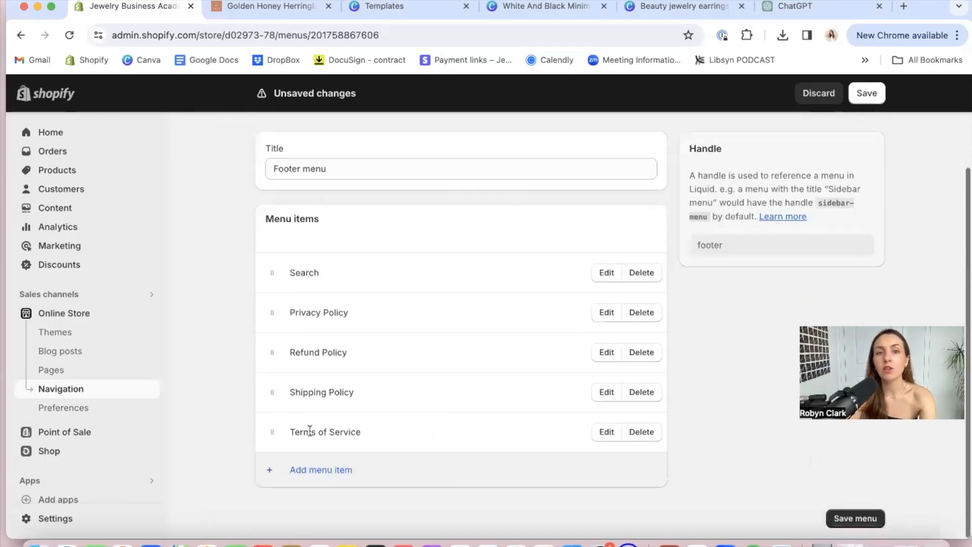
pyautogui.click(304, 469)
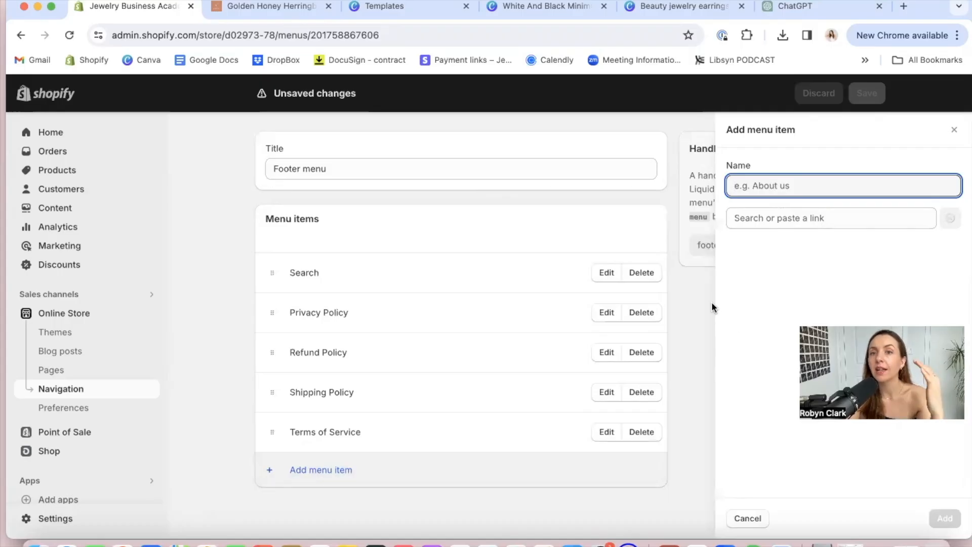
pyautogui.click(702, 456)
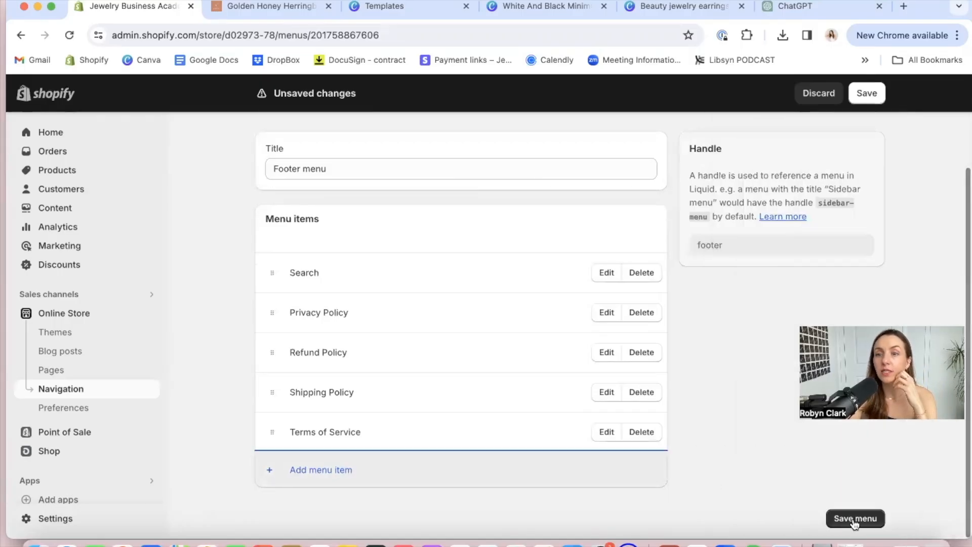
pyautogui.click(854, 518)
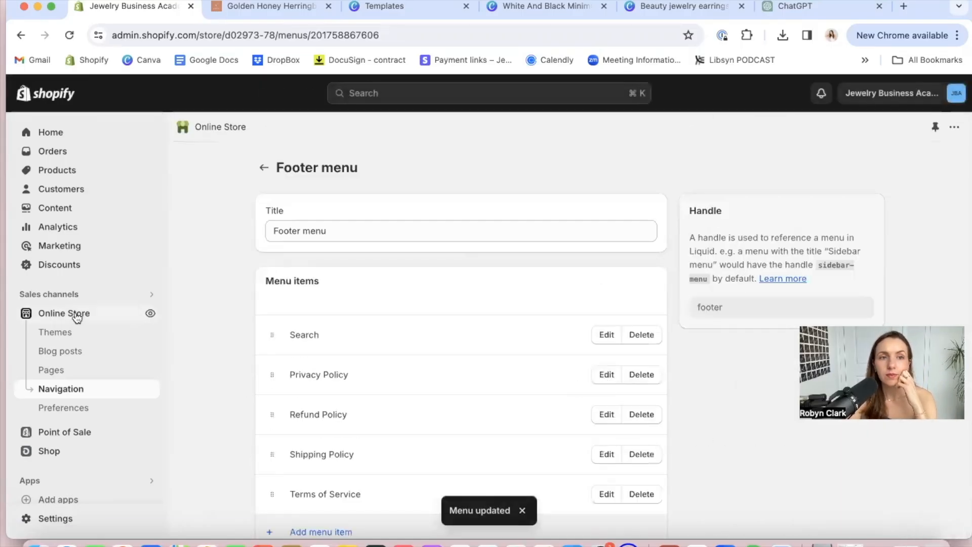
# View the live online store from the Themes page to check its header navigation
pyautogui.click(77, 317)
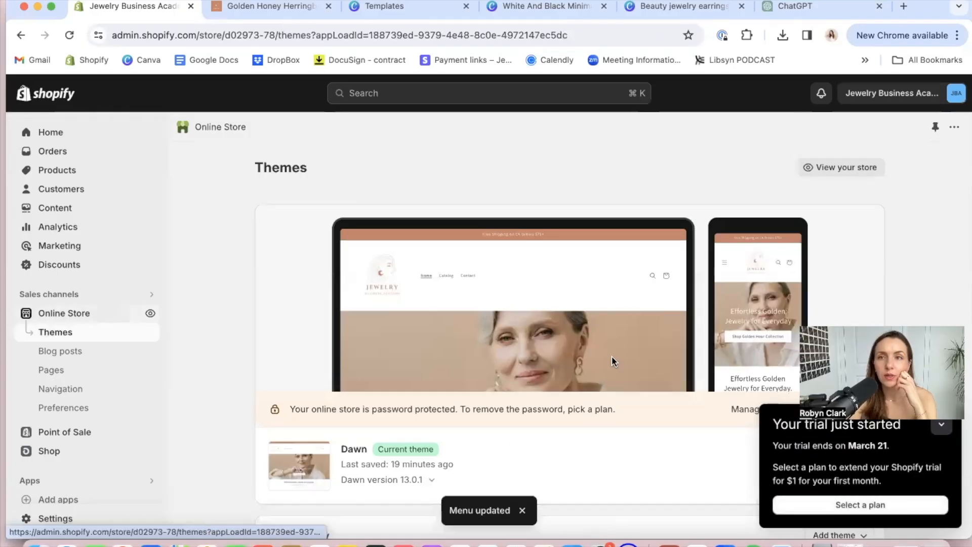
pyautogui.scroll(-1, 611, 356)
pyautogui.click(828, 160)
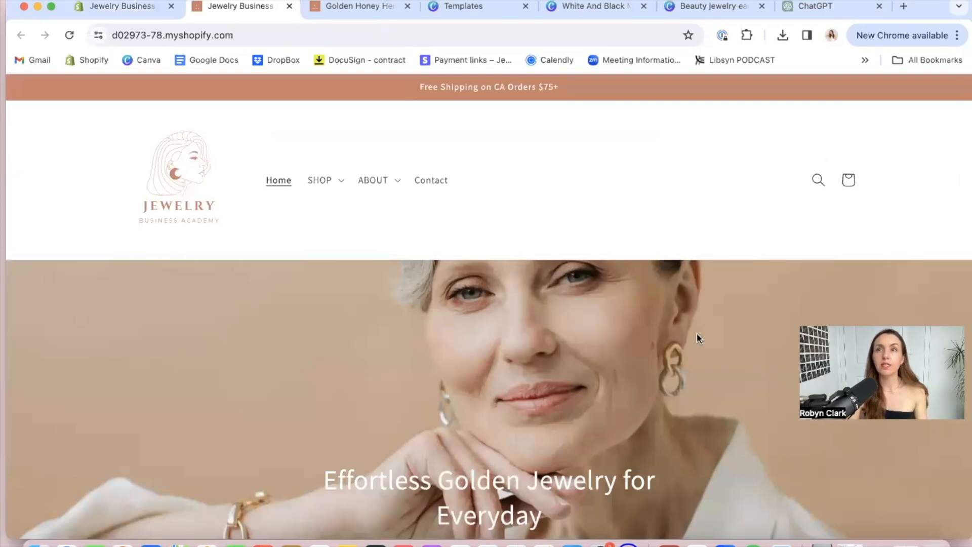
# Examine the storefront homepage from the header through the product, designer and collection sections down to the footer policy links
pyautogui.scroll(-5, 652, 480)
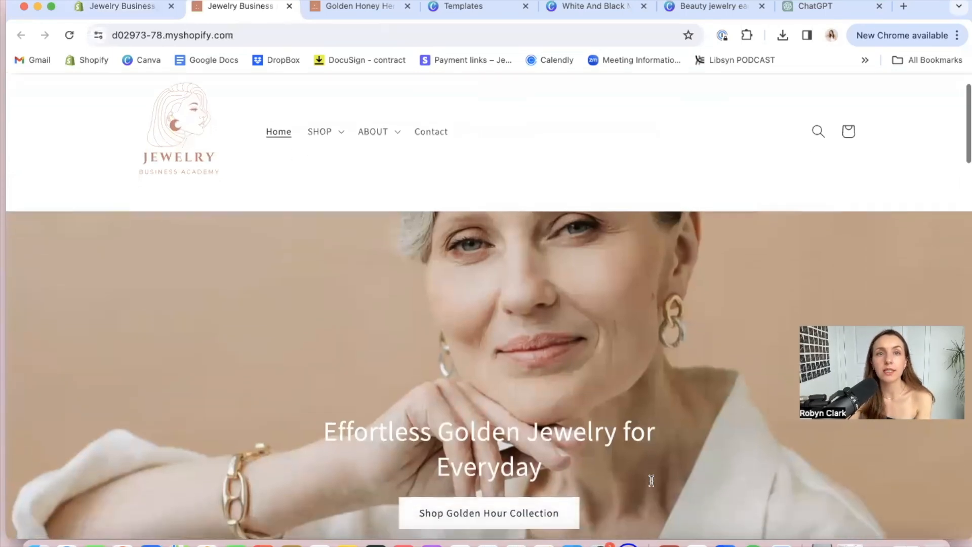
pyautogui.scroll(-9, 651, 480)
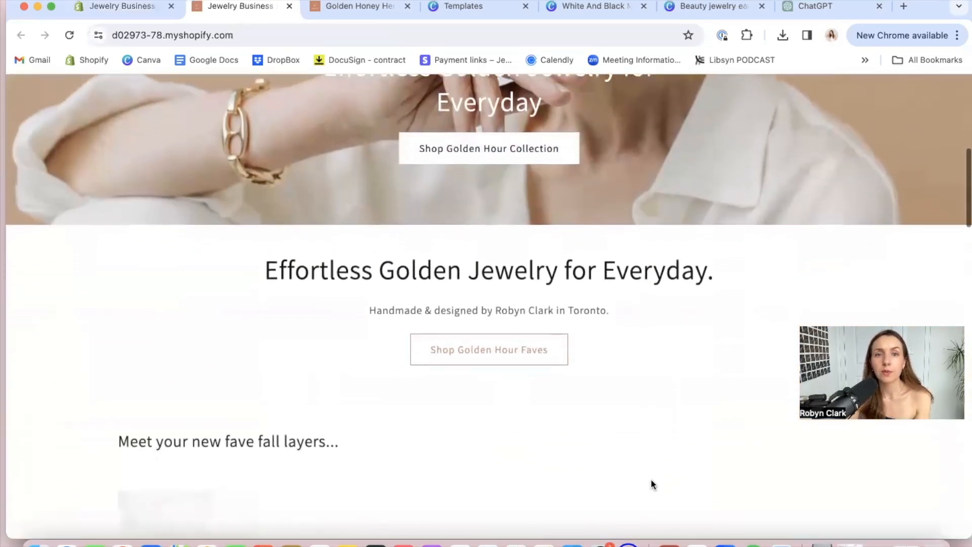
pyautogui.scroll(-9, 651, 481)
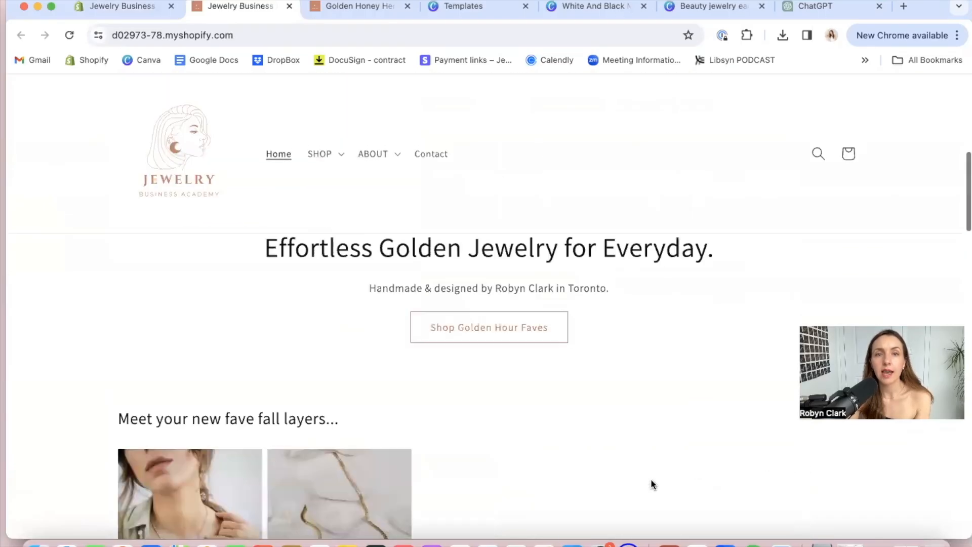
pyautogui.scroll(-5, 642, 468)
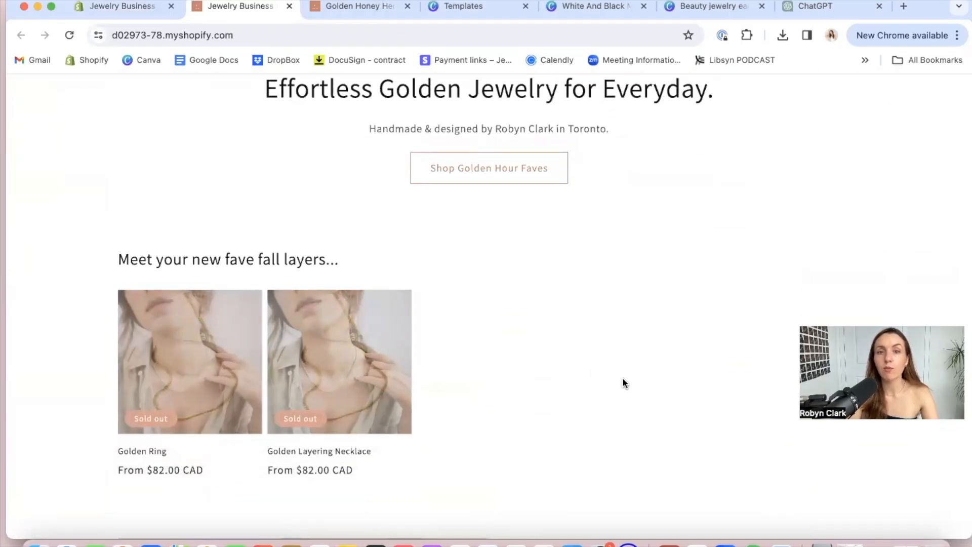
pyautogui.scroll(-10, 721, 406)
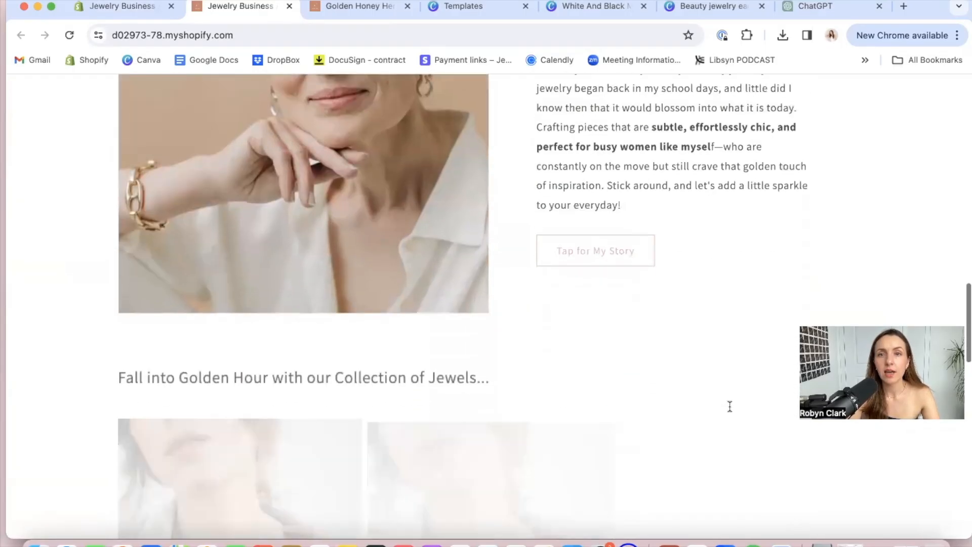
pyautogui.scroll(-5, 731, 411)
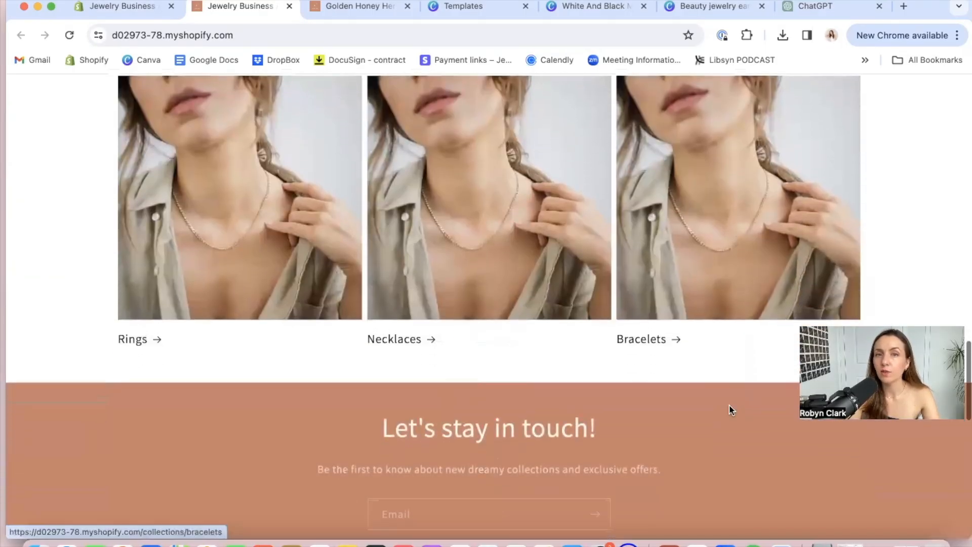
pyautogui.scroll(-7, 527, 379)
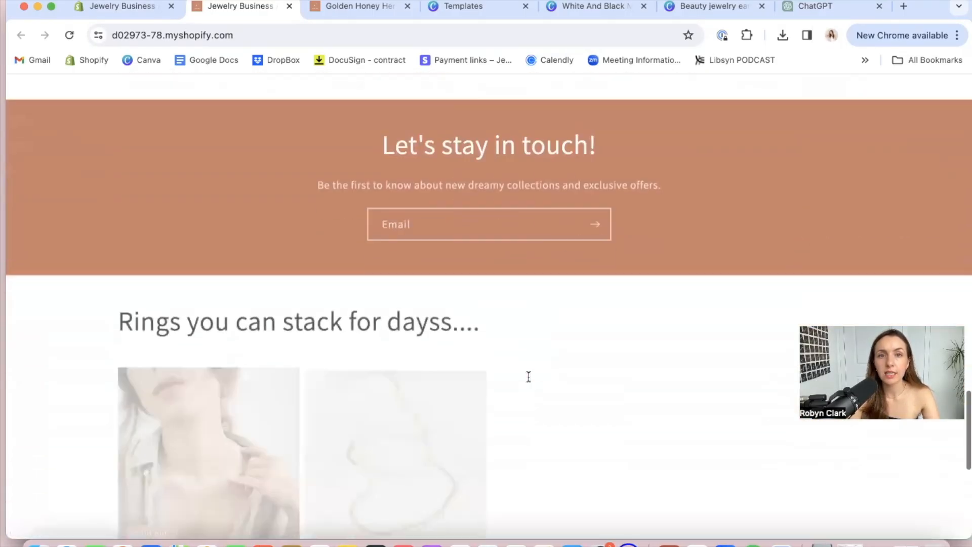
pyautogui.scroll(-5, 827, 227)
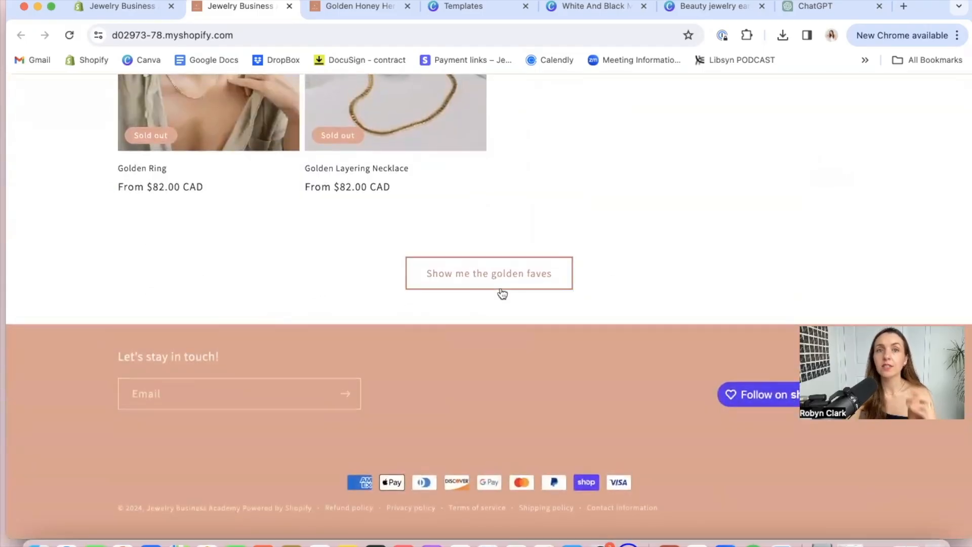
pyautogui.click(501, 291)
pyautogui.scroll(15, 501, 292)
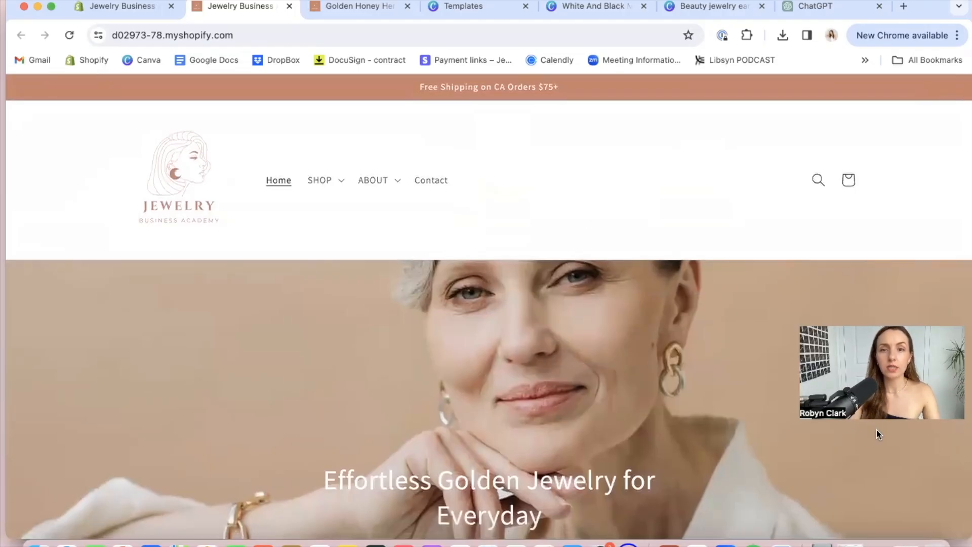
pyautogui.scroll(-5, 537, 244)
pyautogui.scroll(5, 537, 245)
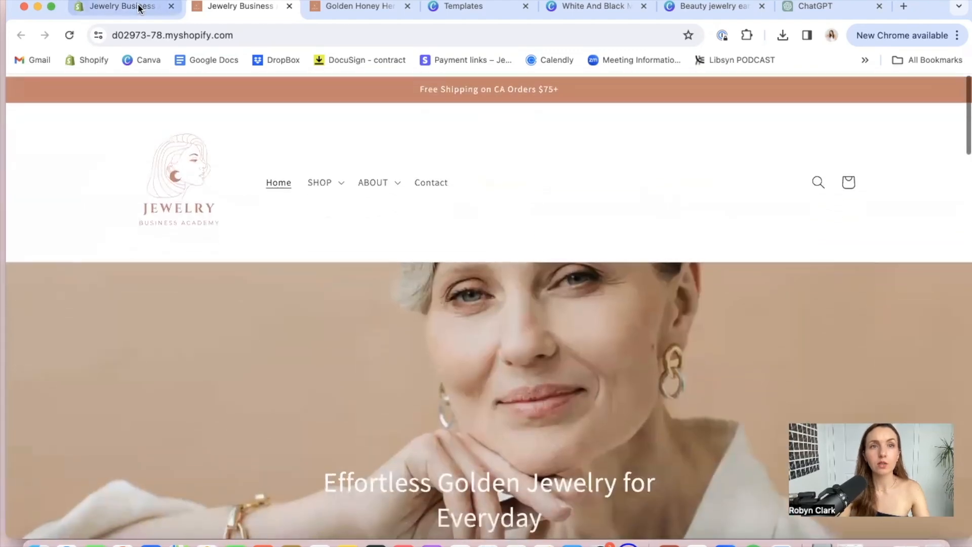
# Return to the Shopify admin and review its Home and Orders pages
pyautogui.click(134, 7)
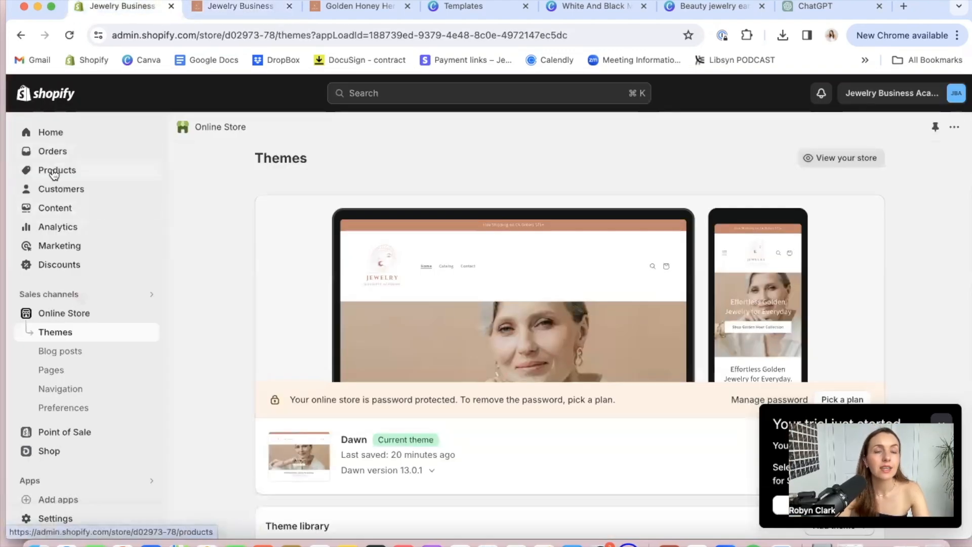
pyautogui.click(52, 133)
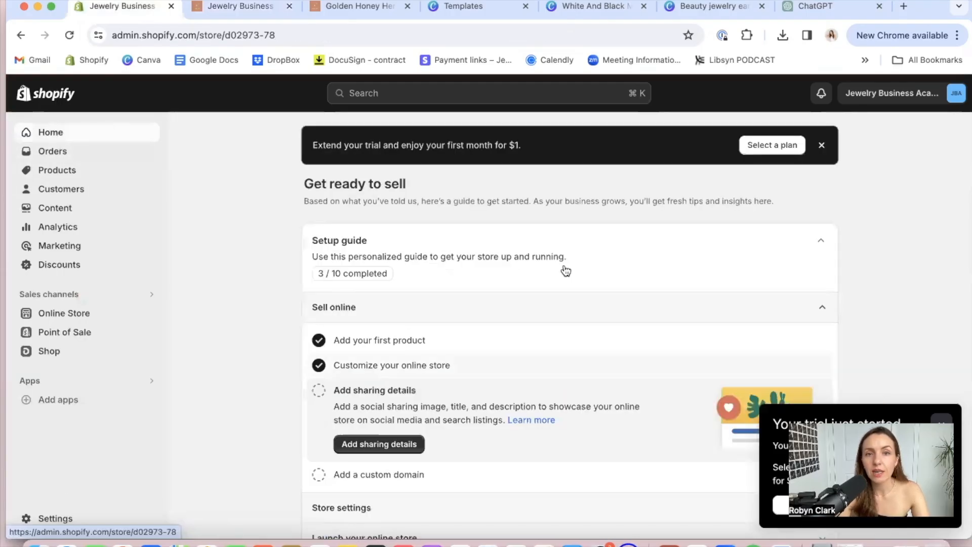
pyautogui.click(58, 151)
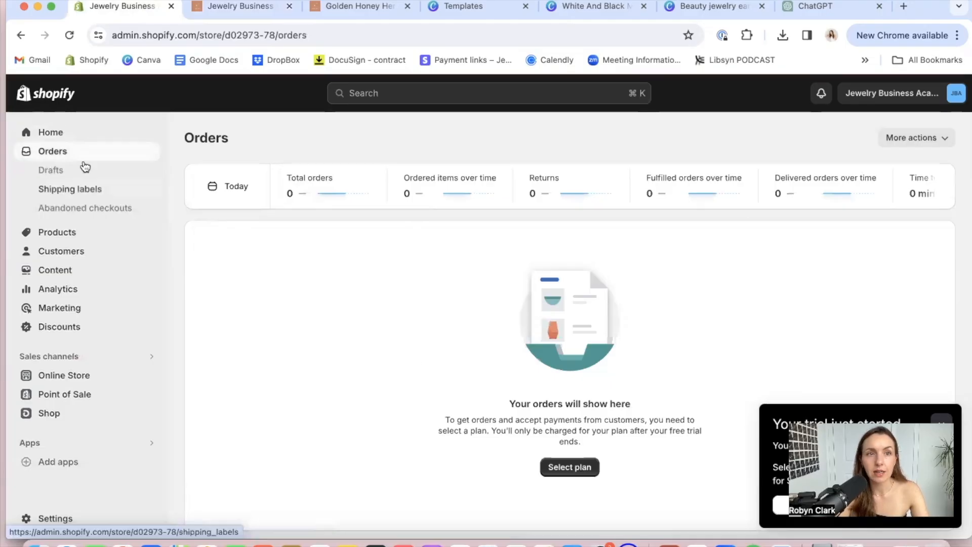
# Start a new gift card product from the gift cards section under Products
pyautogui.click(50, 235)
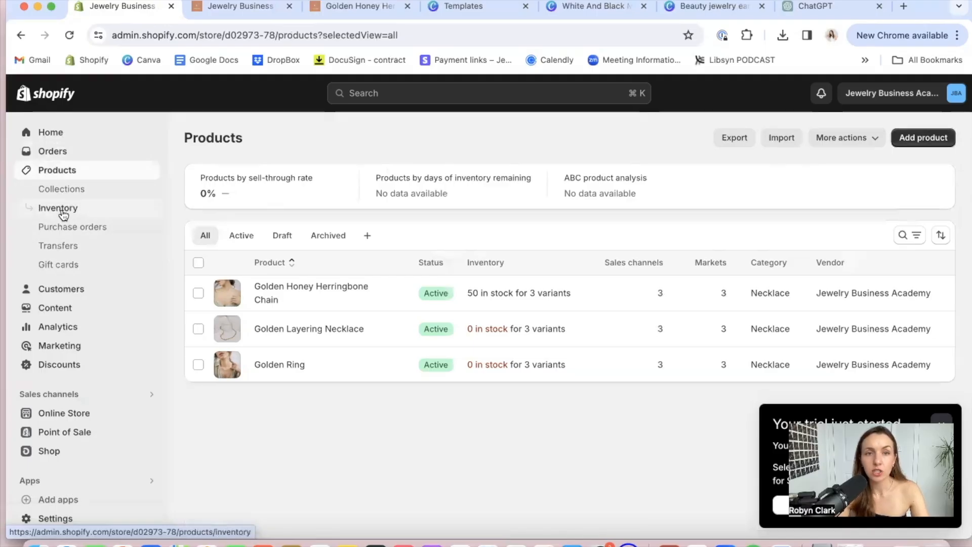
pyautogui.click(69, 262)
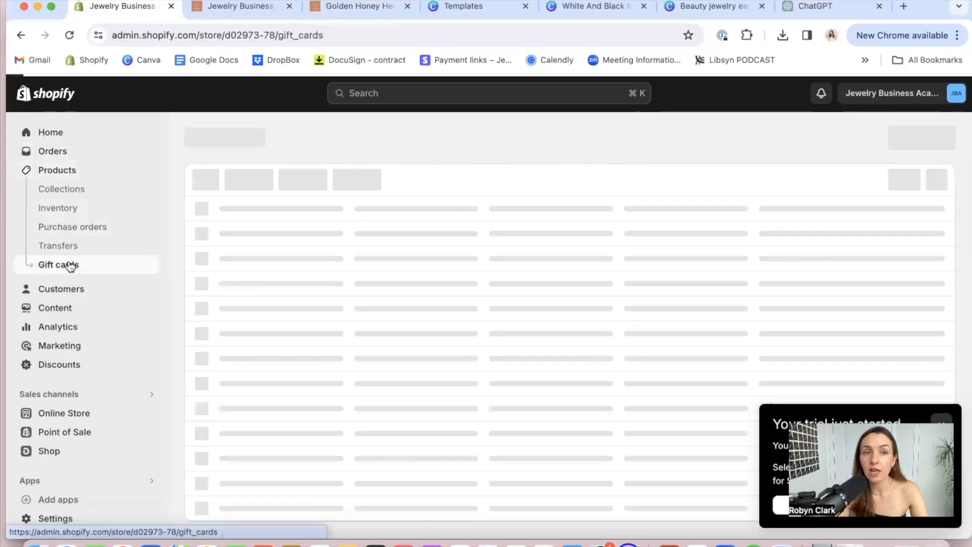
pyautogui.click(513, 407)
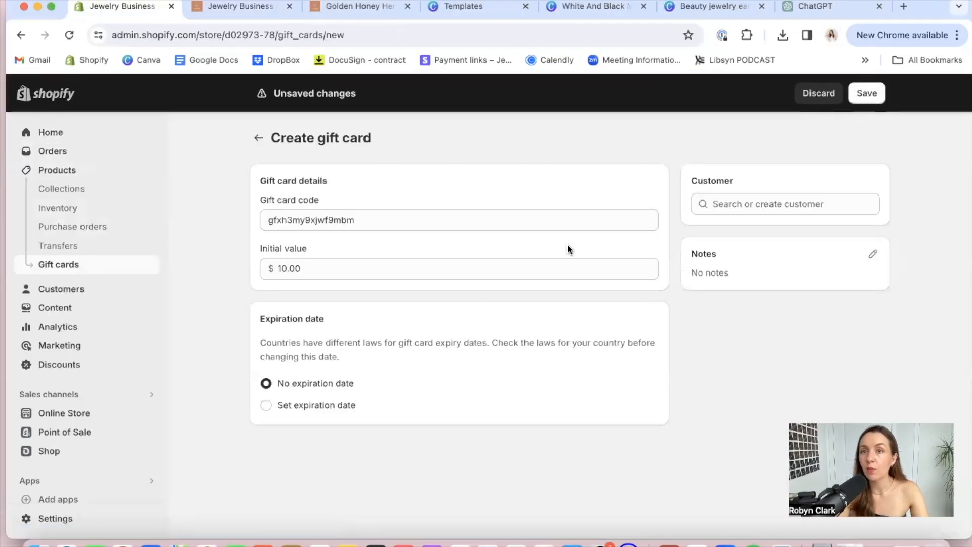
pyautogui.click(60, 273)
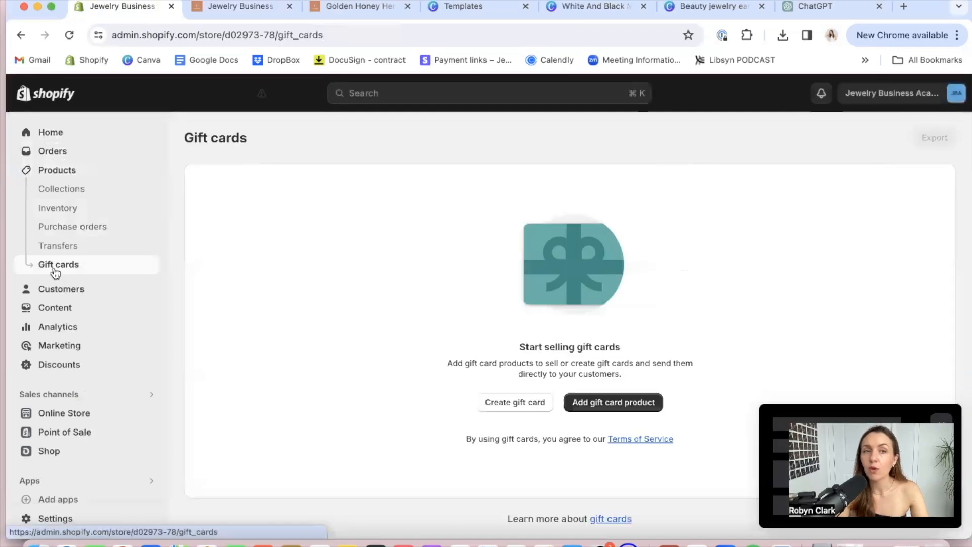
pyautogui.click(617, 406)
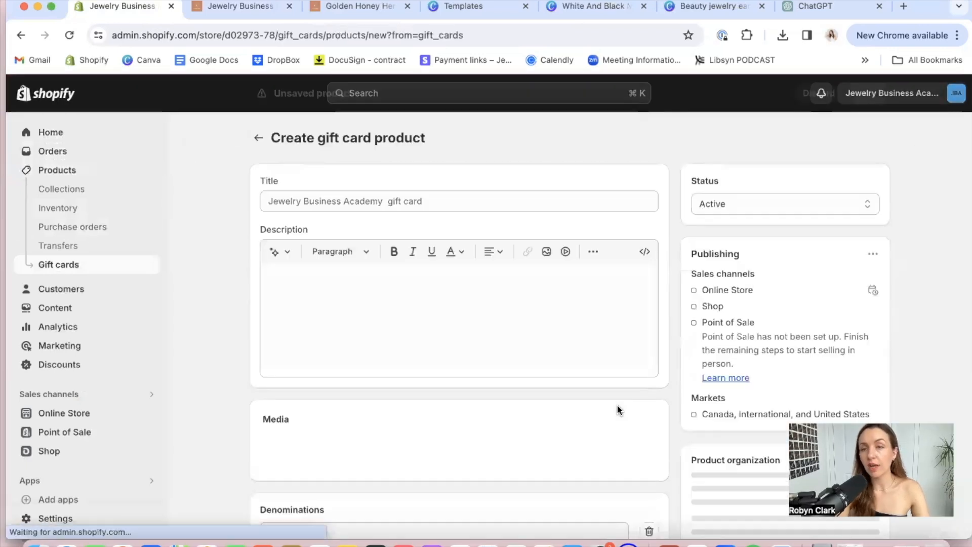
# Title the gift card product "e-Gift Card"
pyautogui.click(391, 204)
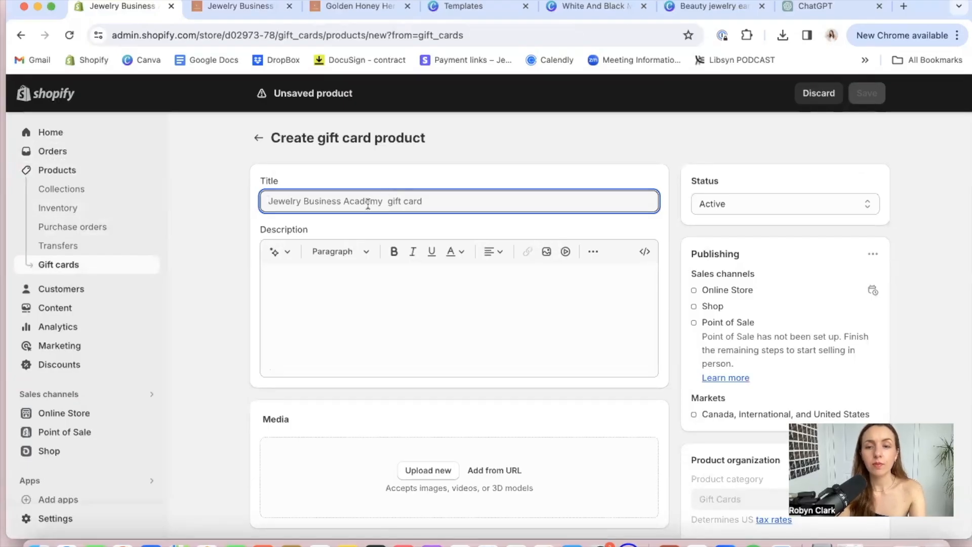
pyautogui.write('E')
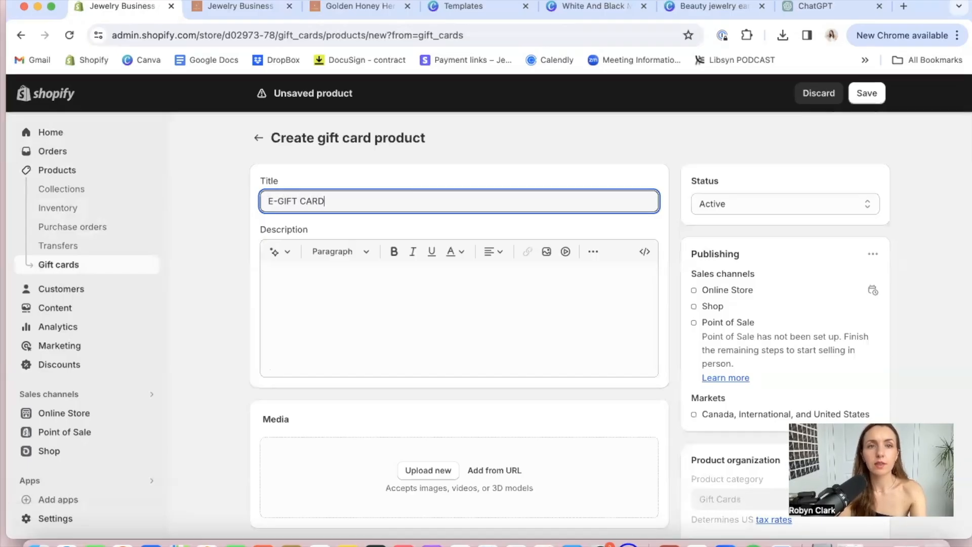
pyautogui.press('BackSpace')
pyautogui.write('e')
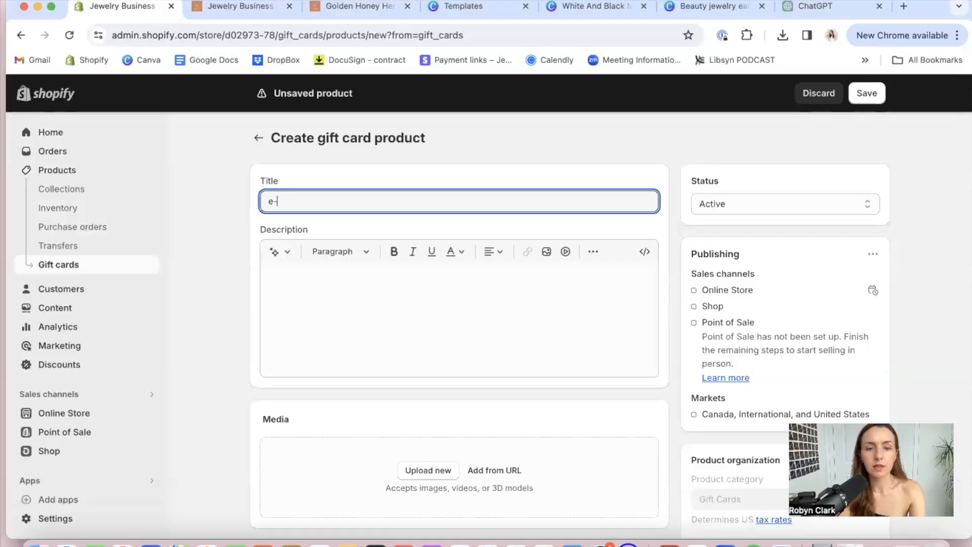
pyautogui.write('-Gift Card')
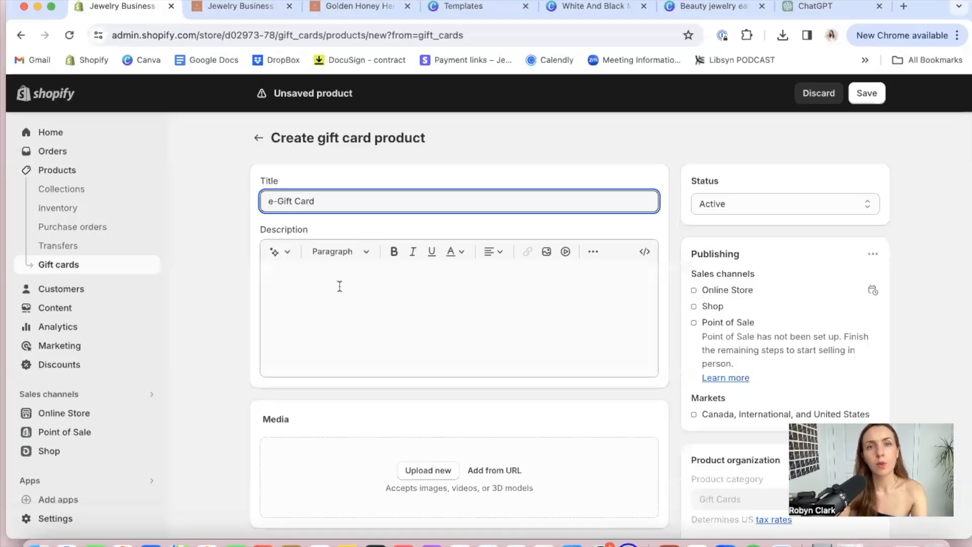
# Describe it: "Give the gift of choice with our e-gift cards, perfect for those hard-to shop for loved ones who LOVE getting to choose their fave gems!"
pyautogui.click(310, 297)
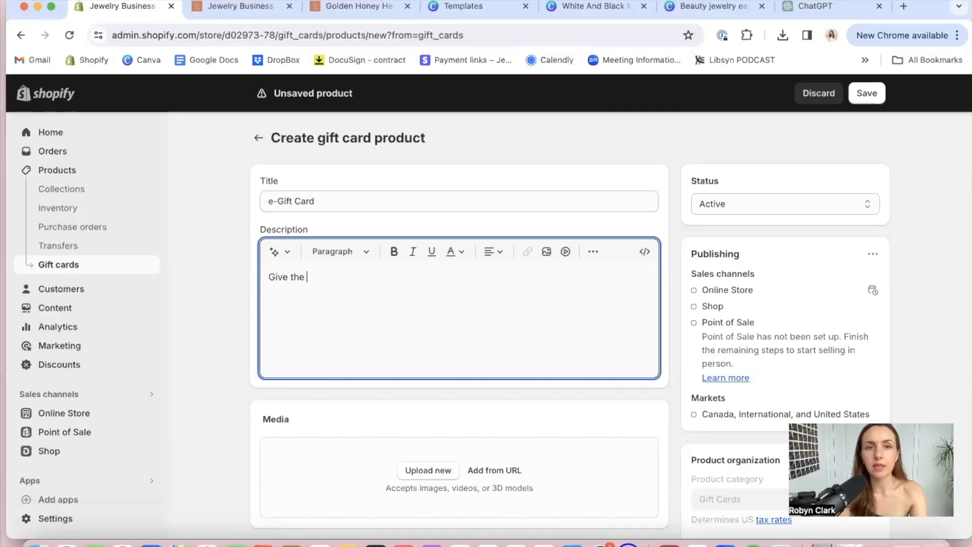
pyautogui.write('Give the gift of choice with')
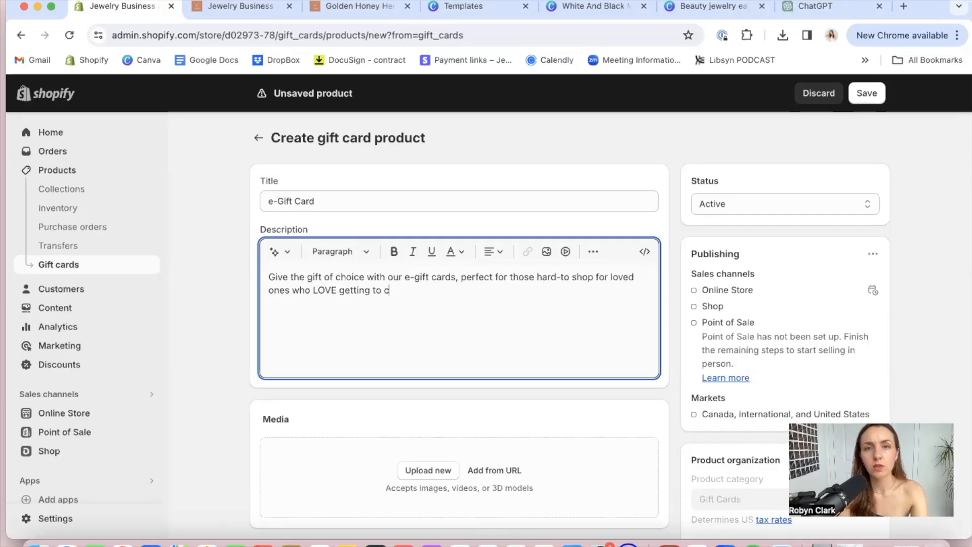
pyautogui.write('ir fave gems!')
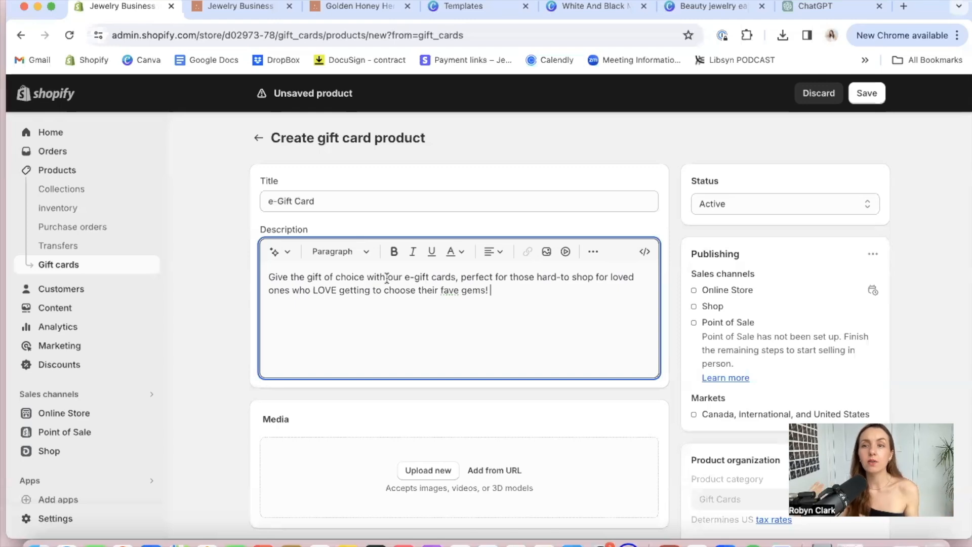
pyautogui.click(437, 469)
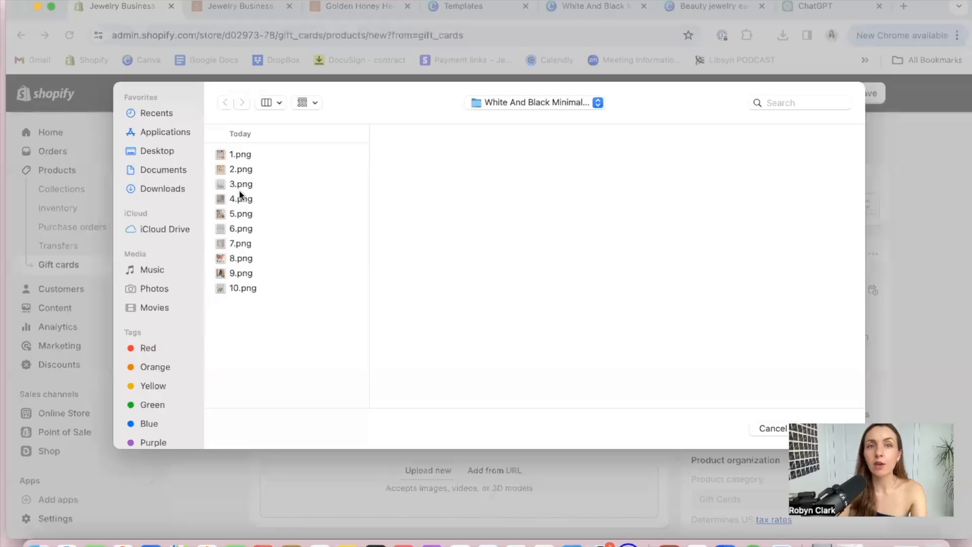
pyautogui.click(239, 192)
pyautogui.click(763, 427)
# Switch to Canva, close the smartwatch template preview, search the templates for "gift cards" and browse the designs
pyautogui.click(432, 11)
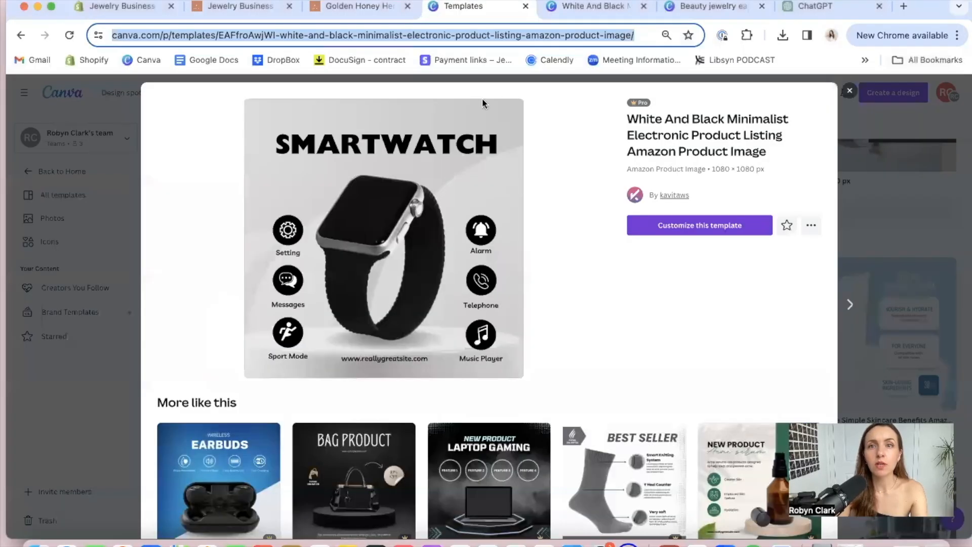
pyautogui.click(850, 93)
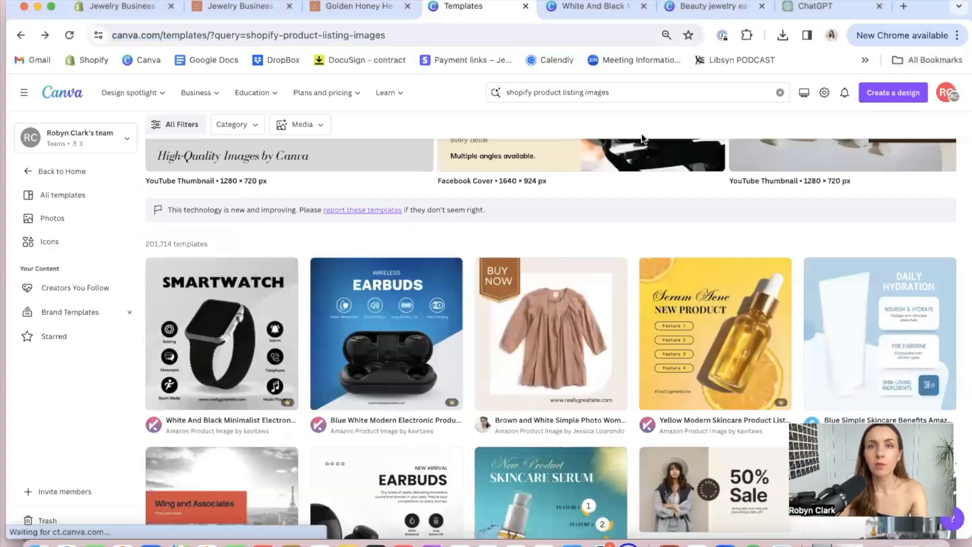
pyautogui.click(580, 93)
pyautogui.write('gift cards')
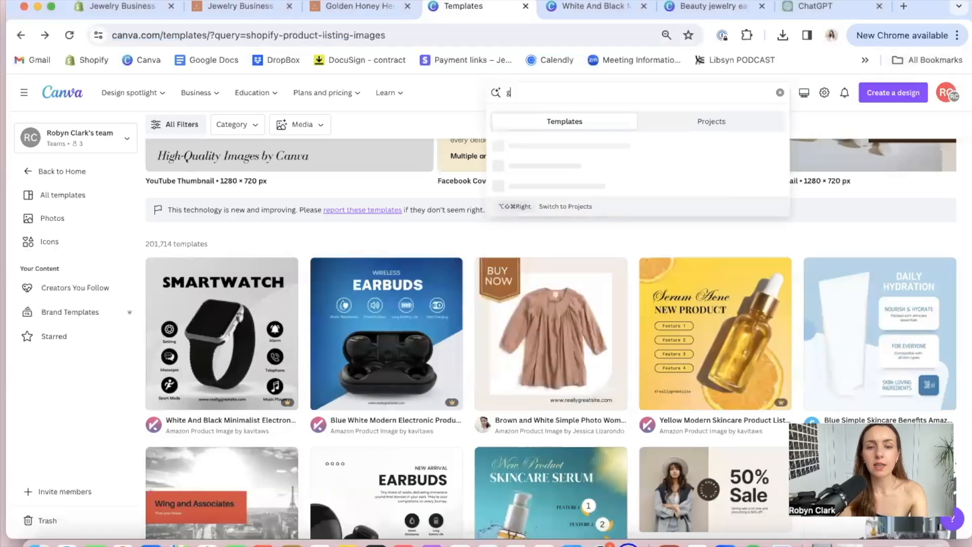
pyautogui.press('Return')
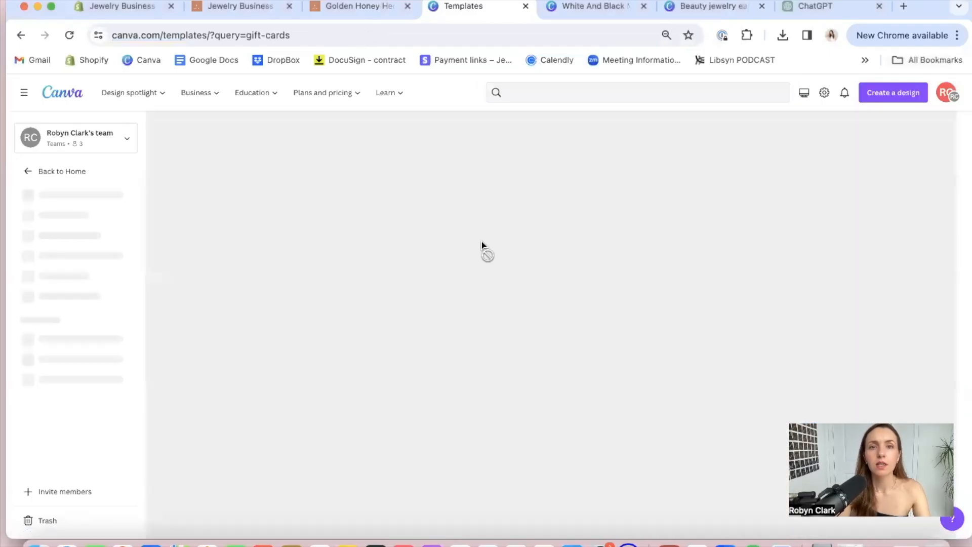
pyautogui.scroll(-2, 418, 246)
pyautogui.scroll(-10, 418, 246)
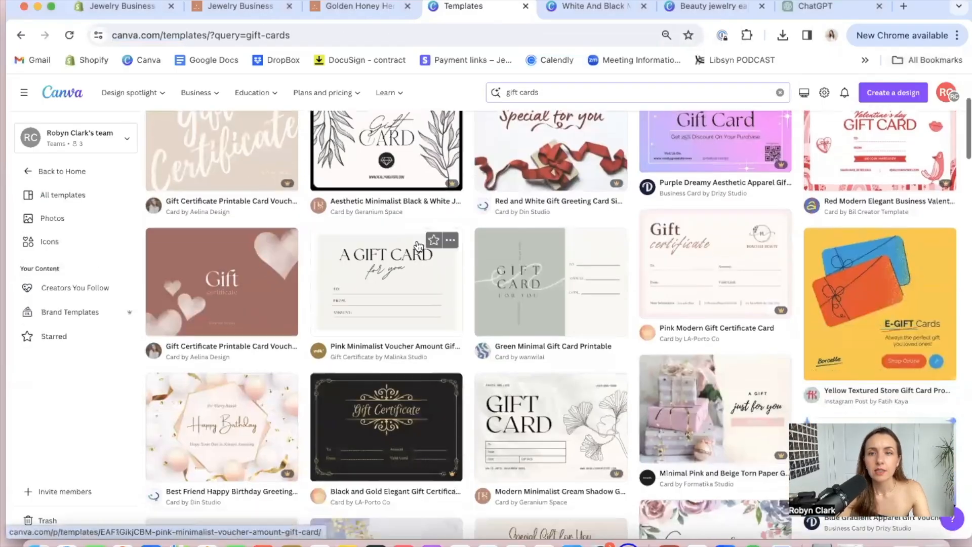
pyautogui.scroll(12, 418, 246)
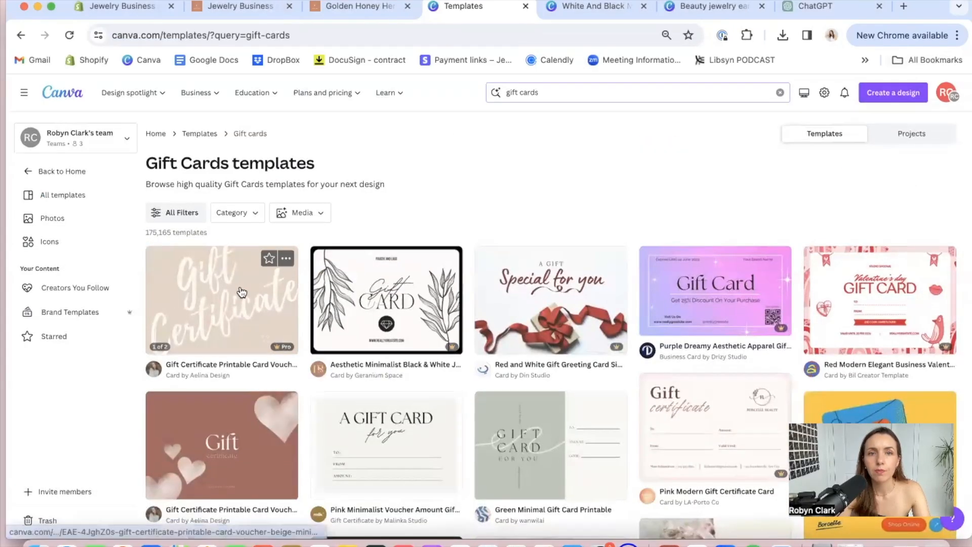
pyautogui.scroll(-1, 420, 275)
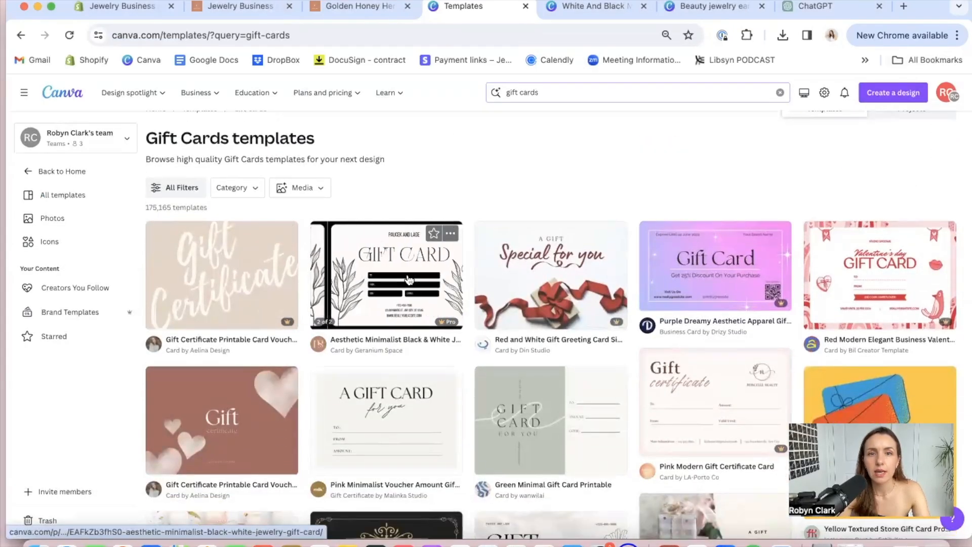
pyautogui.scroll(-3, 409, 280)
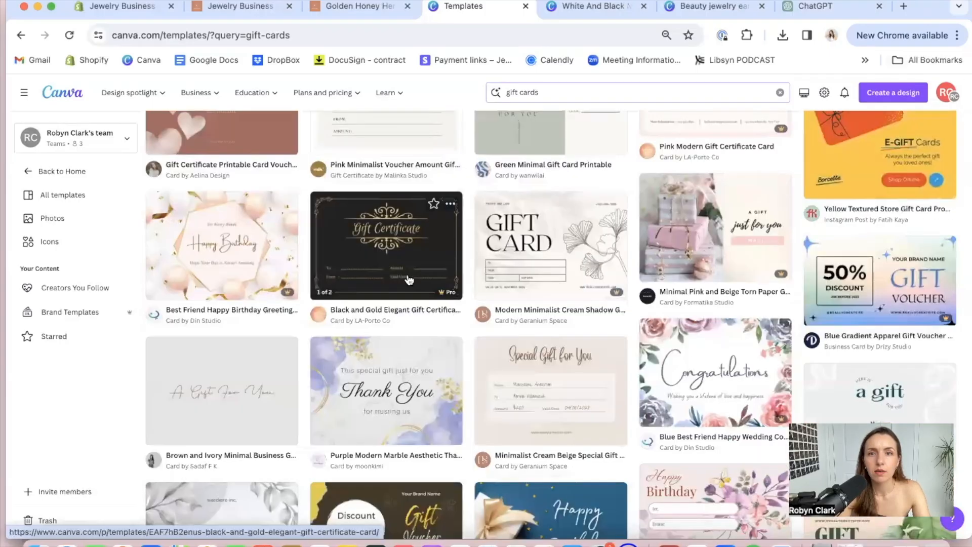
# Search the Canva templates for "gift card for shopify store" and browse the designs
pyautogui.scroll(10, 409, 280)
pyautogui.click(557, 92)
pyautogui.press('BackSpace')
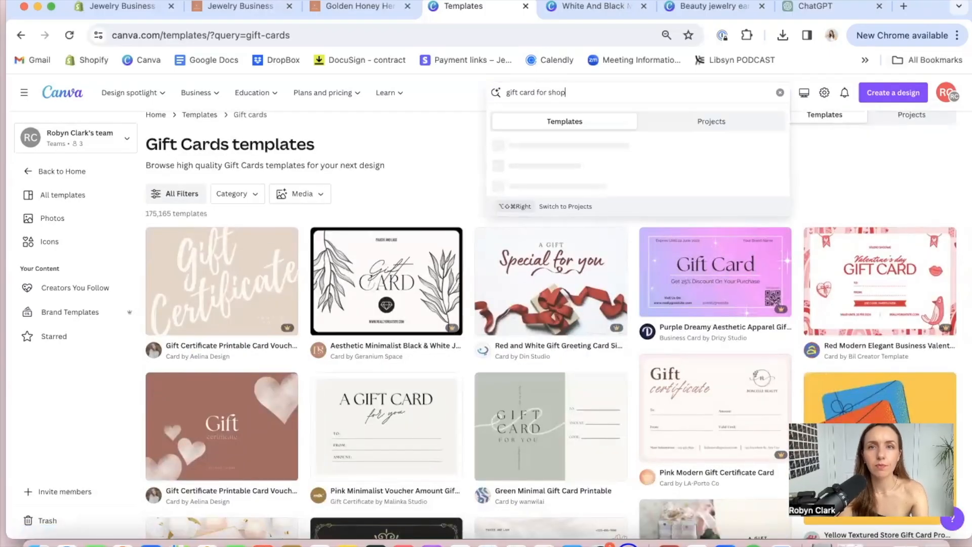
pyautogui.press('Return')
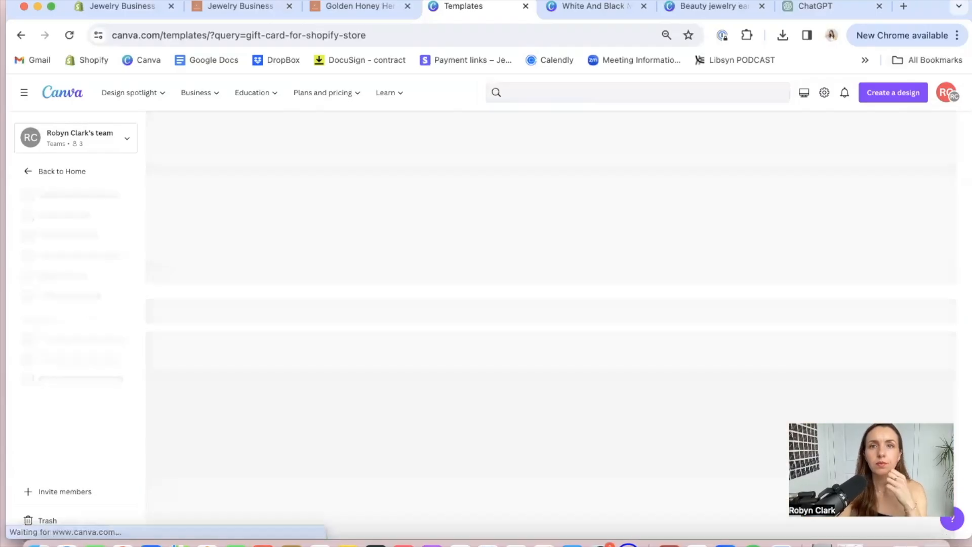
pyautogui.scroll(-5, 546, 234)
pyautogui.scroll(-1, 549, 239)
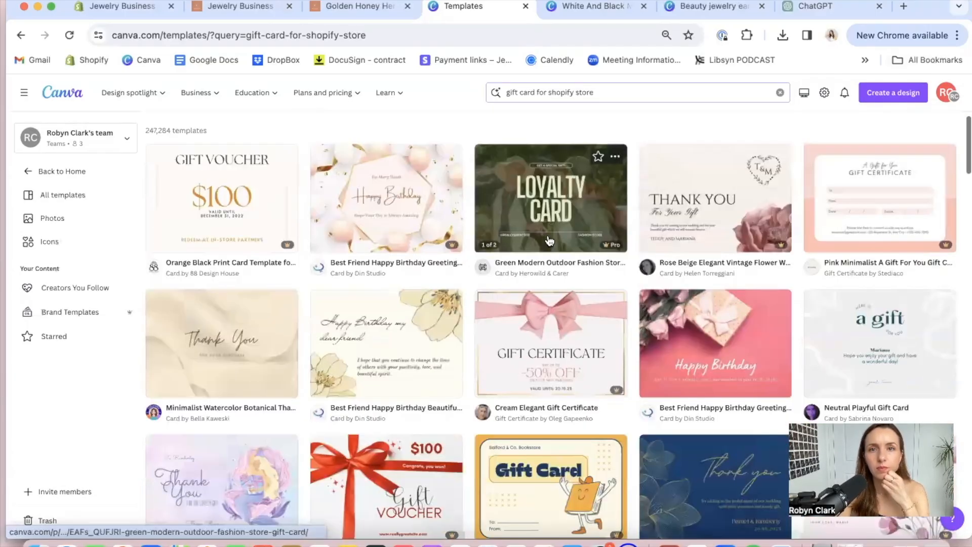
pyautogui.scroll(-2, 549, 240)
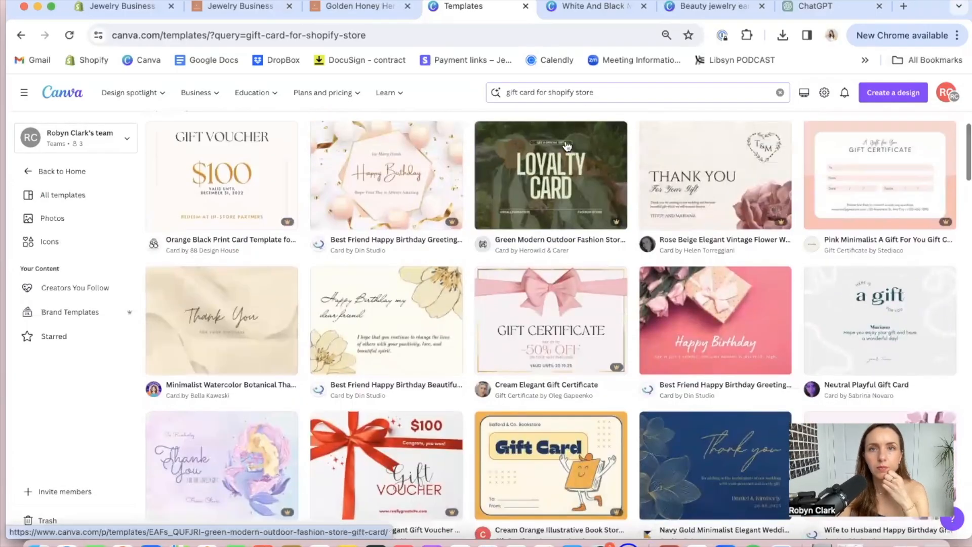
# Search the templates for "e-gift card" and browse the designs for a suitable one
pyautogui.scroll(1, 567, 147)
pyautogui.click(603, 91)
pyautogui.press('BackSpace')
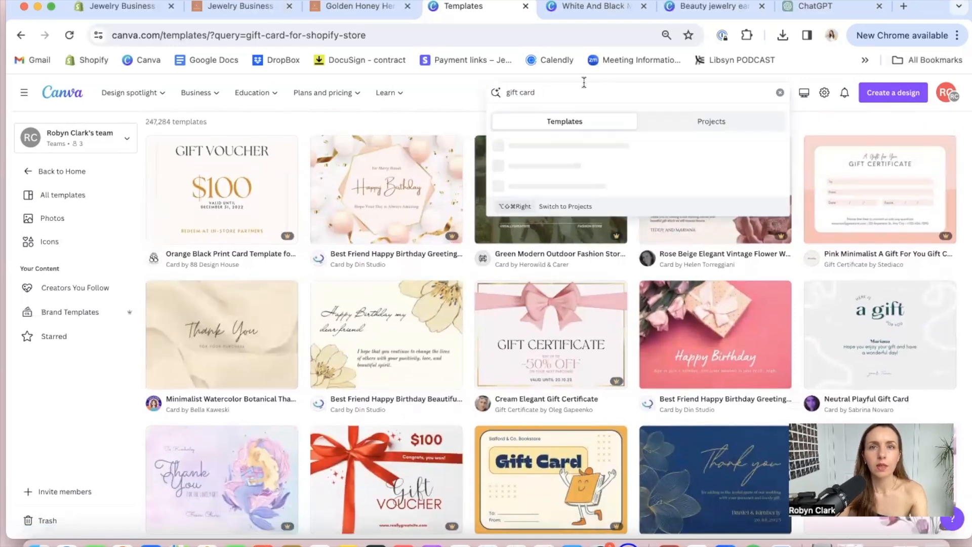
pyautogui.click(507, 92)
pyautogui.write('e-')
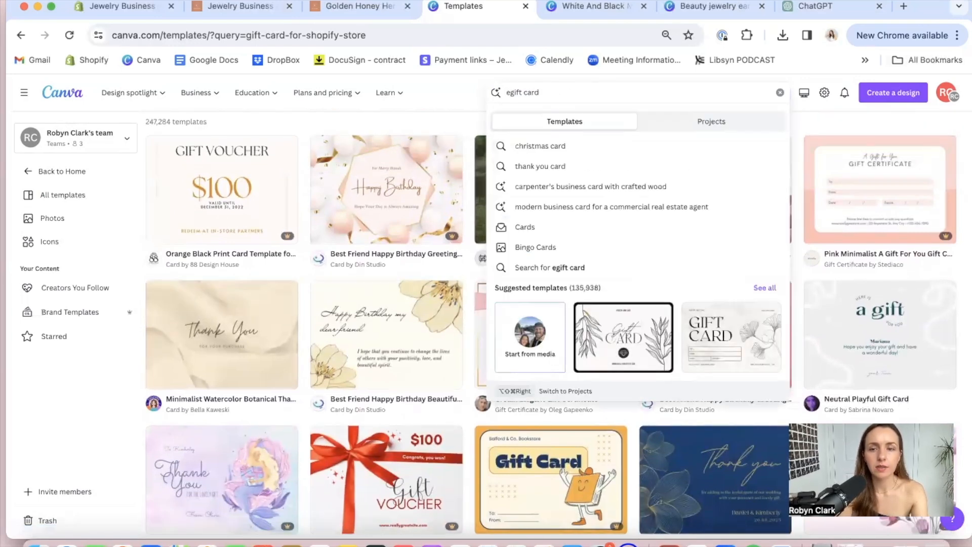
pyautogui.press('Return')
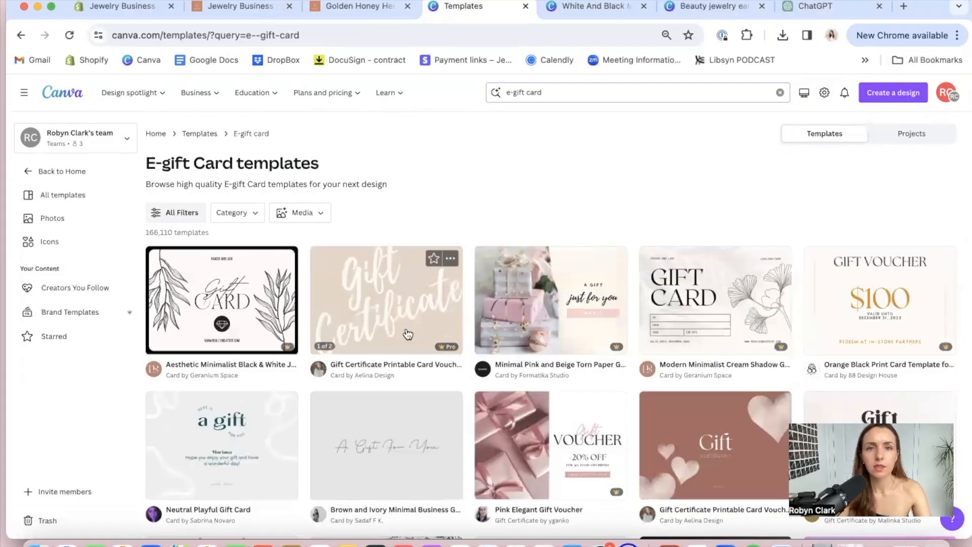
pyautogui.scroll(-3, 407, 334)
pyautogui.scroll(-10, 407, 334)
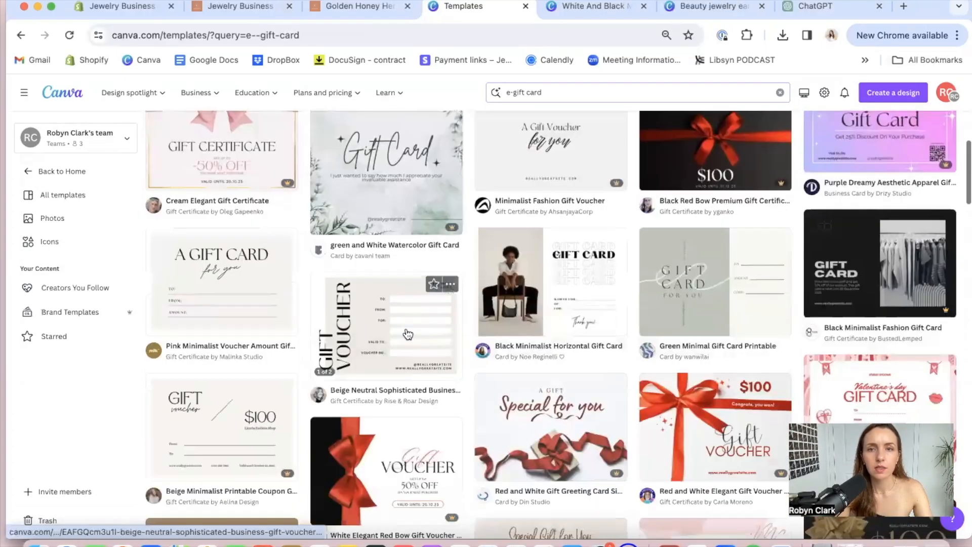
pyautogui.scroll(3, 407, 334)
pyautogui.scroll(7, 408, 332)
pyautogui.scroll(-1, 149, 322)
# Open the "Aesthetic Minimalist Black & White Jewelry Gift Card" template for customizing and copy all elements inside page 1's black border
pyautogui.click(230, 297)
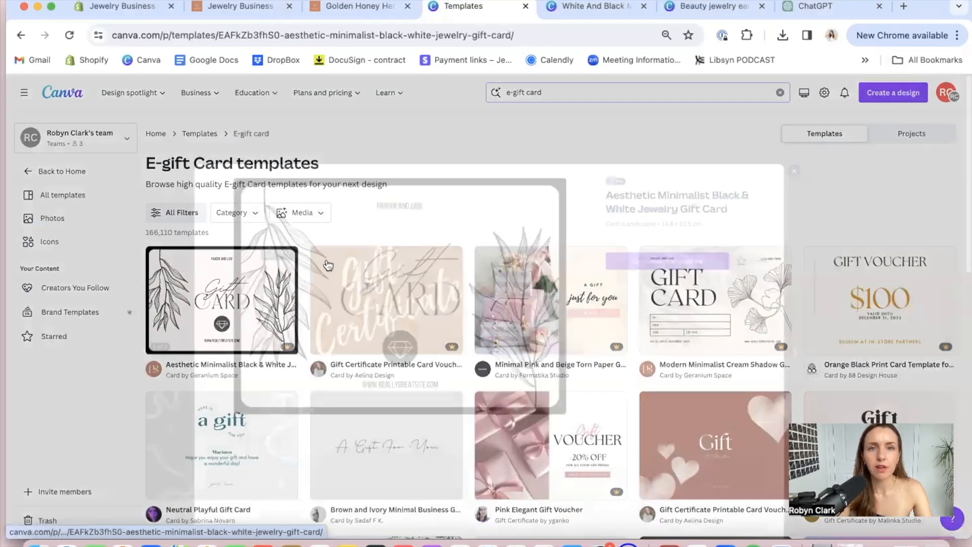
pyautogui.click(632, 209)
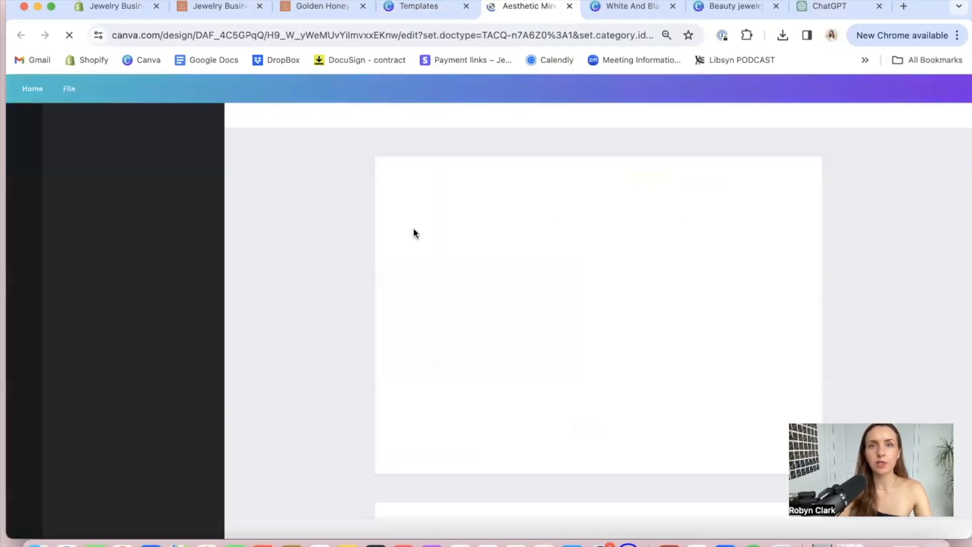
pyautogui.moveTo(345, 152); pyautogui.dragTo(837, 463)
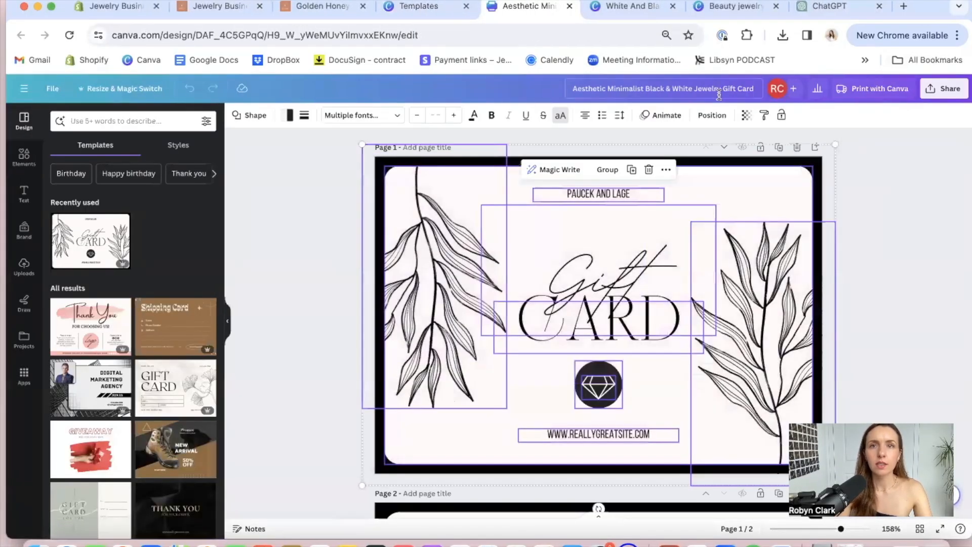
# Switch to the white and black product listing design, add a blank page at its end and paste the copied gift card elements
pyautogui.click(622, 6)
pyautogui.scroll(-5, 585, 333)
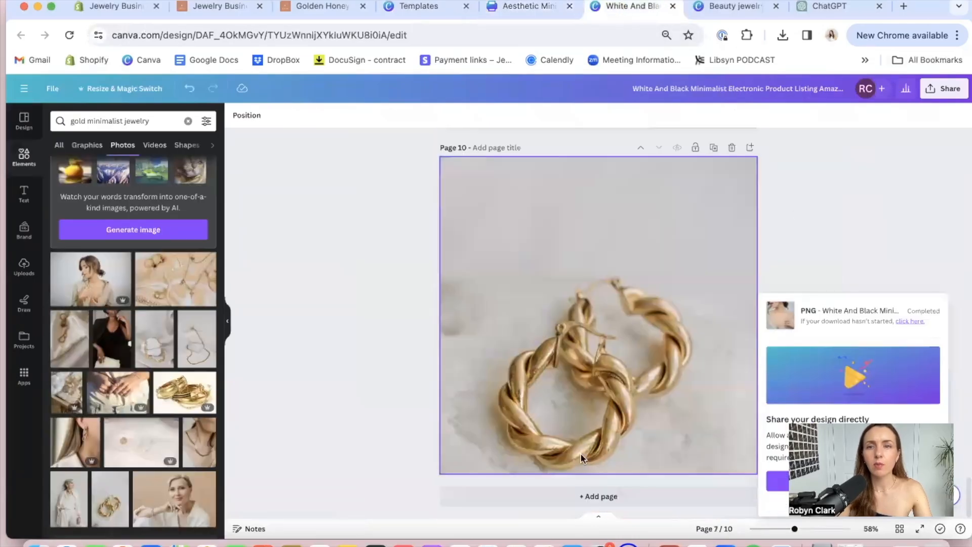
pyautogui.click(581, 496)
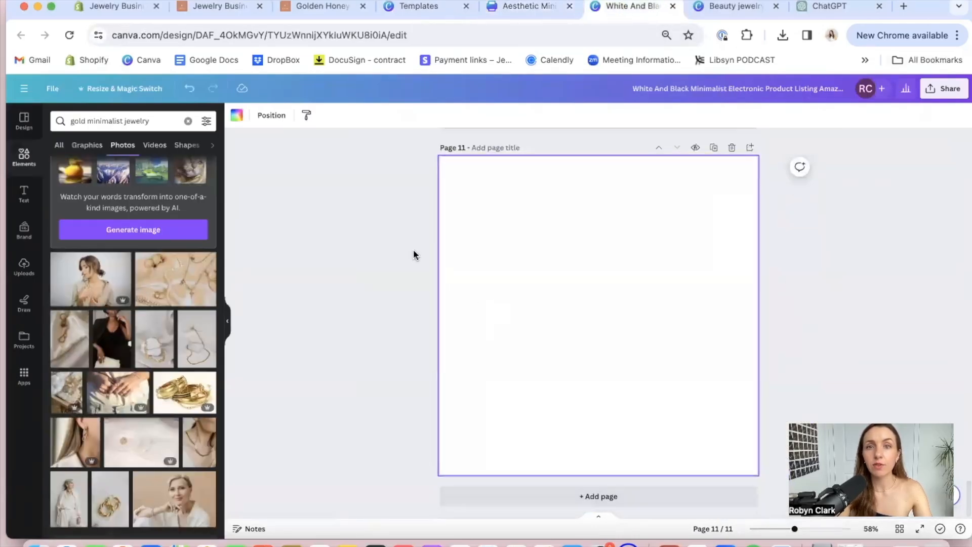
pyautogui.hotkey('ctrl', 'v')
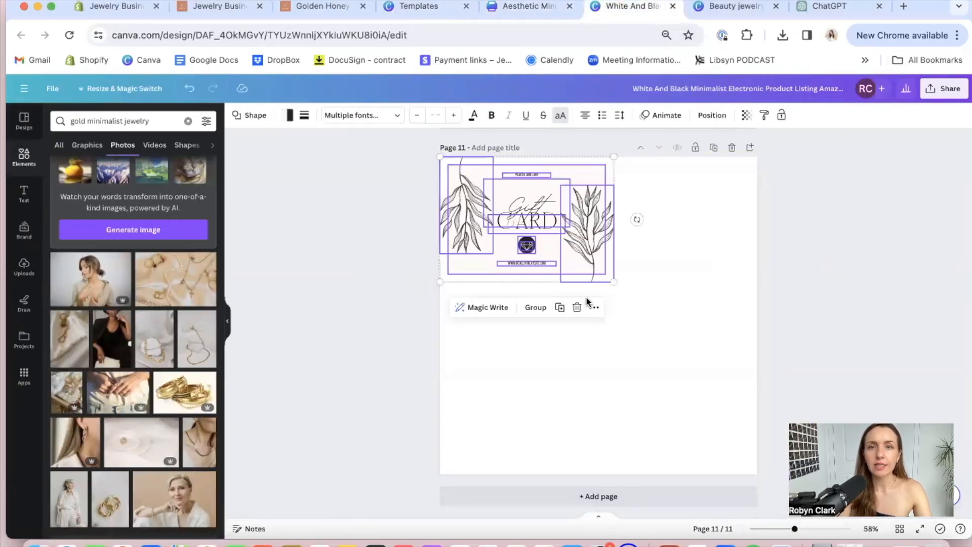
# Enlarge the pasted gift card elements to the page's height and center them on page 11
pyautogui.moveTo(613, 282); pyautogui.dragTo(895, 485)
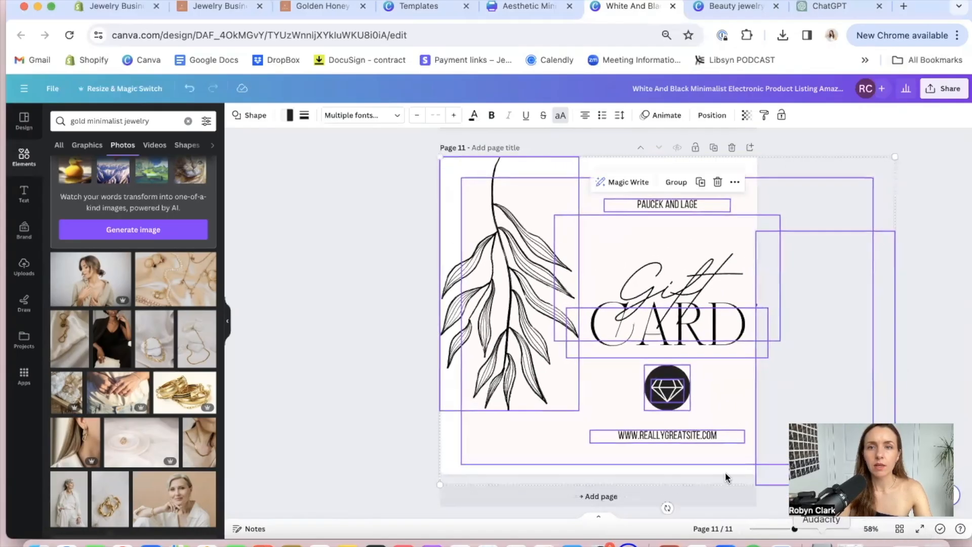
pyautogui.moveTo(612, 276); pyautogui.dragTo(529, 264)
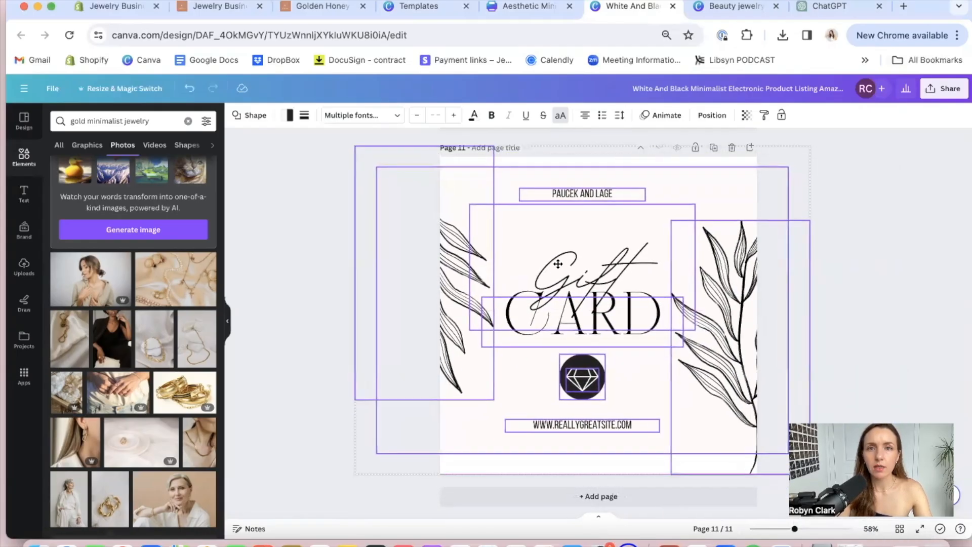
pyautogui.click(937, 206)
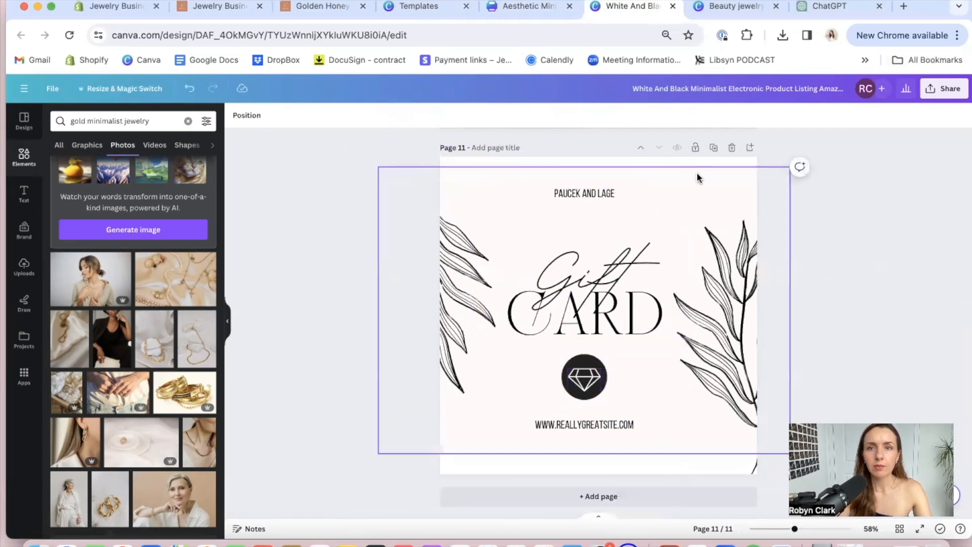
# Stretch the card's background shape to cover the full page height and fill it with the terracotta brand color
pyautogui.click(716, 176)
pyautogui.moveTo(583, 166); pyautogui.dragTo(583, 156)
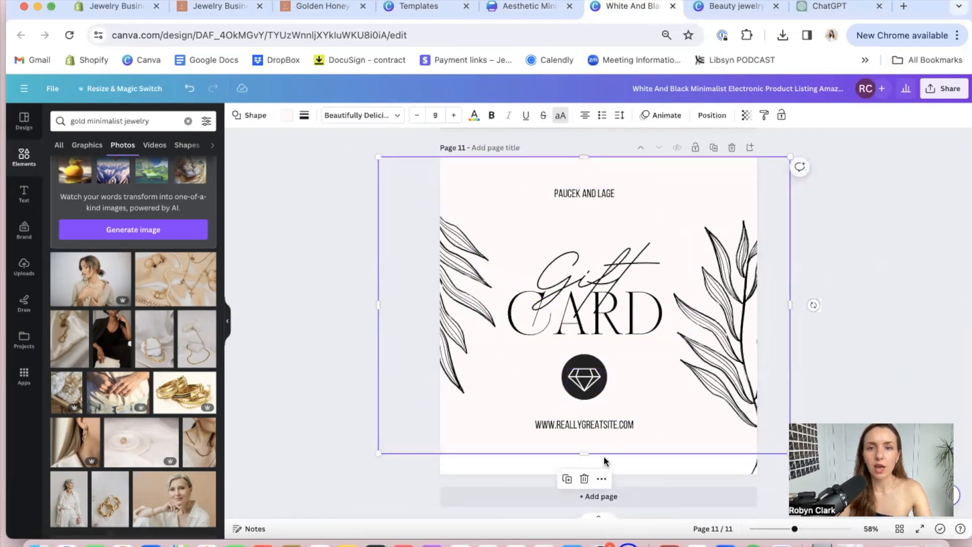
pyautogui.moveTo(584, 452); pyautogui.dragTo(586, 489)
pyautogui.click(287, 114)
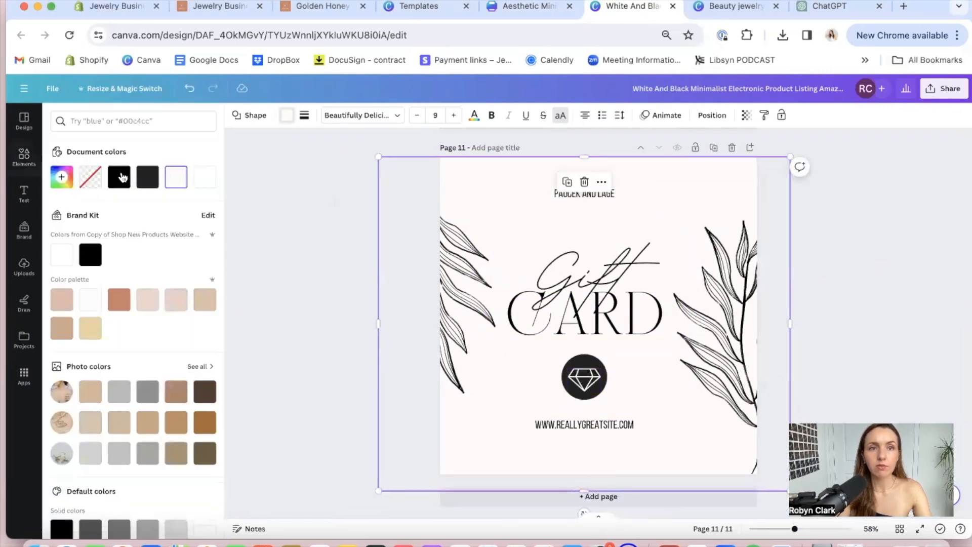
pyautogui.click(119, 299)
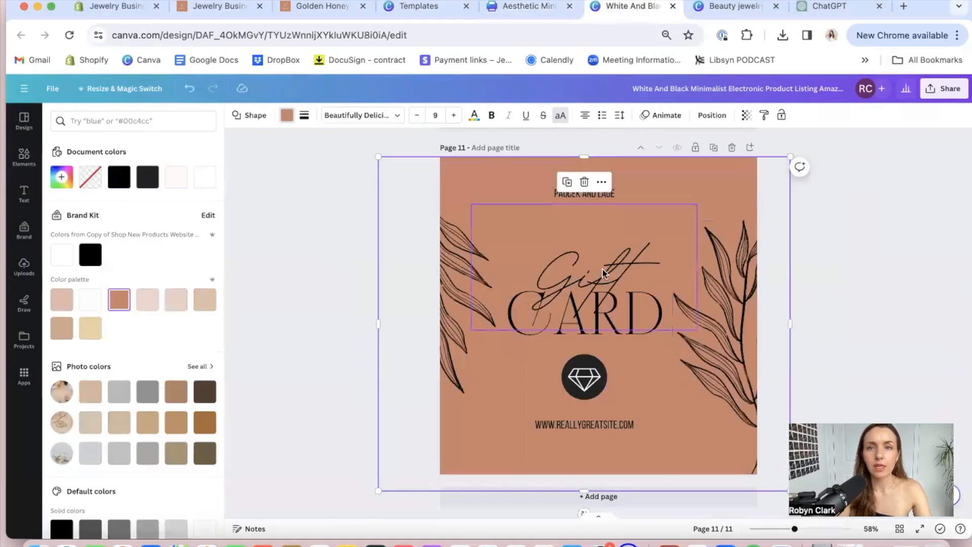
# Fill the circle behind the diamond icon with the tan brand color
pyautogui.click(585, 382)
pyautogui.click(580, 366)
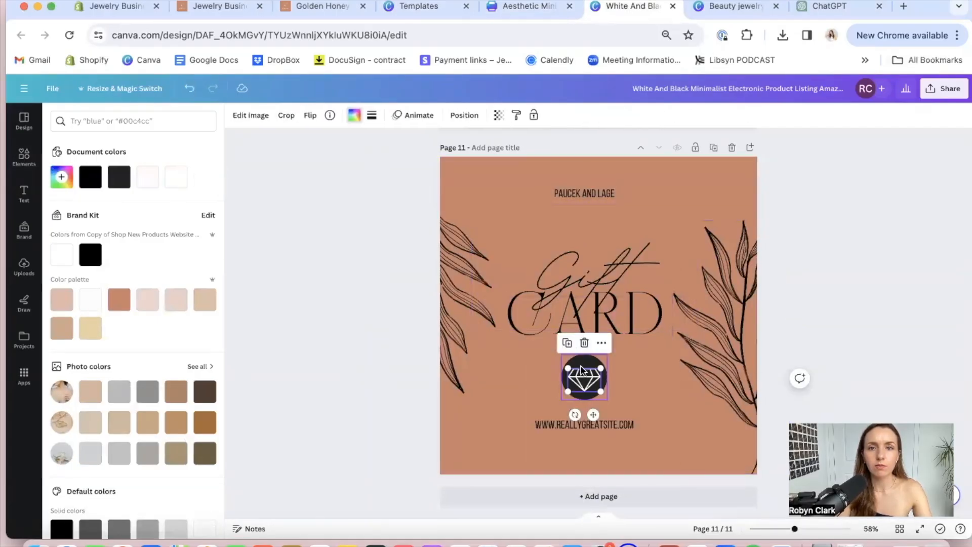
pyautogui.click(61, 328)
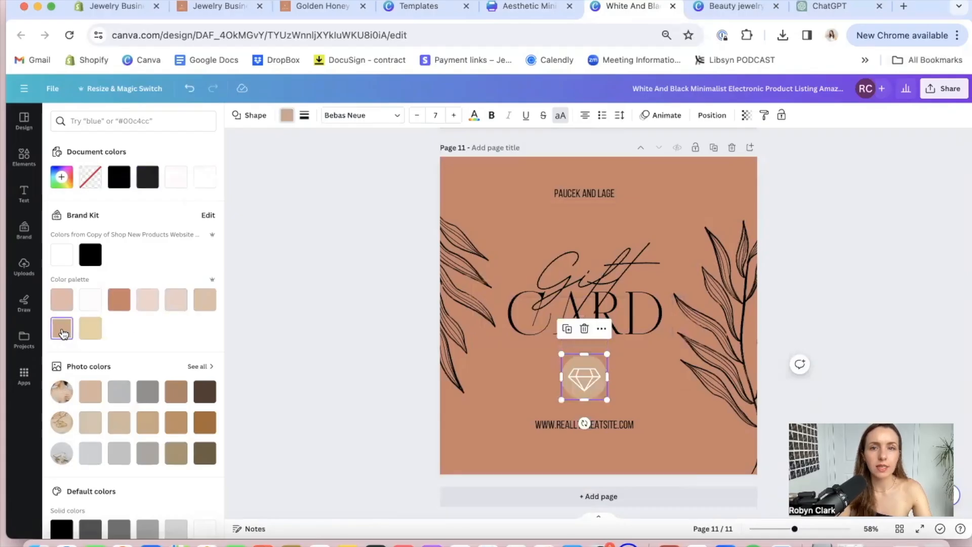
# Recolor the "Gift" and "CARD" texts white from the brand palette
pyautogui.click(596, 220)
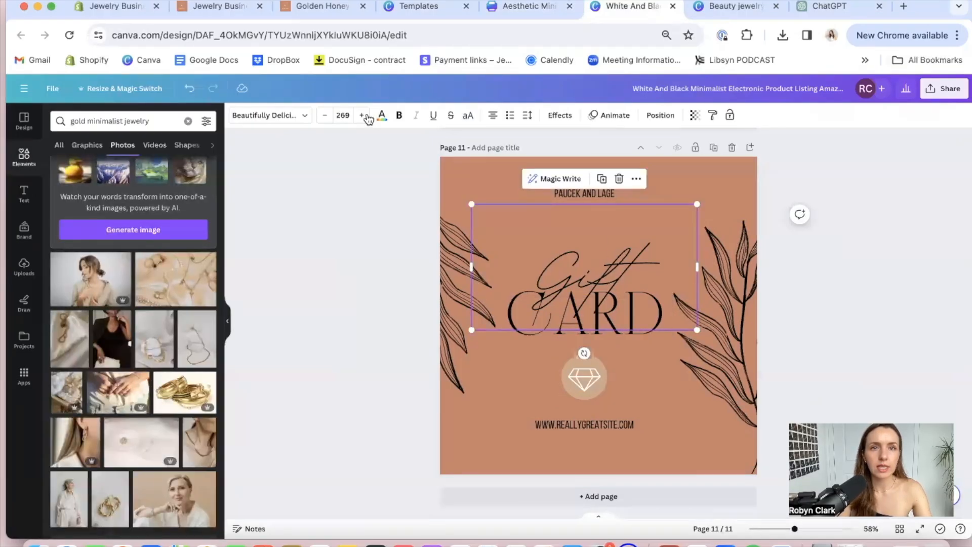
pyautogui.click(382, 117)
pyautogui.click(90, 305)
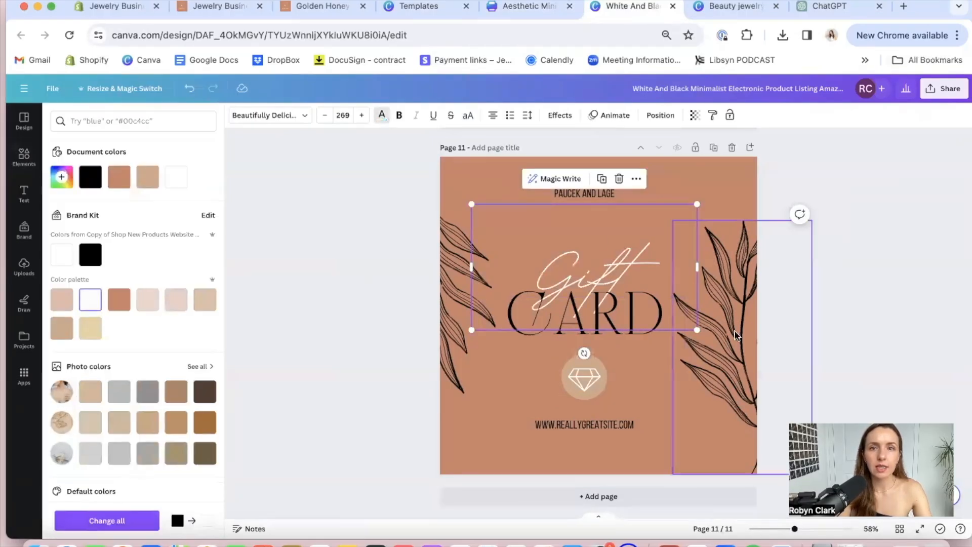
pyautogui.click(610, 320)
pyautogui.click(89, 309)
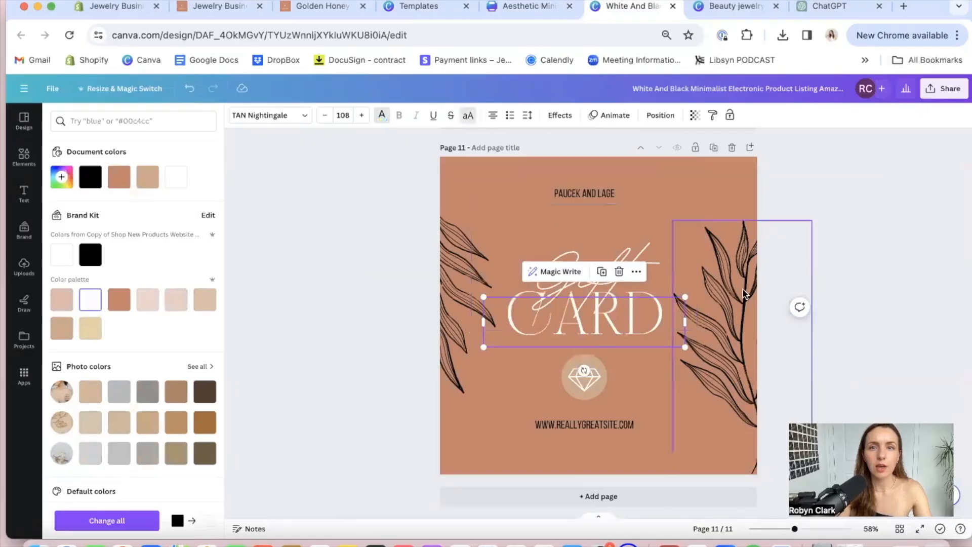
# Recolor both leaf branches at the card's edges white from the brand palette
pyautogui.click(727, 316)
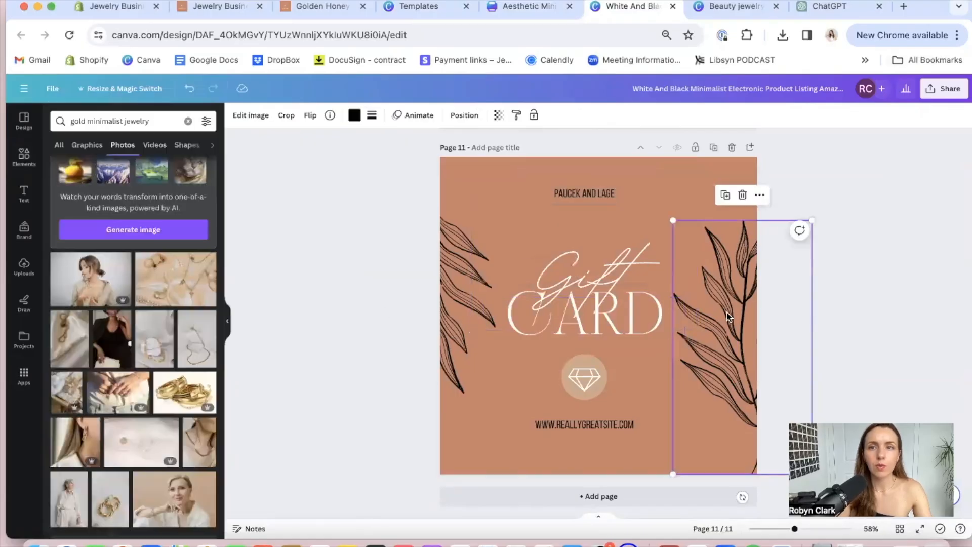
pyautogui.click(353, 116)
pyautogui.click(90, 303)
pyautogui.click(494, 277)
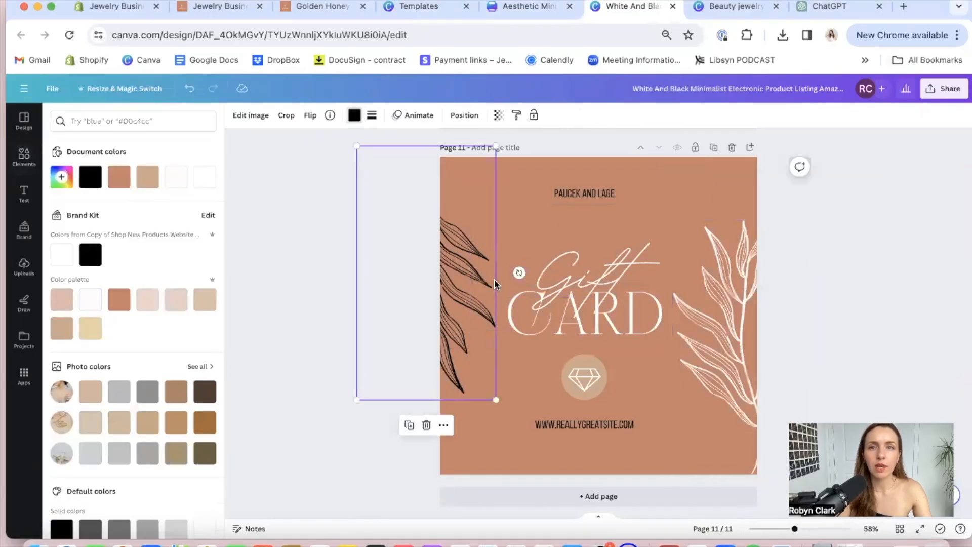
pyautogui.click(91, 305)
pyautogui.click(858, 284)
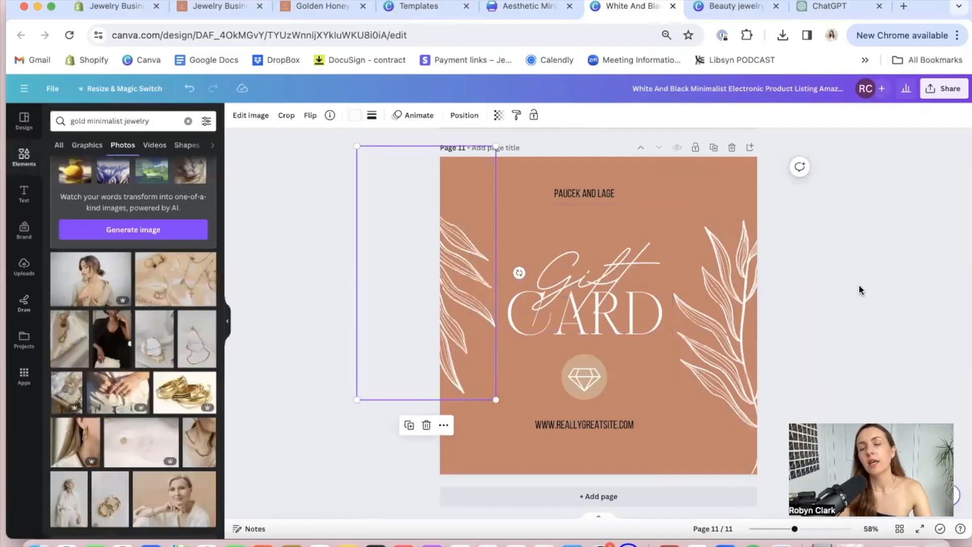
# Delete the placeholder brand name, the diamond icon with its circle, and the website address from the card
pyautogui.click(588, 194)
pyautogui.press('Delete')
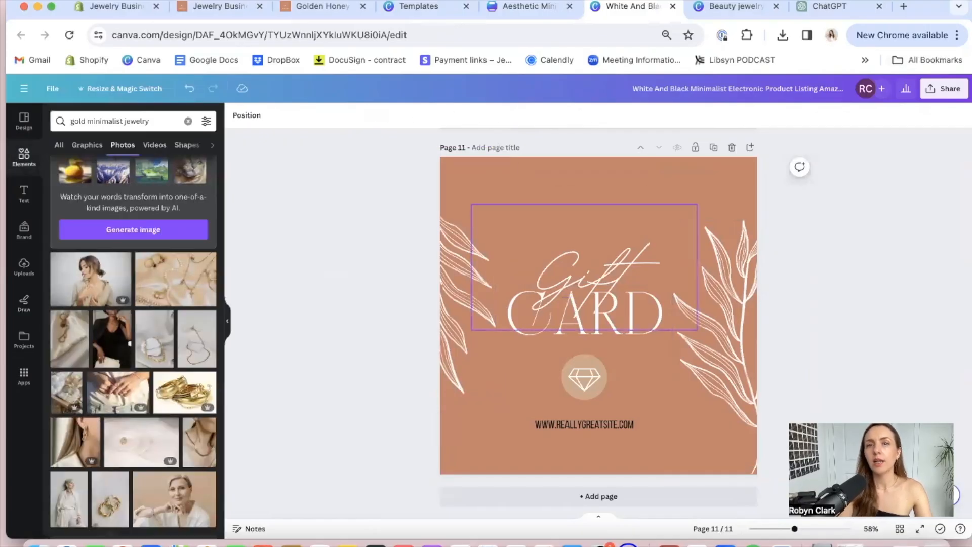
pyautogui.click(585, 366)
pyautogui.press('Delete')
pyautogui.press('Delete')
pyautogui.click(600, 420)
pyautogui.press('Delete')
# Enlarge the script "Gift" text to font size 377 and position it centered just above "CARD", slightly overlapping it
pyautogui.moveTo(593, 263); pyautogui.dragTo(566, 206)
pyautogui.moveTo(677, 256); pyautogui.dragTo(768, 310)
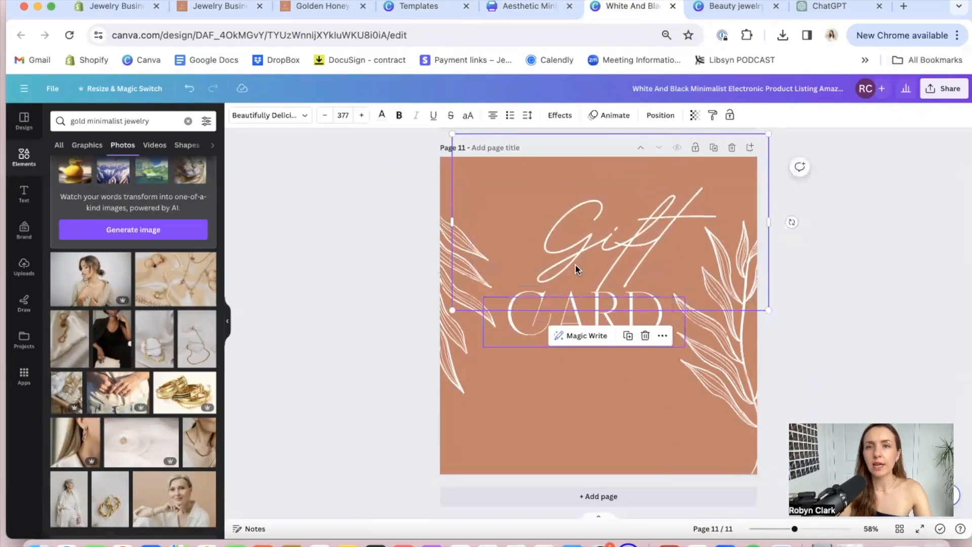
pyautogui.moveTo(572, 263); pyautogui.dragTo(548, 294)
pyautogui.moveTo(615, 321)
pyautogui.mouseDown()
pyautogui.moveTo(621, 339)
pyautogui.moveTo(618, 305)
pyautogui.mouseUp()
pyautogui.click(830, 274)
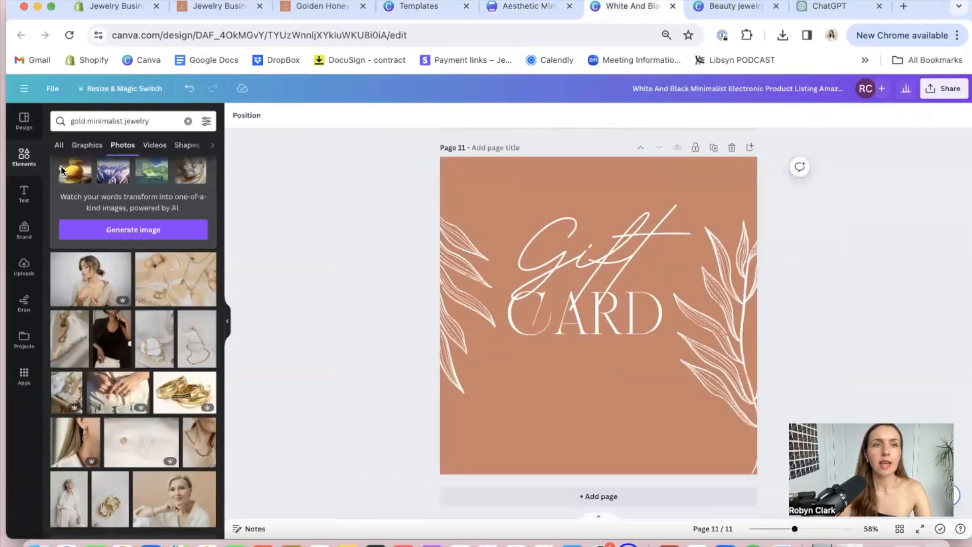
# Search the design elements for "gift card" and list all matching graphics
pyautogui.click(23, 157)
pyautogui.click(96, 121)
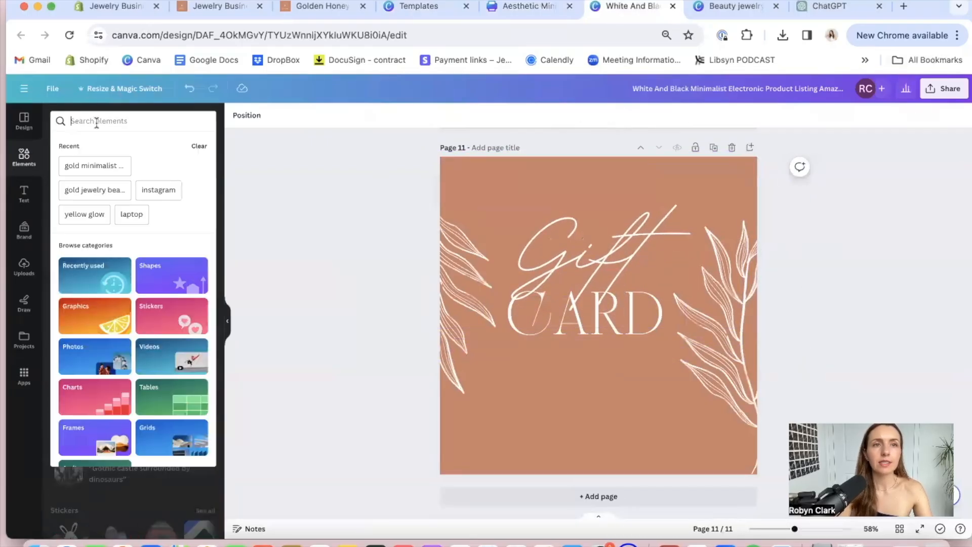
pyautogui.write('gift card')
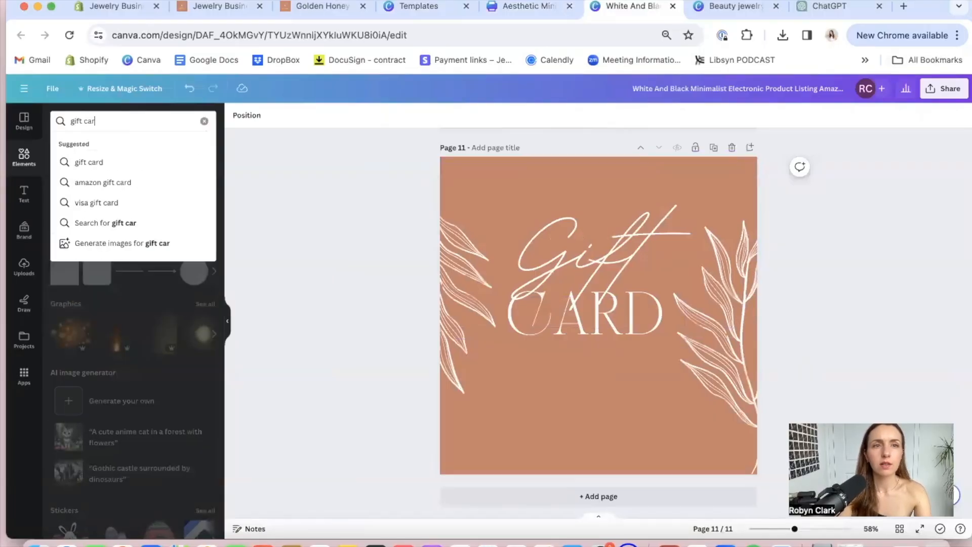
pyautogui.press('Return')
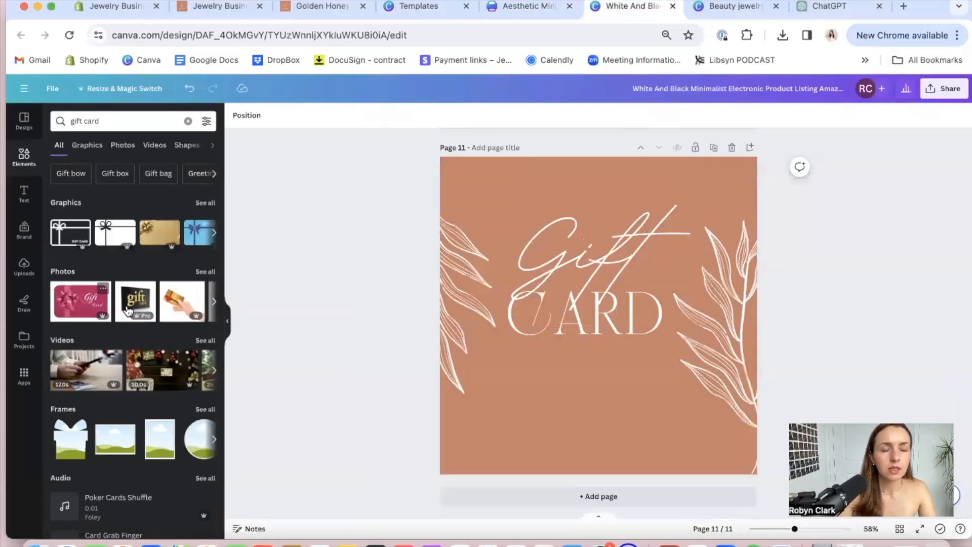
pyautogui.hscroll(2, 120, 311)
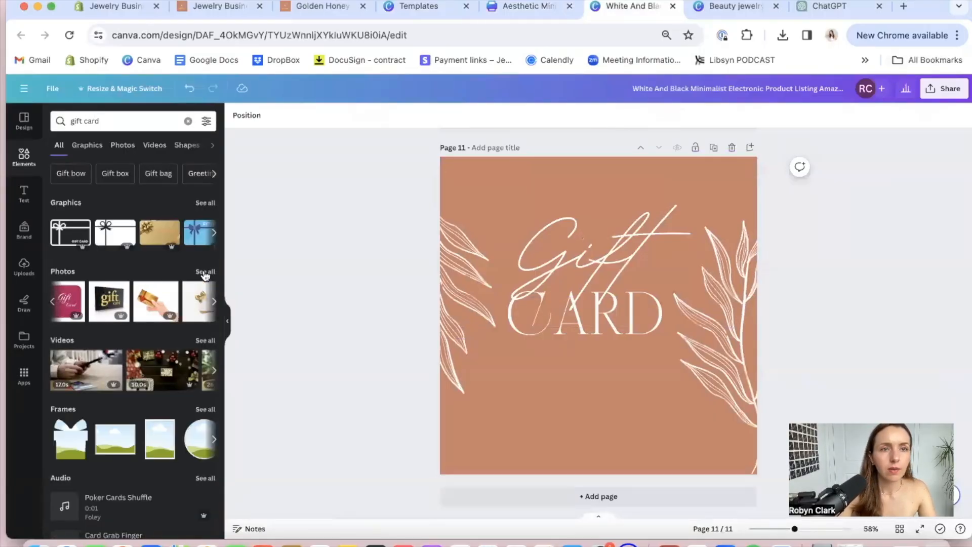
pyautogui.click(202, 205)
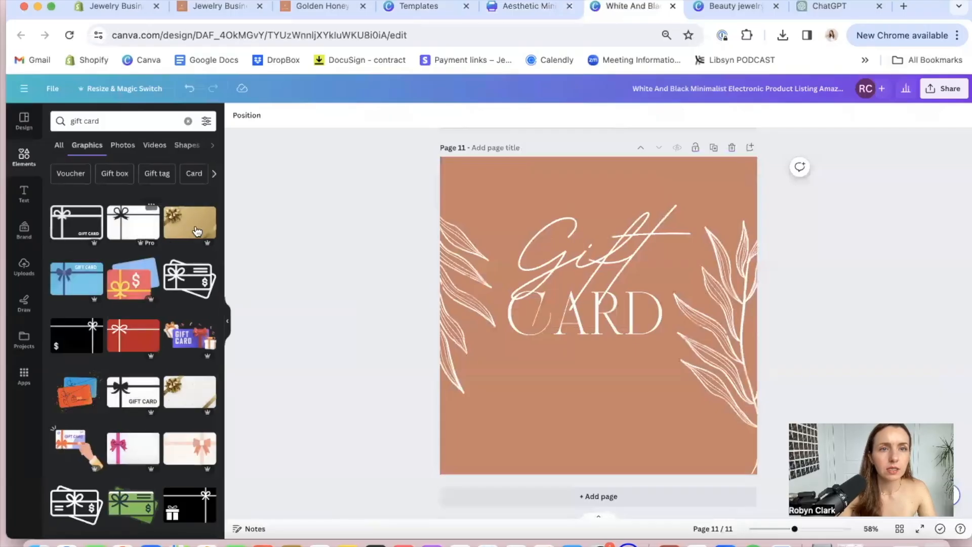
# Try the gold gift card graphic with a bow on the card, review its photo effects and adjustments, and delete it
pyautogui.moveTo(188, 228); pyautogui.dragTo(495, 331)
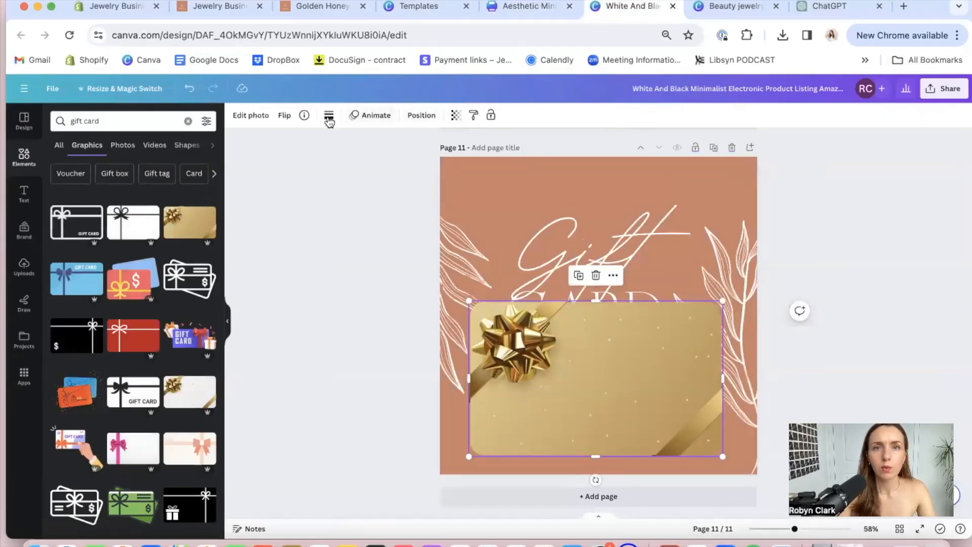
pyautogui.click(256, 122)
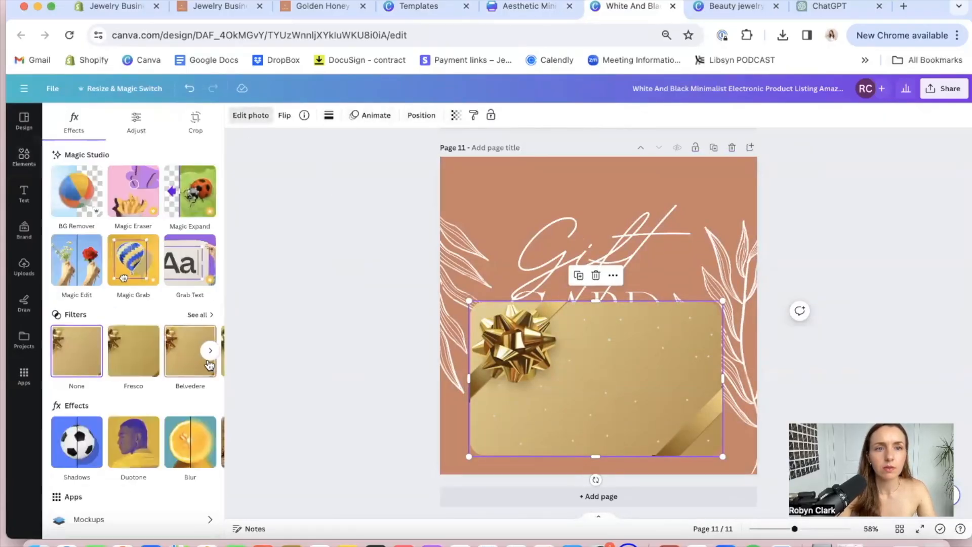
pyautogui.scroll(-2, 157, 380)
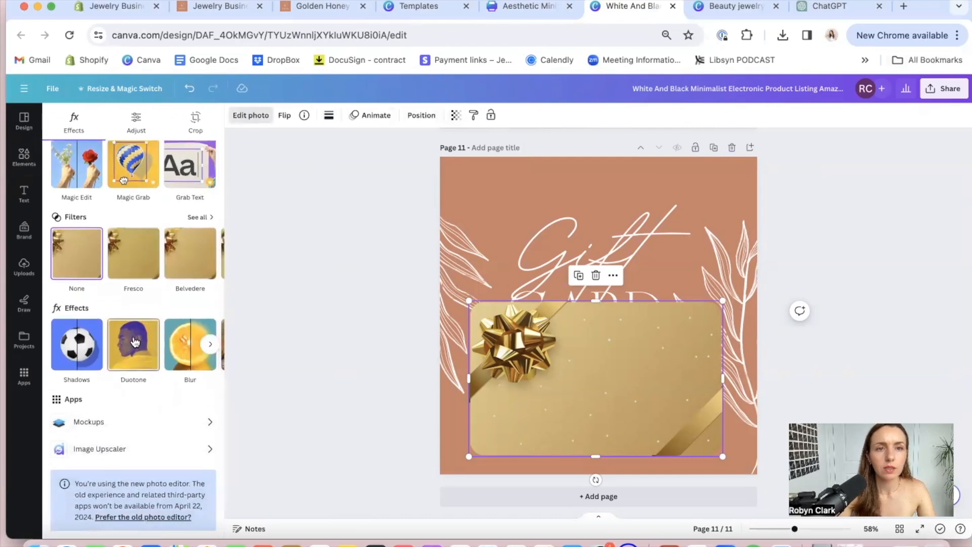
pyautogui.scroll(2, 142, 360)
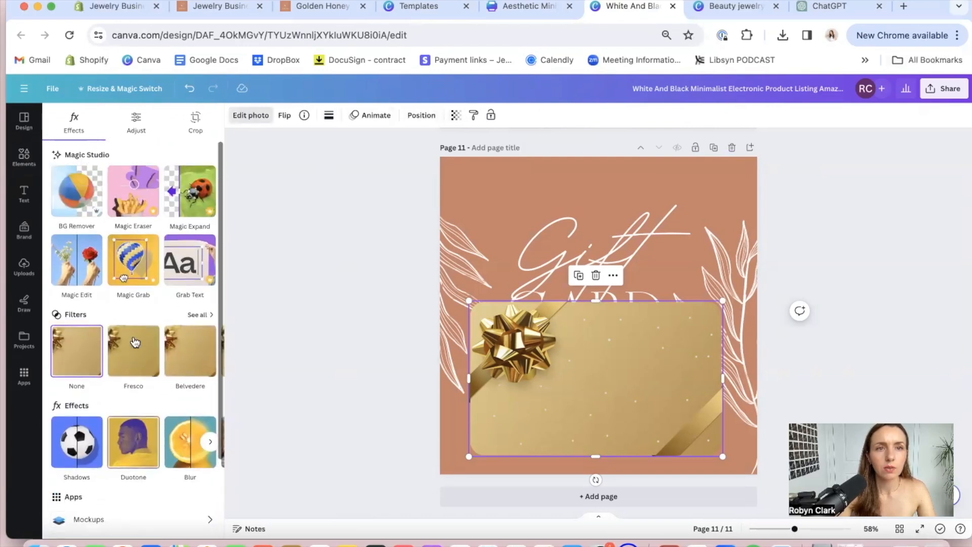
pyautogui.click(134, 124)
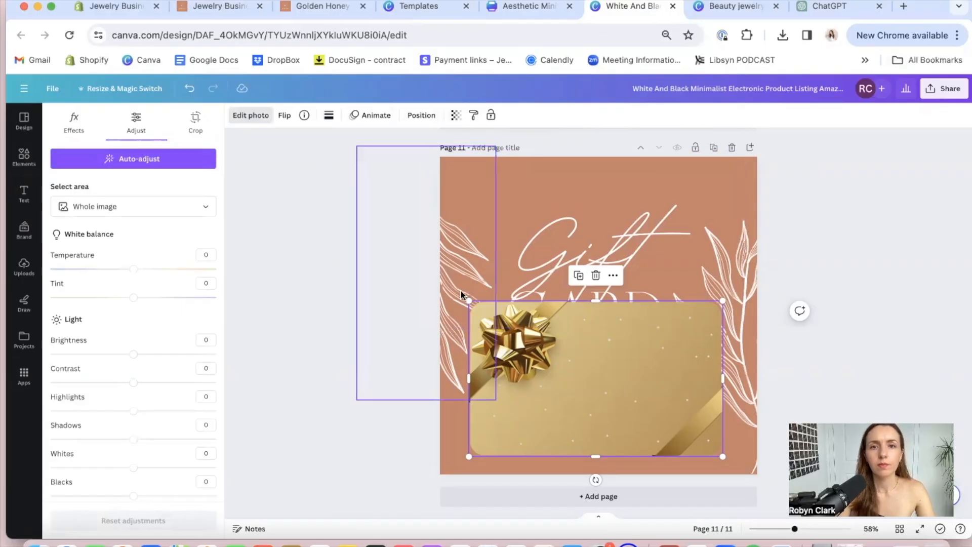
pyautogui.press('Delete')
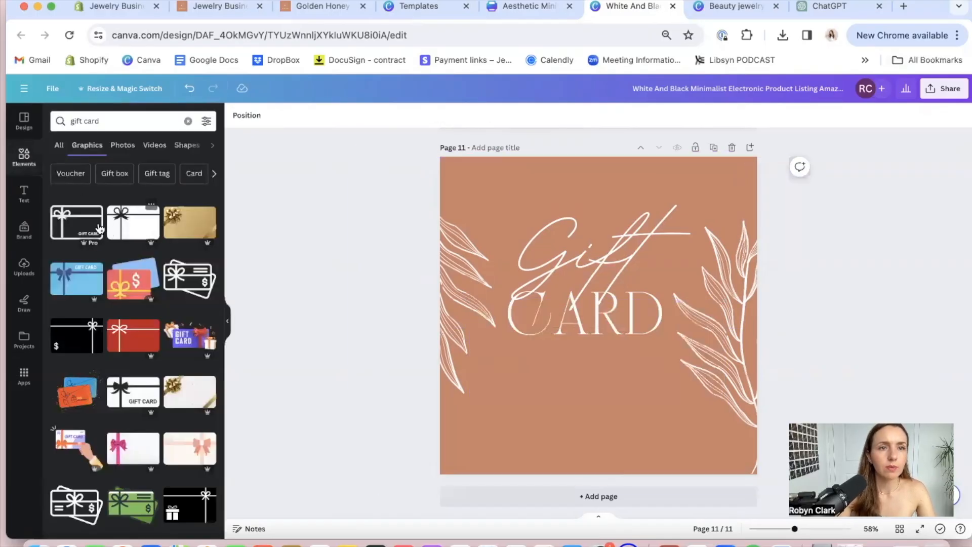
# Try the outlined "GIFT CARD" graphic with a ribbon on the card, recolored white and enlarged, and delete it
pyautogui.moveTo(84, 219); pyautogui.dragTo(557, 362)
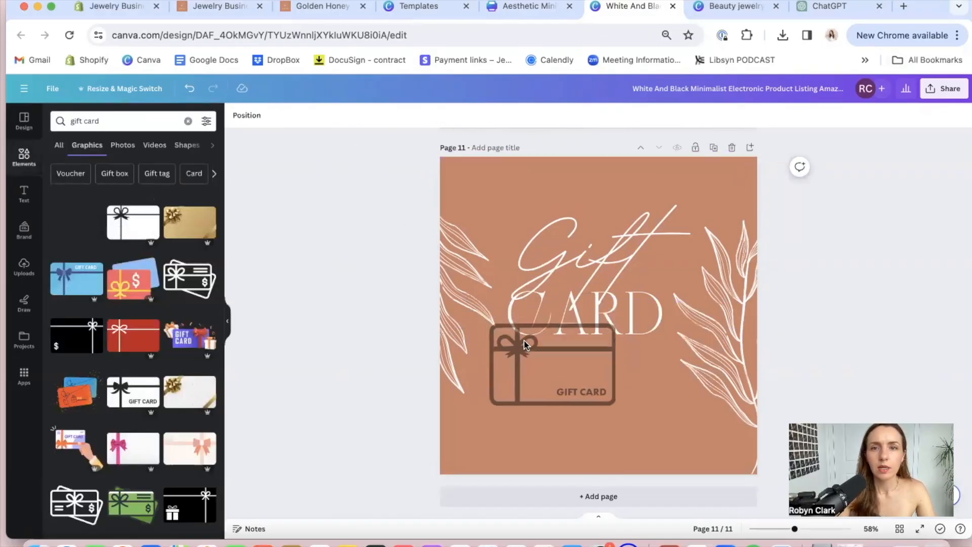
pyautogui.click(354, 115)
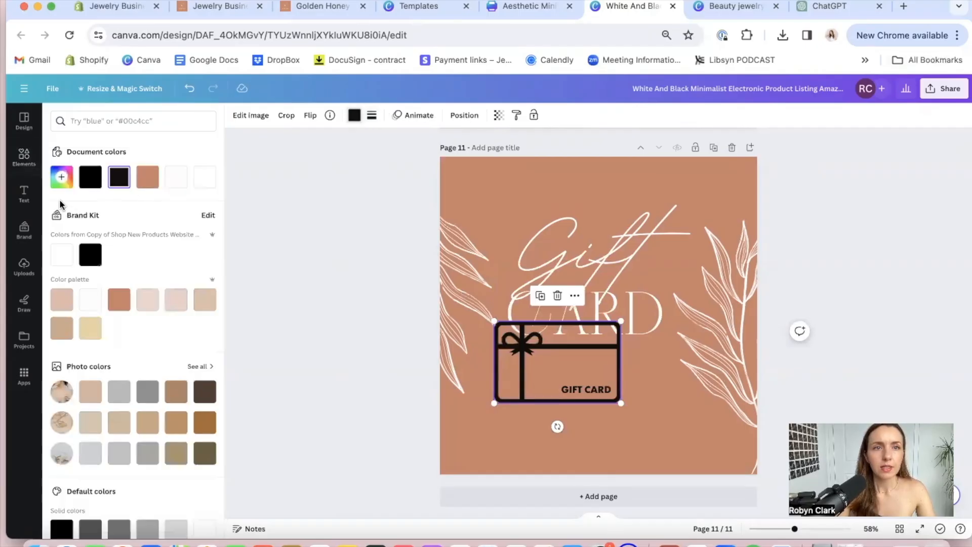
pyautogui.click(177, 178)
pyautogui.moveTo(622, 404); pyautogui.dragTo(700, 453)
pyautogui.click(610, 402)
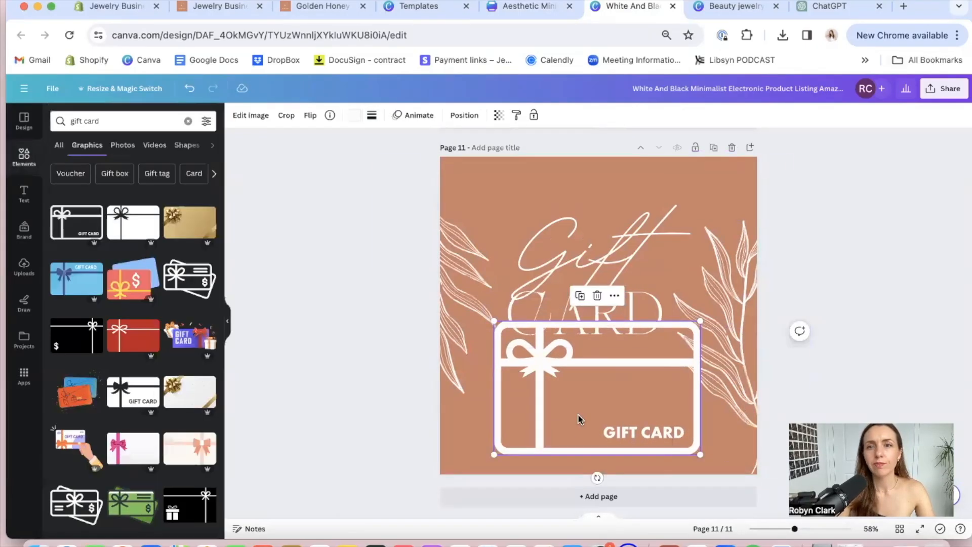
pyautogui.press('Delete')
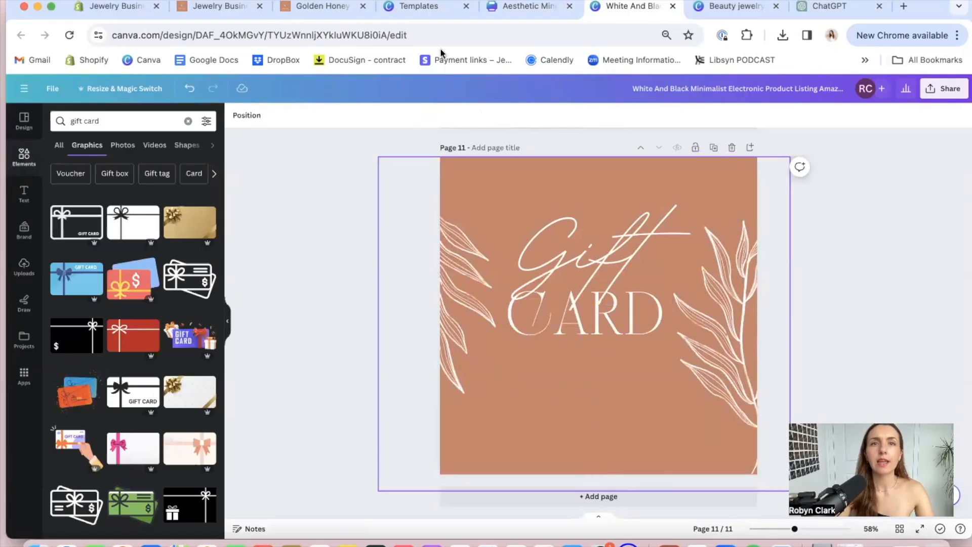
# Switch to the Aesthetic Minimalist Black & White Jewelry Gift Card design and clear page 1 completely, including its black background
pyautogui.click(530, 6)
pyautogui.click(291, 241)
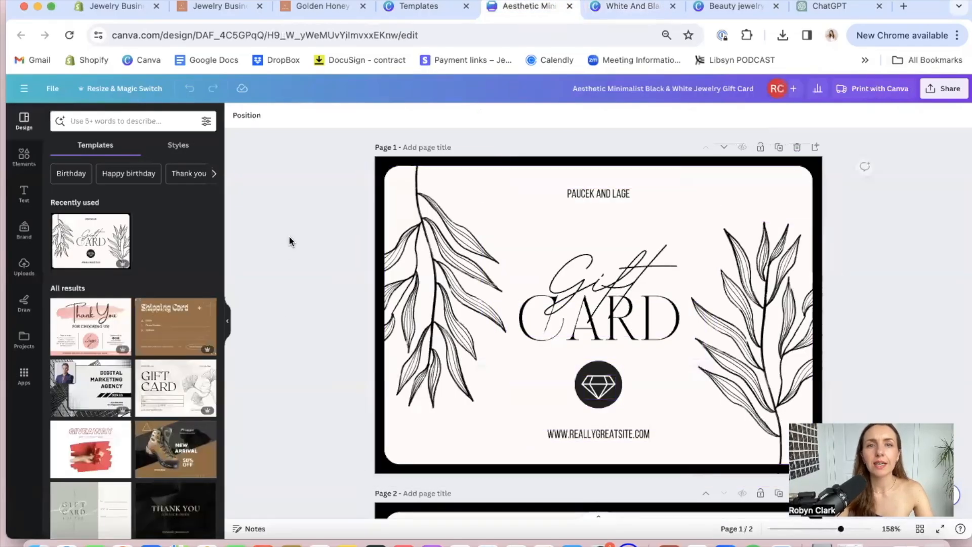
pyautogui.moveTo(343, 166); pyautogui.dragTo(810, 464)
pyautogui.click(922, 301)
pyautogui.moveTo(339, 178); pyautogui.dragTo(820, 483)
pyautogui.press('Delete')
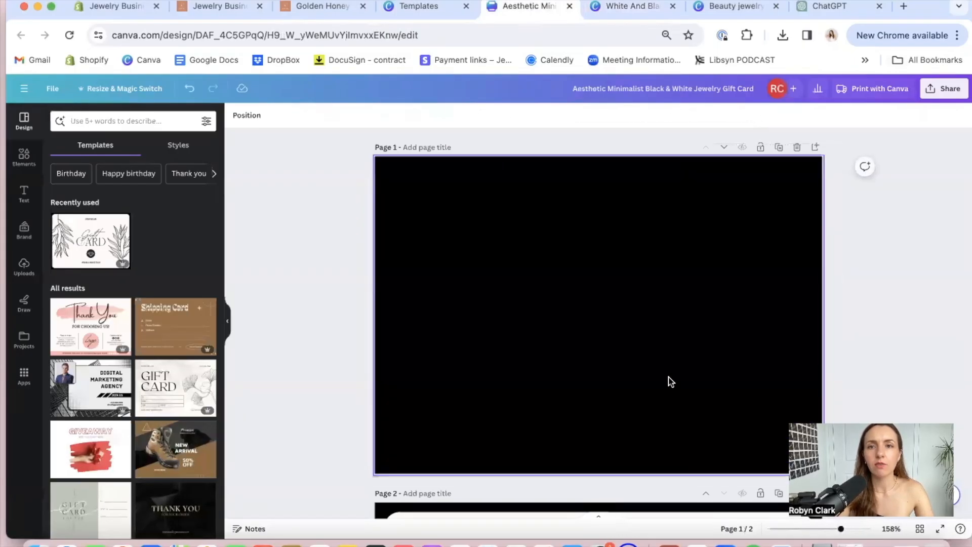
pyautogui.click(668, 380)
pyautogui.press('Delete')
# Fill page 1's background with the recently used photo of gold jewelry on a white shell beside a gold-rimmed tray
pyautogui.click(24, 157)
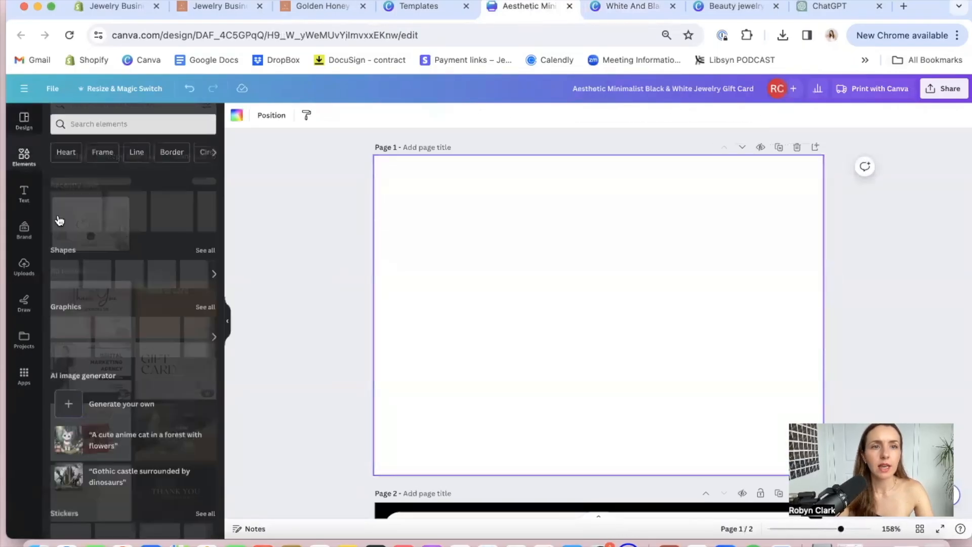
pyautogui.click(205, 178)
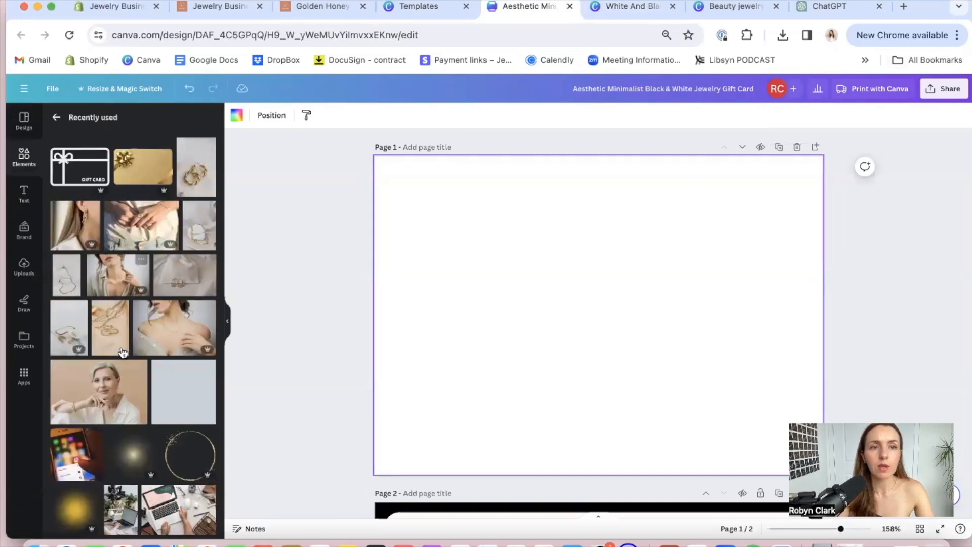
pyautogui.moveTo(105, 391); pyautogui.dragTo(377, 321)
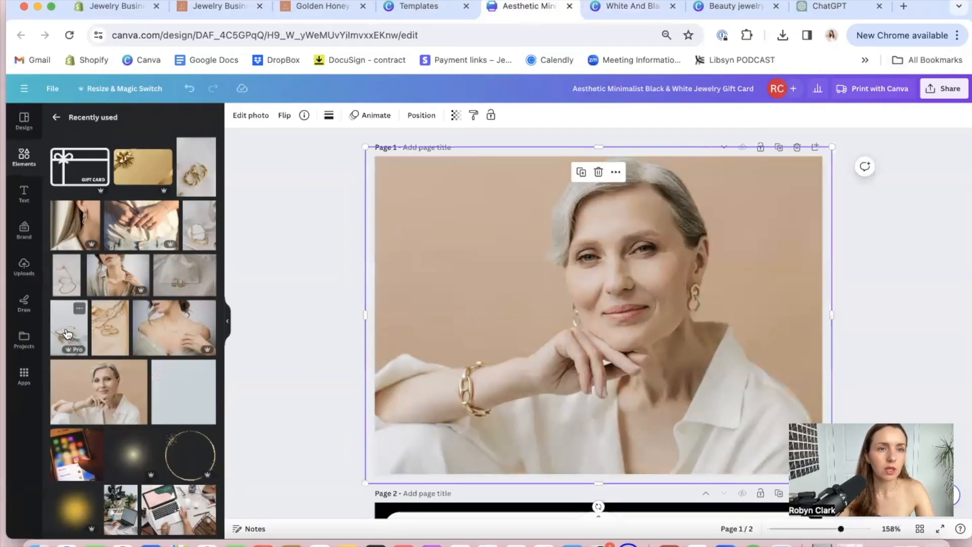
pyautogui.moveTo(68, 334); pyautogui.dragTo(305, 270)
pyautogui.moveTo(373, 276); pyautogui.dragTo(385, 278)
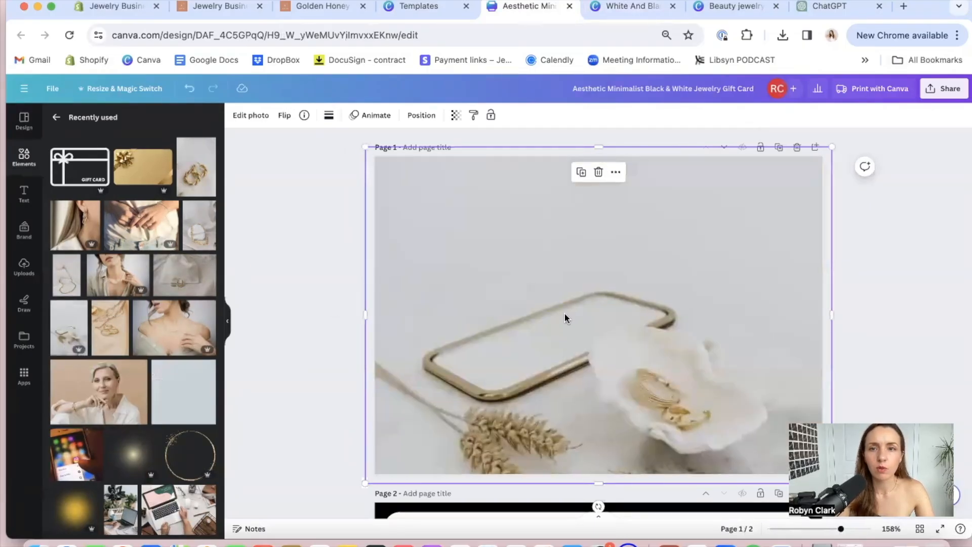
pyautogui.moveTo(509, 324)
pyautogui.mouseDown()
pyautogui.moveTo(509, 303)
pyautogui.moveTo(510, 326)
pyautogui.mouseUp()
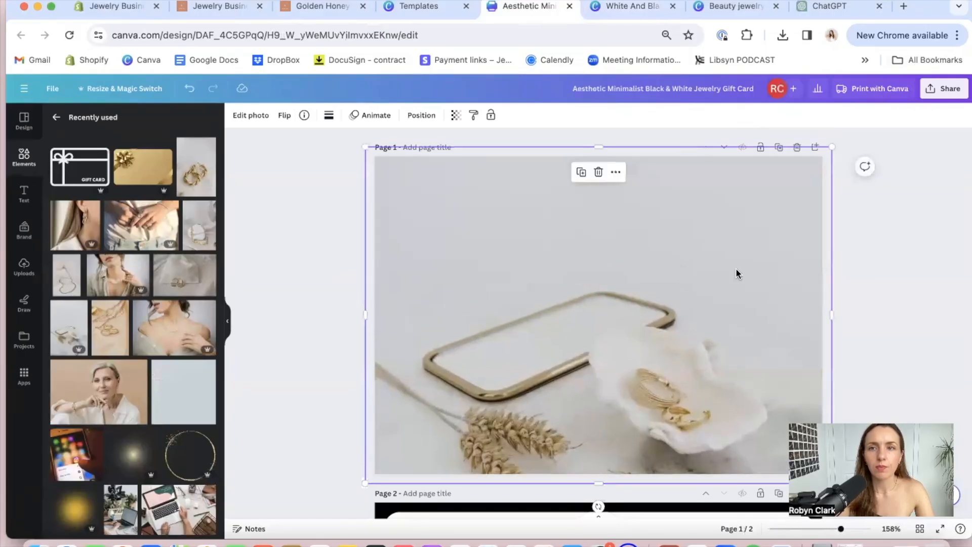
pyautogui.click(871, 266)
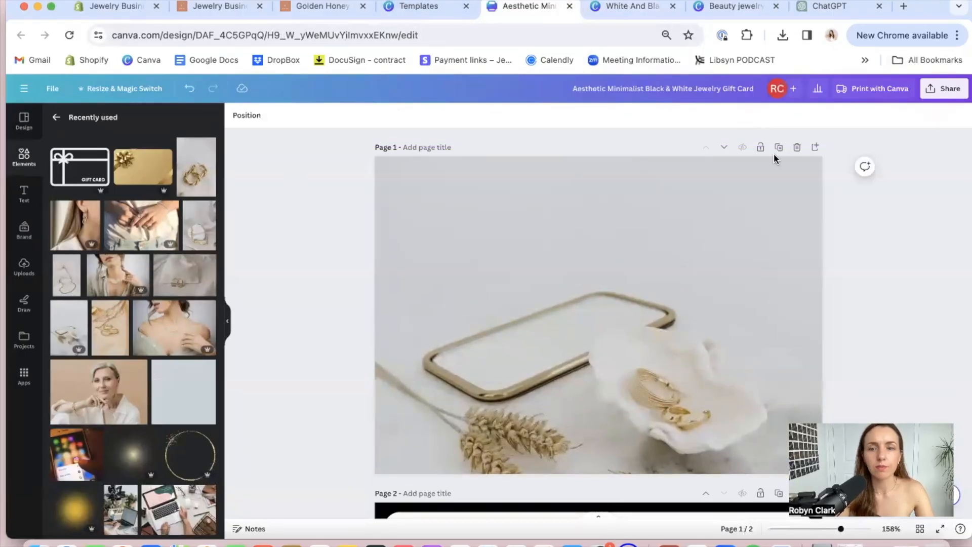
# Copy the "GIFT CARD" heading from page 2 onto the photo on page 1
pyautogui.scroll(-7, 658, 273)
pyautogui.click(595, 270)
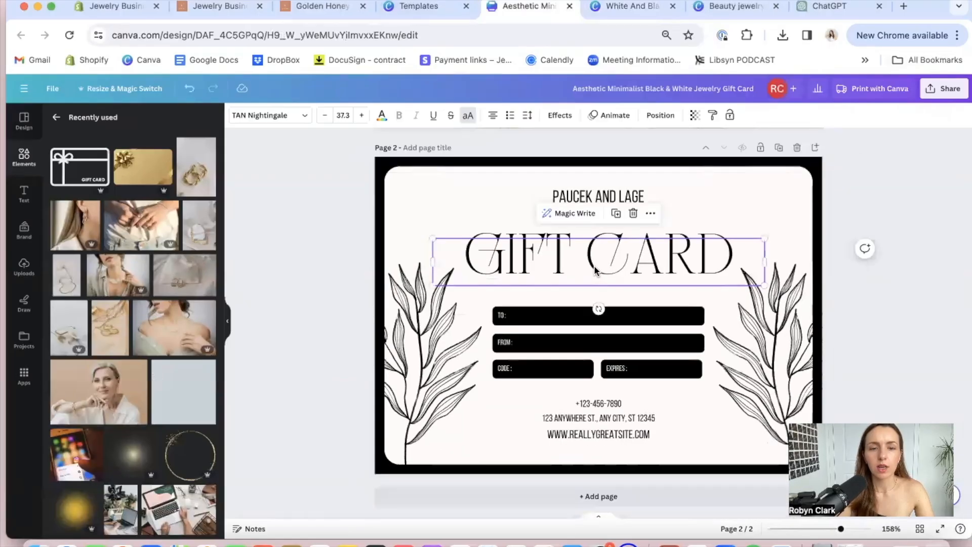
pyautogui.scroll(7, 595, 265)
pyautogui.hotkey('ctrl', 'v')
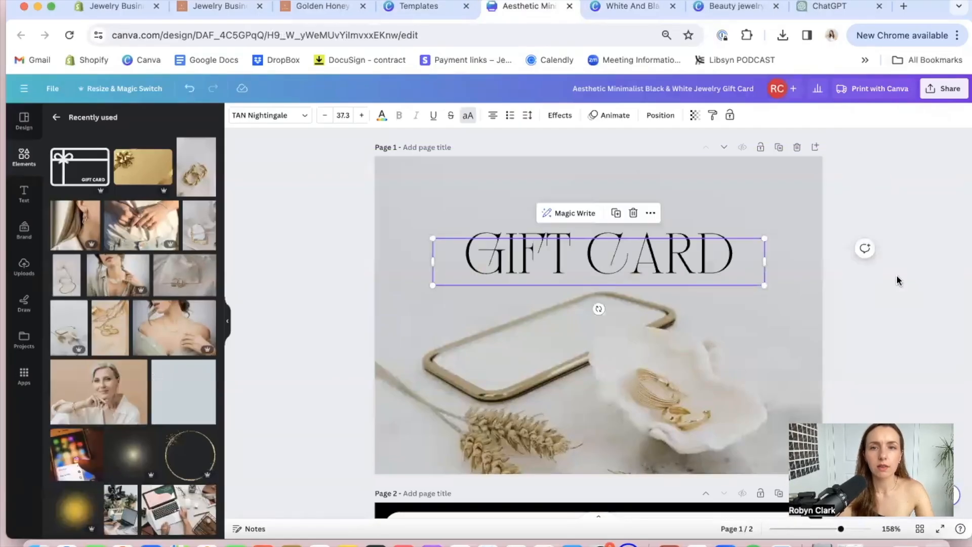
# Try to prefix the pasted "GIFT CARD" heading with "E-", and remove the heading from page 1
pyautogui.doubleClick(460, 259)
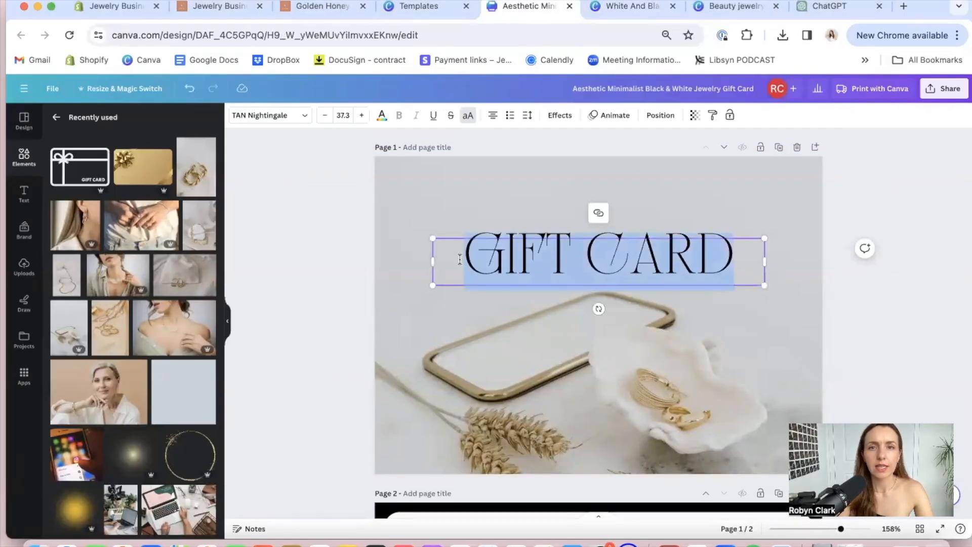
pyautogui.click(468, 259)
pyautogui.write('E-')
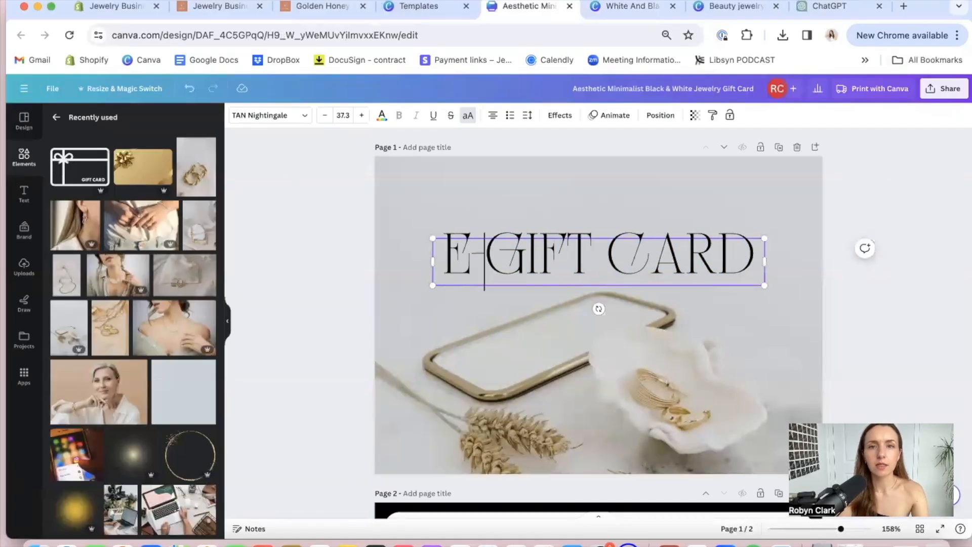
pyautogui.press('BackSpace')
pyautogui.press('BackSpace')
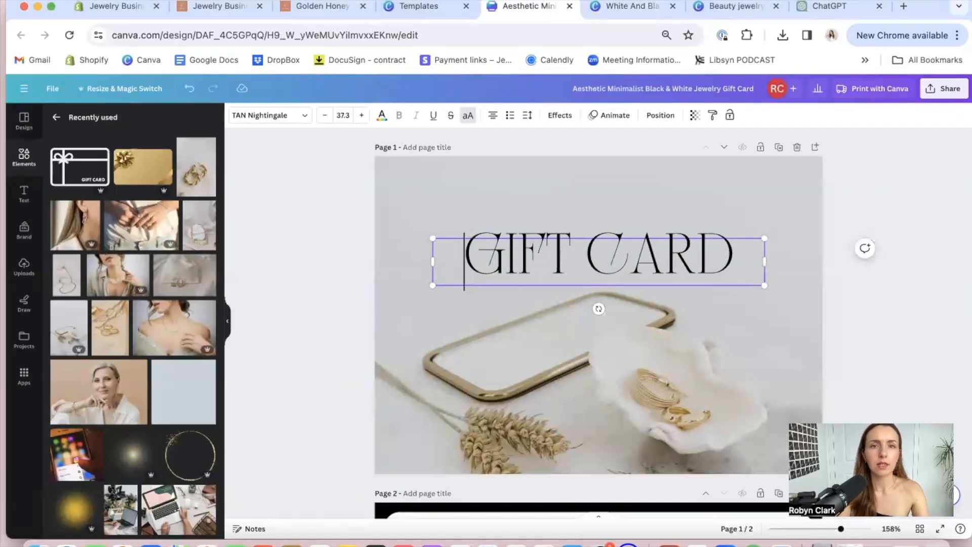
pyautogui.write('E')
pyautogui.press('BackSpace')
pyautogui.hotkey('shift', 'Right')
pyautogui.hotkey('shift', 'Right')
pyautogui.hotkey('shift', 'Right')
pyautogui.hotkey('shift', 'Right')
pyautogui.hotkey('shift', 'Right')
pyautogui.hotkey('shift', 'Right')
pyautogui.hotkey('shift', 'Right')
pyautogui.hotkey('shift', 'Right')
pyautogui.hotkey('shift', 'Right')
pyautogui.press('BackSpace')
pyautogui.click(332, 304)
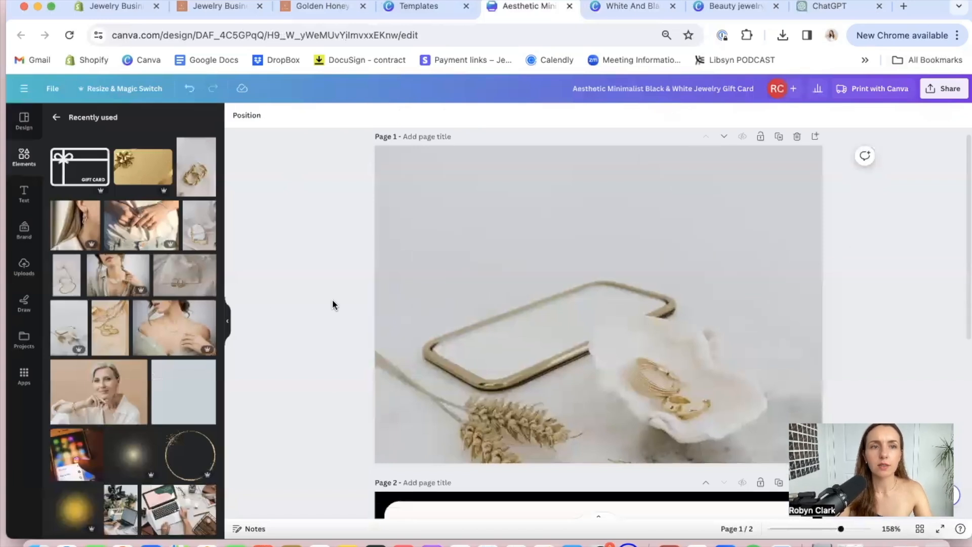
# Add a subheading text reading "e-Gift Card" to page 1
pyautogui.click(24, 193)
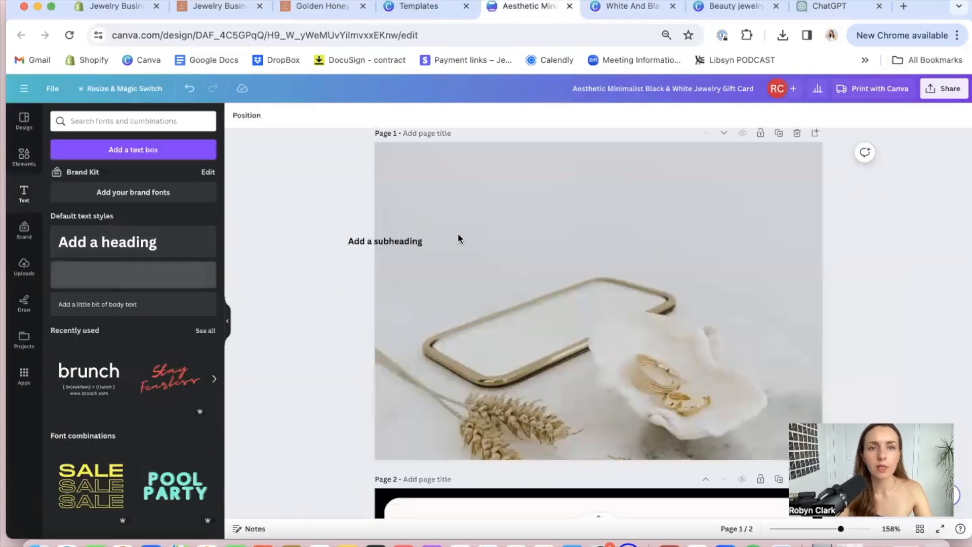
pyautogui.click(95, 275)
pyautogui.write('E')
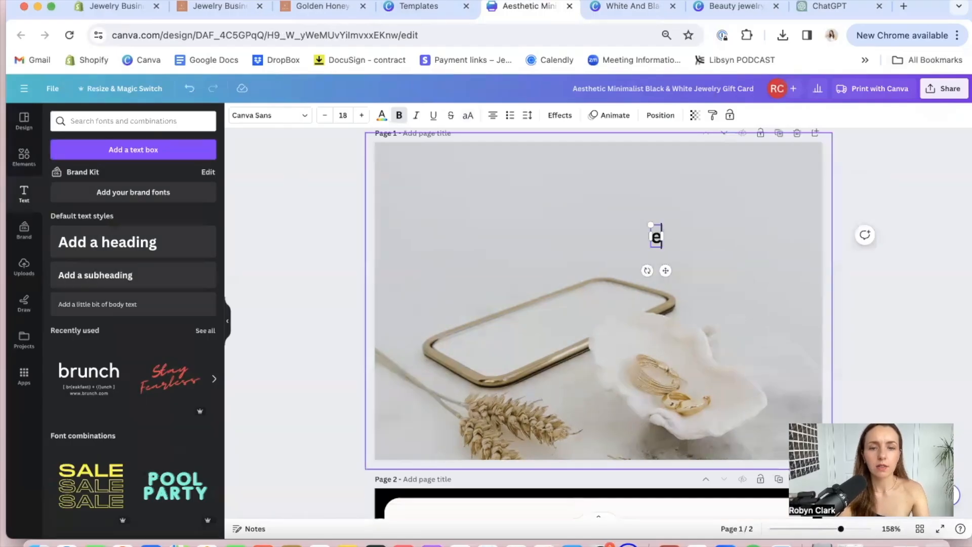
pyautogui.write('-Gift Card')
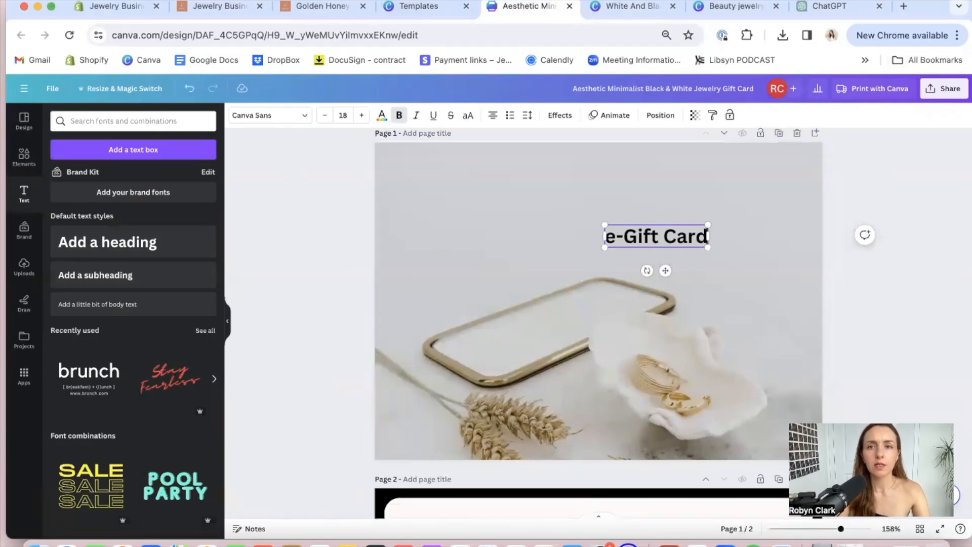
# Set the "e-Gift Card" text in the Jonathan font at size 108, centered horizontally in the upper half of page 1
pyautogui.moveTo(546, 245); pyautogui.dragTo(381, 296)
pyautogui.click(527, 233)
pyautogui.moveTo(526, 232); pyautogui.dragTo(607, 208)
pyautogui.click(304, 115)
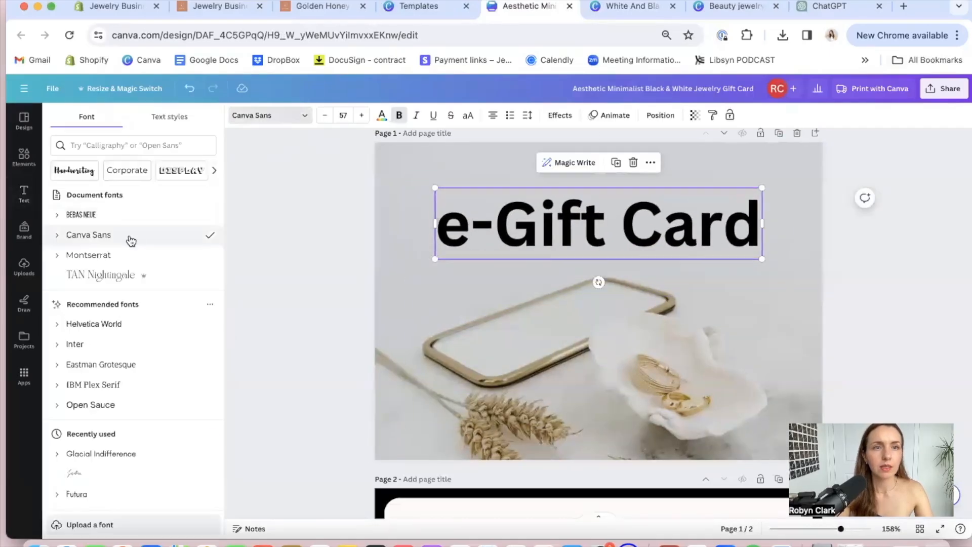
pyautogui.click(101, 260)
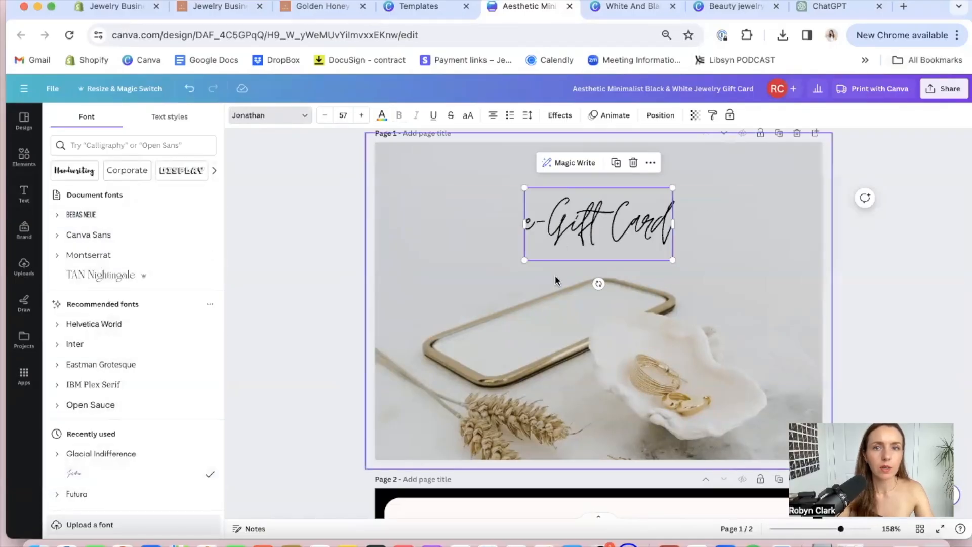
pyautogui.moveTo(524, 260); pyautogui.dragTo(591, 237)
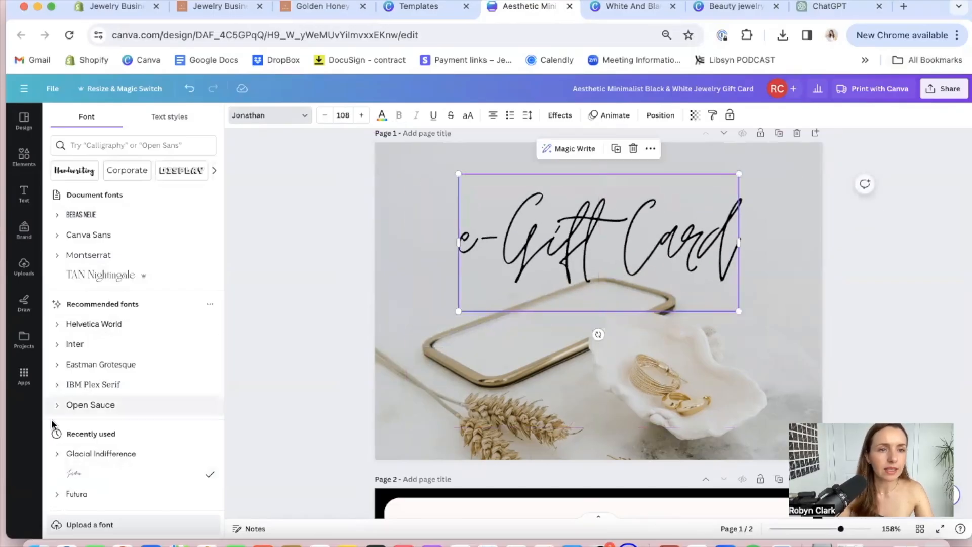
# Change the "e-Gift Card" text to the Amsterdam Four font at size 62.7
pyautogui.scroll(-3, 108, 416)
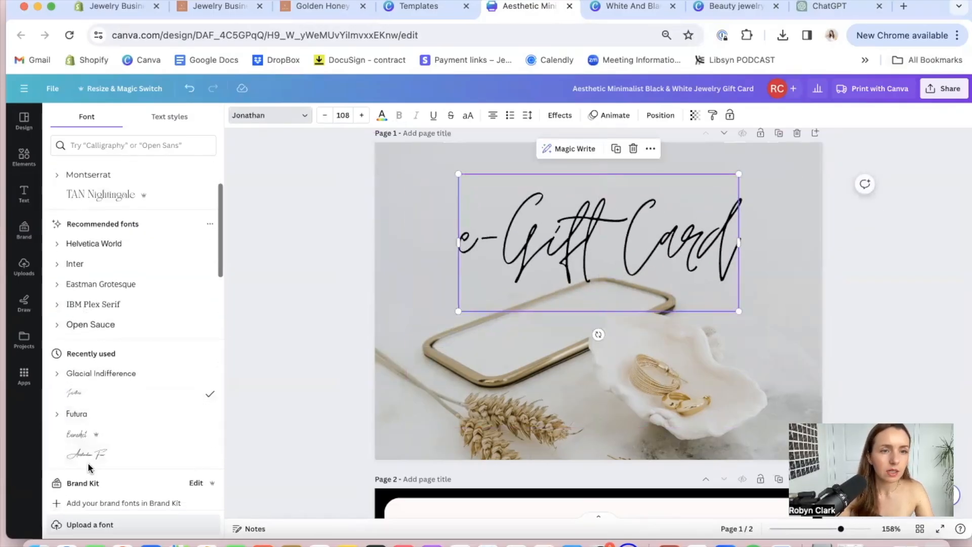
pyautogui.click(88, 455)
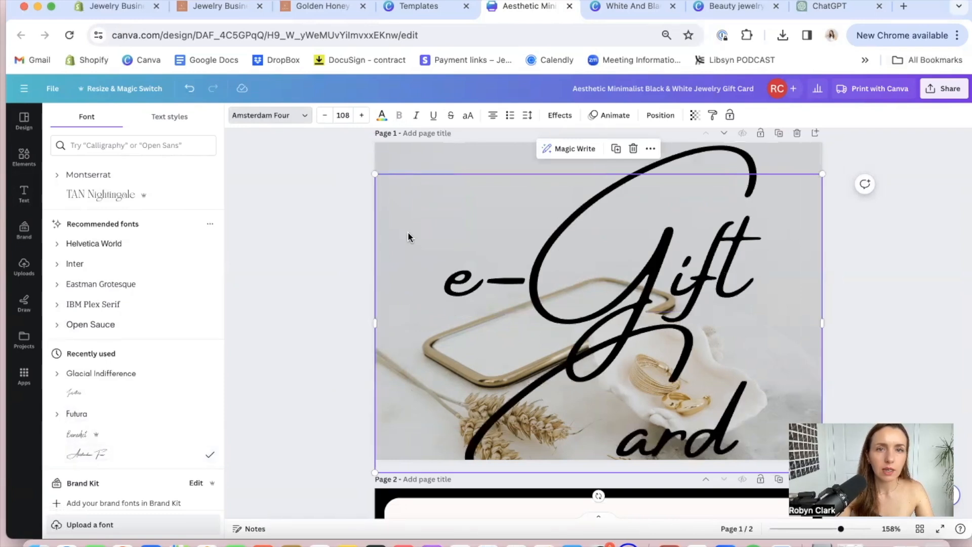
pyautogui.click(326, 116)
pyautogui.click(326, 116)
pyautogui.click(326, 116)
pyautogui.click(326, 116)
pyautogui.click(326, 116)
pyautogui.click(326, 117)
pyautogui.click(326, 117)
pyautogui.click(325, 116)
pyautogui.click(326, 117)
pyautogui.click(326, 117)
pyautogui.click(326, 116)
# Color the "e-Gift Card" text white and lower it slightly, keeping it horizontally centered on page 1
pyautogui.click(147, 177)
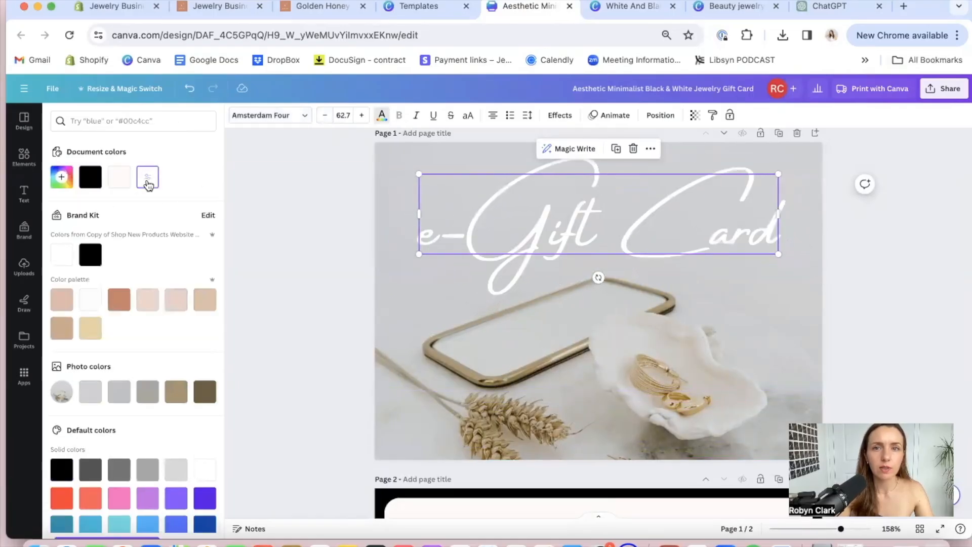
pyautogui.press('Escape')
pyautogui.moveTo(608, 252); pyautogui.dragTo(607, 259)
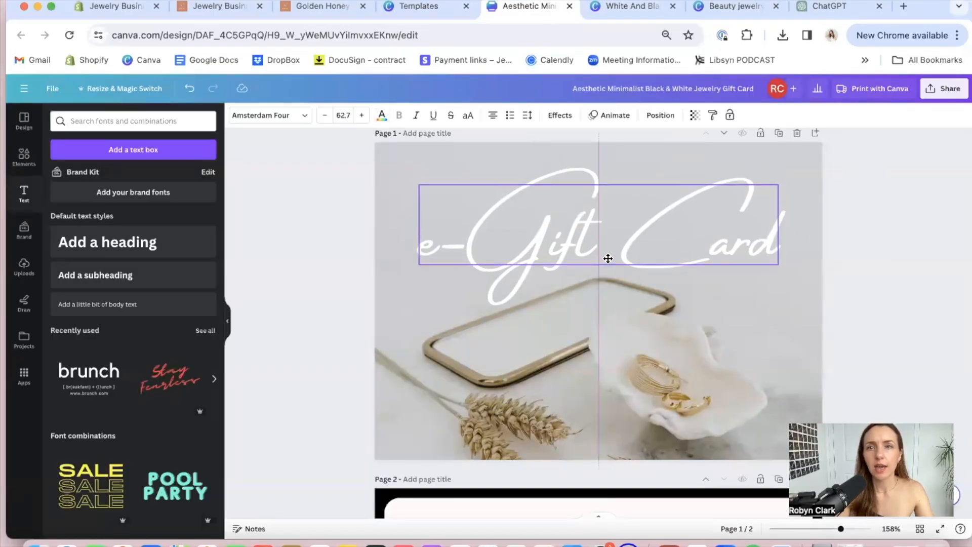
pyautogui.click(904, 304)
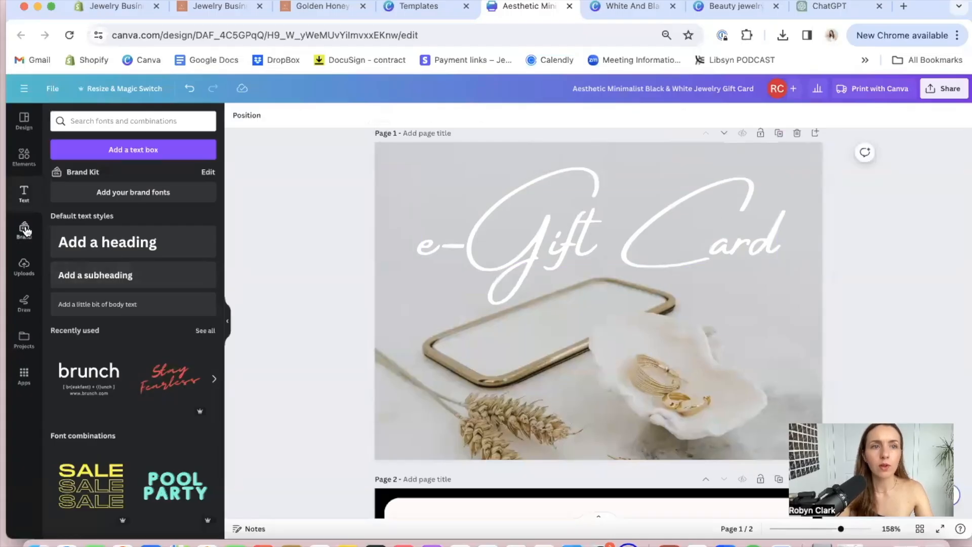
# Copy the Jewelry Business Academy logo elements from page 2 of the Beauty jewelry logo design onto page 1 of the gift card design
pyautogui.click(104, 121)
pyautogui.write('jewelry lo')
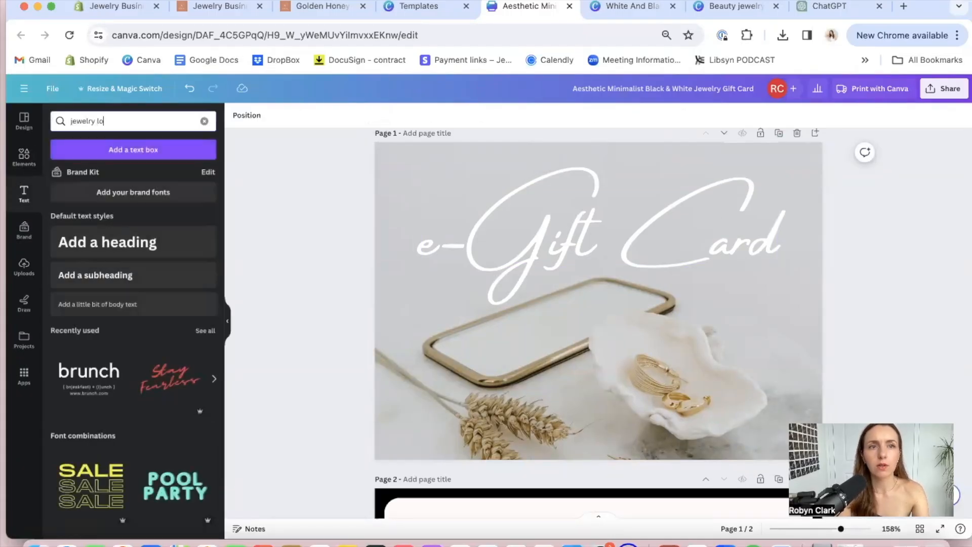
pyautogui.click(734, 6)
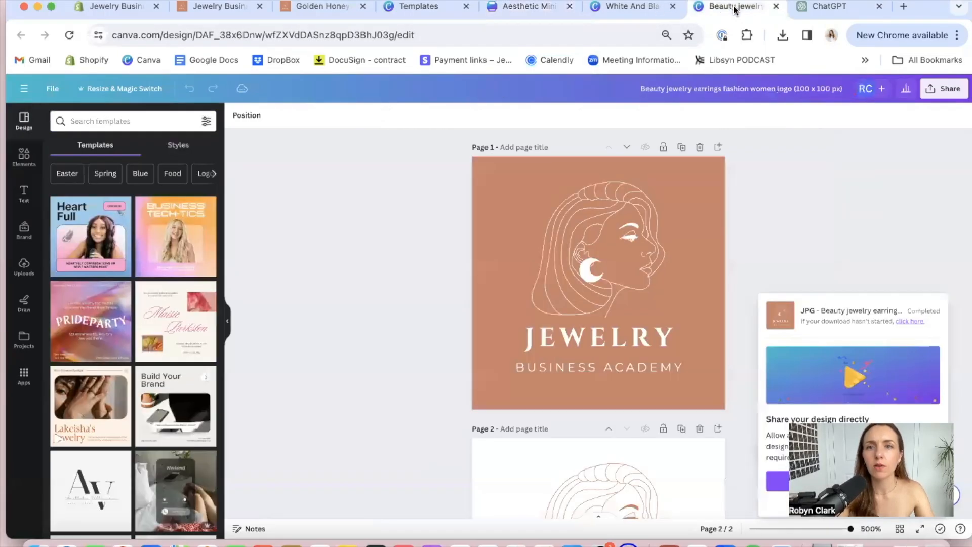
pyautogui.moveTo(418, 165); pyautogui.dragTo(695, 363)
pyautogui.scroll(-3, 695, 364)
pyautogui.moveTo(436, 234); pyautogui.dragTo(749, 460)
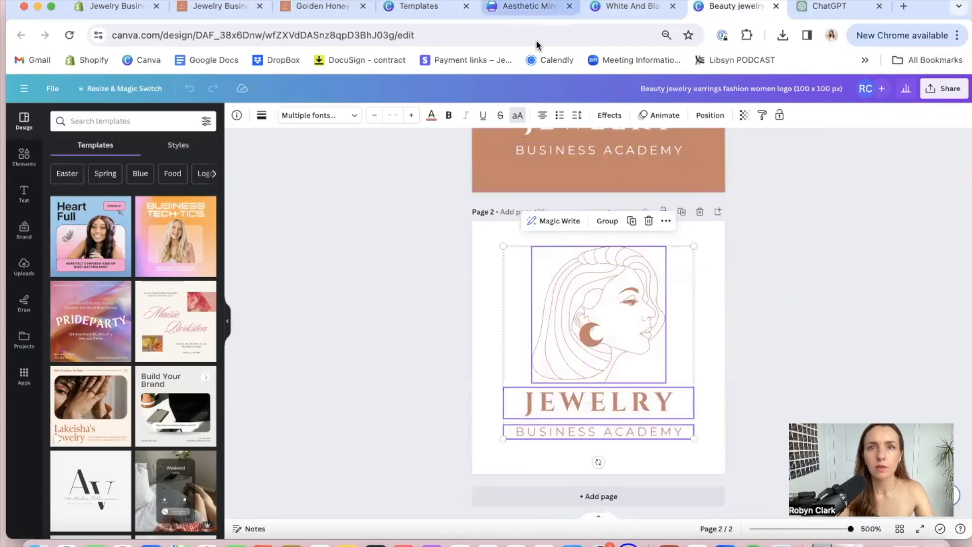
pyautogui.moveTo(934, 7); pyautogui.dragTo(934, 55)
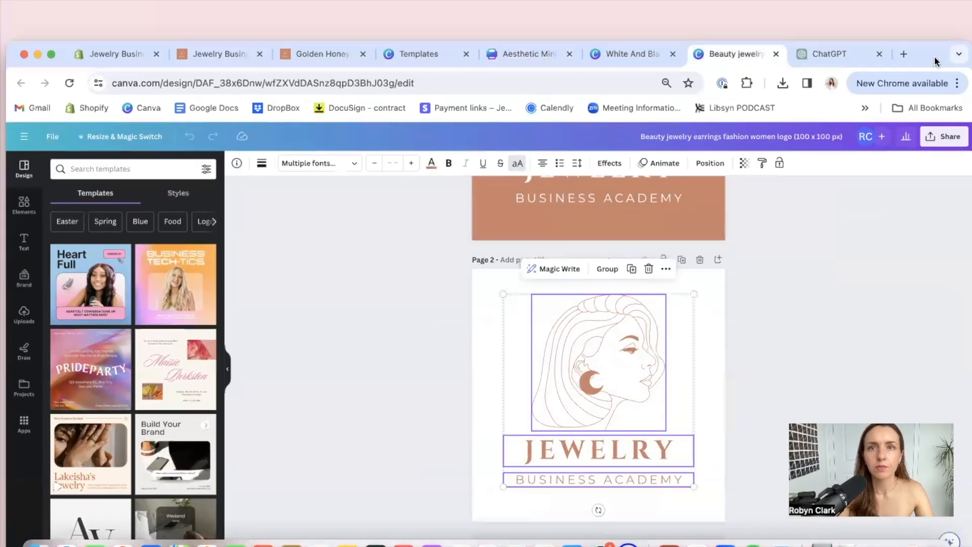
pyautogui.click(524, 53)
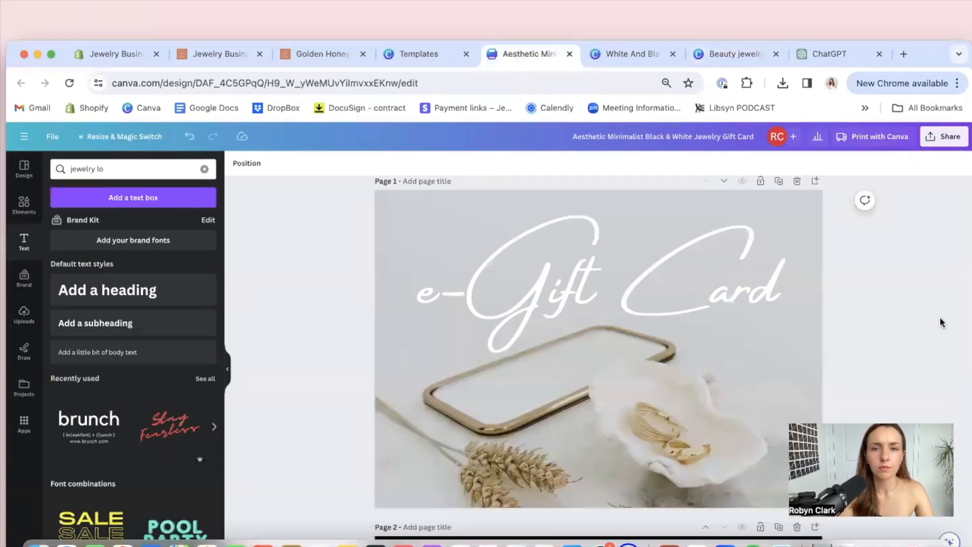
pyautogui.press('super+v')
pyautogui.scroll(-1, 913, 280)
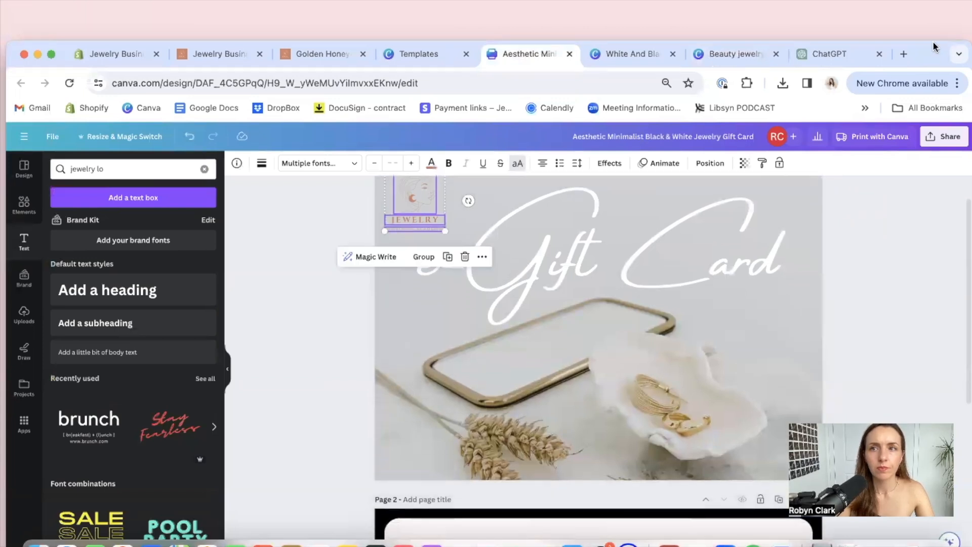
pyautogui.moveTo(932, 55); pyautogui.dragTo(932, 6)
# Color the pasted logo's text white (#FFFFFF), then enlarge the logo to about 4.3 by 4.3 and center it horizontally below the "e-Gift Card" text
pyautogui.moveTo(417, 137); pyautogui.dragTo(423, 311)
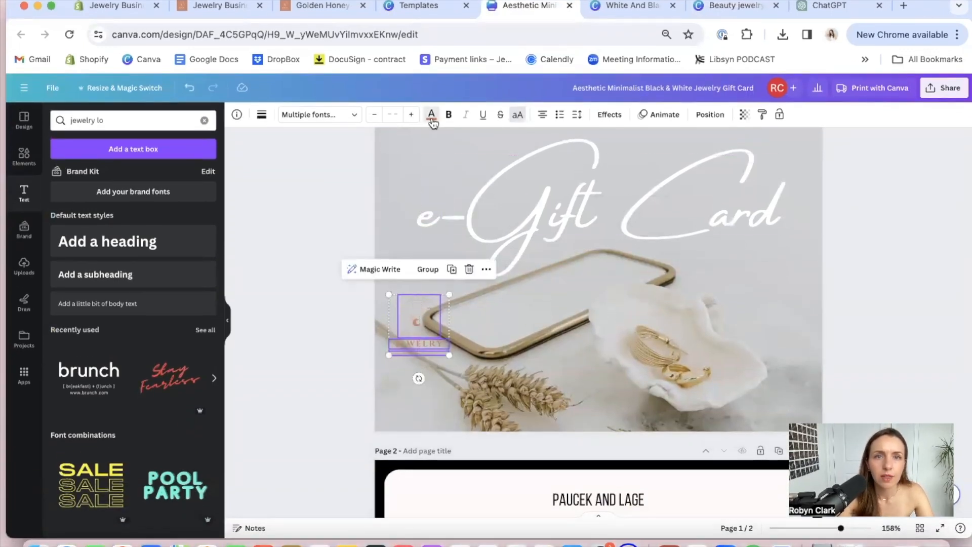
pyautogui.click(432, 120)
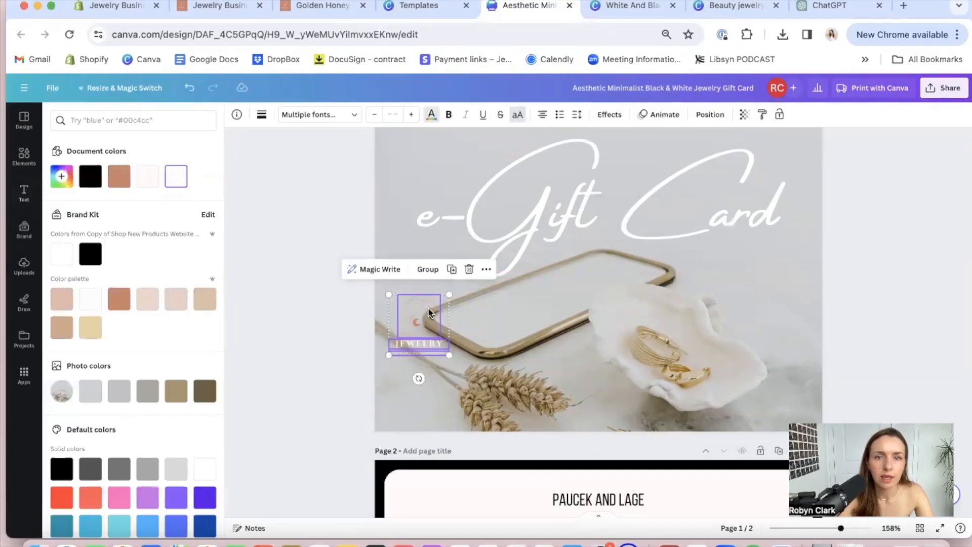
pyautogui.click(172, 183)
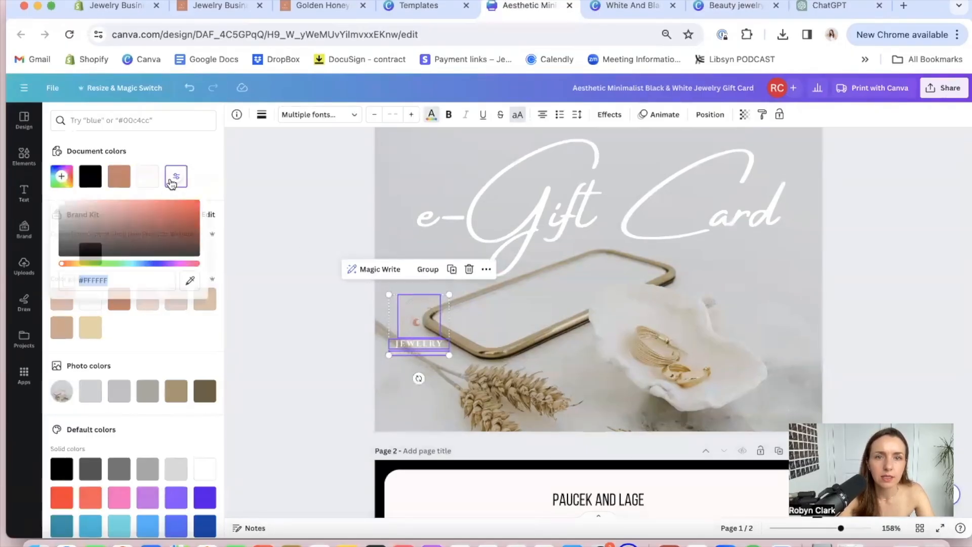
pyautogui.click(351, 335)
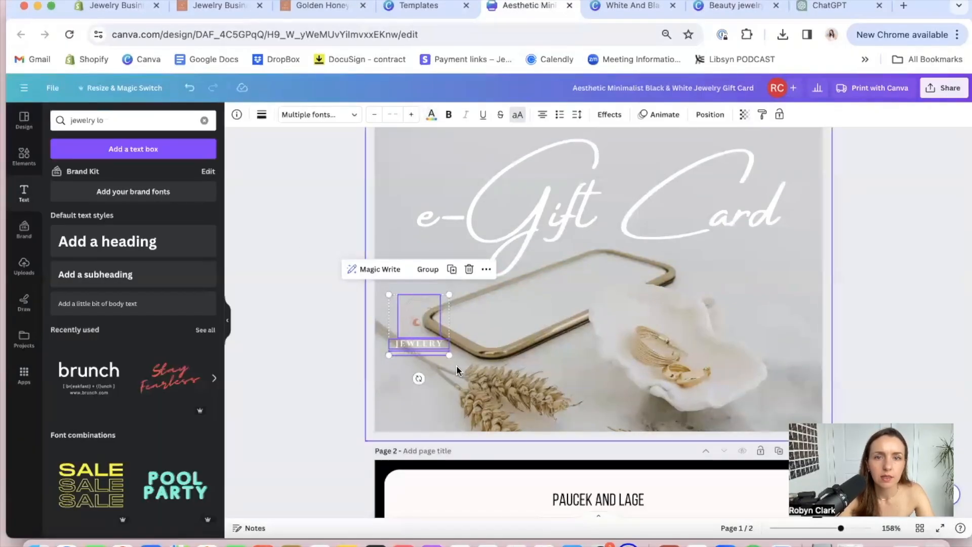
pyautogui.moveTo(449, 355); pyautogui.dragTo(557, 393)
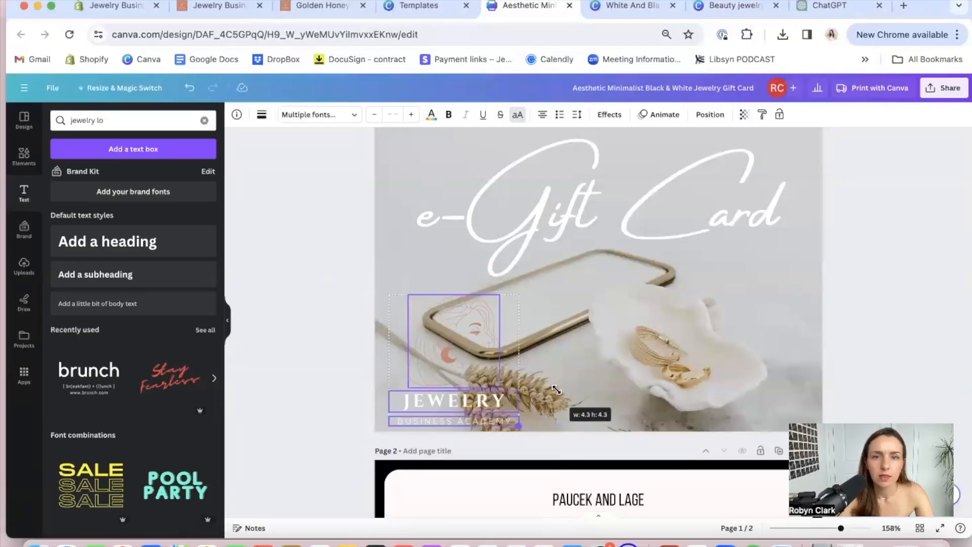
pyautogui.moveTo(461, 354); pyautogui.dragTo(603, 318)
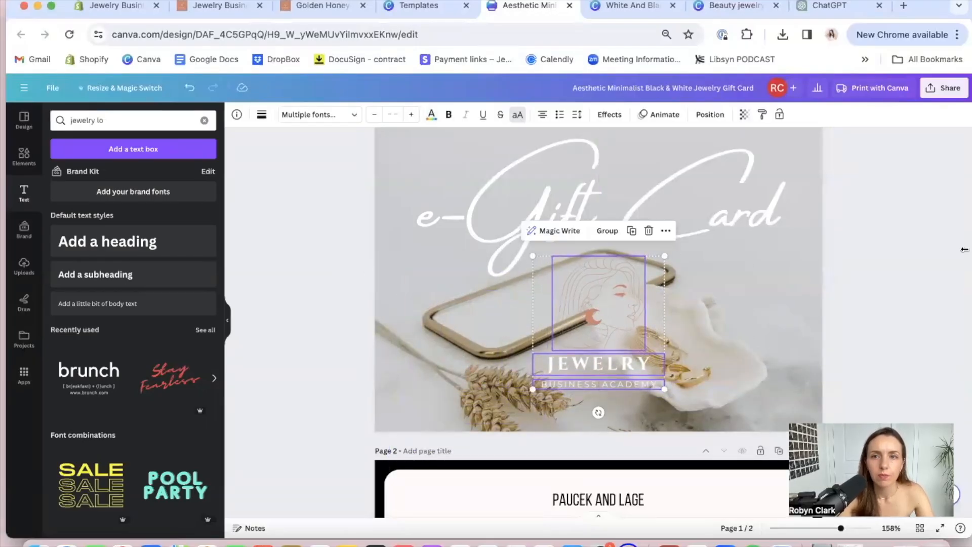
# Recolor the logo's line drawing of the woman's face to white
pyautogui.click(597, 300)
pyautogui.click(355, 115)
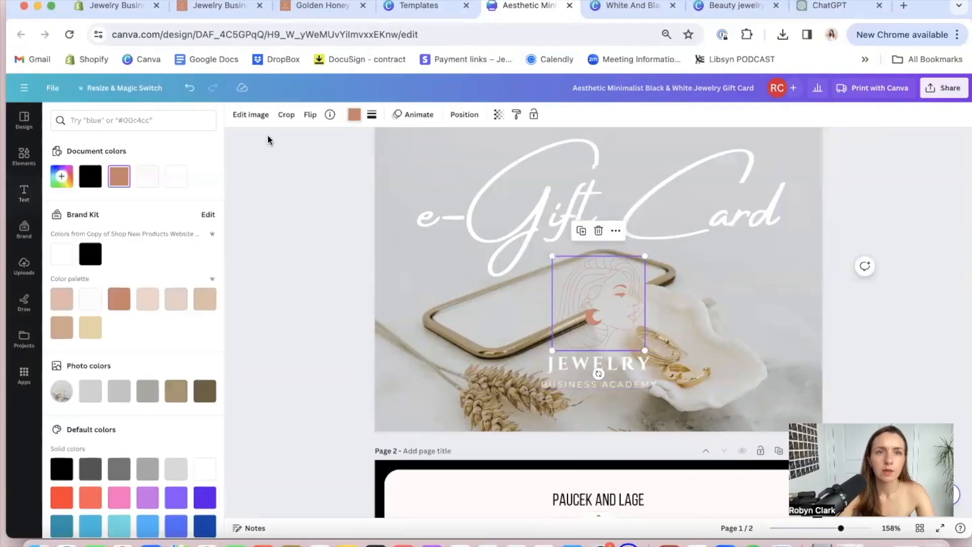
pyautogui.click(180, 178)
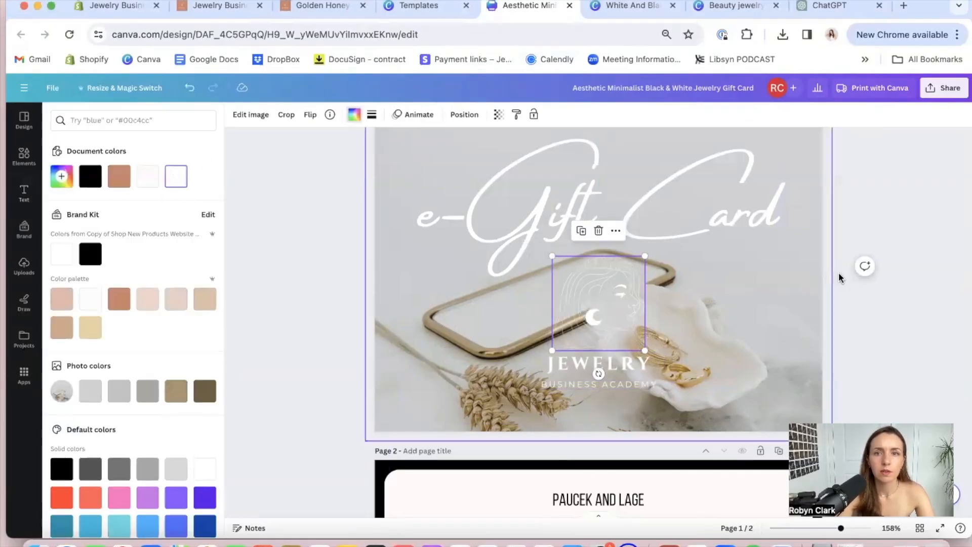
pyautogui.click(888, 214)
# Download page 1 of the gift card design as a PNG
pyautogui.scroll(2, 888, 215)
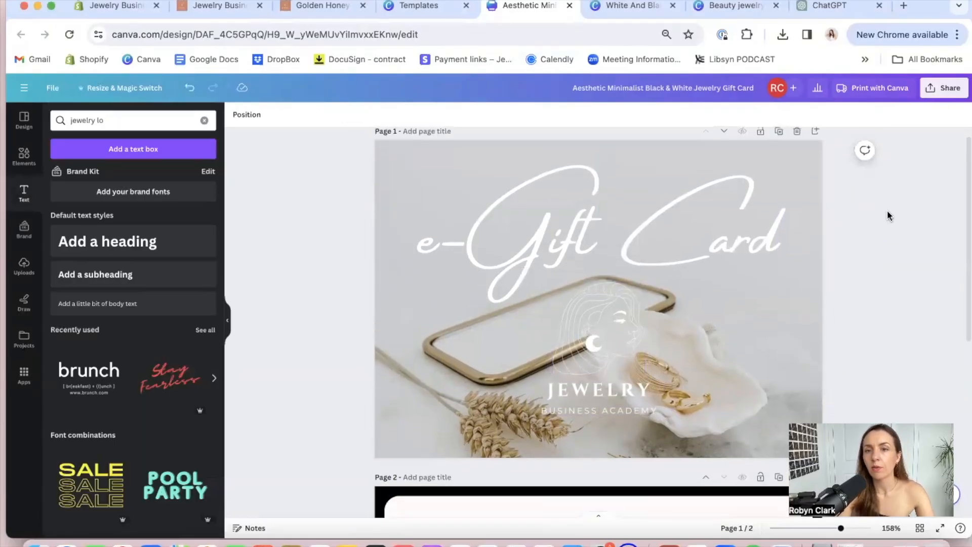
pyautogui.click(936, 90)
pyautogui.click(828, 350)
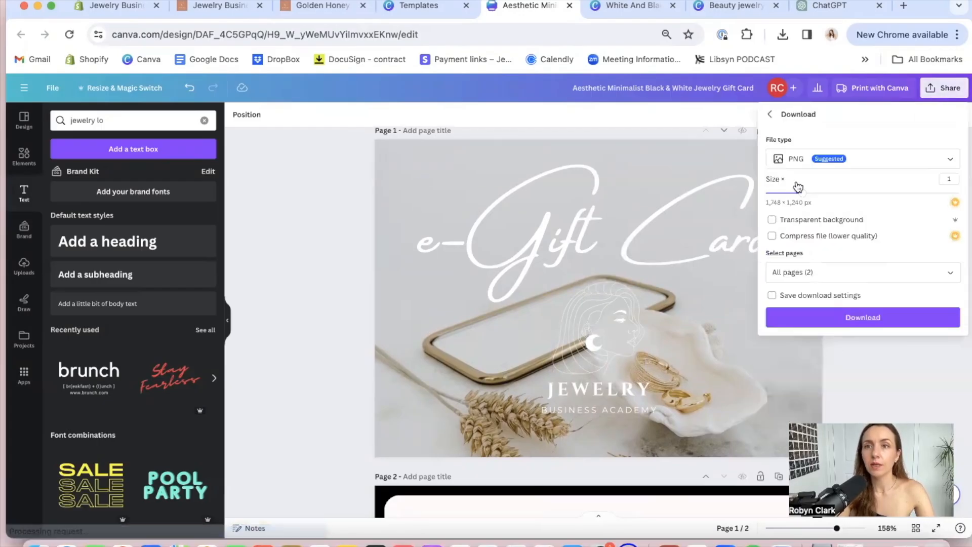
pyautogui.click(798, 158)
pyautogui.click(797, 218)
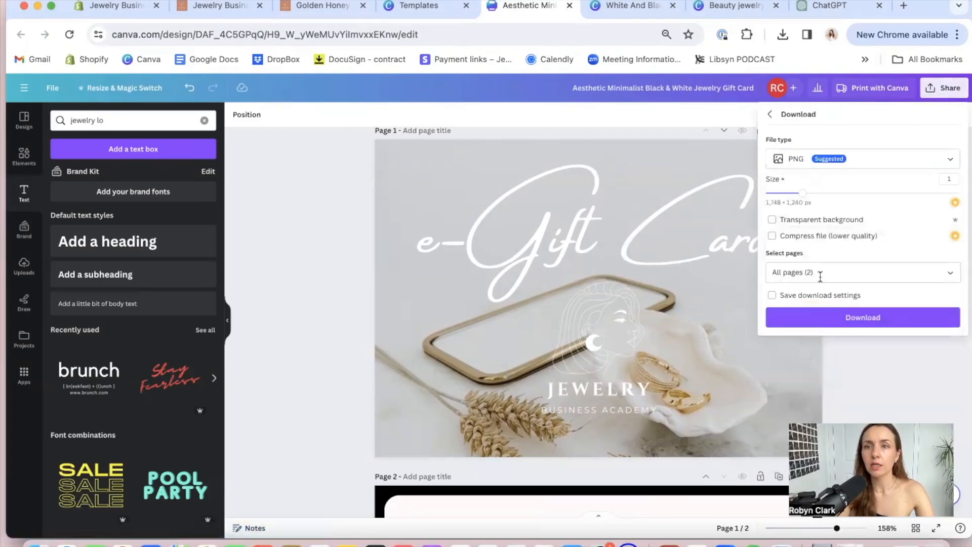
pyautogui.click(816, 276)
pyautogui.press('Return')
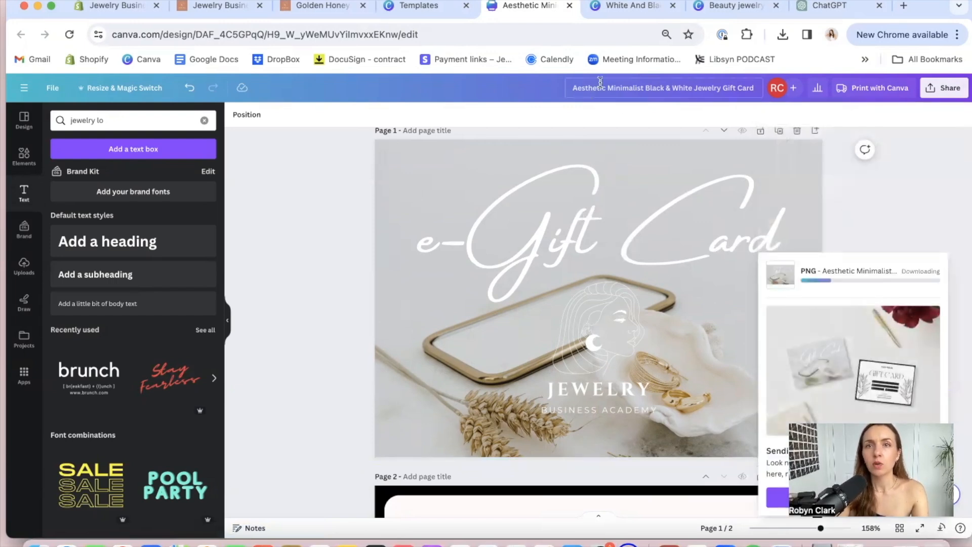
# Switch to the White And Black Minimalist product listing design and clear page 11 of its gift card text, leaf graphics and terracotta background
pyautogui.click(637, 8)
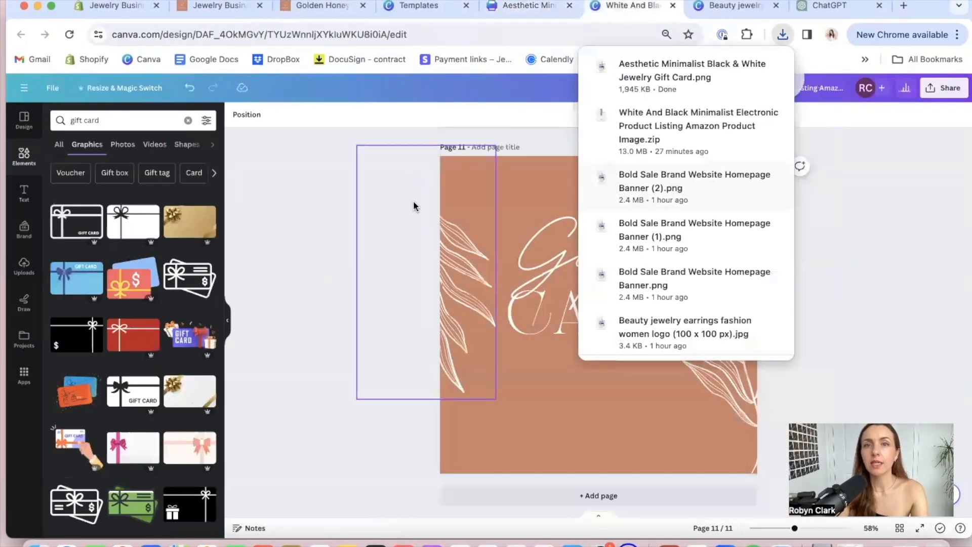
pyautogui.moveTo(402, 155); pyautogui.dragTo(862, 483)
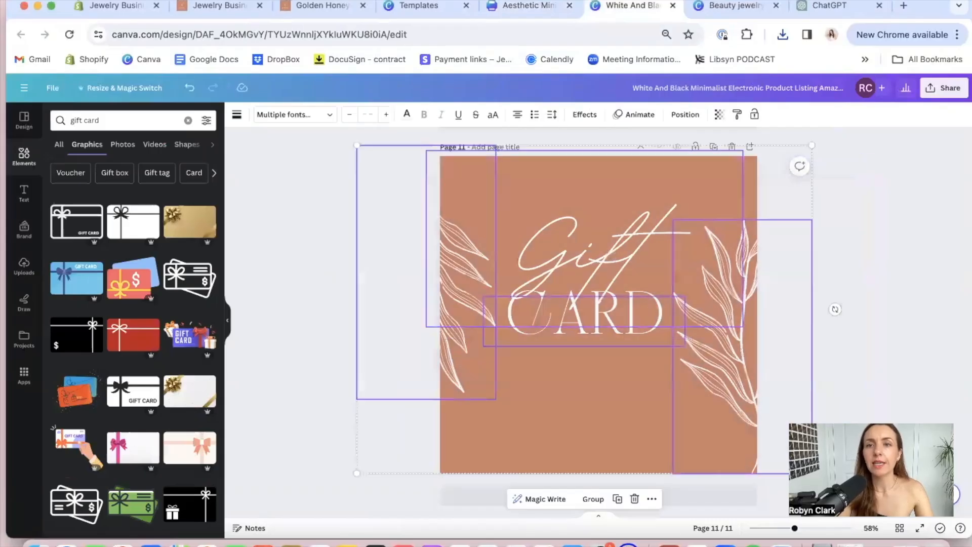
pyautogui.press('Delete')
pyautogui.click(699, 326)
pyautogui.press('Delete')
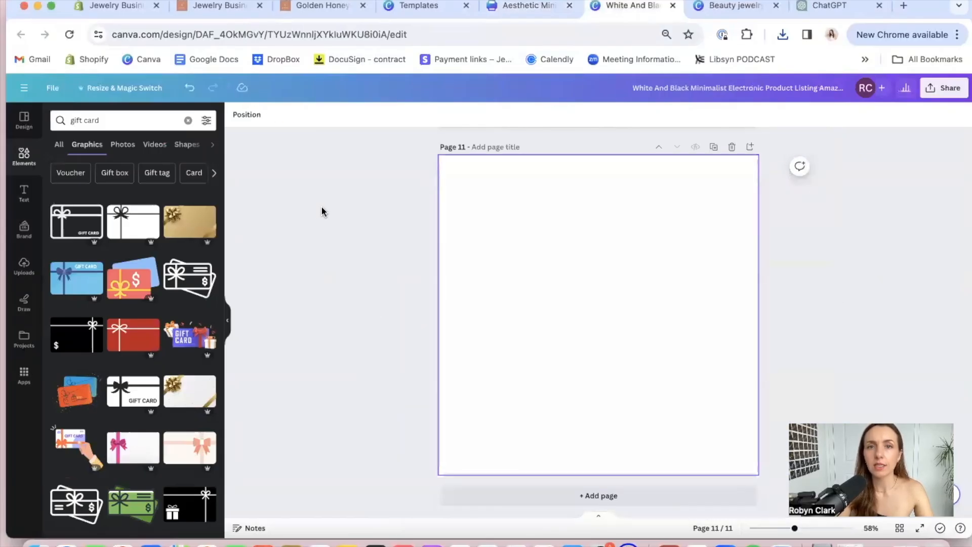
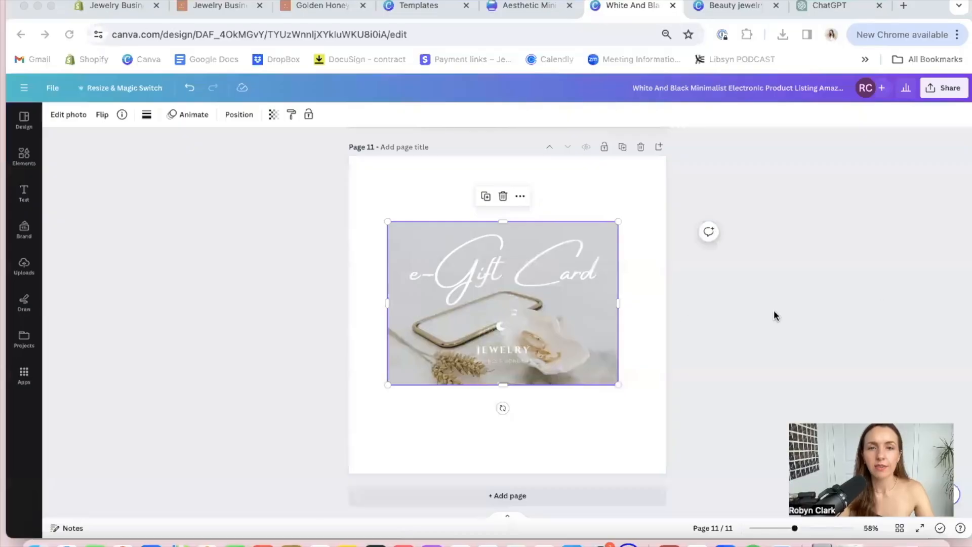
# Move the gift card image toward the upper edge of page 11
pyautogui.click(625, 298)
pyautogui.click(491, 311)
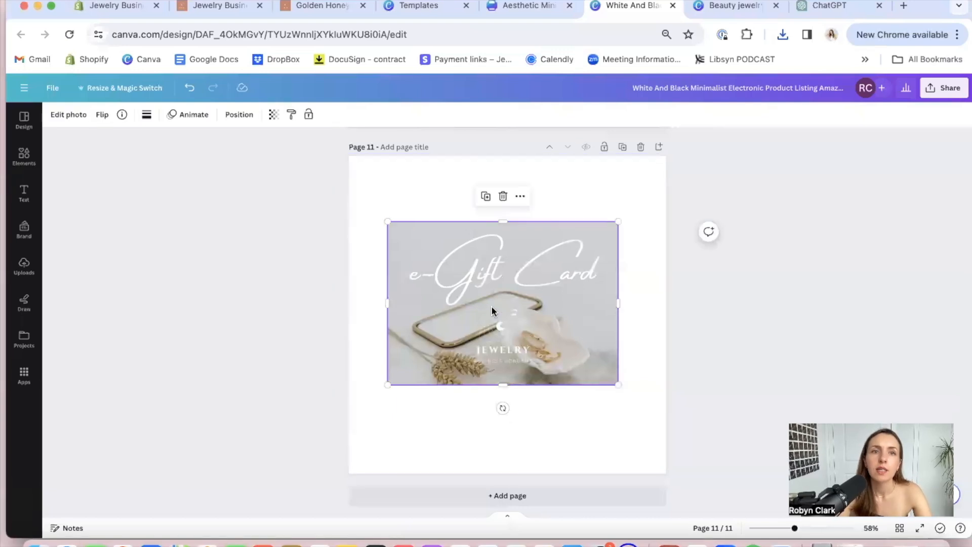
pyautogui.click(761, 293)
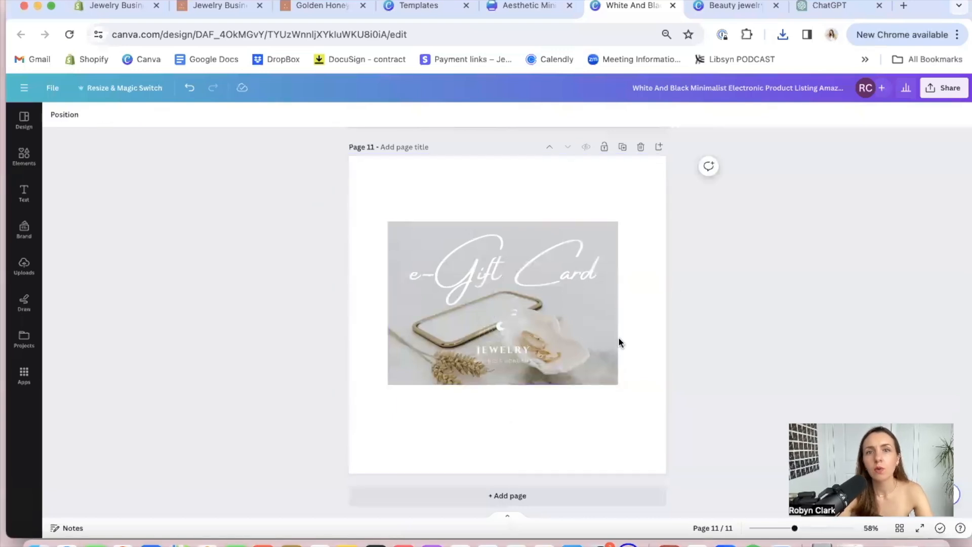
pyautogui.click(522, 317)
pyautogui.moveTo(522, 317); pyautogui.dragTo(508, 266)
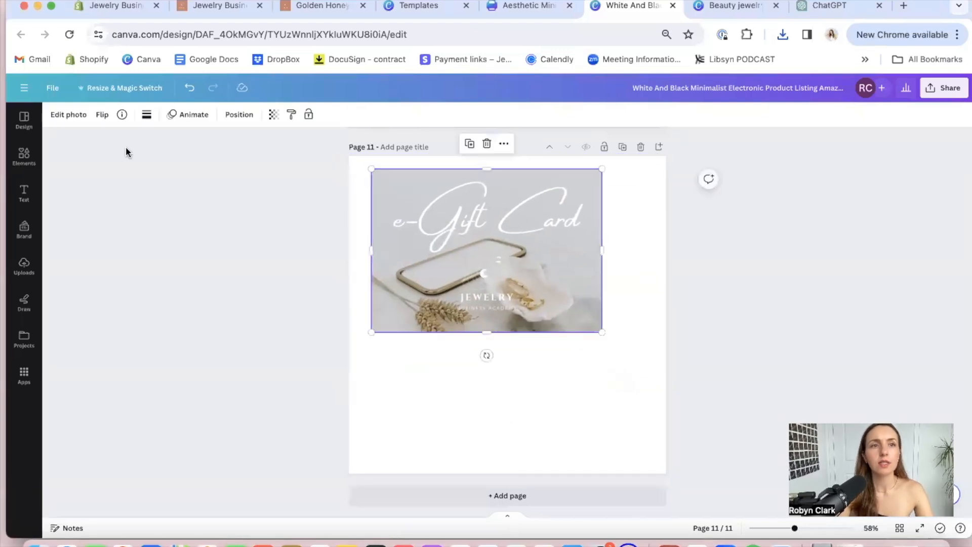
# Search the design elements for "rectangle image" and look through the graphics results
pyautogui.click(24, 165)
pyautogui.click(126, 117)
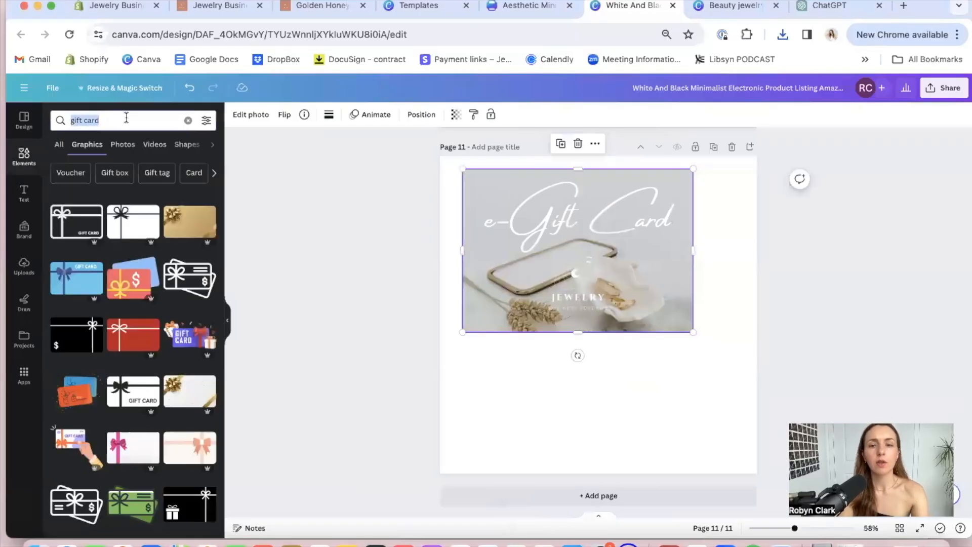
pyautogui.write('re')
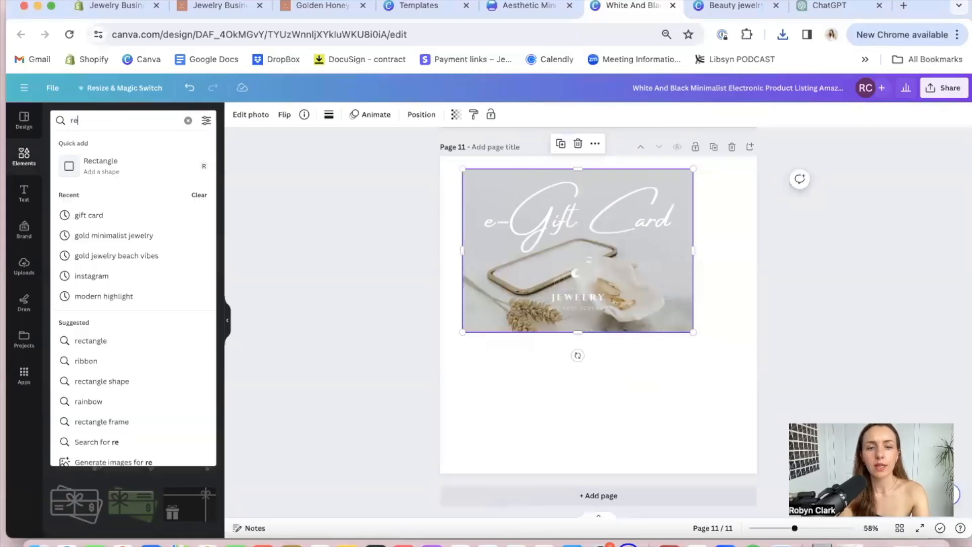
pyautogui.write('ctangle')
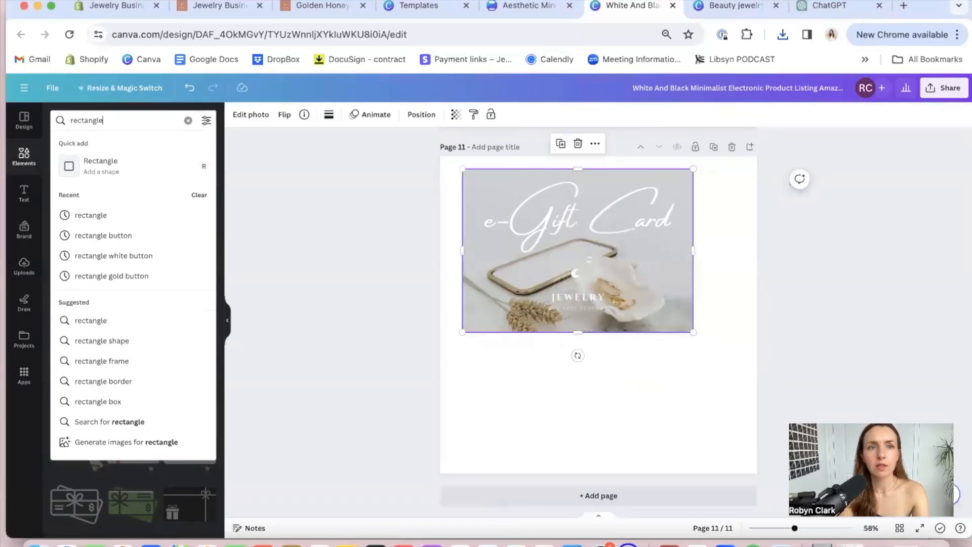
pyautogui.write(' image')
pyautogui.press('Return')
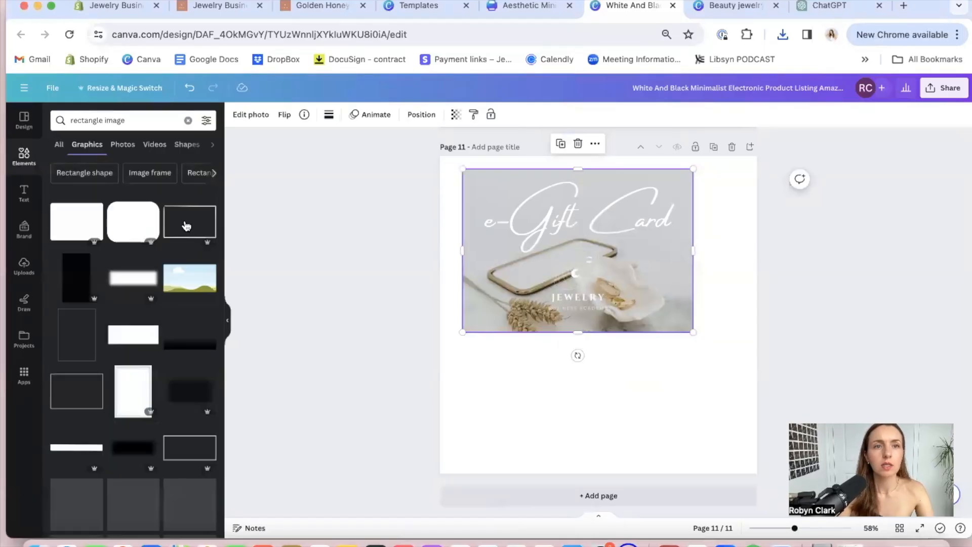
pyautogui.scroll(-5, 184, 329)
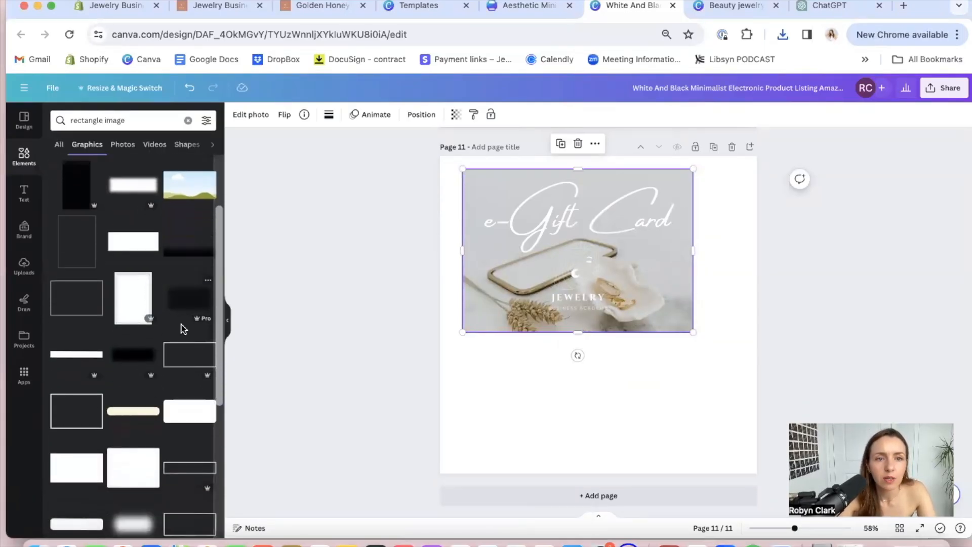
pyautogui.scroll(5, 184, 328)
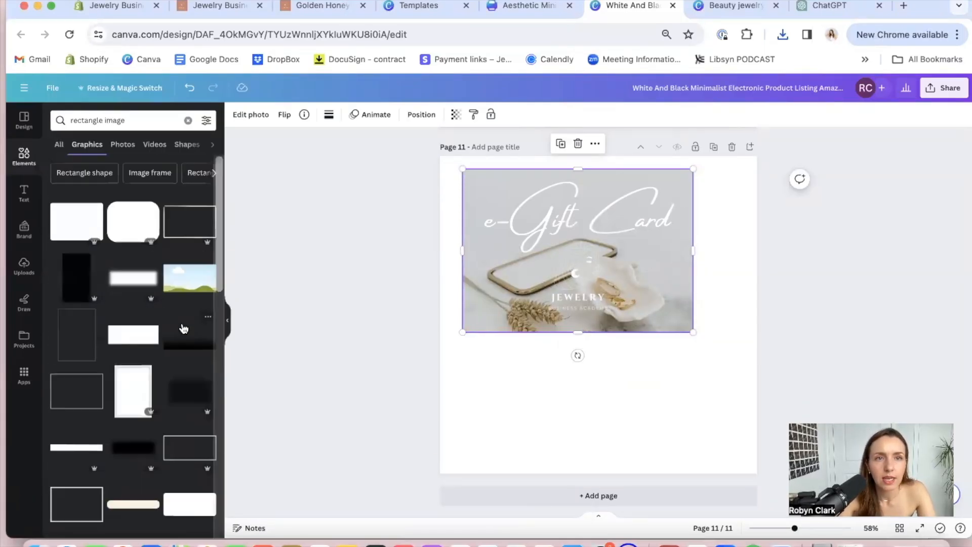
# Try adding the landscape picture graphic and enlarging it in the space below the gift card image
pyautogui.click(186, 275)
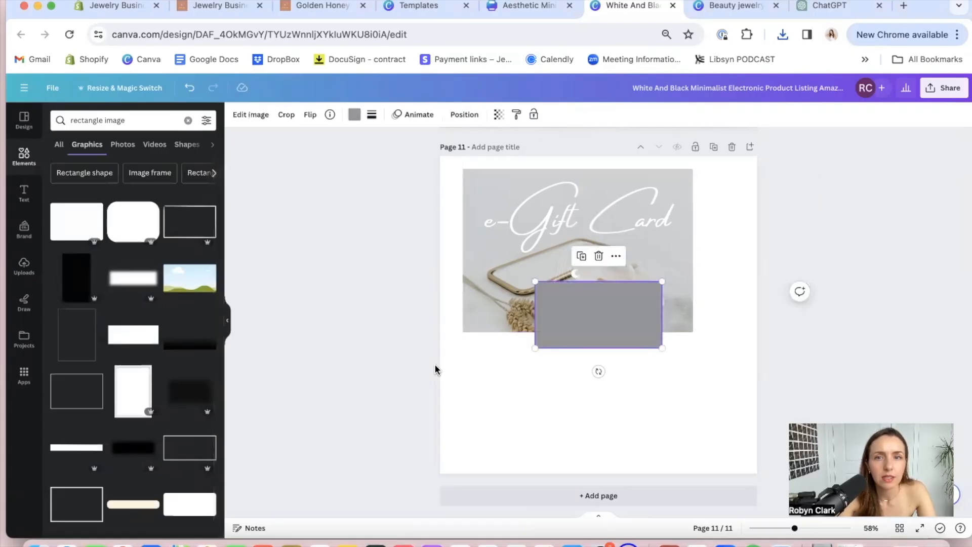
pyautogui.moveTo(600, 316); pyautogui.dragTo(551, 390)
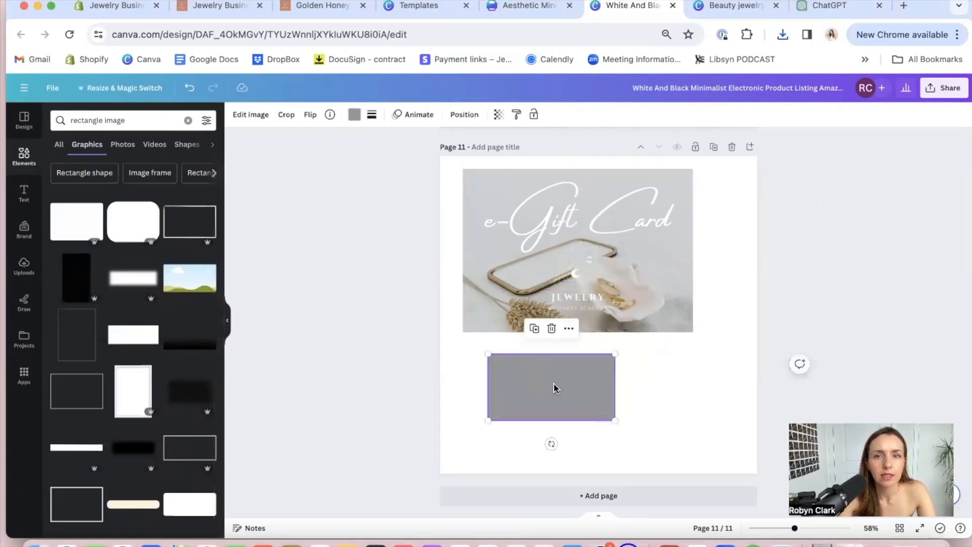
pyautogui.moveTo(614, 354); pyautogui.dragTo(665, 322)
pyautogui.click(572, 263)
pyautogui.moveTo(572, 263)
pyautogui.mouseDown()
pyautogui.moveTo(585, 371)
pyautogui.moveTo(569, 248)
pyautogui.mouseUp()
pyautogui.click(605, 373)
pyautogui.press('Delete')
# Enlarge the gift card image to nearly the full page width and center it on page 11
pyautogui.moveTo(561, 322); pyautogui.dragTo(552, 359)
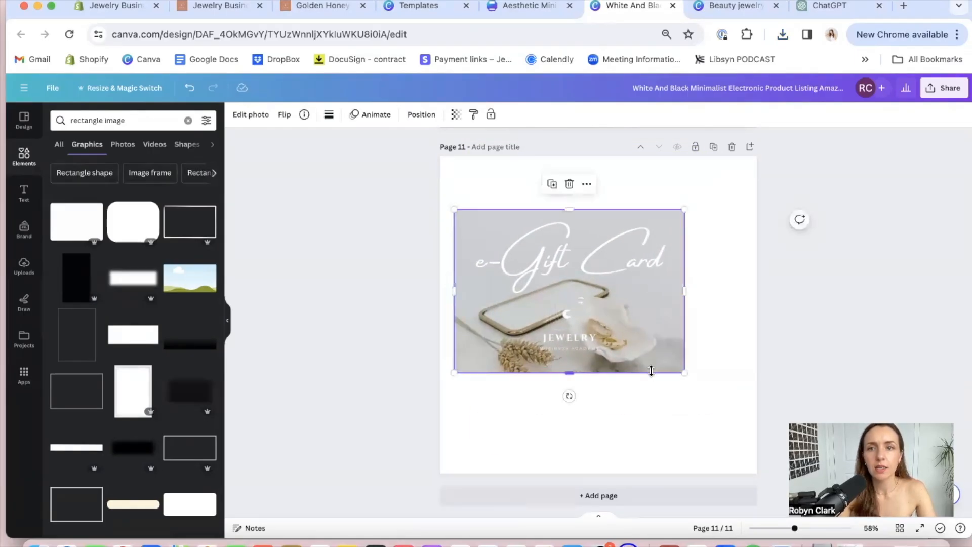
pyautogui.moveTo(684, 373); pyautogui.dragTo(734, 407)
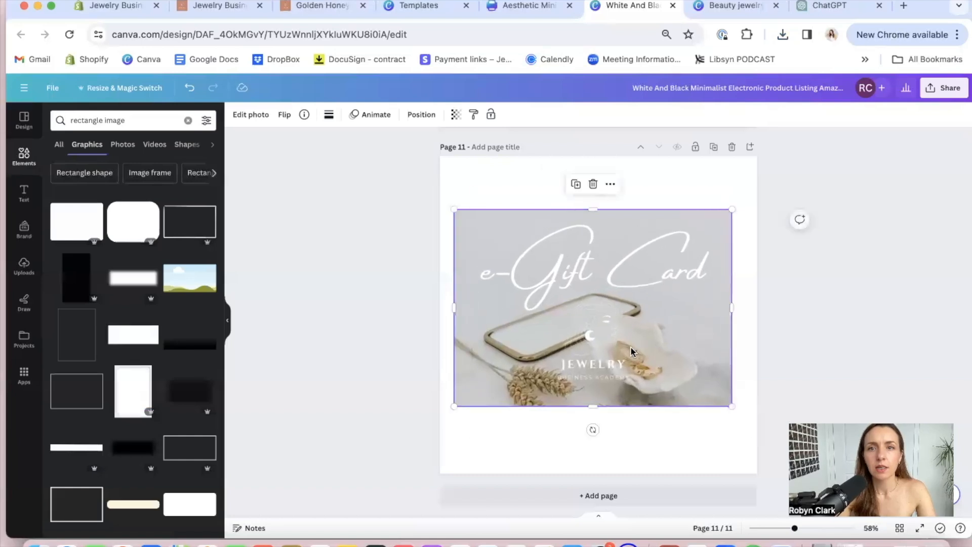
pyautogui.moveTo(632, 350); pyautogui.dragTo(635, 355)
pyautogui.click(827, 265)
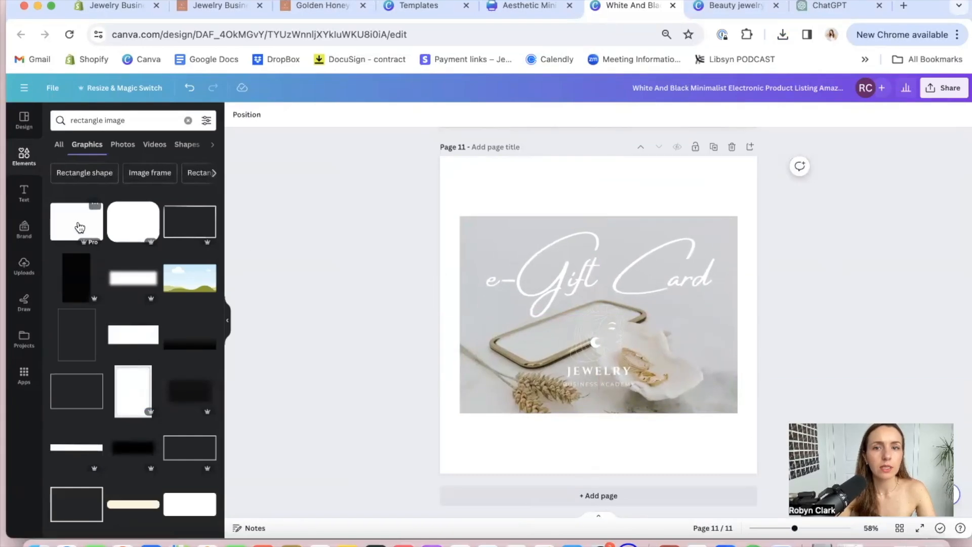
# Discard the first white rectangle graphic after trying it over the gift card, and narrow the element search to "rectangle"
pyautogui.click(80, 227)
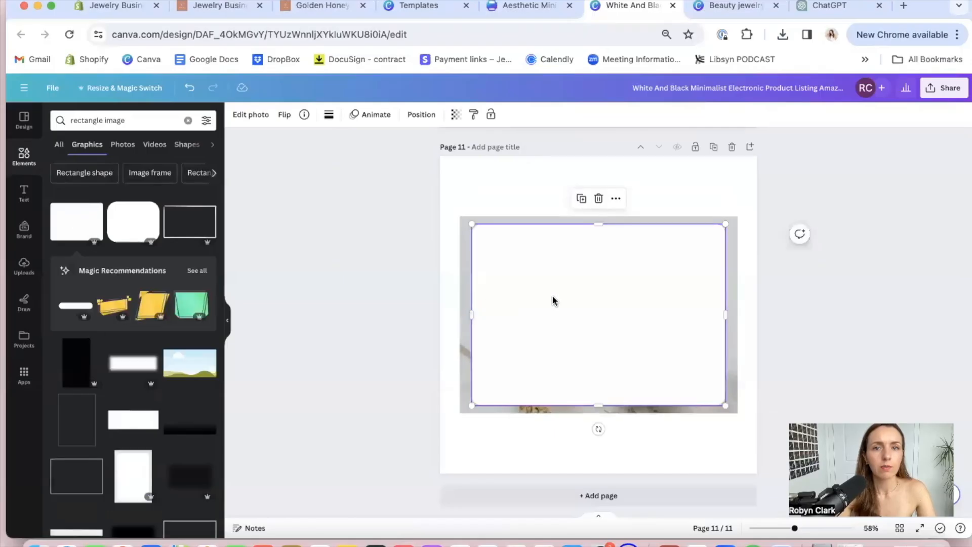
pyautogui.press('Delete')
pyautogui.click(134, 120)
pyautogui.press('BackSpace')
pyautogui.press('BackSpace')
pyautogui.press('BackSpace')
pyautogui.press('BackSpace')
pyautogui.press('BackSpace')
pyautogui.press('BackSpace')
pyautogui.press('Return')
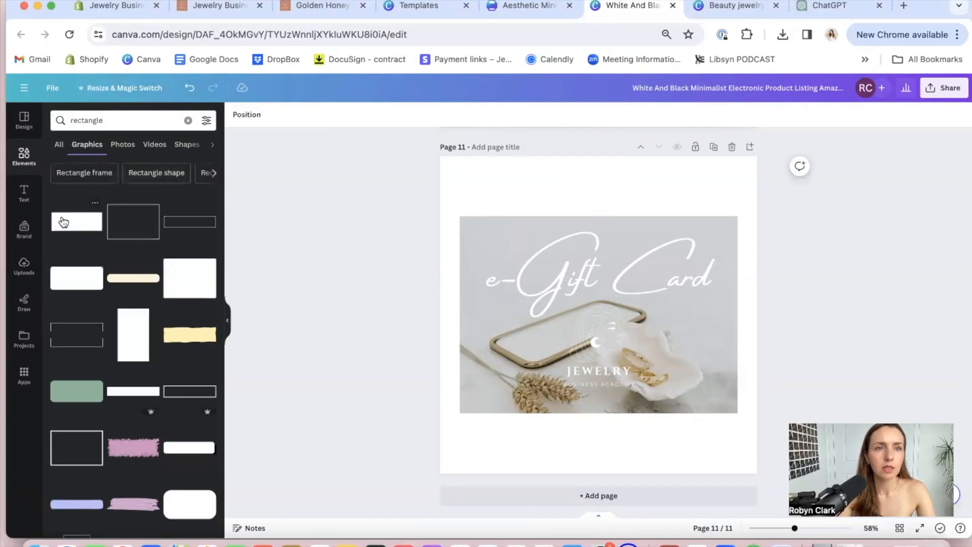
# Try the wide white rectangle graphic over the gift card image
pyautogui.click(62, 224)
pyautogui.moveTo(597, 303); pyautogui.dragTo(572, 265)
pyautogui.press('Delete')
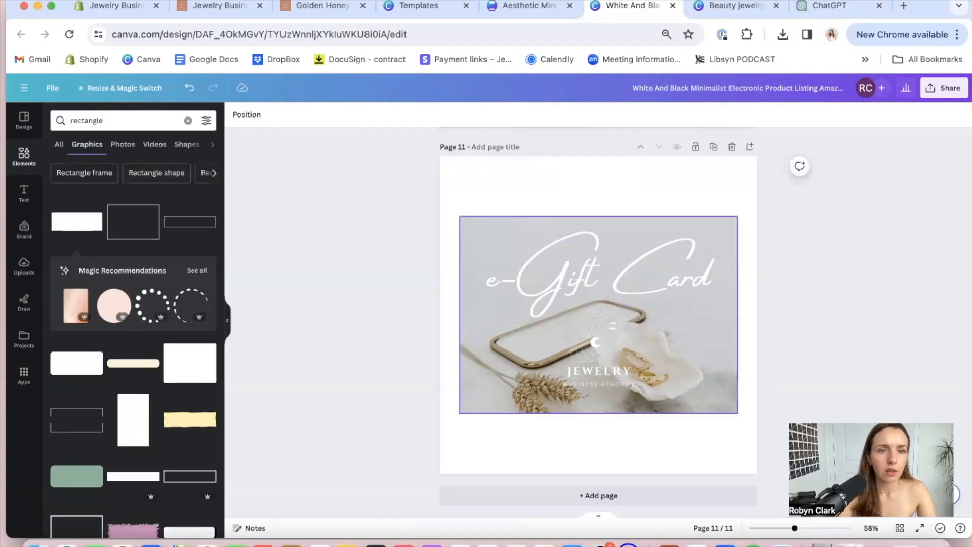
# Add the plain square shape and stretch it over the gift card to about 953 by 686 px, offset slightly down and right
pyautogui.click(62, 146)
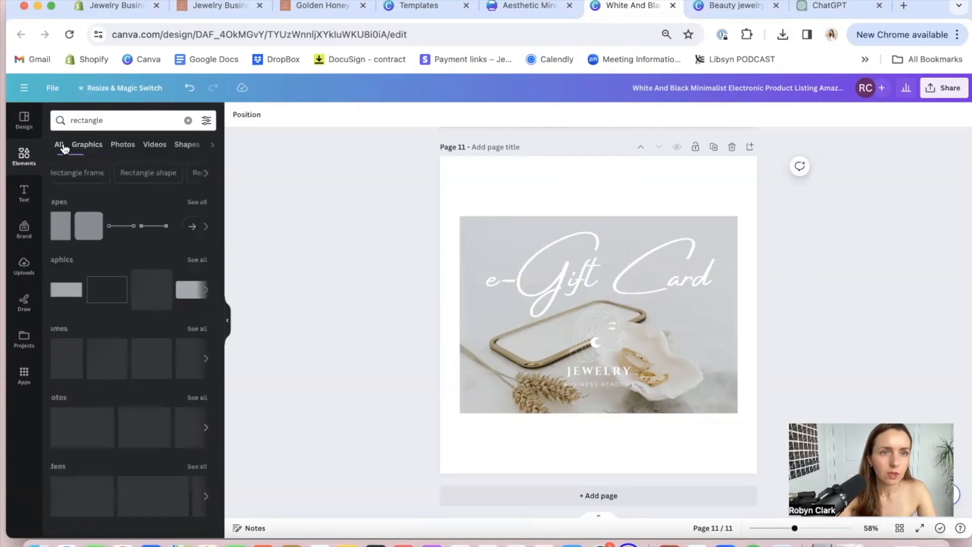
pyautogui.click(67, 234)
pyautogui.moveTo(645, 360); pyautogui.dragTo(751, 464)
pyautogui.moveTo(693, 376); pyautogui.dragTo(607, 330)
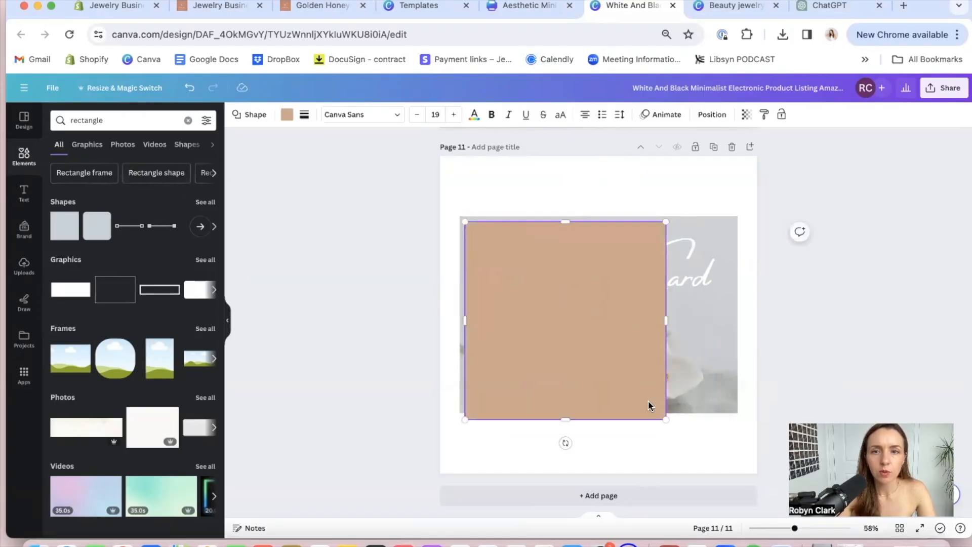
pyautogui.moveTo(665, 419); pyautogui.dragTo(744, 421)
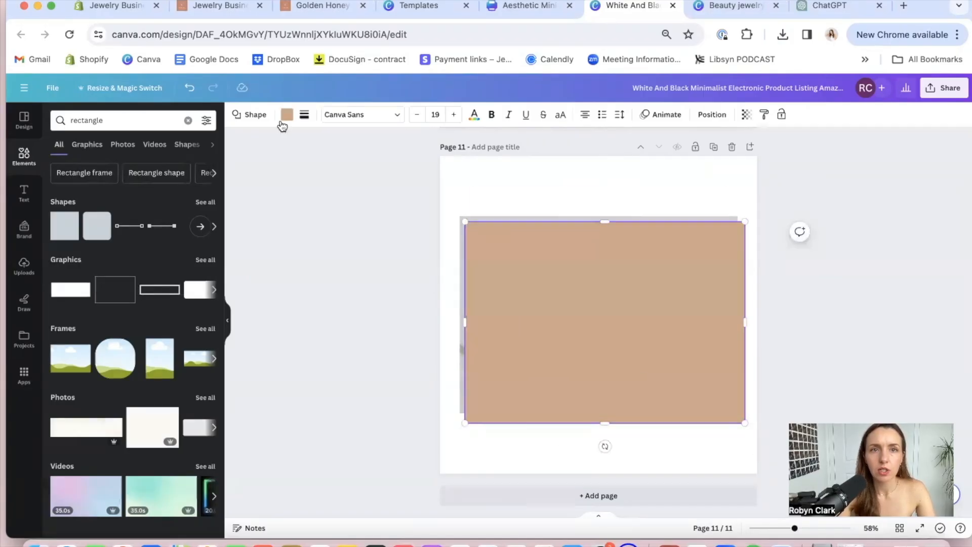
# Set the rectangle's fill to the custom light grey #D8D4D4
pyautogui.click(286, 122)
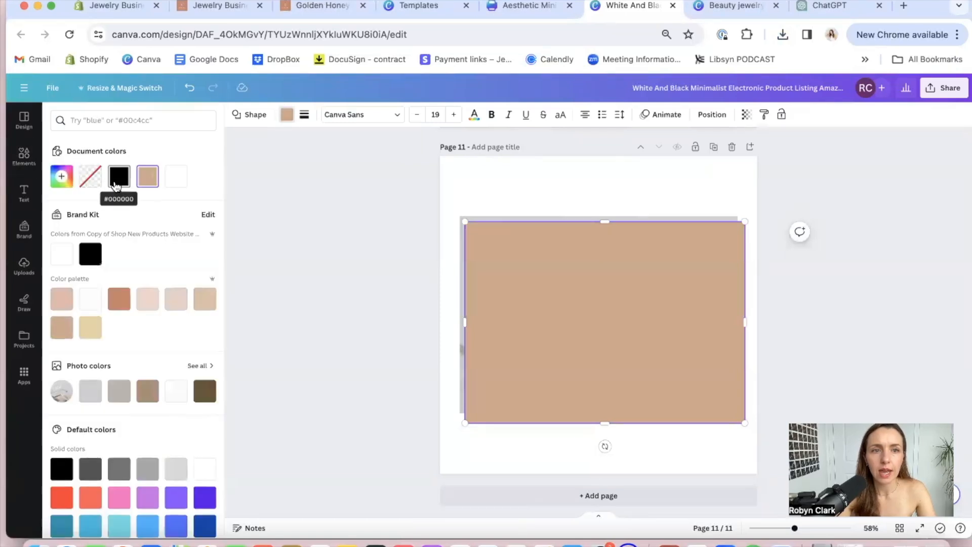
pyautogui.click(116, 185)
pyautogui.click(62, 299)
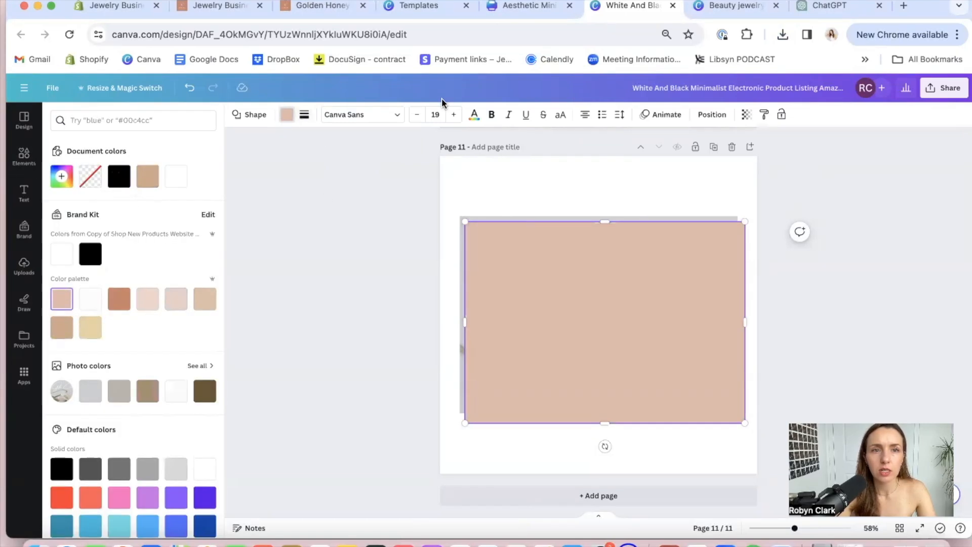
pyautogui.click(126, 185)
pyautogui.click(62, 178)
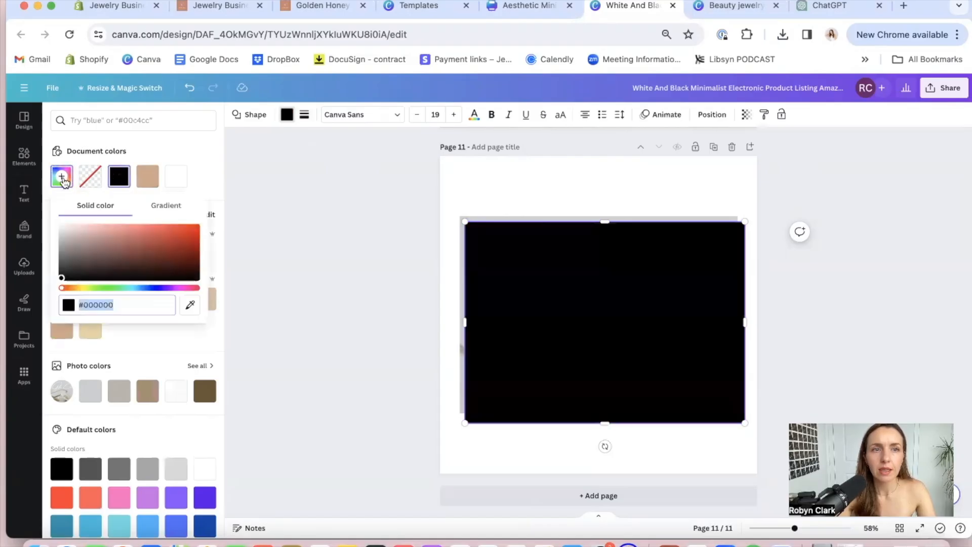
pyautogui.click(61, 233)
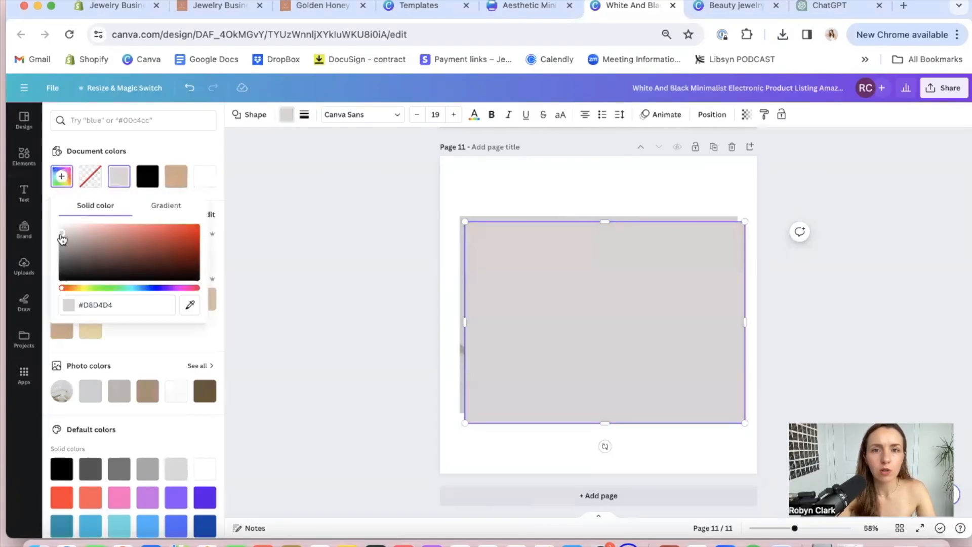
pyautogui.click(370, 211)
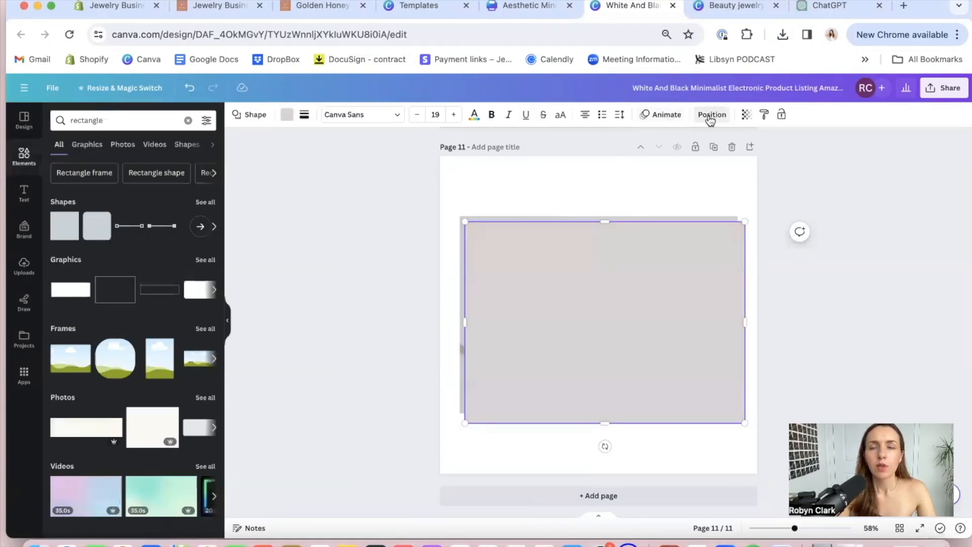
# Send the grey rectangle behind the gift card image and set its transparency to 42 for a soft shadow
pyautogui.click(710, 115)
pyautogui.click(160, 161)
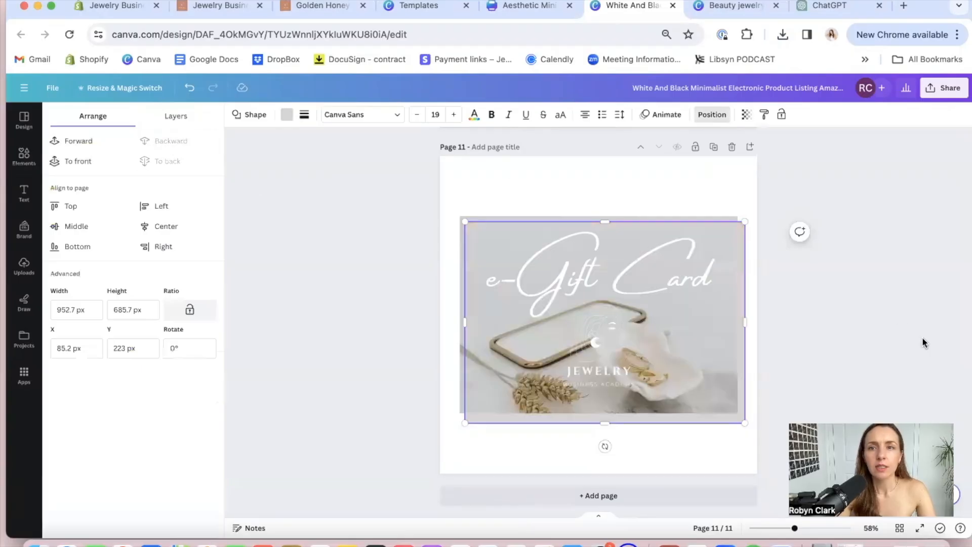
pyautogui.click(746, 115)
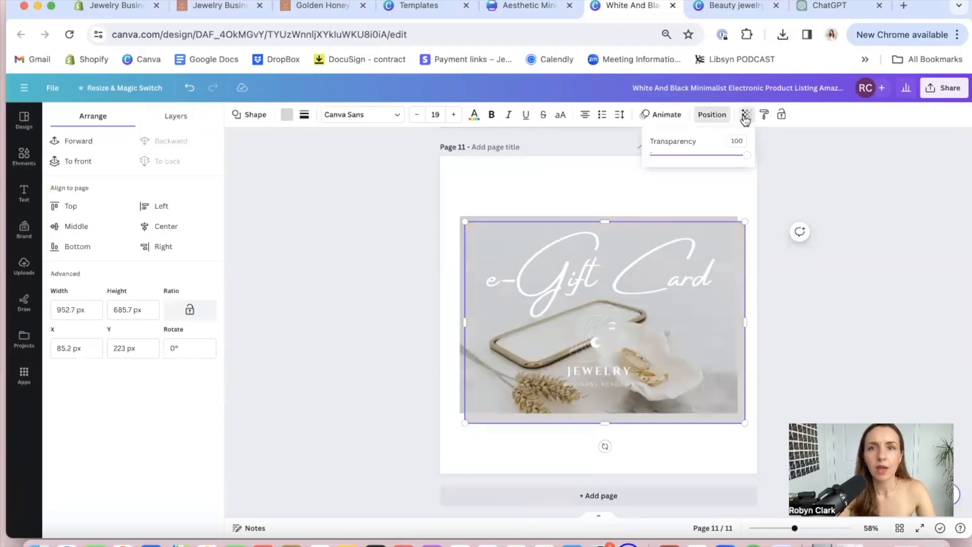
pyautogui.moveTo(706, 156)
pyautogui.mouseDown()
pyautogui.moveTo(717, 155)
pyautogui.moveTo(684, 155)
pyautogui.moveTo(692, 159)
pyautogui.mouseUp()
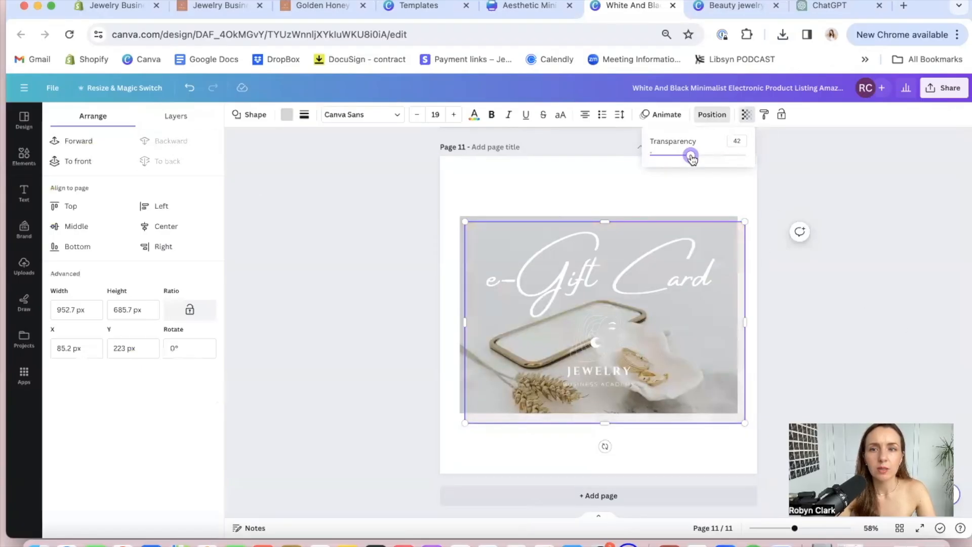
pyautogui.click(805, 334)
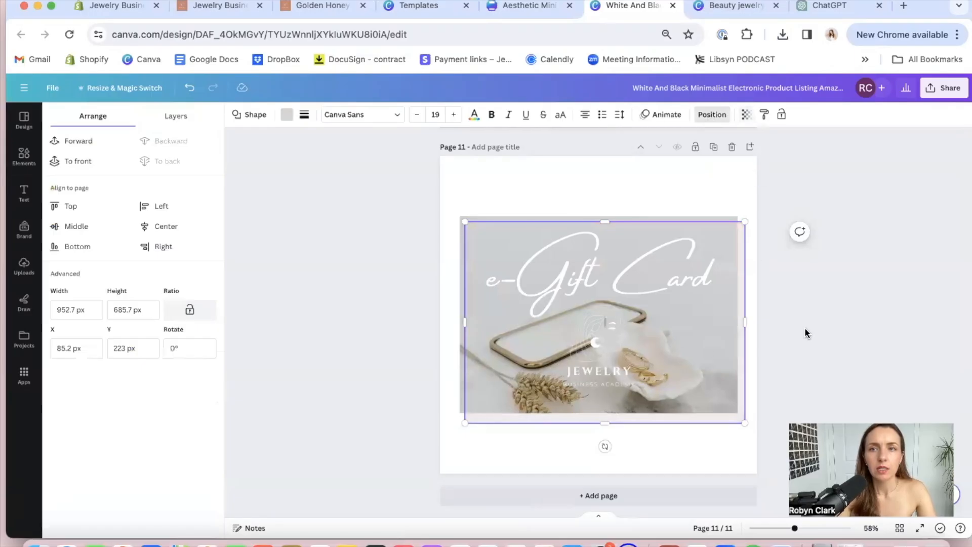
pyautogui.click(806, 334)
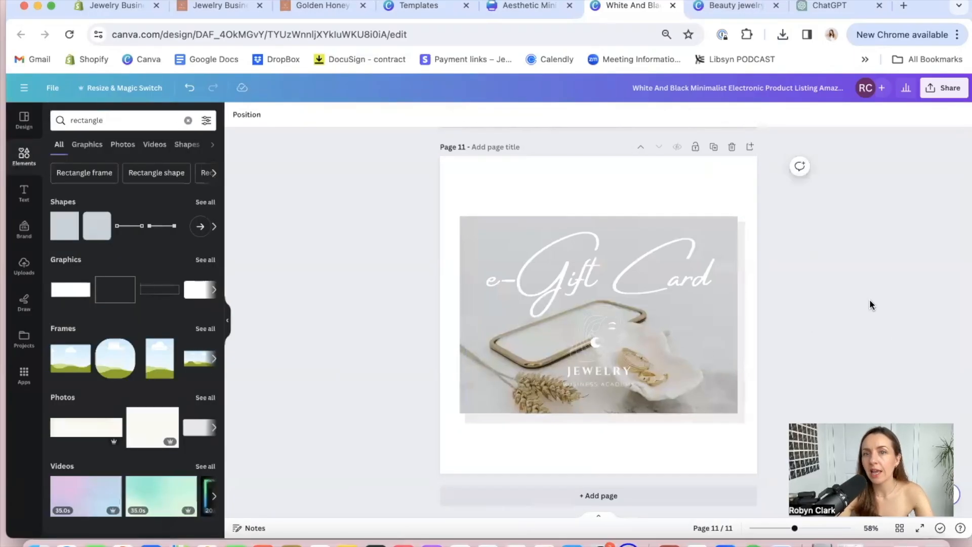
# Download only page 11 of the design as a PNG
pyautogui.click(936, 91)
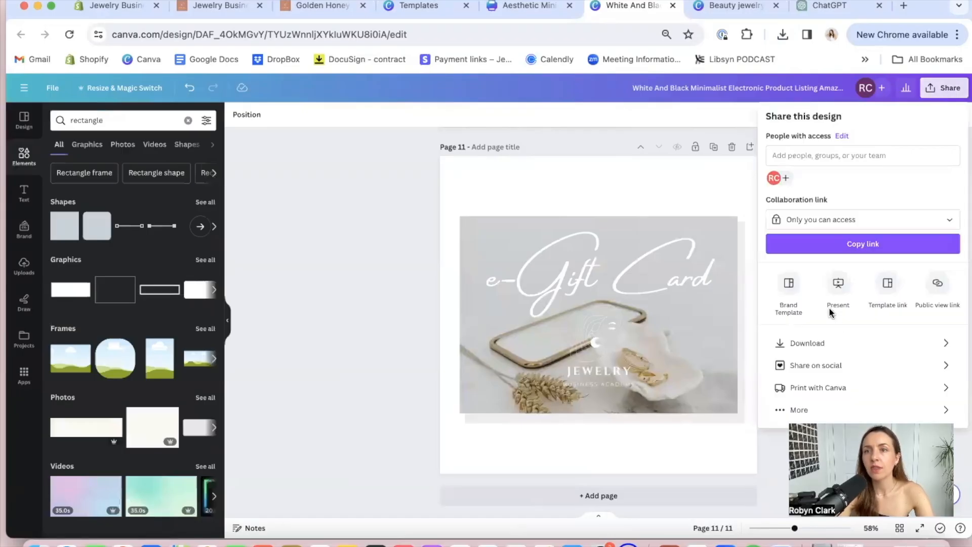
pyautogui.click(835, 343)
pyautogui.click(829, 161)
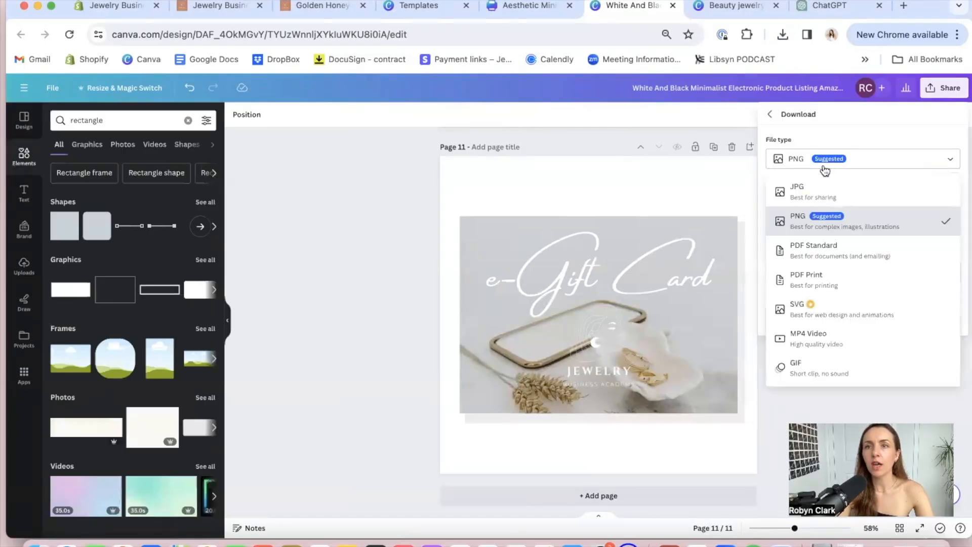
pyautogui.click(803, 218)
pyautogui.click(811, 275)
pyautogui.press('BackSpace')
pyautogui.press('BackSpace')
pyautogui.press('BackSpace')
pyautogui.press('BackSpace')
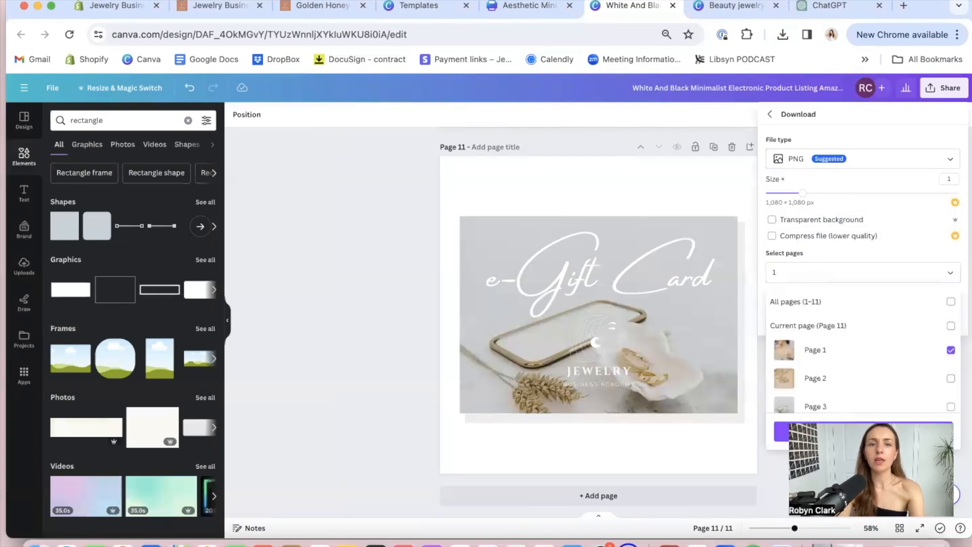
pyautogui.write('11')
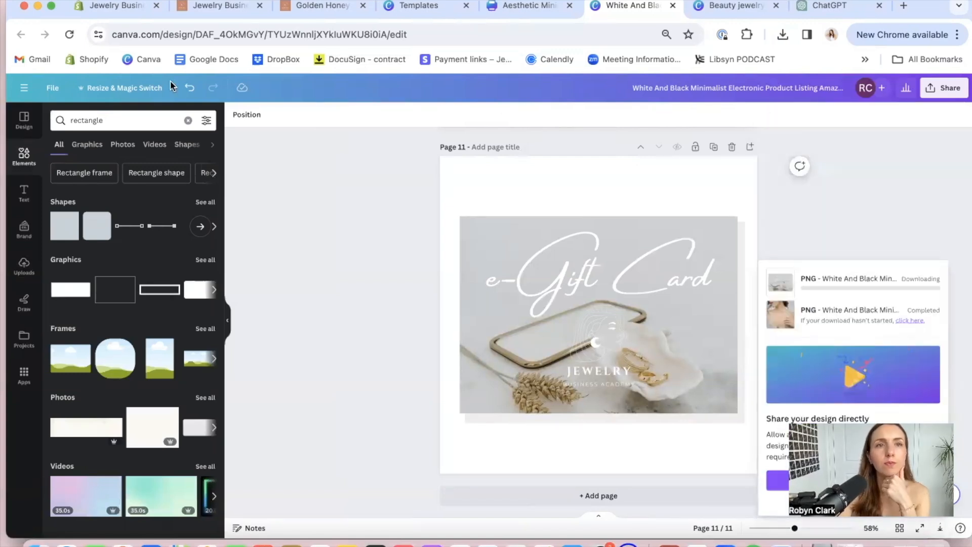
# Switch to the unsaved e-gift card product in Shopify and go to its media section
pyautogui.click(105, 8)
pyautogui.scroll(-1, 441, 392)
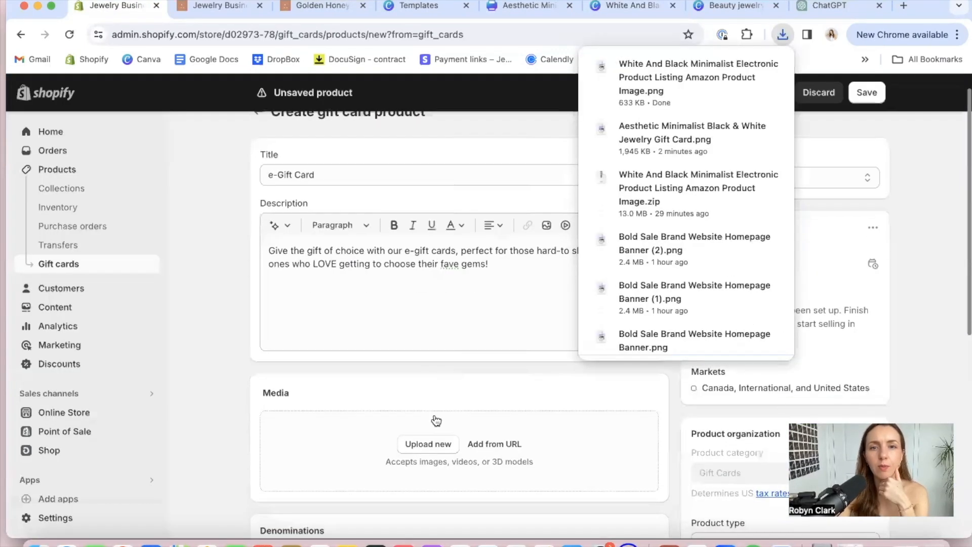
pyautogui.click(425, 443)
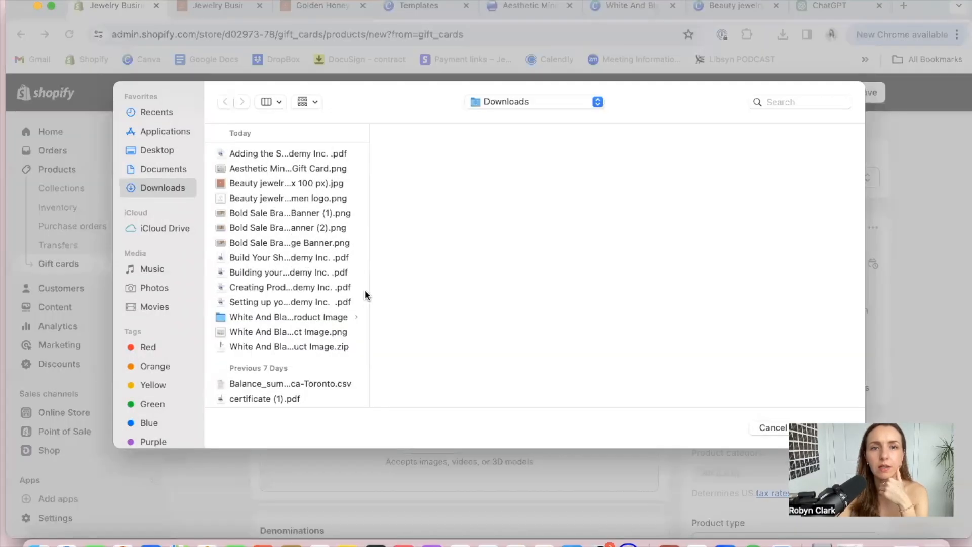
pyautogui.moveTo(368, 291); pyautogui.dragTo(489, 278)
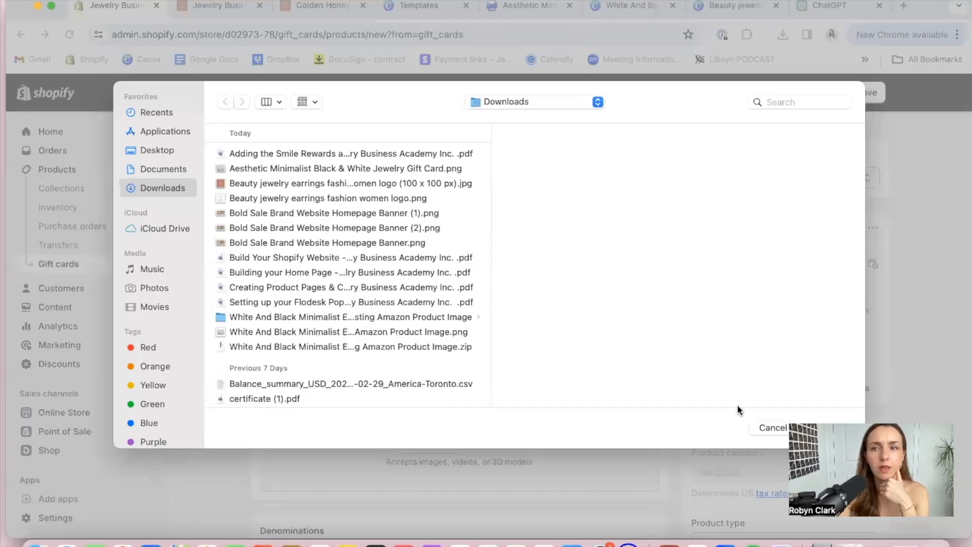
pyautogui.click(764, 428)
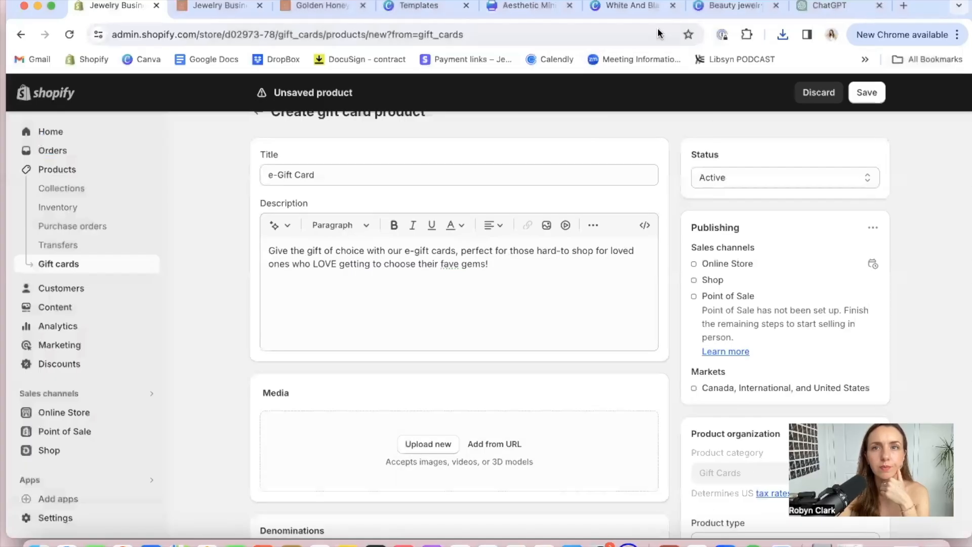
# Upload "White And Black Minimalist Electronic Product Listing Amazon Product Image.png" from Downloads as the gift card product's media
pyautogui.click(436, 443)
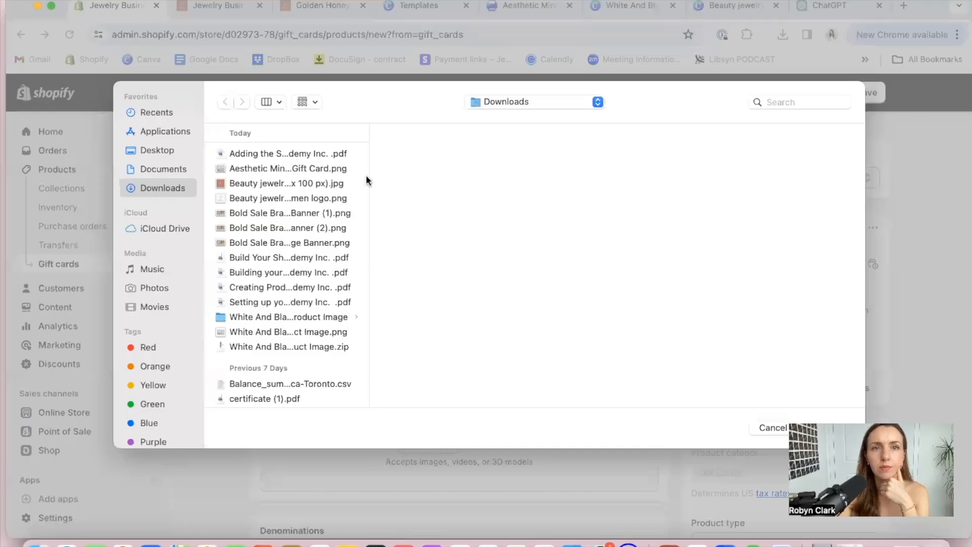
pyautogui.click(319, 170)
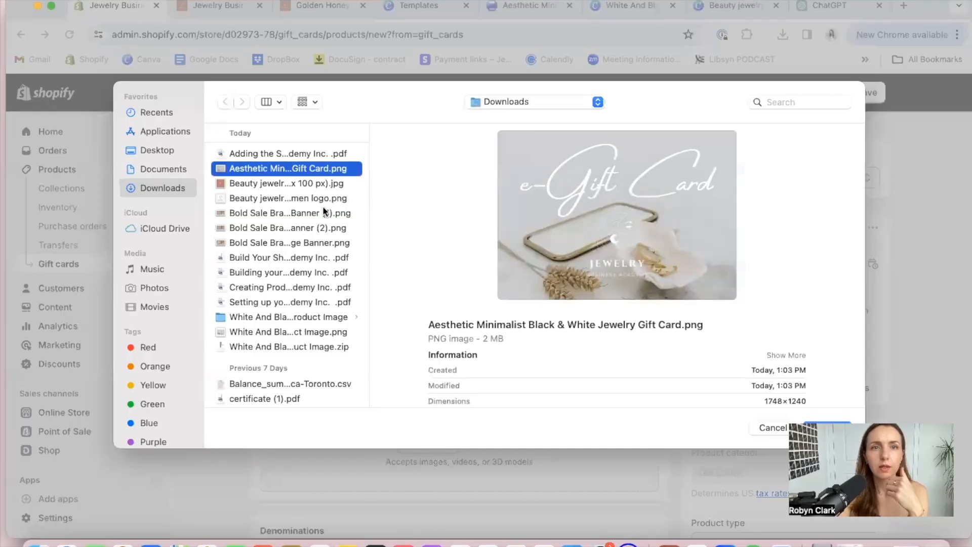
pyautogui.click(312, 198)
pyautogui.press('Down')
pyautogui.press('Down')
pyautogui.press('Down')
pyautogui.press('Down')
pyautogui.press('Down')
pyautogui.press('Down')
pyautogui.press('Down')
pyautogui.press('Down')
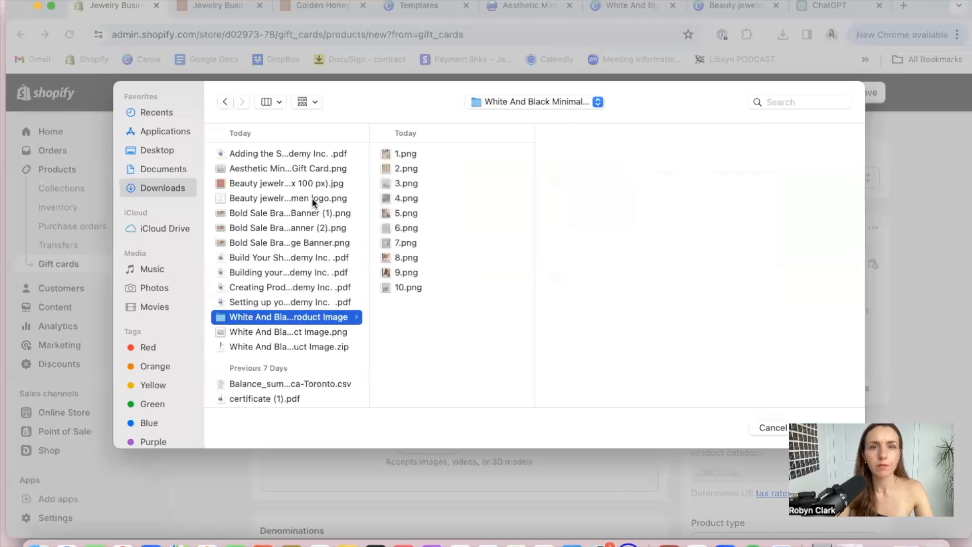
pyautogui.click(286, 330)
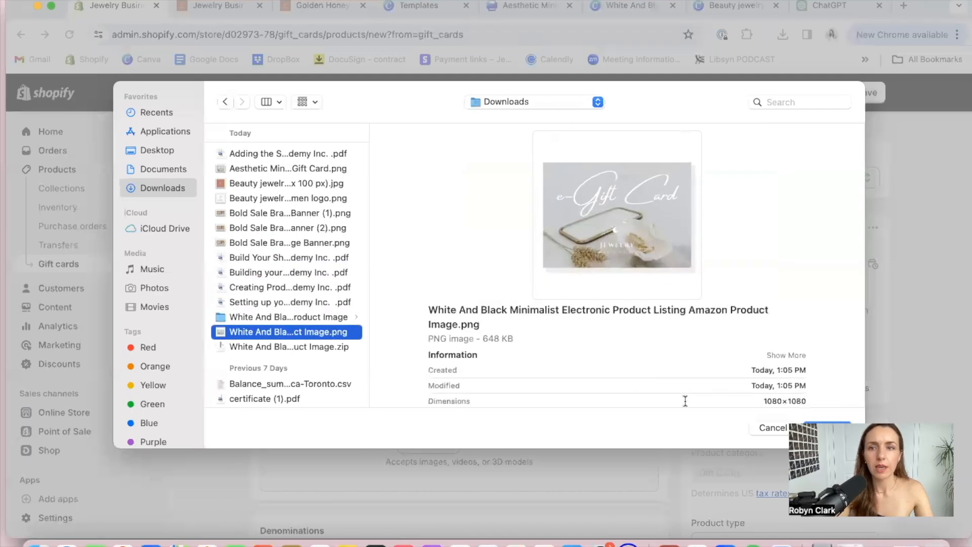
pyautogui.click(827, 427)
pyautogui.scroll(-2, 440, 339)
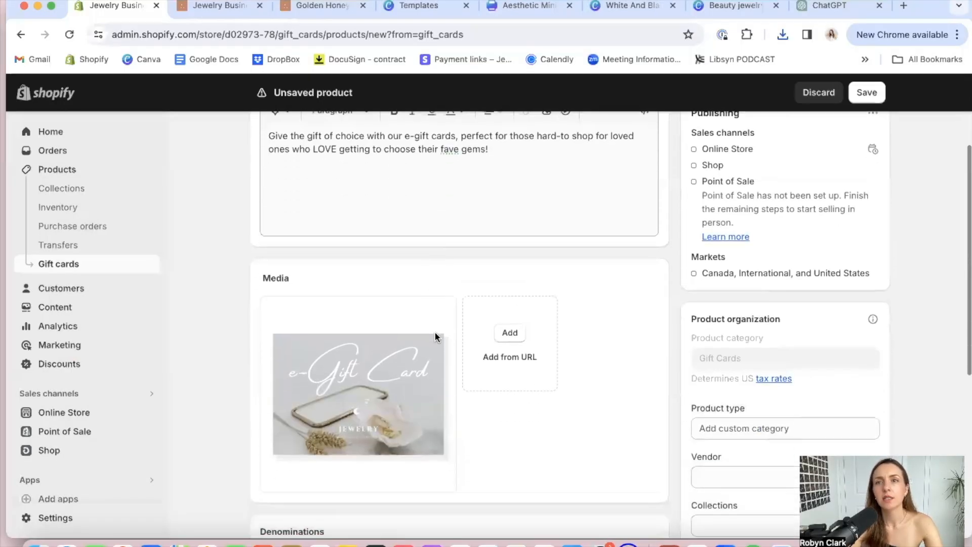
# Set the gift card's product type to Gift Cards
pyautogui.scroll(2, 452, 350)
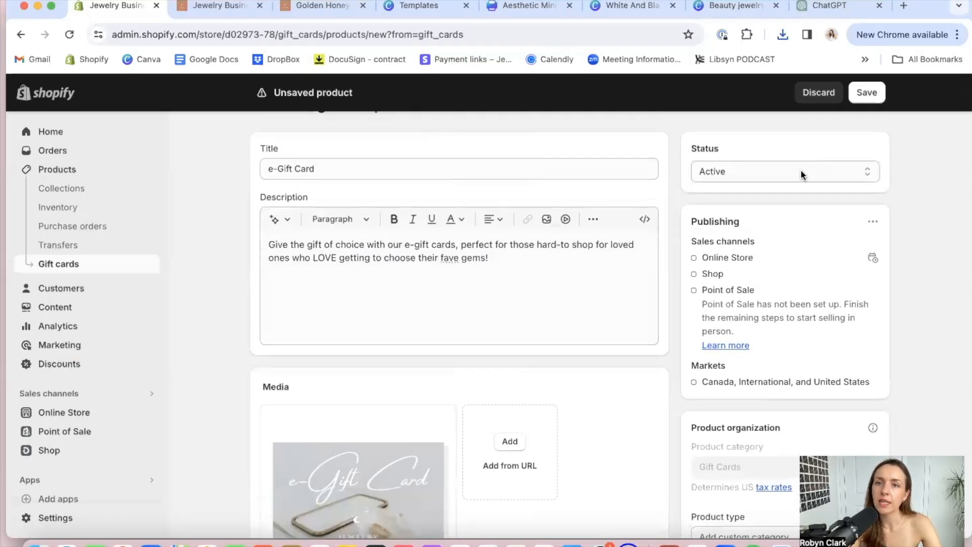
pyautogui.scroll(-5, 558, 396)
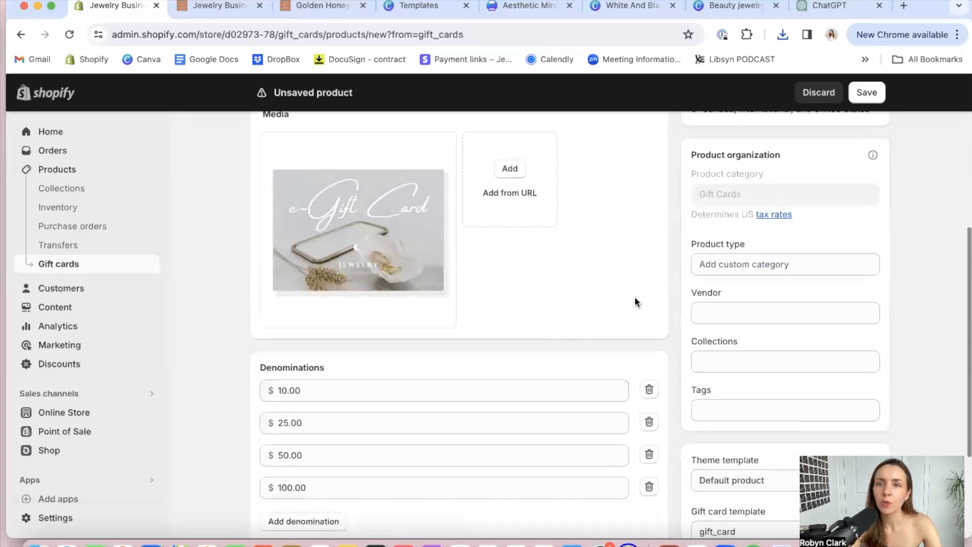
pyautogui.click(727, 262)
pyautogui.write('Gift Cards')
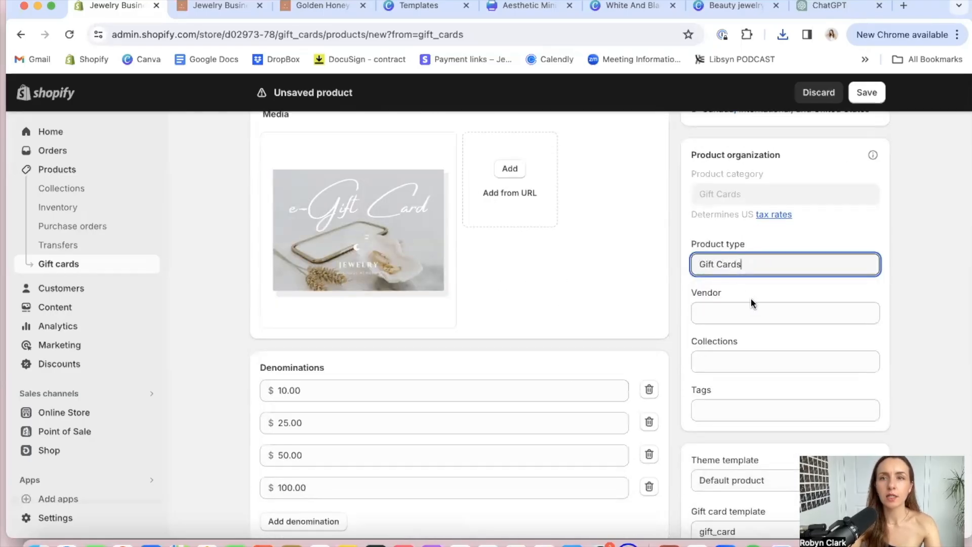
# Add the gift card product to the Golden Hour Collection
pyautogui.click(751, 356)
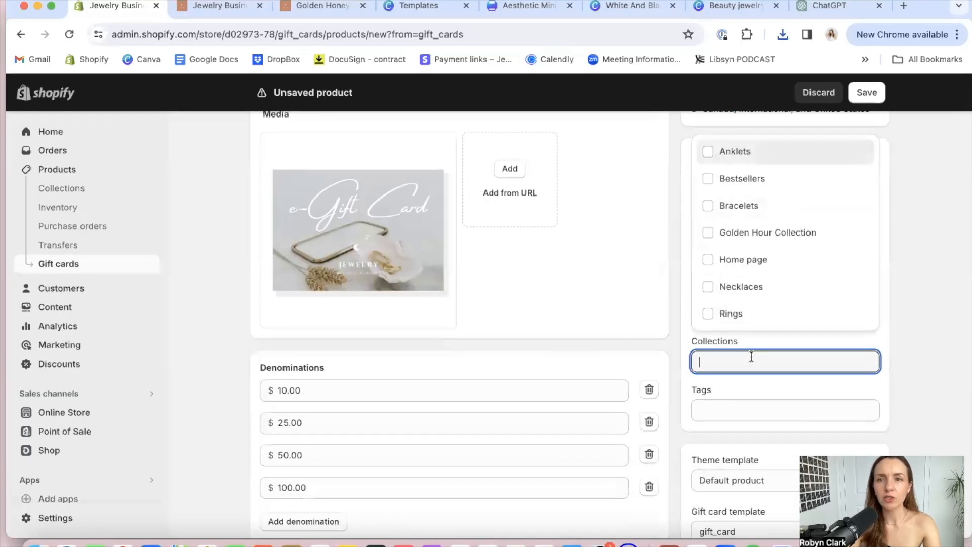
pyautogui.scroll(-1, 749, 276)
pyautogui.scroll(1, 749, 274)
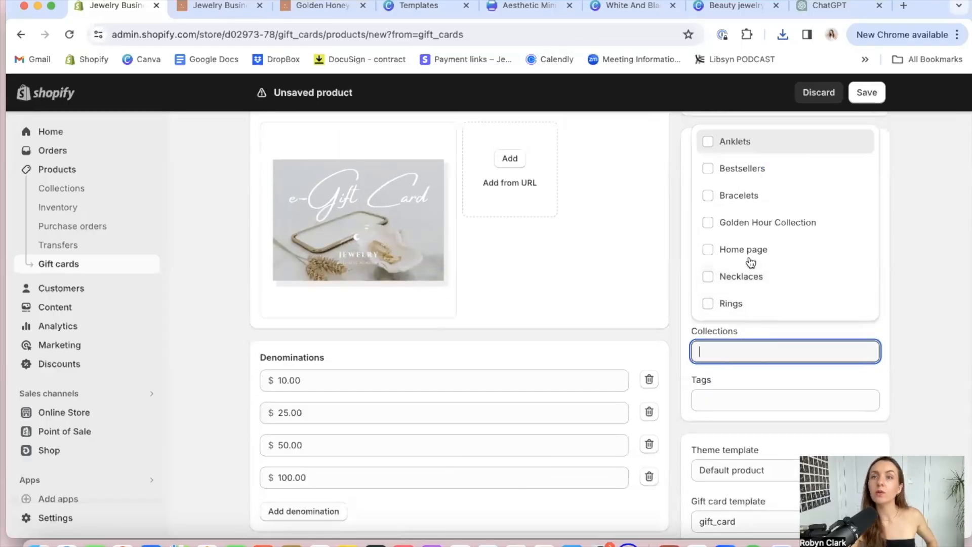
pyautogui.click(755, 230)
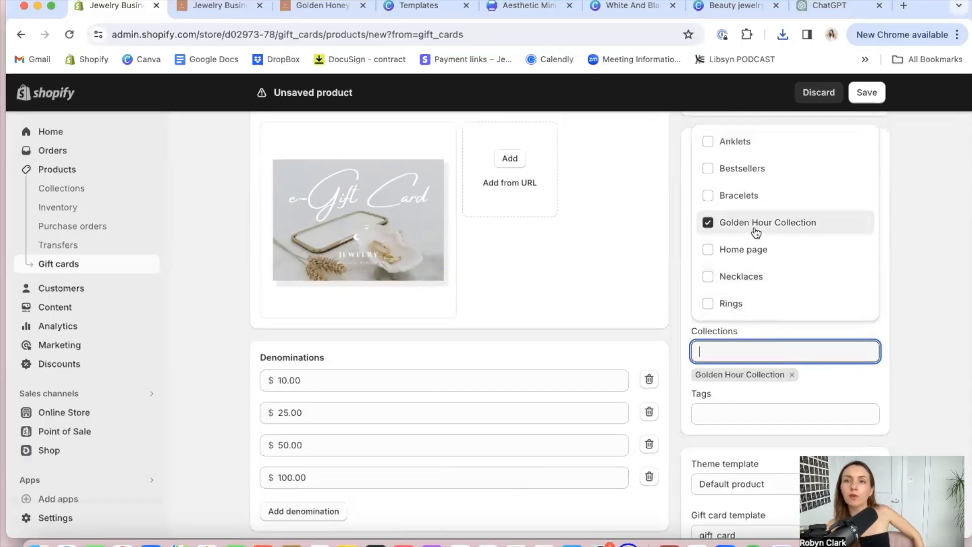
pyautogui.click(901, 312)
# Add the tag "gift card" to the product
pyautogui.scroll(-2, 900, 312)
pyautogui.scroll(-1, 900, 311)
pyautogui.click(761, 330)
pyautogui.write('gift card')
pyautogui.press('Return')
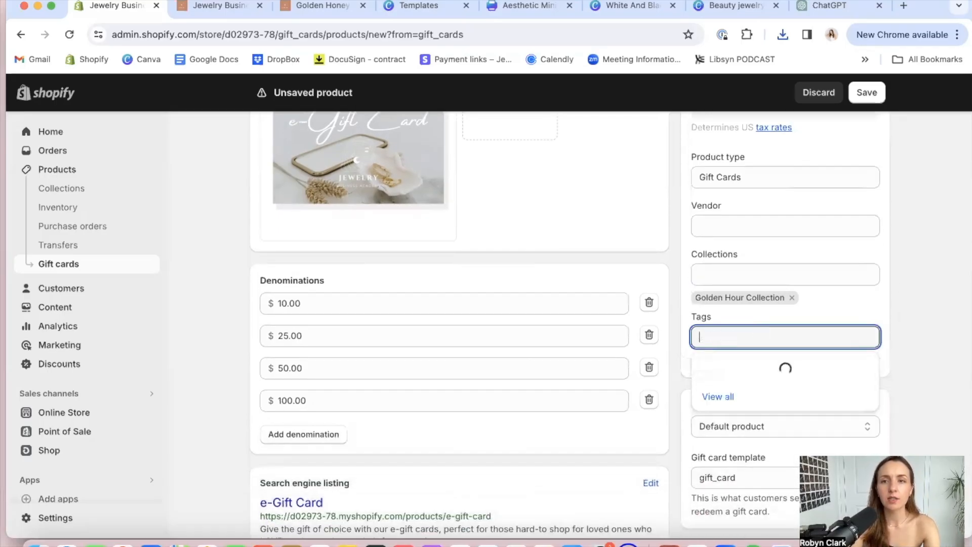
pyautogui.click(903, 316)
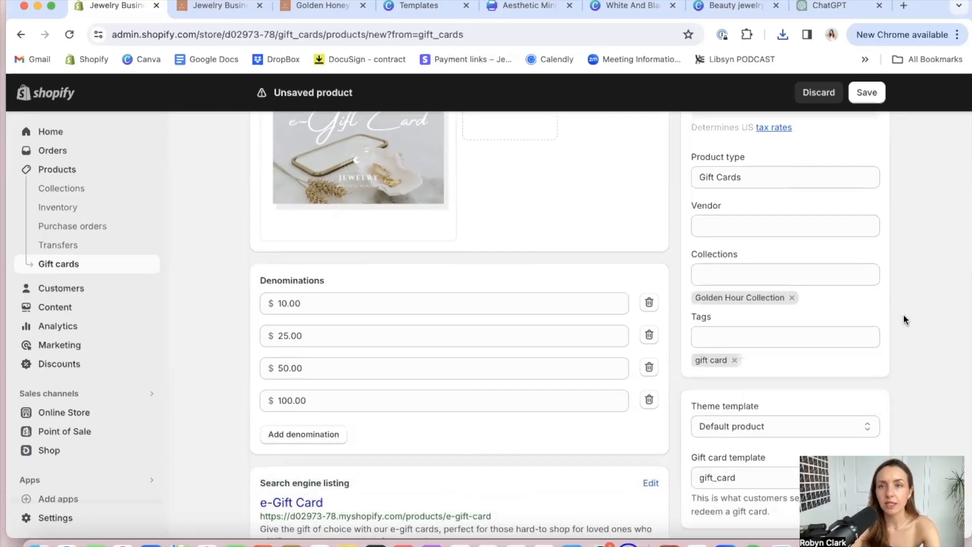
# Replace the $10.00 denomination with a new one of $75 and save the gift card product
pyautogui.click(388, 300)
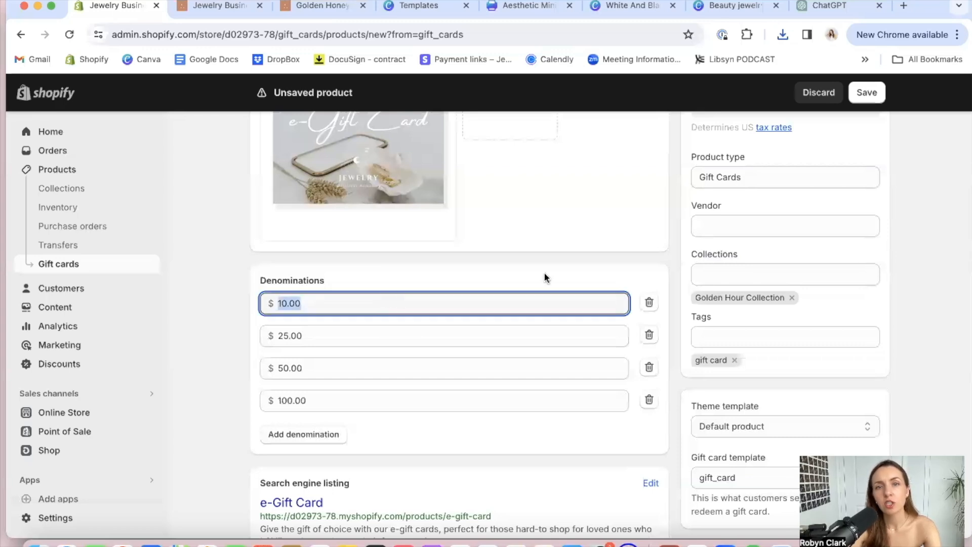
pyautogui.click(648, 301)
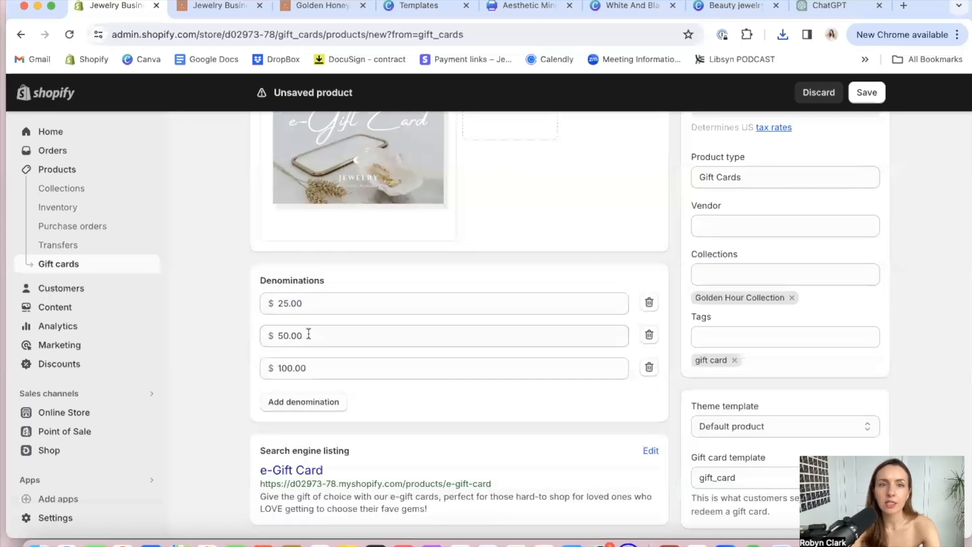
pyautogui.click(307, 403)
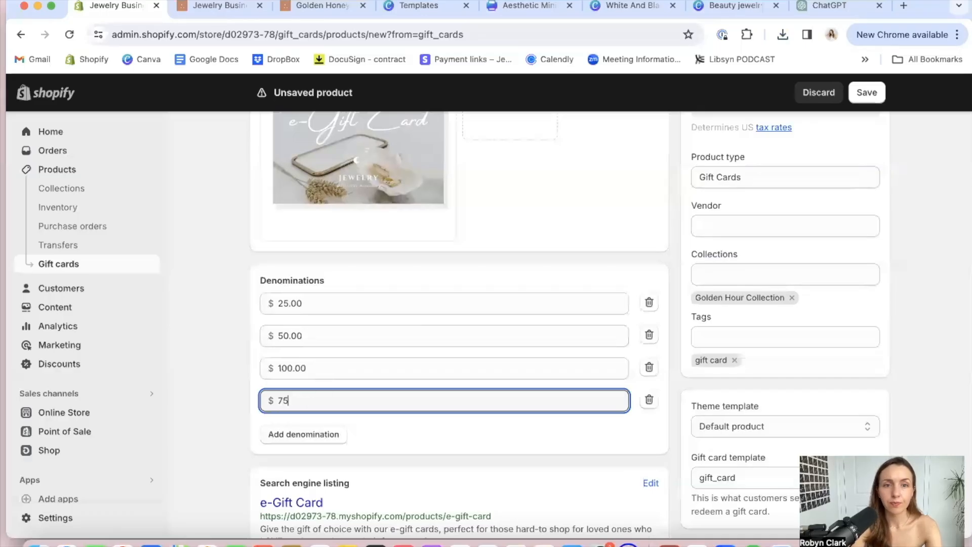
pyautogui.press('Return')
# Try to add another gift card denomination of $150
pyautogui.click(311, 434)
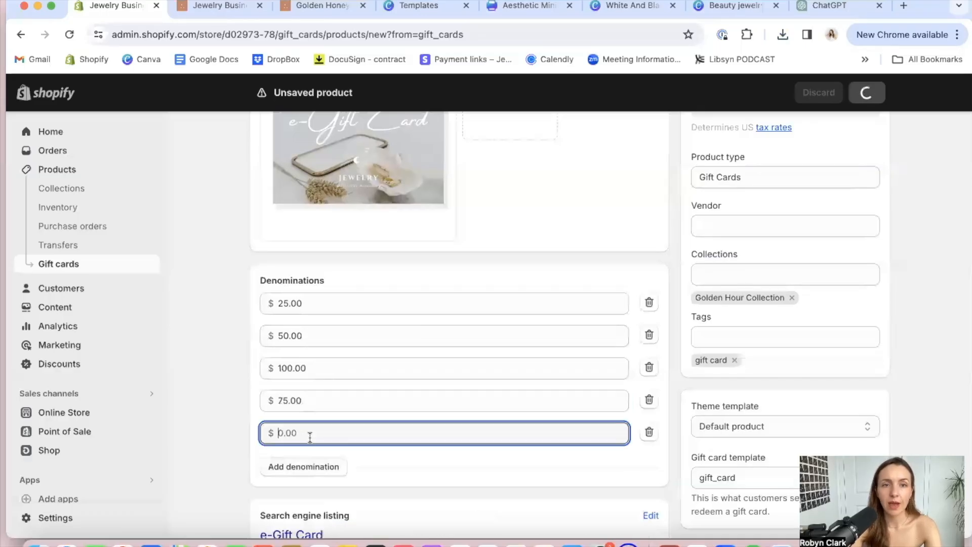
pyautogui.write('150')
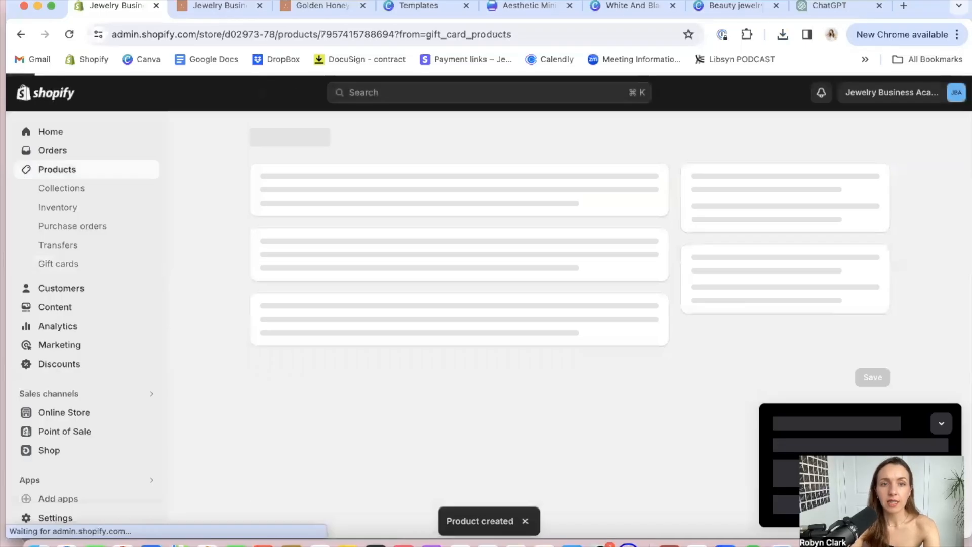
# Assign the uploaded e-gift card image to the $25.00 and $50.00 variants
pyautogui.scroll(-15, 480, 352)
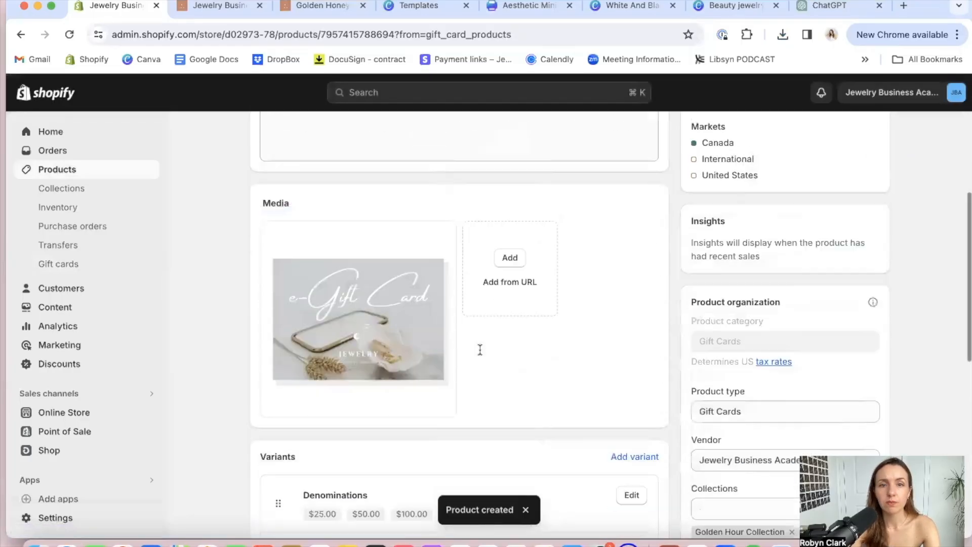
pyautogui.scroll(-1, 395, 449)
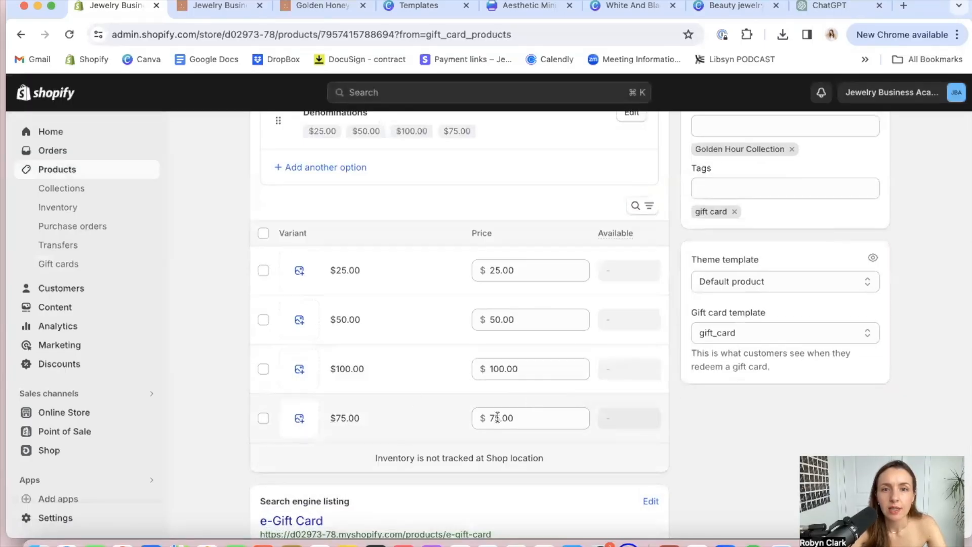
pyautogui.click(298, 273)
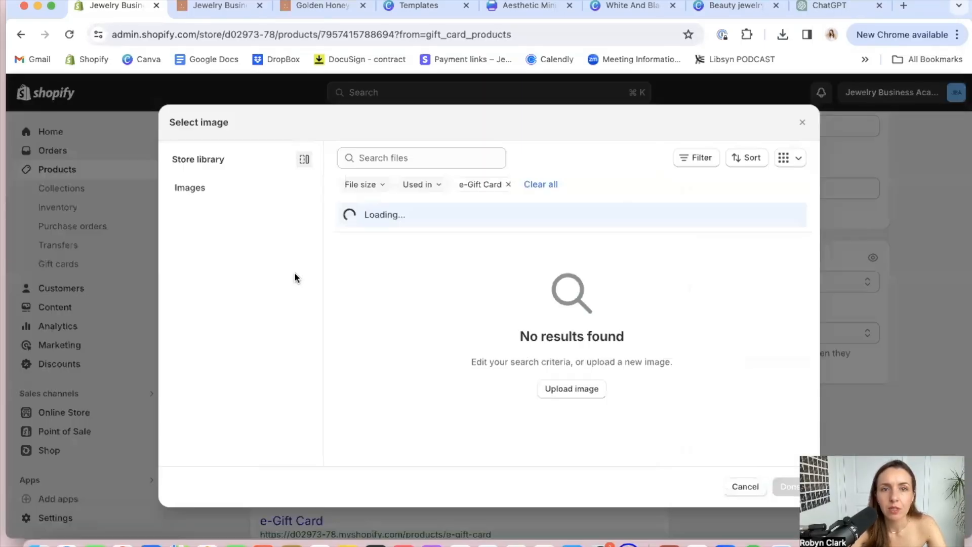
pyautogui.click(390, 351)
pyautogui.click(785, 485)
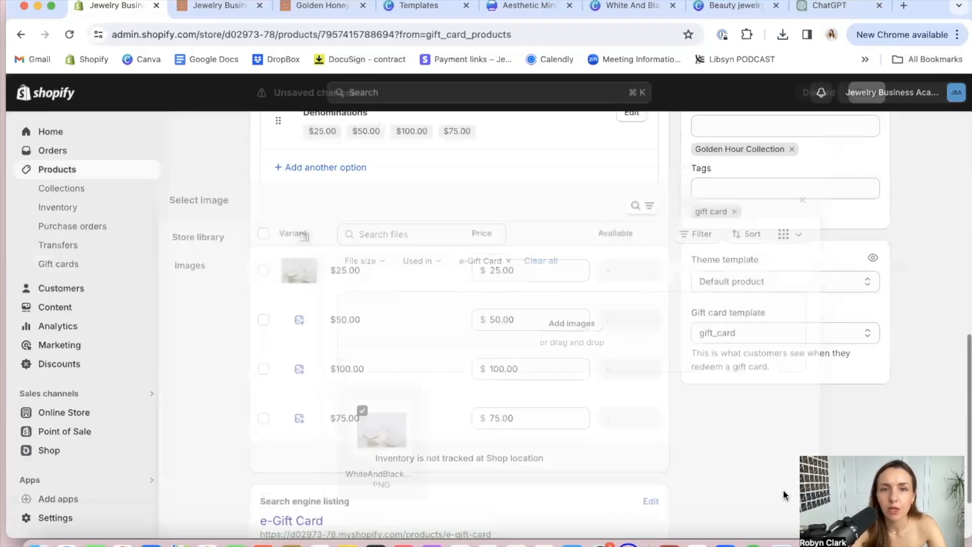
pyautogui.click(299, 320)
pyautogui.click(375, 334)
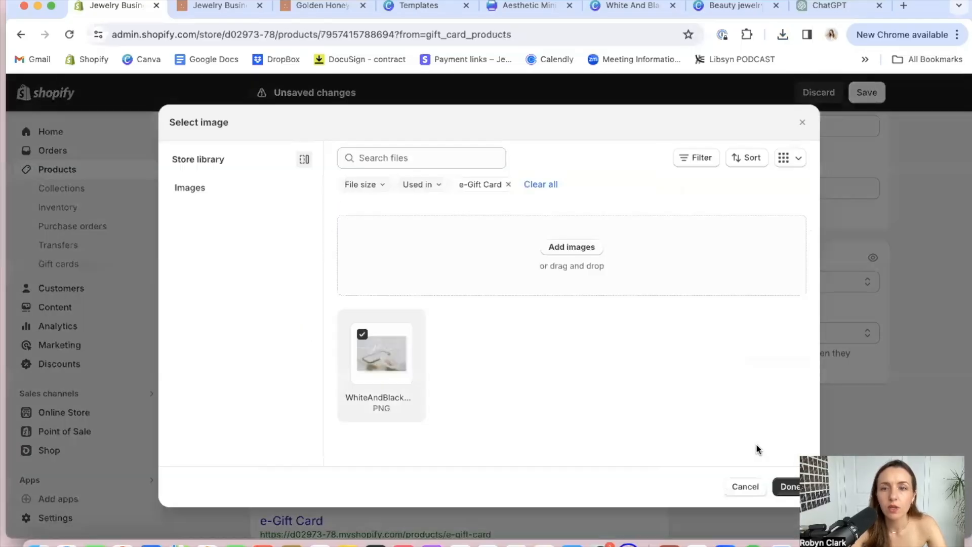
pyautogui.click(789, 485)
# Assign the uploaded e-gift card image to the $100.00 and $75.00 variants
pyautogui.click(299, 369)
pyautogui.click(375, 337)
pyautogui.click(787, 486)
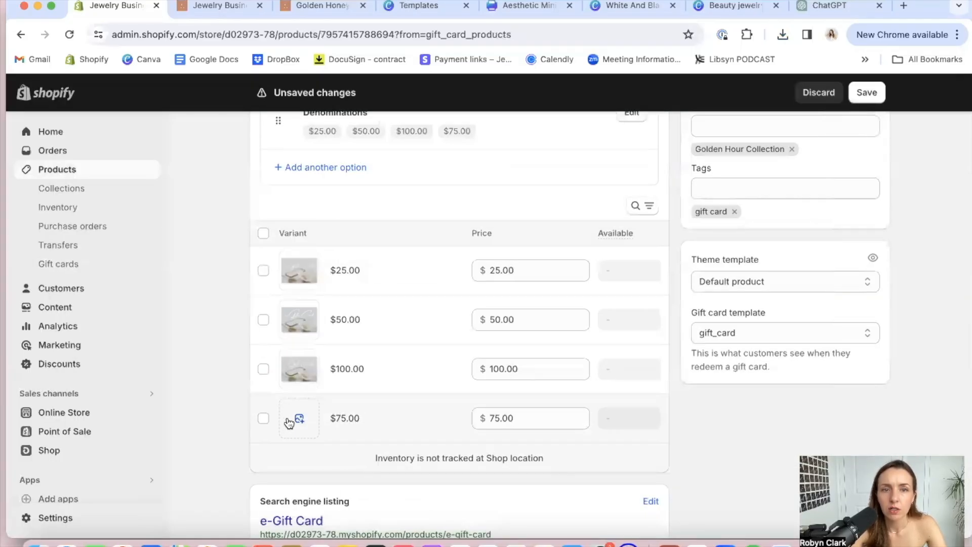
pyautogui.click(291, 417)
pyautogui.click(381, 356)
pyautogui.click(788, 486)
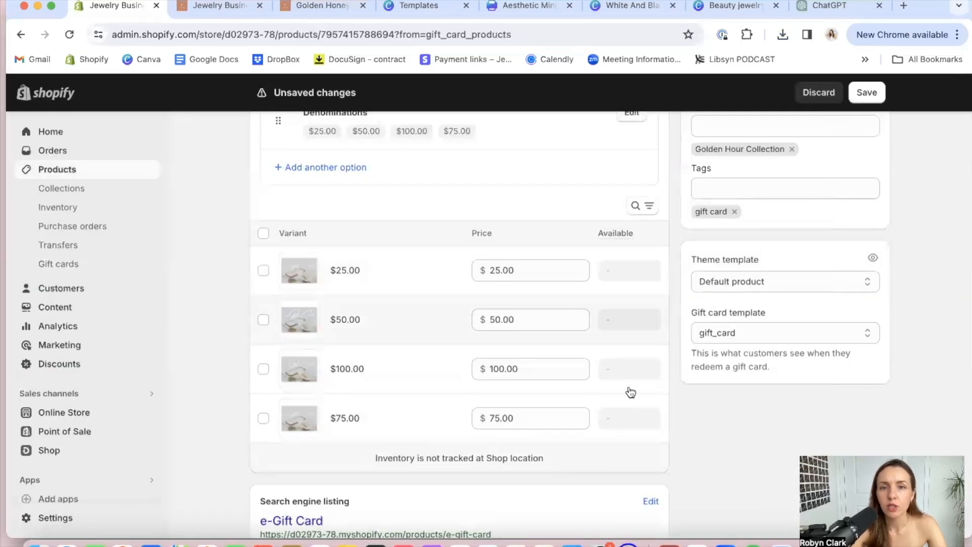
pyautogui.scroll(1, 684, 396)
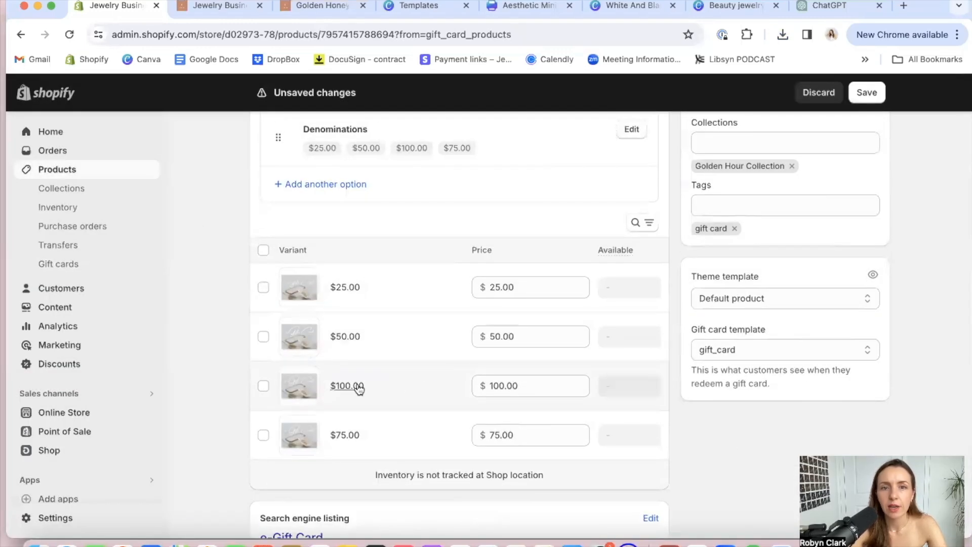
pyautogui.scroll(5, 559, 370)
pyautogui.scroll(-3, 558, 370)
pyautogui.scroll(-3, 746, 389)
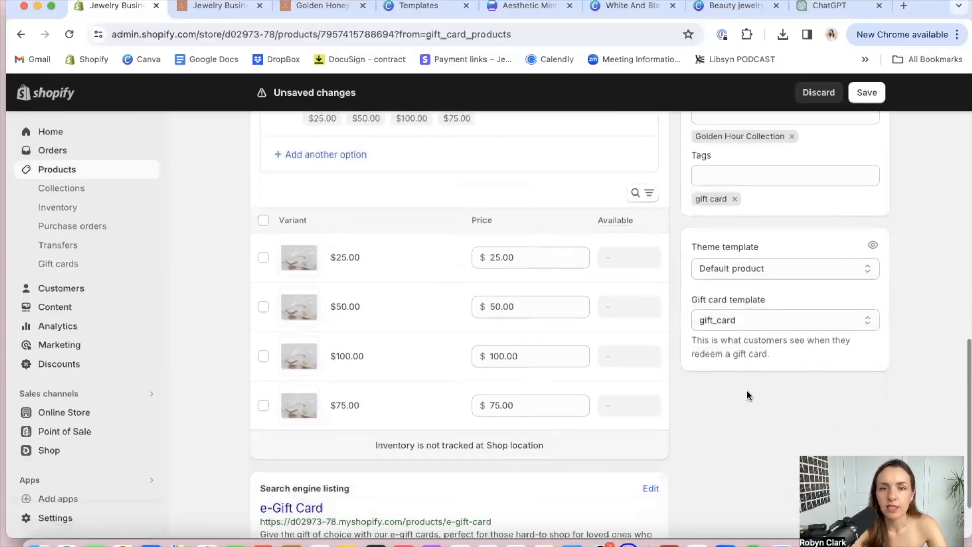
pyautogui.scroll(-3, 746, 390)
# Ask ChatGPT to write a gift card description using the template above, including the current e-gift card description text in the request
pyautogui.scroll(8, 749, 329)
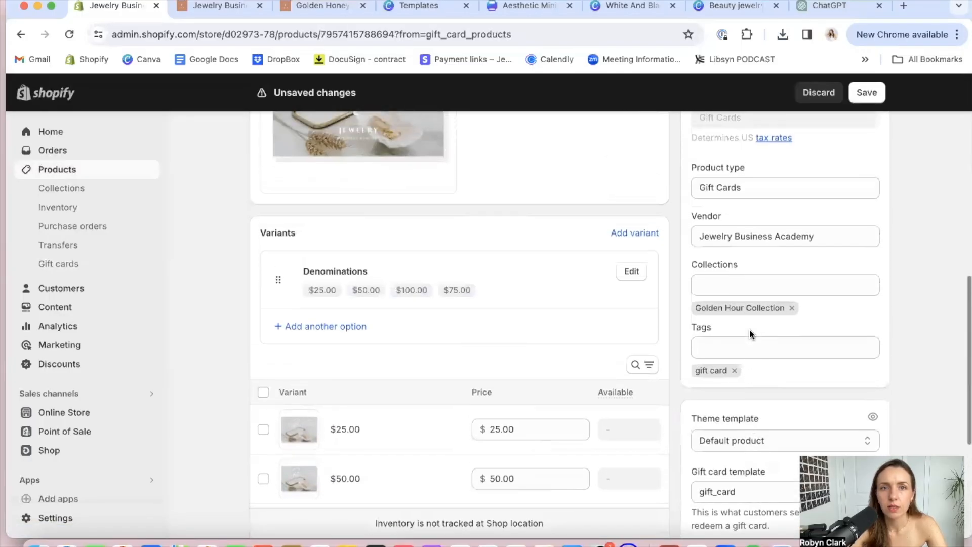
pyautogui.scroll(12, 749, 329)
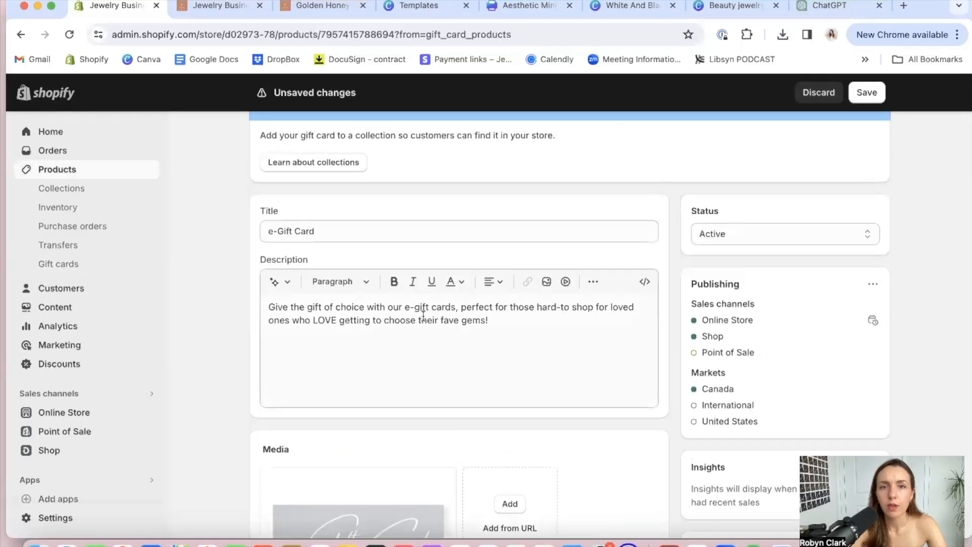
pyautogui.tripleClick(422, 313)
pyautogui.press('super+c')
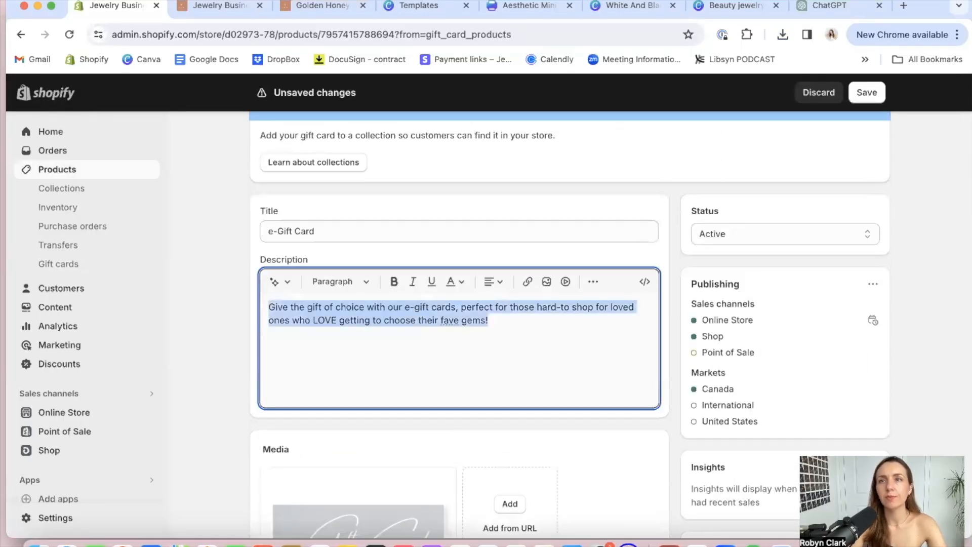
pyautogui.click(820, 18)
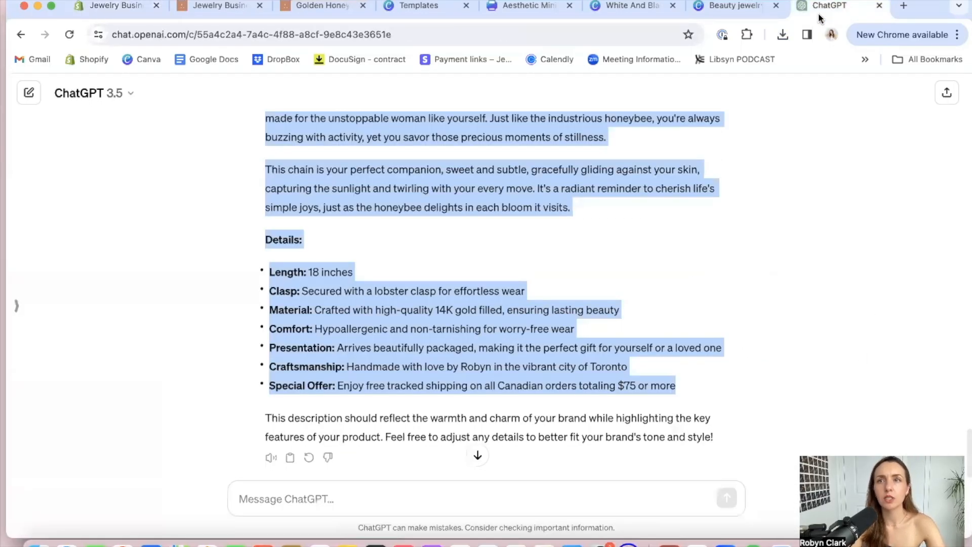
pyautogui.click(328, 495)
pyautogui.write('can')
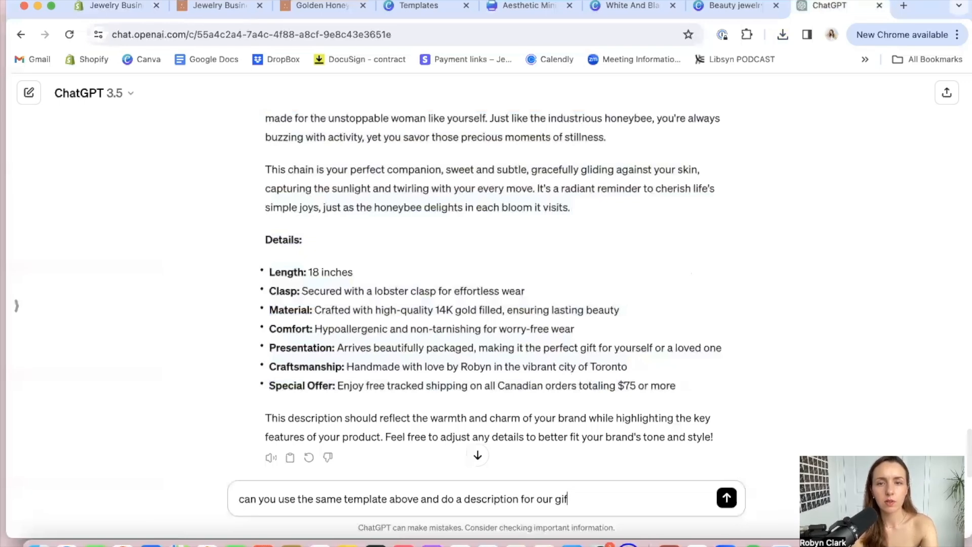
pyautogui.press('super+v')
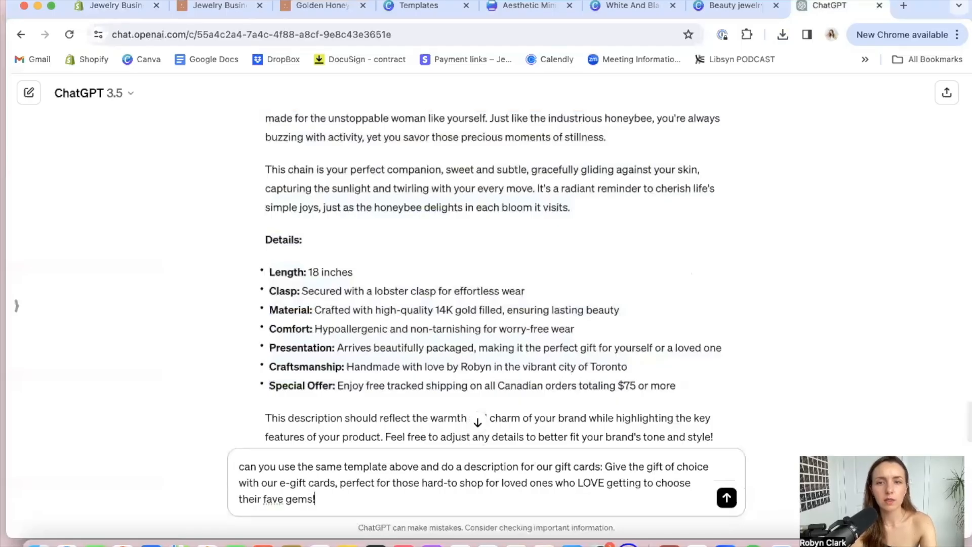
pyautogui.press('Return')
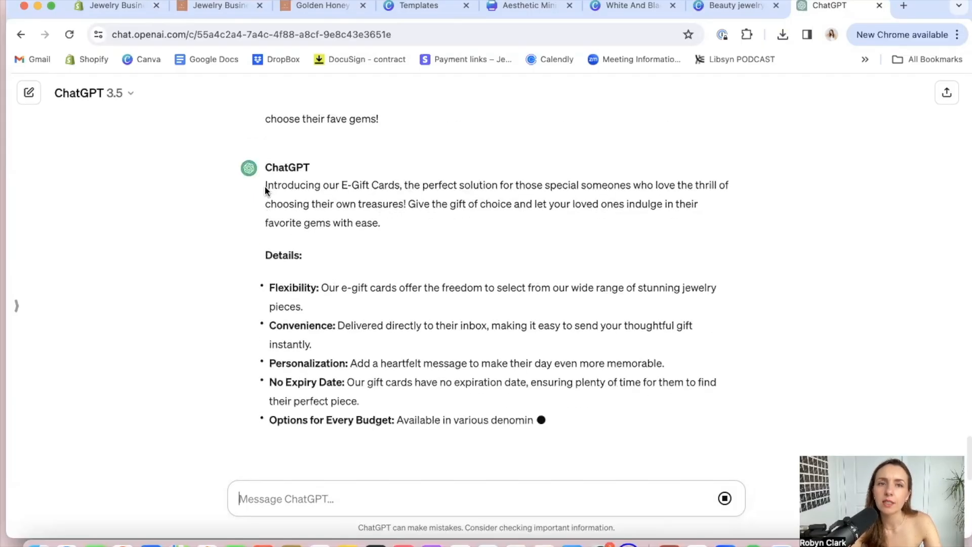
# Replace the e-Gift Card product's description in Shopify with the full E-Gift Cards text generated by ChatGPT, from the introduction through the closing line
pyautogui.scroll(2, 268, 161)
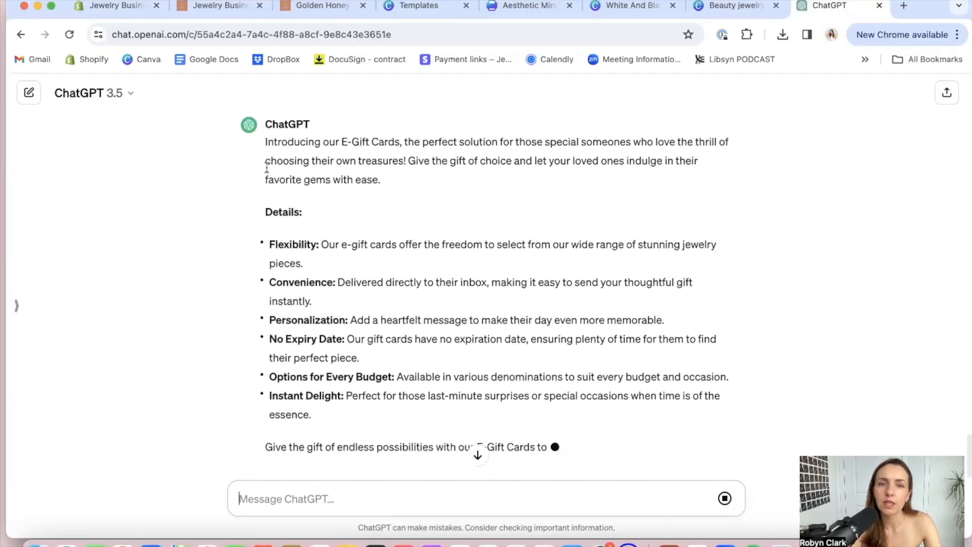
pyautogui.moveTo(265, 144); pyautogui.dragTo(439, 348)
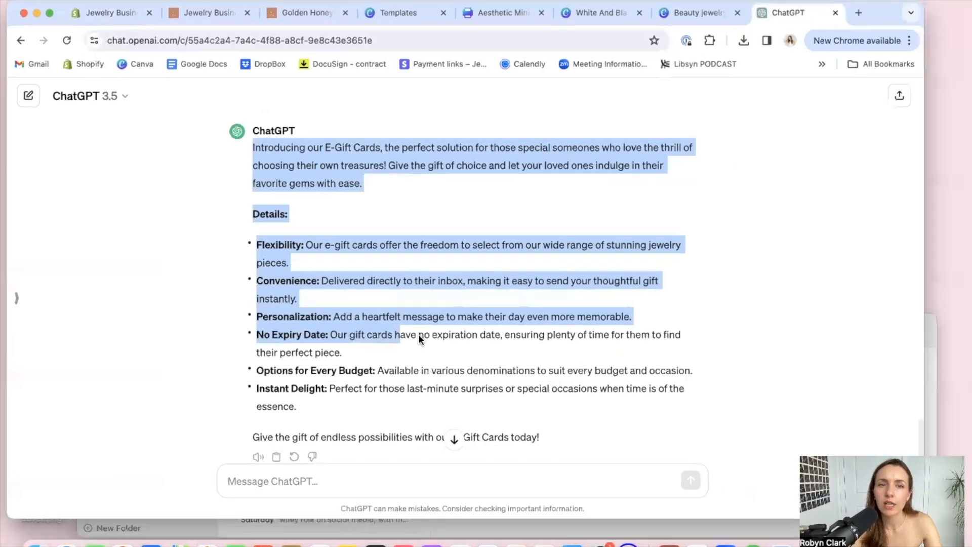
pyautogui.click(401, 332)
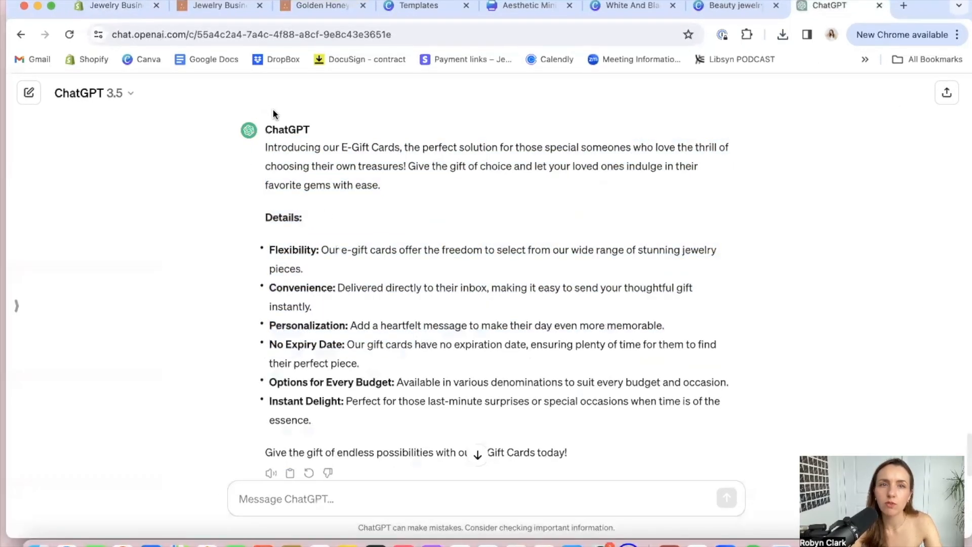
pyautogui.moveTo(266, 148); pyautogui.dragTo(572, 452)
pyautogui.press('super+c')
pyautogui.click(114, 6)
pyautogui.press('super+v')
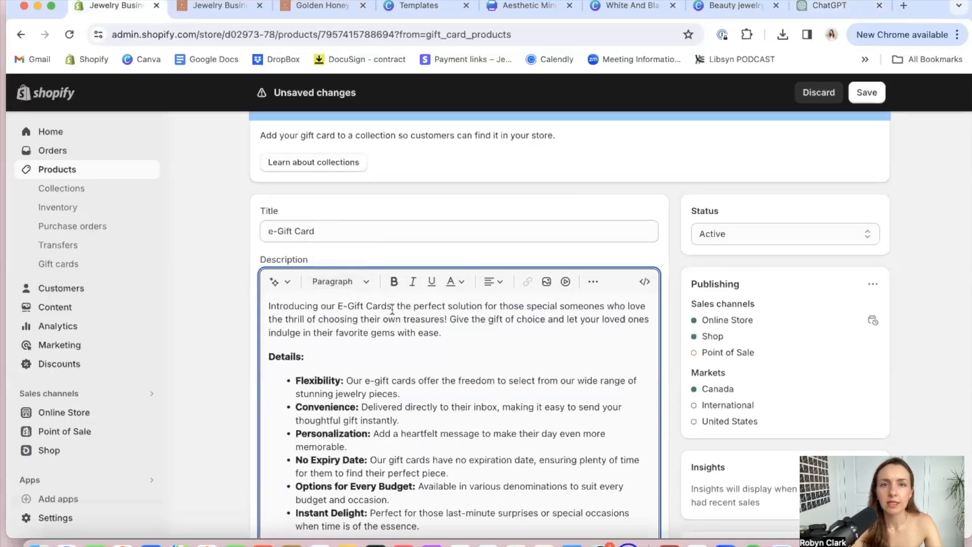
# Make "E-Gift Cards" bold in the first sentence of the product description
pyautogui.moveTo(392, 307); pyautogui.dragTo(352, 307)
pyautogui.click(394, 282)
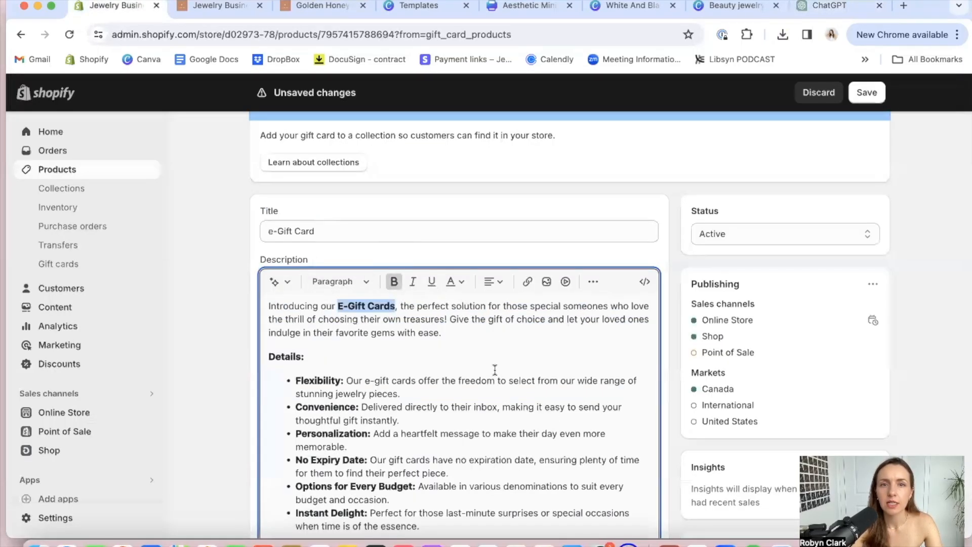
pyautogui.click(497, 372)
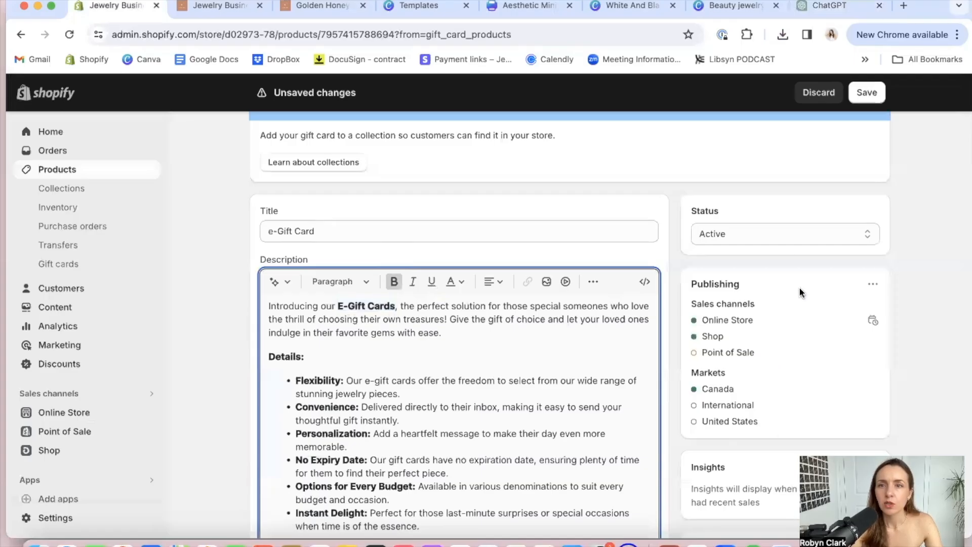
# Check which sales channels the gift card is published to, and save the product
pyautogui.click(872, 285)
pyautogui.click(836, 310)
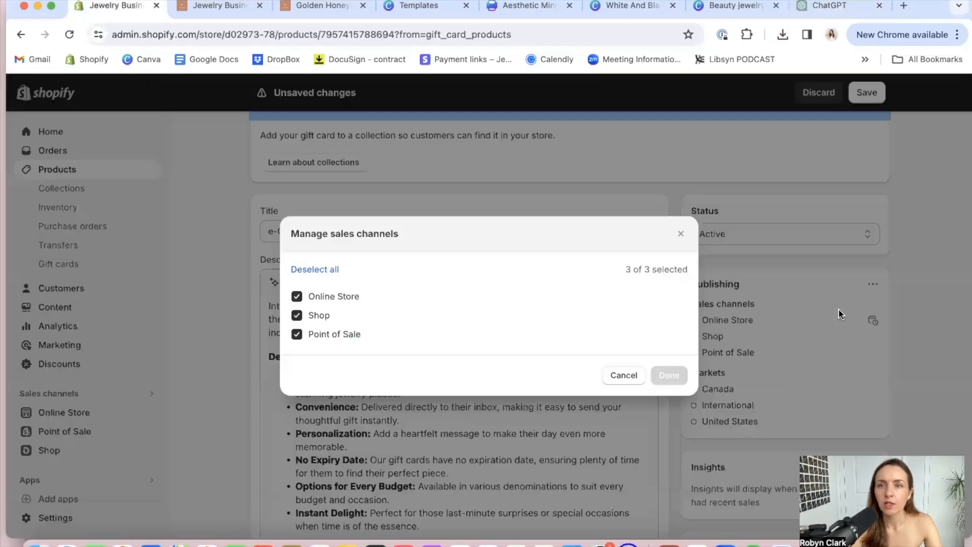
pyautogui.click(623, 375)
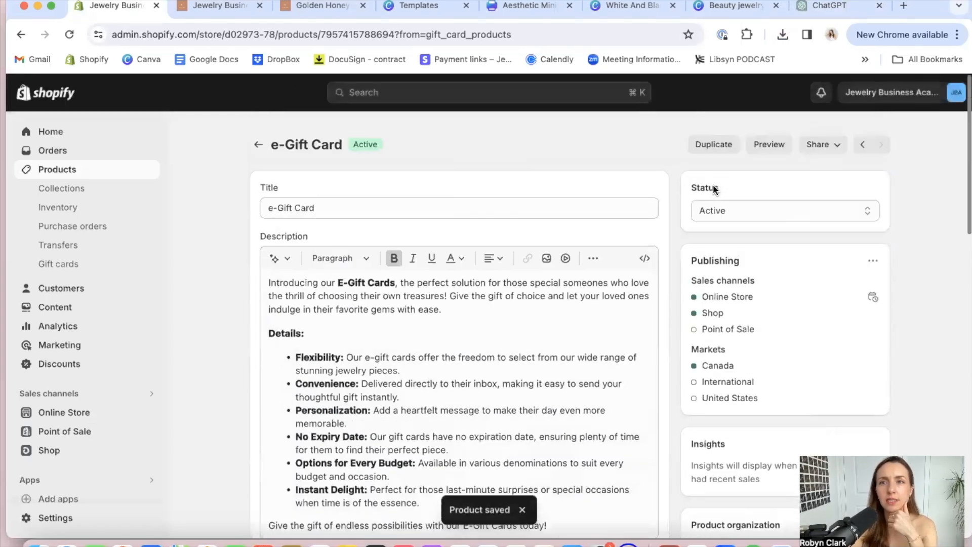
# Preview the e-Gift Card in the store and check its image, description and the $50.00, $75.00 and $100.00 denominations
pyautogui.click(768, 145)
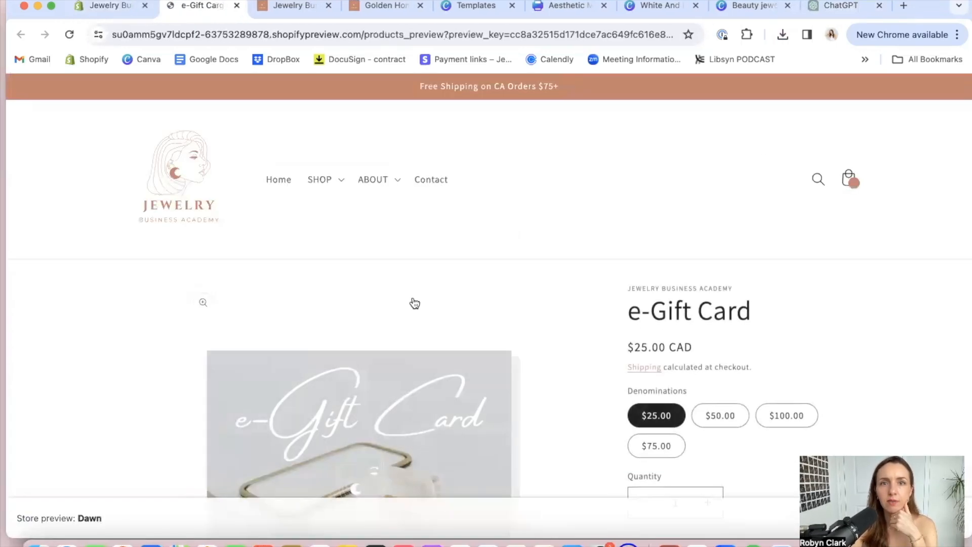
pyautogui.scroll(-5, 414, 303)
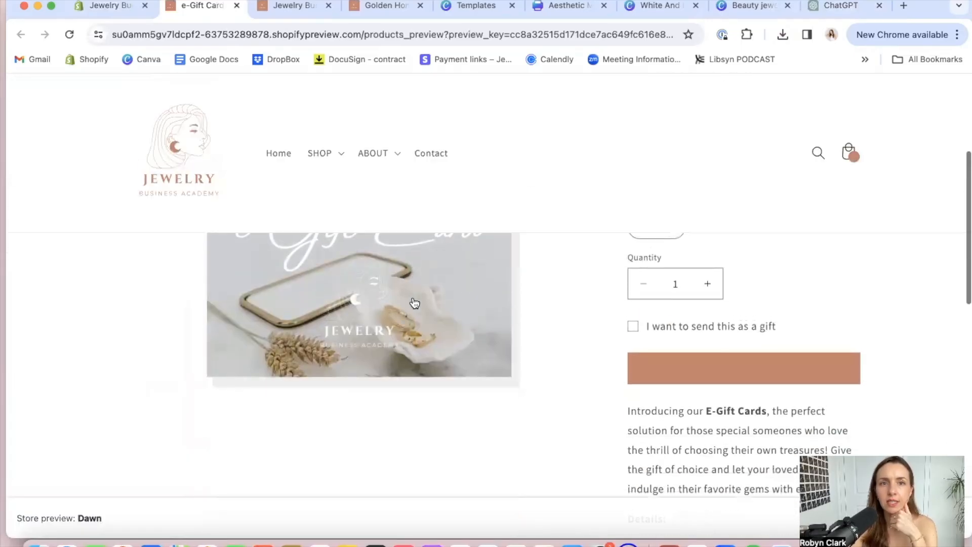
pyautogui.scroll(3, 414, 302)
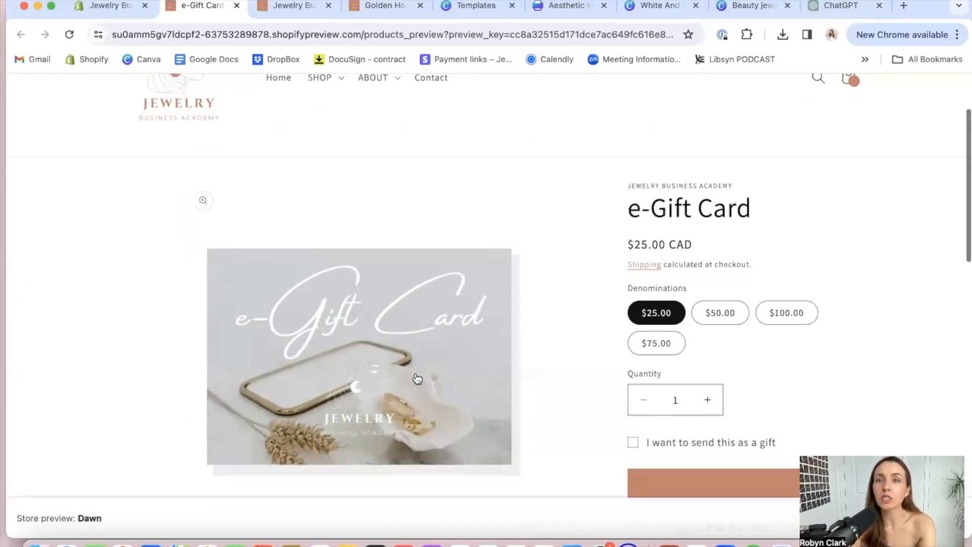
pyautogui.scroll(-2, 417, 378)
pyautogui.click(722, 209)
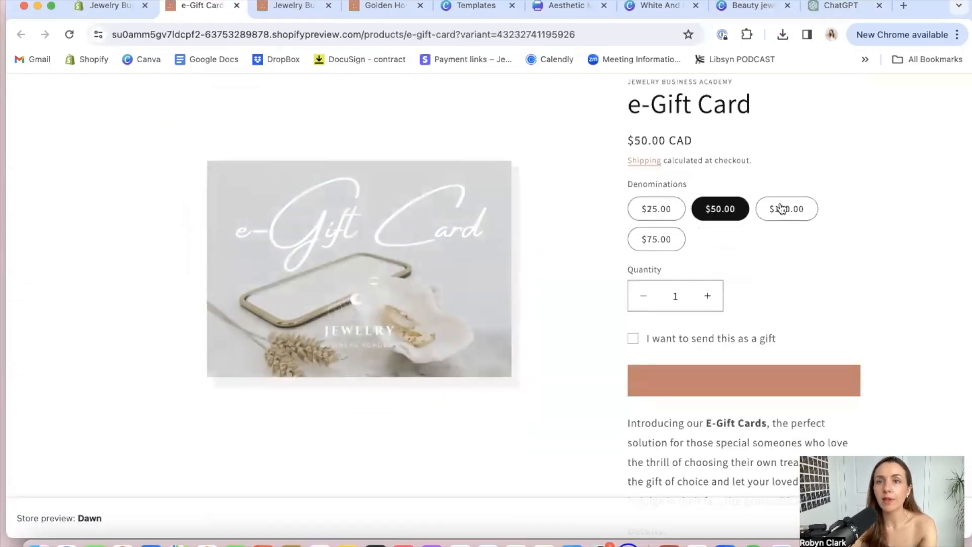
pyautogui.click(786, 209)
pyautogui.click(655, 239)
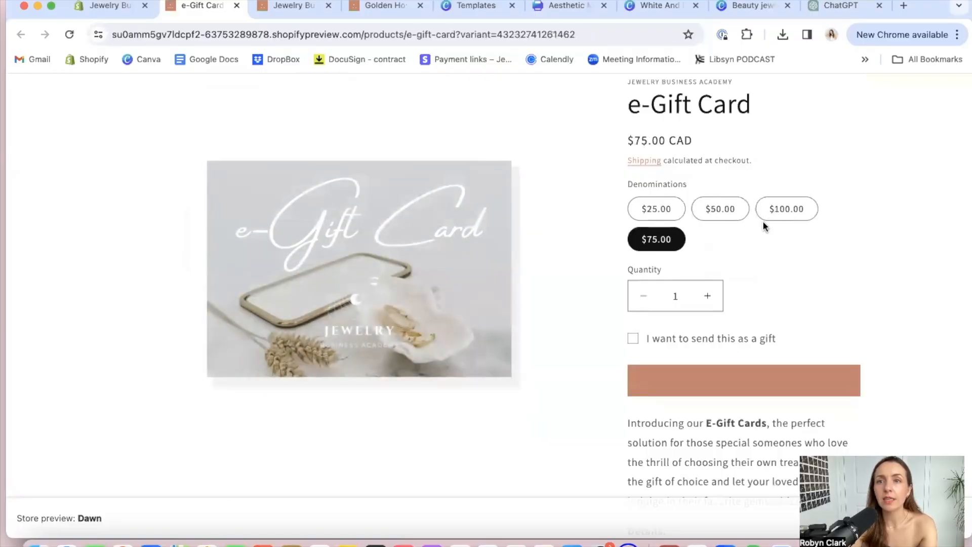
pyautogui.click(774, 217)
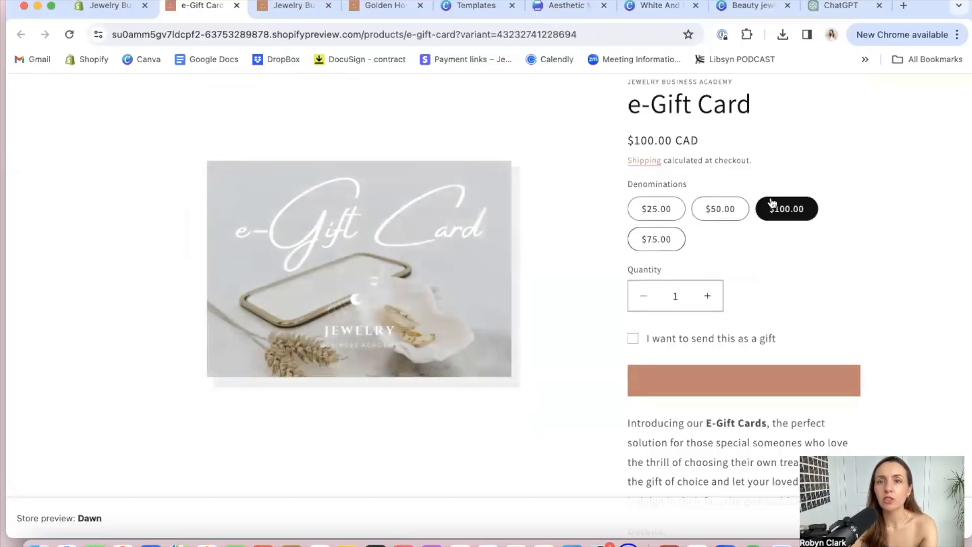
# Reorder the gift card's denominations so $75.00 comes before $100.00, and save the product
pyautogui.click(107, 6)
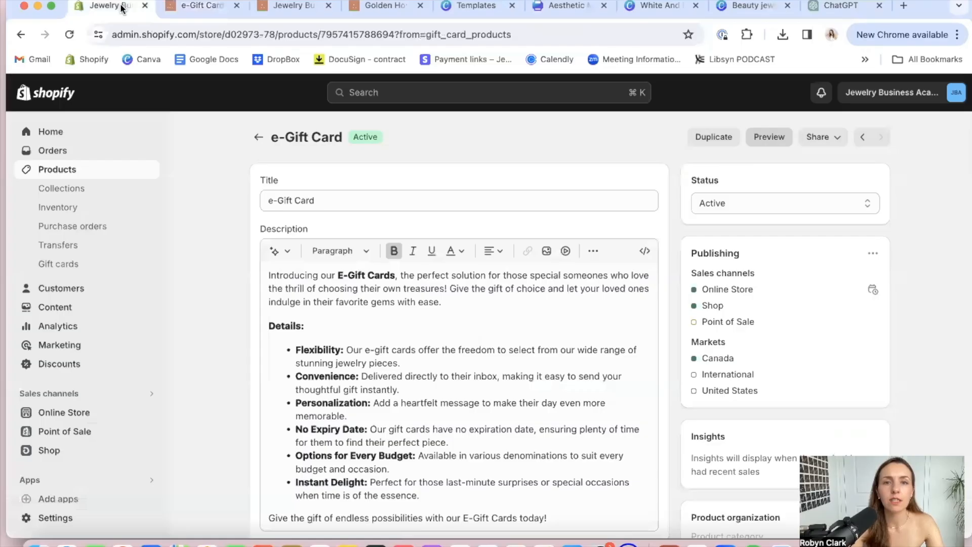
pyautogui.scroll(-10, 320, 363)
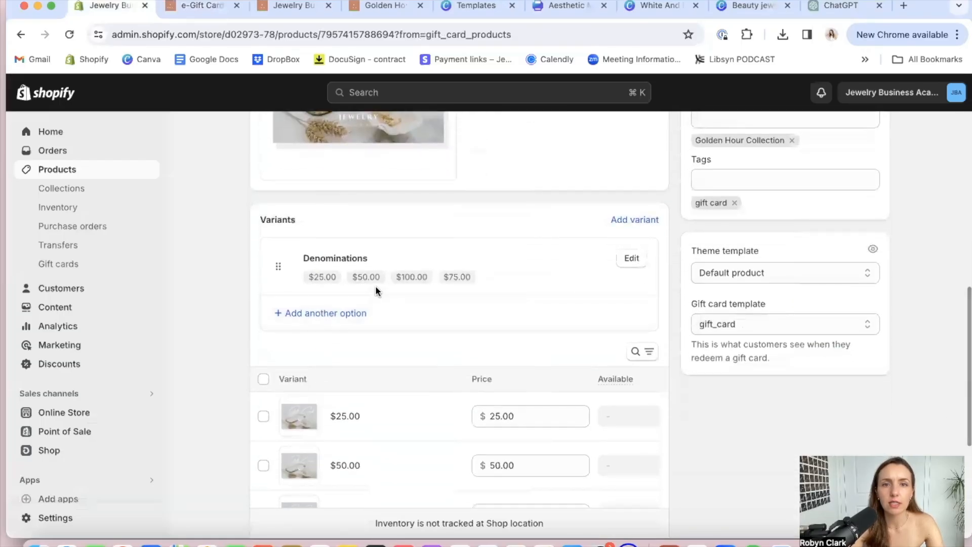
pyautogui.click(617, 260)
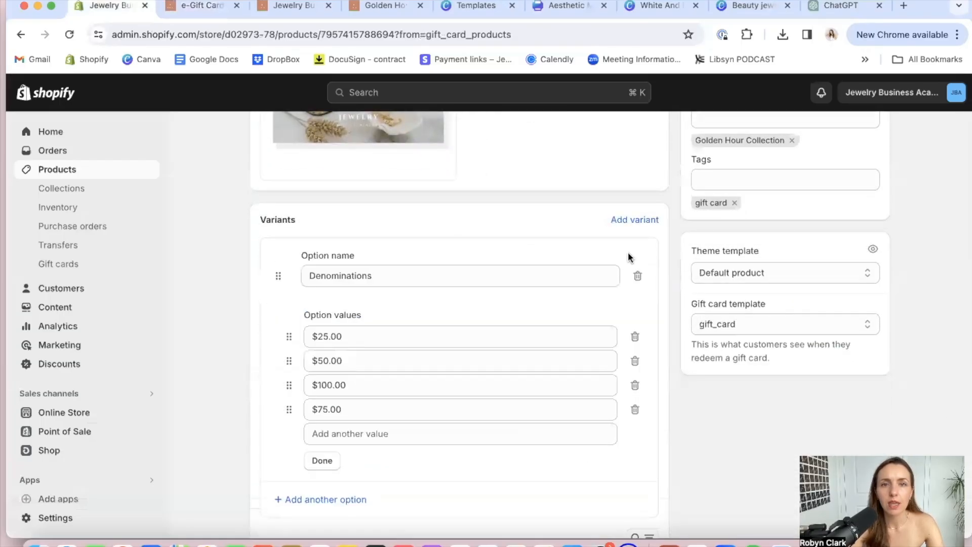
pyautogui.moveTo(288, 409); pyautogui.dragTo(281, 383)
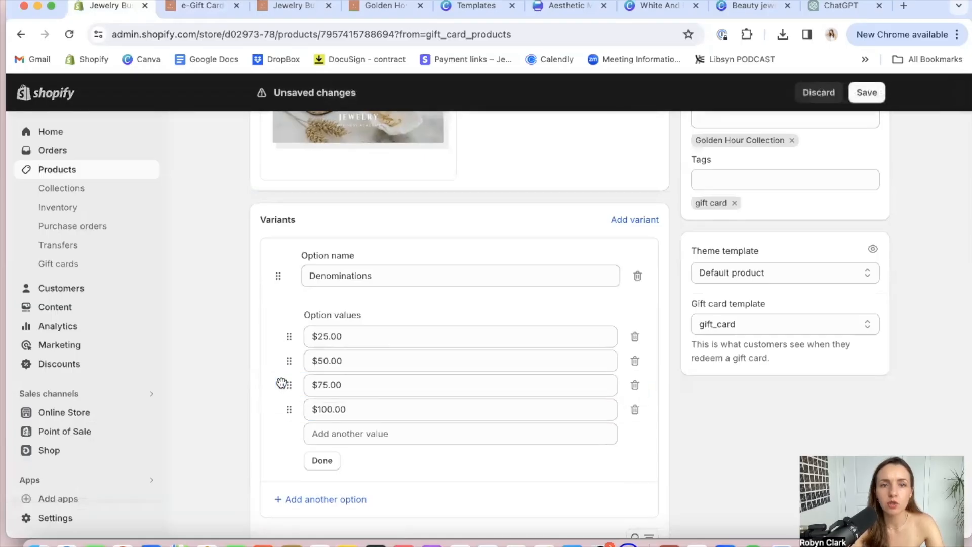
pyautogui.click(870, 95)
# Reload the gift card's store preview and compare its denomination order with the variants in the product settings
pyautogui.click(206, 6)
pyautogui.click(69, 34)
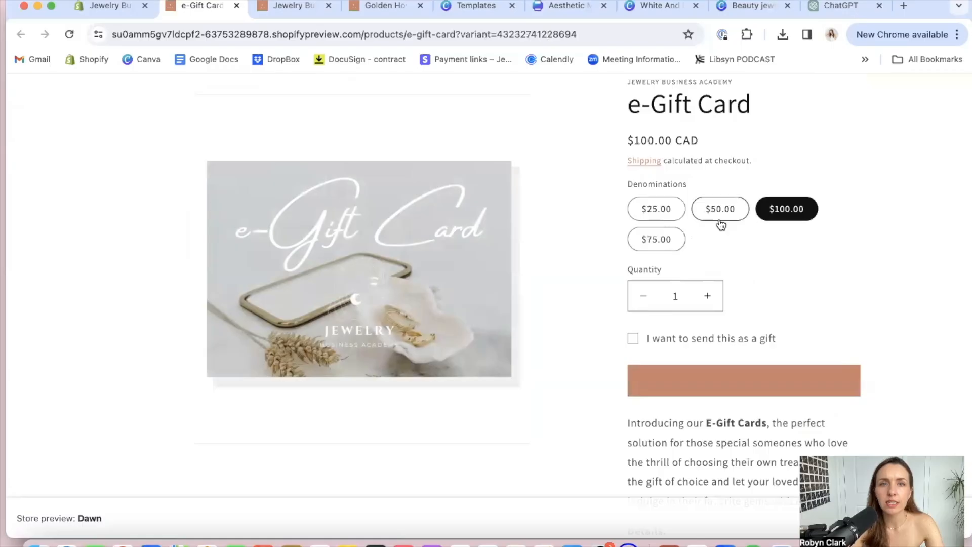
pyautogui.click(69, 33)
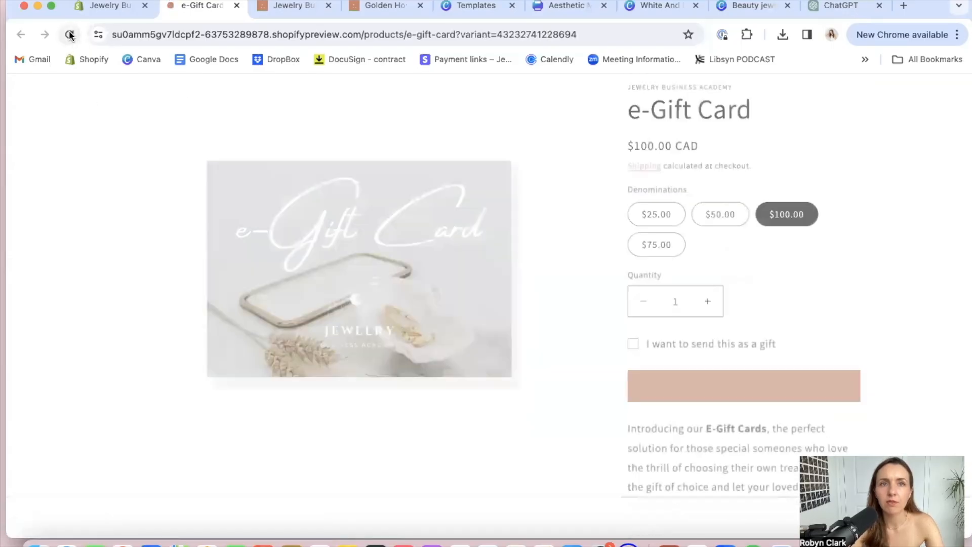
pyautogui.click(106, 6)
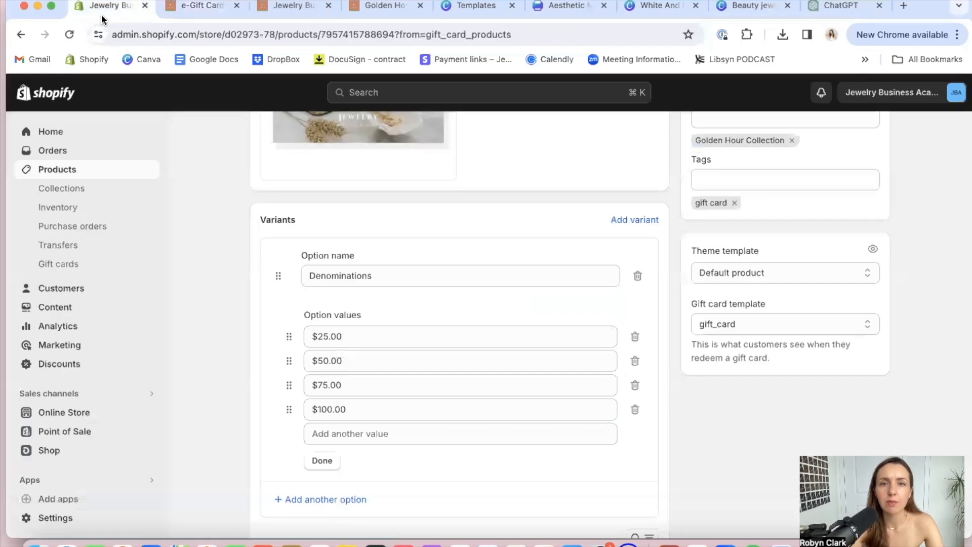
pyautogui.scroll(-5, 377, 494)
pyautogui.scroll(-3, 377, 494)
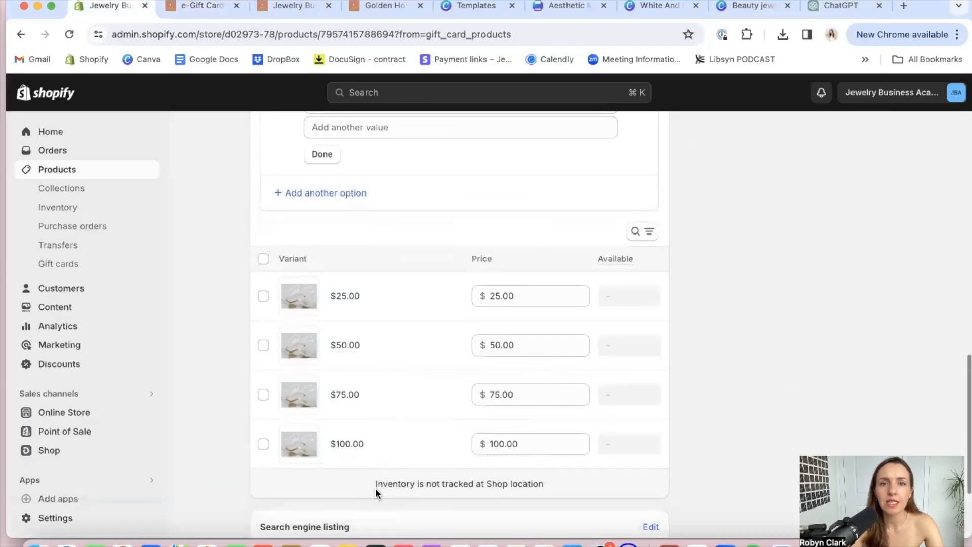
pyautogui.scroll(-3, 375, 492)
pyautogui.scroll(12, 375, 488)
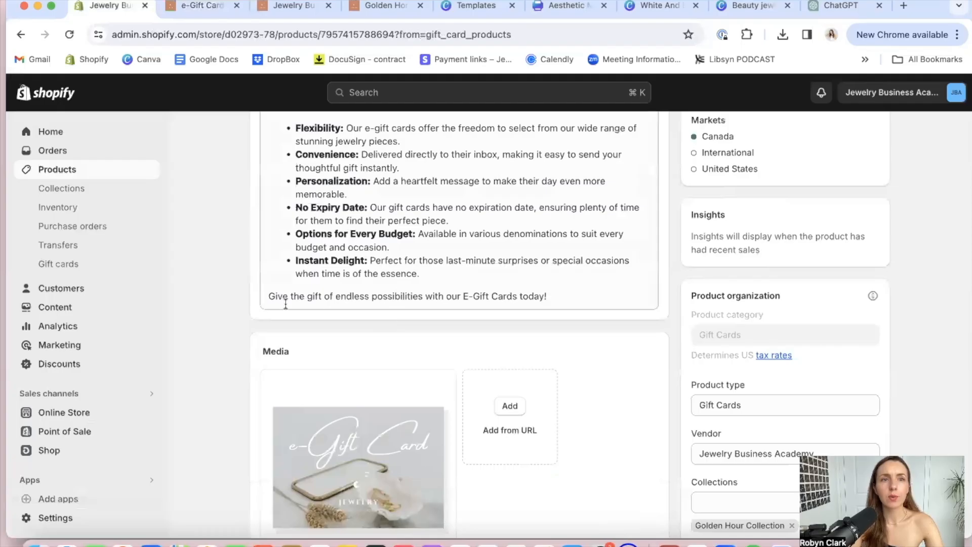
pyautogui.click(57, 289)
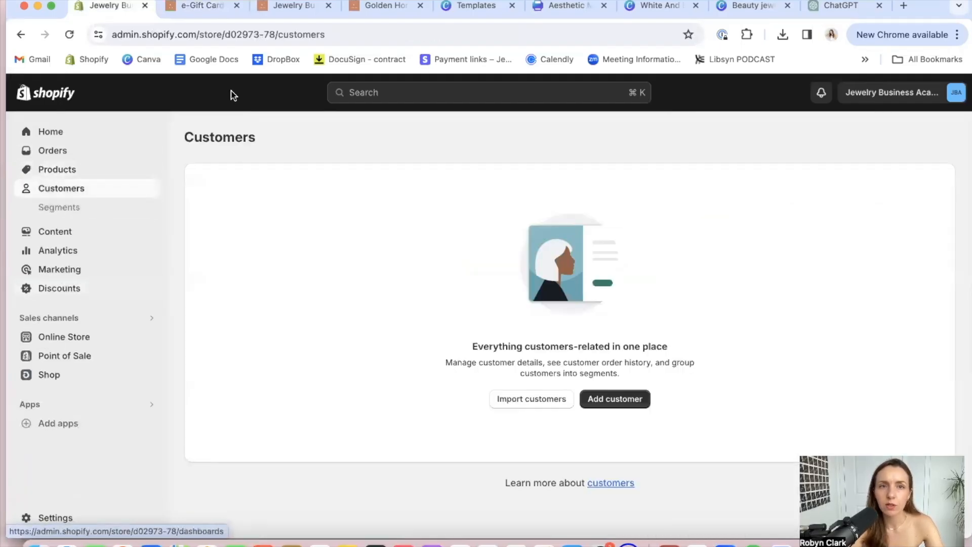
pyautogui.click(53, 240)
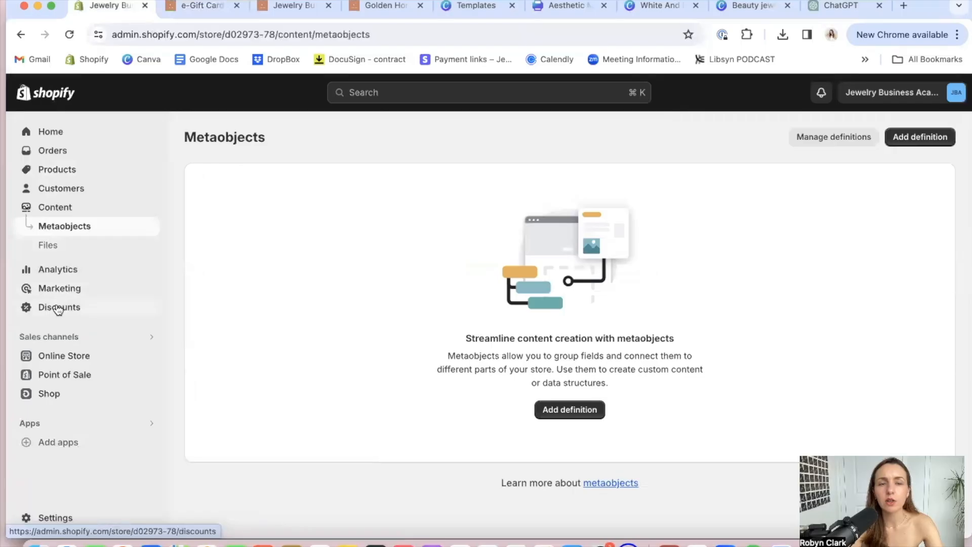
# Add a new online store page titled "Meet" followed by the owner's first name, and go to its content area
pyautogui.click(60, 357)
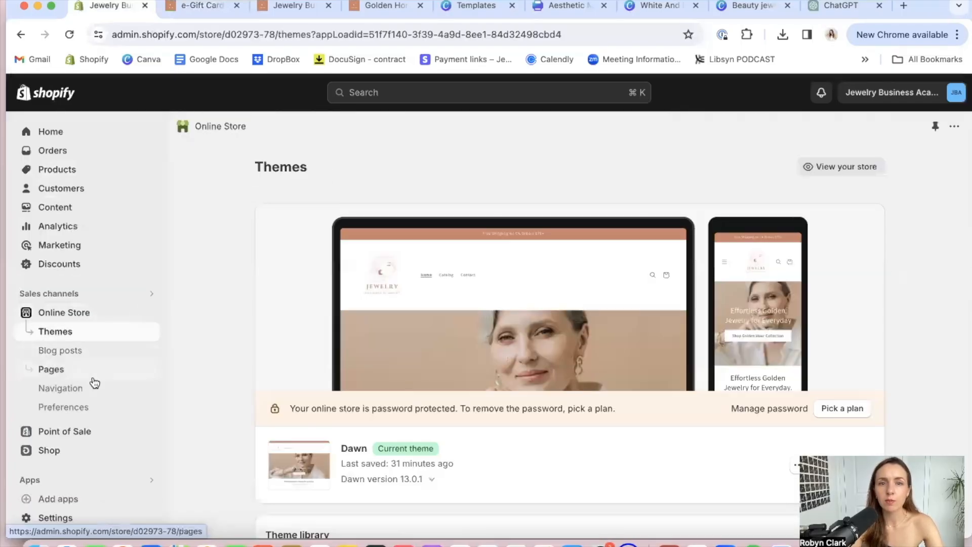
pyautogui.scroll(-2, 448, 387)
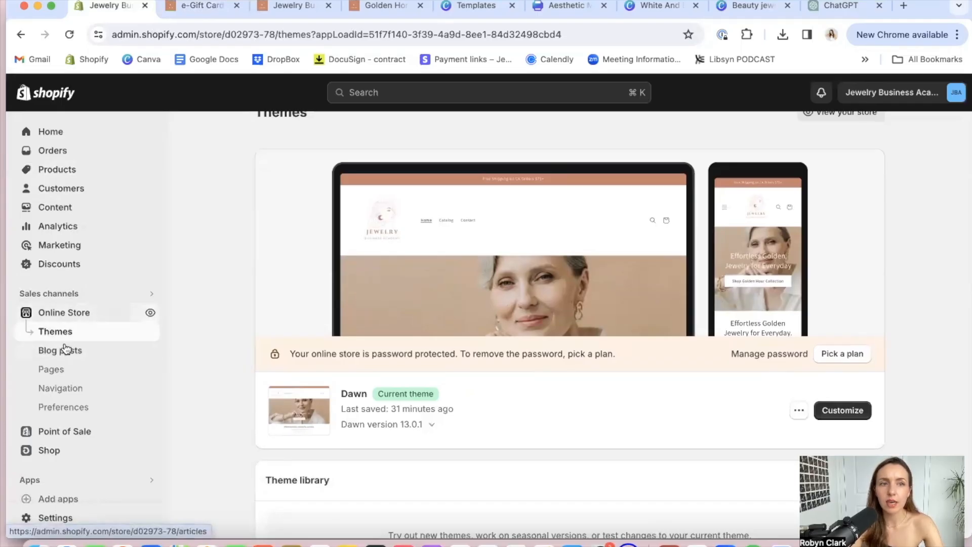
pyautogui.click(60, 372)
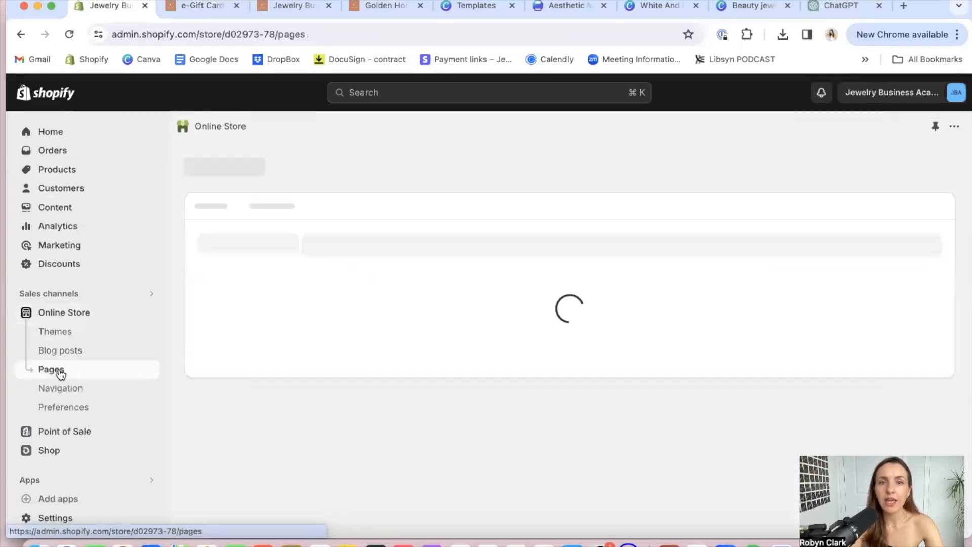
pyautogui.click(928, 167)
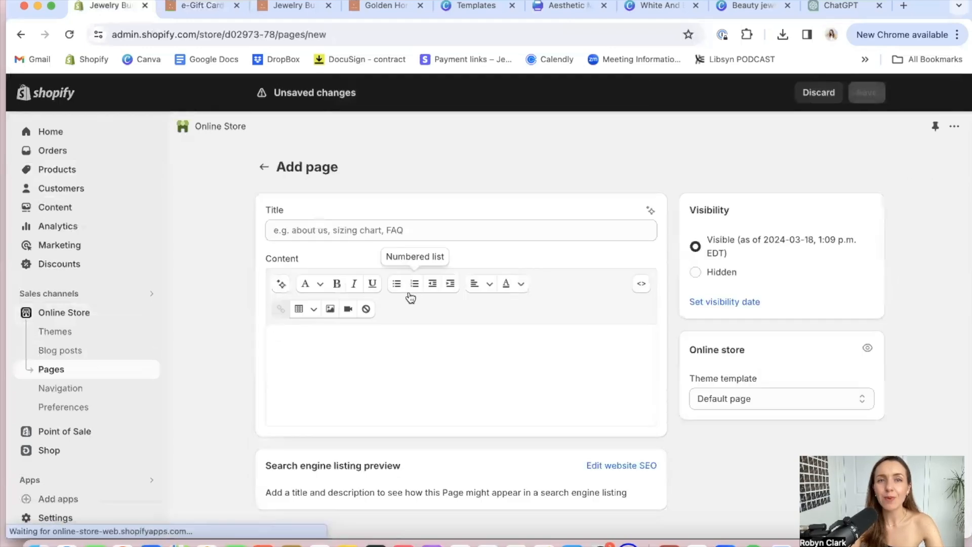
pyautogui.click(340, 232)
pyautogui.write('Meet Robyn')
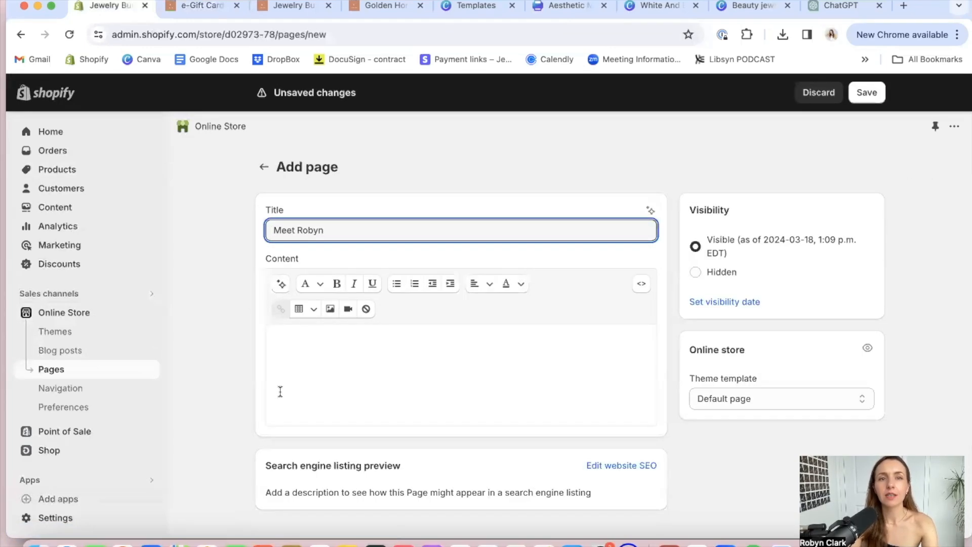
pyautogui.click(298, 359)
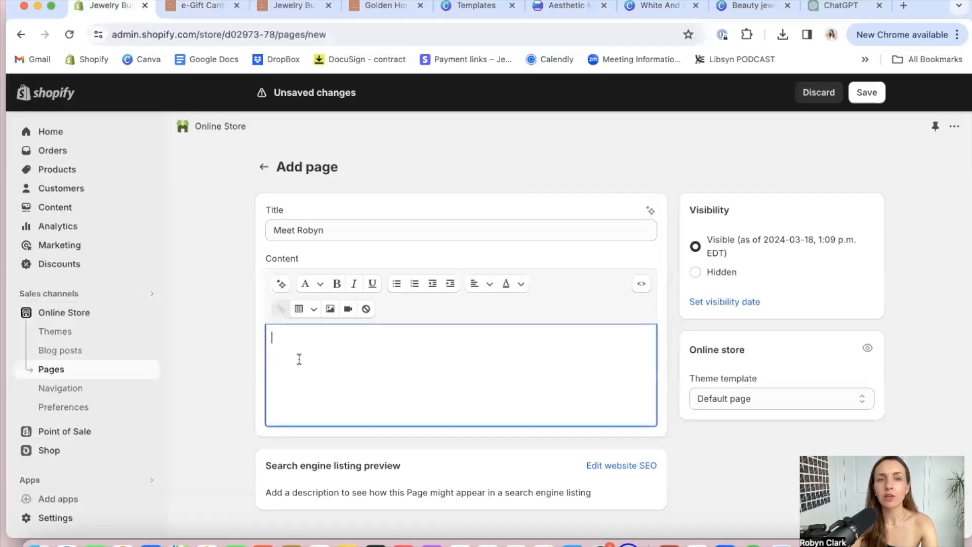
pyautogui.write('Write your me')
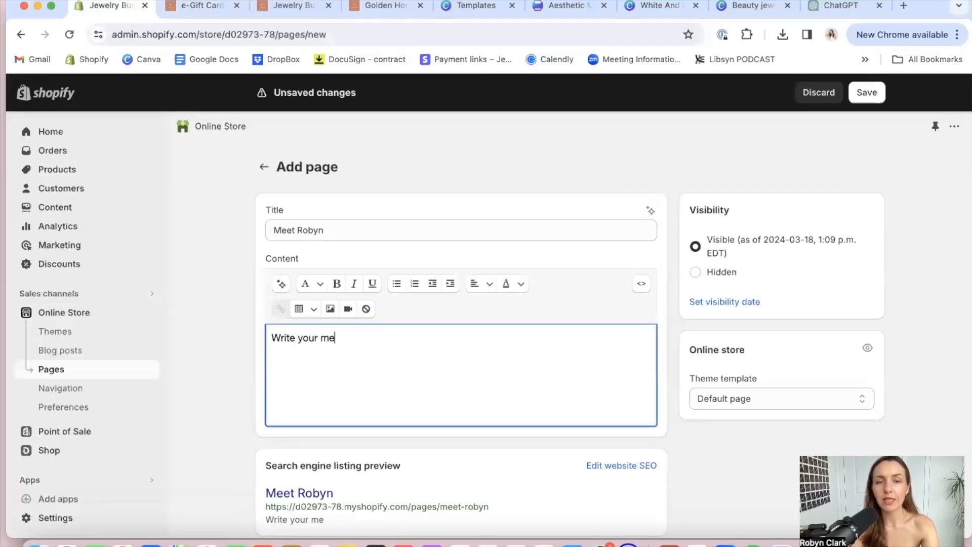
pyautogui.press('BackSpace')
pyautogui.press('BackSpace')
pyautogui.press('BackSpace')
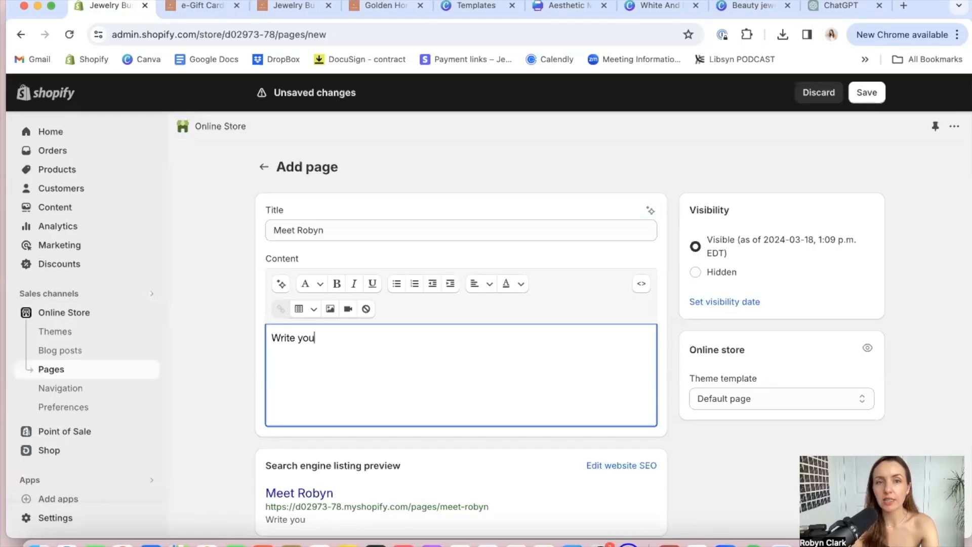
pyautogui.press('BackSpace')
pyautogui.press('BackSpace')
# Write a greeting with the owner's first name and "I'm so glad your here..." in the page content, followed by blank lines
pyautogui.write('He')
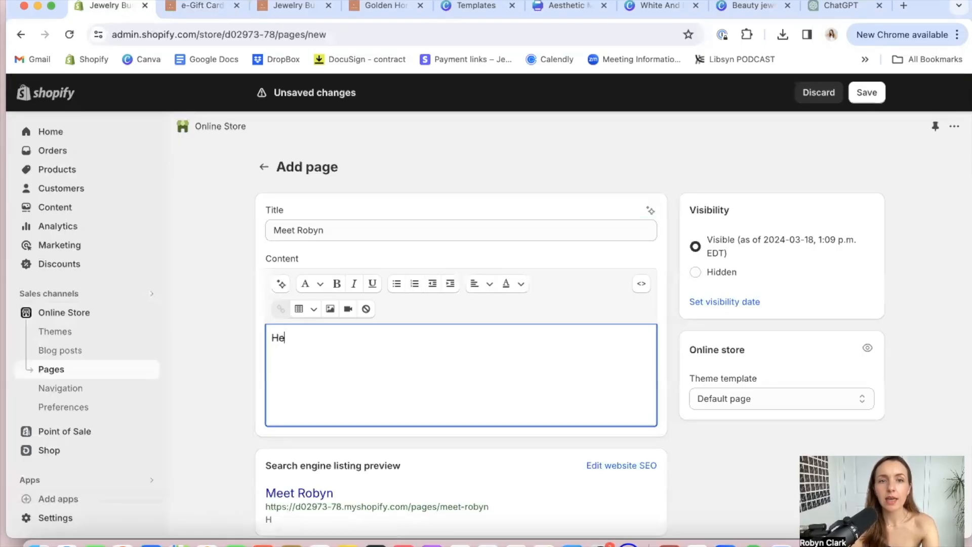
pyautogui.write("y, its Robyn, I'm so g")
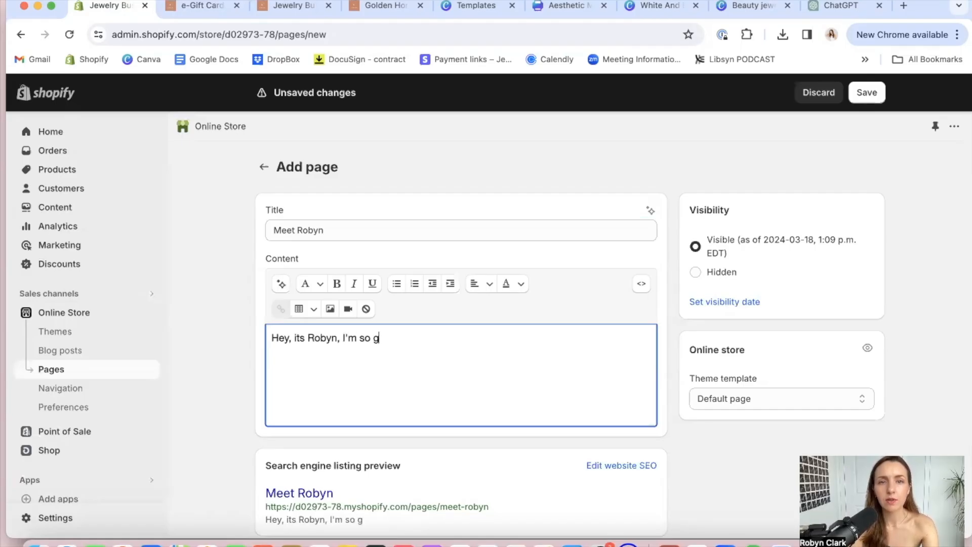
pyautogui.write('lad your here..')
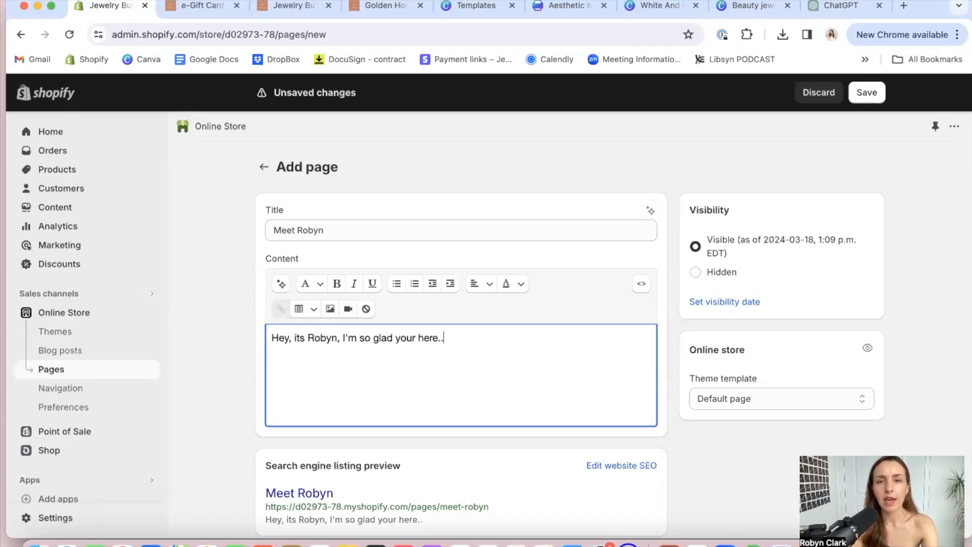
pyautogui.press('Return')
pyautogui.press('Return')
pyautogui.press('Return')
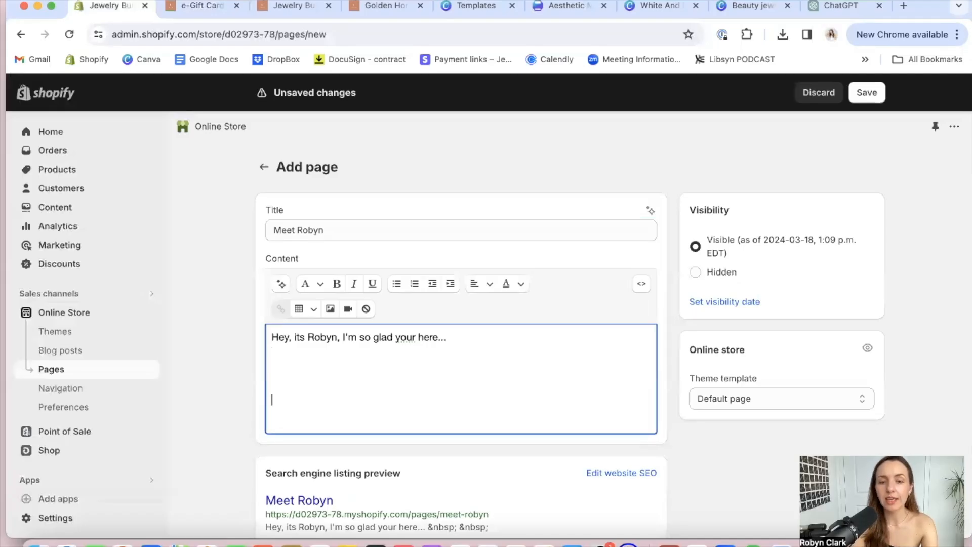
# Add the line "Shop my 3 fave designs here." below the greeting
pyautogui.write('Shop my f')
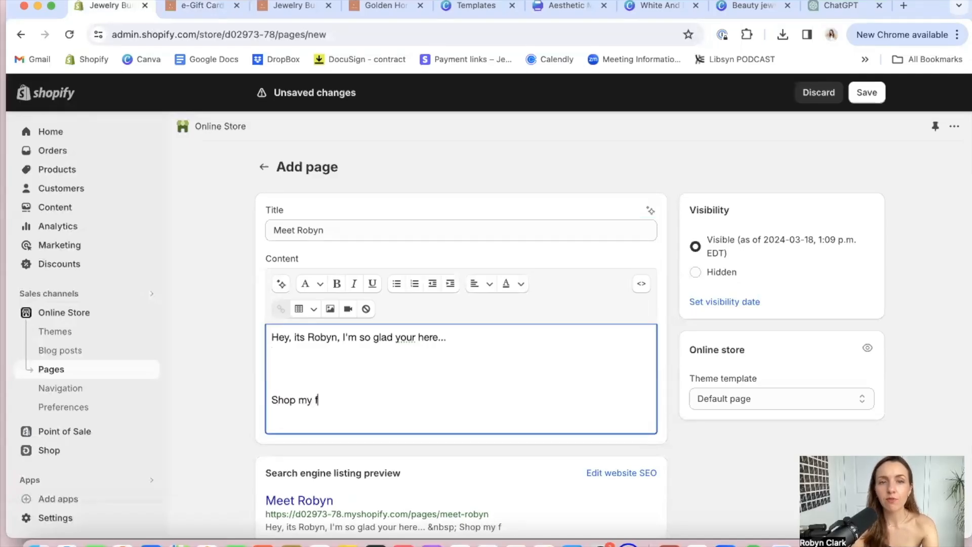
pyautogui.press('BackSpace')
pyautogui.write('3 fac')
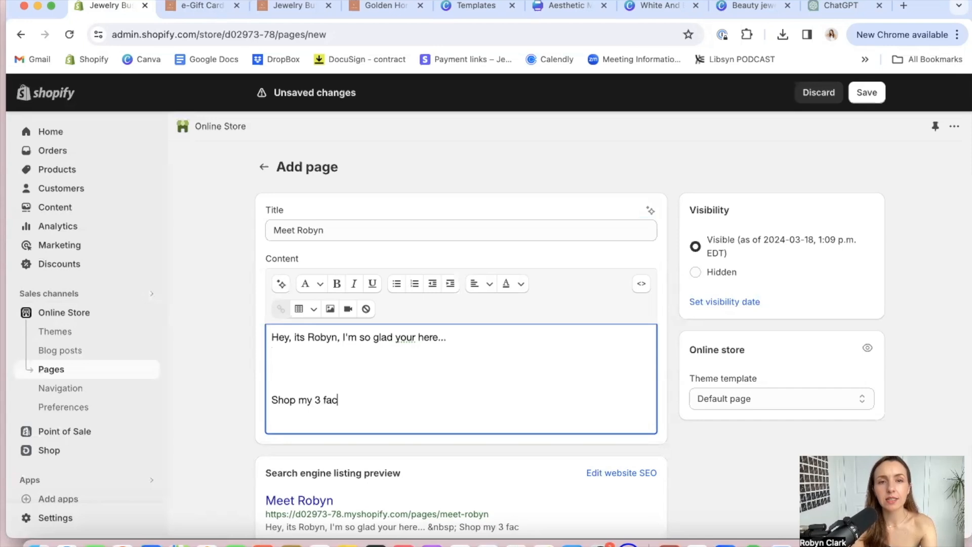
pyautogui.press('BackSpace')
pyautogui.write('ve designs here.')
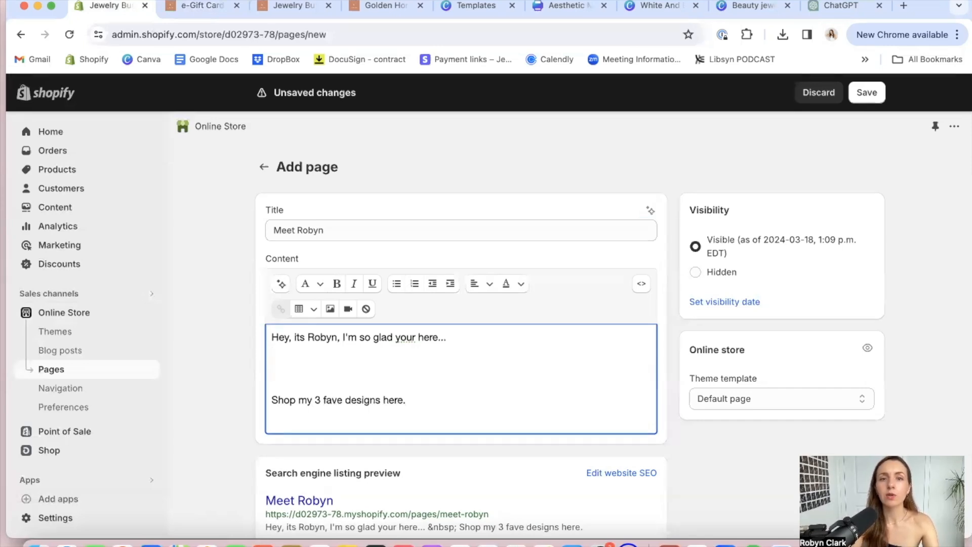
# Select "here." in the shop line as link text, and copy the Golden Layering Necklace product page's address from the store preview
pyautogui.moveTo(414, 402); pyautogui.dragTo(383, 401)
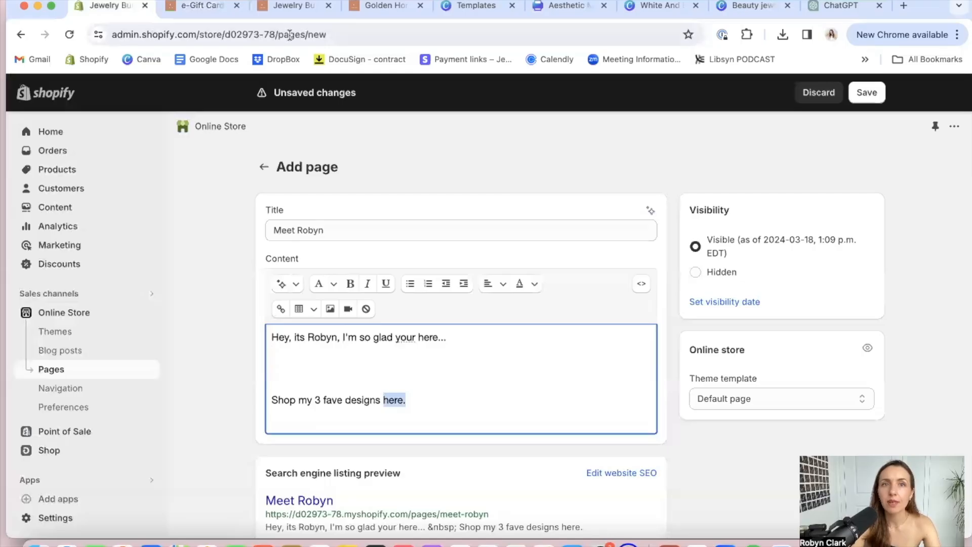
pyautogui.click(203, 7)
pyautogui.click(286, 6)
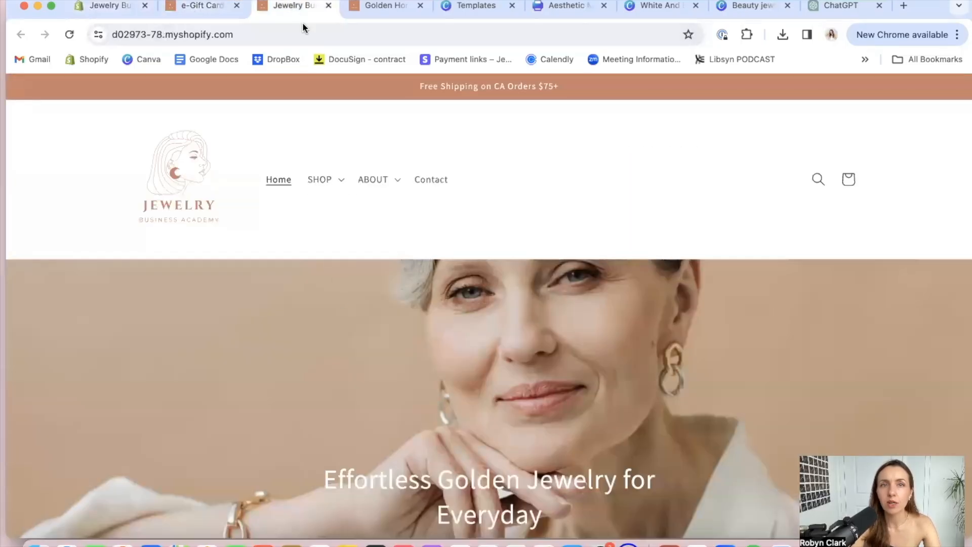
pyautogui.scroll(-10, 310, 89)
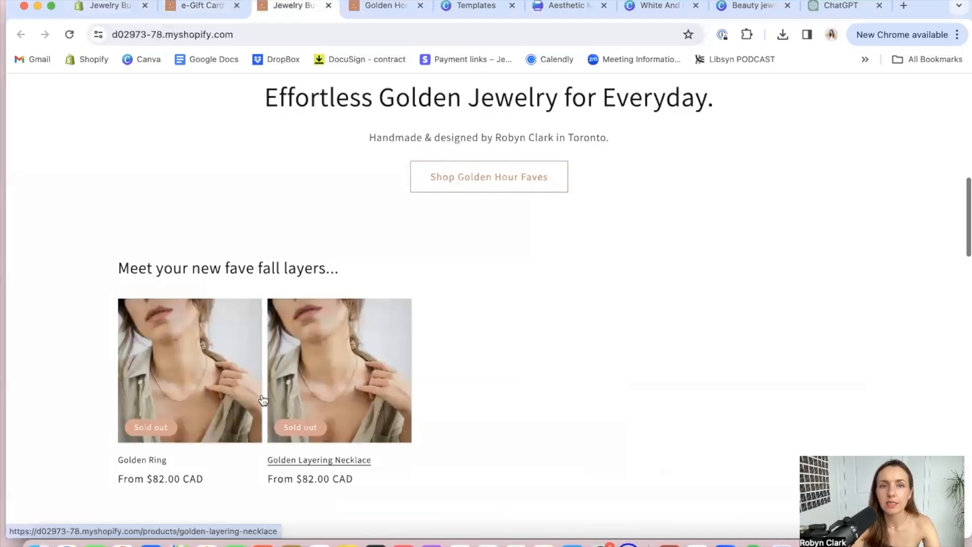
pyautogui.click(299, 378)
pyautogui.click(304, 32)
pyautogui.press('super+c')
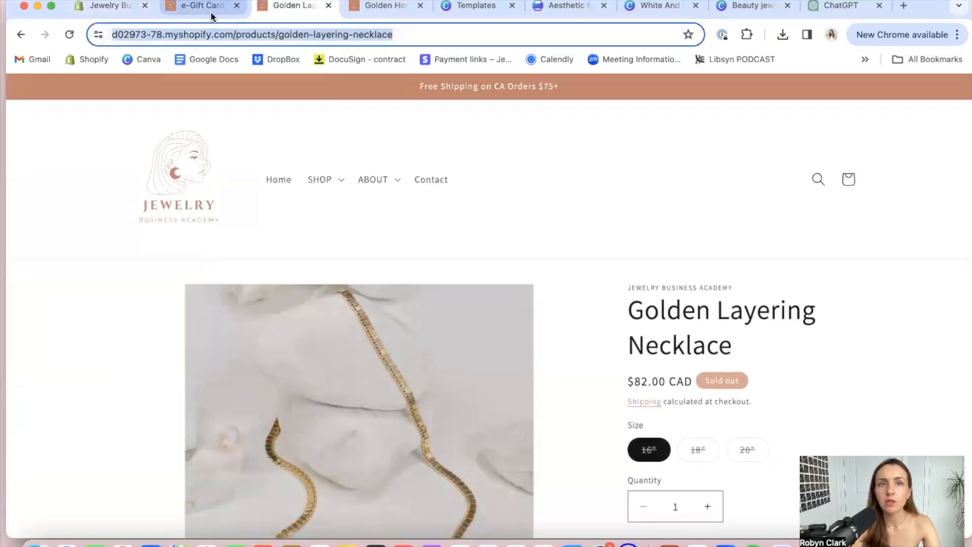
# Link the selected "here." in the page content to the copied Golden Layering Necklace address, opening in the same window
pyautogui.click(100, 7)
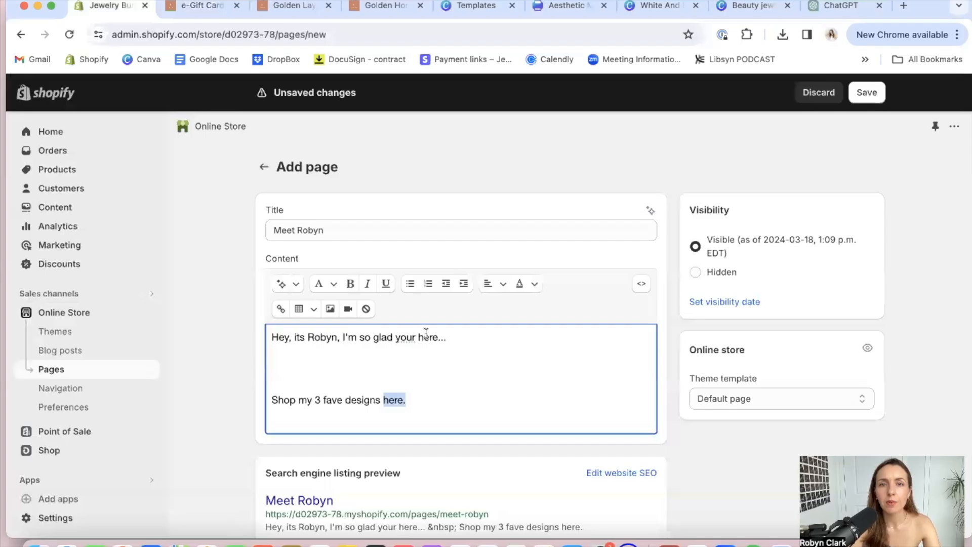
pyautogui.click(281, 309)
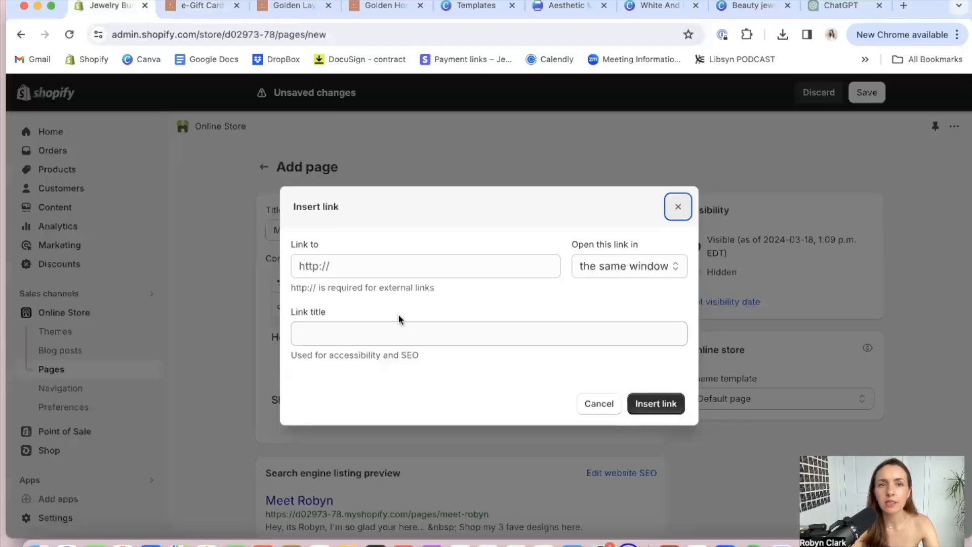
pyautogui.click(354, 263)
pyautogui.press('super+v')
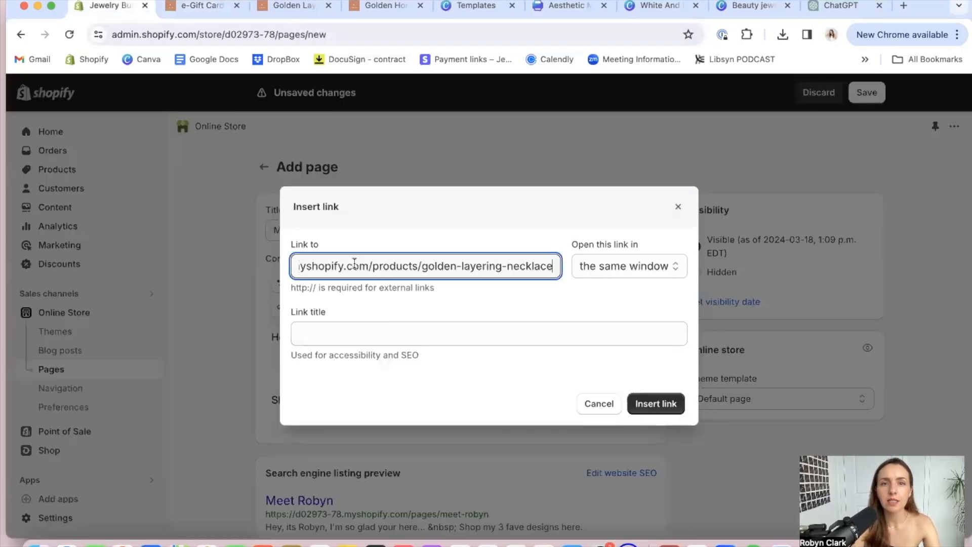
pyautogui.click(676, 410)
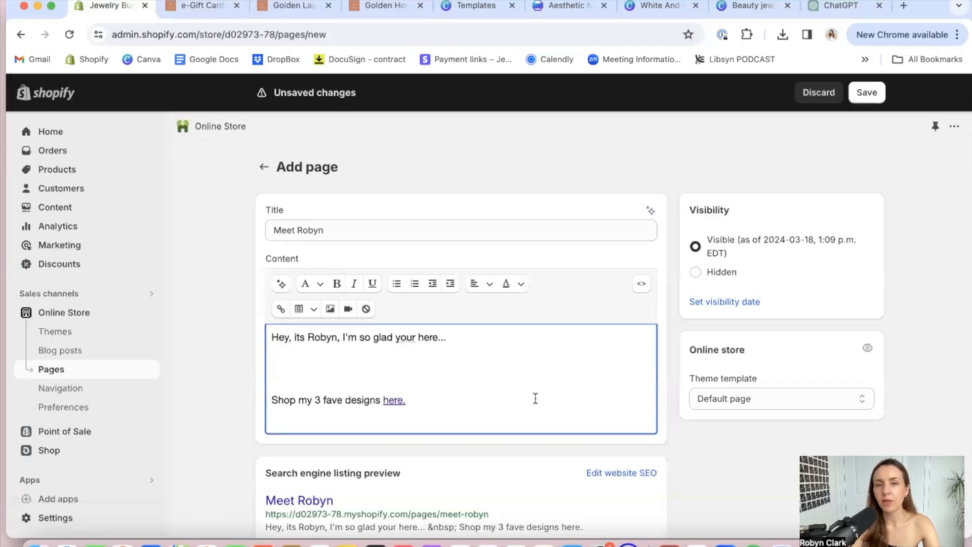
pyautogui.scroll(-2, 535, 398)
pyautogui.scroll(2, 533, 397)
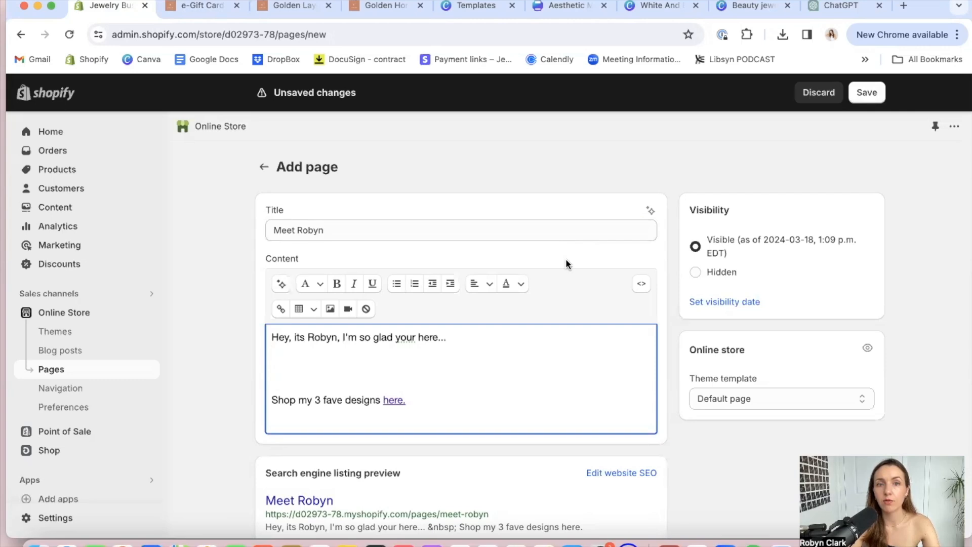
# Insert the Bold_Sale_Brand banner image without text from the store library between the greeting and the shop line
pyautogui.click(303, 374)
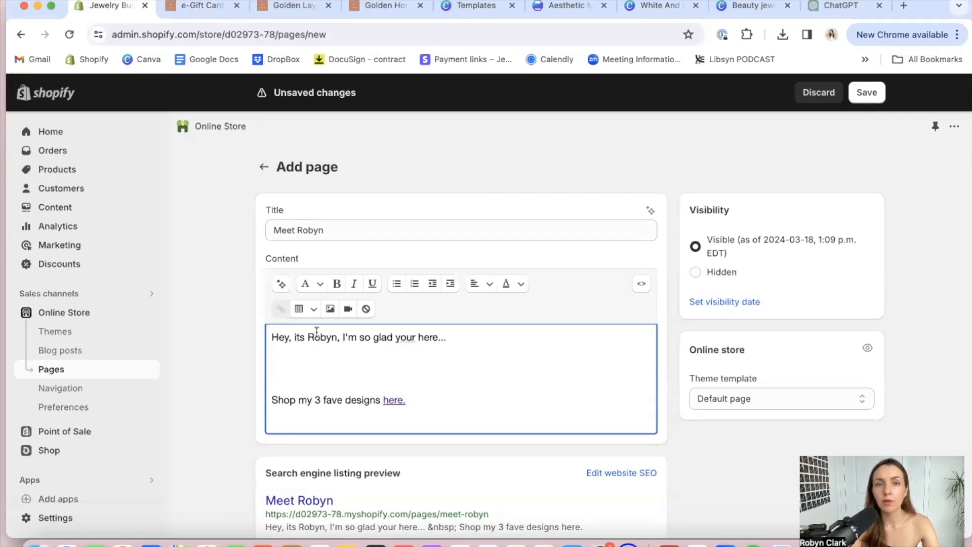
pyautogui.click(330, 308)
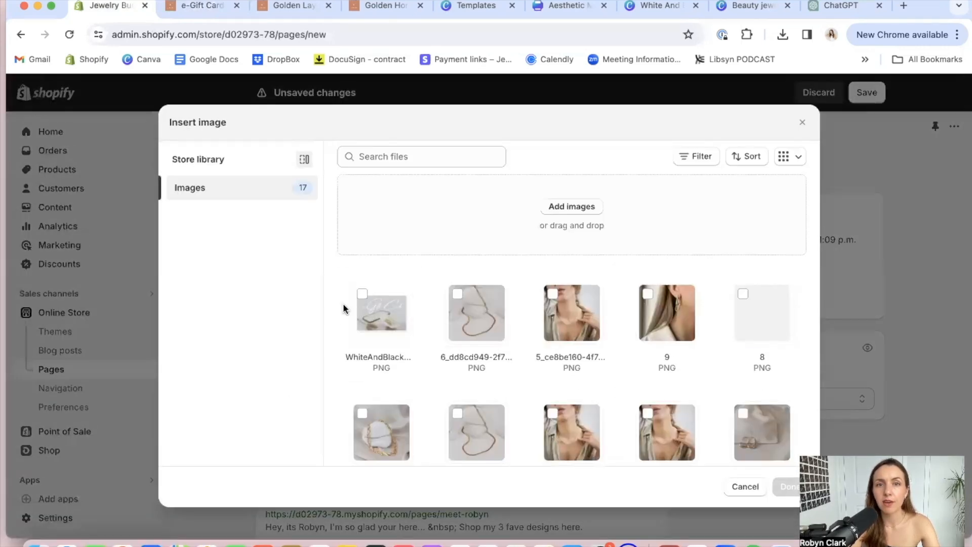
pyautogui.scroll(-6, 584, 310)
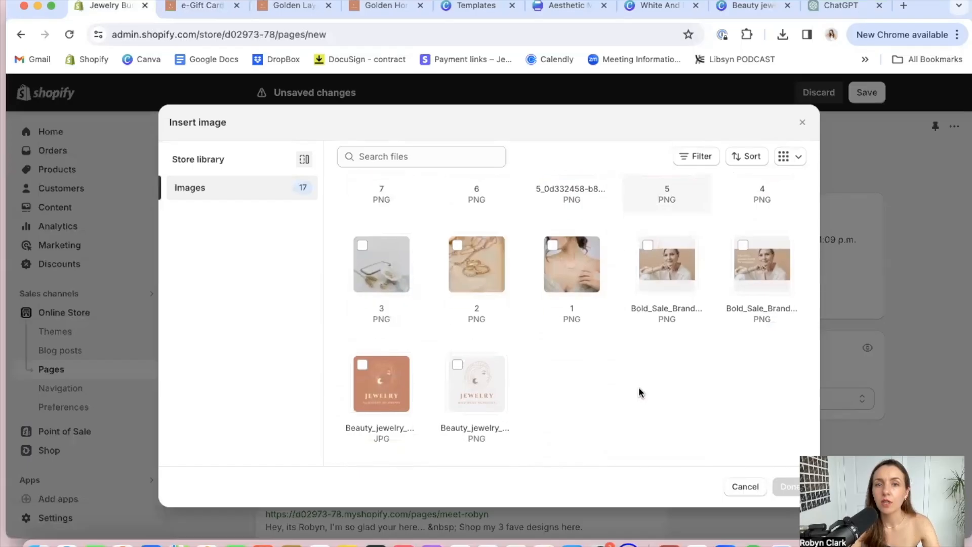
pyautogui.click(677, 279)
pyautogui.click(787, 486)
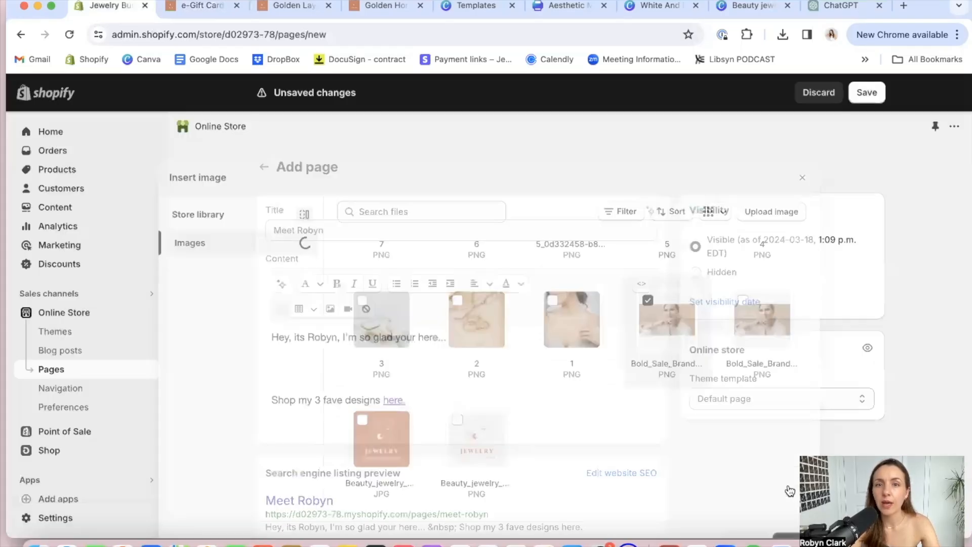
pyautogui.scroll(-2, 458, 344)
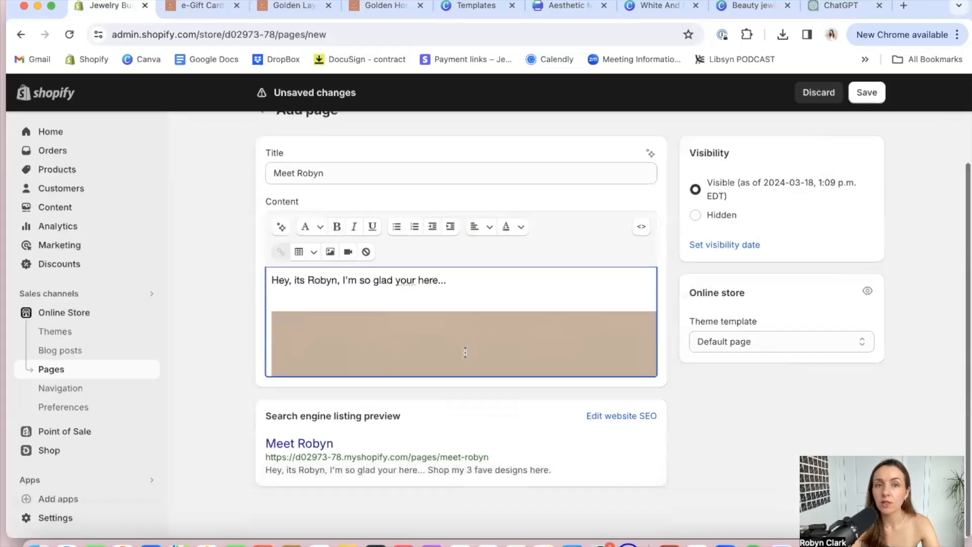
# Set the size of the banner image in the page content to Inline (16px)
pyautogui.click(388, 338)
pyautogui.scroll(-6, 388, 339)
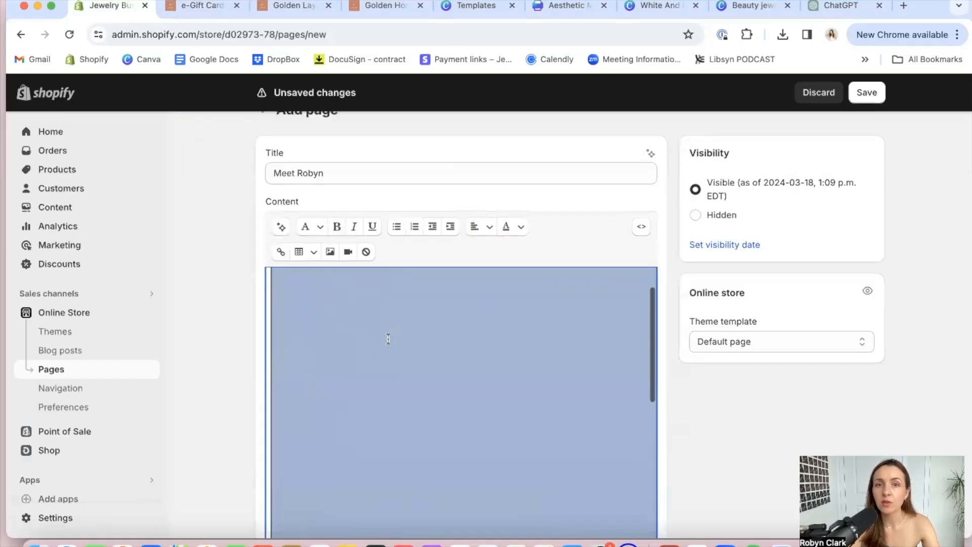
pyautogui.scroll(-8, 388, 338)
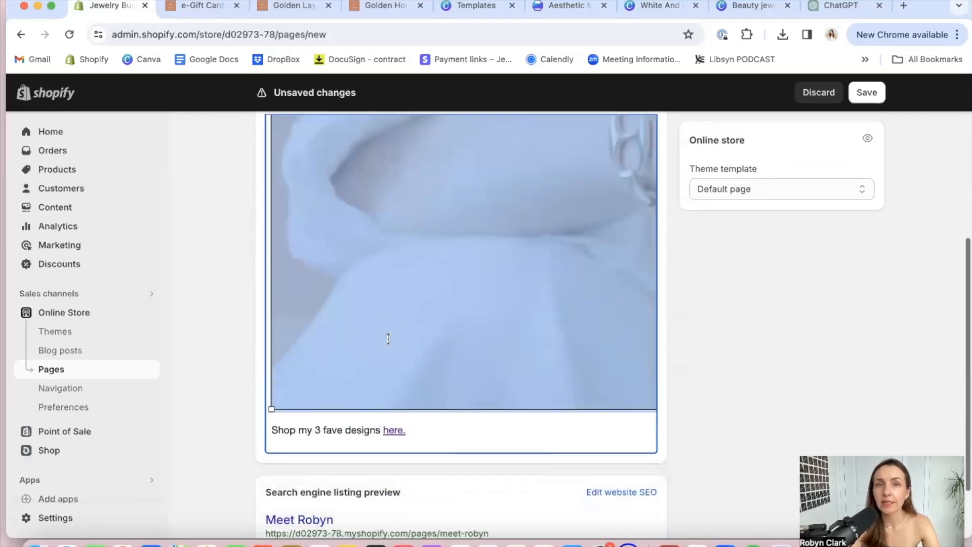
pyautogui.scroll(10, 389, 338)
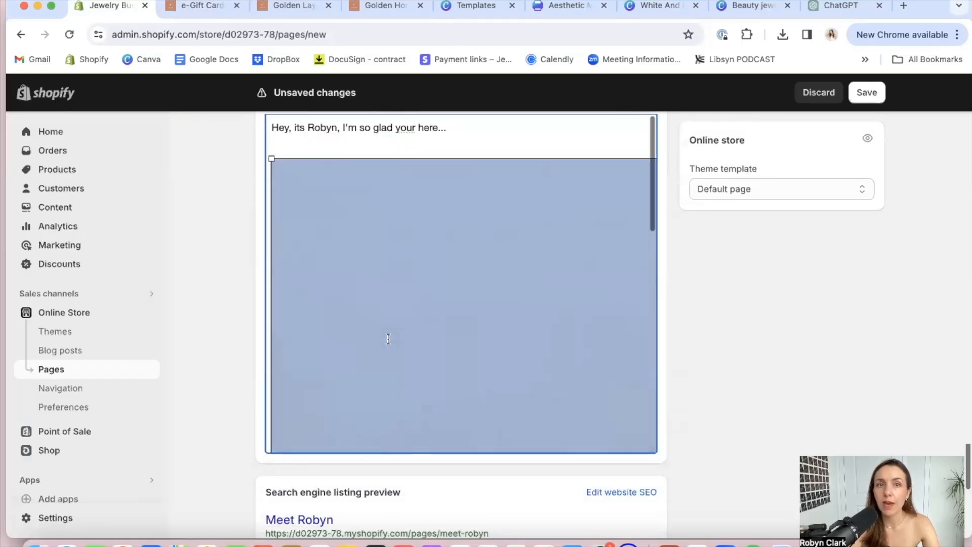
pyautogui.click(330, 267)
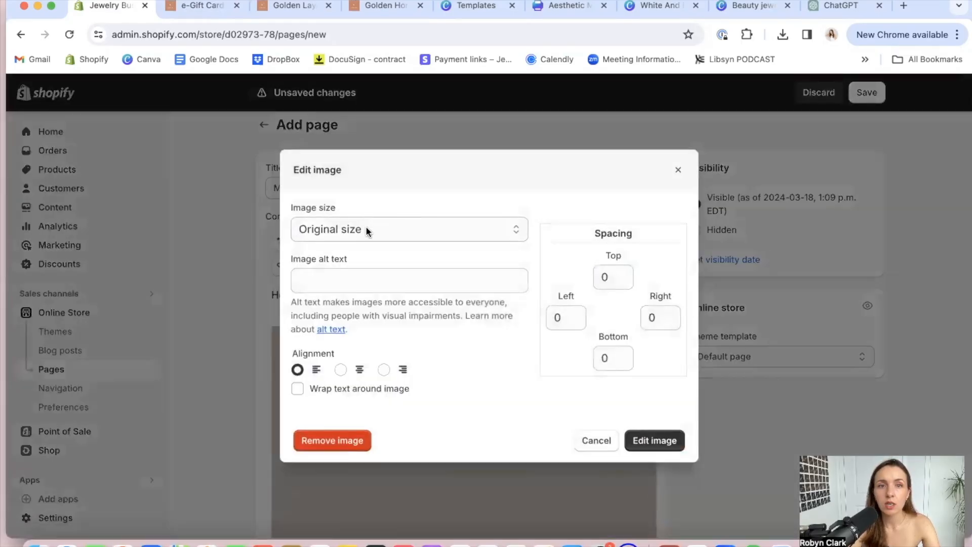
pyautogui.click(364, 227)
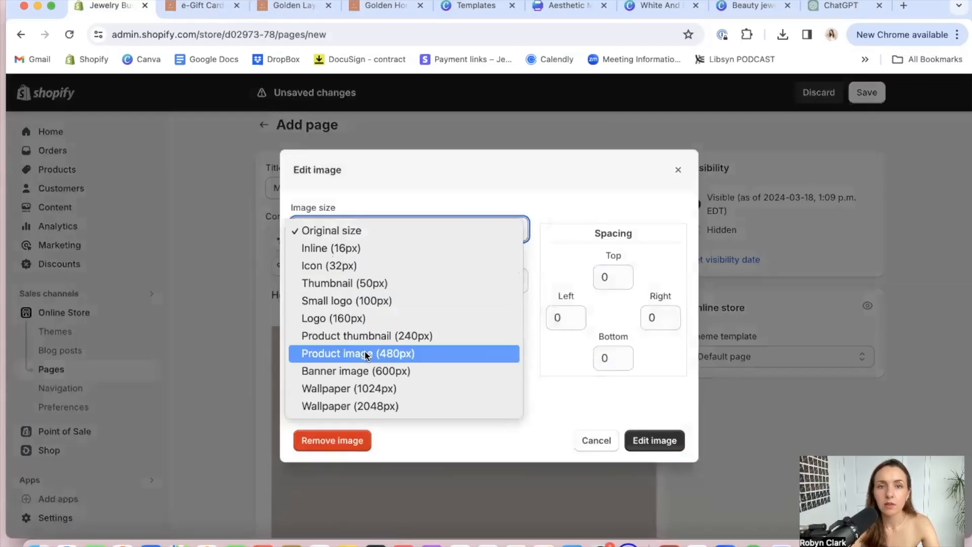
pyautogui.click(418, 441)
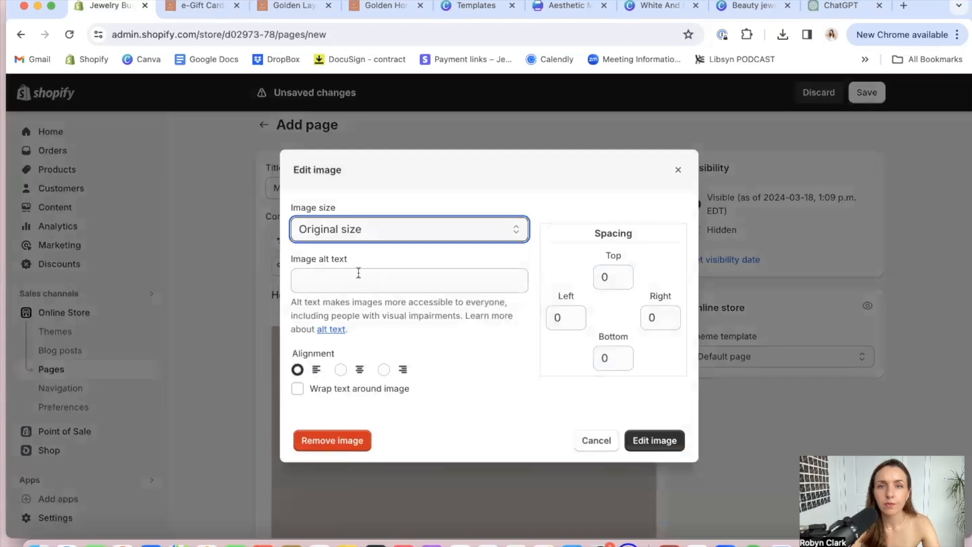
pyautogui.click(340, 225)
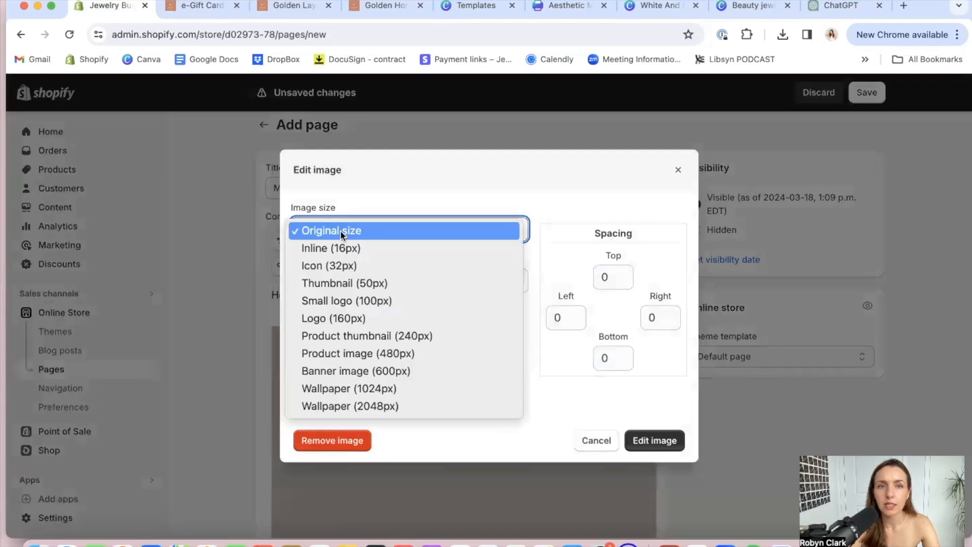
pyautogui.click(338, 249)
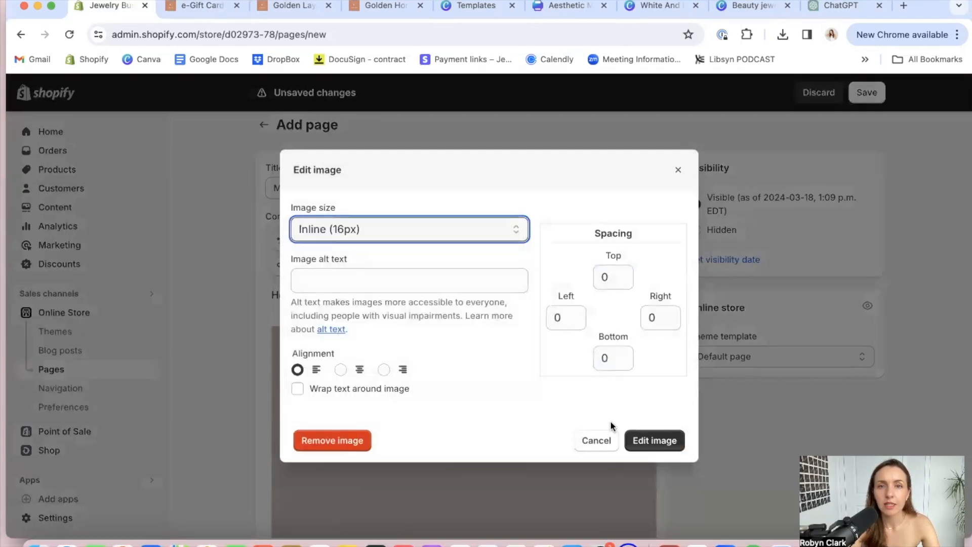
pyautogui.click(672, 438)
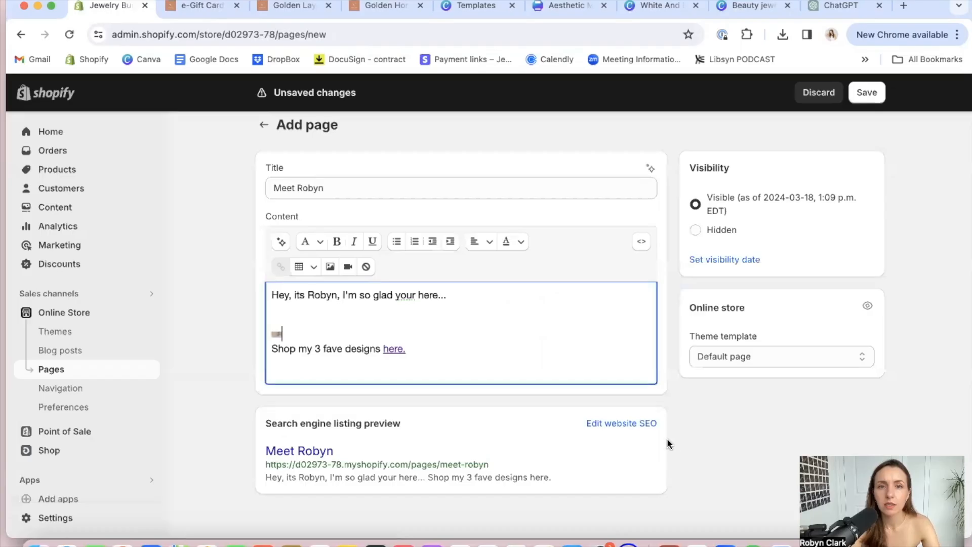
# Set the size of the banner image in the page content to Product thumbnail (240px)
pyautogui.click(330, 267)
pyautogui.click(417, 237)
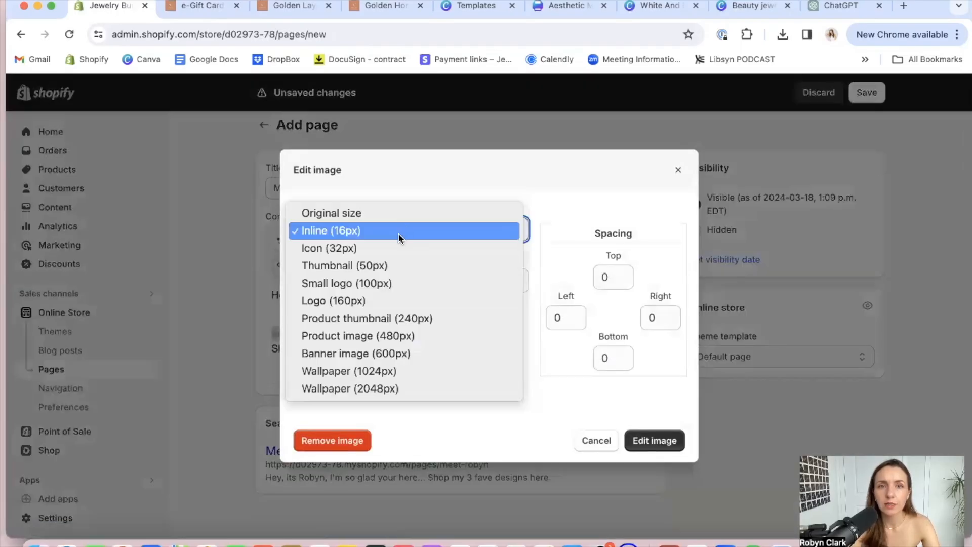
pyautogui.click(388, 320)
pyautogui.click(657, 440)
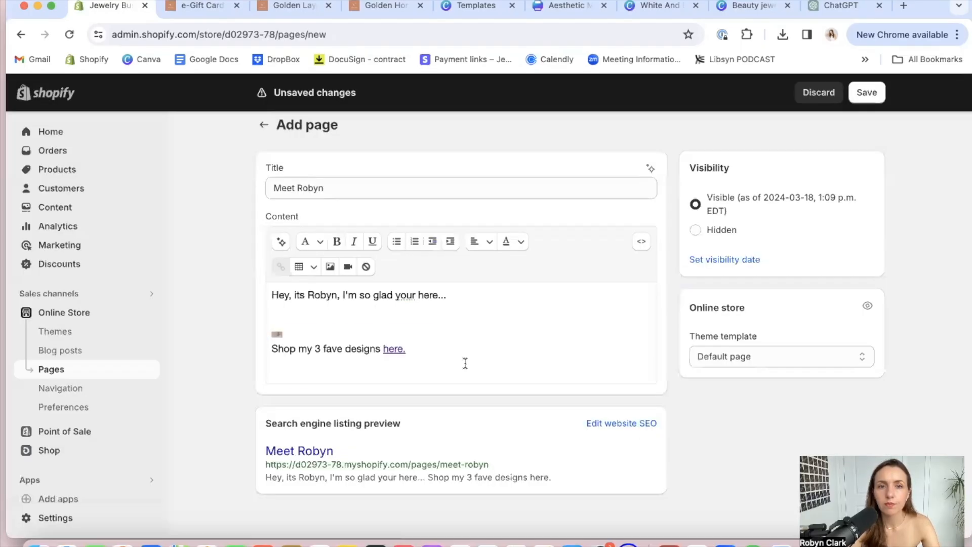
# Set the size of the banner image in the page content to Banner image (600px)
pyautogui.scroll(-1, 403, 345)
pyautogui.click(403, 344)
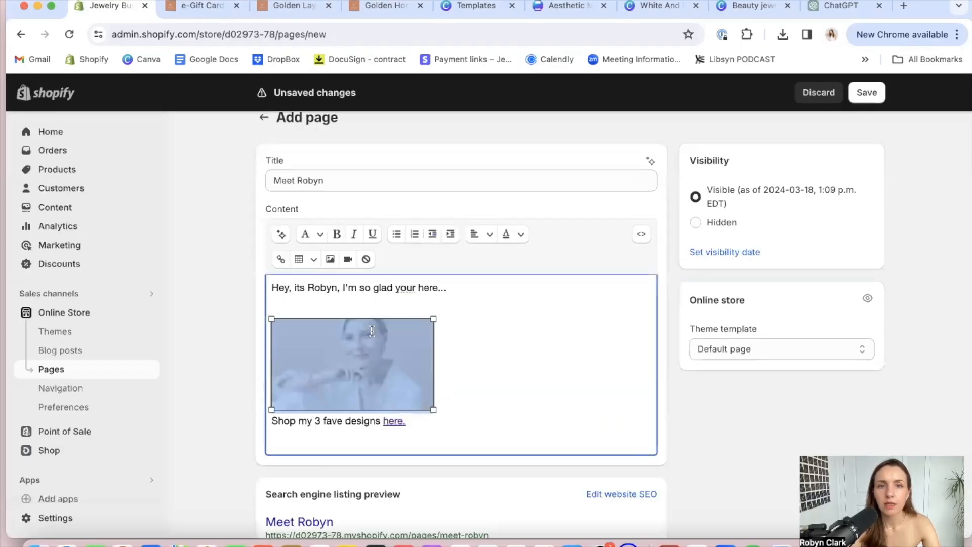
pyautogui.click(330, 260)
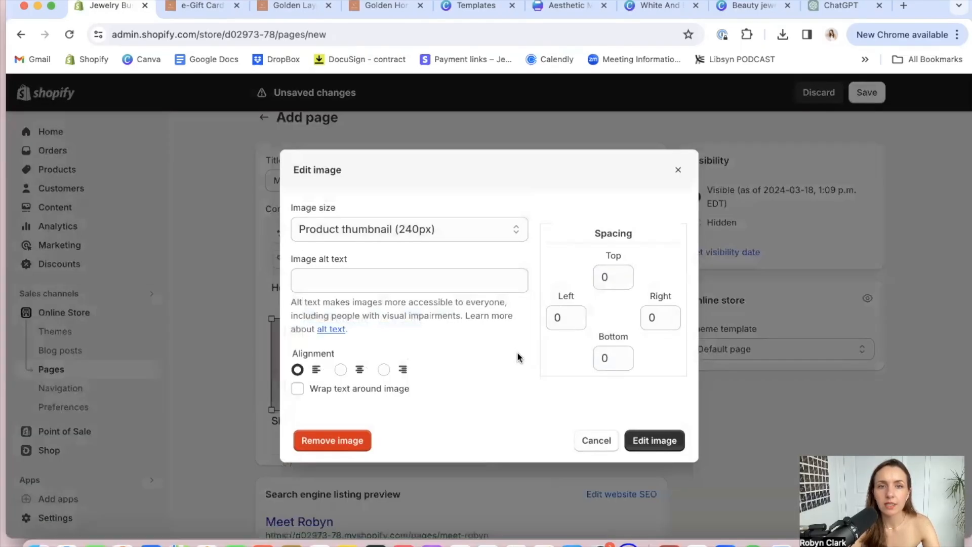
pyautogui.click(444, 225)
pyautogui.click(412, 264)
pyautogui.click(640, 438)
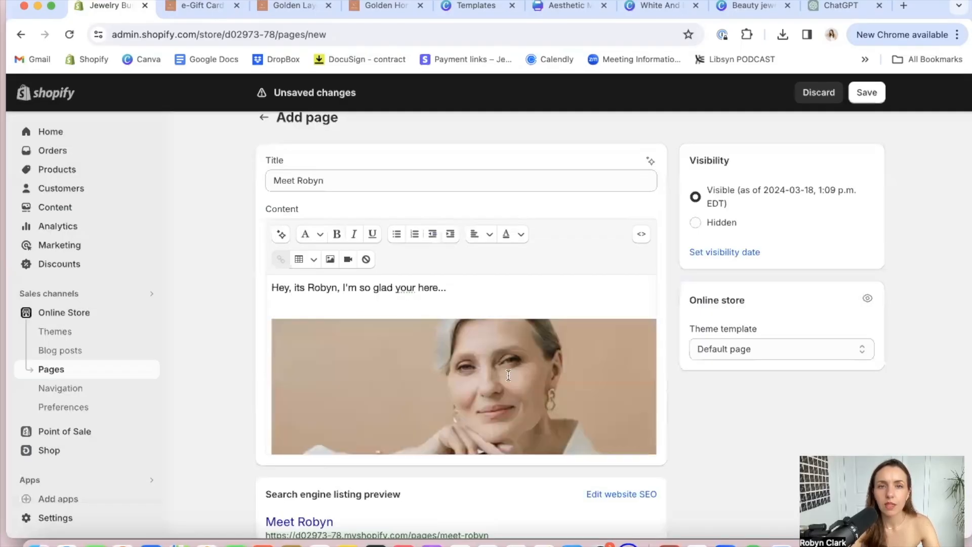
# Check the page content with its resized image and save the new owner introduction page
pyautogui.scroll(-2, 469, 295)
pyautogui.scroll(-1, 469, 296)
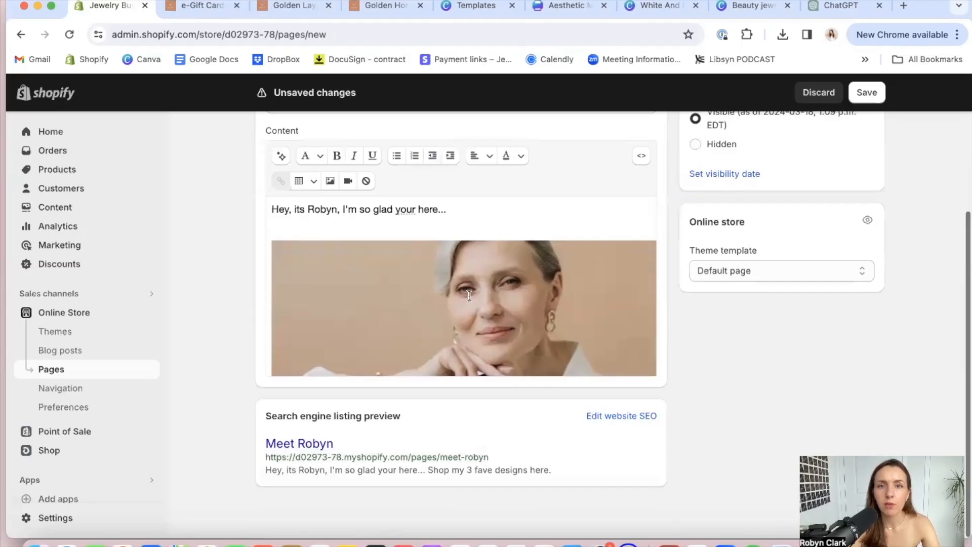
pyautogui.scroll(4, 471, 293)
pyautogui.scroll(-4, 468, 304)
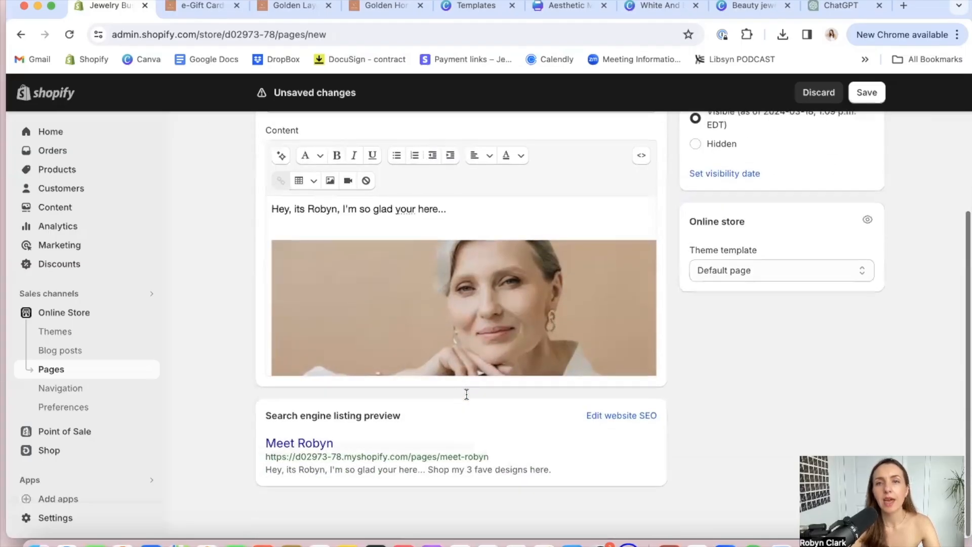
pyautogui.scroll(3, 464, 393)
pyautogui.click(875, 92)
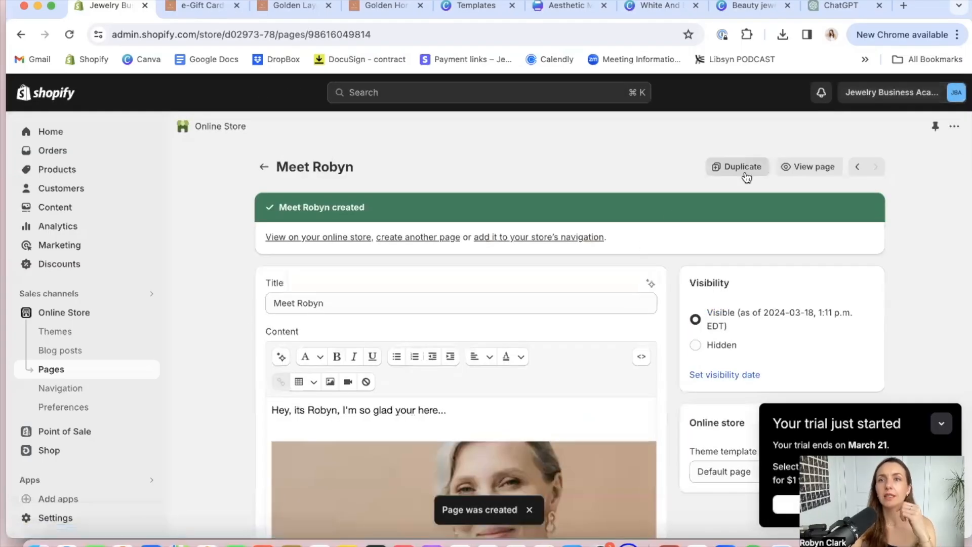
# View the owner introduction page on the online store and examine its greeting, image and shop link
pyautogui.click(788, 166)
pyautogui.scroll(-2, 376, 318)
pyautogui.scroll(-5, 376, 318)
pyautogui.scroll(5, 375, 317)
pyautogui.scroll(-5, 350, 356)
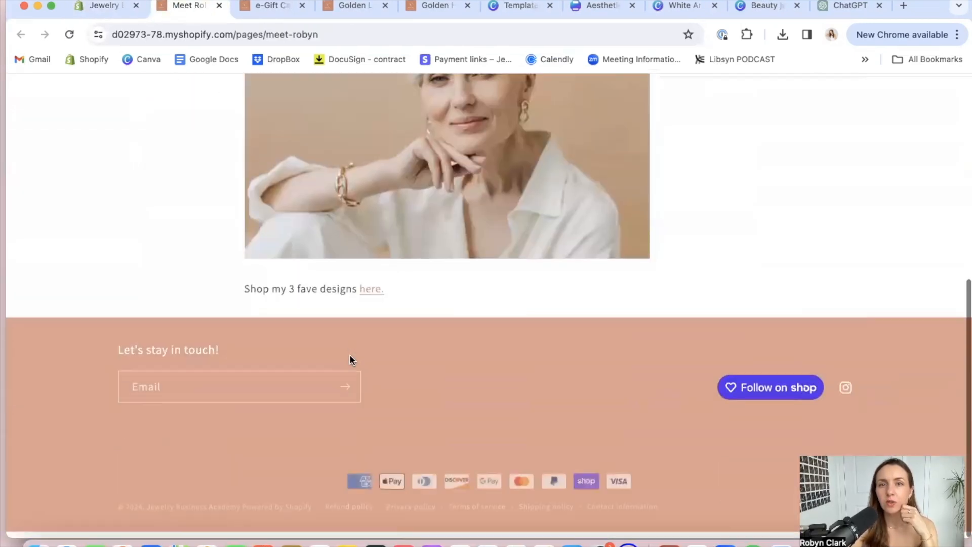
pyautogui.scroll(1, 349, 359)
pyautogui.scroll(5, 393, 347)
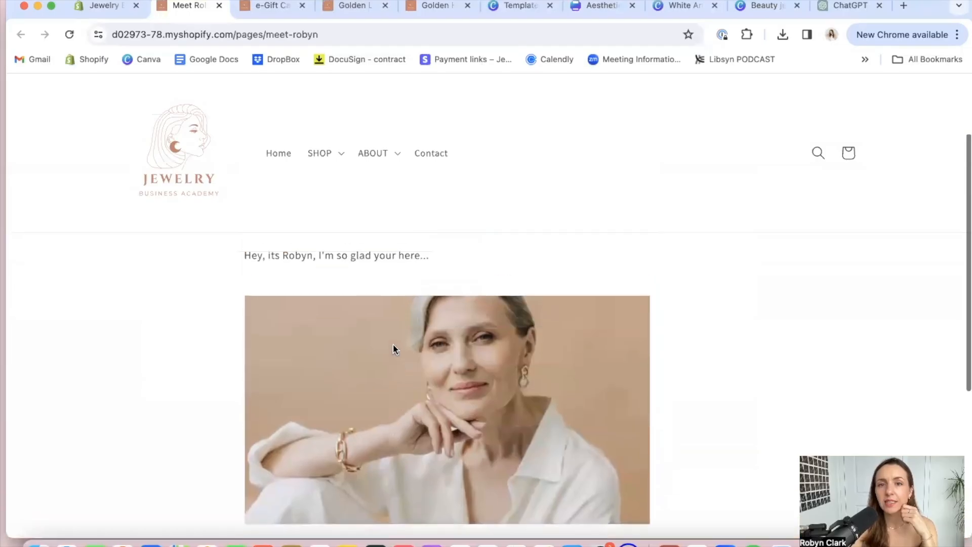
pyautogui.scroll(-4, 377, 440)
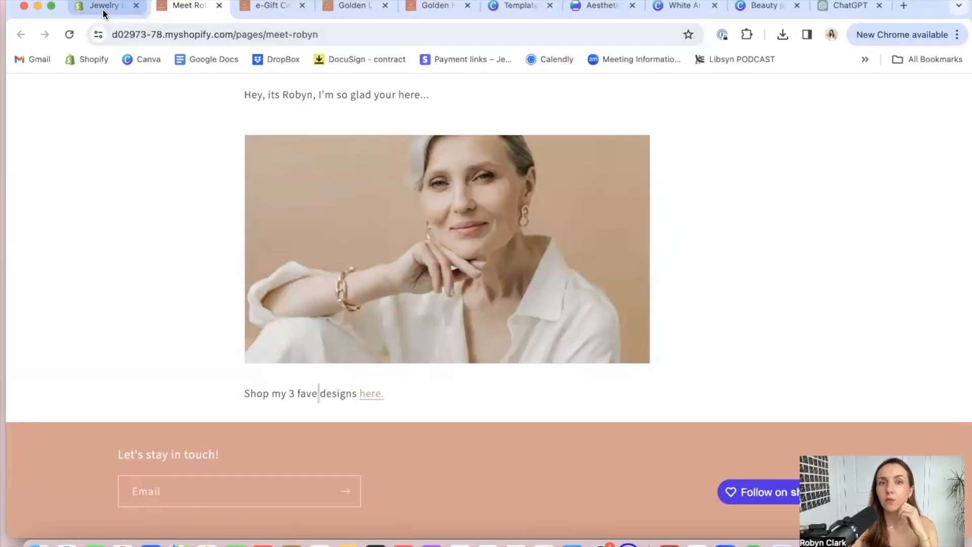
# Return to the store admin and open the Main menu for editing in the store navigation
pyautogui.click(121, 12)
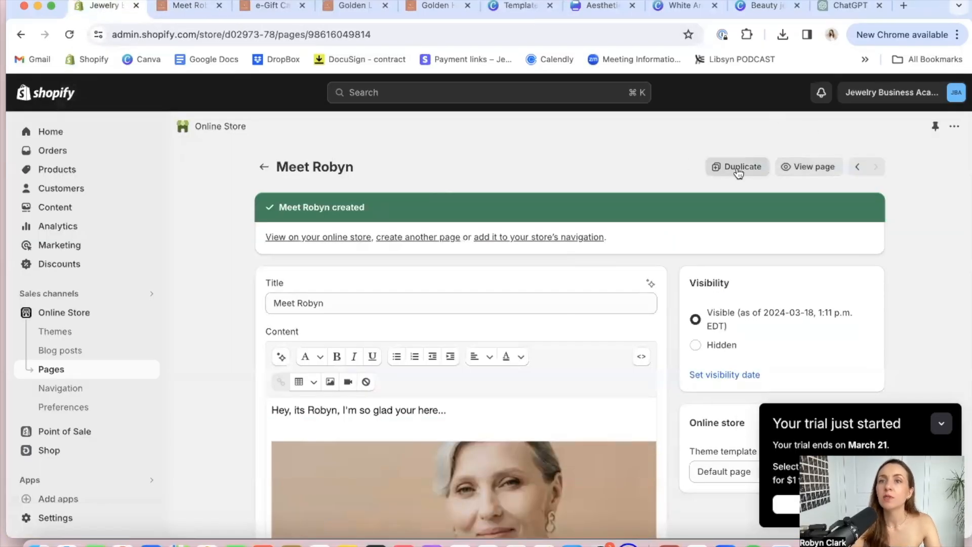
pyautogui.click(264, 167)
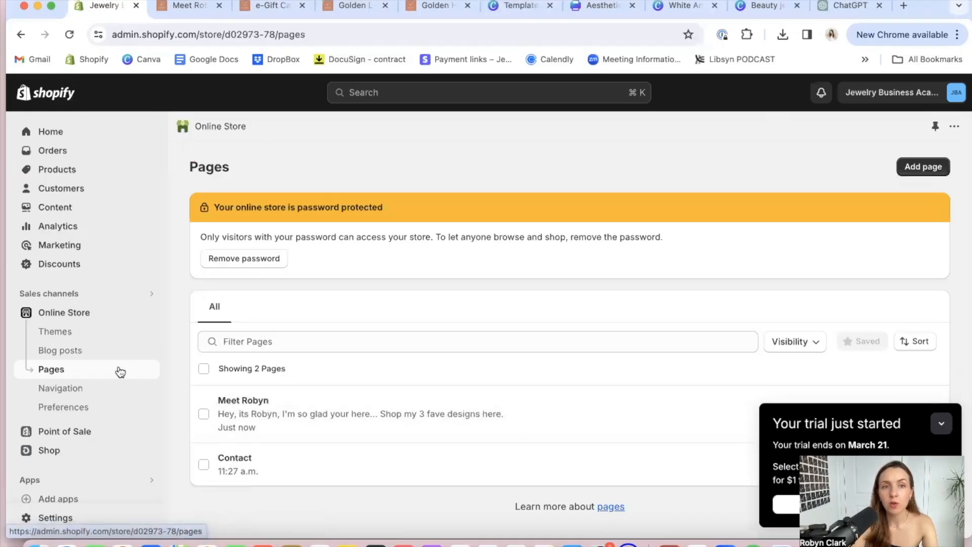
pyautogui.click(66, 393)
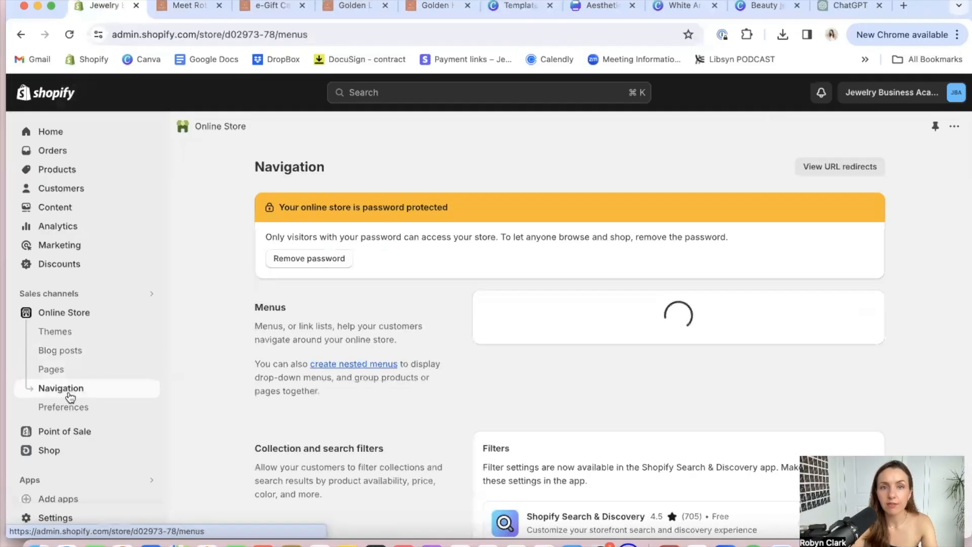
pyautogui.click(499, 387)
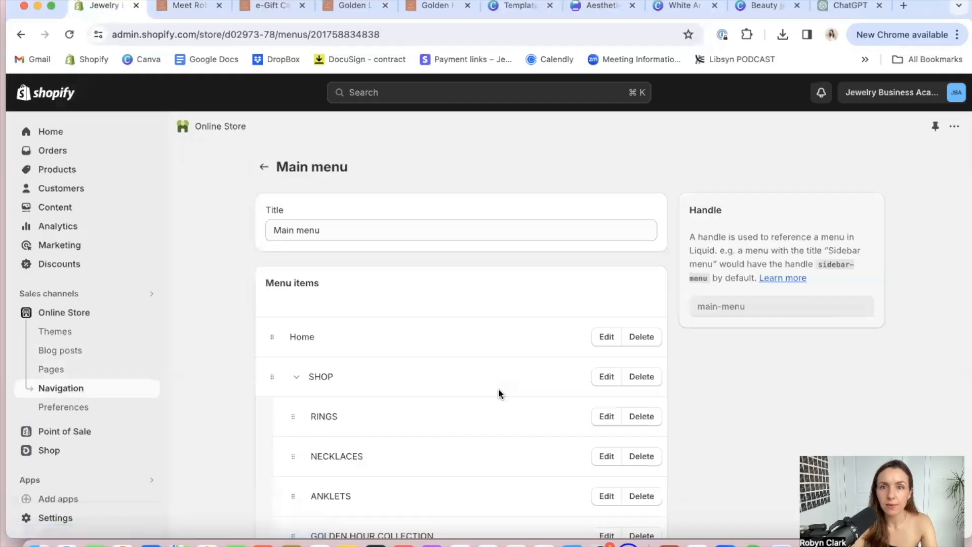
pyautogui.scroll(-5, 395, 428)
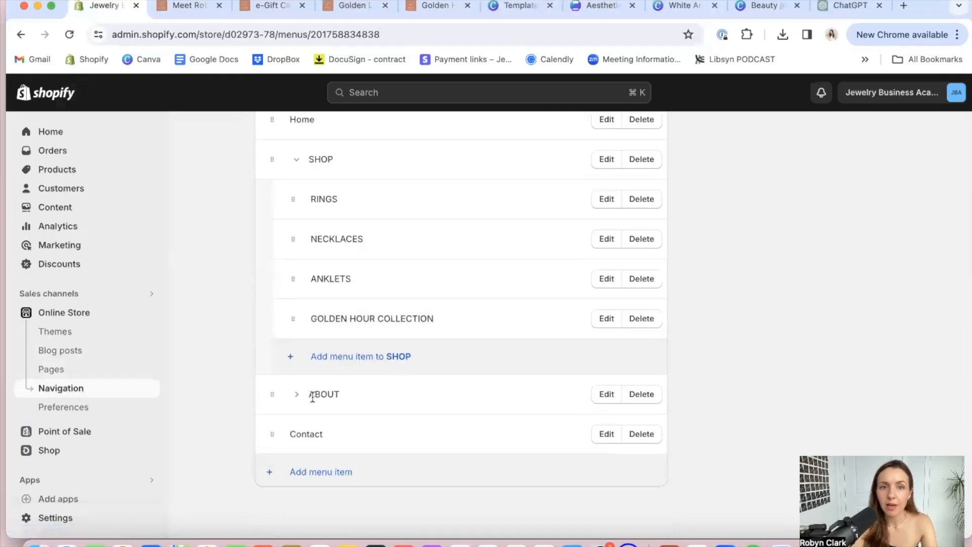
# Link the owner introduction item under ABOUT to the new owner introduction page and save the menu
pyautogui.click(296, 395)
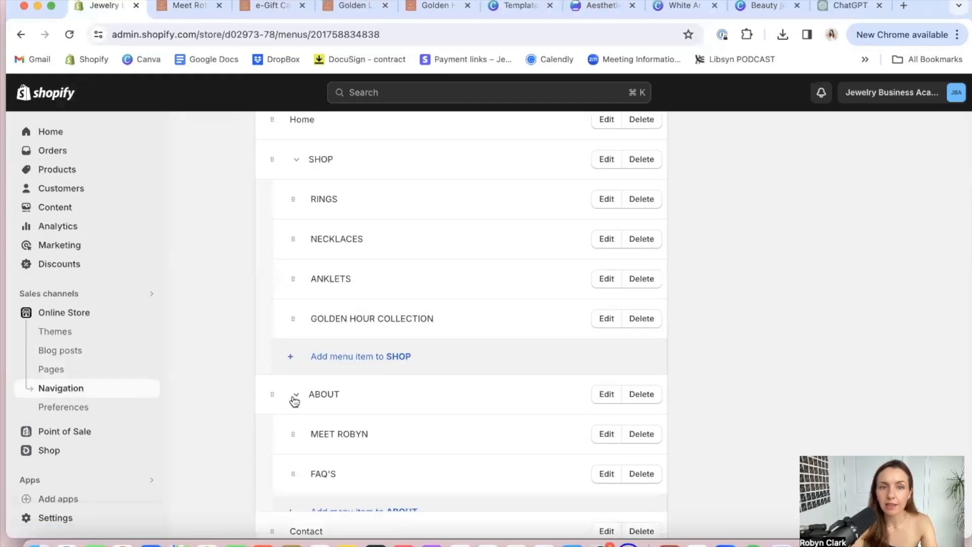
pyautogui.click(606, 434)
pyautogui.click(795, 217)
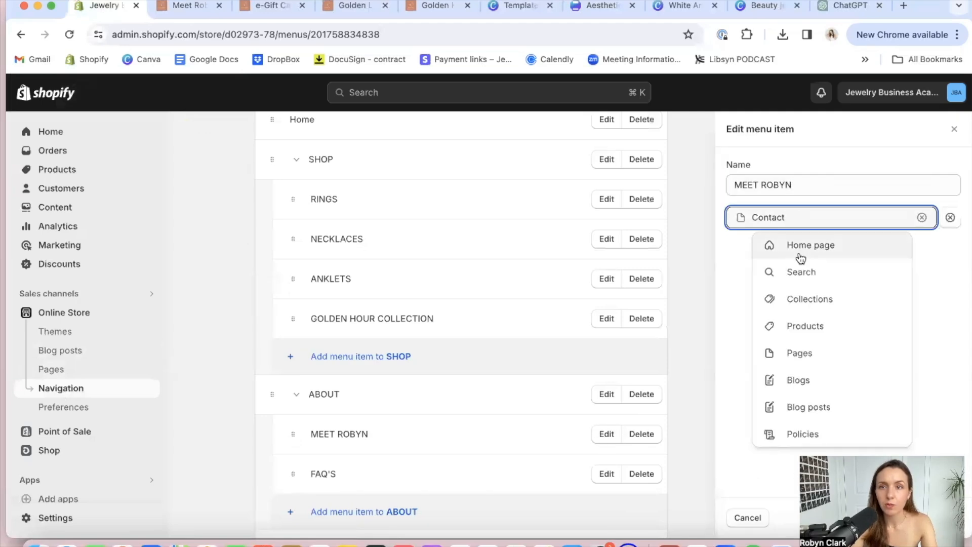
pyautogui.click(792, 352)
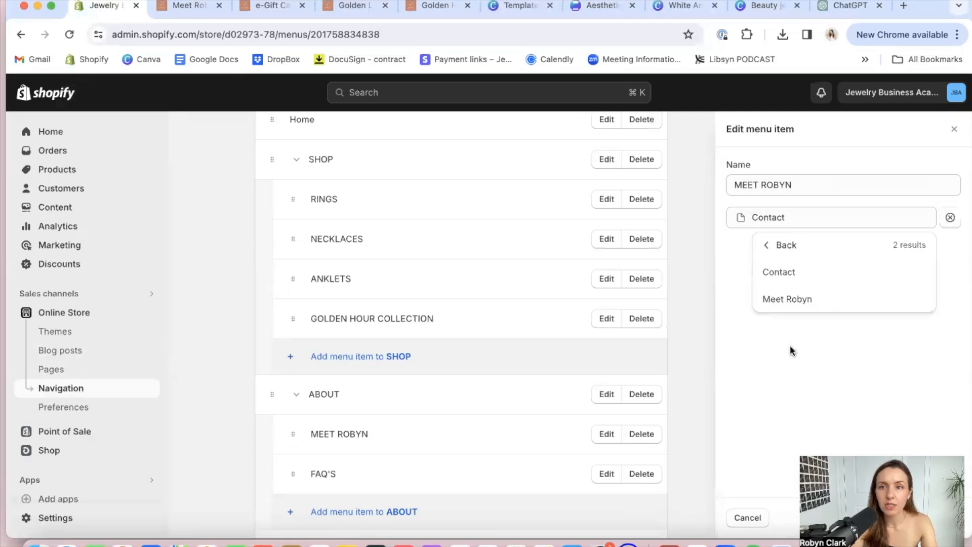
pyautogui.click(793, 301)
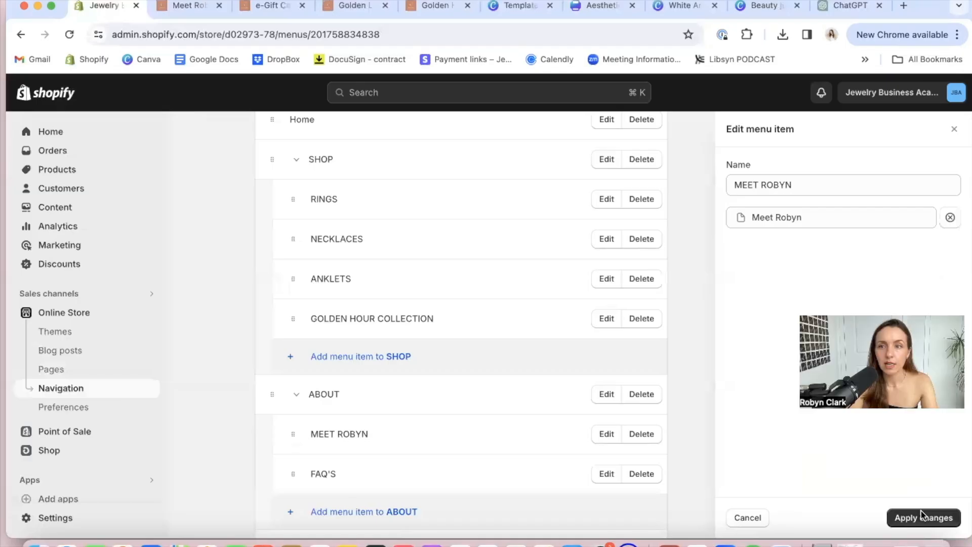
pyautogui.click(926, 517)
pyautogui.click(870, 93)
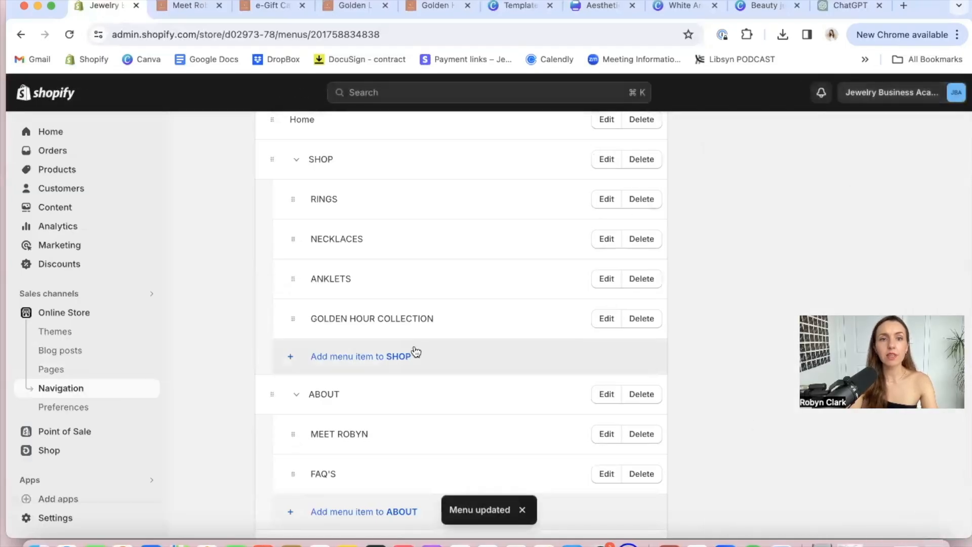
# Switch to the Golden Layering Necklace preview and open the store's home page from it
pyautogui.click(176, 6)
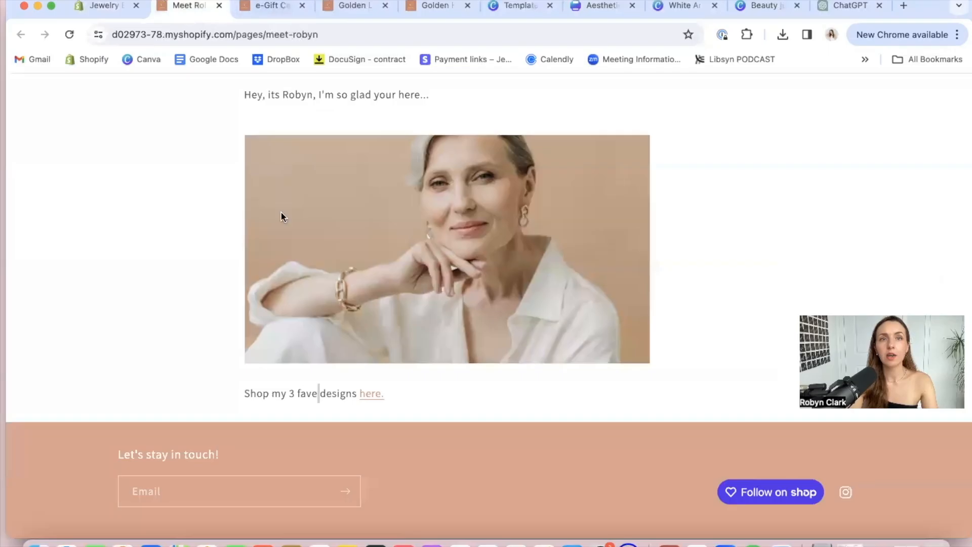
pyautogui.scroll(5, 282, 213)
pyautogui.click(277, 7)
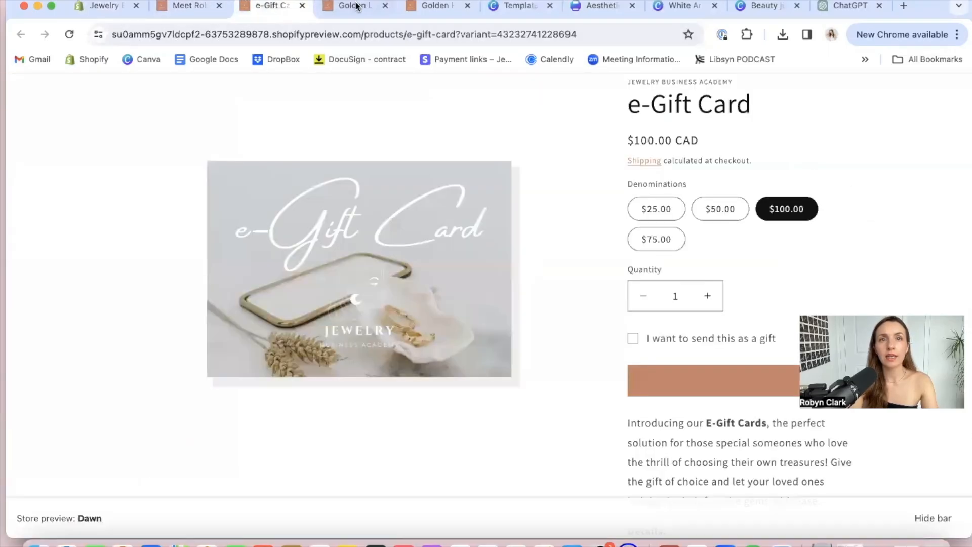
pyautogui.click(329, 7)
pyautogui.click(189, 152)
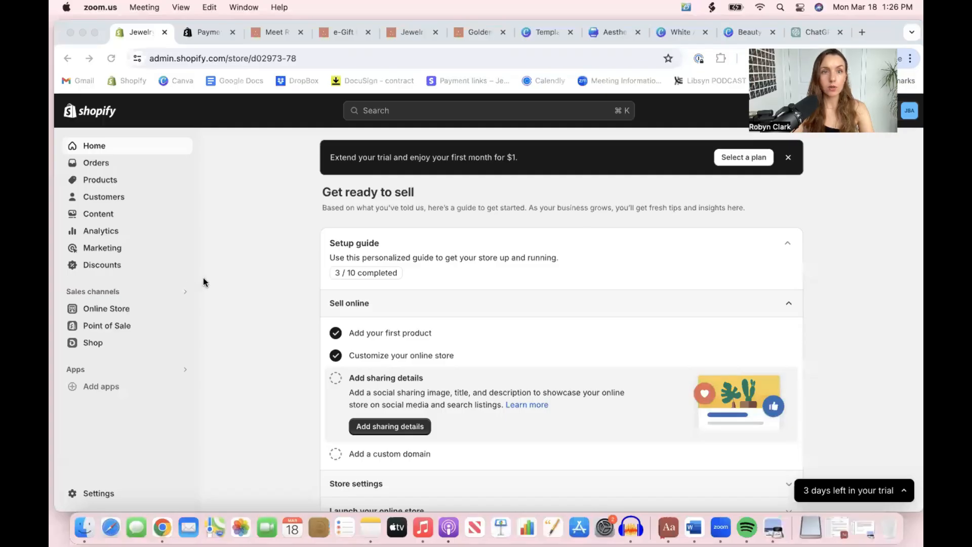
# Start a new product collection in the store admin and title it Summer Breeze Collection
pyautogui.click(203, 279)
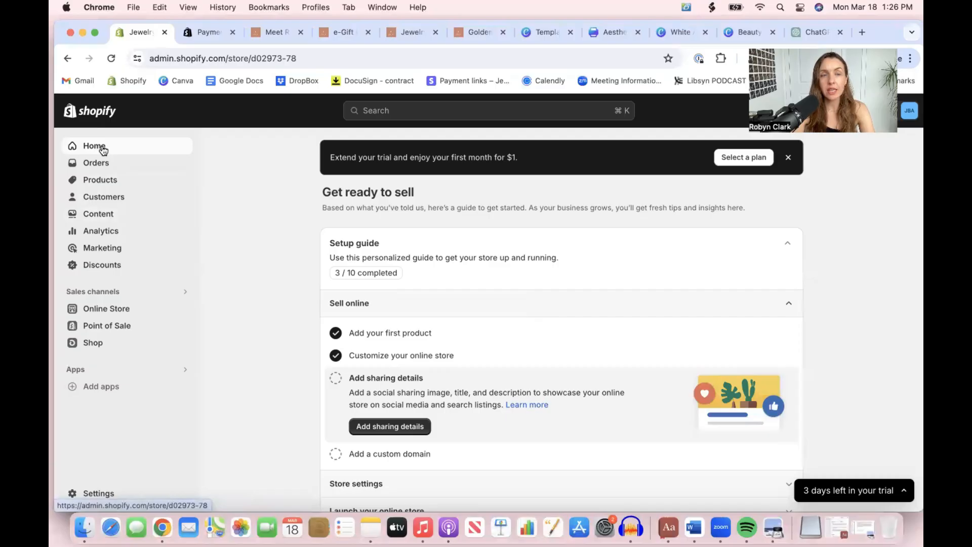
pyautogui.click(99, 182)
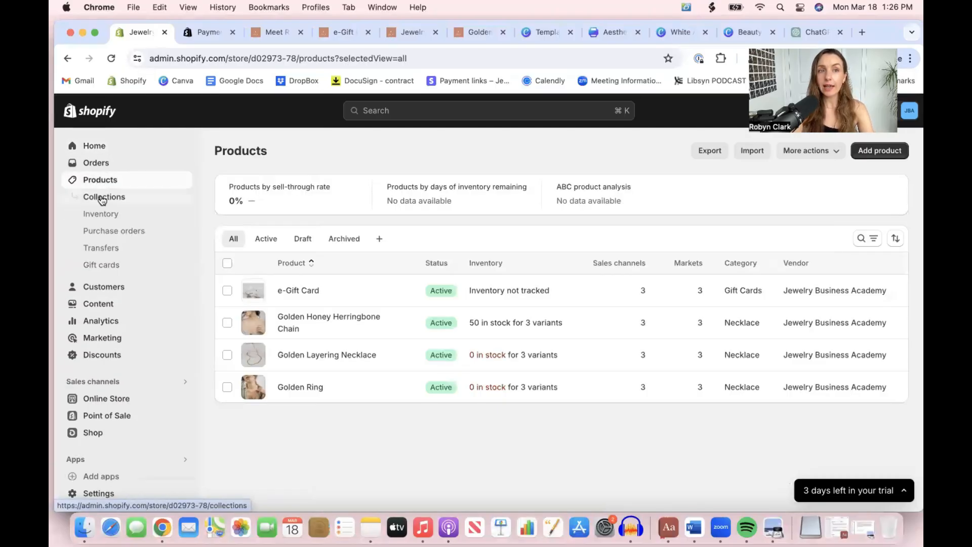
pyautogui.click(102, 198)
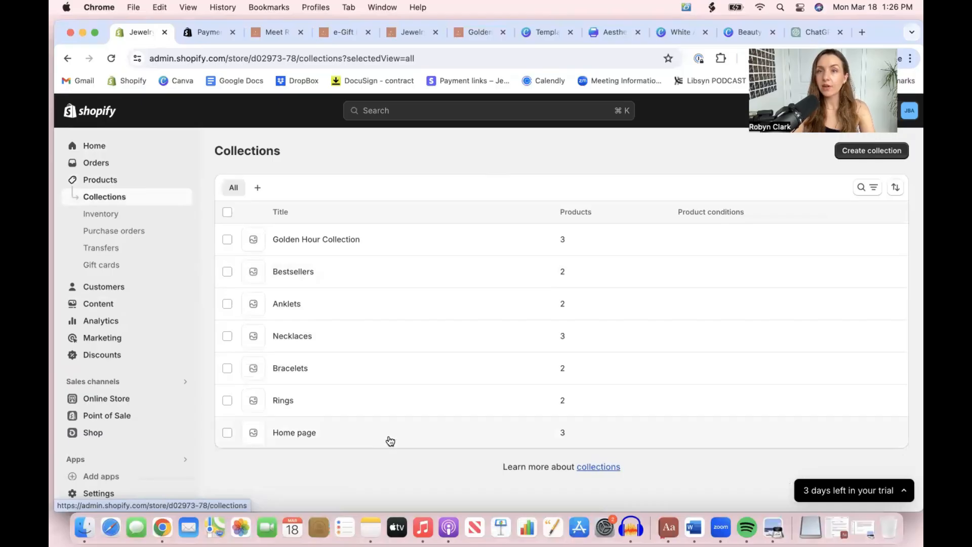
pyautogui.click(865, 152)
pyautogui.click(424, 208)
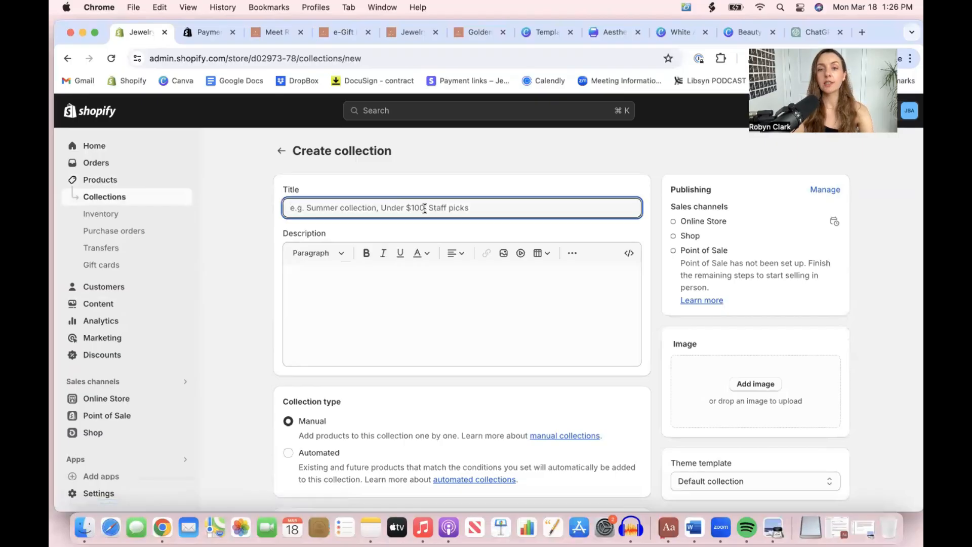
pyautogui.write('Summer')
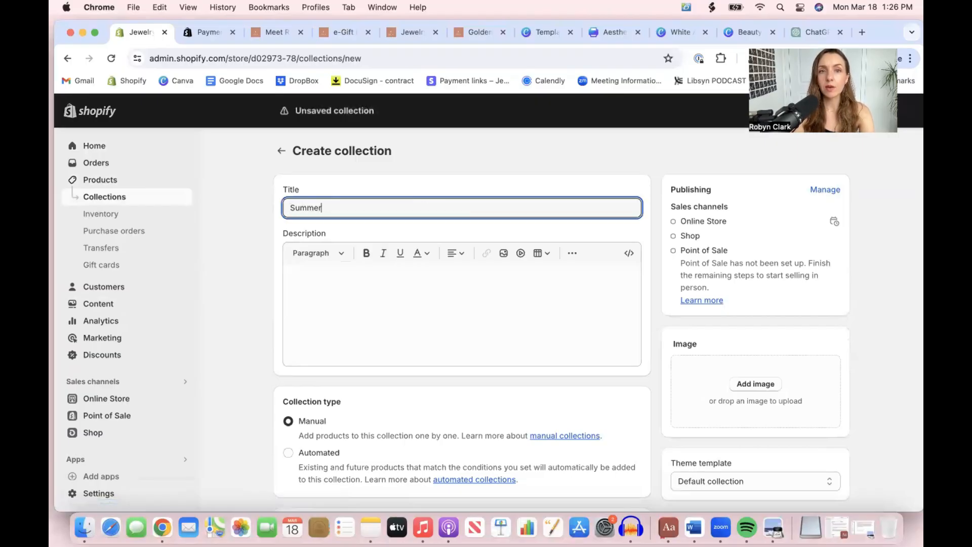
pyautogui.write(' Breeze Collection')
pyautogui.click(399, 307)
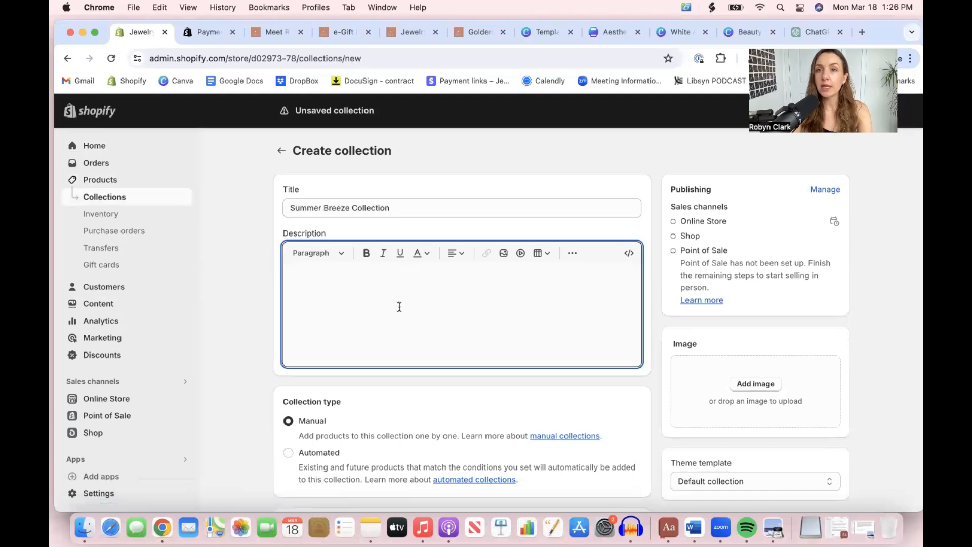
# Check the new collection's sales channels without changing them and set the collection type to Automated
pyautogui.click(825, 189)
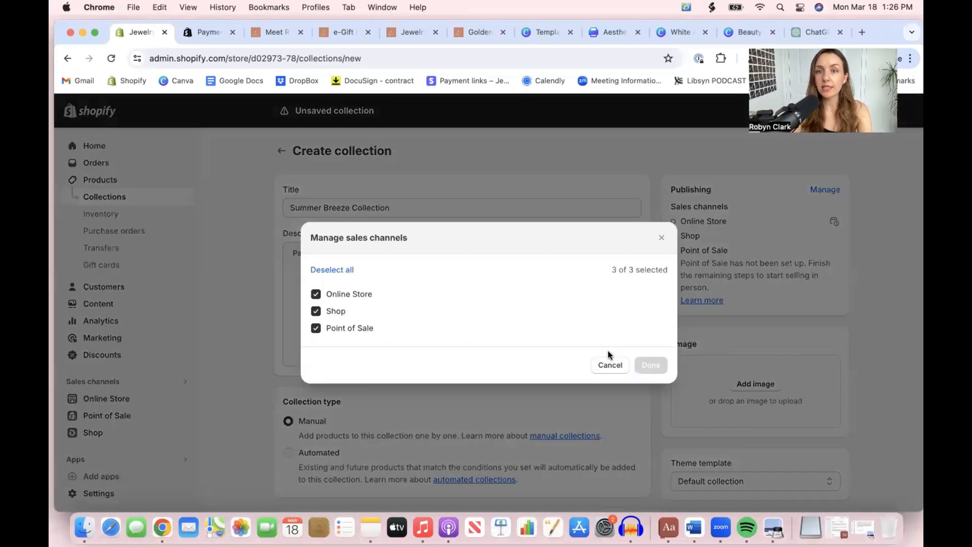
pyautogui.click(612, 365)
pyautogui.scroll(-3, 482, 365)
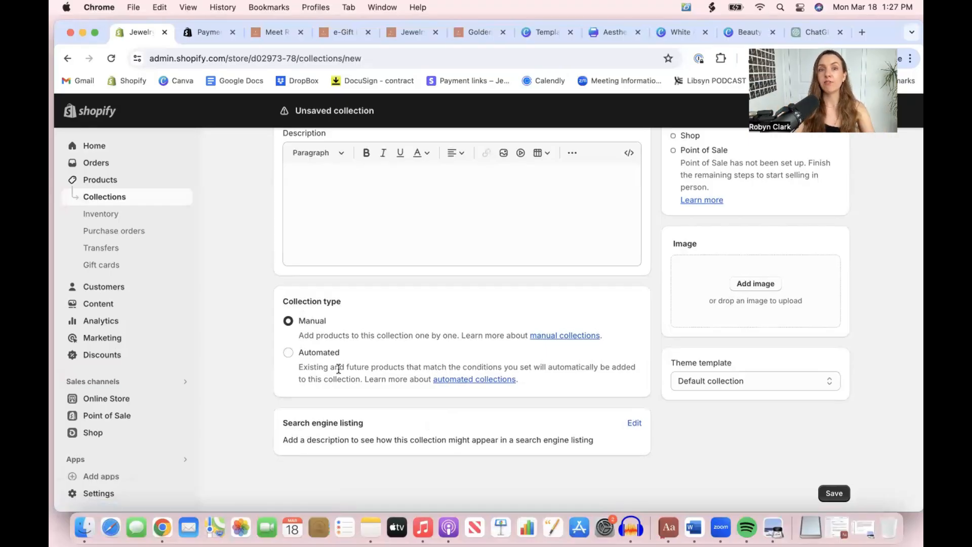
pyautogui.click(288, 353)
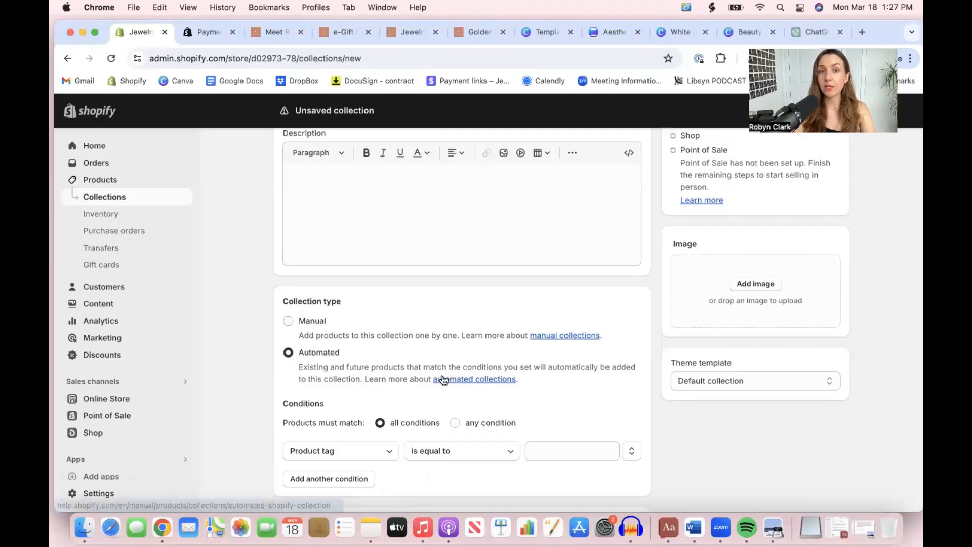
# Set the collection's condition to product tag is equal to "summer breeze collection" and save the collection
pyautogui.scroll(-3, 444, 380)
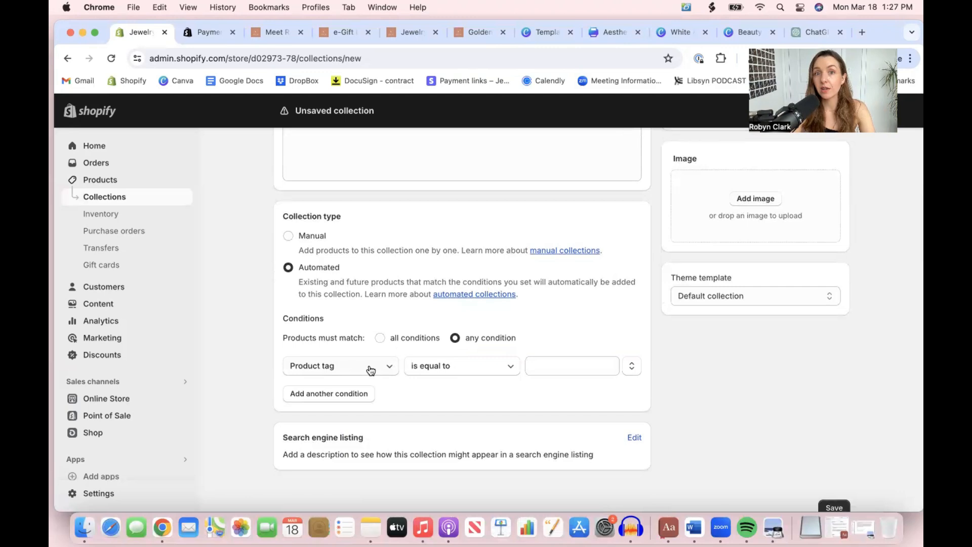
pyautogui.click(387, 366)
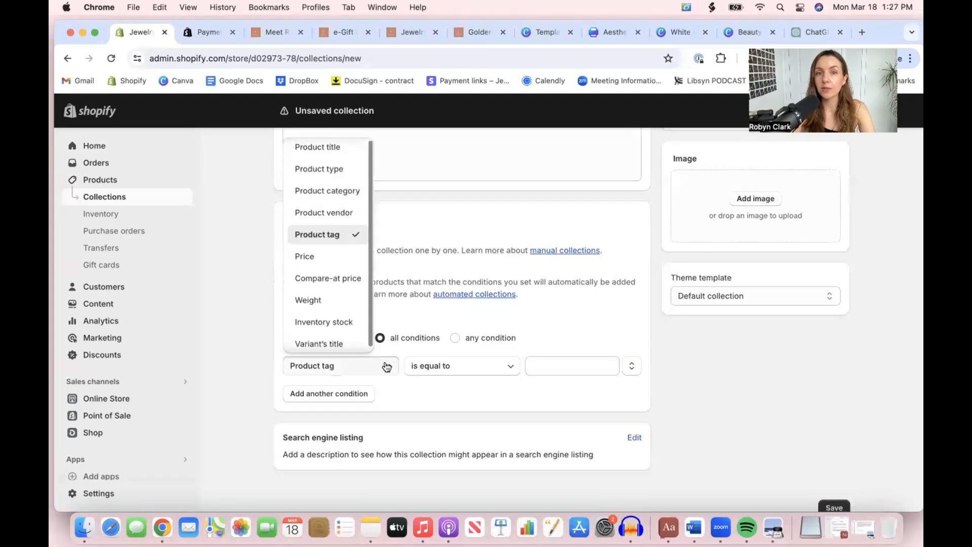
pyautogui.click(330, 237)
pyautogui.click(566, 367)
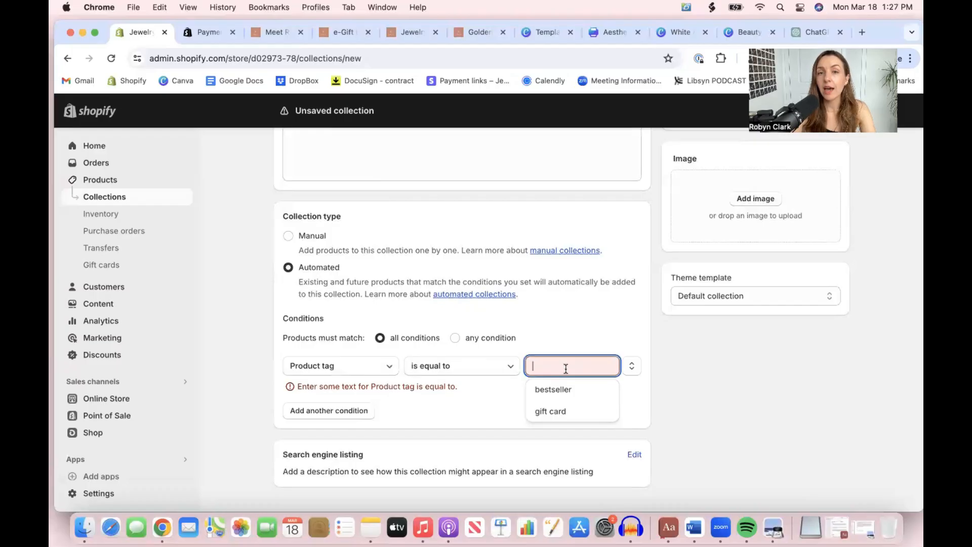
pyautogui.write('br')
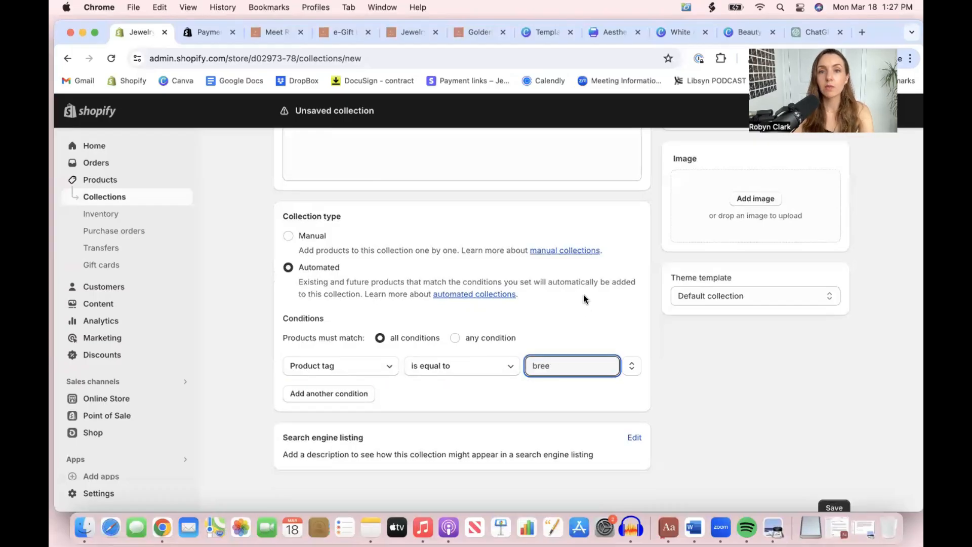
pyautogui.write('ee')
pyautogui.scroll(4, 584, 305)
pyautogui.scroll(-5, 584, 305)
pyautogui.press('BackSpace')
pyautogui.press('BackSpace')
pyautogui.press('BackSpace')
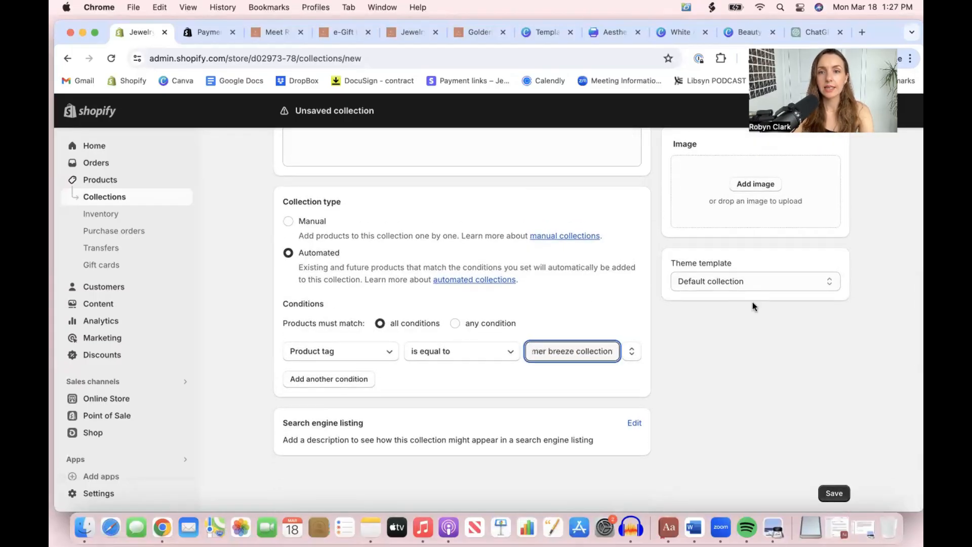
pyautogui.click(752, 305)
pyautogui.click(833, 490)
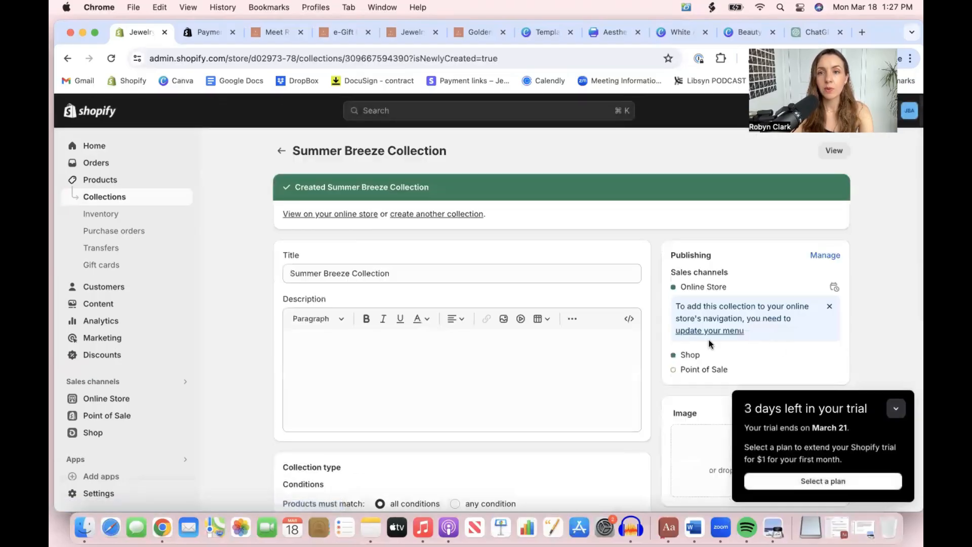
# Open the Golden Layering Necklace product and add the tag "summer breeze collection"
pyautogui.scroll(-7, 609, 338)
pyautogui.scroll(7, 609, 338)
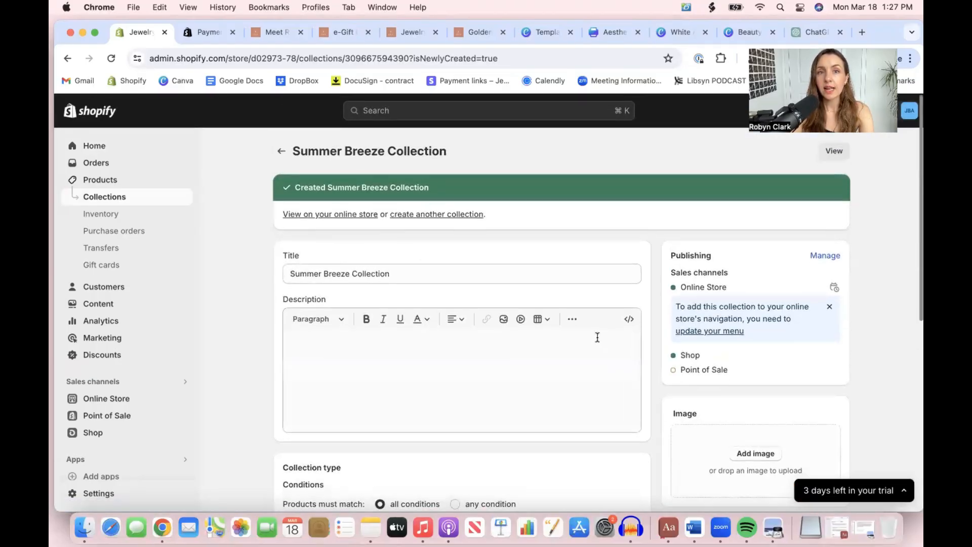
pyautogui.click(117, 183)
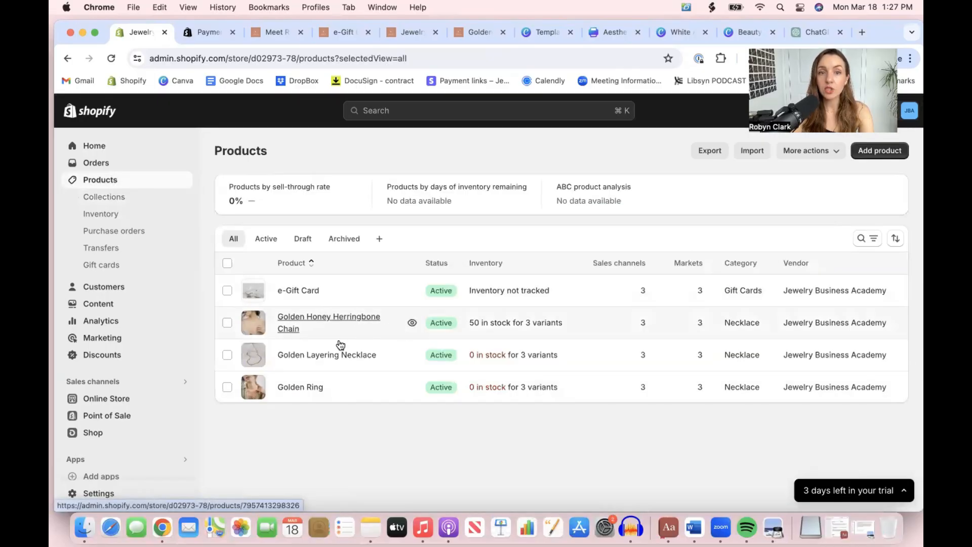
pyautogui.click(347, 356)
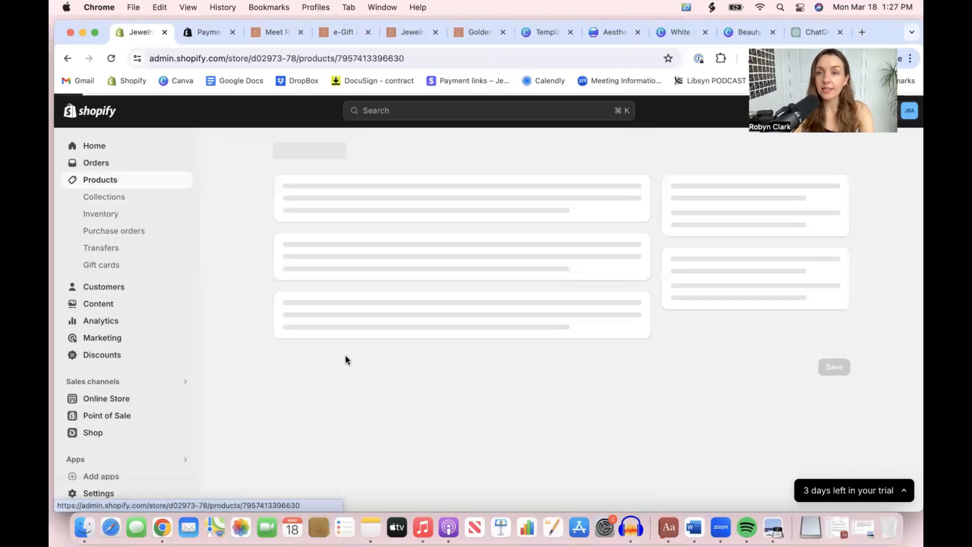
pyautogui.scroll(-10, 740, 390)
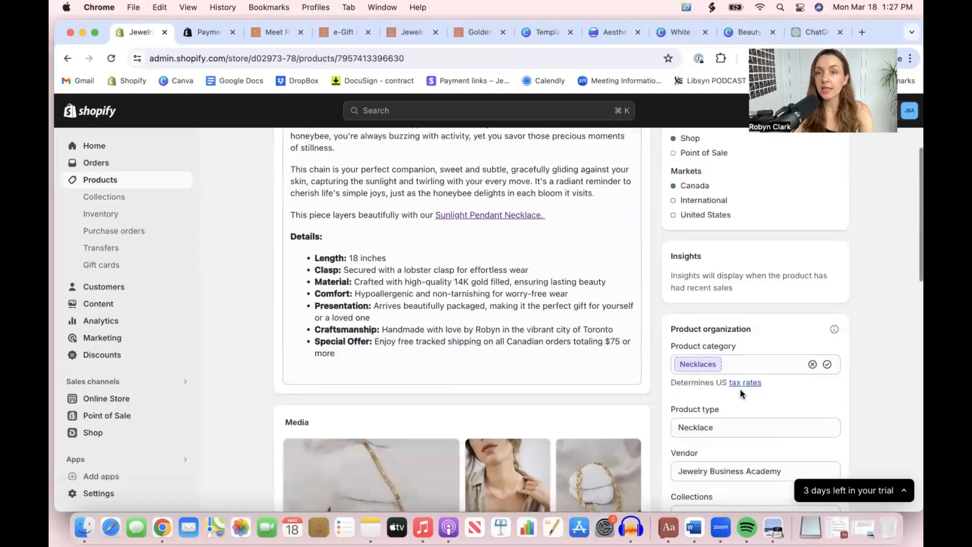
pyautogui.click(701, 450)
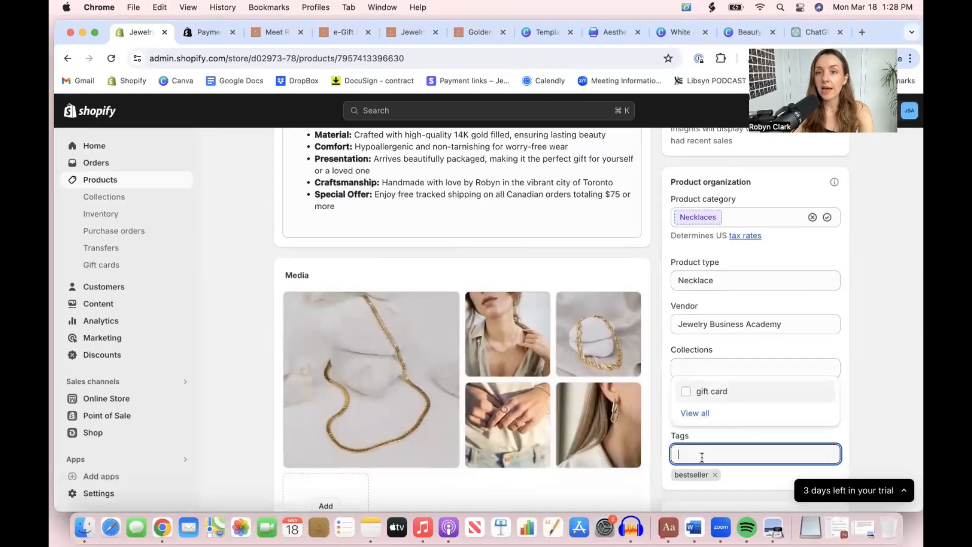
pyautogui.write('summer bre')
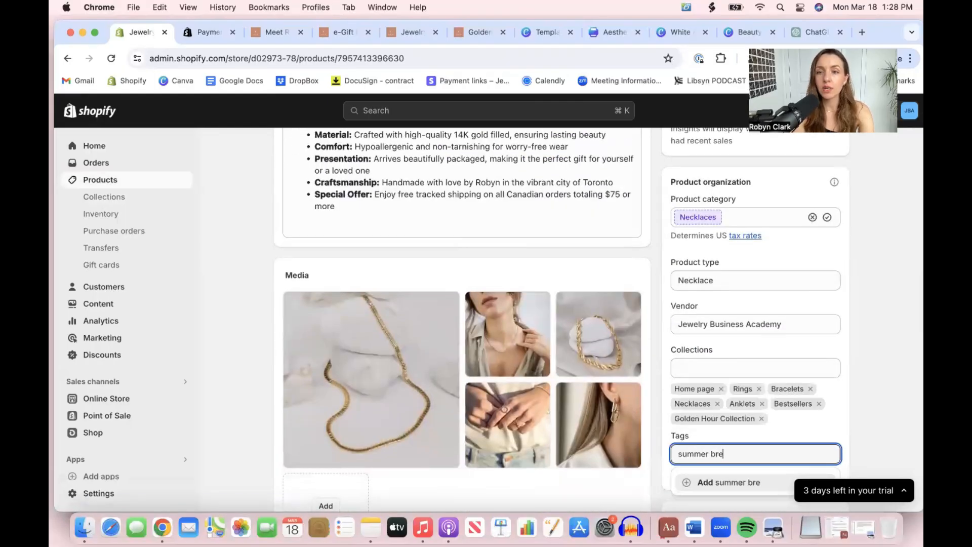
pyautogui.write('eze collection')
pyautogui.press('Return')
# Try to save the tag change on the Golden Layering Necklace product
pyautogui.scroll(-3, 913, 385)
pyautogui.click(861, 408)
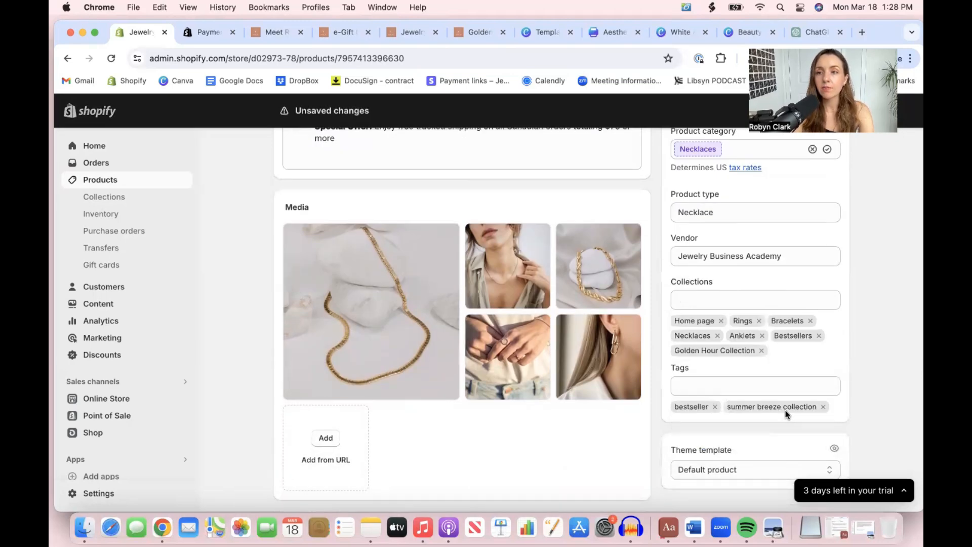
pyautogui.scroll(15, 787, 411)
pyautogui.scroll(-20, 889, 282)
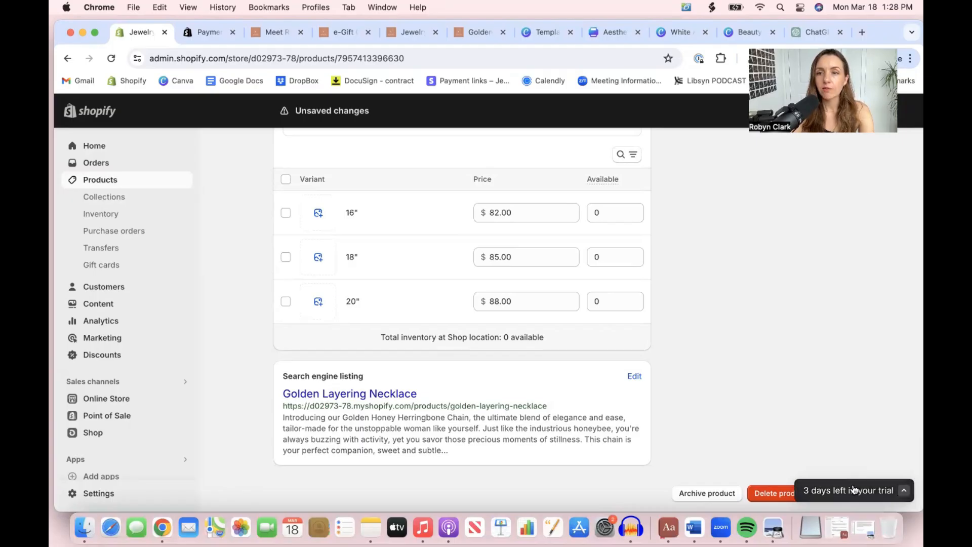
pyautogui.click(903, 493)
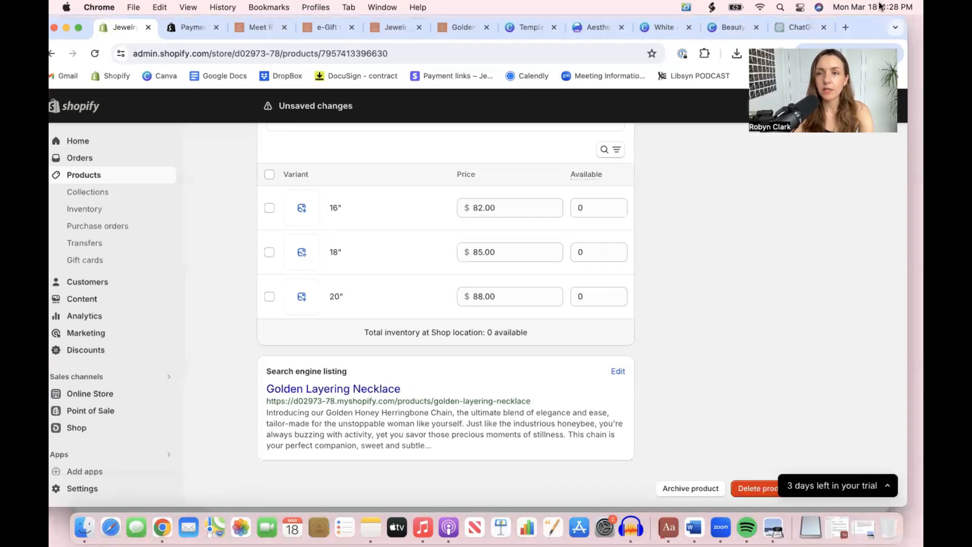
pyautogui.moveTo(878, 7); pyautogui.dragTo(888, 7)
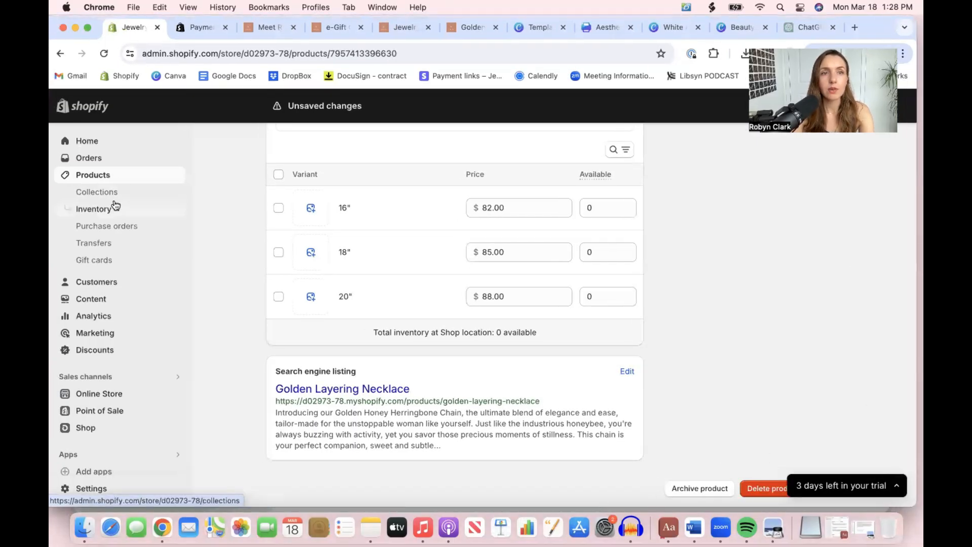
# Leave the Golden Layering Necklace without saving its changes and return to the collections list
pyautogui.click(101, 192)
pyautogui.click(632, 330)
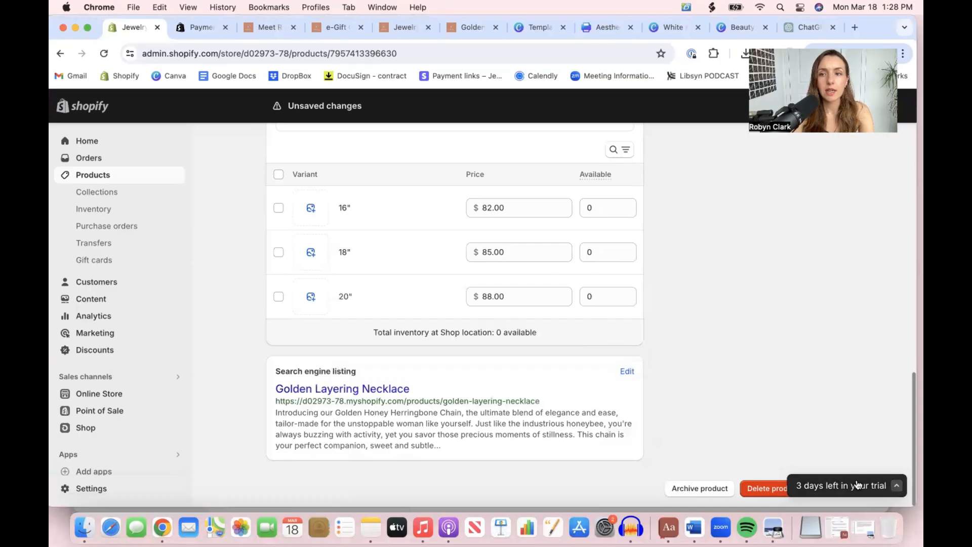
pyautogui.click(105, 192)
pyautogui.click(633, 330)
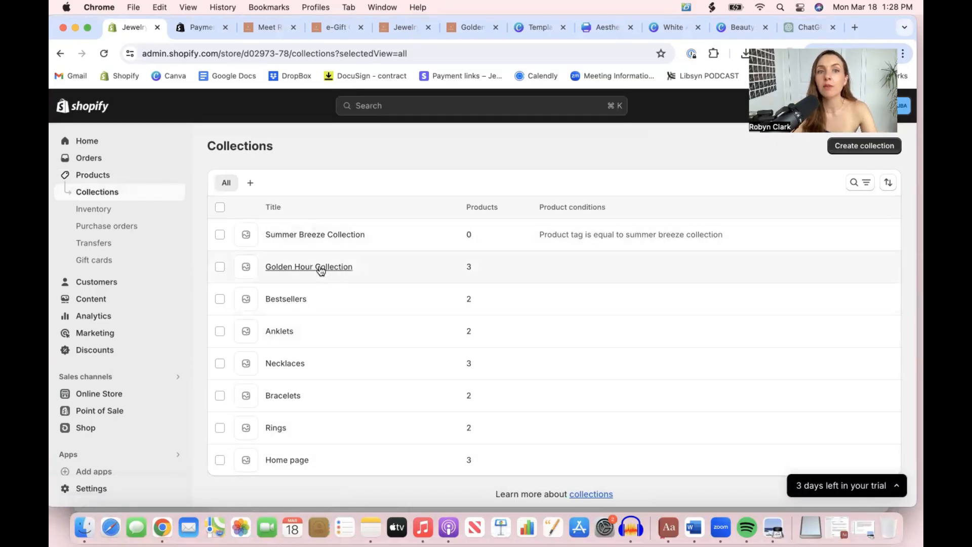
# Open the Golden Hour Collection in the admin and review its description and product list
pyautogui.click(284, 268)
pyautogui.scroll(-3, 416, 453)
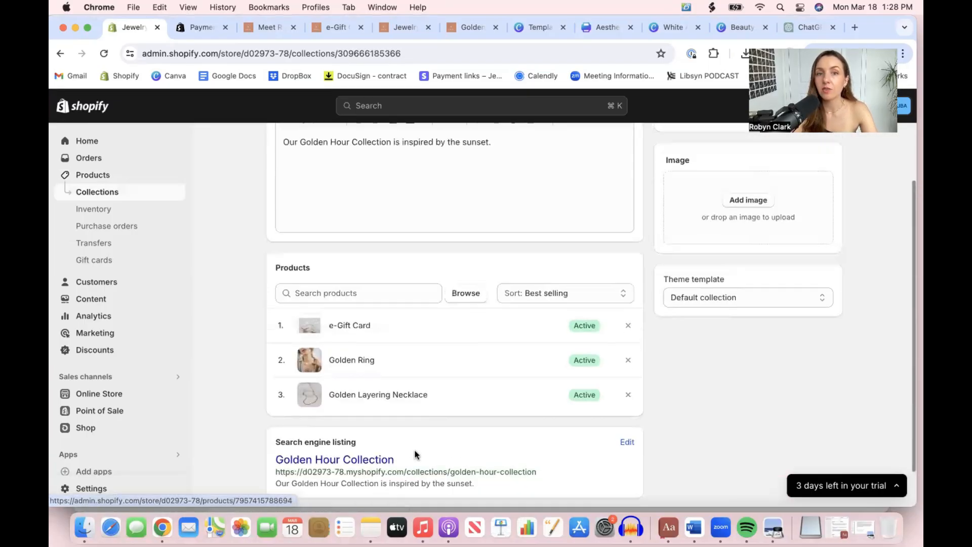
pyautogui.scroll(2, 374, 385)
pyautogui.scroll(3, 392, 393)
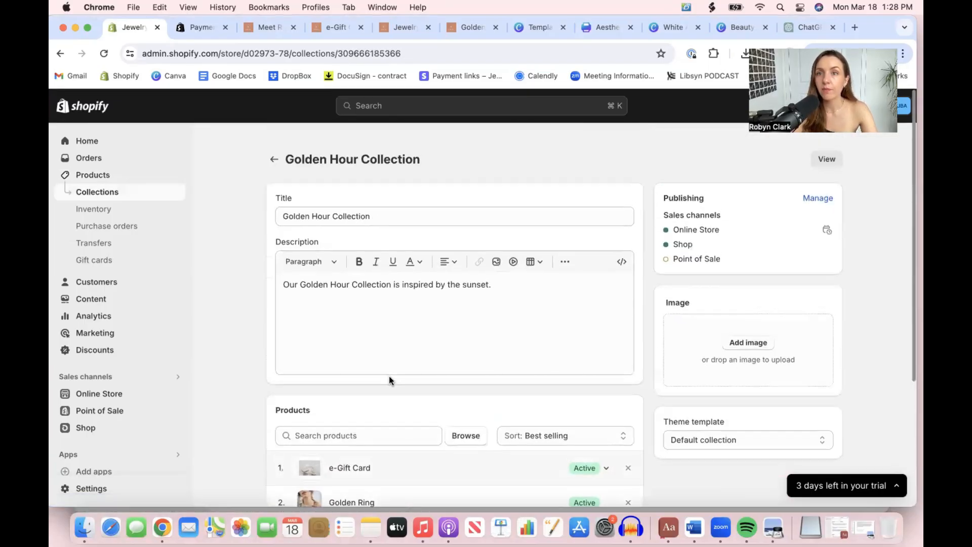
# View the Golden Hour Collection on the online store and examine its heading, description and products
pyautogui.click(831, 147)
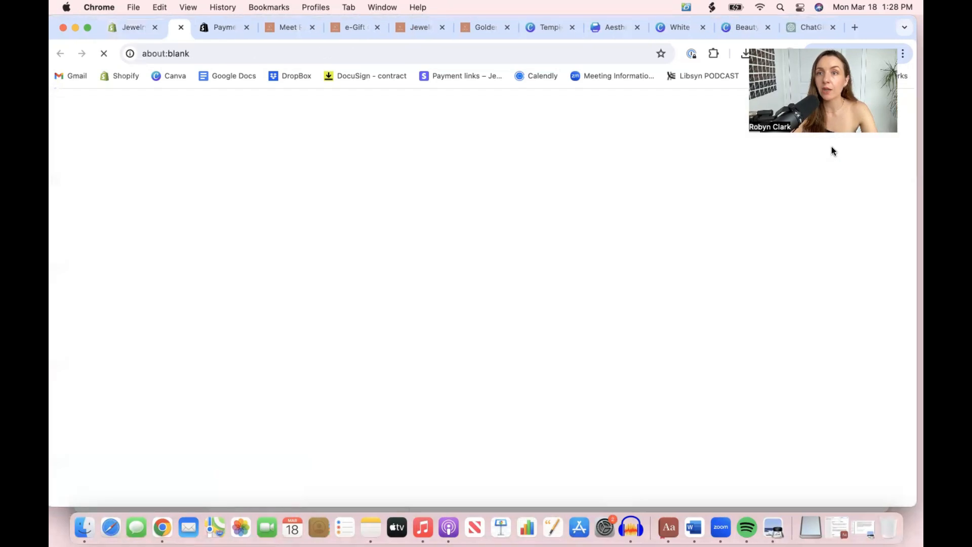
pyautogui.scroll(-5, 419, 298)
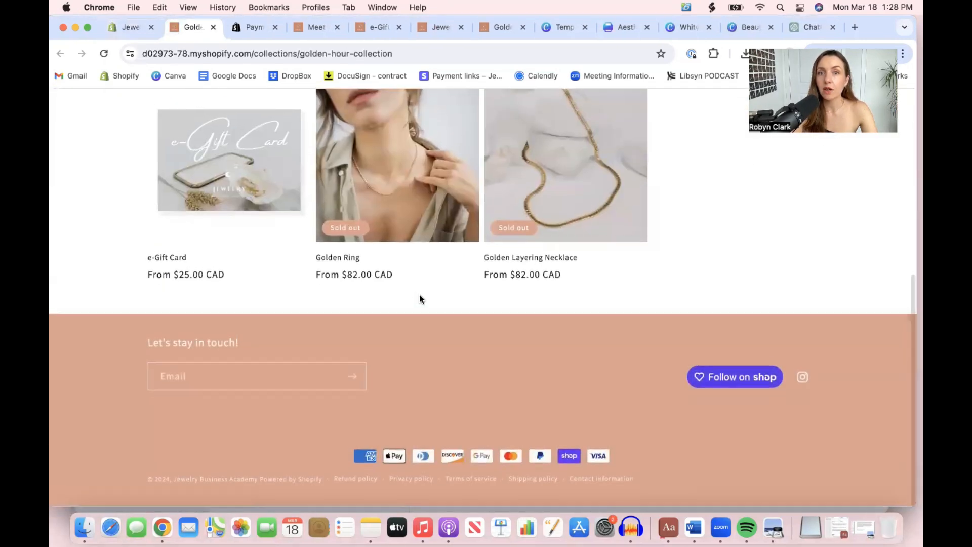
pyautogui.scroll(5, 420, 299)
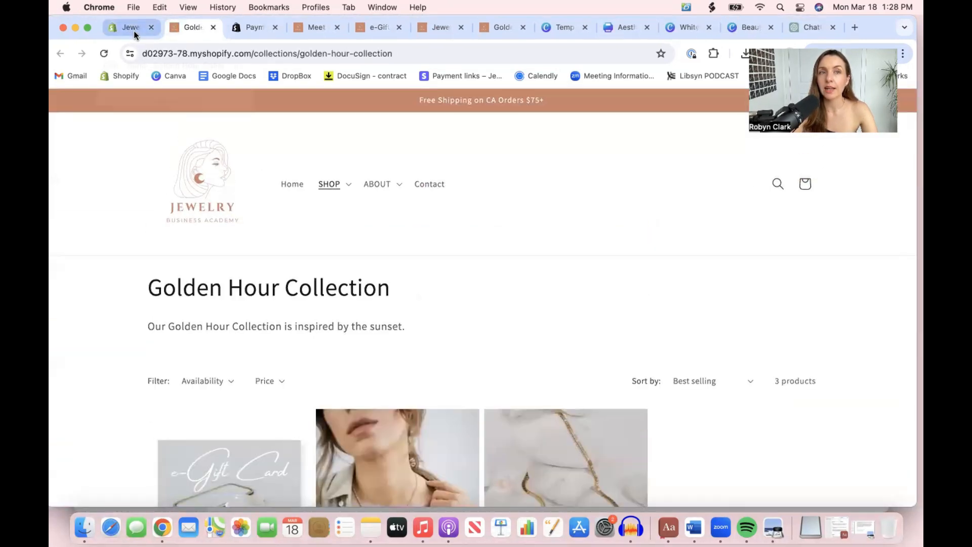
pyautogui.scroll(-5, 427, 308)
pyautogui.scroll(5, 426, 308)
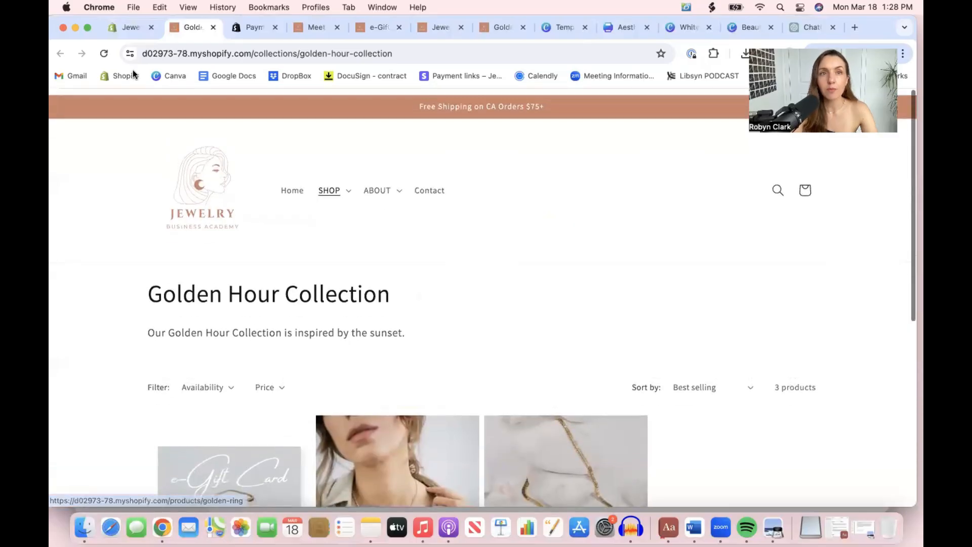
# Open the Anklets collection in the admin and set its product sort order to Manually
pyautogui.click(130, 27)
pyautogui.click(91, 193)
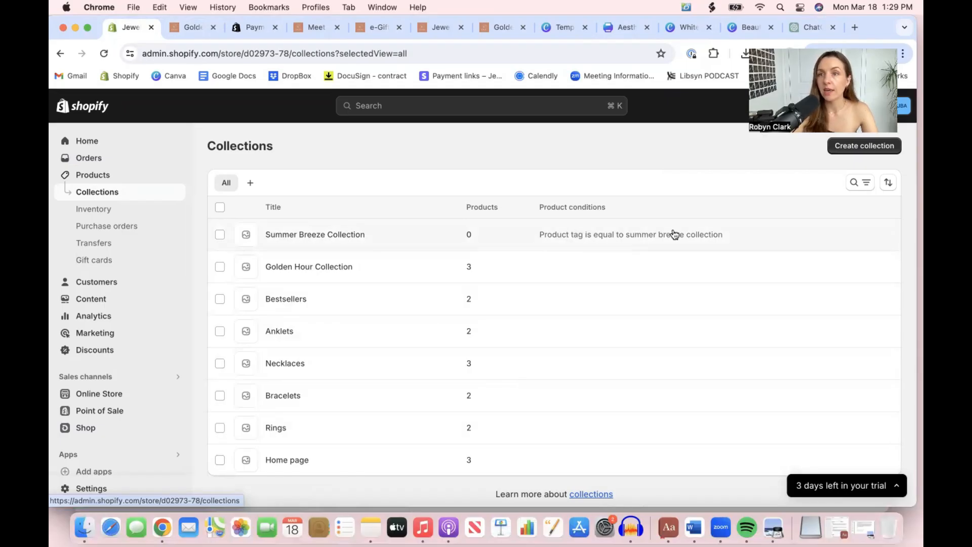
pyautogui.click(278, 333)
pyautogui.scroll(-3, 451, 330)
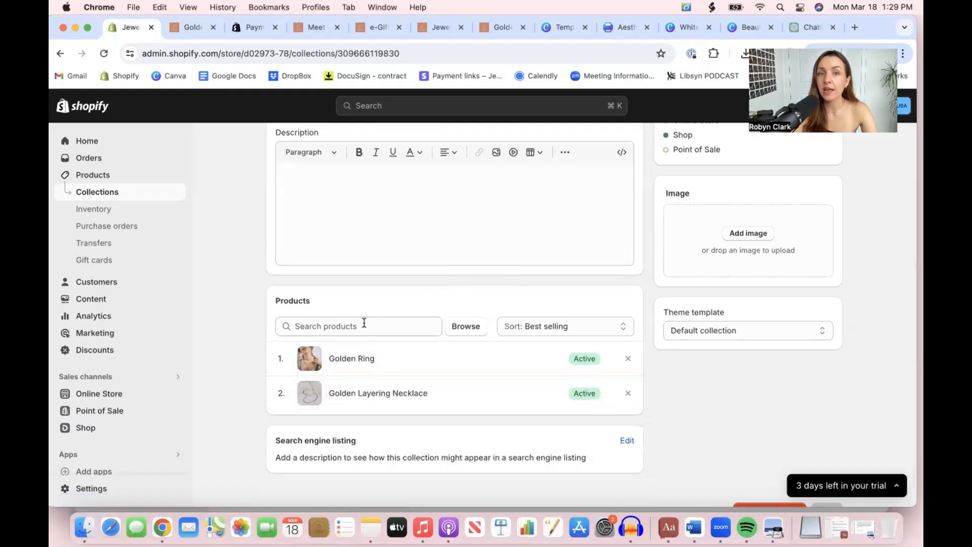
pyautogui.click(579, 325)
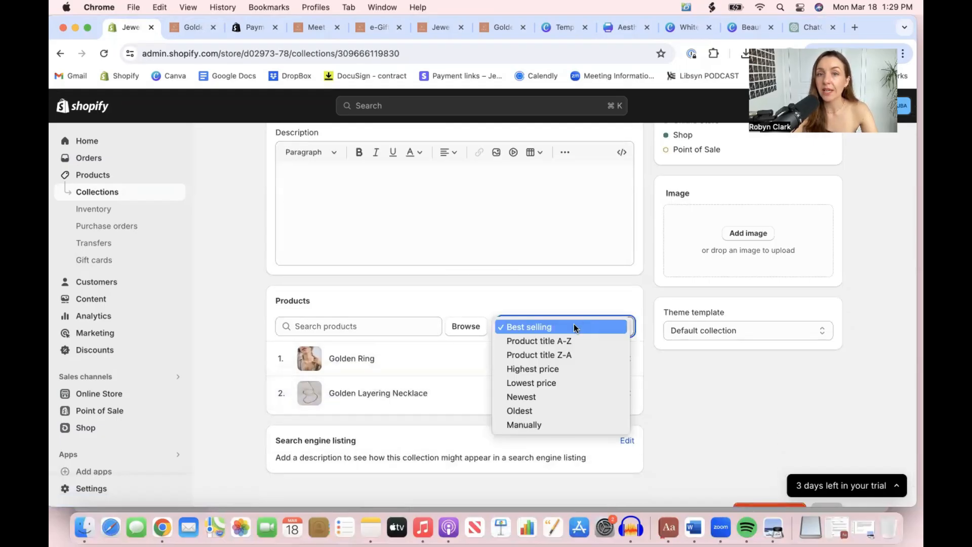
pyautogui.click(534, 426)
# Try to move the Golden Layering Necklace above the Golden Ring in the Anklets product list
pyautogui.moveTo(278, 401); pyautogui.dragTo(276, 366)
pyautogui.scroll(-1, 831, 378)
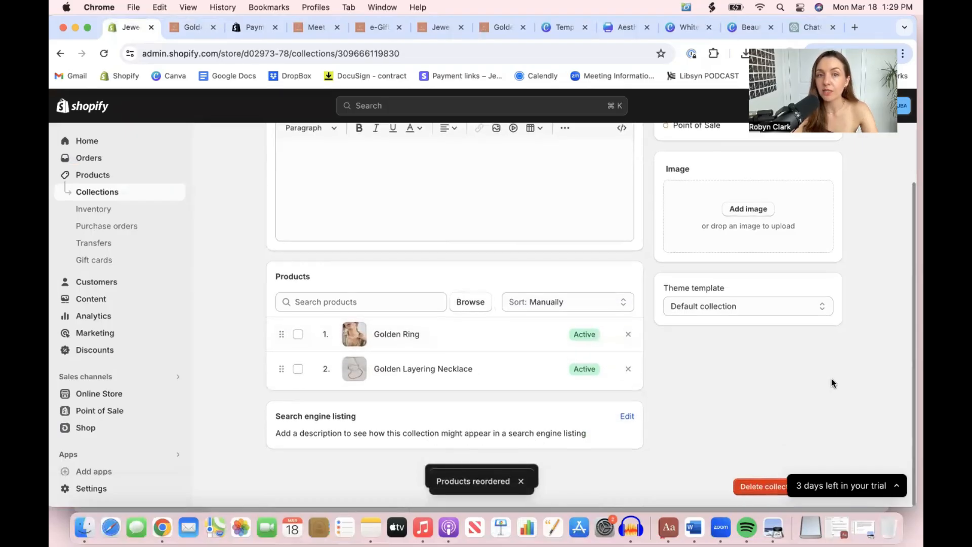
pyautogui.scroll(4, 831, 382)
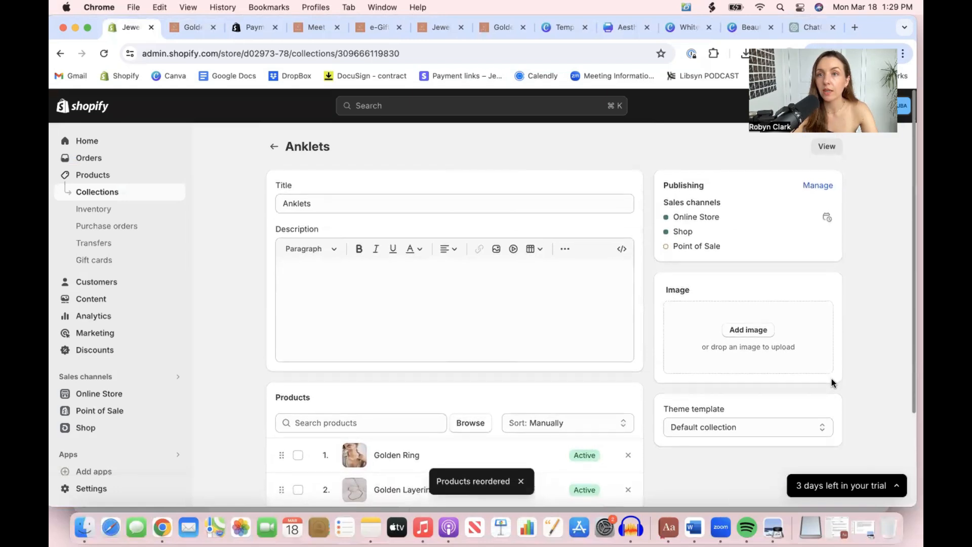
pyautogui.scroll(-4, 831, 378)
pyautogui.scroll(6, 249, 206)
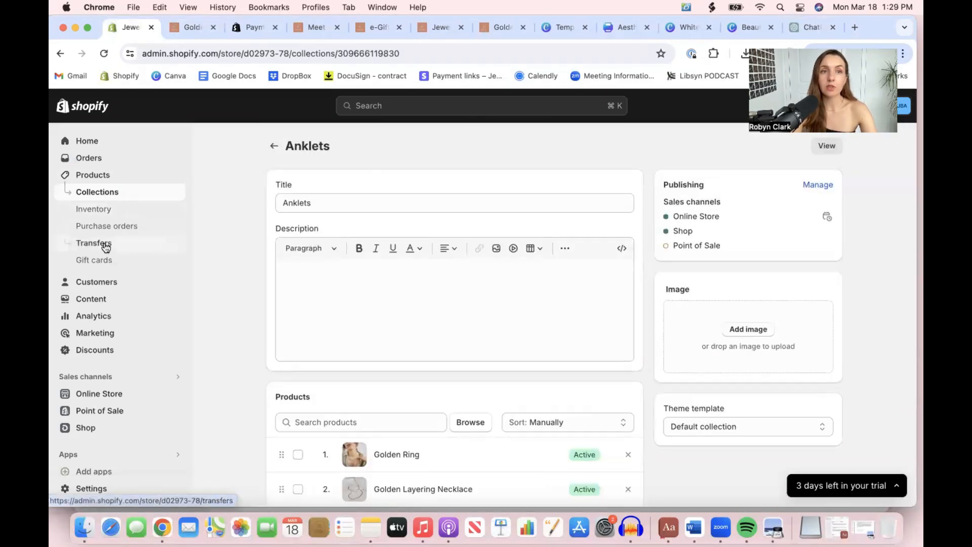
# Add an item linked to the Summer Breeze Collection to the online store's main menu
pyautogui.click(98, 394)
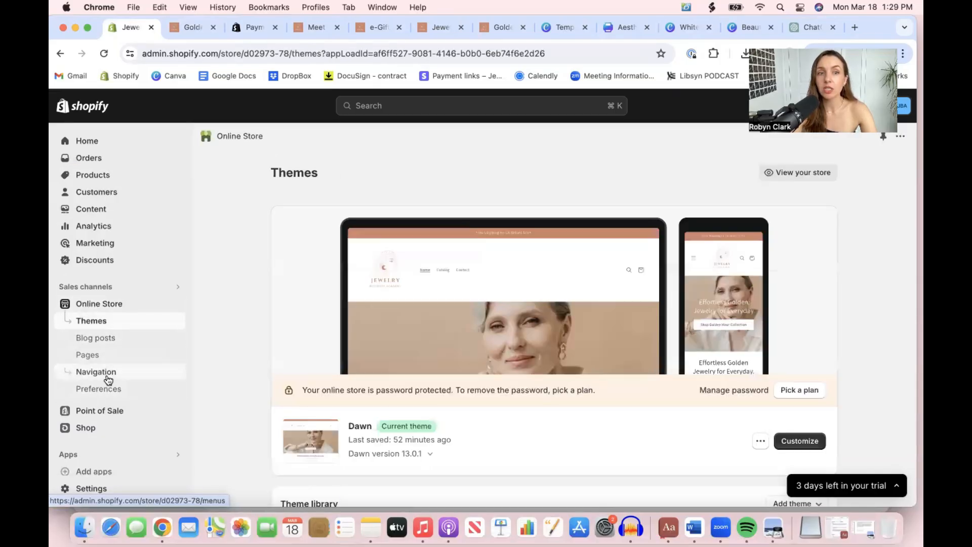
pyautogui.click(103, 373)
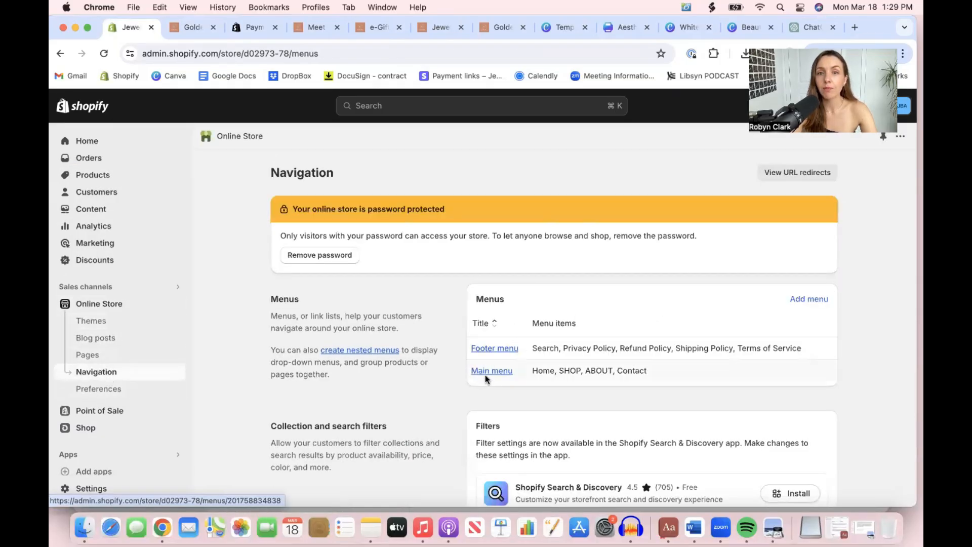
pyautogui.click(485, 374)
pyautogui.scroll(-4, 449, 404)
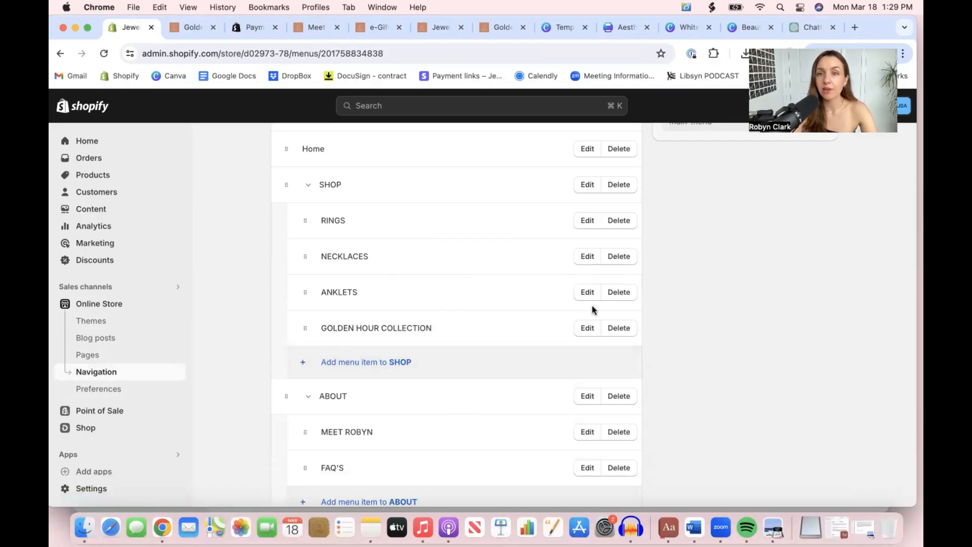
pyautogui.scroll(-5, 342, 454)
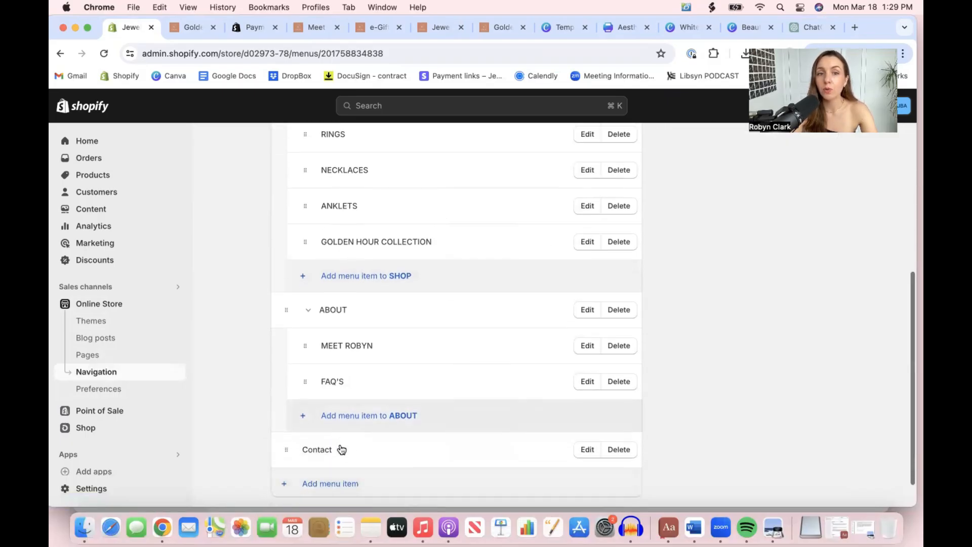
pyautogui.click(324, 447)
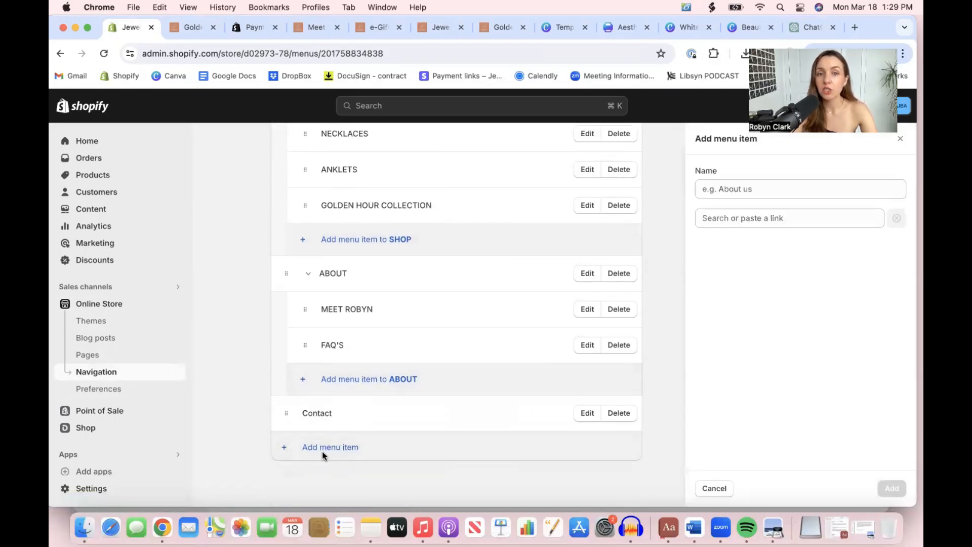
pyautogui.click(735, 218)
pyautogui.click(739, 299)
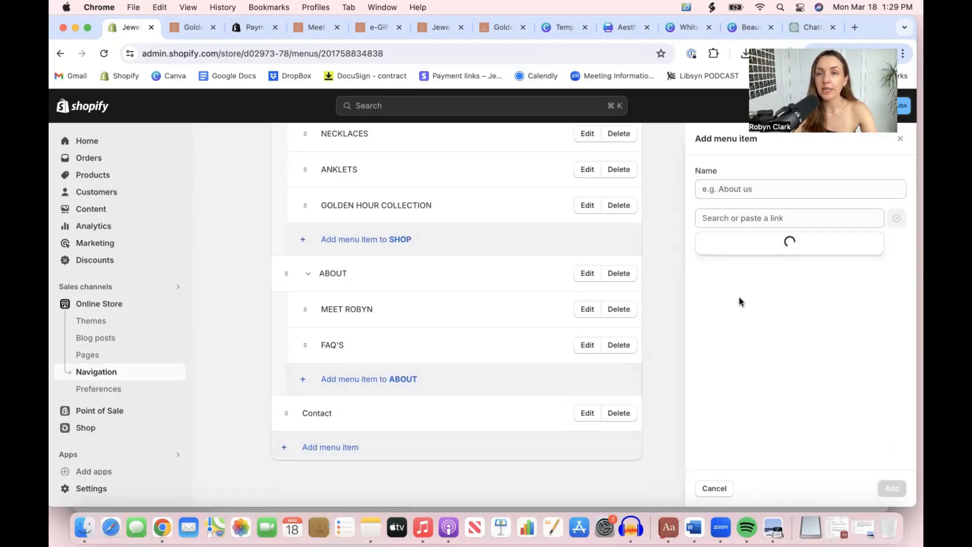
pyautogui.click(762, 461)
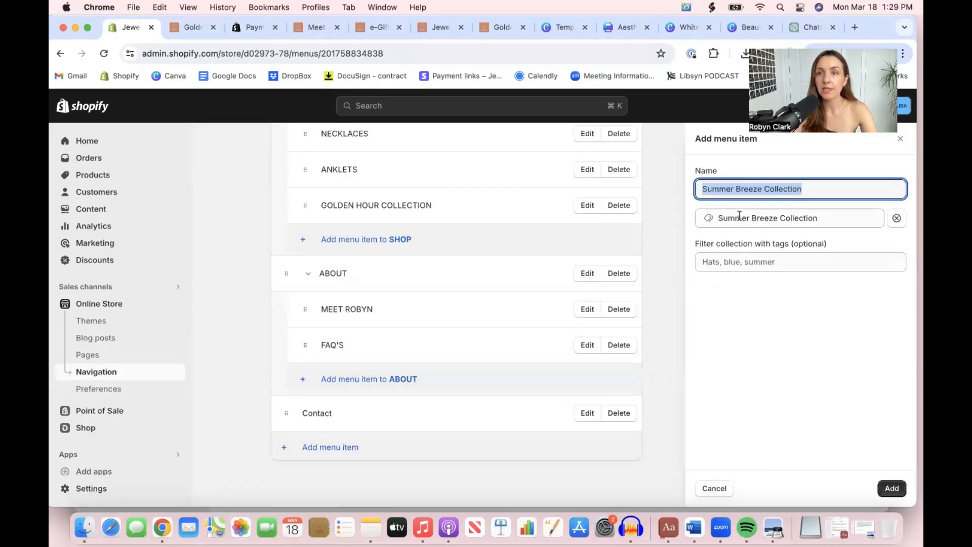
pyautogui.click(892, 488)
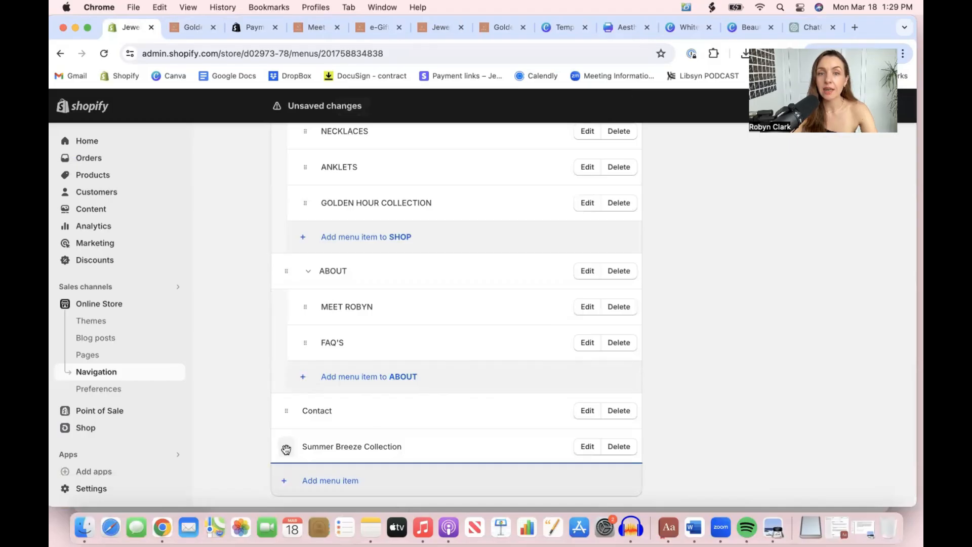
# Nest the Summer Breeze Collection item under SHOP, below GOLDEN HOUR COLLECTION, and save the main menu
pyautogui.moveTo(286, 449); pyautogui.dragTo(302, 254)
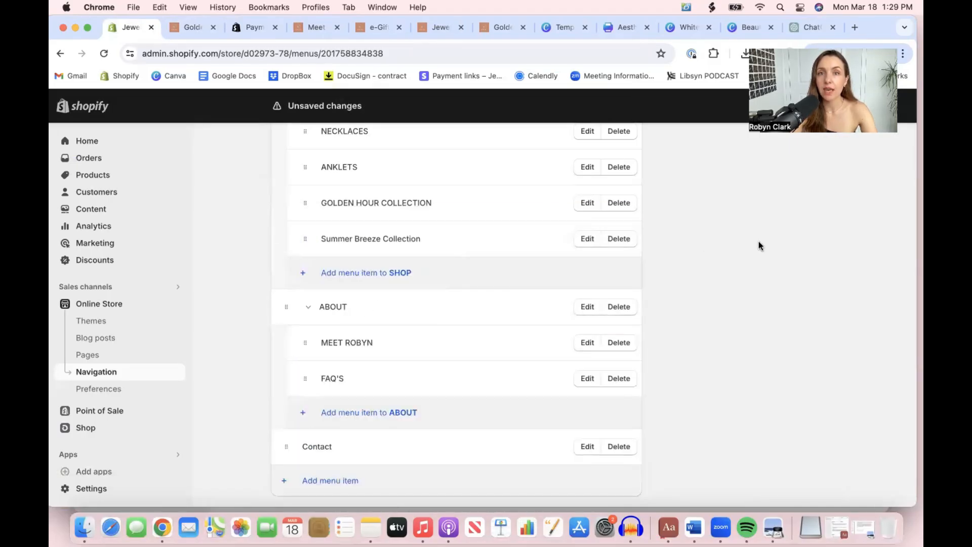
pyautogui.scroll(-1, 790, 375)
pyautogui.click(814, 490)
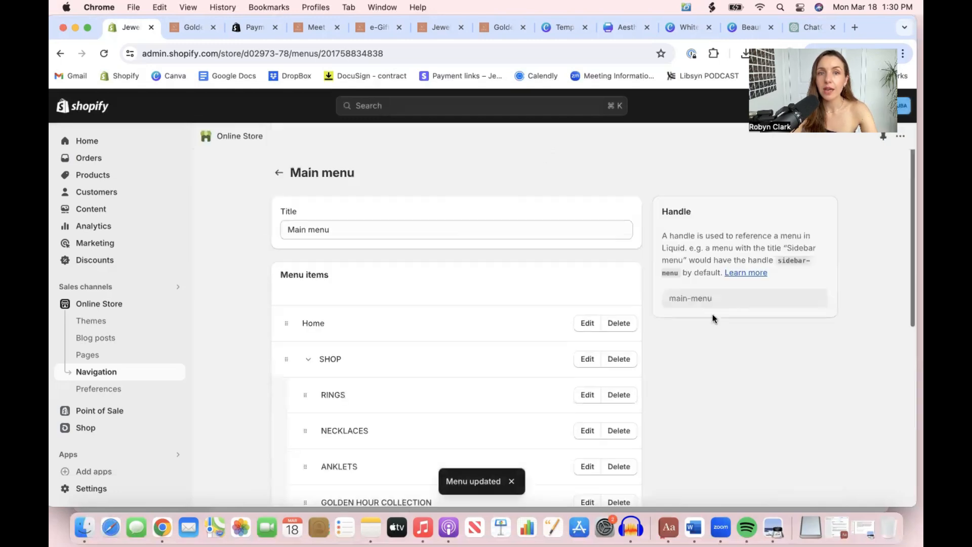
# View the online store and check the collections listed under SHOP in its header navigation
pyautogui.click(111, 303)
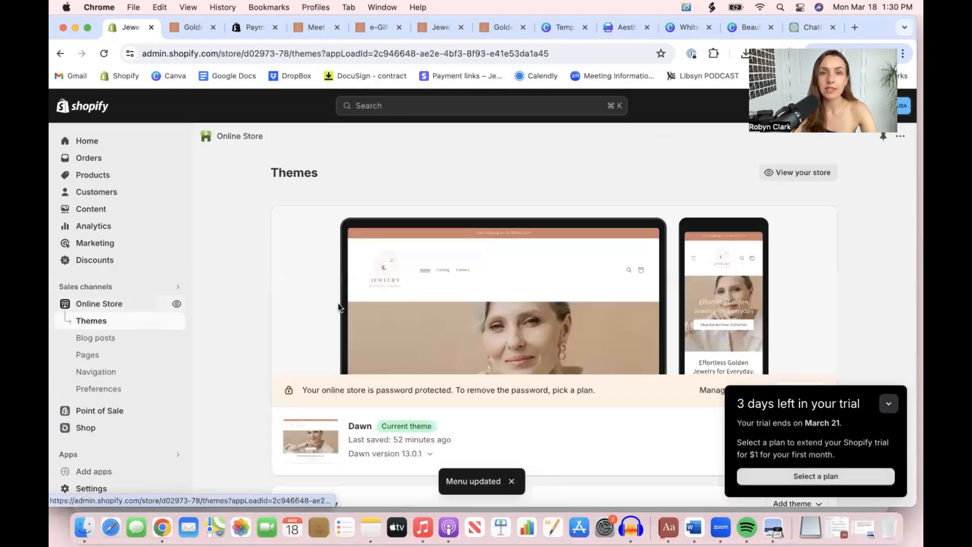
pyautogui.click(799, 172)
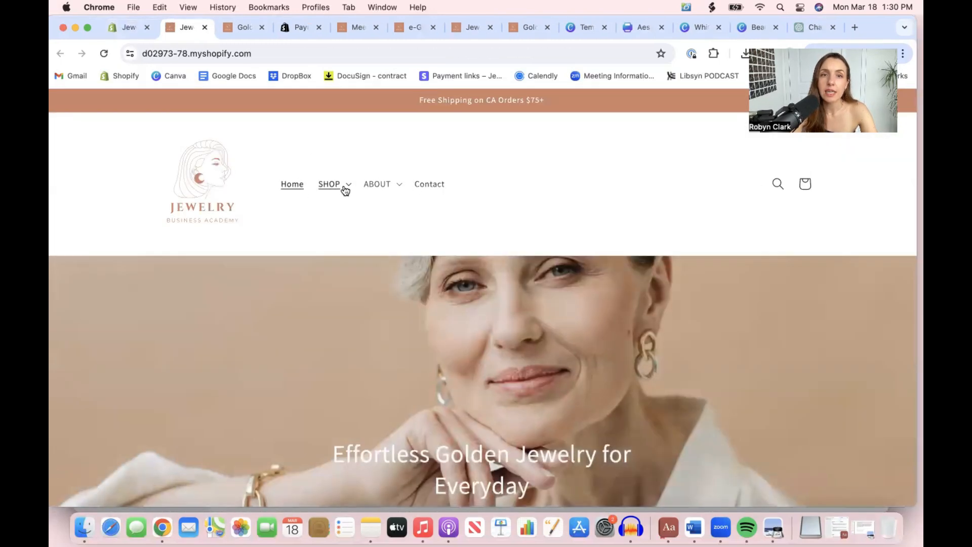
pyautogui.click(345, 190)
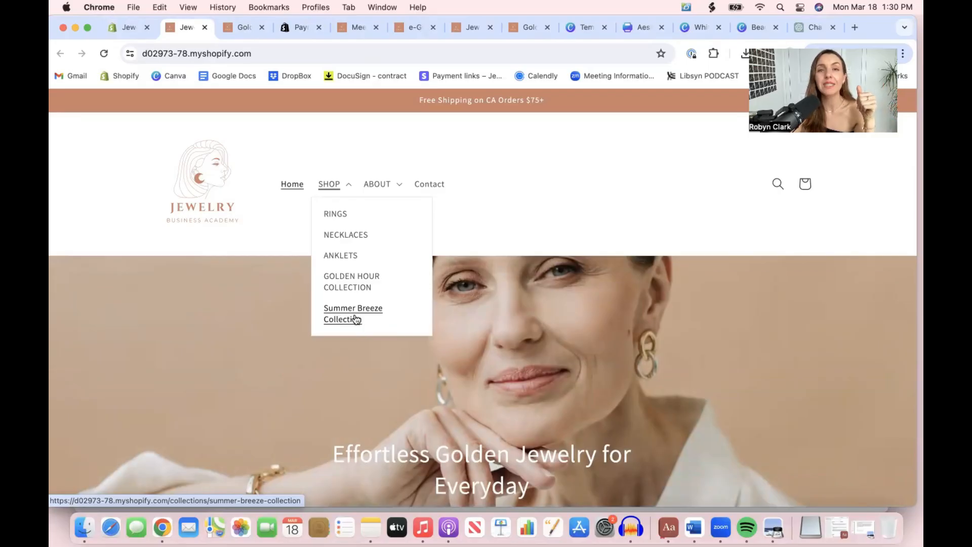
pyautogui.click(400, 185)
pyautogui.click(349, 187)
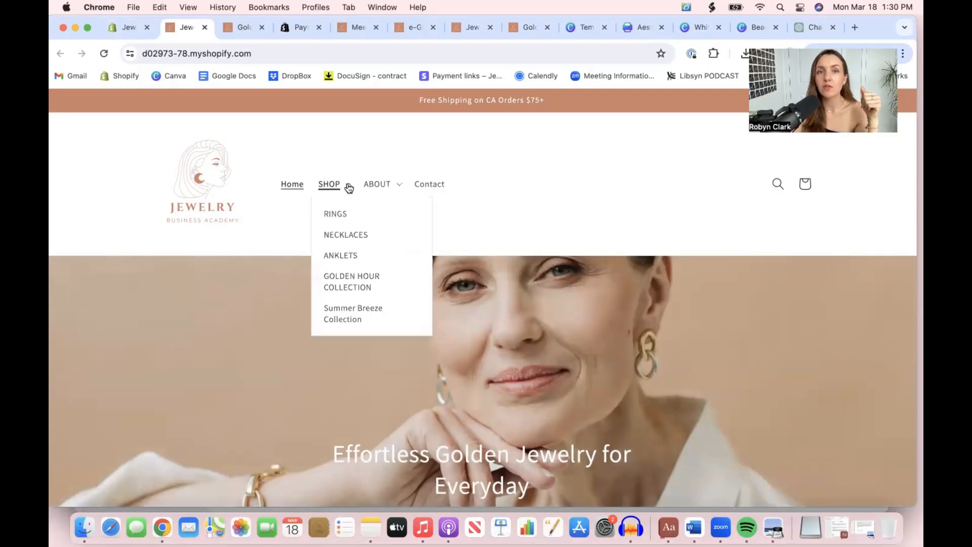
# Browse the Summer Breeze Collection and Golden Hour Collection pages on the storefront and examine their products
pyautogui.click(351, 303)
pyautogui.scroll(-5, 350, 305)
pyautogui.scroll(5, 351, 306)
pyautogui.scroll(-2, 350, 306)
pyautogui.click(342, 113)
pyautogui.click(340, 215)
pyautogui.scroll(-5, 340, 216)
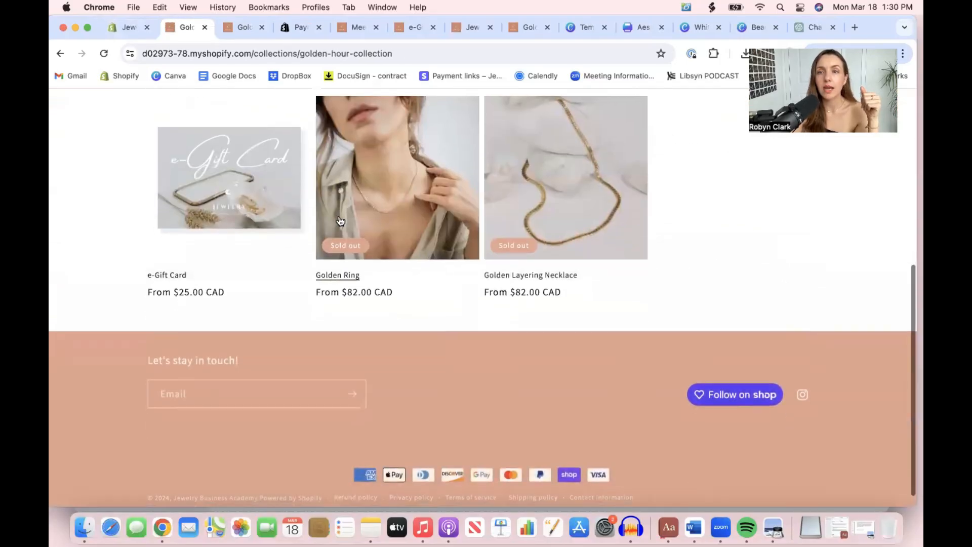
pyautogui.scroll(5, 339, 215)
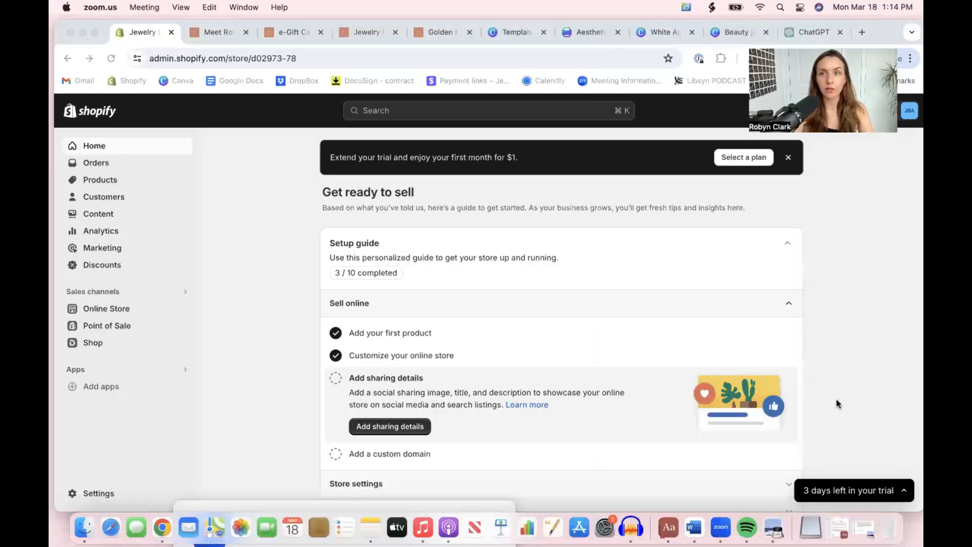
# Open the store's billing settings and review the payment method, billing threshold and past bills
pyautogui.click(610, 304)
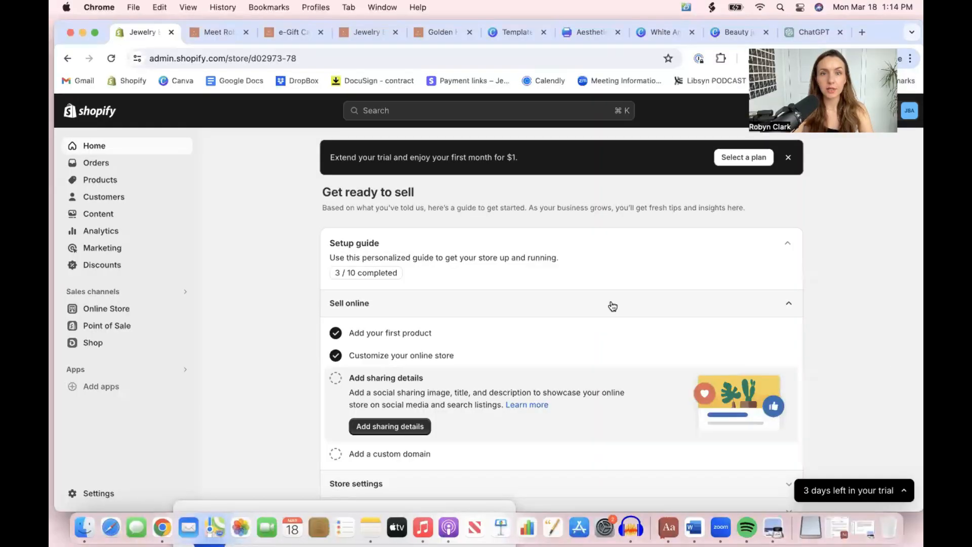
pyautogui.click(94, 495)
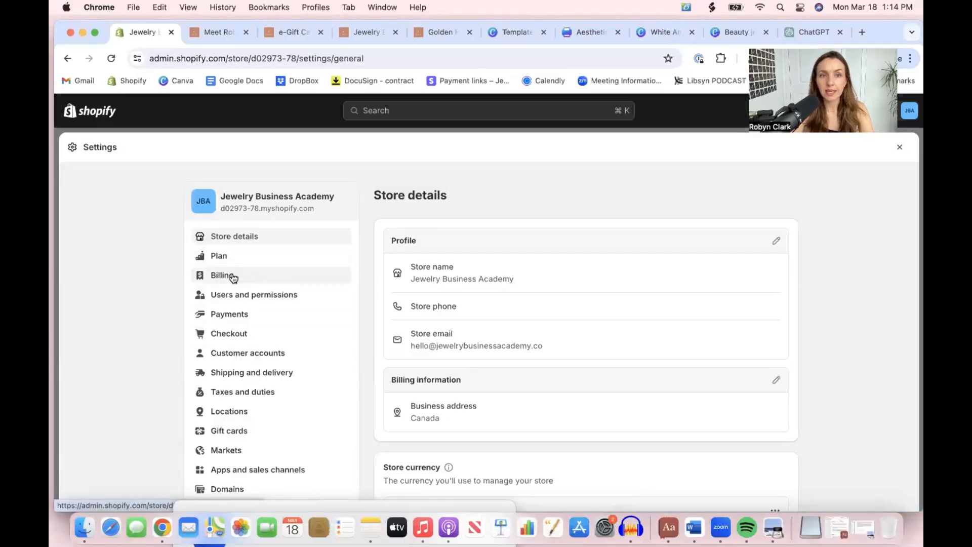
pyautogui.click(233, 276)
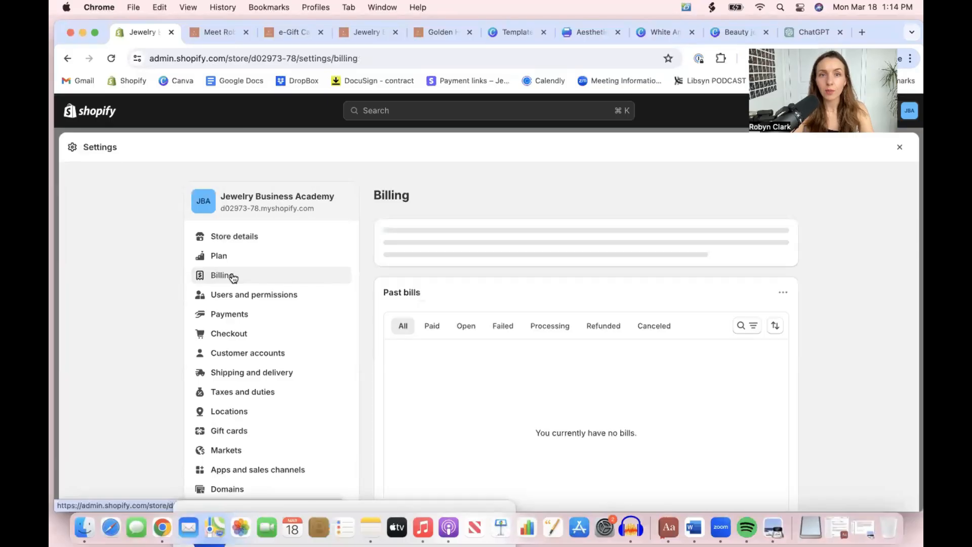
pyautogui.scroll(-3, 460, 260)
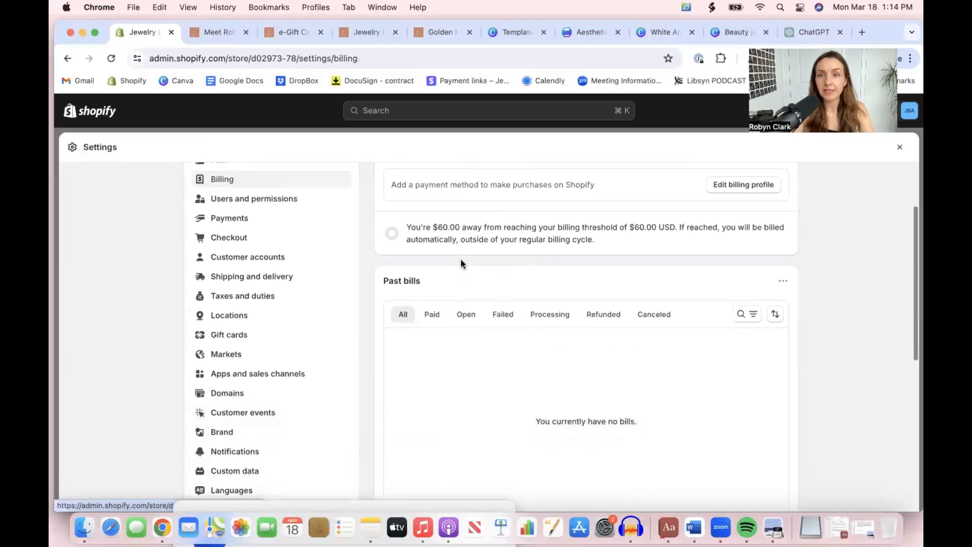
pyautogui.scroll(1, 460, 260)
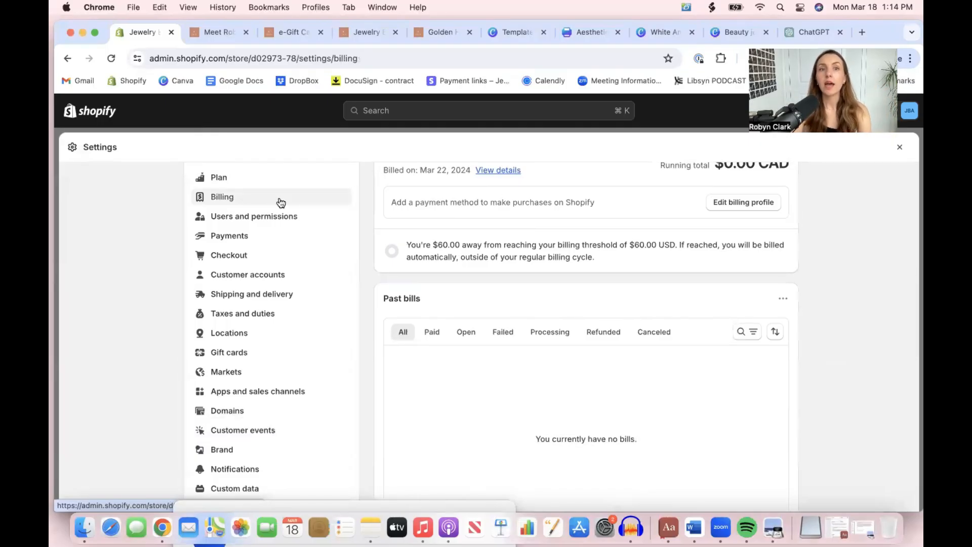
# Open the users and permissions settings and review the store owner, staff account and collaborator options
pyautogui.click(279, 219)
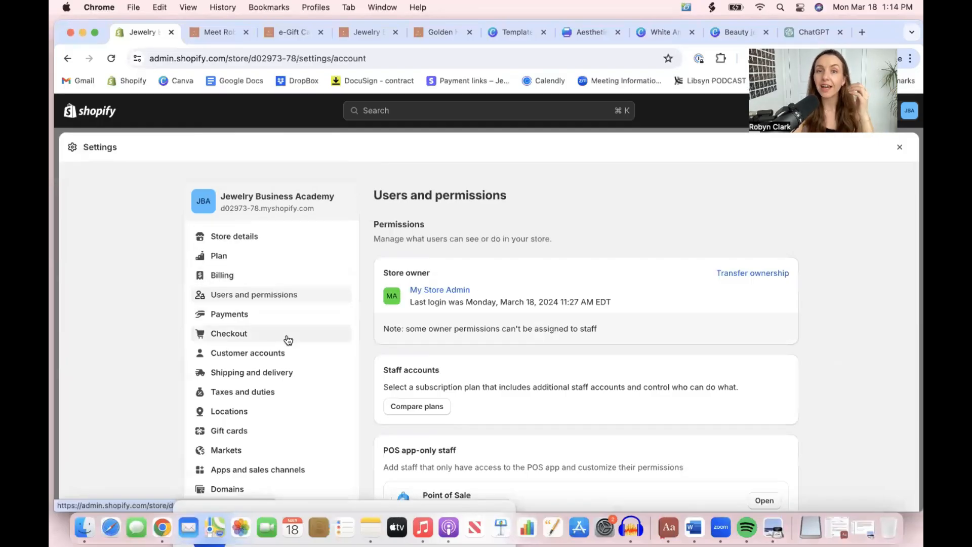
pyautogui.scroll(-5, 474, 419)
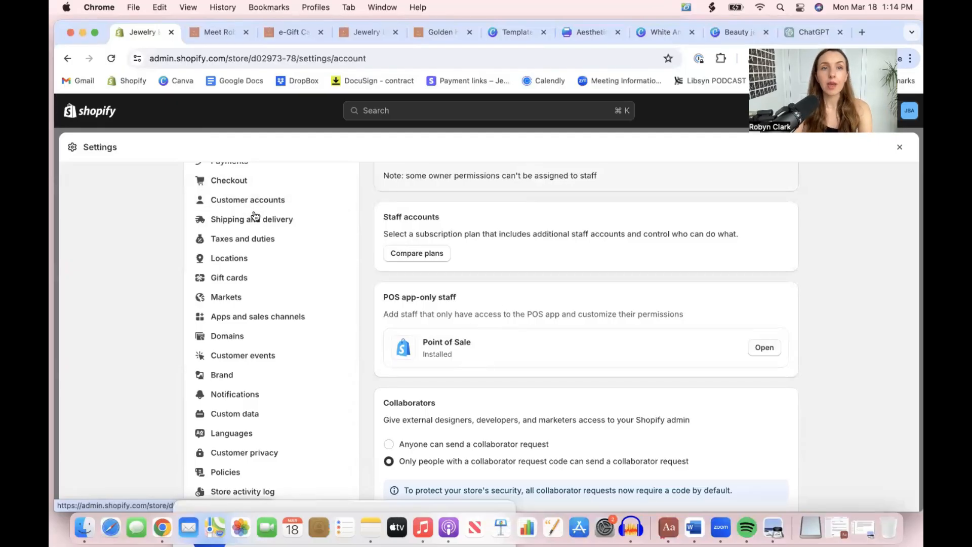
pyautogui.scroll(2, 245, 201)
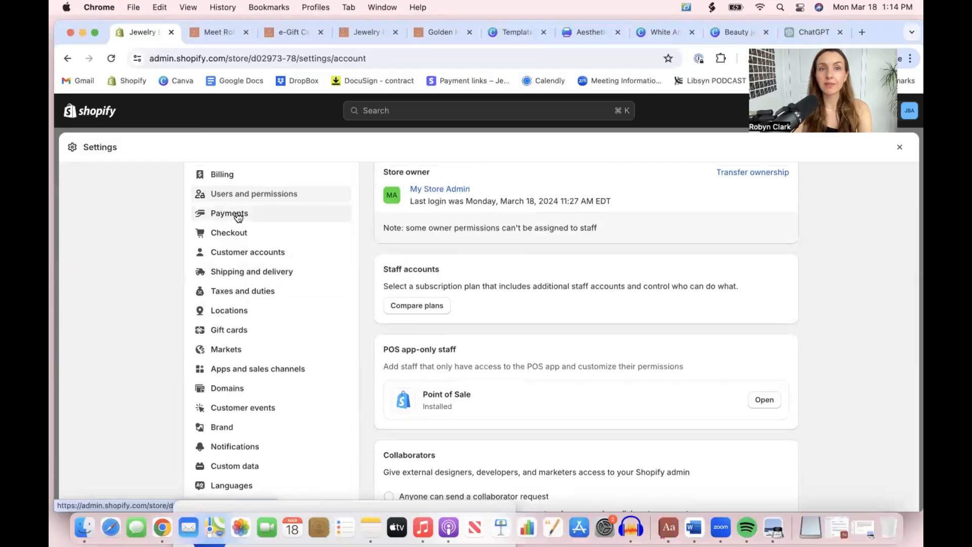
# Open the Shopify Payments management page and review the payment rates, accepted cards, Shop Pay and wallet options
pyautogui.click(236, 214)
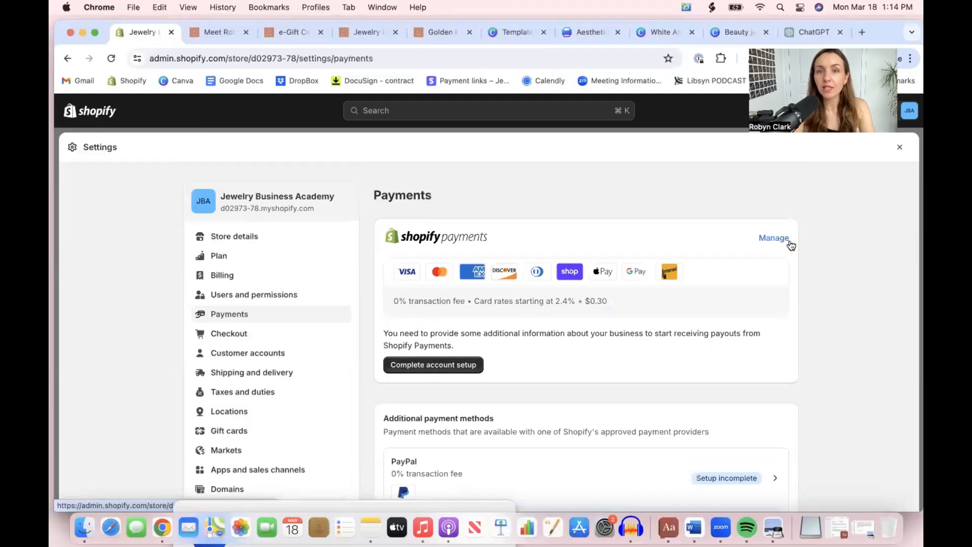
pyautogui.click(773, 239)
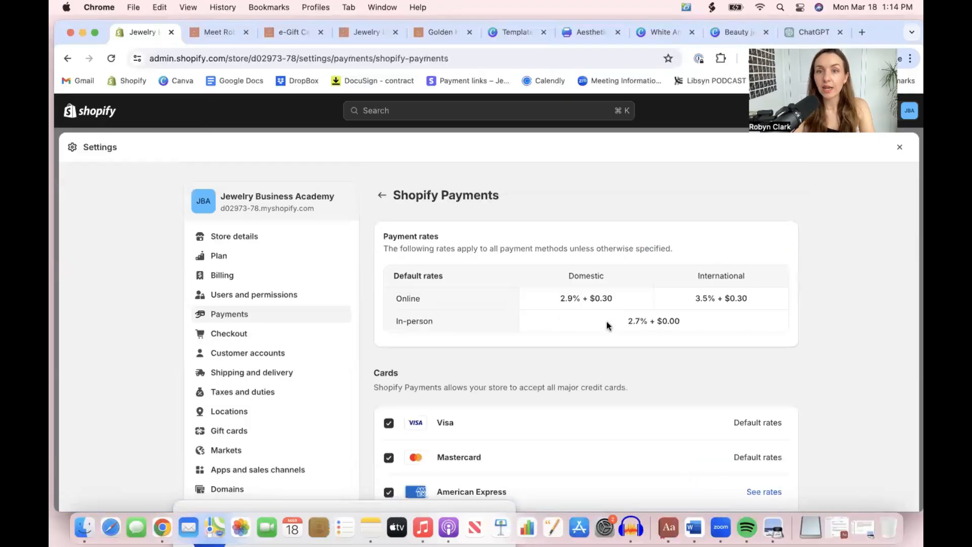
pyautogui.scroll(-5, 606, 360)
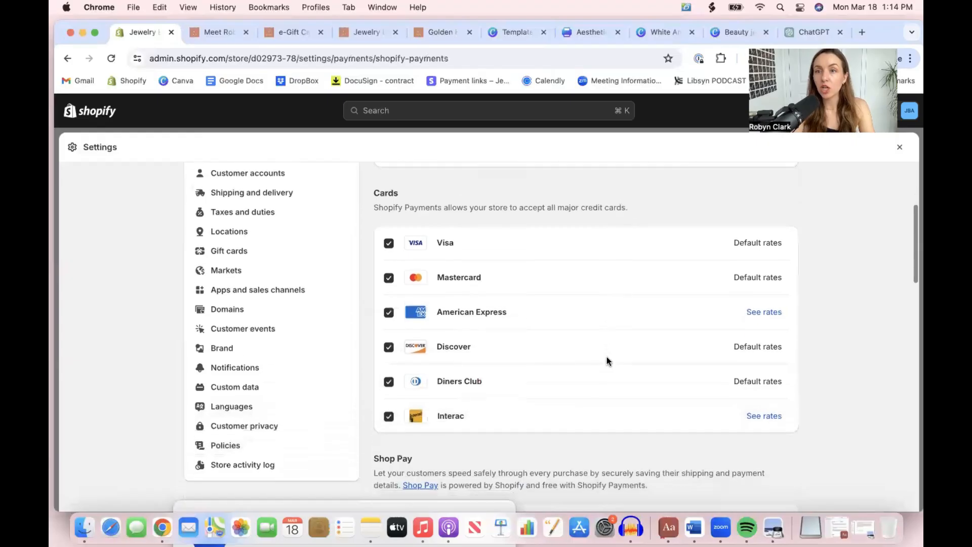
pyautogui.click(388, 237)
pyautogui.click(388, 237)
pyautogui.scroll(-4, 516, 354)
pyautogui.scroll(-3, 517, 356)
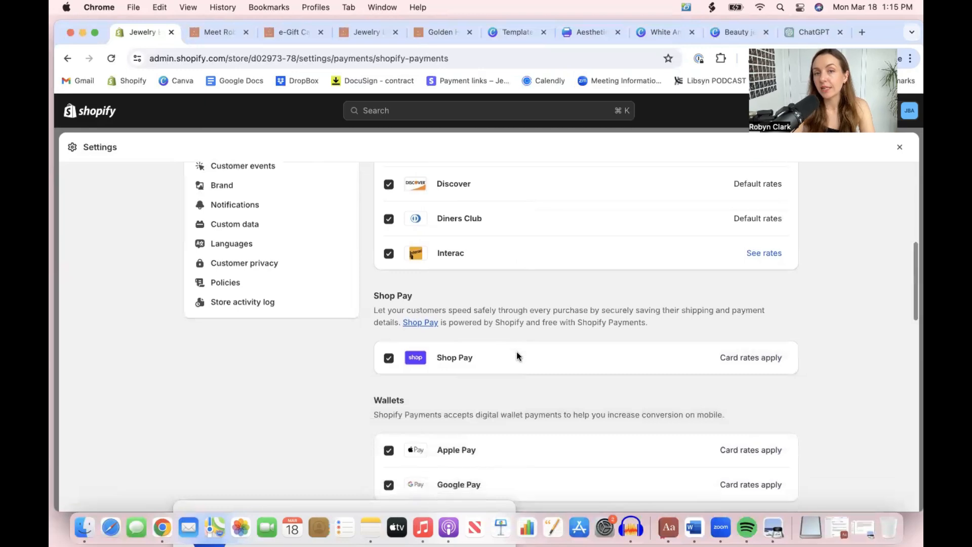
pyautogui.scroll(-4, 516, 356)
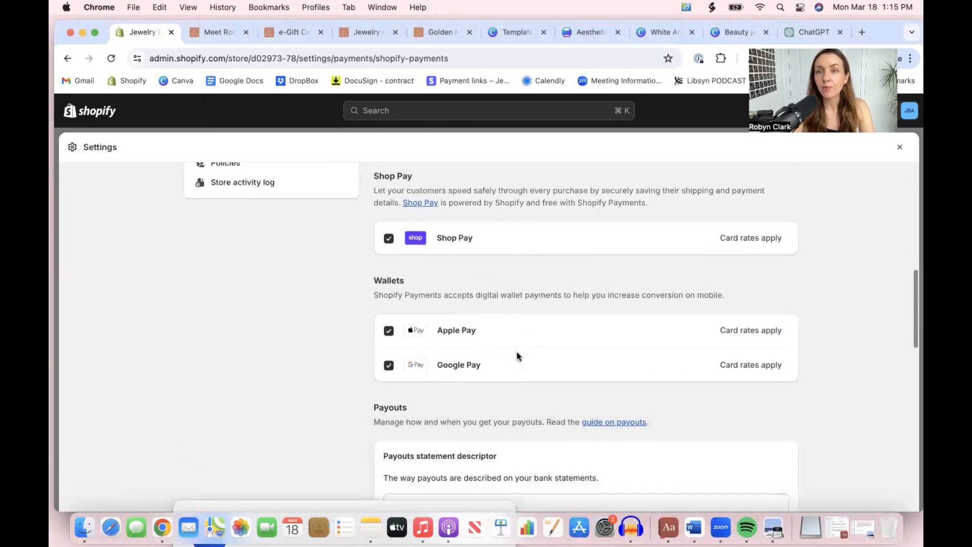
pyautogui.scroll(3, 516, 356)
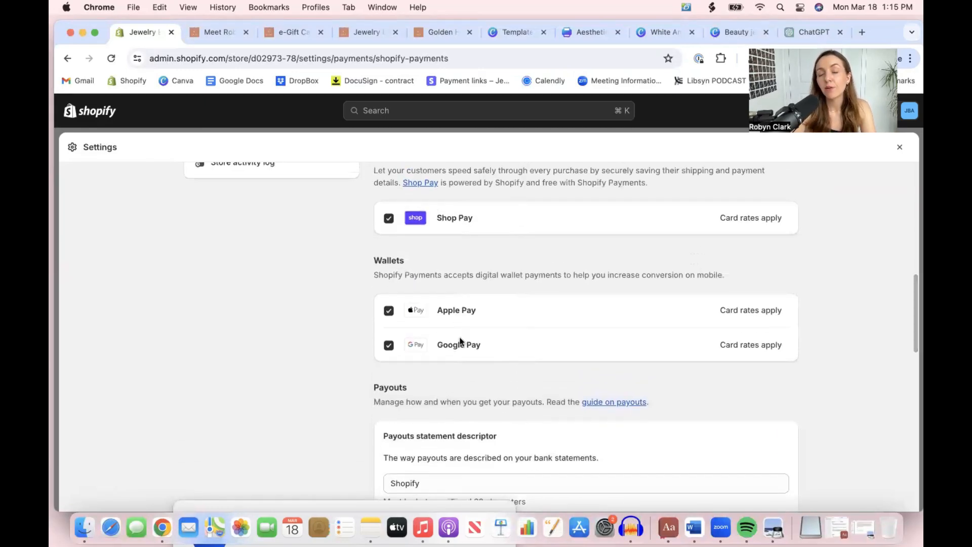
# Review the payouts statement descriptor, payout schedule and payout notification options, and return to the main payments settings
pyautogui.scroll(-4, 461, 354)
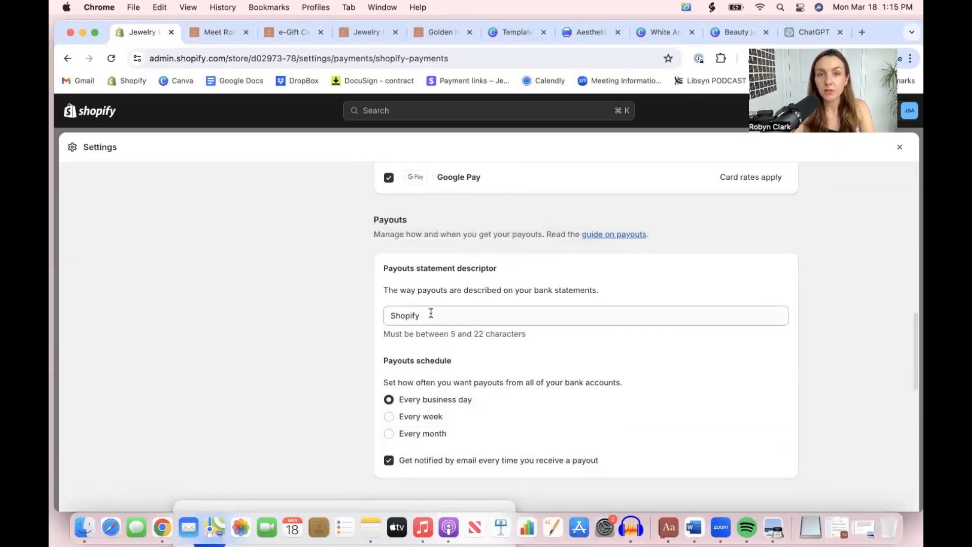
pyautogui.click(430, 315)
pyautogui.doubleClick(431, 315)
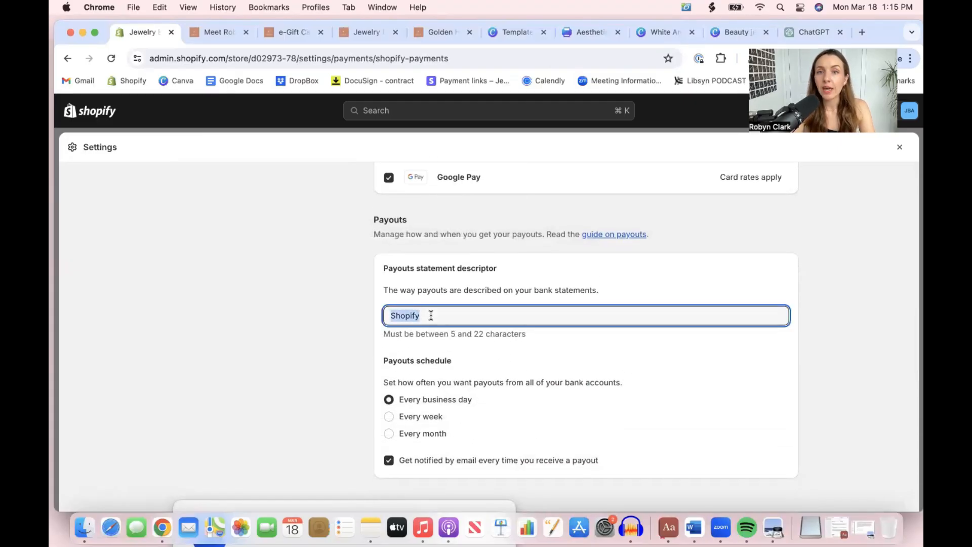
pyautogui.tripleClick(485, 293)
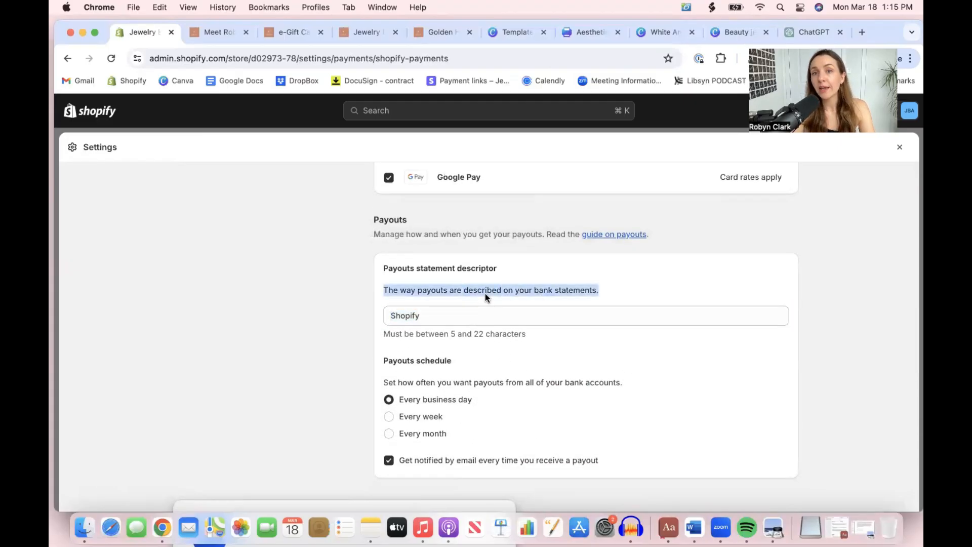
pyautogui.doubleClick(412, 317)
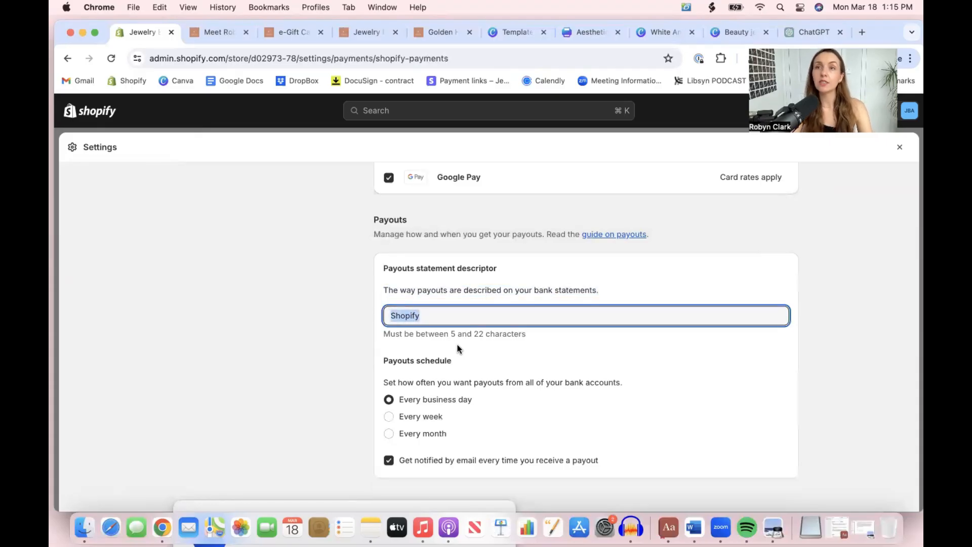
pyautogui.click(453, 315)
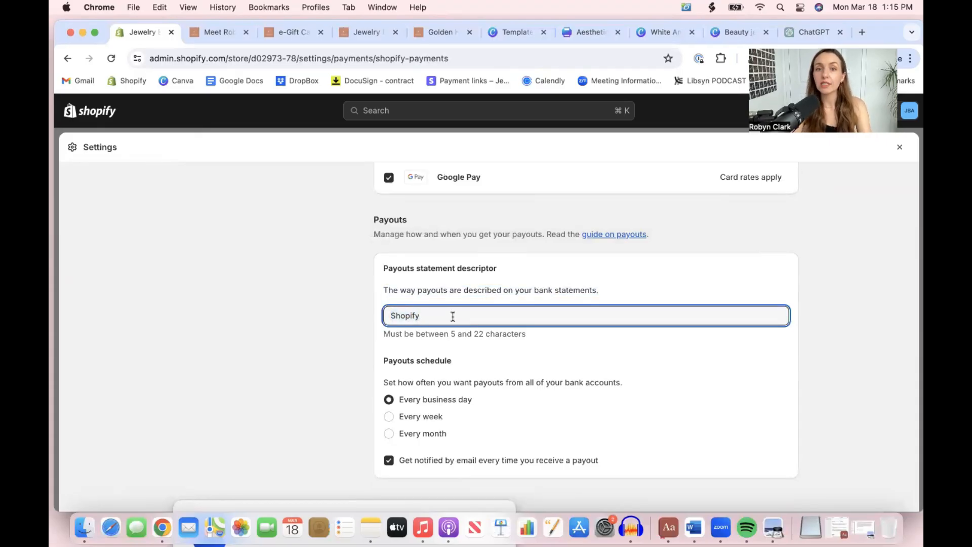
pyautogui.moveTo(421, 382); pyautogui.dragTo(621, 389)
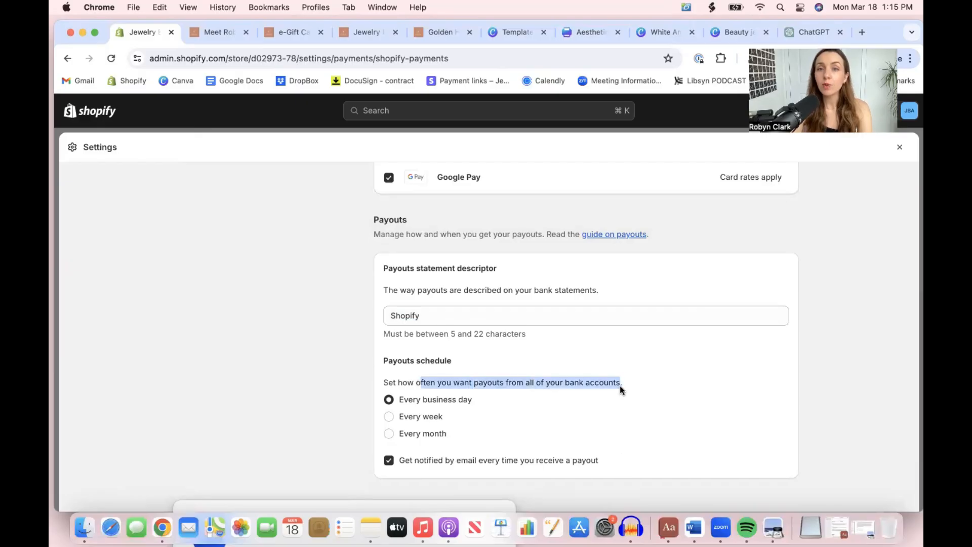
pyautogui.click(433, 399)
pyautogui.tripleClick(434, 400)
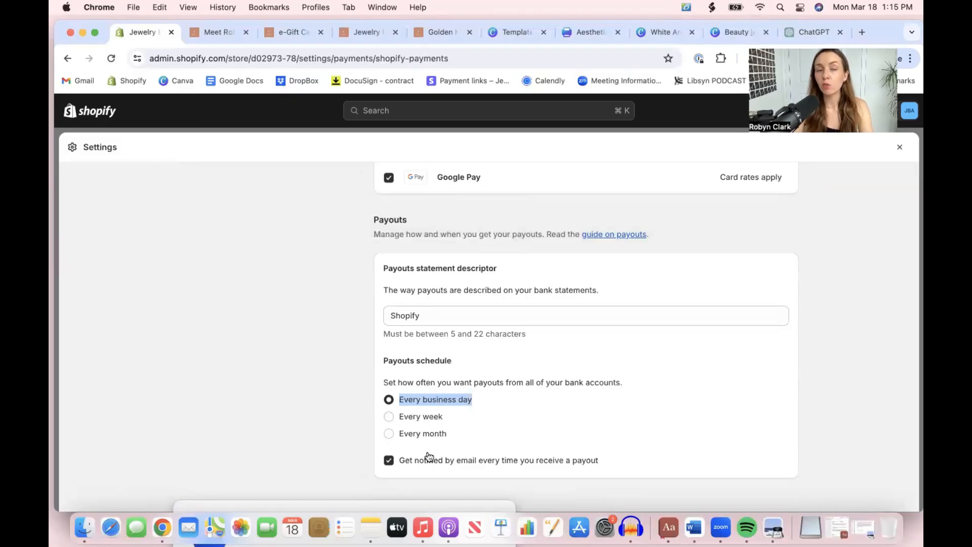
pyautogui.scroll(15, 604, 378)
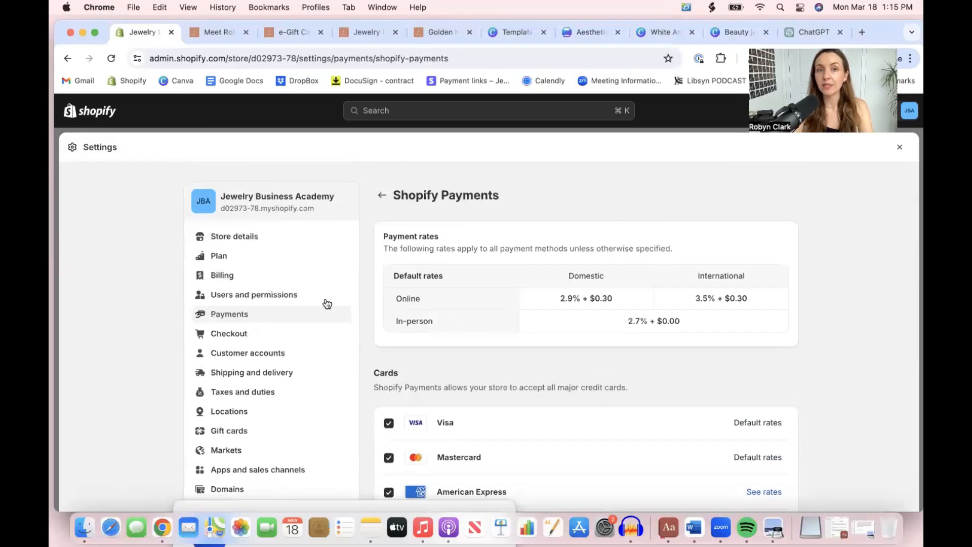
pyautogui.click(382, 196)
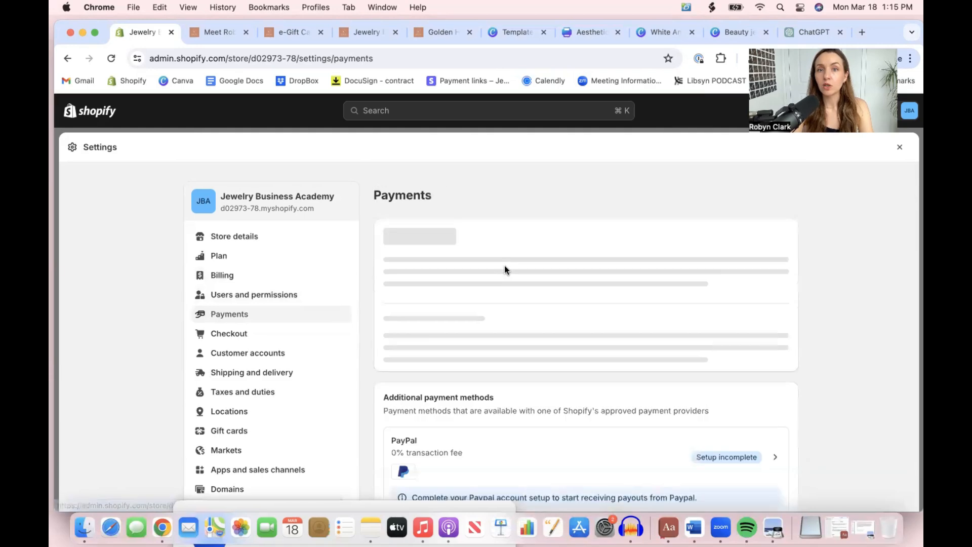
# Open the Shopify Payments account setup and choose Individual/sole proprietorship as the business type
pyautogui.scroll(-2, 470, 354)
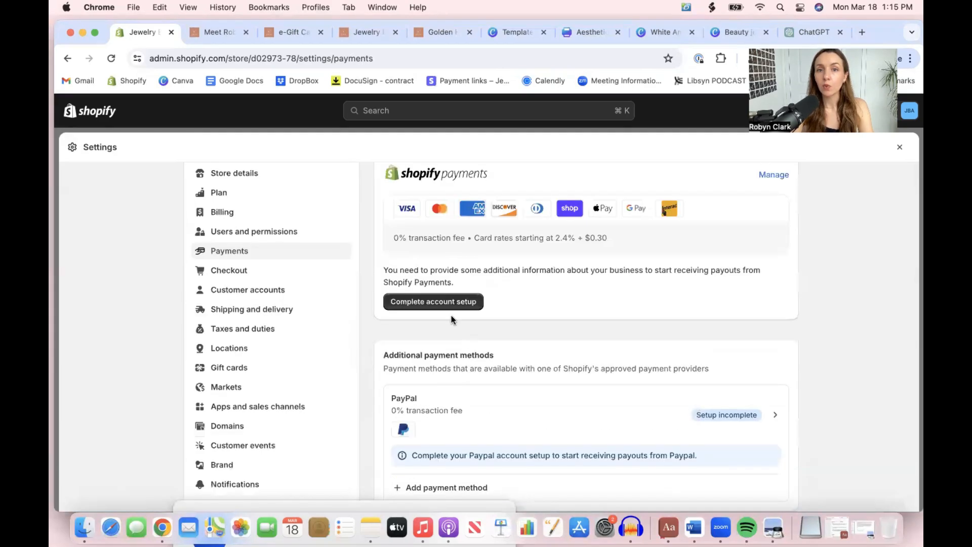
pyautogui.click(444, 304)
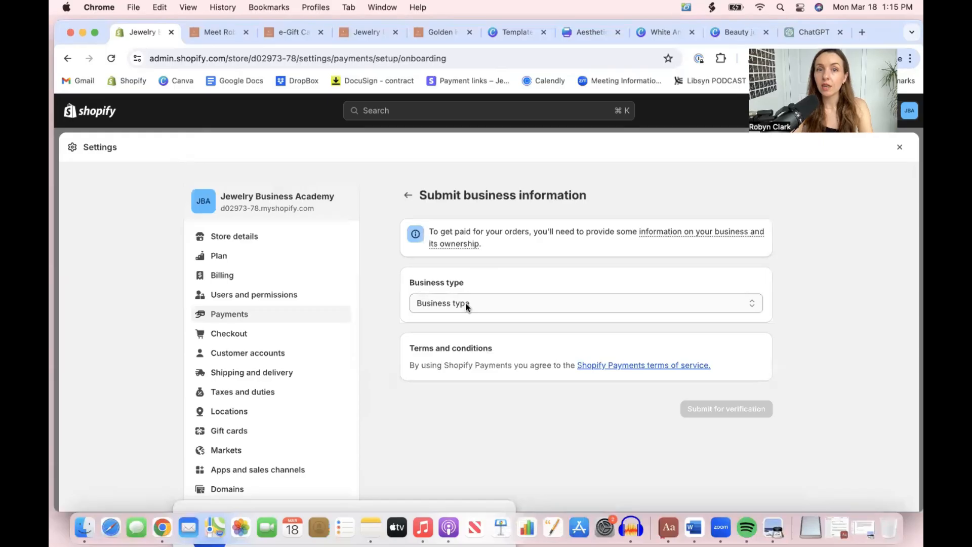
pyautogui.click(465, 303)
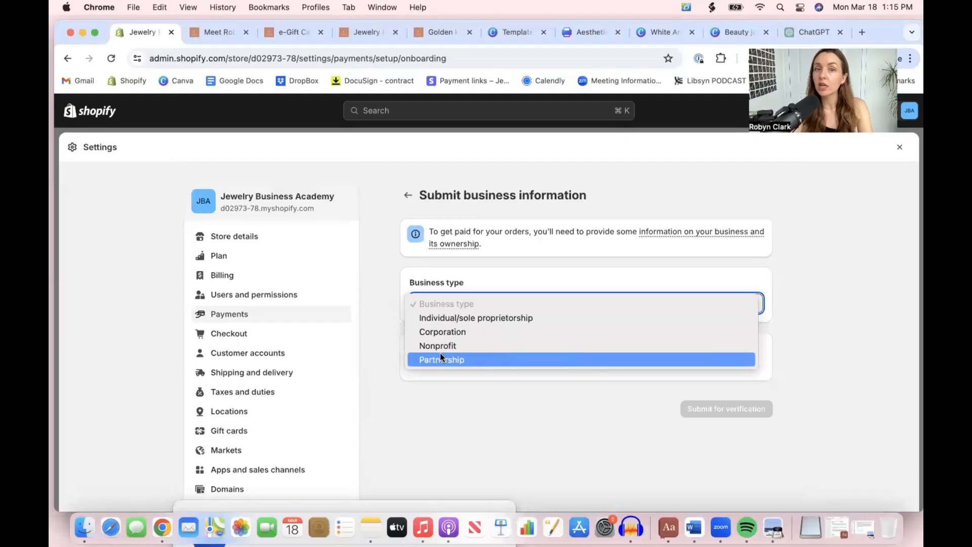
pyautogui.click(442, 318)
pyautogui.click(469, 349)
# Examine the business information form's address, personal, product, billing statement, banking and payout currency sections down to the verification submission
pyautogui.scroll(-5, 469, 349)
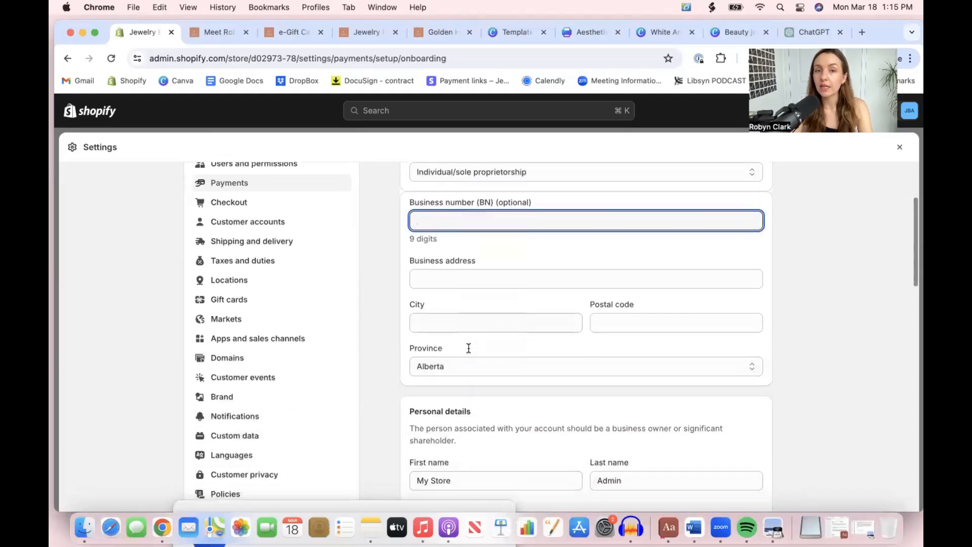
pyautogui.scroll(-2, 501, 304)
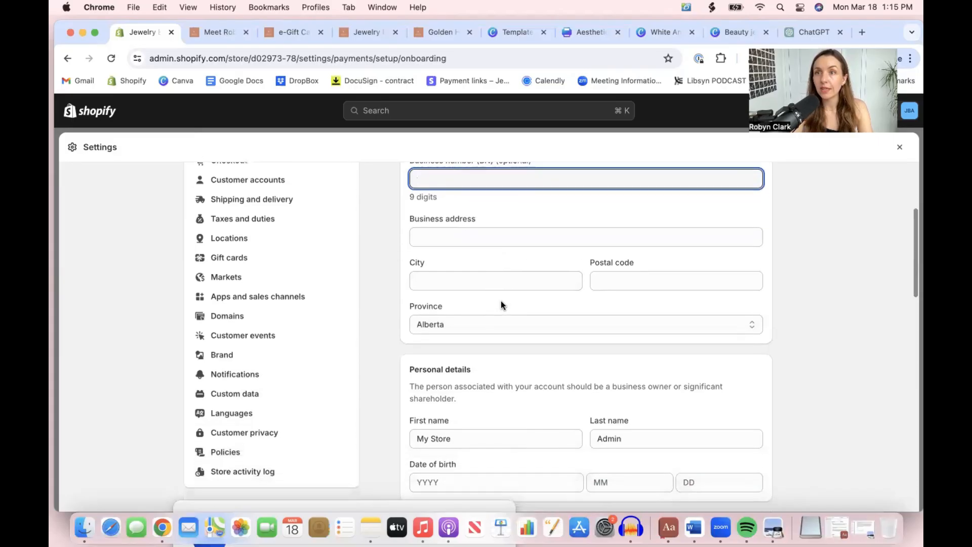
pyautogui.scroll(-5, 501, 300)
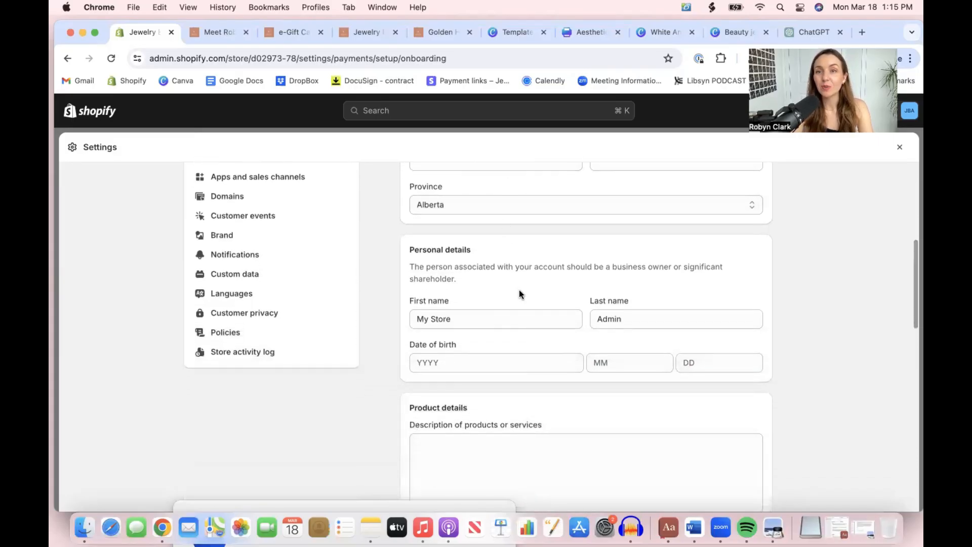
pyautogui.scroll(-3, 519, 292)
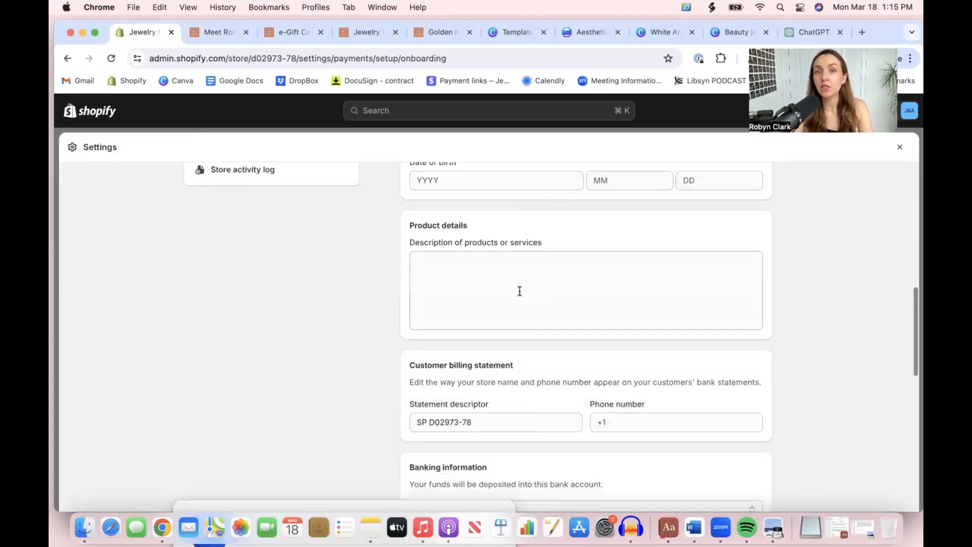
pyautogui.scroll(4, 519, 290)
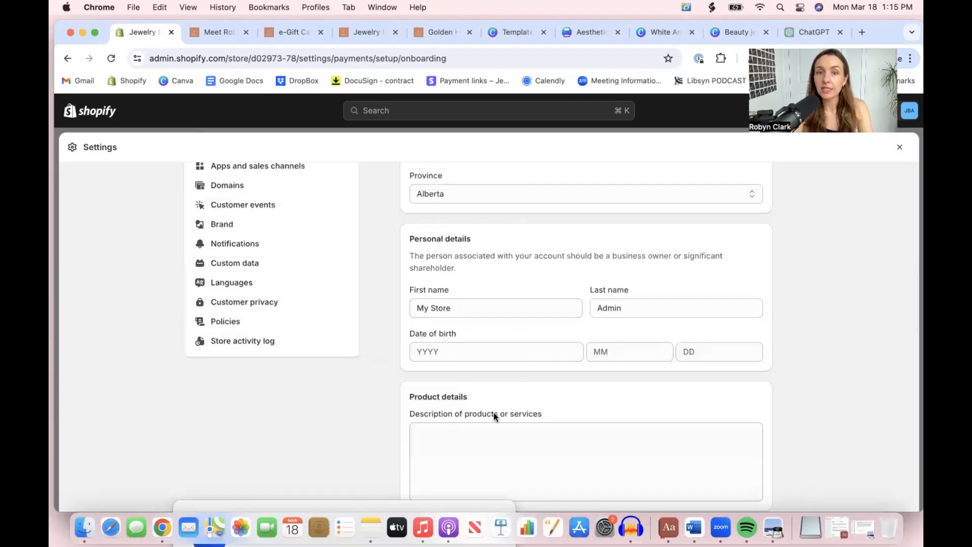
pyautogui.scroll(-5, 495, 415)
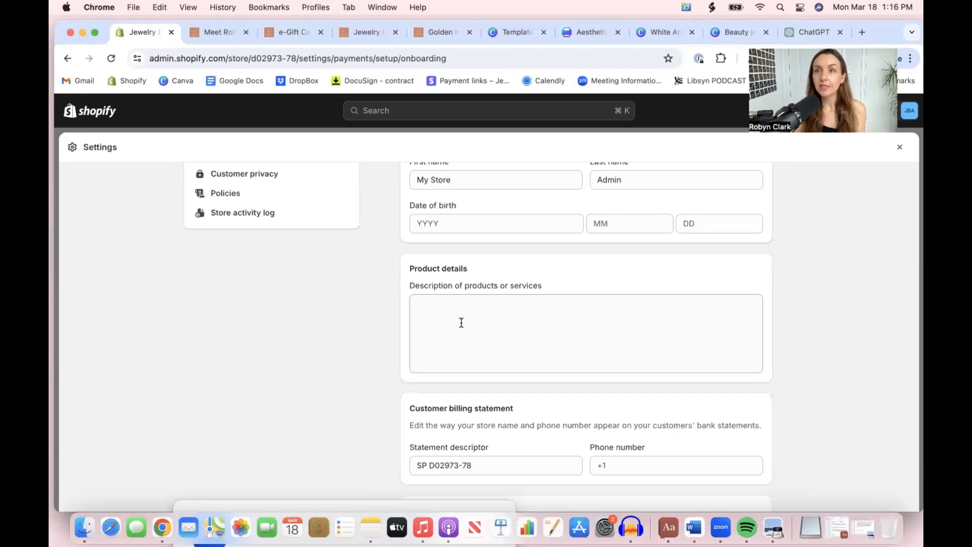
pyautogui.scroll(-5, 461, 323)
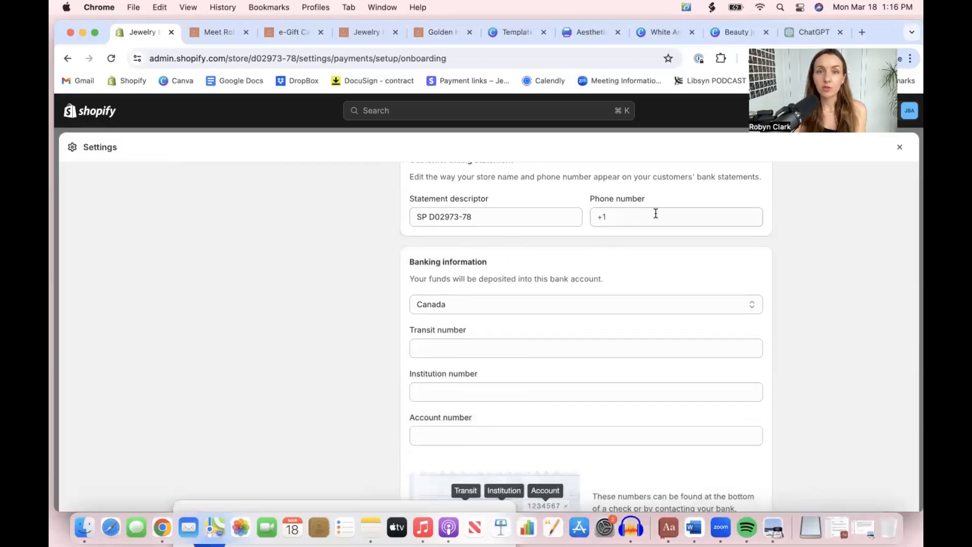
pyautogui.scroll(-2, 552, 321)
pyautogui.scroll(-5, 553, 322)
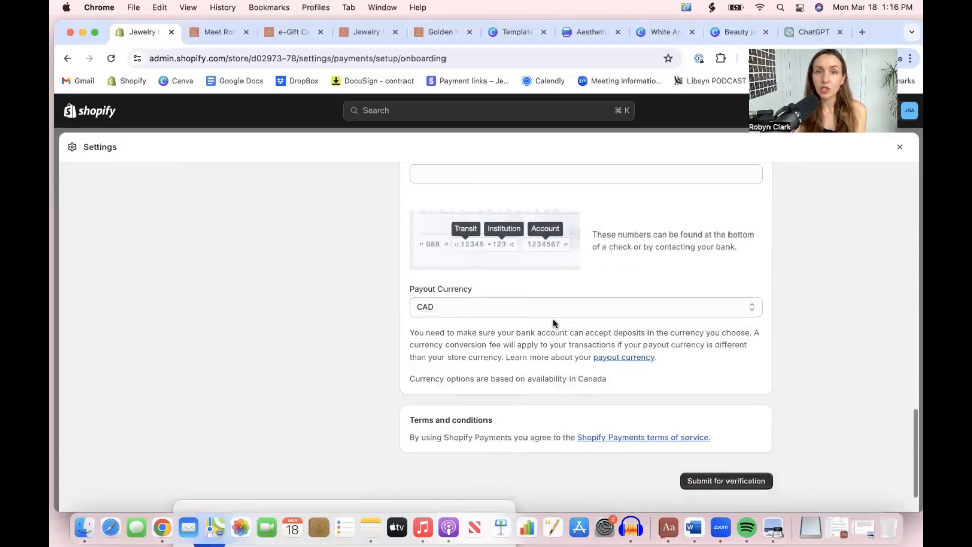
pyautogui.scroll(4, 553, 320)
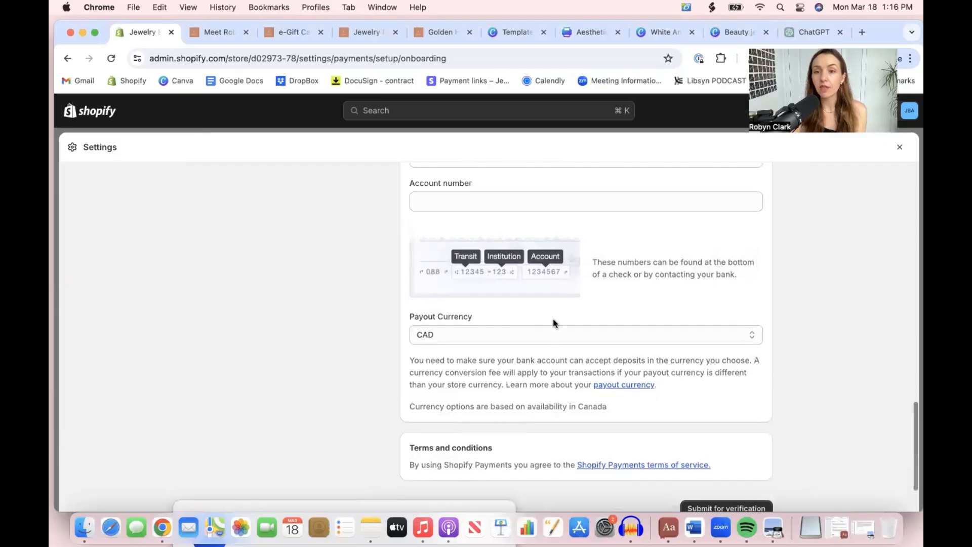
pyautogui.scroll(-4, 553, 320)
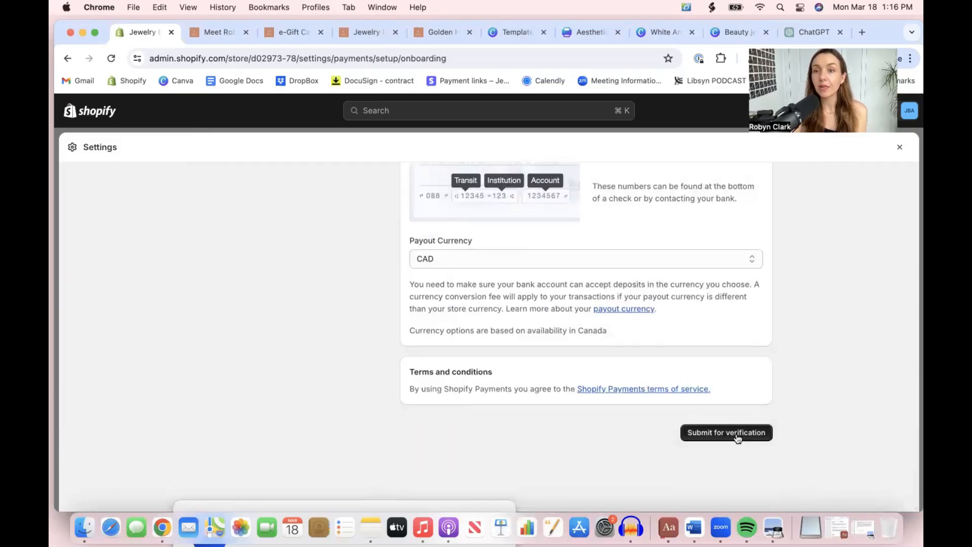
pyautogui.scroll(15, 597, 254)
pyautogui.scroll(5, 597, 253)
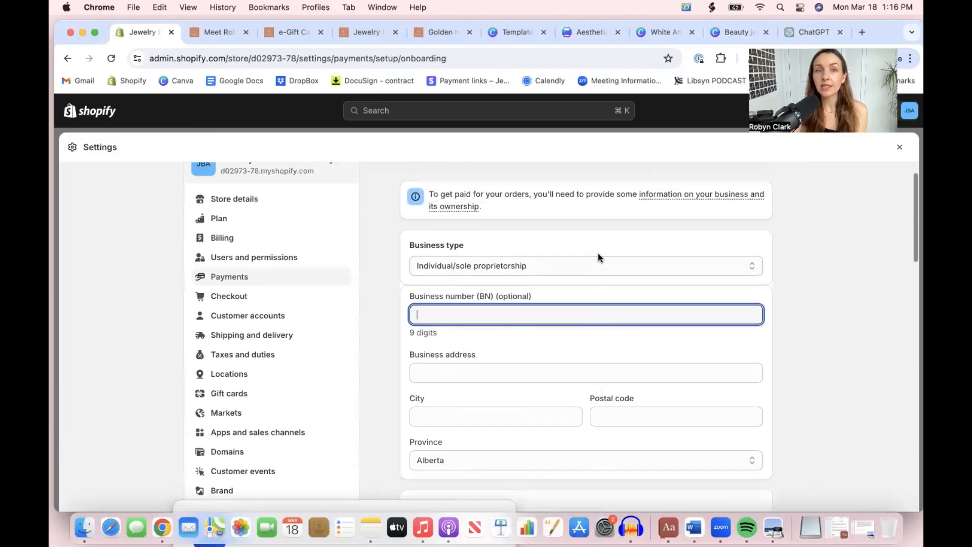
# Go back to the payments settings, review the additional and manual payment methods, and open the payment capture method options
pyautogui.click(284, 280)
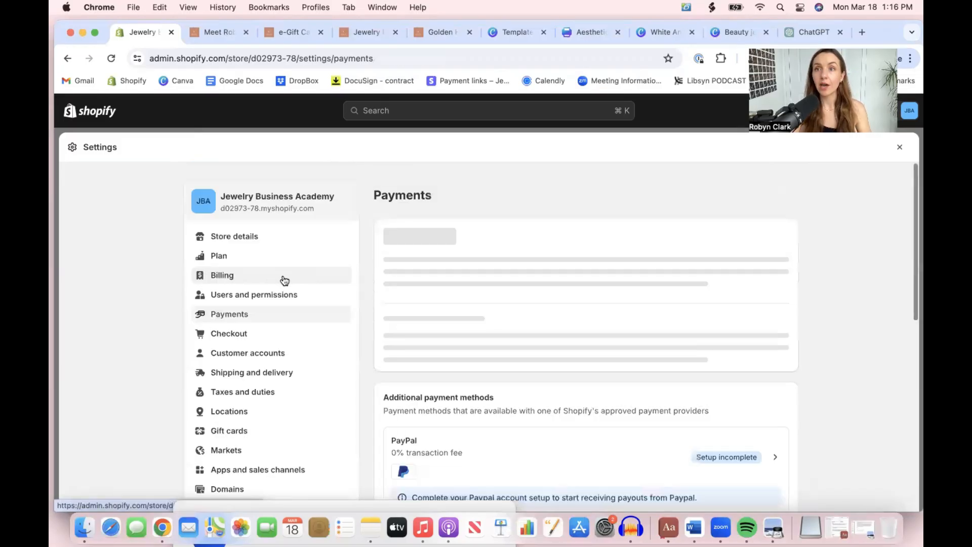
pyautogui.scroll(-10, 612, 357)
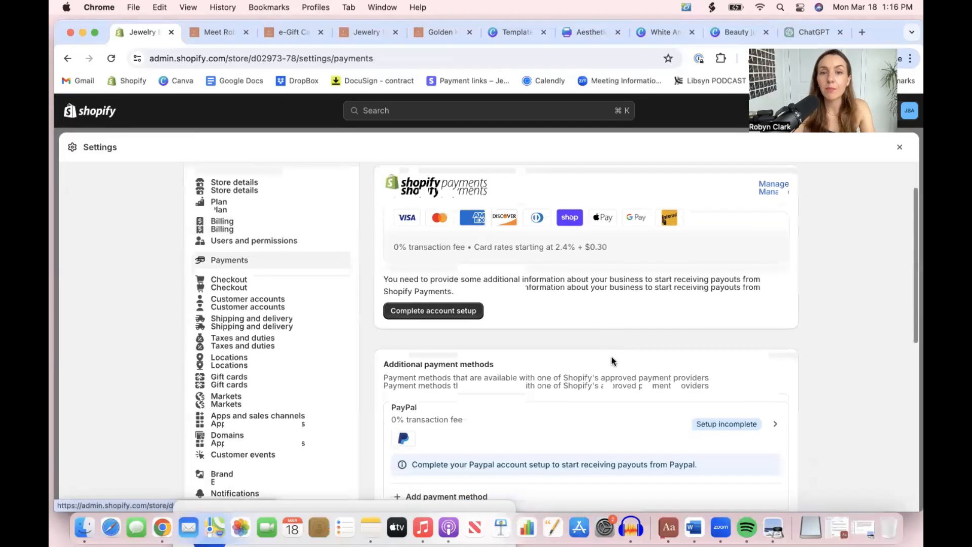
pyautogui.scroll(5, 611, 356)
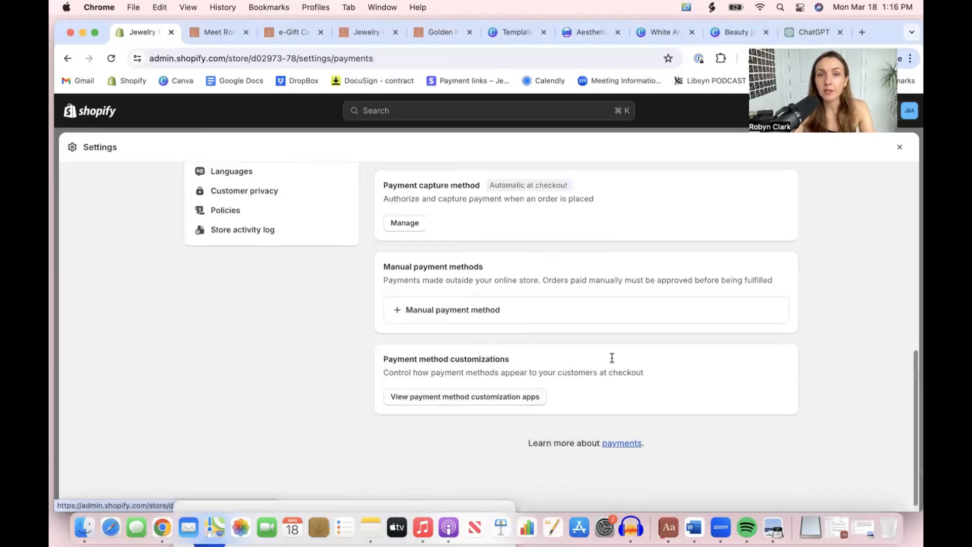
pyautogui.scroll(-5, 611, 359)
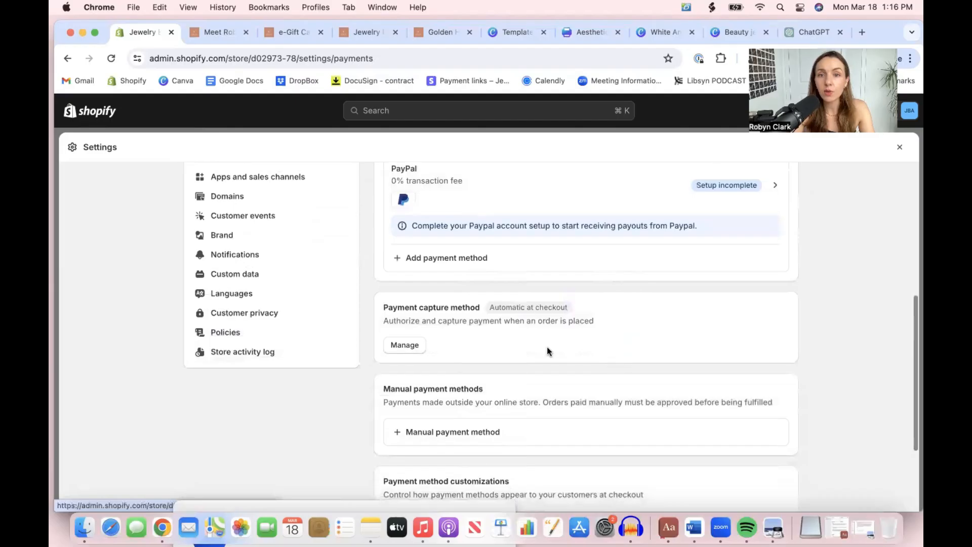
pyautogui.scroll(-3, 466, 349)
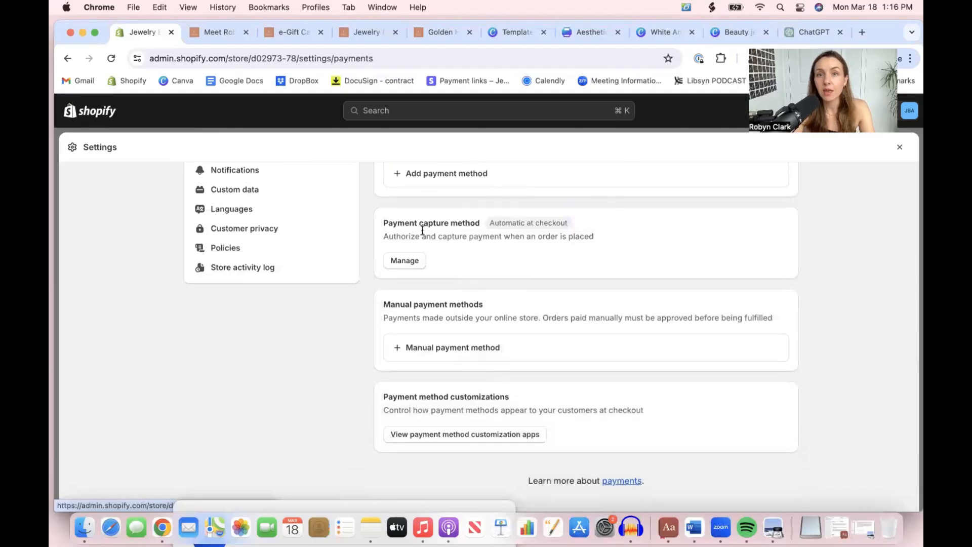
pyautogui.click(404, 261)
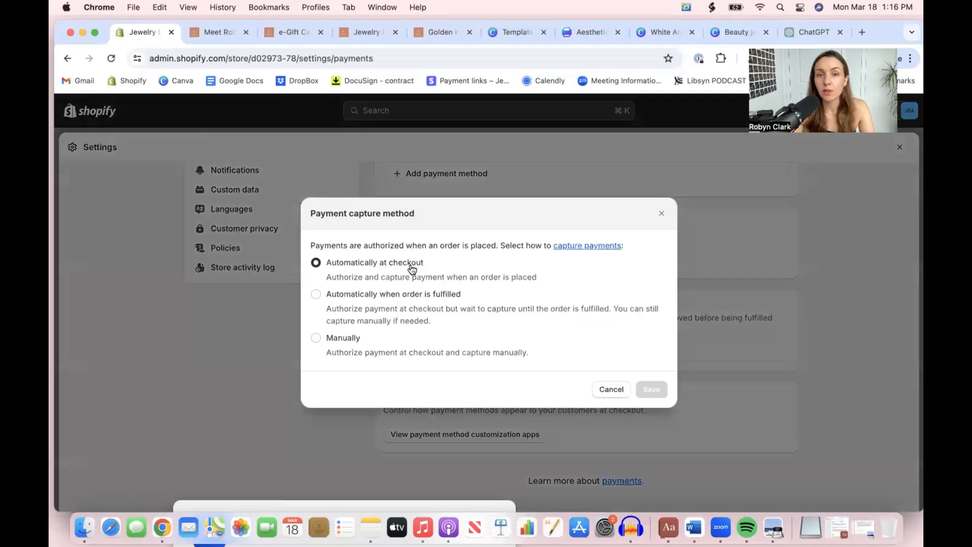
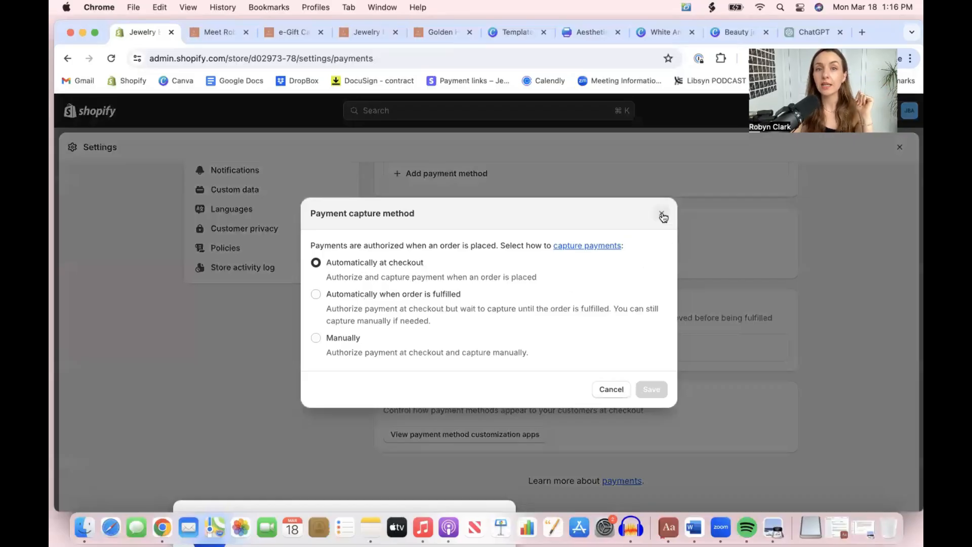
# Close the payment capture method options unchanged and review the available manual payment method types
pyautogui.click(661, 214)
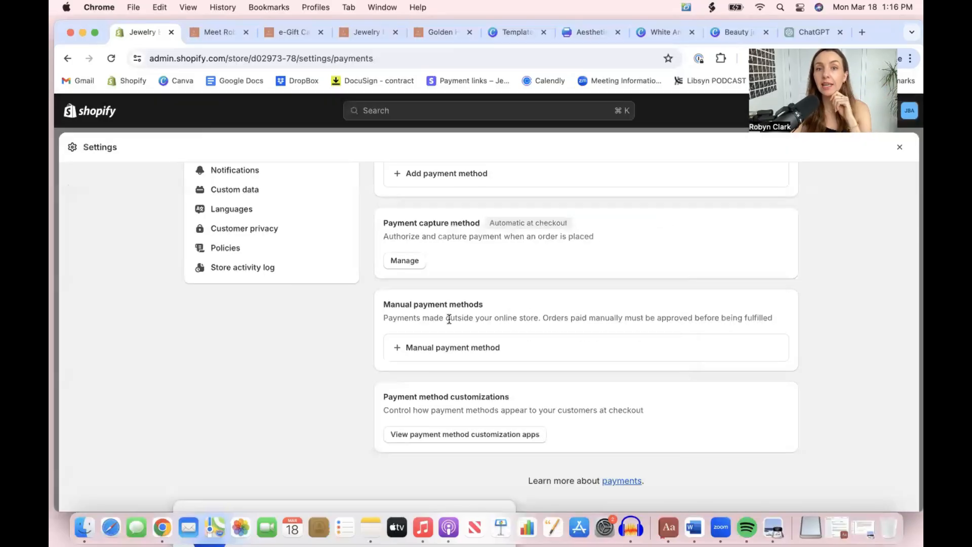
pyautogui.click(448, 353)
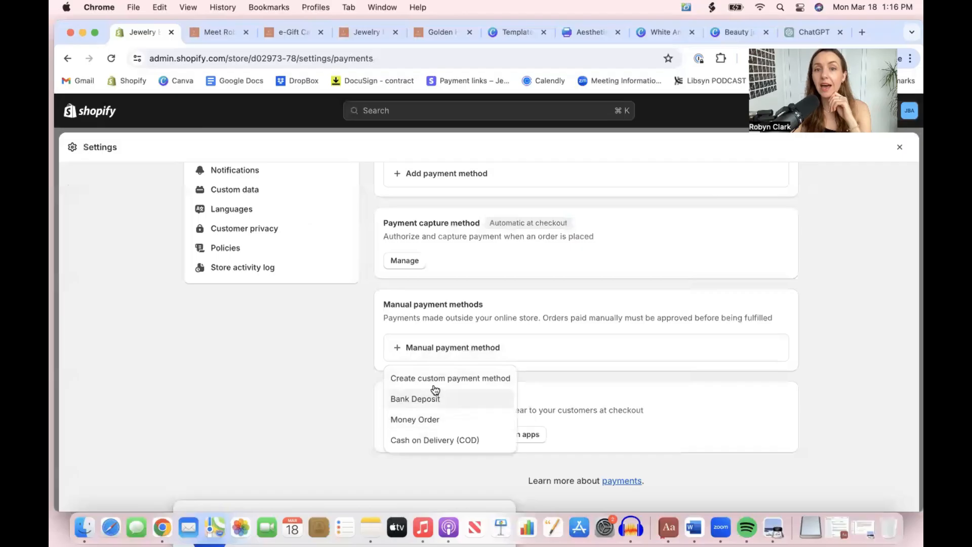
pyautogui.click(812, 364)
pyautogui.click(706, 354)
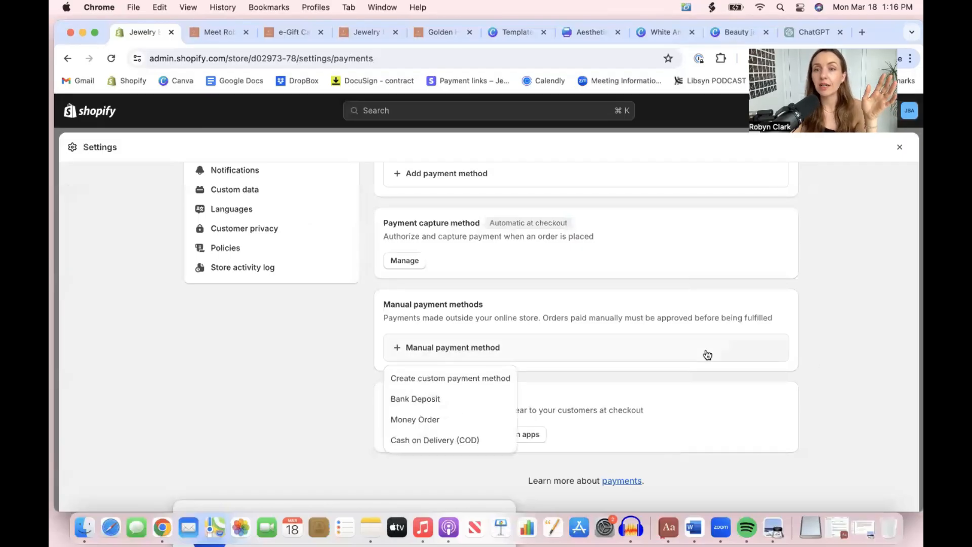
pyautogui.click(785, 361)
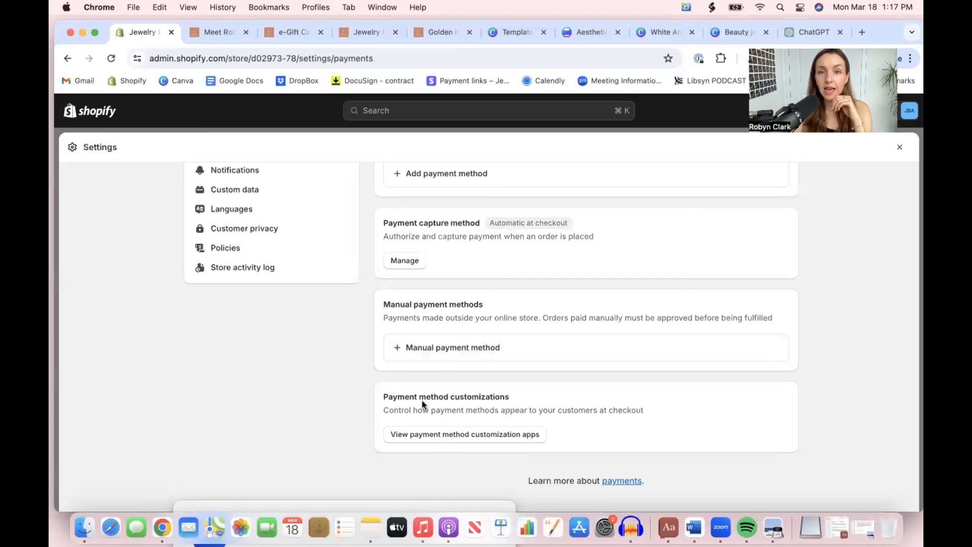
# Look over the payment method customization apps, and return to the store's payments settings
pyautogui.click(424, 434)
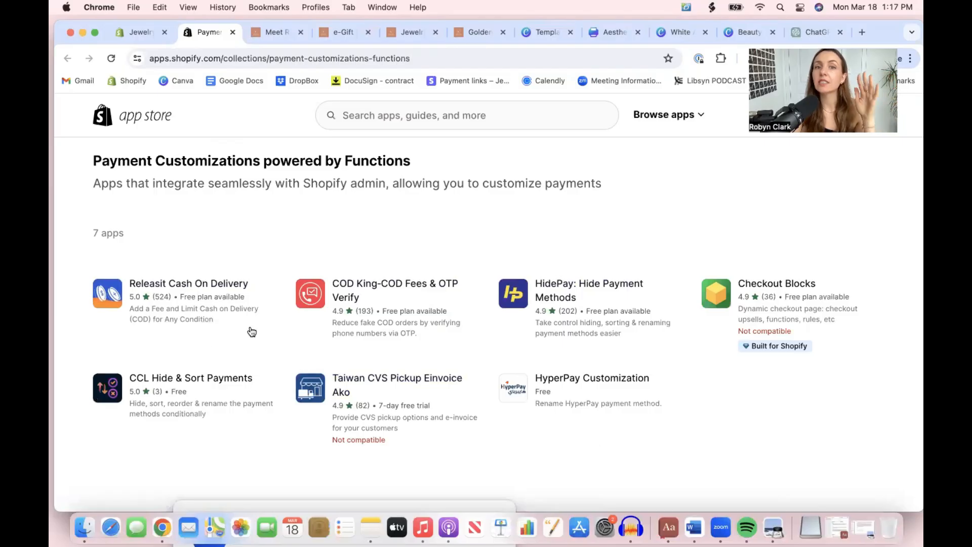
pyautogui.click(120, 40)
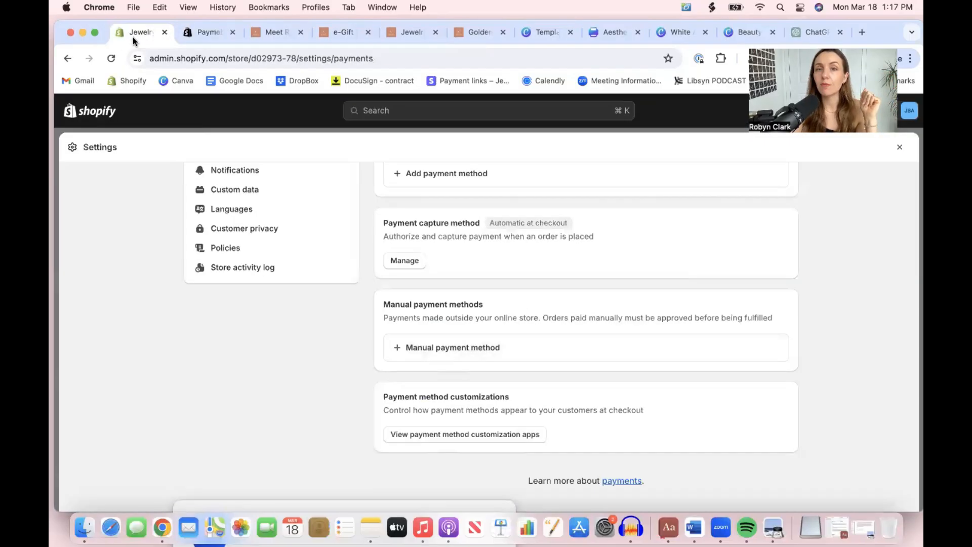
pyautogui.scroll(10, 529, 348)
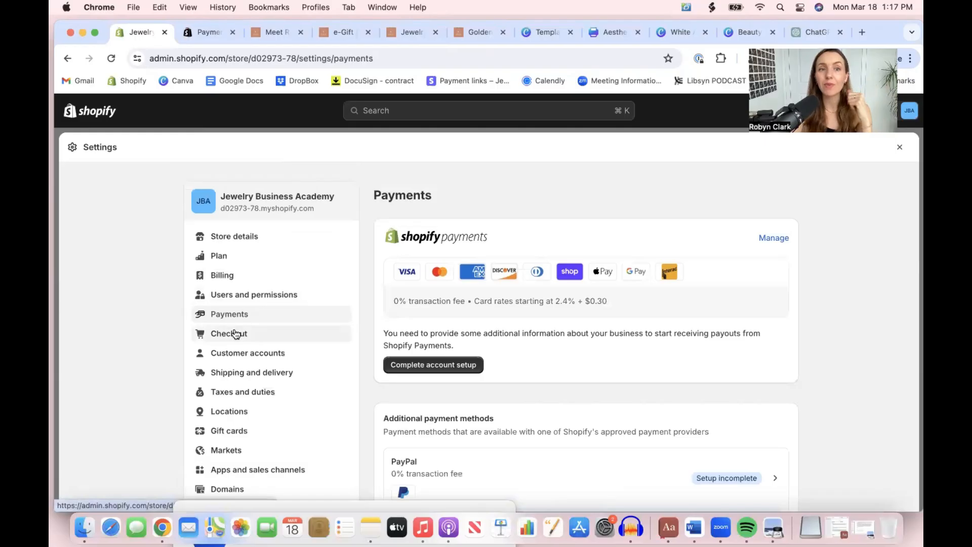
# In the checkout settings, make the email marketing sign-up preselected for customers and save the change
pyautogui.click(235, 334)
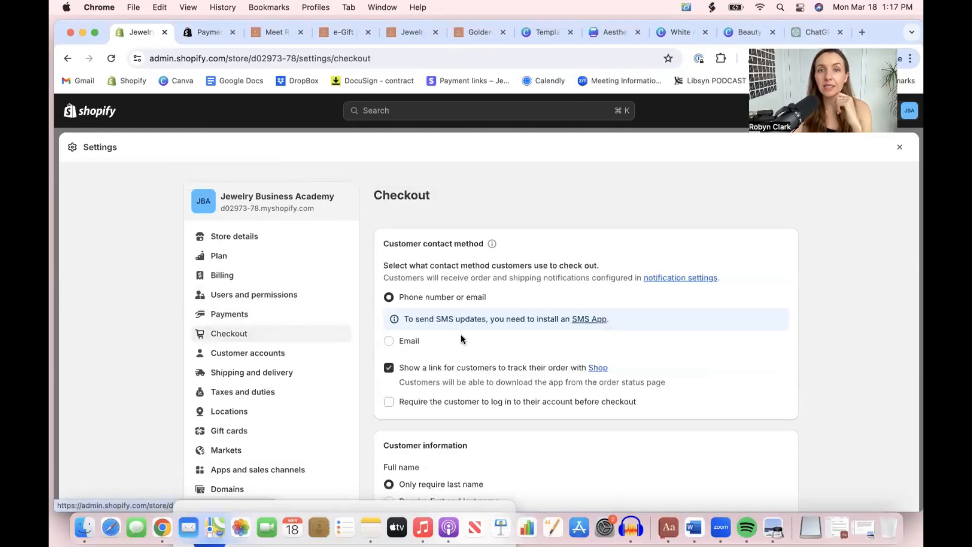
pyautogui.scroll(-2, 460, 335)
pyautogui.scroll(1, 460, 335)
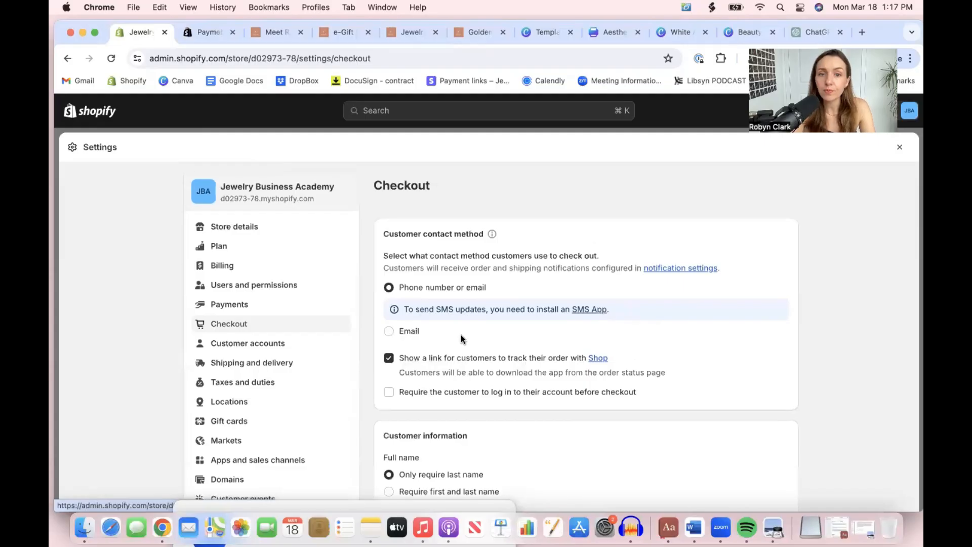
pyautogui.scroll(-10, 461, 335)
pyautogui.scroll(-5, 461, 335)
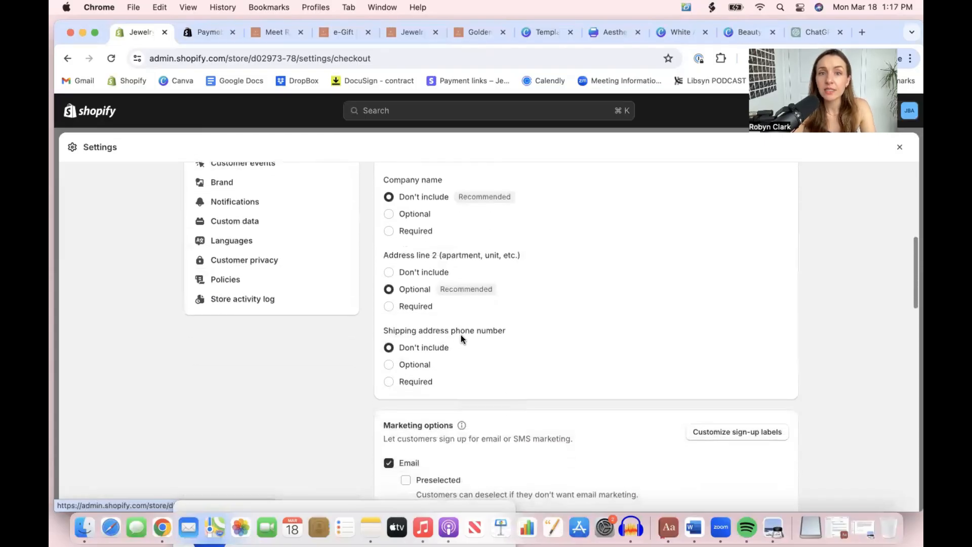
pyautogui.scroll(-4, 461, 335)
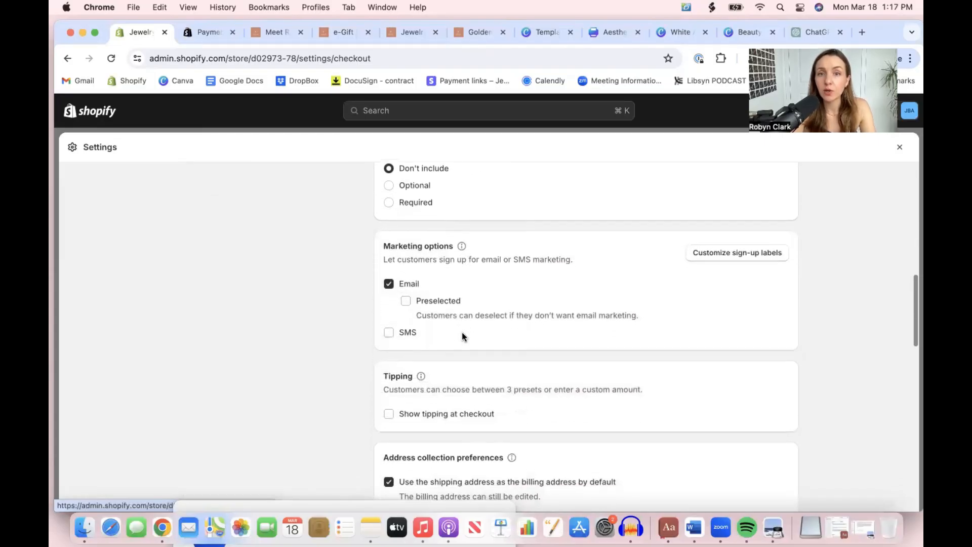
pyautogui.scroll(2, 461, 332)
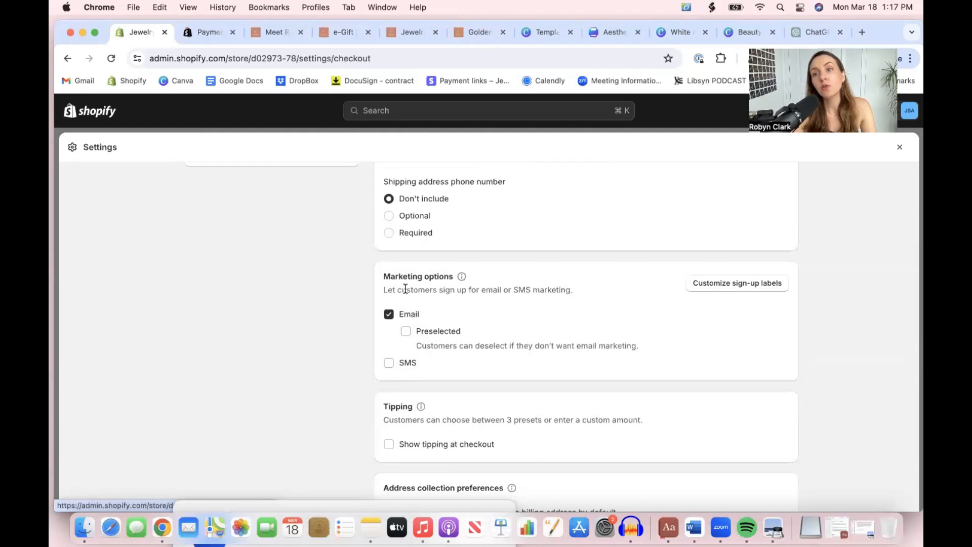
pyautogui.click(406, 332)
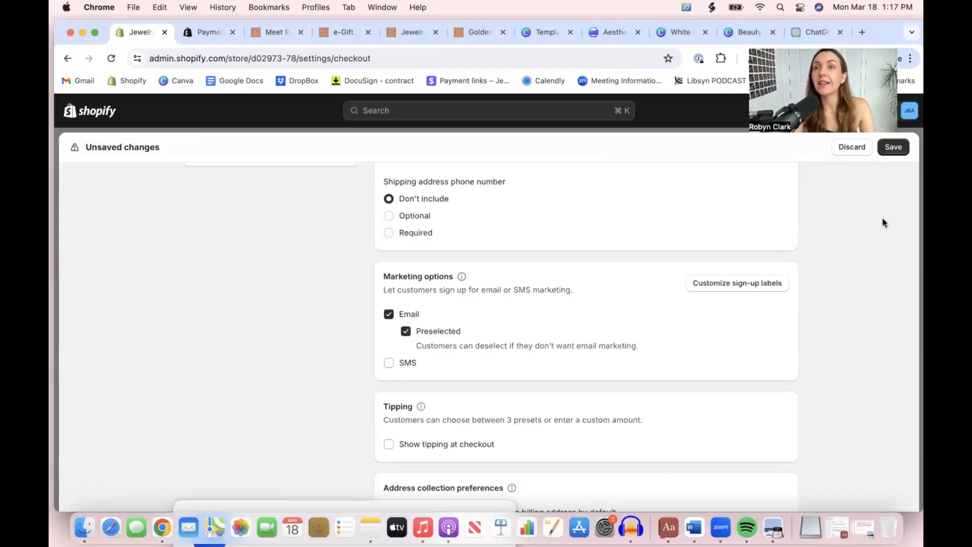
pyautogui.click(891, 145)
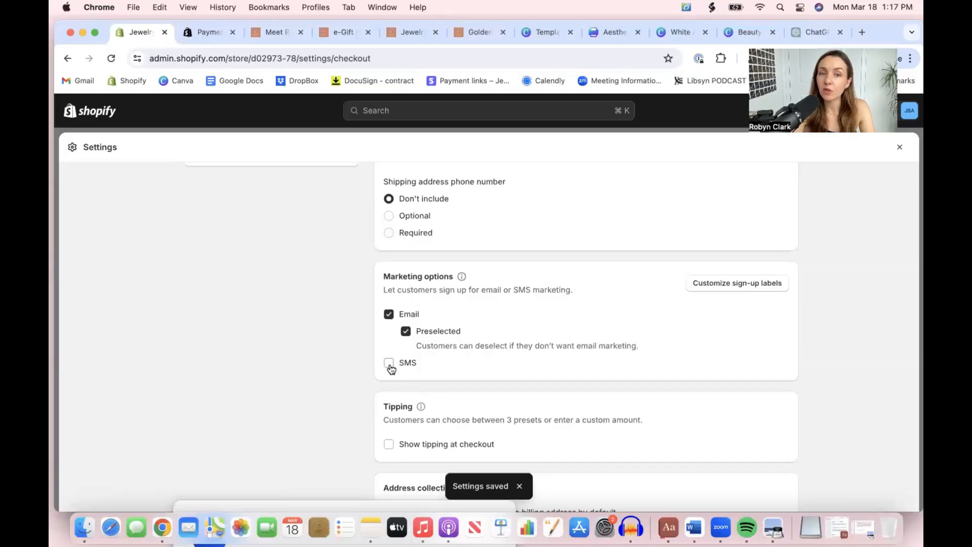
# Examine the checkout settings for tipping, address collection, order processing, order status page and checkout language
pyautogui.scroll(-5, 390, 368)
pyautogui.scroll(-3, 390, 368)
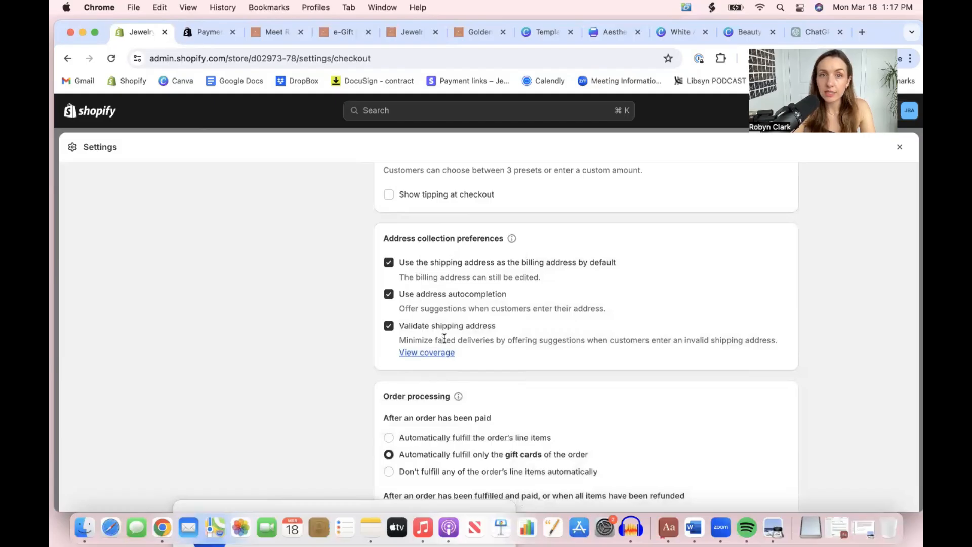
pyautogui.scroll(-3, 444, 338)
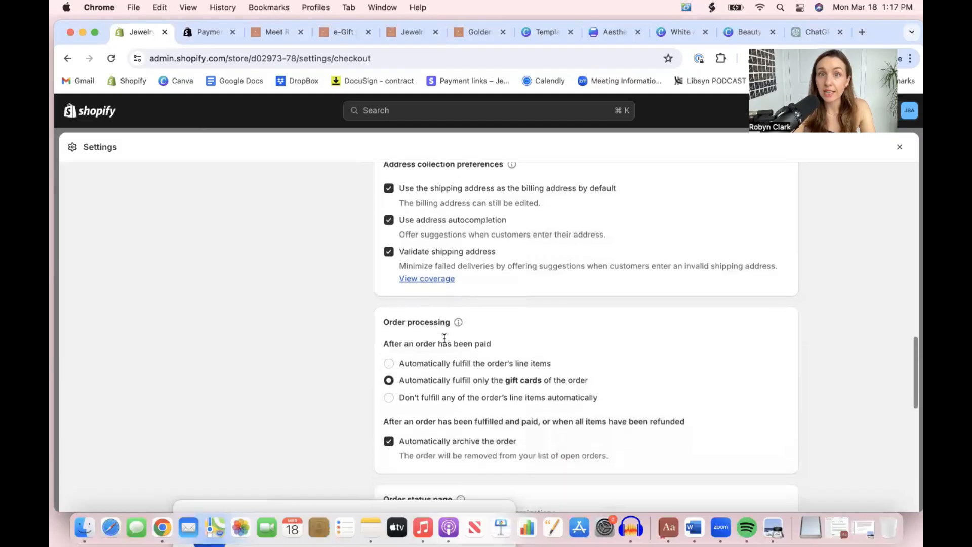
pyautogui.scroll(-3, 444, 338)
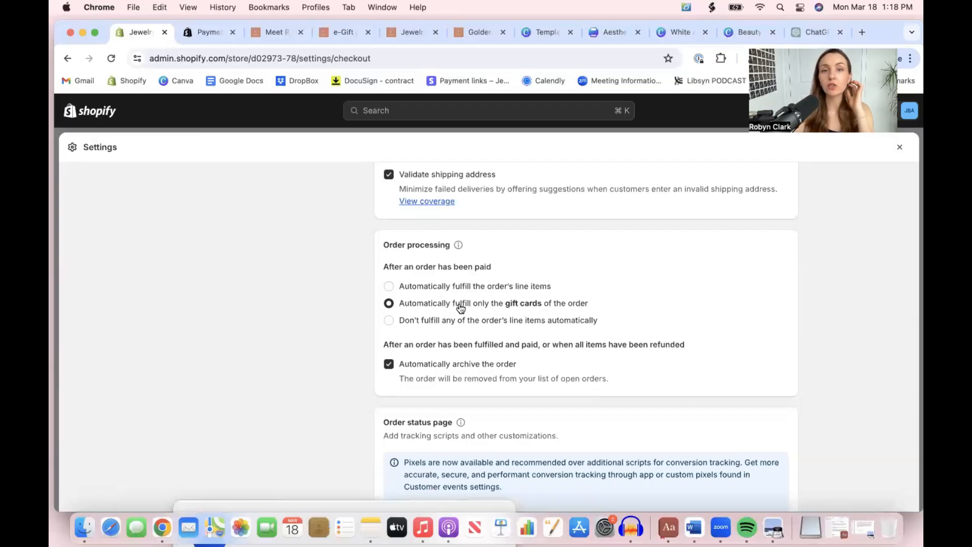
pyautogui.scroll(-5, 460, 308)
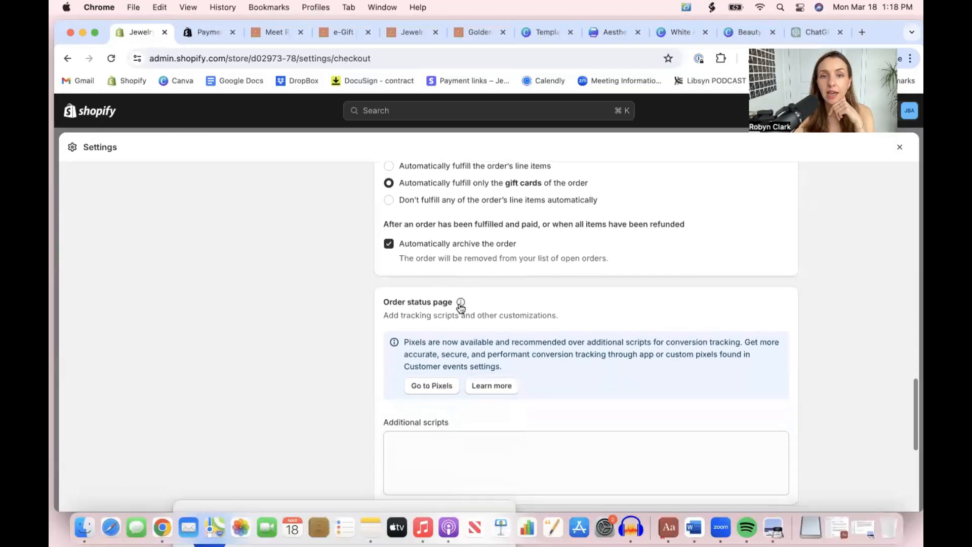
pyautogui.scroll(-5, 460, 304)
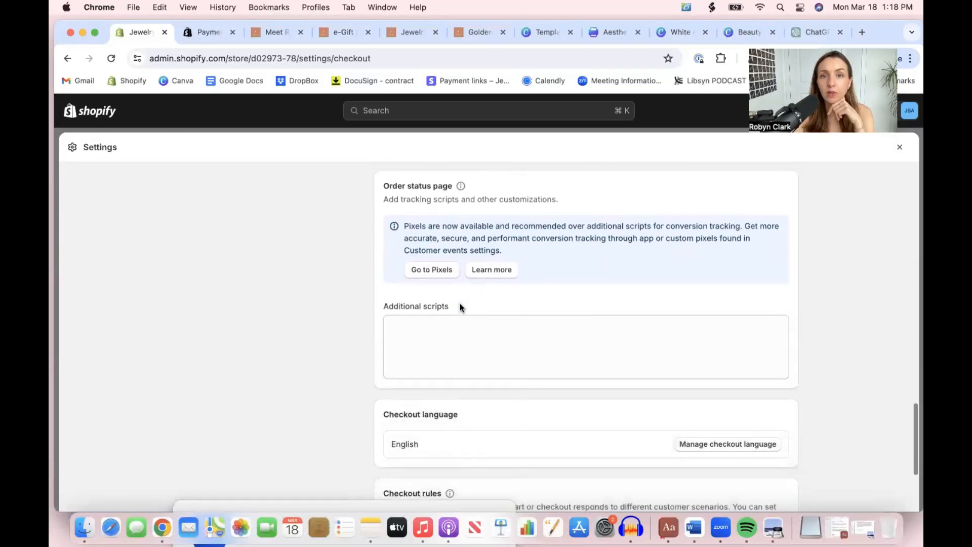
pyautogui.scroll(-3, 460, 303)
pyautogui.scroll(10, 461, 305)
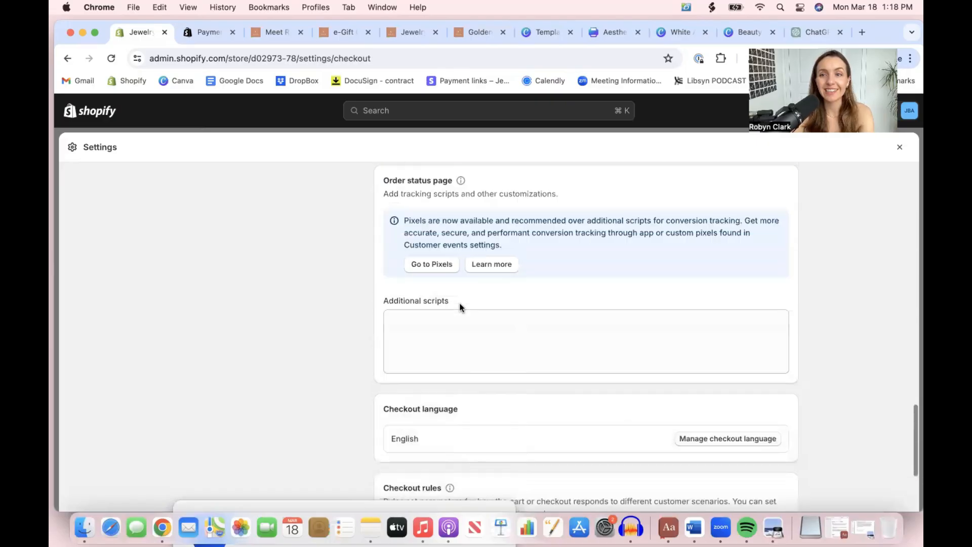
pyautogui.scroll(15, 460, 306)
pyautogui.scroll(-5, 458, 306)
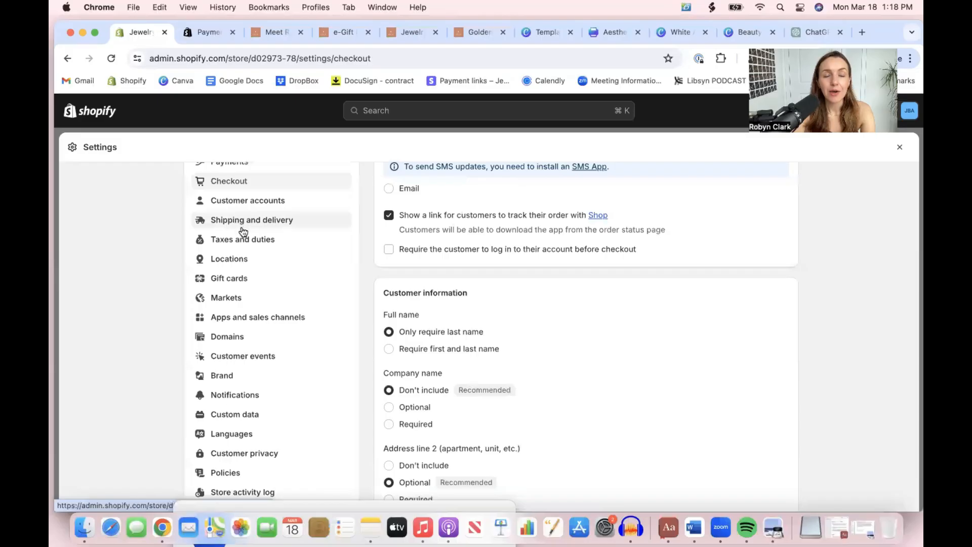
# Open the General profile in the shipping and delivery settings and go to its domestic shipping zone rates
pyautogui.click(242, 225)
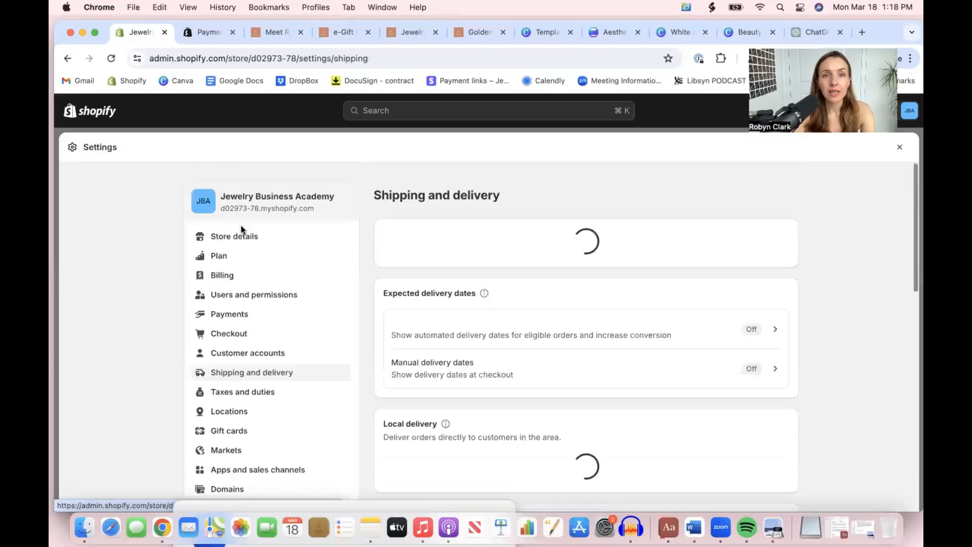
pyautogui.scroll(-3, 569, 267)
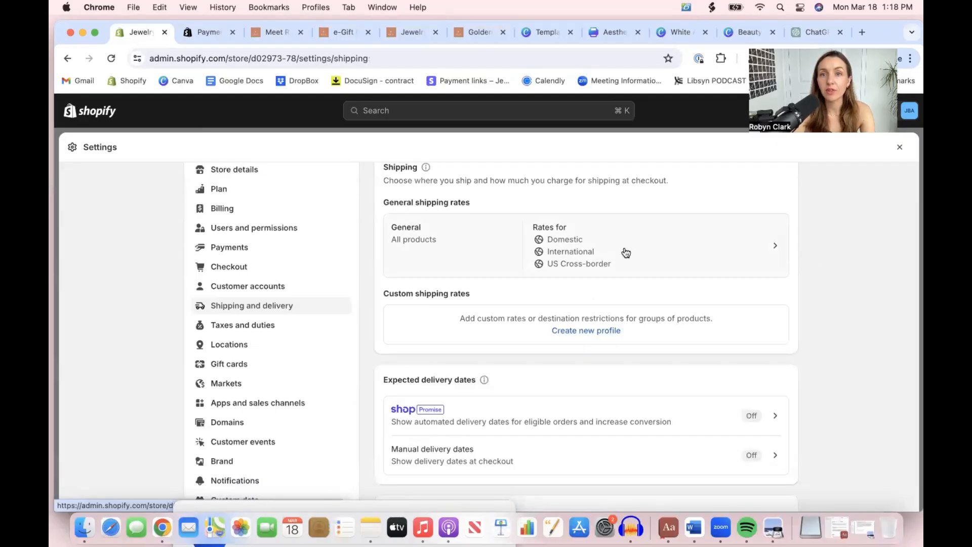
pyautogui.scroll(1, 625, 253)
pyautogui.click(671, 256)
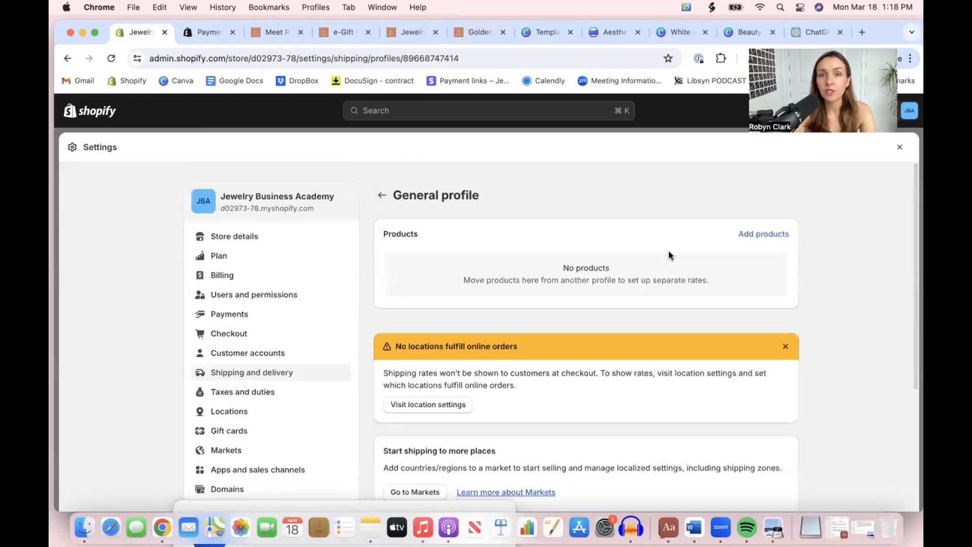
pyautogui.scroll(-6, 531, 351)
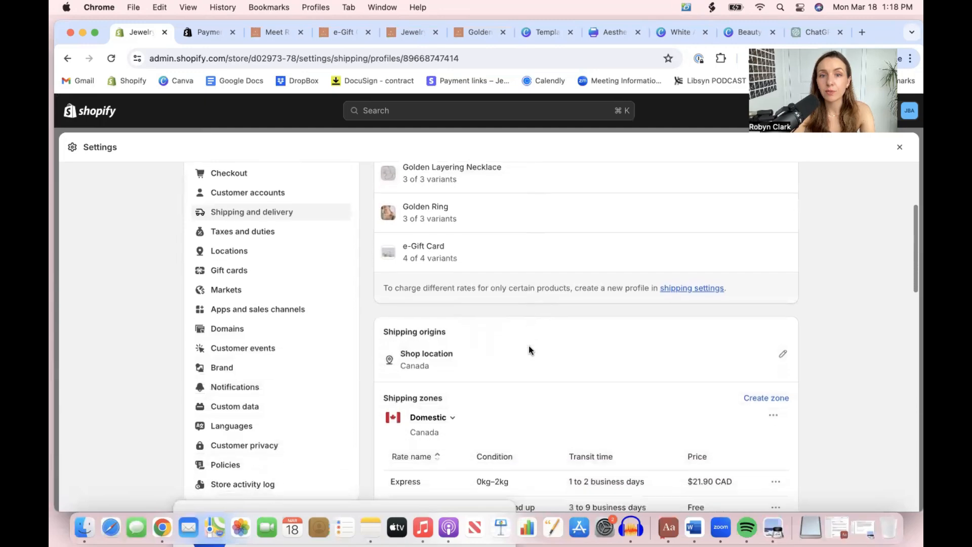
pyautogui.scroll(-1, 529, 349)
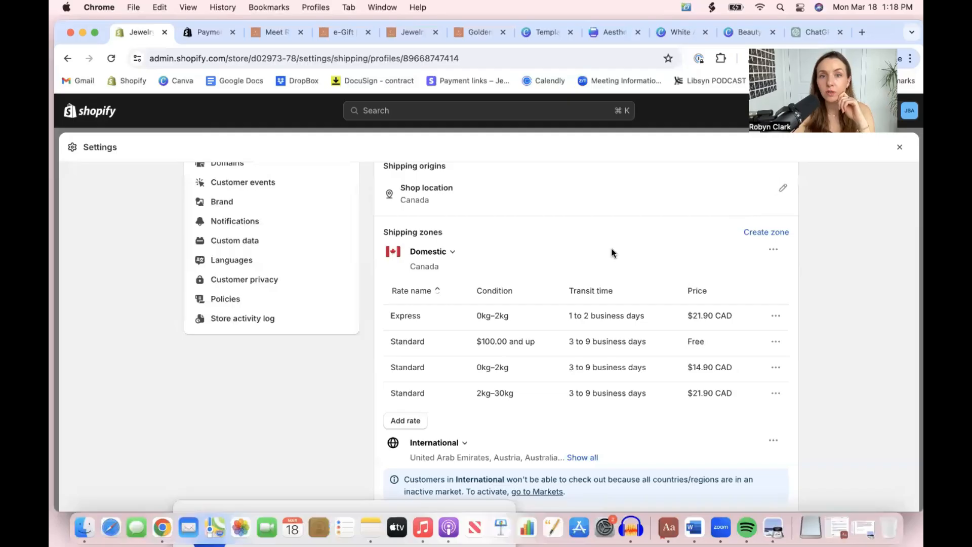
pyautogui.scroll(-2, 528, 275)
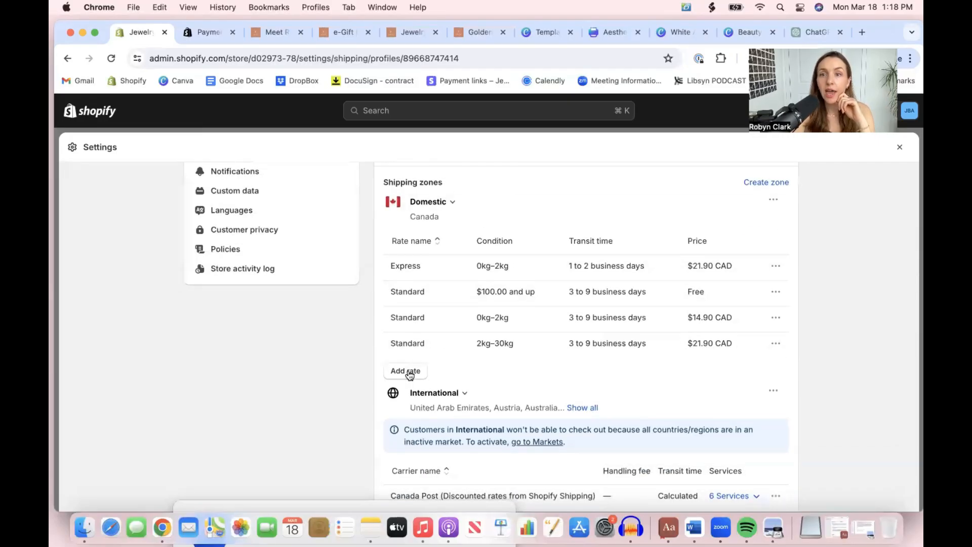
pyautogui.click(770, 265)
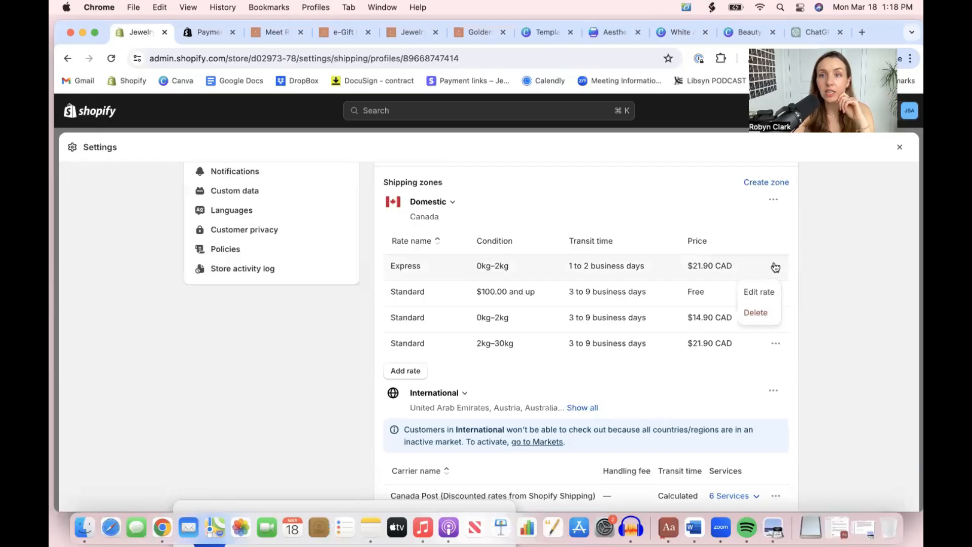
pyautogui.click(761, 293)
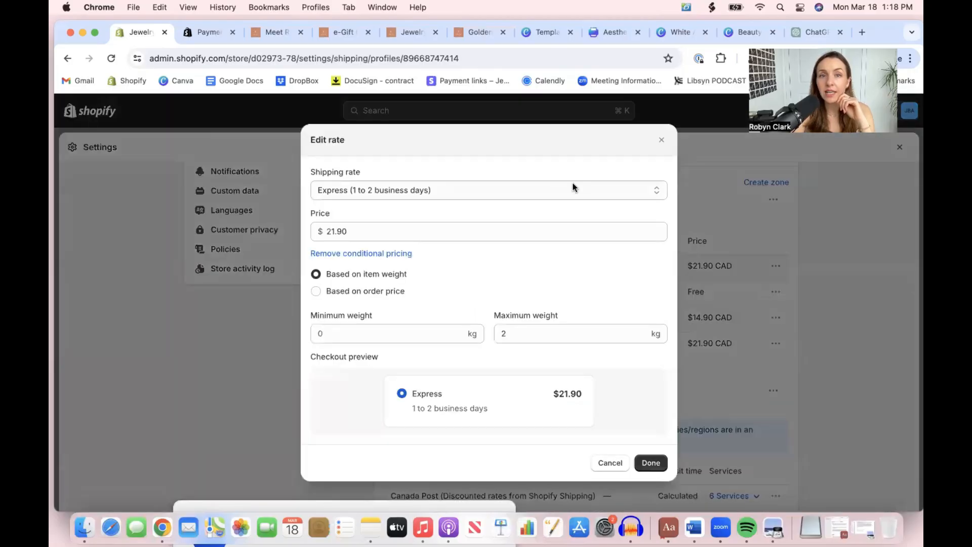
pyautogui.click(661, 140)
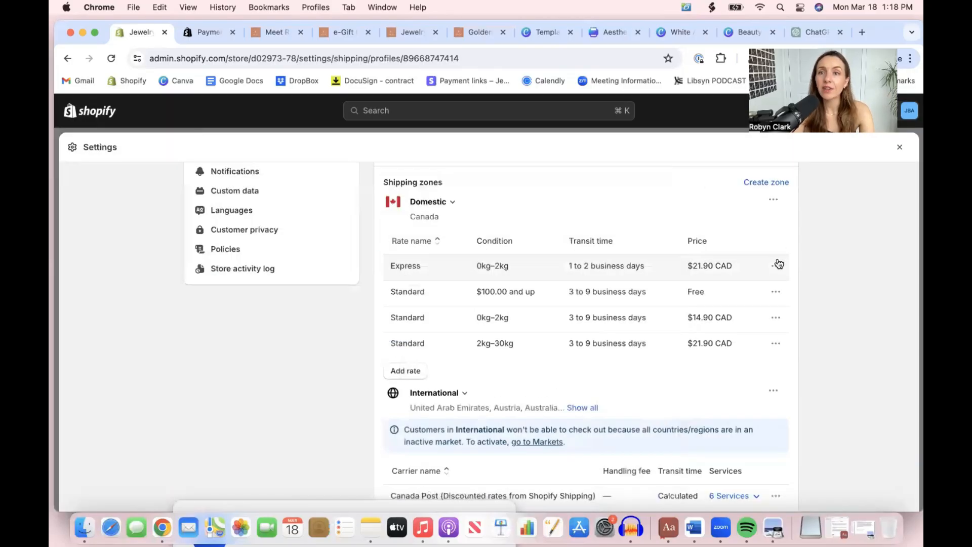
# Edit the domestic Express rate and change its shipping rate type to Custom
pyautogui.click(776, 267)
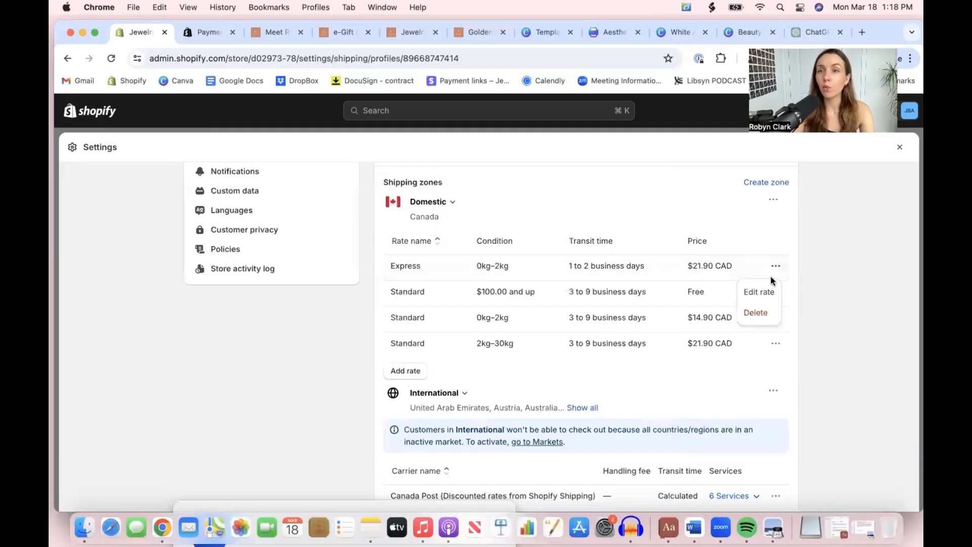
pyautogui.click(757, 287)
pyautogui.click(378, 189)
pyautogui.click(378, 189)
pyautogui.click(360, 189)
pyautogui.click(361, 189)
pyautogui.click(360, 189)
pyautogui.click(354, 220)
pyautogui.click(339, 178)
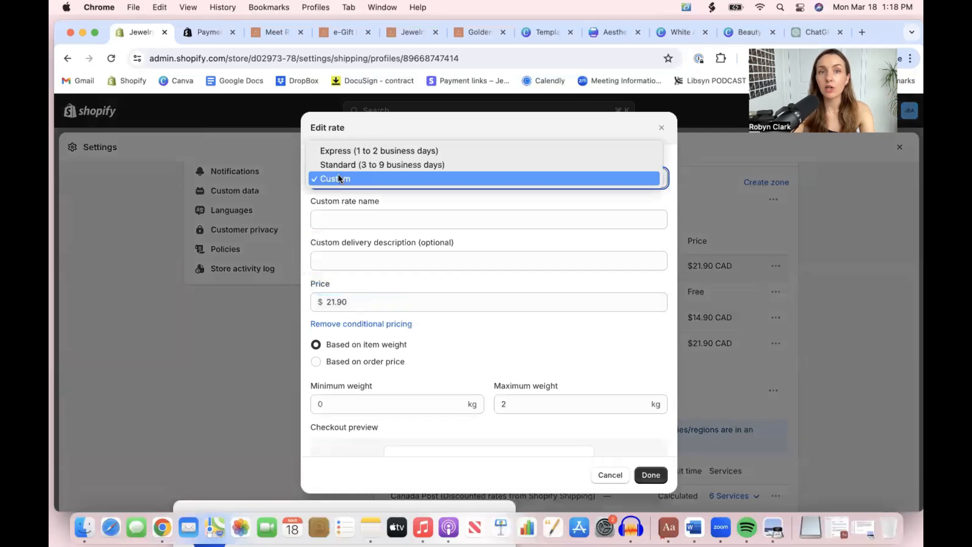
# Name the custom rate "Free Tracked Shipping on orders $75+" and set its price to $0
pyautogui.click(399, 210)
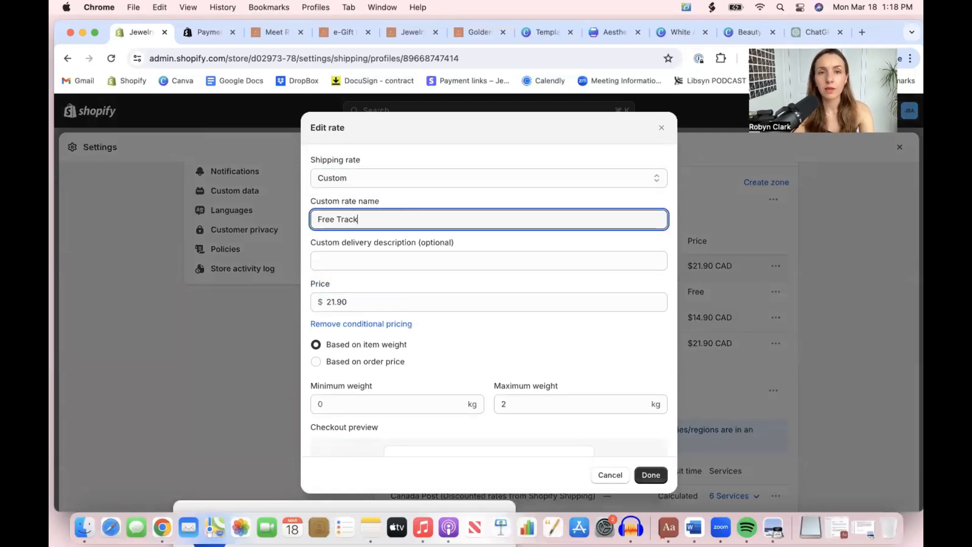
pyautogui.write('Free Tracked Shipping on orders $75+')
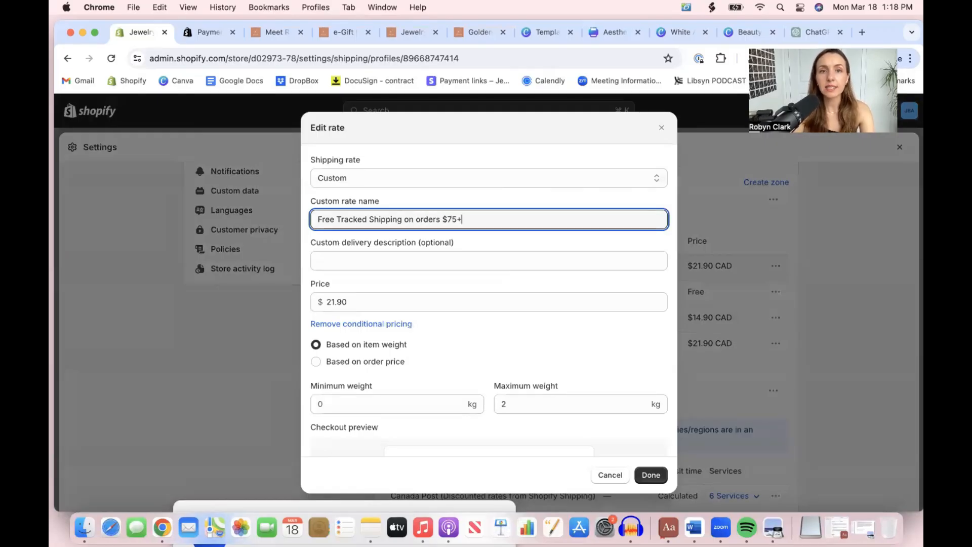
pyautogui.click(382, 301)
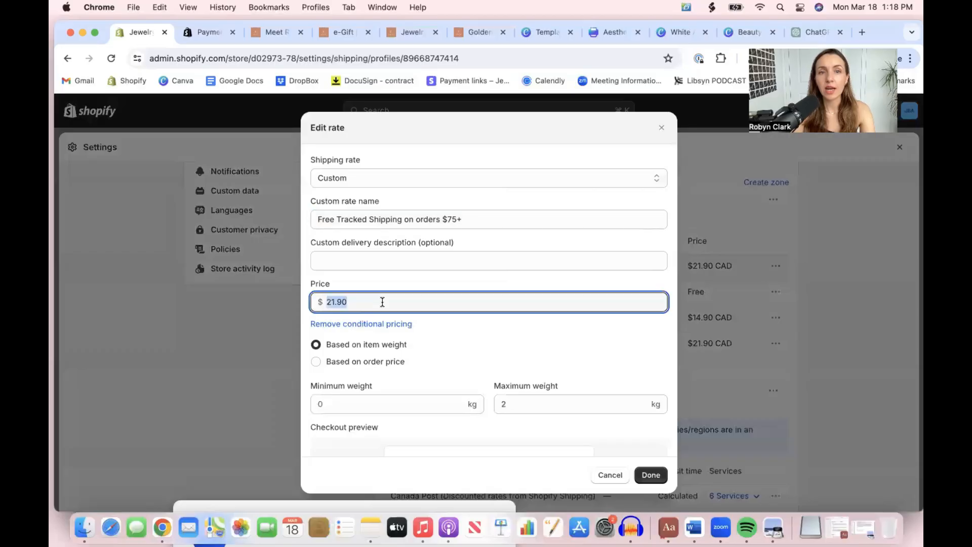
pyautogui.write('0')
pyautogui.click(449, 349)
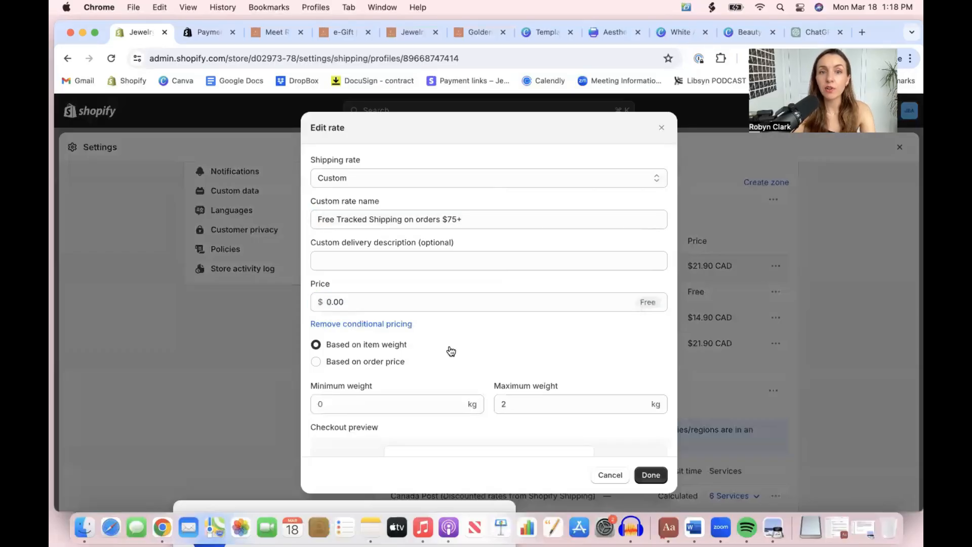
# Base the free shipping rate's condition on order price, with a minimum of $75.00
pyautogui.scroll(-1, 419, 348)
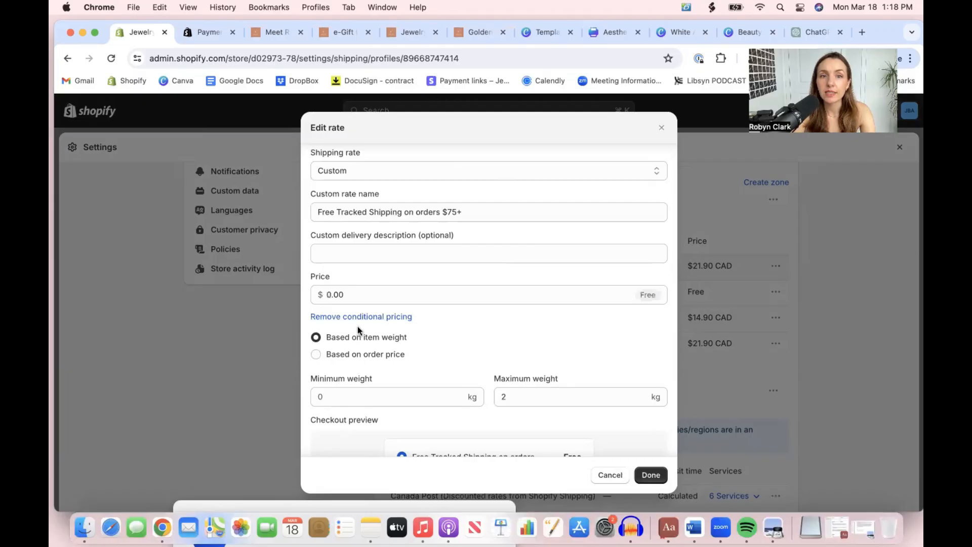
pyautogui.click(330, 354)
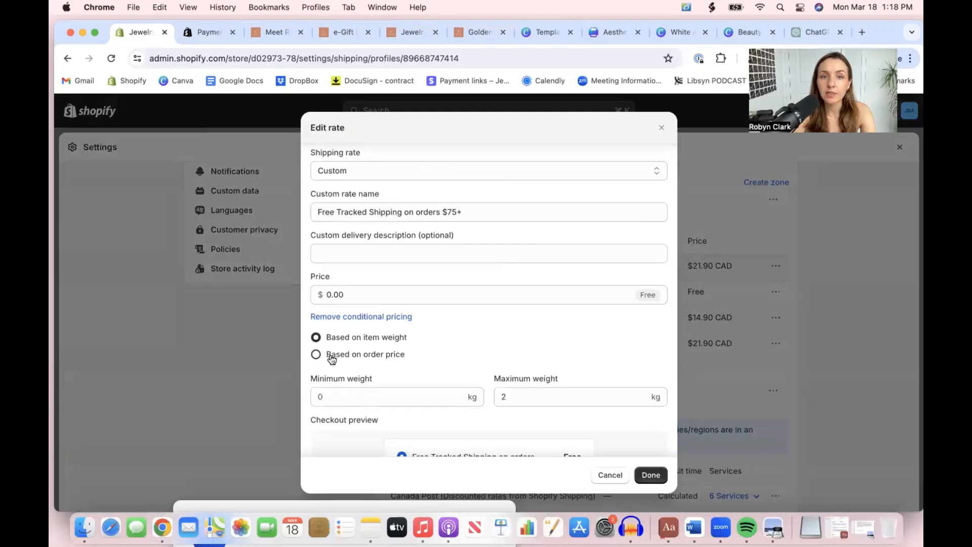
pyautogui.click(362, 396)
pyautogui.write('75')
pyautogui.click(482, 358)
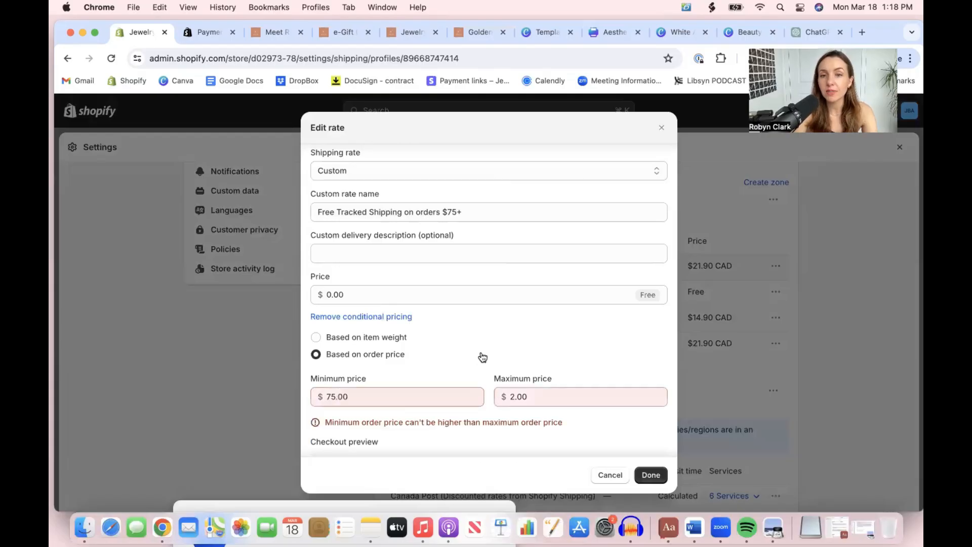
# Change the free shipping rate's minimum order price to $74.99
pyautogui.click(393, 393)
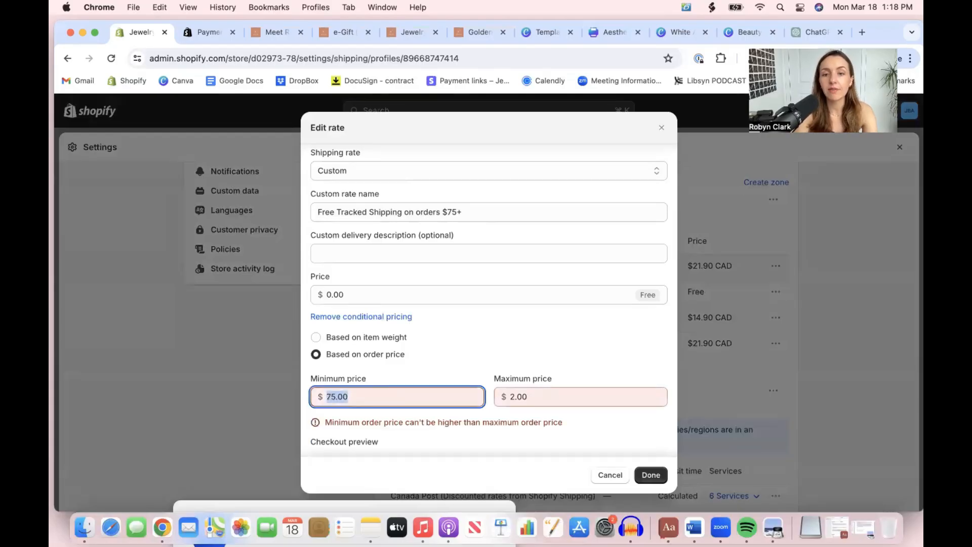
pyautogui.write('74.99')
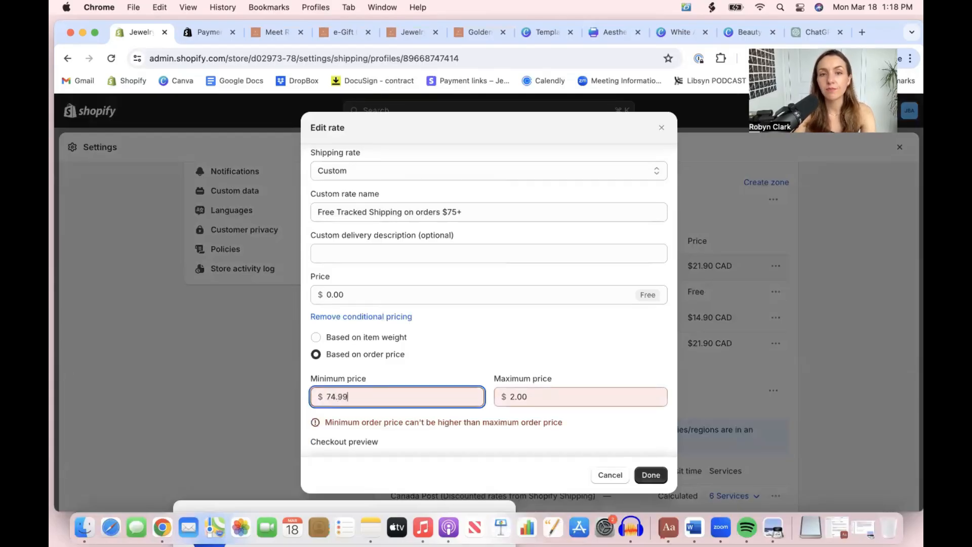
pyautogui.click(503, 364)
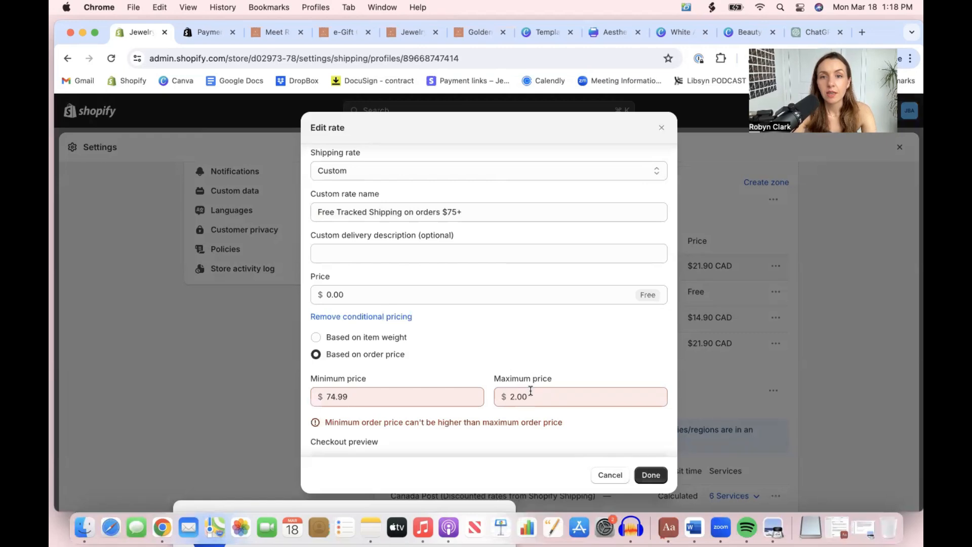
pyautogui.click(357, 400)
pyautogui.write('0')
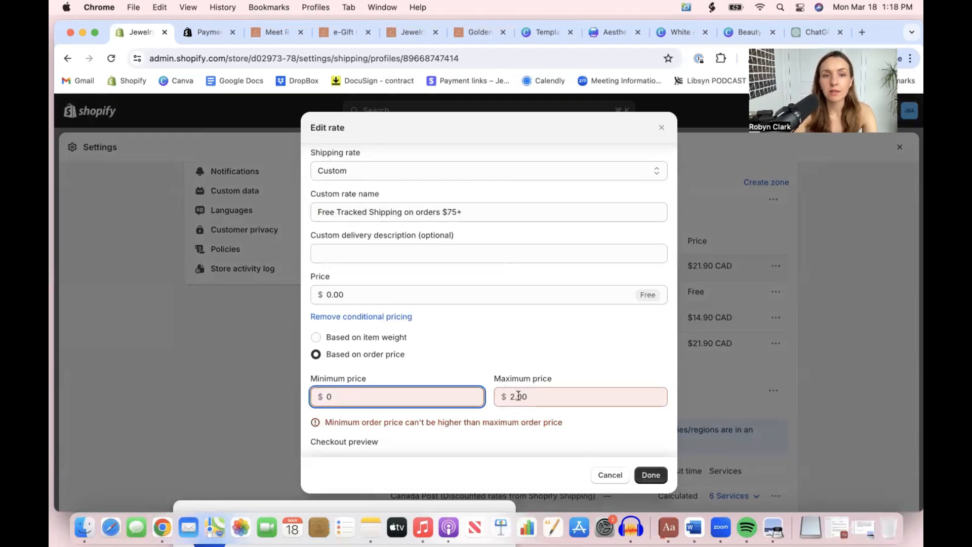
pyautogui.press('BackSpace')
pyautogui.write('74.99')
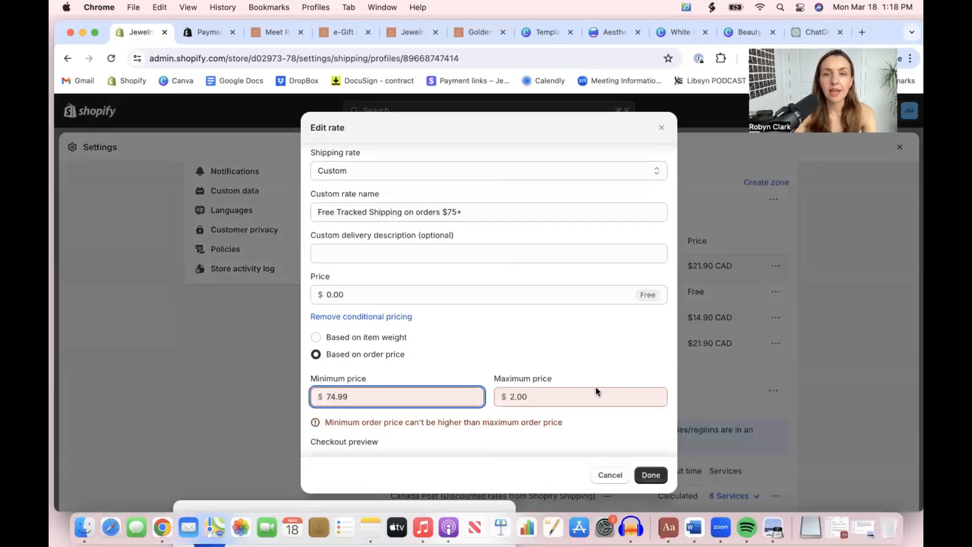
# Clear the free shipping rate's maximum order price so it has no limit, and finish editing the rate
pyautogui.click(545, 396)
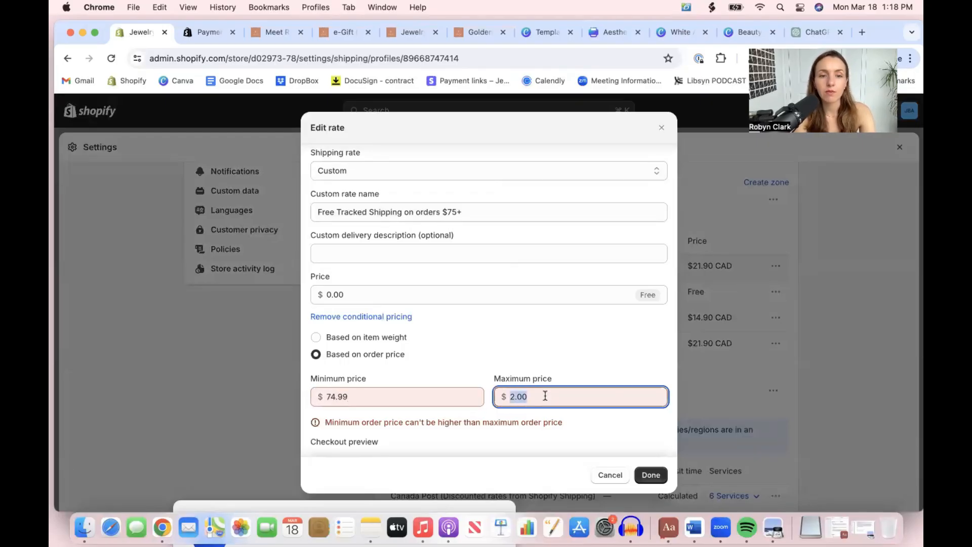
pyautogui.write('10')
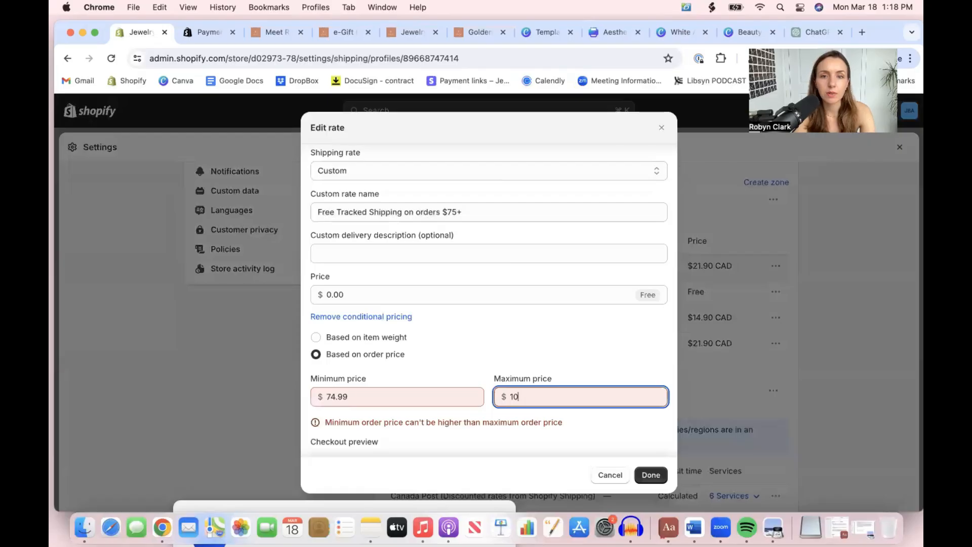
pyautogui.press('BackSpace')
pyautogui.click(589, 364)
pyautogui.scroll(-2, 589, 364)
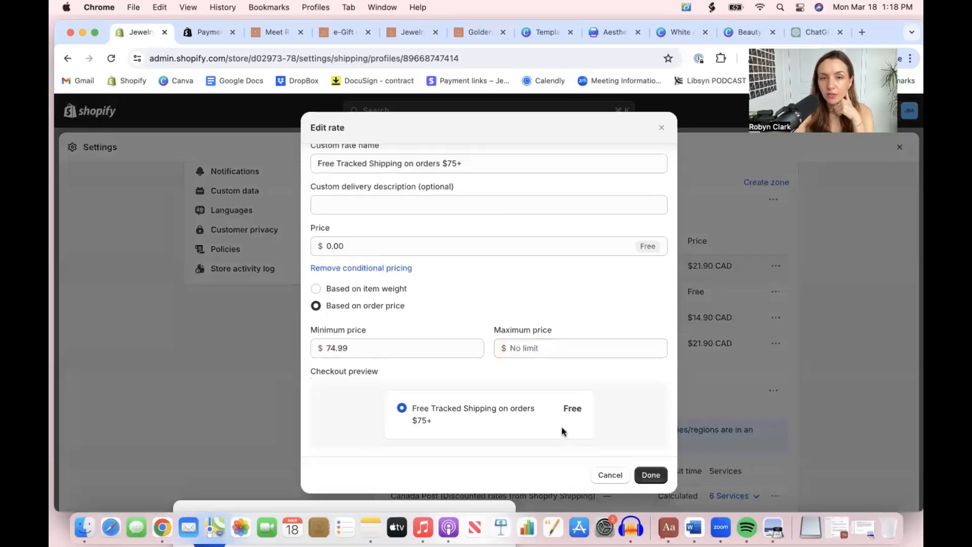
pyautogui.click(650, 474)
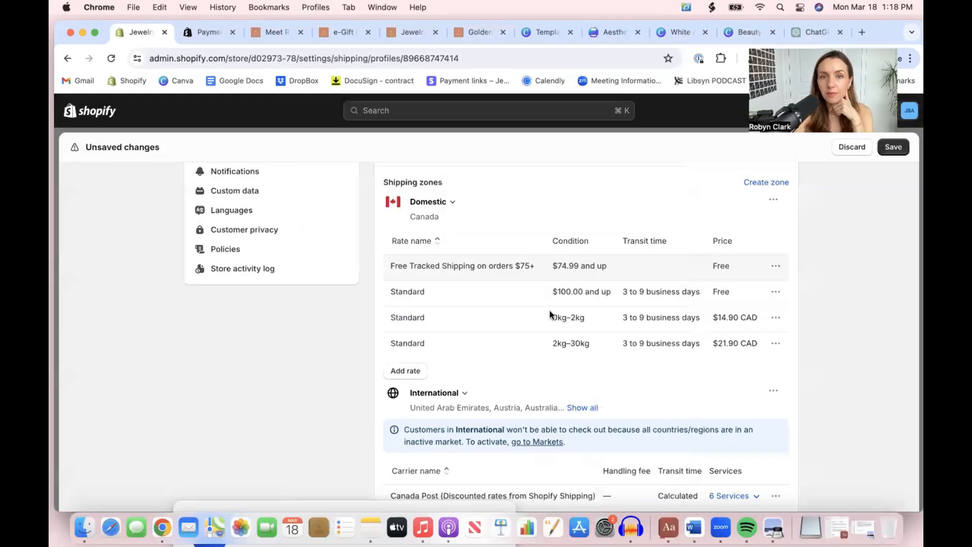
# Delete the domestic Standard rates for orders of $100.00 and up and for 0kg–2kg
pyautogui.click(775, 292)
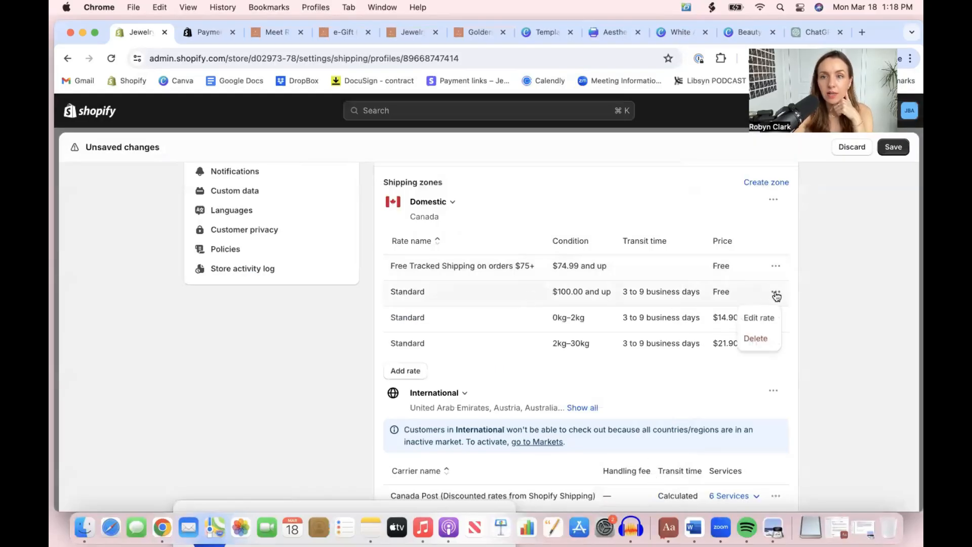
pyautogui.click(766, 338)
pyautogui.click(775, 291)
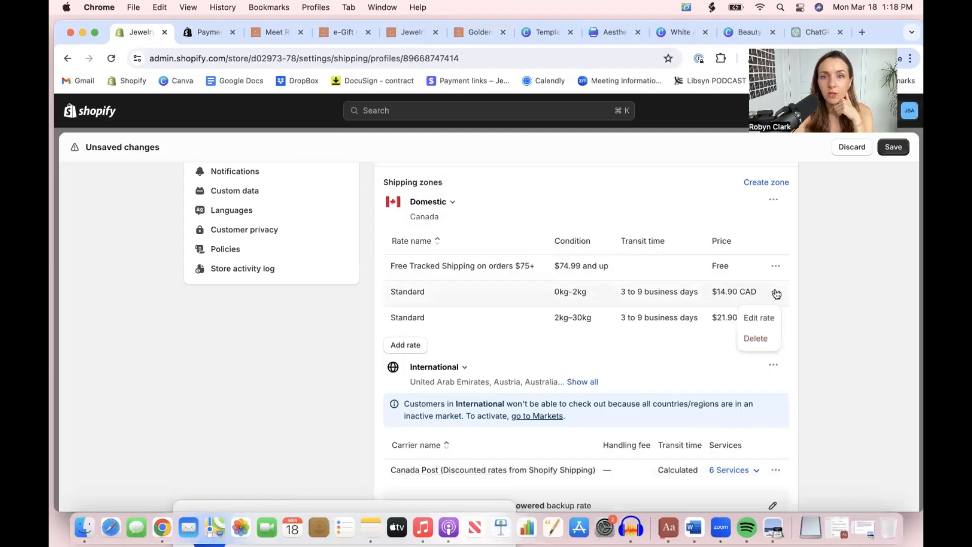
pyautogui.click(753, 339)
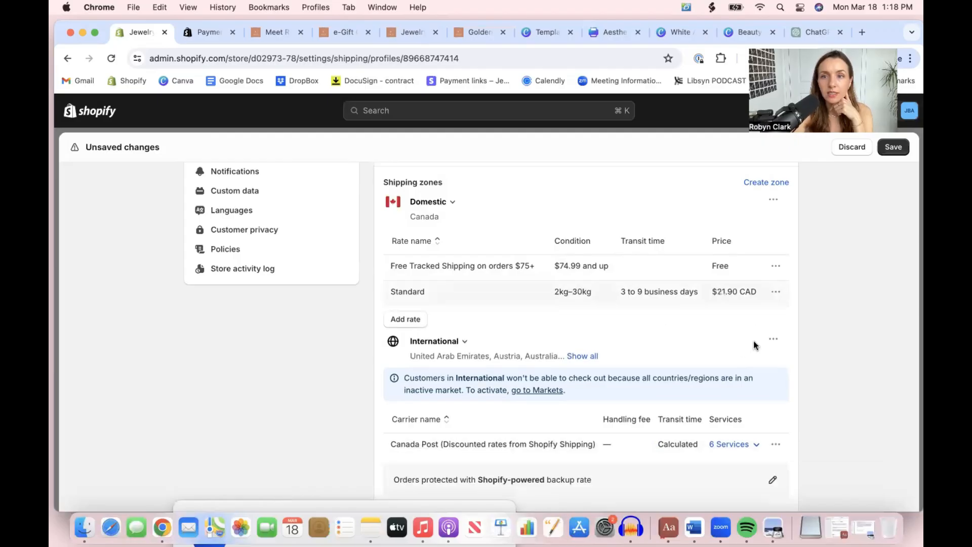
# Edit the remaining domestic Standard rate for 2kg–30kg and change its shipping rate type to Custom
pyautogui.click(775, 292)
pyautogui.click(759, 315)
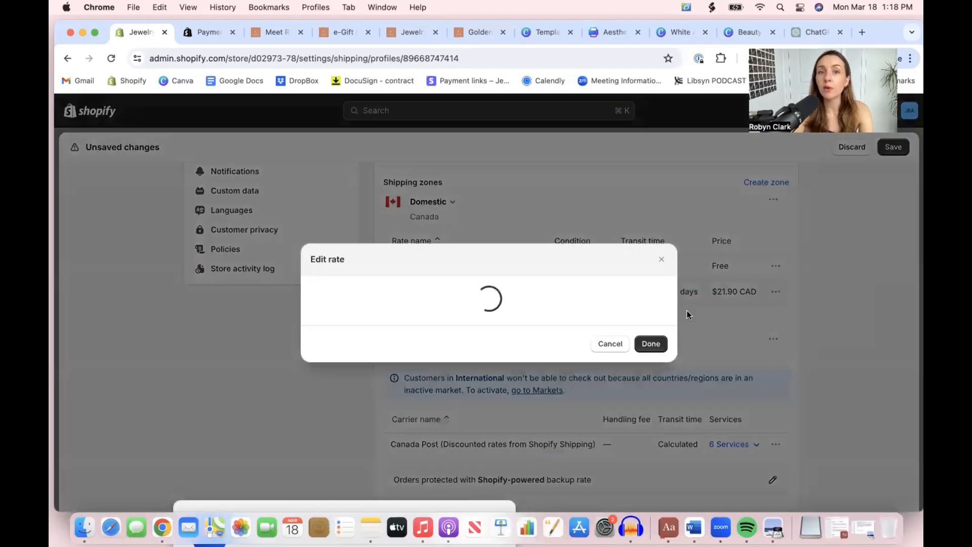
pyautogui.click(377, 184)
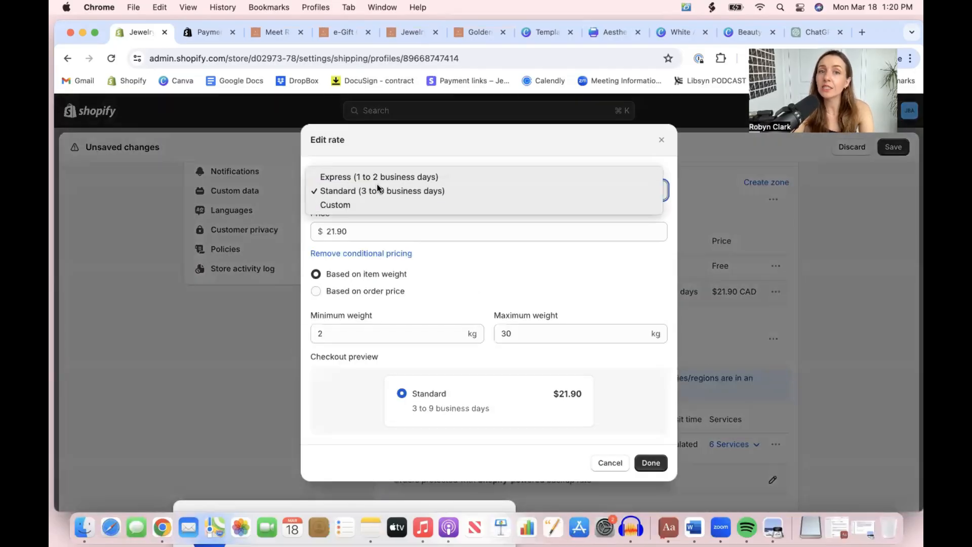
pyautogui.click(377, 188)
pyautogui.click(354, 187)
pyautogui.click(354, 206)
# Name the custom rate "$10 Tracked Shipping For Orders Under $75" and set its price to $10
pyautogui.click(348, 216)
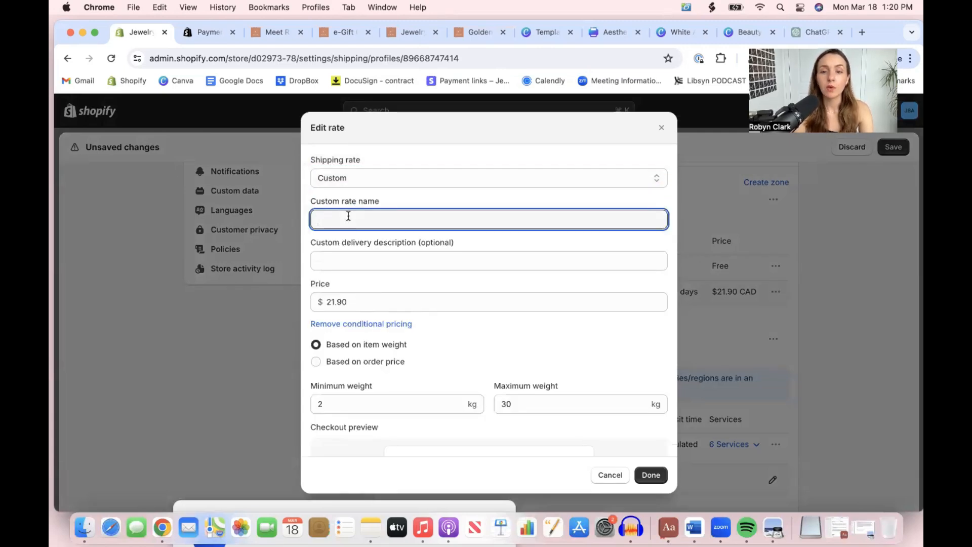
pyautogui.press('BackSpace')
pyautogui.press('BackSpace')
pyautogui.press('BackSpace')
pyautogui.press('BackSpace')
pyautogui.press('BackSpace')
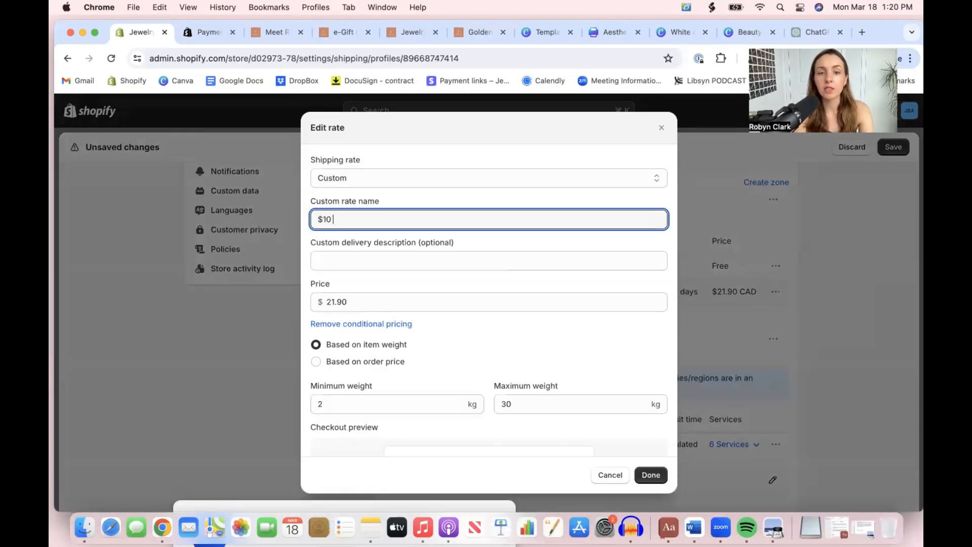
pyautogui.write('$10 Tracked Shipping For Orders U')
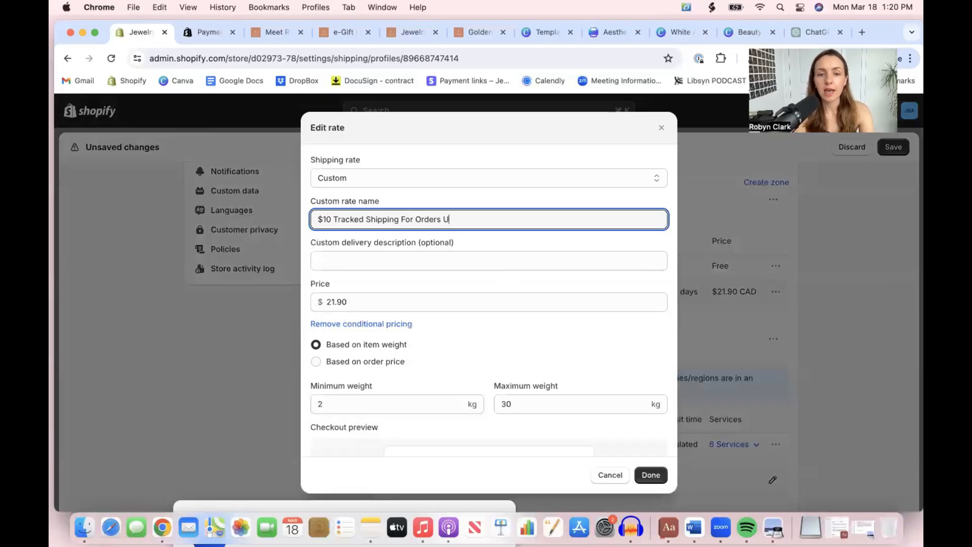
pyautogui.write('75')
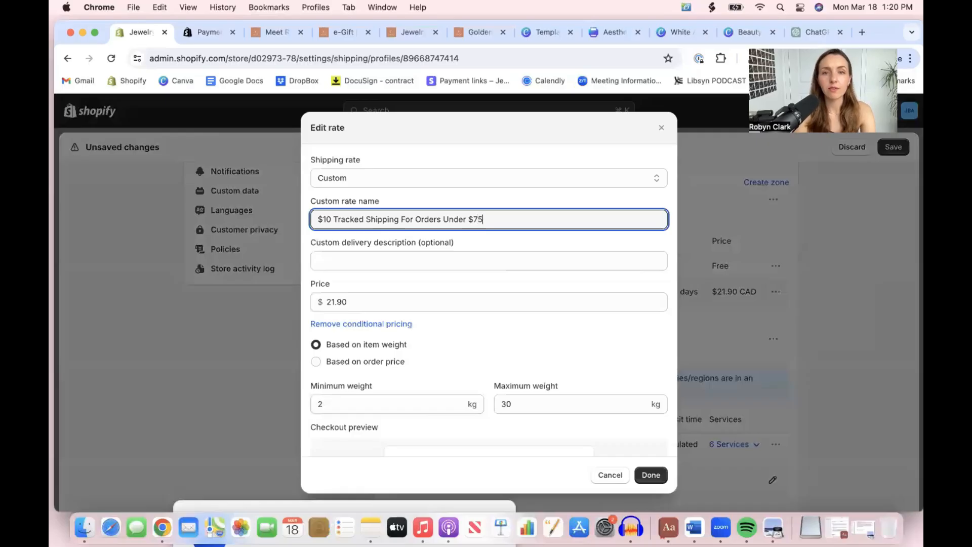
pyautogui.doubleClick(376, 296)
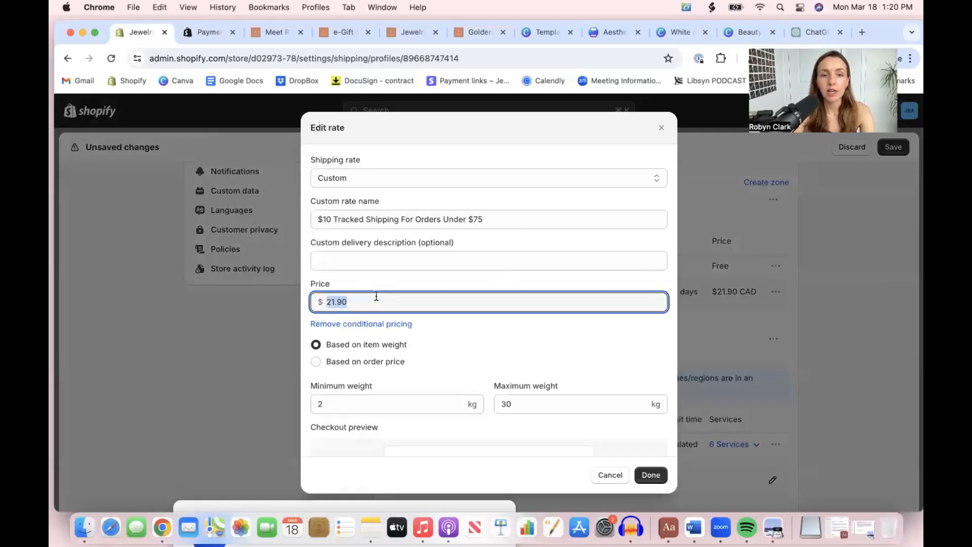
pyautogui.write('10')
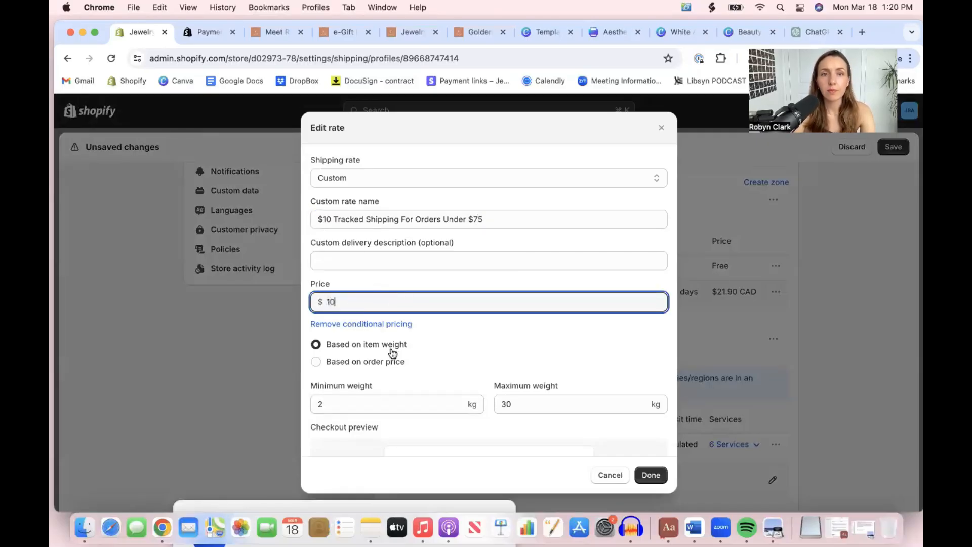
# Base the $10 rate's condition on order price from $0.00 to $74.99, and finish editing the rate
pyautogui.click(375, 361)
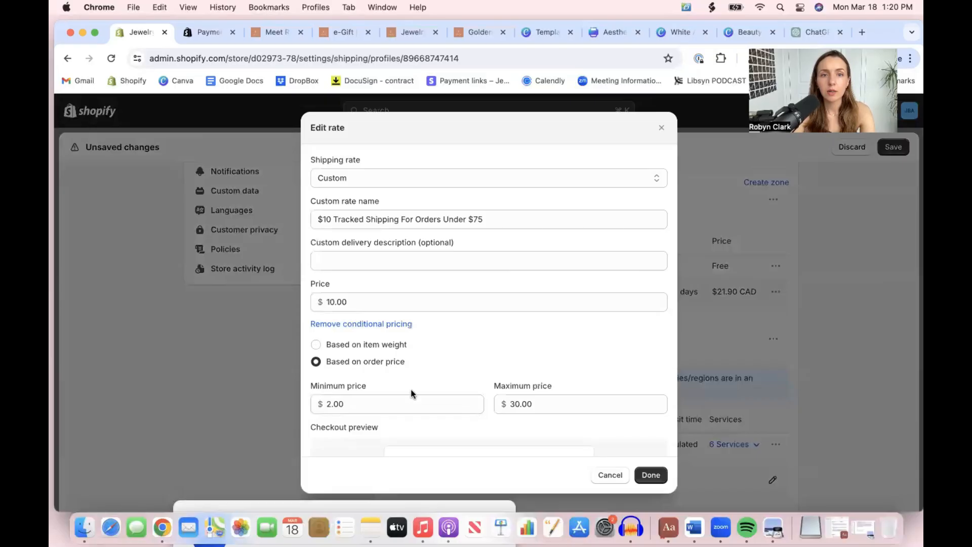
pyautogui.doubleClick(400, 401)
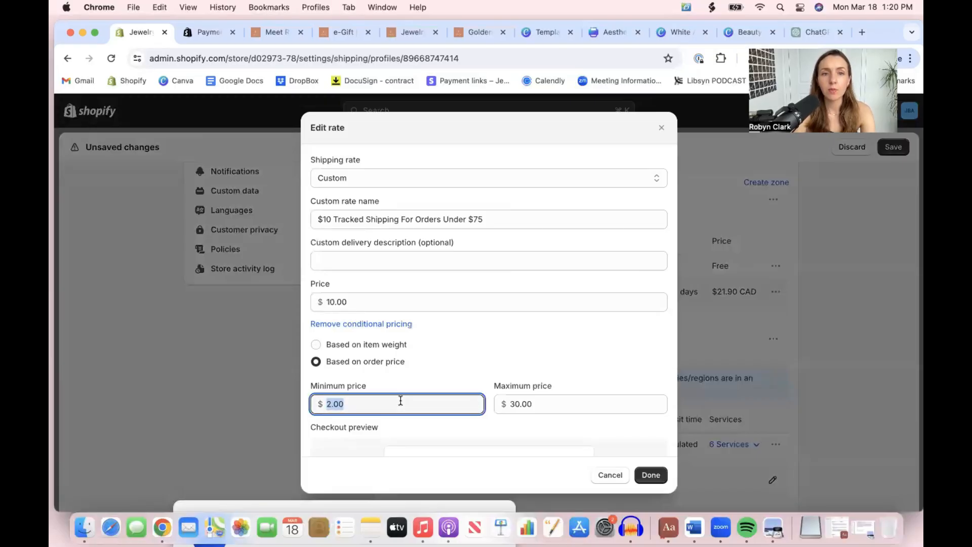
pyautogui.write('0')
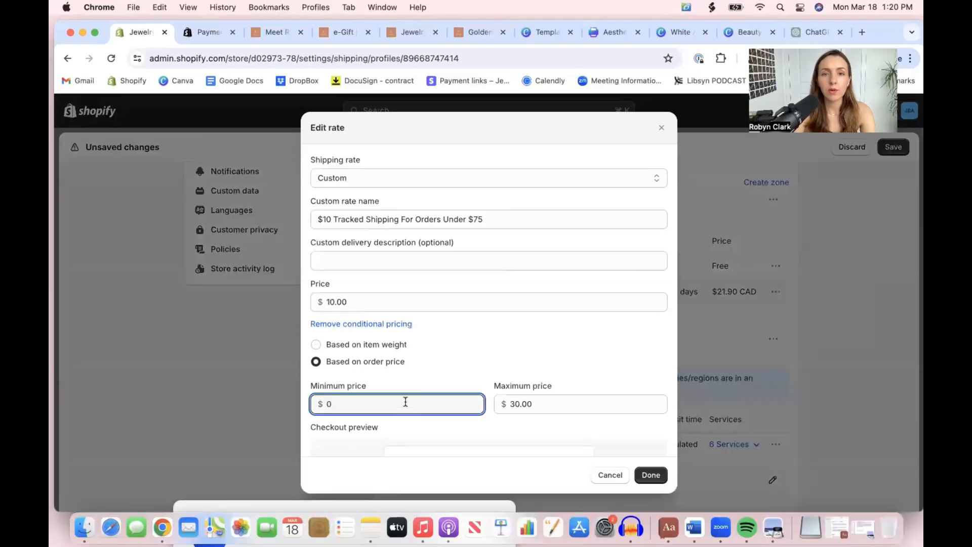
pyautogui.doubleClick(522, 403)
pyautogui.write('74.')
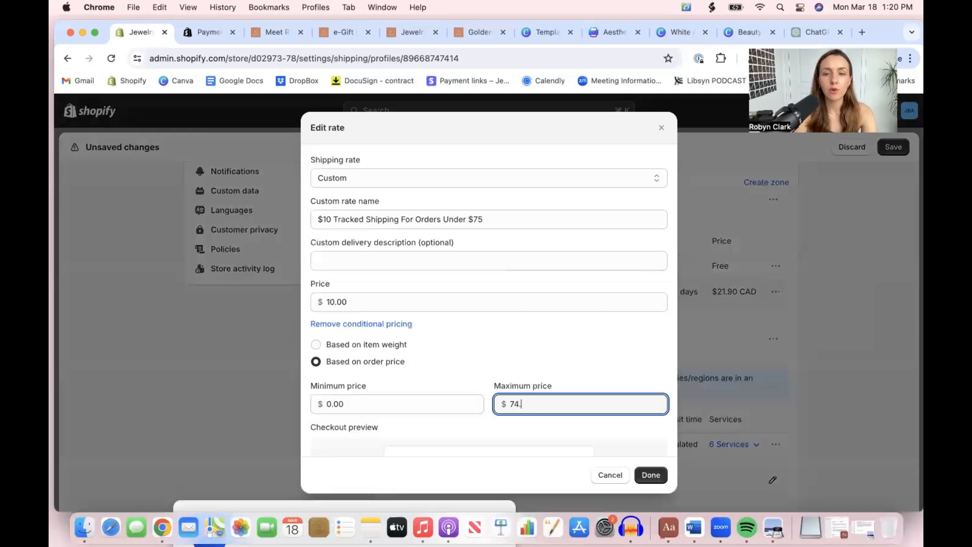
pyautogui.click(549, 363)
pyautogui.scroll(-2, 549, 363)
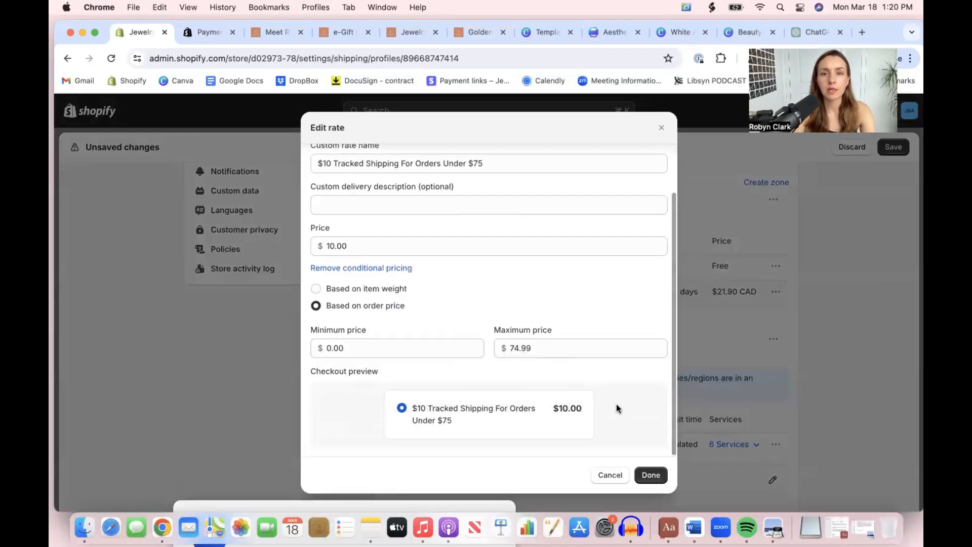
pyautogui.click(656, 473)
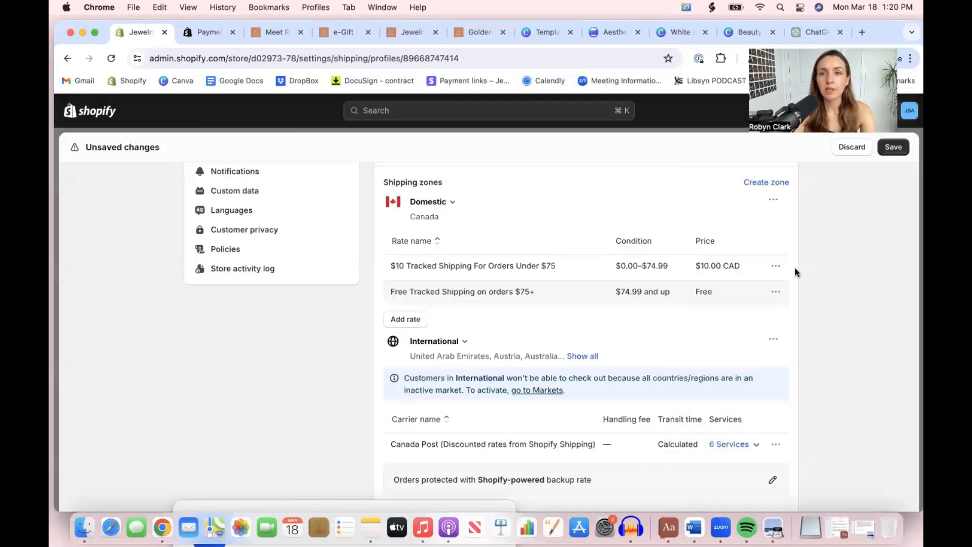
# Edit the International shipping zone and deselect all of its countries
pyautogui.click(773, 342)
pyautogui.click(757, 362)
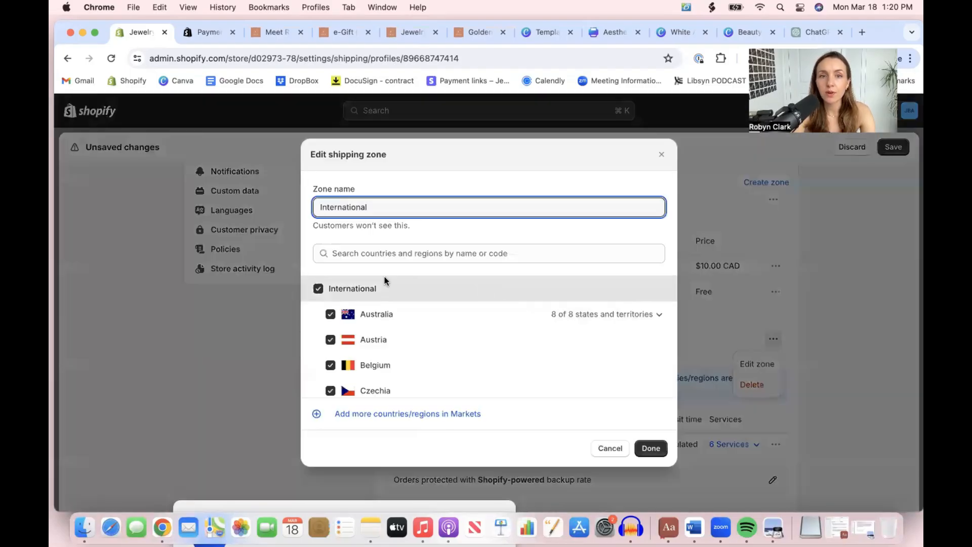
pyautogui.scroll(-1, 357, 300)
pyautogui.scroll(-5, 355, 364)
pyautogui.scroll(10, 354, 354)
pyautogui.click(320, 291)
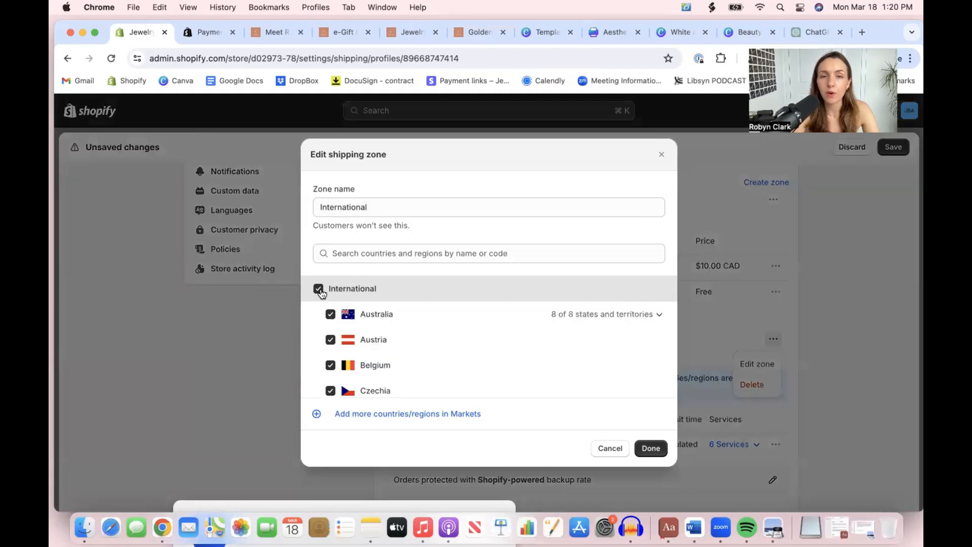
# Include only the United Kingdom in the International zone and finish editing the zone
pyautogui.scroll(-4, 359, 335)
pyautogui.scroll(-10, 360, 336)
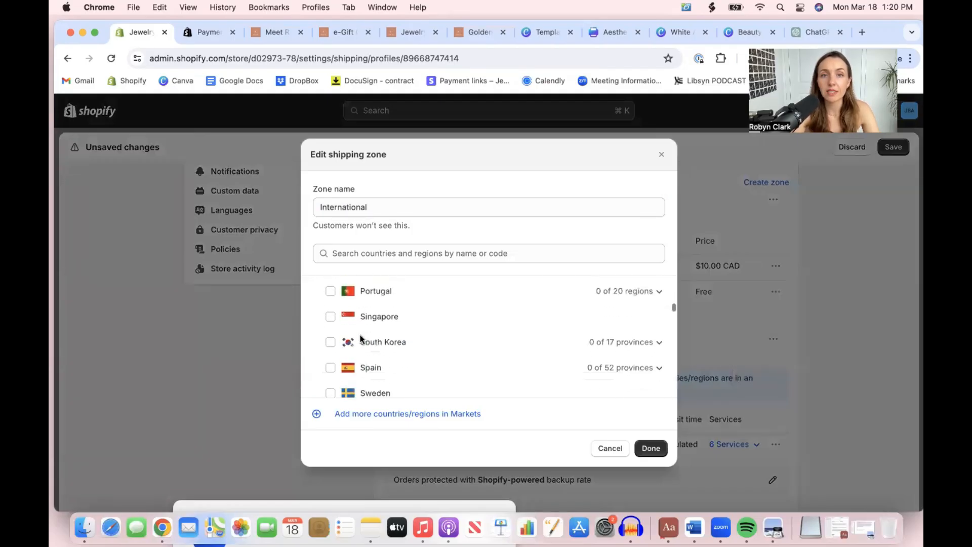
pyautogui.scroll(1, 336, 314)
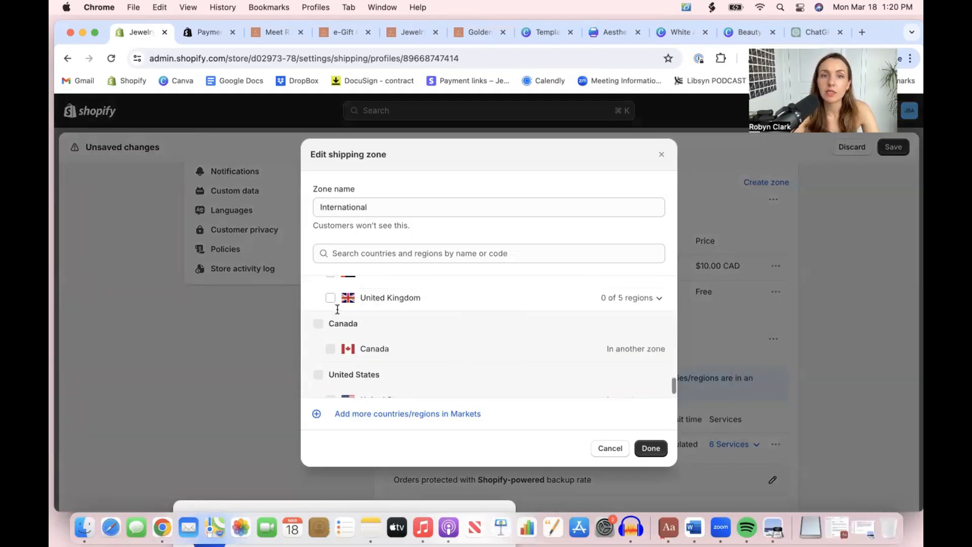
pyautogui.click(330, 292)
pyautogui.scroll(-1, 407, 336)
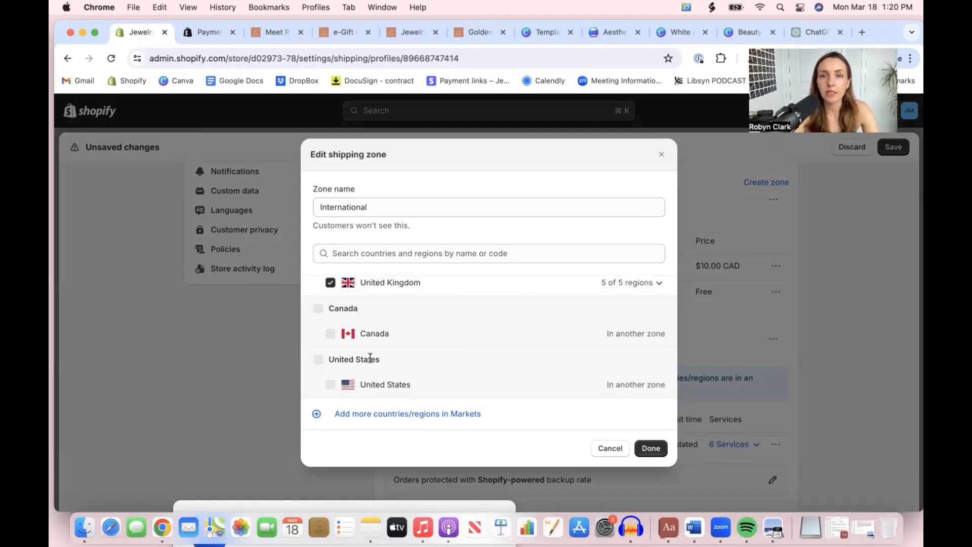
pyautogui.scroll(5, 369, 358)
pyautogui.scroll(-5, 370, 357)
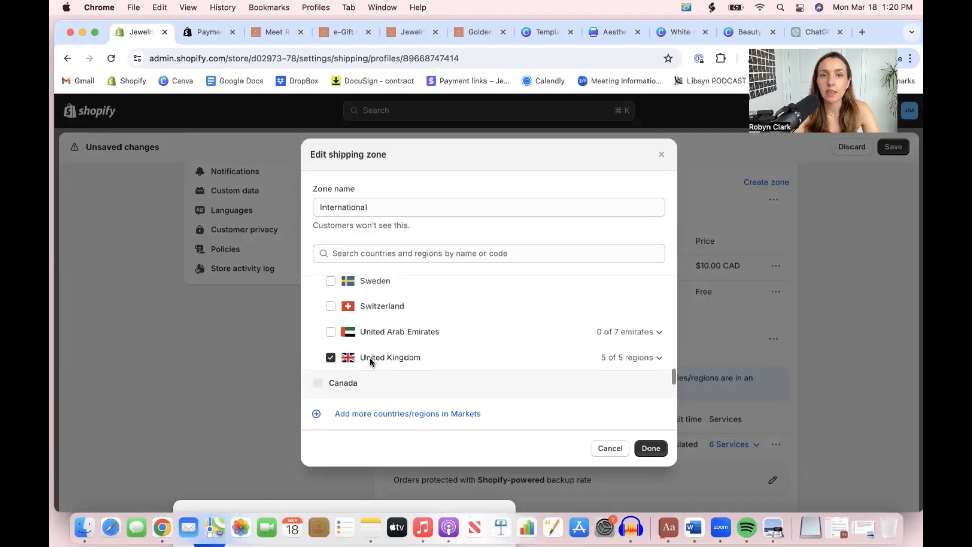
pyautogui.click(647, 446)
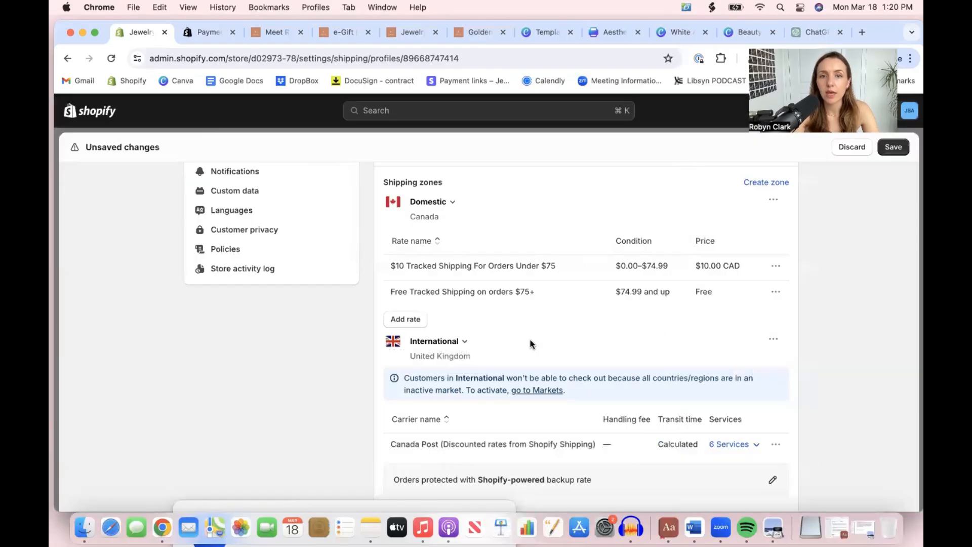
# Review the services and handling fee options of the International zone's Canada Post rate, leaving without changes
pyautogui.scroll(-2, 515, 386)
pyautogui.click(775, 380)
pyautogui.click(756, 408)
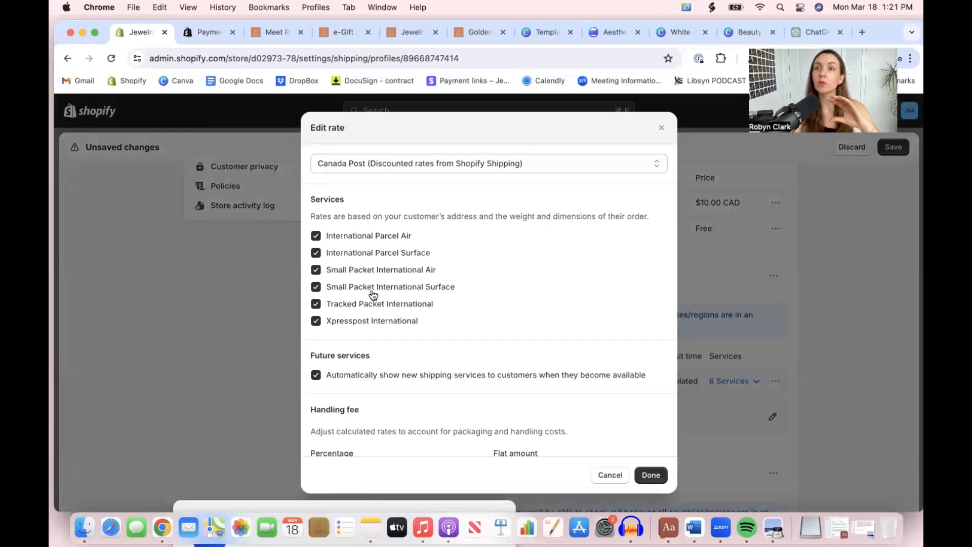
pyautogui.scroll(-2, 505, 299)
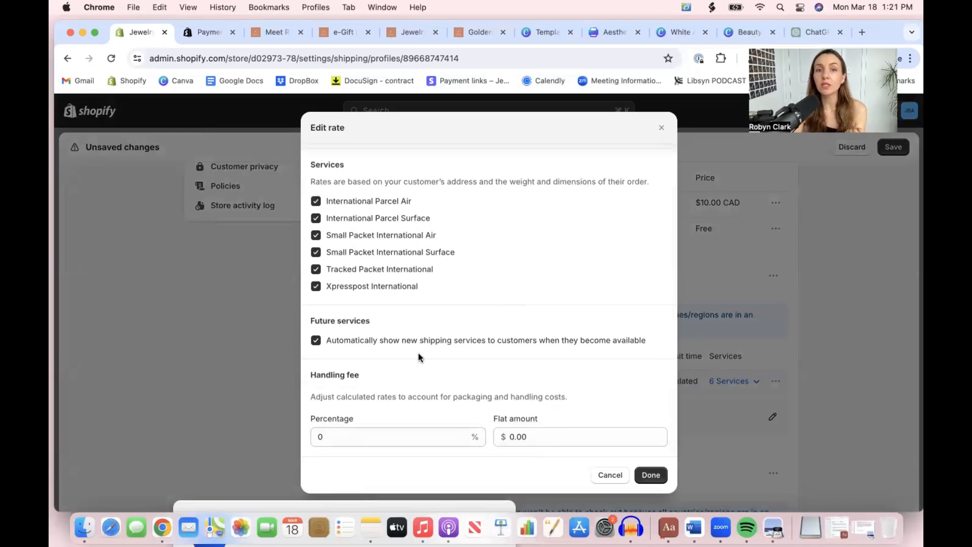
pyautogui.scroll(2, 418, 355)
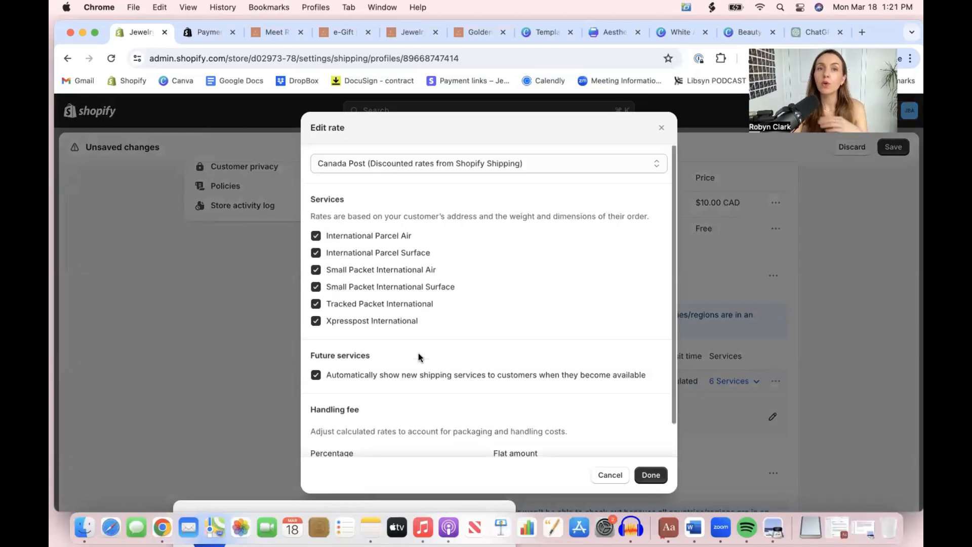
pyautogui.click(662, 129)
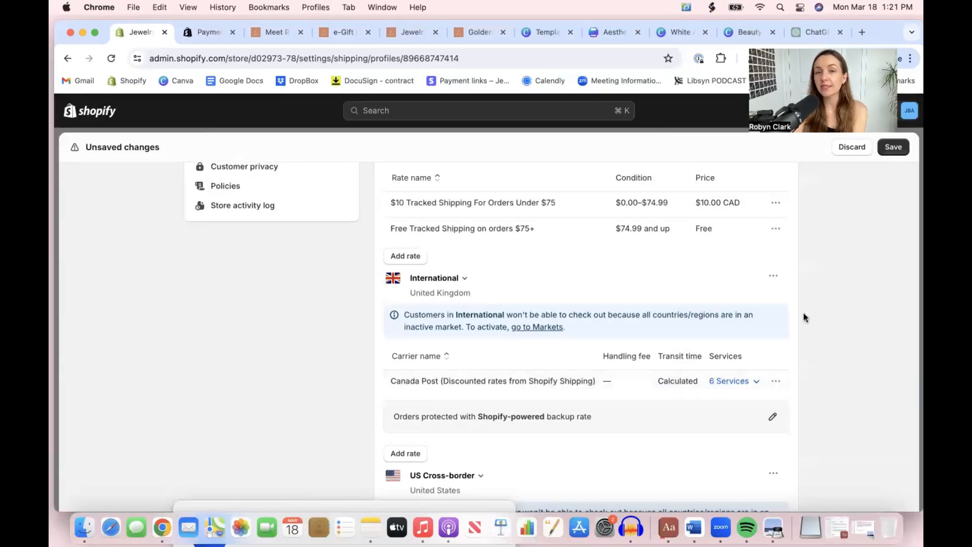
# Edit the Express International rate in the US Cross-border zone and change its shipping rate type to Custom
pyautogui.scroll(-10, 805, 317)
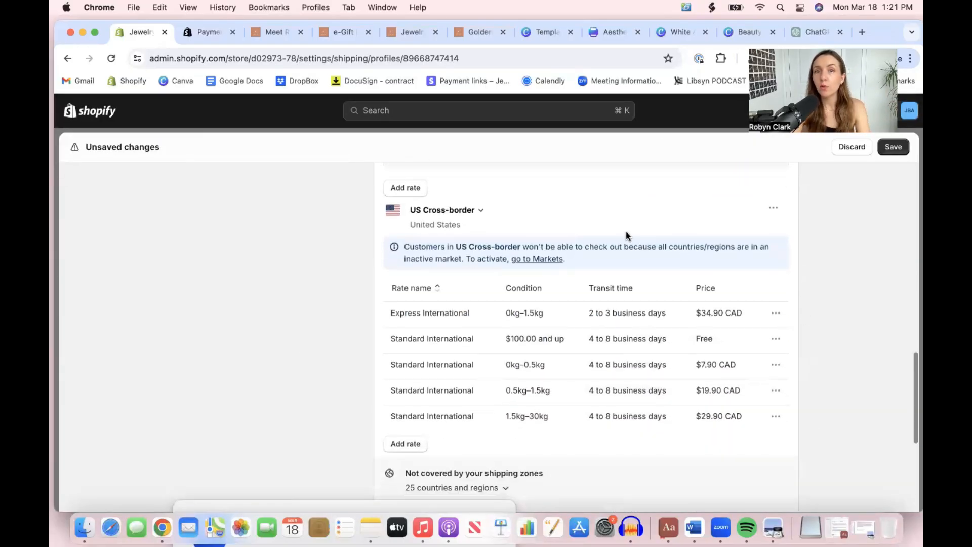
pyautogui.click(778, 314)
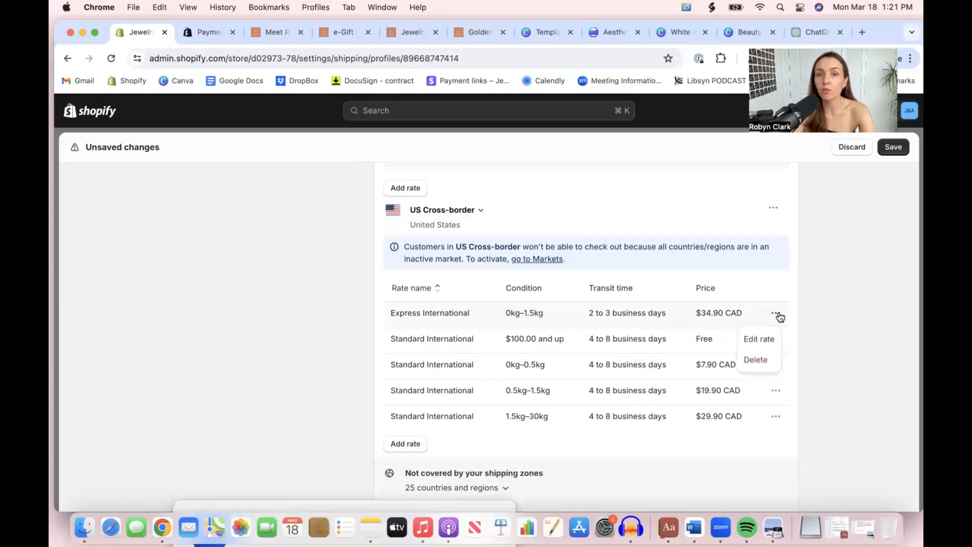
pyautogui.click(762, 338)
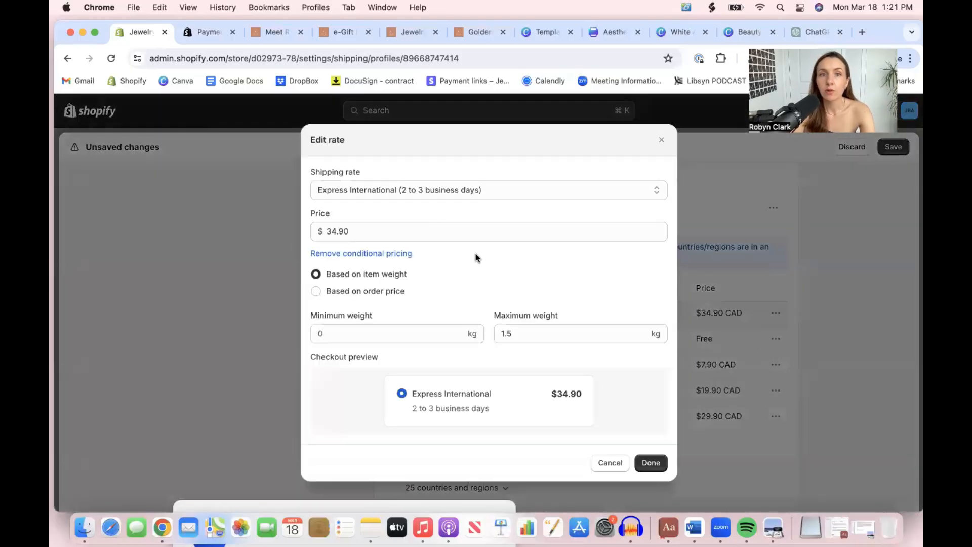
pyautogui.click(431, 192)
pyautogui.click(427, 219)
pyautogui.click(383, 223)
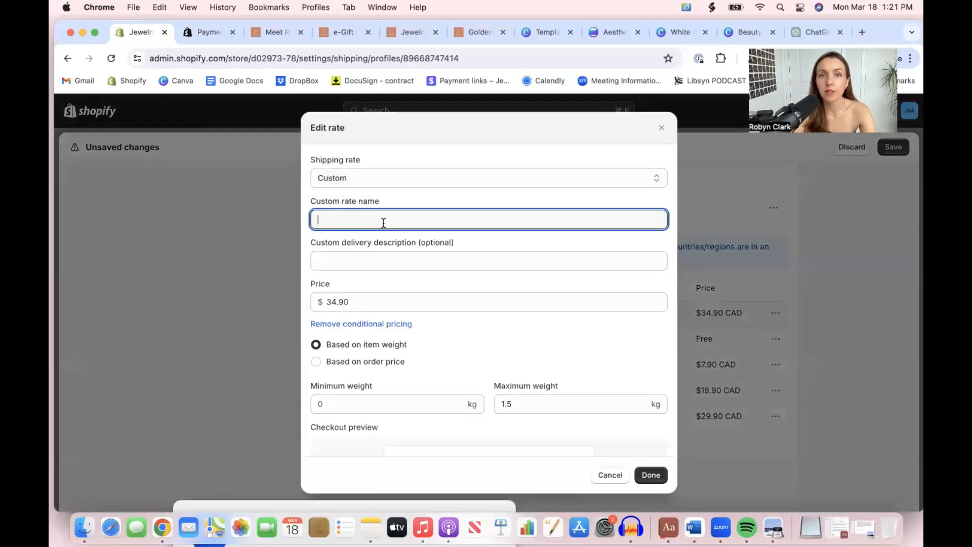
# Name the custom US rate "Flat Rate $25 for all US Orders" and set its price to $25
pyautogui.write('Flat Rate')
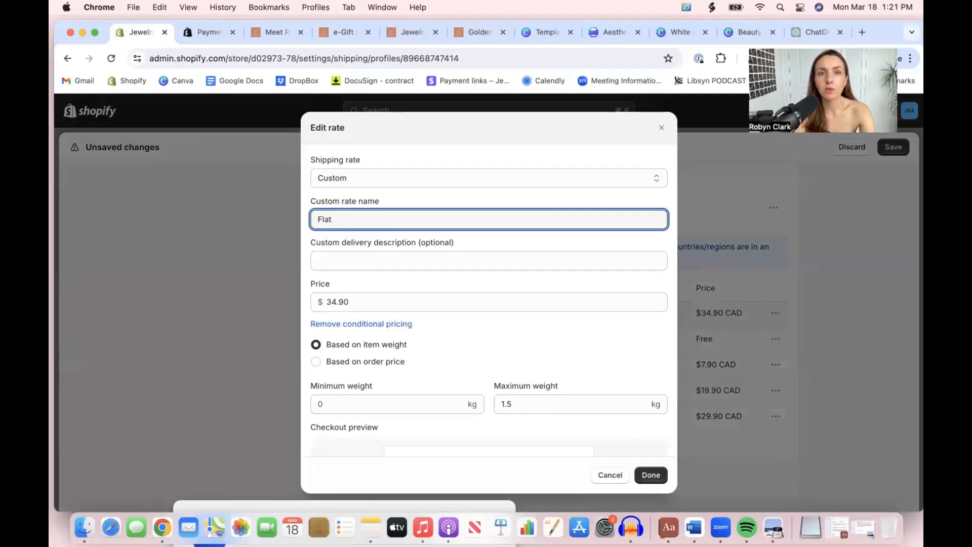
pyautogui.write('US Orders')
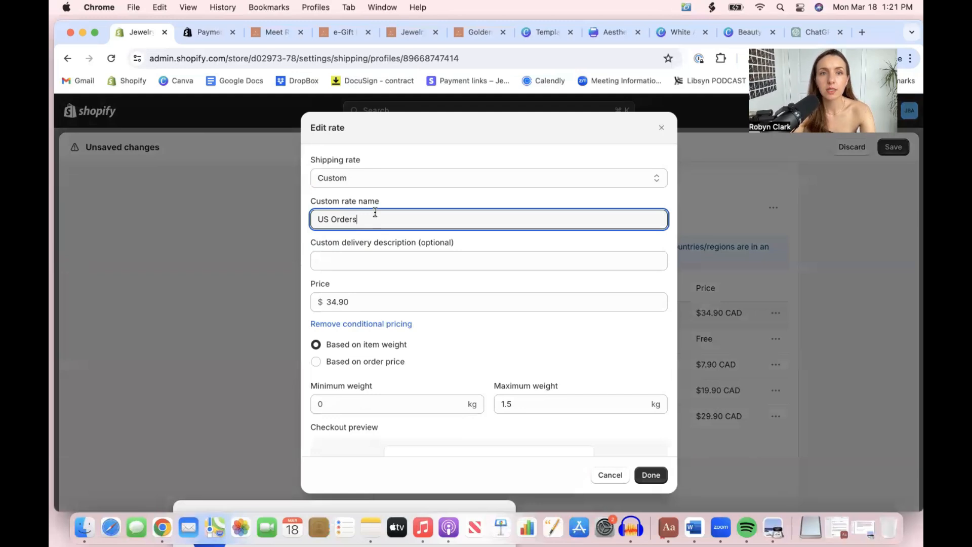
pyautogui.click(317, 219)
pyautogui.write('Flat Rate ')
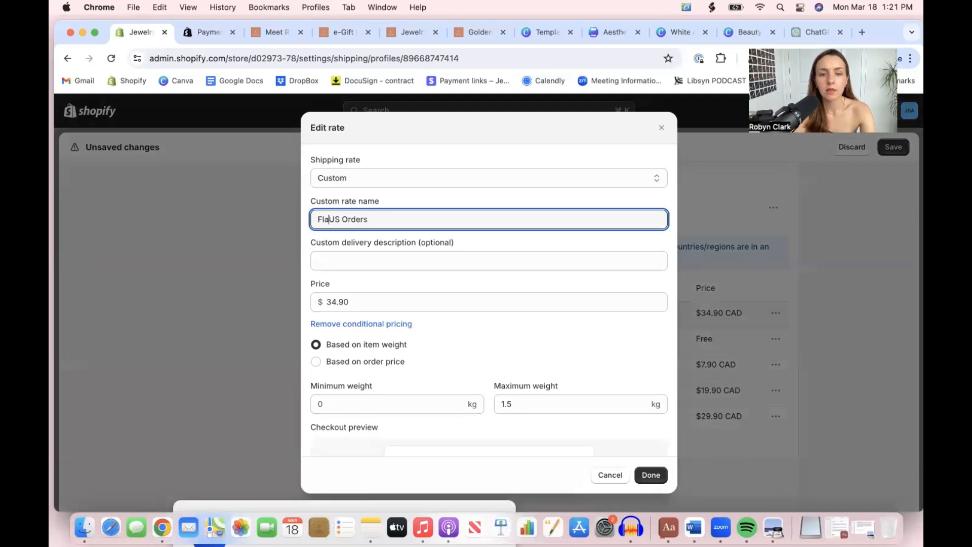
pyautogui.write('$25 for all')
pyautogui.doubleClick(373, 304)
pyautogui.write('25')
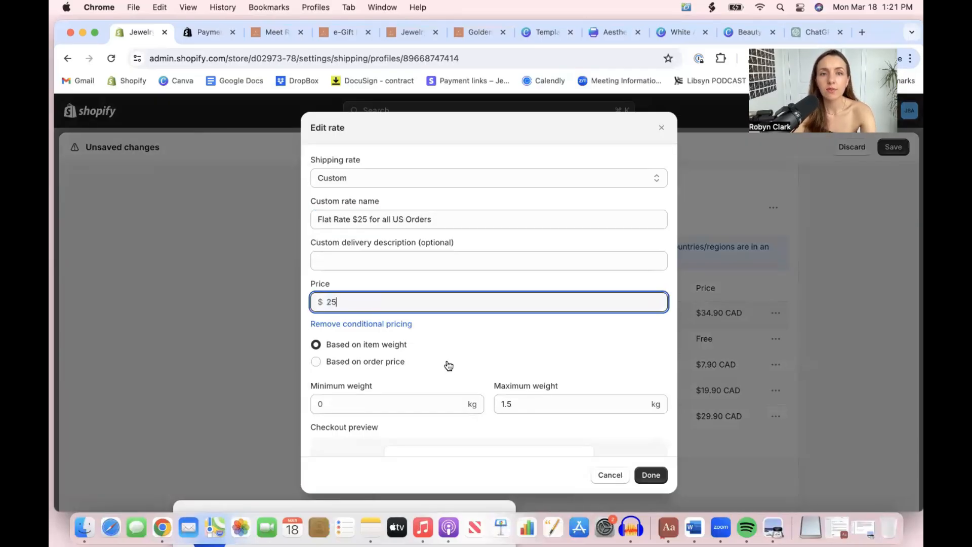
# Remove the conditional pricing from the flat US rate and finish editing the rate
pyautogui.scroll(-1, 449, 400)
pyautogui.click(370, 337)
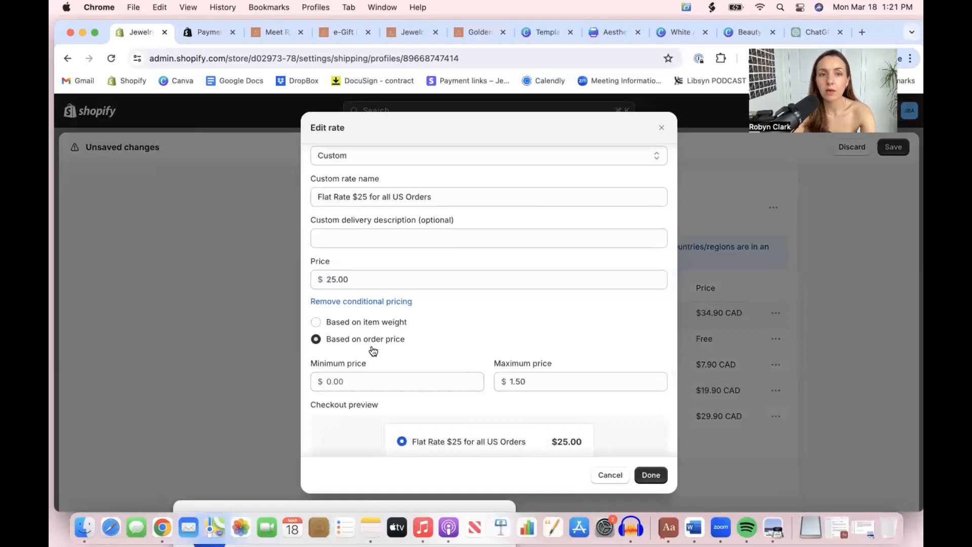
pyautogui.click(389, 302)
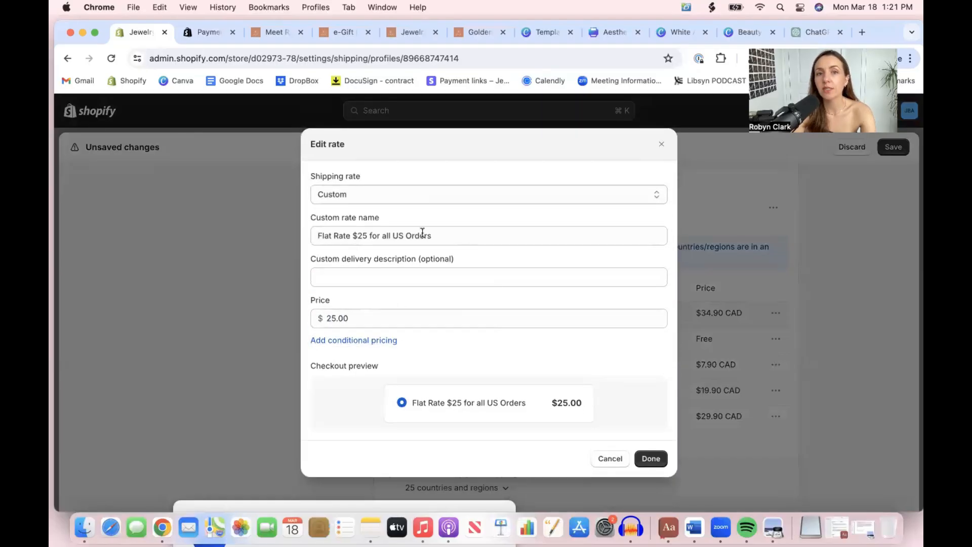
pyautogui.click(650, 458)
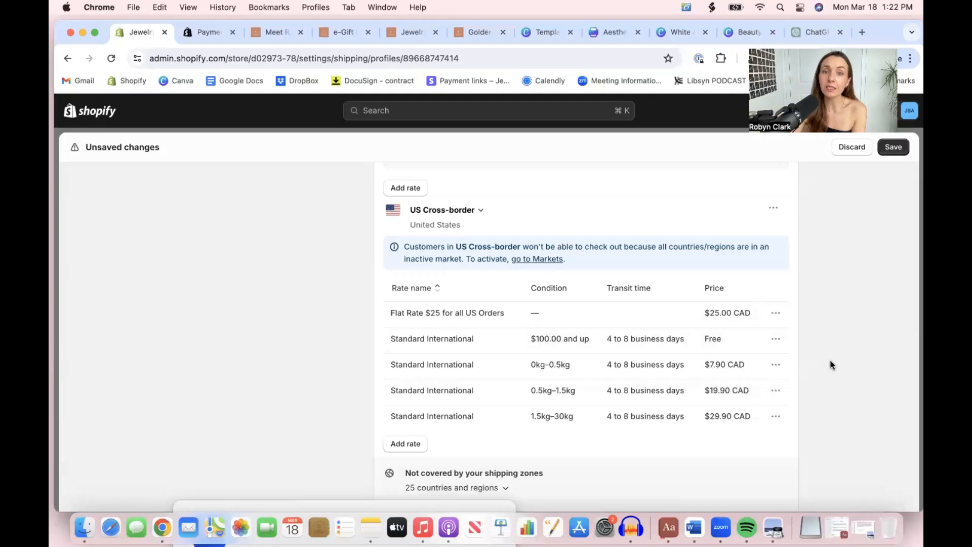
# Try to save the changes to the general shipping profile
pyautogui.scroll(-1, 830, 364)
pyautogui.scroll(-5, 819, 399)
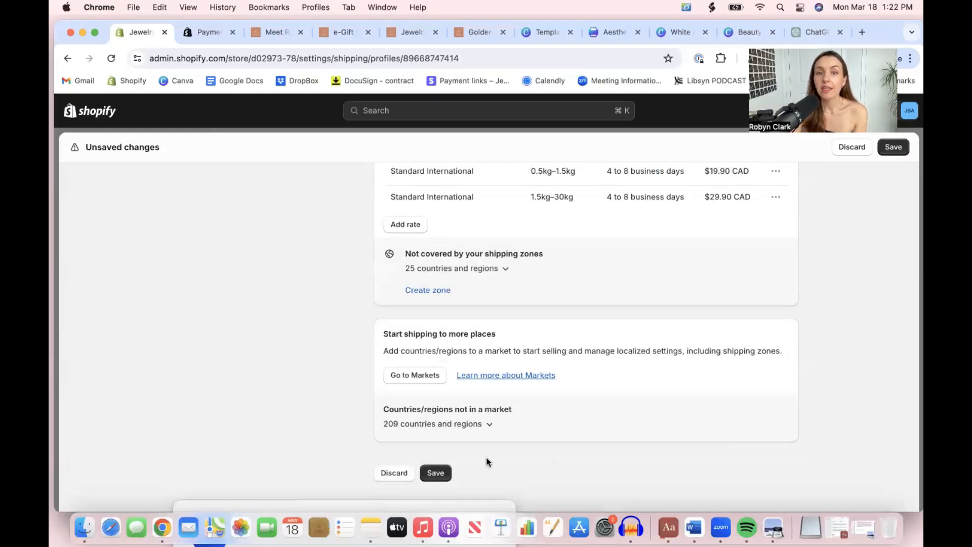
pyautogui.click(449, 478)
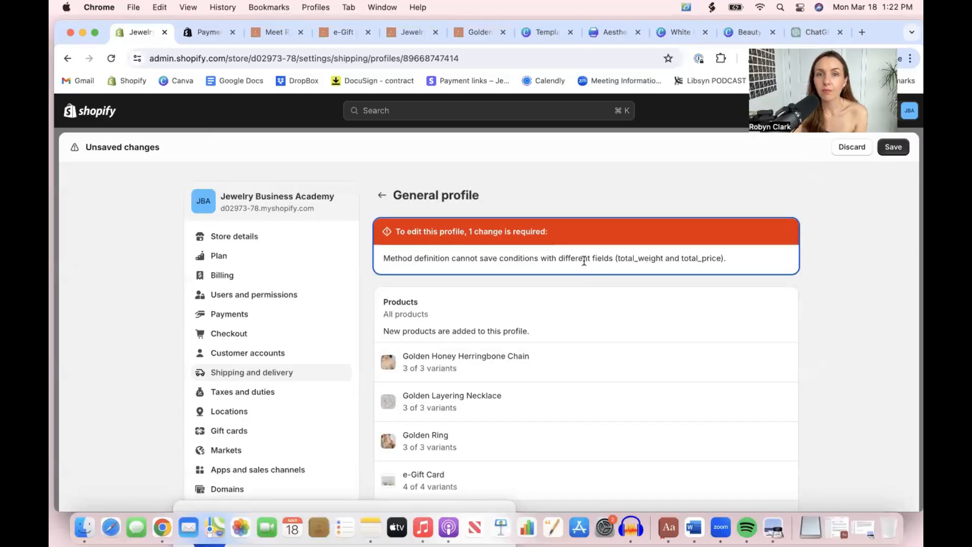
# Check the profile's shipping zones for conflicting weight and price conditions, and try saving again
pyautogui.scroll(-2, 583, 261)
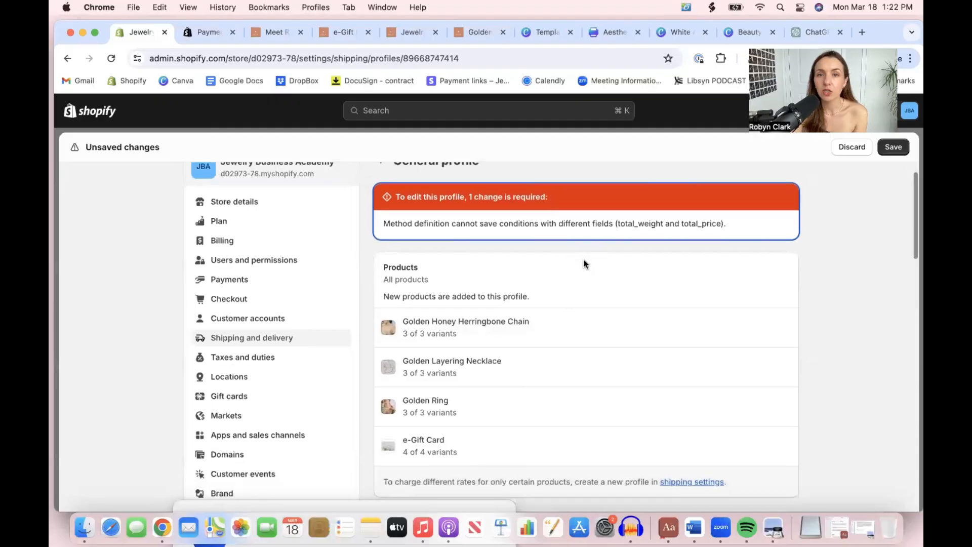
pyautogui.scroll(-5, 584, 261)
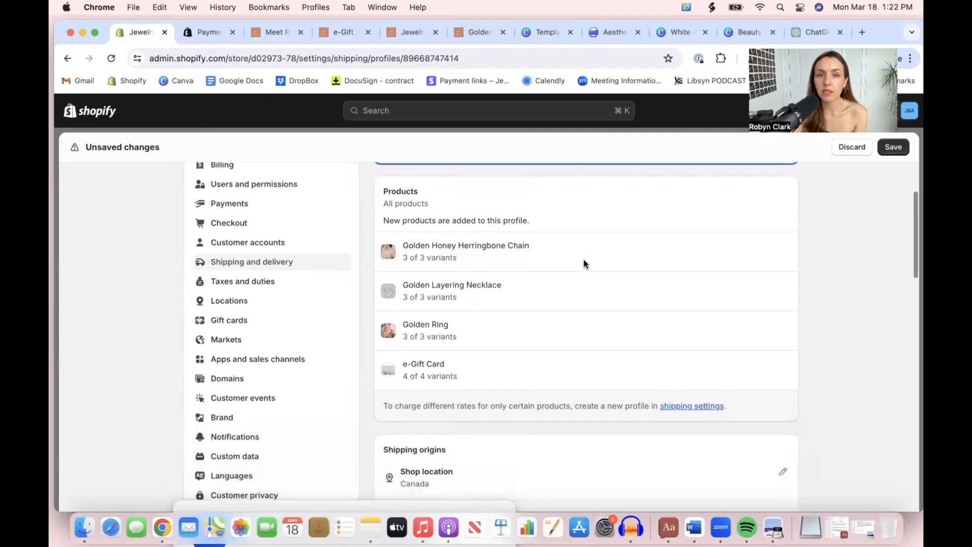
pyautogui.scroll(-6, 584, 263)
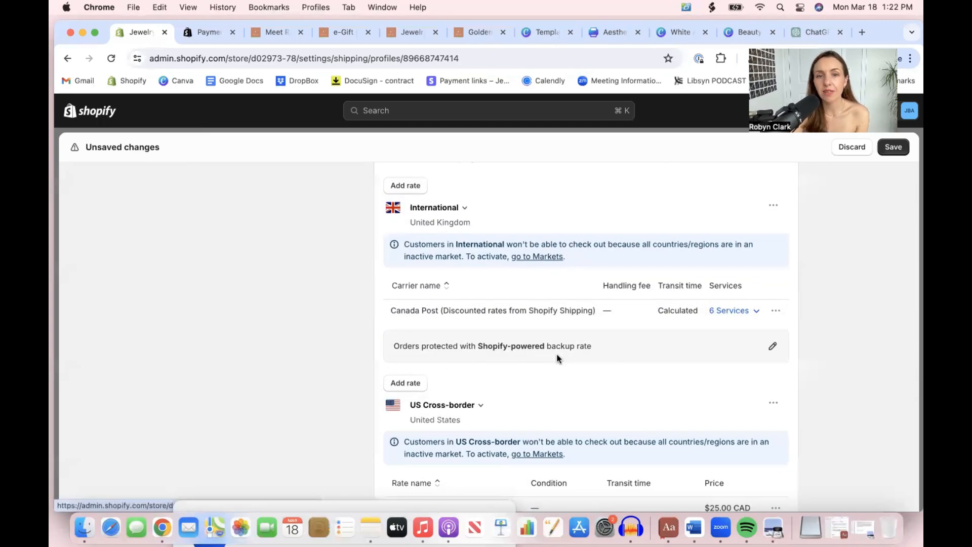
pyautogui.scroll(-10, 557, 357)
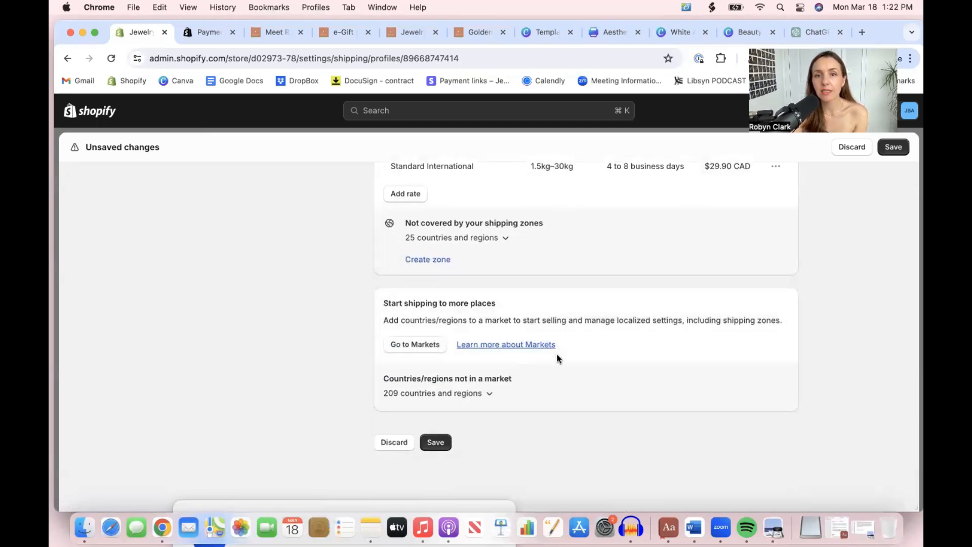
pyautogui.scroll(3, 557, 353)
pyautogui.scroll(-2, 516, 316)
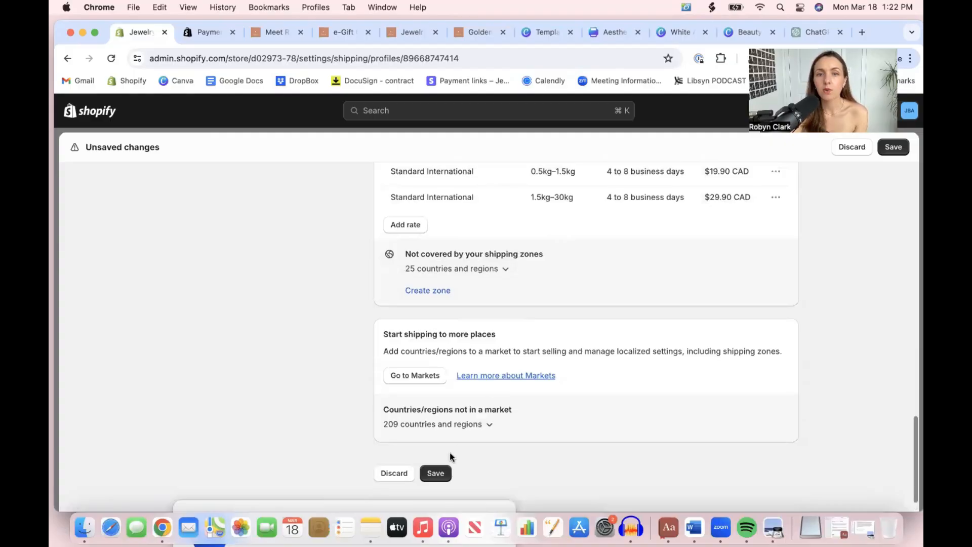
pyautogui.scroll(11, 440, 455)
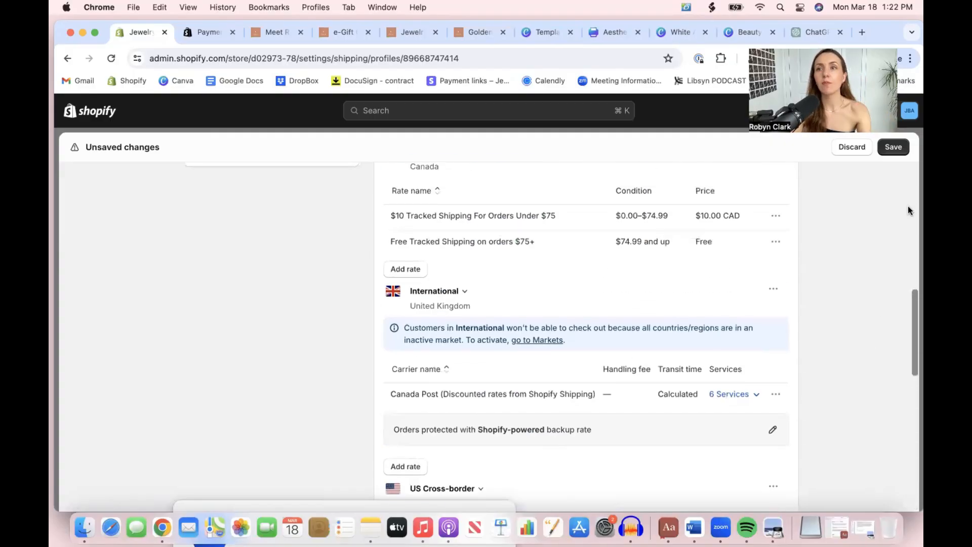
pyautogui.click(891, 149)
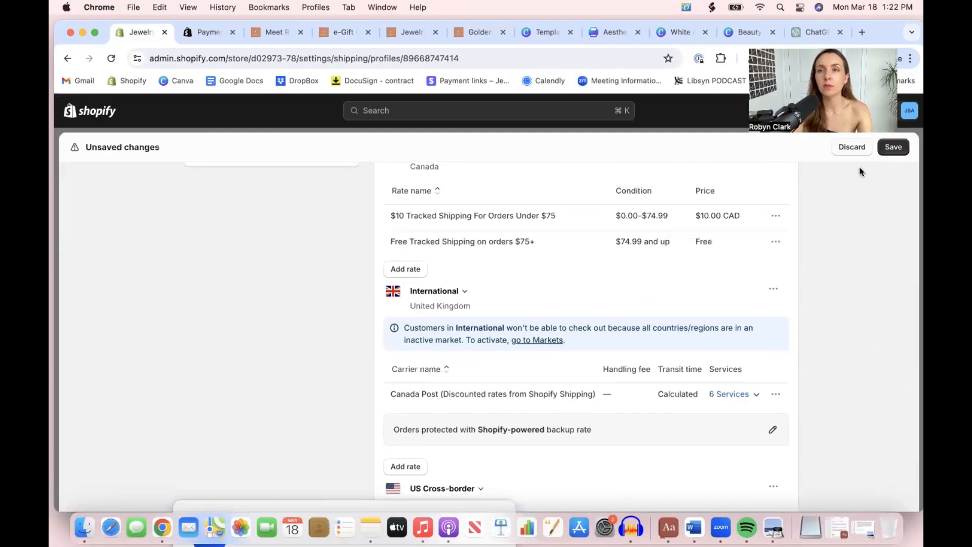
# Discard the unsaved shipping profile changes and close the store settings
pyautogui.click(853, 147)
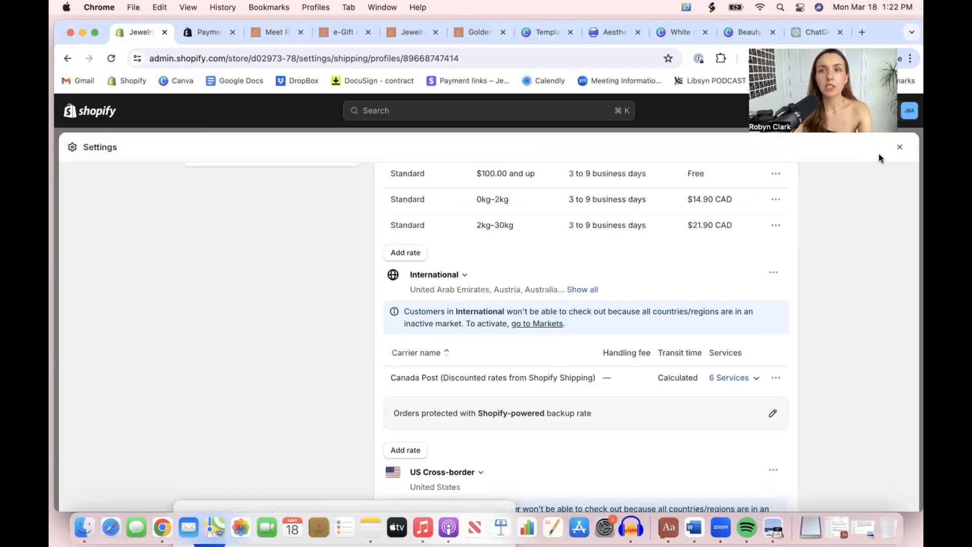
pyautogui.click(899, 148)
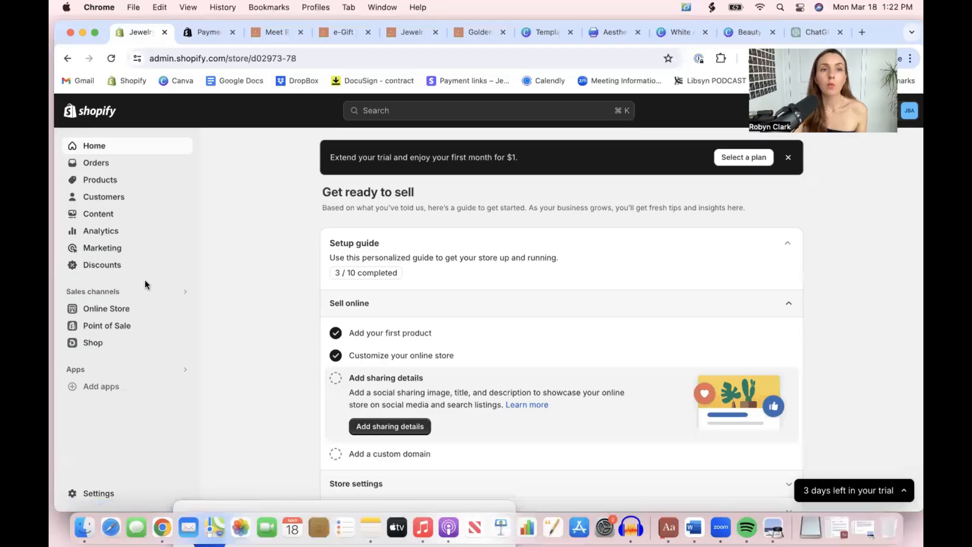
# Open the online store section and go to its preferences
pyautogui.click(132, 306)
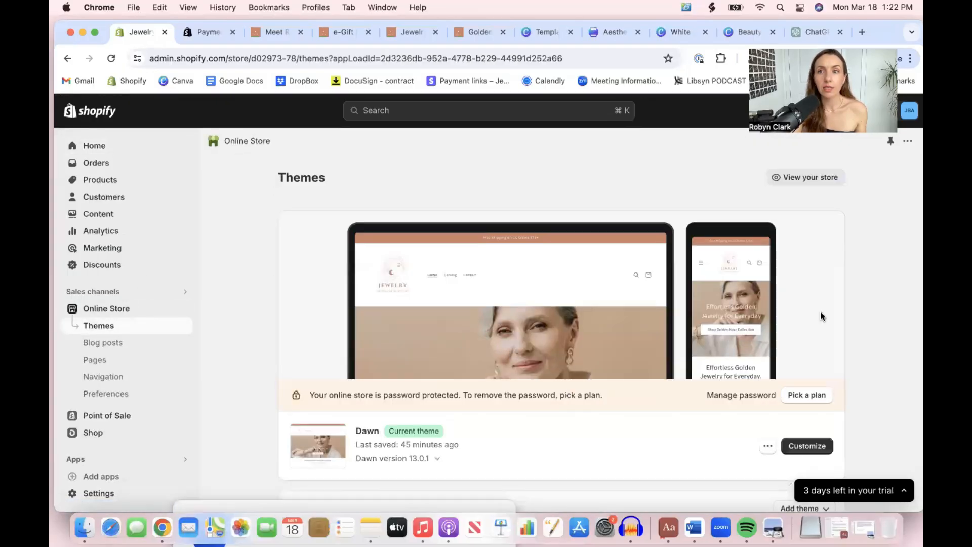
pyautogui.scroll(-2, 820, 311)
pyautogui.click(763, 397)
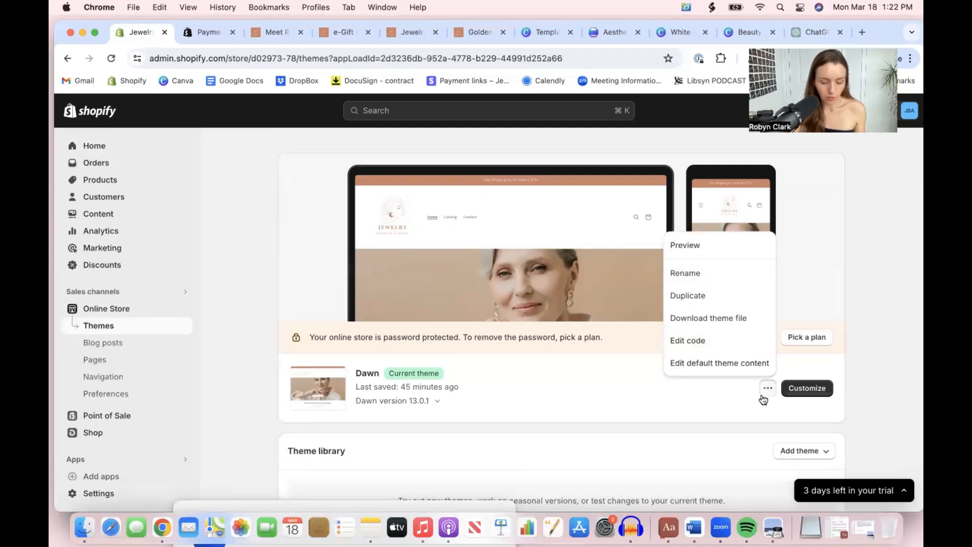
pyautogui.click(112, 393)
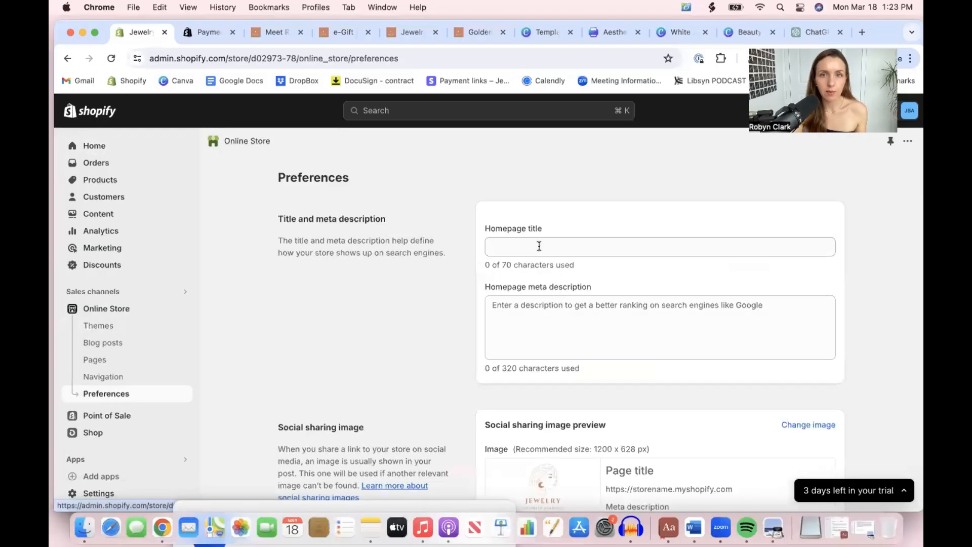
# Set the homepage title to "Jewelry Busines Academy - Effortless Golden Jewelry For Everday"
pyautogui.click(536, 251)
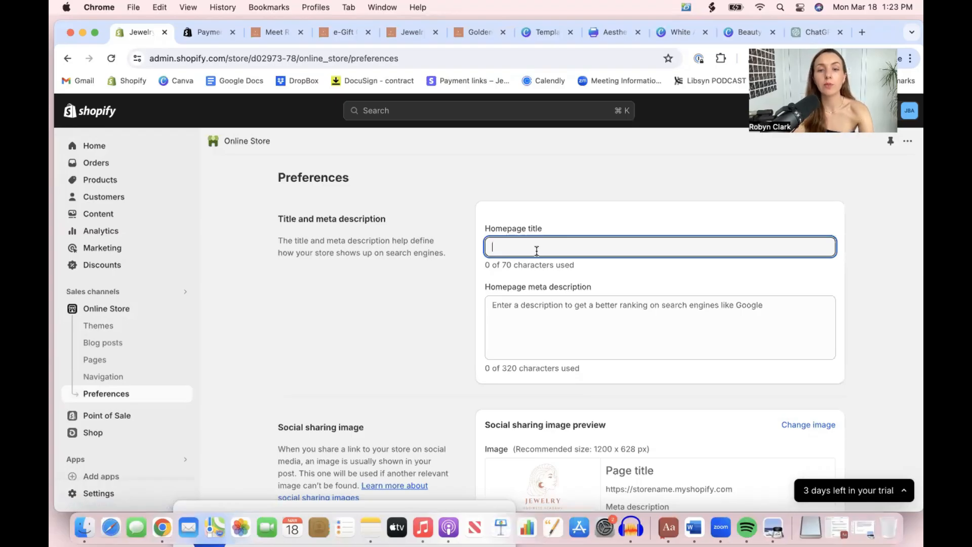
pyautogui.write('Jewelry B')
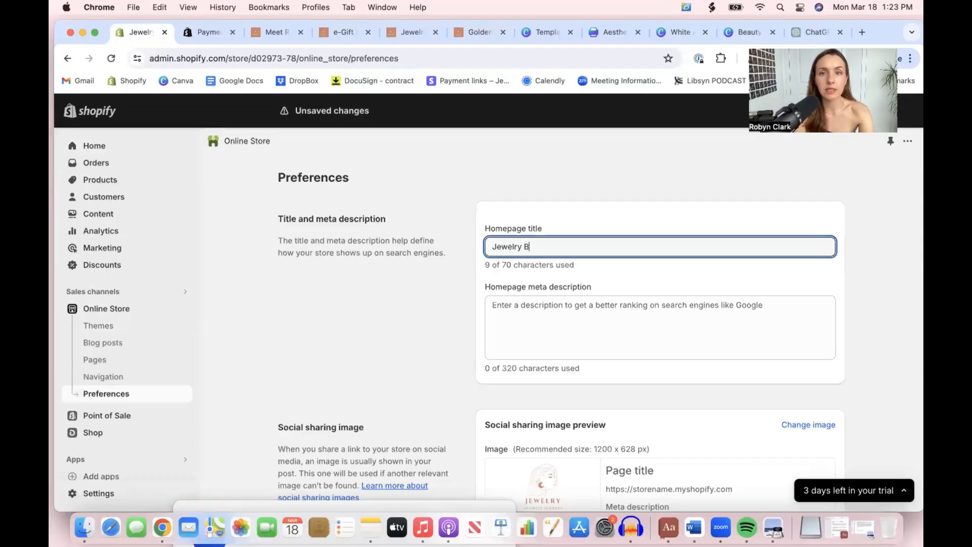
pyautogui.write('usines Acade')
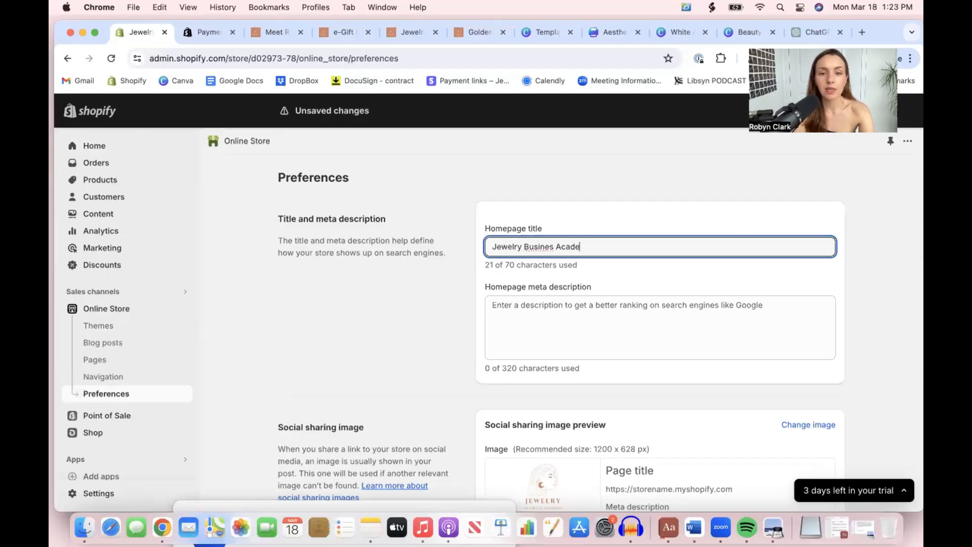
pyautogui.write('my - Effortless Golden Jewelry ')
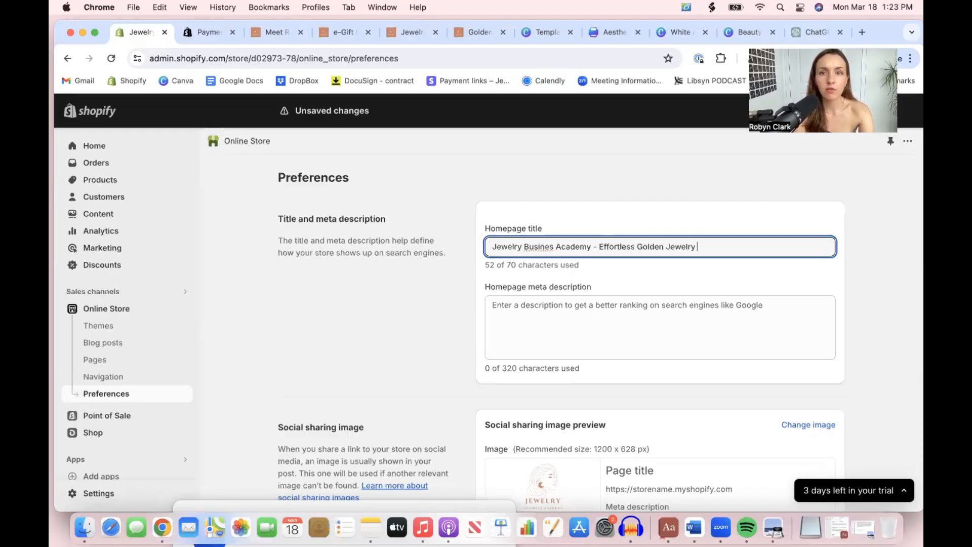
pyautogui.write('For Everdy')
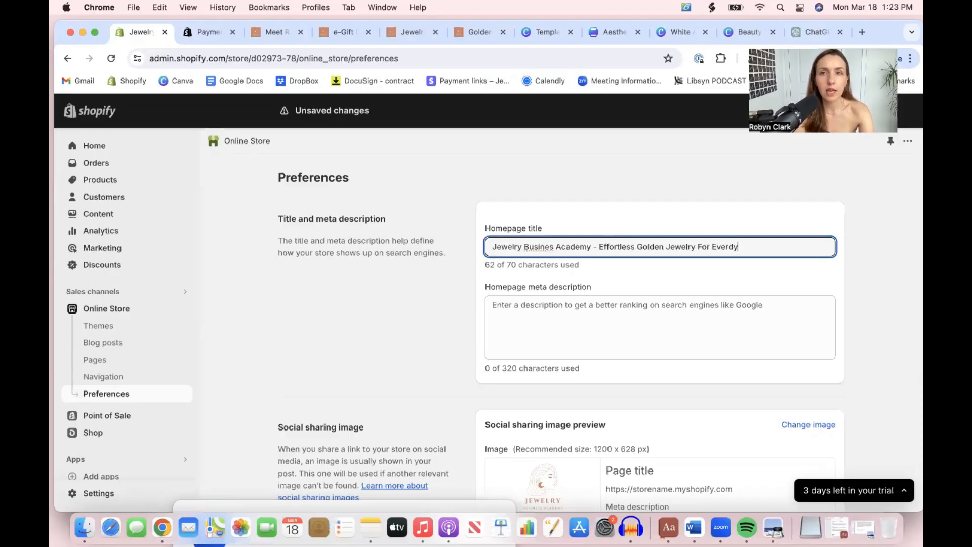
pyautogui.write('a')
pyautogui.press('BackSpace')
pyautogui.press('BackSpace')
pyautogui.write('ay')
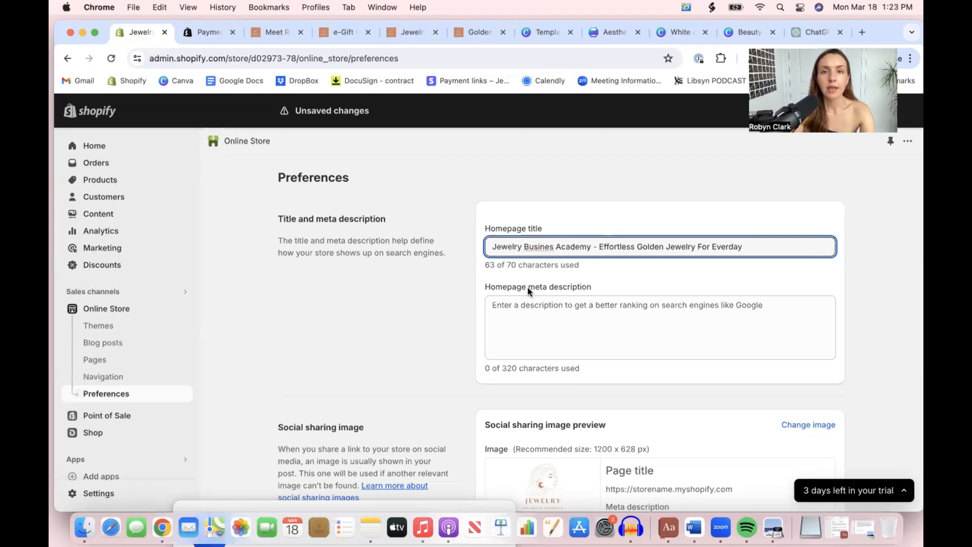
pyautogui.click(511, 320)
pyautogui.tripleClick(535, 246)
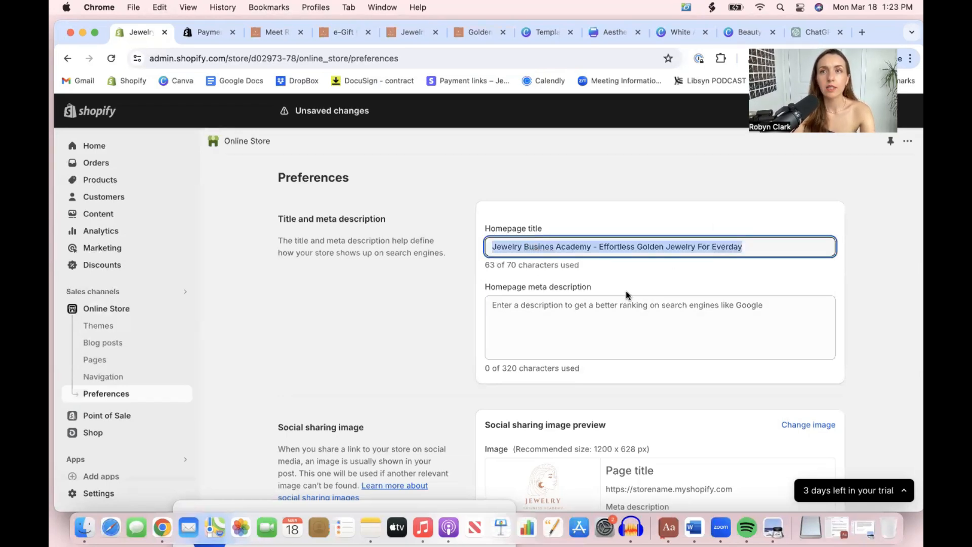
# Review the preferences for meta description, social sharing image, Google Analytics, Facebook Pixel, password protection and spam protection
pyautogui.click(620, 313)
pyautogui.scroll(-4, 620, 313)
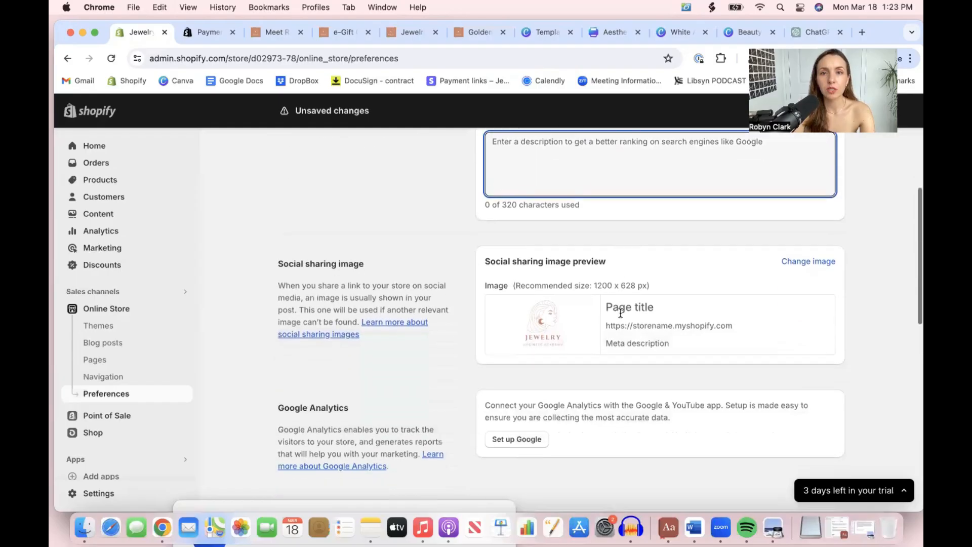
pyautogui.scroll(-3, 566, 348)
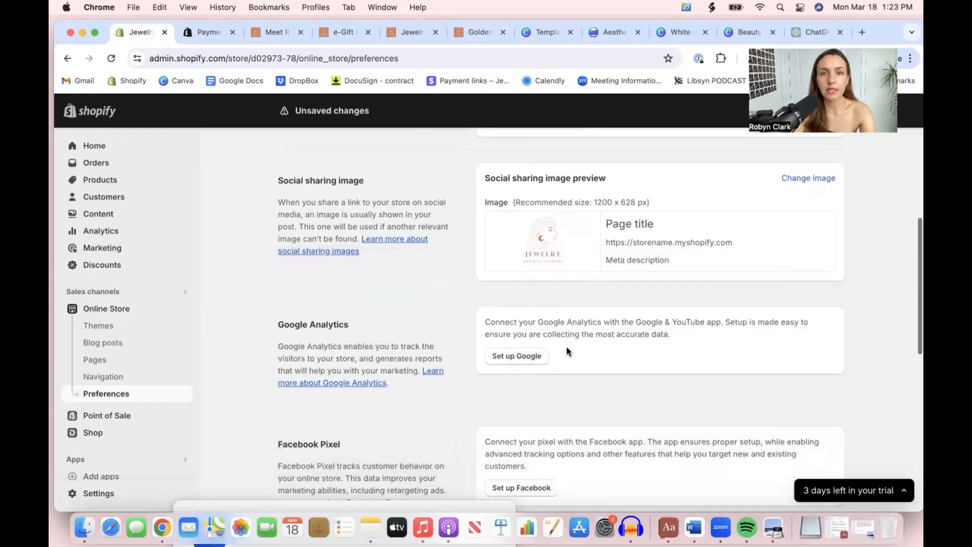
pyautogui.scroll(-3, 548, 306)
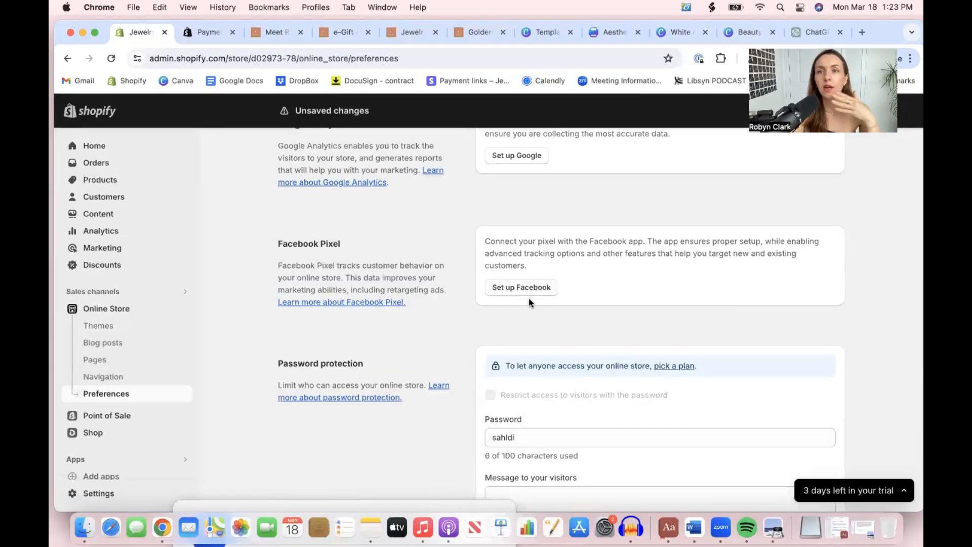
pyautogui.scroll(-3, 528, 299)
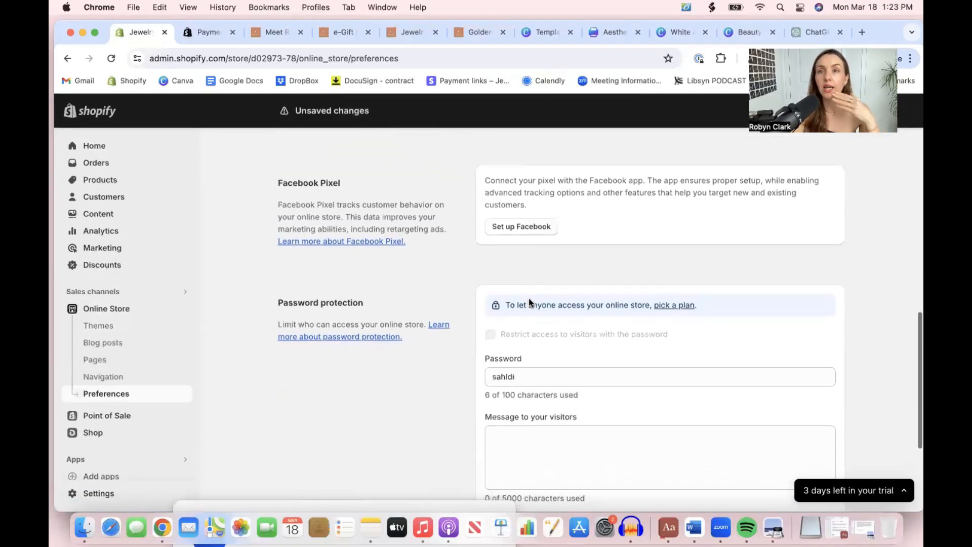
pyautogui.scroll(-3, 528, 298)
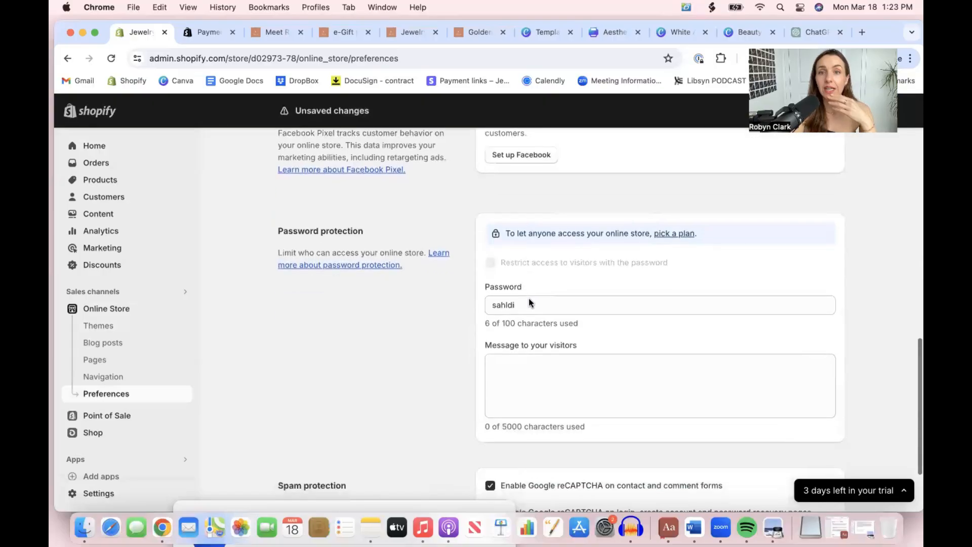
pyautogui.scroll(-1, 529, 298)
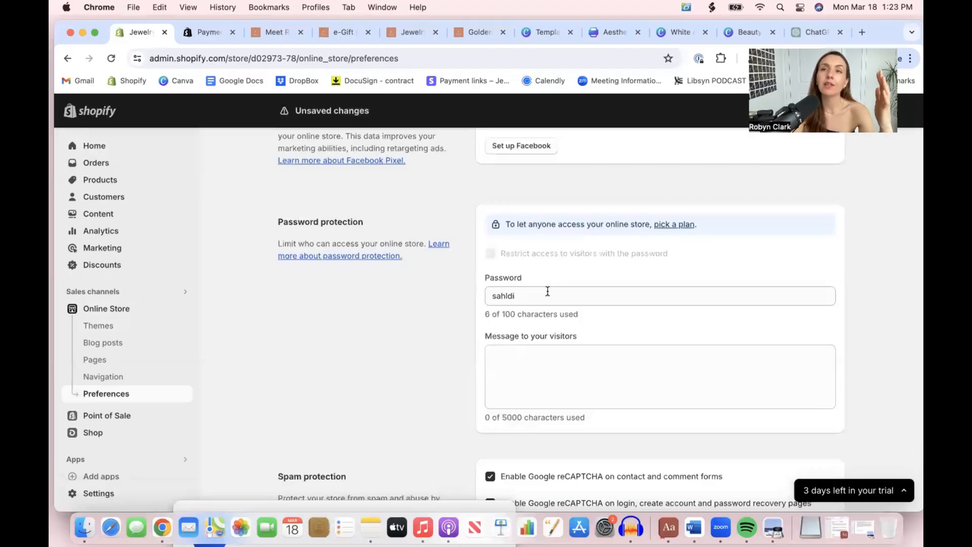
pyautogui.scroll(-3, 547, 291)
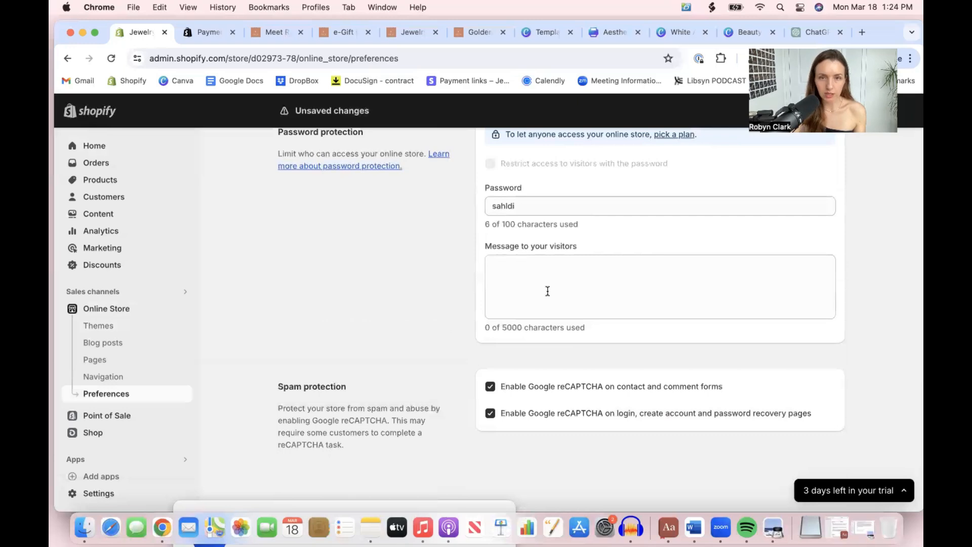
# Clear the existing storefront password in the password protection settings
pyautogui.click(548, 206)
pyautogui.press('BackSpace')
pyautogui.press('BackSpace')
pyautogui.press('BackSpace')
pyautogui.press('BackSpace')
pyautogui.press('BackSpace')
pyautogui.press('BackSpace')
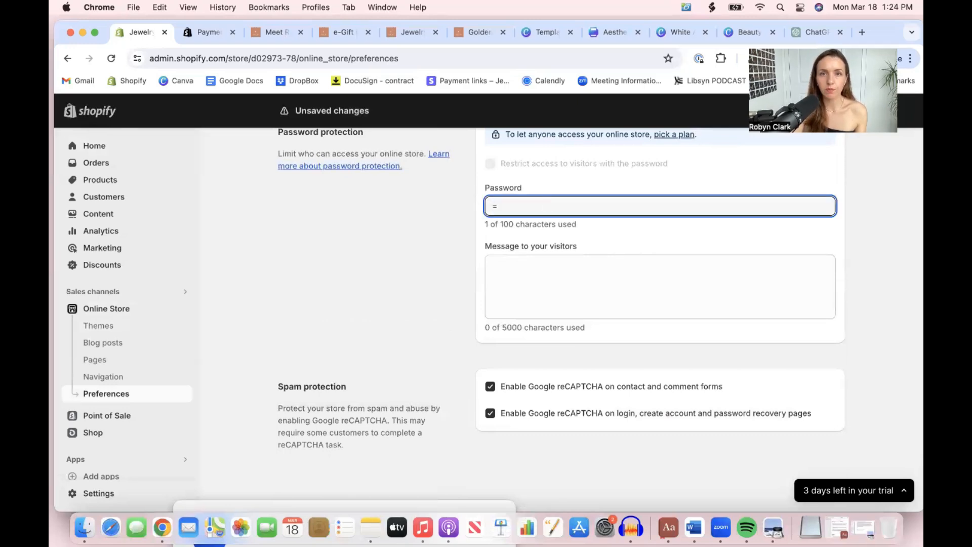
pyautogui.scroll(3, 667, 268)
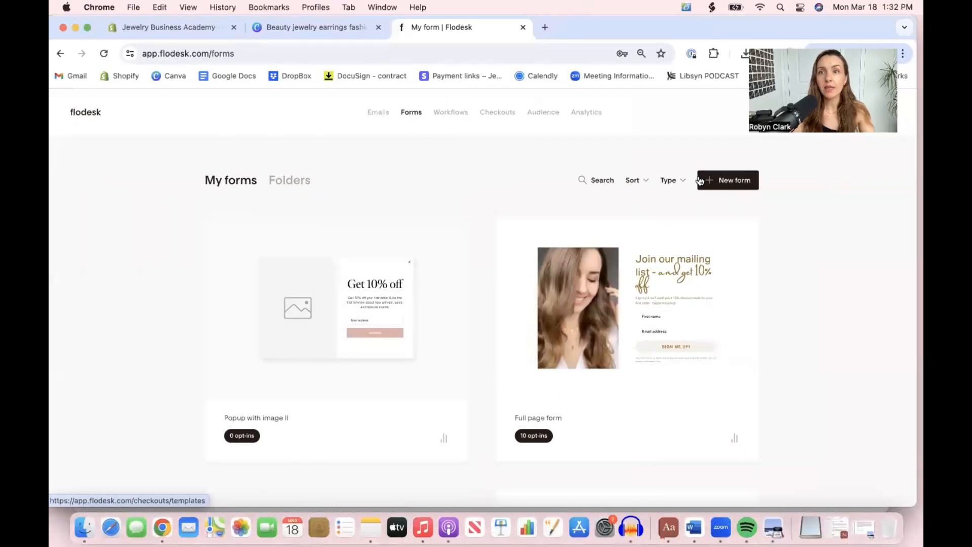
# In Flodesk, create a new popup form from the "Popup with image II" template that offers 10% off
pyautogui.click(720, 182)
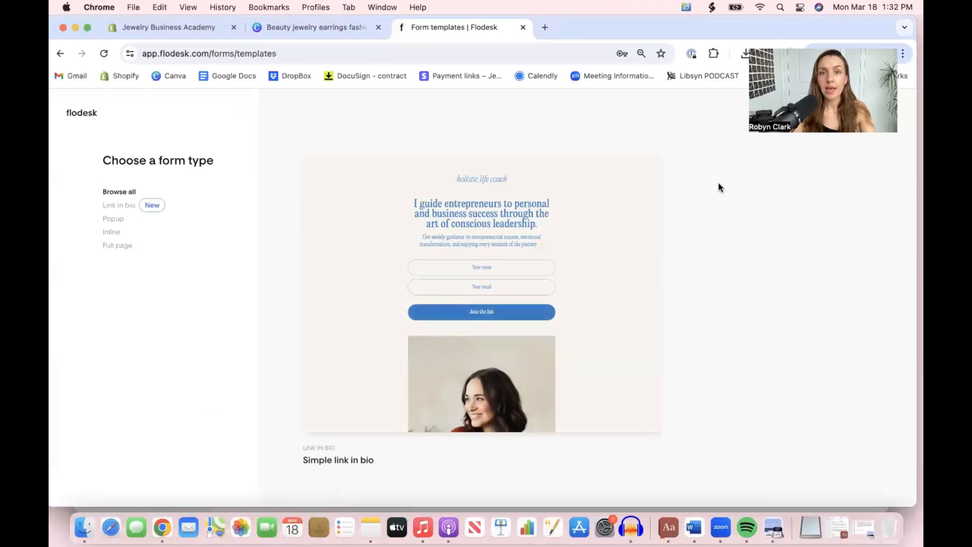
pyautogui.scroll(-1, 449, 350)
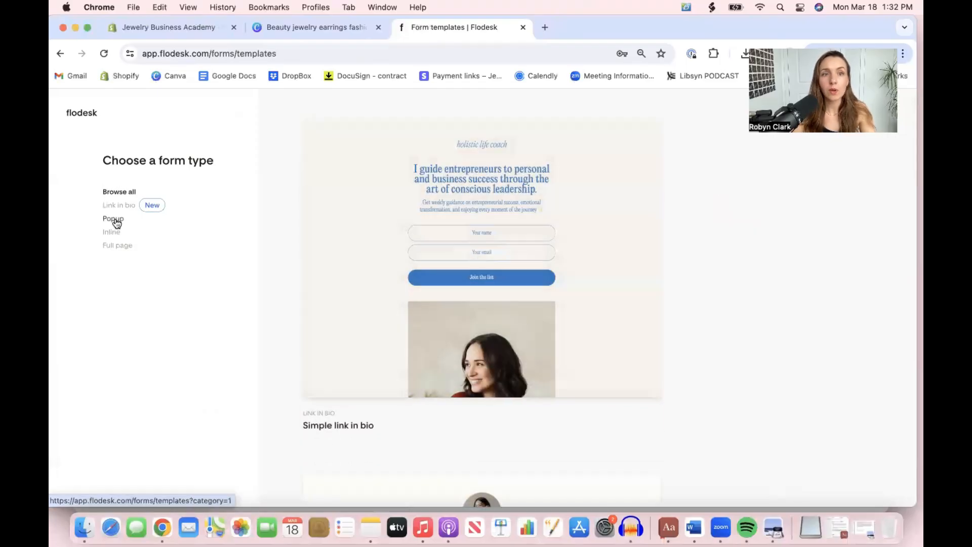
pyautogui.click(114, 221)
pyautogui.scroll(-5, 518, 289)
pyautogui.scroll(-10, 519, 289)
pyautogui.scroll(10, 530, 278)
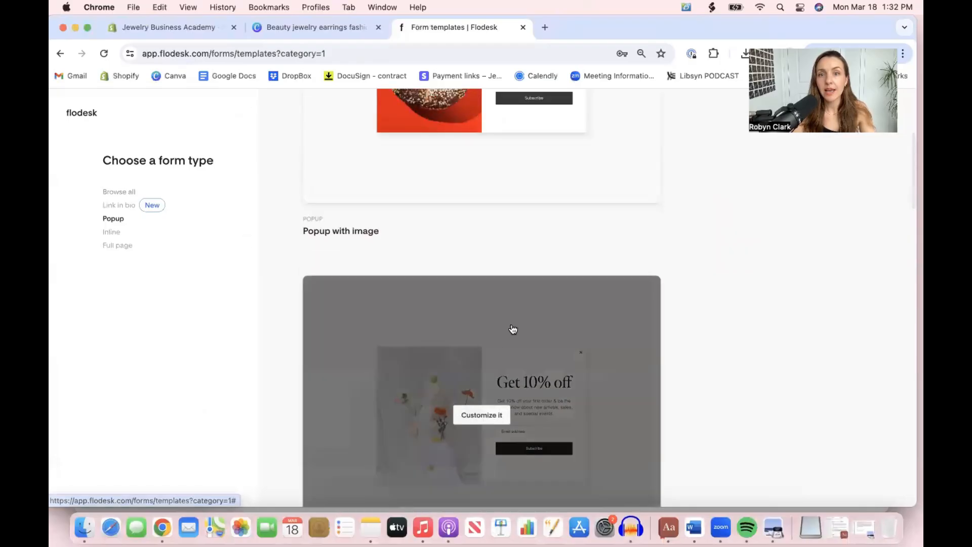
pyautogui.click(506, 342)
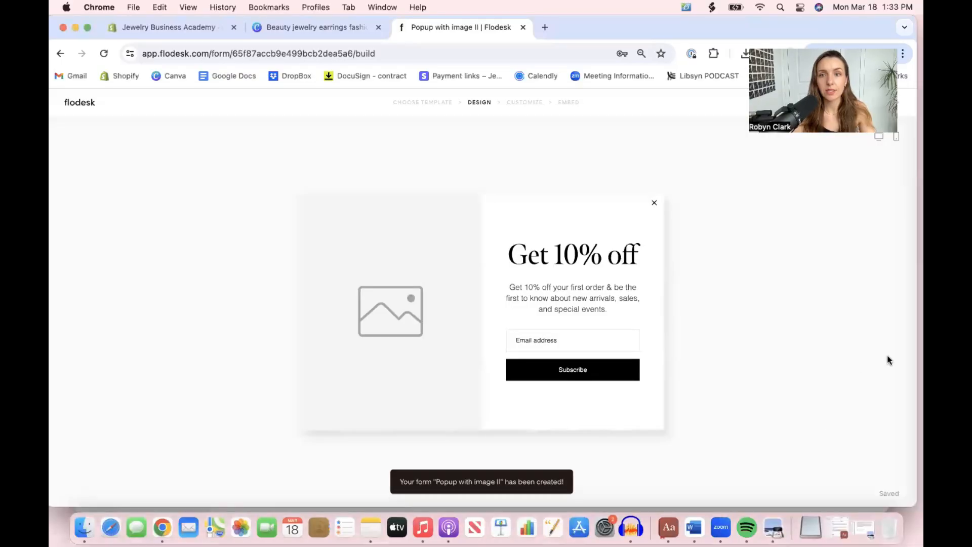
# Compare the pictures in the White And Black product image folder and try to upload 5.png into the popup's image placeholder
pyautogui.click(545, 261)
pyautogui.click(344, 286)
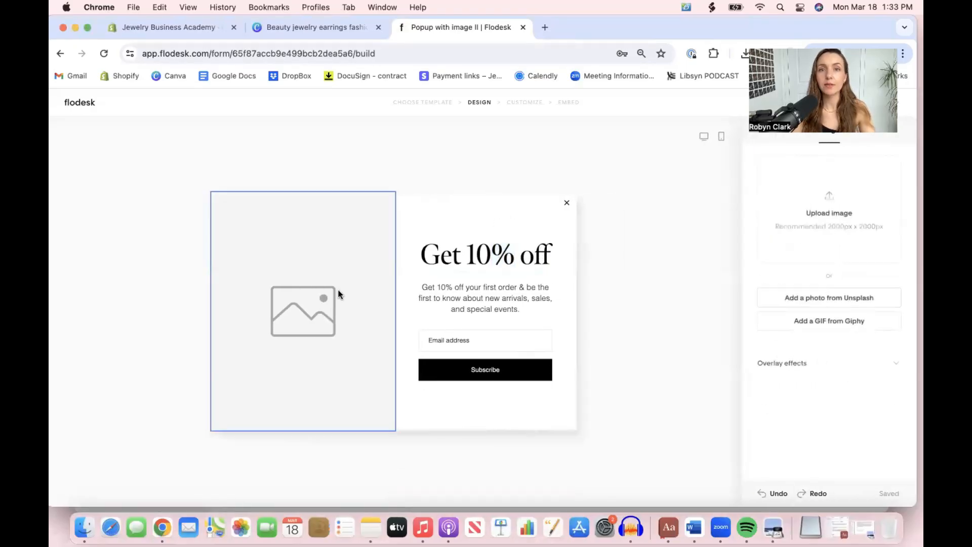
pyautogui.click(834, 213)
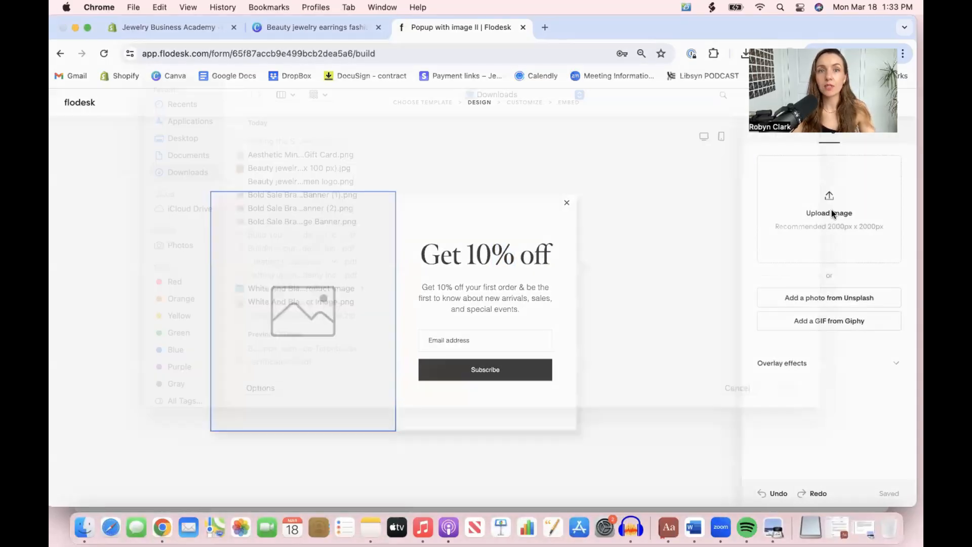
pyautogui.click(299, 308)
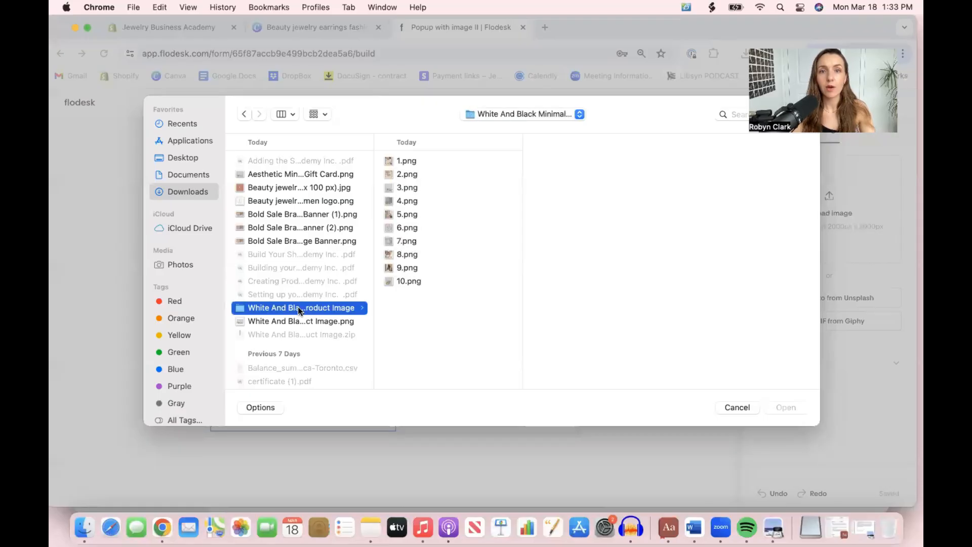
pyautogui.click(412, 174)
pyautogui.click(409, 161)
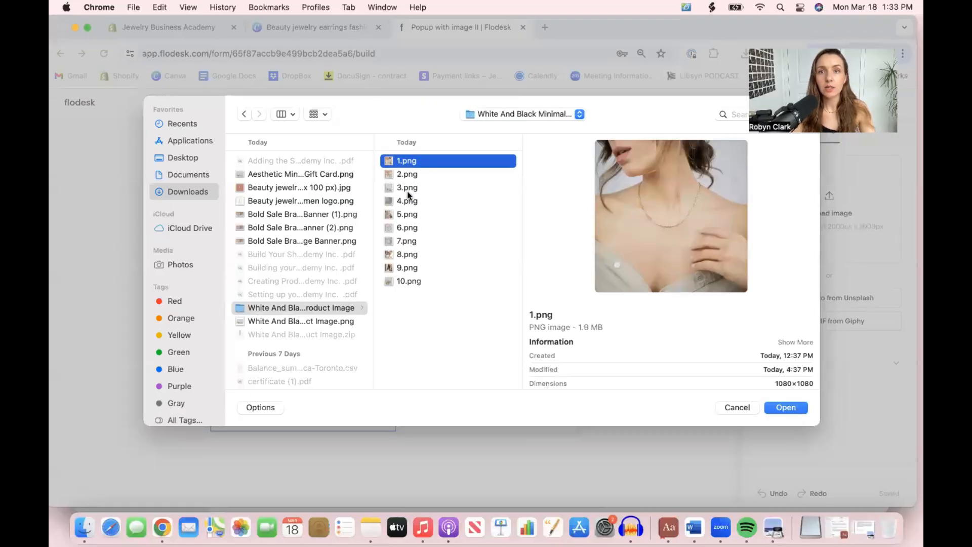
pyautogui.click(406, 217)
pyautogui.click(407, 257)
pyautogui.click(407, 269)
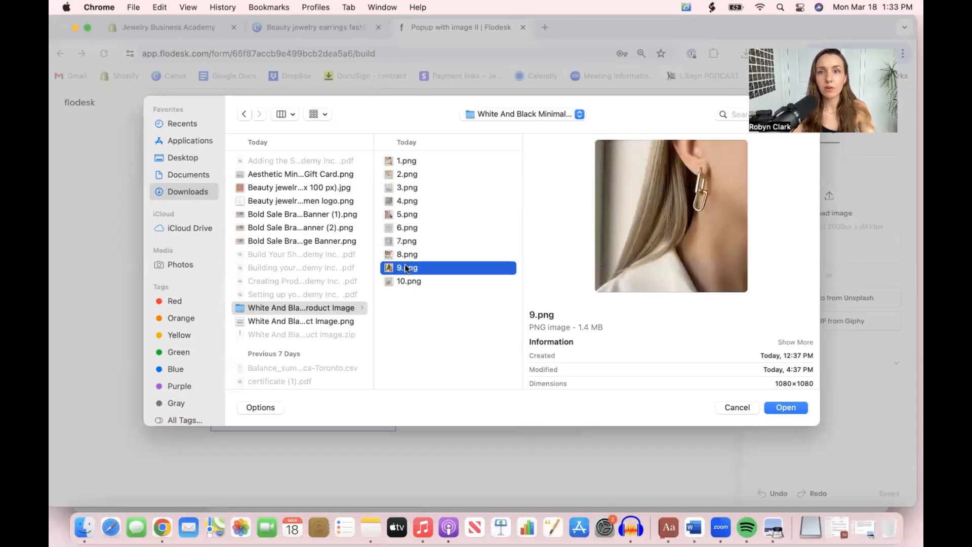
pyautogui.click(406, 256)
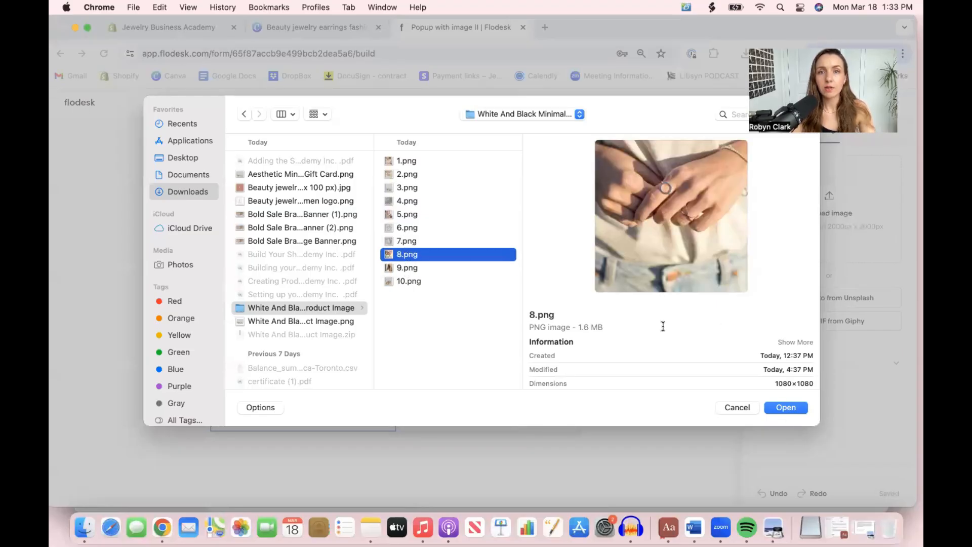
pyautogui.click(408, 215)
pyautogui.click(790, 407)
# Replace the popup's "Get 10% off" heading with "A little gift for you"
pyautogui.click(487, 262)
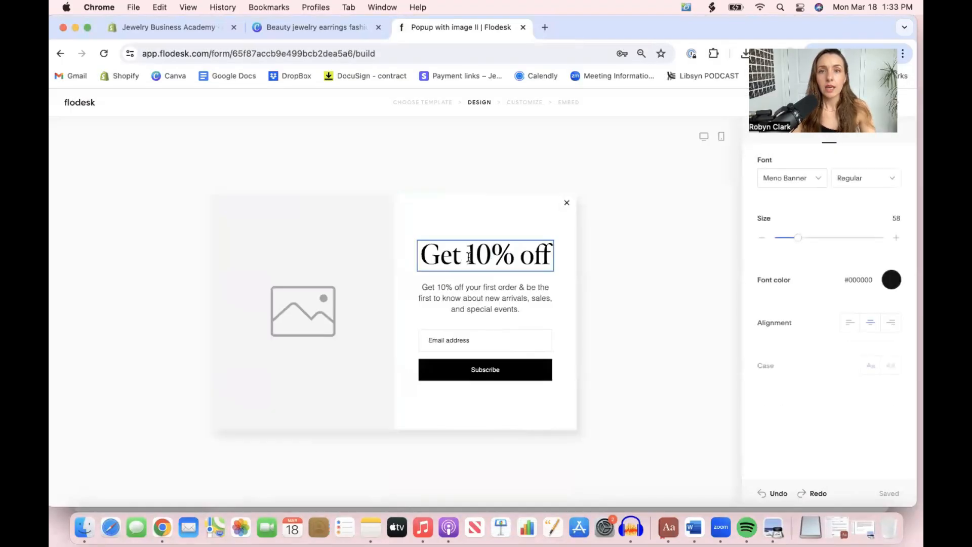
pyautogui.tripleClick(462, 256)
pyautogui.write('A li')
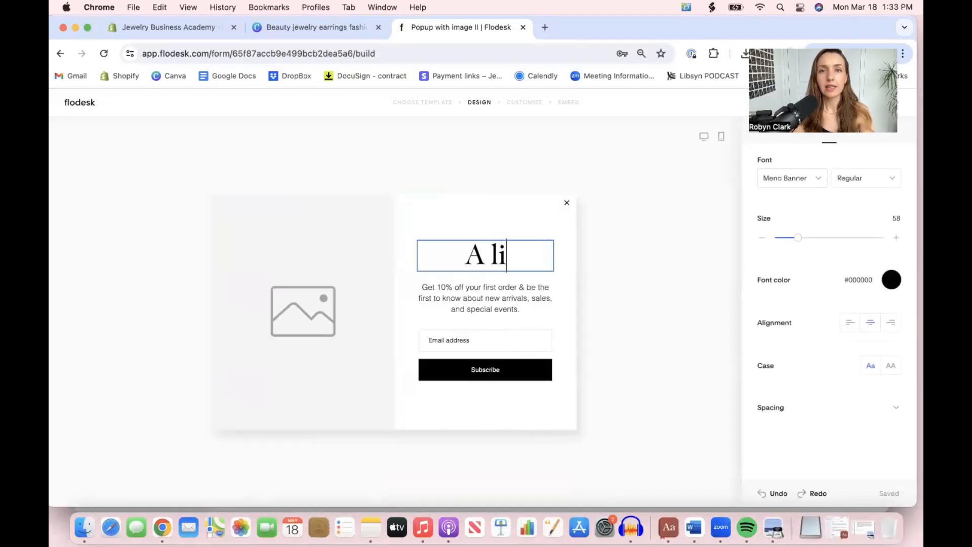
pyautogui.write('ttle gift for you')
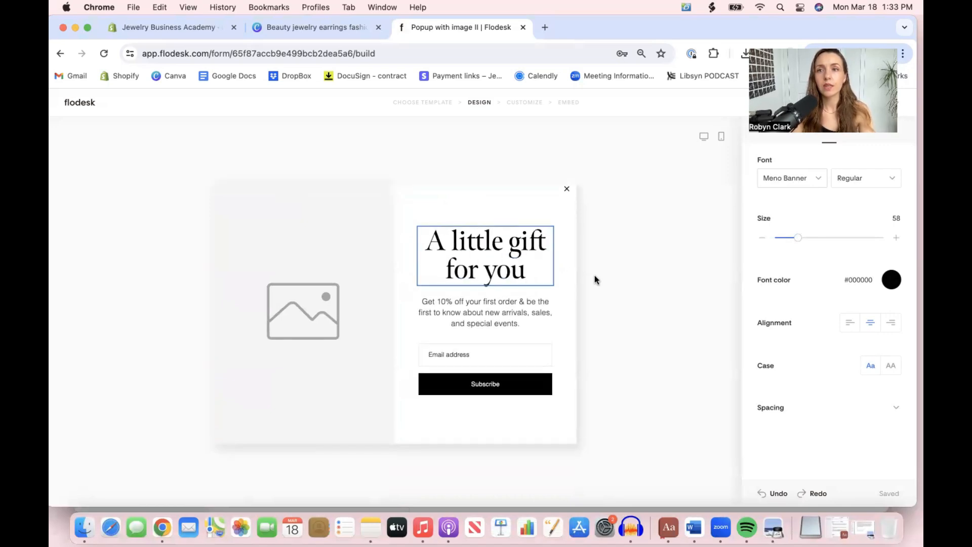
pyautogui.click(646, 279)
# Upload 5.png from the White And Black folder into the popup's image placeholder
pyautogui.click(336, 281)
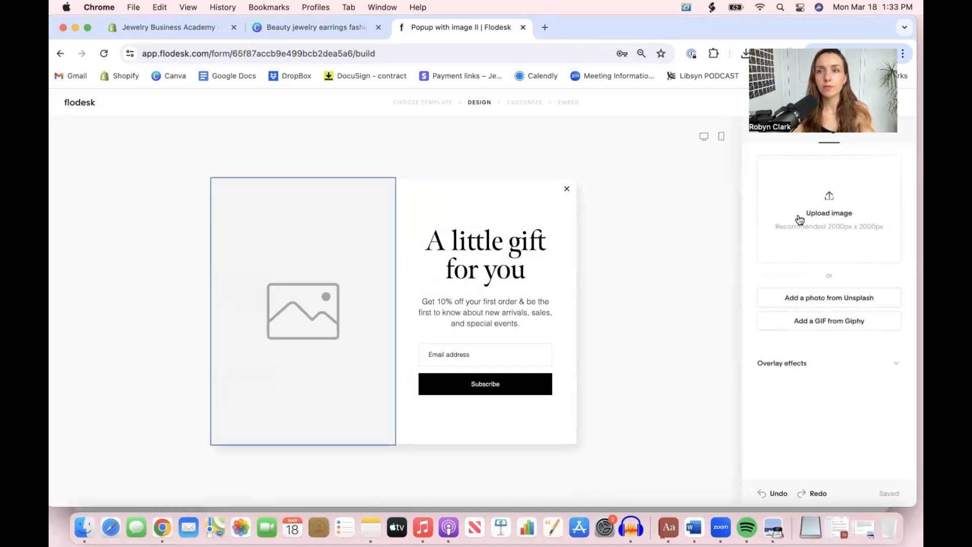
pyautogui.click(815, 207)
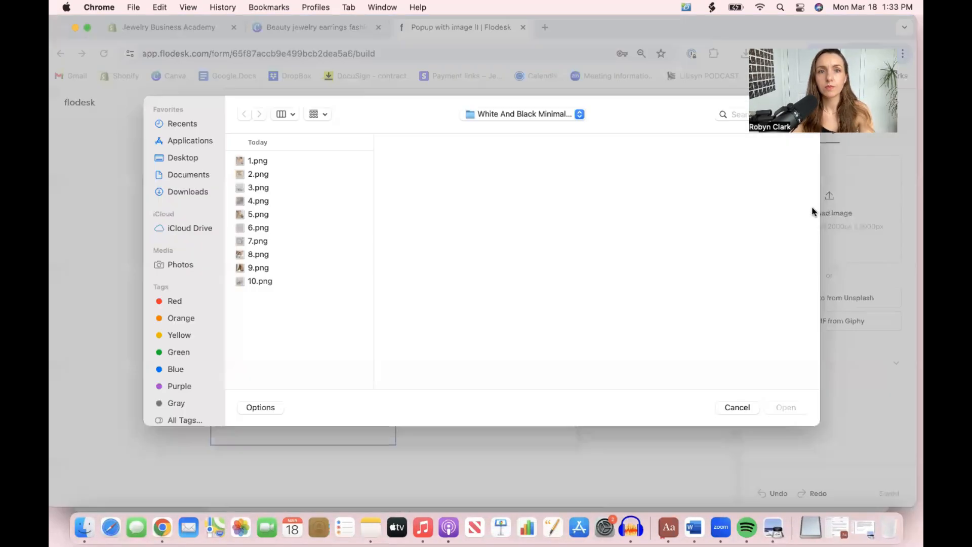
pyautogui.click(256, 201)
pyautogui.click(256, 215)
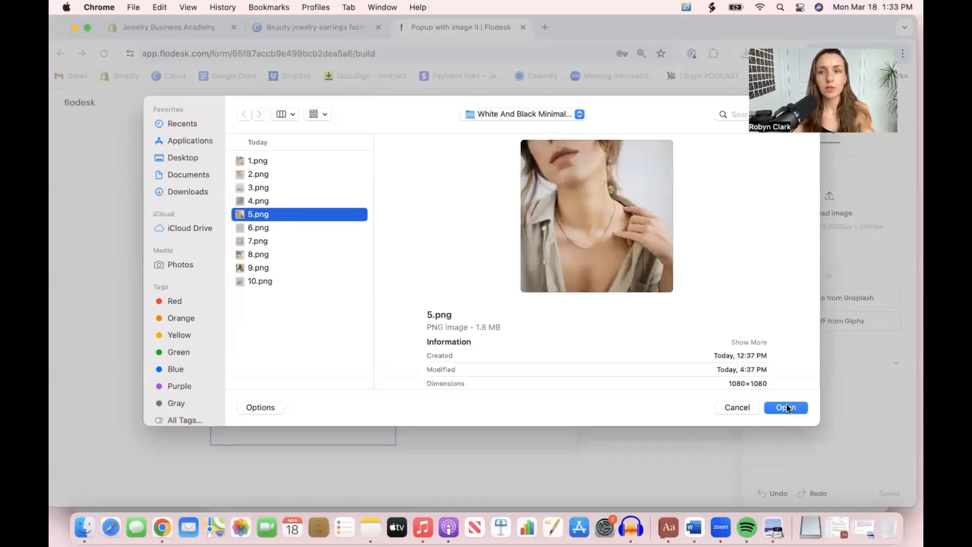
pyautogui.click(786, 405)
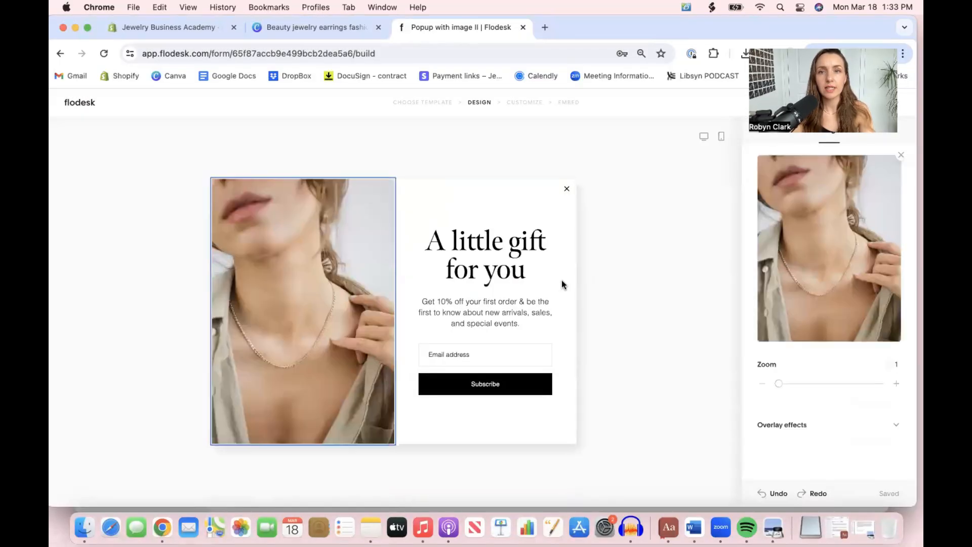
pyautogui.click(614, 259)
pyautogui.doubleClick(467, 315)
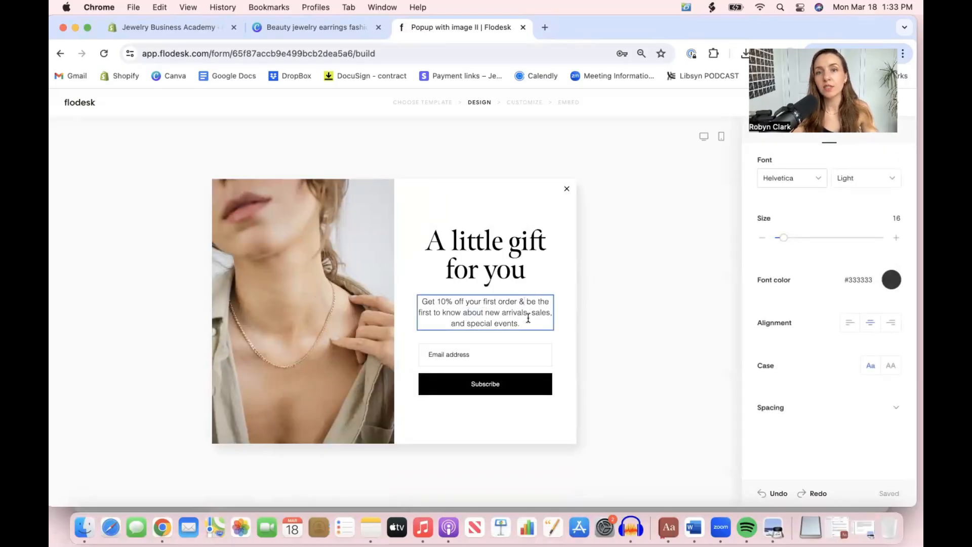
pyautogui.click(594, 326)
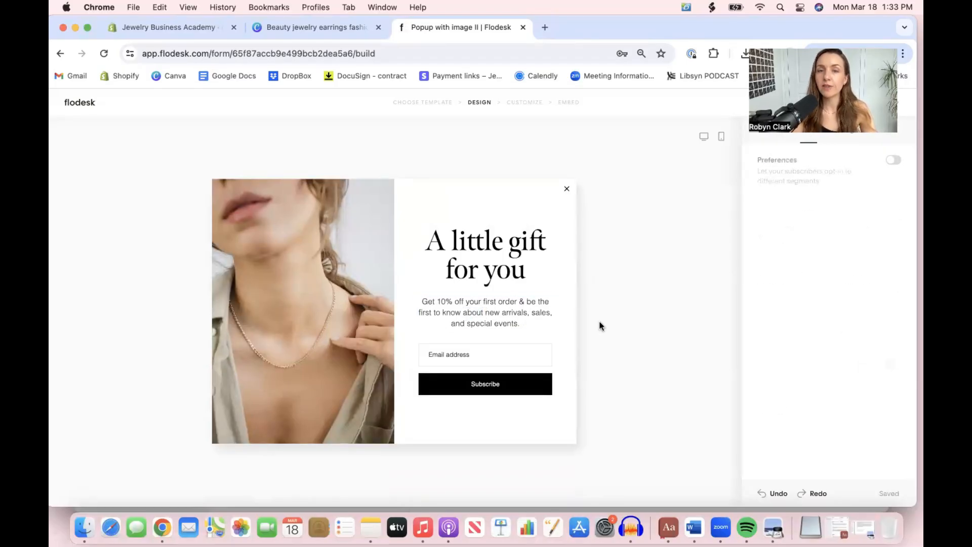
# Copy the color code #CB8169 from the logo's background in Canva and apply it as the Flodesk popup heading's font color
pyautogui.click(481, 276)
pyautogui.click(886, 281)
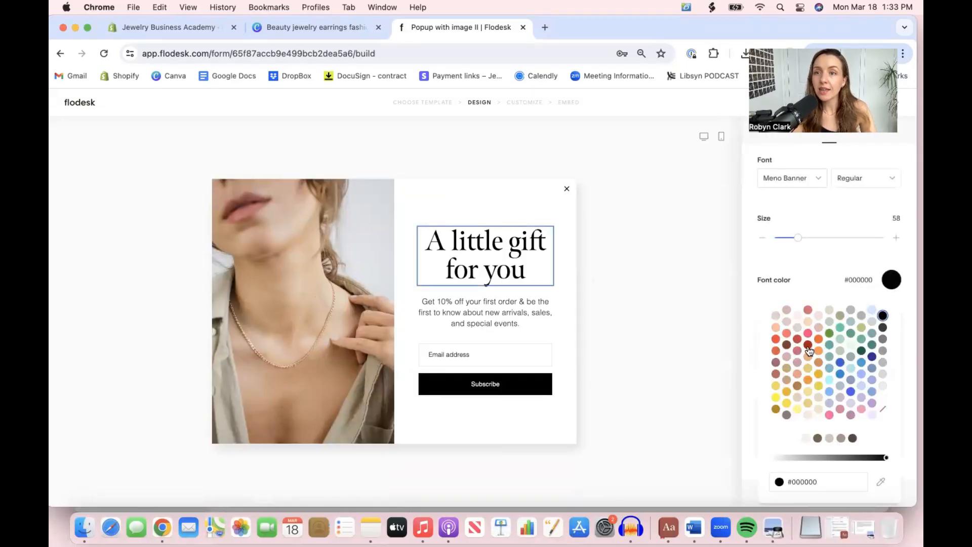
pyautogui.click(298, 27)
pyautogui.click(518, 177)
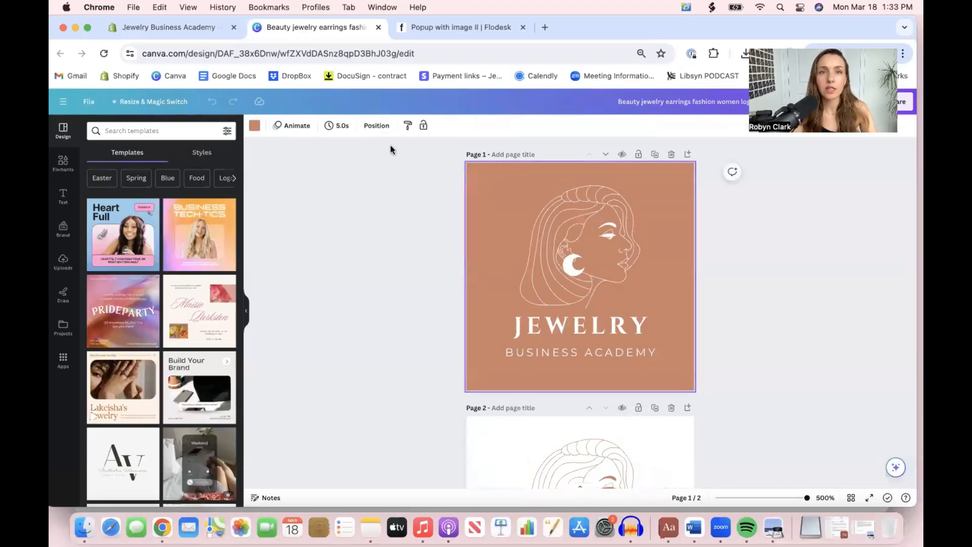
pyautogui.click(255, 126)
pyautogui.click(96, 181)
pyautogui.press('super+c')
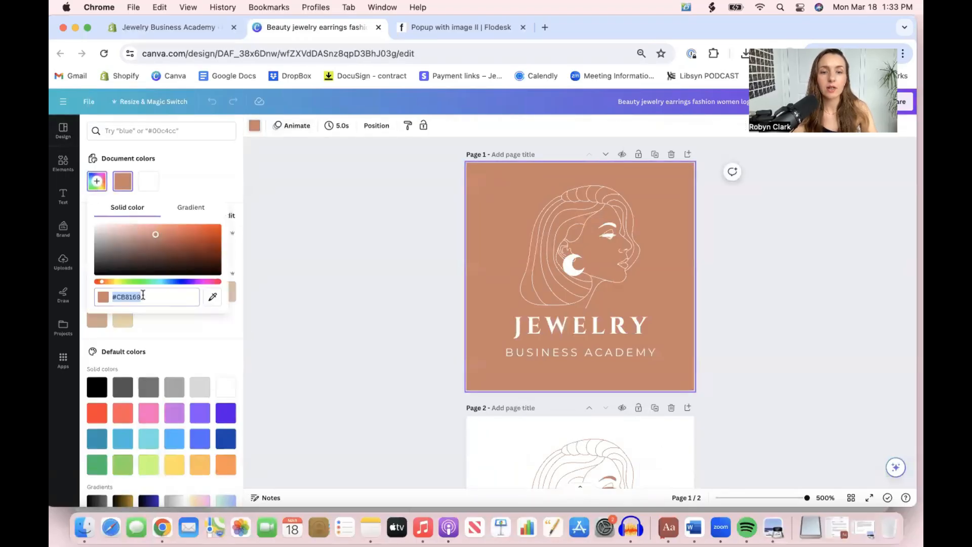
pyautogui.click(464, 27)
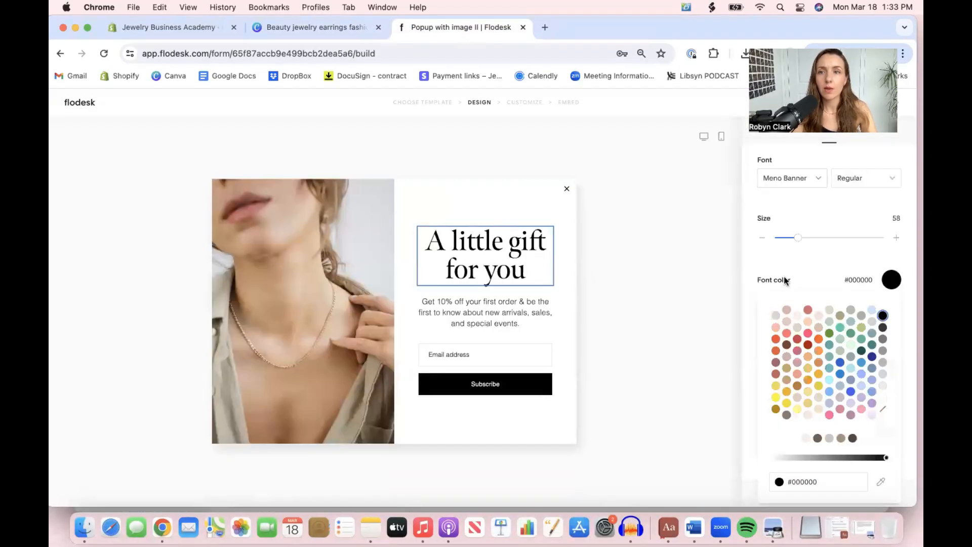
pyautogui.press('super+v')
pyautogui.click(673, 341)
# Set the Subscribe button's fill color to #CB8169 and give it the filled style with fully rounded ends
pyautogui.click(474, 393)
pyautogui.click(893, 235)
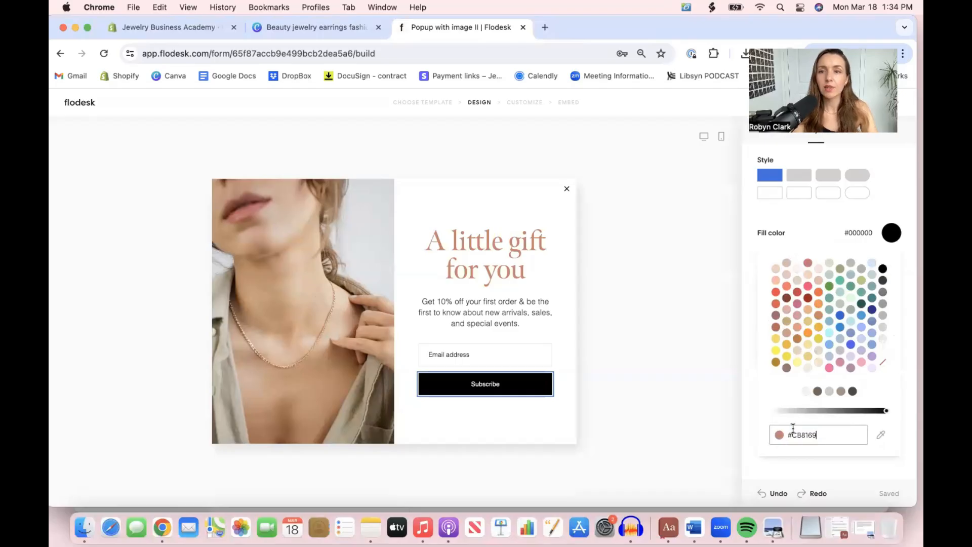
pyautogui.click(700, 348)
pyautogui.click(521, 320)
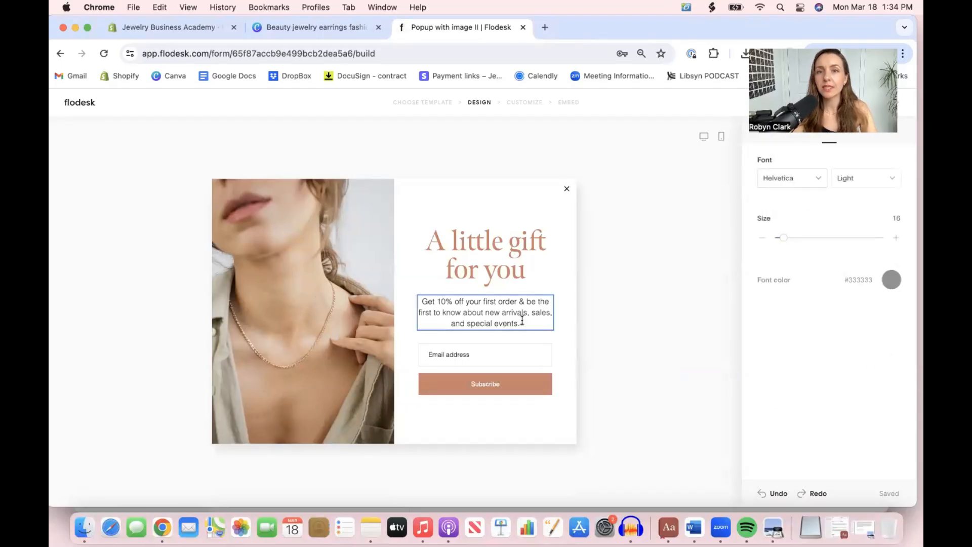
pyautogui.doubleClick(512, 386)
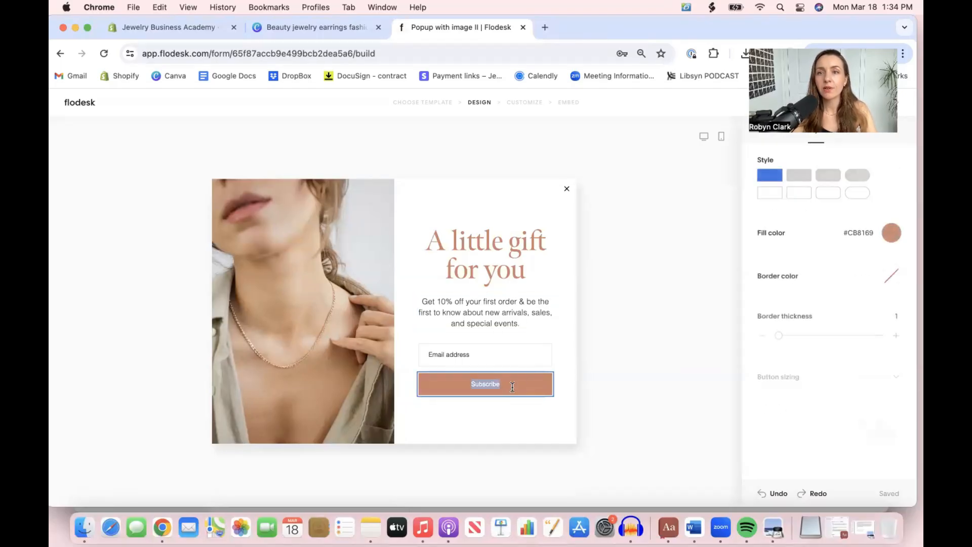
pyautogui.click(694, 380)
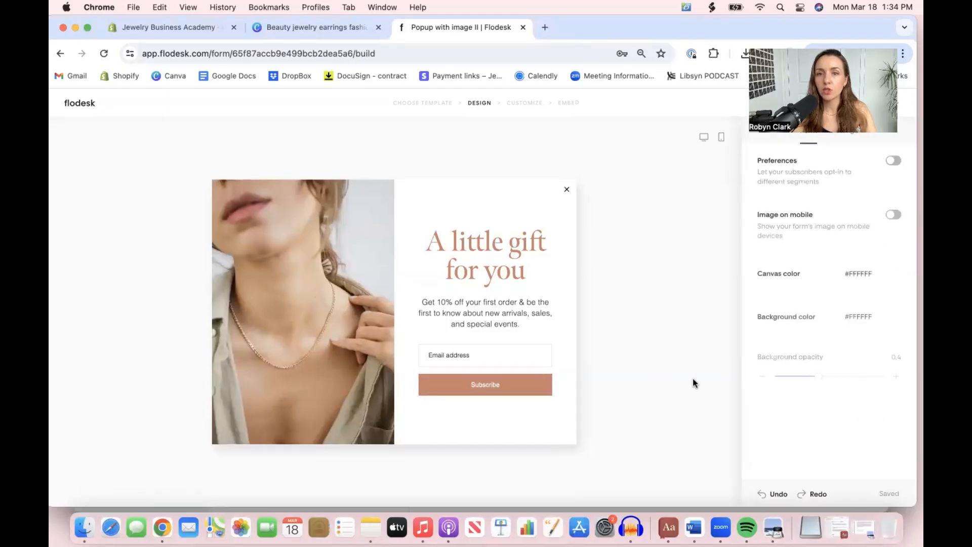
pyautogui.click(472, 383)
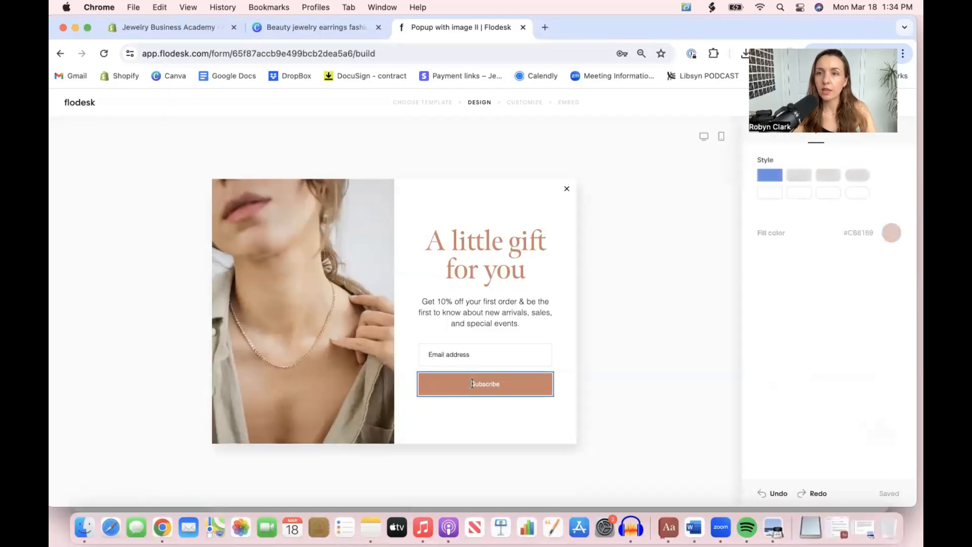
pyautogui.click(860, 182)
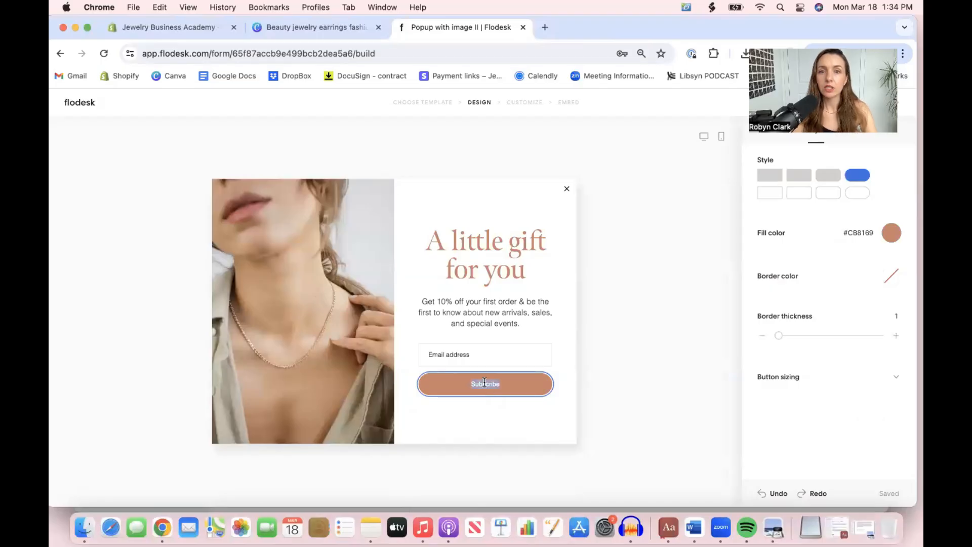
# Replace the button's "Subscribe" label with "Sign Me Up!"
pyautogui.write('e')
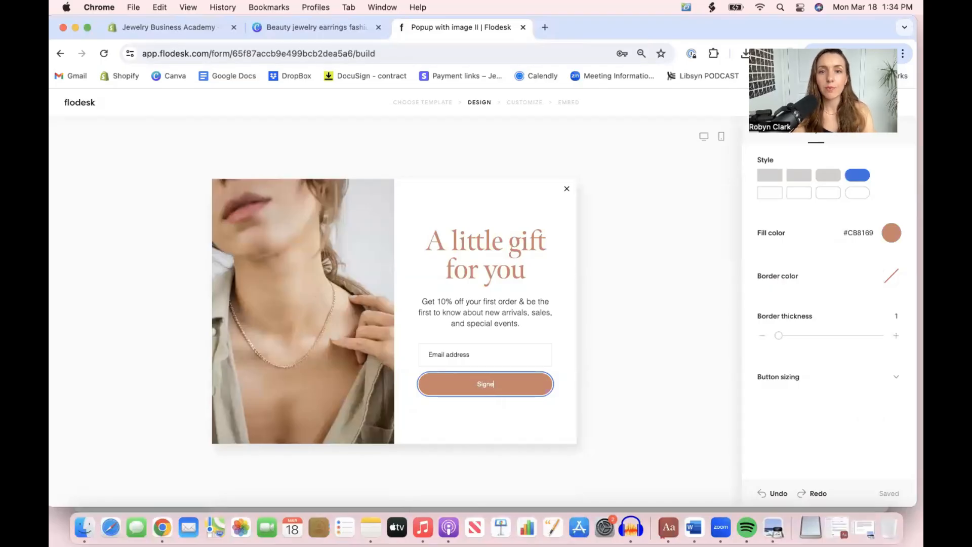
pyautogui.press('BackSpace')
pyautogui.press('BackSpace')
pyautogui.write('Get')
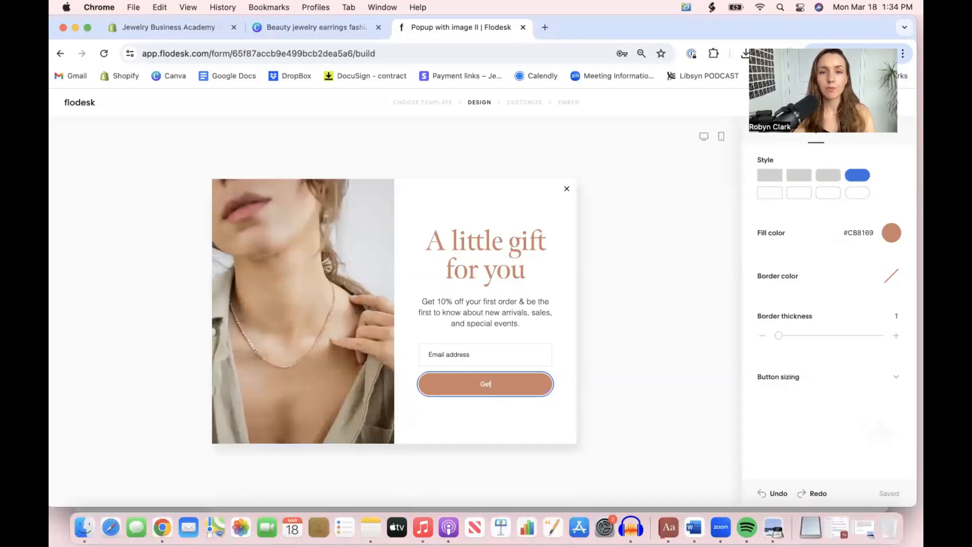
pyautogui.write(' my gif')
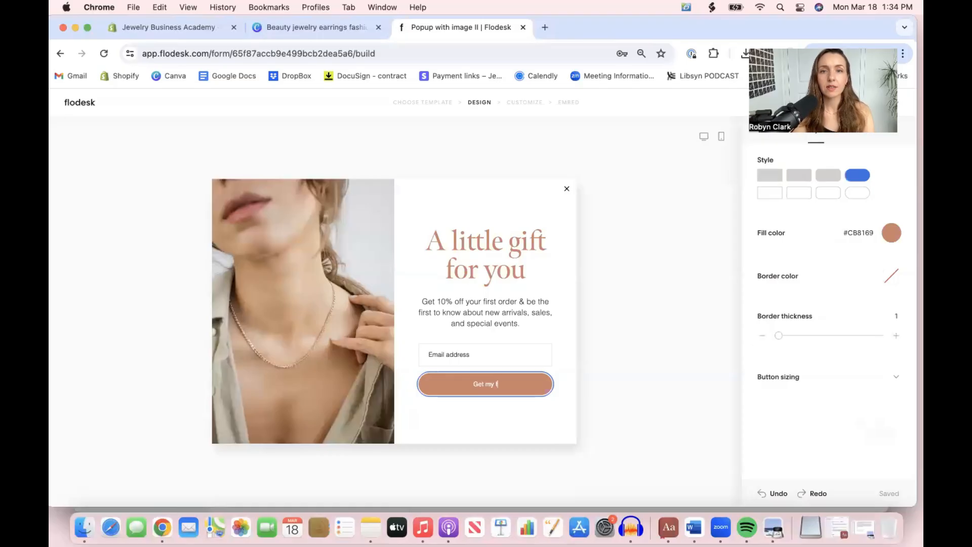
pyautogui.press('BackSpace')
pyautogui.press('BackSpace')
pyautogui.press('BackSpace')
pyautogui.press('BackSpace')
pyautogui.press('BackSpace')
pyautogui.press('BackSpace')
pyautogui.press('BackSpace')
pyautogui.press('BackSpace')
pyautogui.write('Sign Me Up!')
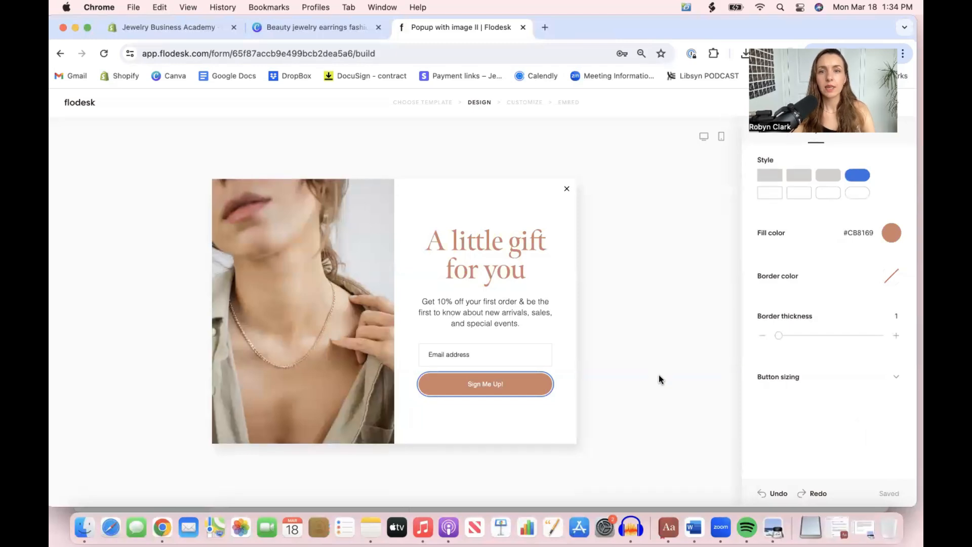
pyautogui.click(659, 379)
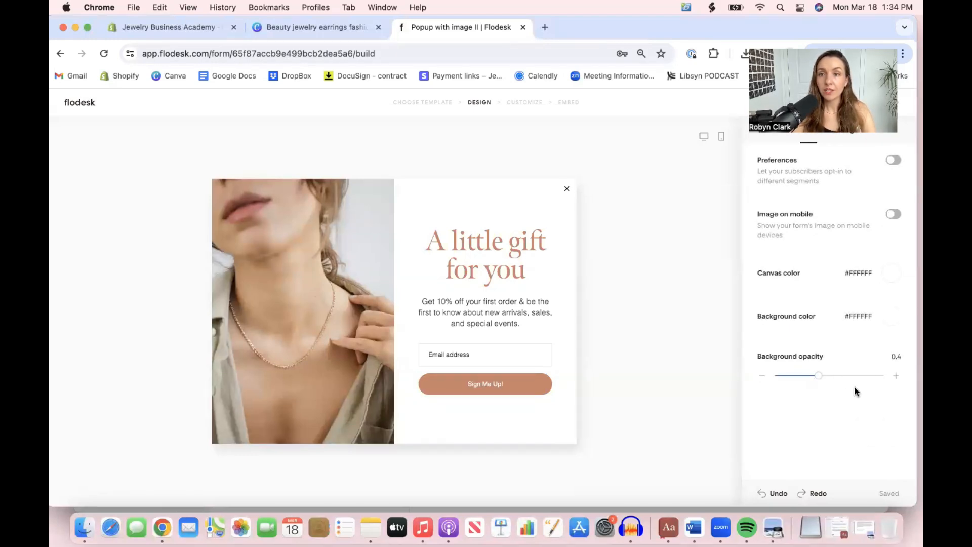
# Examine the popup's success message, the double opt-in question in the Customize stage and the description text in the Design stage
pyautogui.click(843, 131)
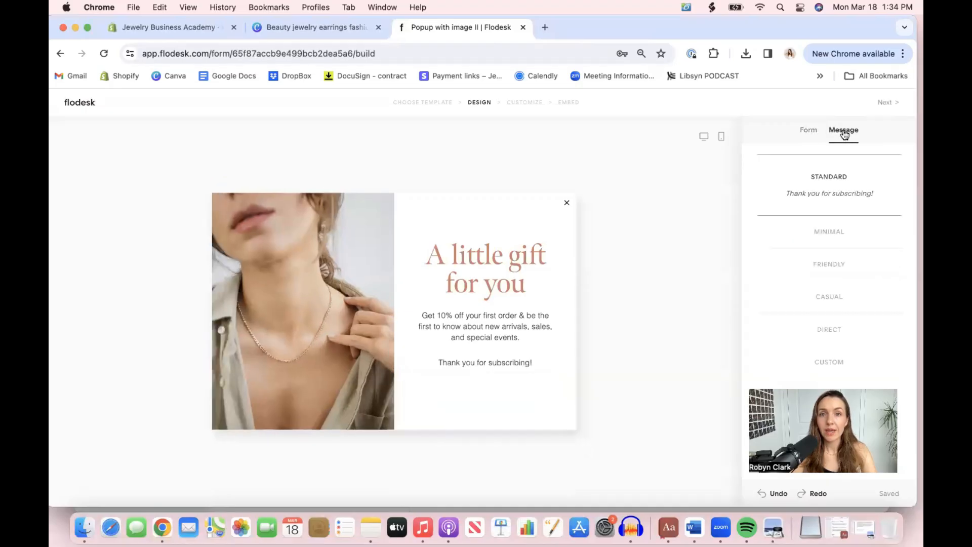
pyautogui.click(480, 326)
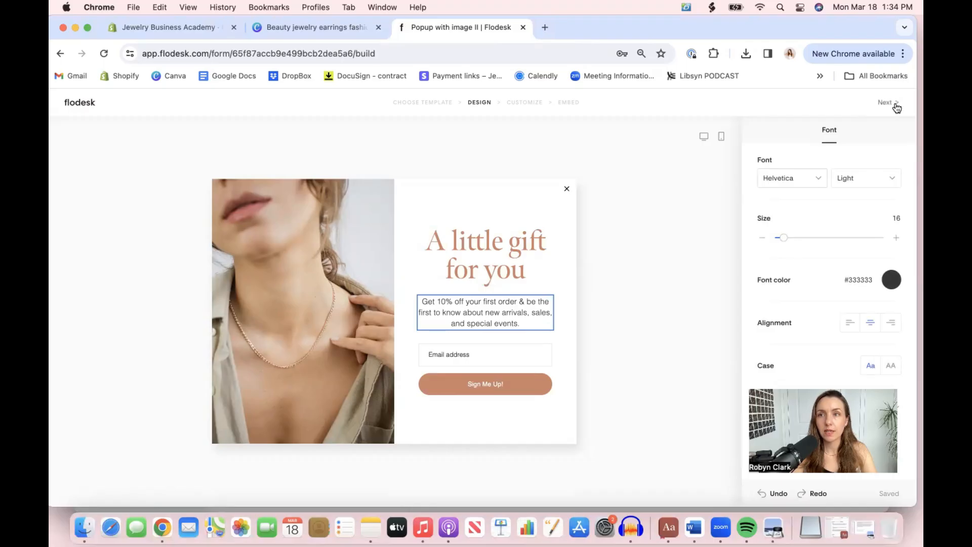
pyautogui.click(895, 103)
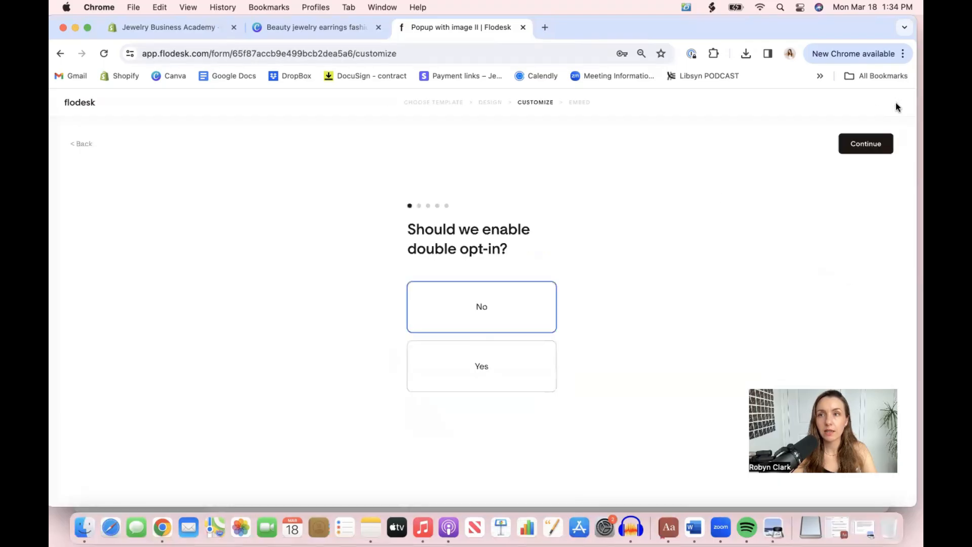
pyautogui.click(84, 146)
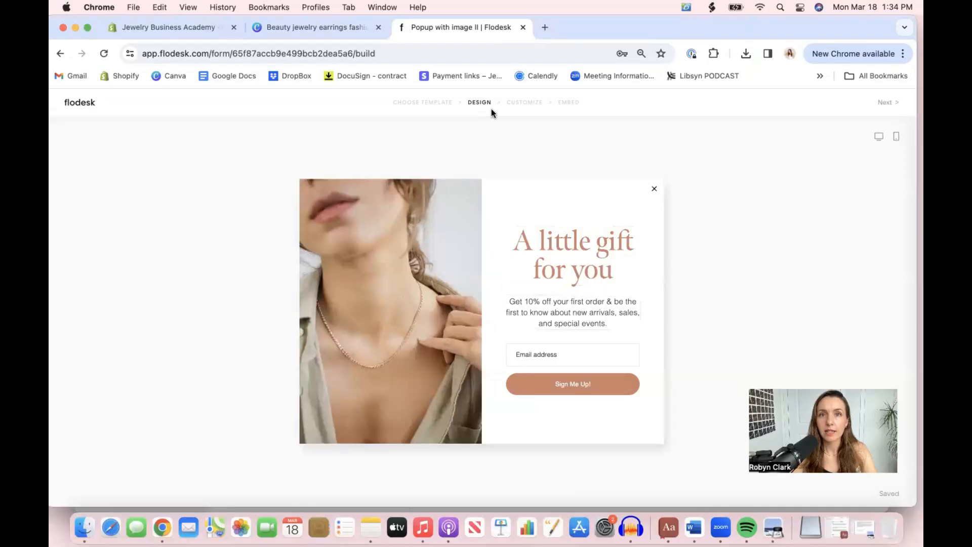
pyautogui.click(525, 103)
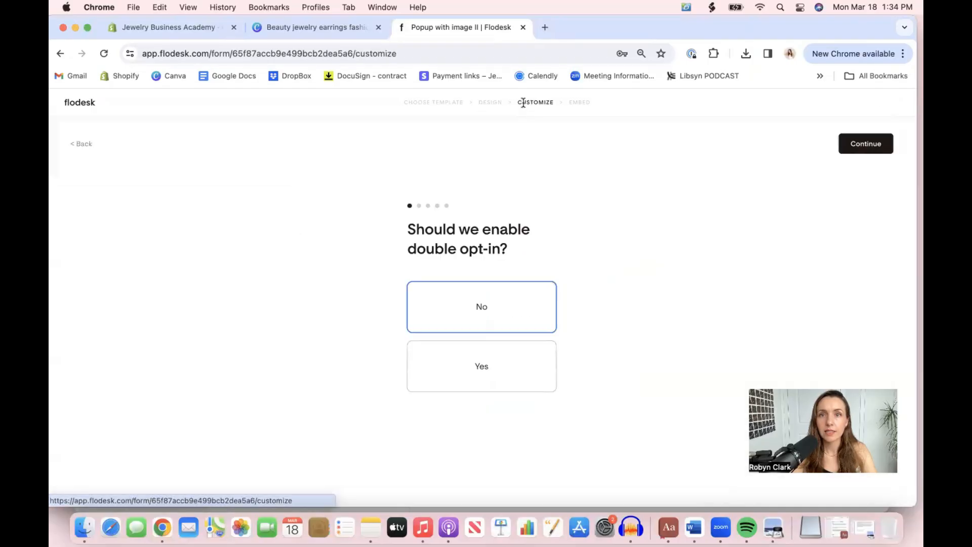
pyautogui.click(486, 104)
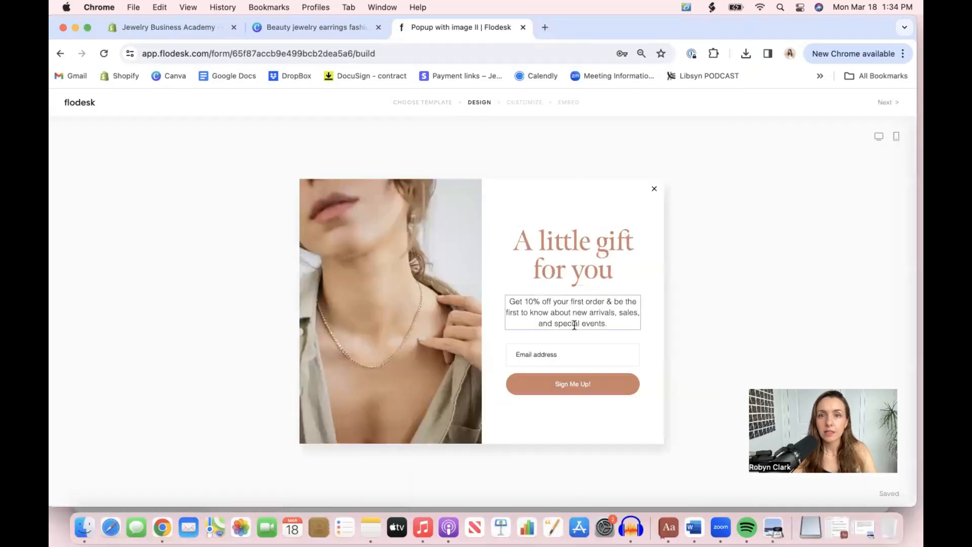
pyautogui.click(572, 311)
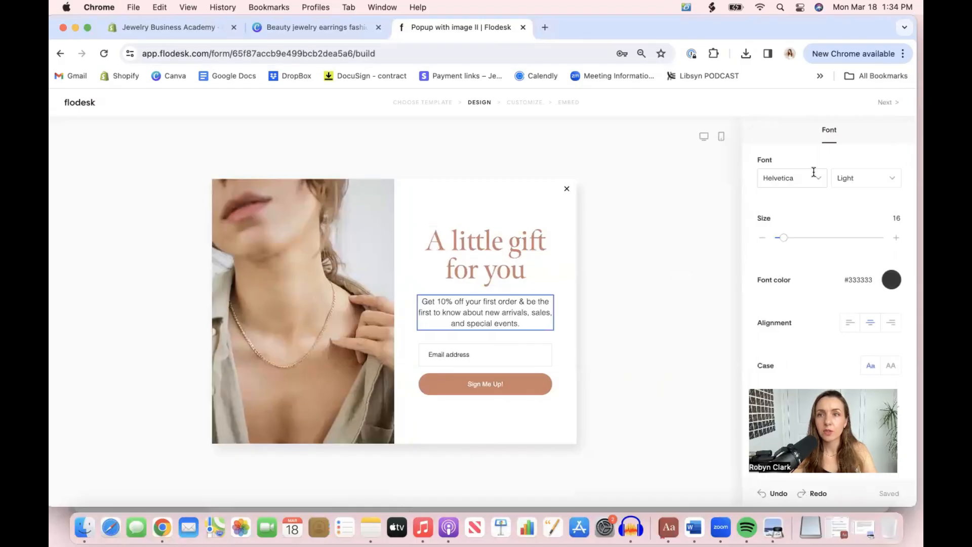
pyautogui.click(564, 321)
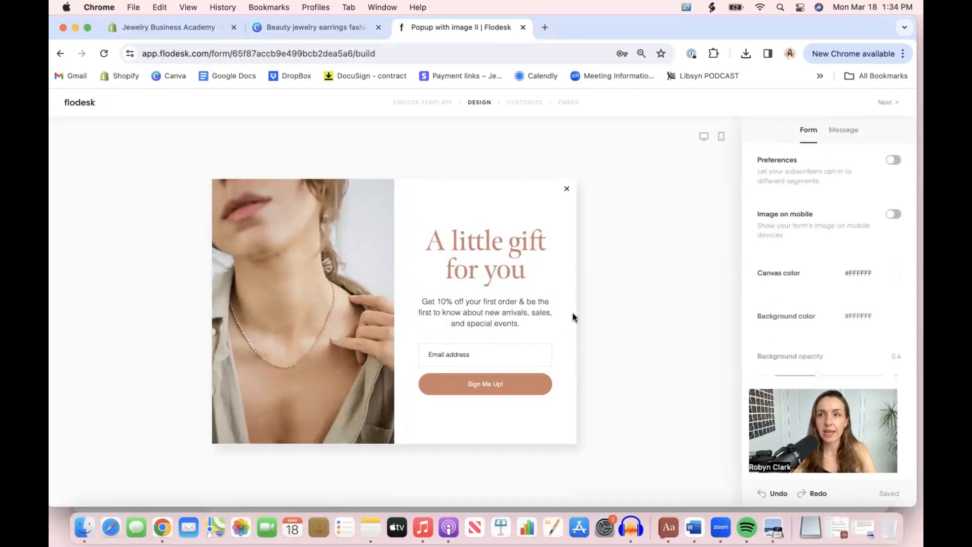
pyautogui.click(509, 308)
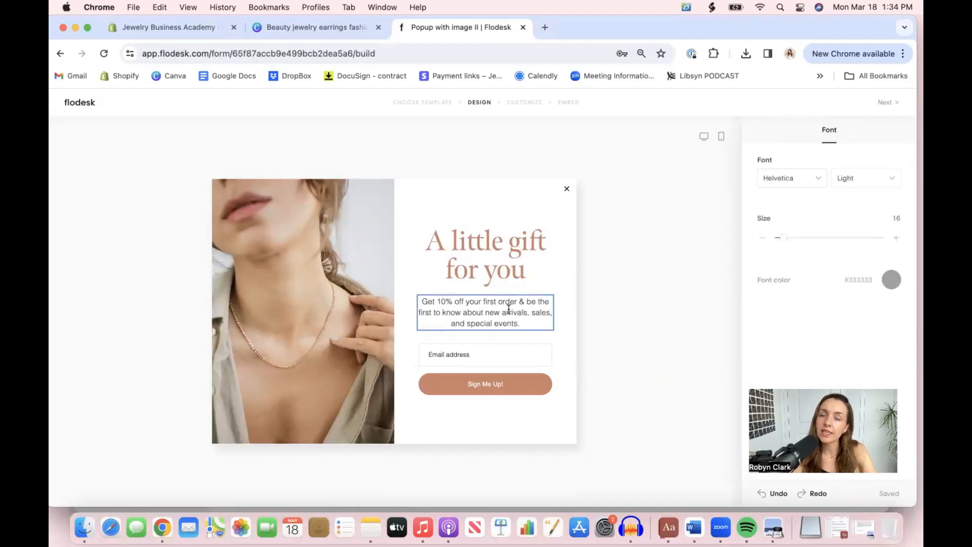
pyautogui.click(567, 327)
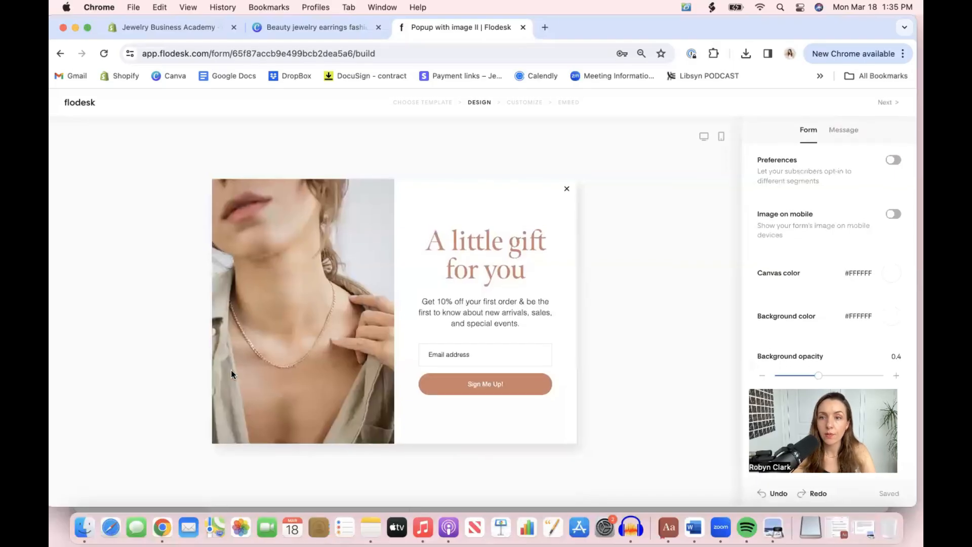
# Preview the Friendly and Casual presets for the popup's success message and choose the Custom option
pyautogui.click(840, 132)
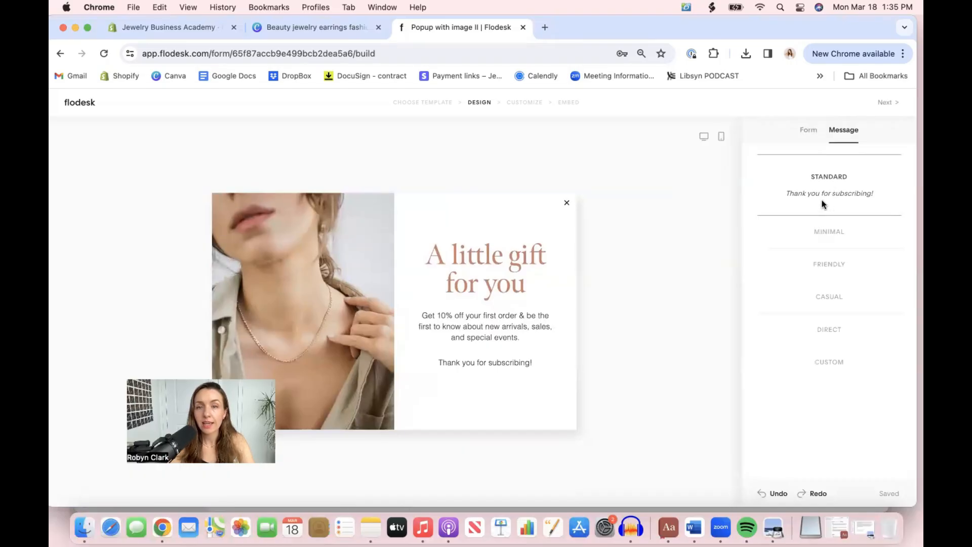
pyautogui.click(823, 264)
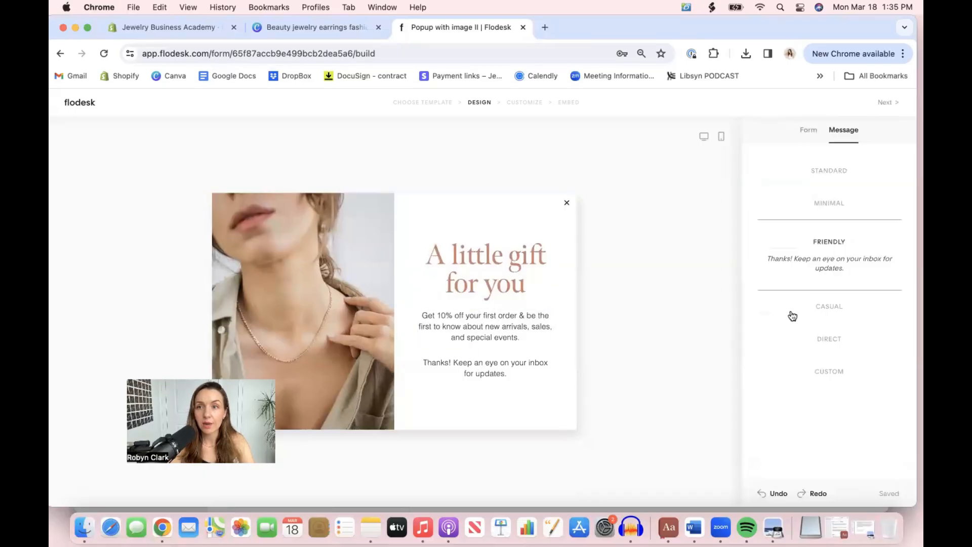
pyautogui.click(813, 310)
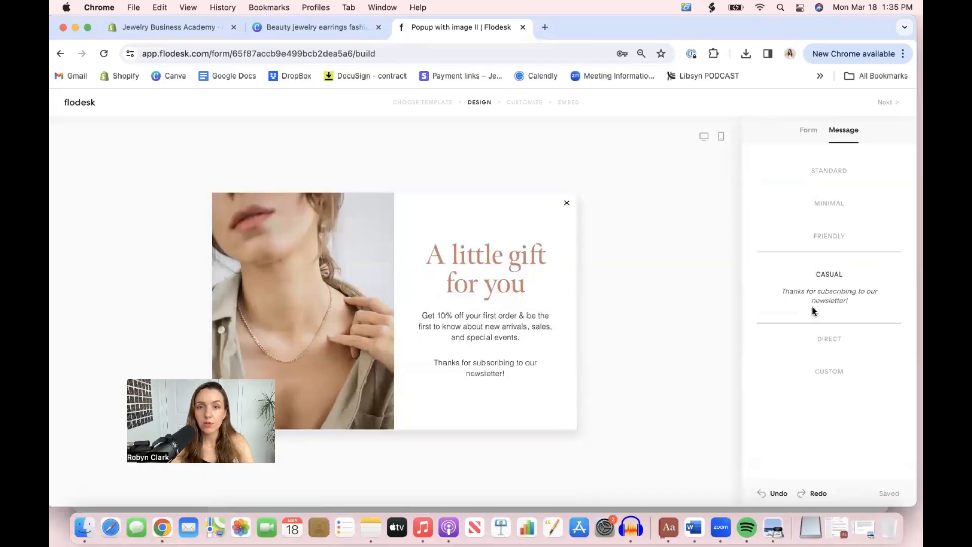
pyautogui.click(820, 378)
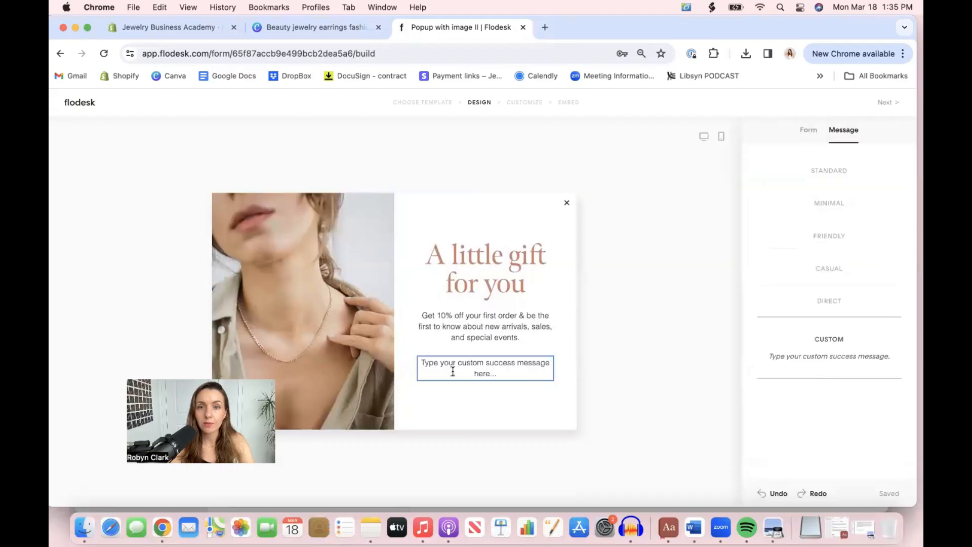
# Write the custom success message "Check your emails, we've just sent you your 10% off code!"
pyautogui.tripleClick(488, 370)
pyautogui.write('Check ')
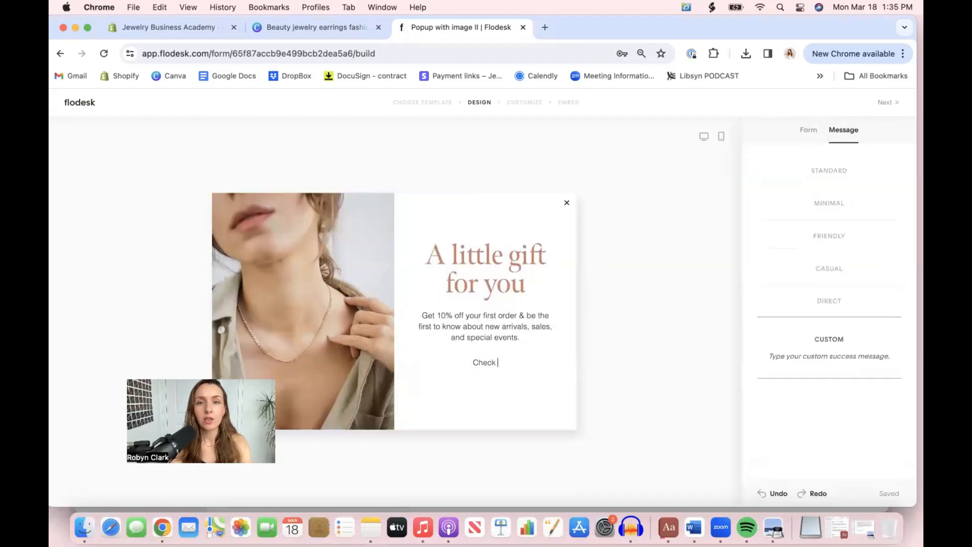
pyautogui.write('your emails, ')
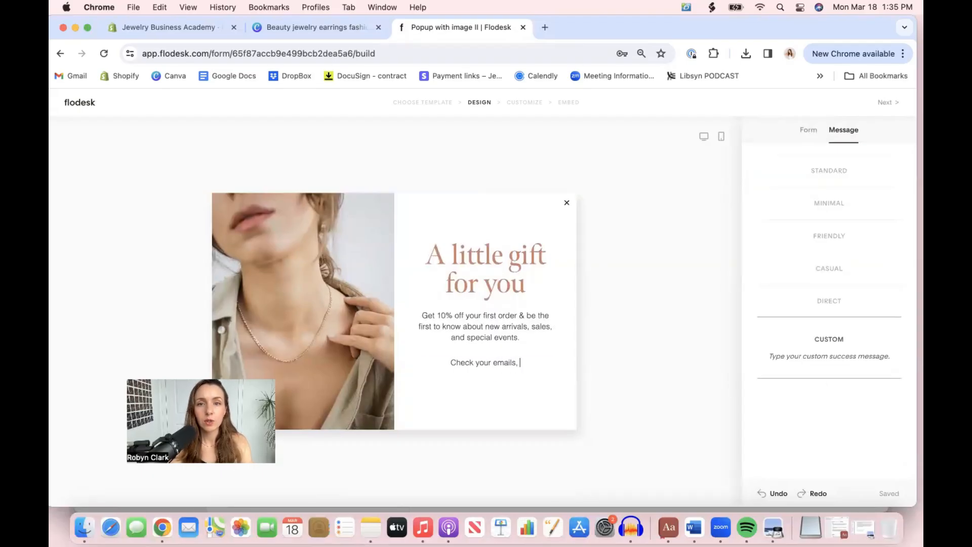
pyautogui.write("we've ")
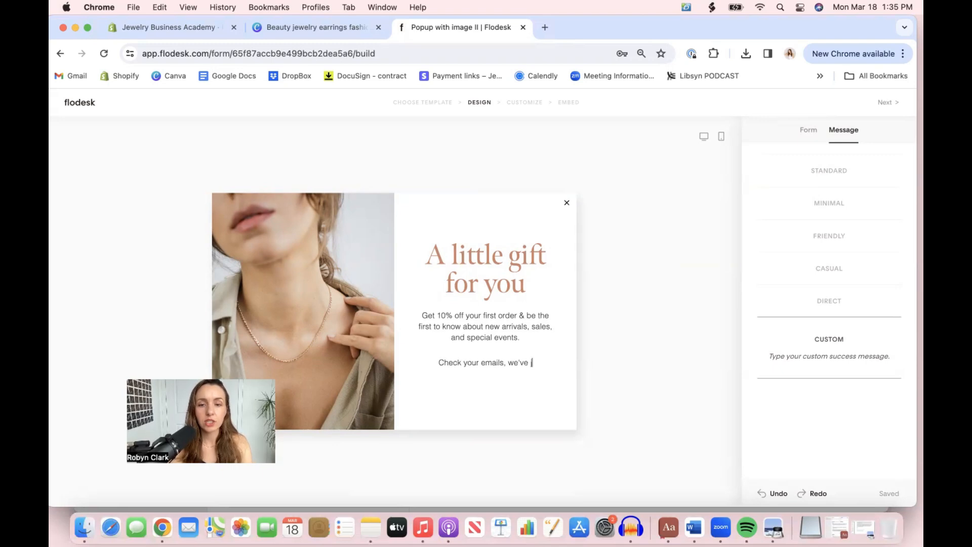
pyautogui.write('just sent you')
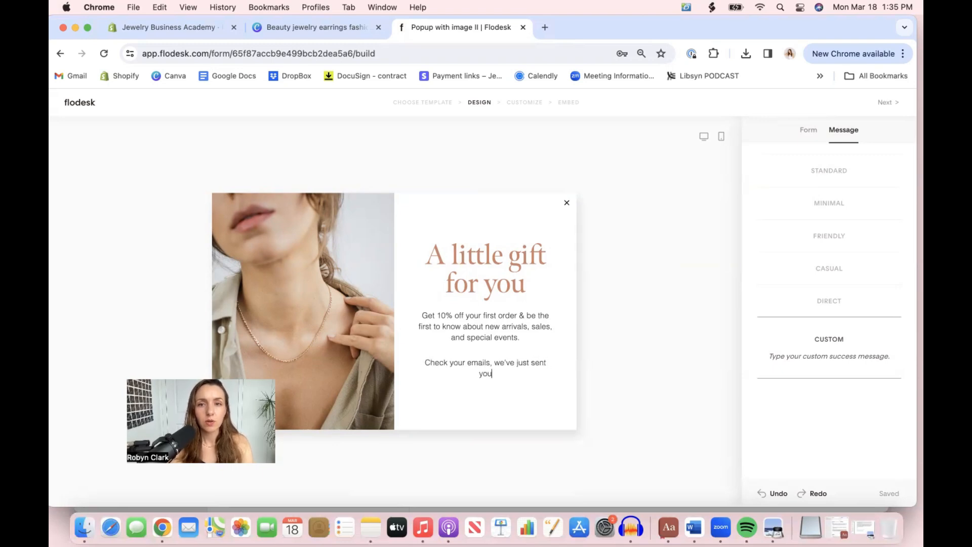
pyautogui.write(' your 10% ')
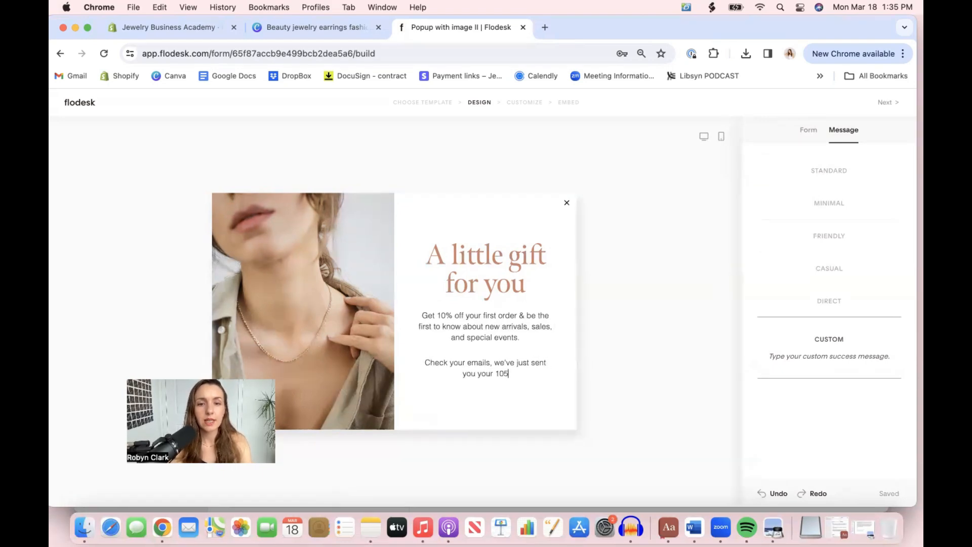
pyautogui.write('off code!')
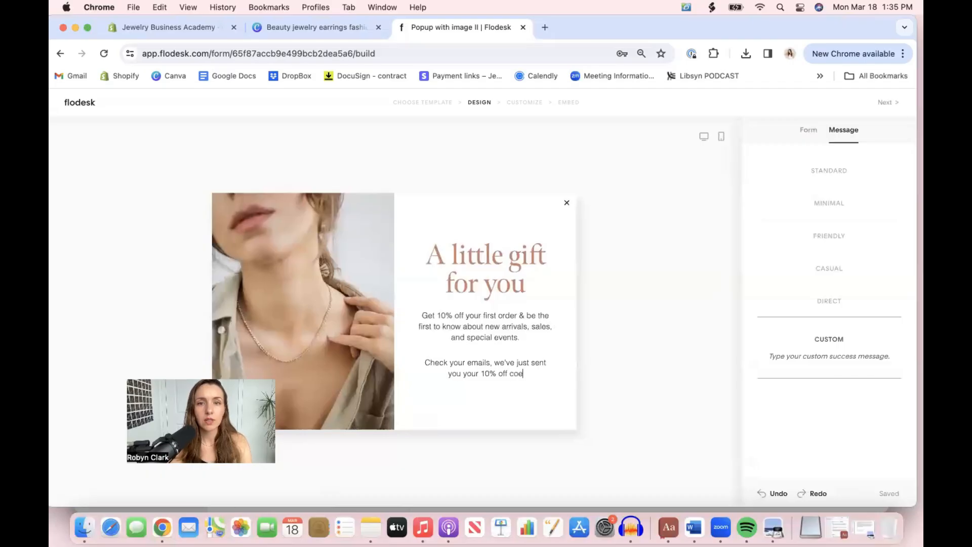
# Try deleting the description text below the popup's heading and undo the change
pyautogui.tripleClick(488, 319)
pyautogui.press('BackSpace')
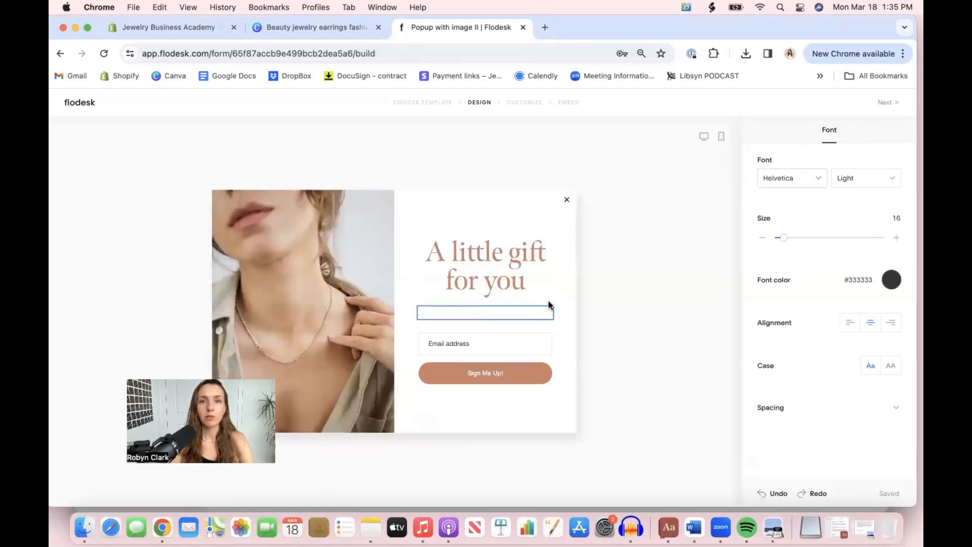
pyautogui.click(602, 312)
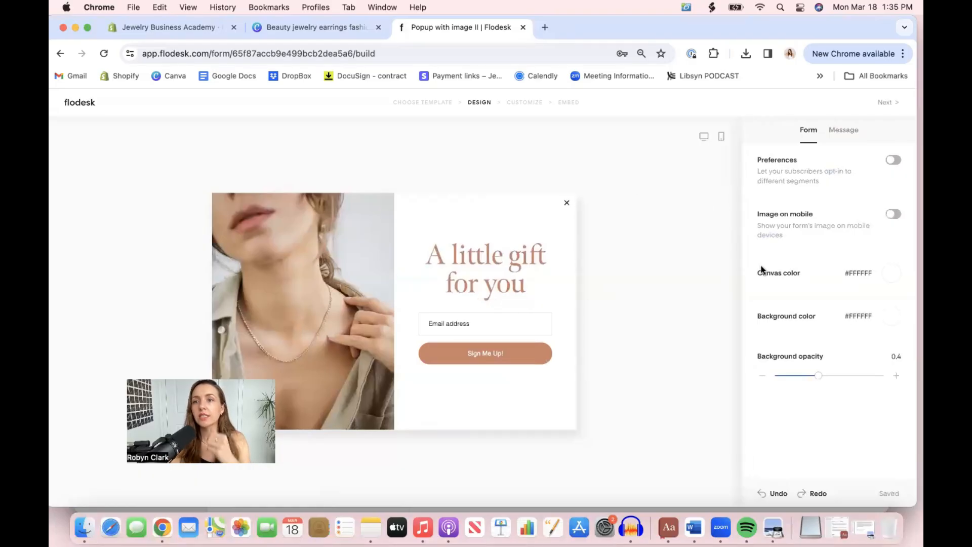
pyautogui.click(767, 493)
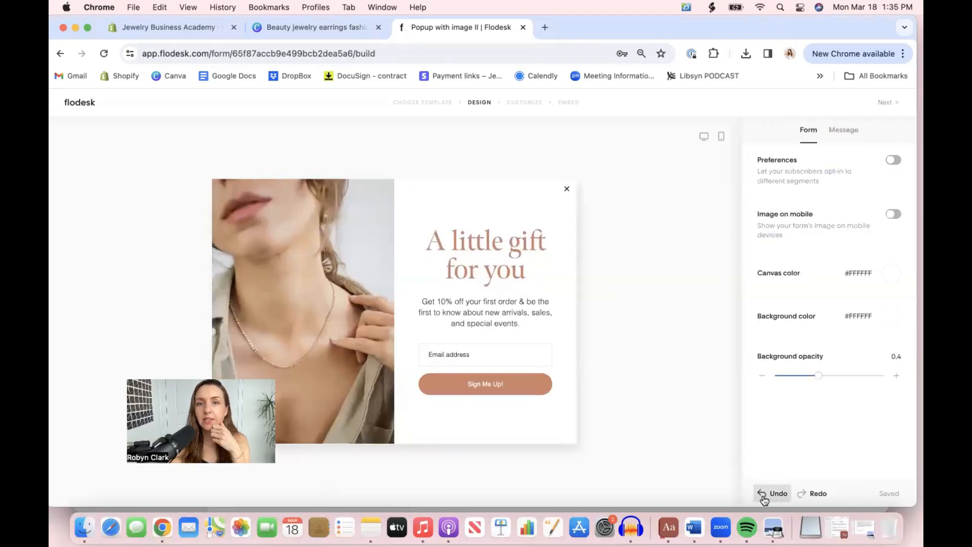
# Replace the custom success message placeholder with "Check your emails, we've just sent your a 10% off code! Yayy!" and recheck the message view
pyautogui.click(841, 133)
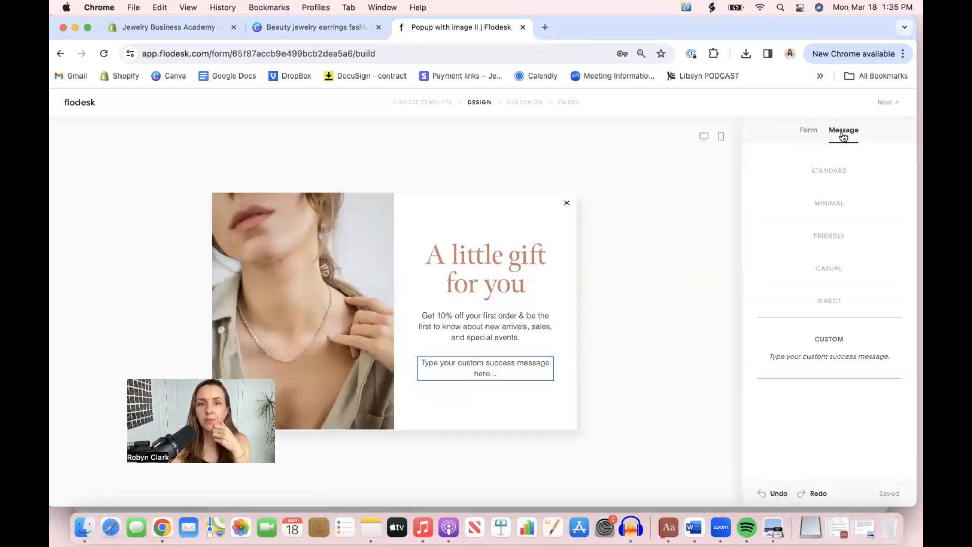
pyautogui.tripleClick(521, 369)
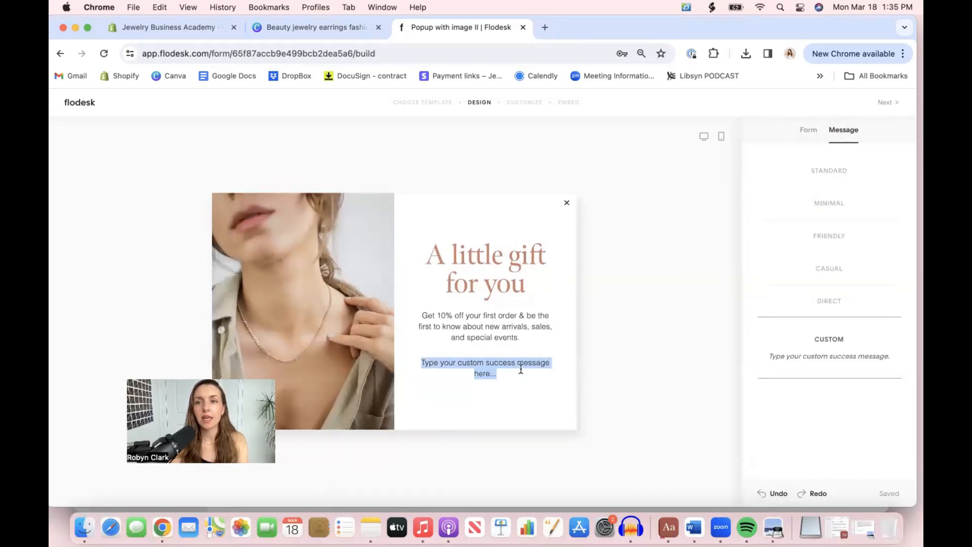
pyautogui.write('C')
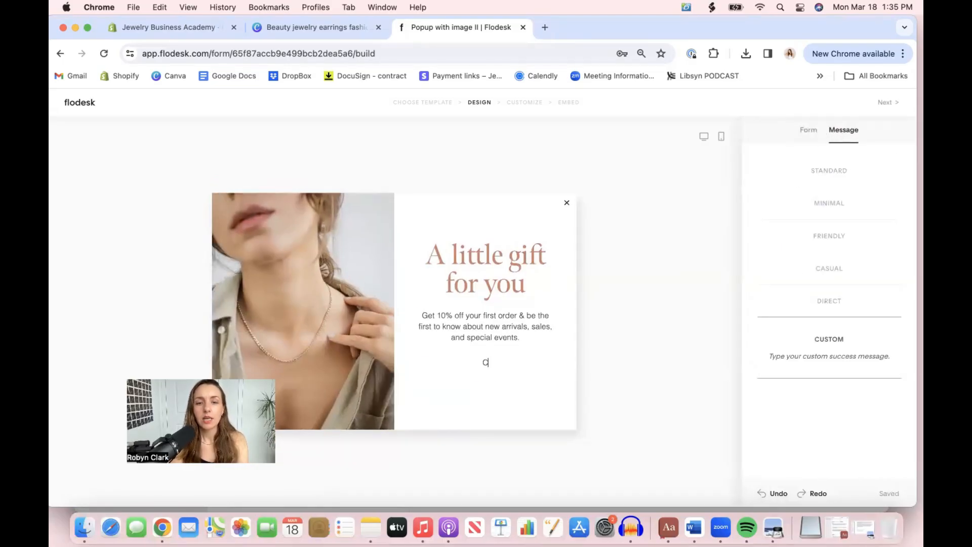
pyautogui.write('heck your em')
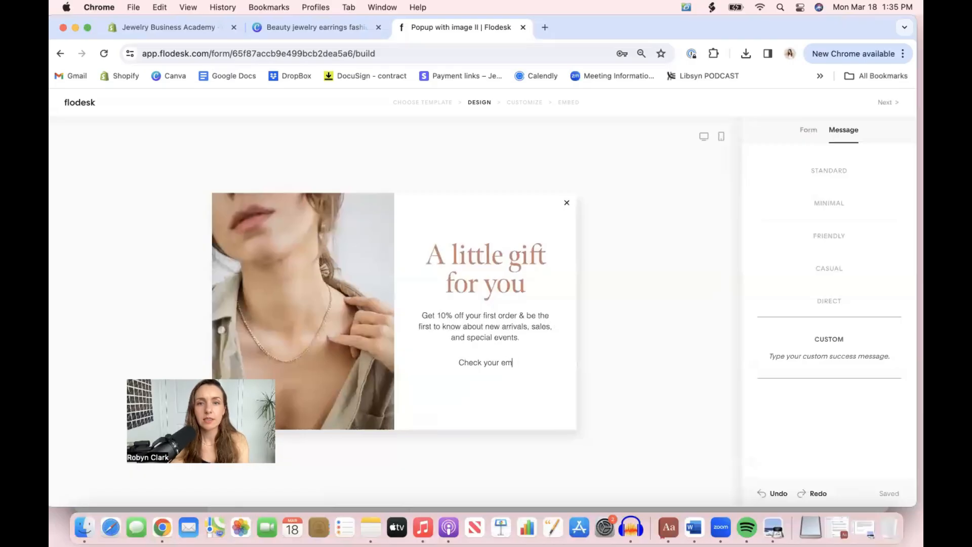
pyautogui.write('ails,')
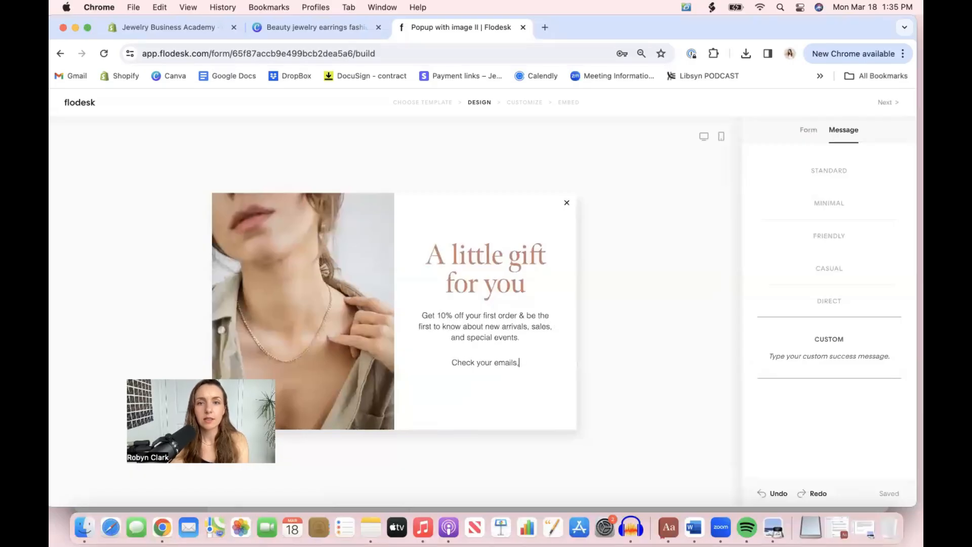
pyautogui.write(" we've just se")
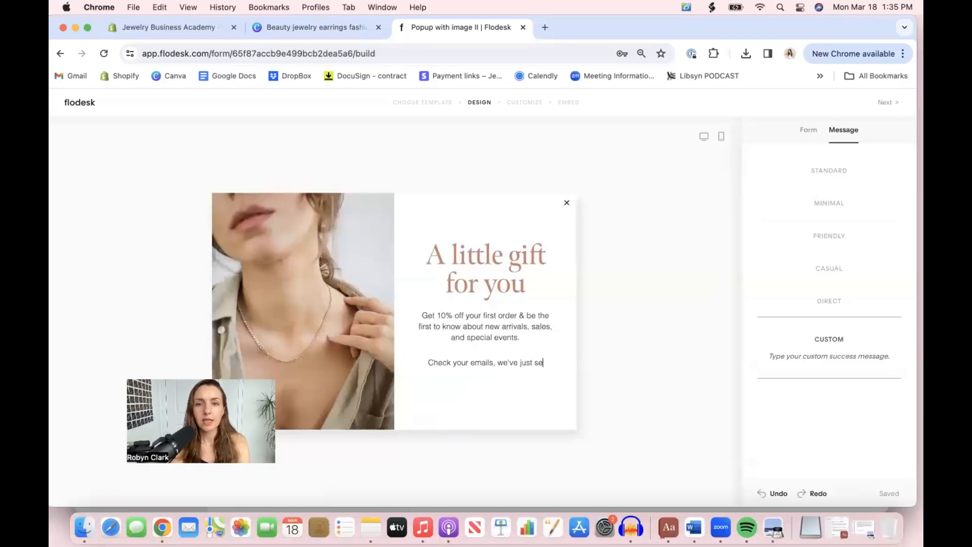
pyautogui.write('nt your a 10%')
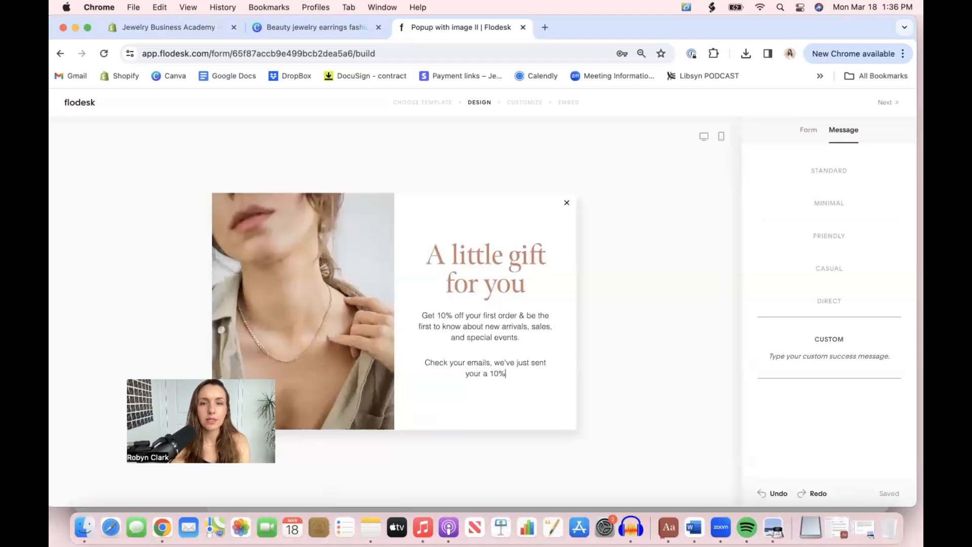
pyautogui.write(' off code! ')
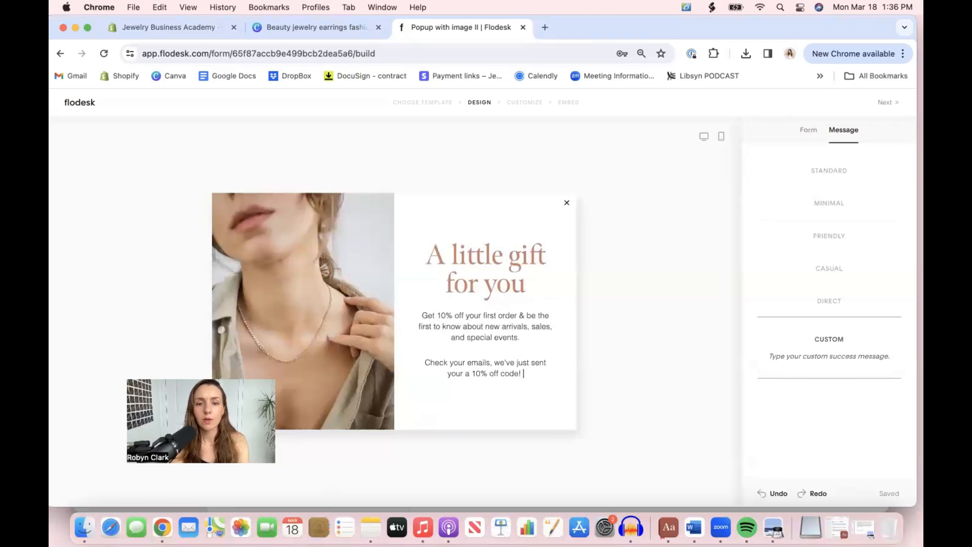
pyautogui.write('Yayy!')
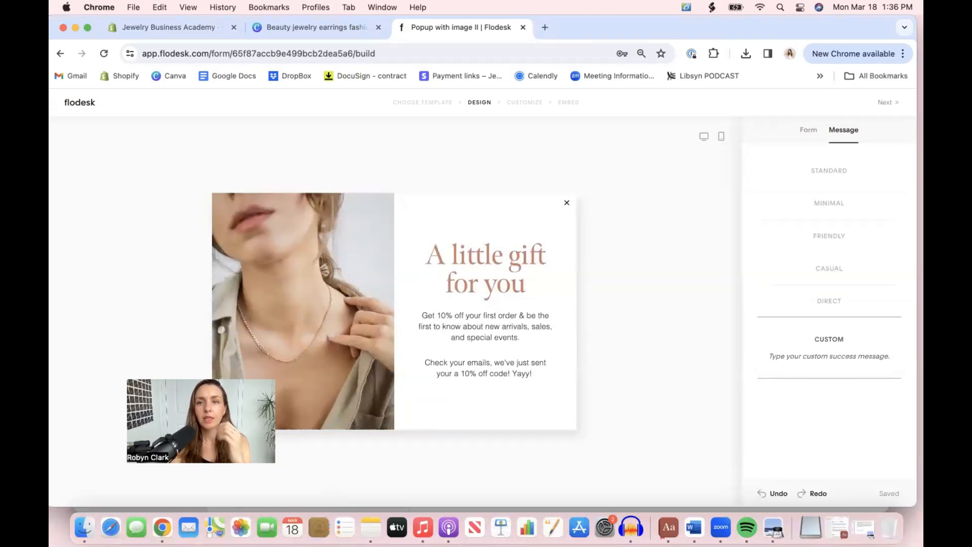
pyautogui.click(682, 385)
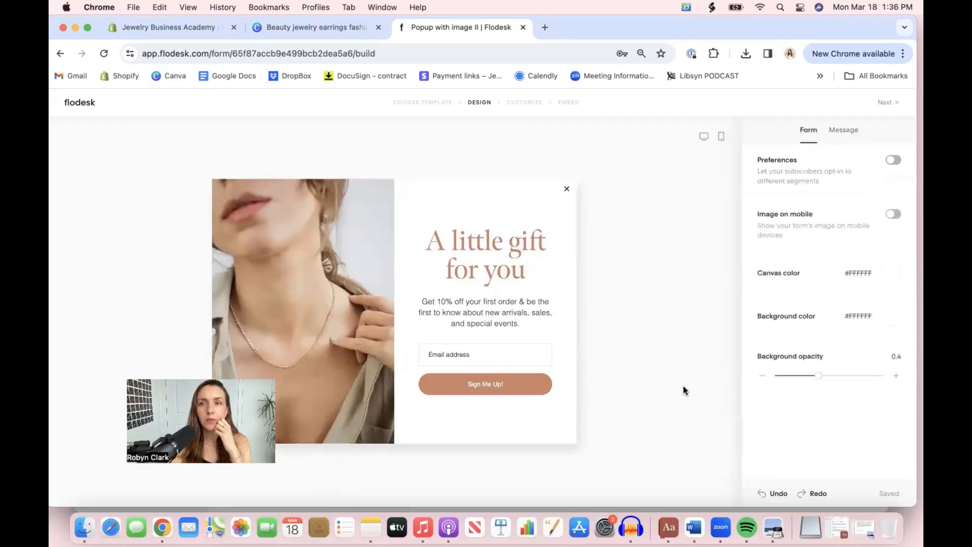
pyautogui.click(842, 133)
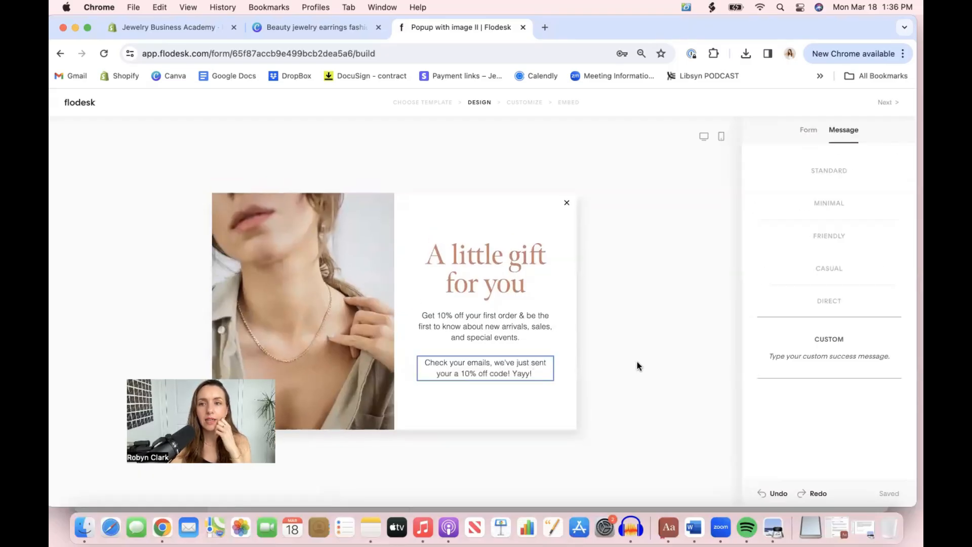
# Proceed to the Customize stage, answer No to double opt-in and keep the popup displaying immediately
pyautogui.click(894, 101)
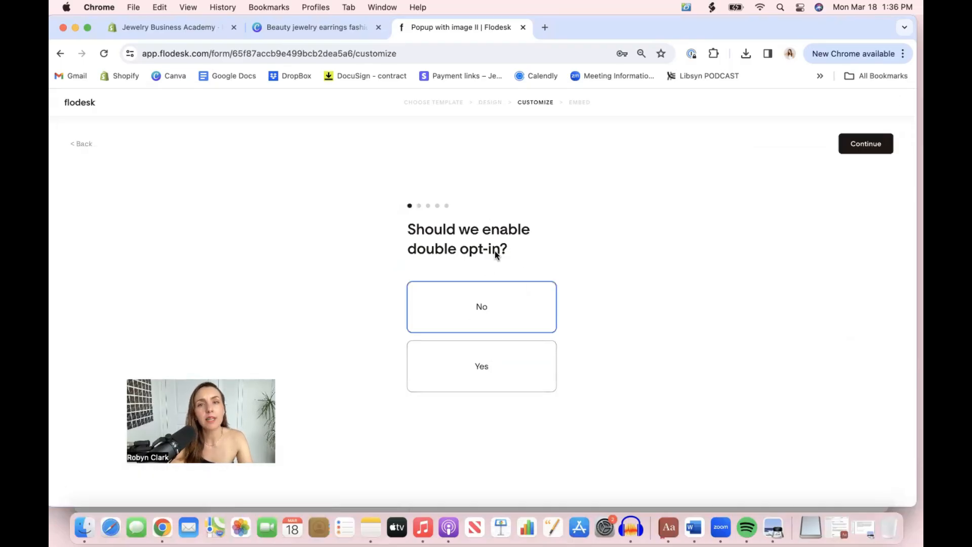
pyautogui.click(483, 306)
pyautogui.click(872, 148)
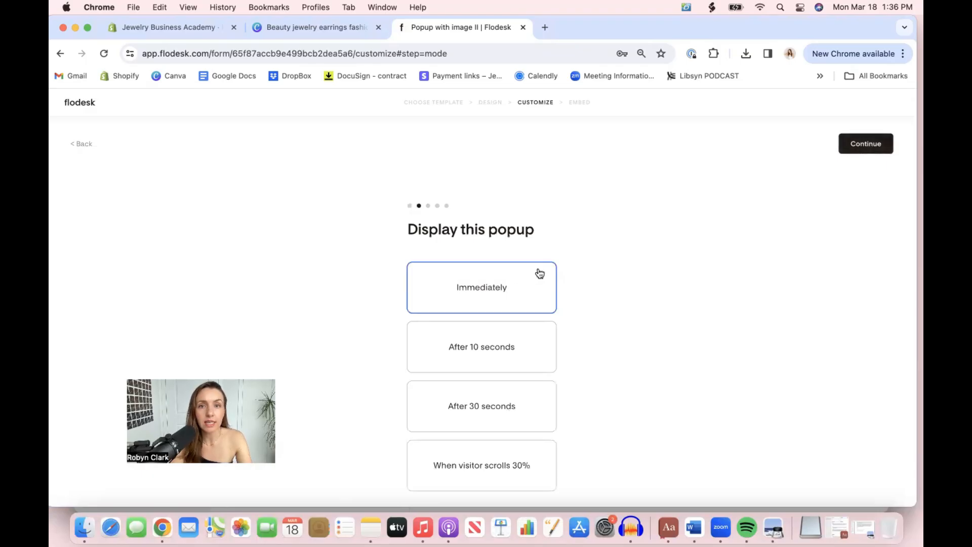
pyautogui.scroll(-1, 489, 288)
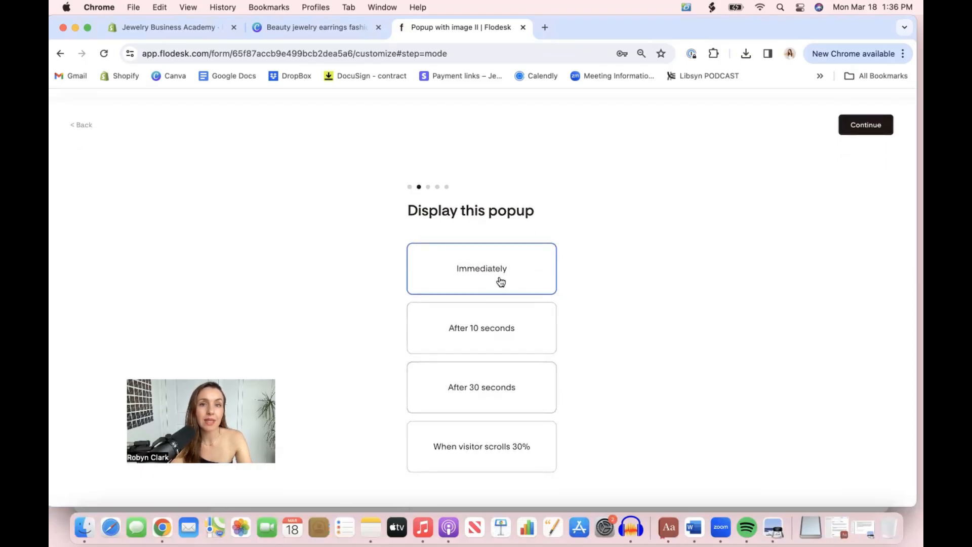
pyautogui.click(858, 128)
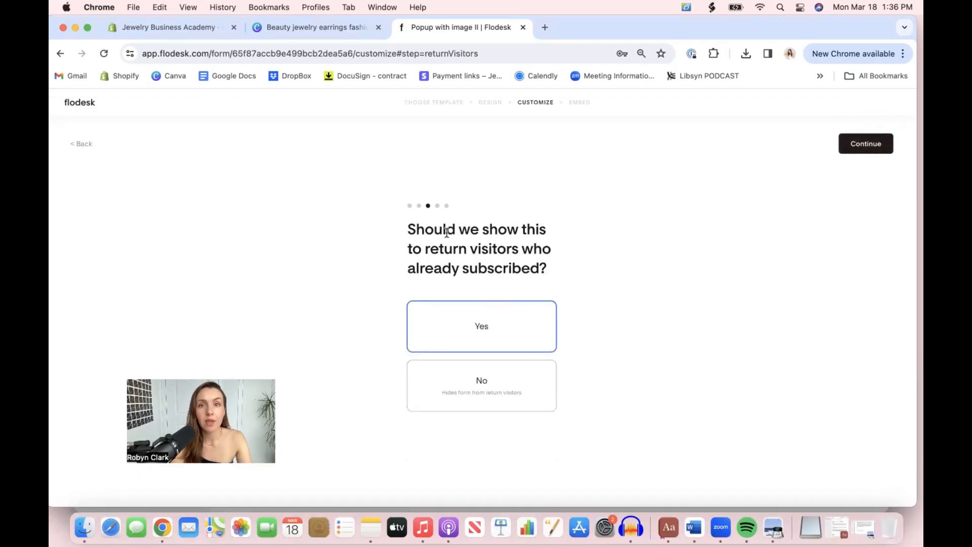
# Hide the popup from return visitors who already subscribed and choose "Do not notify me" for new opt-ins
pyautogui.moveTo(465, 230); pyautogui.dragTo(550, 272)
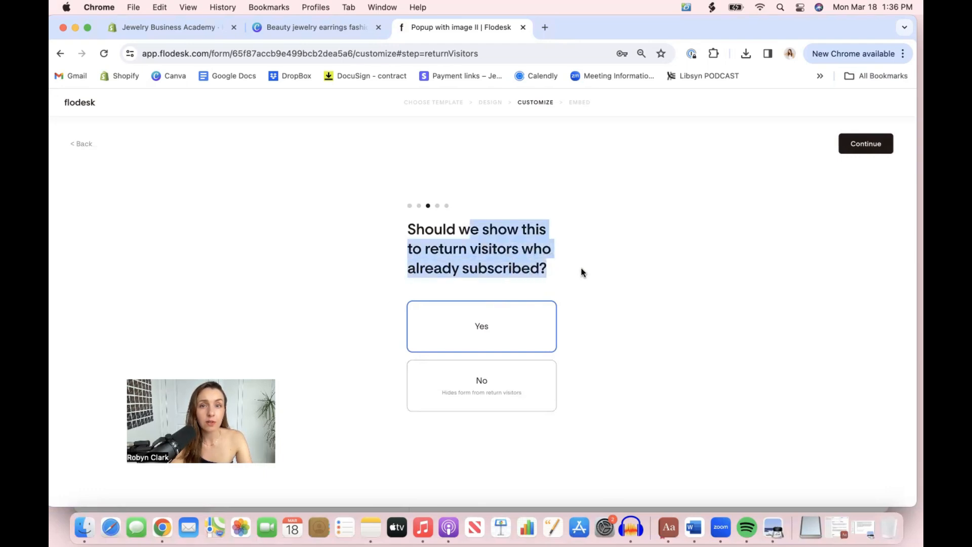
pyautogui.click(505, 397)
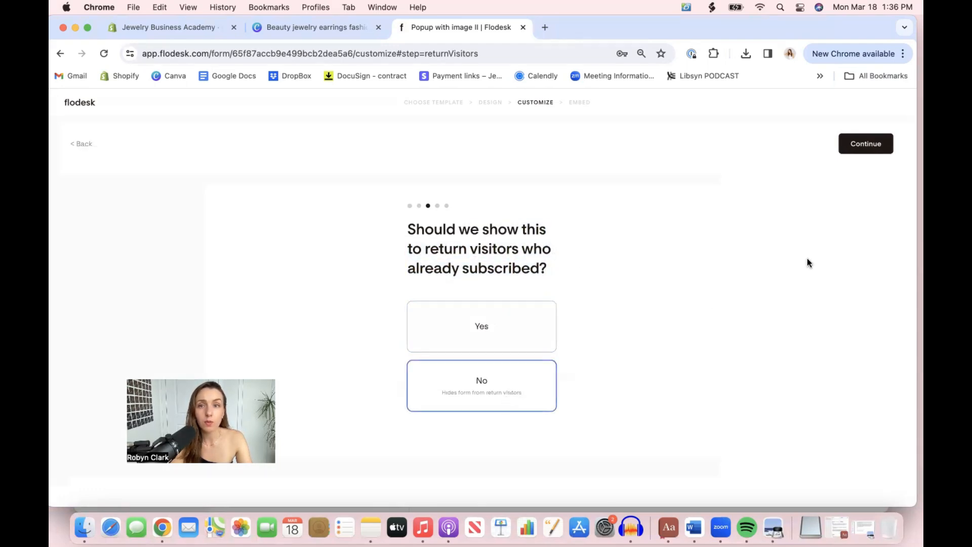
pyautogui.click(864, 144)
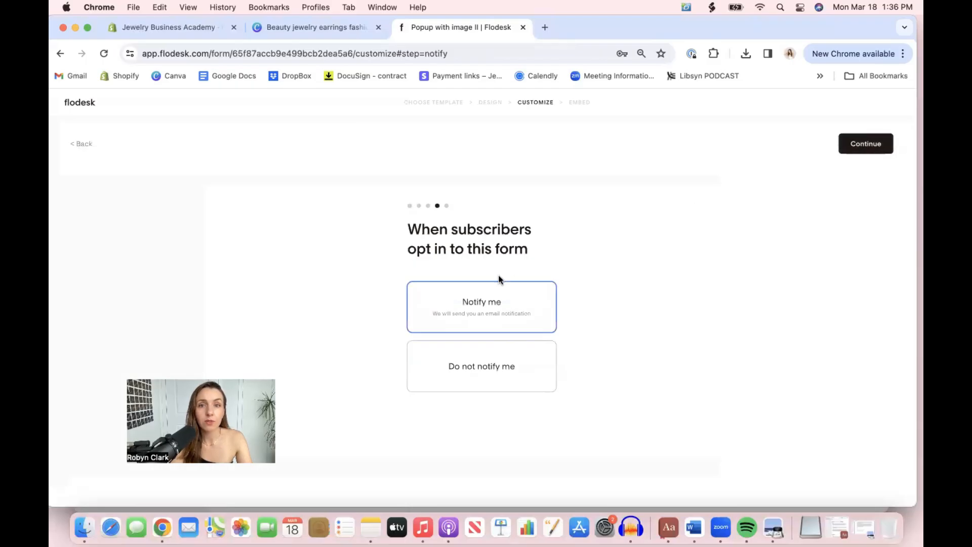
pyautogui.click(490, 368)
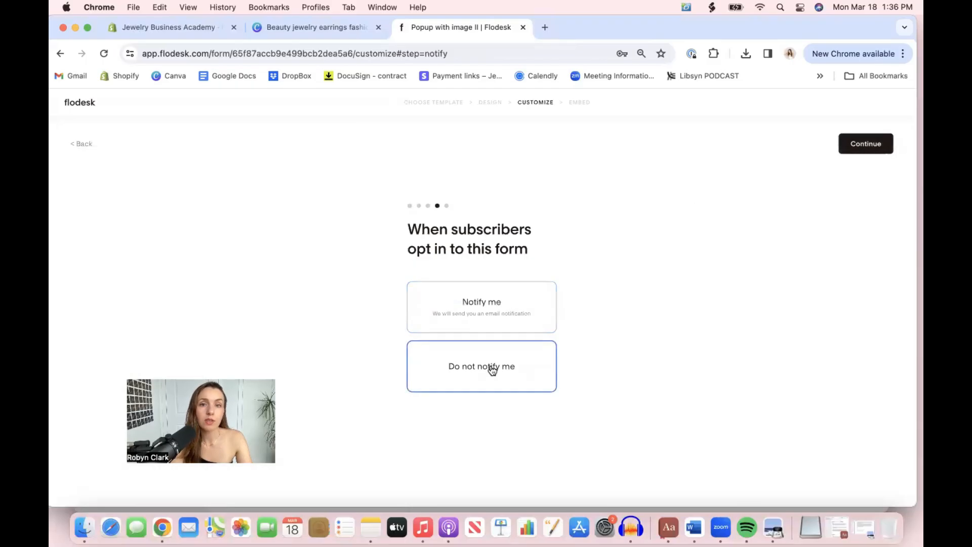
pyautogui.click(859, 146)
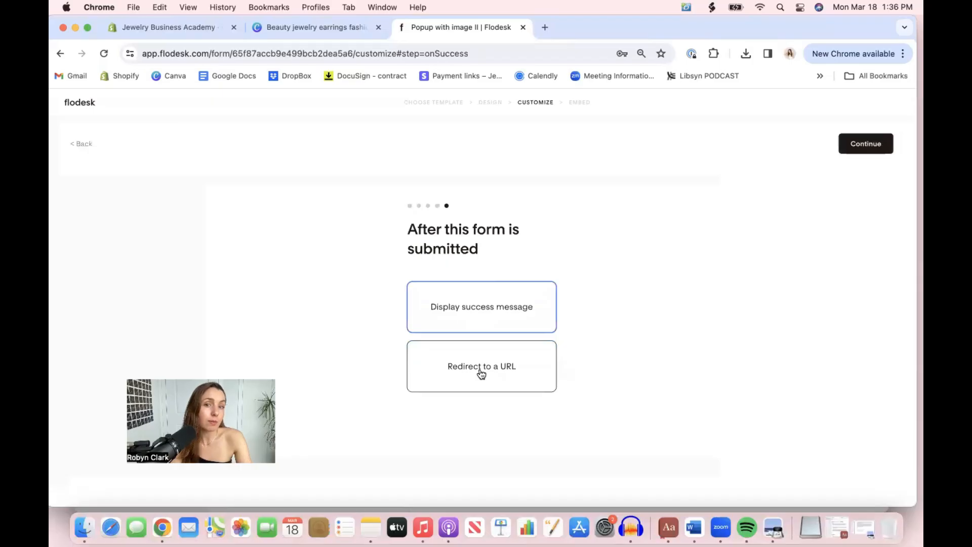
# Keep "Display success message" for submitted forms and copy the header code snippet from the Embed stage
pyautogui.click(866, 144)
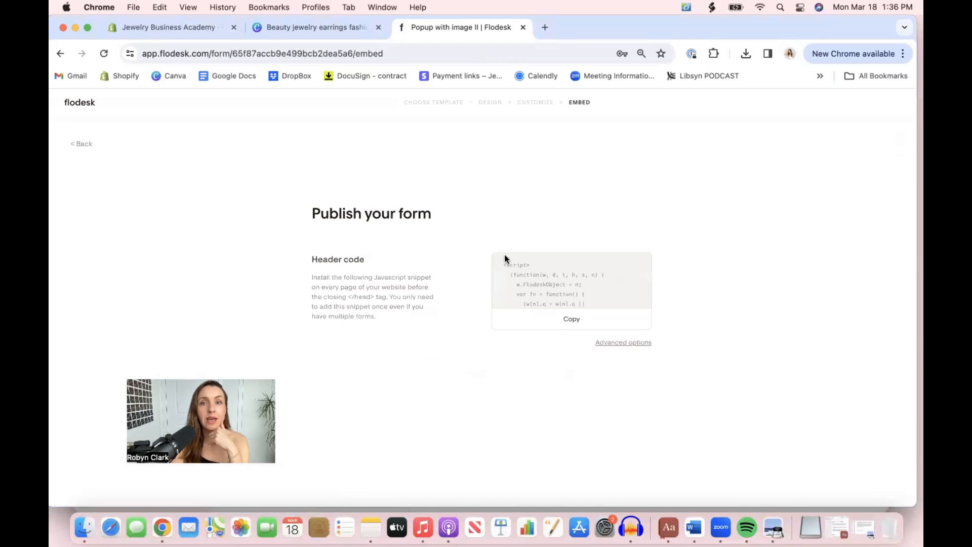
pyautogui.click(568, 318)
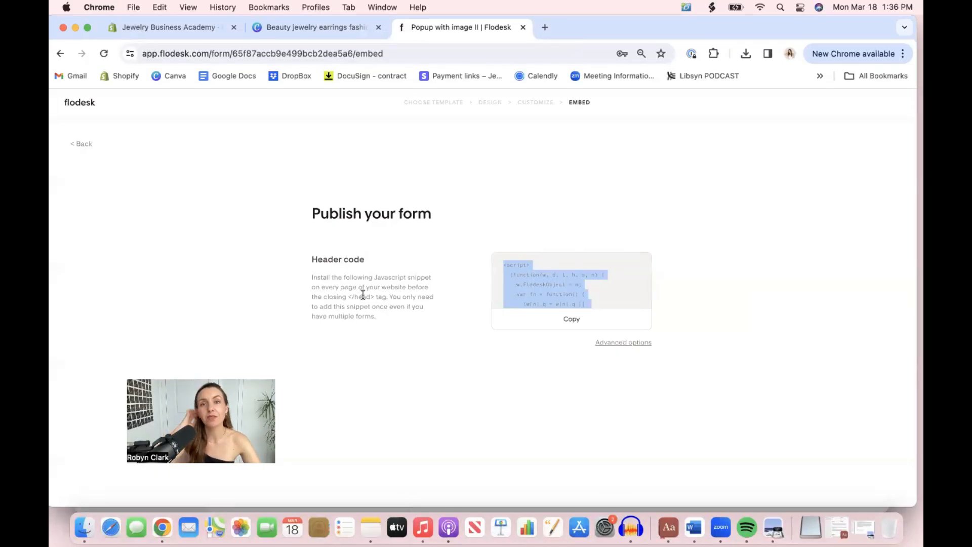
# Switch to the Shopify admin and open the code editor for the online store's current Dawn theme
pyautogui.click(194, 27)
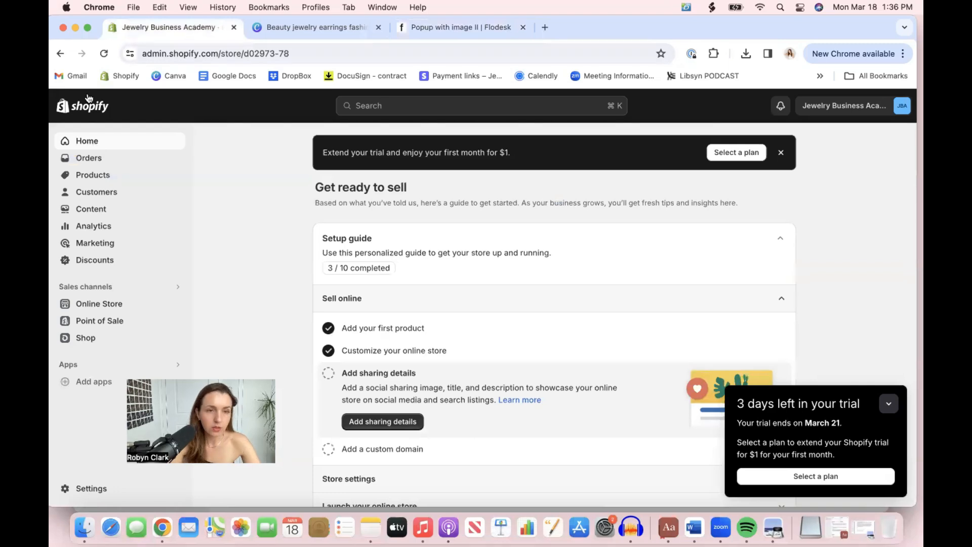
pyautogui.click(112, 304)
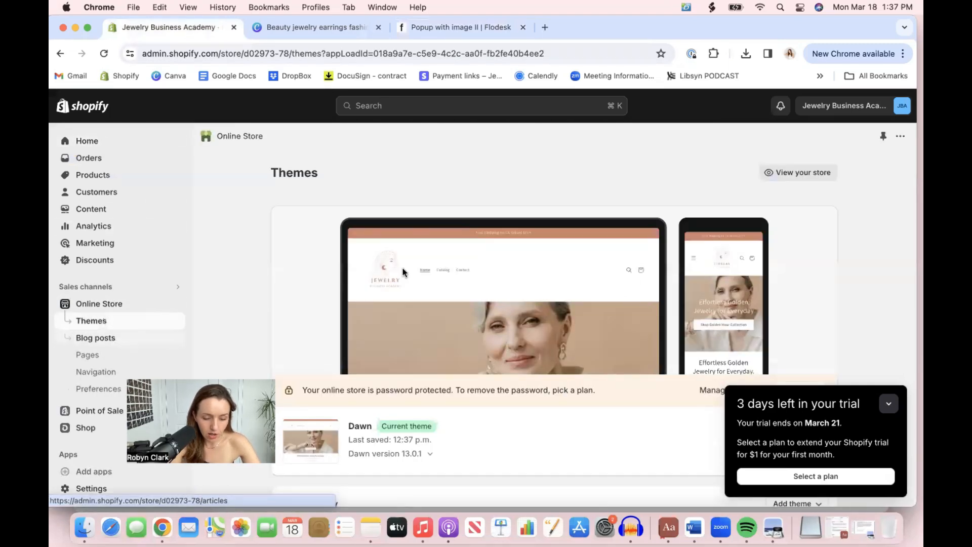
pyautogui.scroll(-3, 785, 281)
pyautogui.scroll(-1, 784, 281)
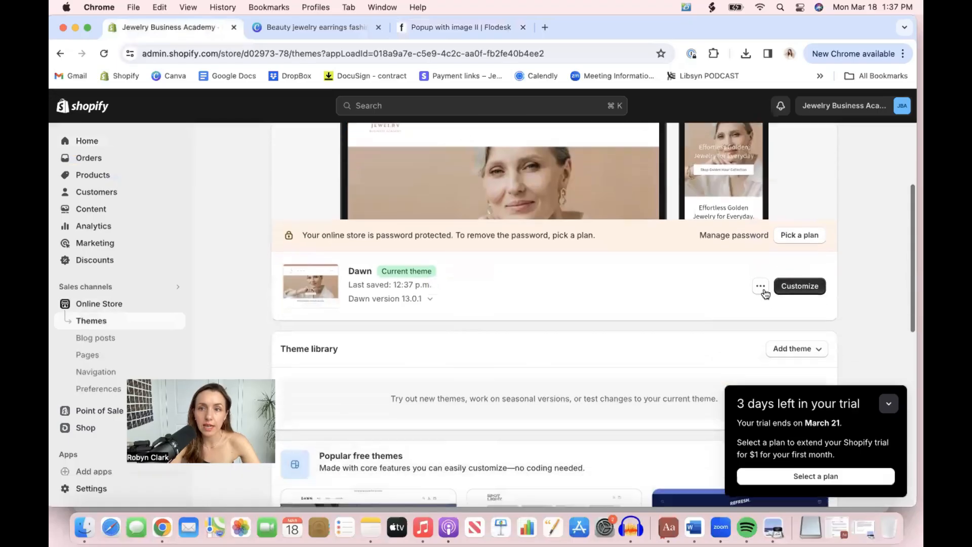
pyautogui.click(761, 289)
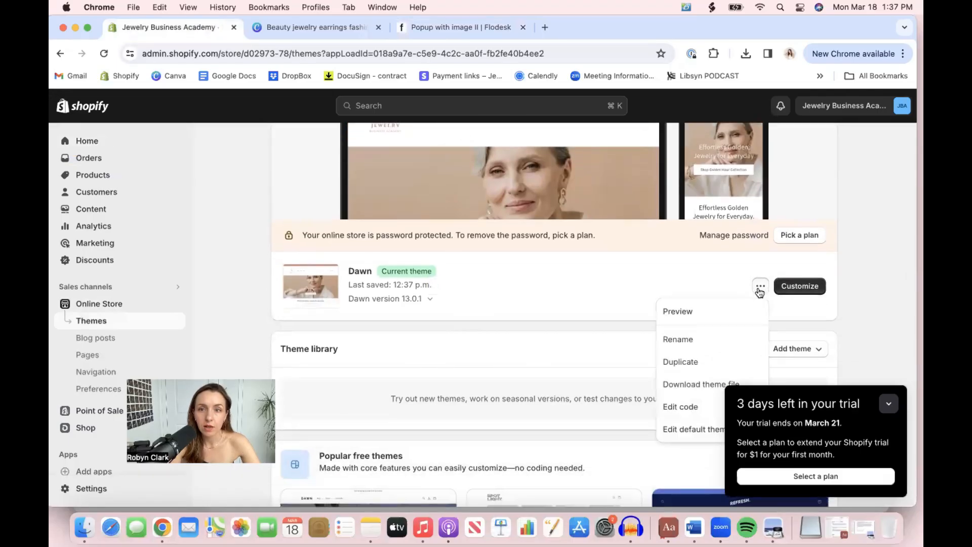
pyautogui.click(874, 250)
pyautogui.scroll(3, 874, 250)
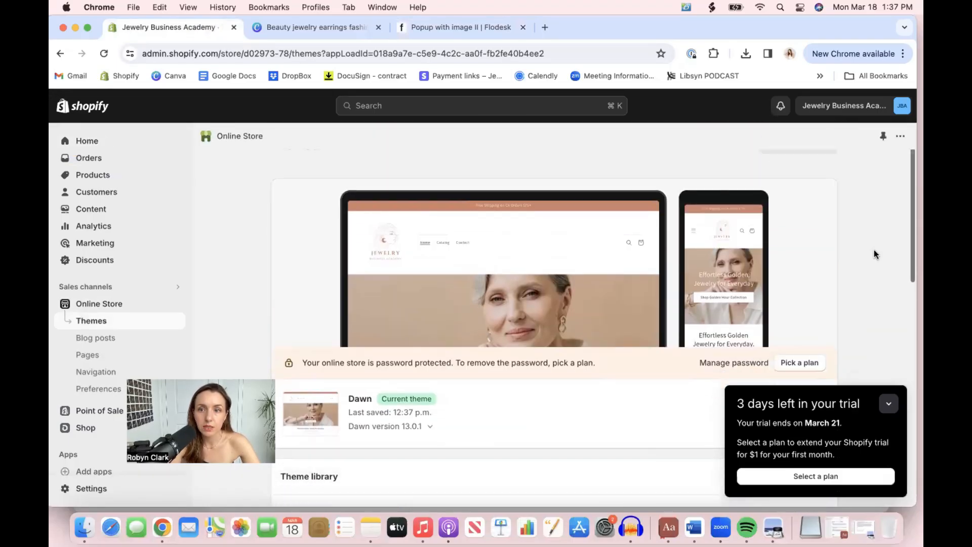
pyautogui.scroll(-5, 873, 250)
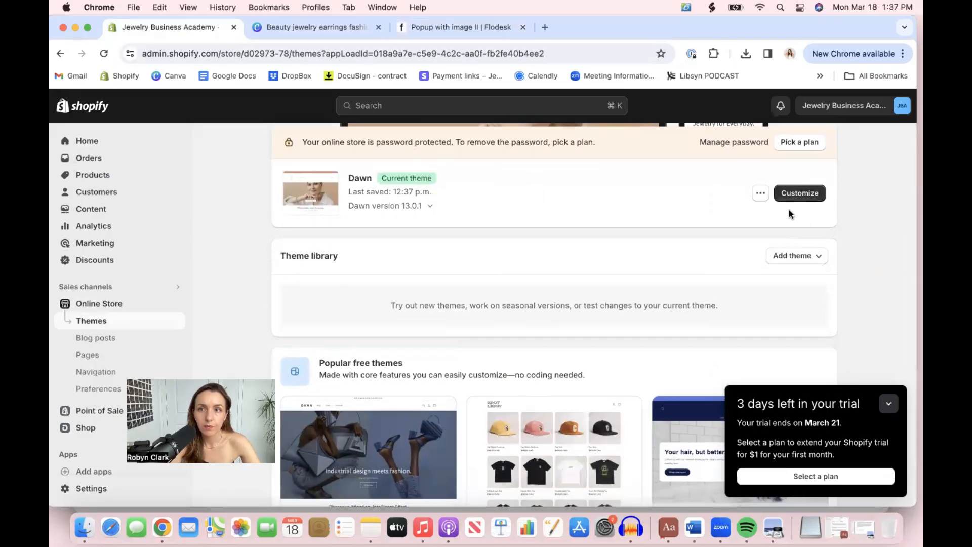
pyautogui.click(760, 193)
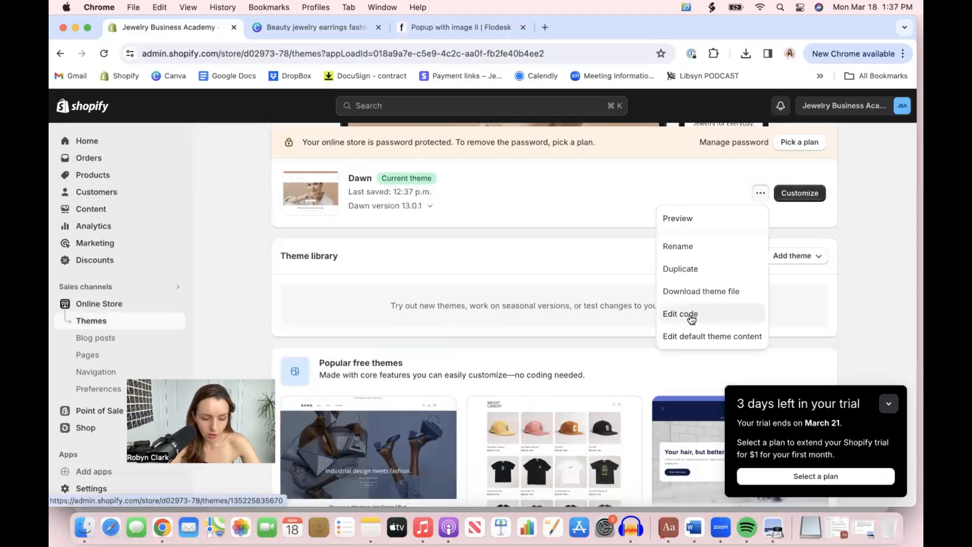
pyautogui.click(691, 316)
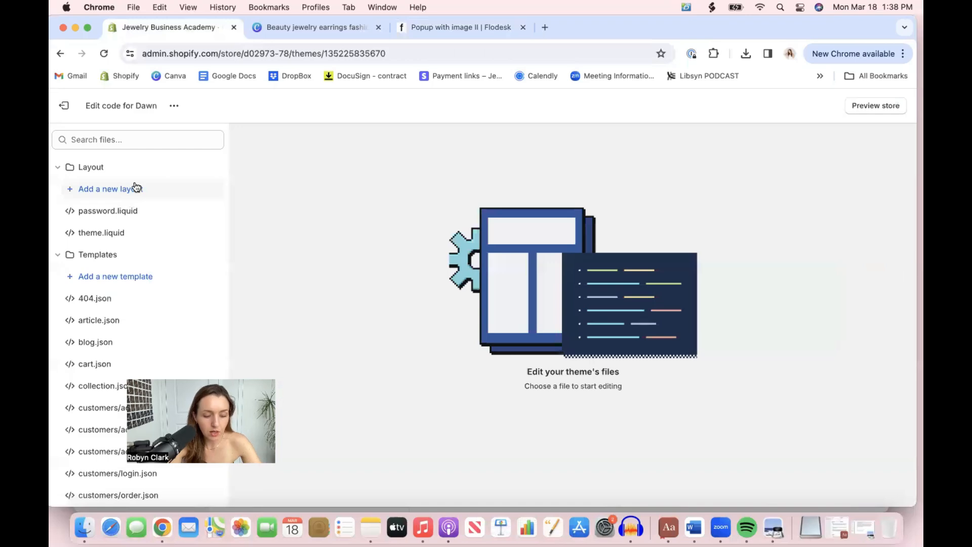
# Open the theme.liquid layout file and locate its closing </head> tag
pyautogui.click(116, 234)
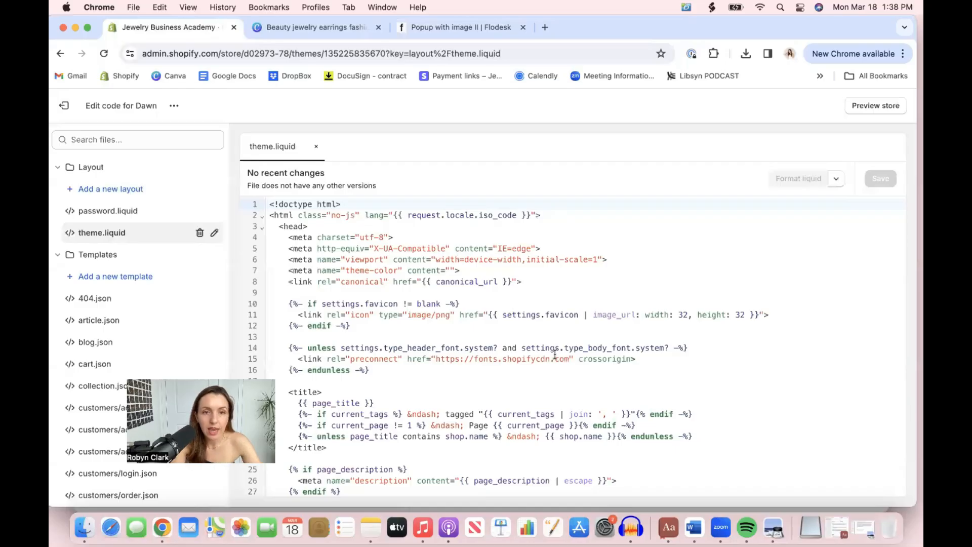
pyautogui.scroll(-2, 546, 350)
pyautogui.scroll(-10, 546, 349)
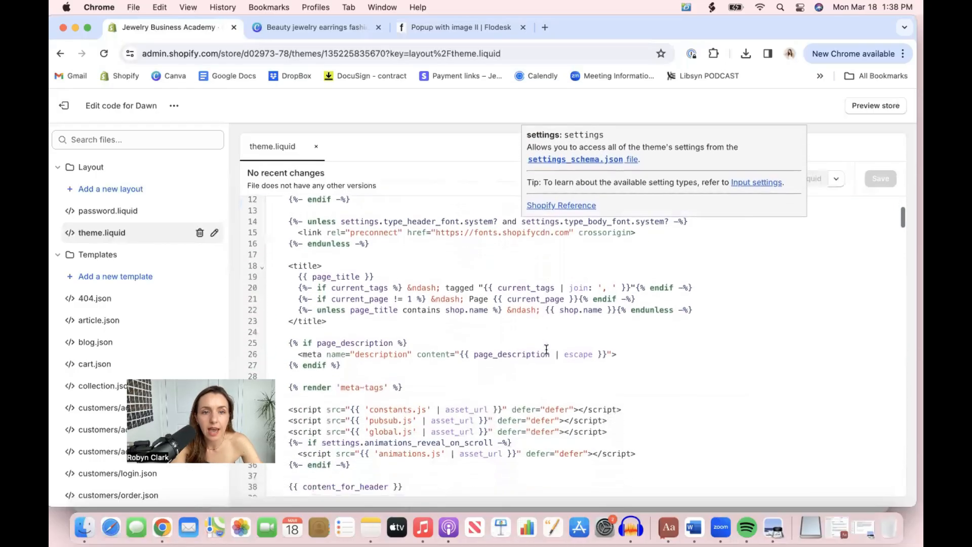
pyautogui.scroll(-10, 546, 349)
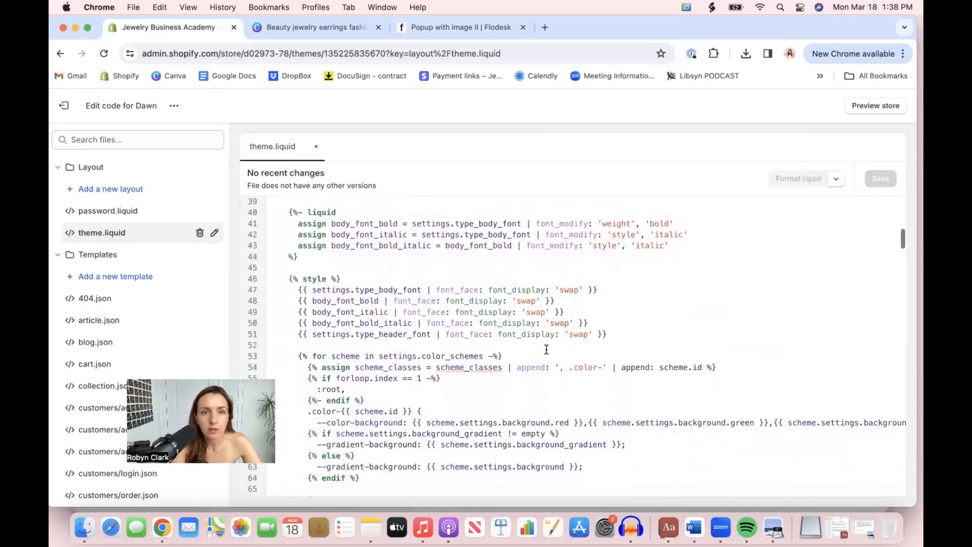
pyautogui.scroll(-15, 546, 349)
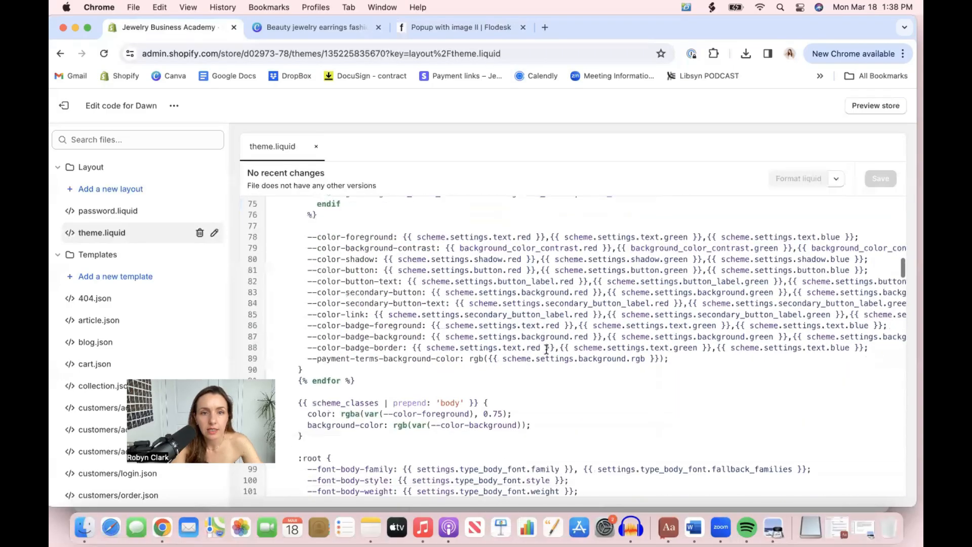
pyautogui.scroll(-15, 546, 349)
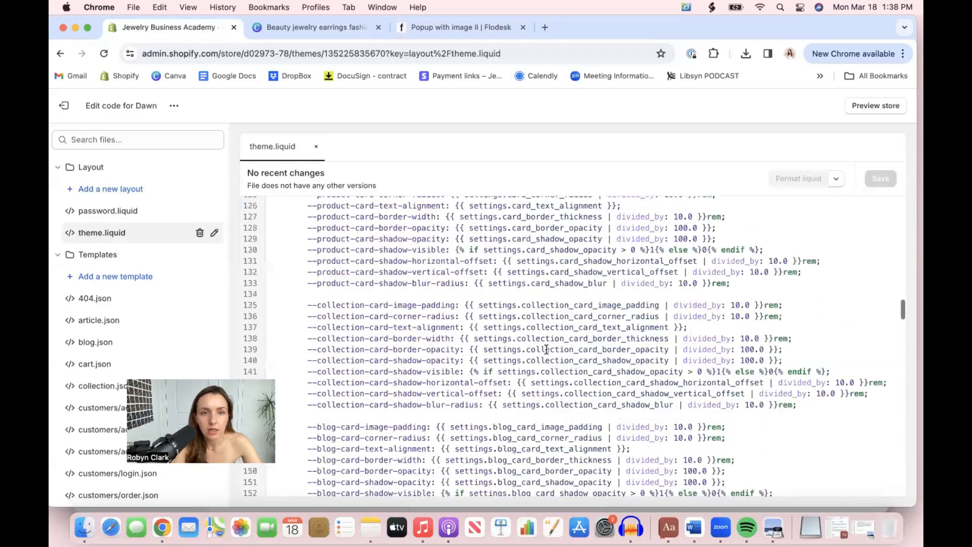
pyautogui.scroll(-10, 546, 349)
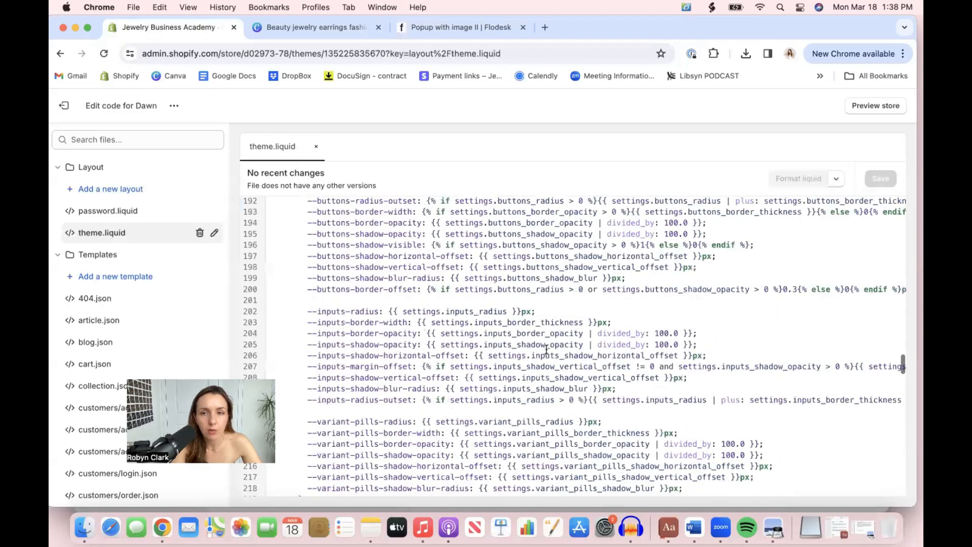
pyautogui.scroll(-7, 546, 349)
pyautogui.scroll(-7, 546, 350)
pyautogui.scroll(-8, 546, 349)
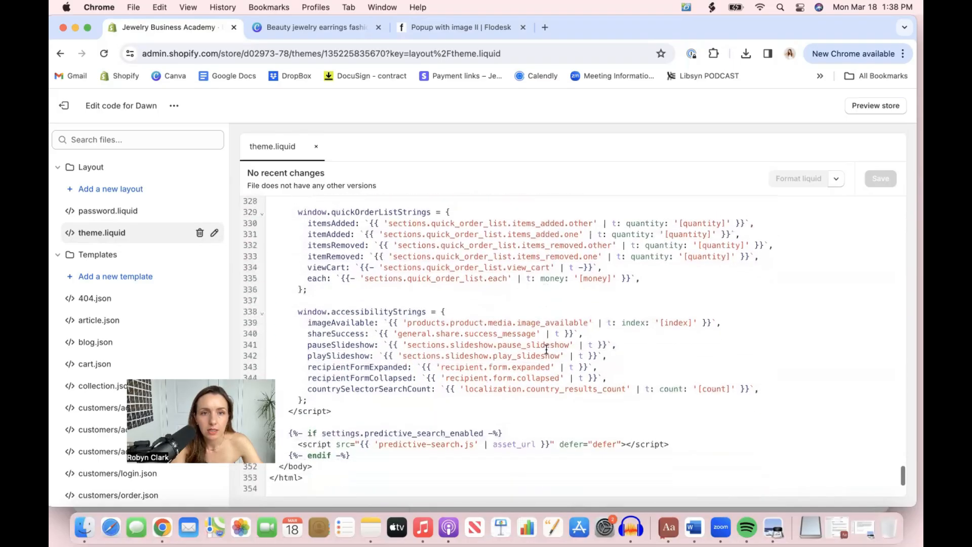
pyautogui.scroll(8, 546, 349)
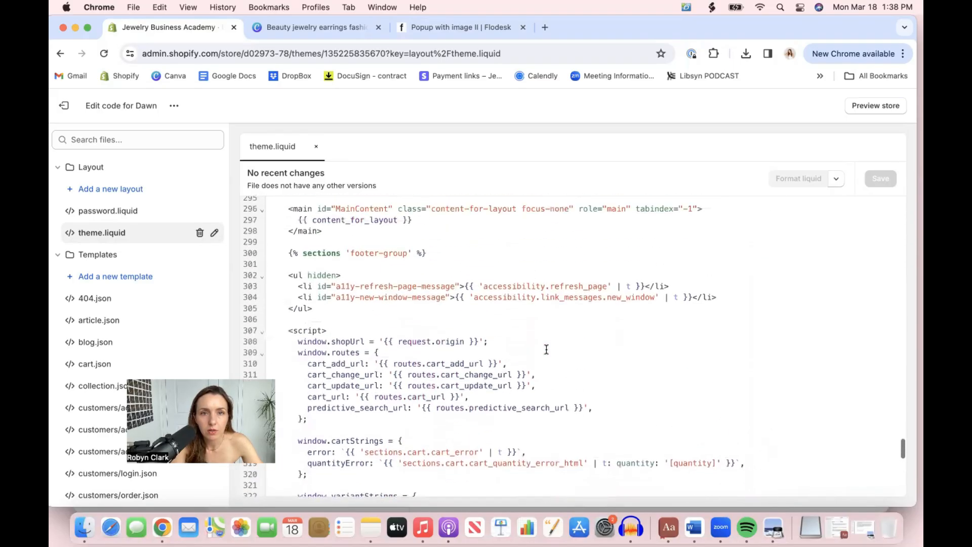
pyautogui.scroll(4, 546, 349)
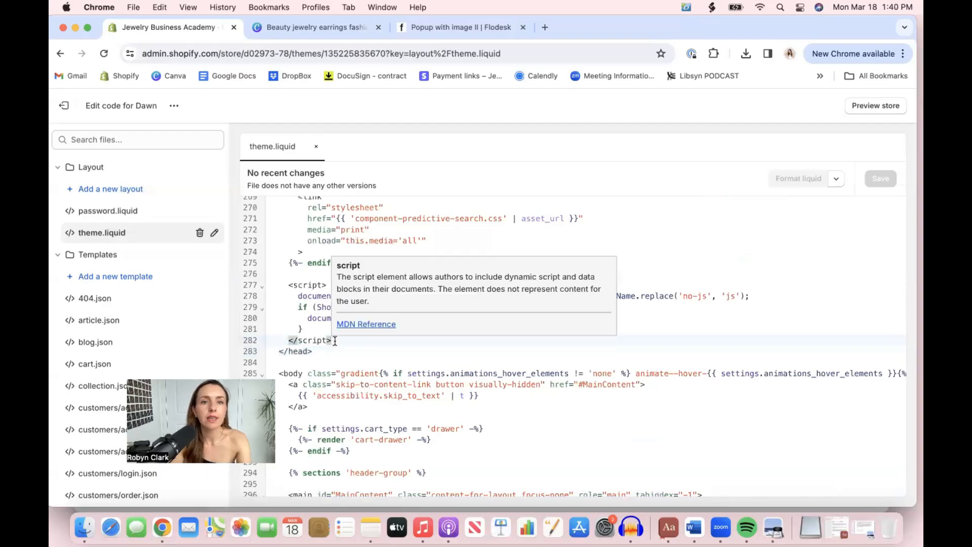
# Insert several blank lines between the last closing </script> tag and the closing </head> tag
pyautogui.click(273, 351)
pyautogui.click(352, 339)
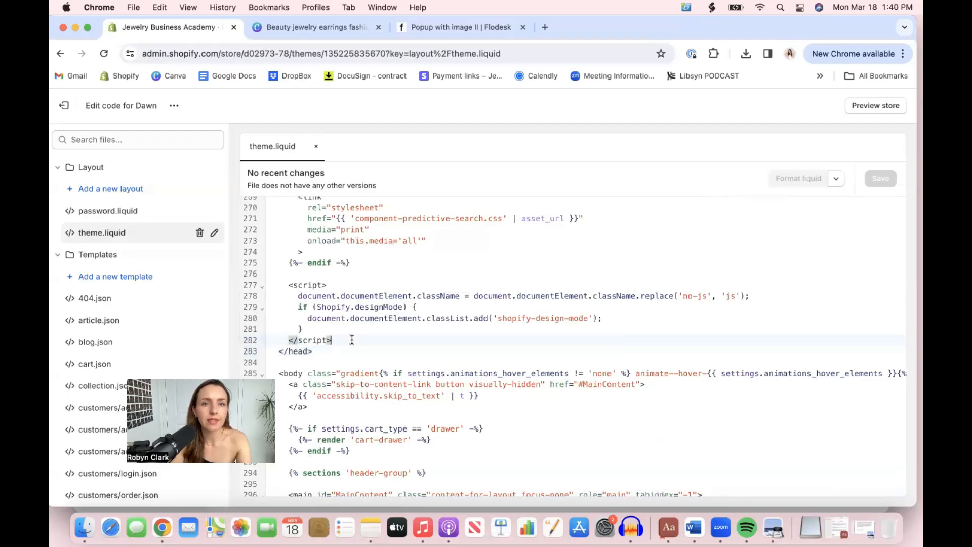
pyautogui.press('Return')
pyautogui.press('Return')
pyautogui.press('Return')
pyautogui.press('Return')
pyautogui.press('Return')
pyautogui.press('Return')
pyautogui.press('Return')
pyautogui.press('Return')
pyautogui.press('Return')
pyautogui.press('Return')
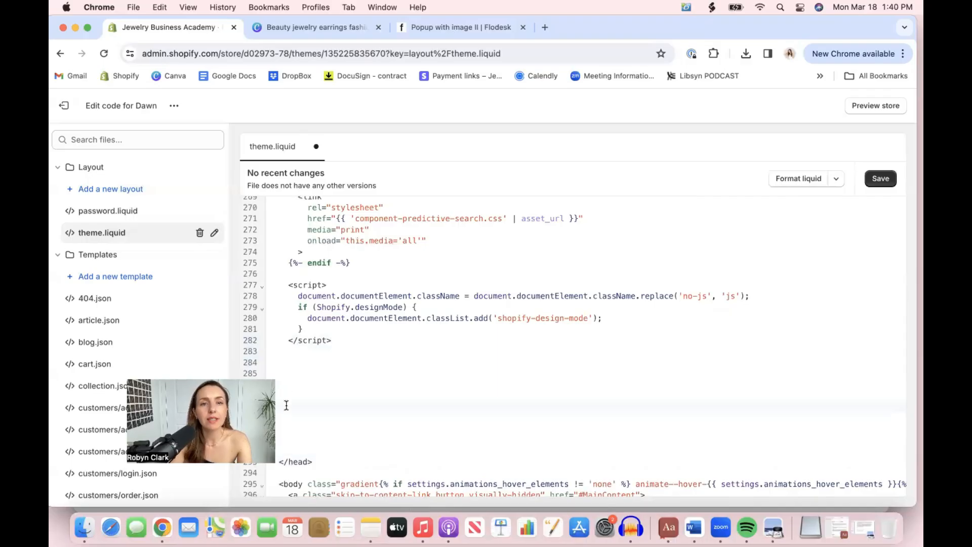
# Paste the copied Flodesk header code into the blank space above </head> and save theme.liquid
pyautogui.scroll(-3, 286, 405)
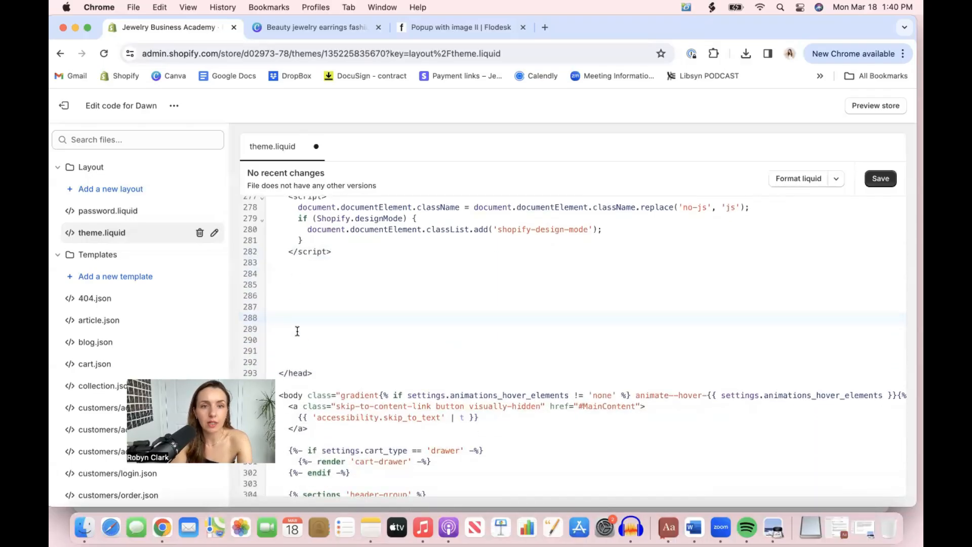
pyautogui.write("<script>   (function(w, d, t, h, s, n) {     w.FlodeskObject = n;     var fn = function() {       (w[n].q = w[n].q || []).push(arguments);     };     w[n] = w[n] || fn;     var f = d.getElementsByTagName(t)[0];     var v = '?v=' + Math.floor(new Date().getTime() / (120 * 1000)) * 60;     var sm = d.createElement(t);     sm.async = true;     sm.type = 'module';     sm.src = h + s + '.mjs' + v;     f.parentNode.insertBefore(sm, f);     var sn = d.createElement(t);     sn.async = true;     sn.noModule = true;     sn.src = h + s + '.js' + v;     f.parentNode.insertBefore(sn, f);   })(window, document, 'script', 'https://assets.flodesk.com', '/universal', 'fd'); </script> <script>   window.fd('form', {     formId: '65f87accb9e499bcb2dea5a6'   }); </script>")
pyautogui.scroll(-4, 313, 405)
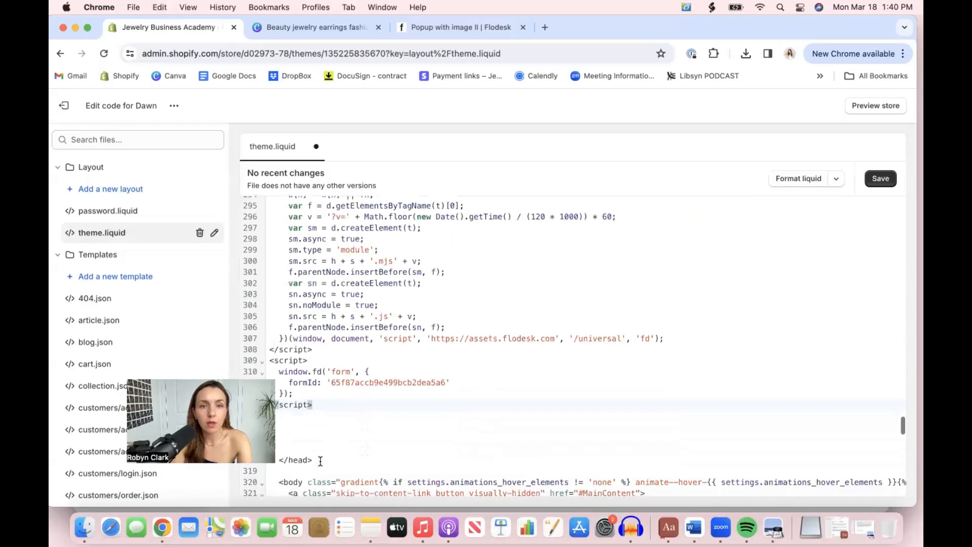
pyautogui.click(881, 179)
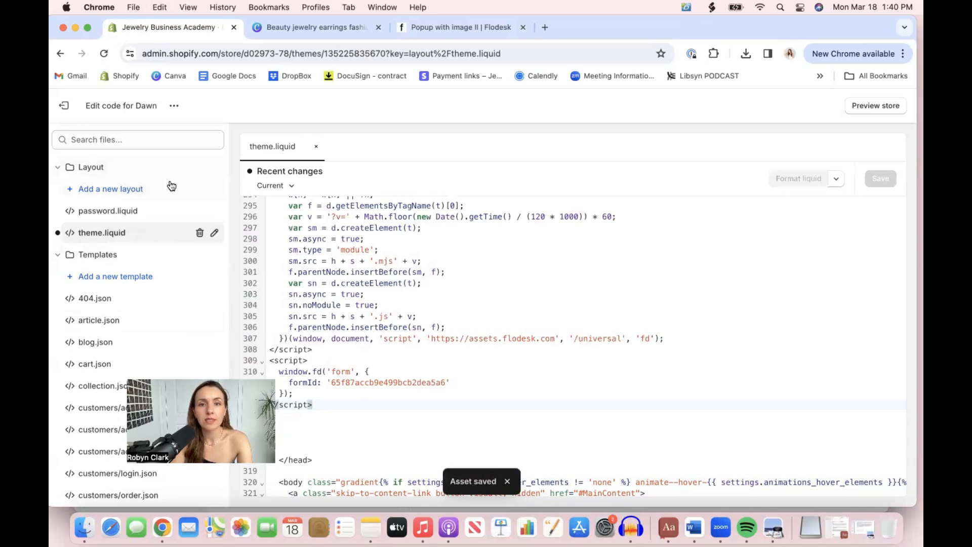
# Leave the code editor, view the live store and check the signup popup's email address field
pyautogui.click(73, 108)
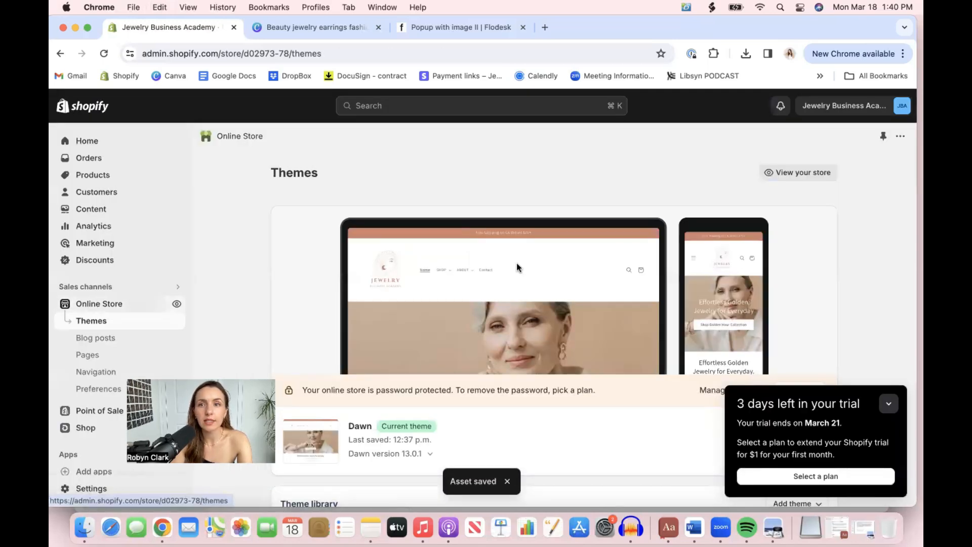
pyautogui.click(775, 173)
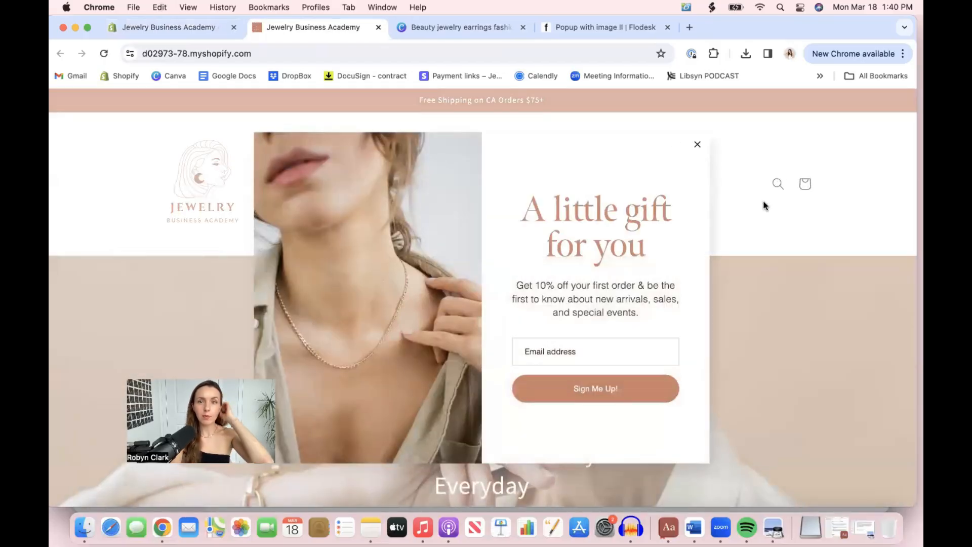
pyautogui.click(568, 353)
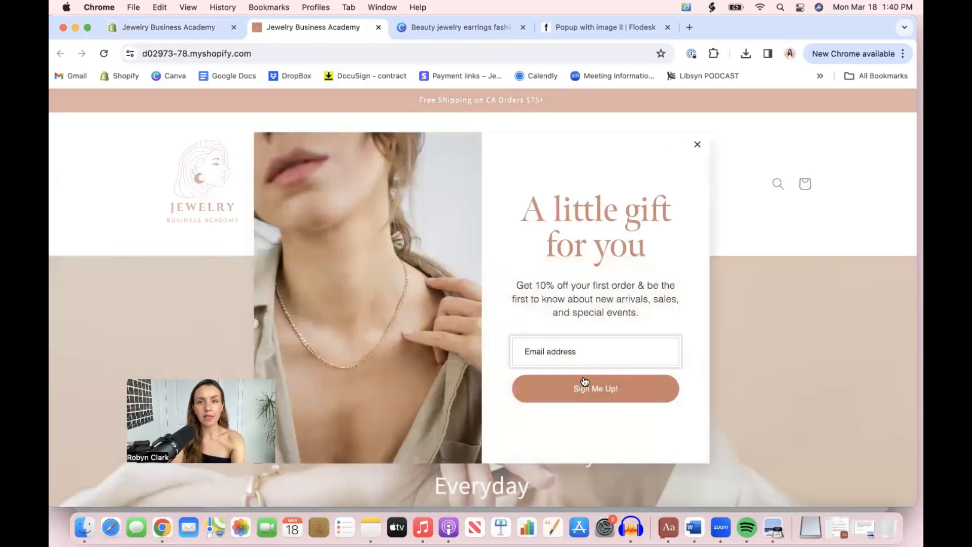